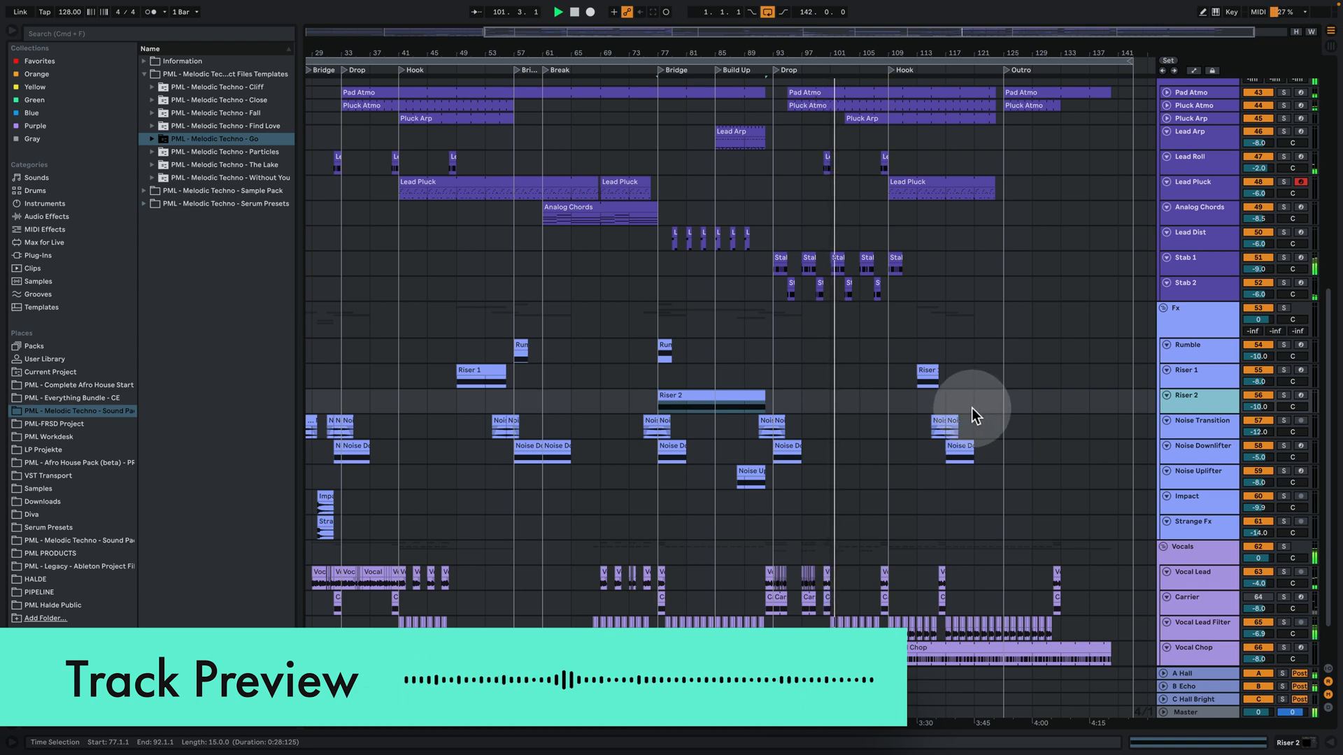
Look over the playing arrangement from the Fx tracks up to the Drums group, folding the Bass group on the way
{"action": "scroll", "coordinate": [936, 446], "scroll_direction": "up", "scroll_amount": 2}
{"action": "scroll", "coordinate": [936, 446], "scroll_direction": "up", "scroll_amount": 5}
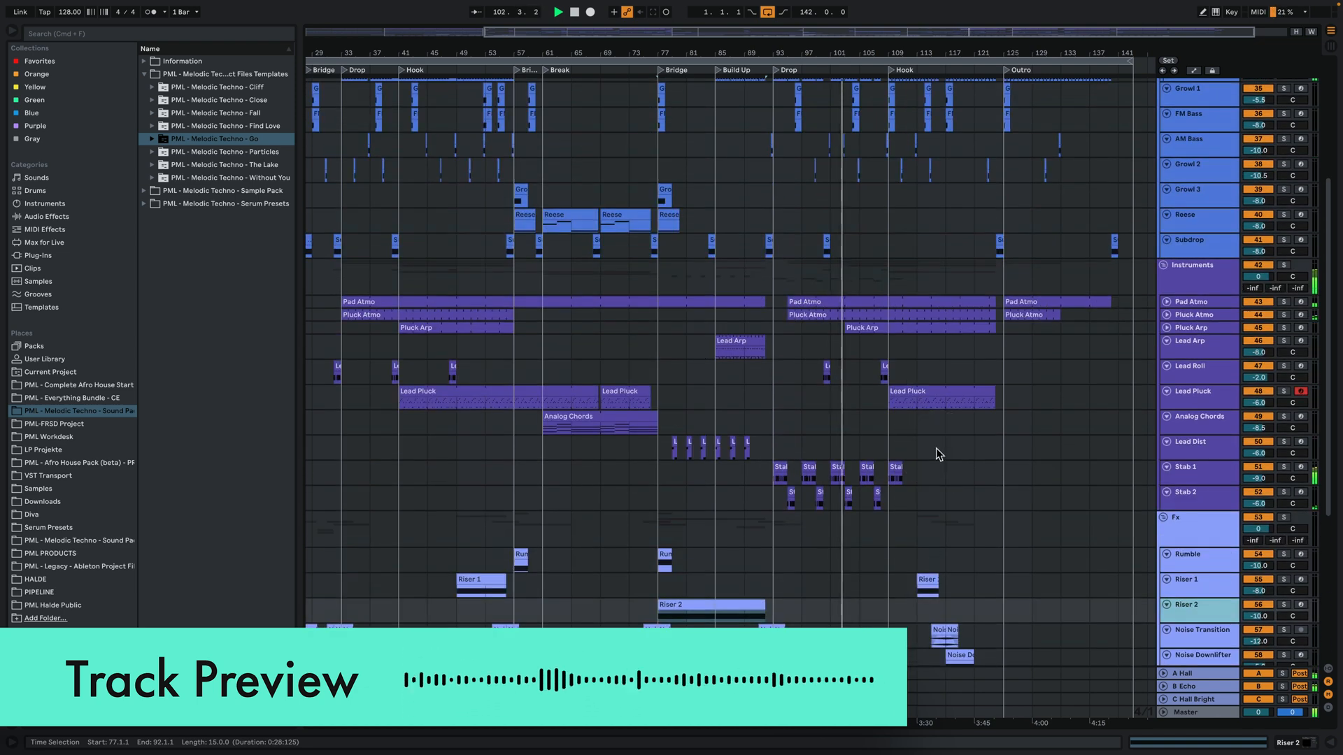
{"action": "scroll", "coordinate": [936, 448], "scroll_direction": "up", "scroll_amount": 4}
{"action": "scroll", "coordinate": [938, 457], "scroll_direction": "up", "scroll_amount": 2}
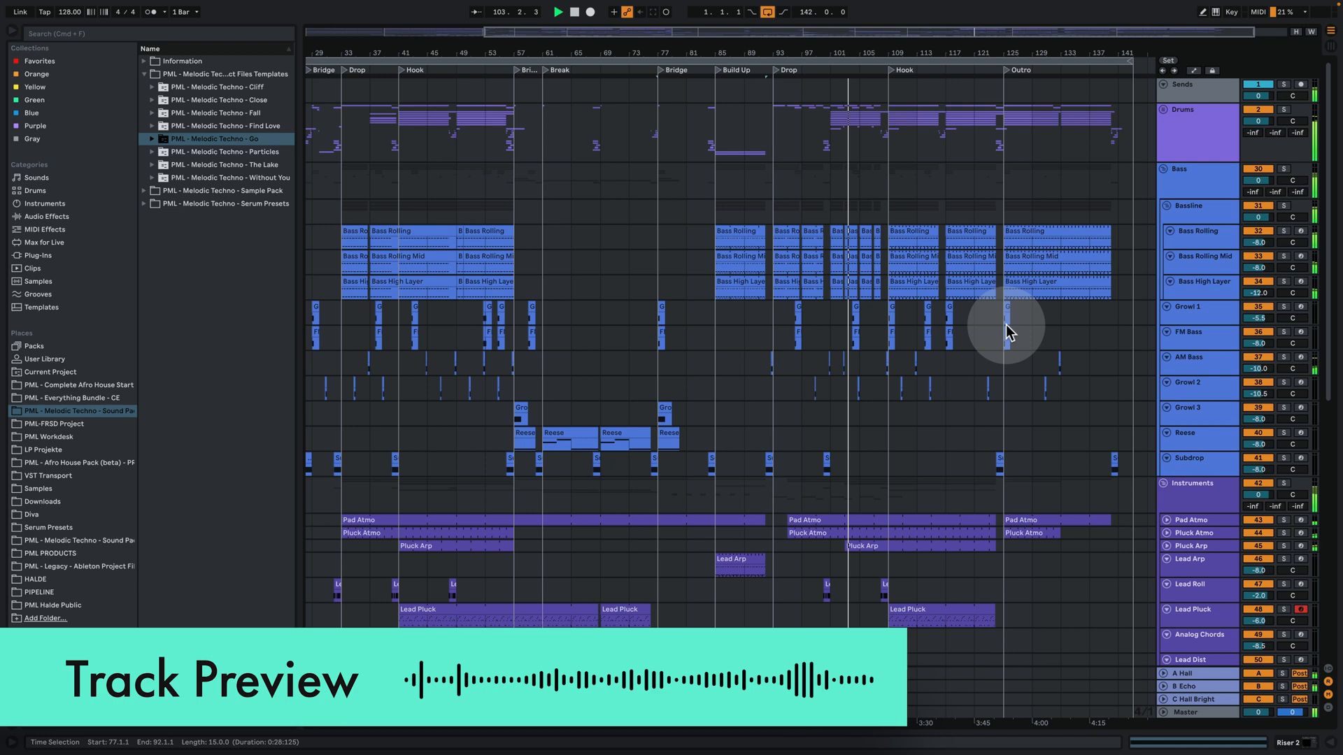
{"action": "left_click", "coordinate": [1163, 169]}
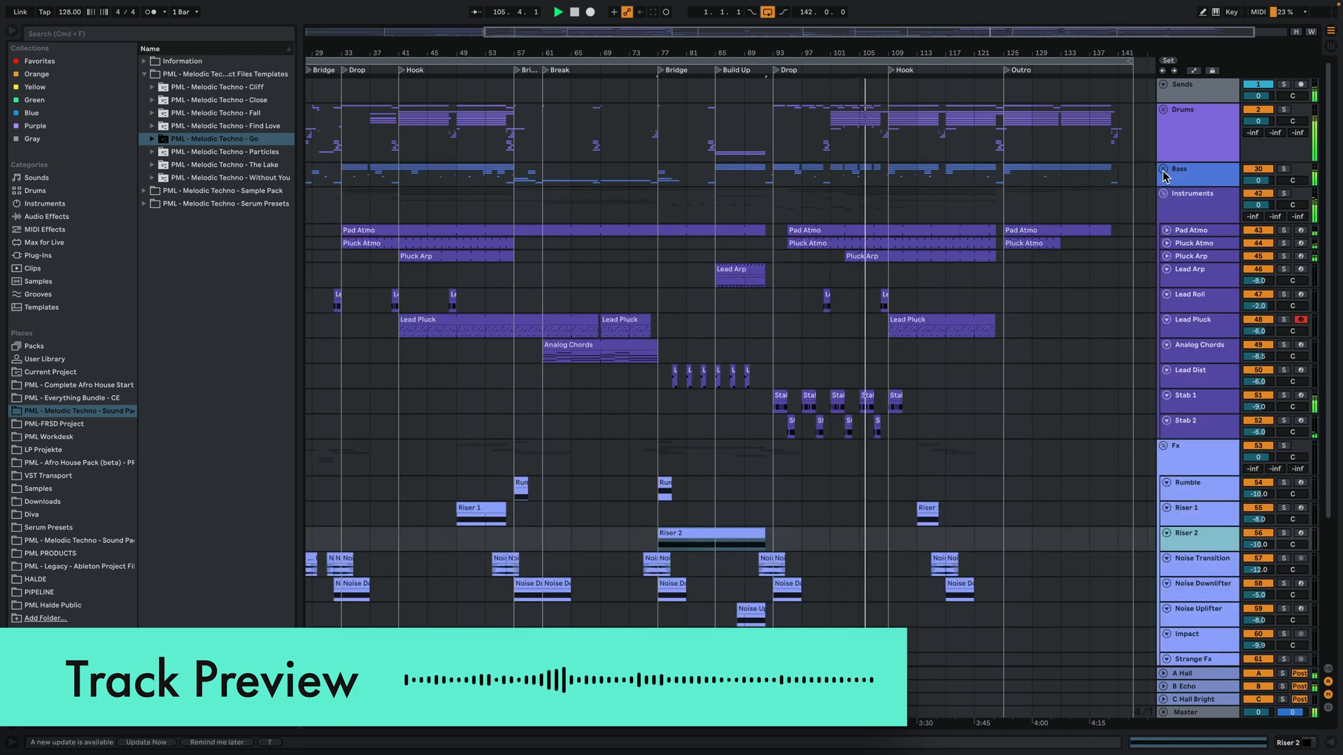
{"action": "left_click", "coordinate": [1161, 170]}
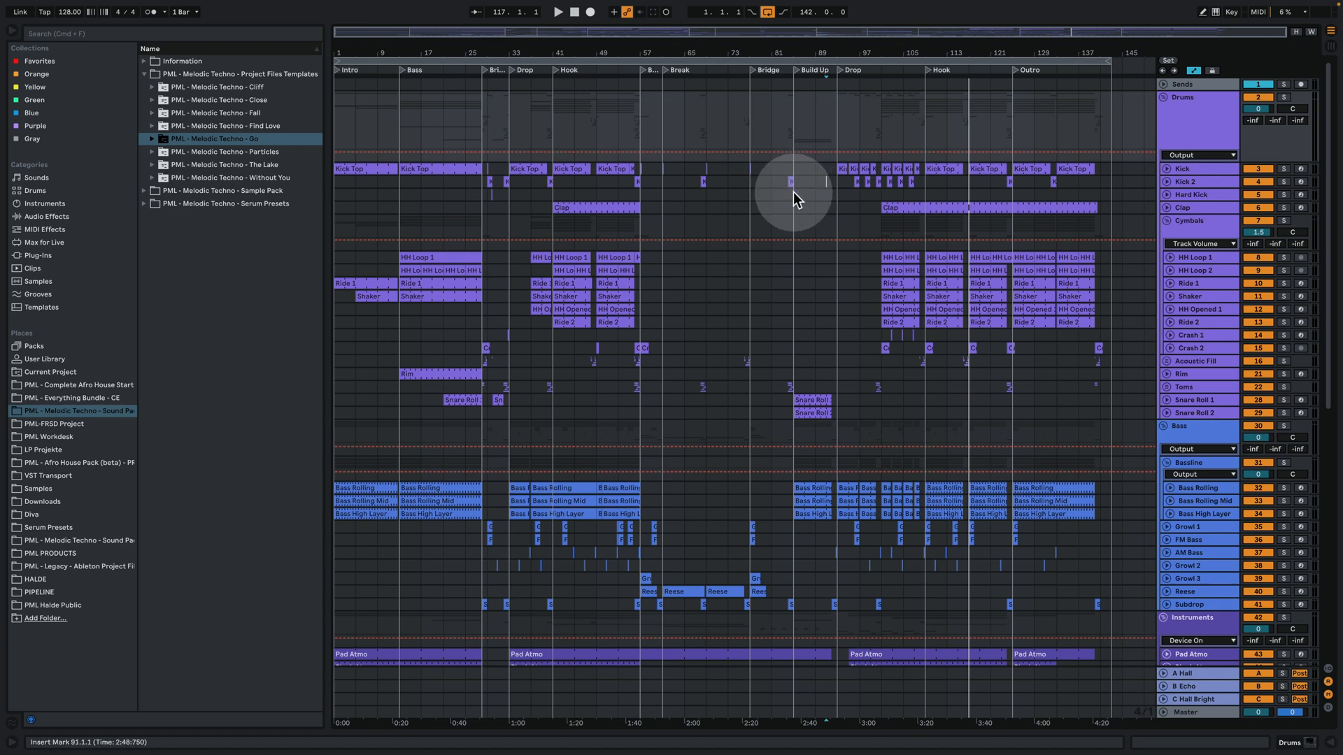
Play the arrangement from the start of the Intro at bar 1
{"action": "scroll", "coordinate": [822, 300], "scroll_direction": "down", "scroll_amount": 3}
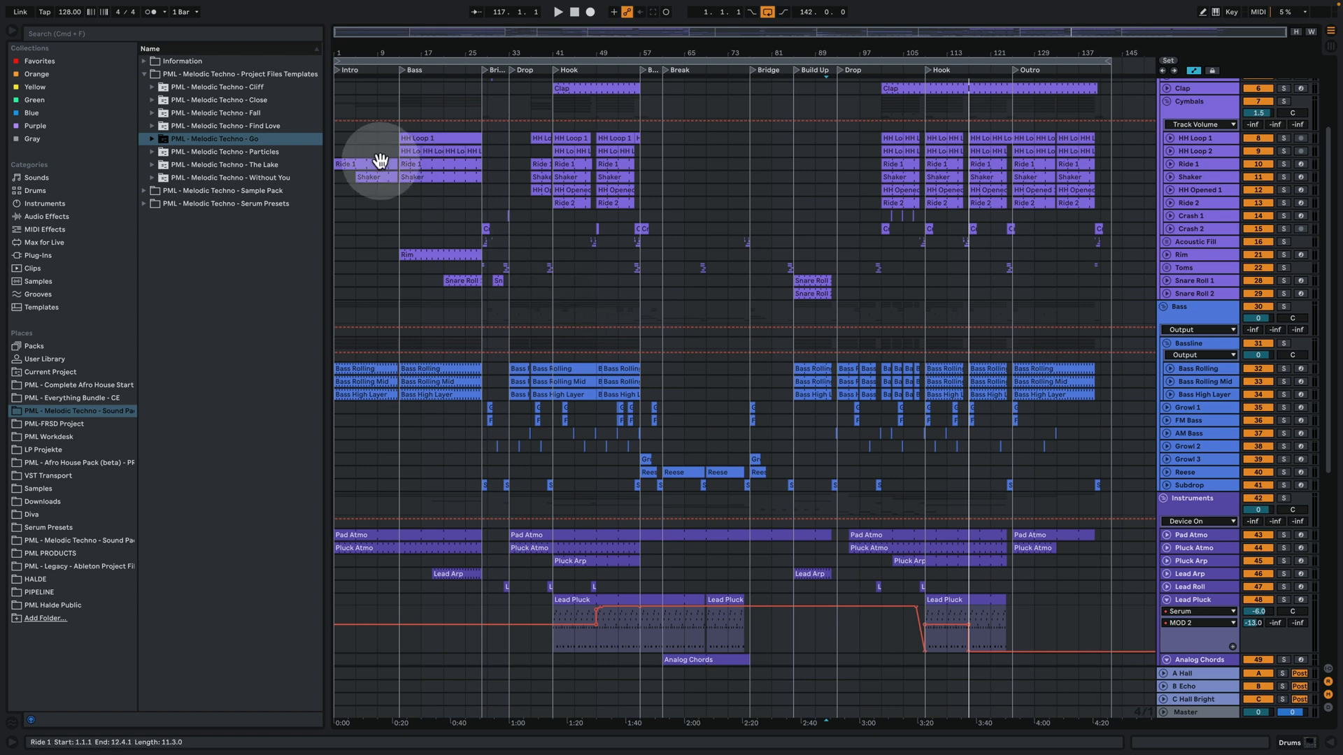
{"action": "left_click", "coordinate": [336, 92]}
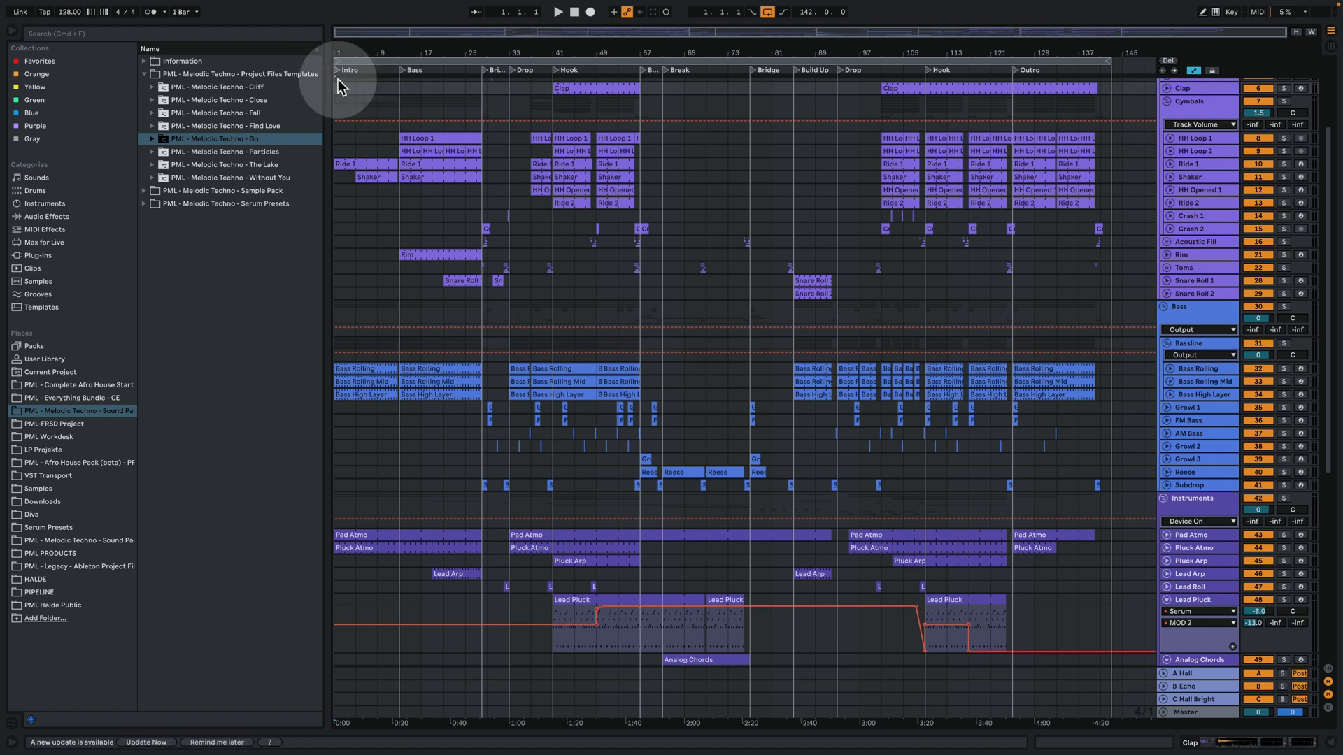
{"action": "key", "text": "space"}
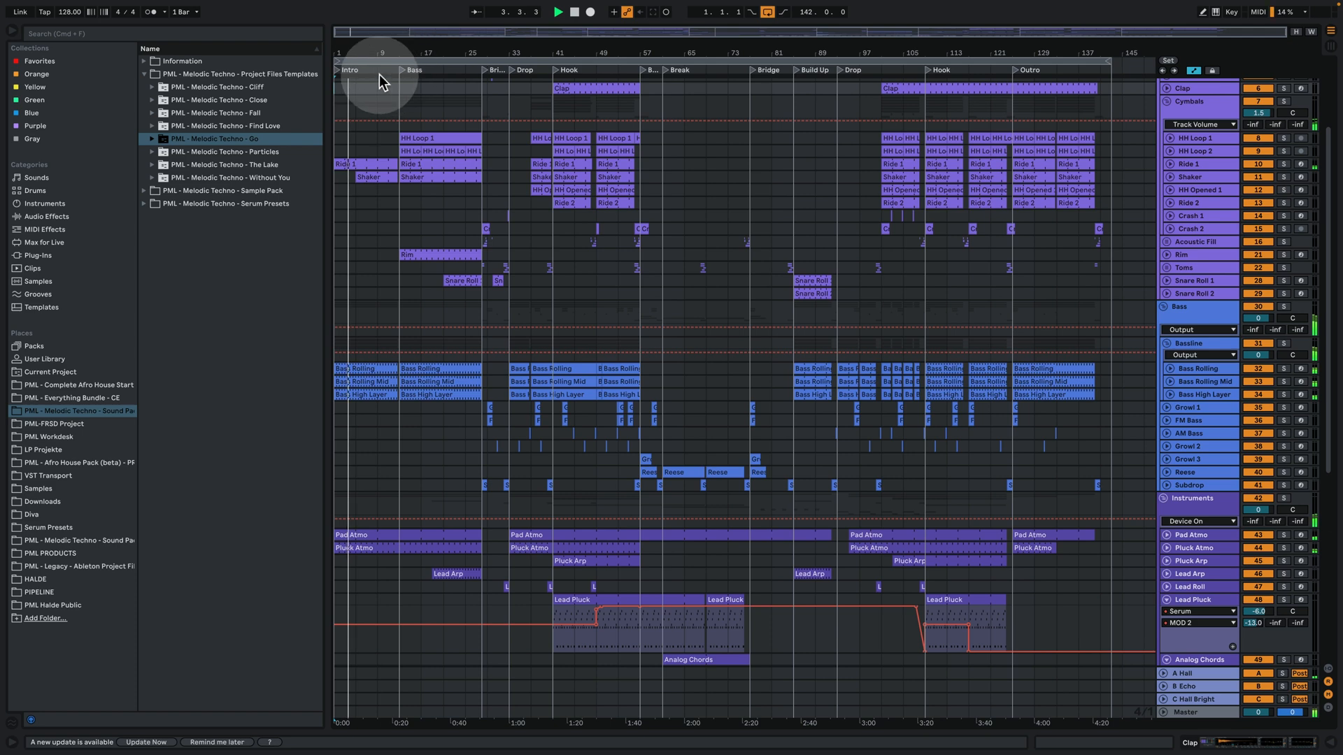
Inspect the device chains of the Kick track and the Drums group during playback
{"action": "scroll", "coordinate": [1115, 278], "scroll_direction": "up", "scroll_amount": 4}
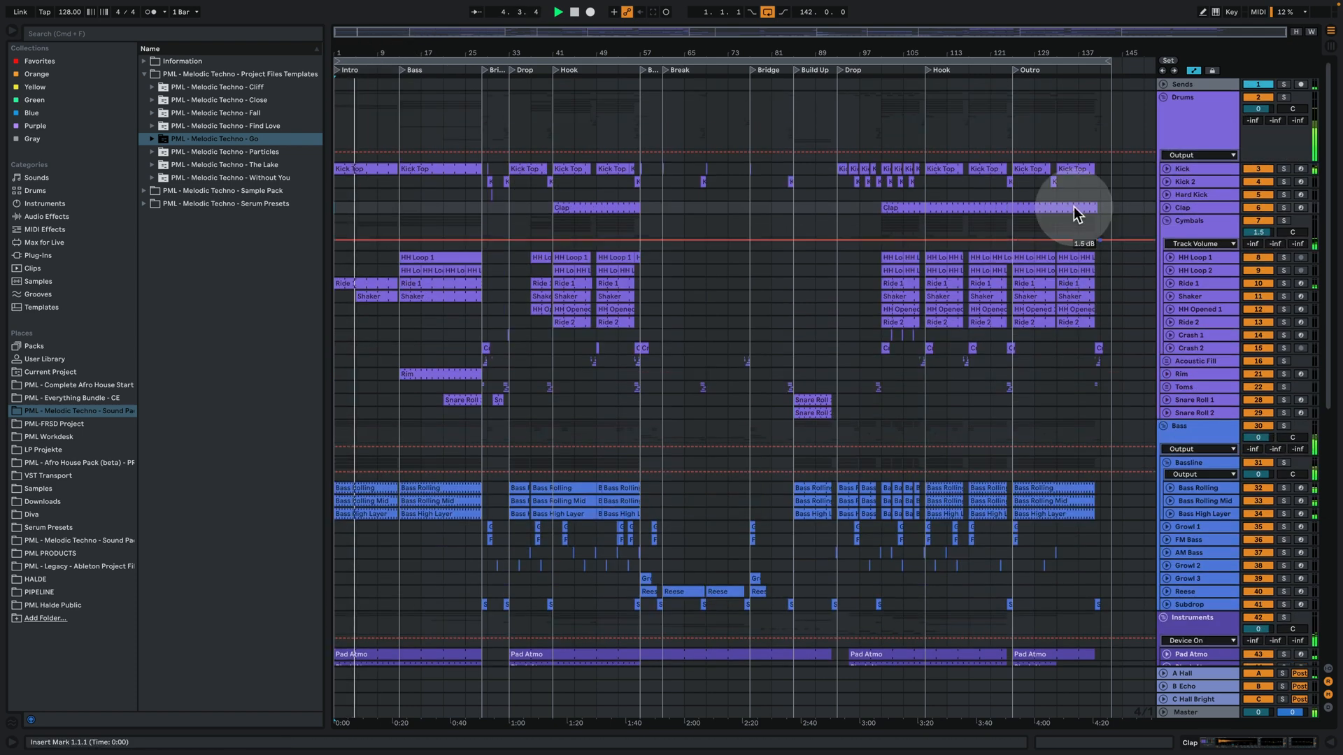
{"action": "left_click", "coordinate": [1196, 169]}
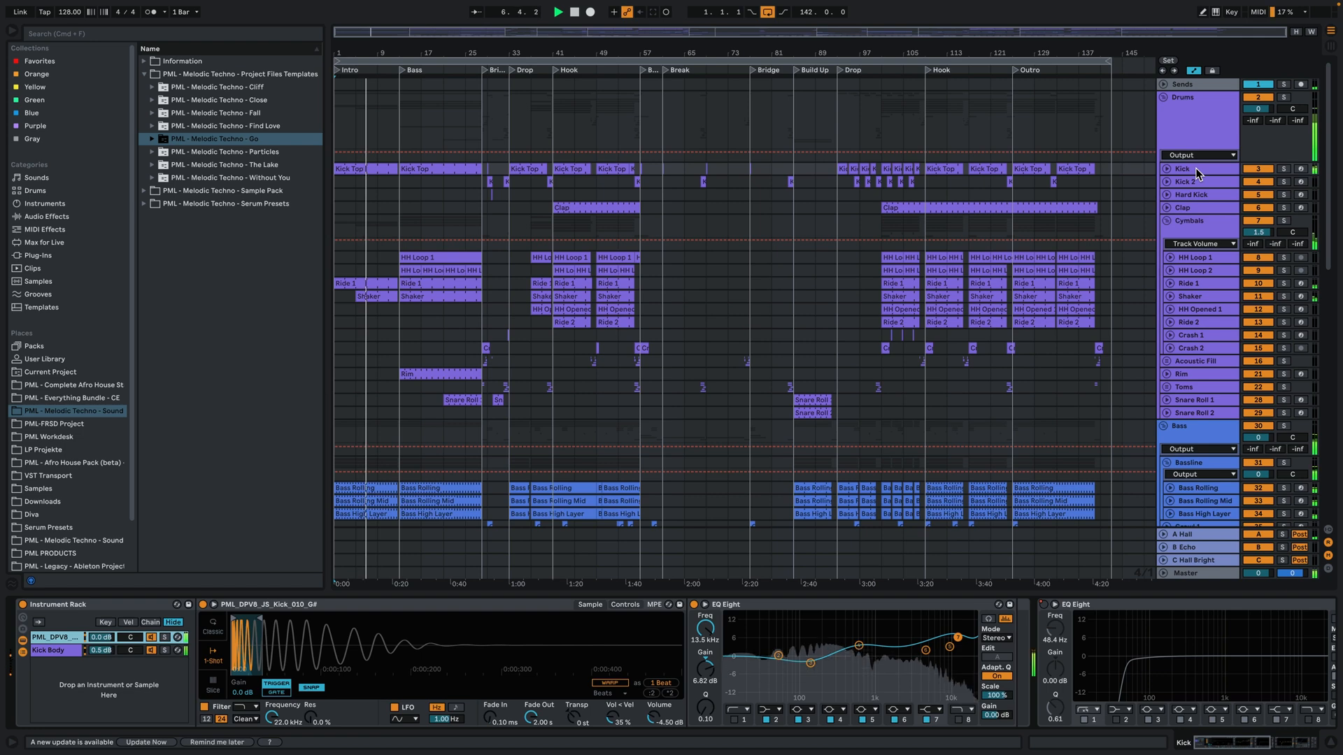
{"action": "left_click", "coordinate": [1189, 124]}
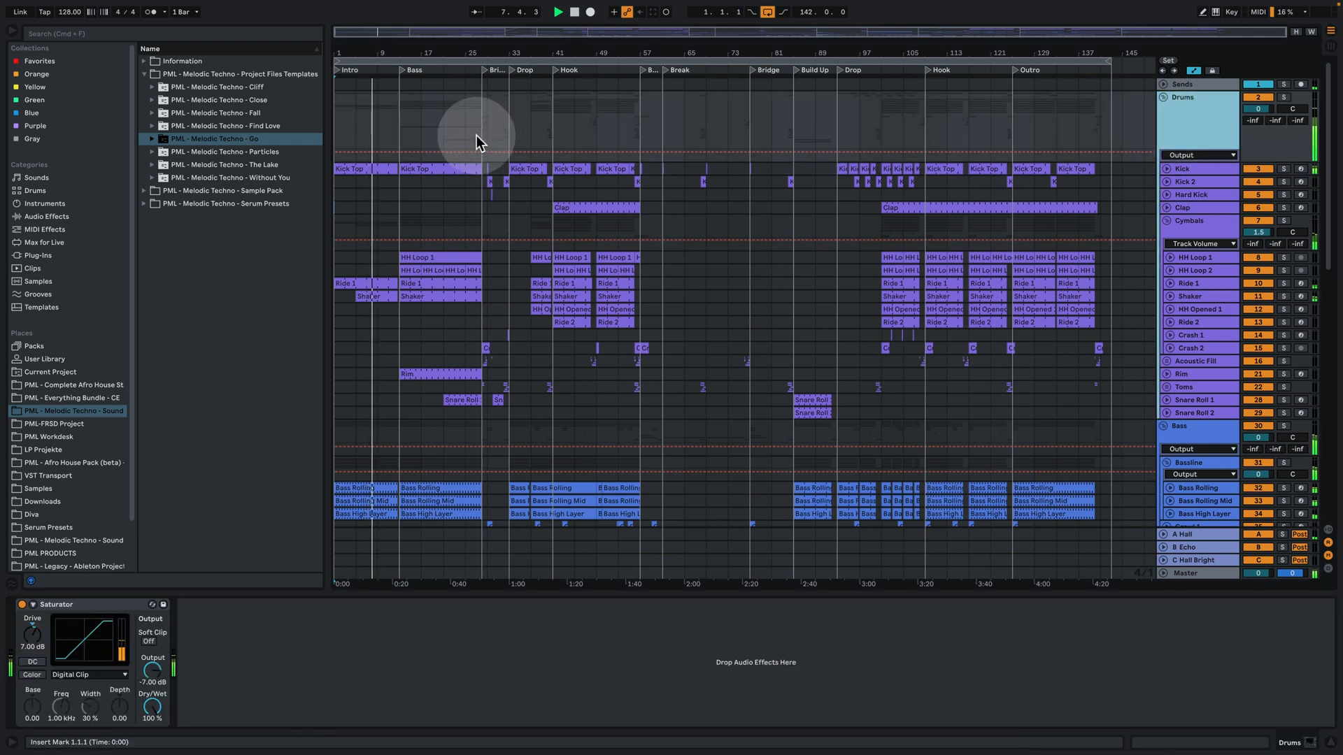
Continue playback from the Bass section marker and show the Bass group's device chain
{"action": "left_click", "coordinate": [402, 71]}
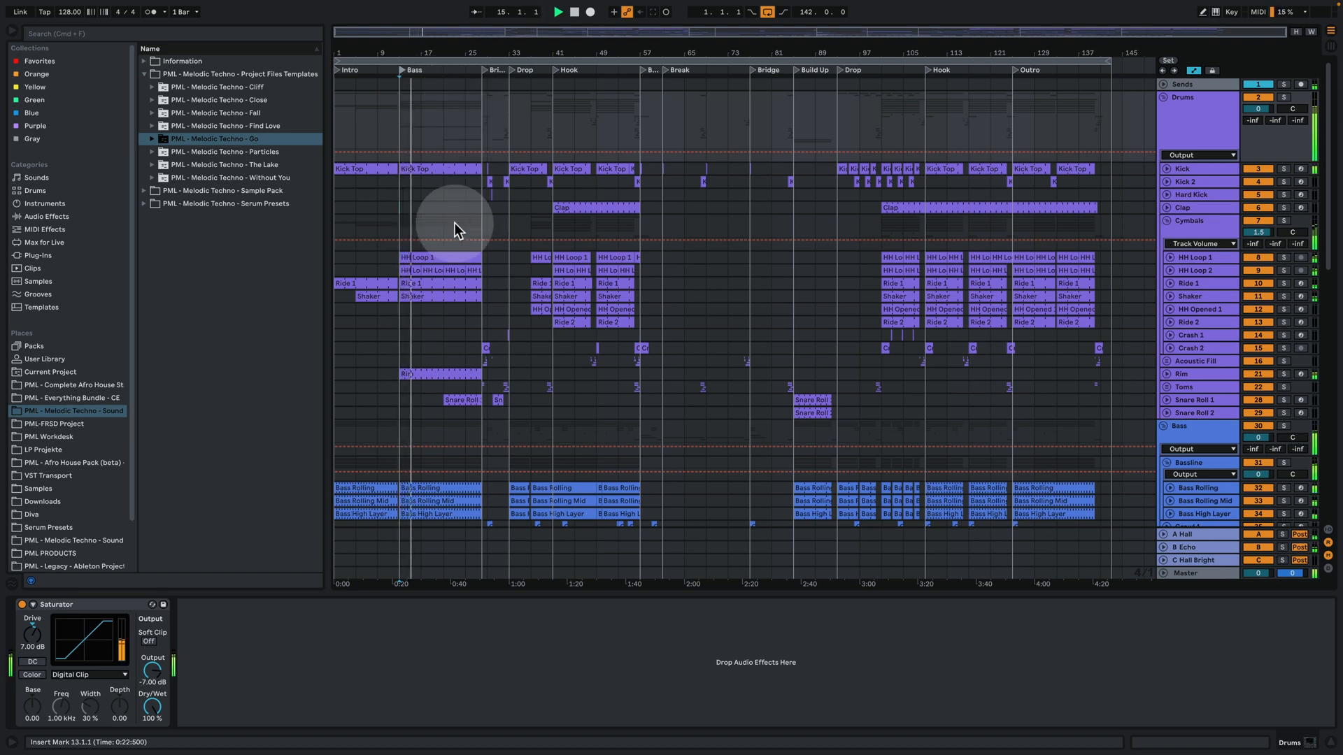
{"action": "left_click", "coordinate": [1184, 428]}
{"action": "scroll", "coordinate": [1173, 430], "scroll_direction": "down", "scroll_amount": 2}
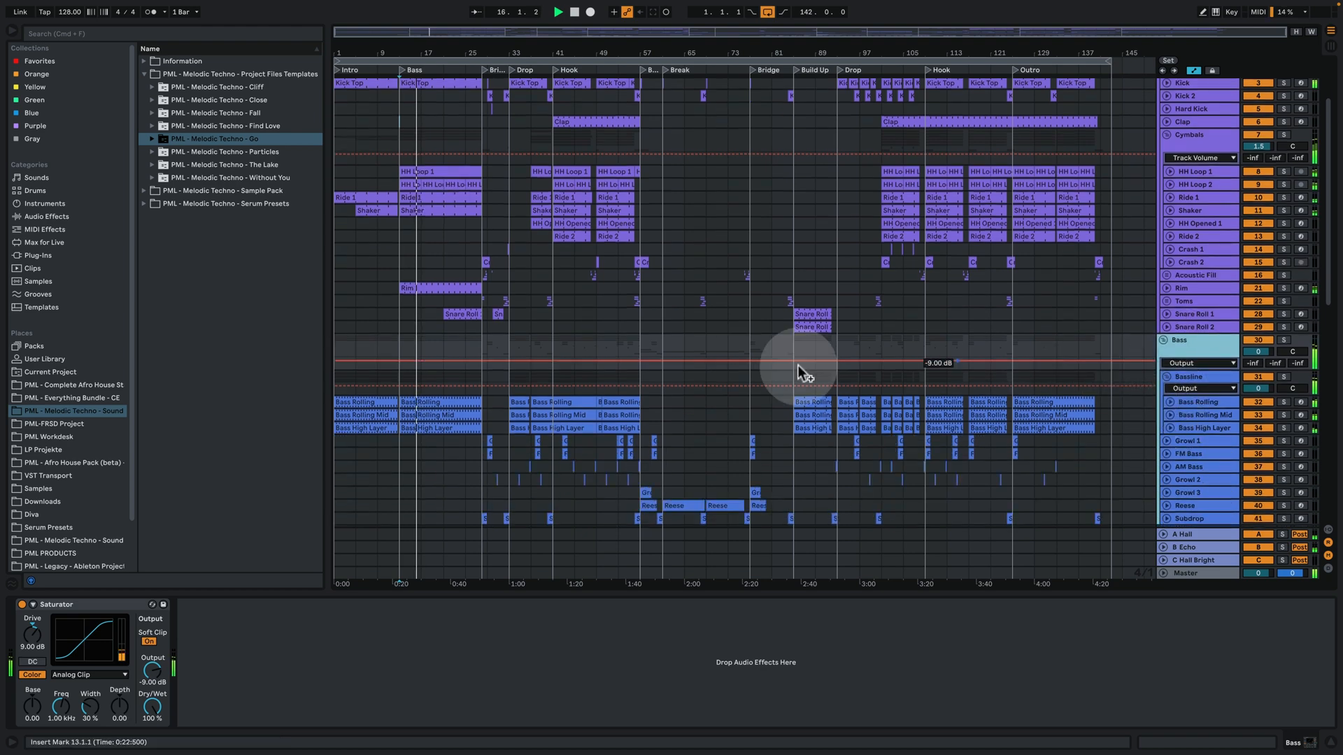
Examine the MIDI notes of the Bass Rolling clip in the Bass section, and its track's device chain
{"action": "double_click", "coordinate": [434, 402]}
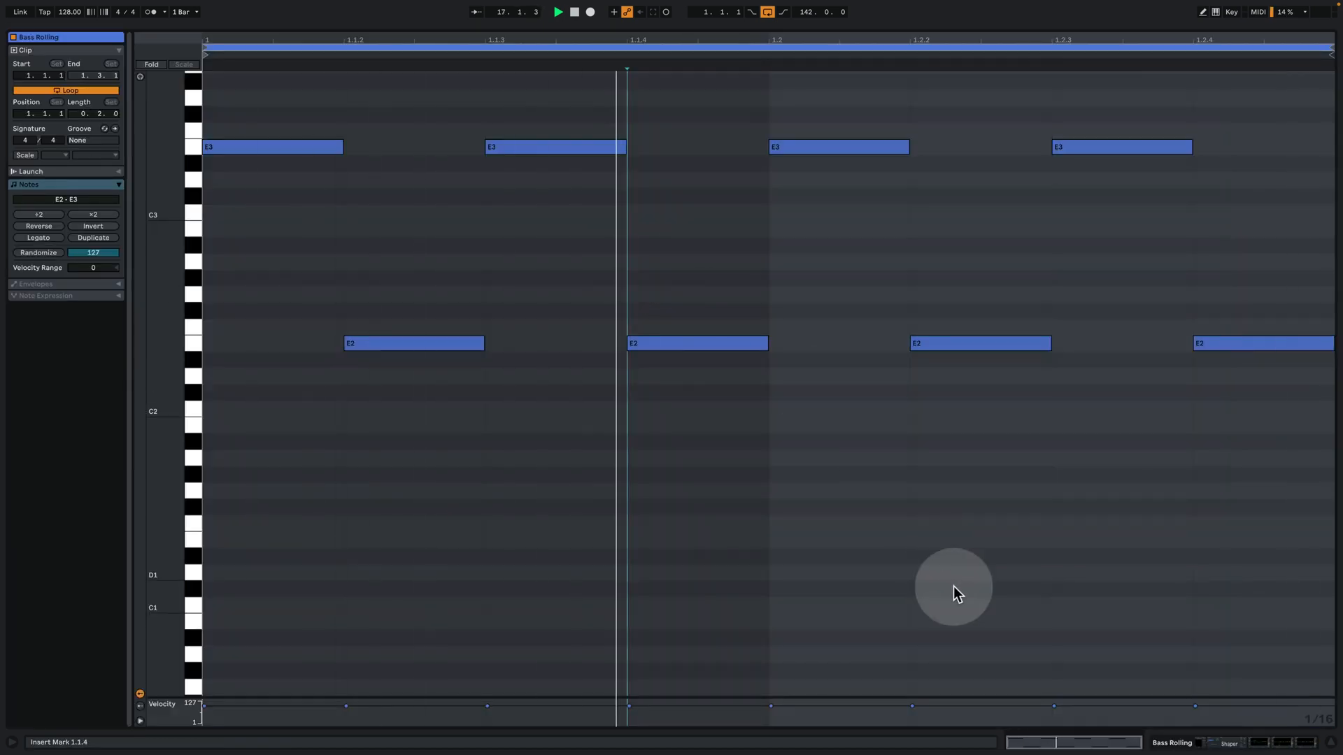
{"action": "left_click", "coordinate": [1224, 743]}
Unfold the Vocal Lead Filter track to view its Pitch Coarse automation and show its device chain
{"action": "scroll", "coordinate": [650, 307], "scroll_direction": "down", "scroll_amount": 3}
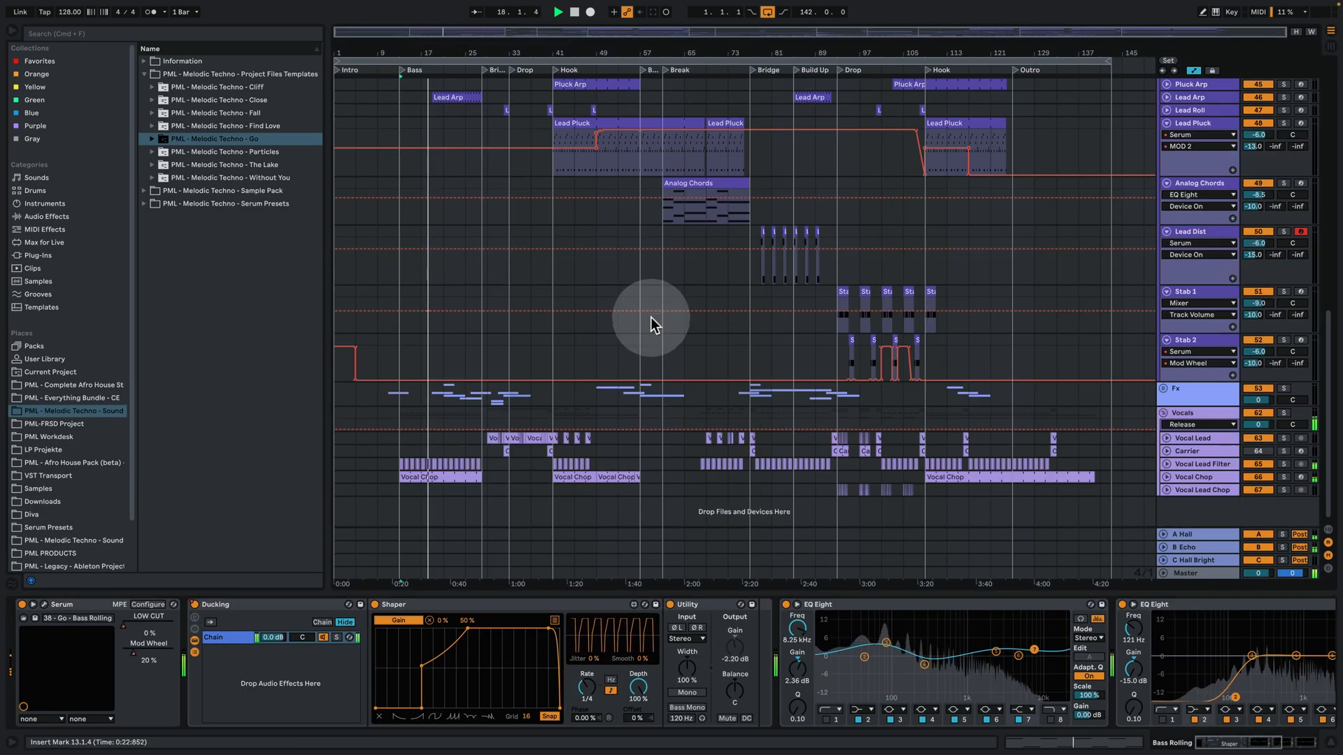
{"action": "left_click", "coordinate": [1167, 464]}
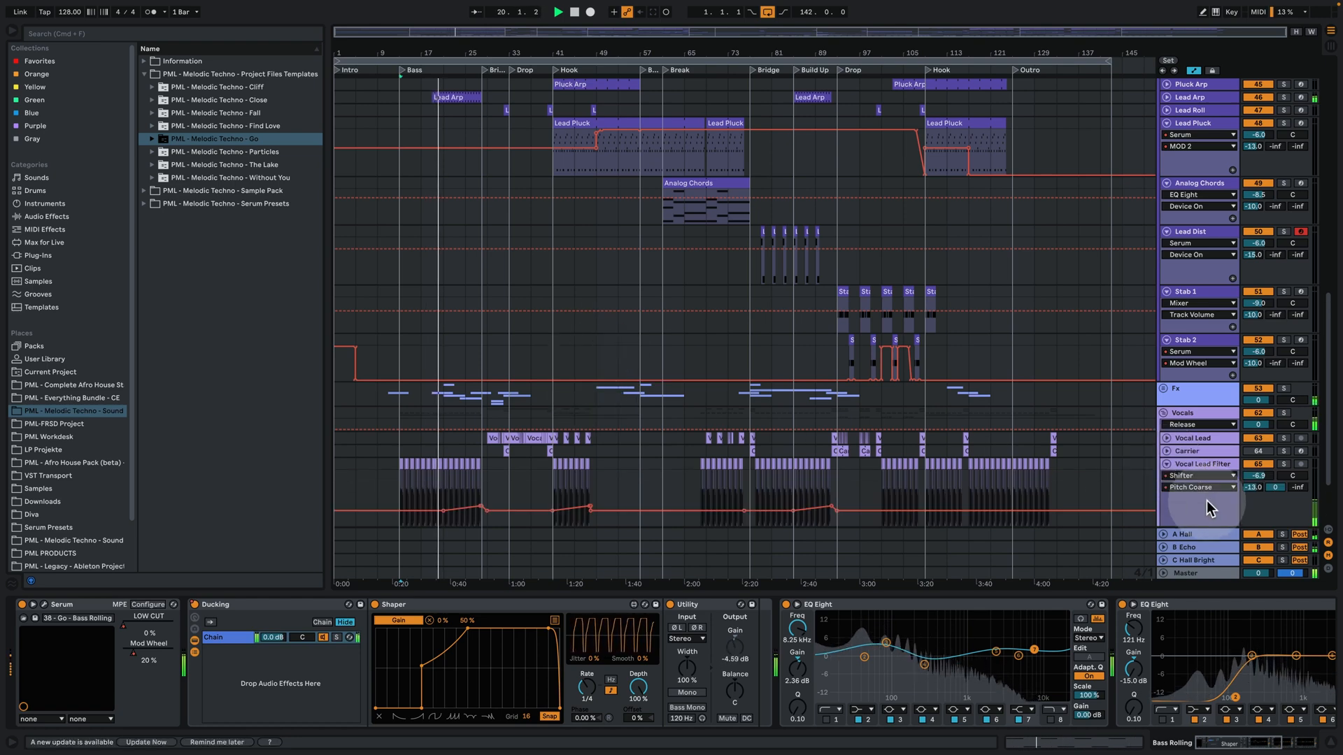
{"action": "left_click", "coordinate": [1195, 464]}
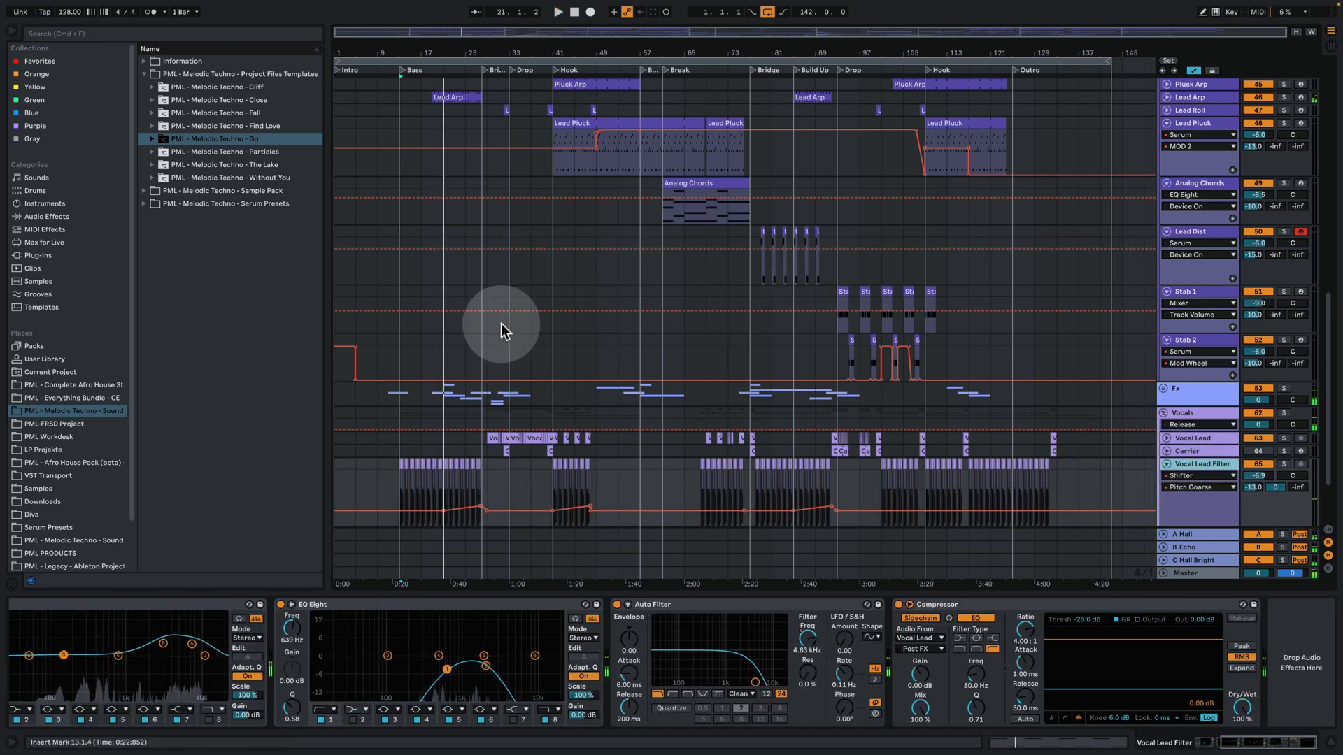
Play the first Bridge section from its marker at bar 28 and stop playback partway through
{"action": "scroll", "coordinate": [501, 323], "scroll_direction": "up", "scroll_amount": 10}
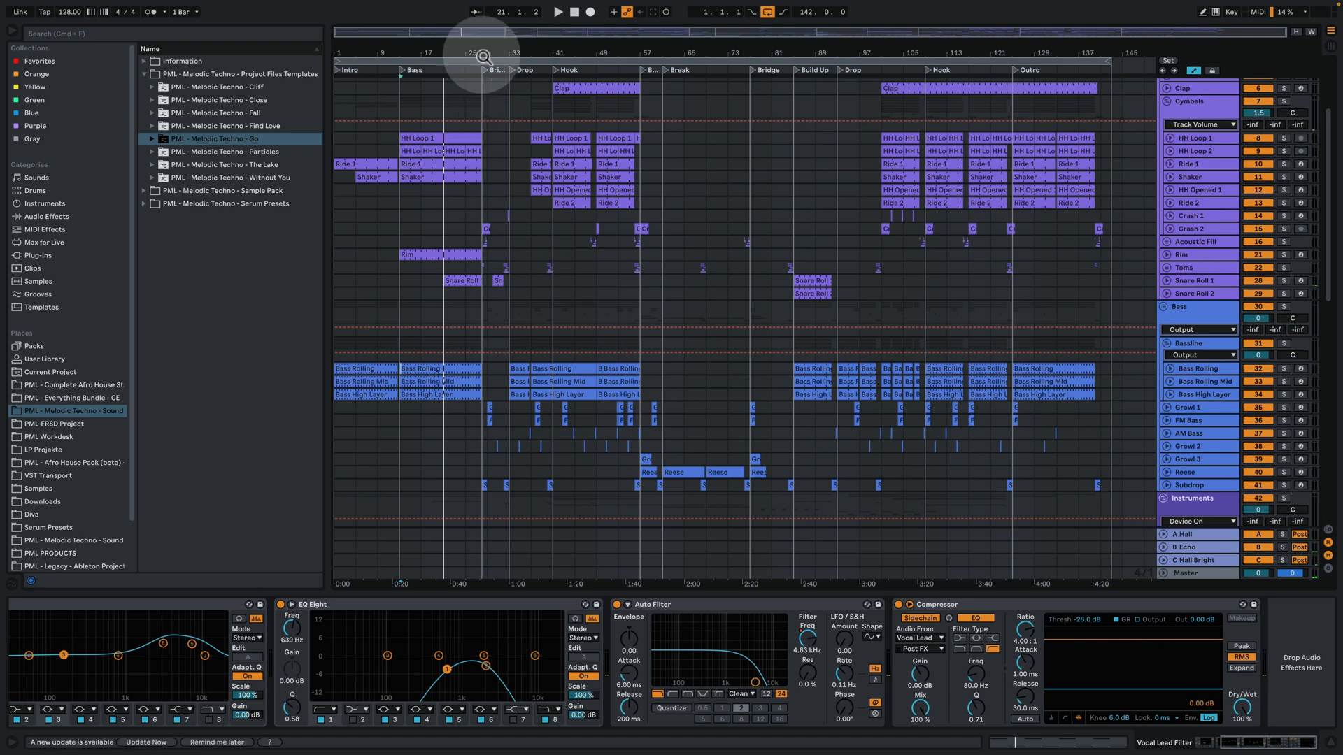
{"action": "left_click_drag", "start_coordinate": [484, 52], "coordinate": [565, 86]}
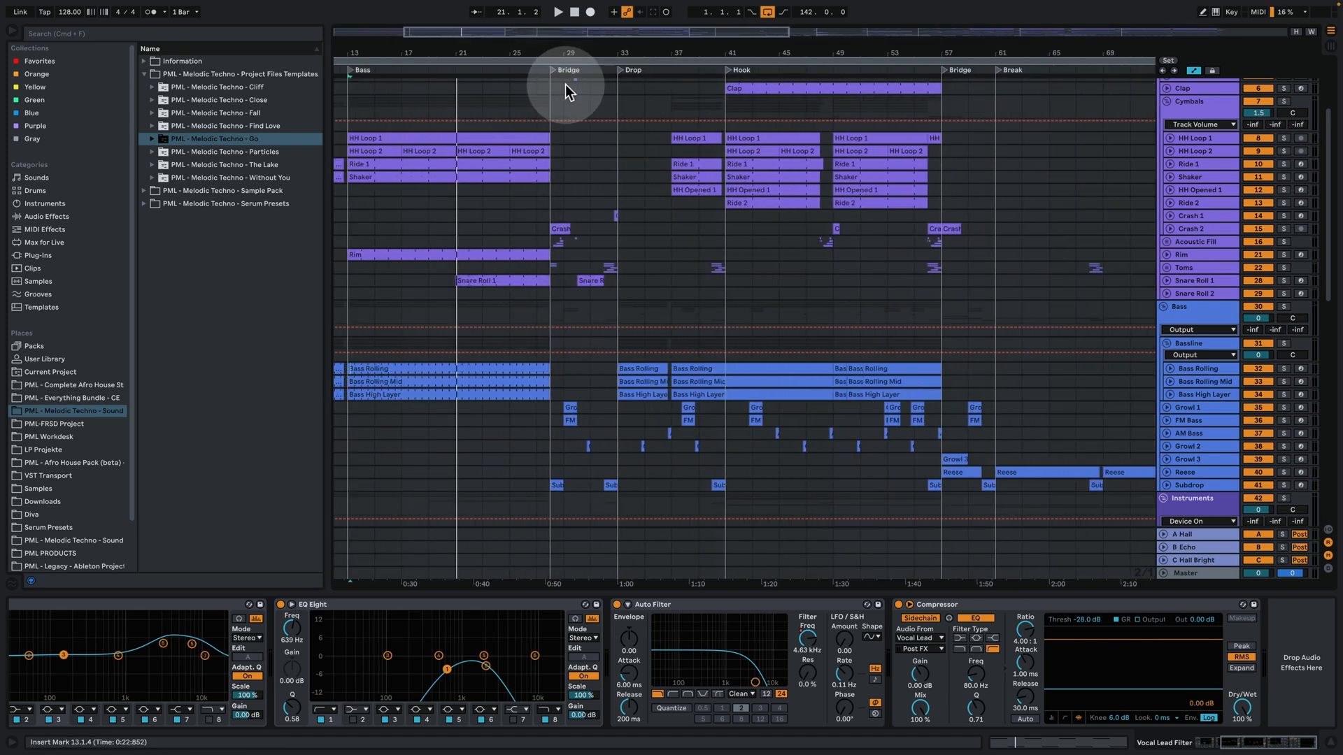
{"action": "left_click", "coordinate": [553, 71]}
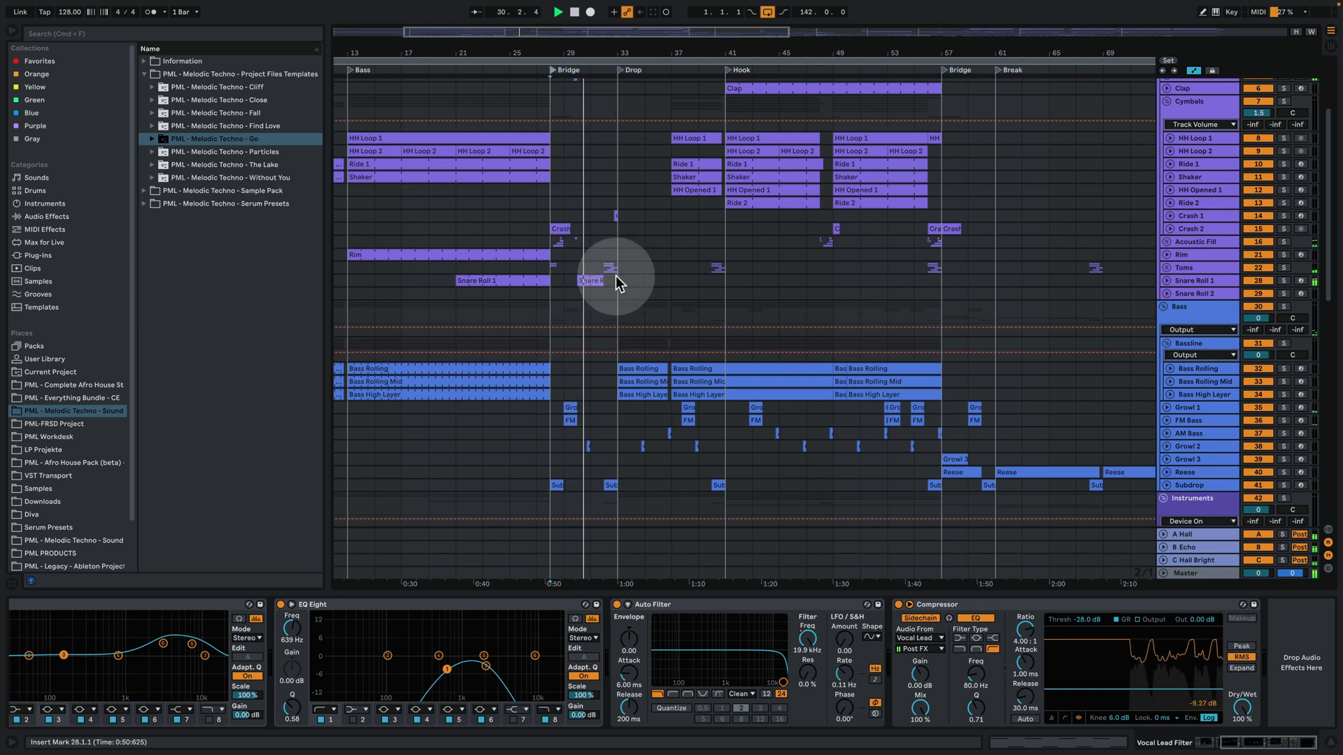
{"action": "key", "text": "space"}
Play the Toms fill from bar 32, just before the first Drop
{"action": "scroll", "coordinate": [613, 279], "scroll_direction": "down", "scroll_amount": 3}
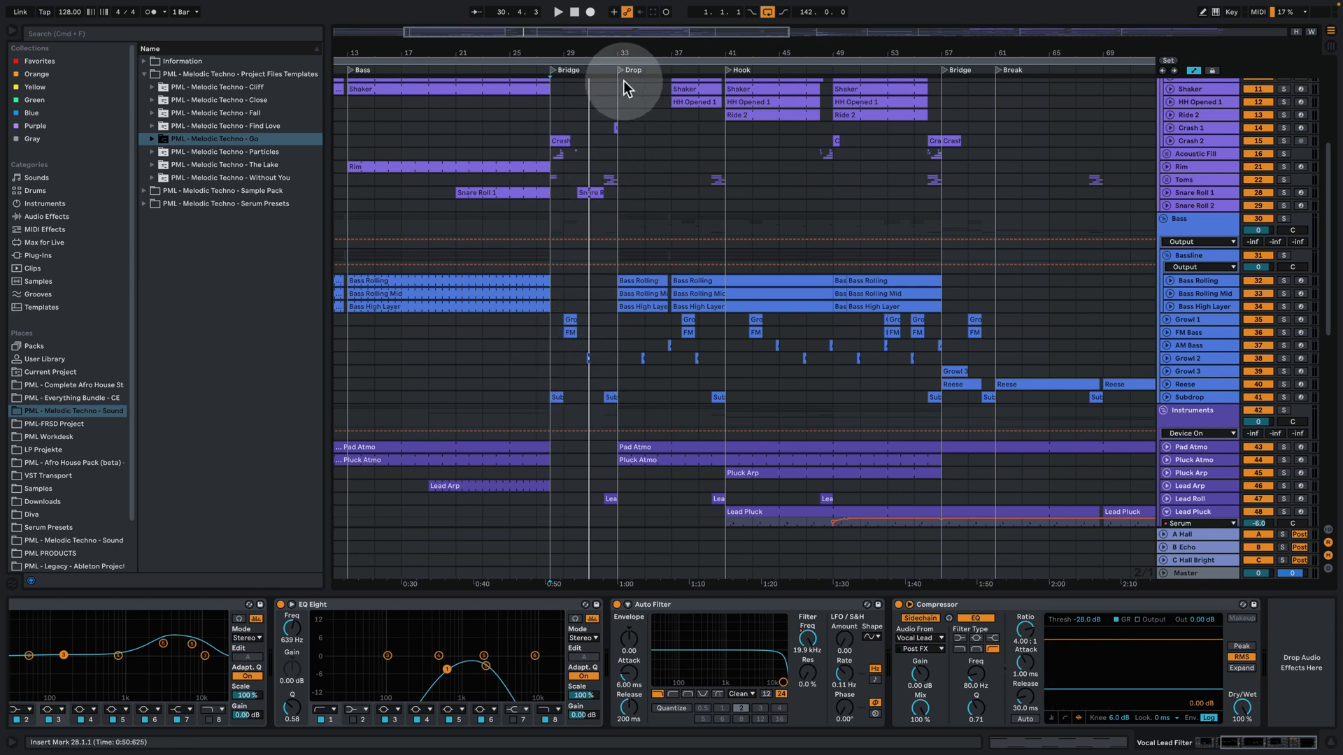
{"action": "left_click_drag", "start_coordinate": [615, 55], "coordinate": [635, 133]}
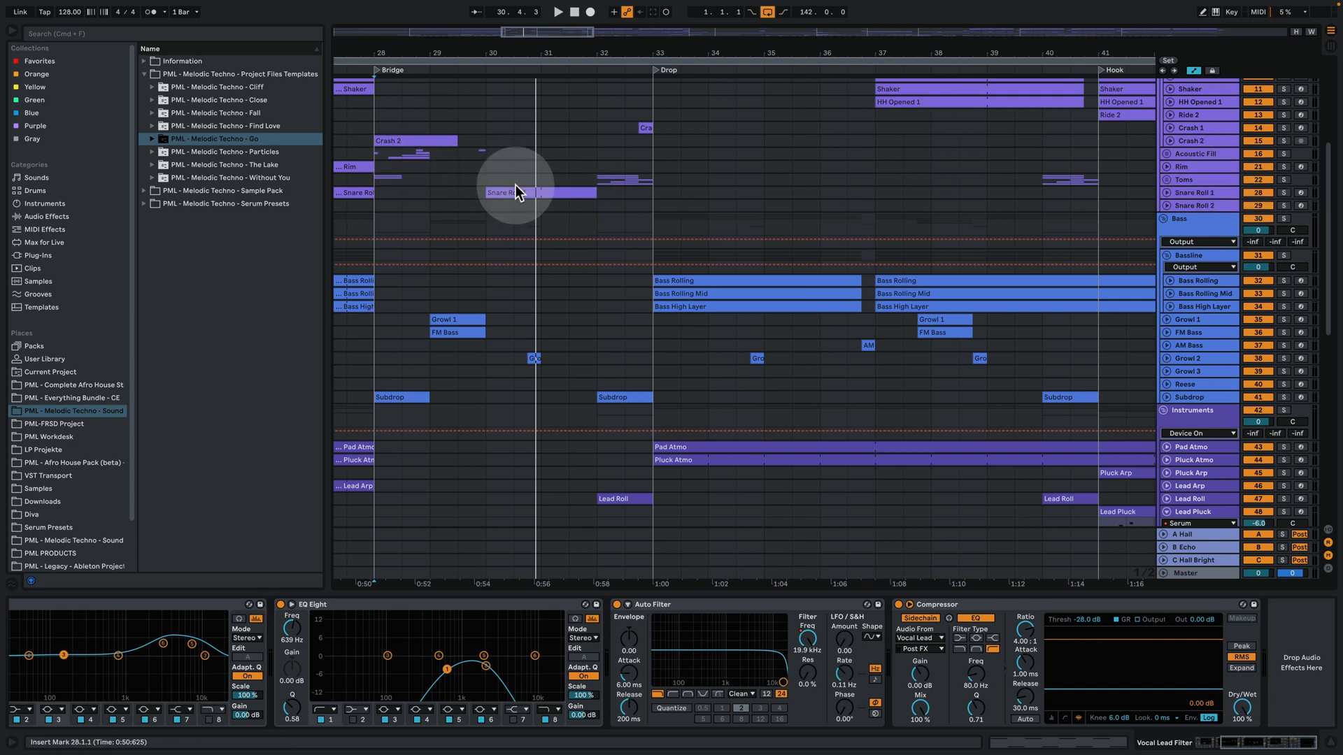
{"action": "left_click", "coordinate": [602, 182]}
{"action": "key", "text": "space"}
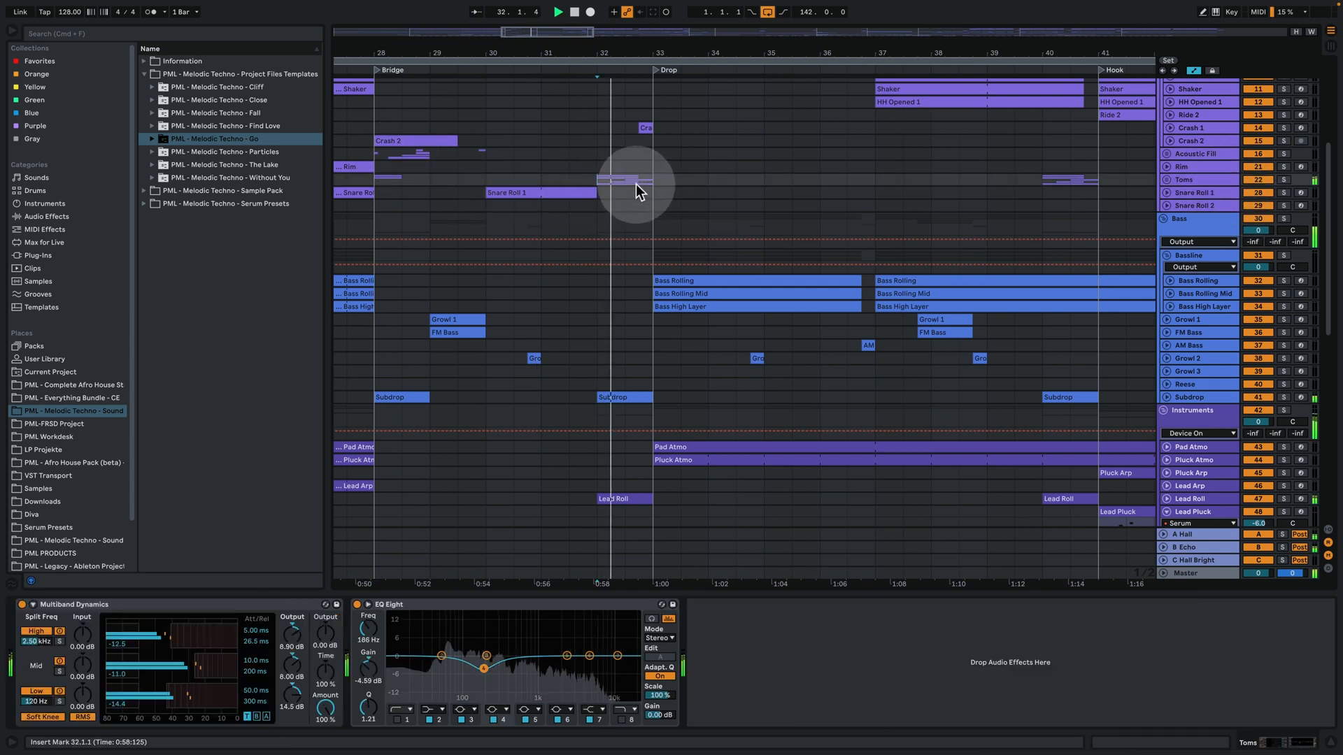
Follow playback through the first Drop and stop it just before the Hook at bar 41
{"action": "left_click_drag", "start_coordinate": [681, 54], "coordinate": [681, 4]}
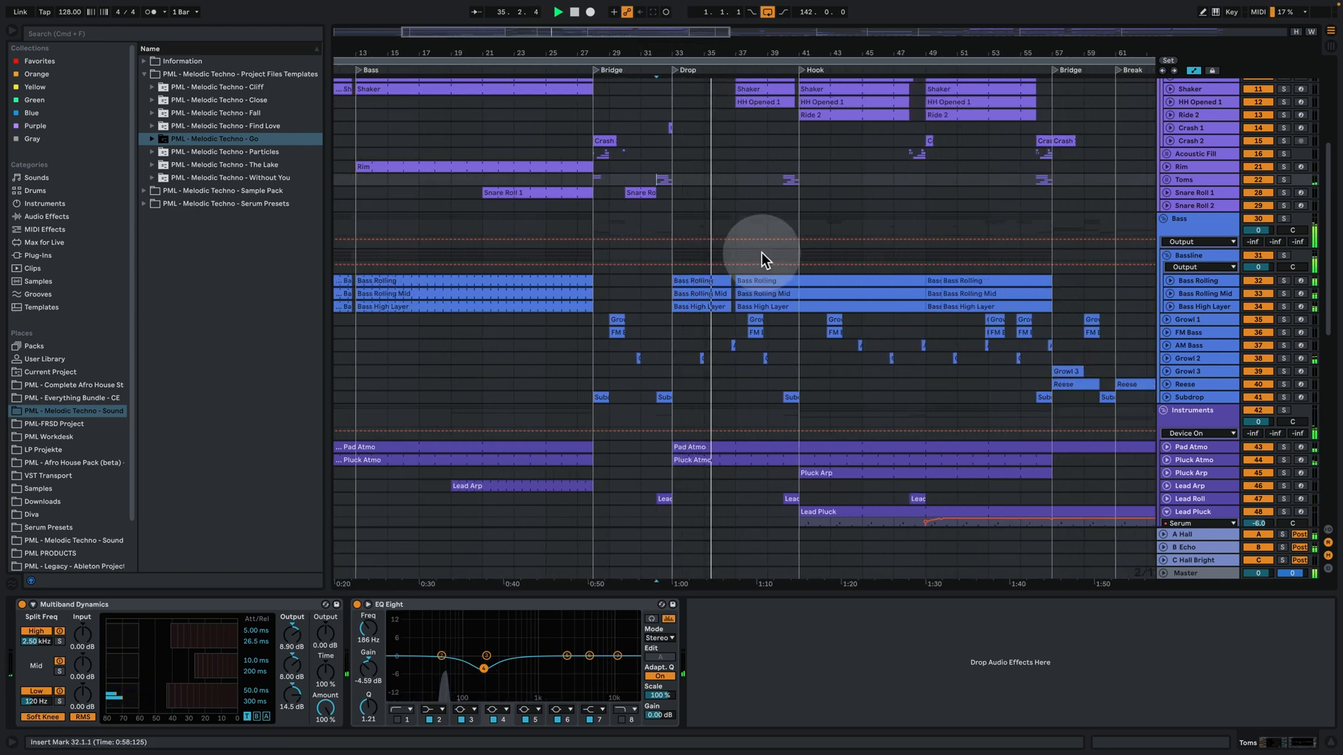
{"action": "left_click_drag", "start_coordinate": [723, 54], "coordinate": [722, 297]}
{"action": "left_click_drag", "start_coordinate": [749, 53], "coordinate": [643, 11]}
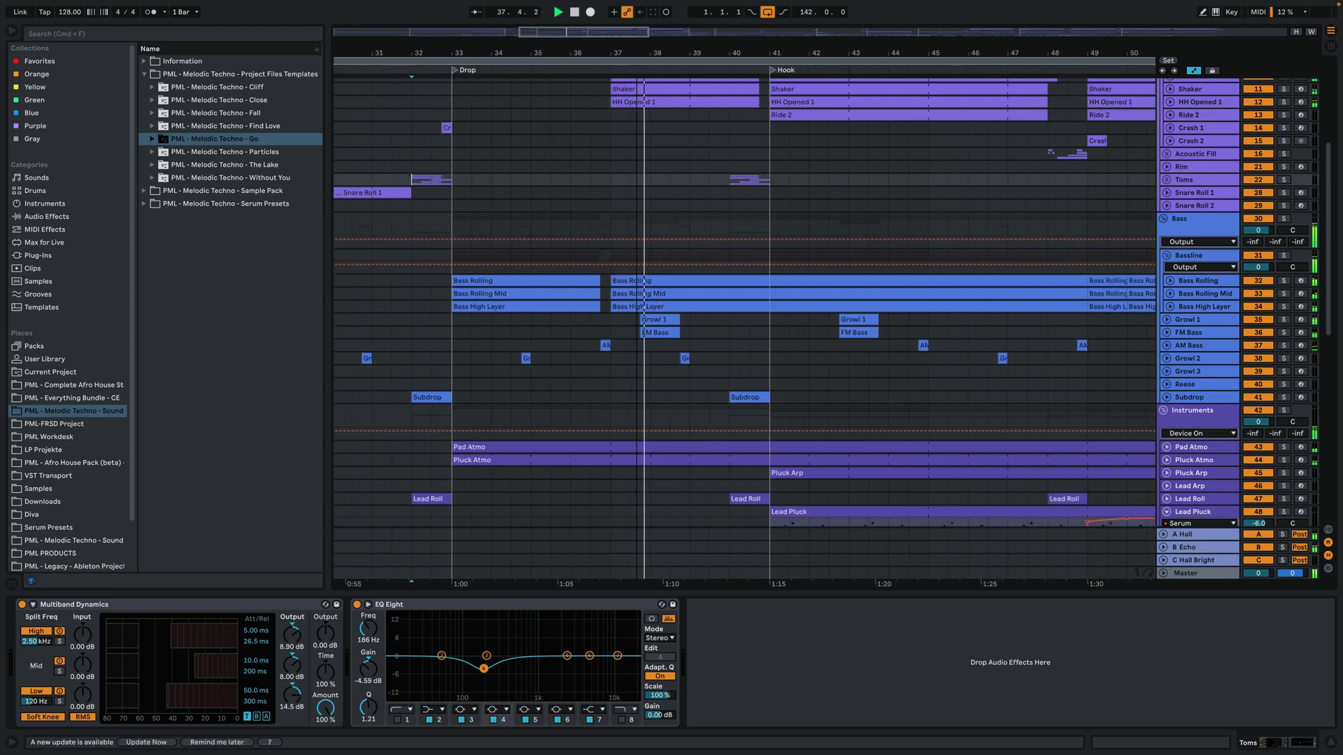
{"action": "left_click", "coordinate": [762, 210]}
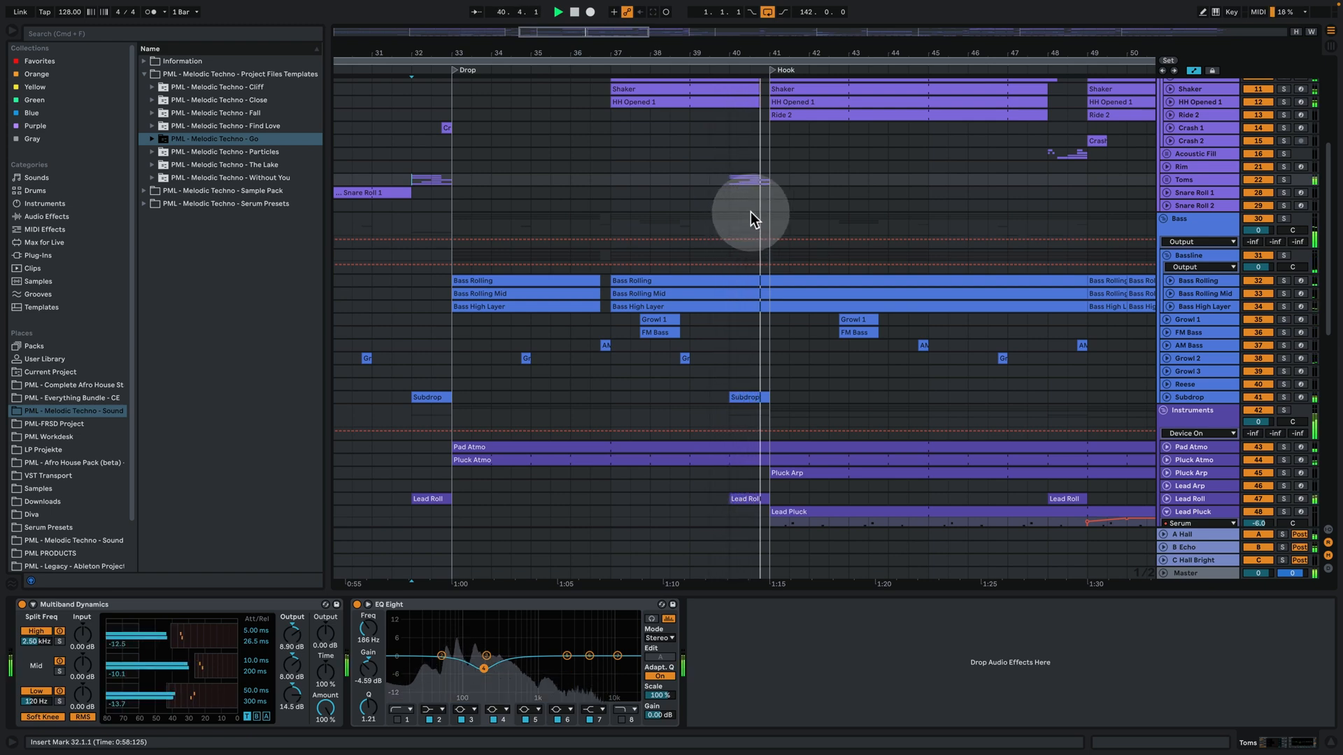
{"action": "key", "text": "space"}
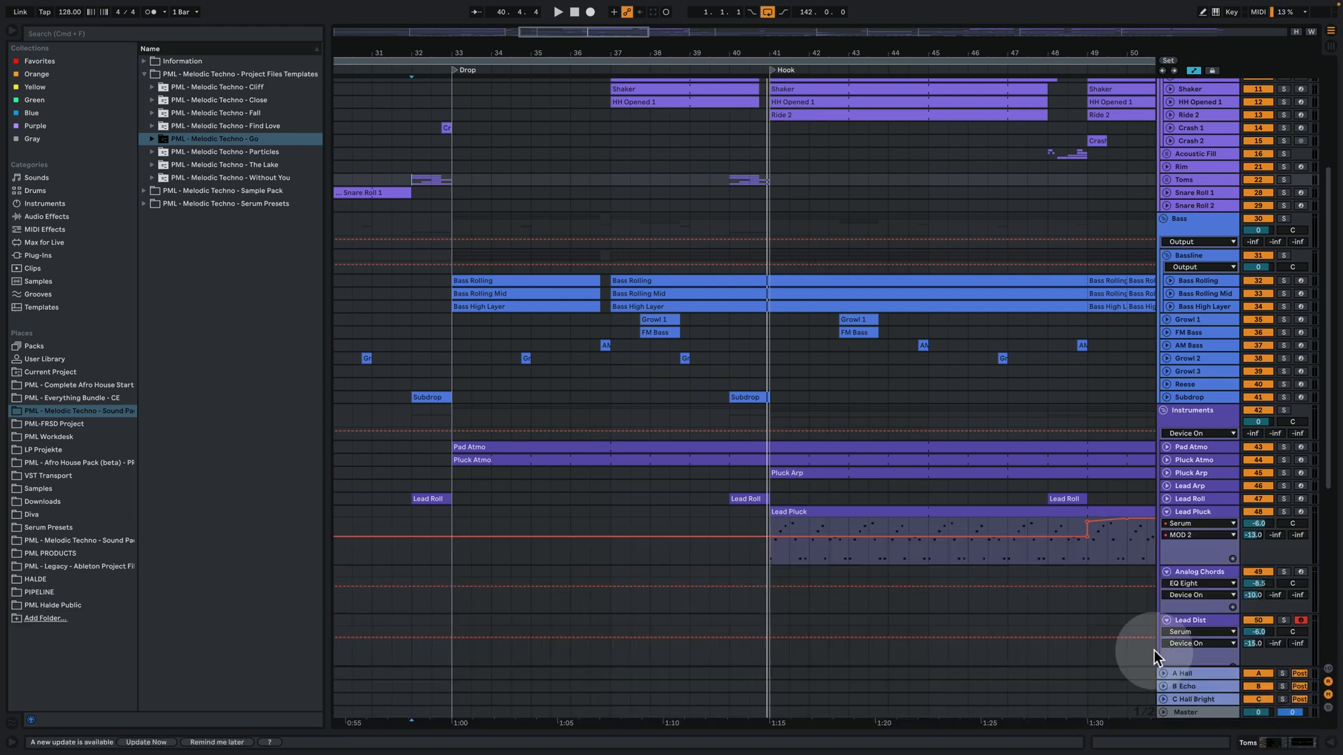
Inspect the Lead Pluck clip's MIDI notes and play the arrangement from the first Hook marker
{"action": "double_click", "coordinate": [803, 513]}
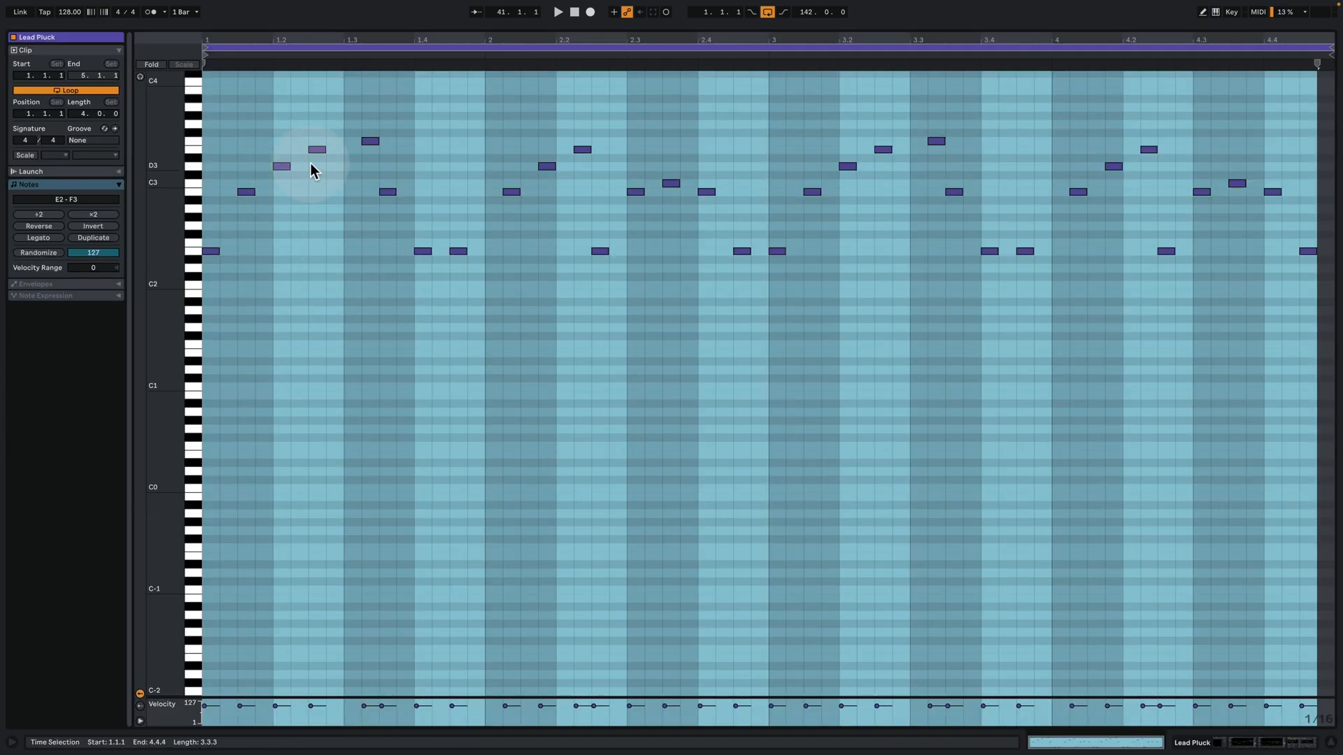
{"action": "left_click", "coordinate": [1102, 743]}
{"action": "left_click", "coordinate": [785, 66]}
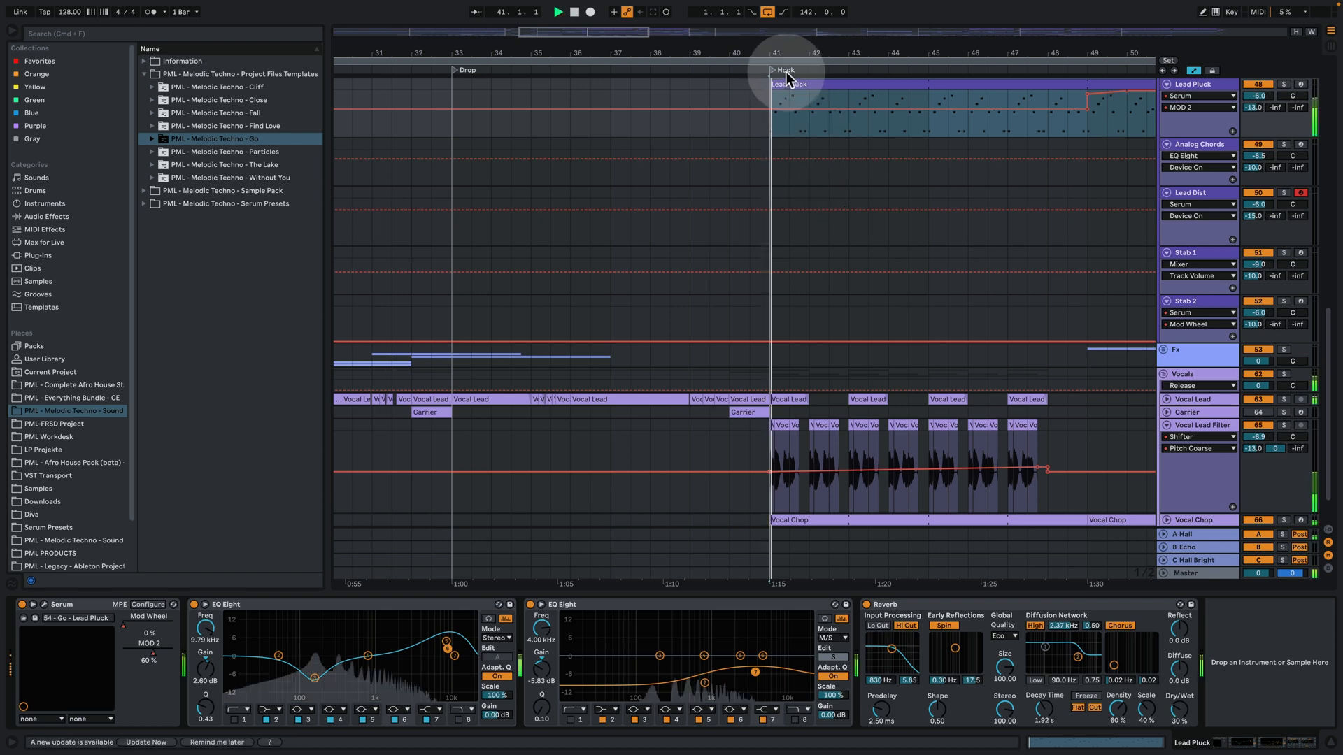
{"action": "left_click_drag", "start_coordinate": [803, 55], "coordinate": [698, 90]}
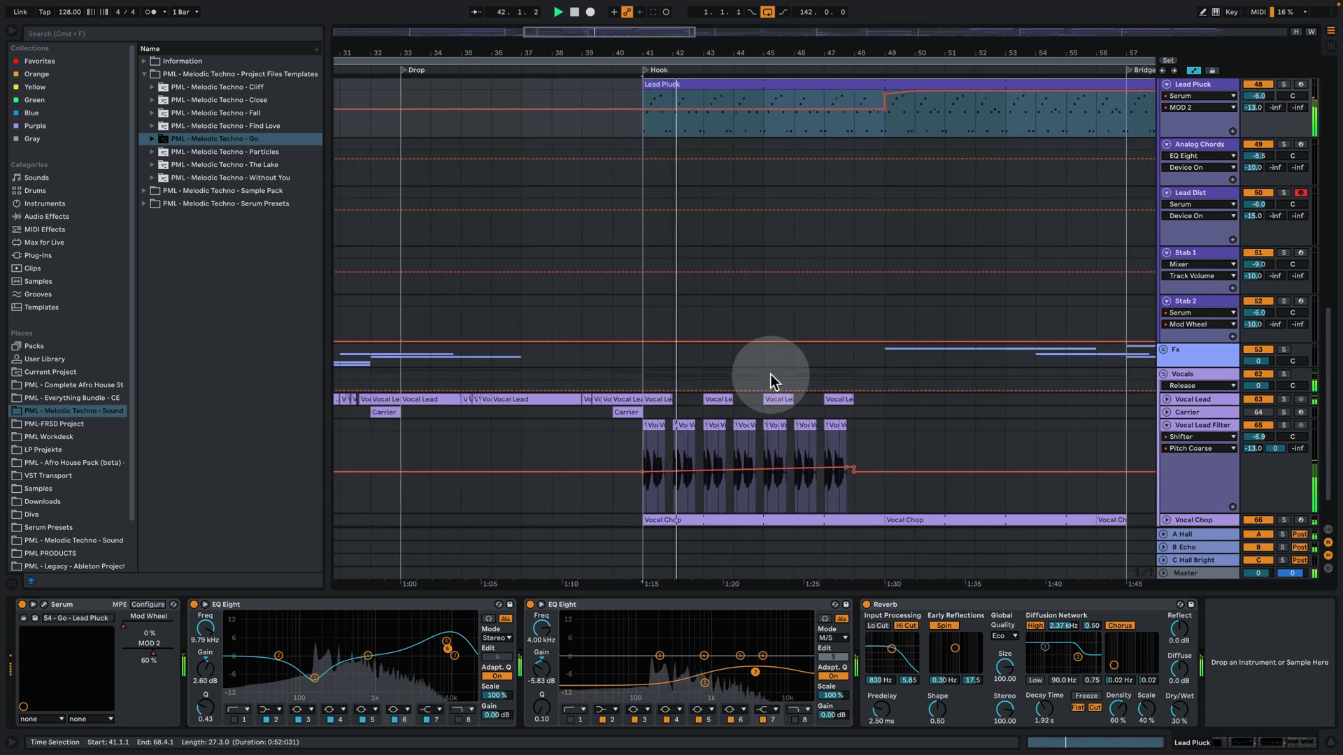
Reopen the Lead Pluck clip's notes during playback and return to the track's device chain
{"action": "scroll", "coordinate": [748, 315], "scroll_direction": "up", "scroll_amount": 3}
{"action": "double_click", "coordinate": [734, 214]}
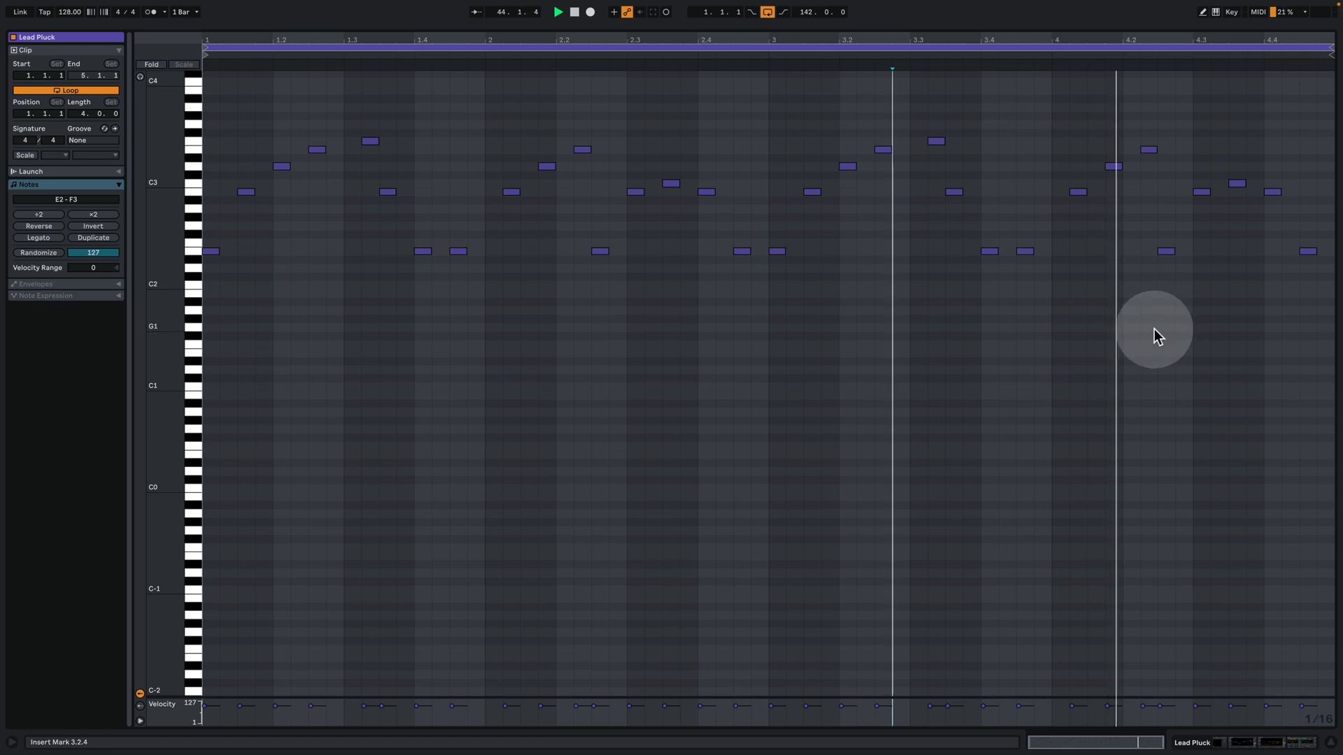
{"action": "left_click", "coordinate": [1238, 742]}
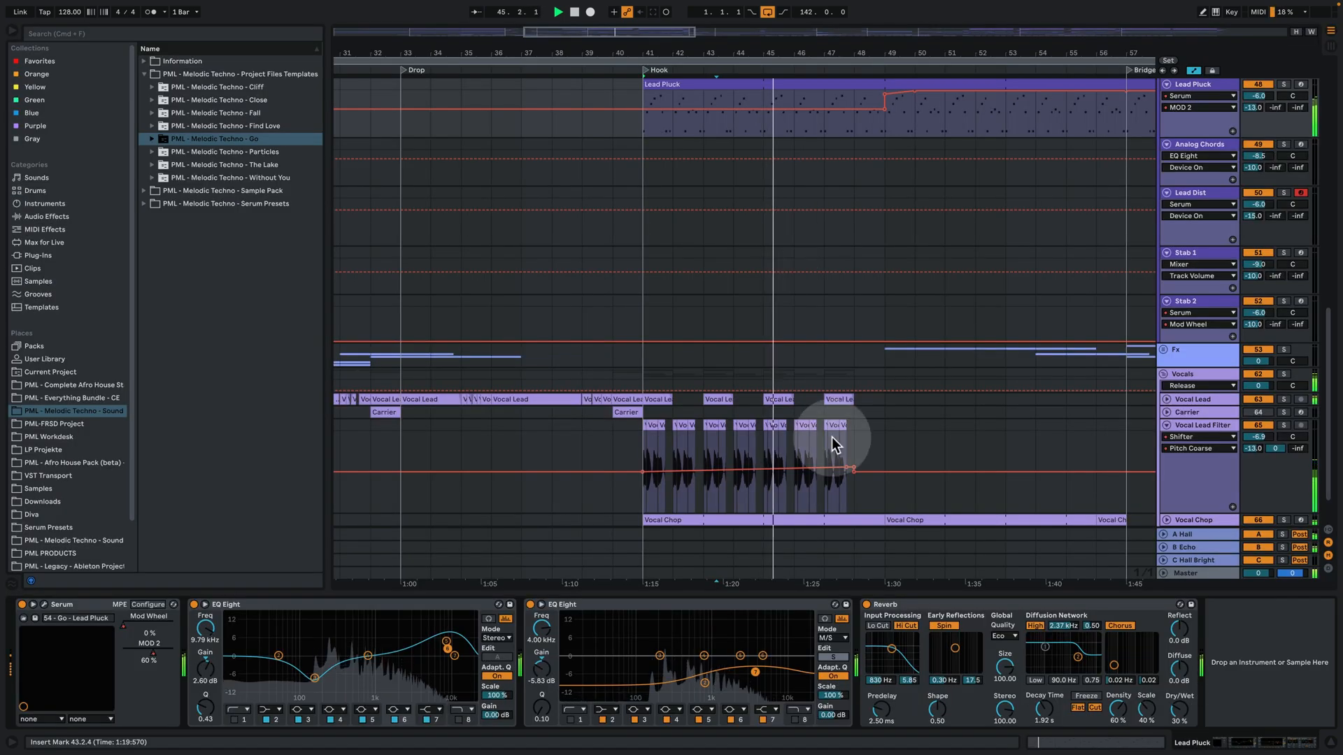
Fold the Vocal Lead Filter track, hide the device view, and look over the tracks from the first Hook to the Break
{"action": "left_click", "coordinate": [1166, 426]}
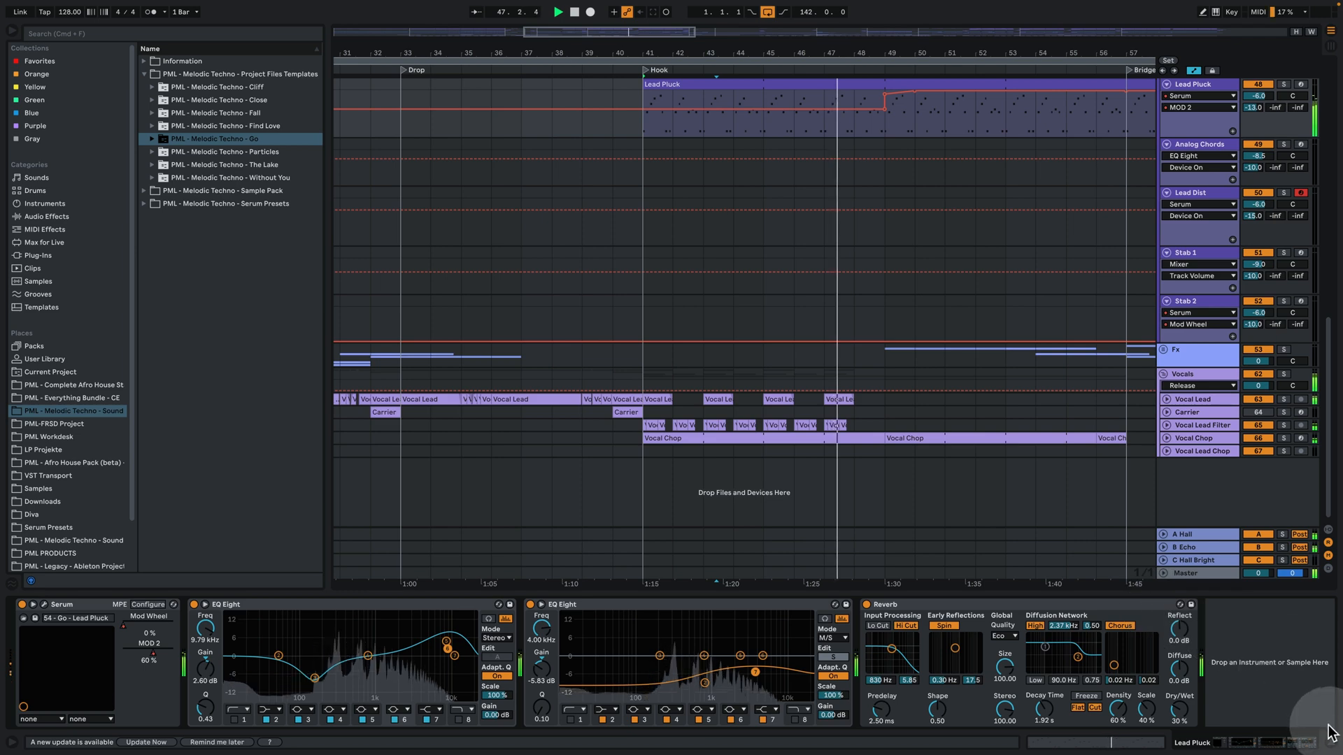
{"action": "left_click", "coordinate": [1332, 743]}
{"action": "left_click_drag", "start_coordinate": [879, 51], "coordinate": [878, 34]}
{"action": "left_click_drag", "start_coordinate": [744, 52], "coordinate": [744, 42]}
{"action": "scroll", "coordinate": [821, 279], "scroll_direction": "up", "scroll_amount": 5}
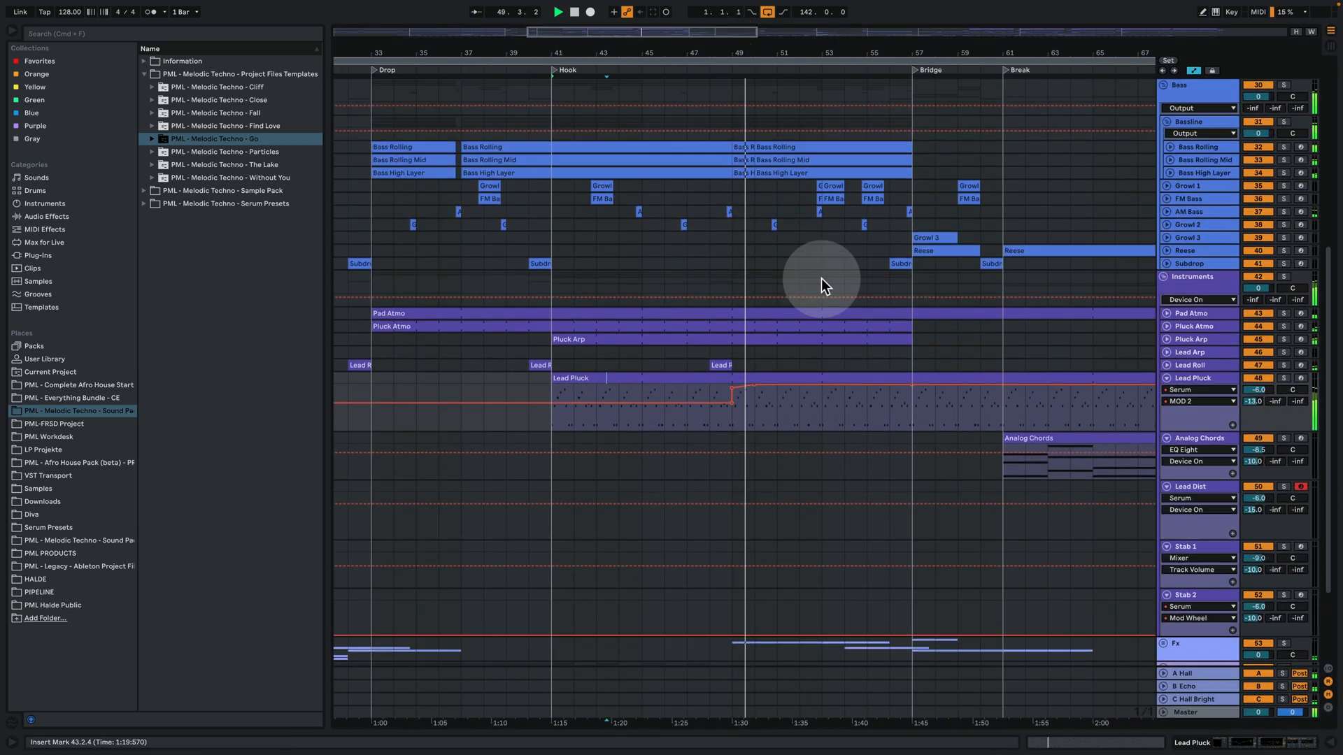
{"action": "scroll", "coordinate": [813, 290], "scroll_direction": "up", "scroll_amount": 1}
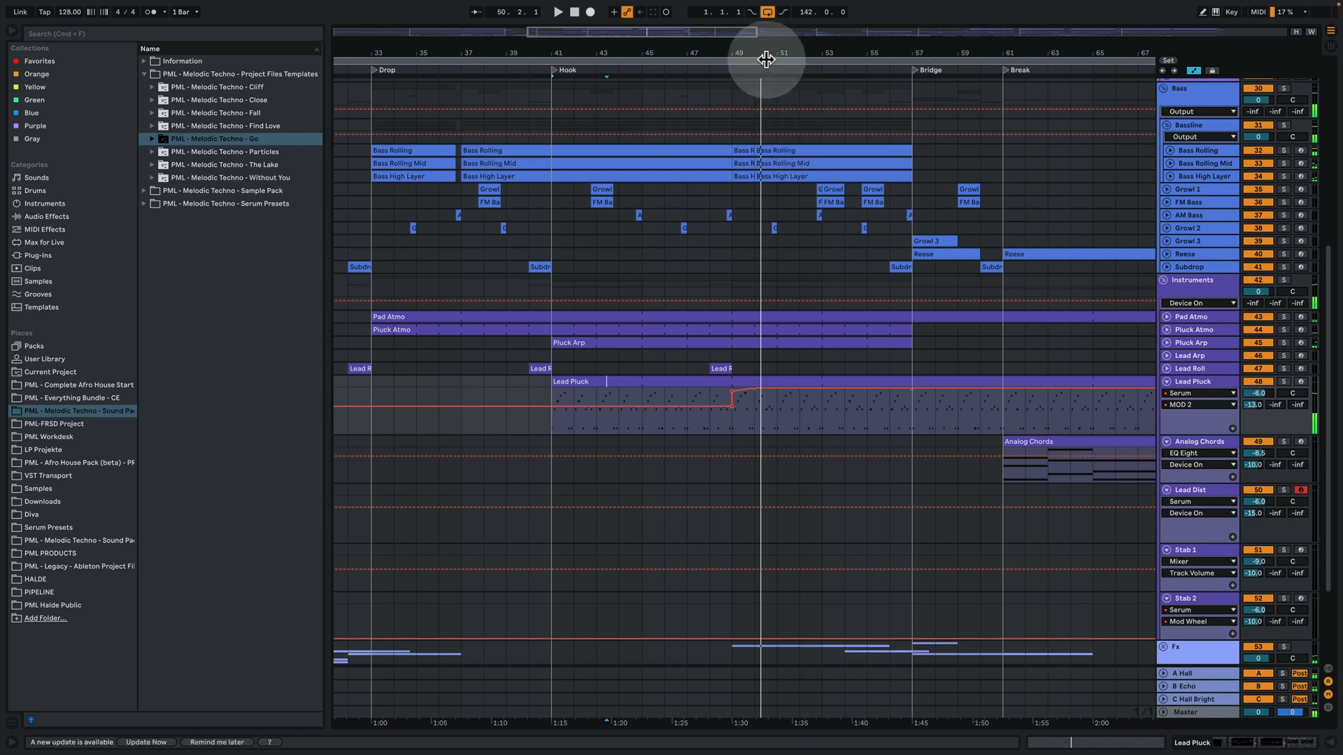
{"action": "left_click_drag", "start_coordinate": [766, 59], "coordinate": [665, 36]}
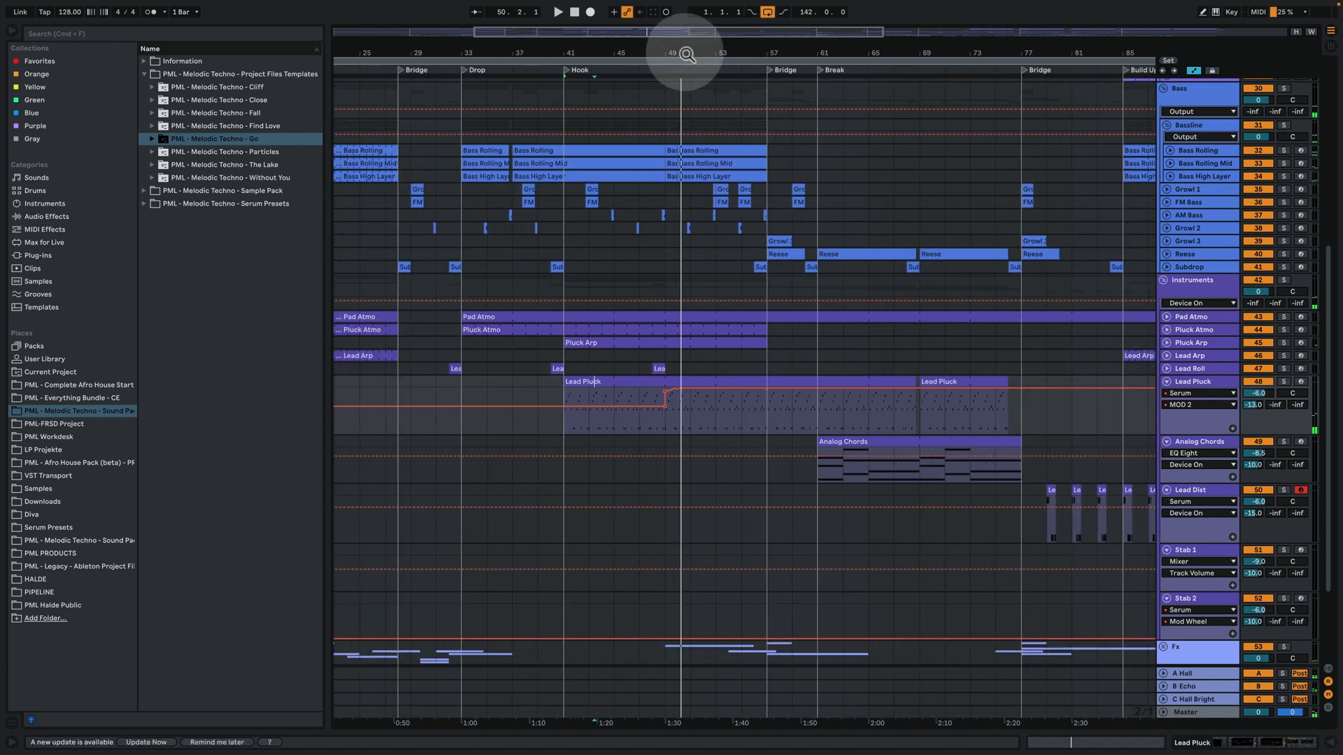
Play the arrangement from the Bridge at bar 57 and inspect the Analog Chords clip's MIDI notes up close
{"action": "left_click", "coordinate": [773, 69]}
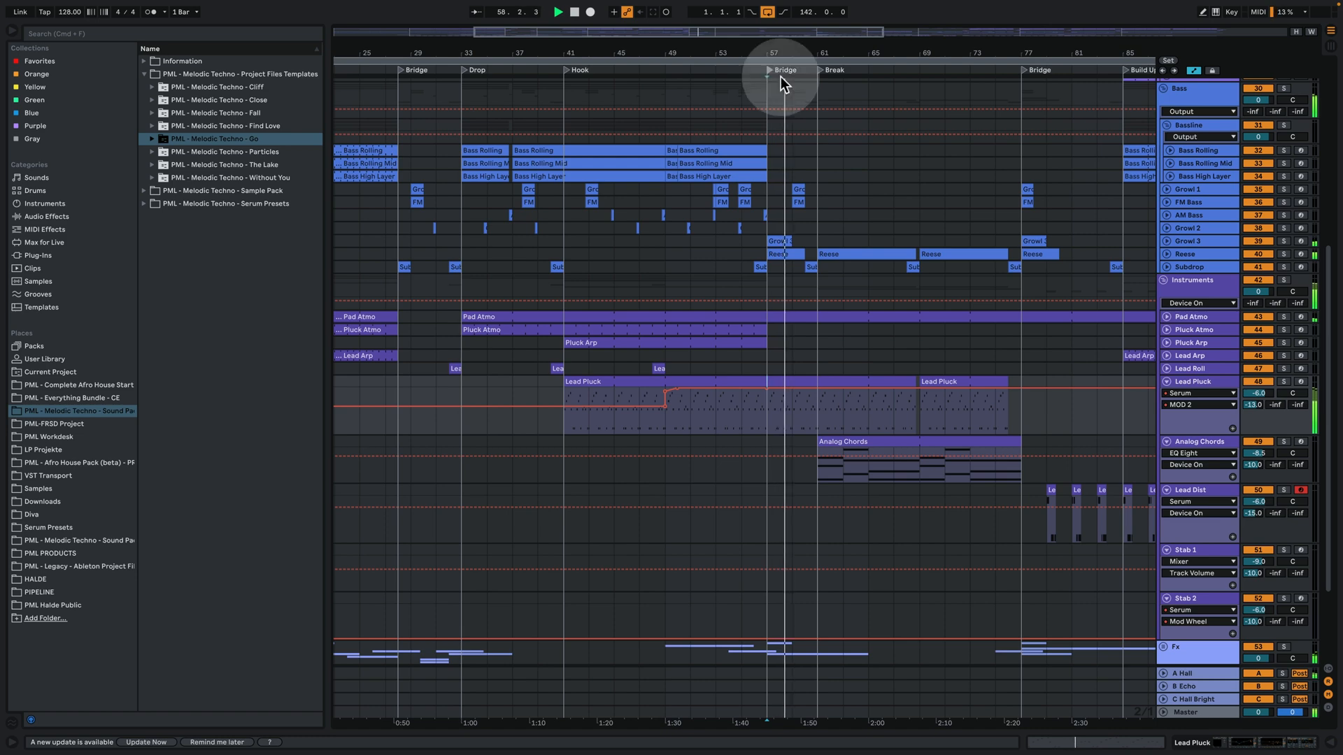
{"action": "left_click", "coordinate": [781, 78]}
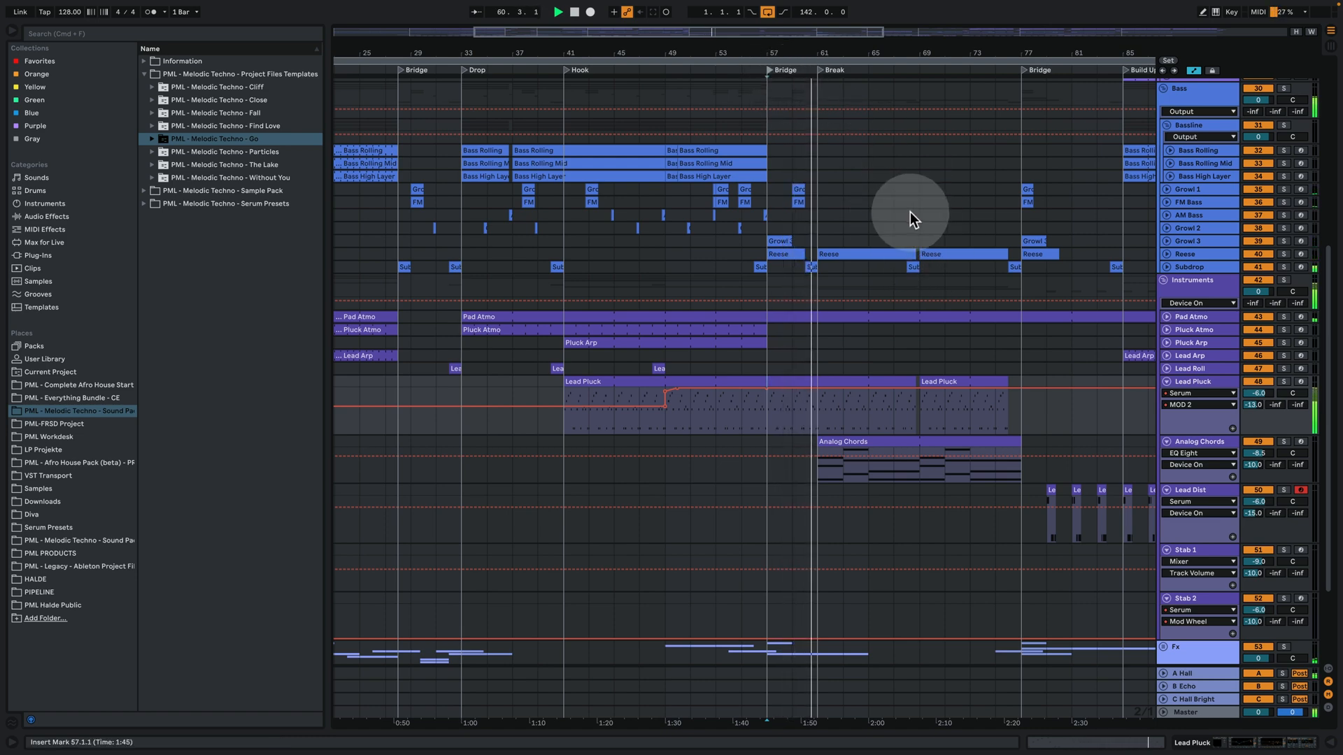
{"action": "double_click", "coordinate": [896, 436]}
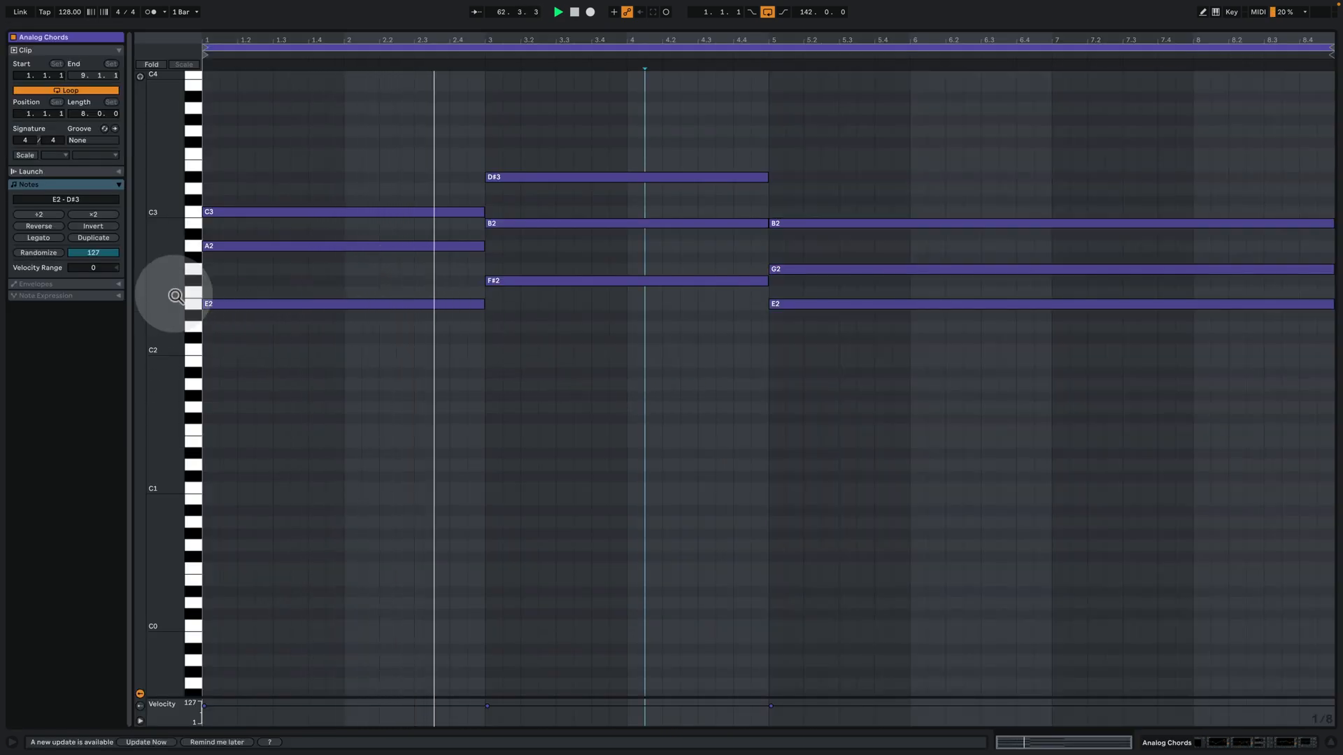
{"action": "left_click_drag", "start_coordinate": [171, 293], "coordinate": [222, 295]}
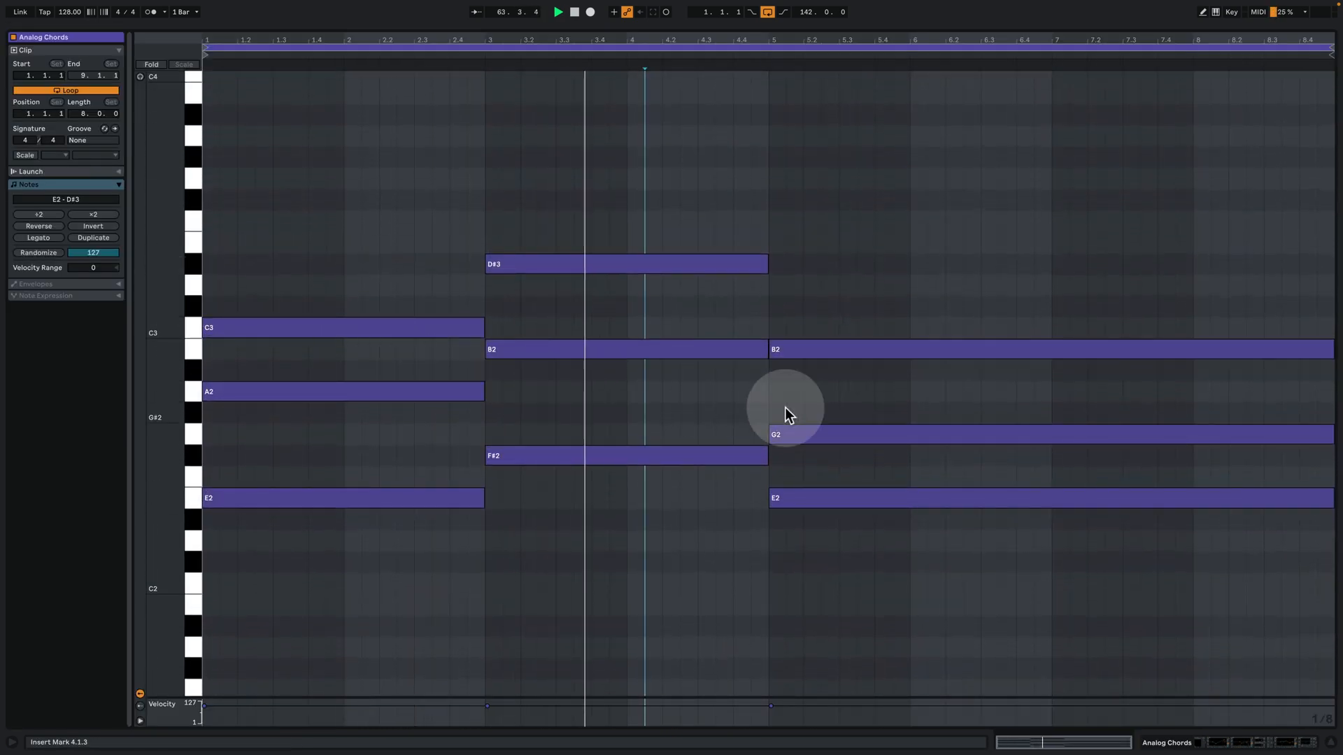
Show the Serum Pitch Bend automation on the Analog Chords track, stop playback in the Break, and make the track taller
{"action": "left_click", "coordinate": [1242, 743]}
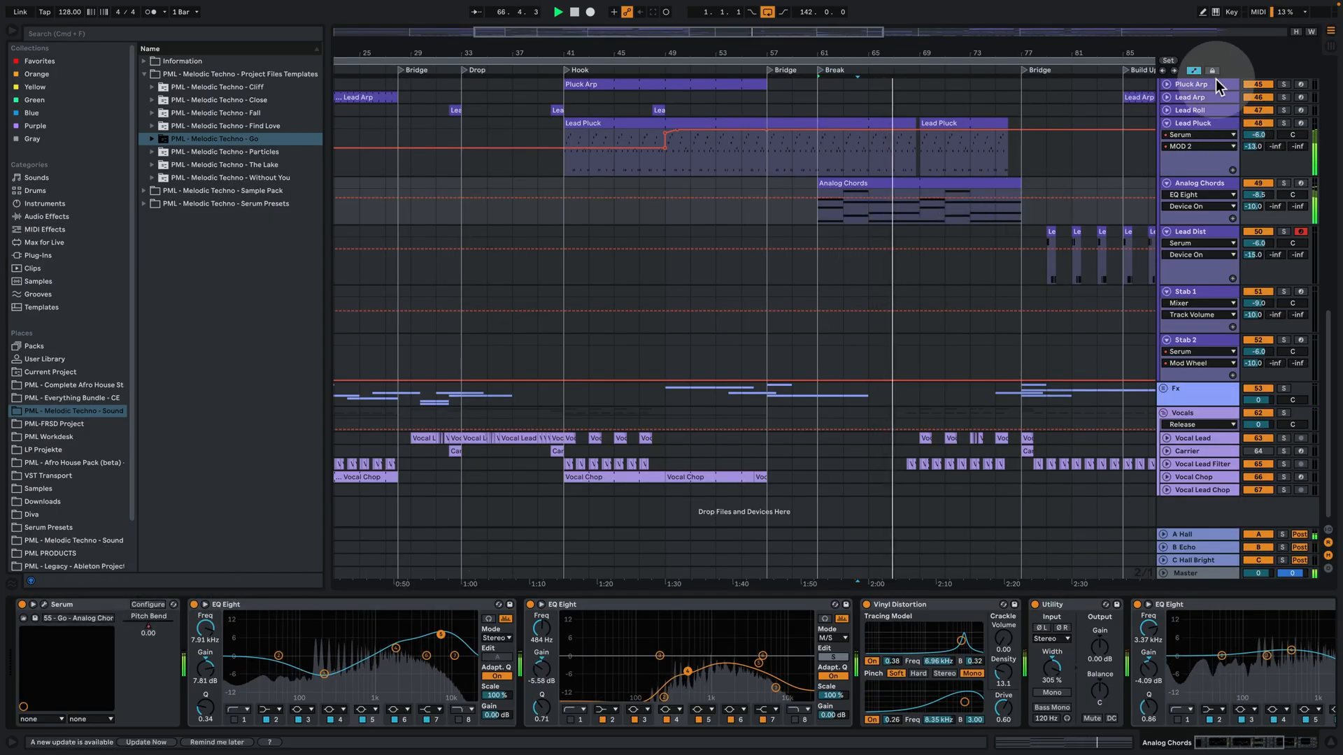
{"action": "left_click", "coordinate": [1200, 202]}
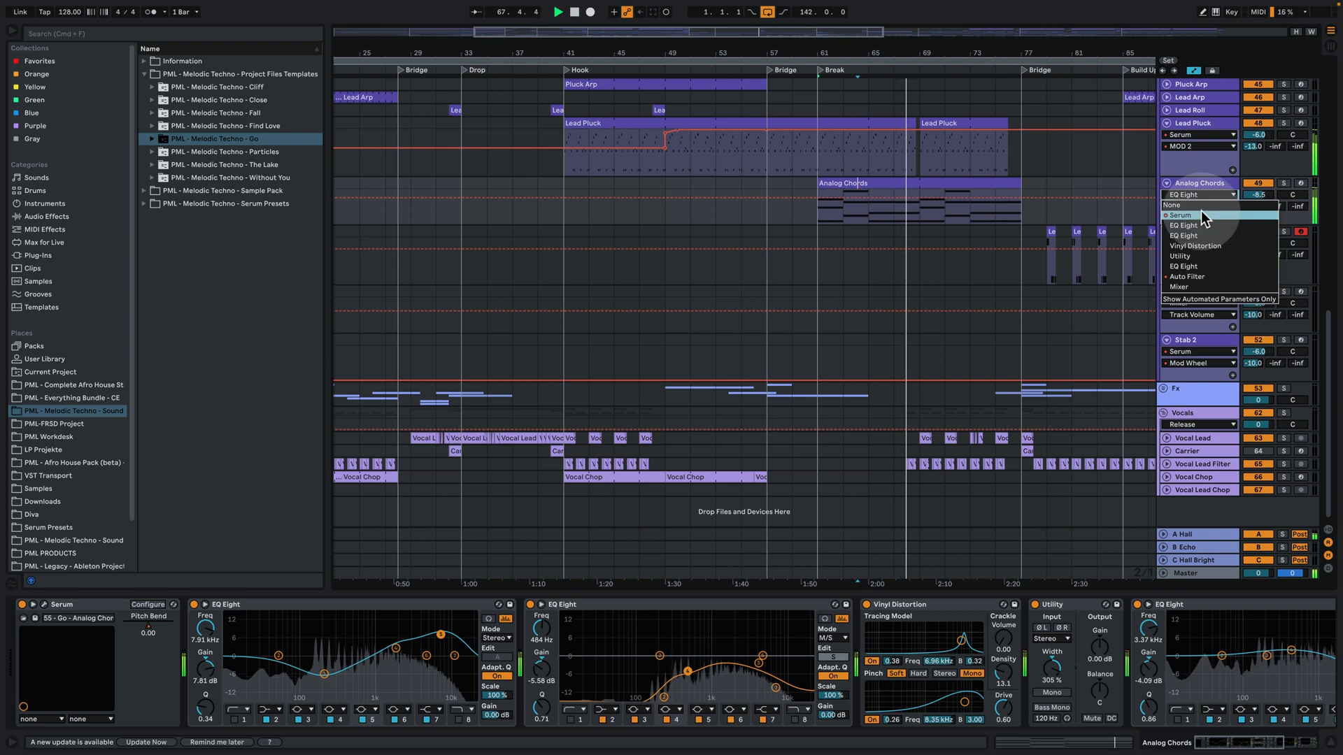
{"action": "left_click", "coordinate": [1198, 214]}
{"action": "left_click", "coordinate": [894, 84]}
{"action": "left_click_drag", "start_coordinate": [918, 51], "coordinate": [659, 47]}
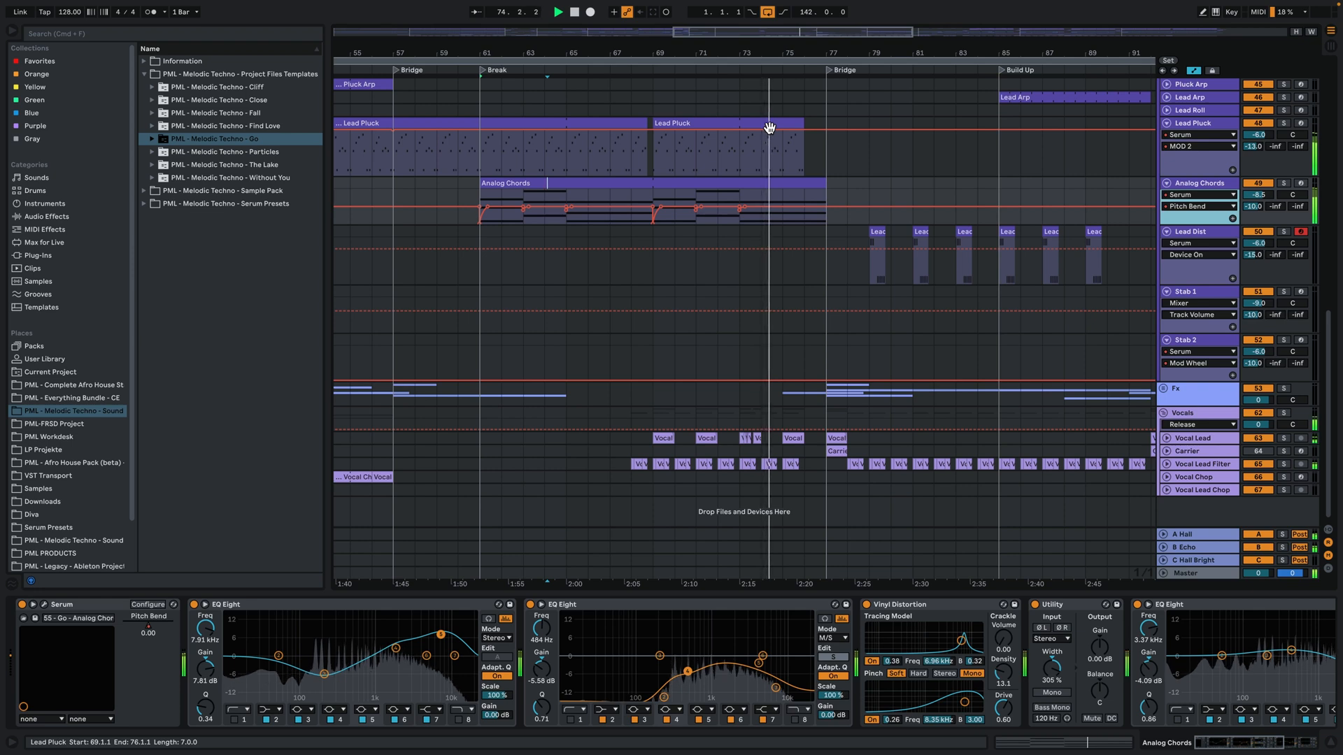
{"action": "left_click", "coordinate": [789, 162]}
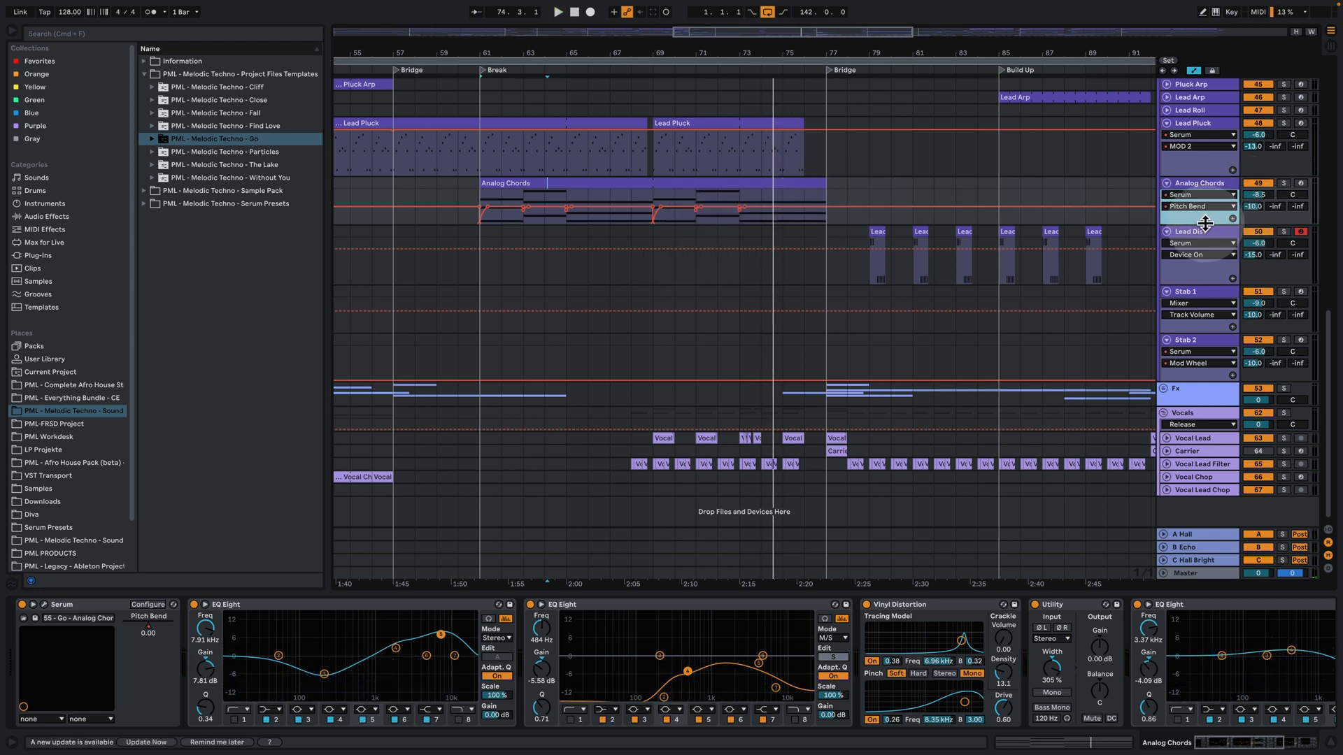
{"action": "left_click_drag", "start_coordinate": [1204, 222], "coordinate": [1204, 281]}
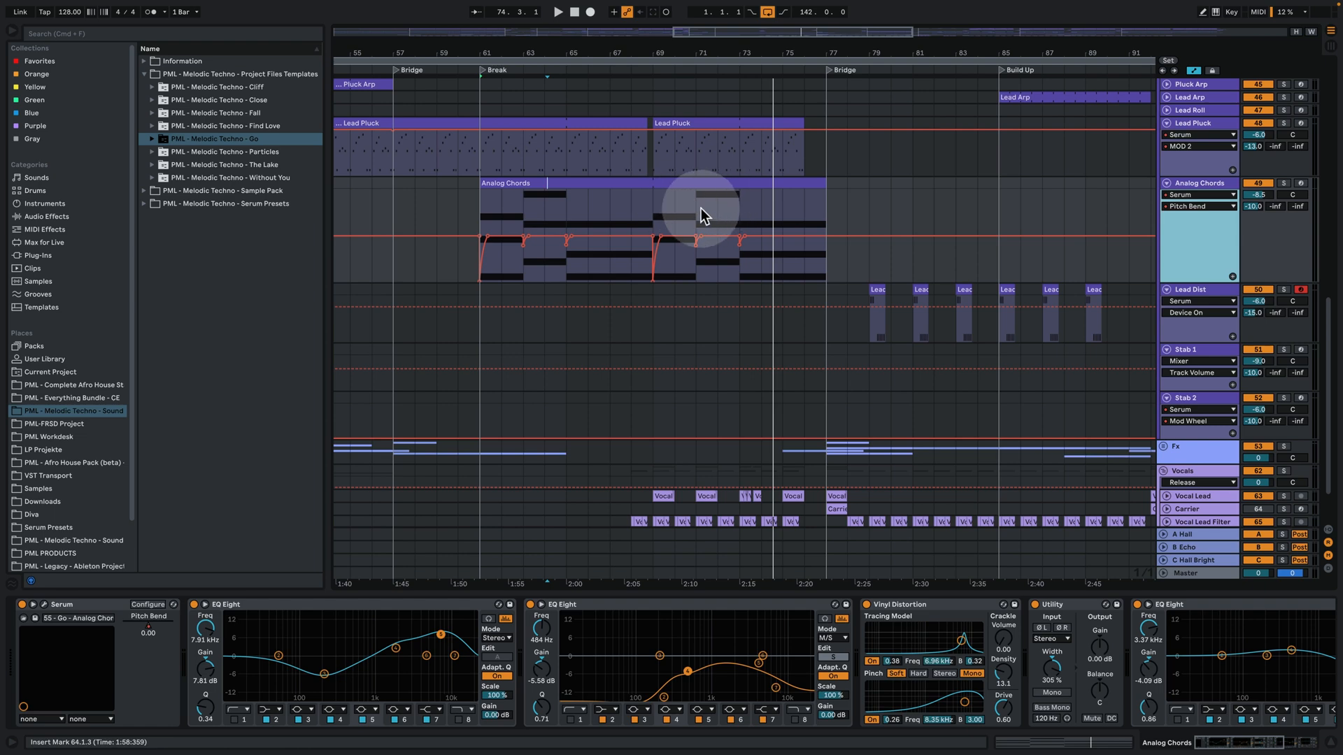
Play the arrangement from the Bridge at bar 77, examine the Lead Dist clips up close, and stop playback
{"action": "left_click_drag", "start_coordinate": [783, 51], "coordinate": [690, 70]}
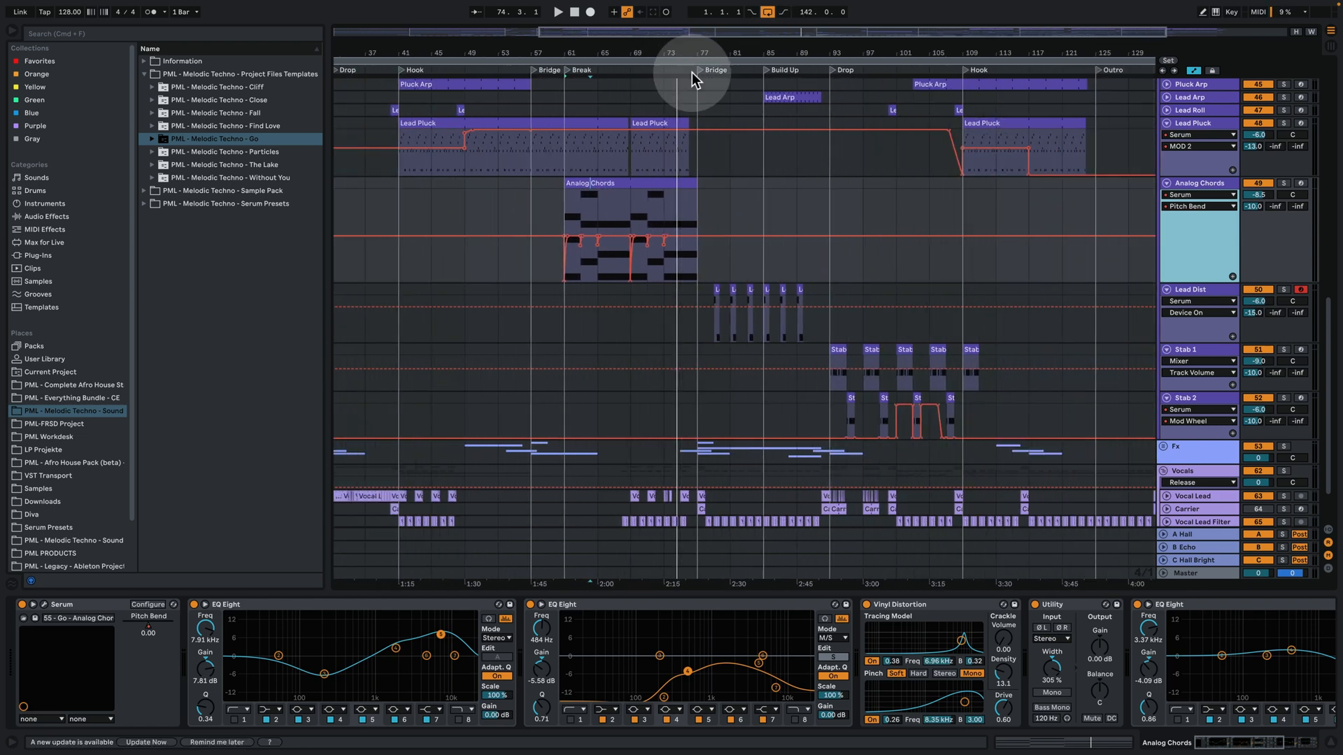
{"action": "left_click", "coordinate": [699, 108]}
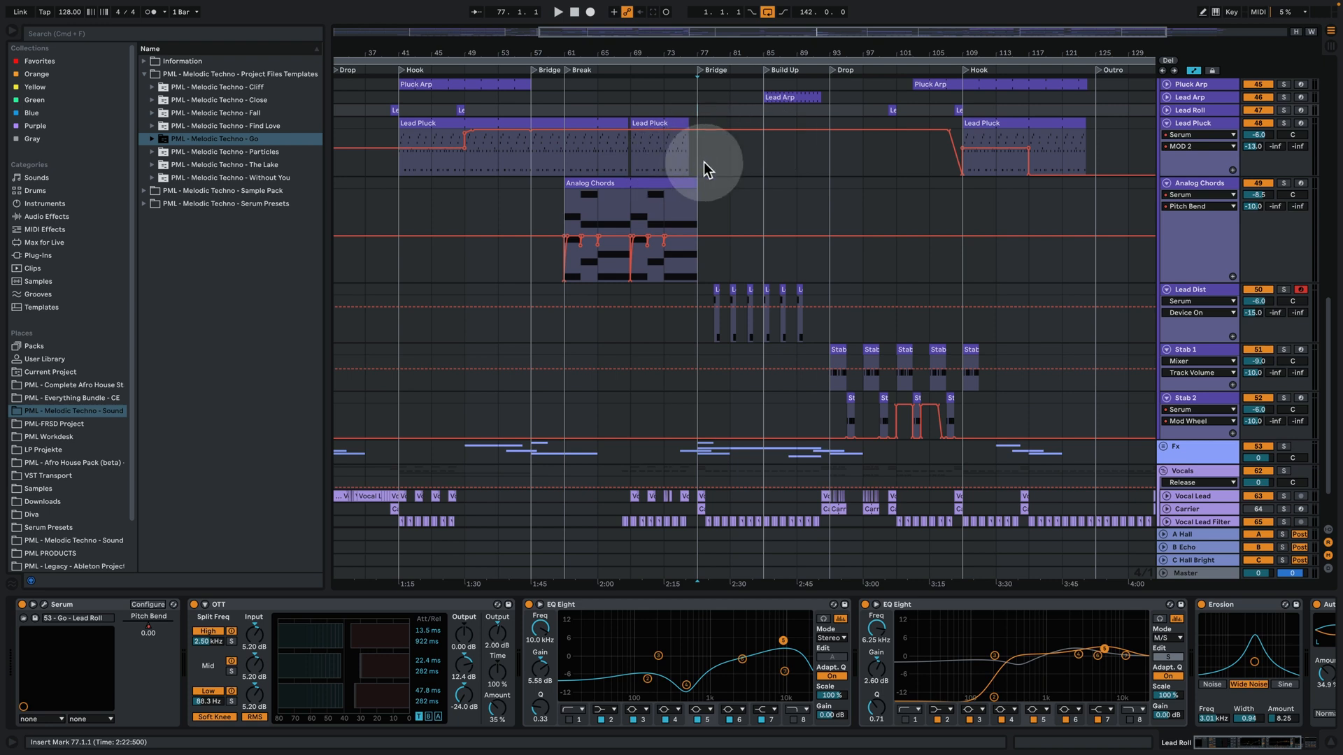
{"action": "key", "text": "space"}
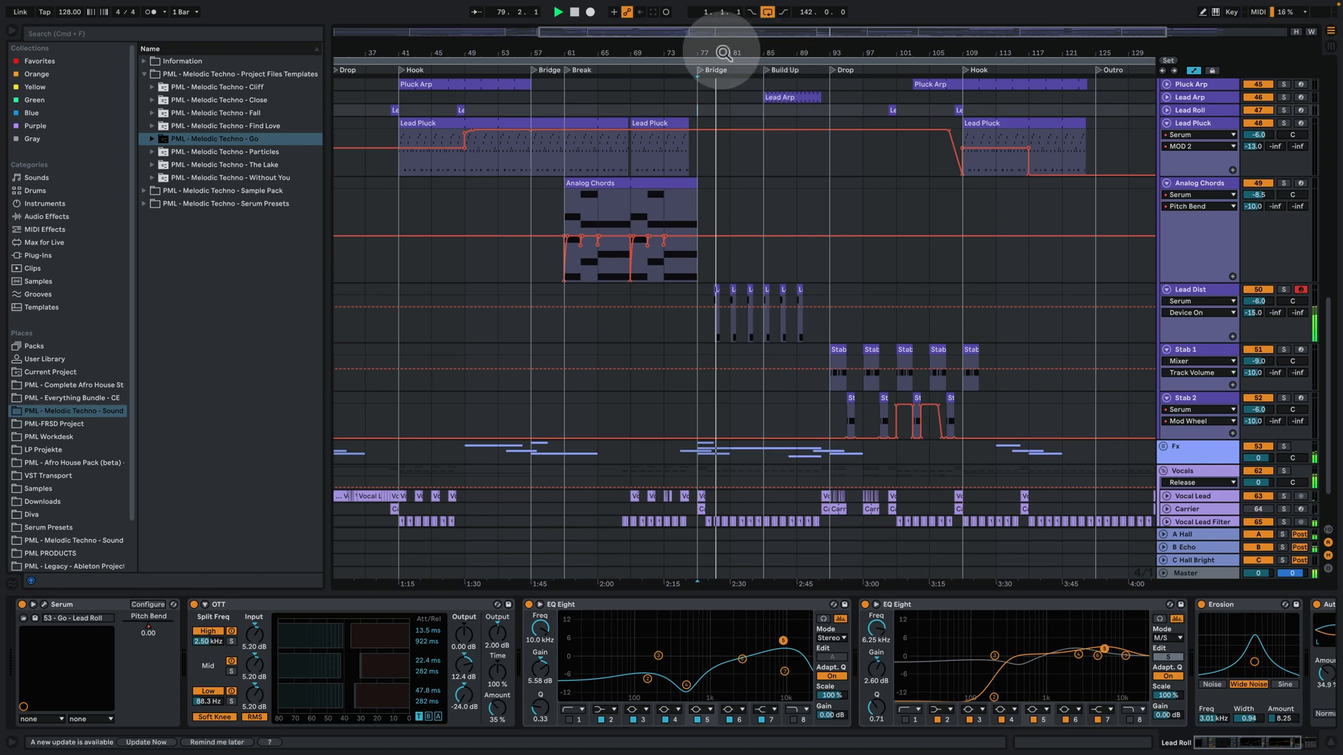
{"action": "left_click_drag", "start_coordinate": [718, 52], "coordinate": [719, 132]}
{"action": "left_click_drag", "start_coordinate": [848, 34], "coordinate": [865, 33]}
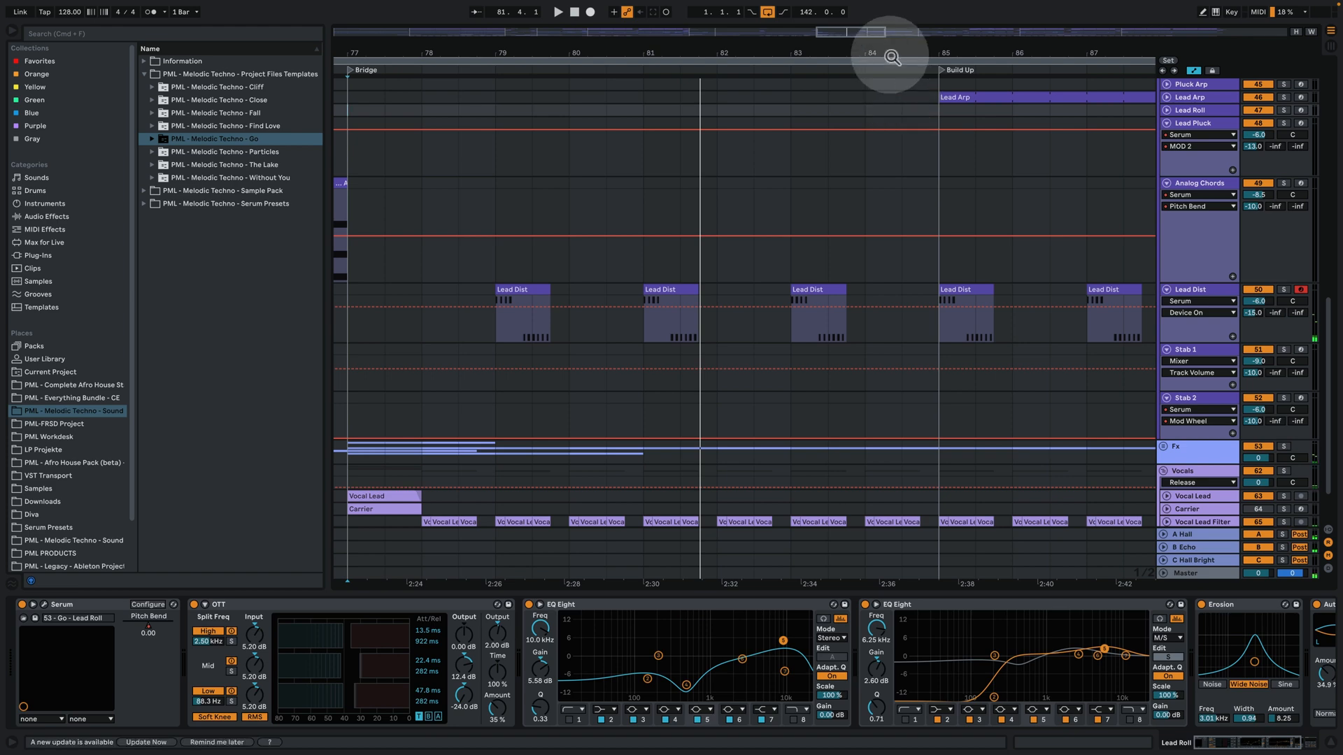
{"action": "left_click_drag", "start_coordinate": [890, 53], "coordinate": [800, 96]}
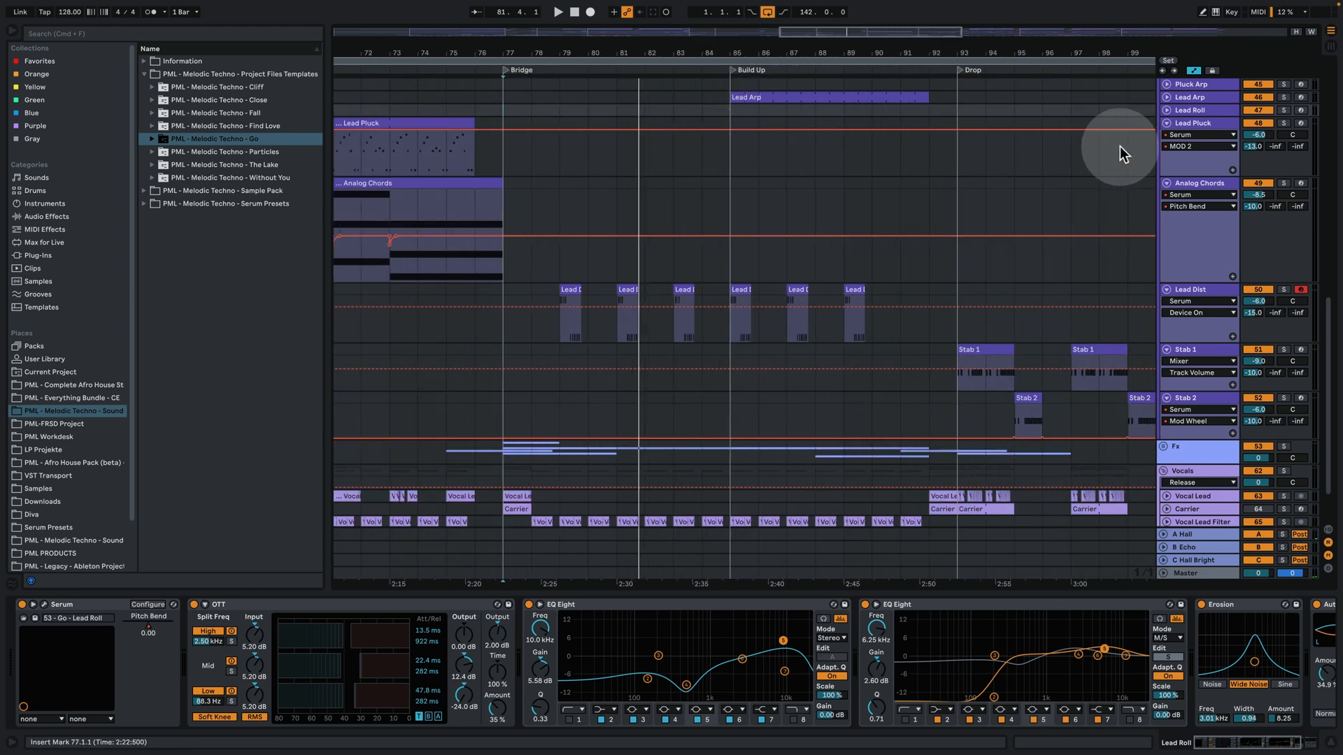
Unfold the Snare Roll 2 track and play the Build Up section from bar 89
{"action": "scroll", "coordinate": [1119, 145], "scroll_direction": "up", "scroll_amount": 3}
{"action": "scroll", "coordinate": [1068, 268], "scroll_direction": "up", "scroll_amount": 6}
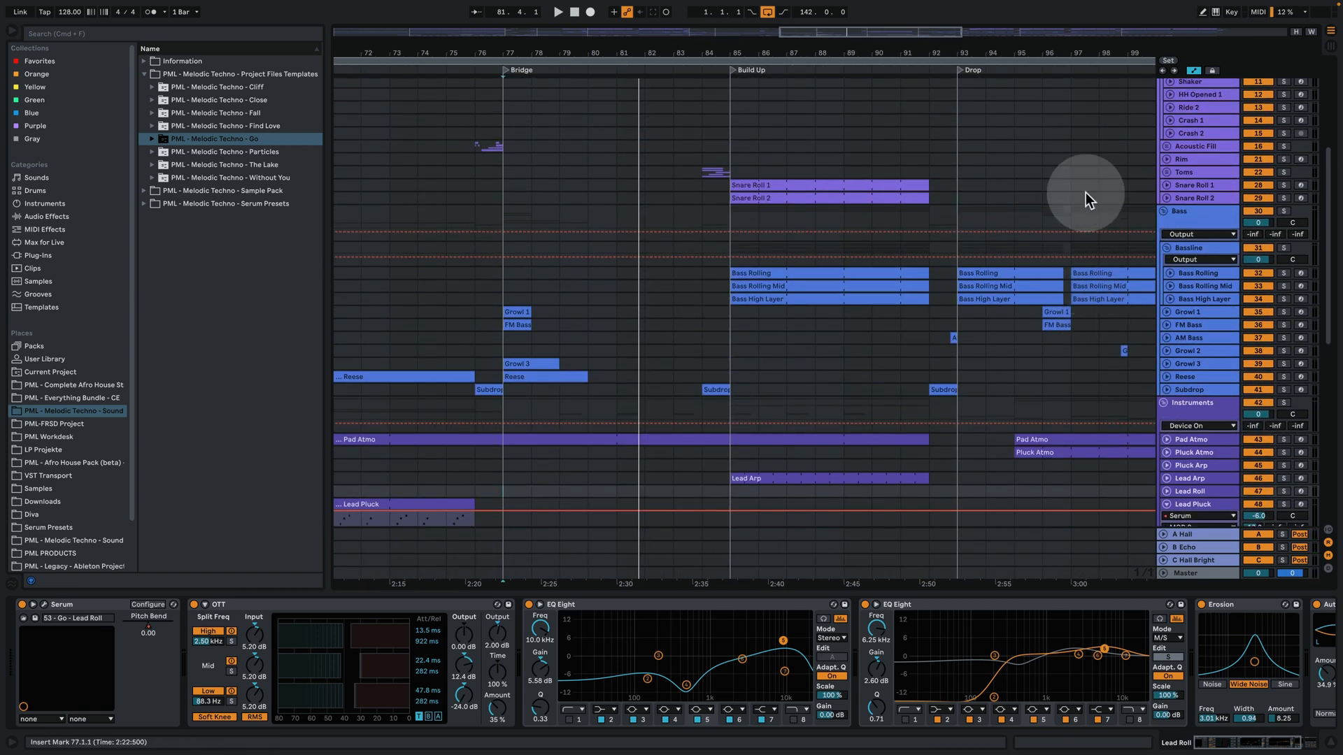
{"action": "left_click", "coordinate": [1167, 198]}
{"action": "left_click", "coordinate": [903, 225]}
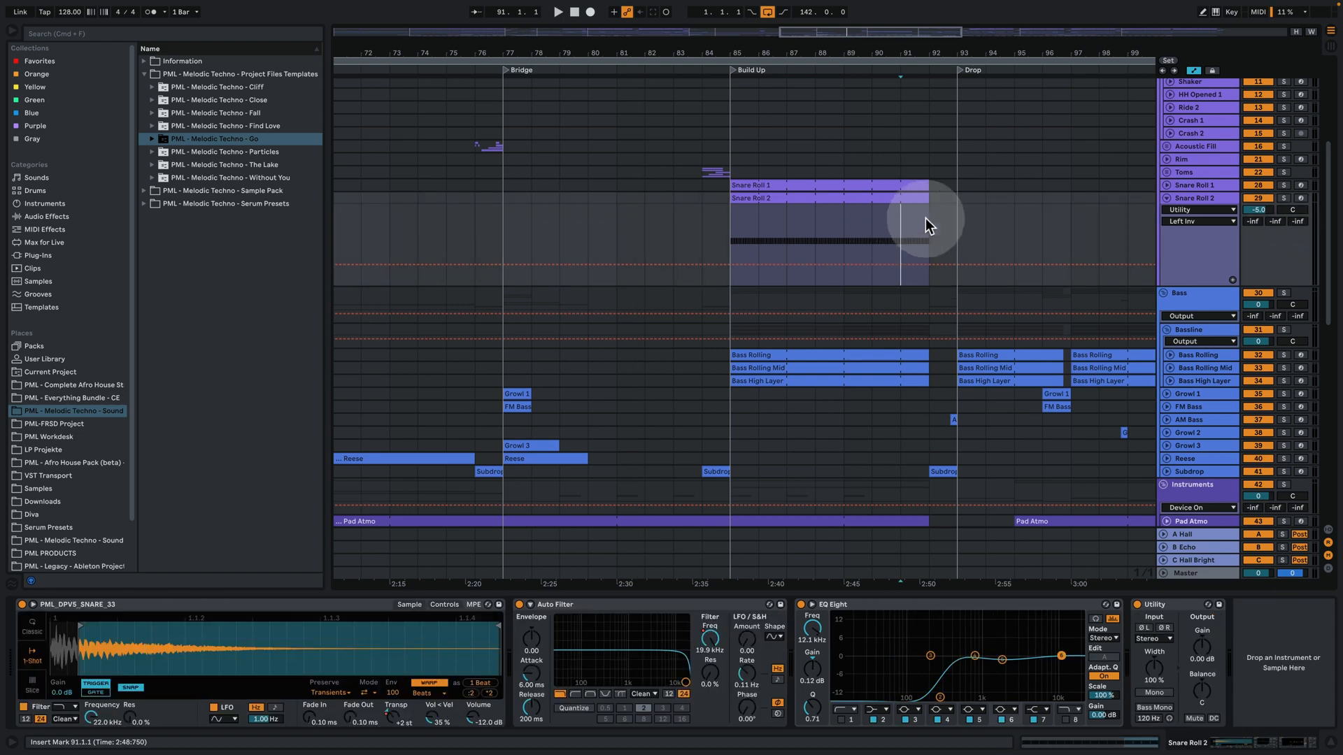
{"action": "left_click", "coordinate": [854, 219]}
{"action": "key", "text": "space"}
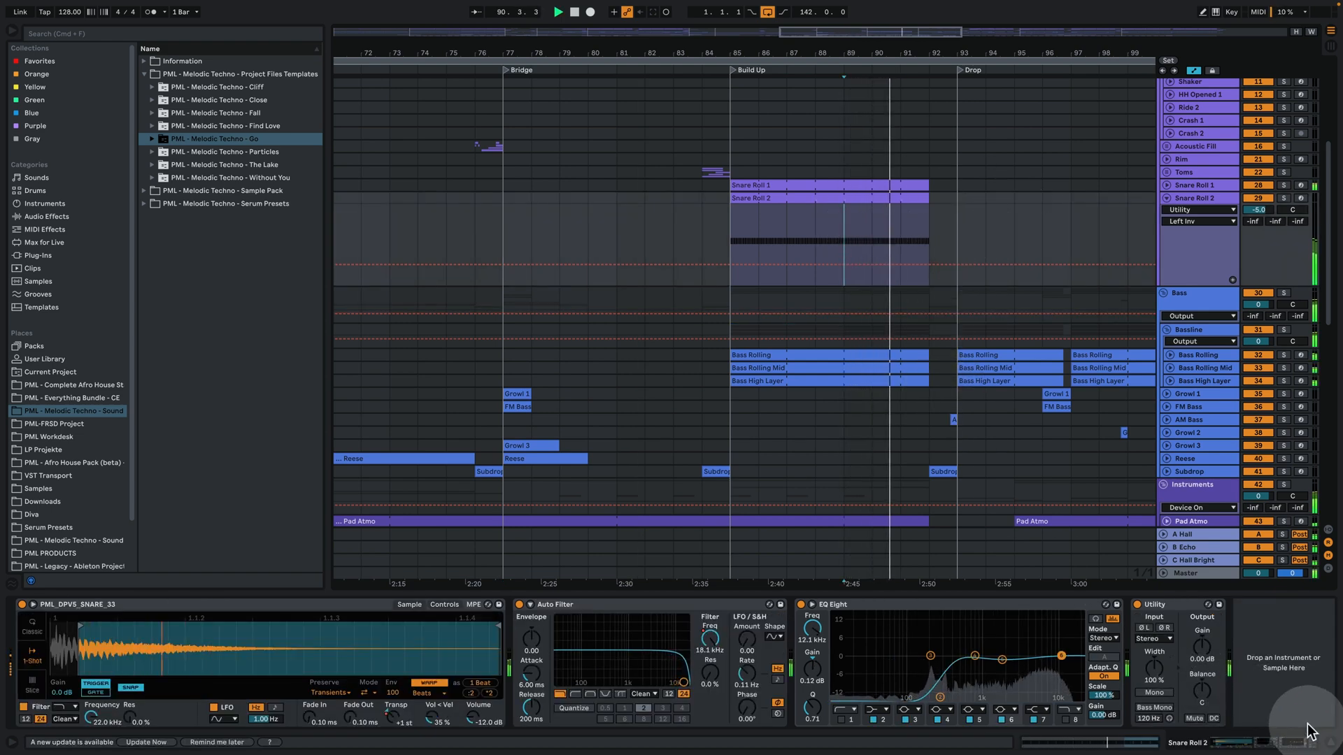
Hide the device view and look over the instrument, bass and drum tracks across the second Drop
{"action": "left_click", "coordinate": [1330, 742]}
{"action": "left_click_drag", "start_coordinate": [822, 52], "coordinate": [779, 15]}
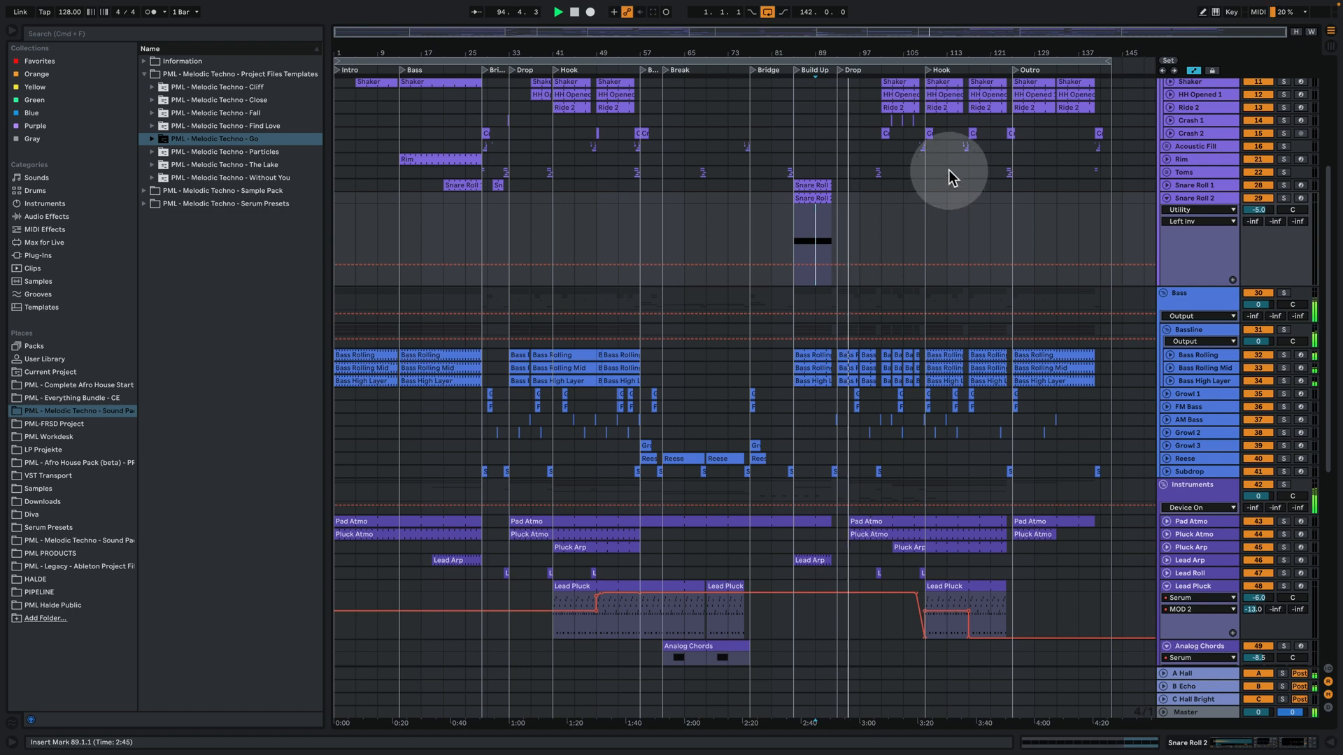
{"action": "scroll", "coordinate": [868, 343], "scroll_direction": "down", "scroll_amount": 4}
{"action": "scroll", "coordinate": [867, 343], "scroll_direction": "down", "scroll_amount": 4}
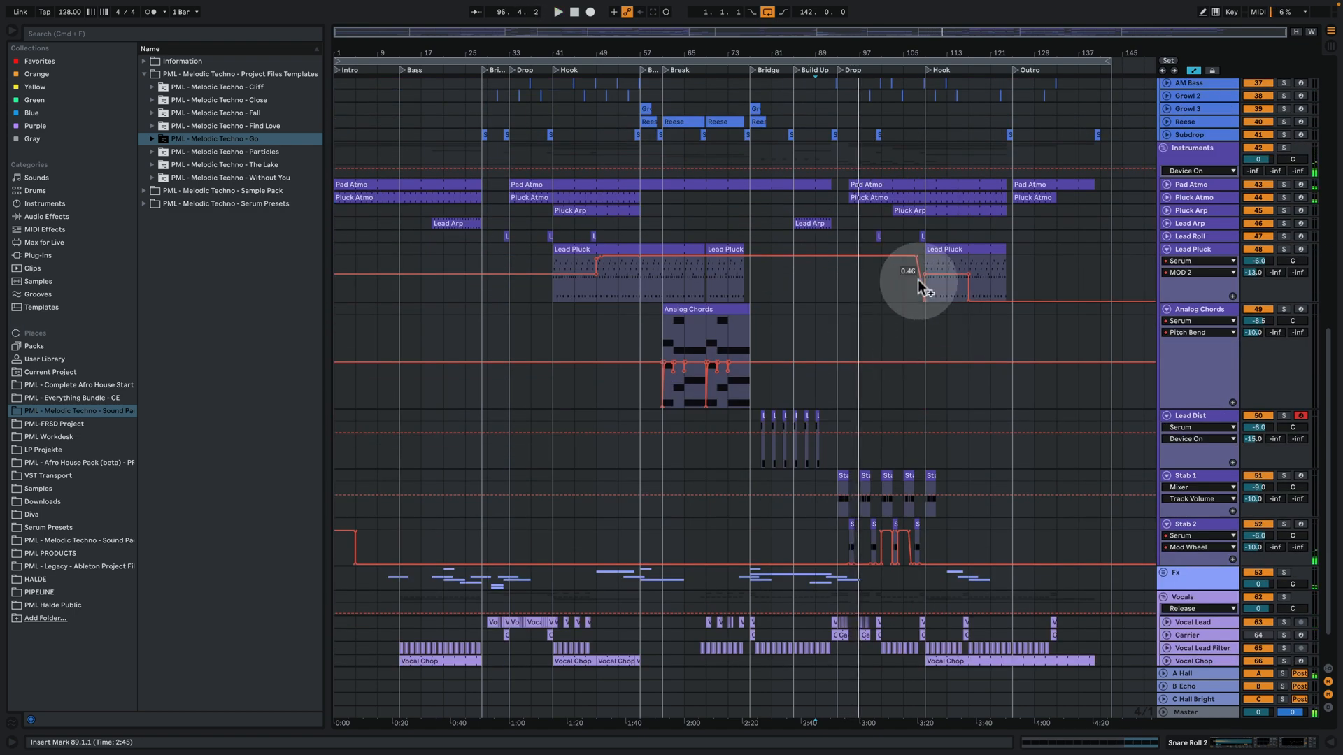
{"action": "scroll", "coordinate": [925, 242], "scroll_direction": "up", "scroll_amount": 5}
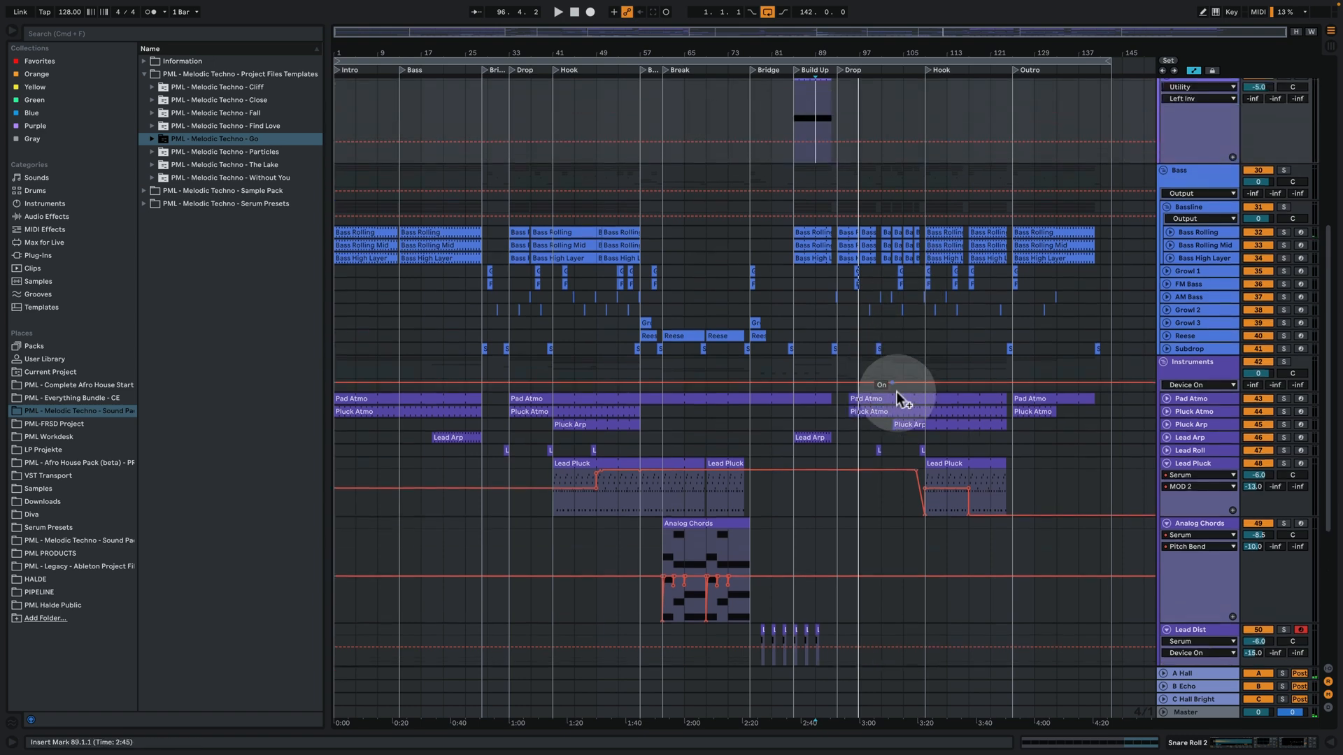
{"action": "scroll", "coordinate": [889, 420], "scroll_direction": "up", "scroll_amount": 6}
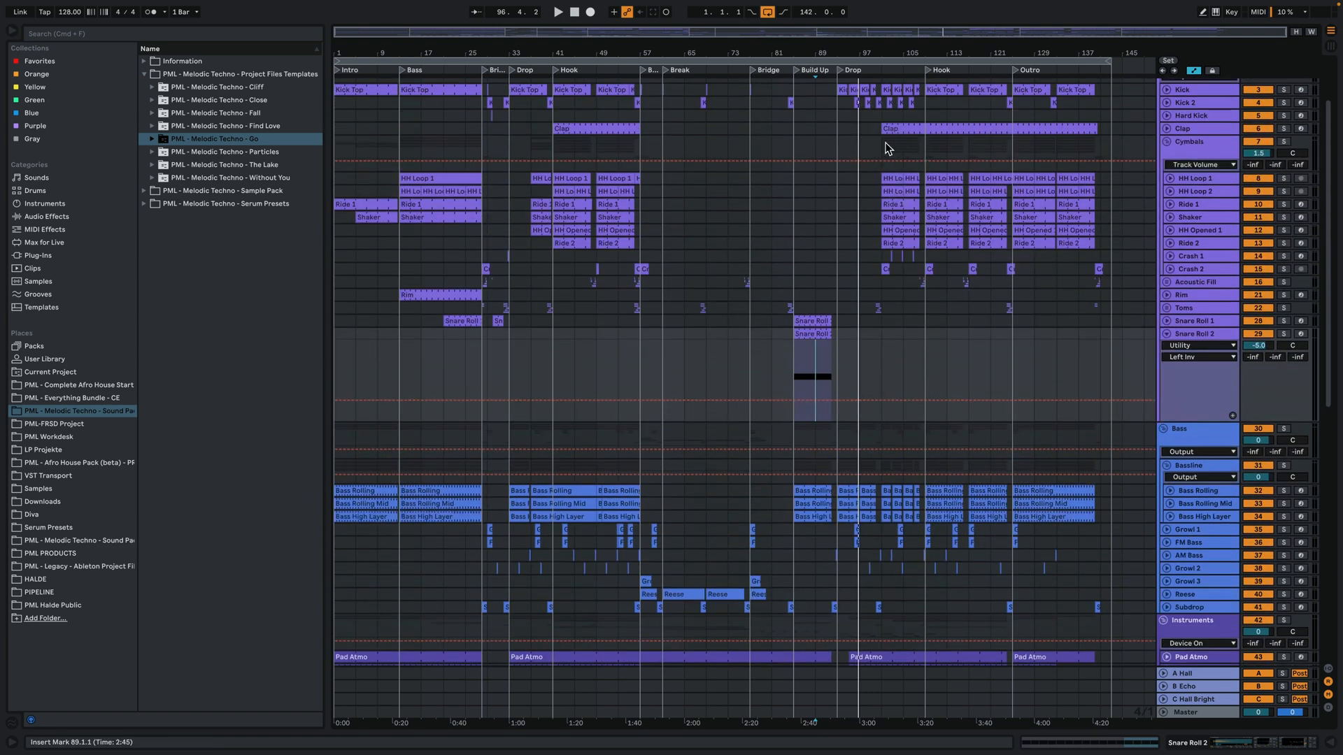
{"action": "scroll", "coordinate": [886, 148], "scroll_direction": "up", "scroll_amount": 1}
Play the second half of the second Drop from the start of its Clap clip at bar 101
{"action": "left_click", "coordinate": [887, 179]}
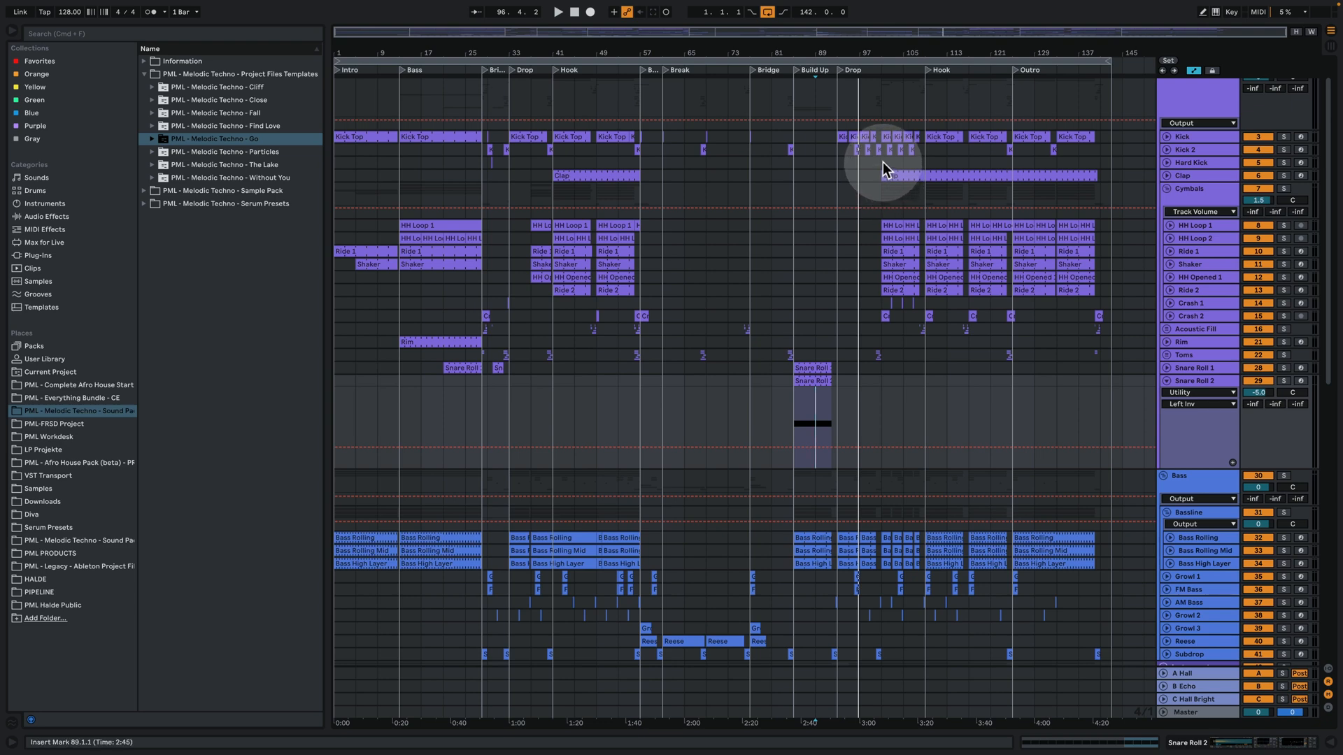
{"action": "left_click", "coordinate": [888, 713]}
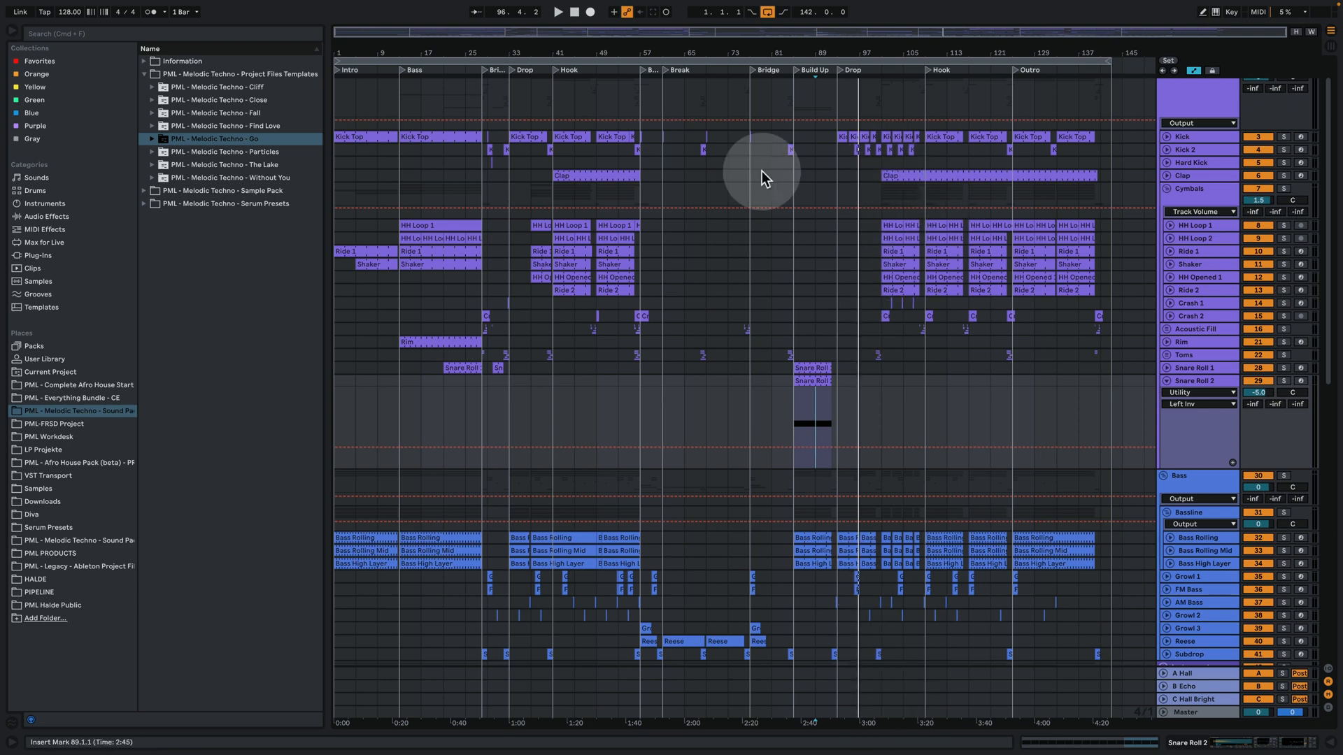
{"action": "left_click", "coordinate": [879, 187]}
{"action": "key", "text": "space"}
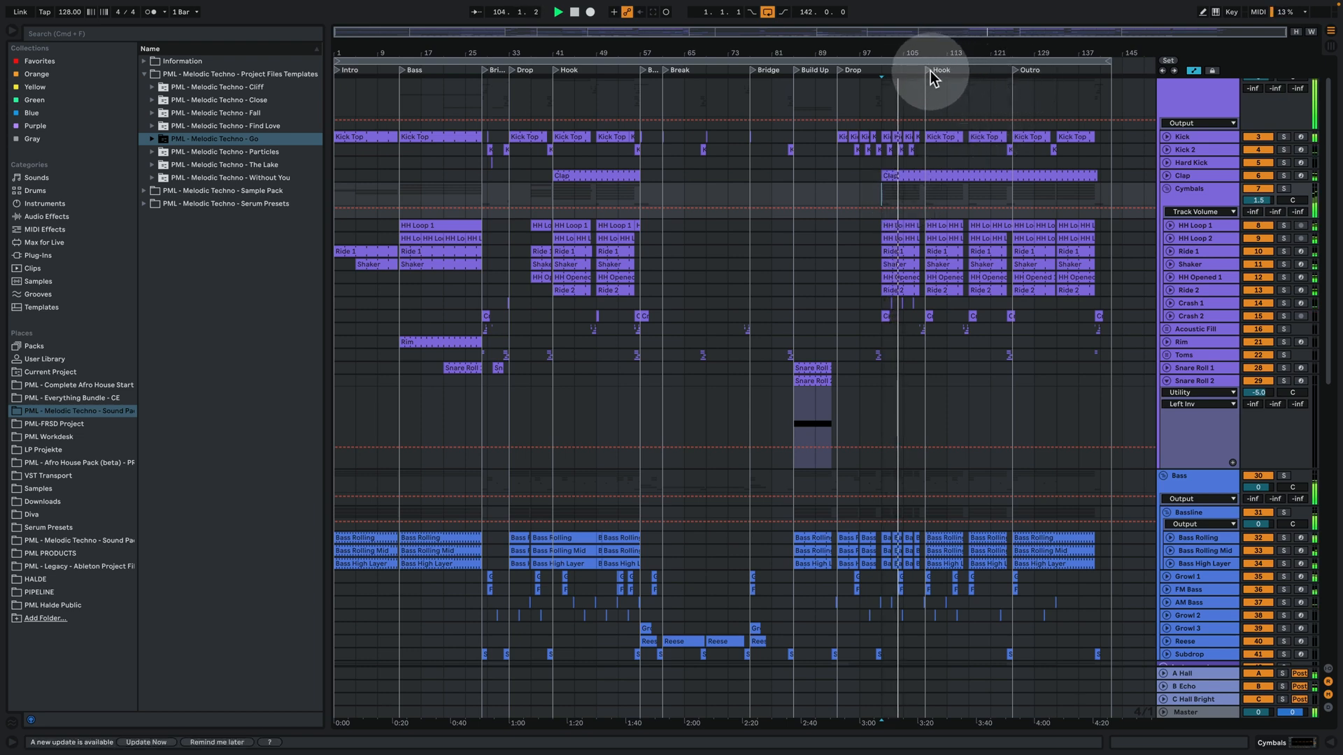
Play the arrangement from the second Hook at bar 109 and look over its drum, bass, instrument and vocal tracks
{"action": "left_click", "coordinate": [930, 70]}
{"action": "scroll", "coordinate": [941, 259], "scroll_direction": "down", "scroll_amount": 10}
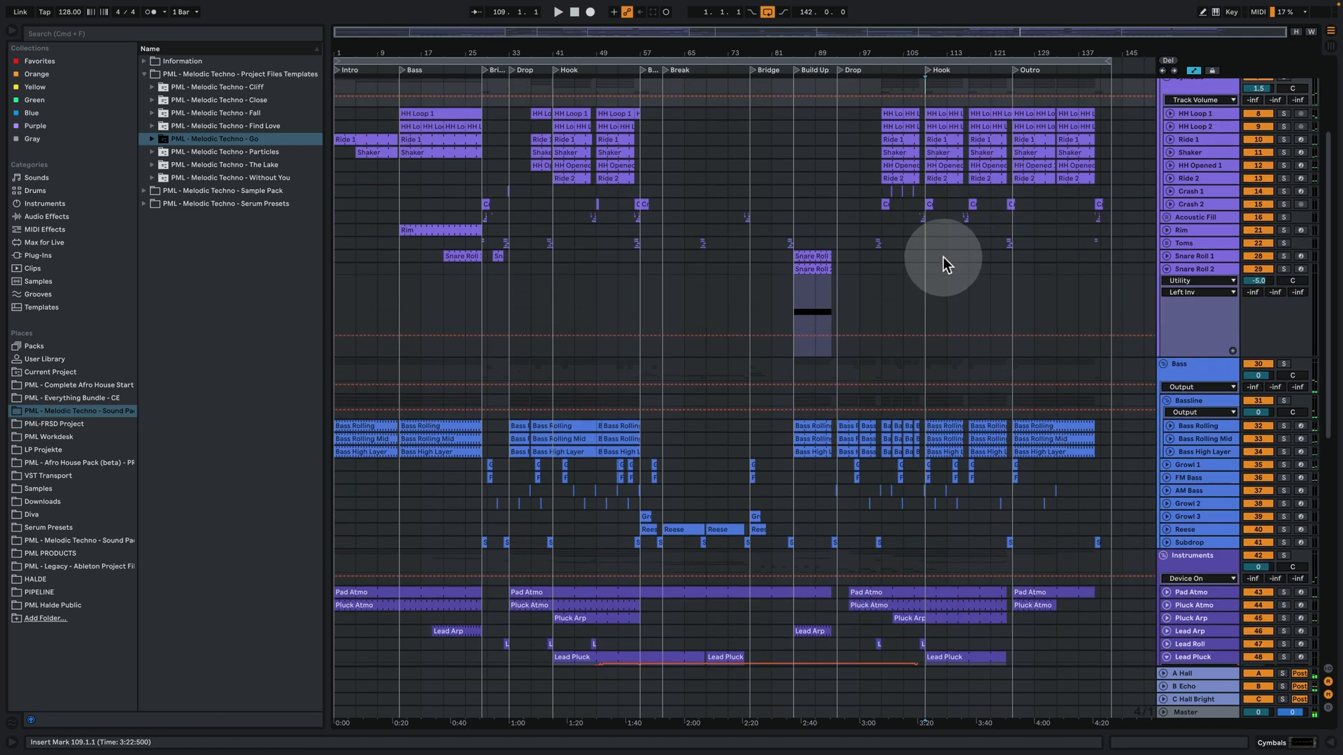
{"action": "left_click", "coordinate": [936, 436]}
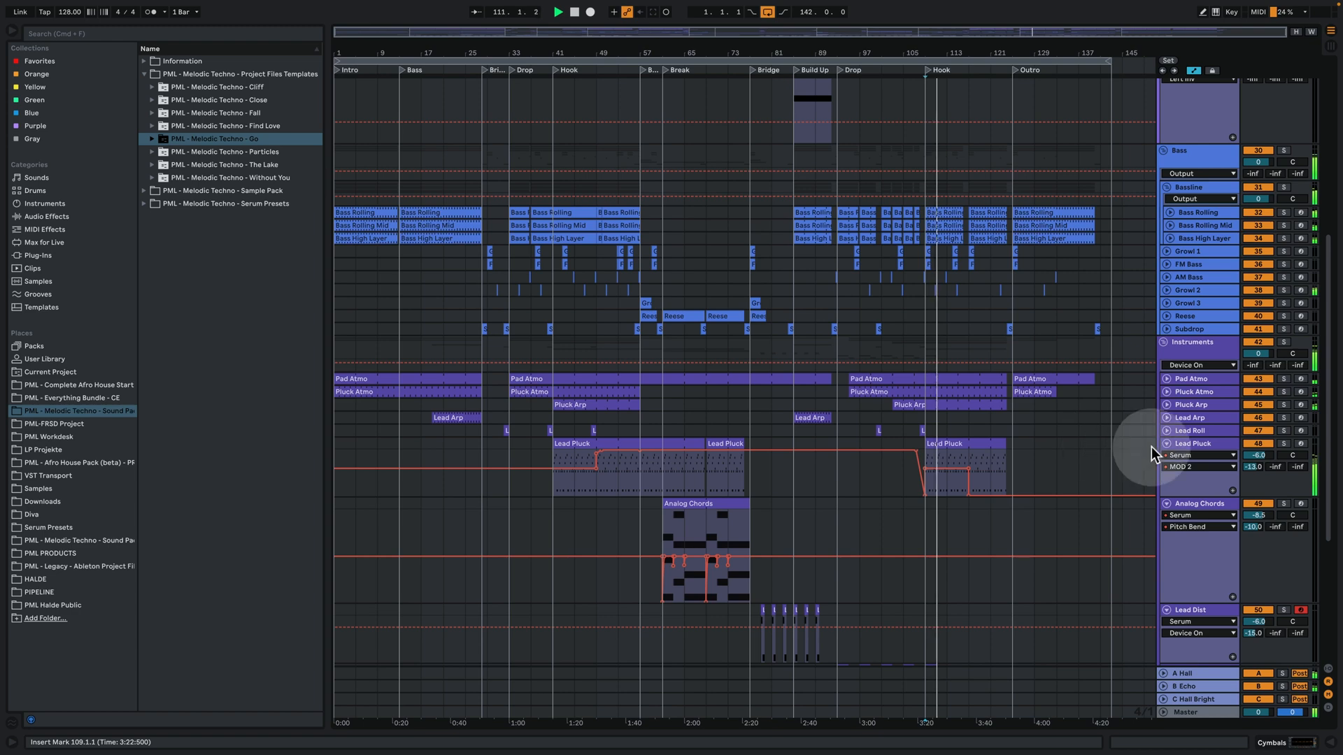
{"action": "scroll", "coordinate": [1034, 514], "scroll_direction": "up", "scroll_amount": 5}
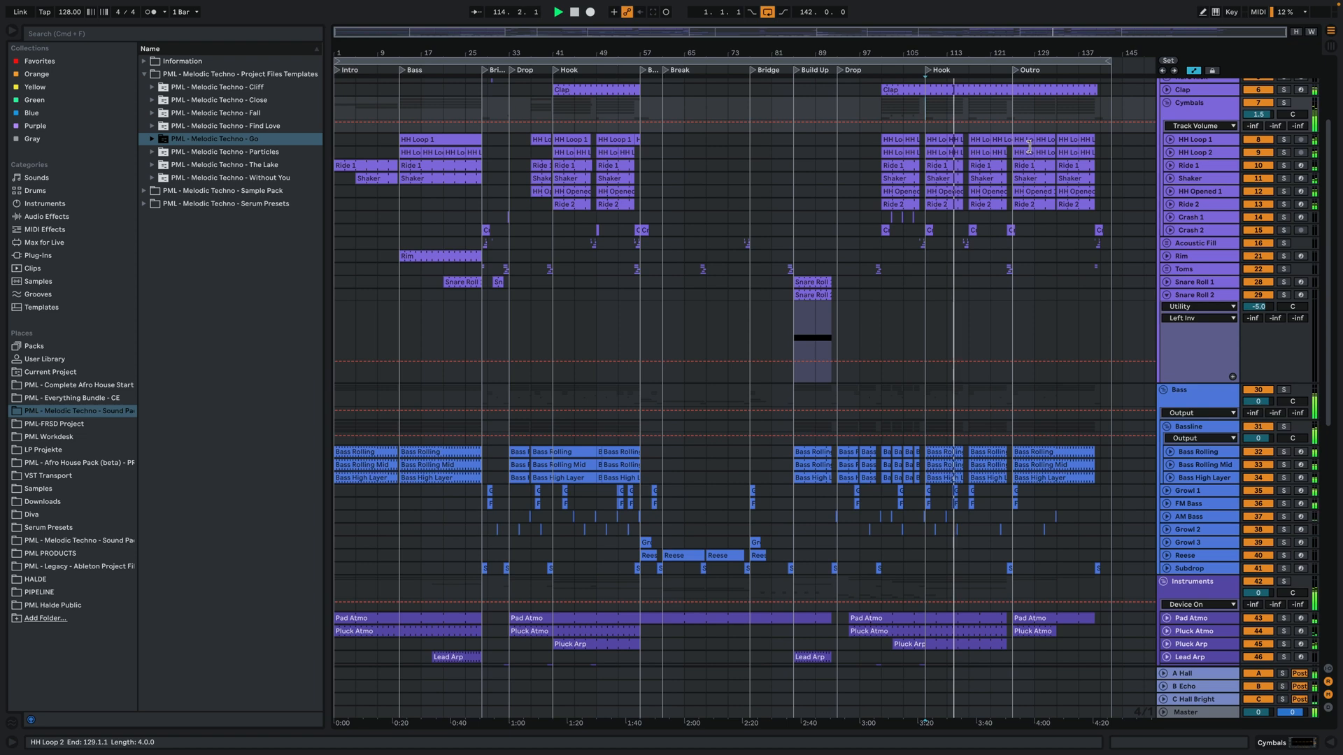
{"action": "scroll", "coordinate": [1007, 294], "scroll_direction": "down", "scroll_amount": 6}
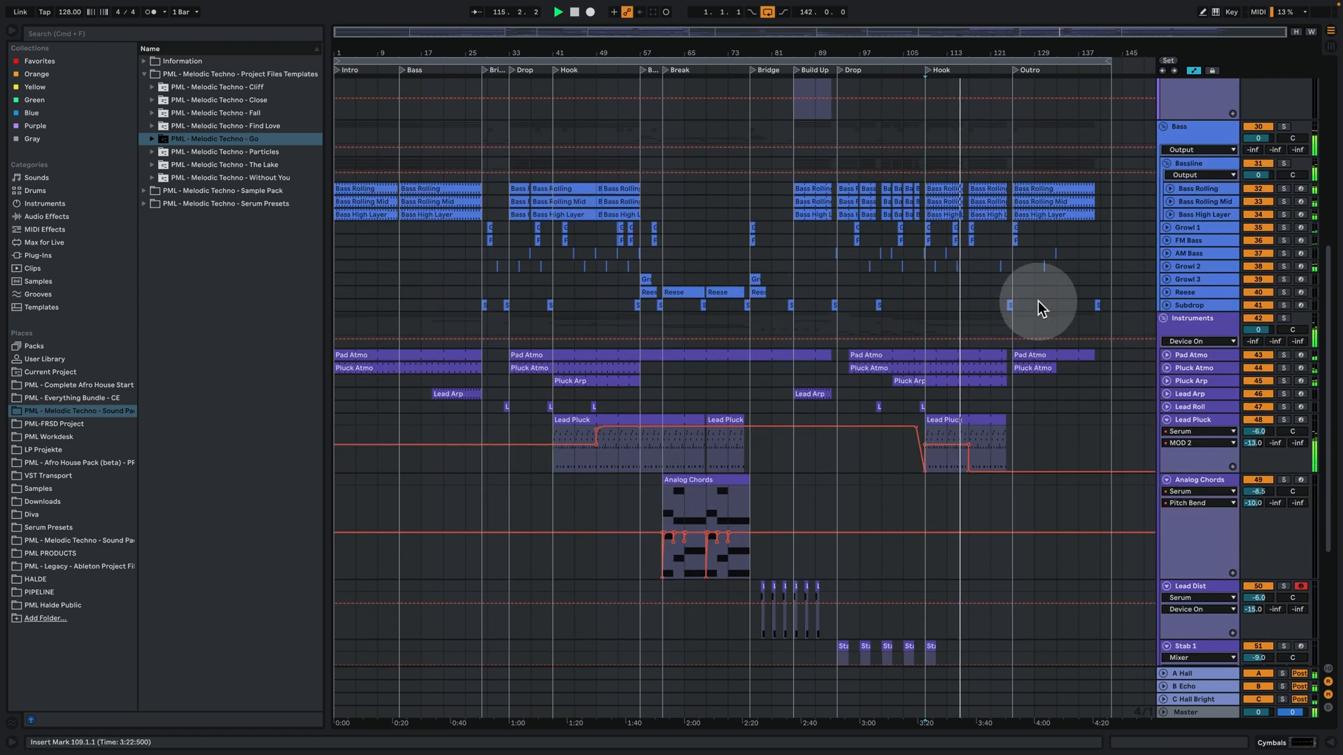
{"action": "scroll", "coordinate": [1037, 305], "scroll_direction": "down", "scroll_amount": 4}
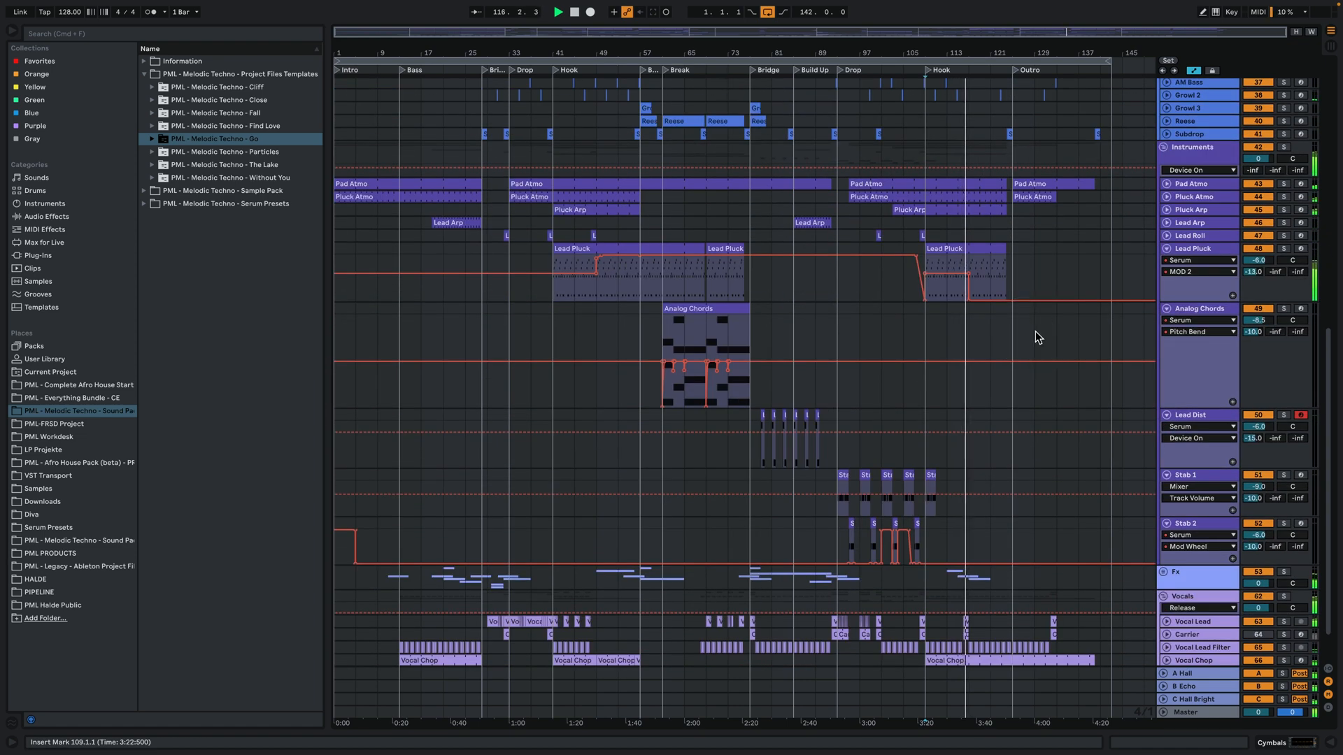
{"action": "scroll", "coordinate": [1035, 332], "scroll_direction": "up", "scroll_amount": 4}
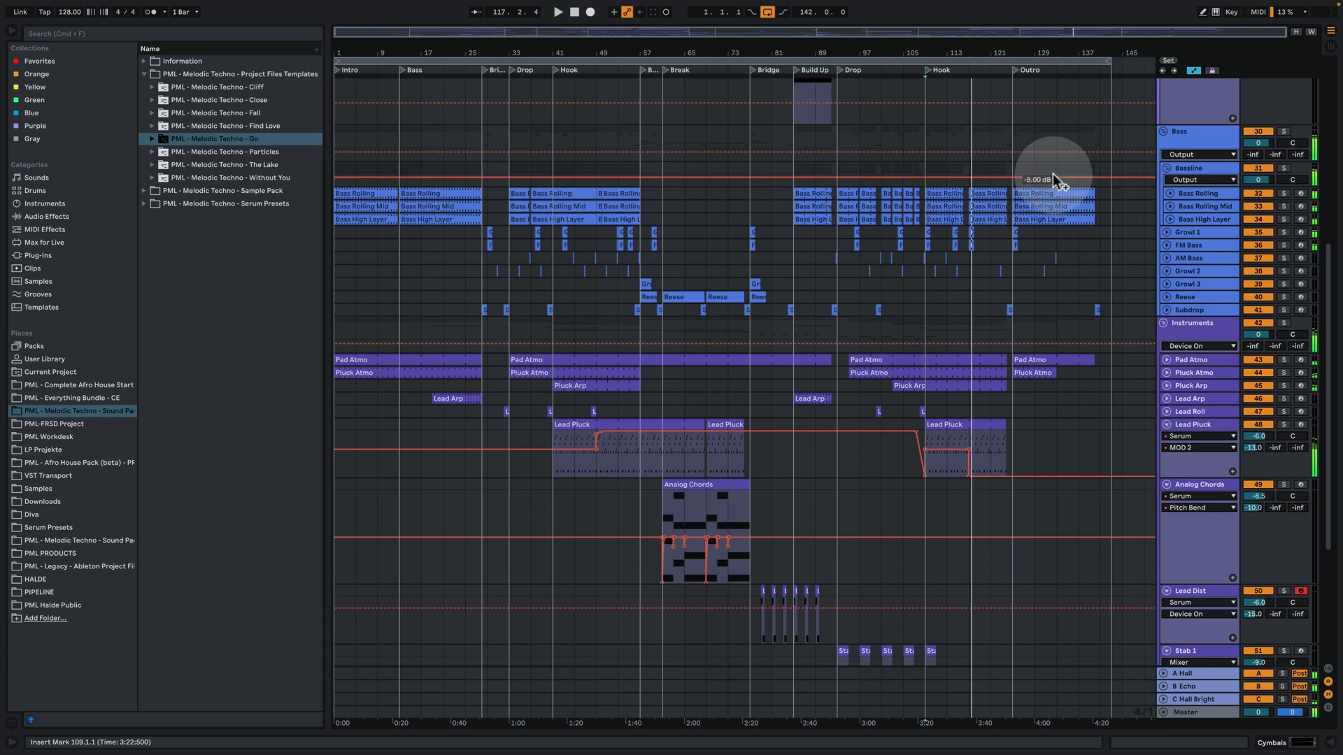
{"action": "scroll", "coordinate": [1009, 242], "scroll_direction": "up", "scroll_amount": 4}
Play the arrangement from the Outro at bar 125 and look over its drum tracks
{"action": "left_click", "coordinate": [1016, 67]}
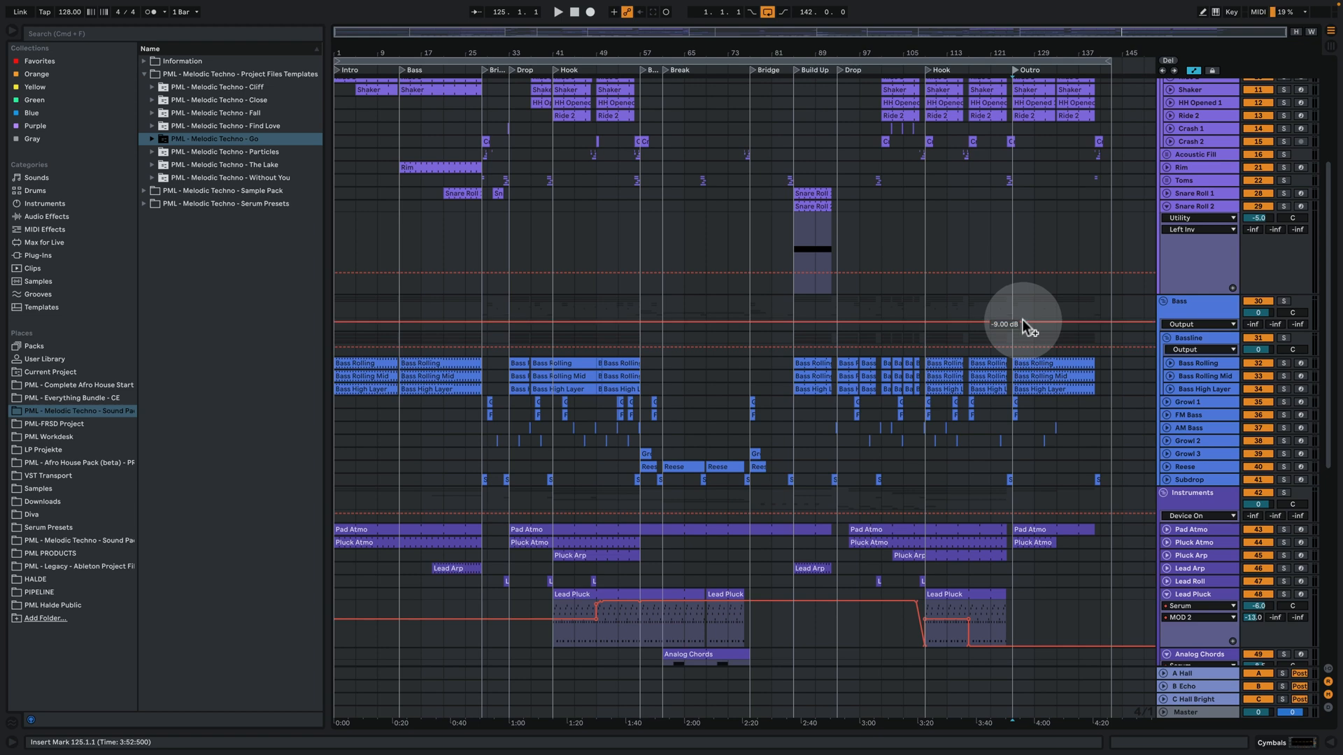
{"action": "scroll", "coordinate": [1022, 319], "scroll_direction": "up", "scroll_amount": 4}
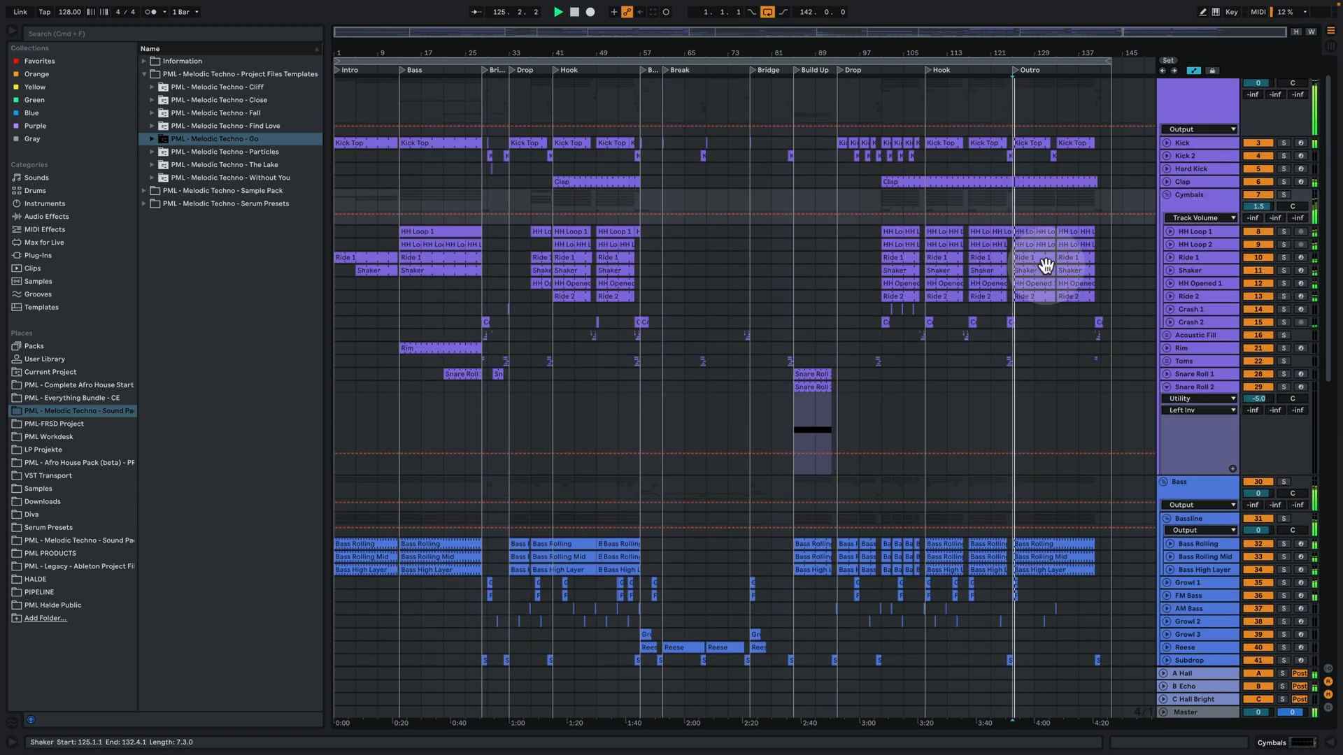
{"action": "scroll", "coordinate": [1112, 199], "scroll_direction": "up", "scroll_amount": 1}
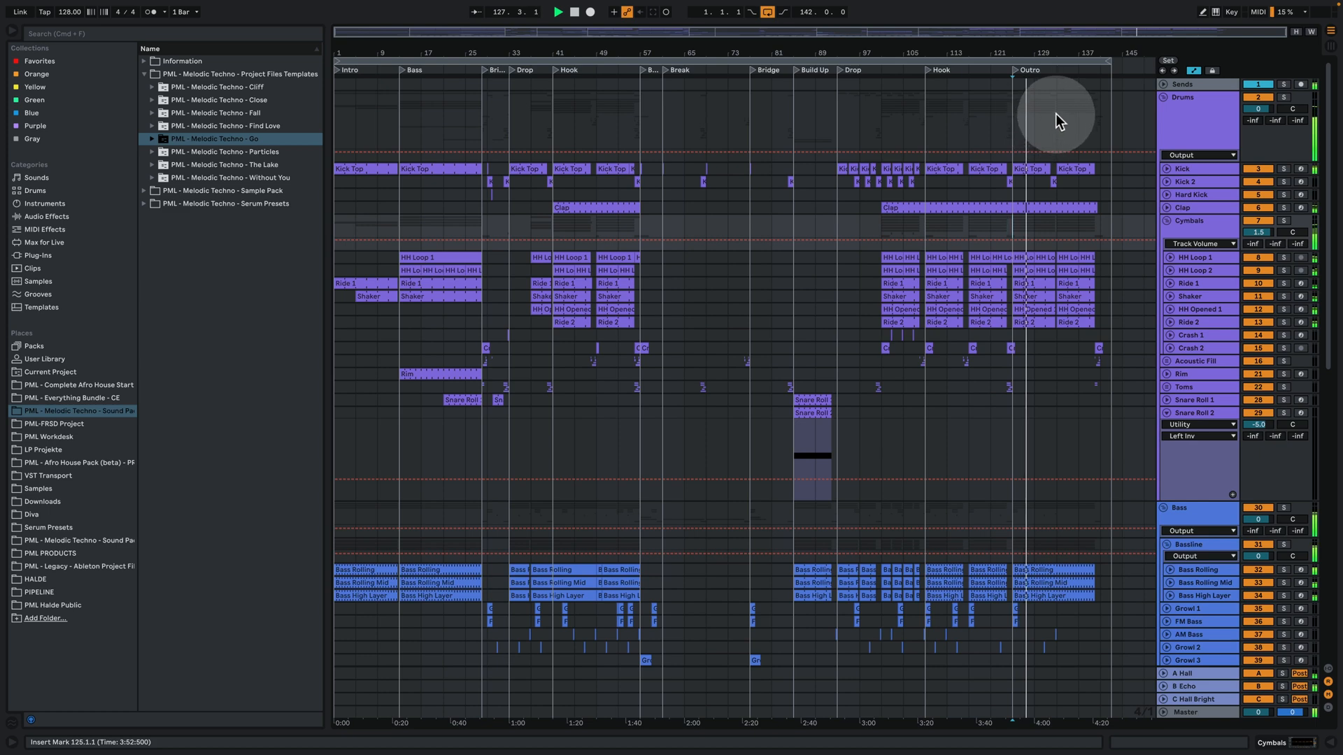
Move playback ahead to bar 133 in the Outro and stop it shortly after
{"action": "left_click", "coordinate": [1058, 115]}
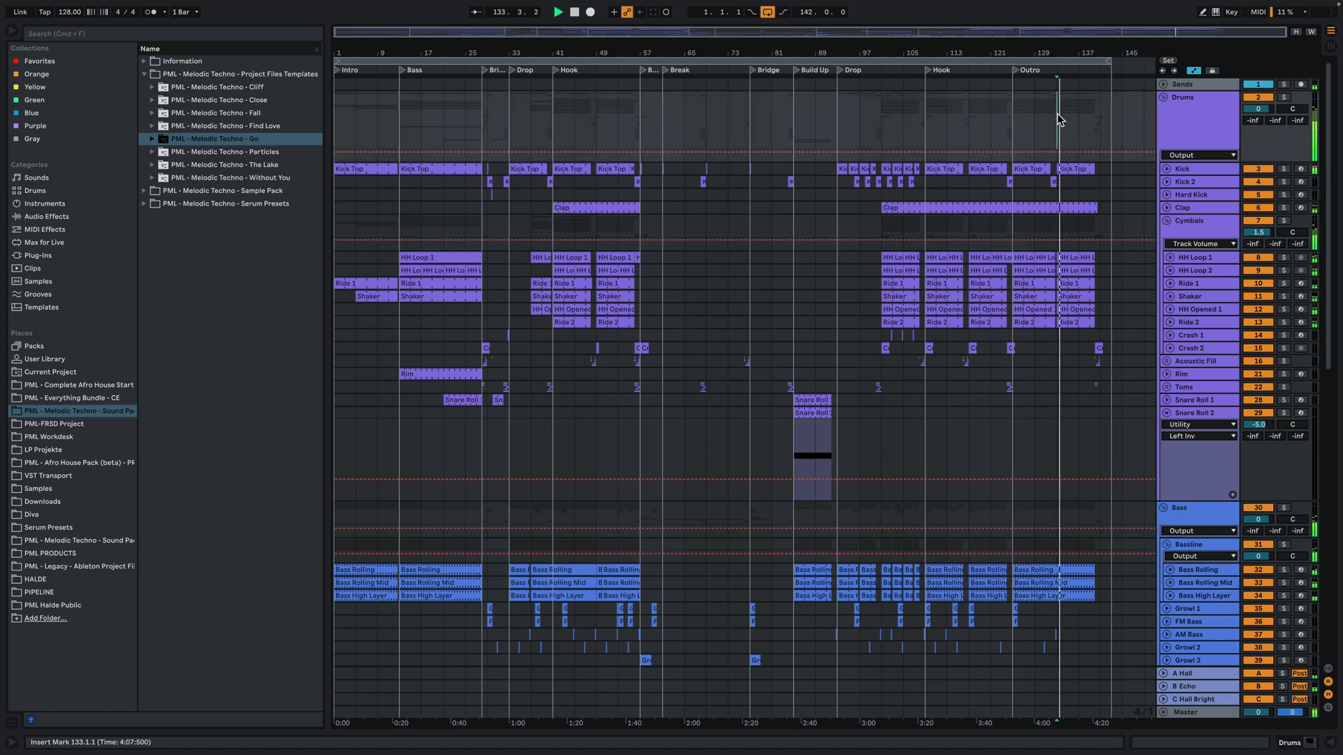
{"action": "left_click", "coordinate": [1077, 166]}
{"action": "key", "text": "space"}
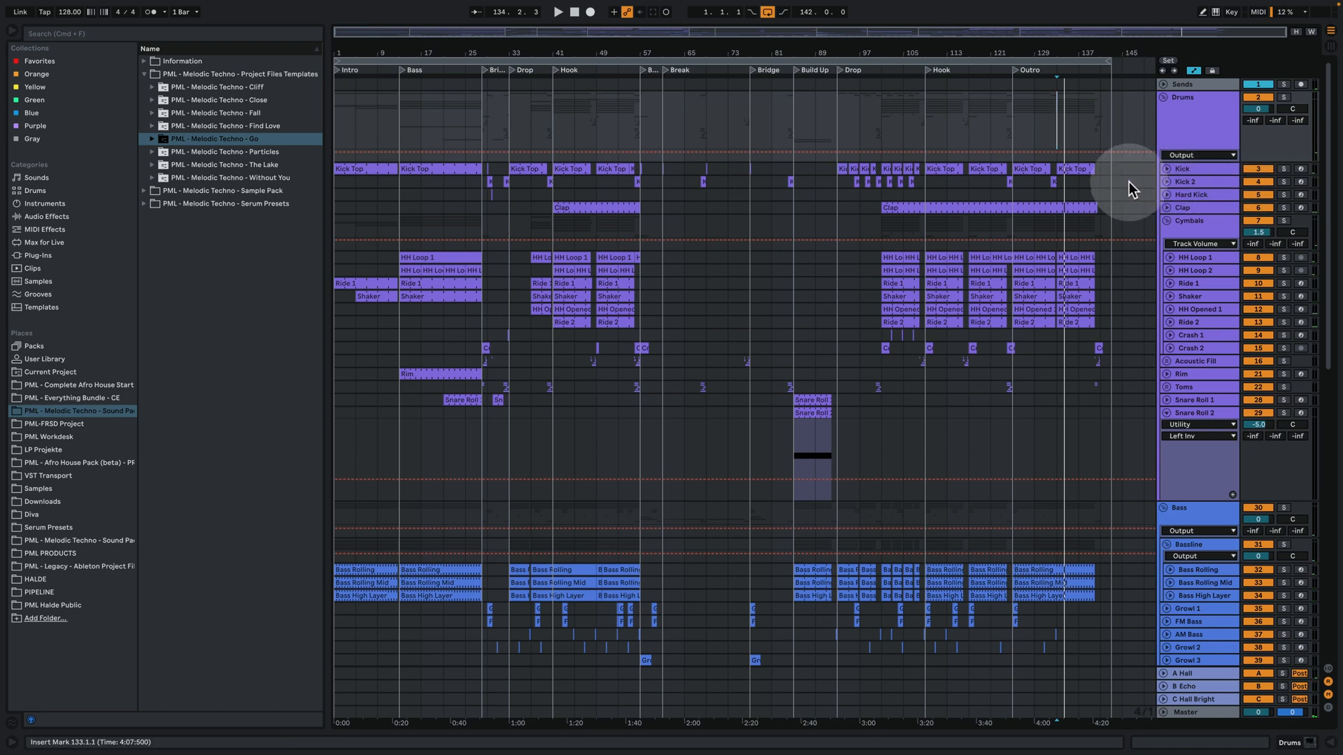
Solo the Drums group and play it from the second Hook at bar 109
{"action": "left_click", "coordinate": [1186, 107]}
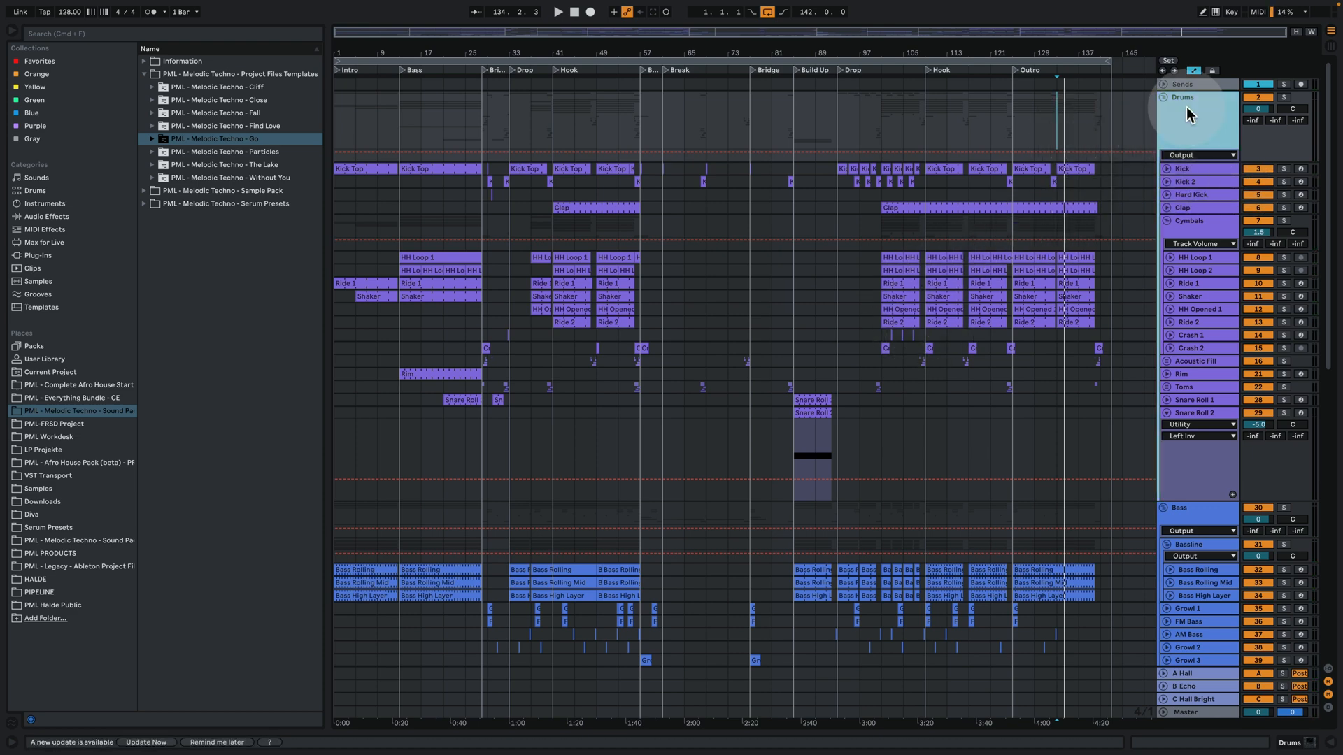
{"action": "left_click", "coordinate": [1283, 97]}
{"action": "left_click", "coordinate": [926, 124]}
{"action": "key", "text": "space"}
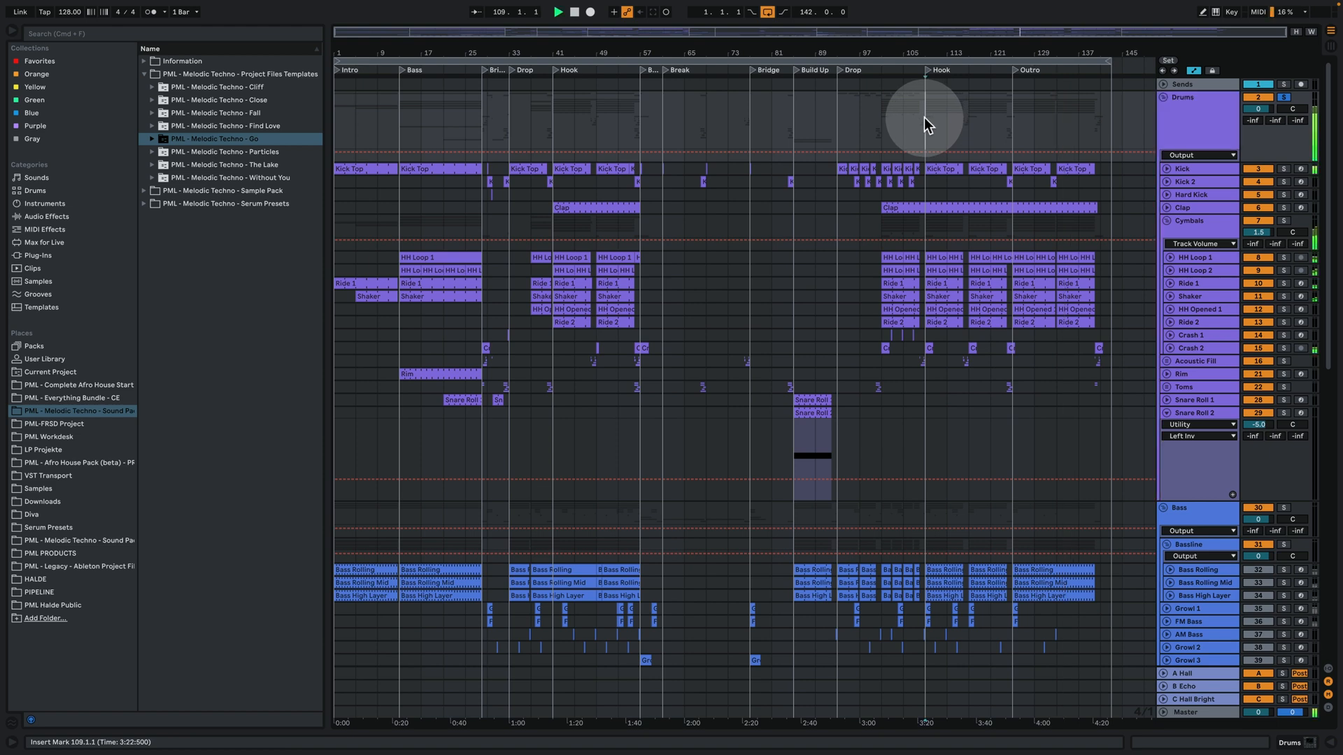
{"action": "left_click", "coordinate": [1218, 115]}
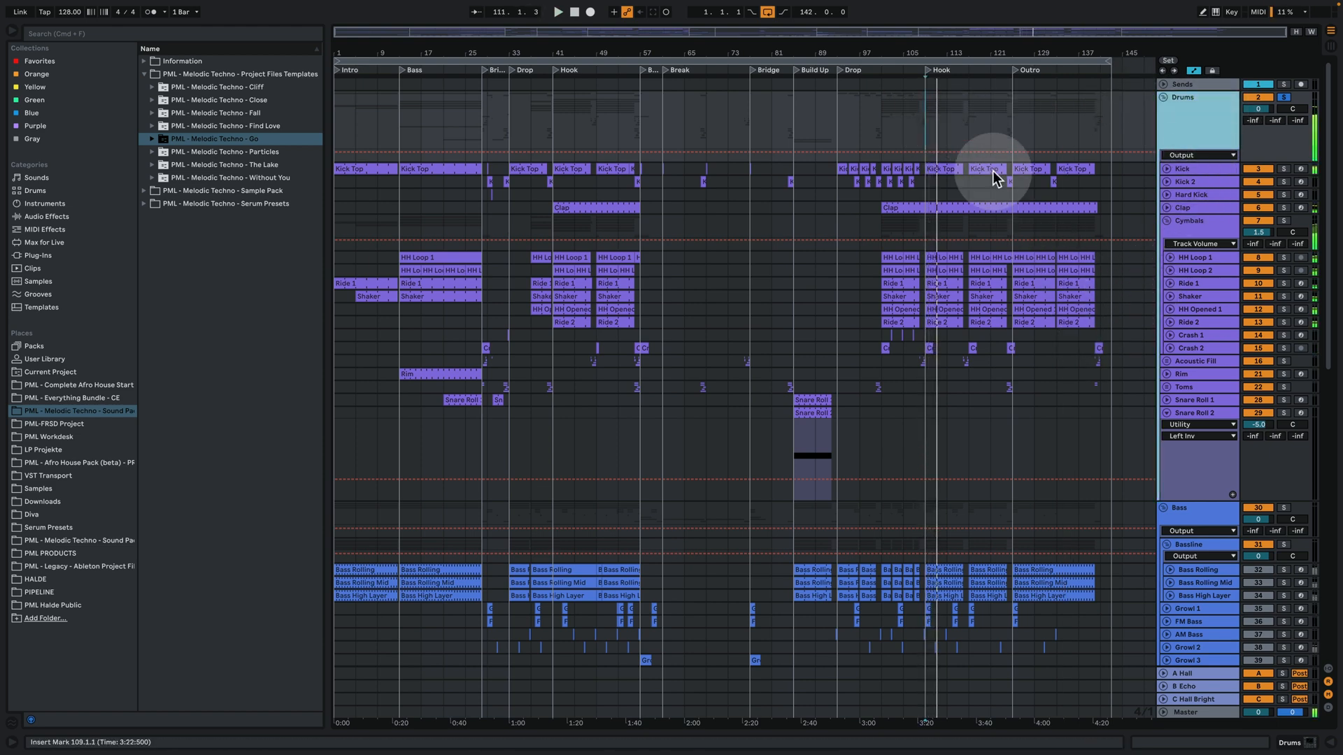
Unfold the Toms group and play its fill from bar 100 at the middle of the second Drop
{"action": "left_click_drag", "start_coordinate": [944, 59], "coordinate": [878, 203]}
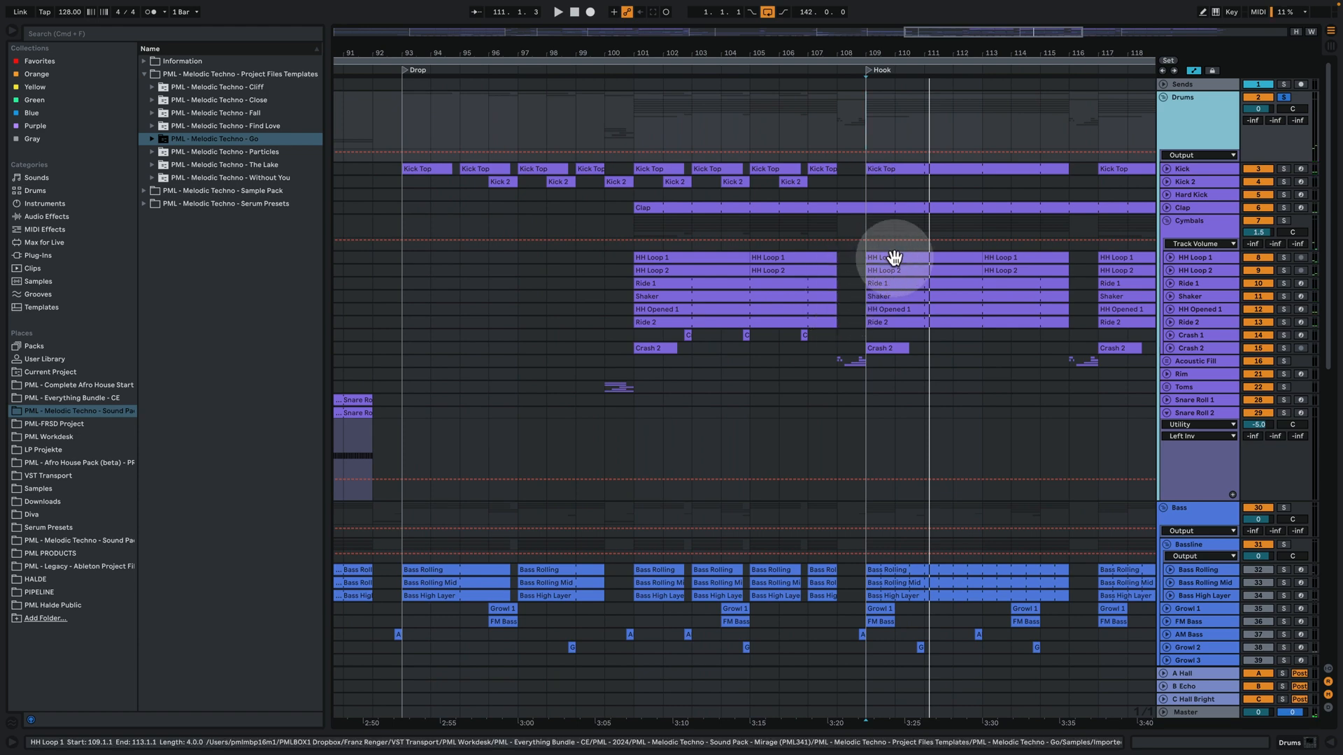
{"action": "left_click", "coordinate": [606, 296]}
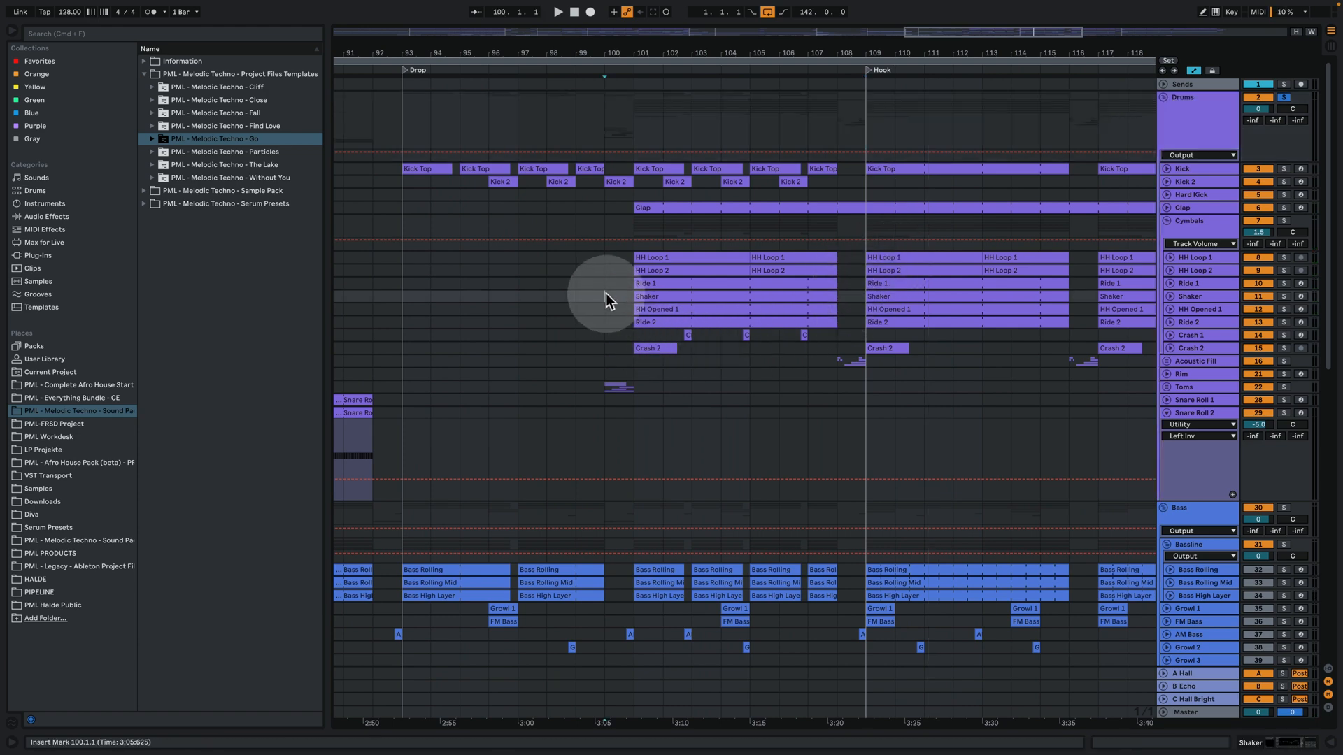
{"action": "left_click", "coordinate": [1166, 387]}
{"action": "scroll", "coordinate": [881, 437], "scroll_direction": "down", "scroll_amount": 4}
{"action": "left_click", "coordinate": [1189, 265]}
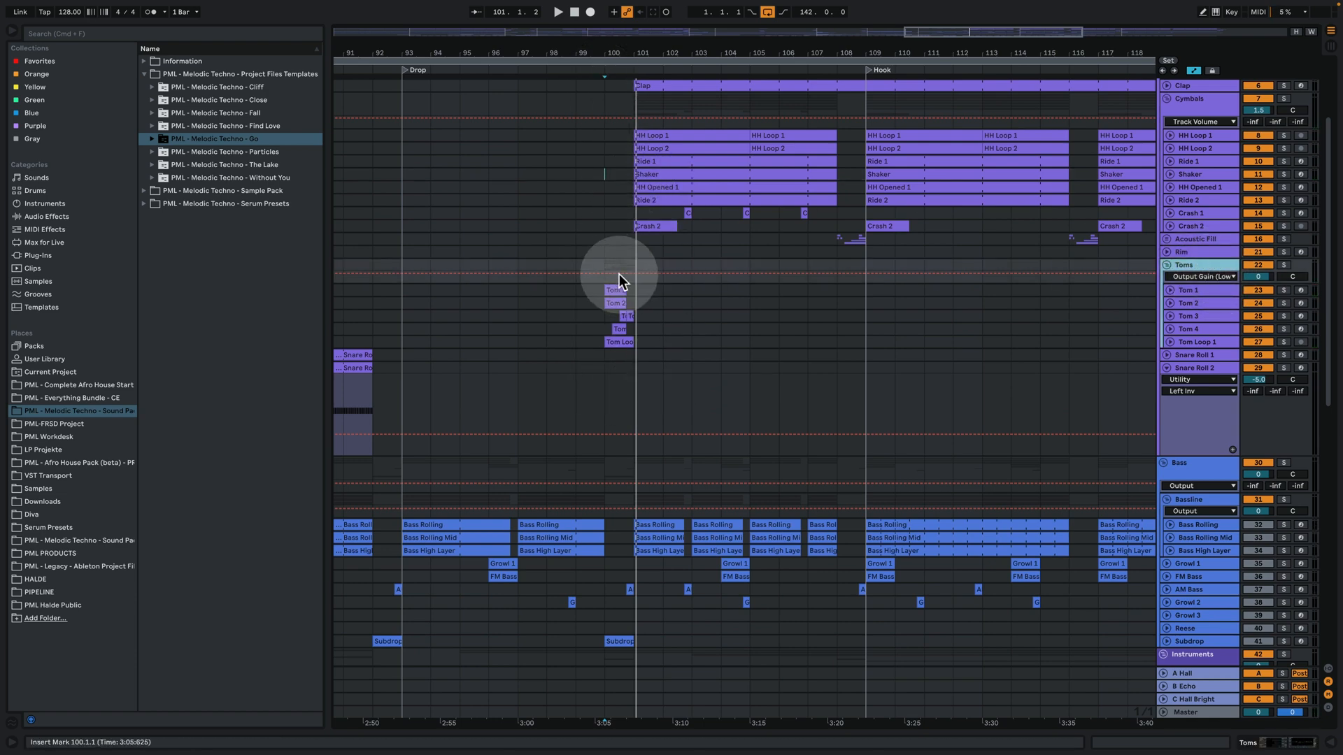
{"action": "left_click_drag", "start_coordinate": [630, 53], "coordinate": [646, 261]}
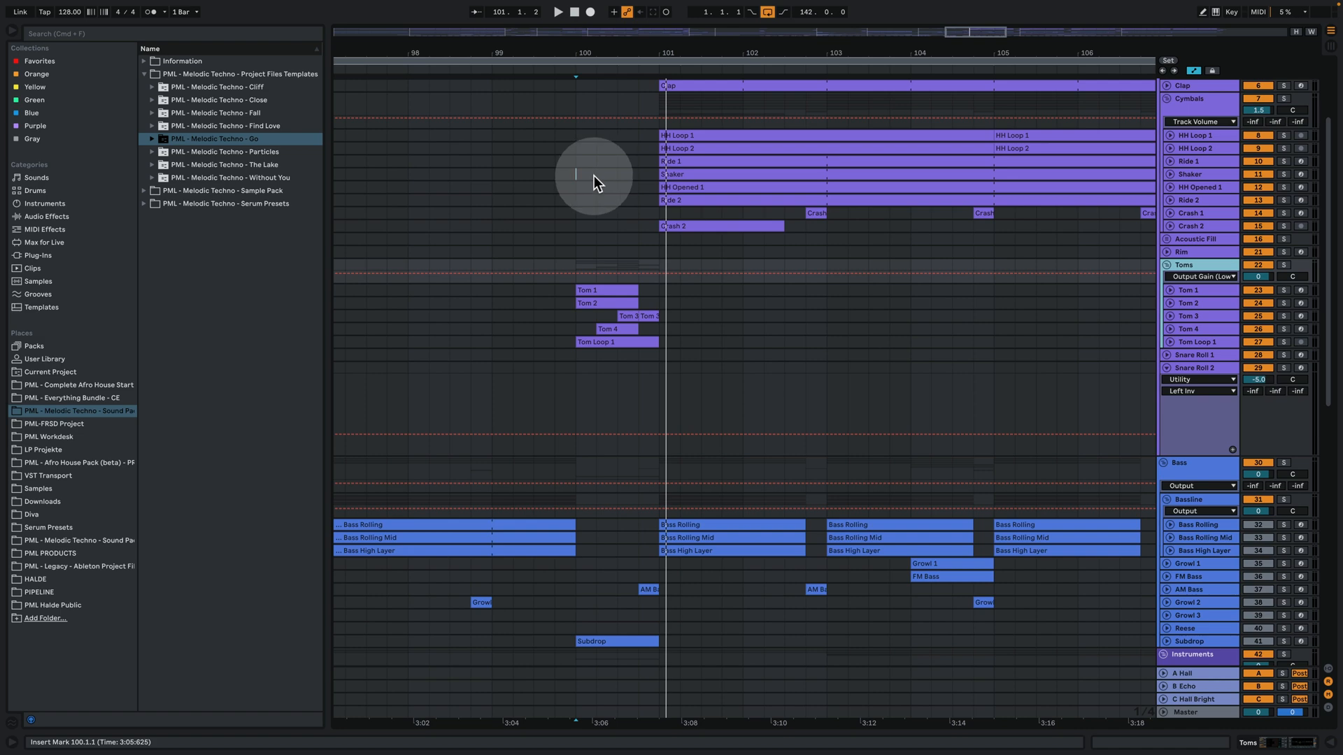
{"action": "key", "text": "space"}
{"action": "key", "text": "space"}
Unfold the Acoustic Fill group and play its percussion fill from bar 116 in the second Hook
{"action": "left_click_drag", "start_coordinate": [710, 50], "coordinate": [602, 7]}
{"action": "left_click", "coordinate": [878, 239]}
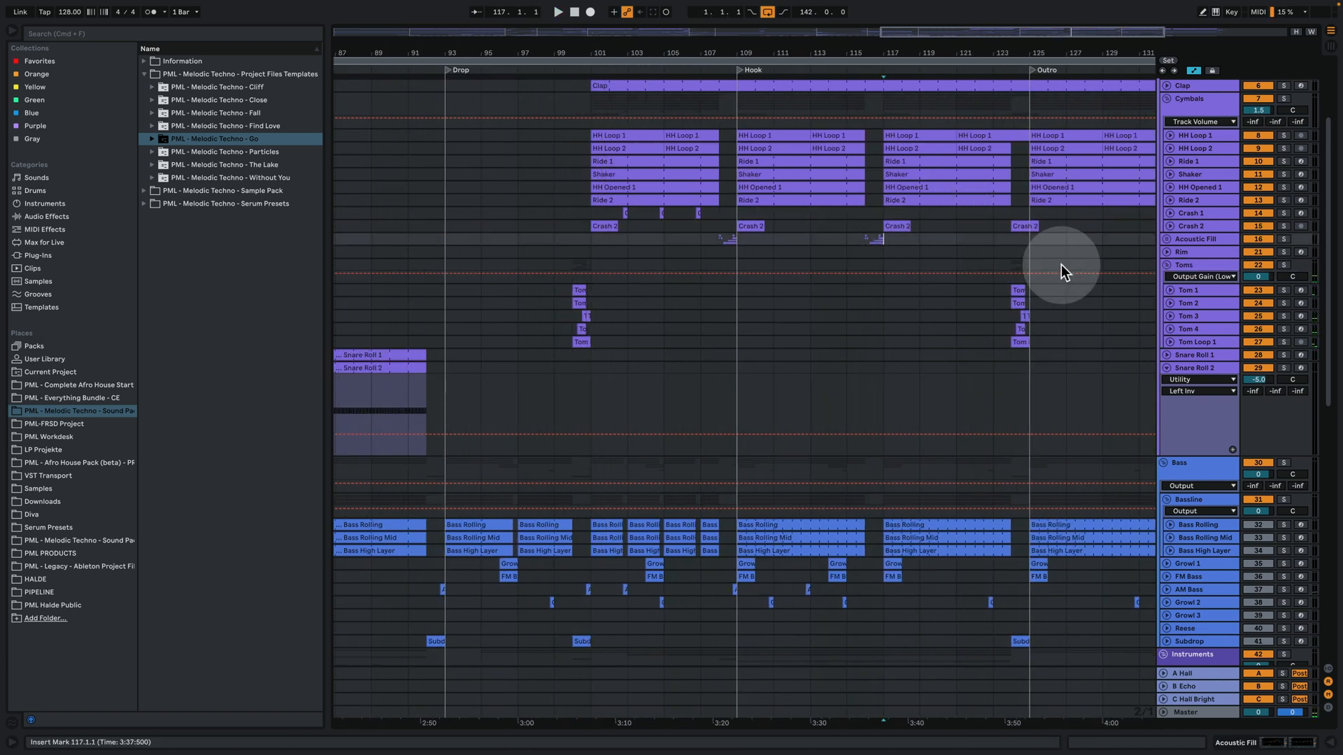
{"action": "left_click", "coordinate": [1166, 239]}
{"action": "left_click", "coordinate": [867, 266]}
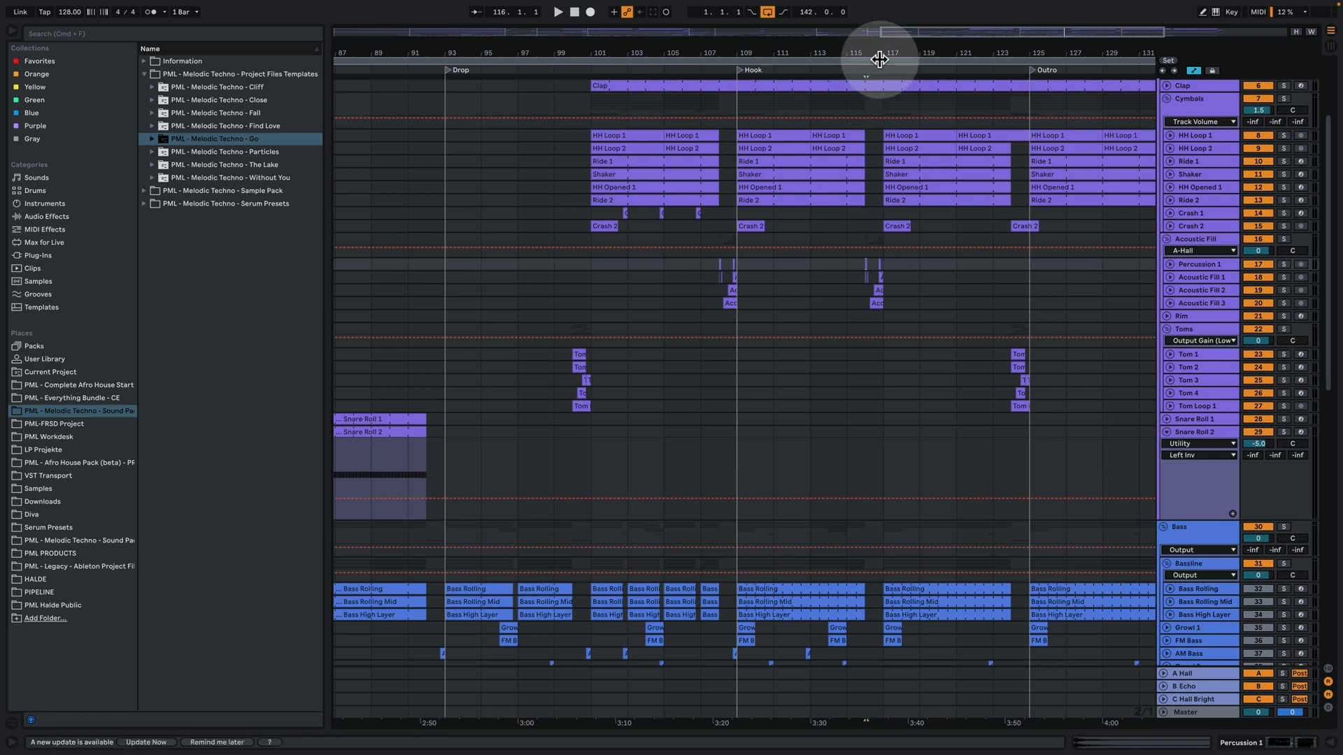
{"action": "left_click_drag", "start_coordinate": [876, 51], "coordinate": [875, 116]}
{"action": "key", "text": "space"}
{"action": "left_click_drag", "start_coordinate": [875, 50], "coordinate": [854, 165]}
{"action": "key", "text": "space"}
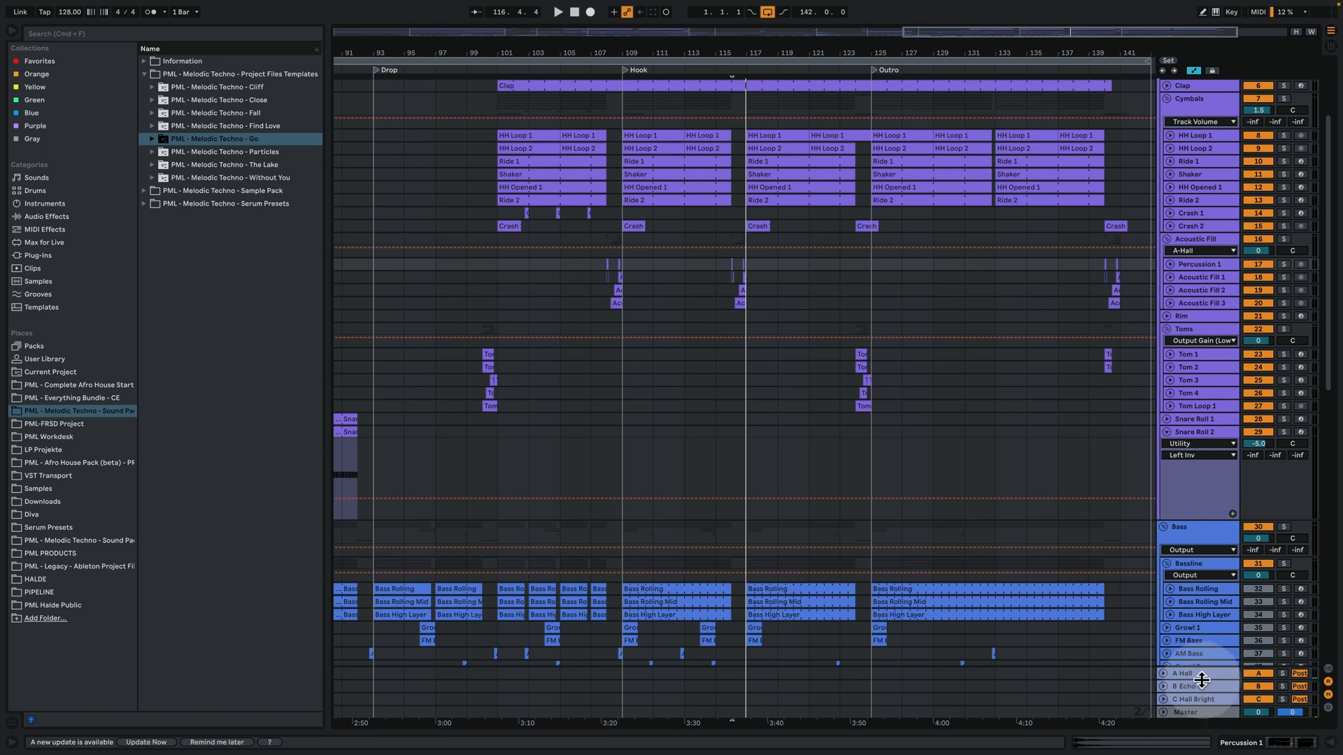
Fold the Drums group and play the Bass group soloed from bar 117
{"action": "scroll", "coordinate": [1167, 210], "scroll_direction": "up", "scroll_amount": 4}
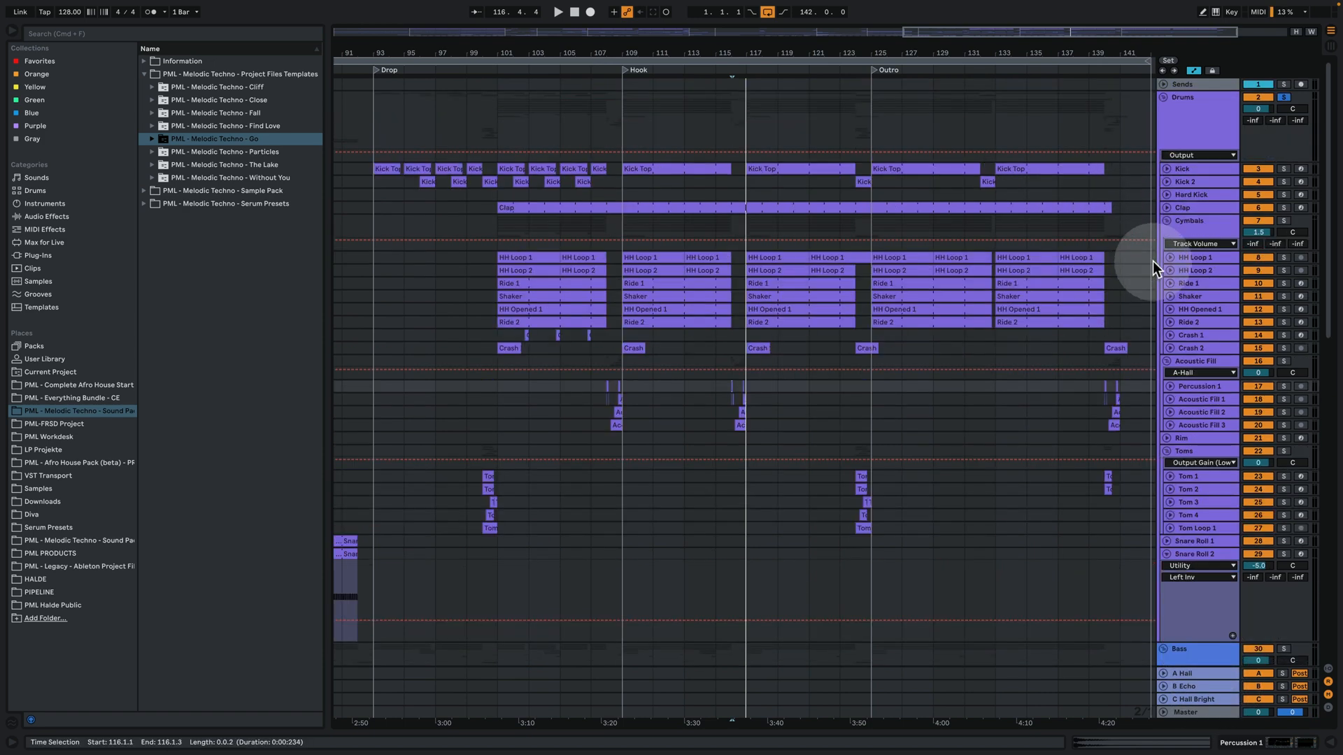
{"action": "left_click", "coordinate": [1164, 98]}
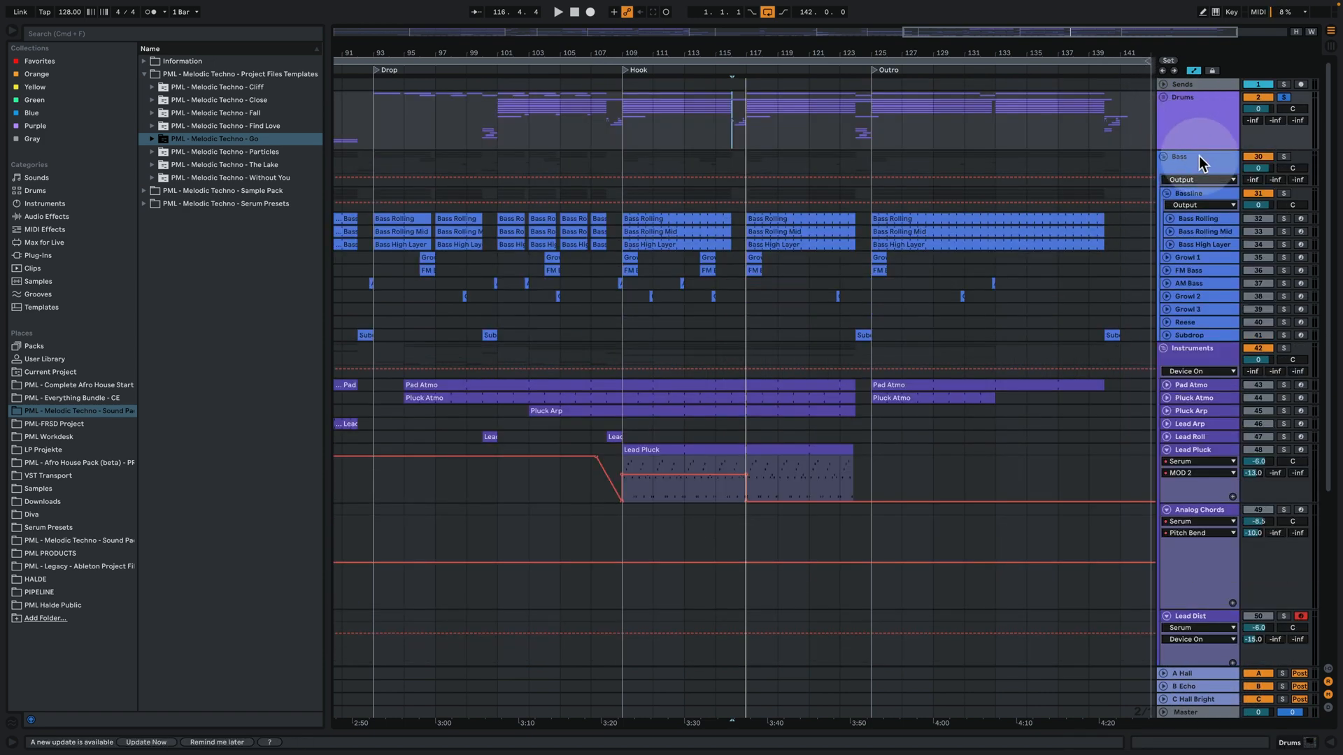
{"action": "left_click", "coordinate": [1202, 166]}
{"action": "left_click", "coordinate": [1285, 158]}
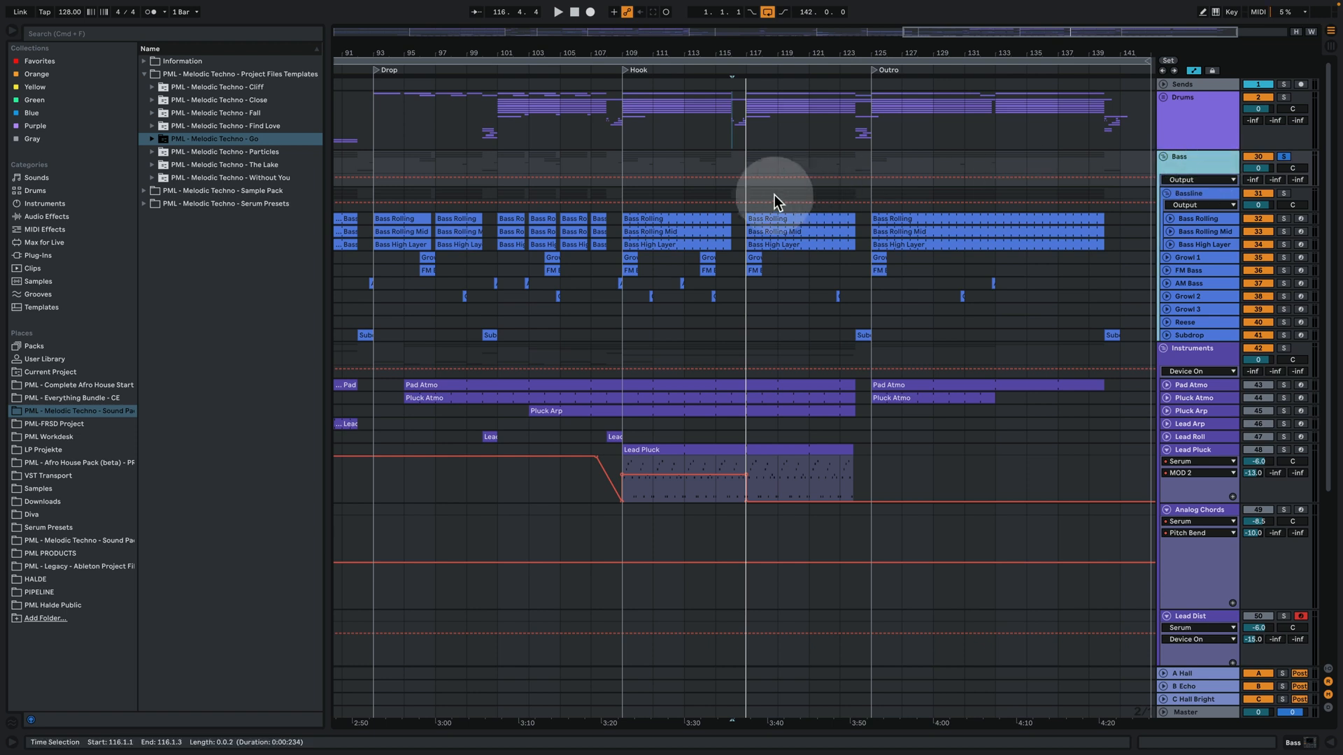
{"action": "left_click", "coordinate": [747, 188]}
{"action": "key", "text": "space"}
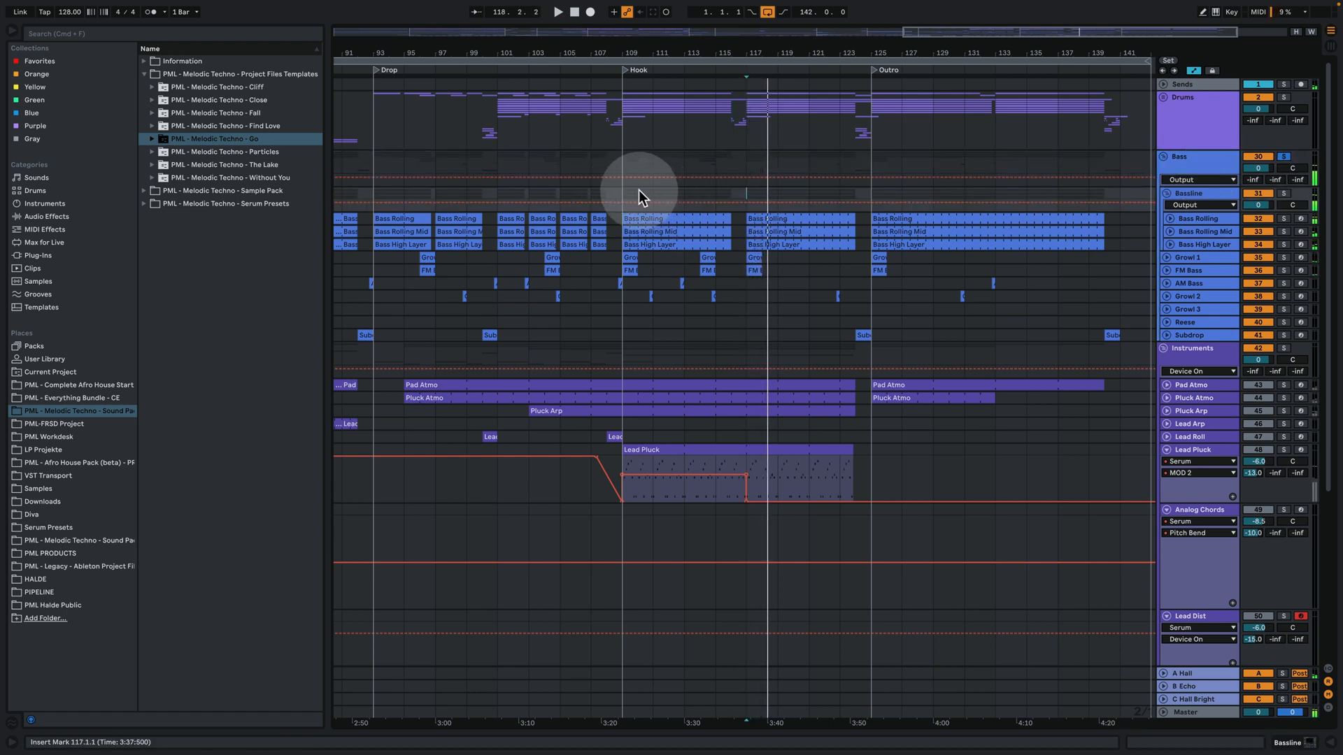
Play the soloed Bass group from the start of the second Hook at bar 109 and look over its clips
{"action": "left_click", "coordinate": [625, 190]}
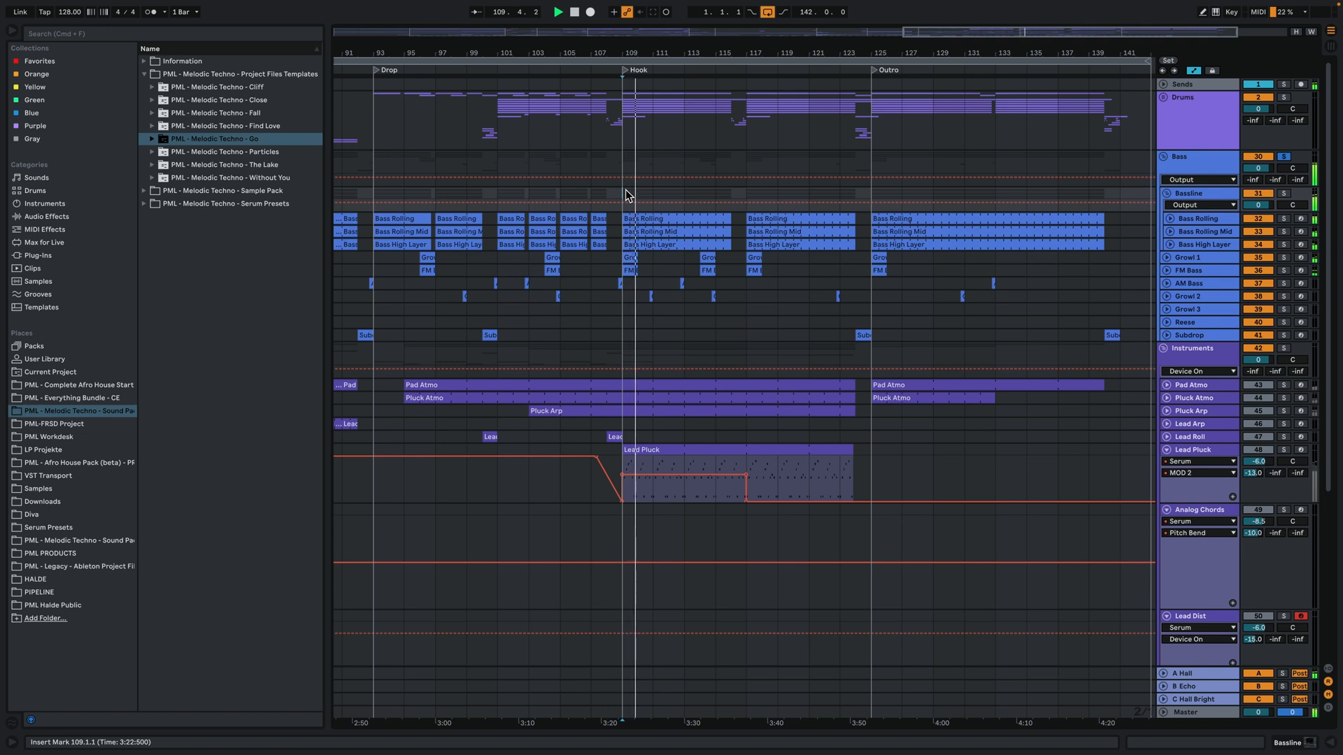
{"action": "left_click", "coordinate": [825, 242]}
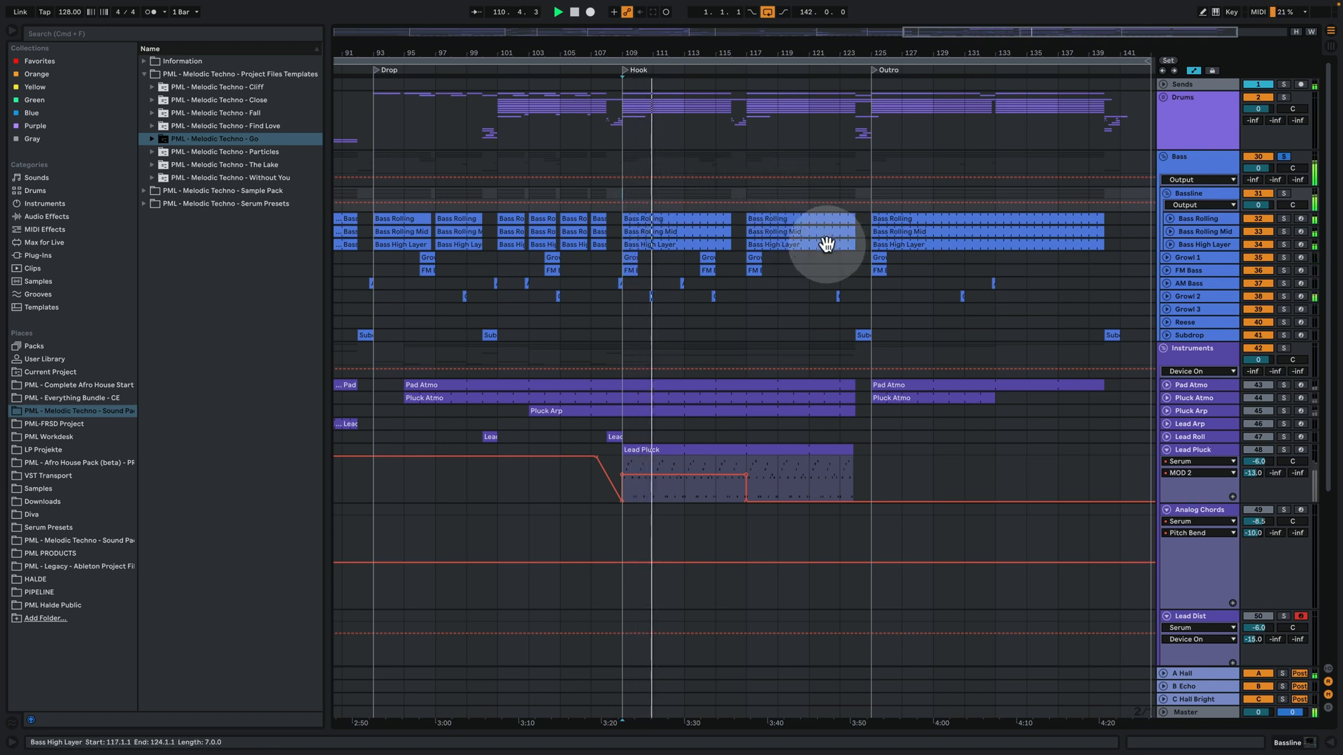
{"action": "left_click", "coordinate": [1077, 310]}
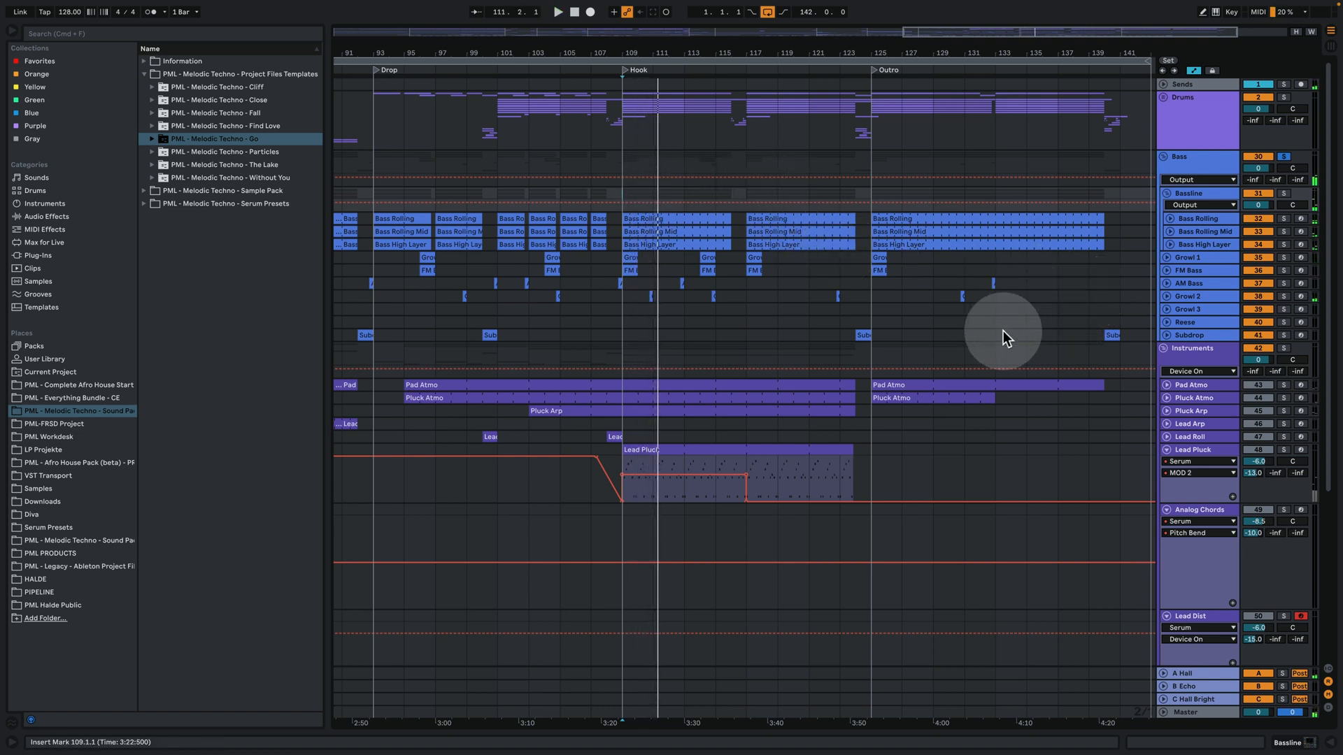
Select the Reese clips in the Break and play the soloed bass from bar 61
{"action": "left_click_drag", "start_coordinate": [653, 46], "coordinate": [688, 39]}
{"action": "left_click", "coordinate": [883, 253]}
{"action": "left_click", "coordinate": [670, 325]}
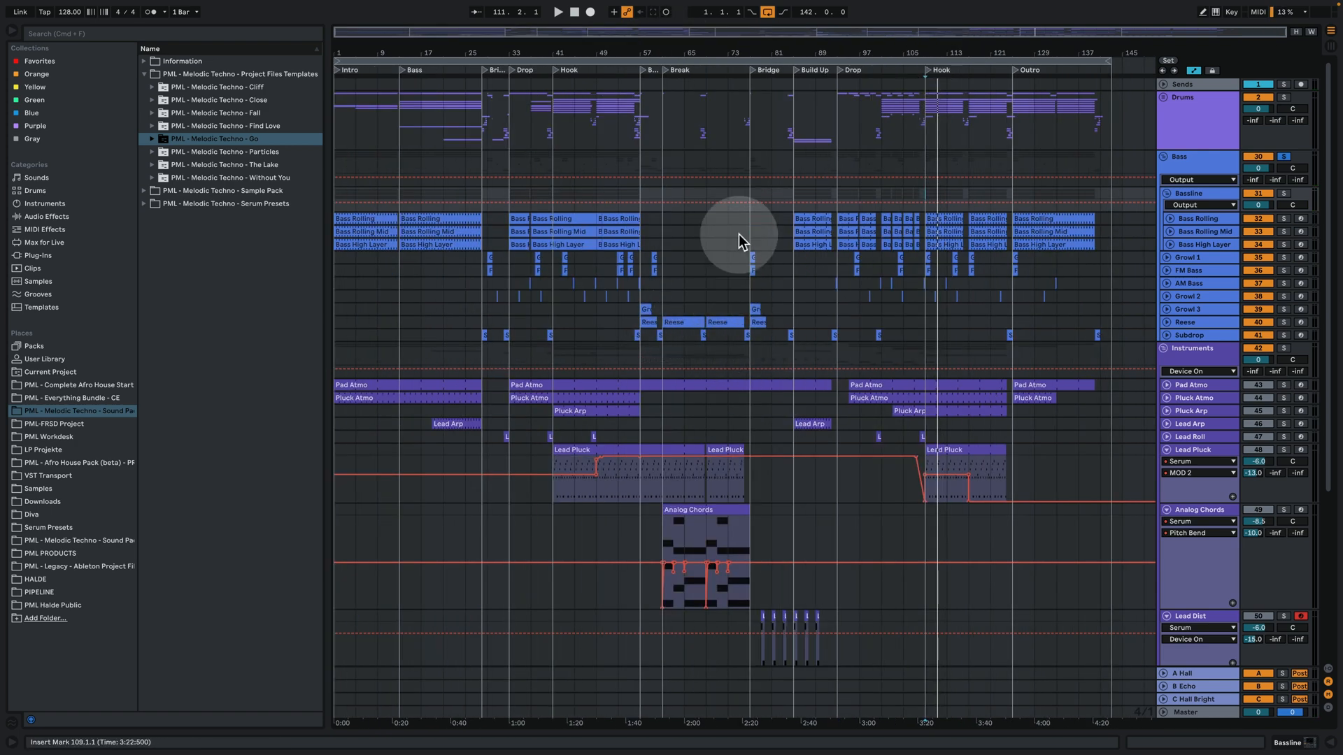
{"action": "left_click", "coordinate": [719, 328]}
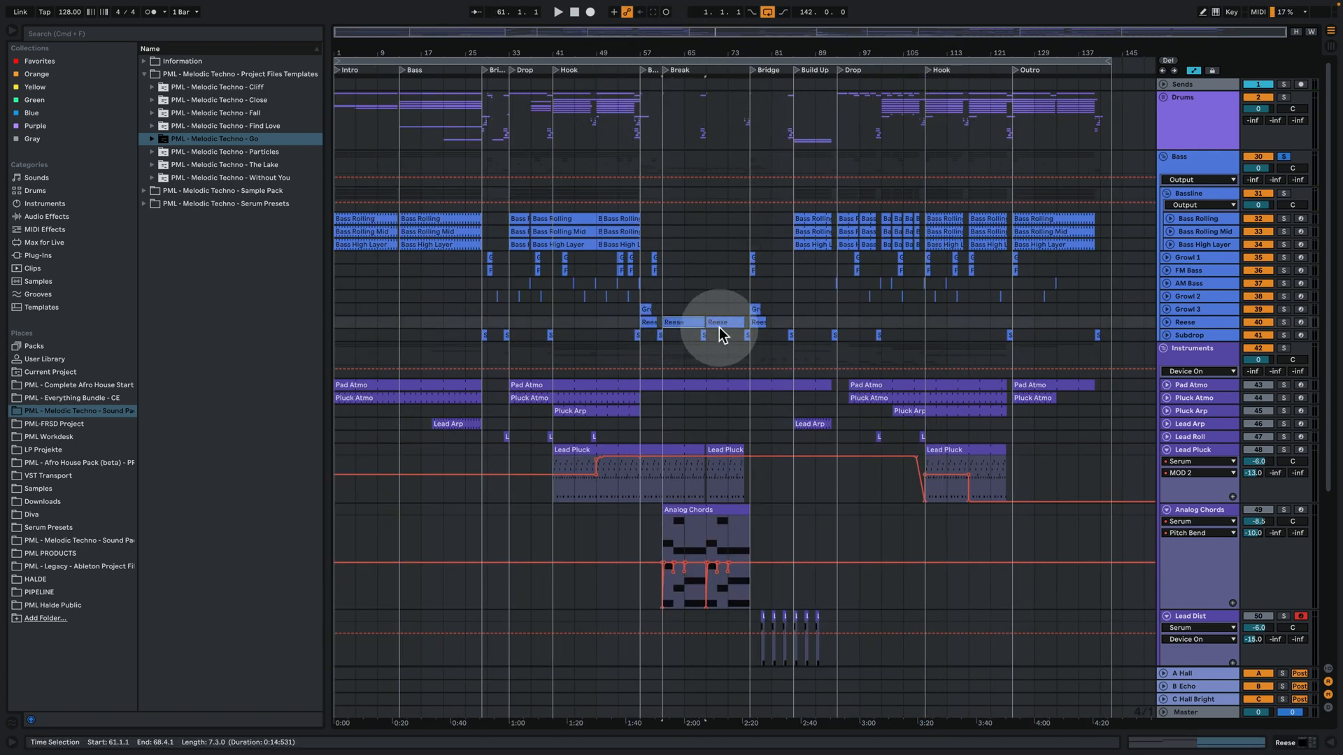
{"action": "key", "text": "space"}
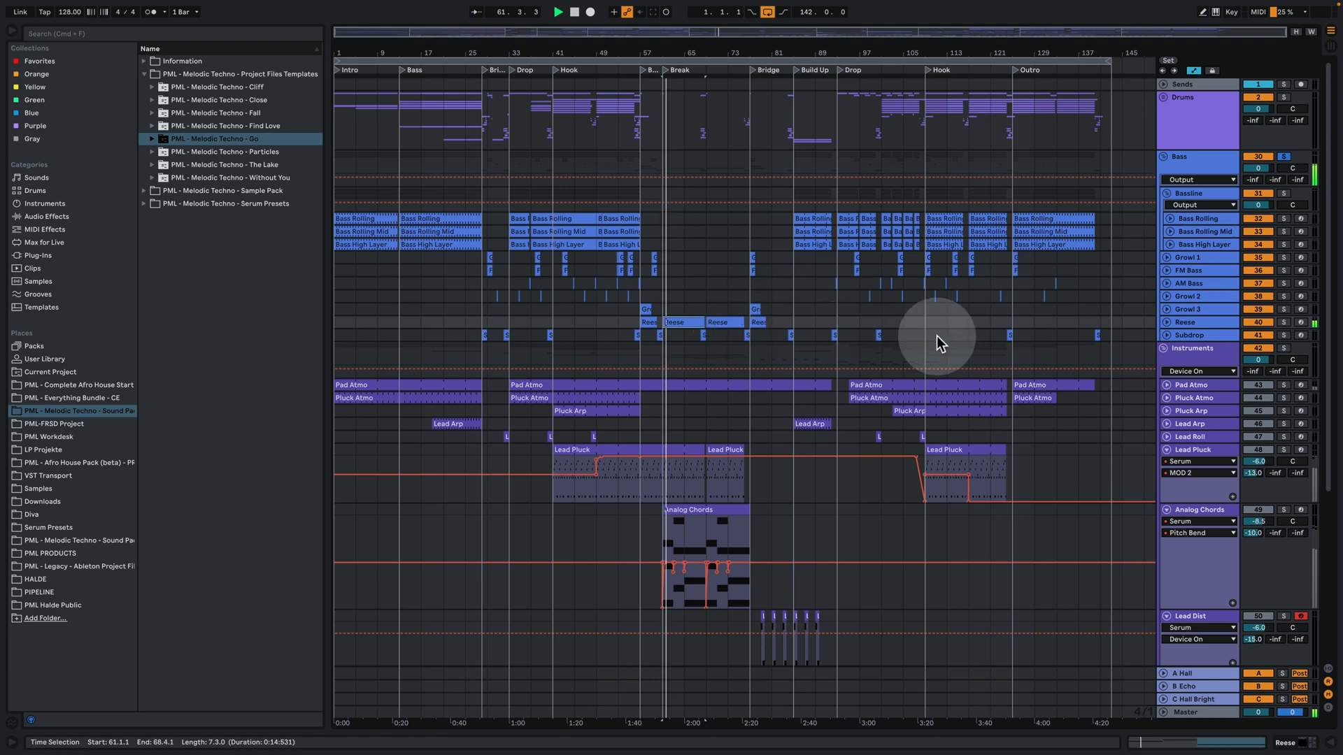
Solo the Instruments group, play it from the second Hook at bar 109 and look over its clips through the Outro
{"action": "left_click", "coordinate": [1195, 342]}
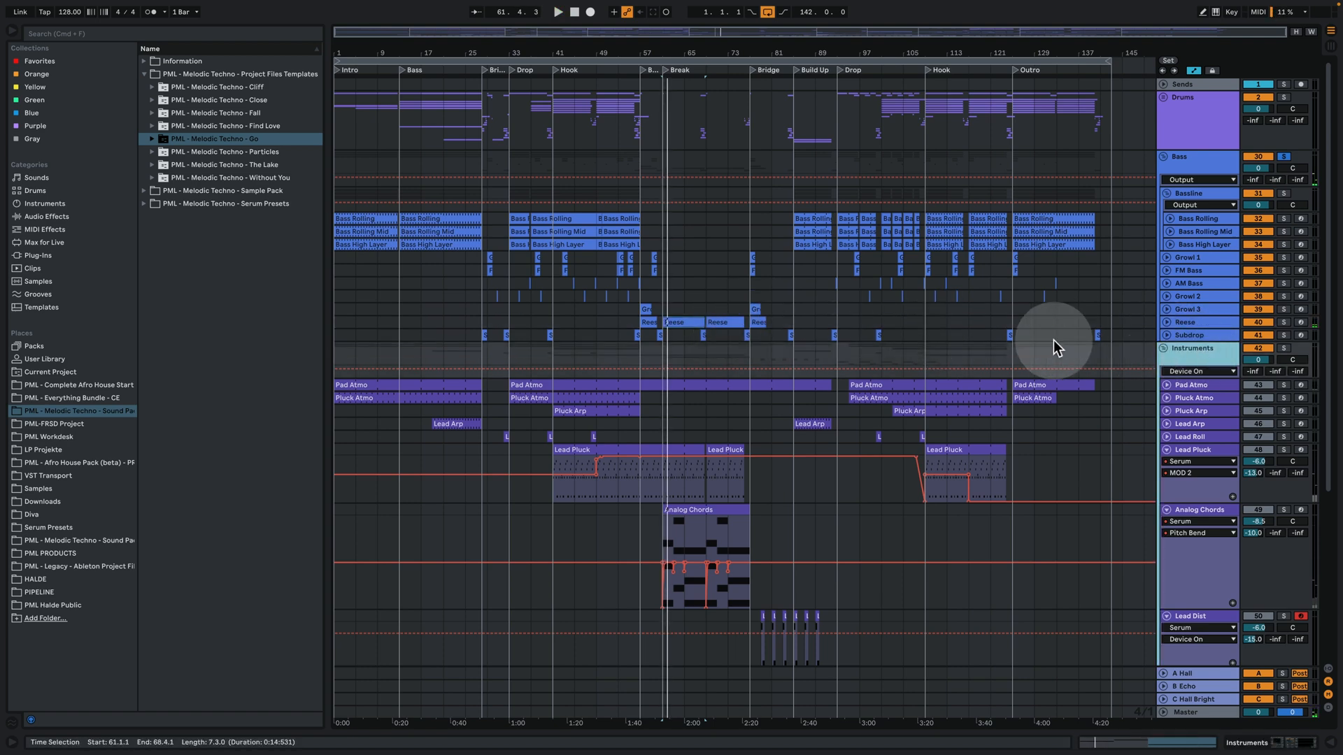
{"action": "left_click", "coordinate": [928, 346]}
{"action": "key", "text": "space"}
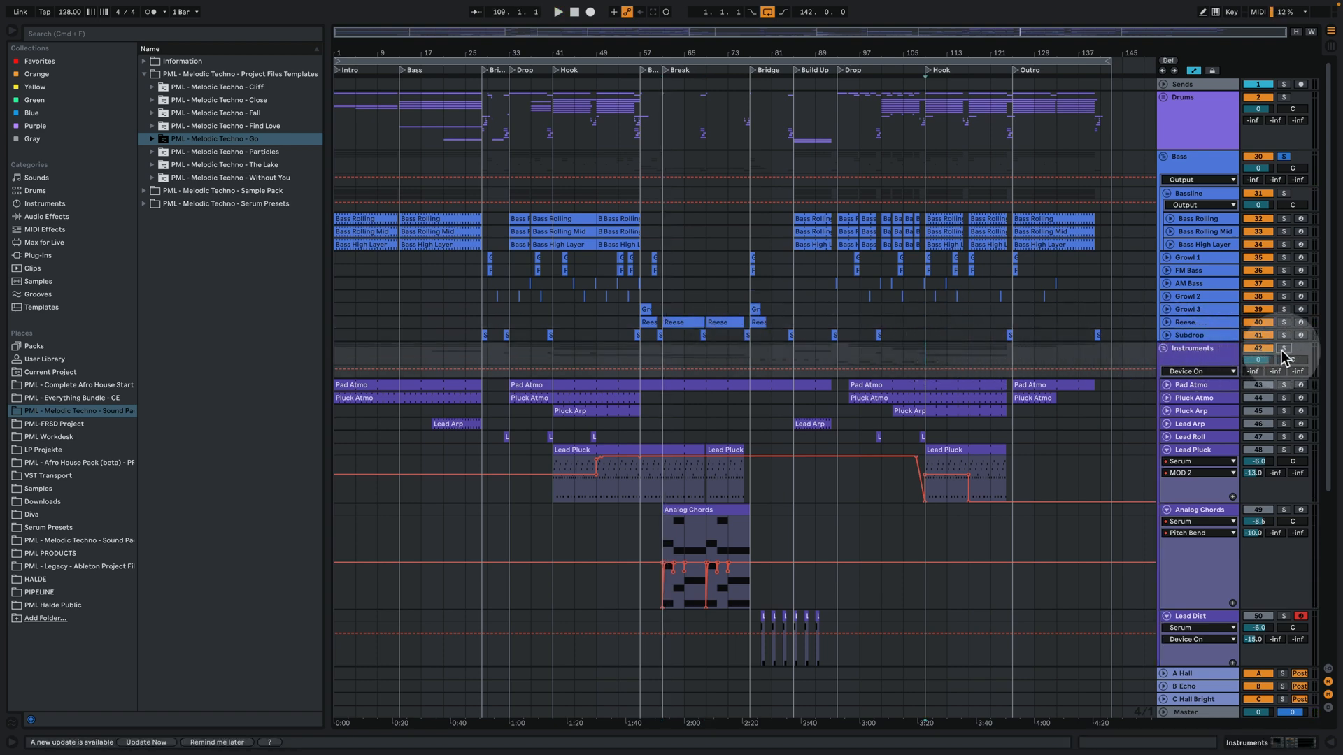
{"action": "left_click", "coordinate": [1284, 348]}
{"action": "key", "text": "space"}
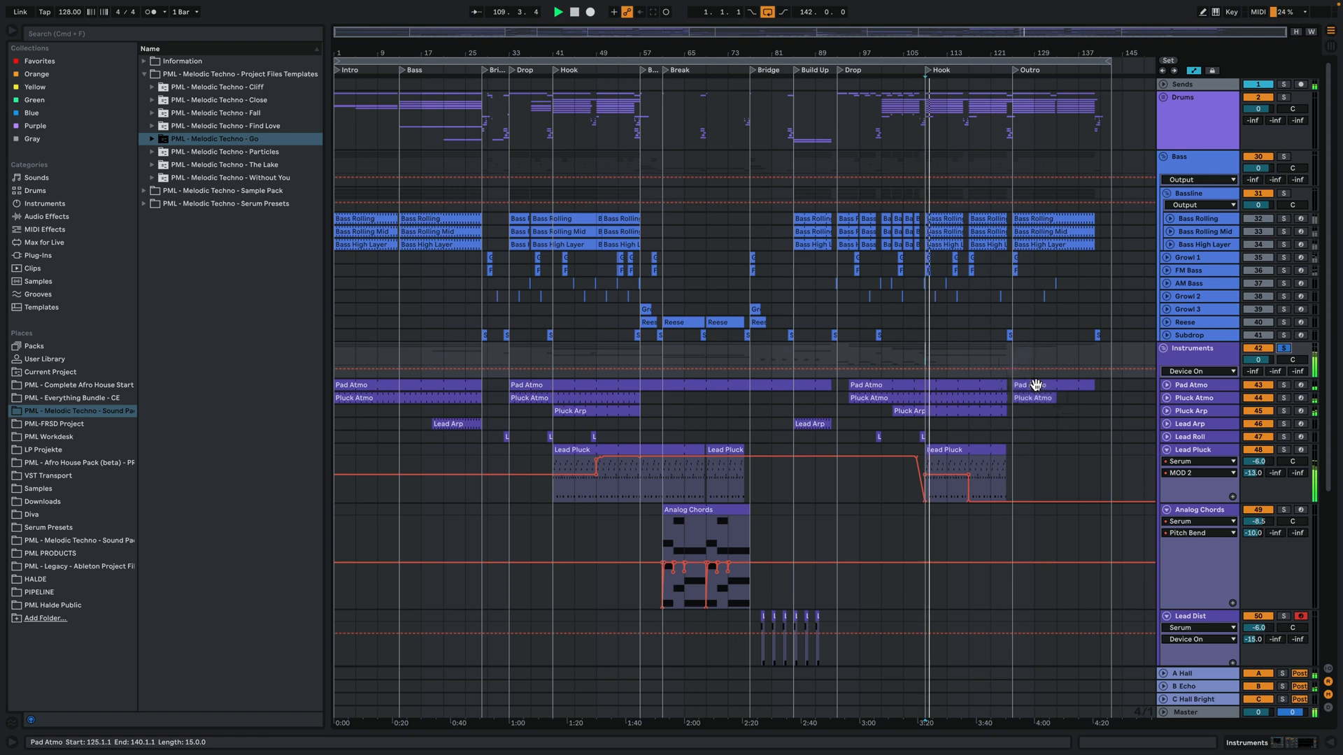
{"action": "scroll", "coordinate": [1011, 469], "scroll_direction": "down", "scroll_amount": 3}
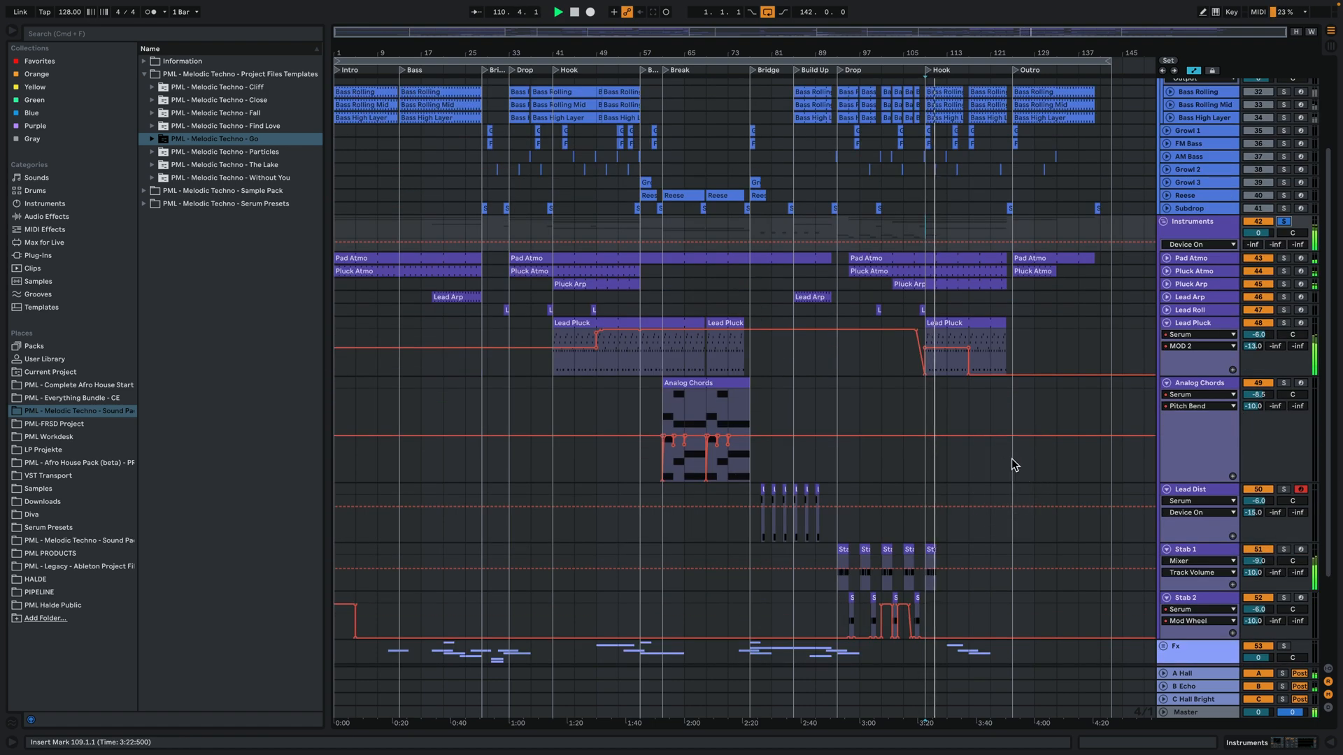
{"action": "left_click", "coordinate": [1021, 271]}
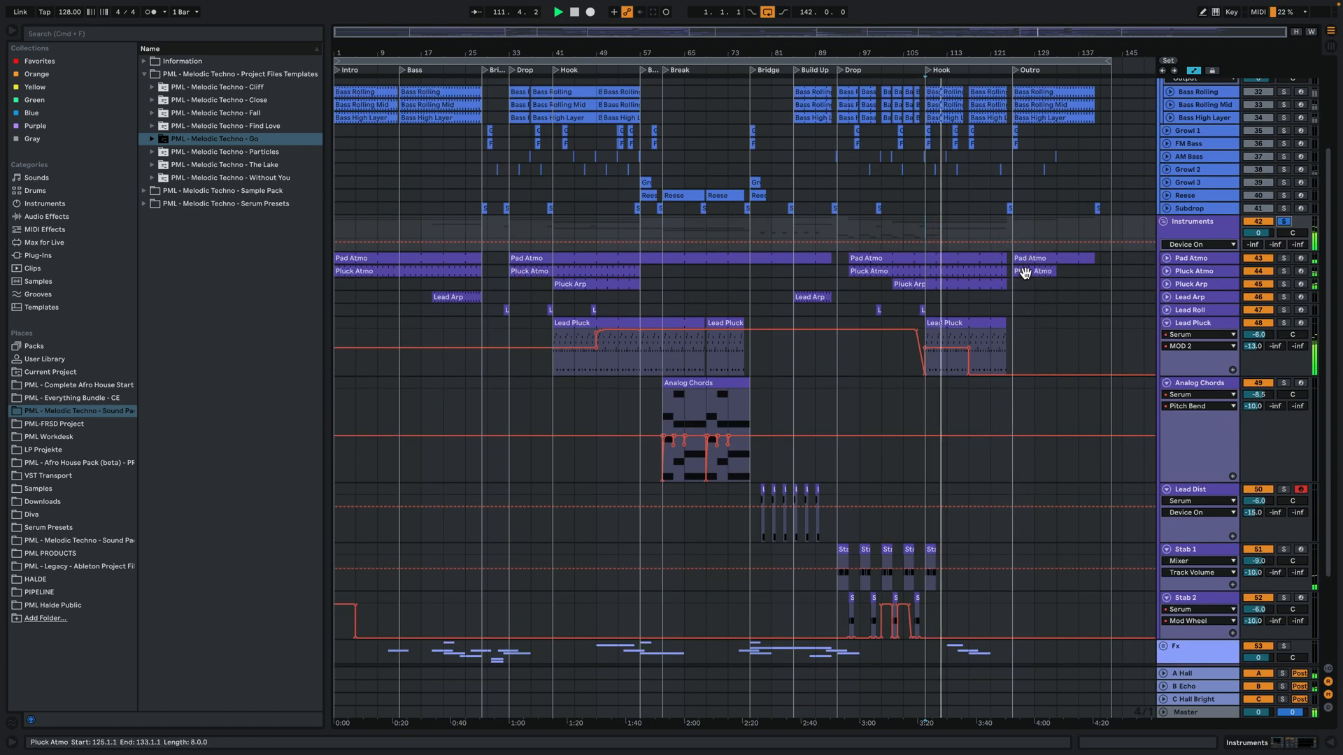
{"action": "left_click", "coordinate": [1017, 275]}
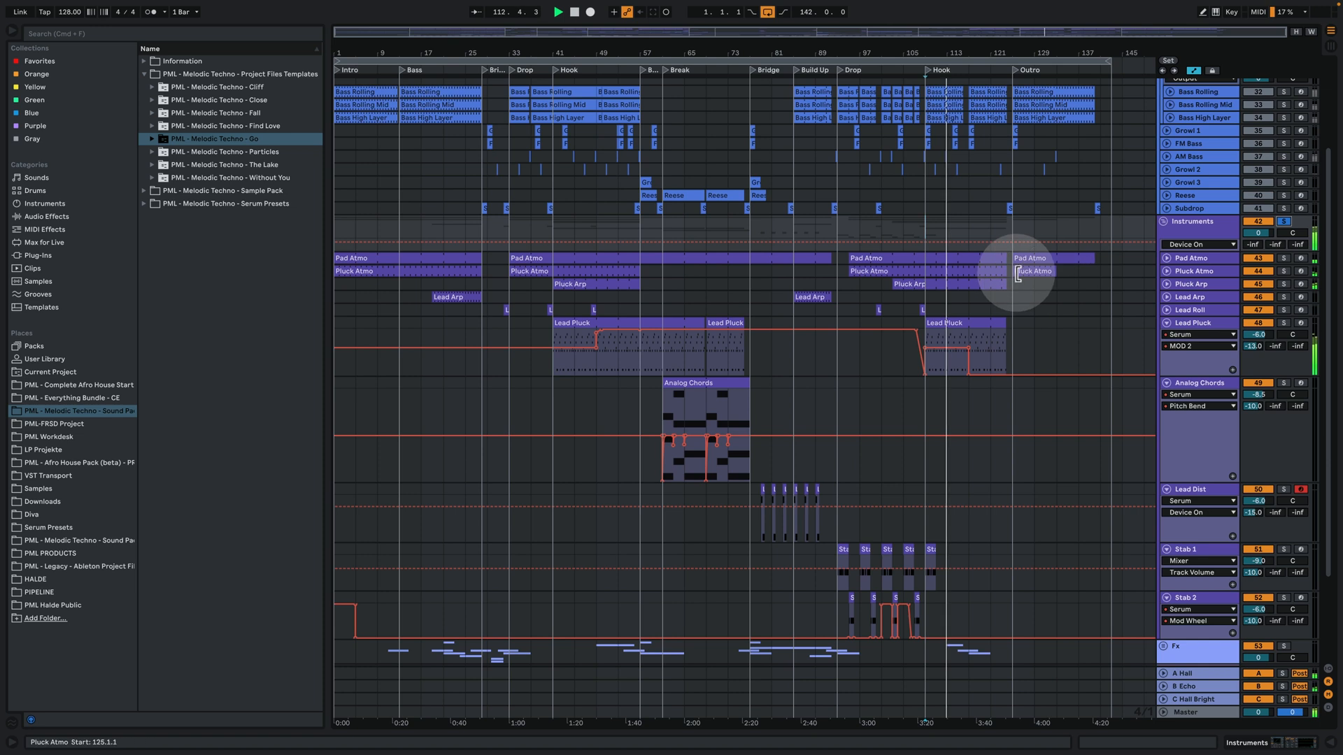
{"action": "key", "text": "space"}
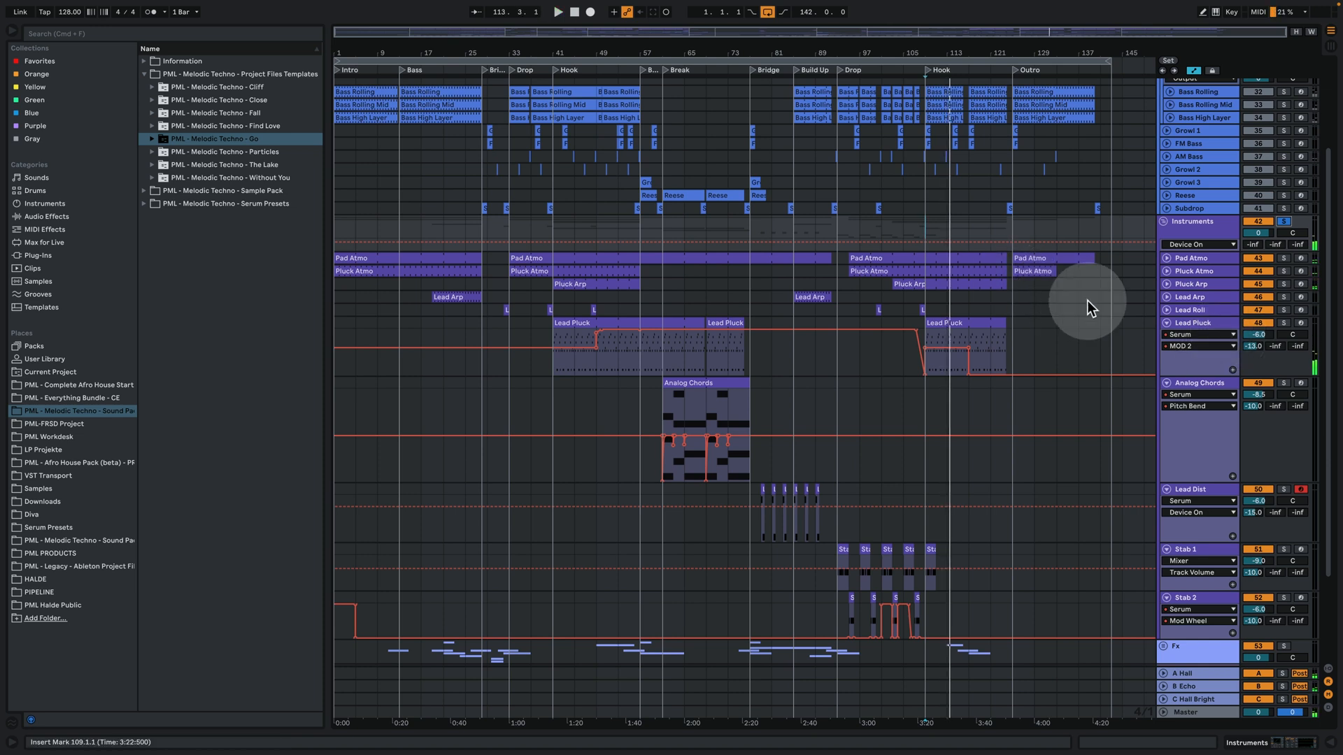
Unfold the Pluck Arp track, solo it and play it from bar 113
{"action": "left_click", "coordinate": [958, 281]}
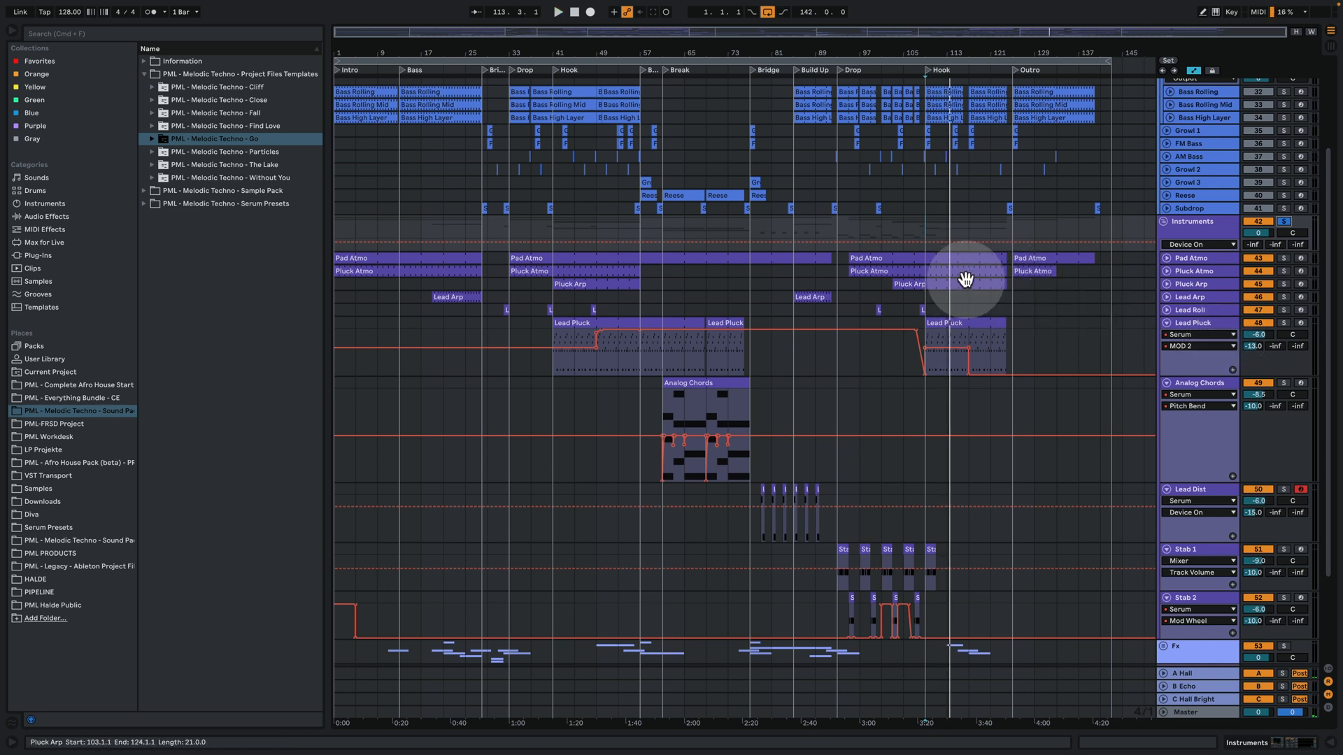
{"action": "left_click", "coordinate": [1166, 284]}
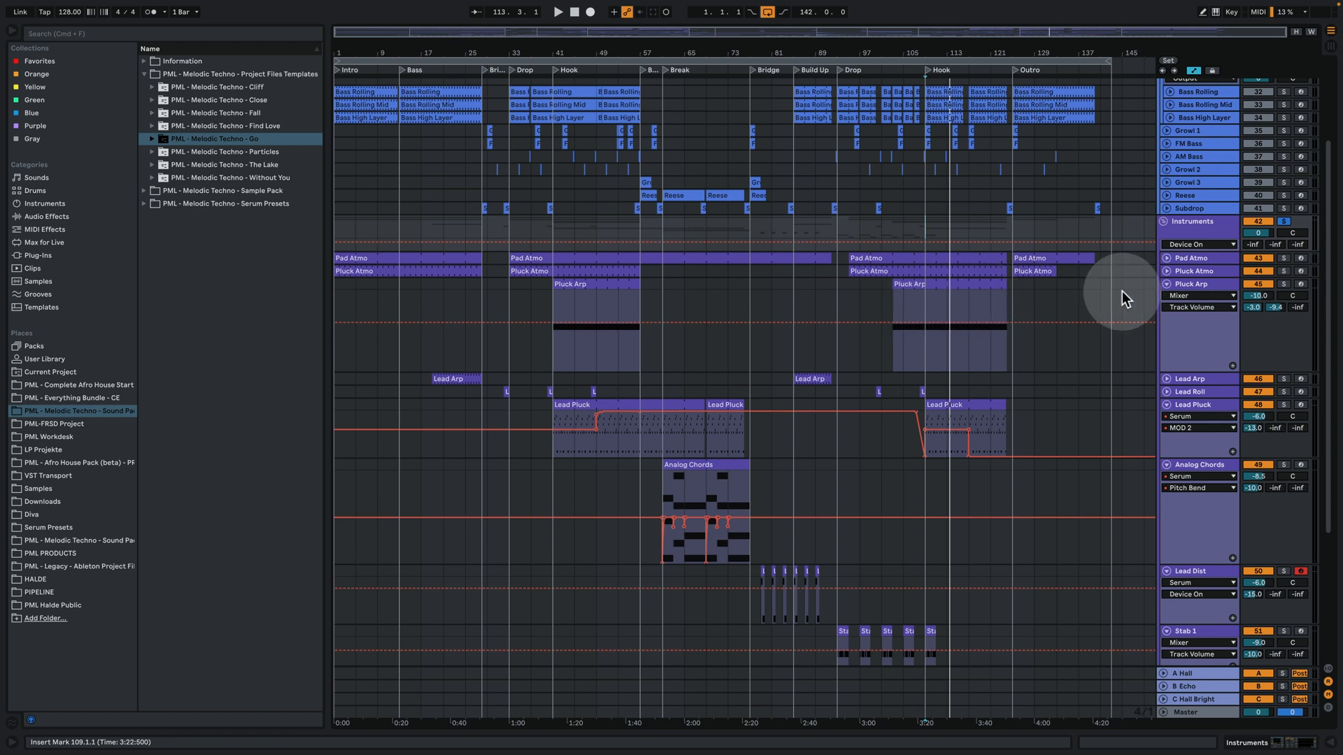
{"action": "left_click", "coordinate": [1284, 284]}
{"action": "key", "text": "space"}
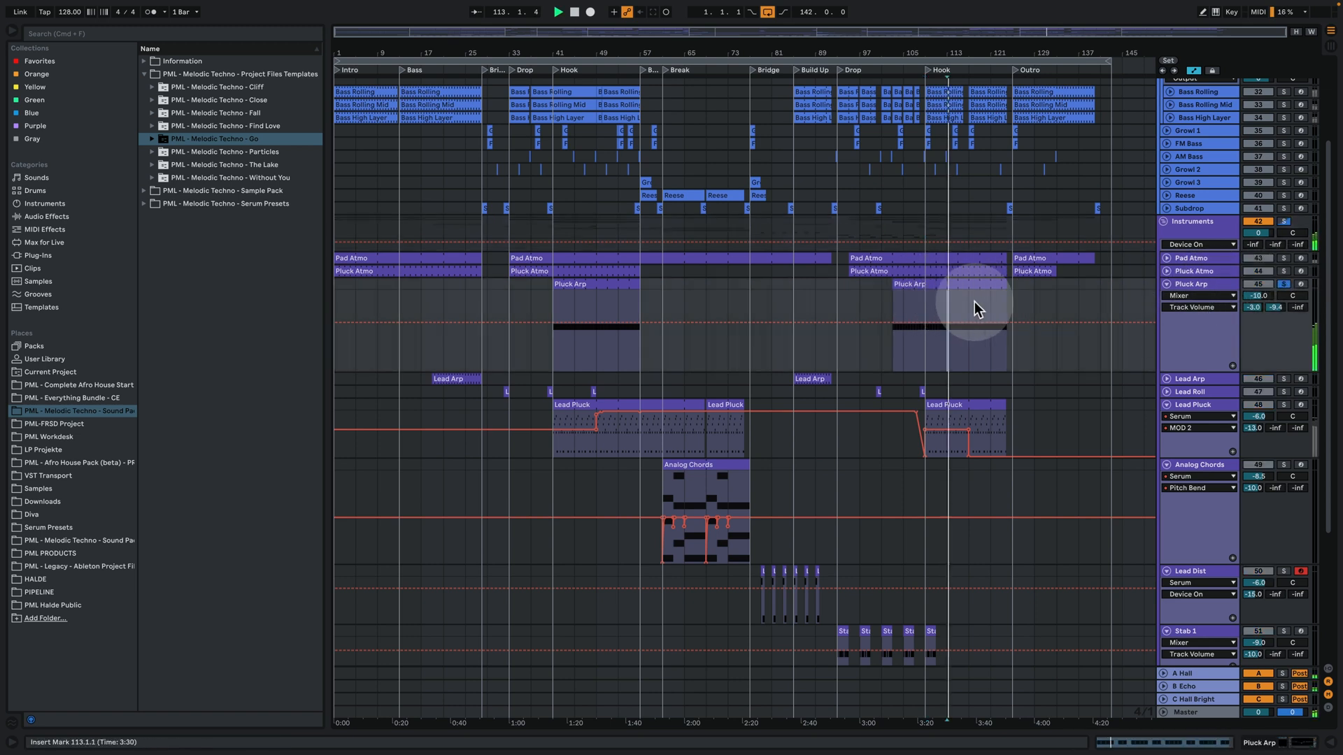
Solo the Lead Pluck track, play it from bar 109 and open its second Hook clip's MIDI notes
{"action": "left_click", "coordinate": [953, 405]}
{"action": "key", "text": "space"}
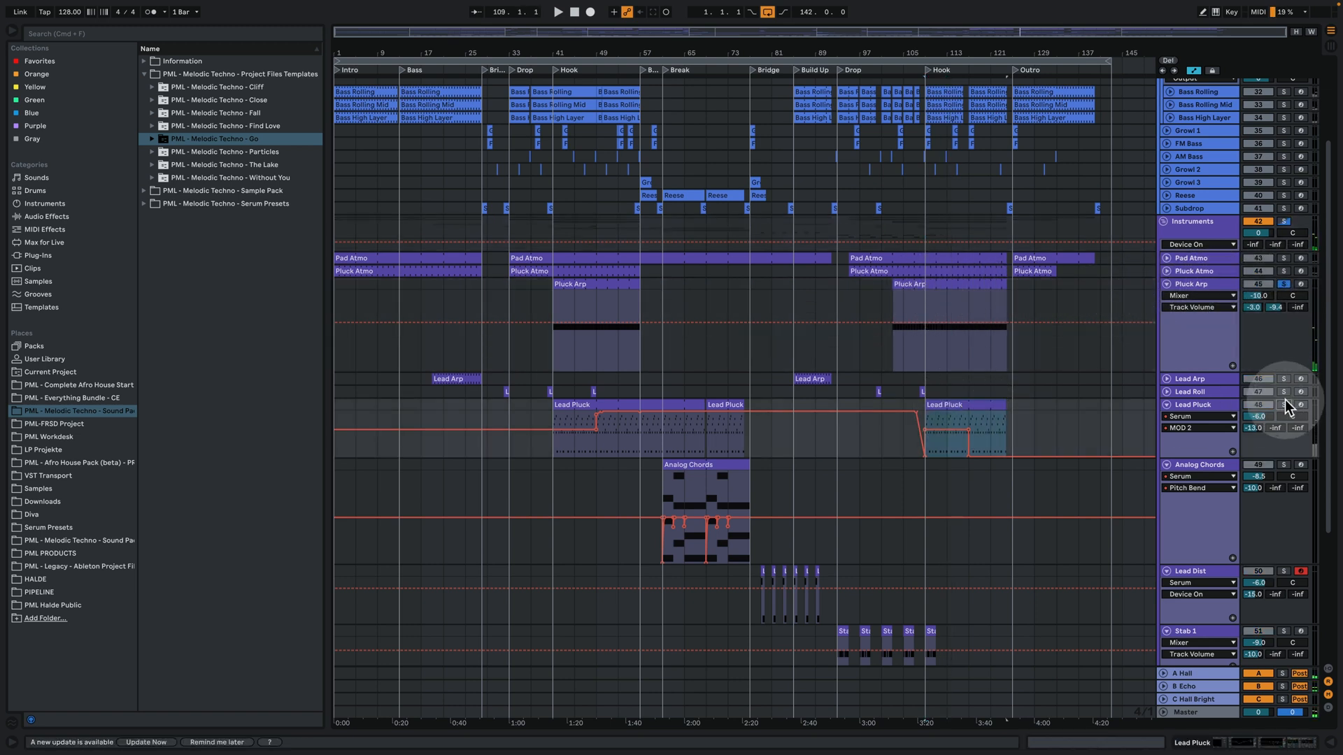
{"action": "left_click", "coordinate": [1285, 404]}
{"action": "key", "text": "space"}
{"action": "double_click", "coordinate": [960, 406]}
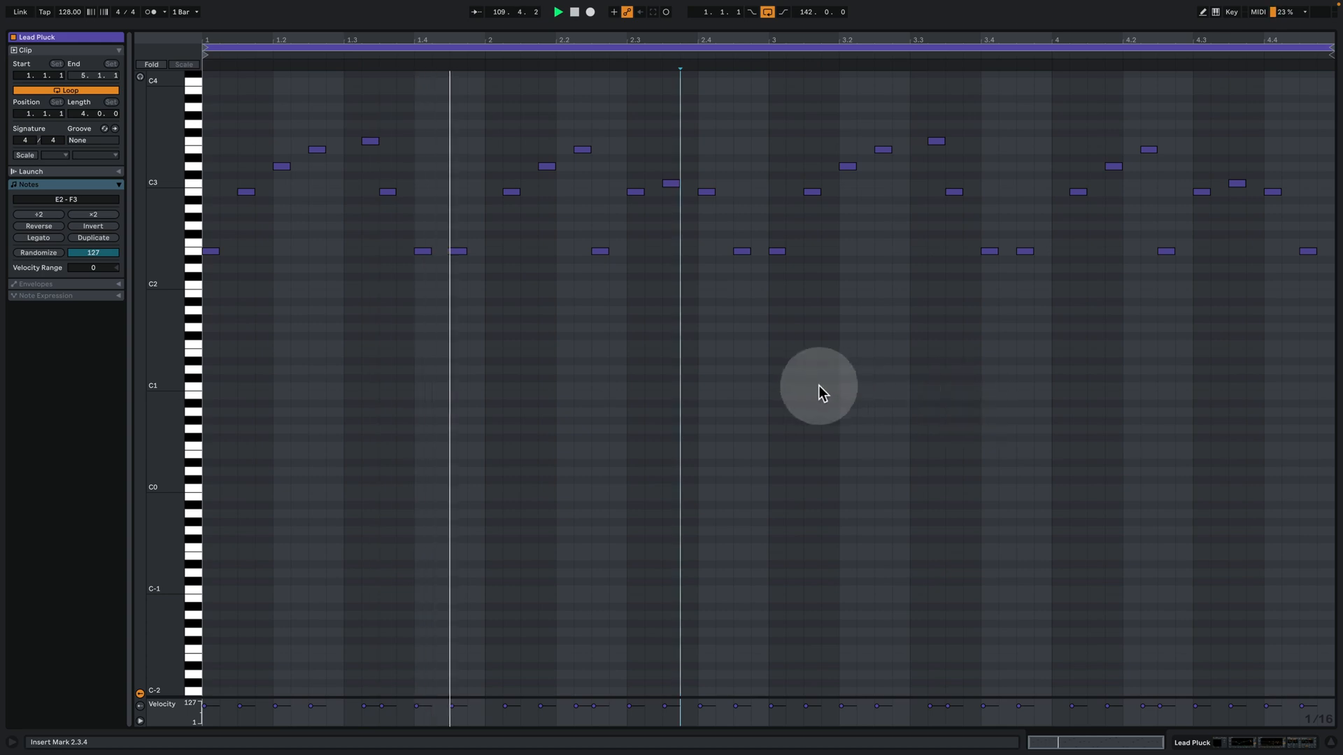
Show the Lead Pluck device chain, stop playback and look over the remaining instrument and vocal tracks
{"action": "left_click", "coordinate": [1272, 741]}
{"action": "scroll", "coordinate": [1036, 346], "scroll_direction": "up", "scroll_amount": 4}
{"action": "key", "text": "space"}
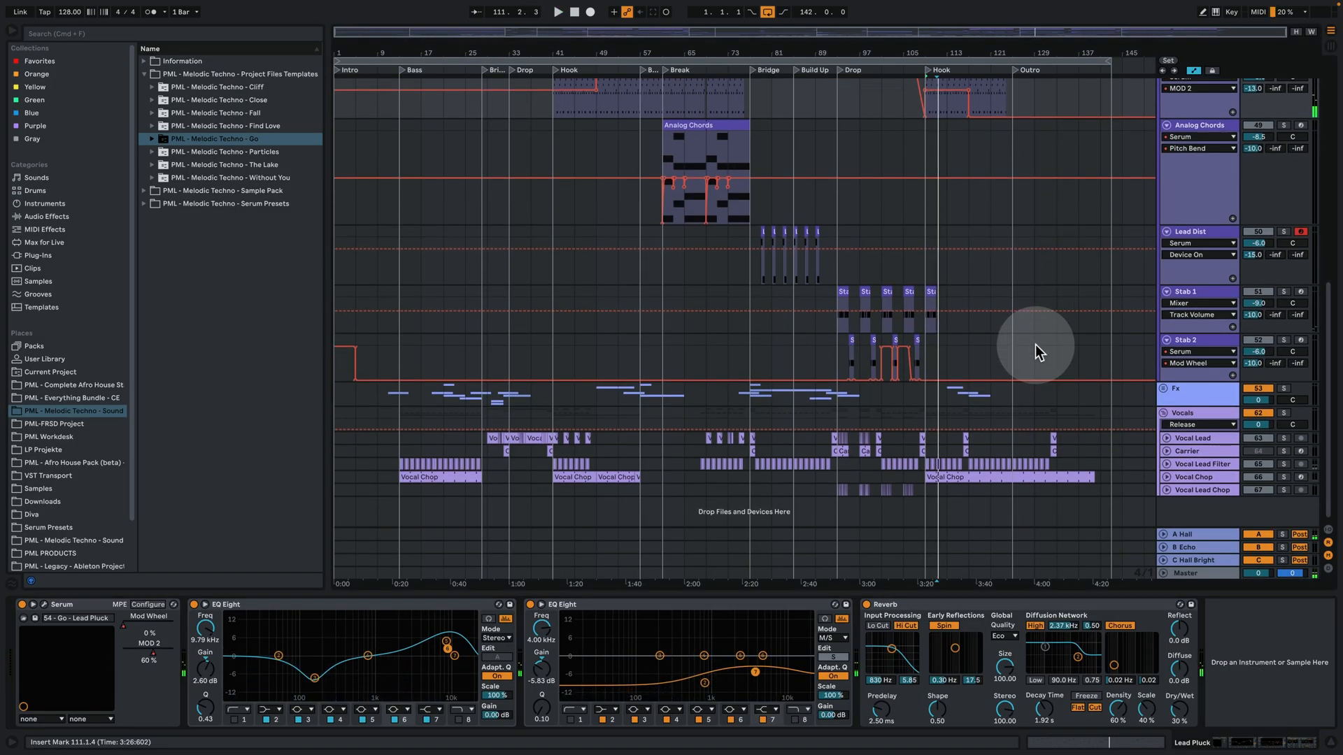
{"action": "scroll", "coordinate": [1028, 266], "scroll_direction": "up", "scroll_amount": 3}
{"action": "scroll", "coordinate": [931, 413], "scroll_direction": "down", "scroll_amount": 3}
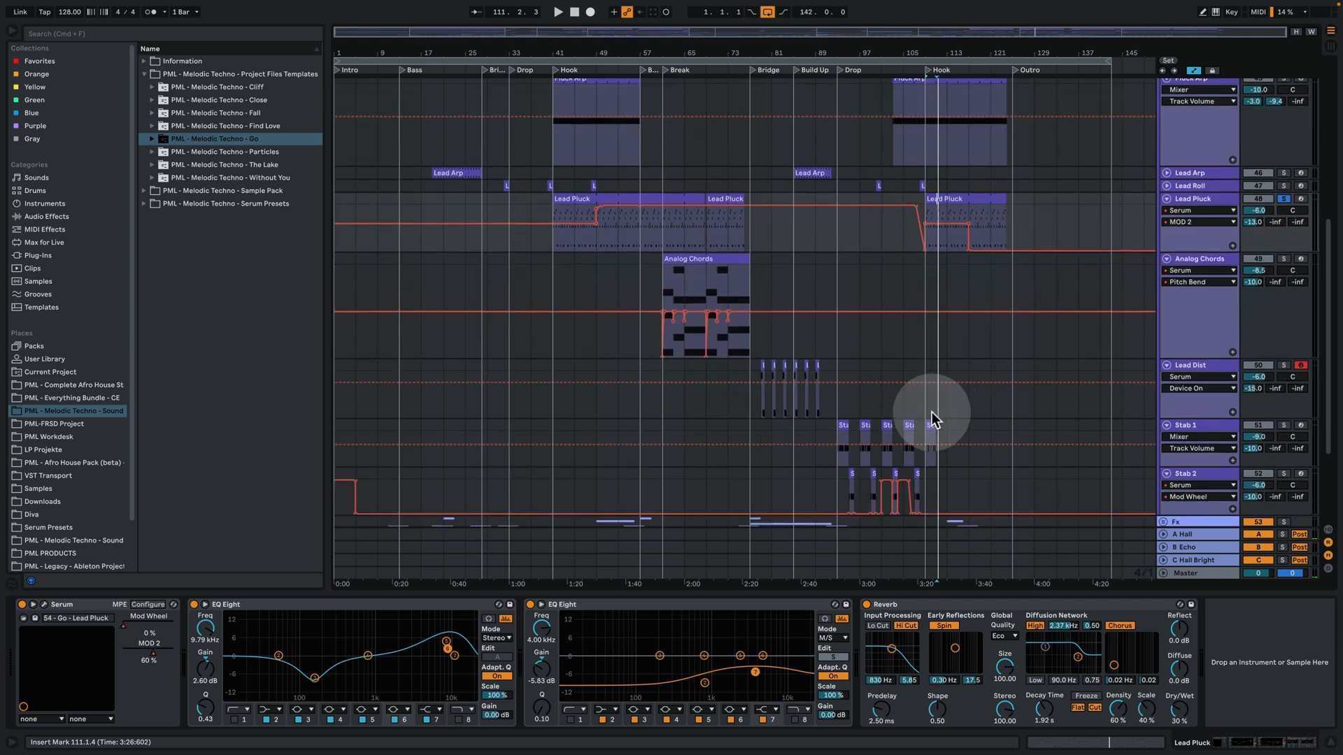
{"action": "scroll", "coordinate": [1177, 380], "scroll_direction": "down", "scroll_amount": 3}
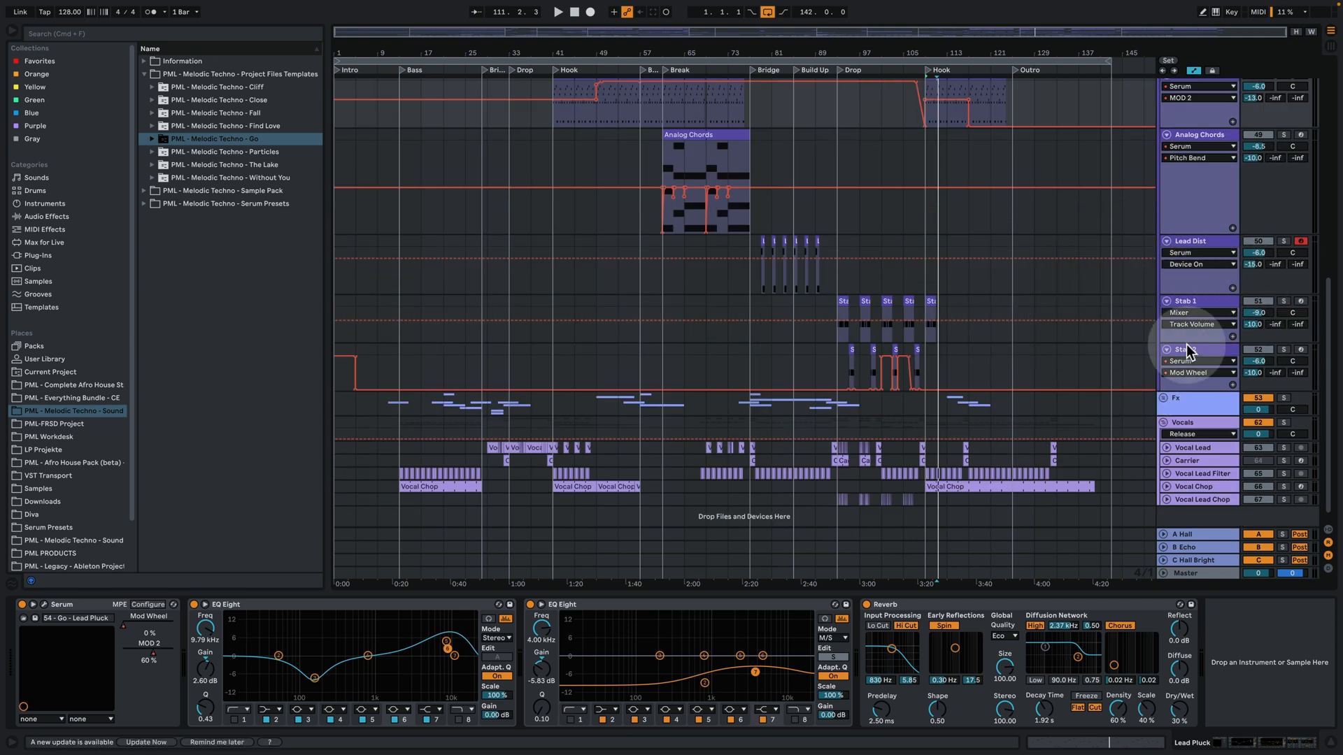
Unfold the Fx group, solo it and play it from bar 93 and from the second Bridge around bar 77
{"action": "left_click", "coordinate": [1167, 410]}
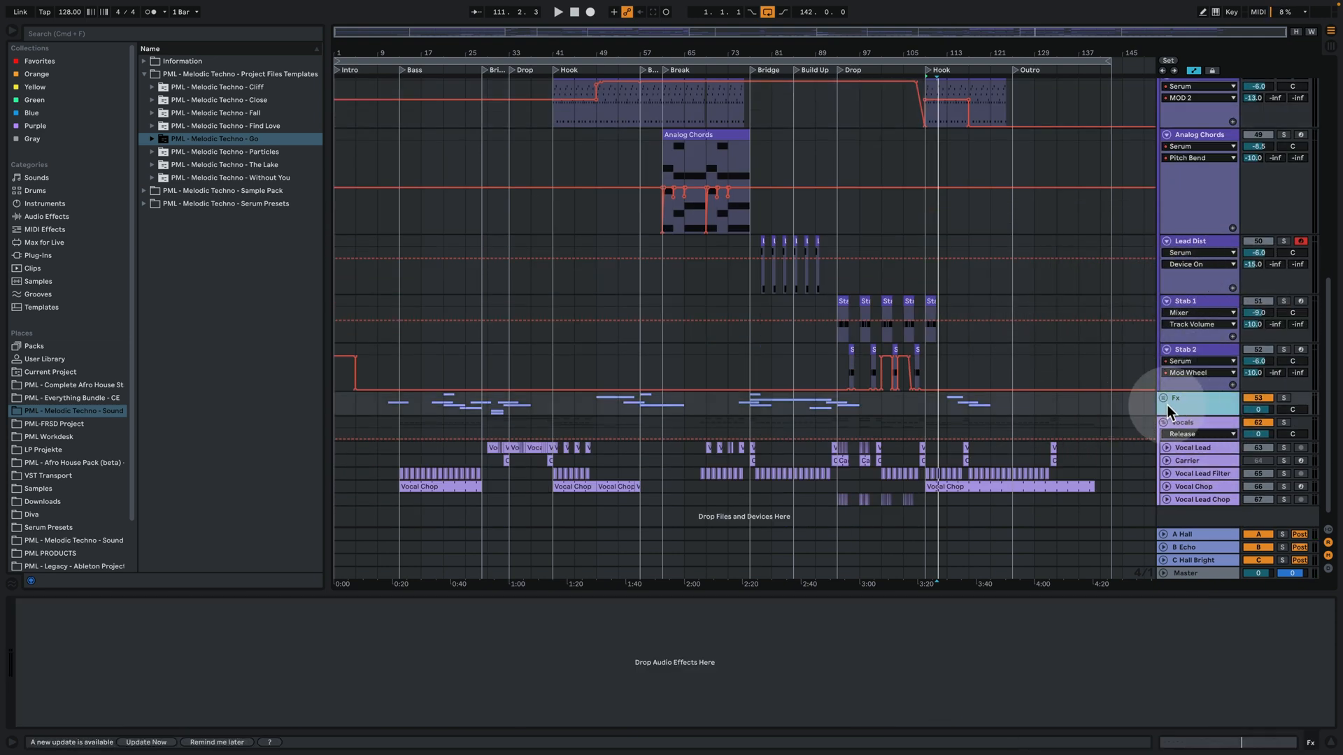
{"action": "left_click", "coordinate": [1163, 399]}
{"action": "scroll", "coordinate": [1097, 365], "scroll_direction": "down", "scroll_amount": 3}
{"action": "left_click", "coordinate": [836, 318]}
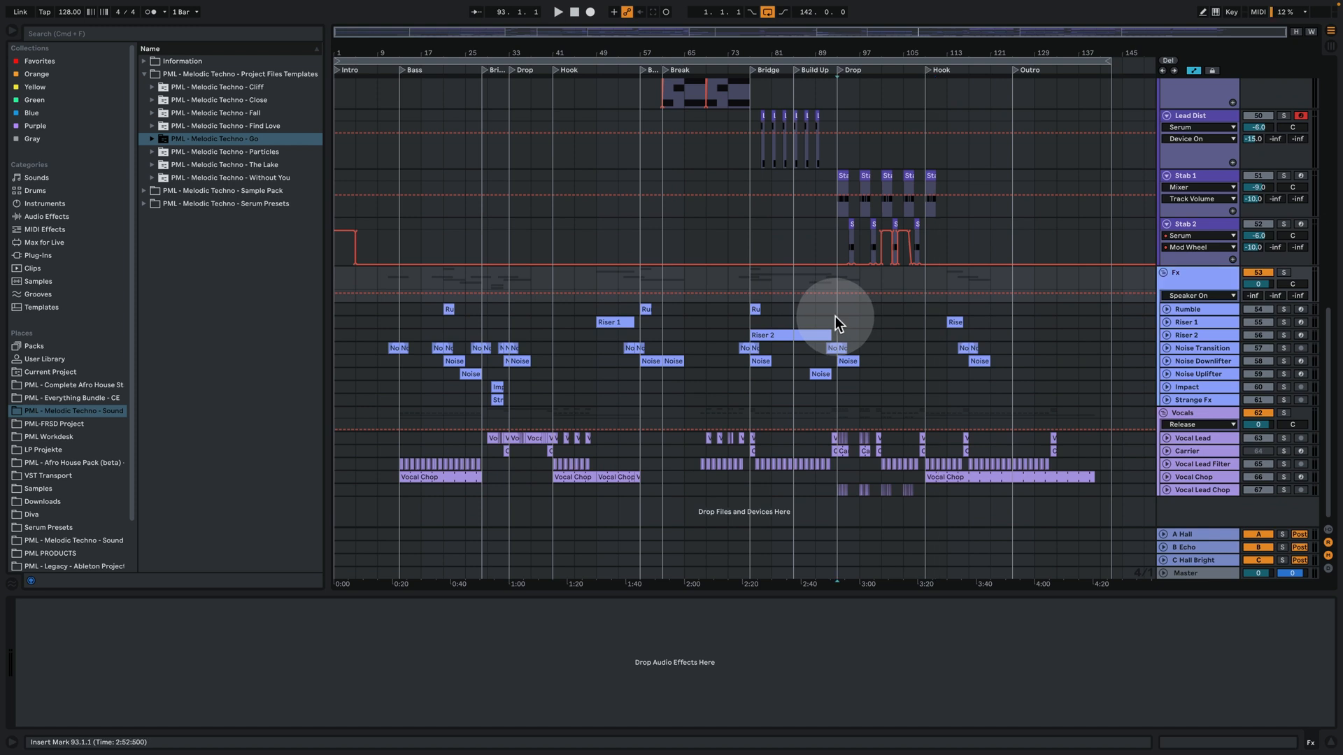
{"action": "left_click", "coordinate": [1283, 272]}
{"action": "key", "text": "space"}
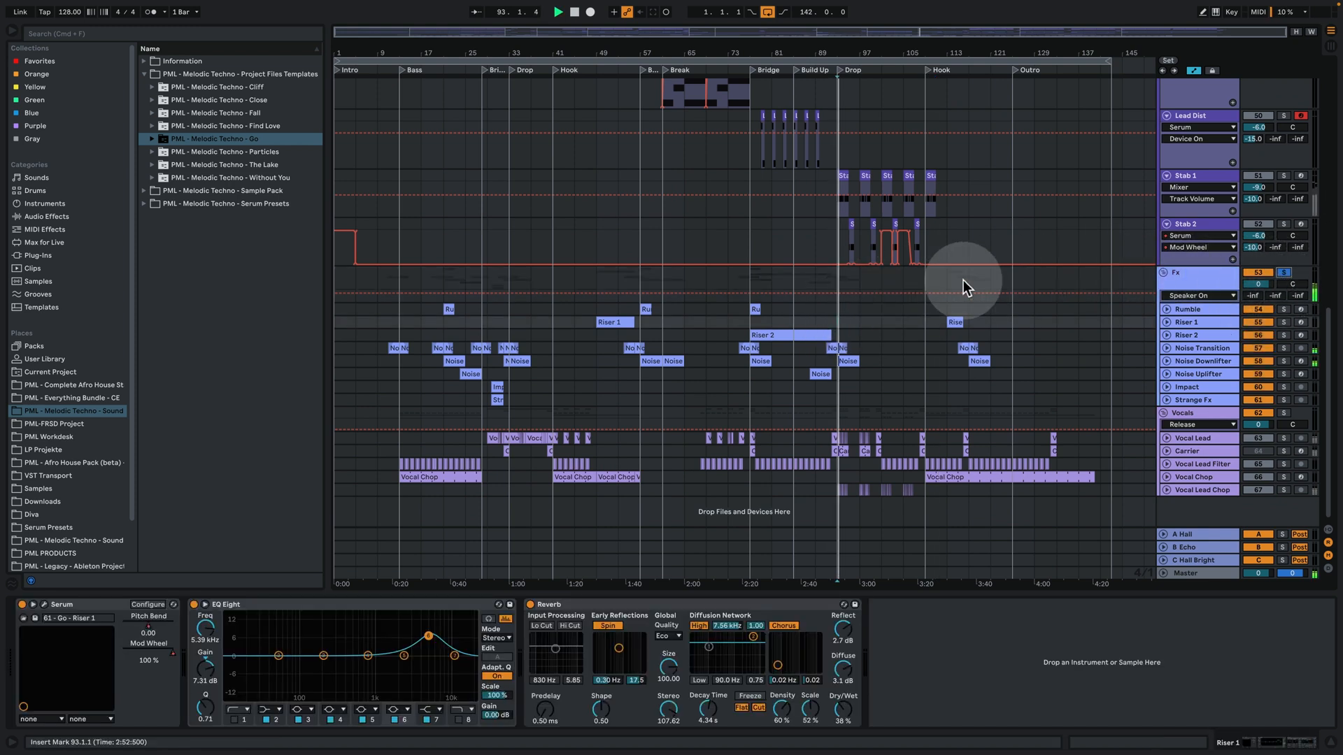
{"action": "left_click", "coordinate": [752, 318]}
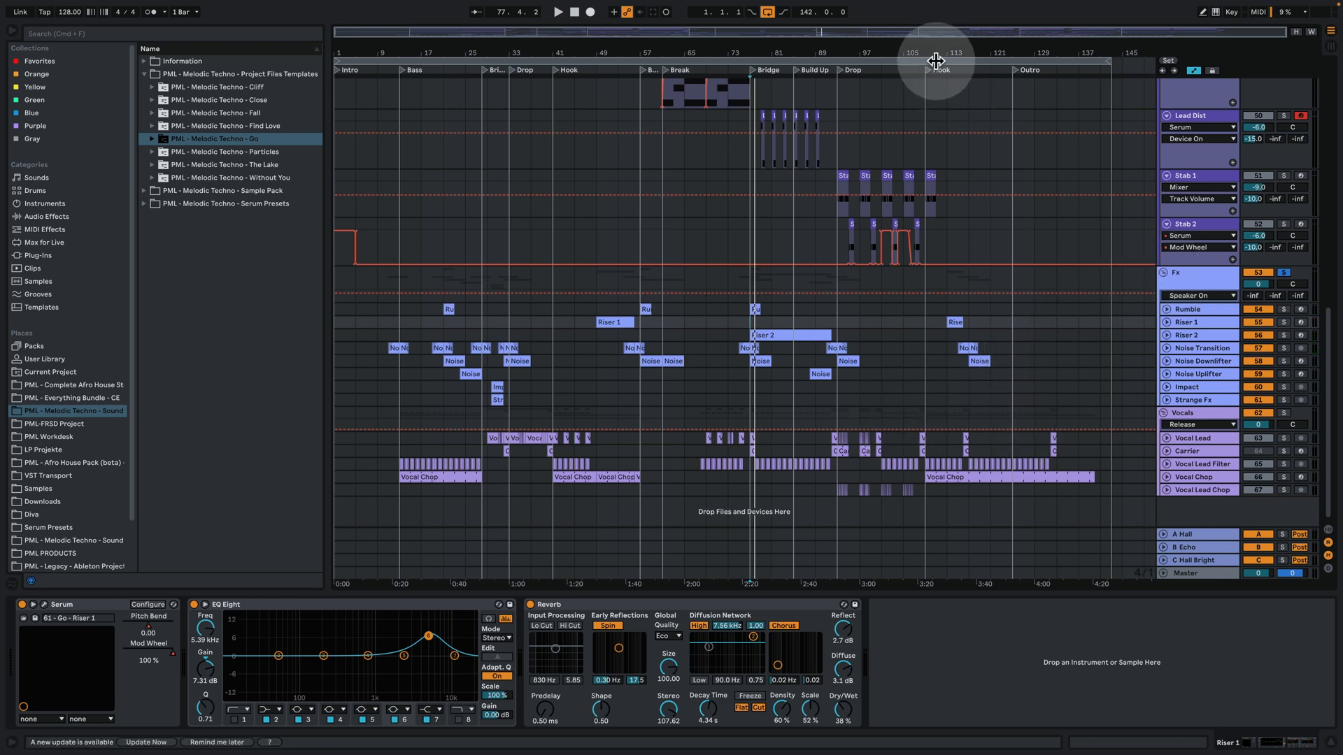
Solo the Vocals group, play it from bar 107 into the second Hook and turn its solo off
{"action": "left_click_drag", "start_coordinate": [922, 56], "coordinate": [919, 66]}
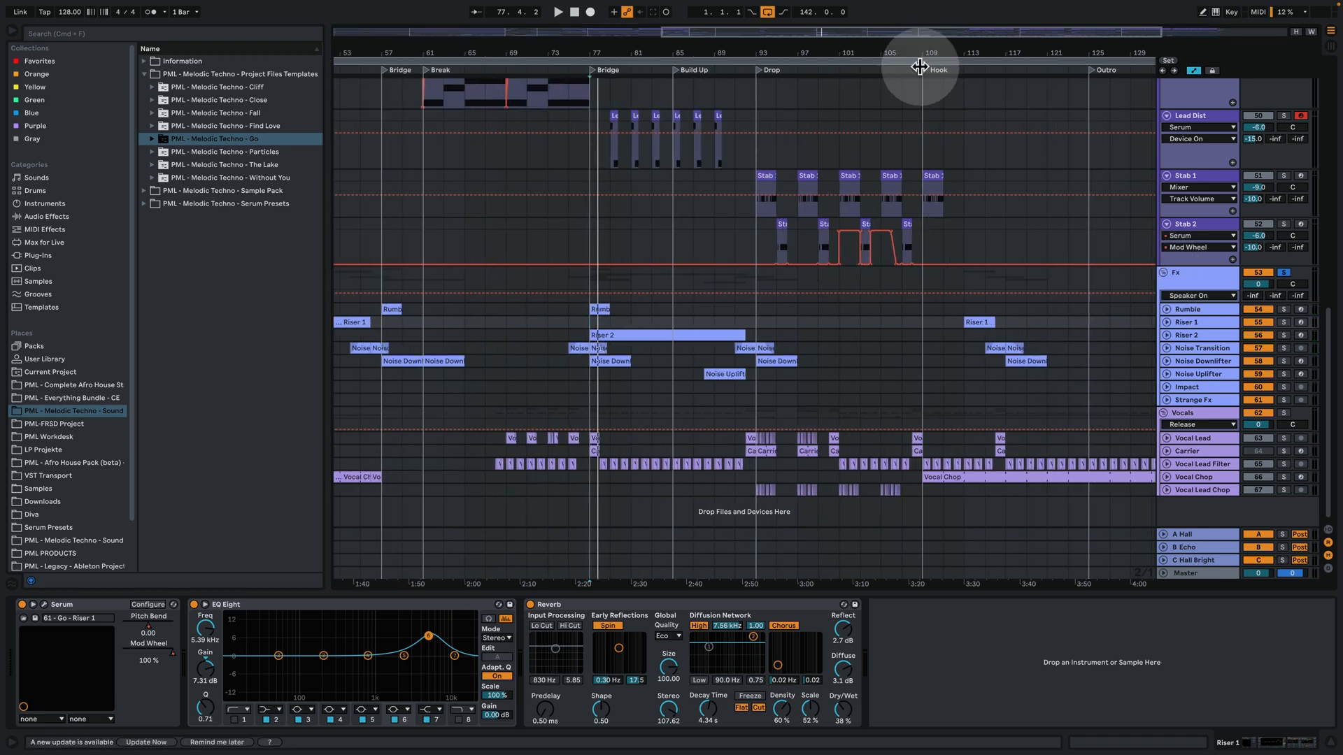
{"action": "left_click", "coordinate": [901, 418]}
{"action": "left_click", "coordinate": [1285, 414]}
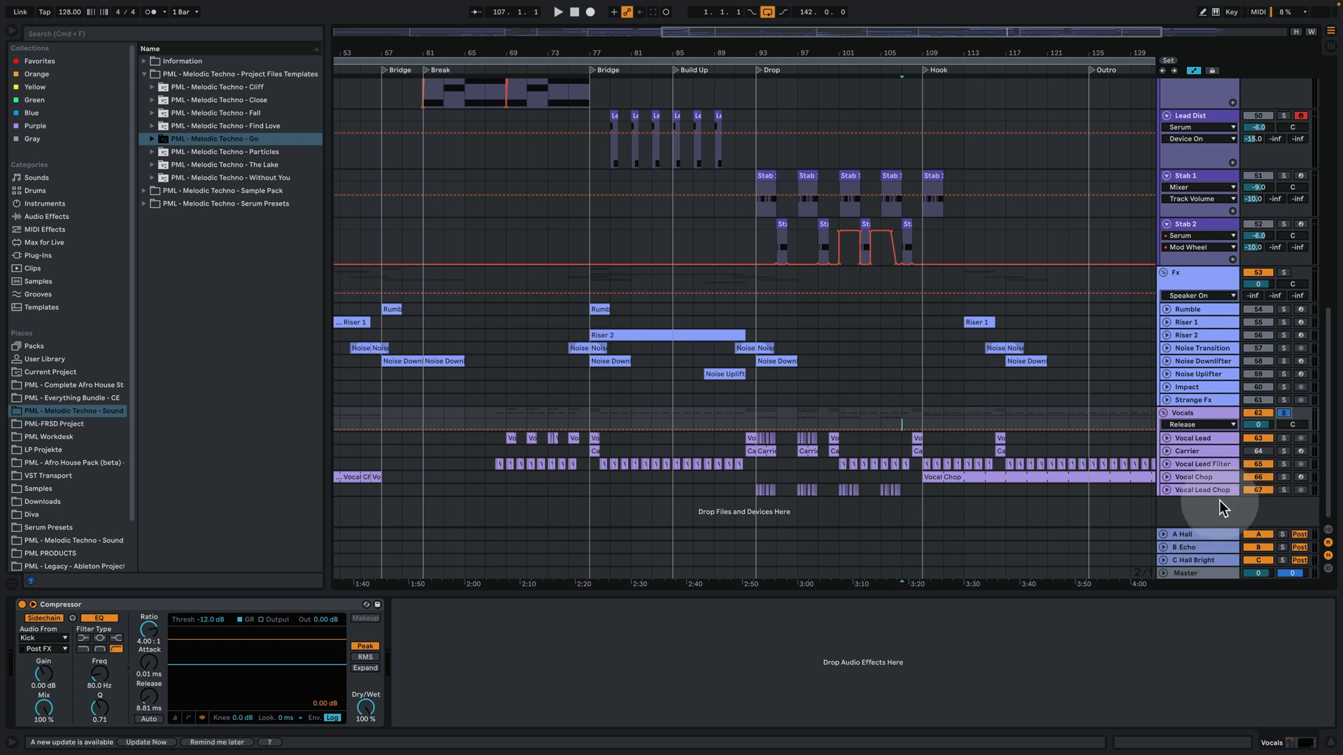
{"action": "key", "text": "space"}
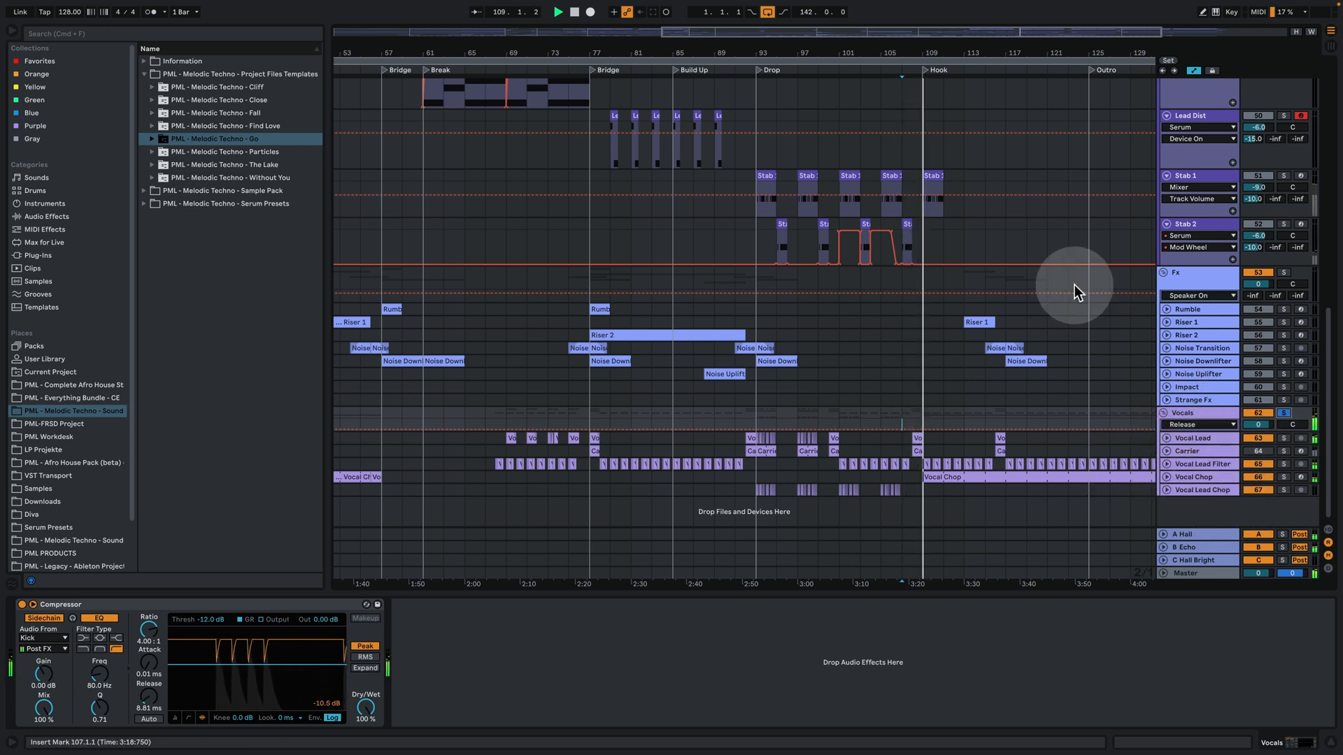
{"action": "left_click", "coordinate": [1285, 413]}
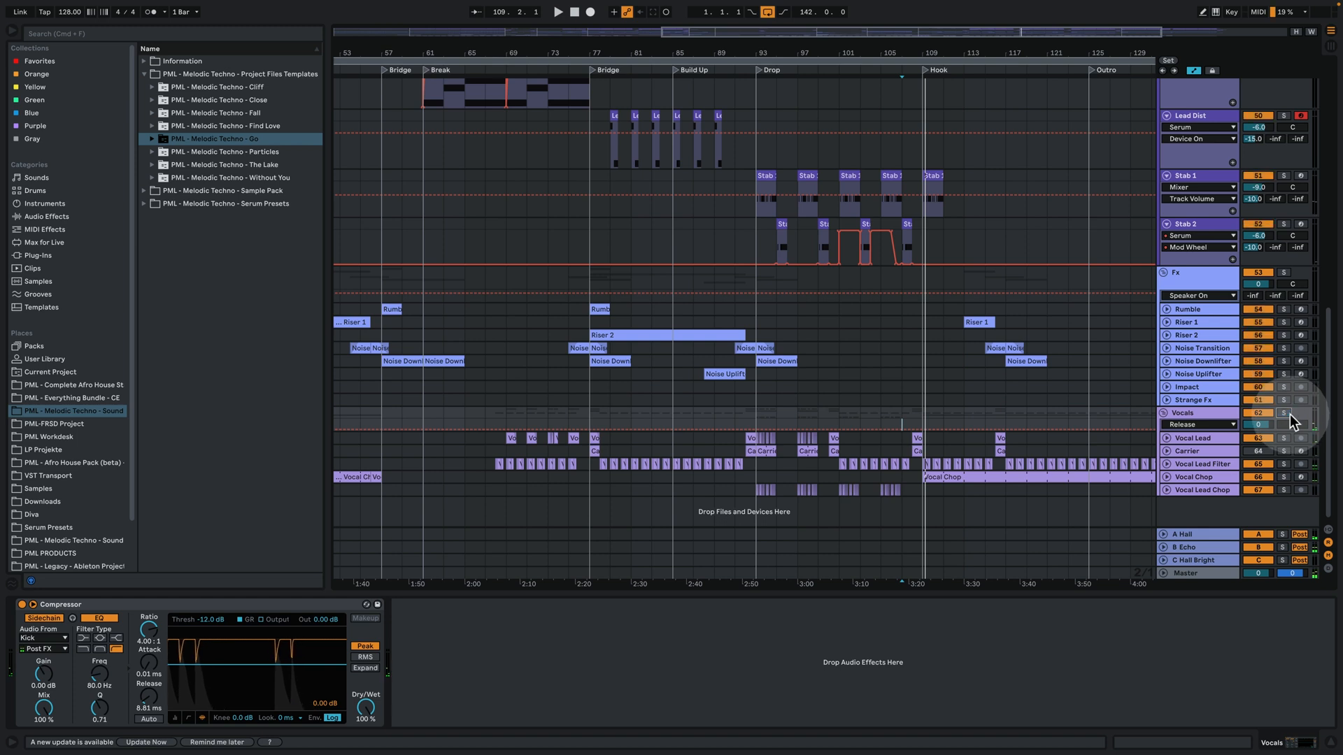
Show the device chains of the A Hall, B Echo and C Hall Bright returns, the Sends track and the Master
{"action": "left_click", "coordinate": [1203, 533]}
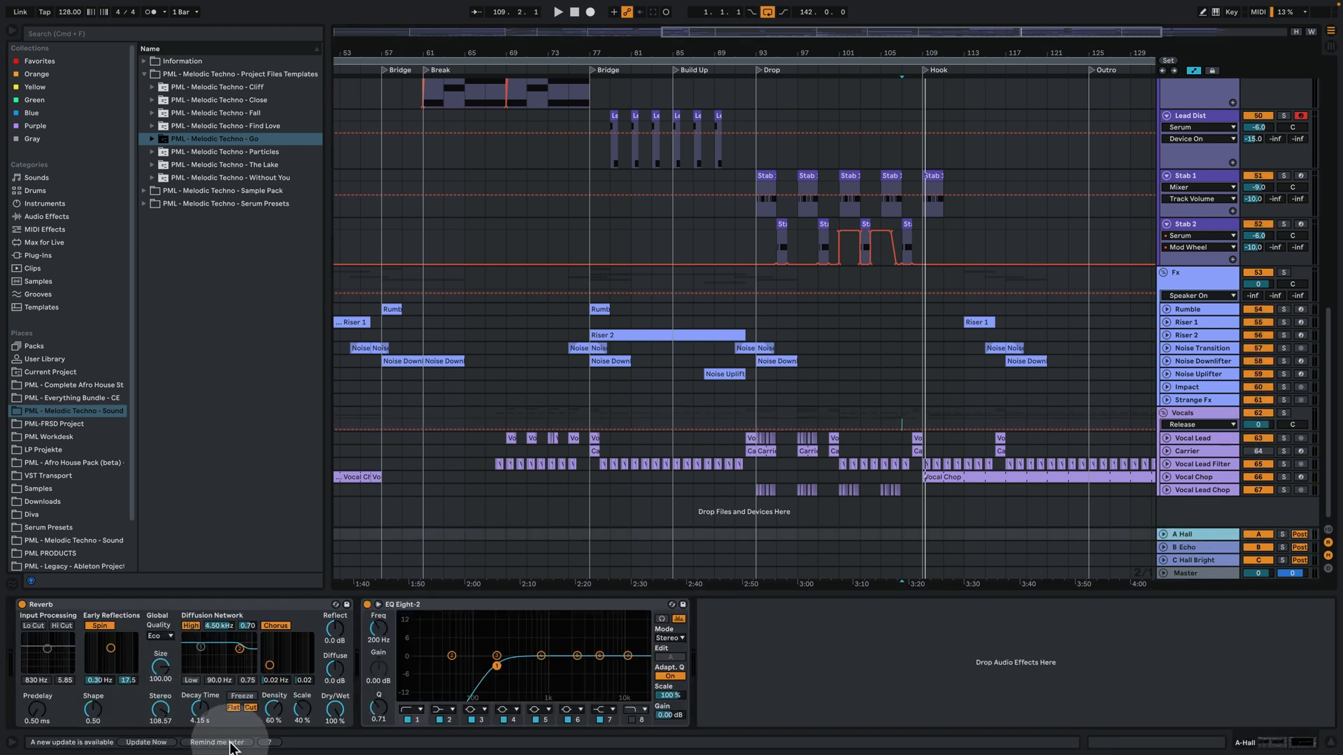
{"action": "left_click", "coordinate": [1198, 548]}
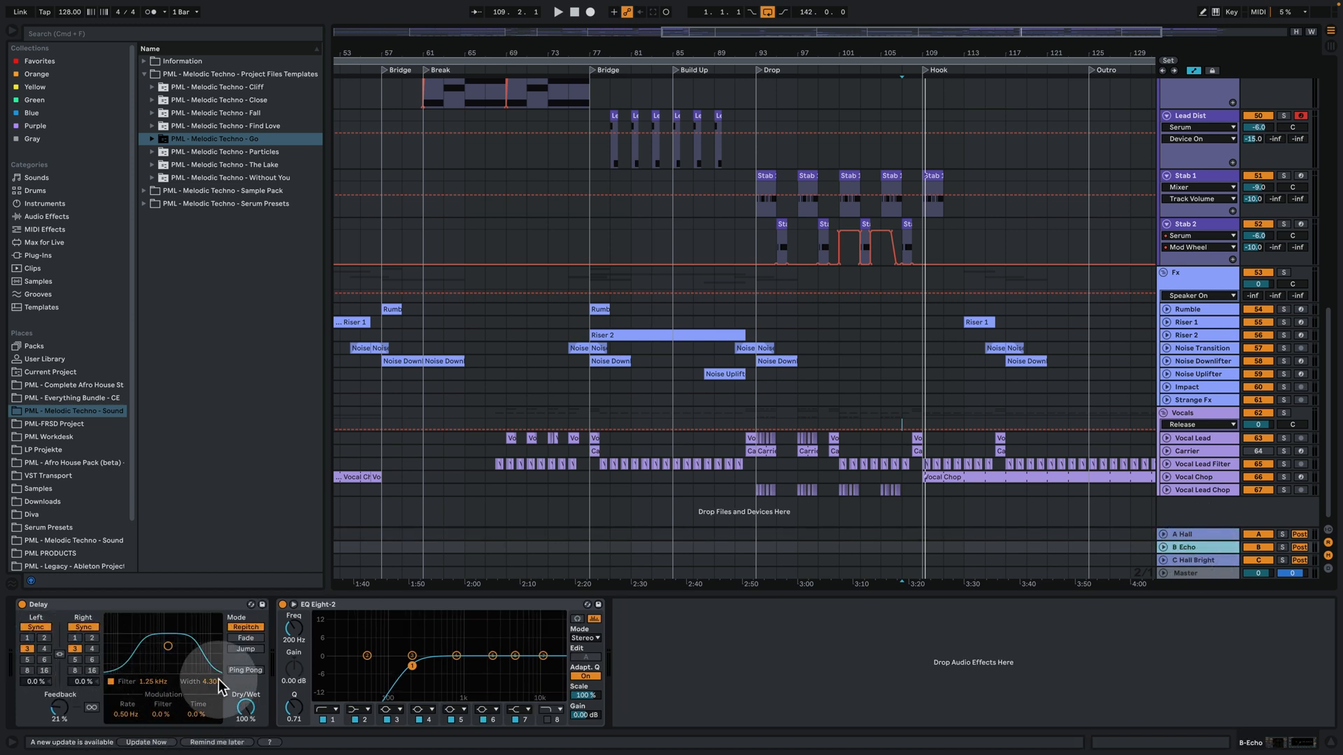
{"action": "left_click", "coordinate": [1190, 560]}
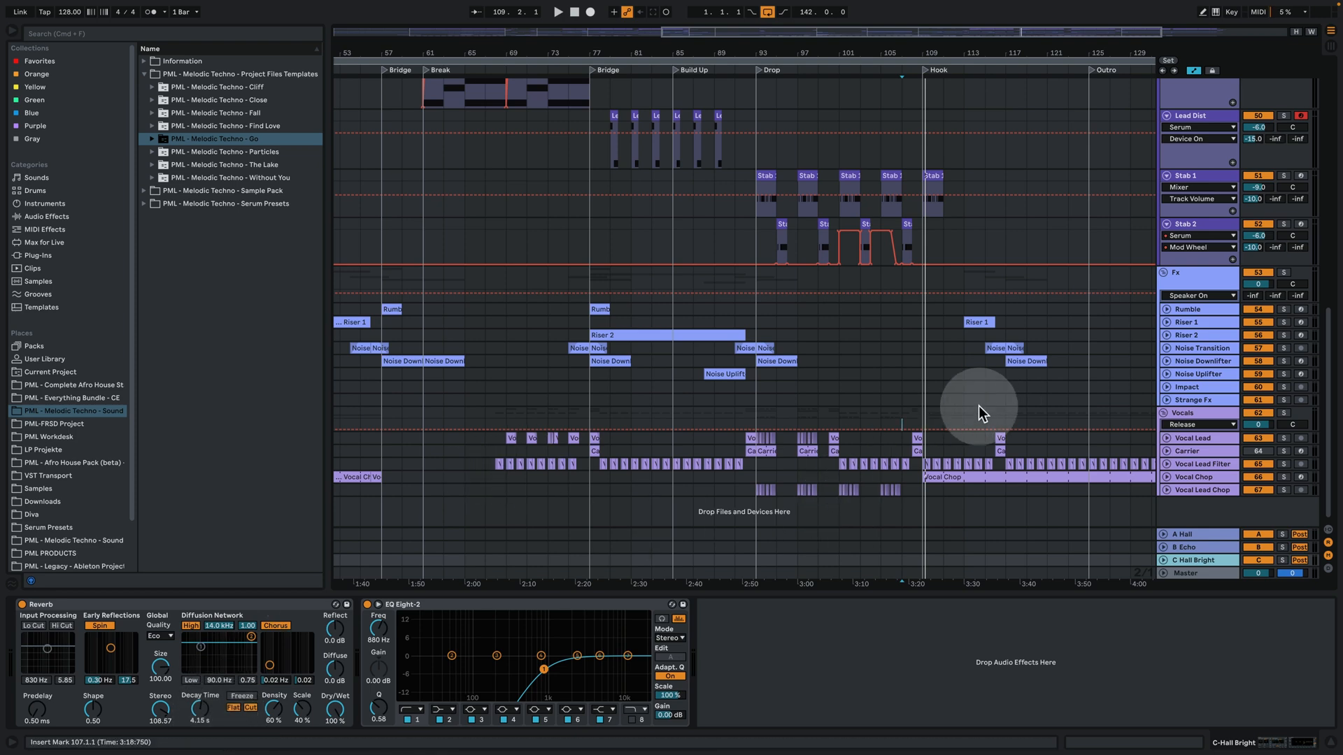
{"action": "scroll", "coordinate": [977, 398], "scroll_direction": "up", "scroll_amount": 12}
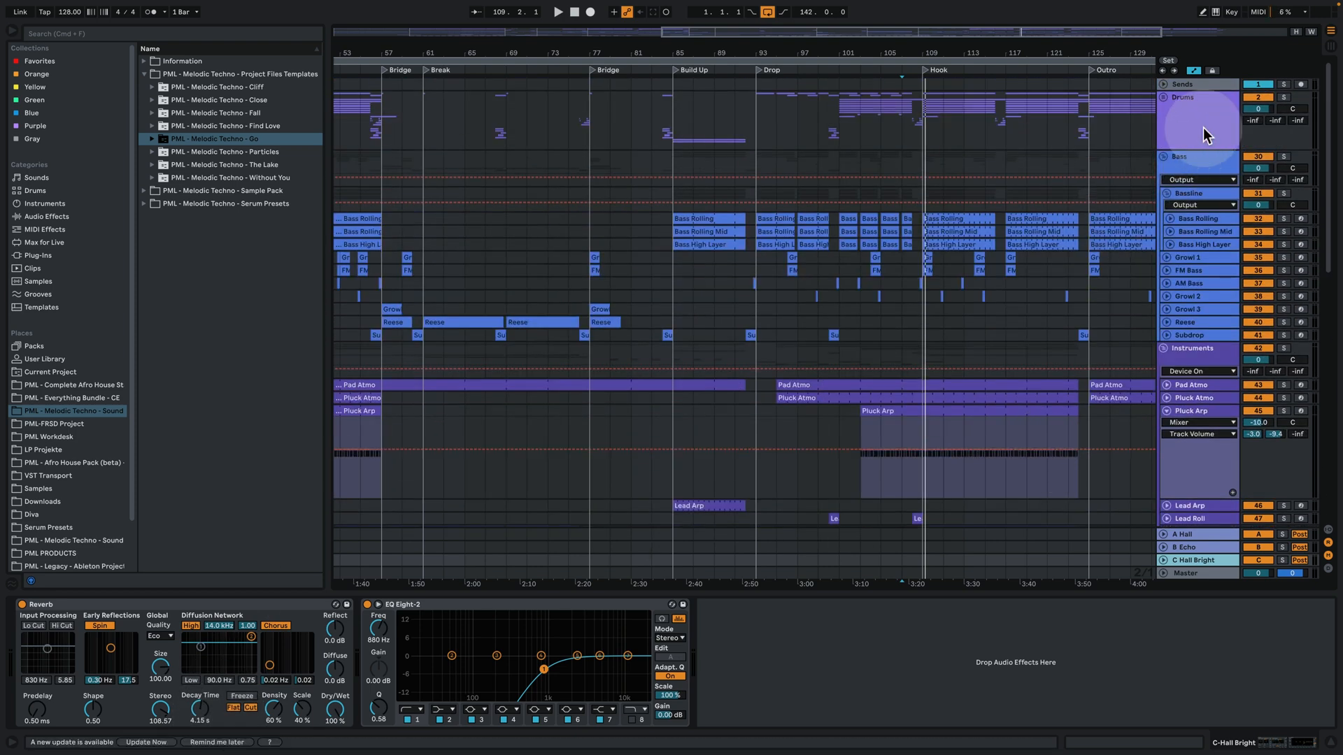
{"action": "left_click", "coordinate": [1191, 83]}
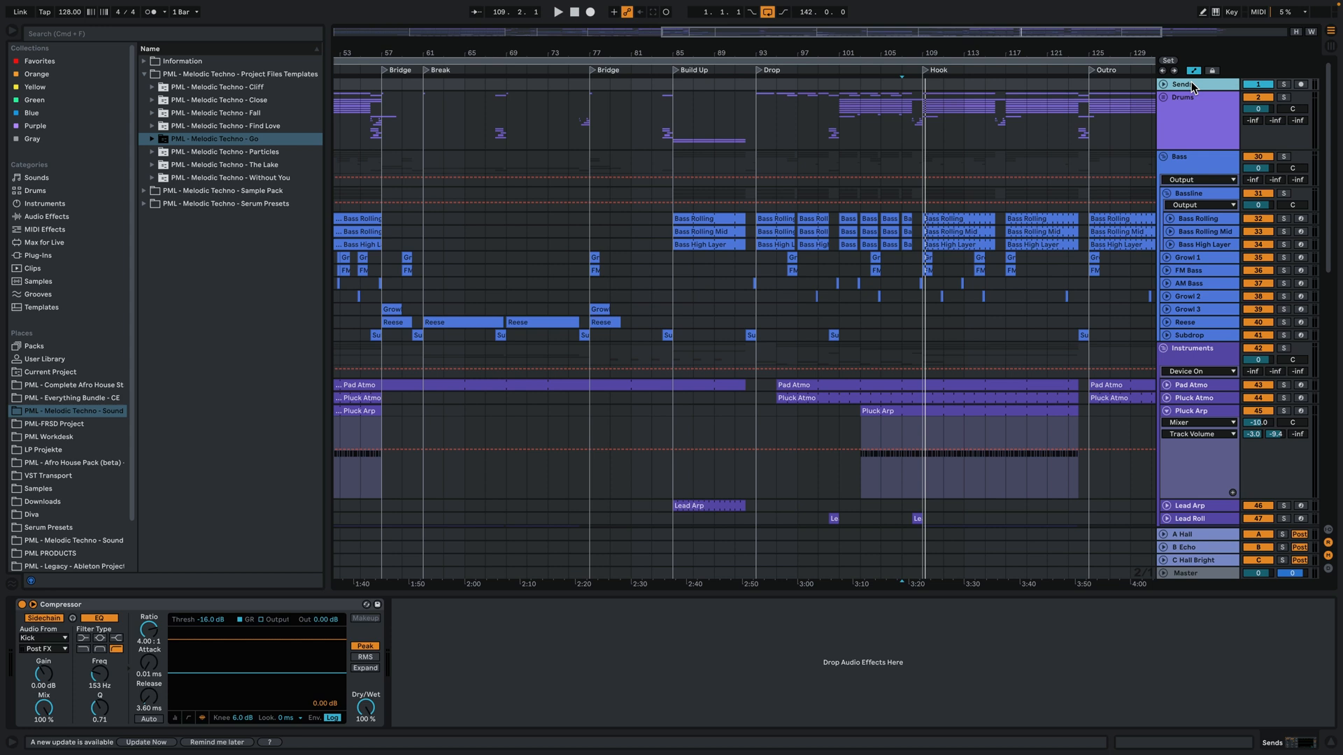
{"action": "left_click", "coordinate": [1196, 573]}
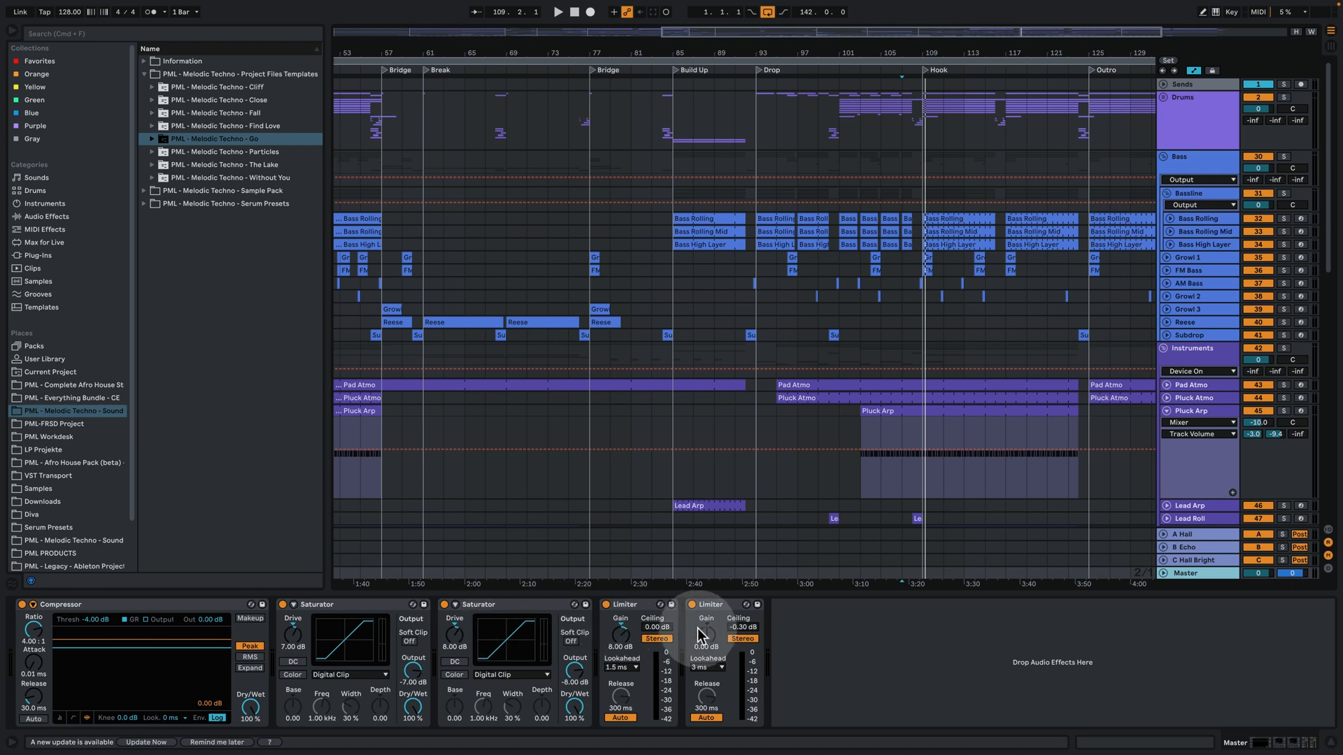
Hide the device view and place the insert marker at the second Hook, bar 109, with the whole arrangement in view
{"action": "left_click", "coordinate": [1329, 745]}
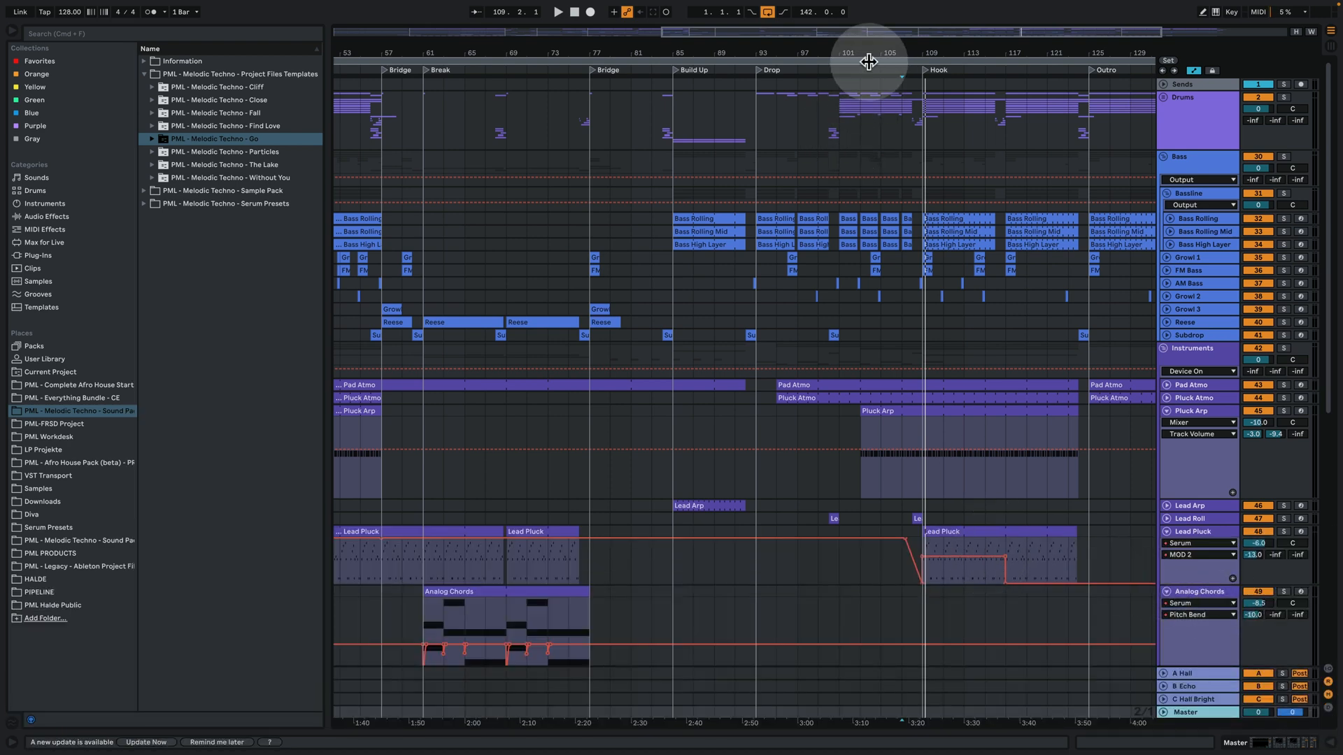
{"action": "left_click_drag", "start_coordinate": [870, 51], "coordinate": [869, 21]}
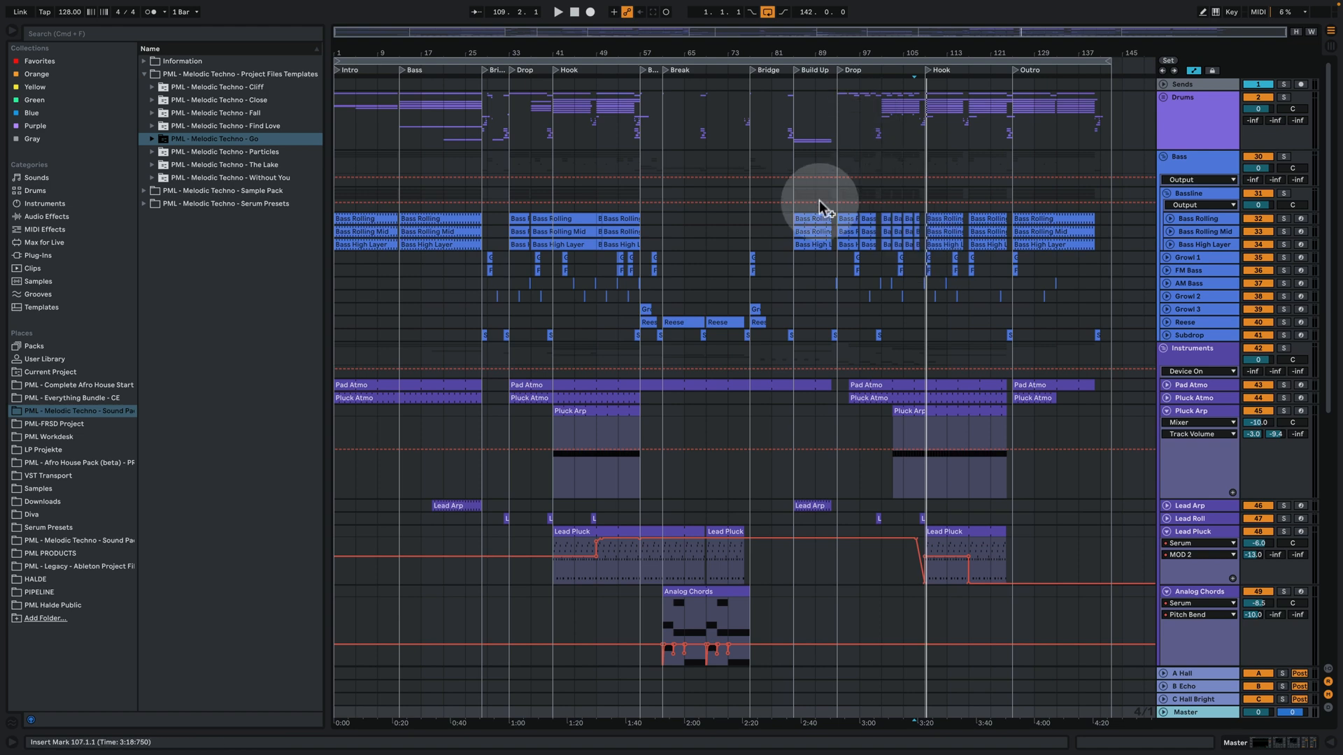
{"action": "left_click", "coordinate": [925, 113]}
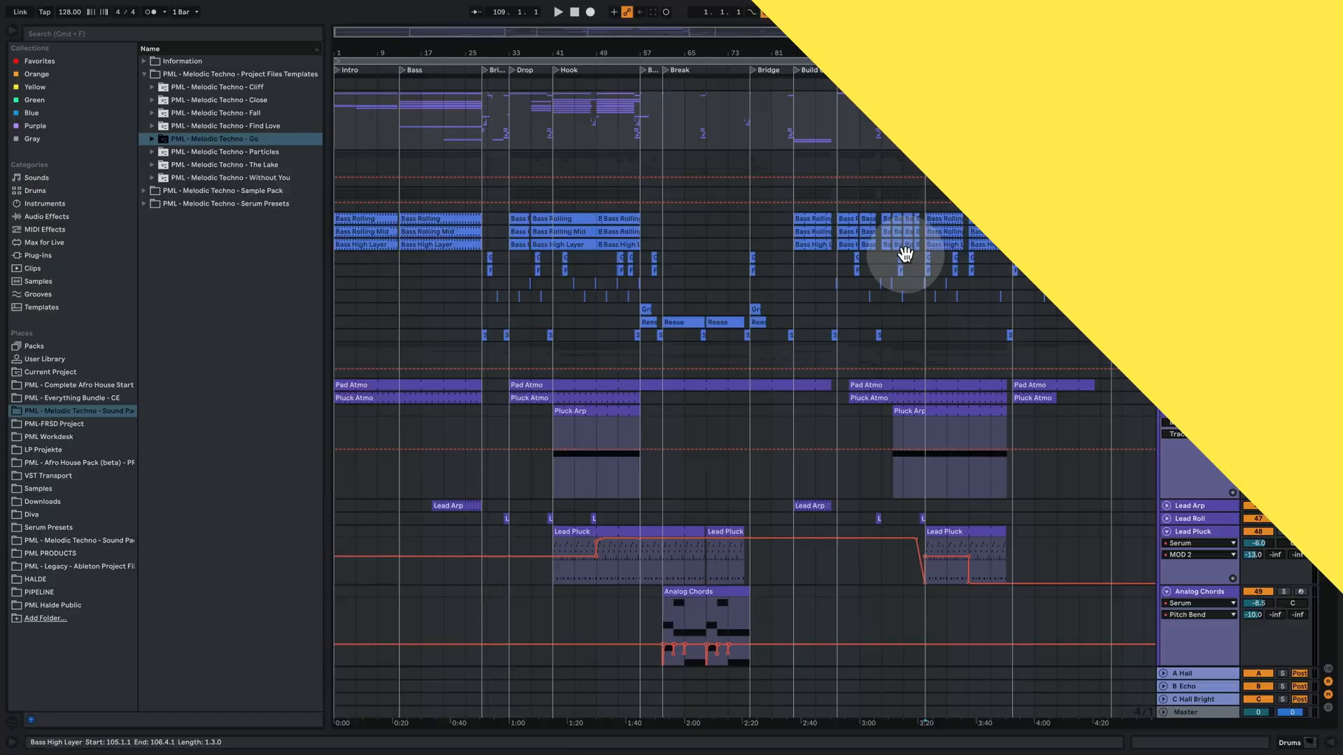
Unfold the Drums group, solo the Kick track and play its Kick Top clip from bar 109
{"action": "left_click", "coordinate": [1164, 97]}
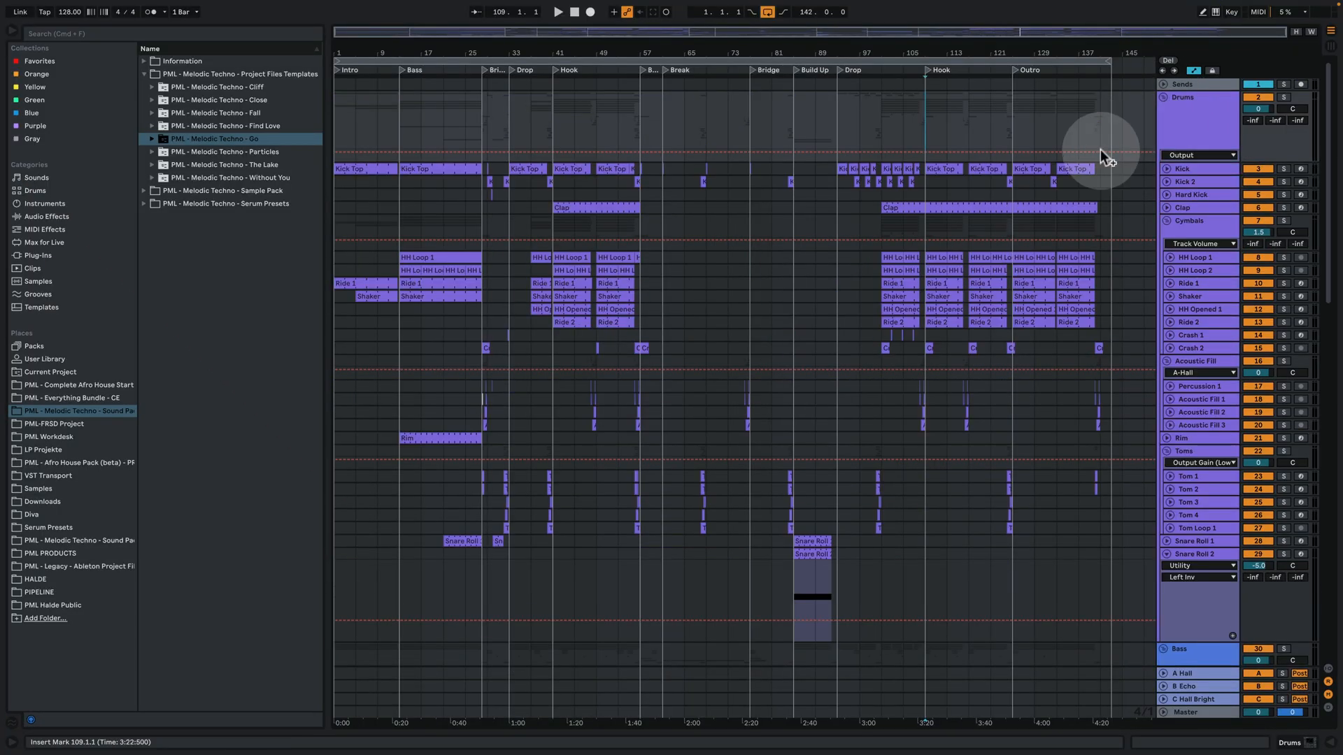
{"action": "left_click", "coordinate": [934, 168]}
{"action": "key", "text": "z"}
{"action": "double_click", "coordinate": [1189, 168]}
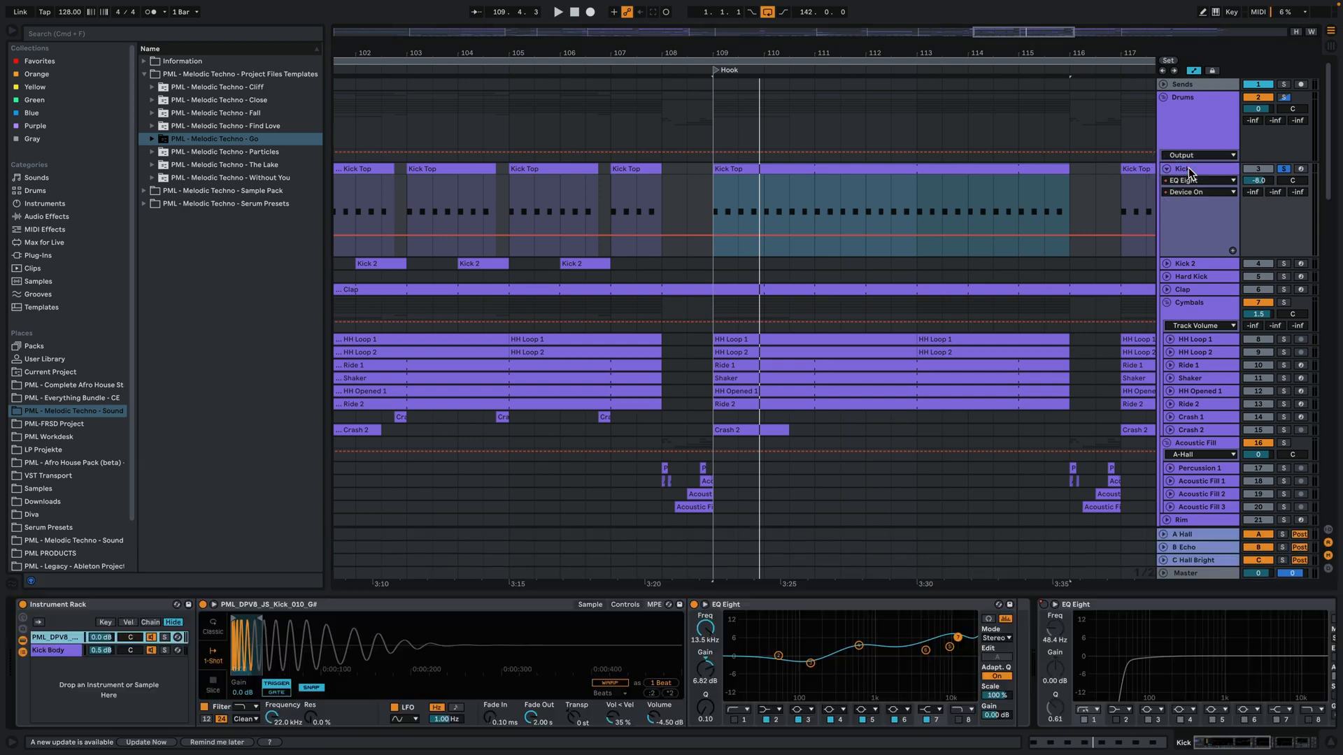
{"action": "key", "text": "s"}
{"action": "key", "text": "space"}
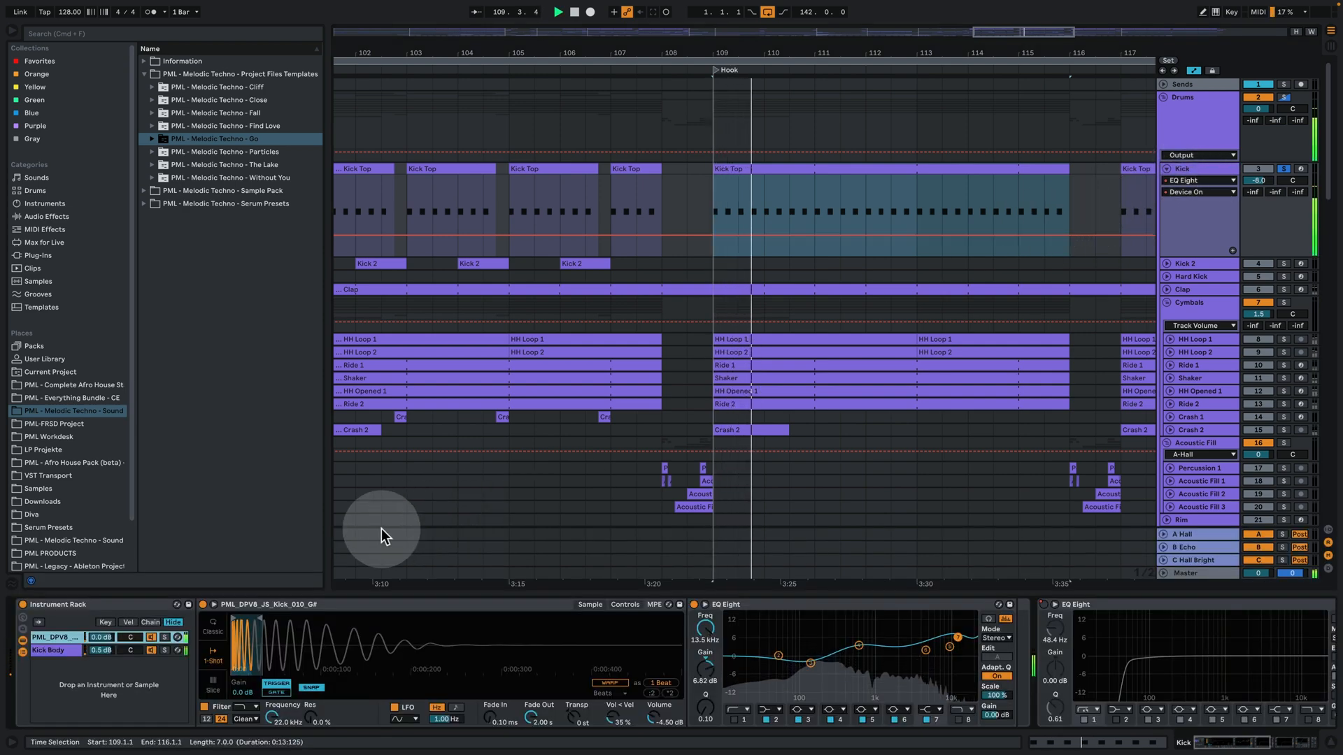
Solo and play the PML_DPV8 sample chain and the Kick Body chain separately in the Kick rack, opening Kick Body's Serum window
{"action": "left_click", "coordinate": [164, 641]}
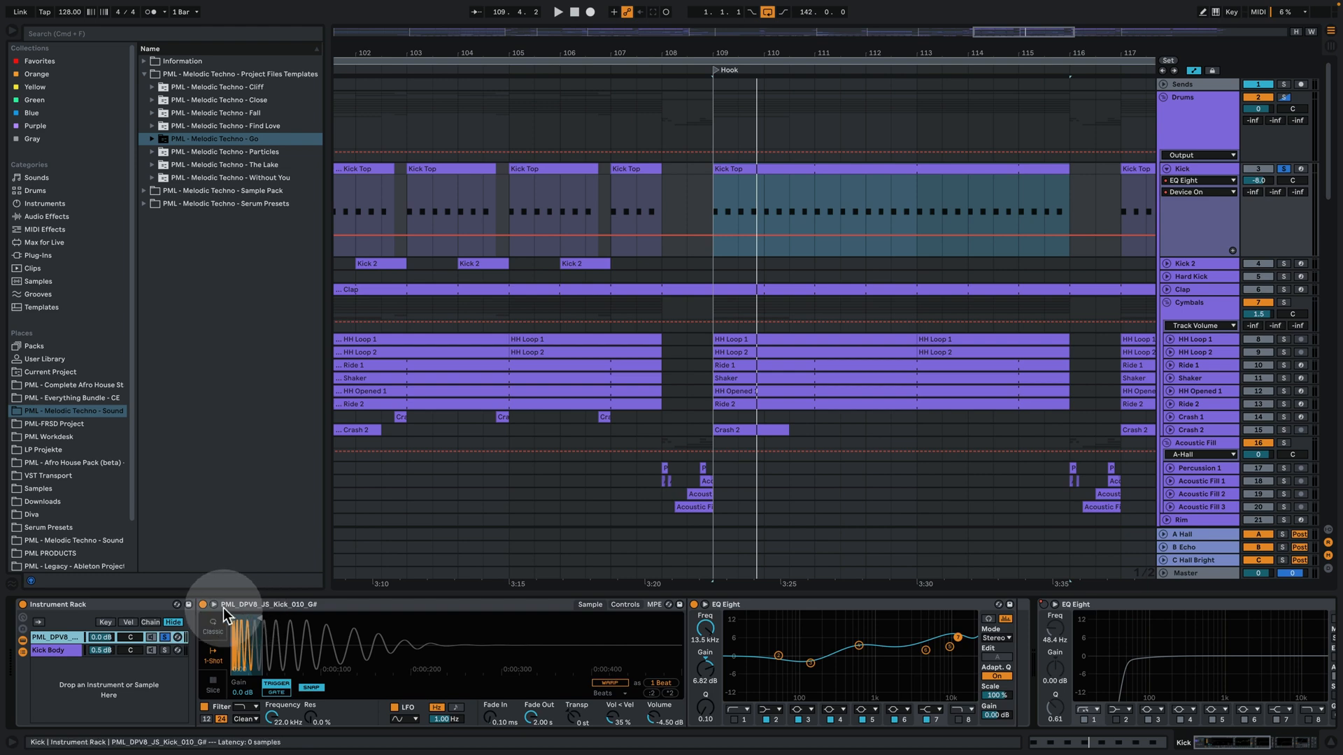
{"action": "key", "text": "space"}
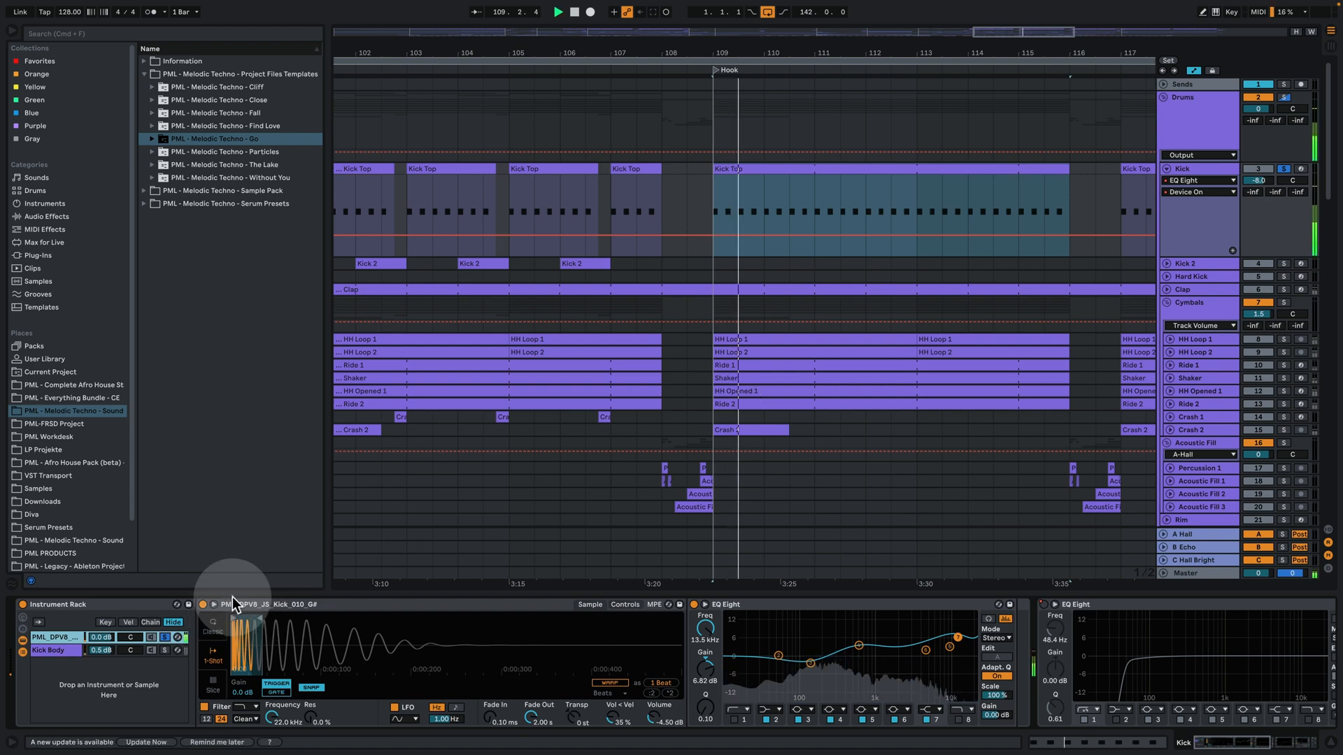
{"action": "left_click", "coordinate": [63, 648]}
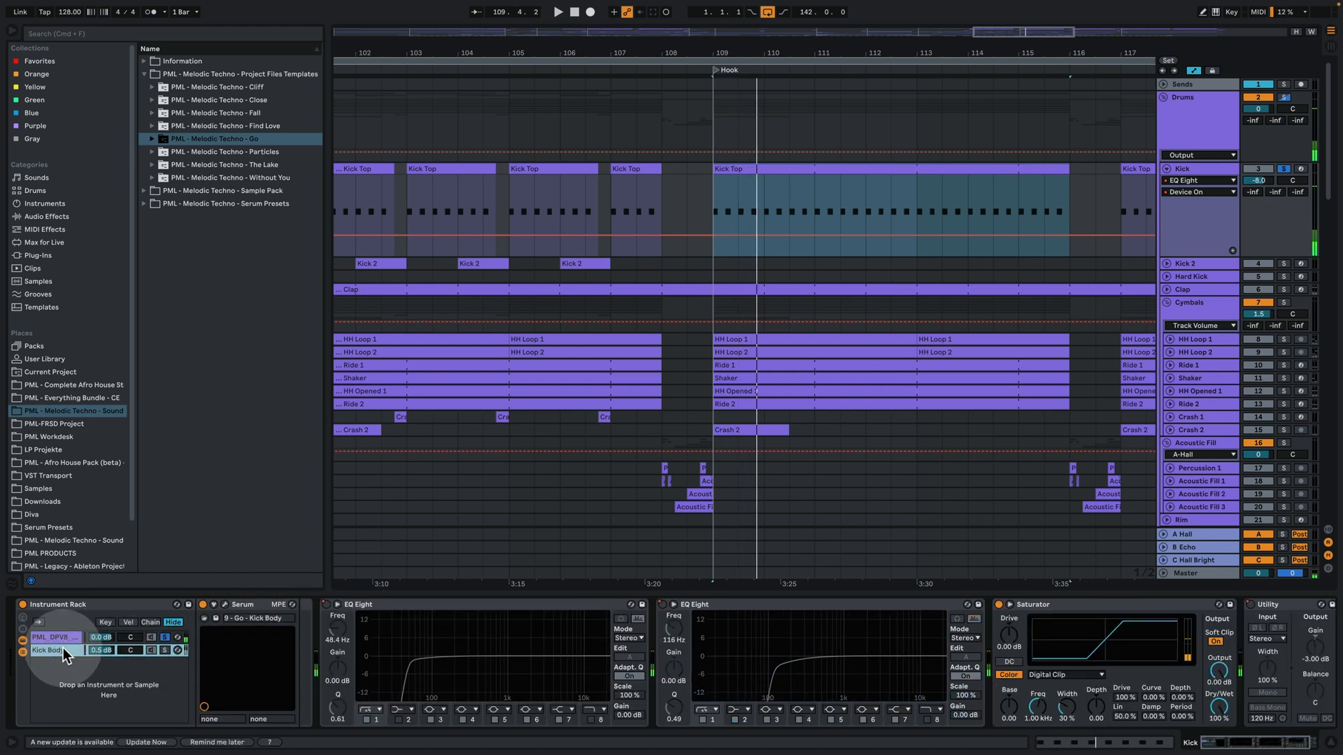
{"action": "left_click", "coordinate": [165, 650]}
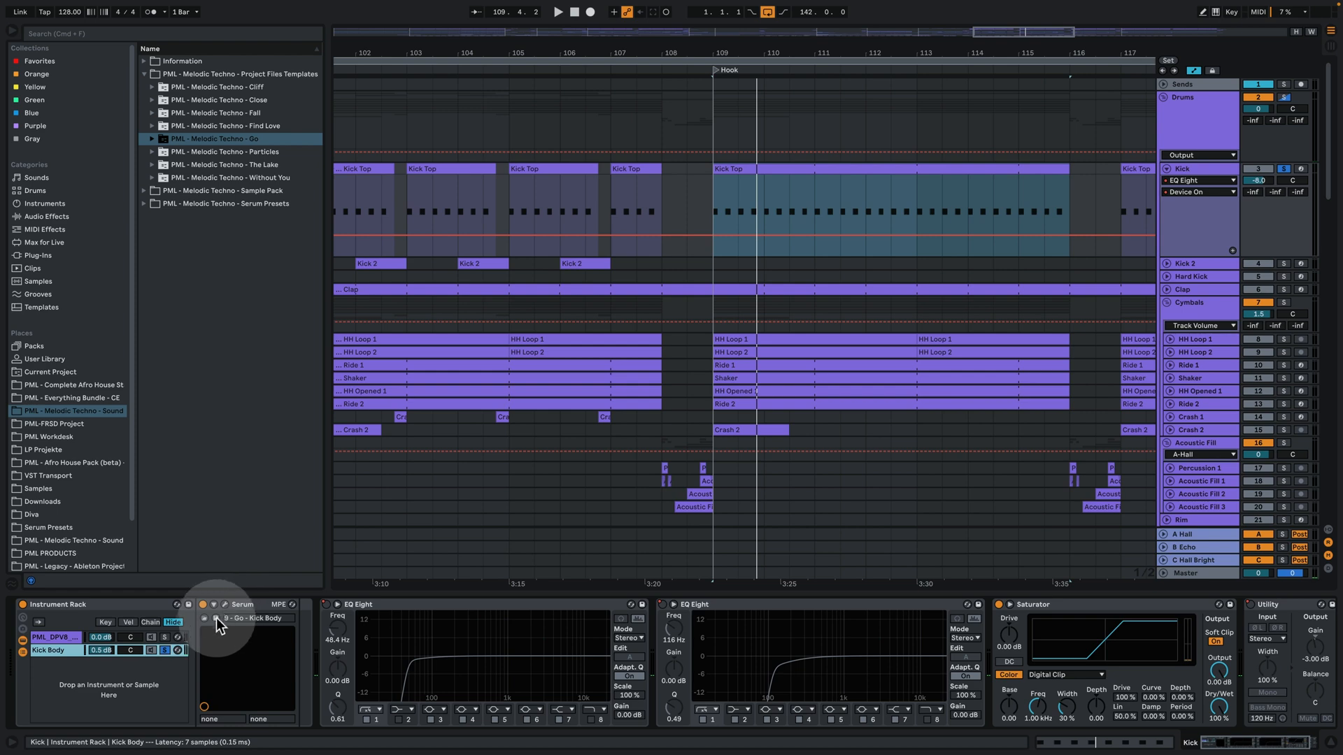
{"action": "key", "text": "space"}
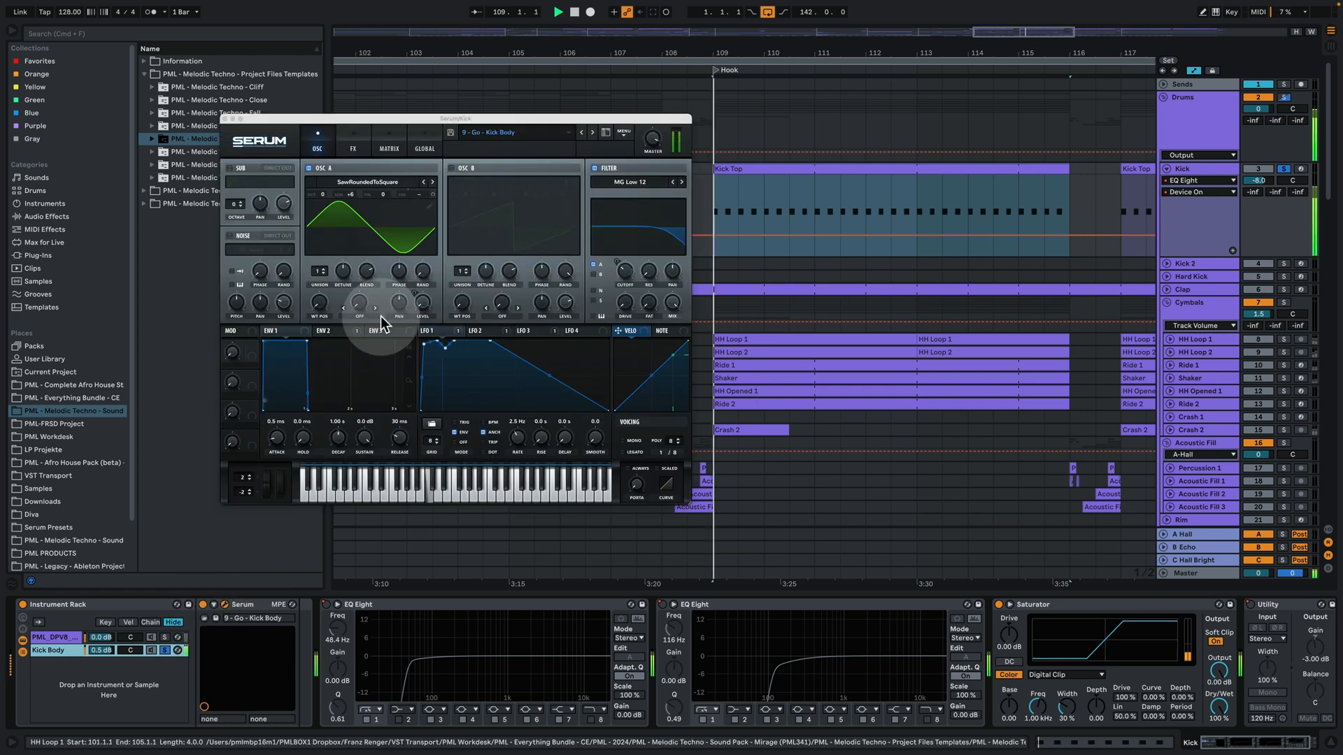
{"action": "key", "text": "space"}
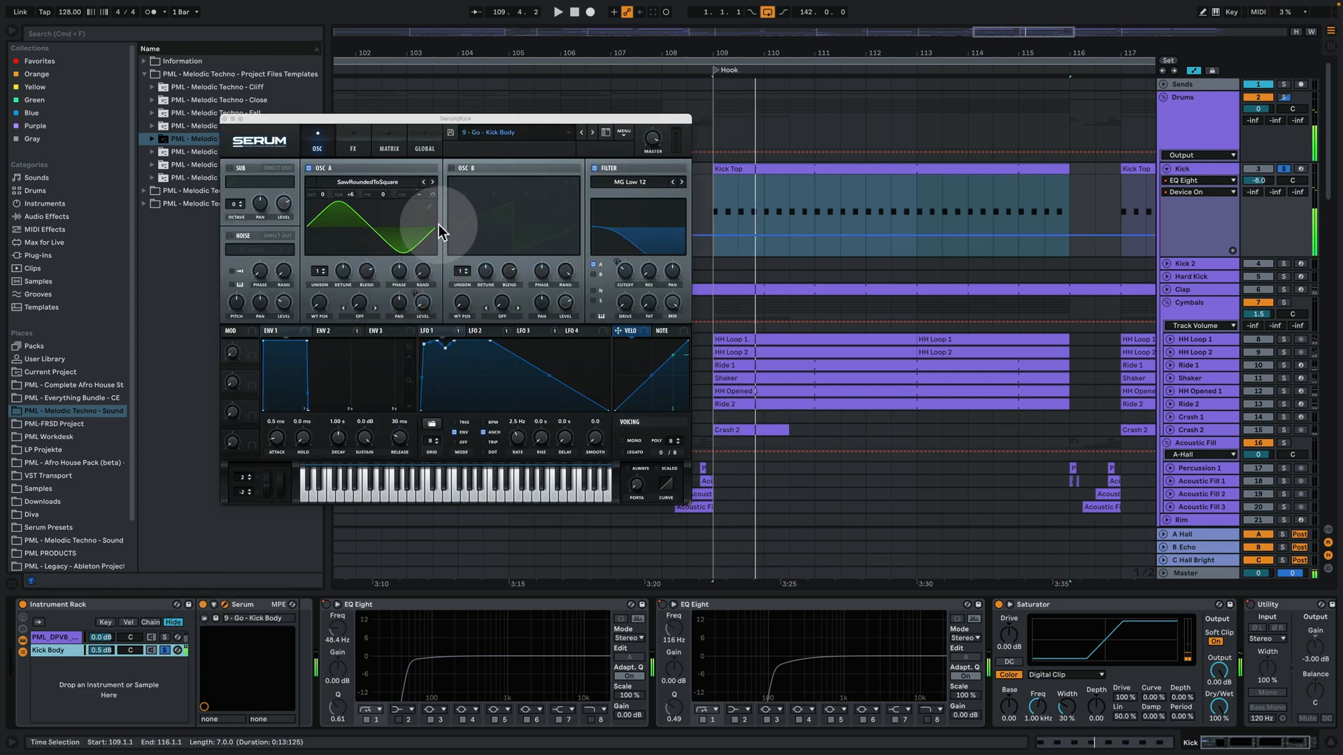
Solo both chains of the Kick's Instrument Rack together and play them from bar 109
{"action": "left_click", "coordinate": [166, 637]}
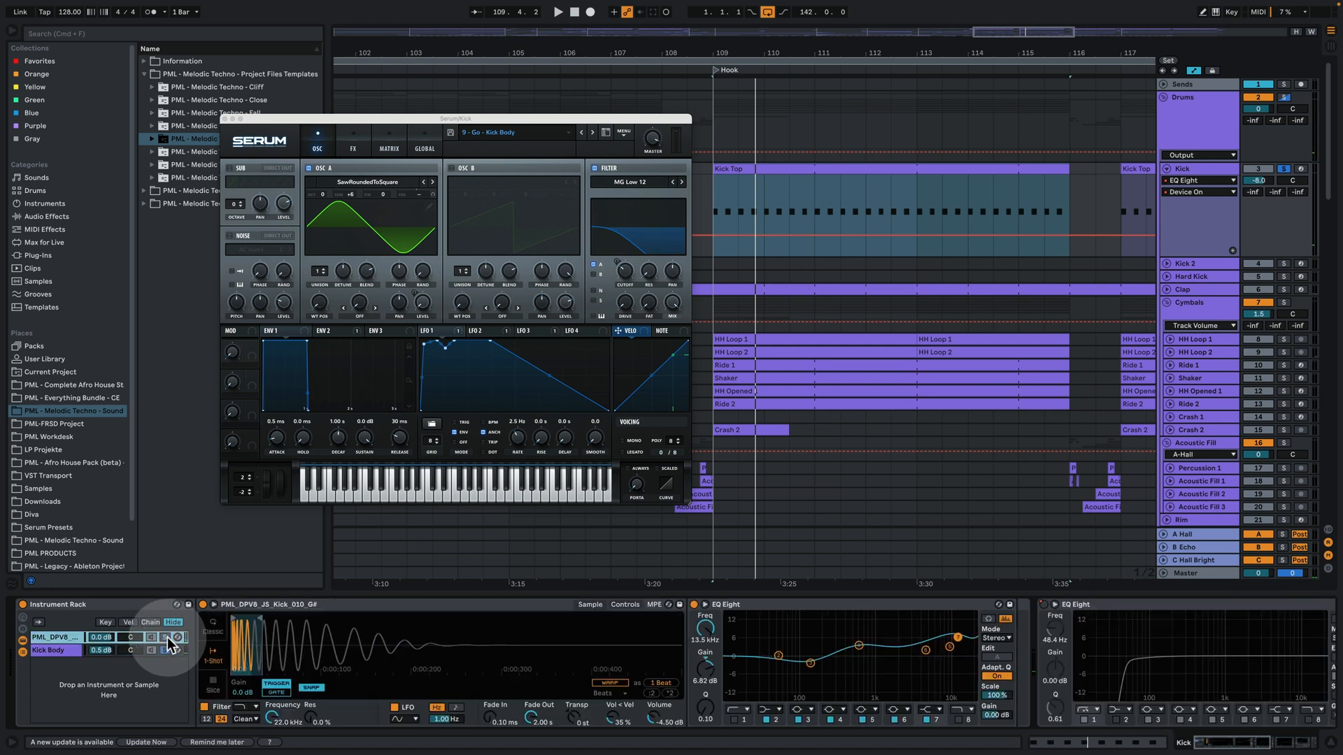
{"action": "key", "text": "space"}
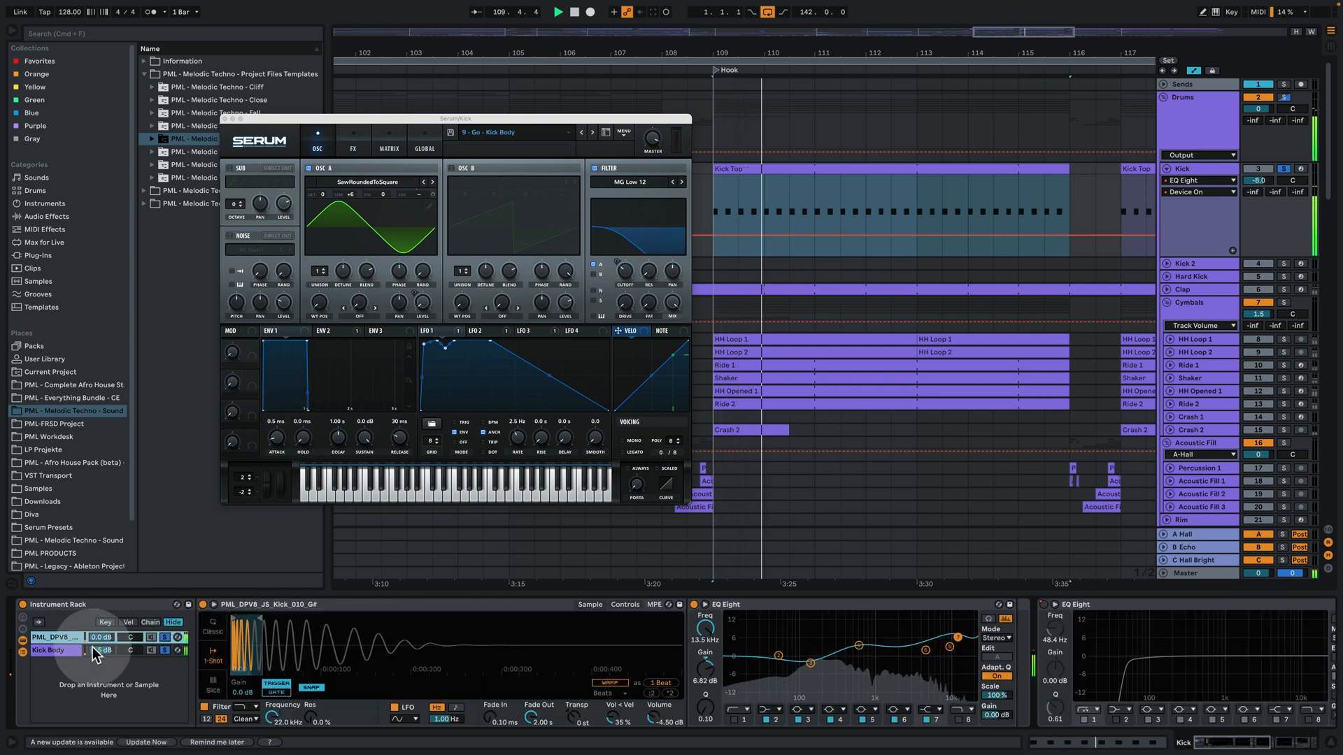
{"action": "key", "text": "space"}
Inspect the Kick Body Serum patch's oscillator, effects and modulation matrix pages and its LFO 2 and LFO 3 shapes
{"action": "left_click", "coordinate": [74, 649]}
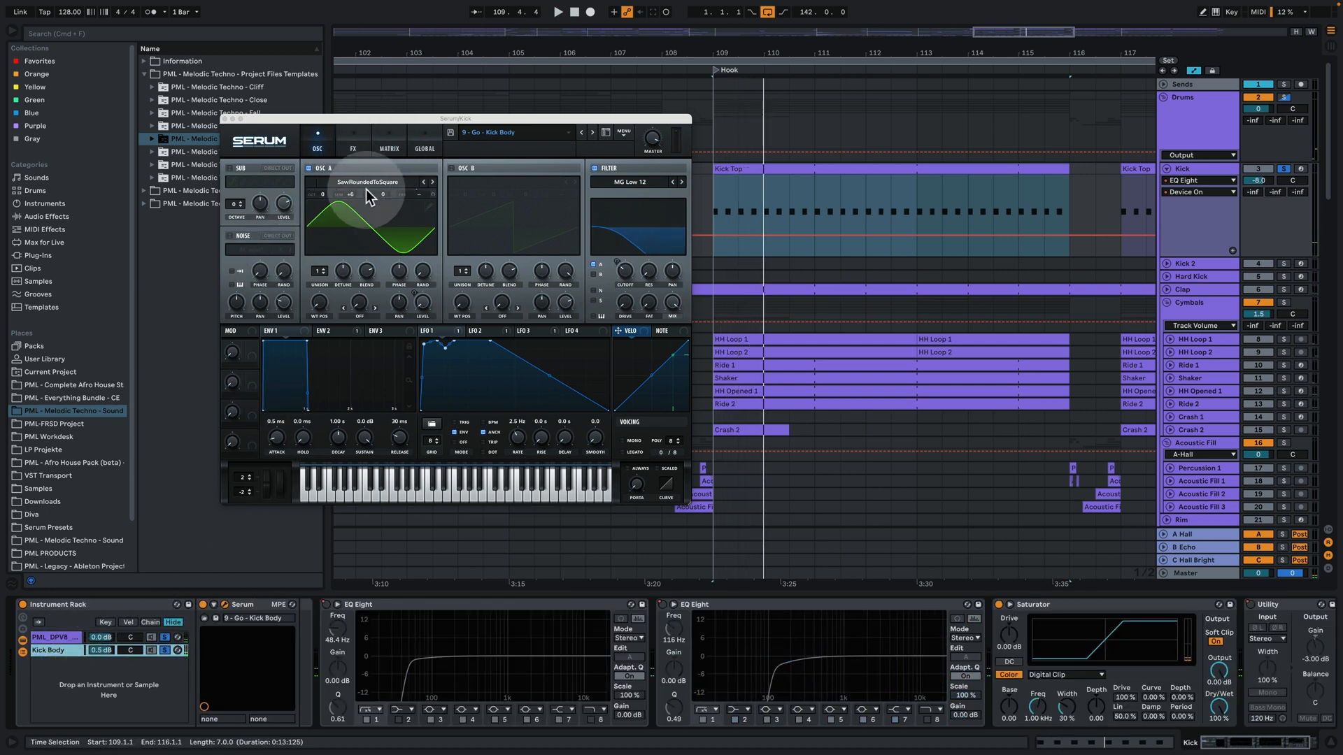
{"action": "left_click", "coordinate": [373, 137]}
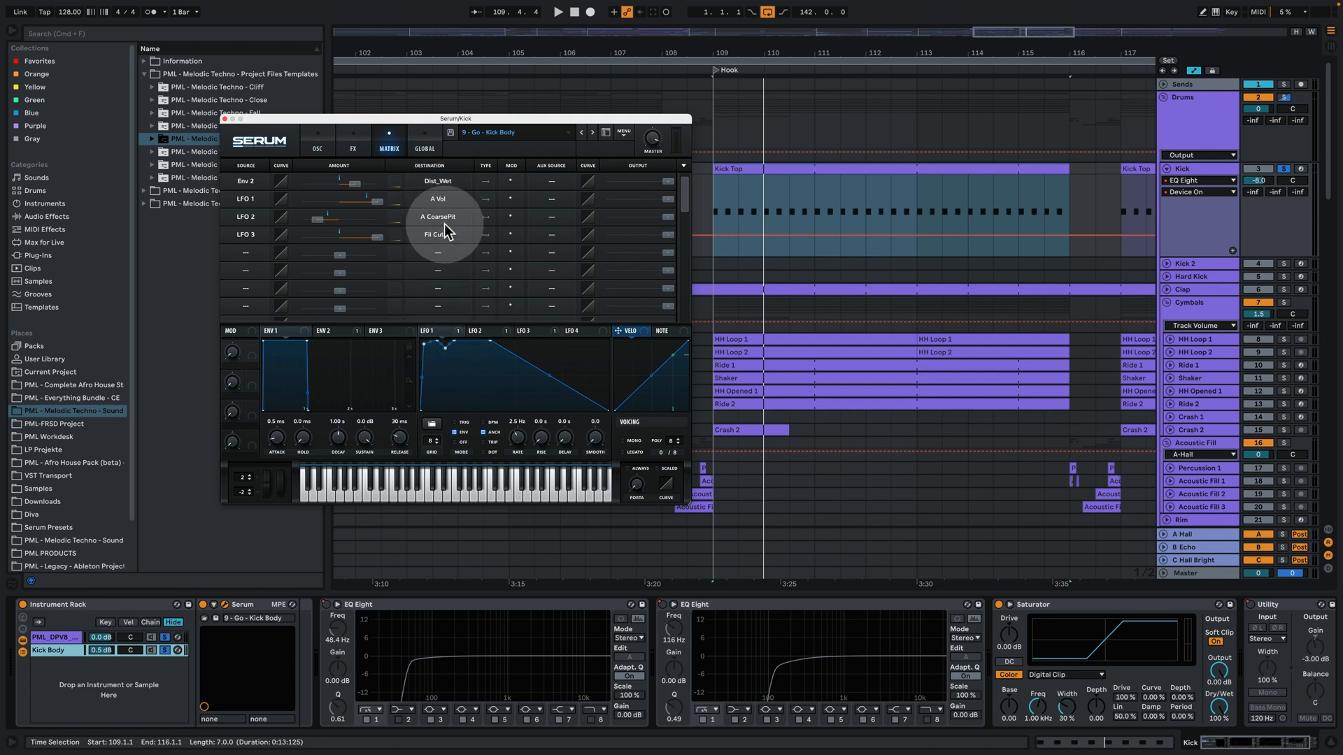
{"action": "left_click", "coordinate": [481, 331]}
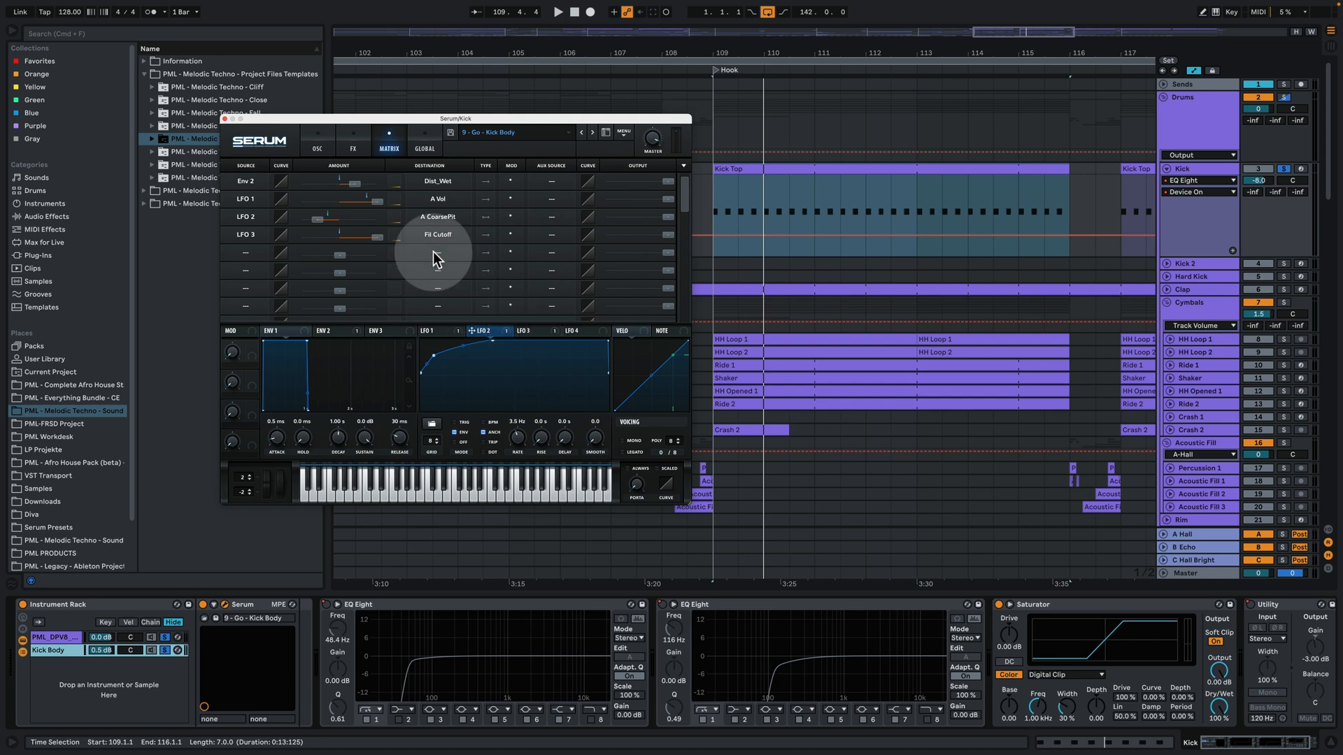
{"action": "left_click", "coordinate": [319, 145]}
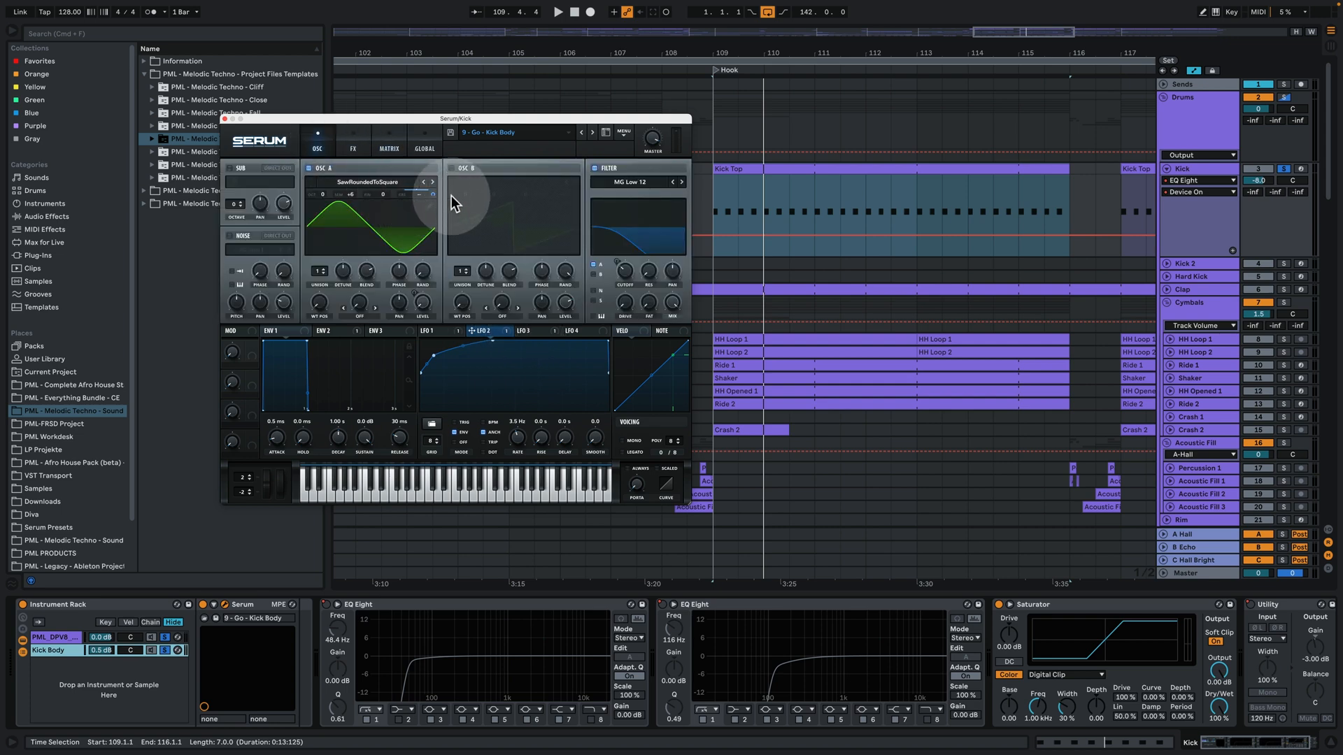
{"action": "left_click", "coordinate": [347, 140]}
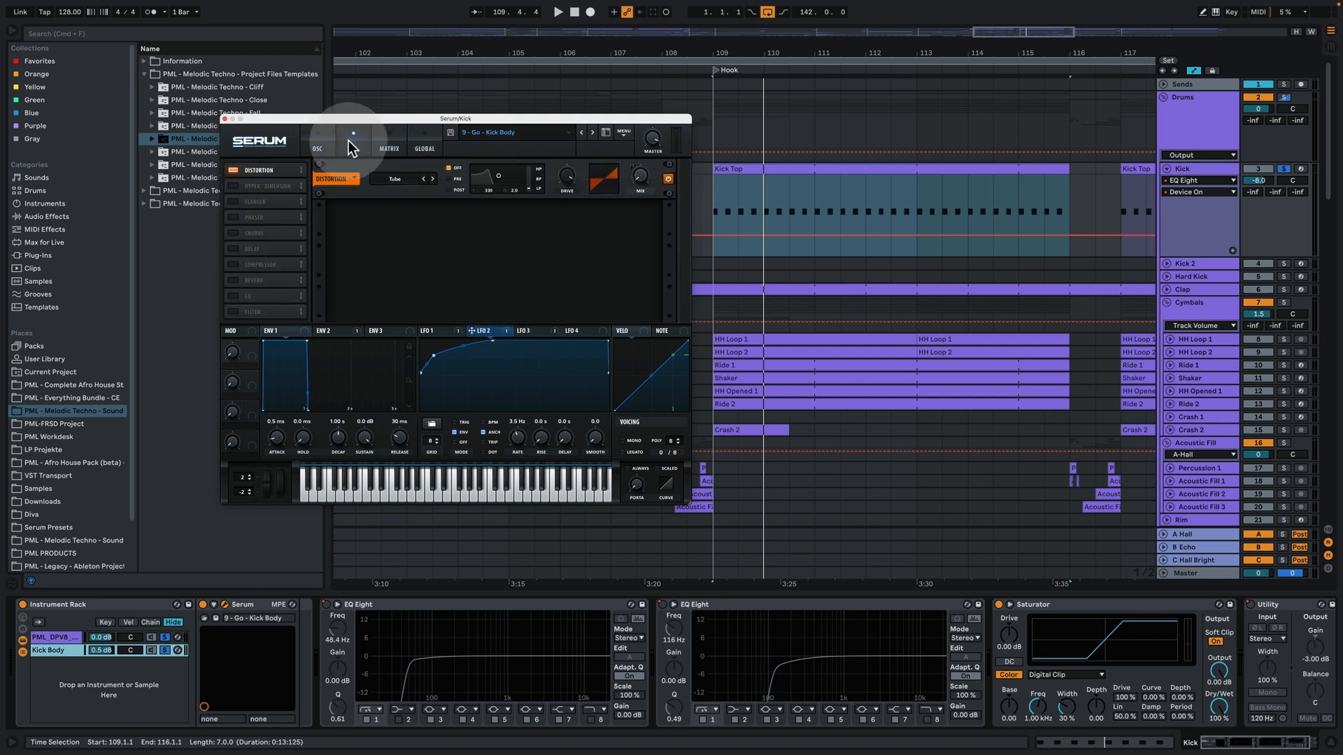
{"action": "left_click", "coordinate": [372, 142]}
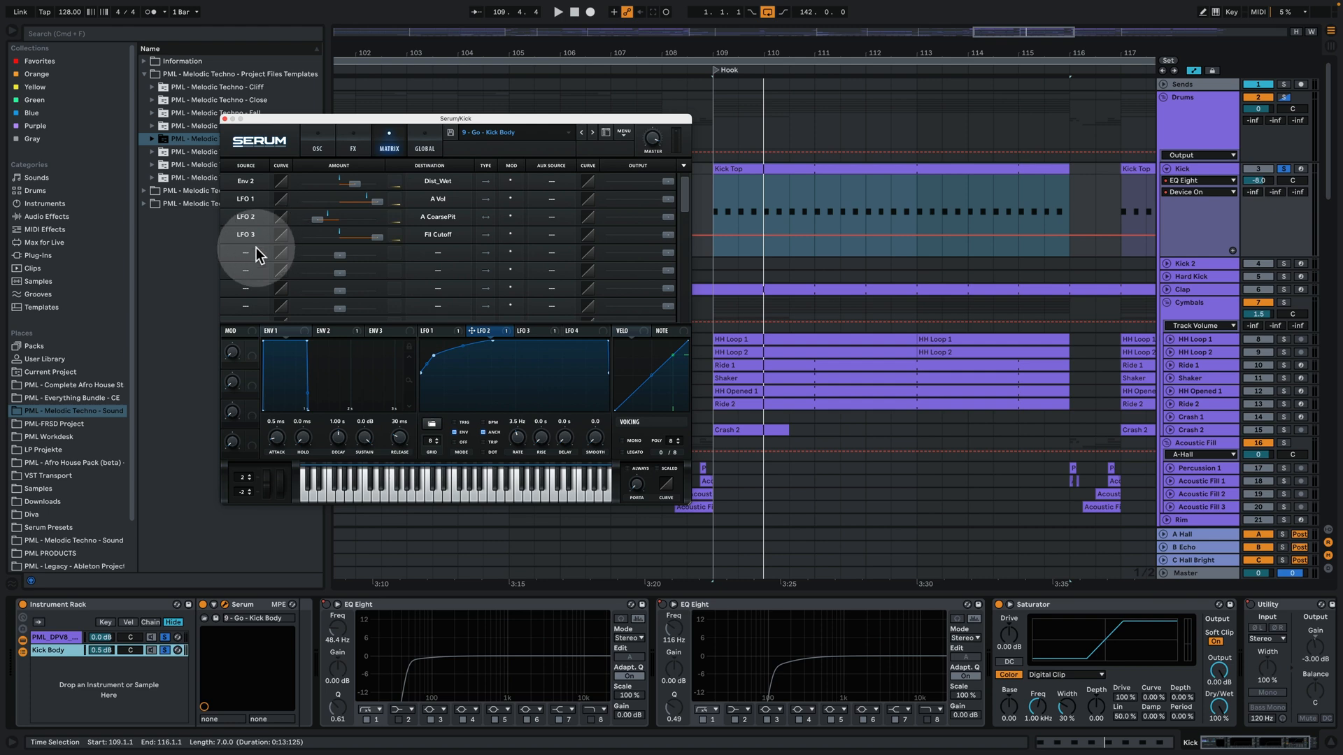
{"action": "left_click", "coordinate": [535, 330]}
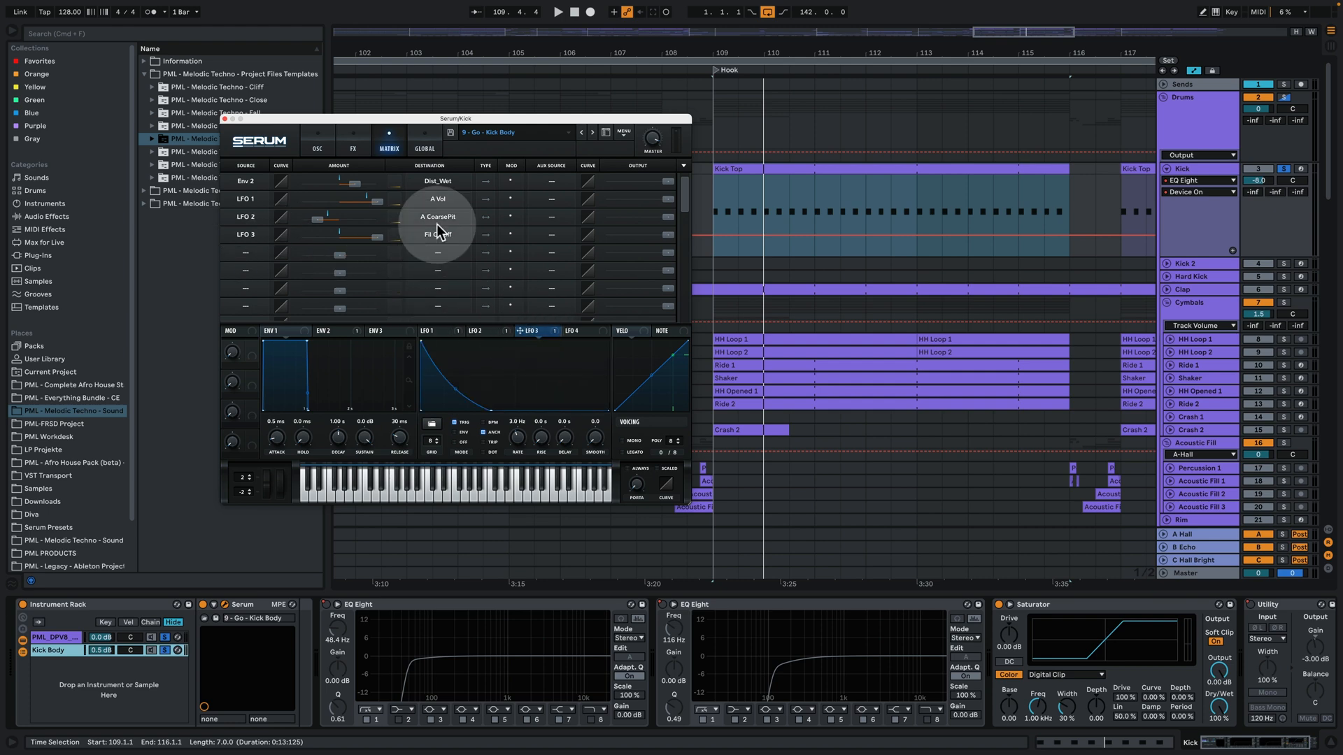
Return to the Serum patch's oscillator page, play the kick from bar 109, and compare the PML_DPV8 and Kick Body chains
{"action": "left_click", "coordinate": [316, 140]}
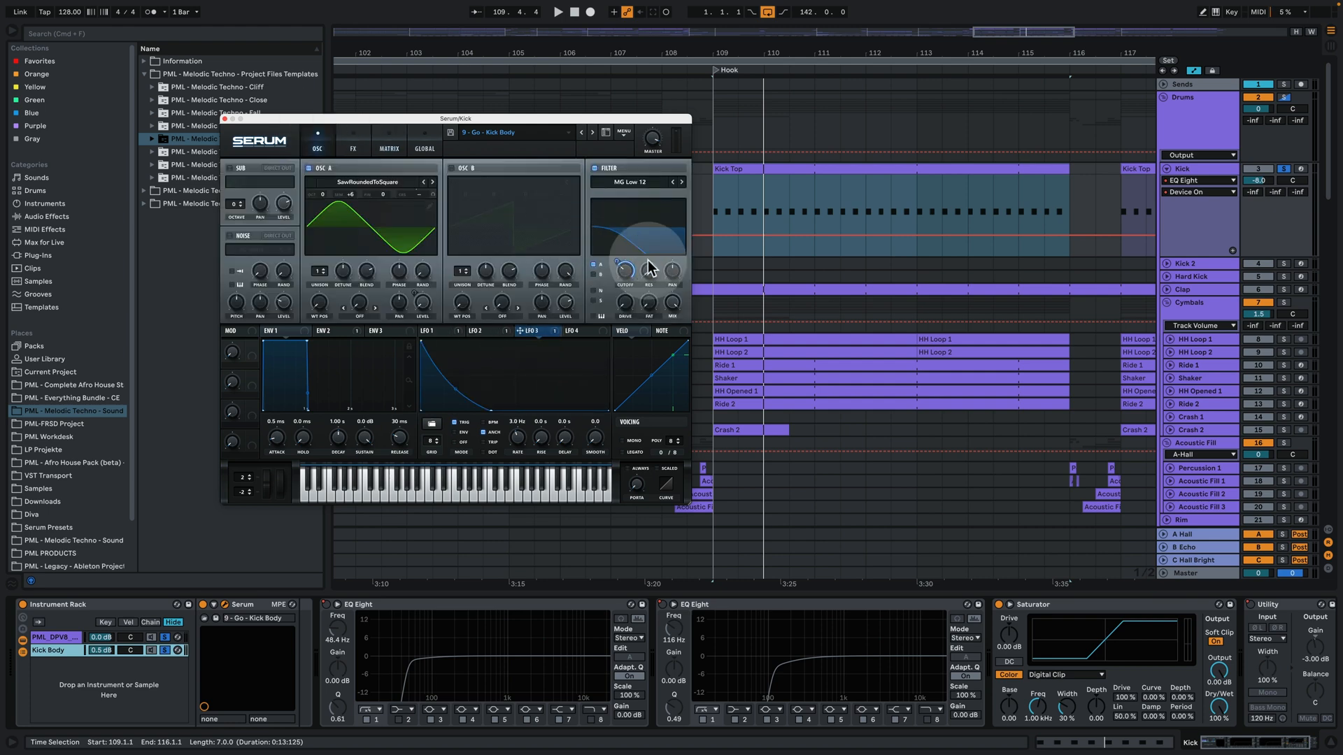
{"action": "key", "text": "space"}
{"action": "left_click", "coordinate": [222, 640]}
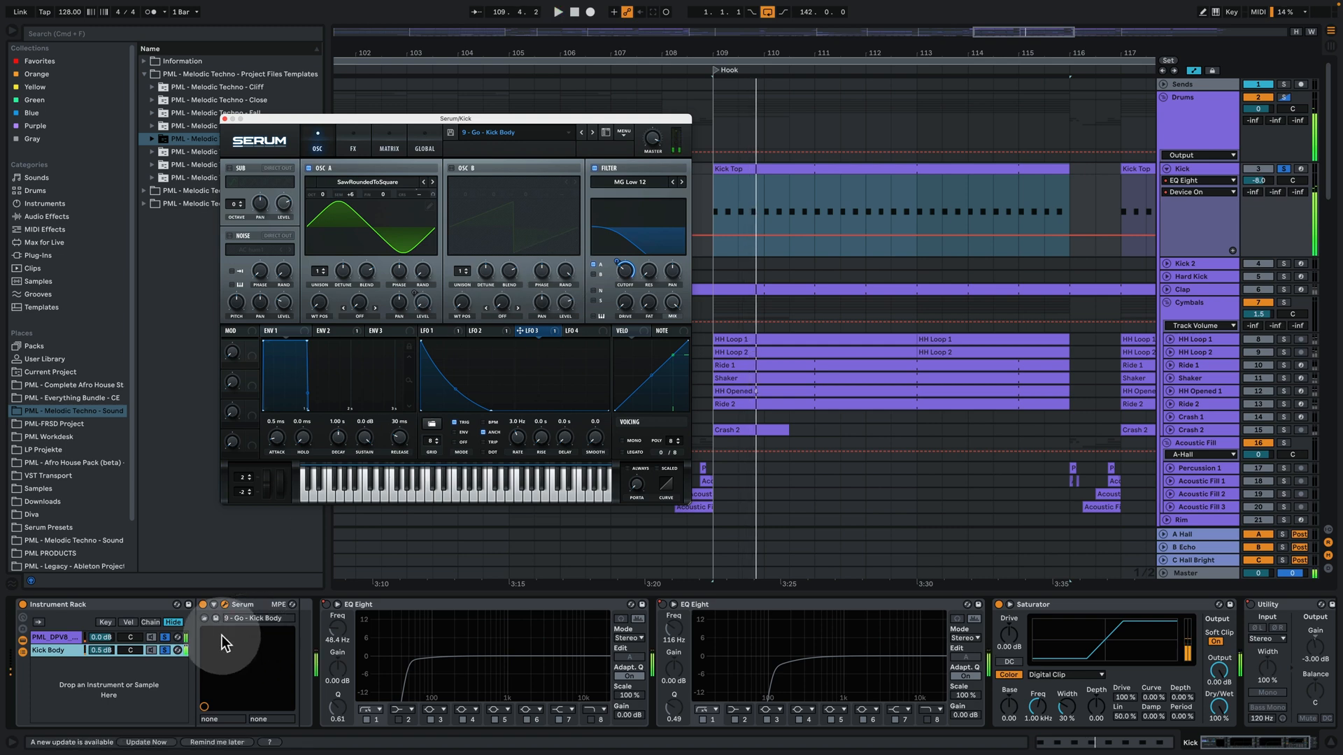
{"action": "left_click", "coordinate": [166, 637]}
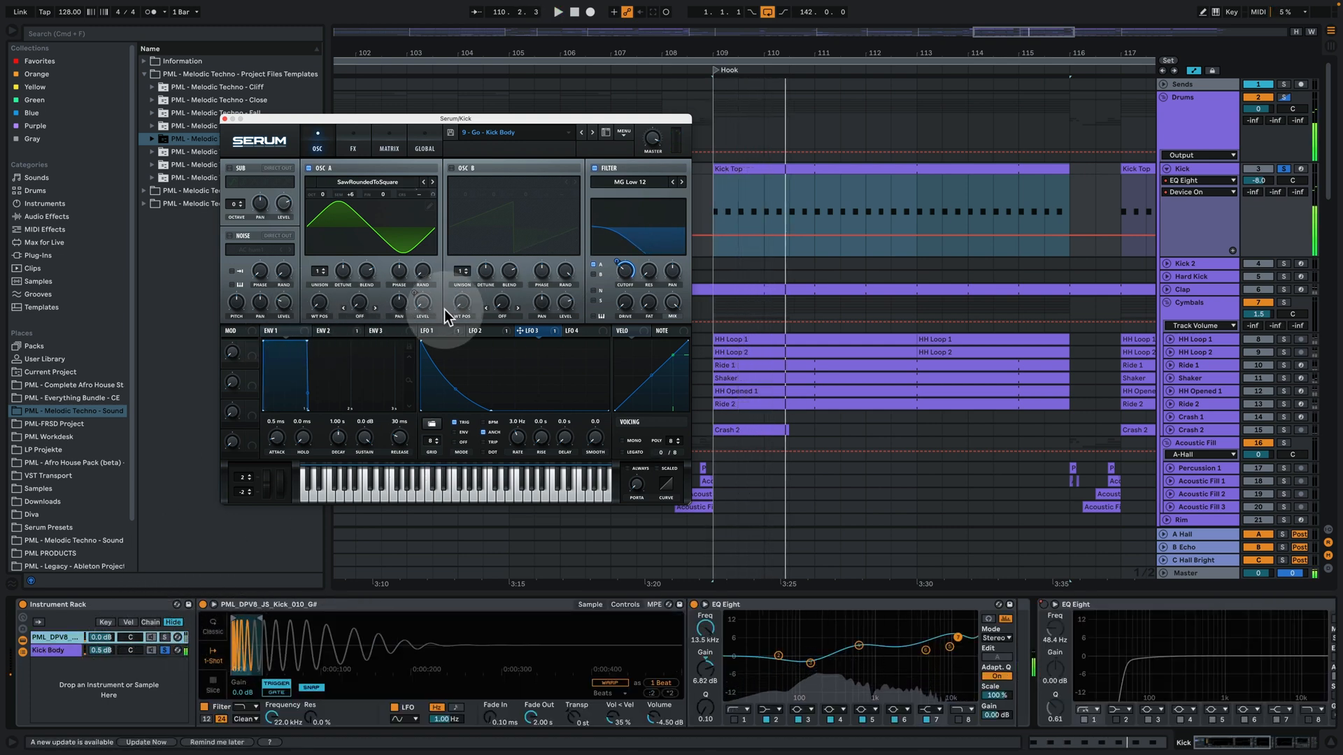
{"action": "left_click", "coordinate": [59, 652]}
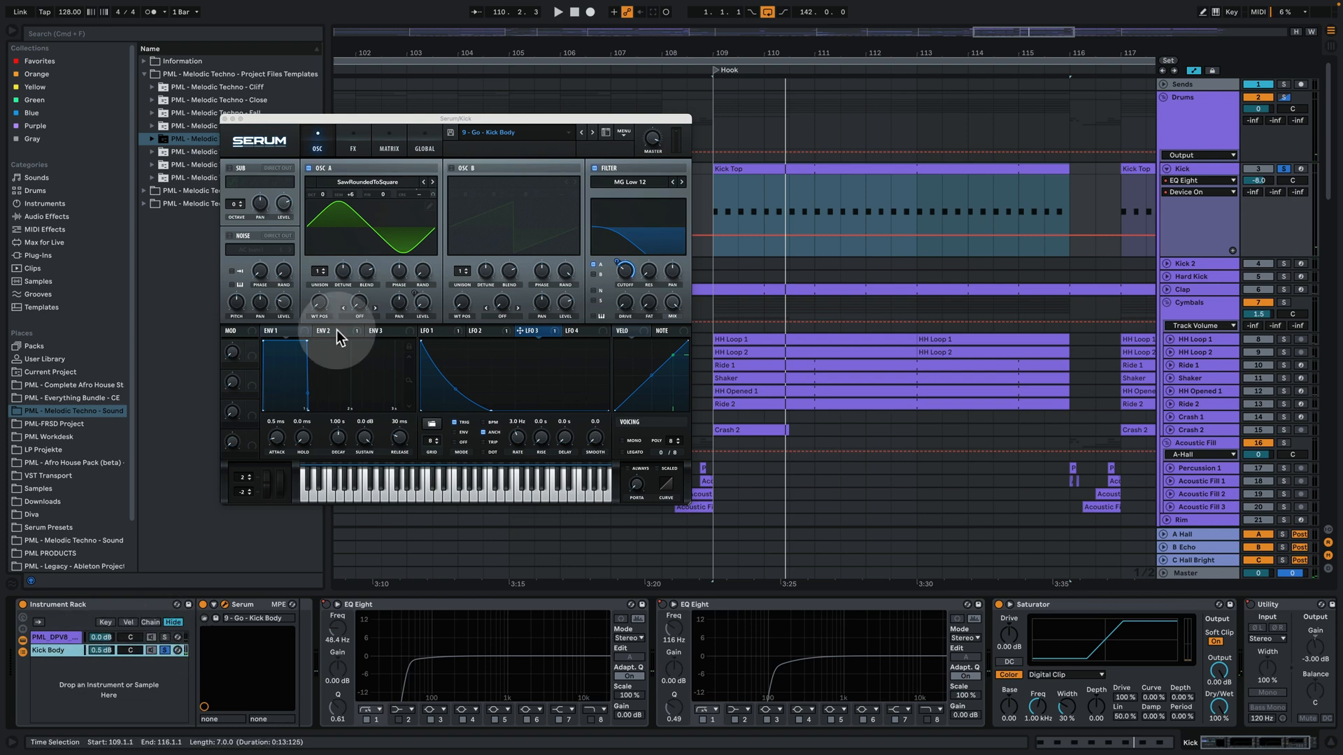
Bypass all LFO 2 destinations in the Kick Body Serum patch and play the kick from bar 109
{"action": "left_click", "coordinate": [482, 331]}
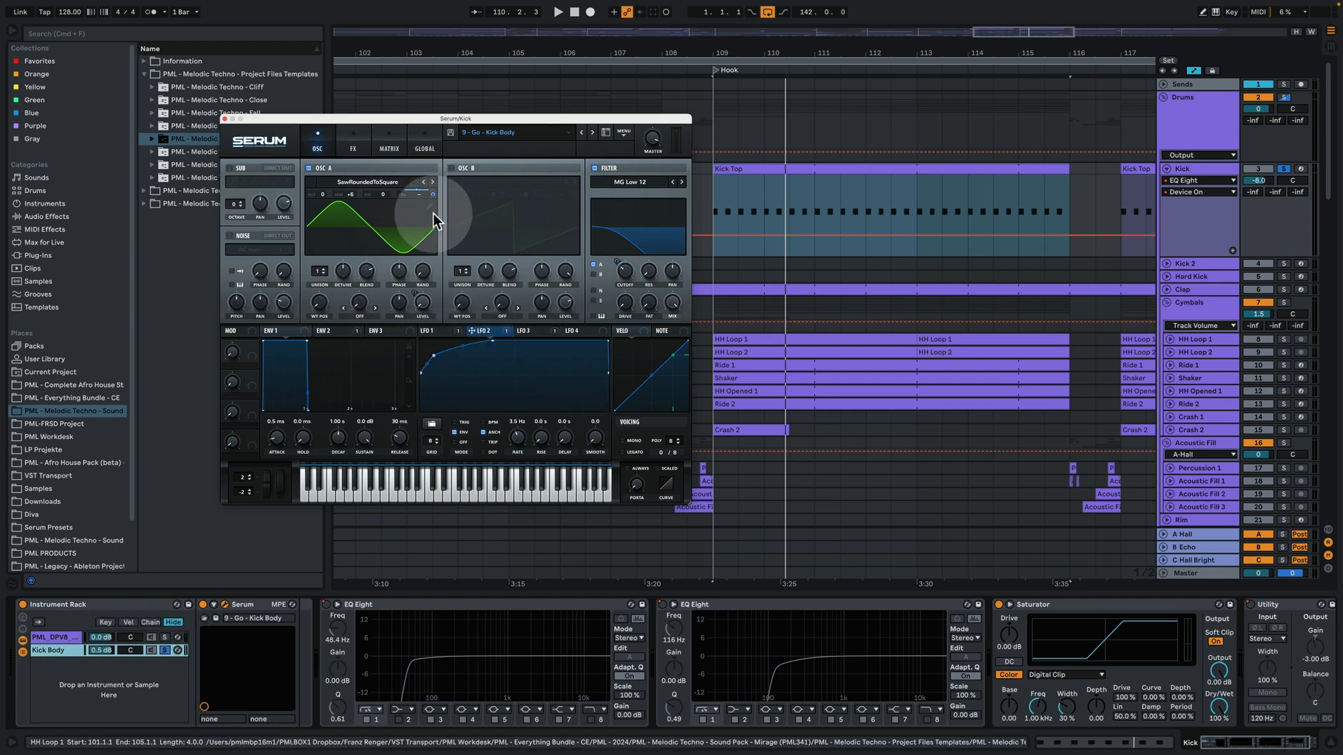
{"action": "right_click", "coordinate": [488, 334]}
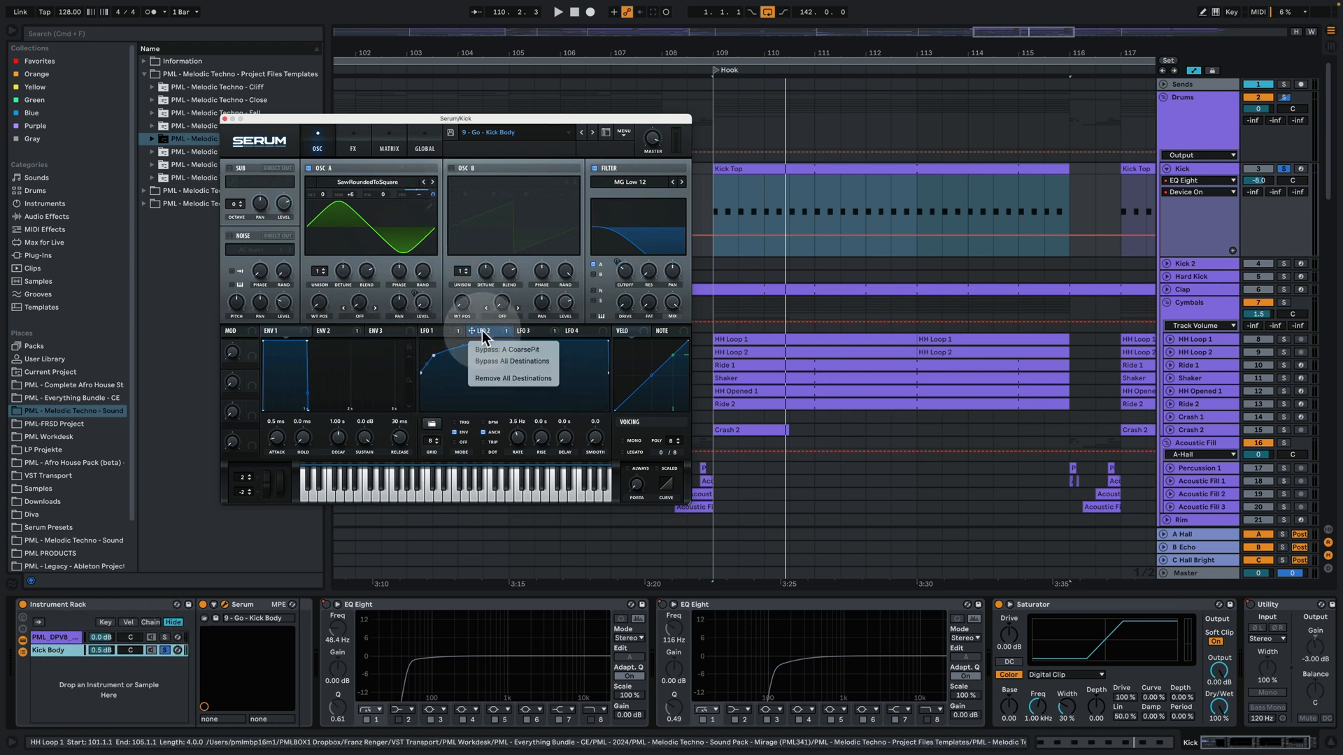
{"action": "left_click", "coordinate": [531, 362]}
{"action": "key", "text": "space"}
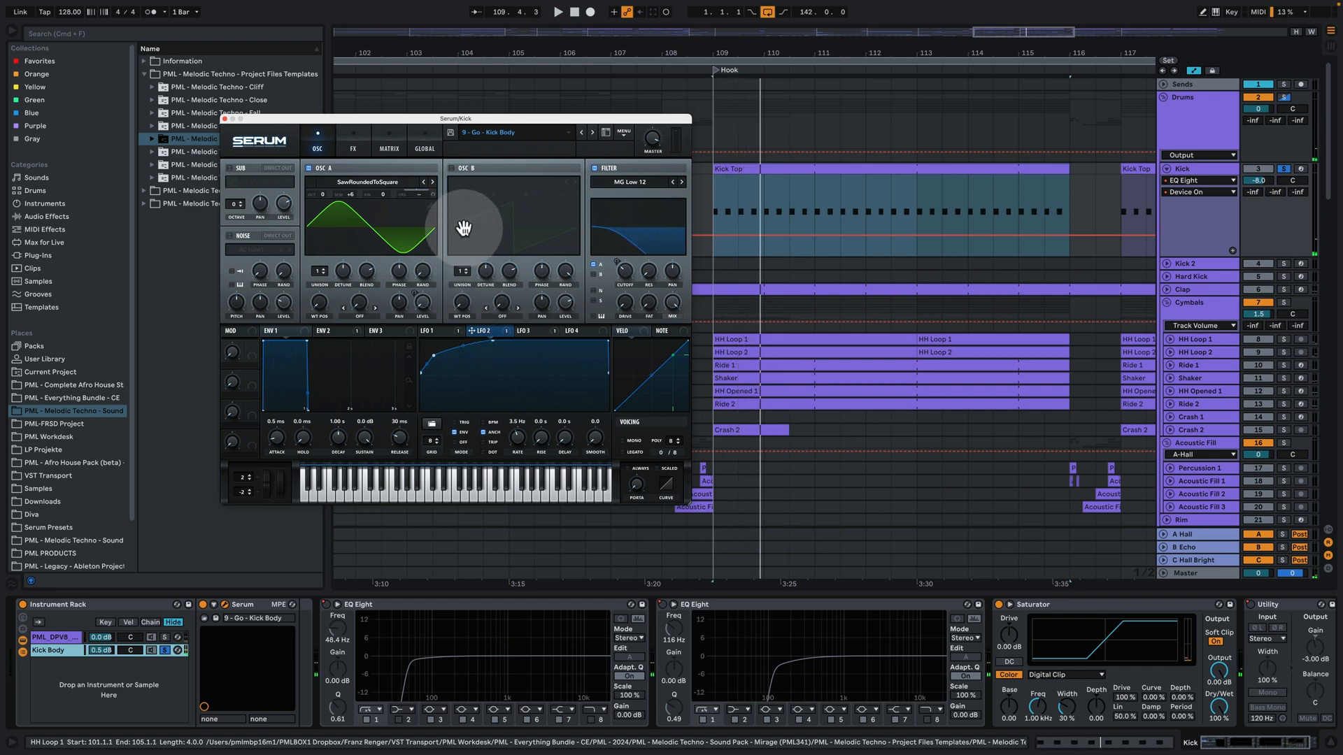
Reactivate all LFO 2 destinations, play the Kick Body again, and close the Serum window
{"action": "right_click", "coordinate": [491, 329]}
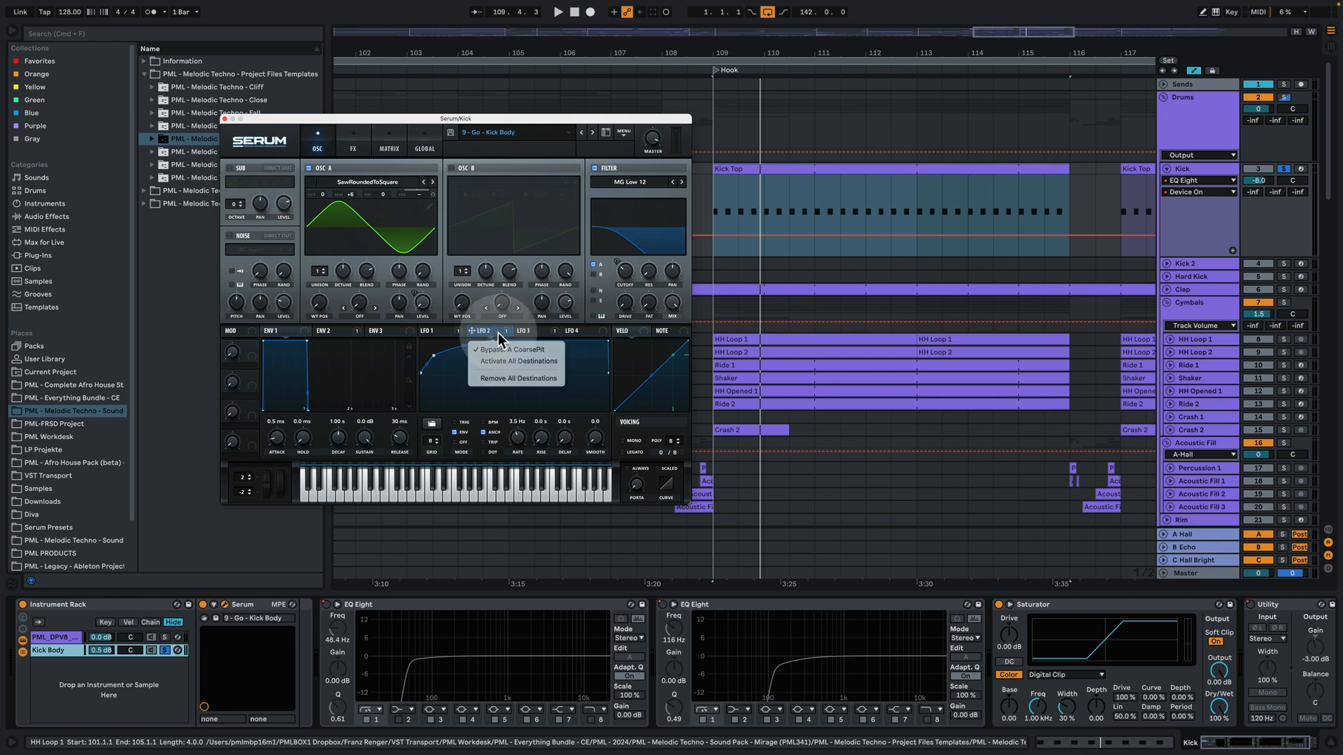
{"action": "left_click", "coordinate": [545, 361]}
{"action": "key", "text": "space"}
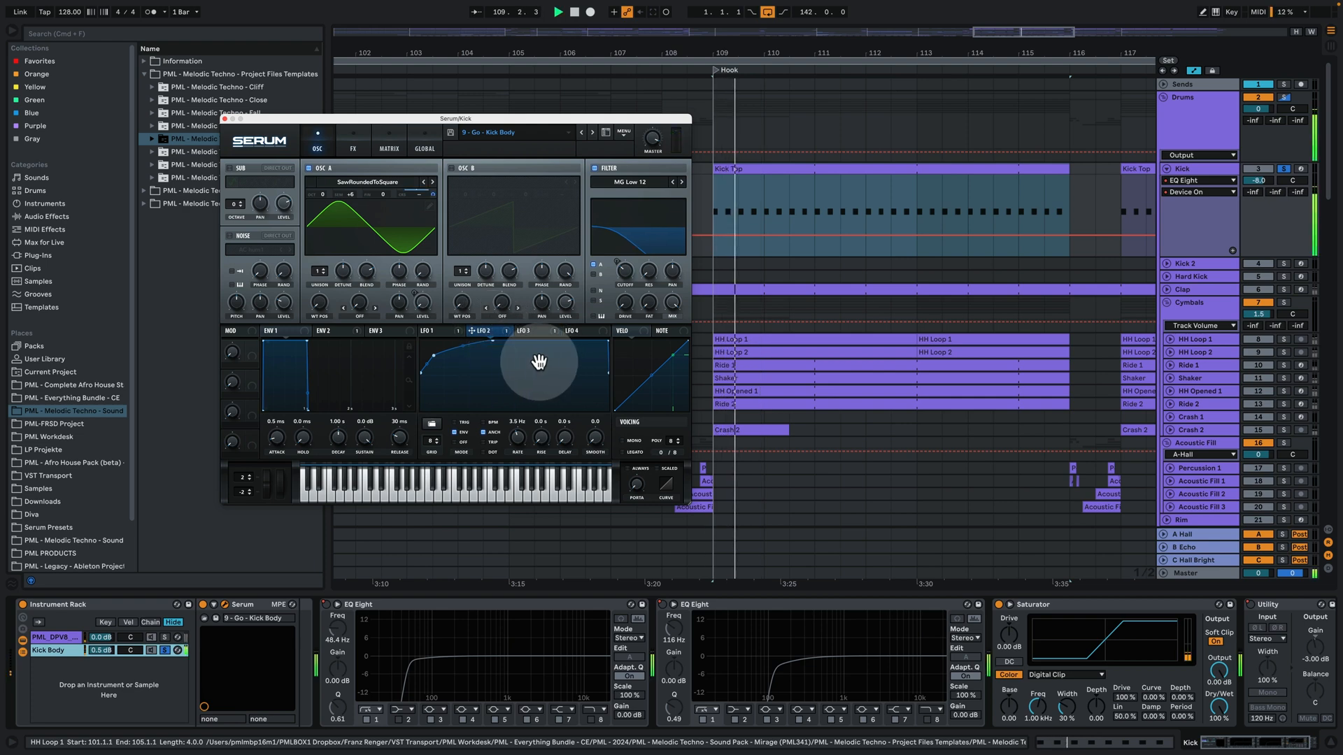
{"action": "key", "text": "space"}
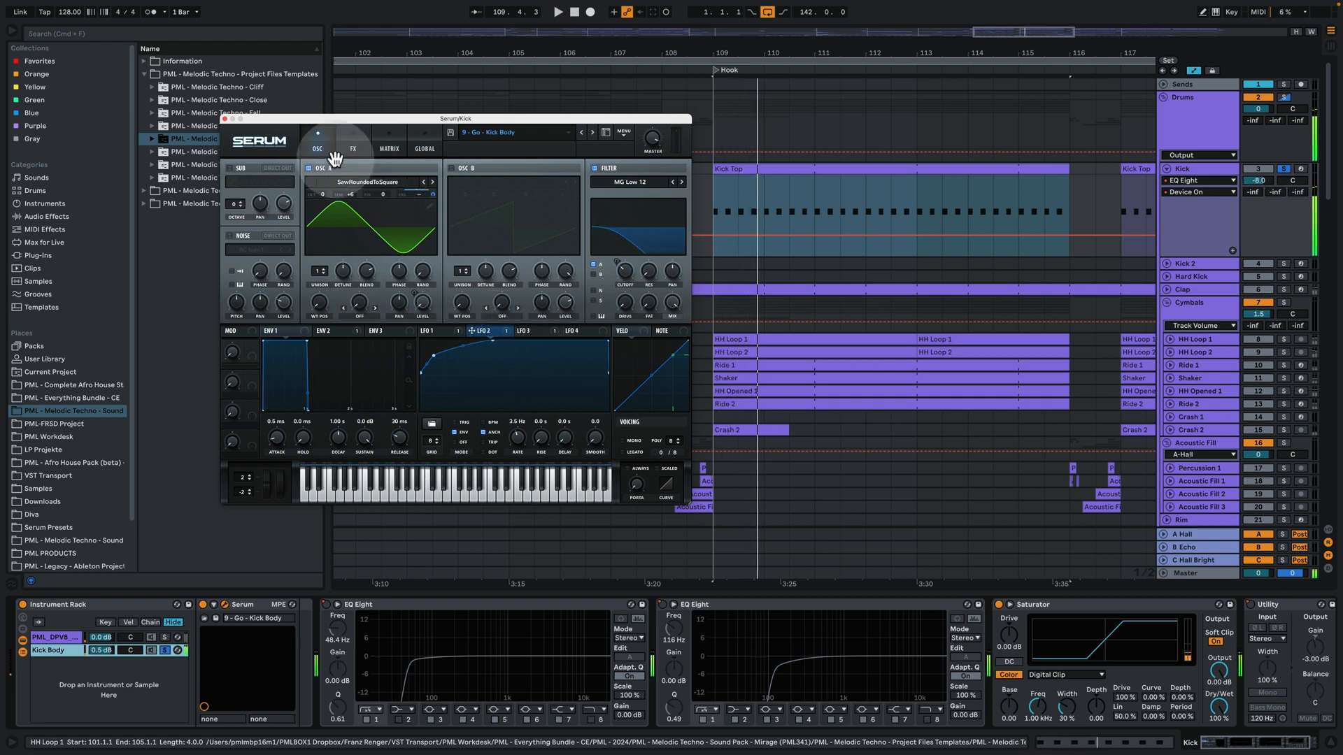
{"action": "left_click", "coordinate": [224, 119]}
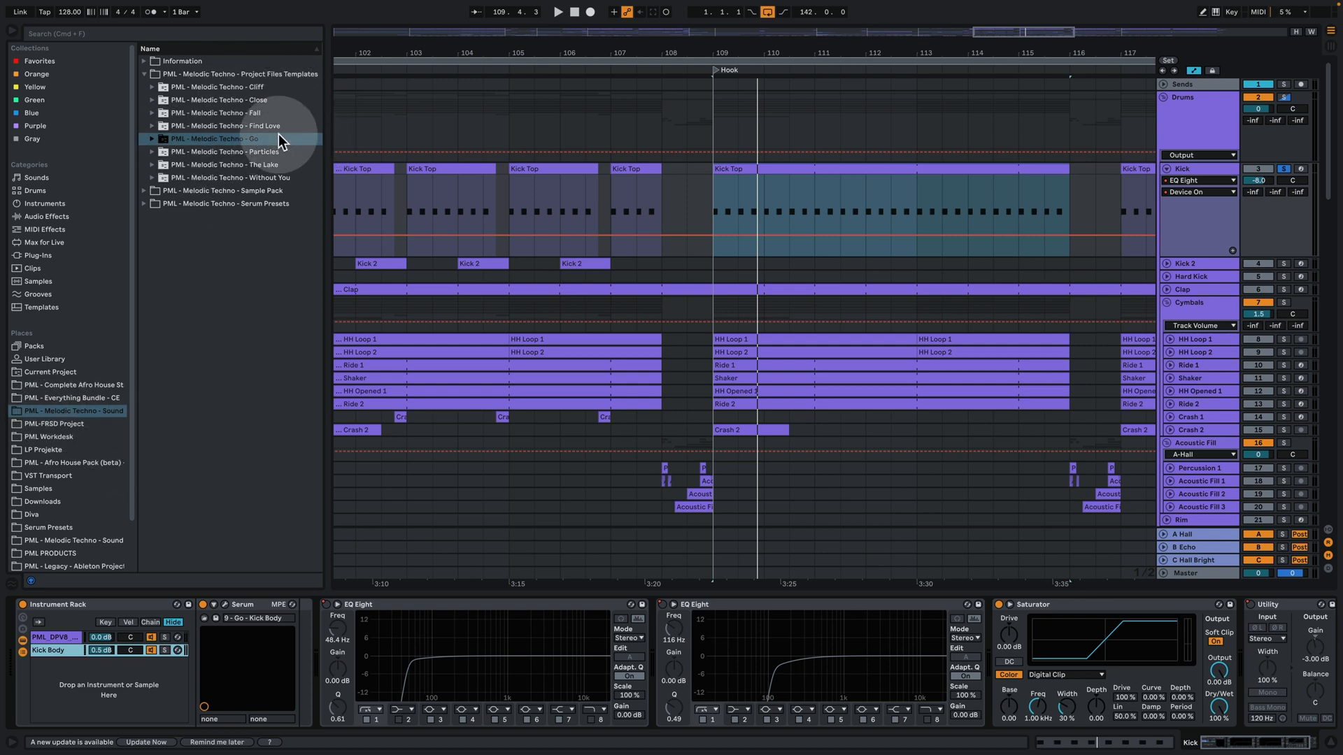
Expand the PML - Melodic Techno - Go template folder and widen the browser to show full file names
{"action": "left_click", "coordinate": [153, 140]}
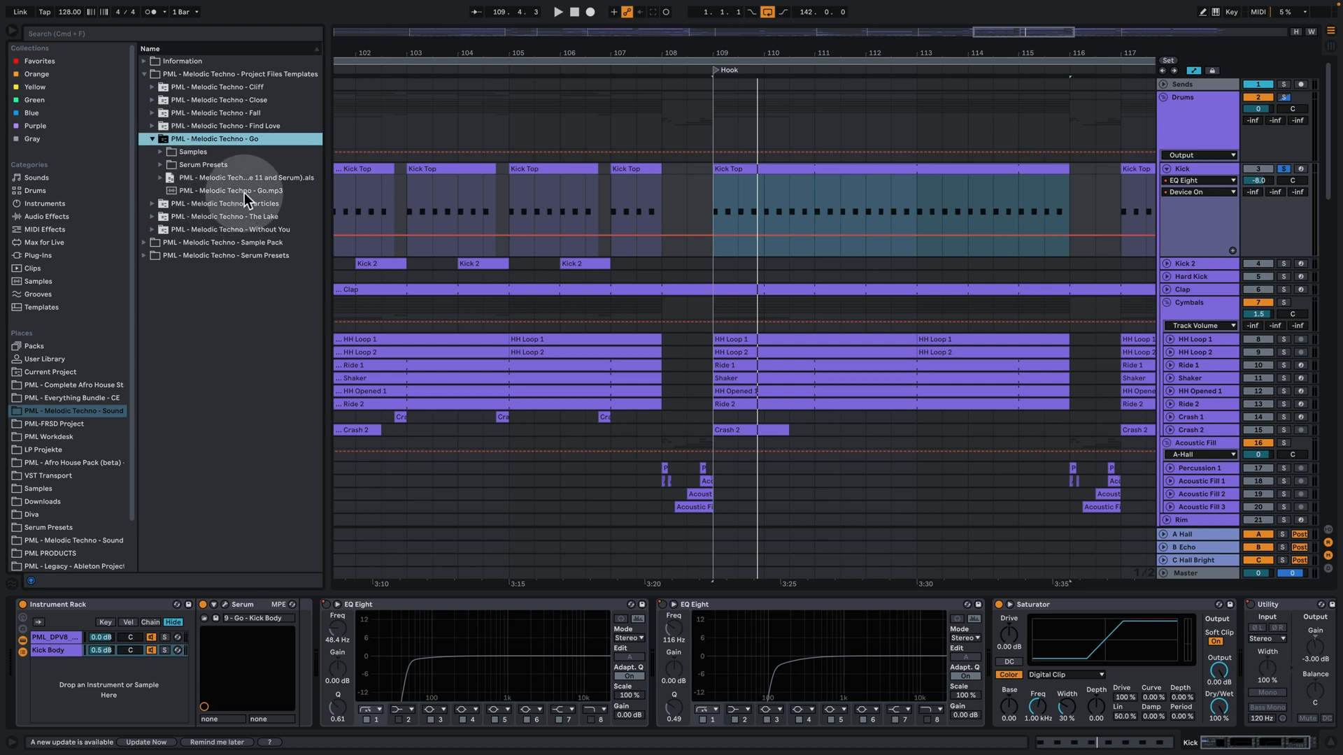
{"action": "left_click_drag", "start_coordinate": [325, 183], "coordinate": [372, 180]}
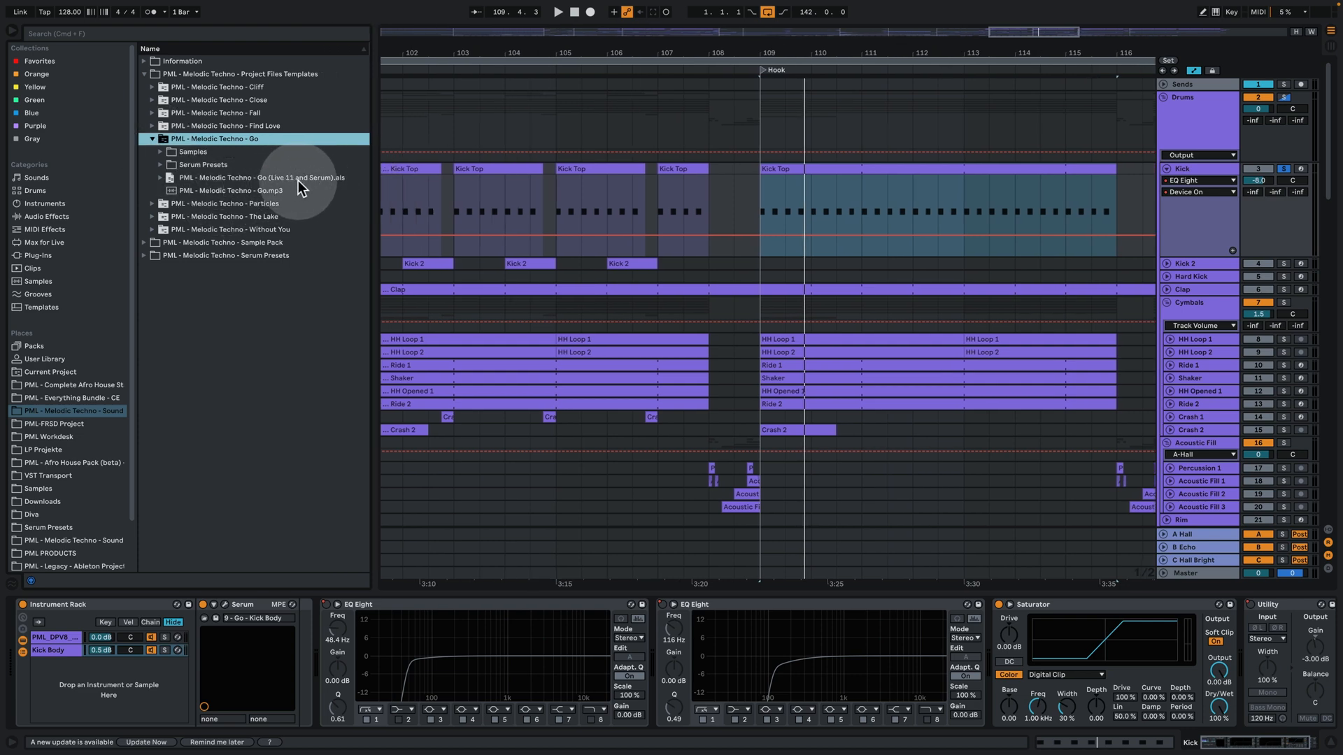
{"action": "left_click_drag", "start_coordinate": [366, 183], "coordinate": [347, 180]}
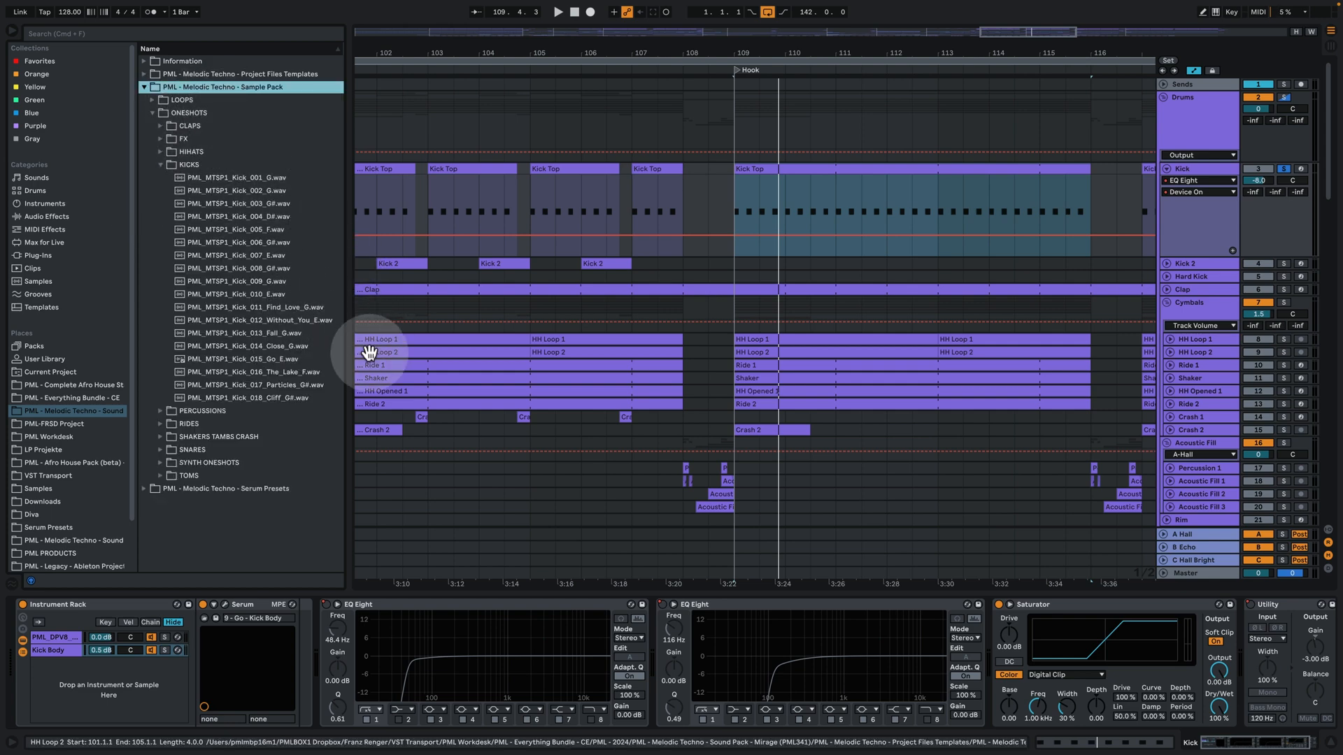
Preview PML_MTSP1_Kick_015_Go_E.wav in the Sample Pack's KICKS folder and collapse the Sample Pack folder
{"action": "left_click", "coordinate": [244, 360]}
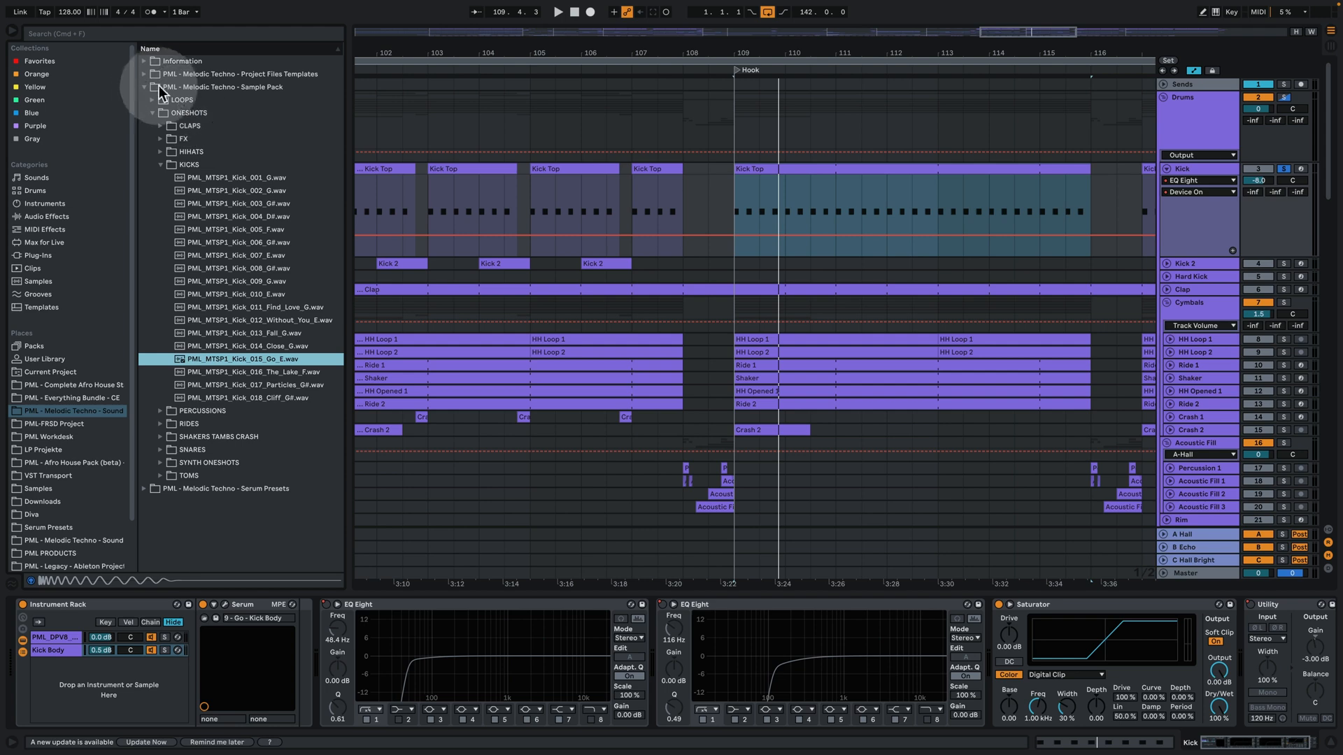
{"action": "left_click", "coordinate": [146, 87]}
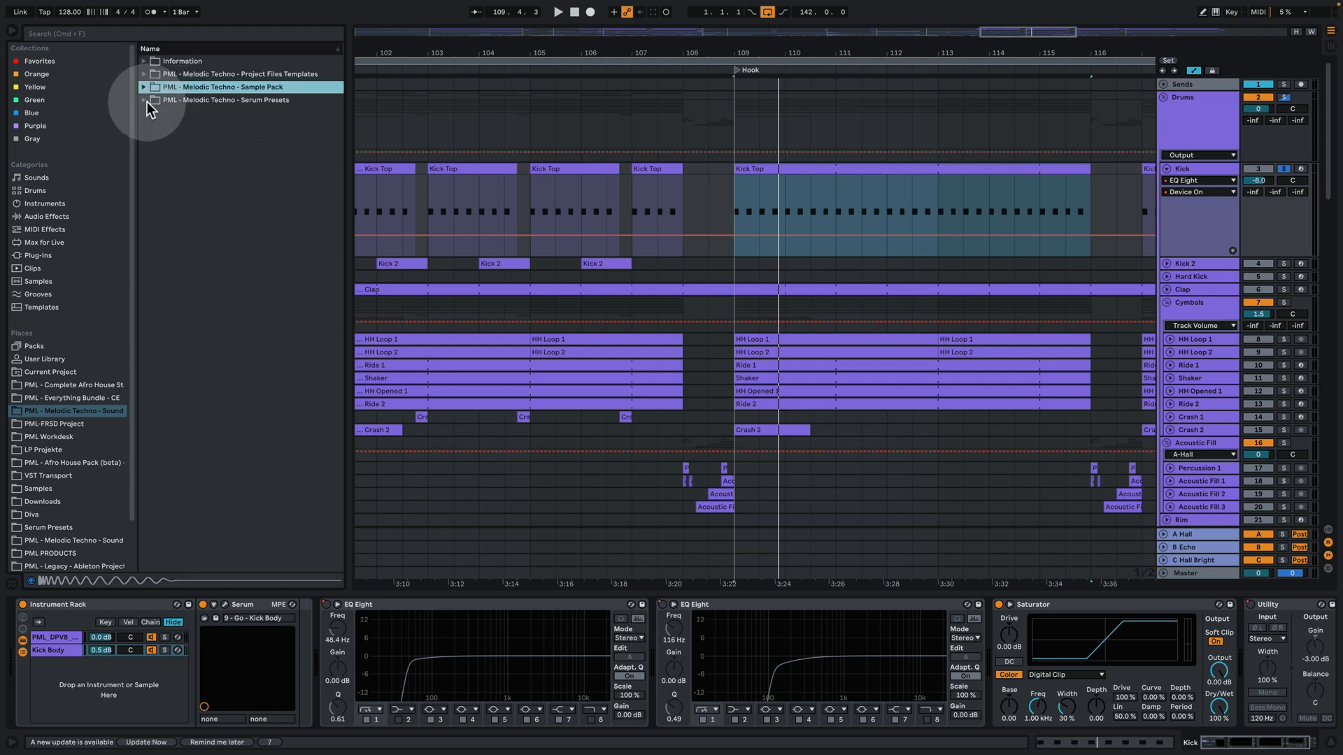
Expand the PML - Melodic Techno - Serum Presets folder and browse the MIDI files in its Midi subfolder
{"action": "left_click", "coordinate": [147, 102]}
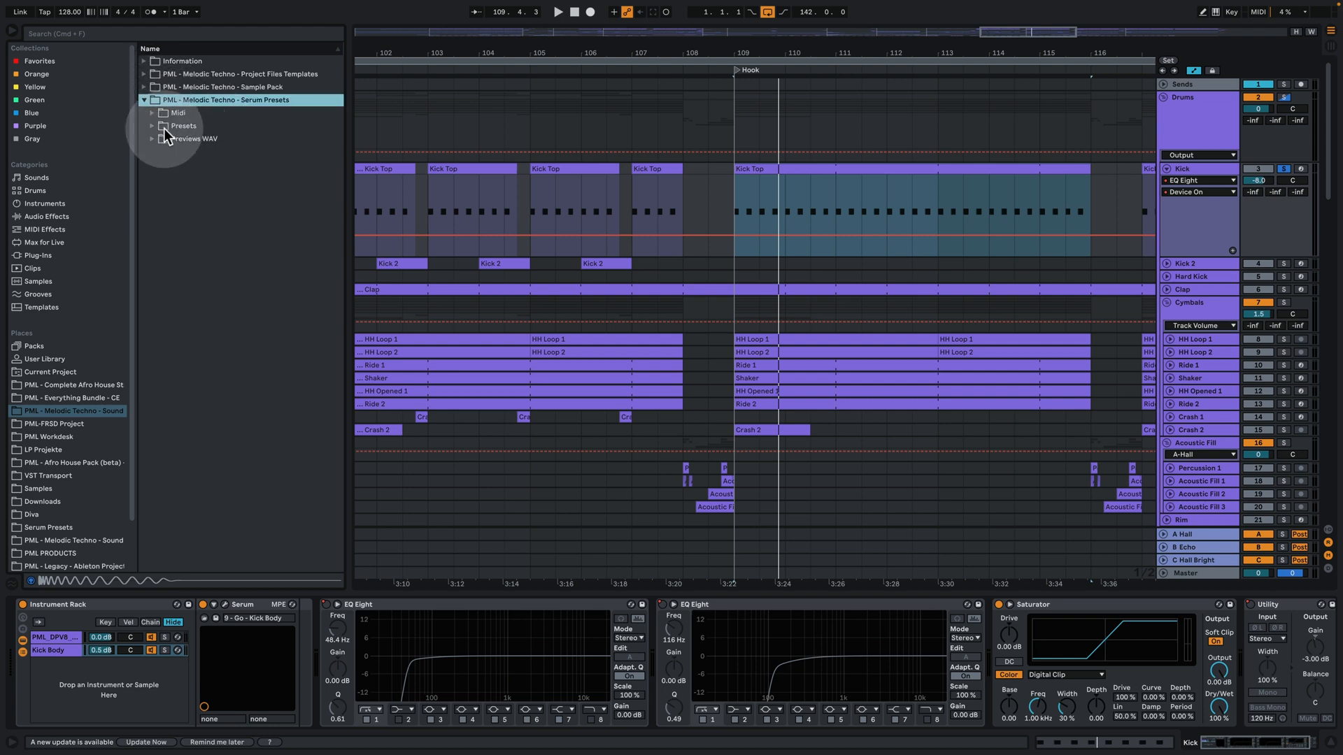
{"action": "left_click", "coordinate": [151, 112]}
{"action": "scroll", "coordinate": [235, 338], "scroll_direction": "down", "scroll_amount": 3}
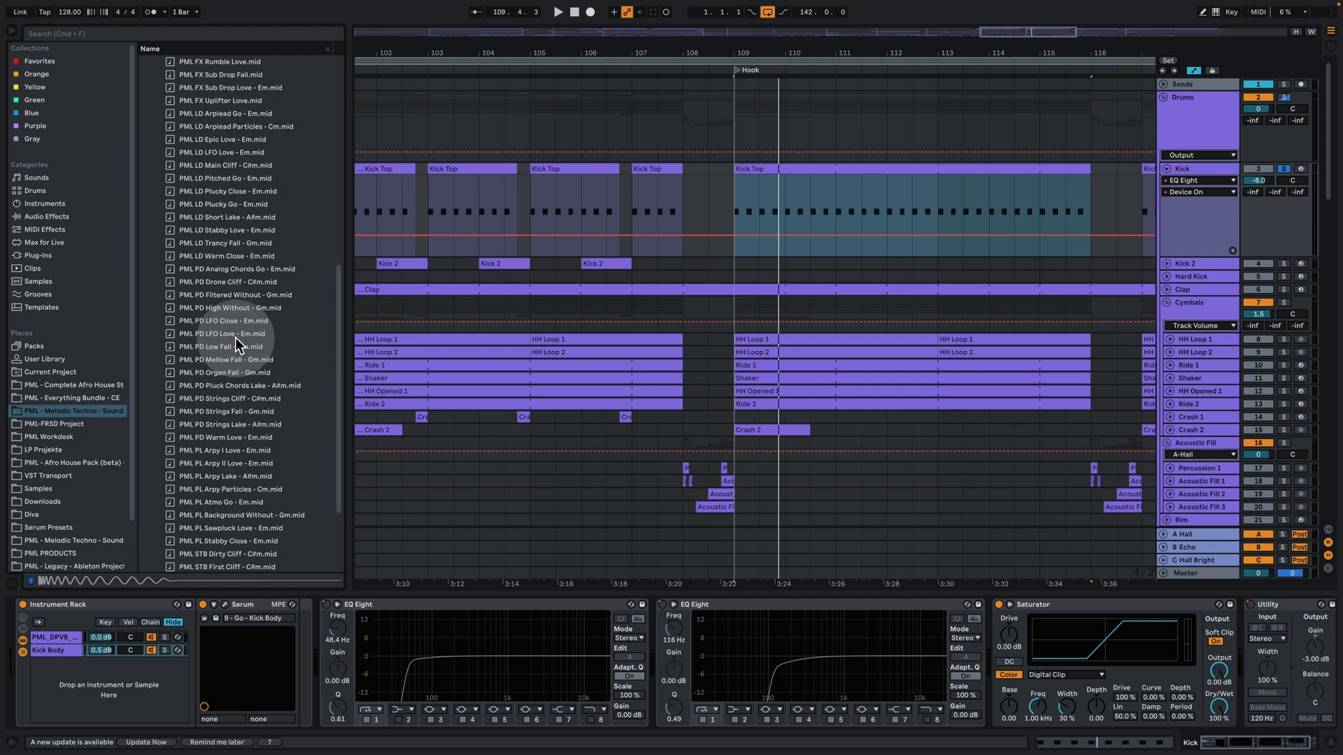
{"action": "scroll", "coordinate": [234, 346], "scroll_direction": "up", "scroll_amount": 10}
{"action": "left_click", "coordinate": [152, 74]}
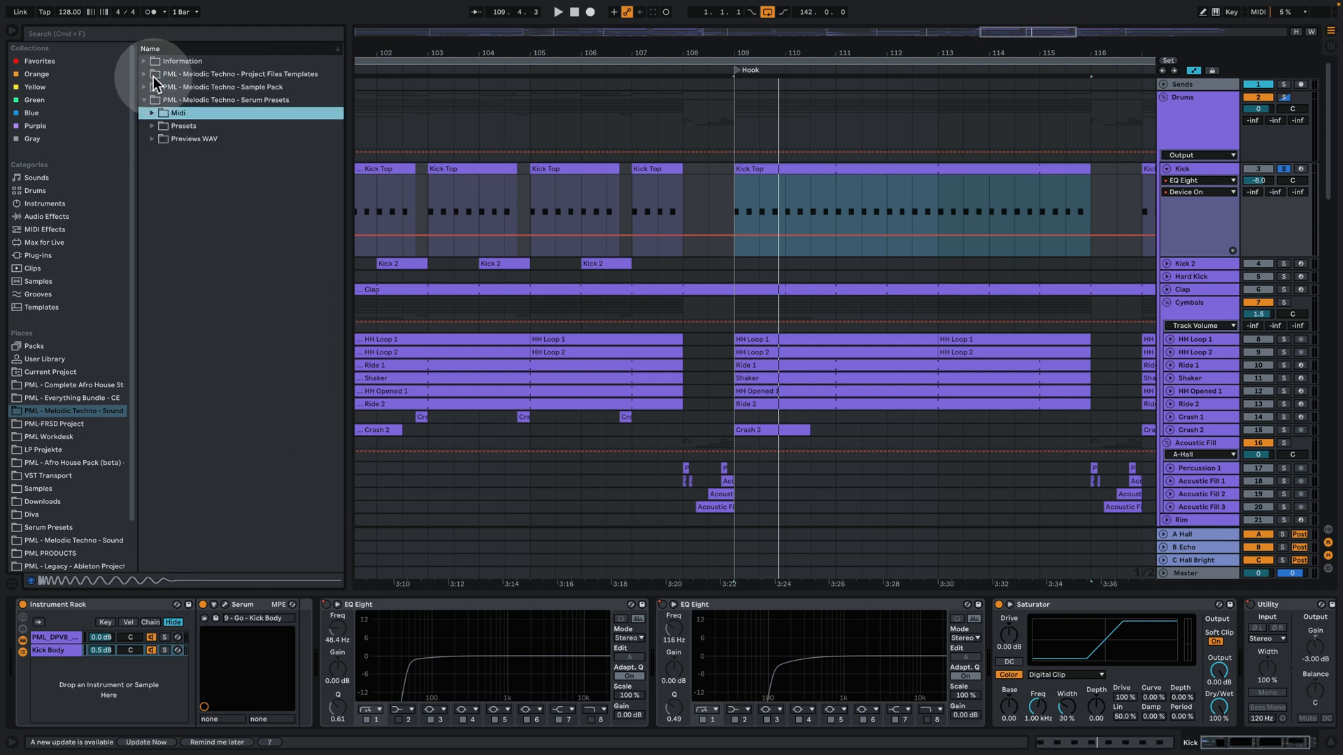
Examine the Presets and Previews WAV subfolders of the Serum Presets folder and collapse the previews list
{"action": "left_click", "coordinate": [154, 126]}
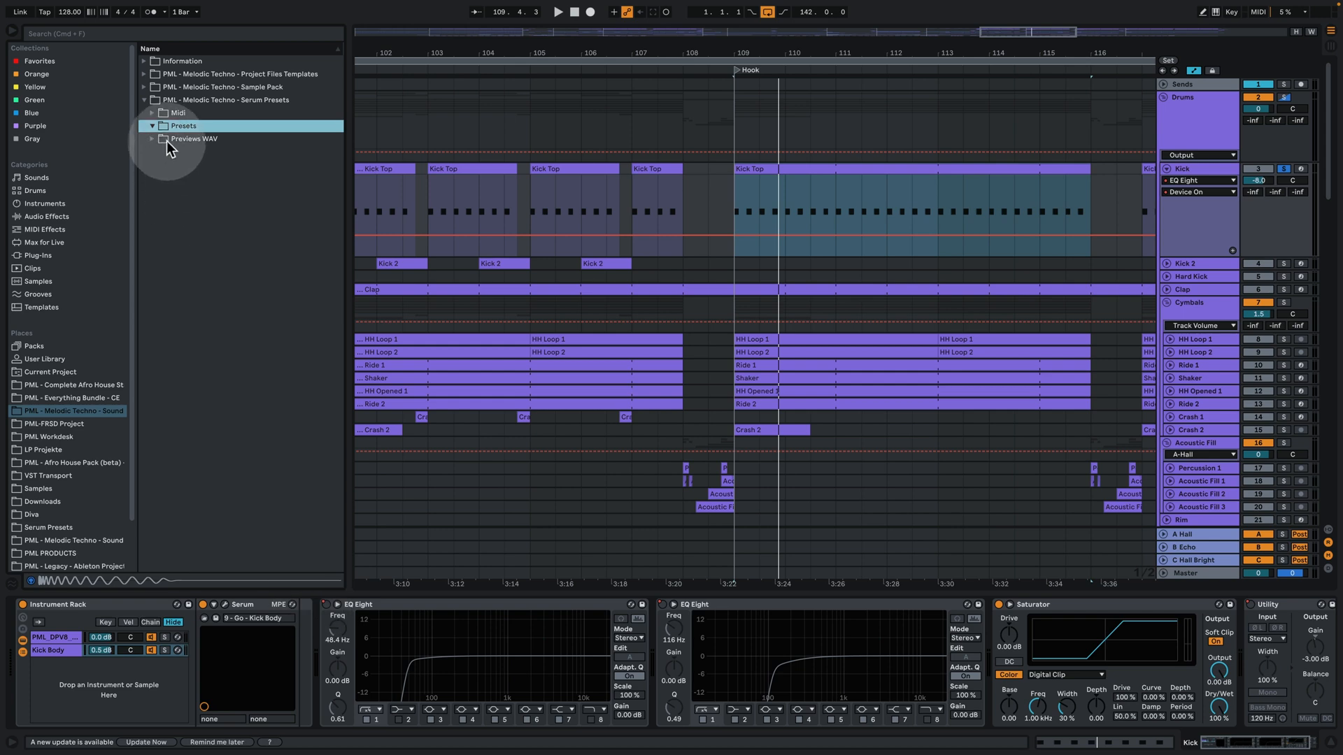
{"action": "left_click", "coordinate": [153, 139]}
{"action": "scroll", "coordinate": [279, 375], "scroll_direction": "down", "scroll_amount": 10}
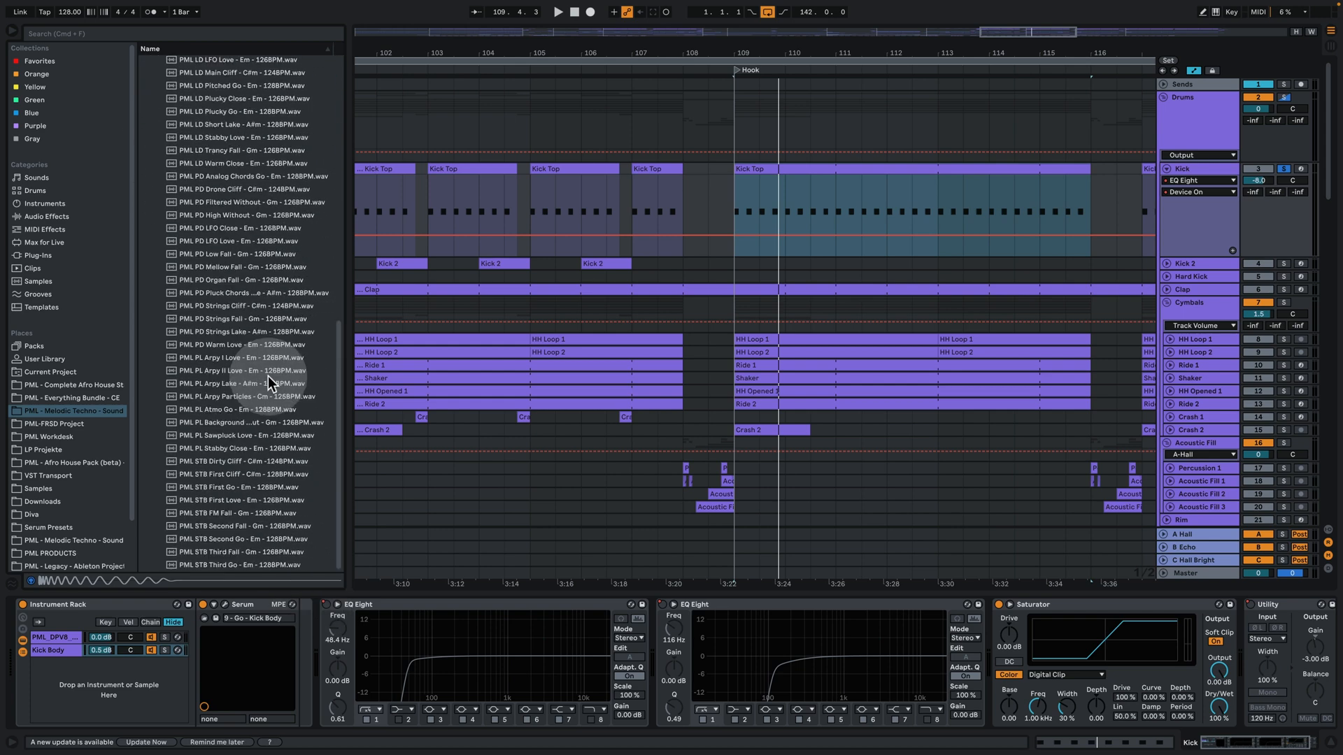
{"action": "scroll", "coordinate": [267, 376], "scroll_direction": "up", "scroll_amount": 10}
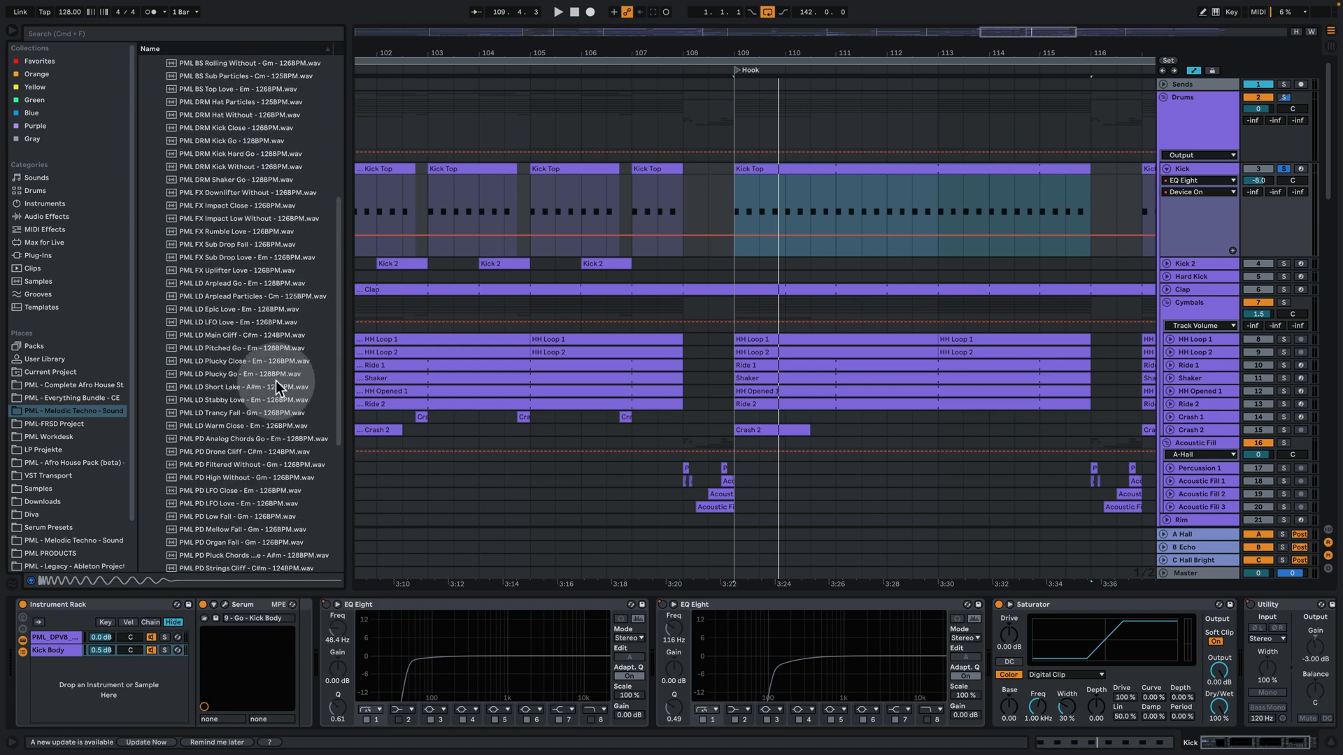
{"action": "left_click", "coordinate": [149, 138]}
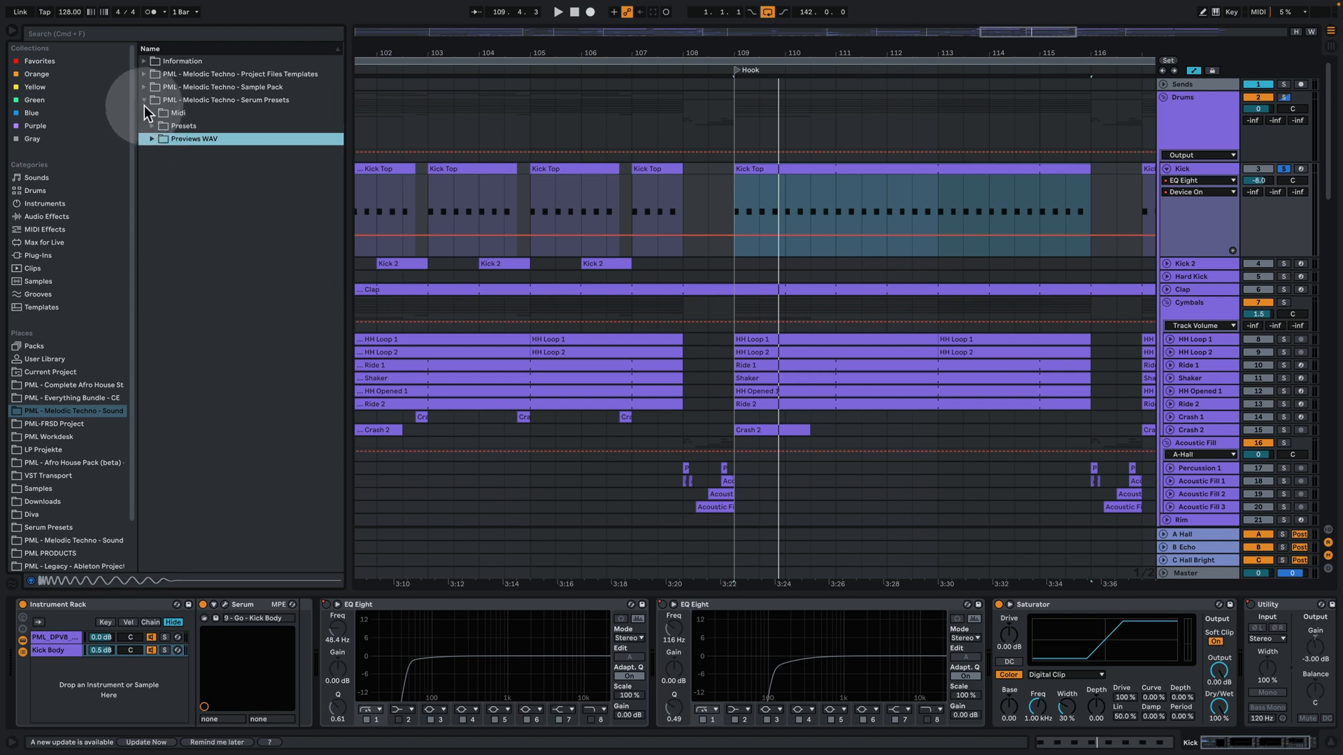
Expand the Project Files Templates folder and select the PML - Melodic Techno - Go project
{"action": "left_click", "coordinate": [146, 75]}
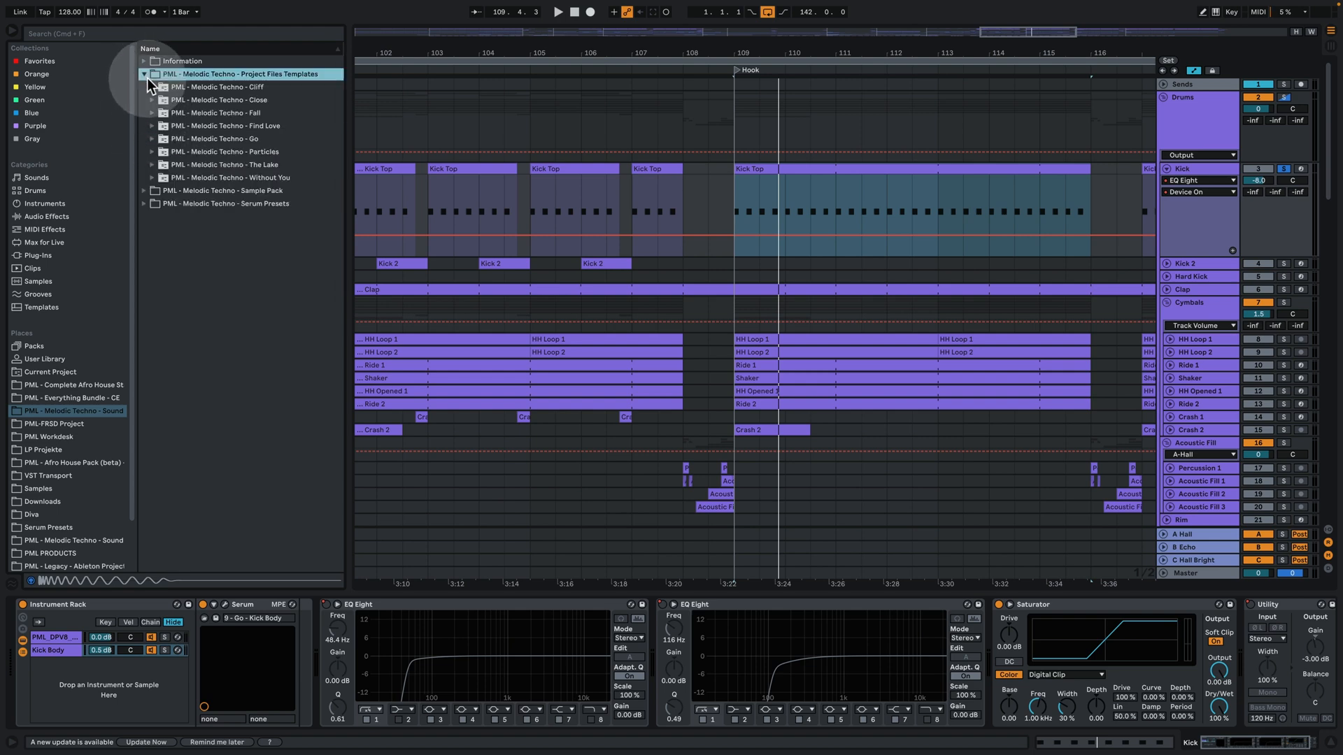
{"action": "left_click", "coordinate": [256, 141]}
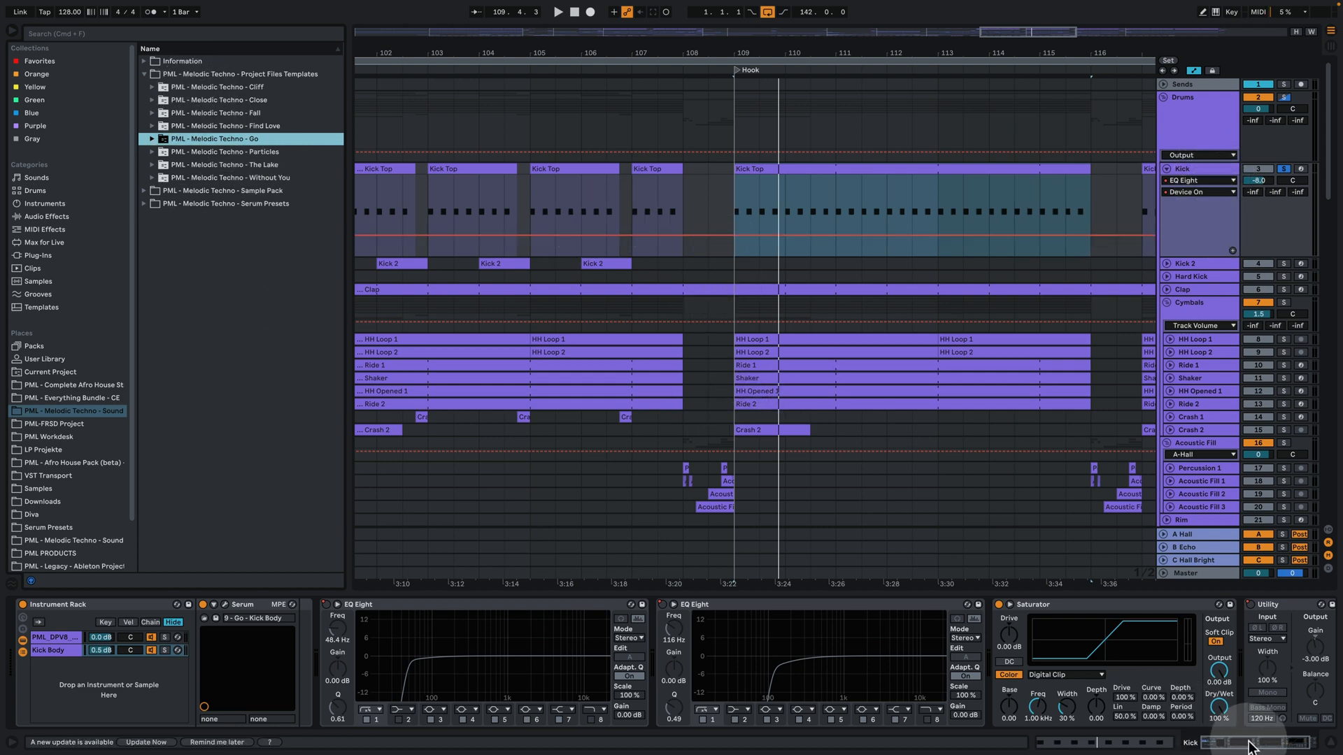
Solo the Clap track alongside the Kick, play both from bar 109, and unfold the Clap track with its Instrument Rack shown
{"action": "left_click", "coordinate": [1212, 172]}
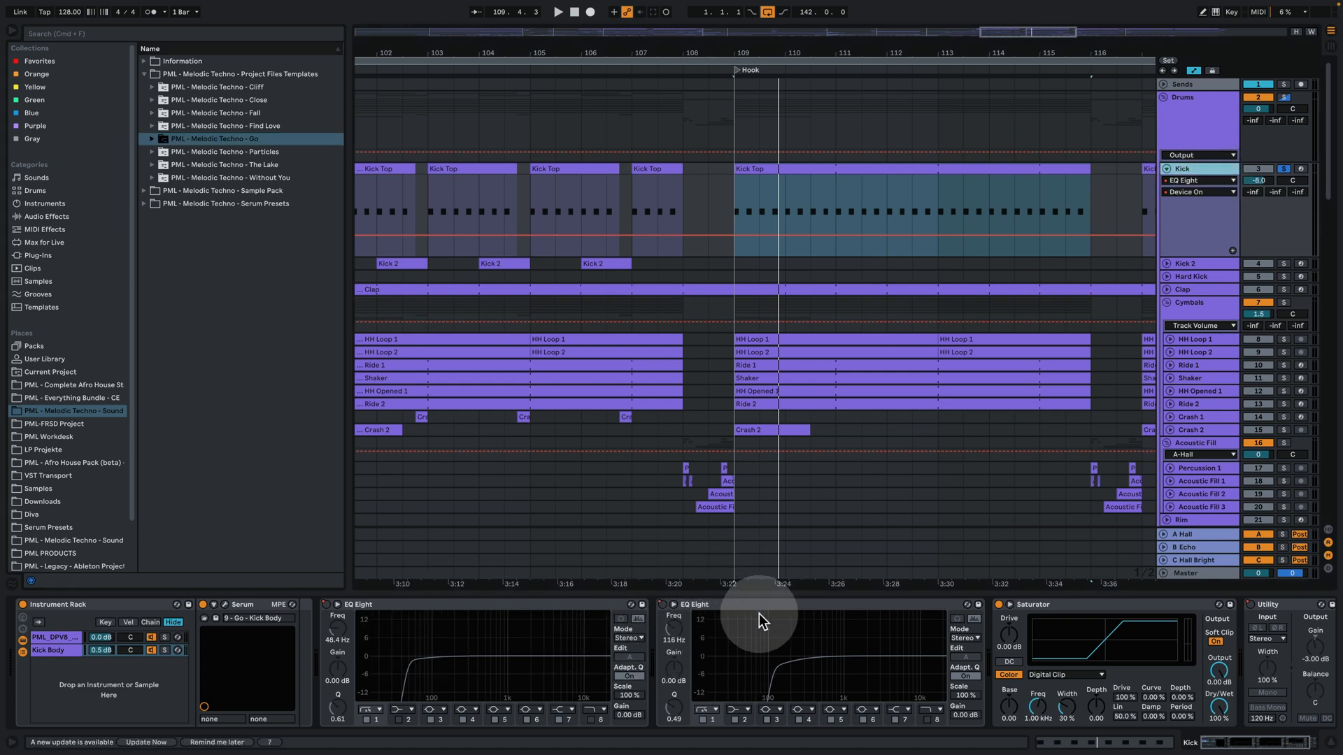
{"action": "left_click_drag", "start_coordinate": [751, 54], "coordinate": [719, 3]}
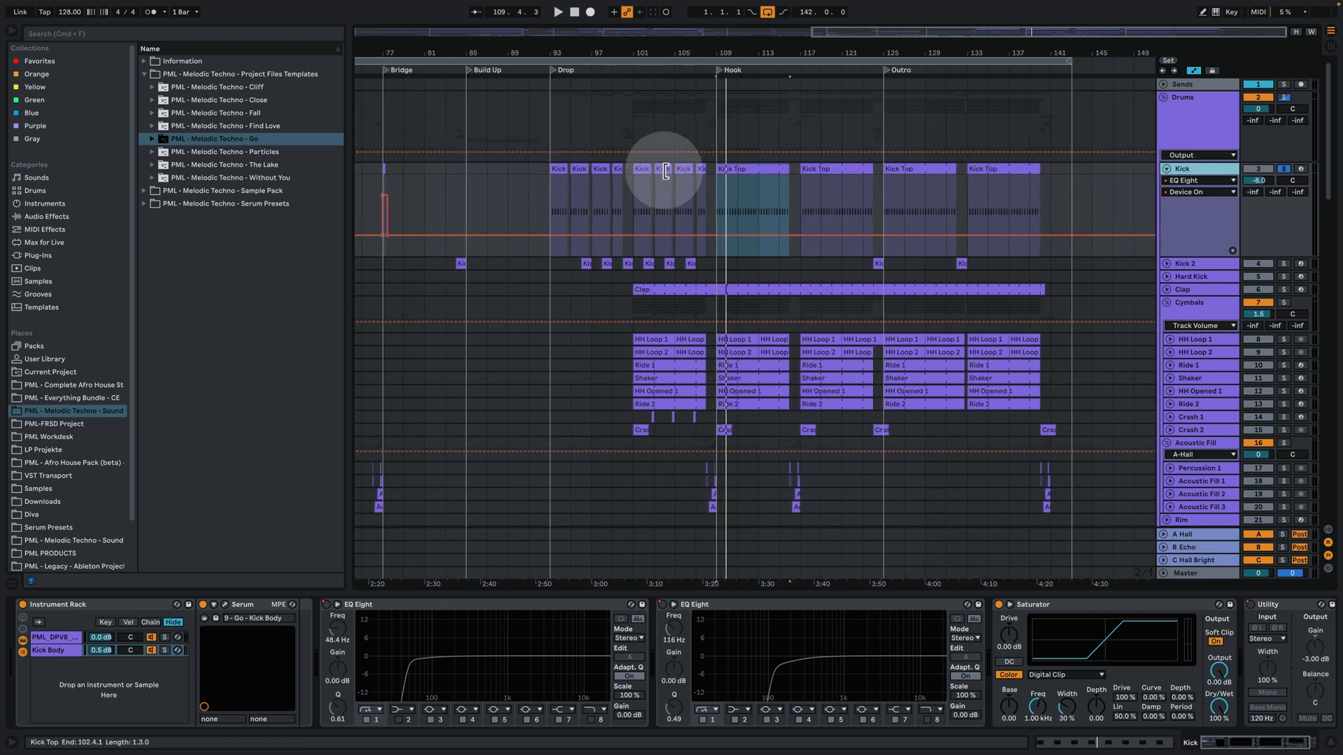
{"action": "key", "text": "space"}
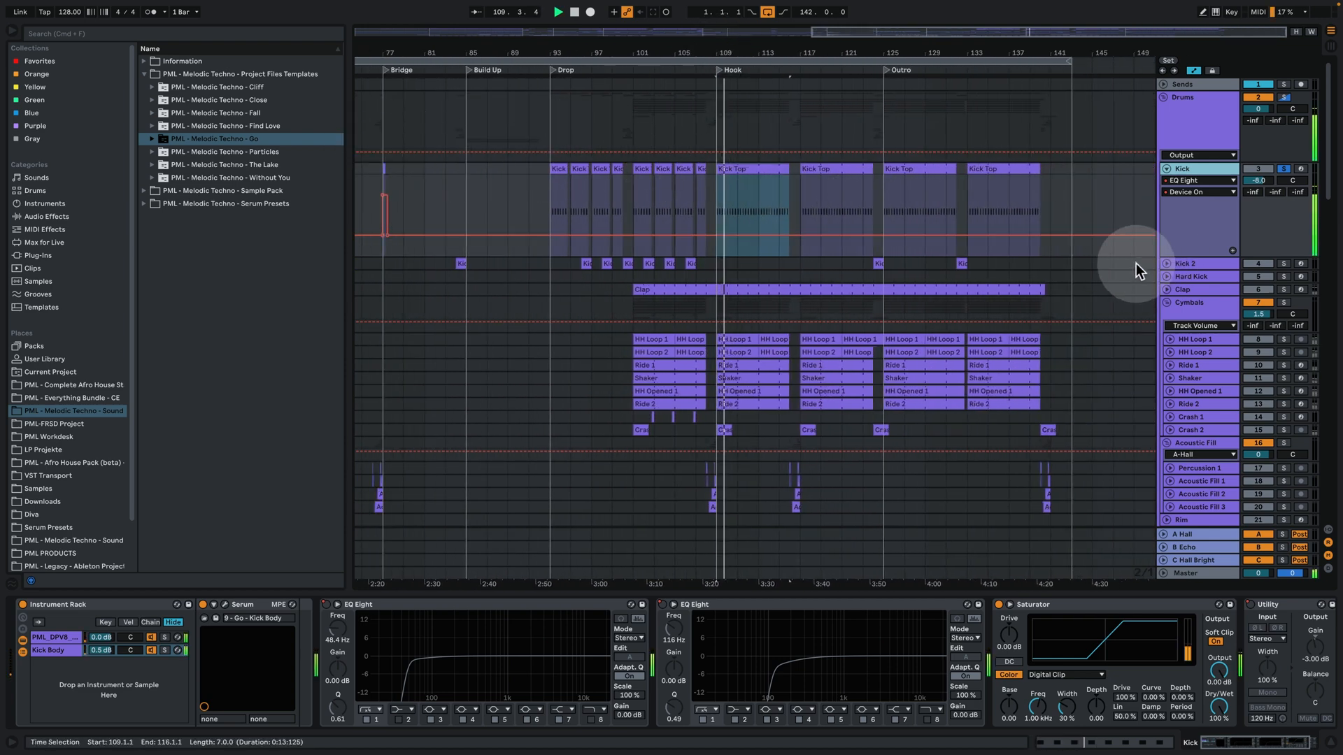
{"action": "left_click", "coordinate": [1282, 289]}
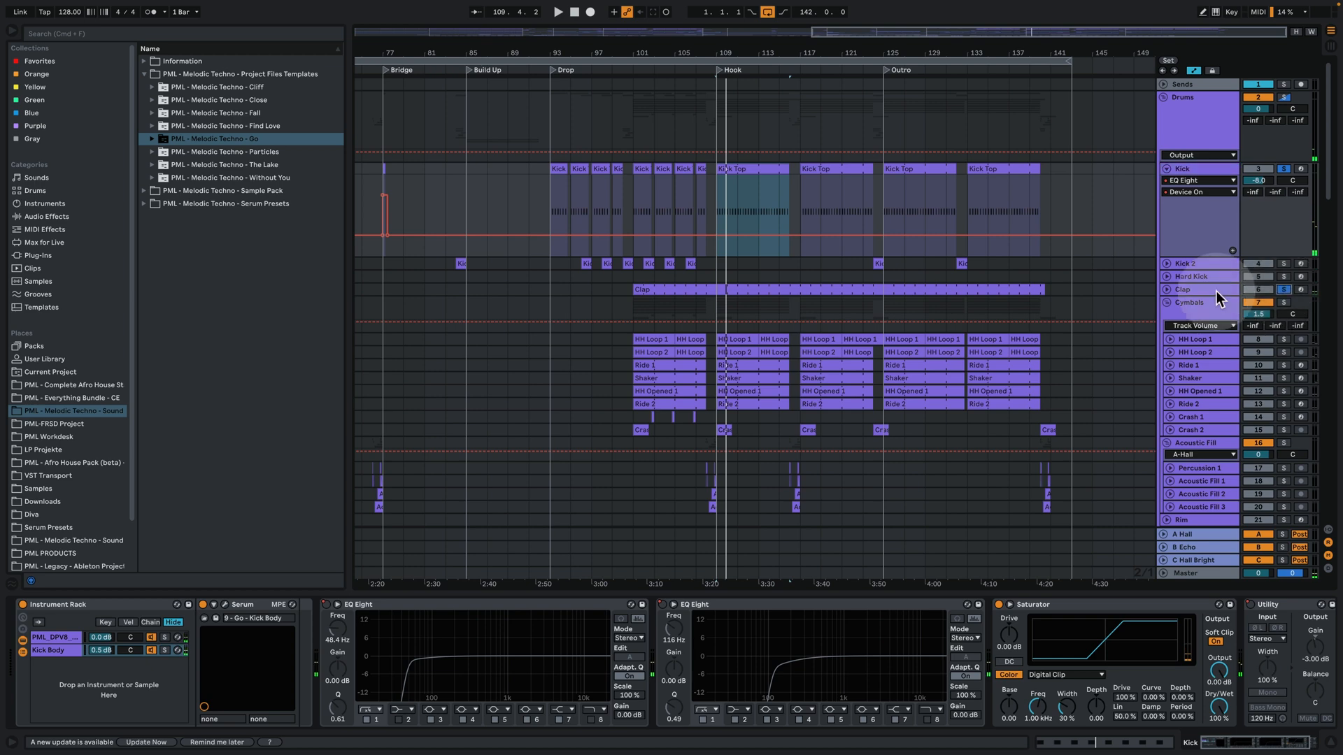
{"action": "left_click", "coordinate": [1169, 290]}
{"action": "left_click", "coordinate": [1189, 289]}
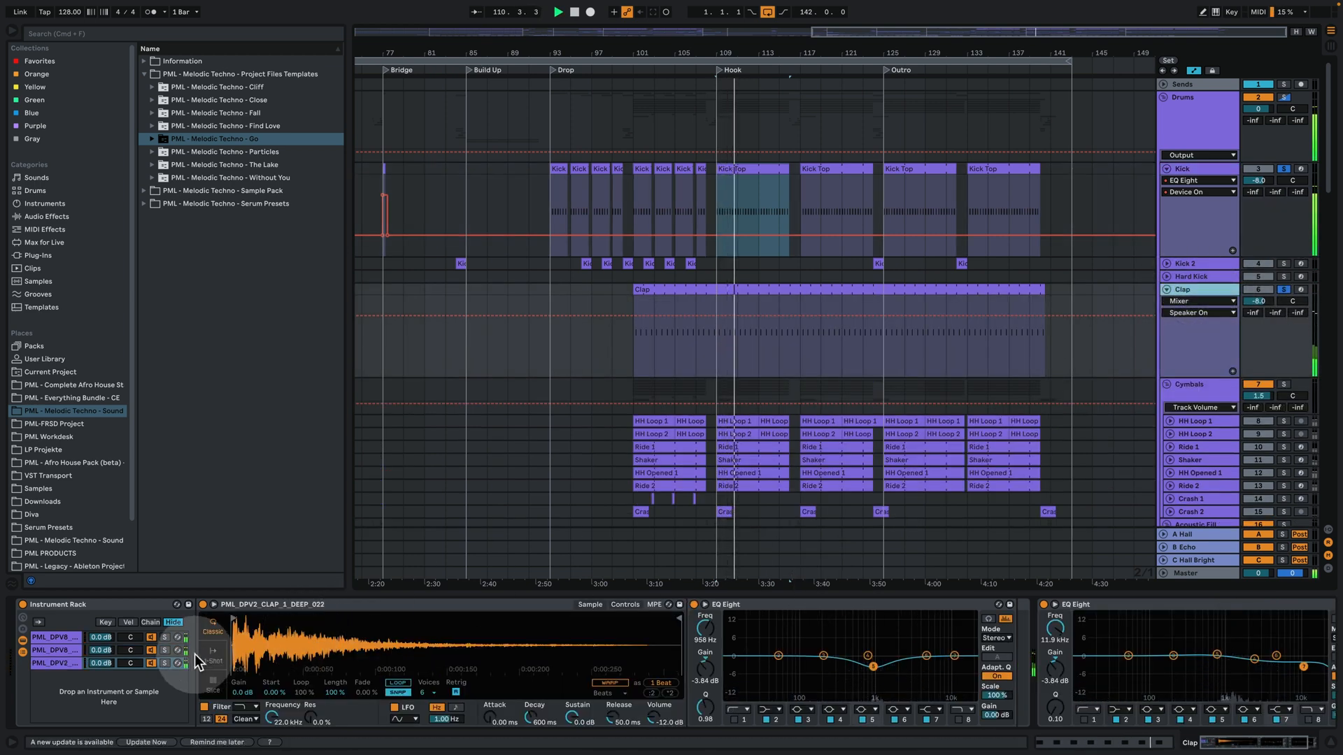
Inspect the three chains of the Clap's Instrument Rack and solo them individually during playback from bar 109
{"action": "left_click", "coordinate": [73, 651]}
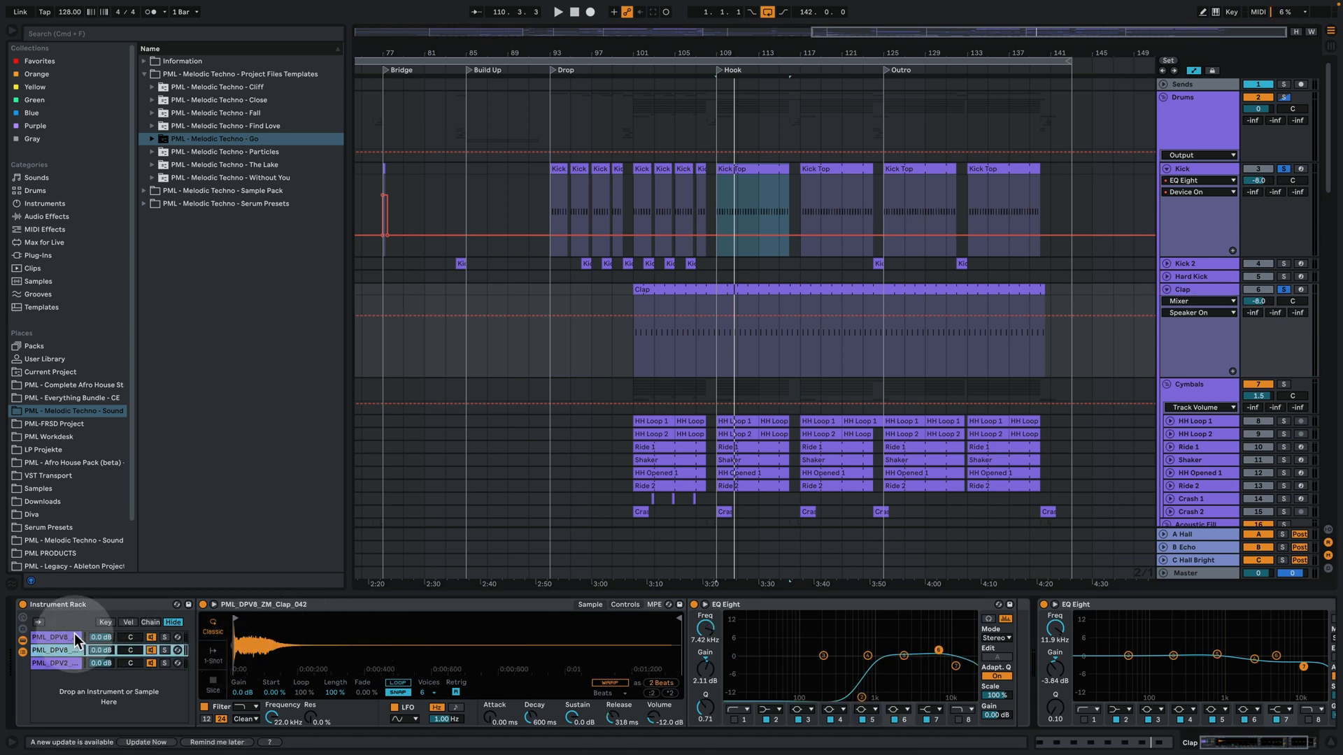
{"action": "left_click", "coordinate": [70, 637]}
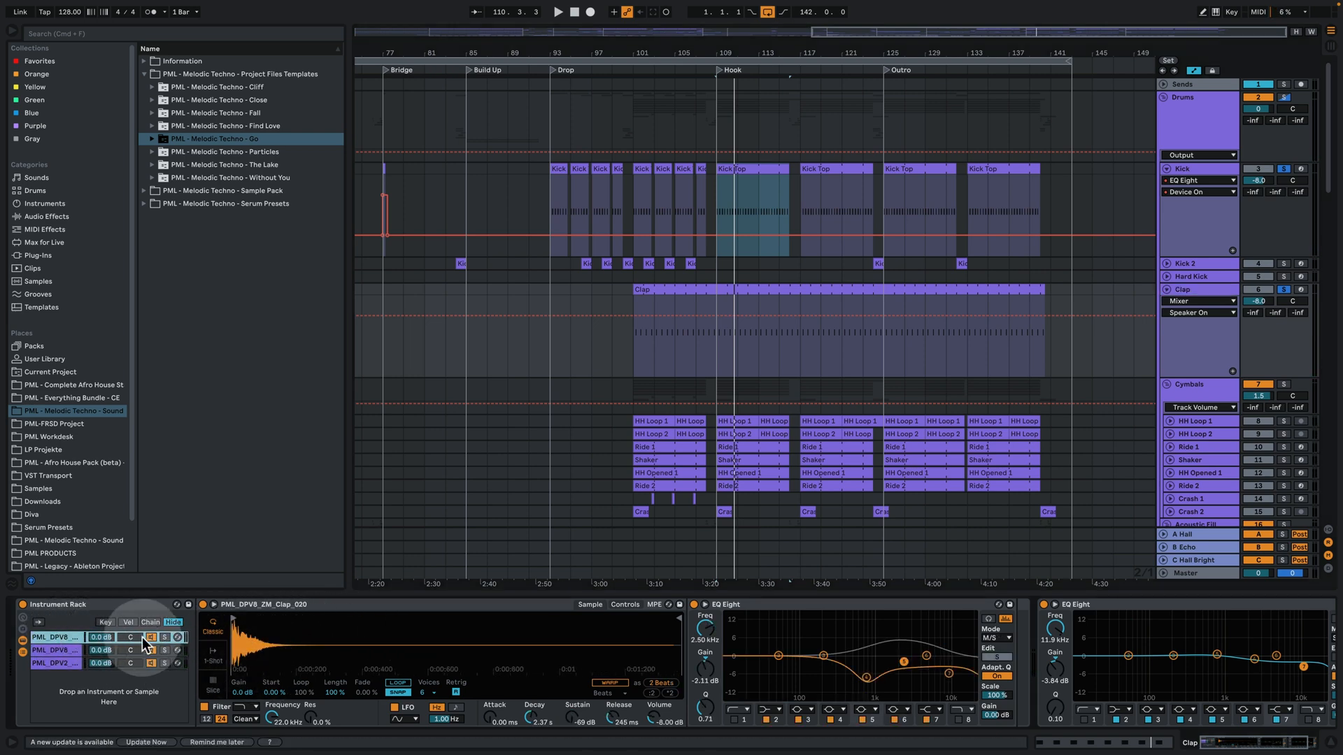
{"action": "left_click", "coordinate": [165, 637]}
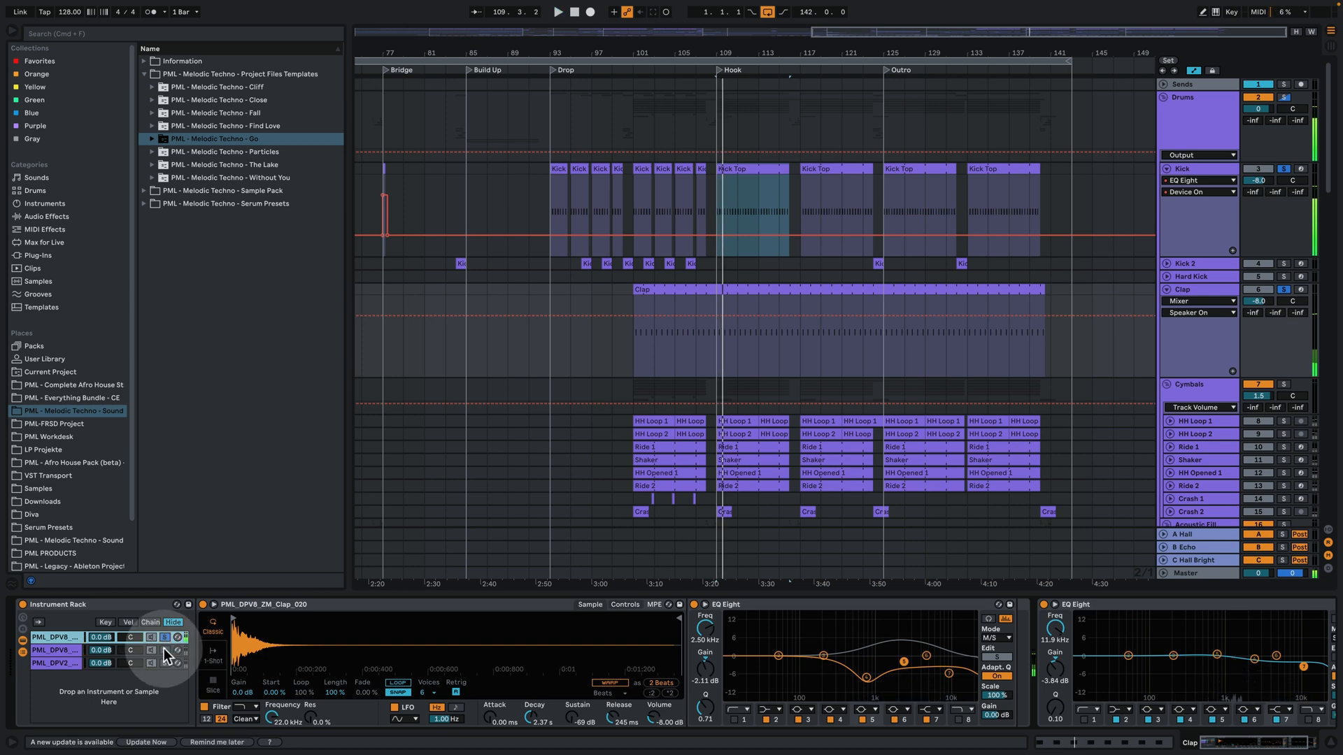
{"action": "left_click", "coordinate": [164, 649]}
{"action": "left_click", "coordinate": [164, 649]}
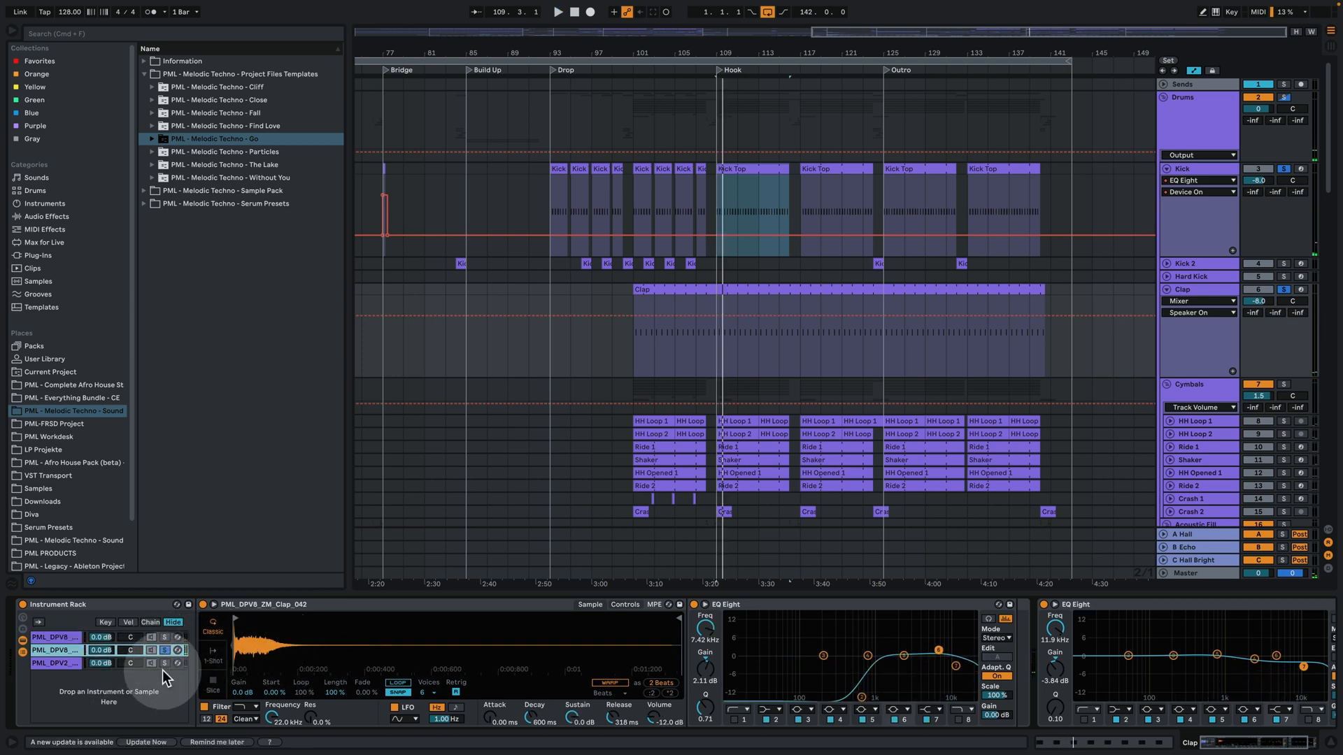
{"action": "left_click", "coordinate": [164, 664]}
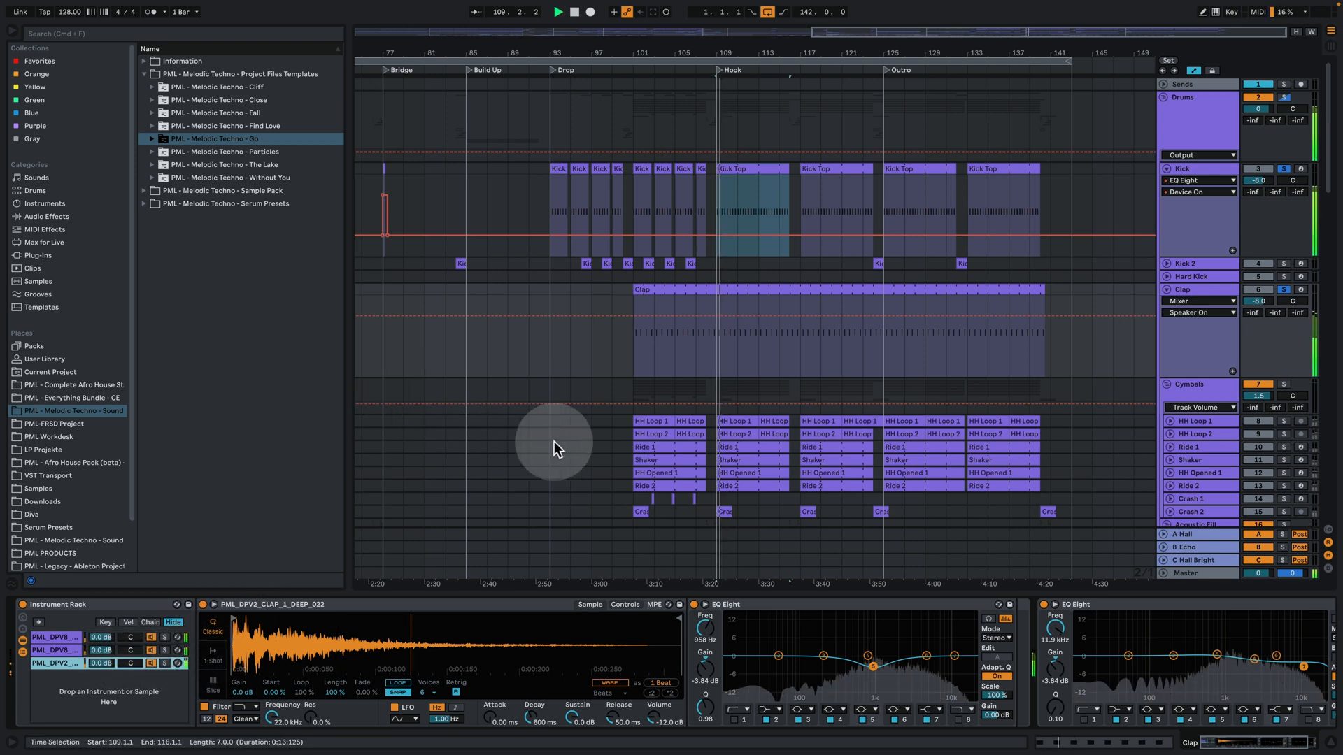
Solo and unfold HH Loop 1 in the Cymbals group, show the group's EQ Eight, and play it with the kick and clap
{"action": "key", "text": "space"}
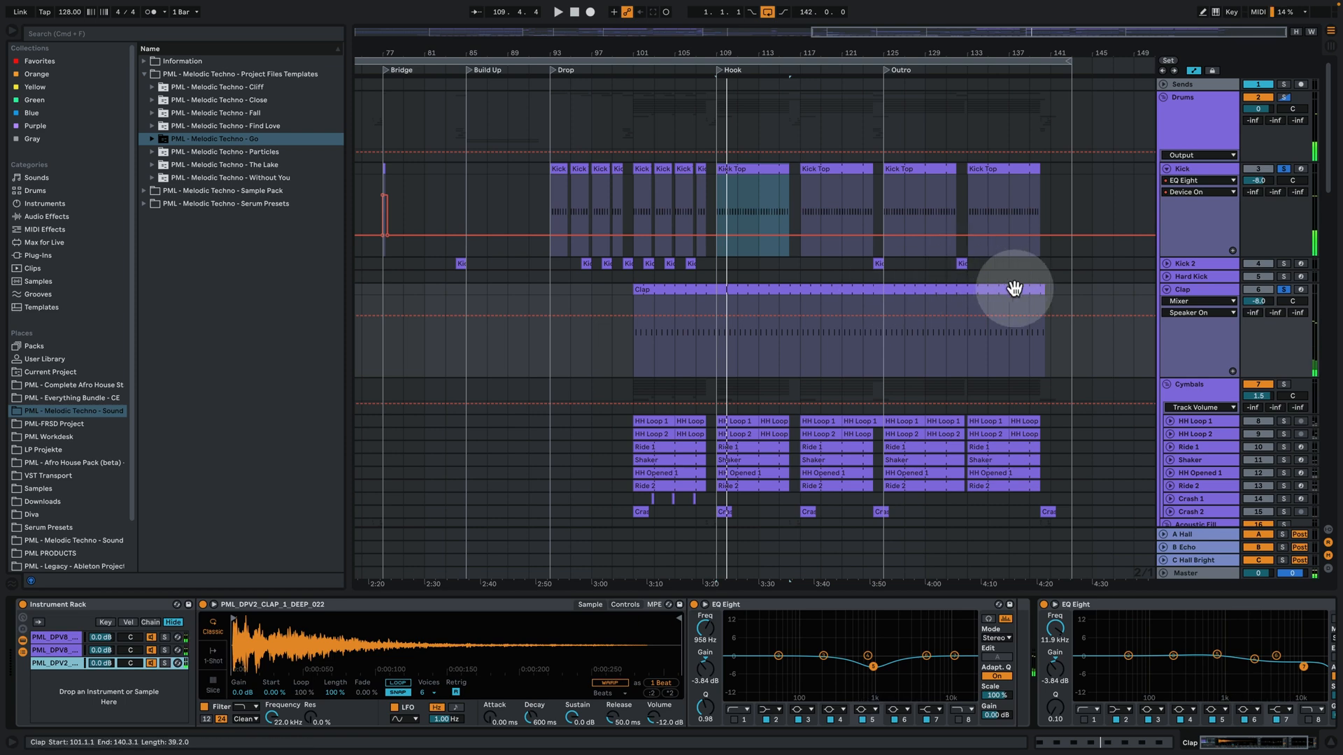
{"action": "scroll", "coordinate": [993, 364], "scroll_direction": "down", "scroll_amount": 2}
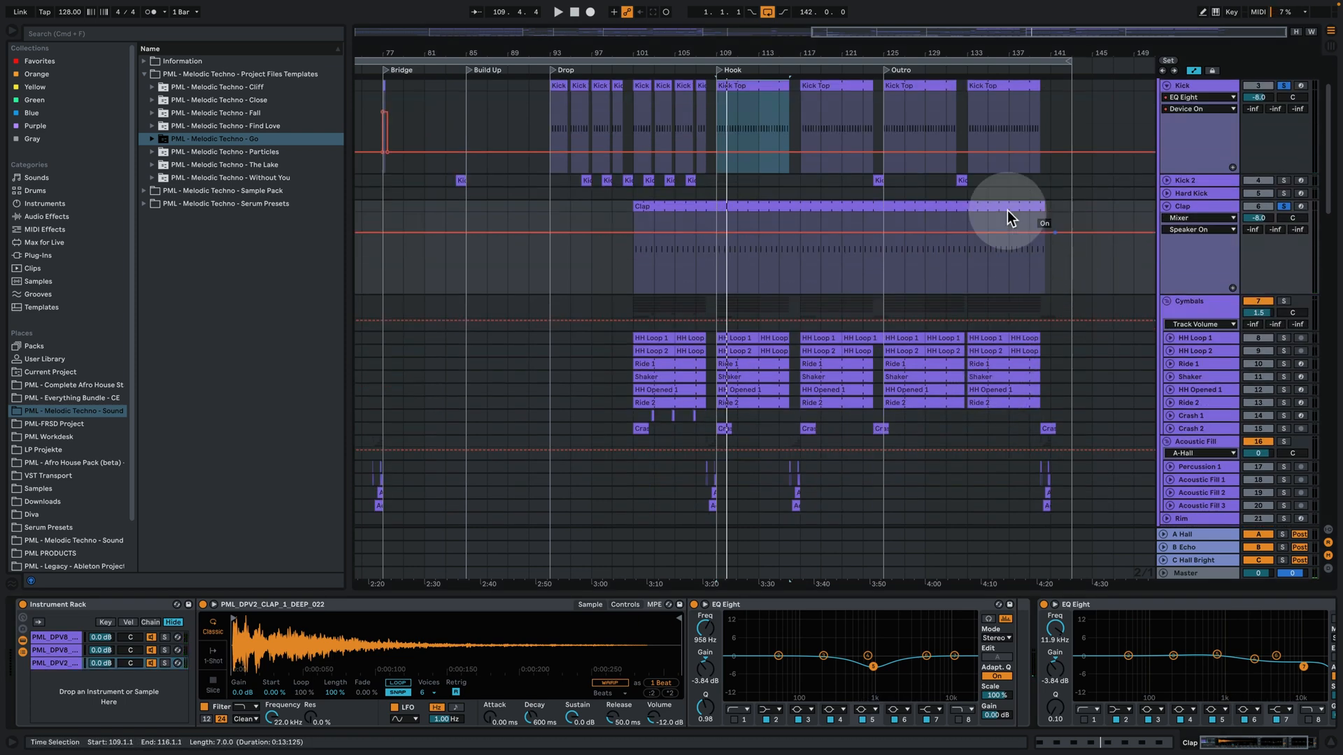
{"action": "left_click_drag", "start_coordinate": [728, 46], "coordinate": [763, 161]}
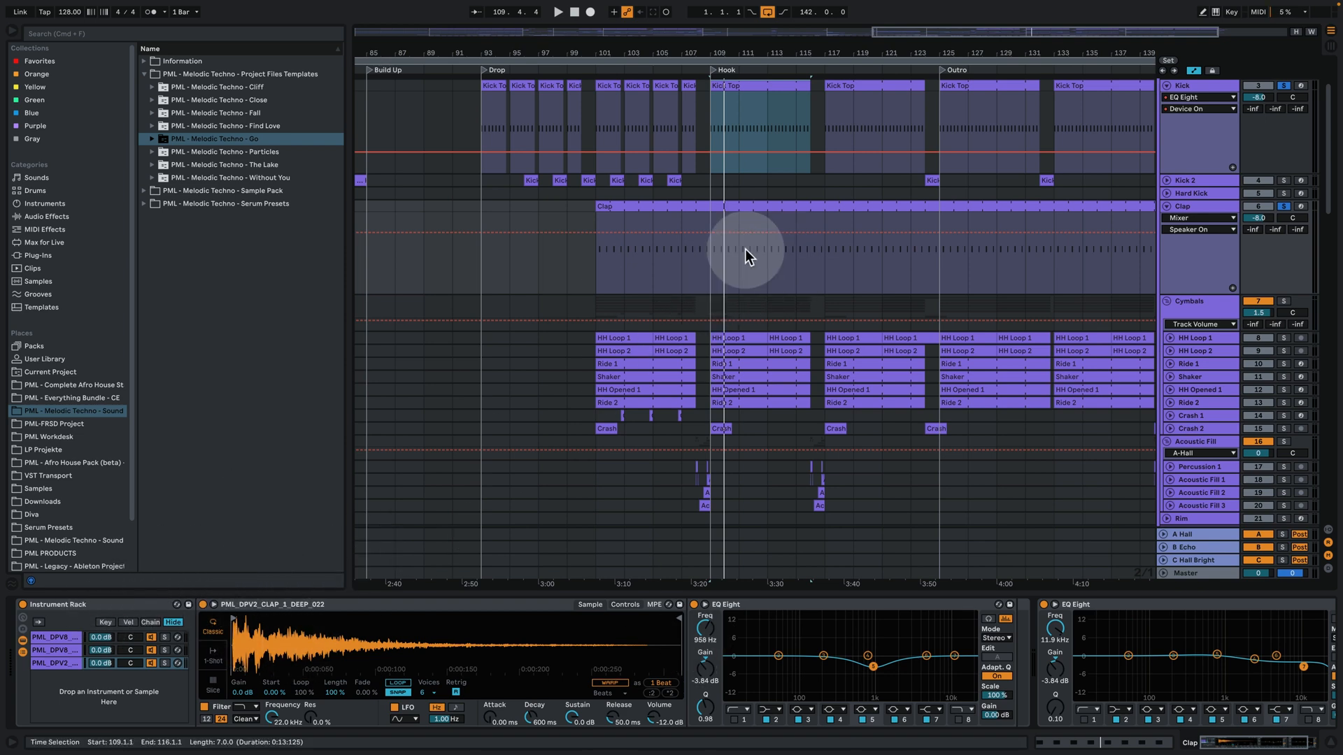
{"action": "left_click", "coordinate": [1284, 338]}
{"action": "left_click", "coordinate": [1219, 306]}
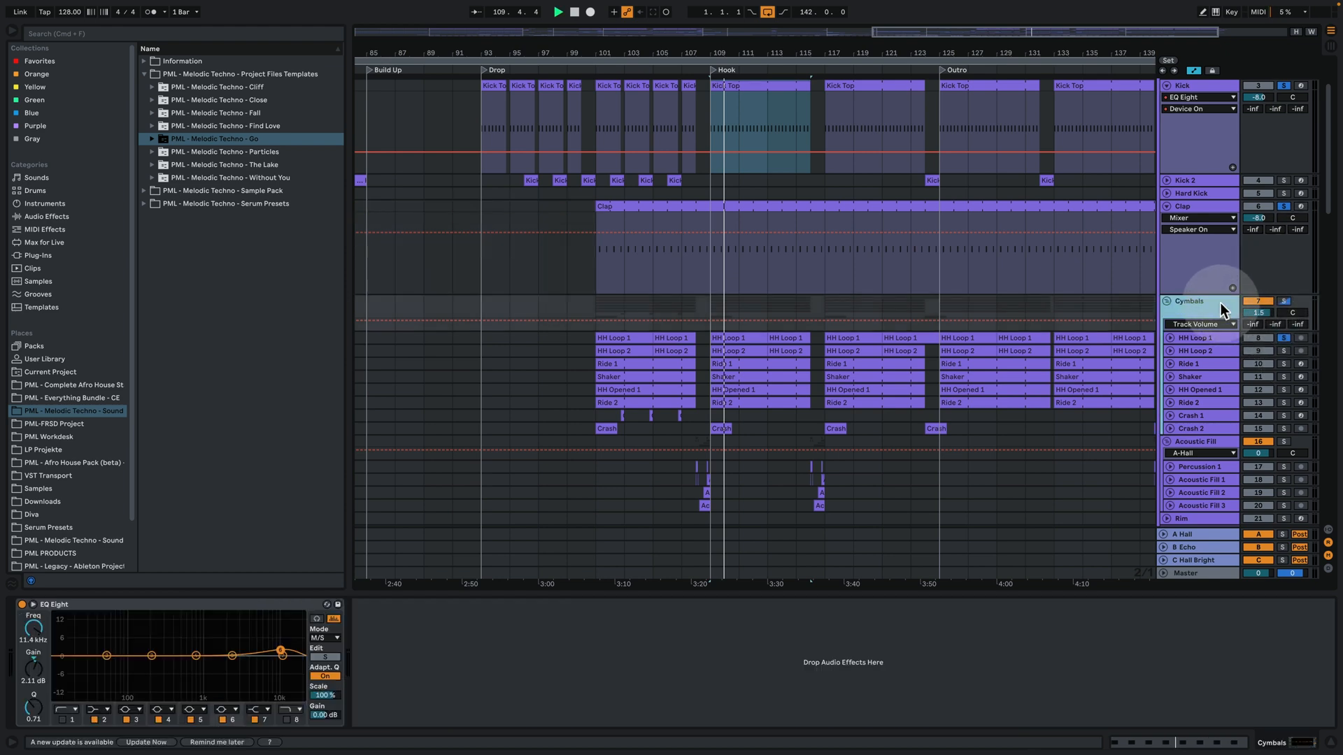
{"action": "key", "text": "space"}
{"action": "left_click", "coordinate": [1170, 338]}
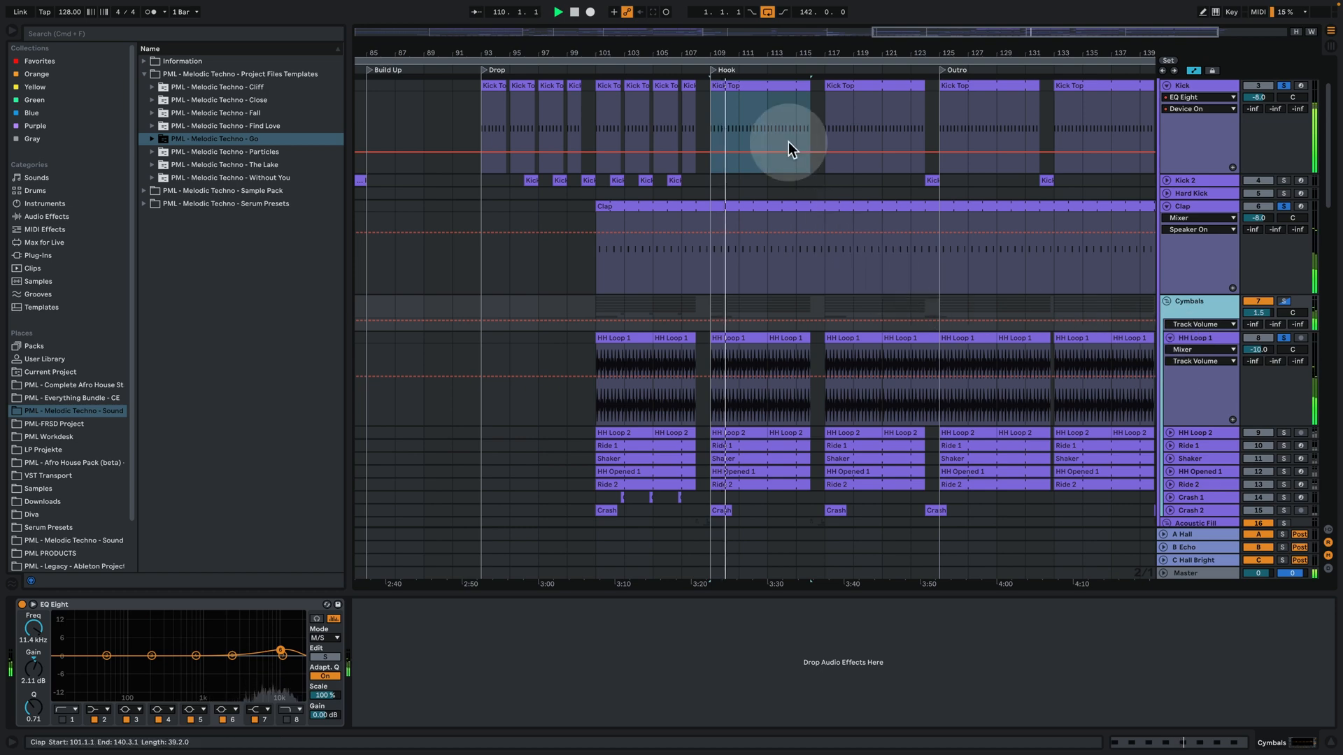
{"action": "left_click_drag", "start_coordinate": [744, 54], "coordinate": [663, 136]}
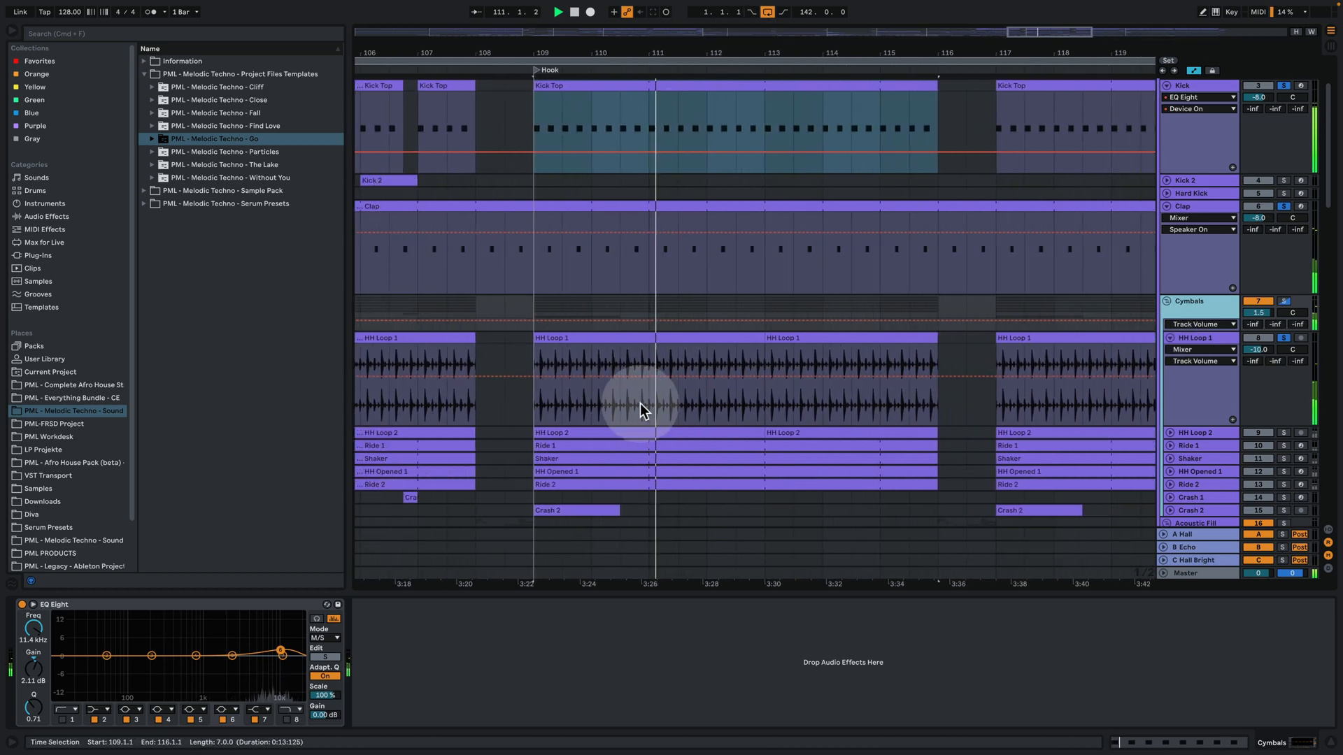
Inspect the HH Loop 1 clip's waveform at bar 109, then return to the arrangement with the track's EQ Eight shown
{"action": "double_click", "coordinate": [664, 338]}
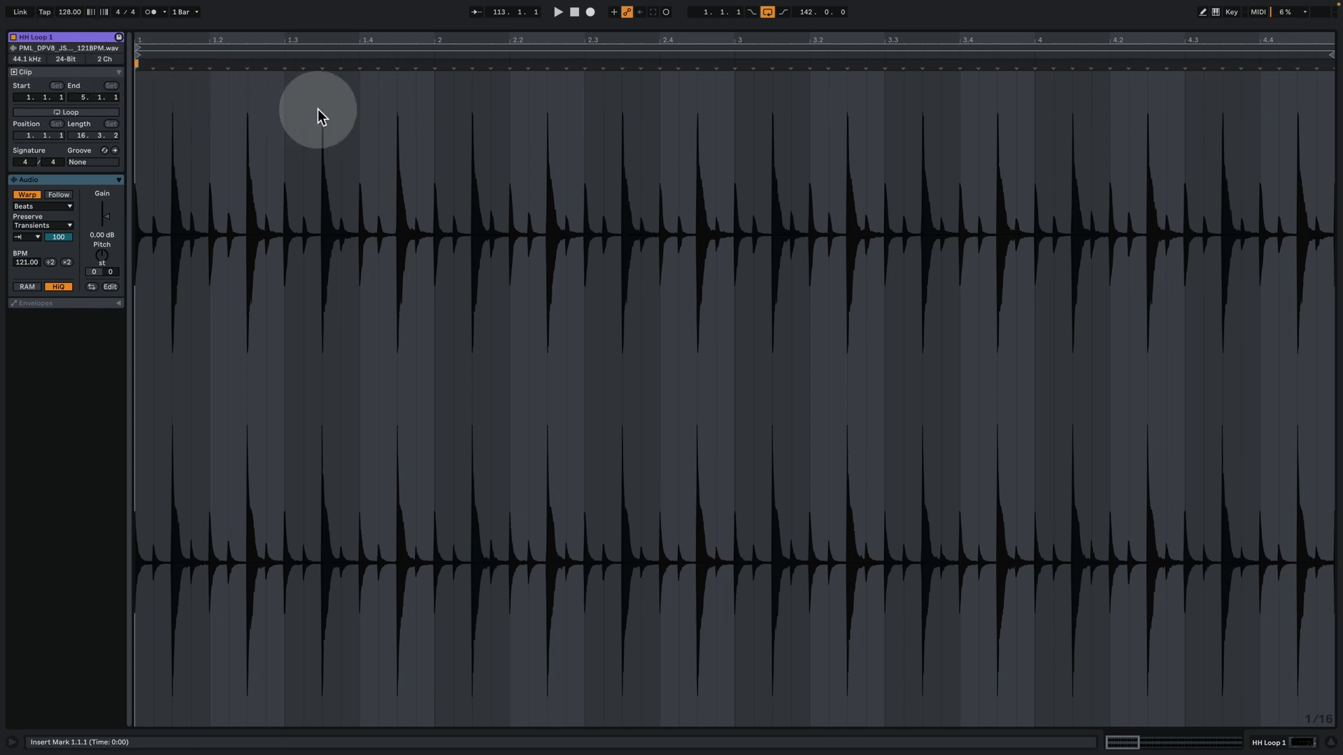
{"action": "key", "text": "space"}
{"action": "left_click", "coordinate": [1268, 742]}
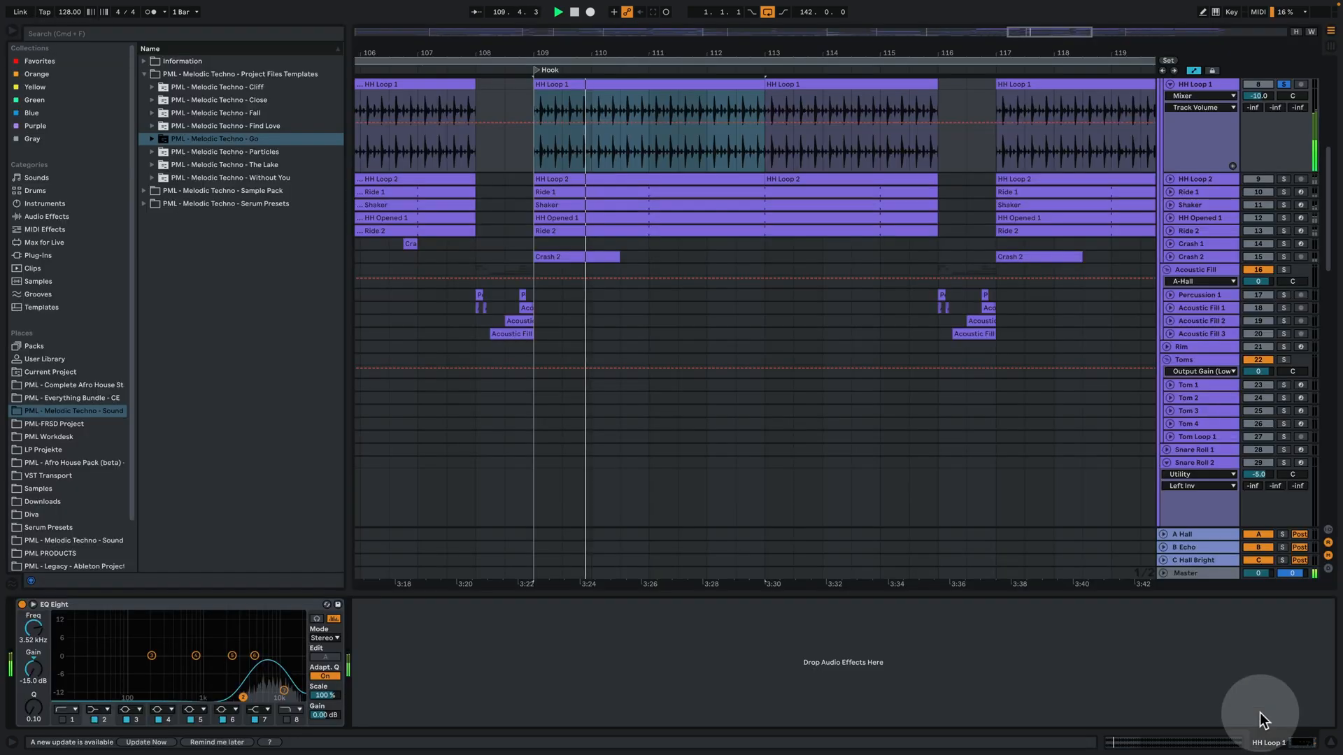
Unfold and solo HH Loop 2, play it alongside HH Loop 1, and reselect the Cymbals group
{"action": "scroll", "coordinate": [1238, 280], "scroll_direction": "up", "scroll_amount": 4}
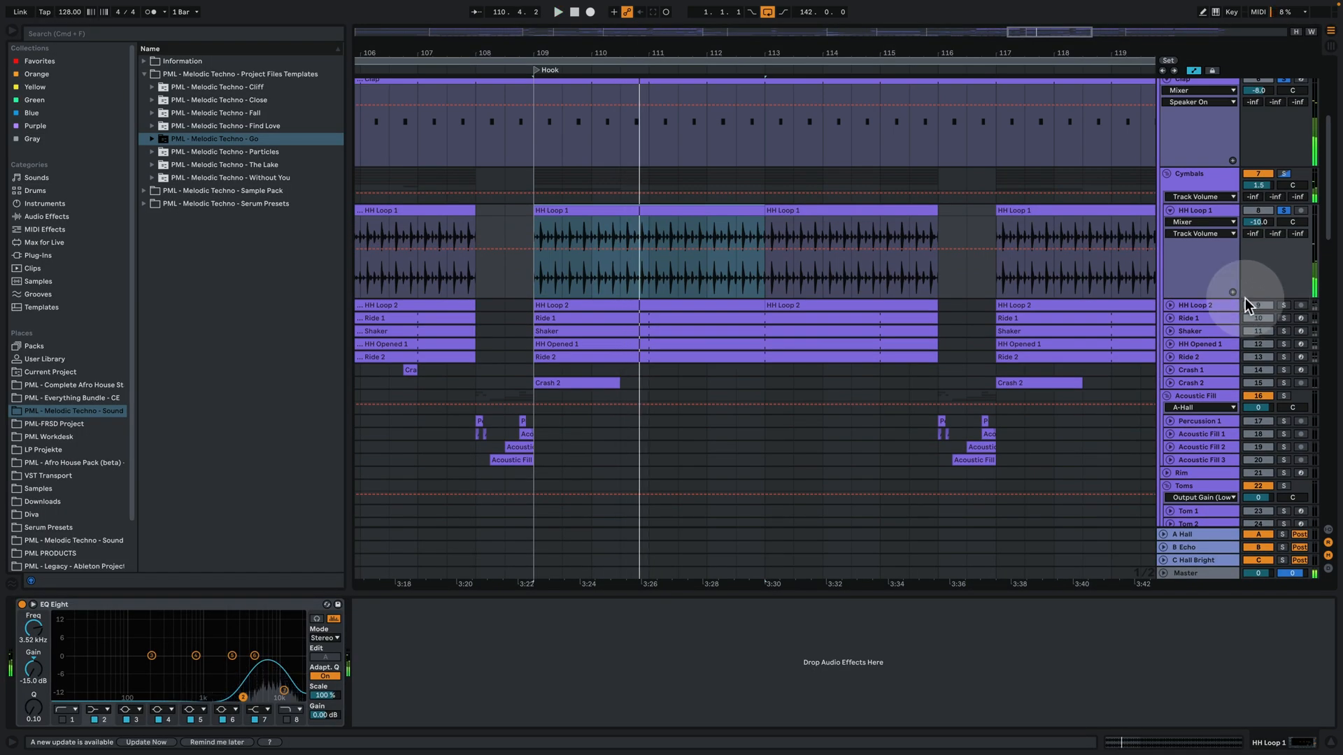
{"action": "left_click", "coordinate": [1169, 305]}
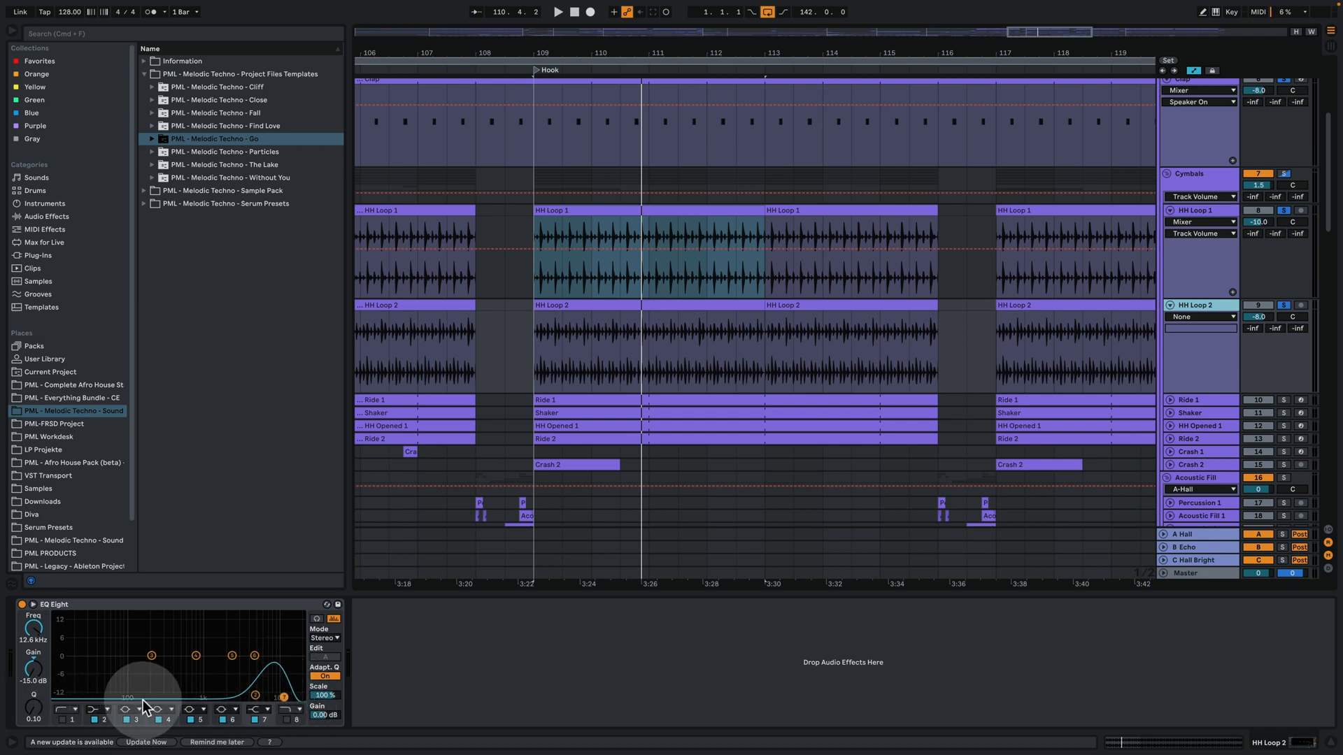
{"action": "key", "text": "space"}
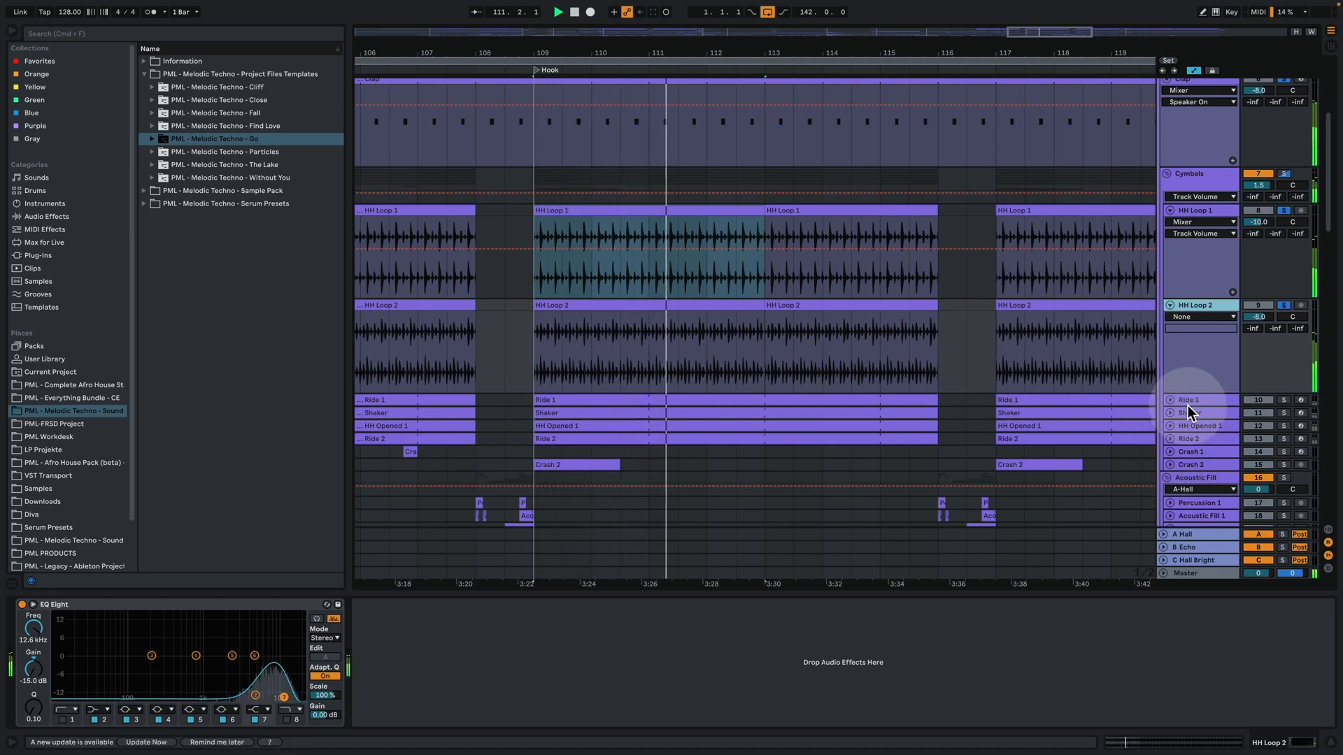
{"action": "left_click", "coordinate": [1212, 184]}
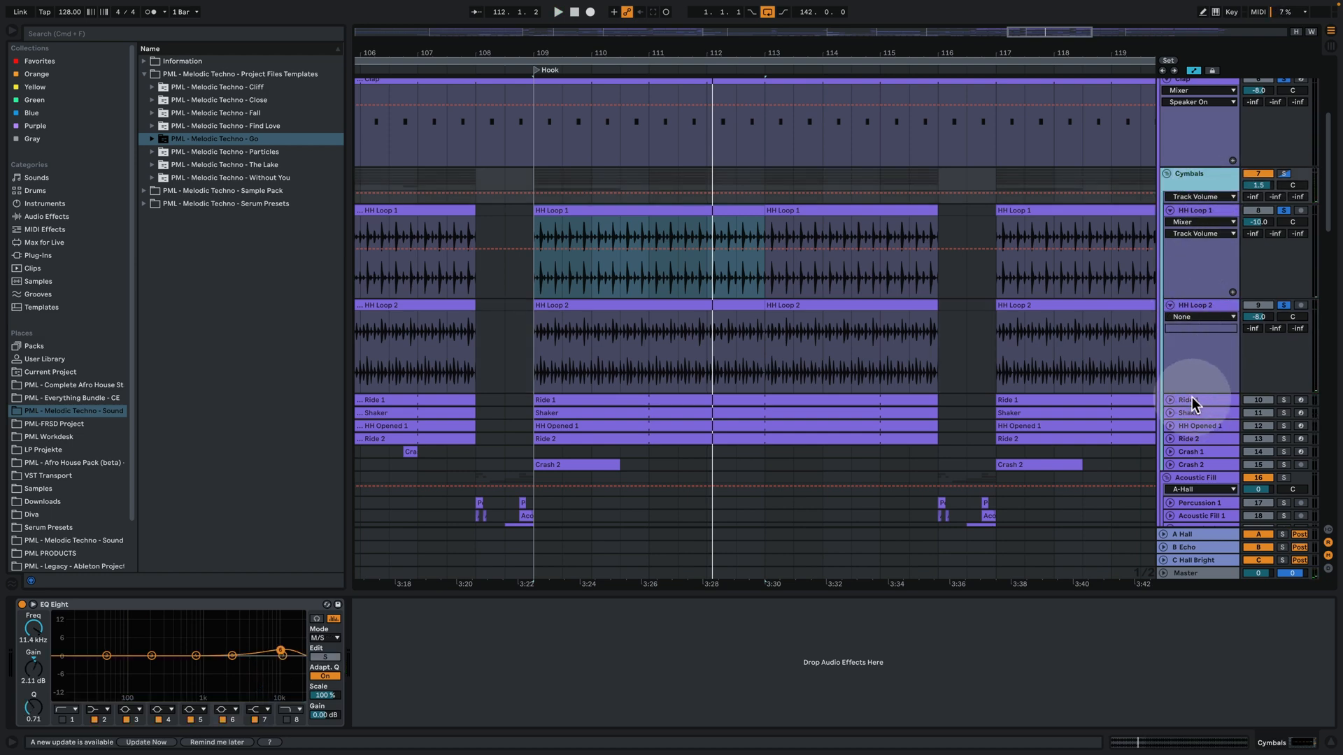
Unfold and solo the Ride 1 track with its sampler and EQ Eight shown, and play it with the hi-hat loops
{"action": "left_click", "coordinate": [1192, 400]}
{"action": "left_click", "coordinate": [1169, 399]}
{"action": "scroll", "coordinate": [1182, 392], "scroll_direction": "down", "scroll_amount": 3}
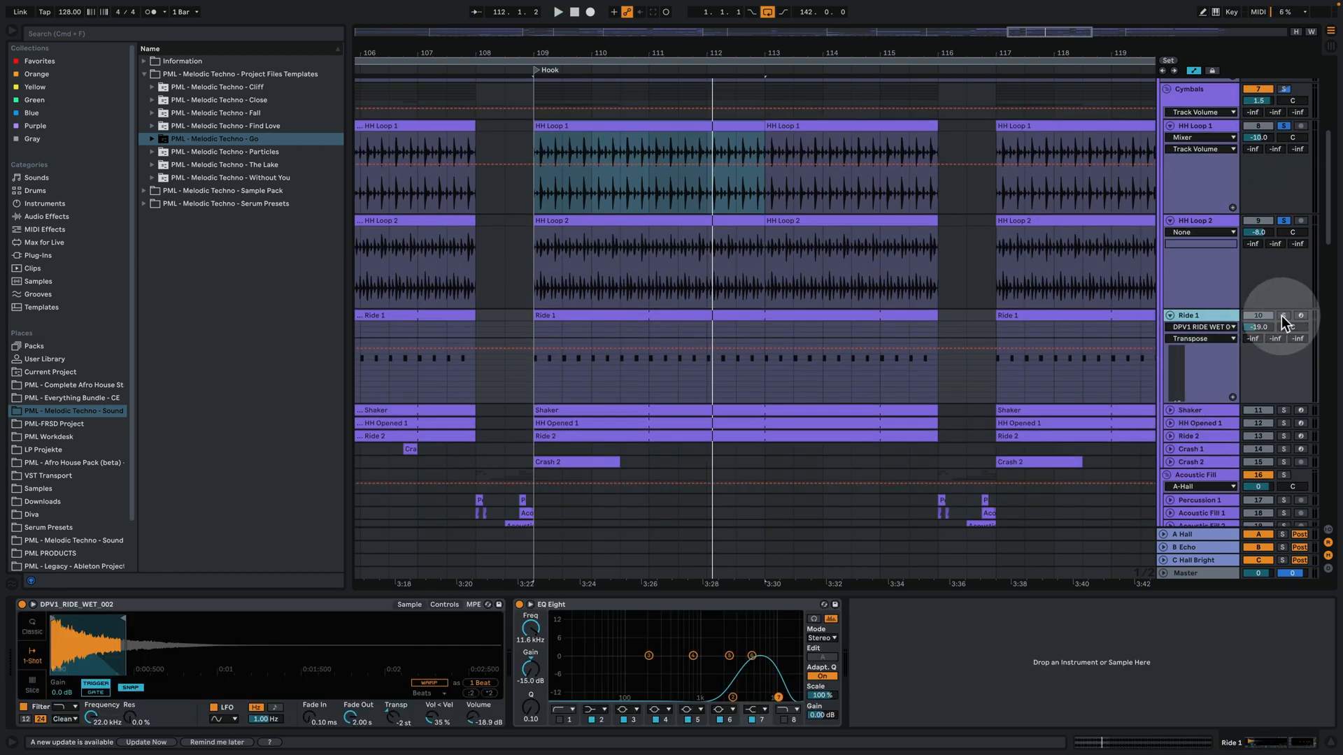
{"action": "left_click", "coordinate": [1209, 318]}
{"action": "key", "text": "space"}
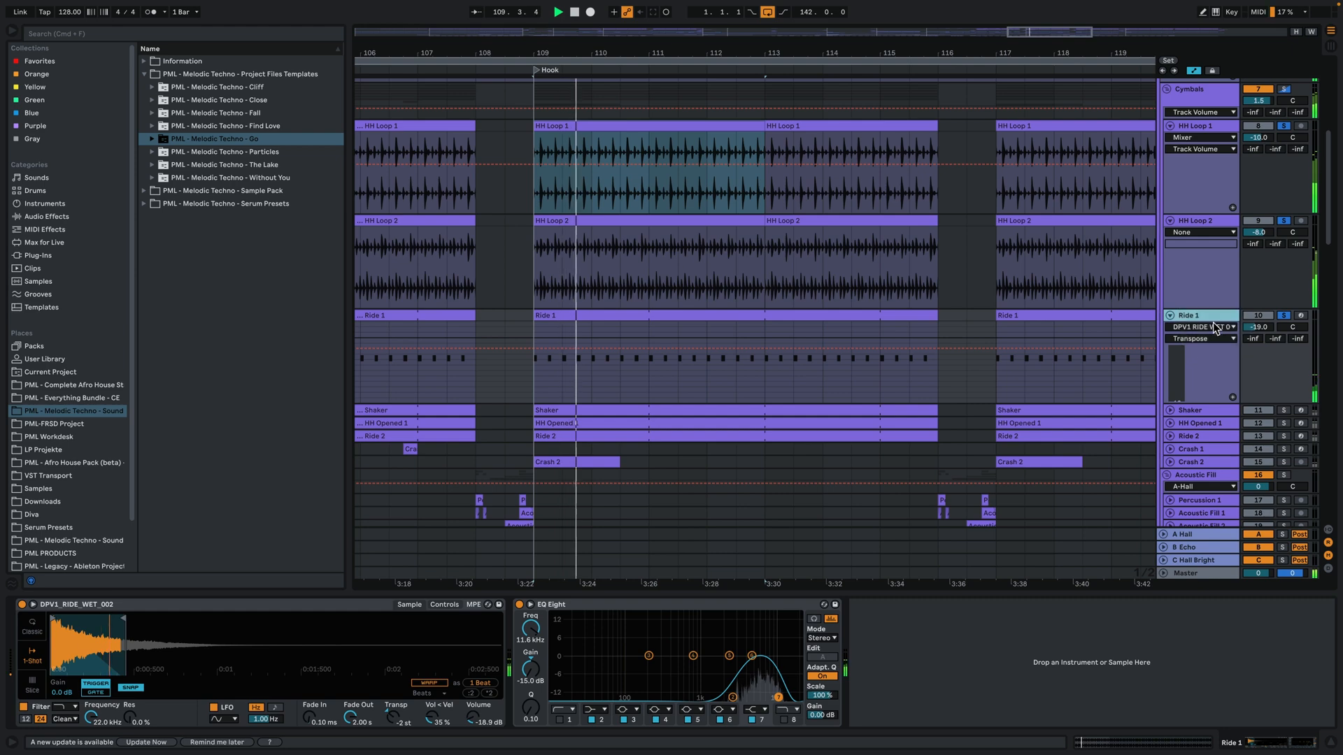
Restrict the solos to the Kick and Ride 1 tracks and play both from bar 109
{"action": "left_click", "coordinate": [1285, 314]}
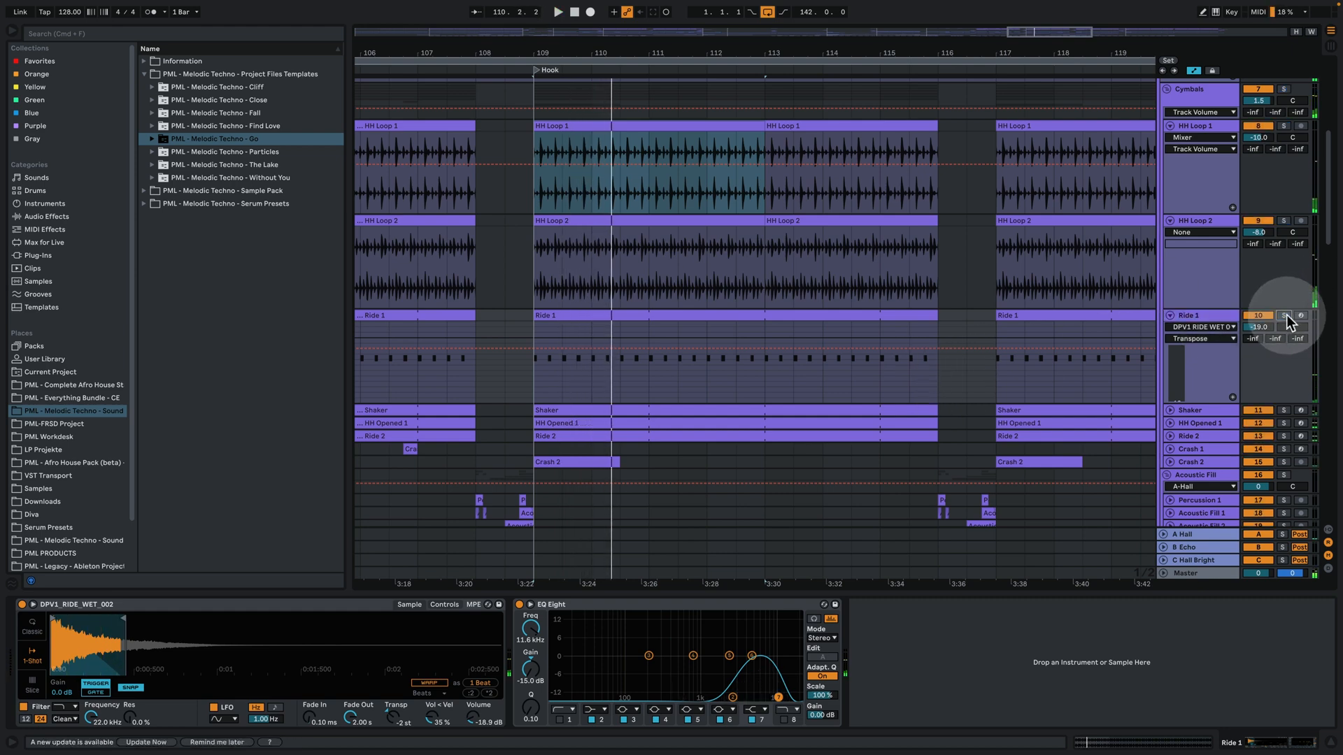
{"action": "scroll", "coordinate": [1203, 294], "scroll_direction": "up", "scroll_amount": 5}
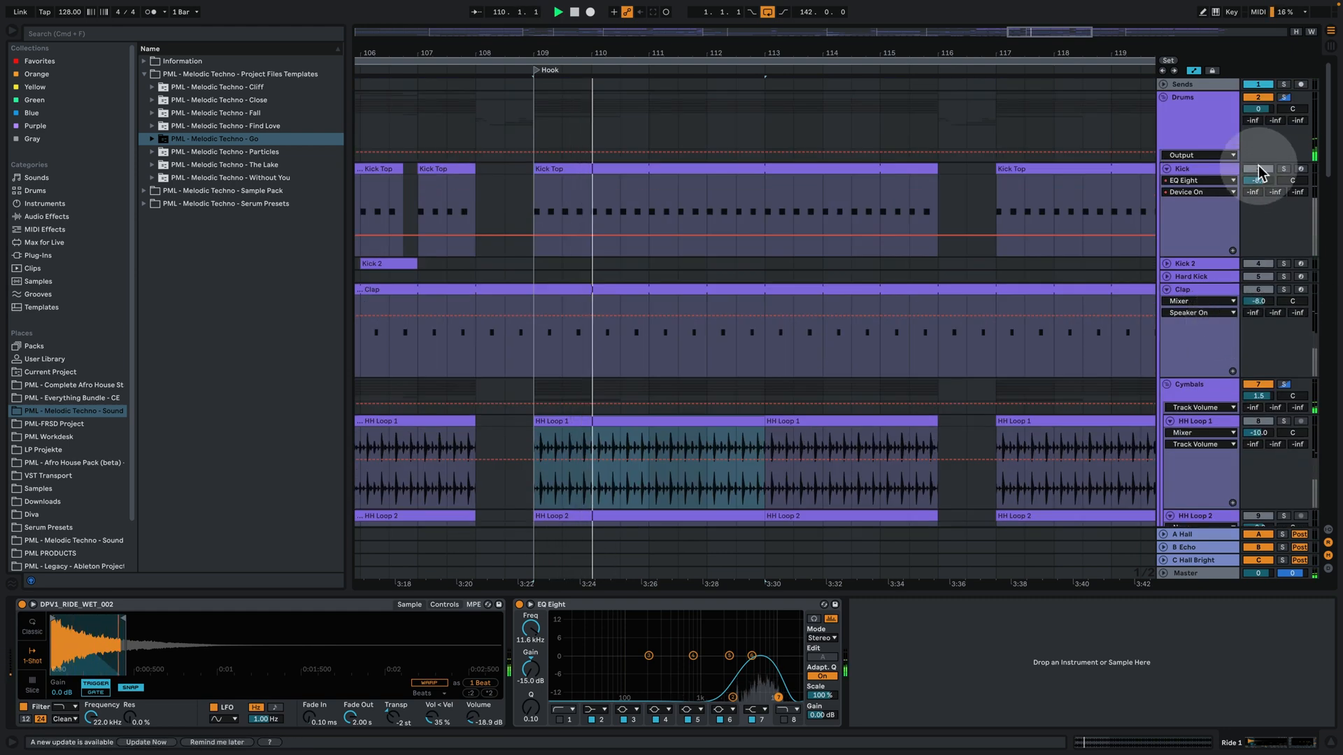
{"action": "left_click", "coordinate": [1285, 170]}
{"action": "scroll", "coordinate": [972, 356], "scroll_direction": "down", "scroll_amount": 2}
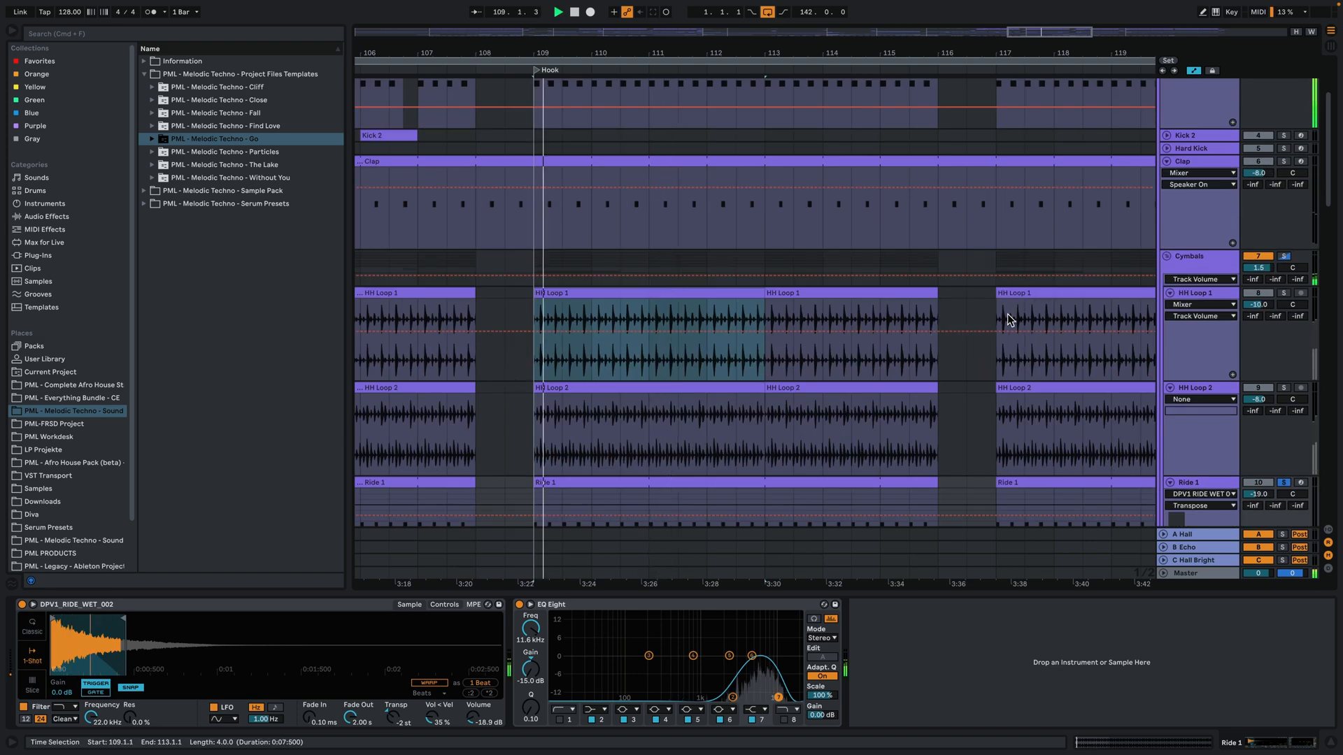
{"action": "scroll", "coordinate": [1008, 322], "scroll_direction": "down", "scroll_amount": 2}
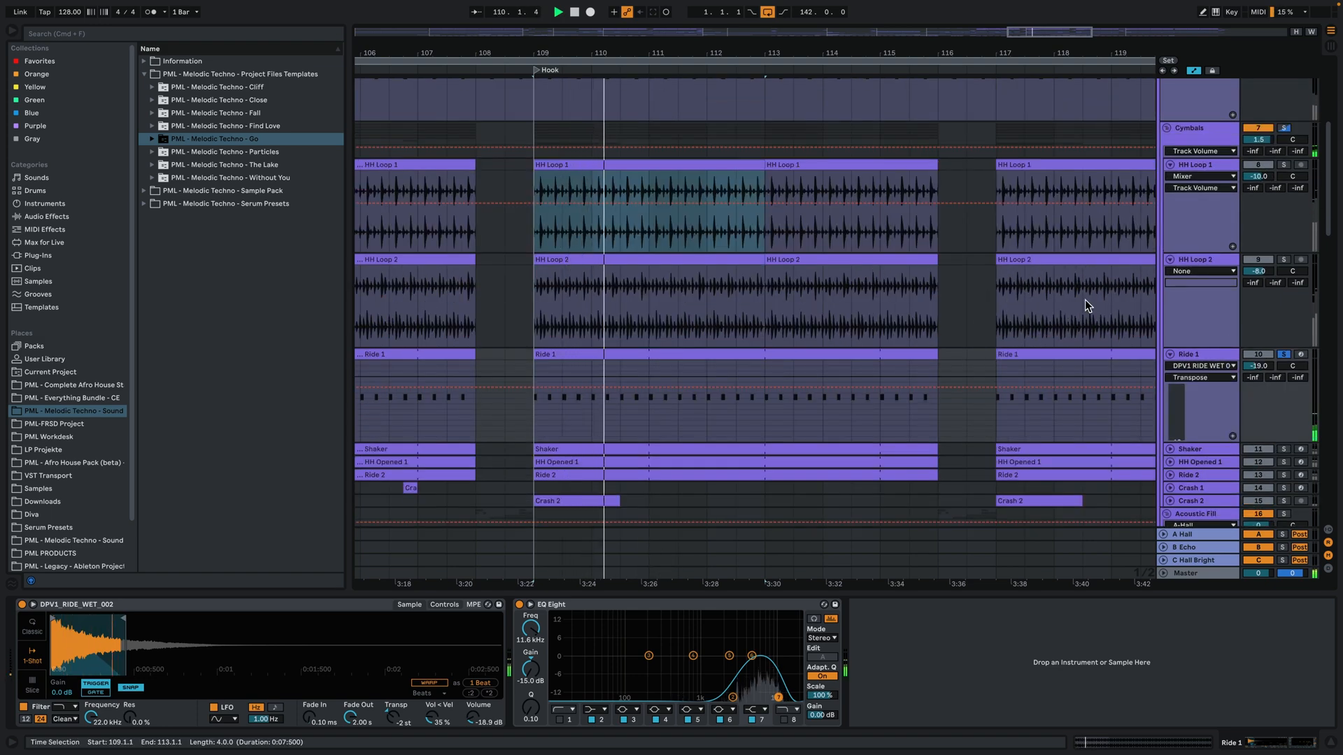
{"action": "key", "text": "space"}
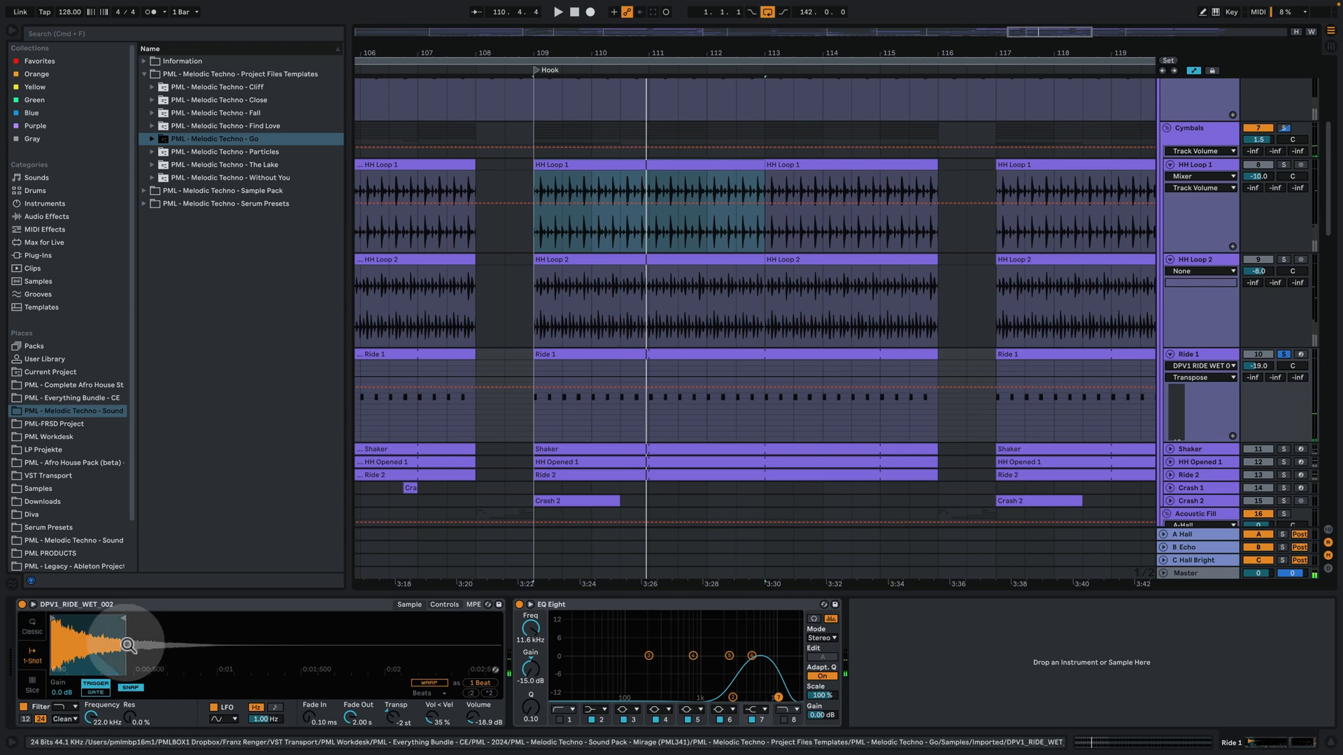
Try moving the Ride 1 sample's end much further along the waveform, undo the change, and replay the ride
{"action": "left_click_drag", "start_coordinate": [123, 618], "coordinate": [428, 614]}
{"action": "key", "text": "space"}
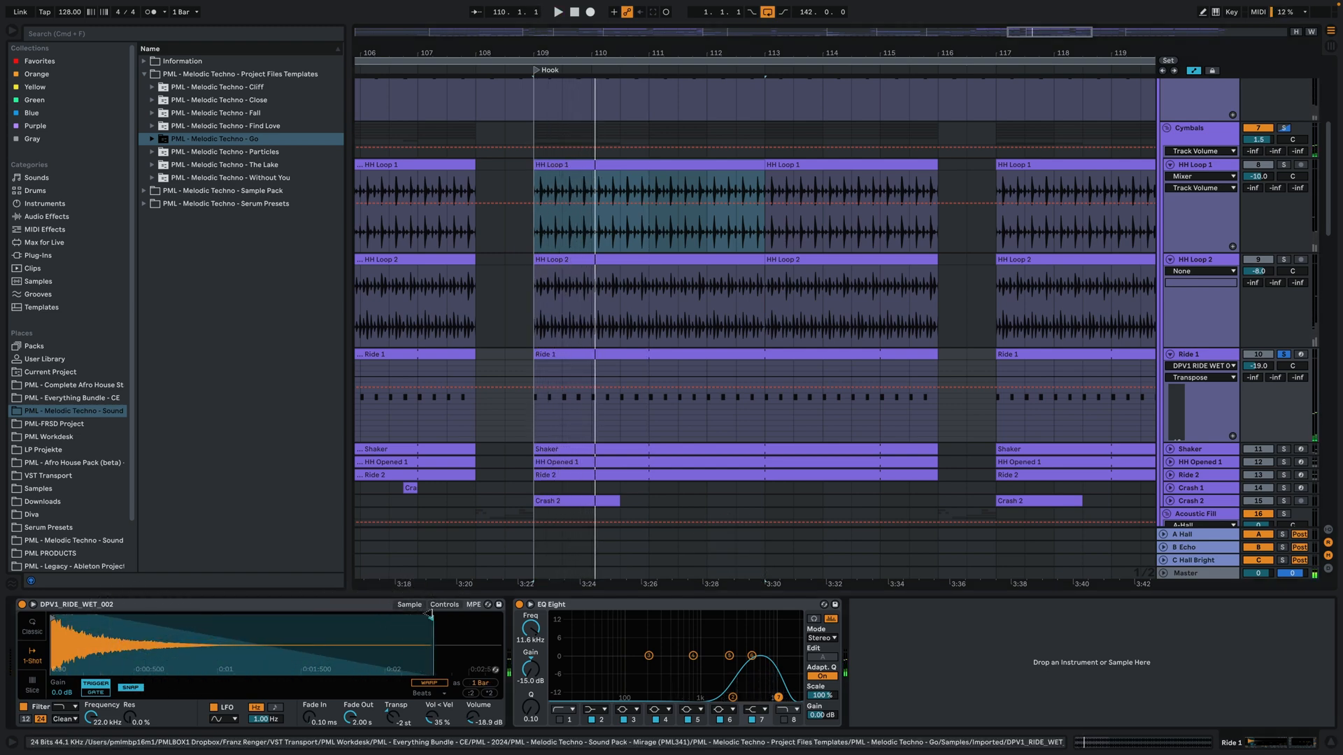
{"action": "key", "text": "super+z"}
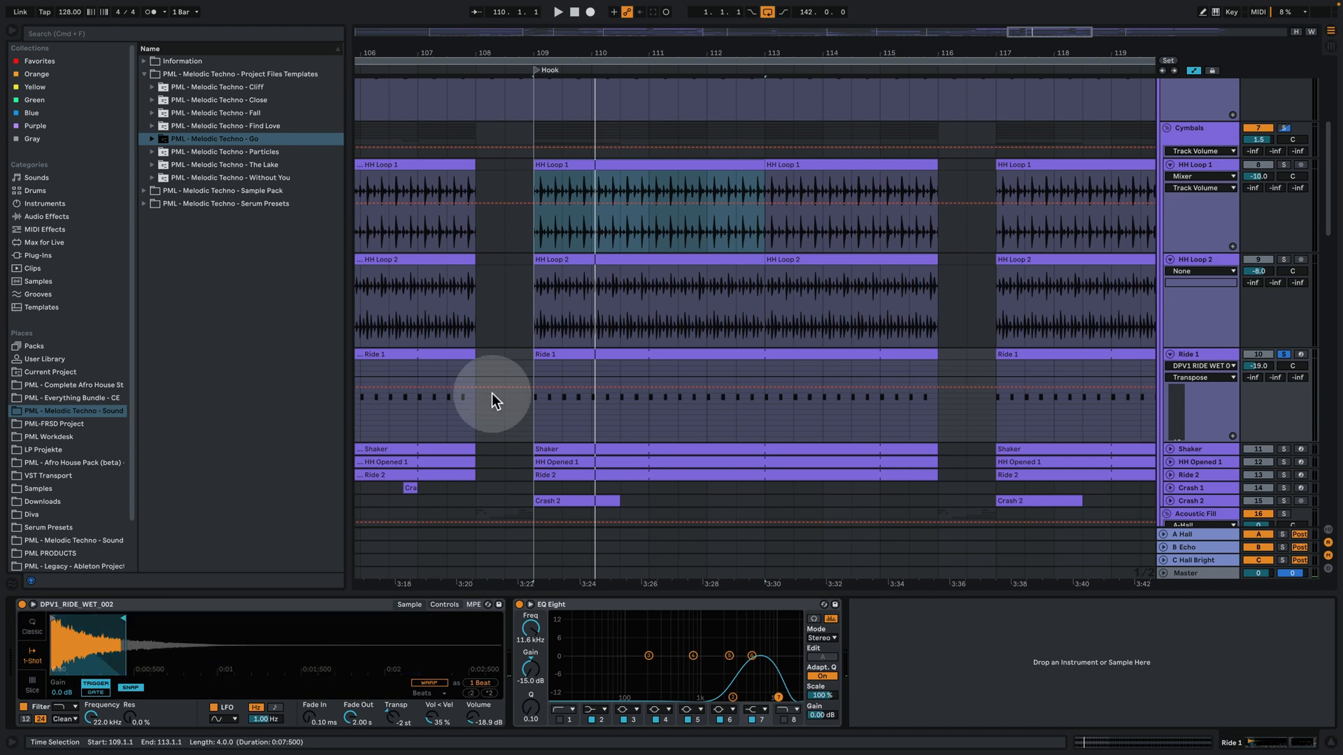
{"action": "key", "text": "space"}
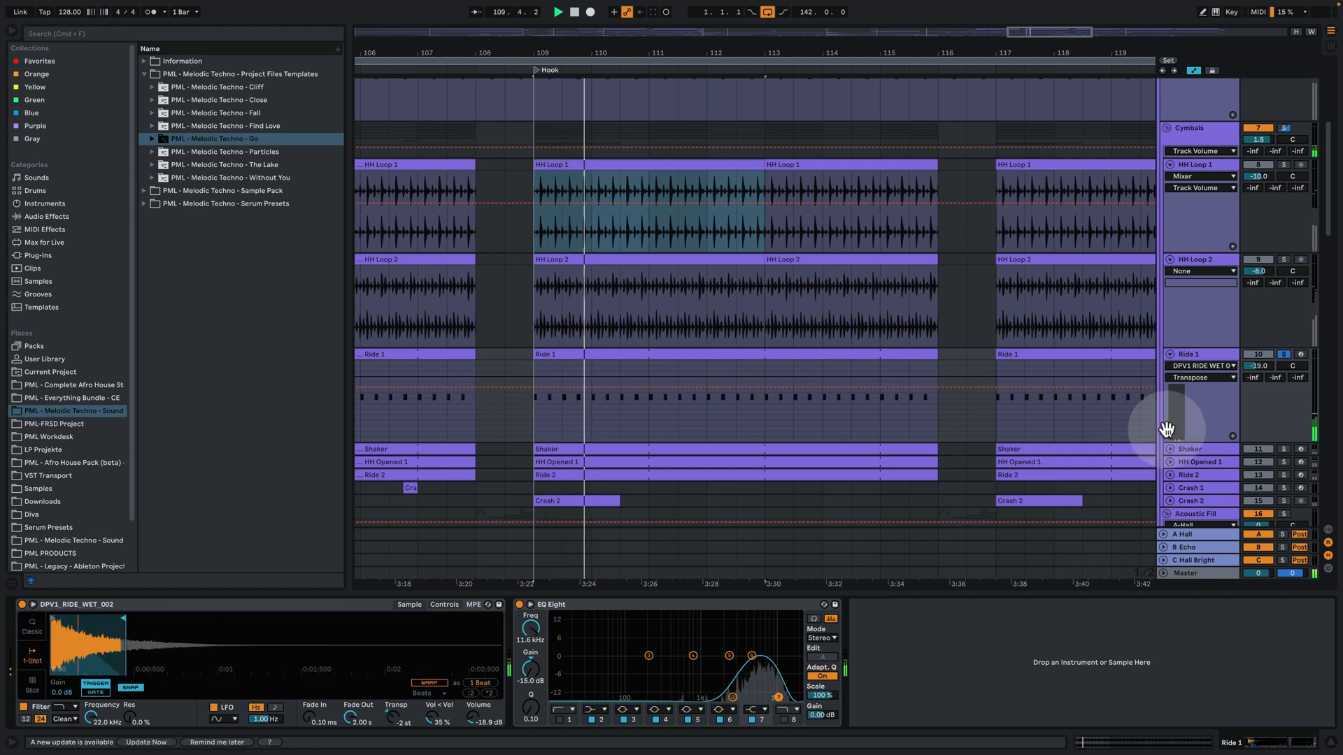
Unfold and solo the Shaker track with its Serum, EQ Eight and Auto Pan shown, and play it from bar 109
{"action": "scroll", "coordinate": [1166, 428], "scroll_direction": "down", "scroll_amount": 3}
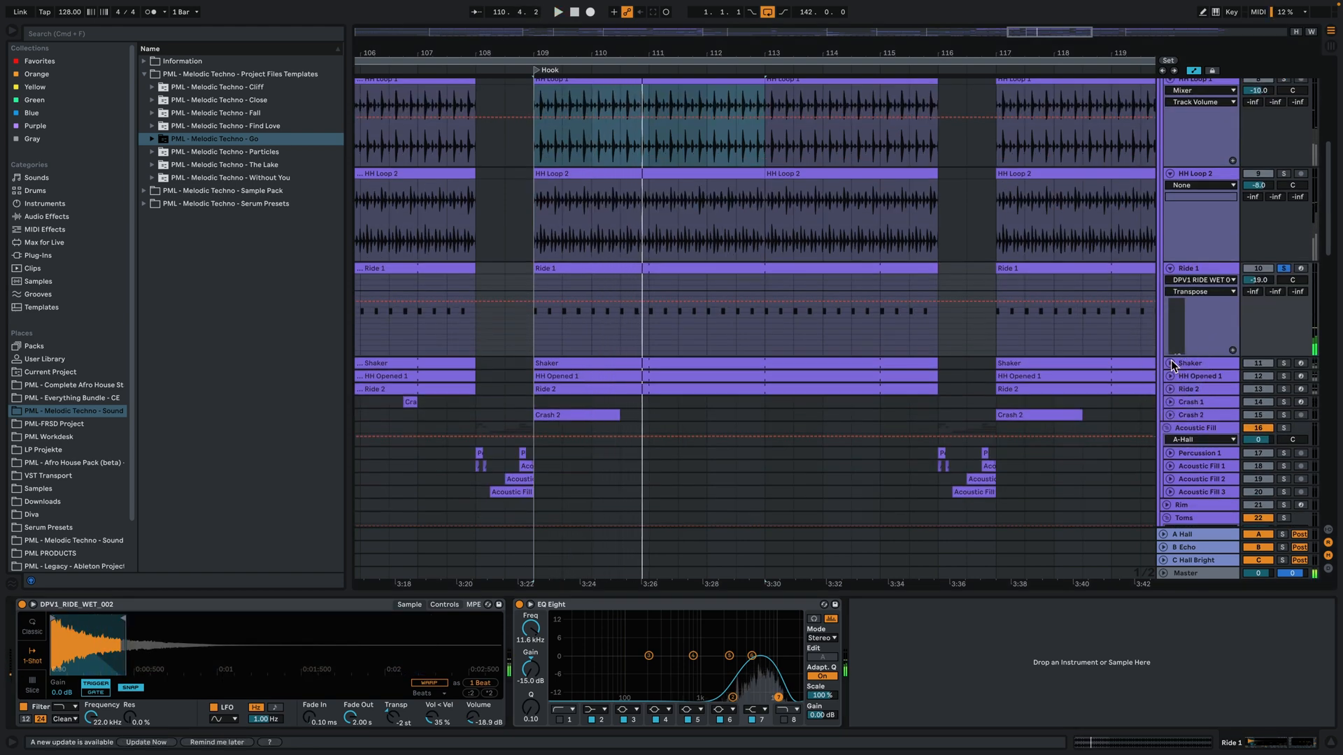
{"action": "left_click", "coordinate": [1170, 364]}
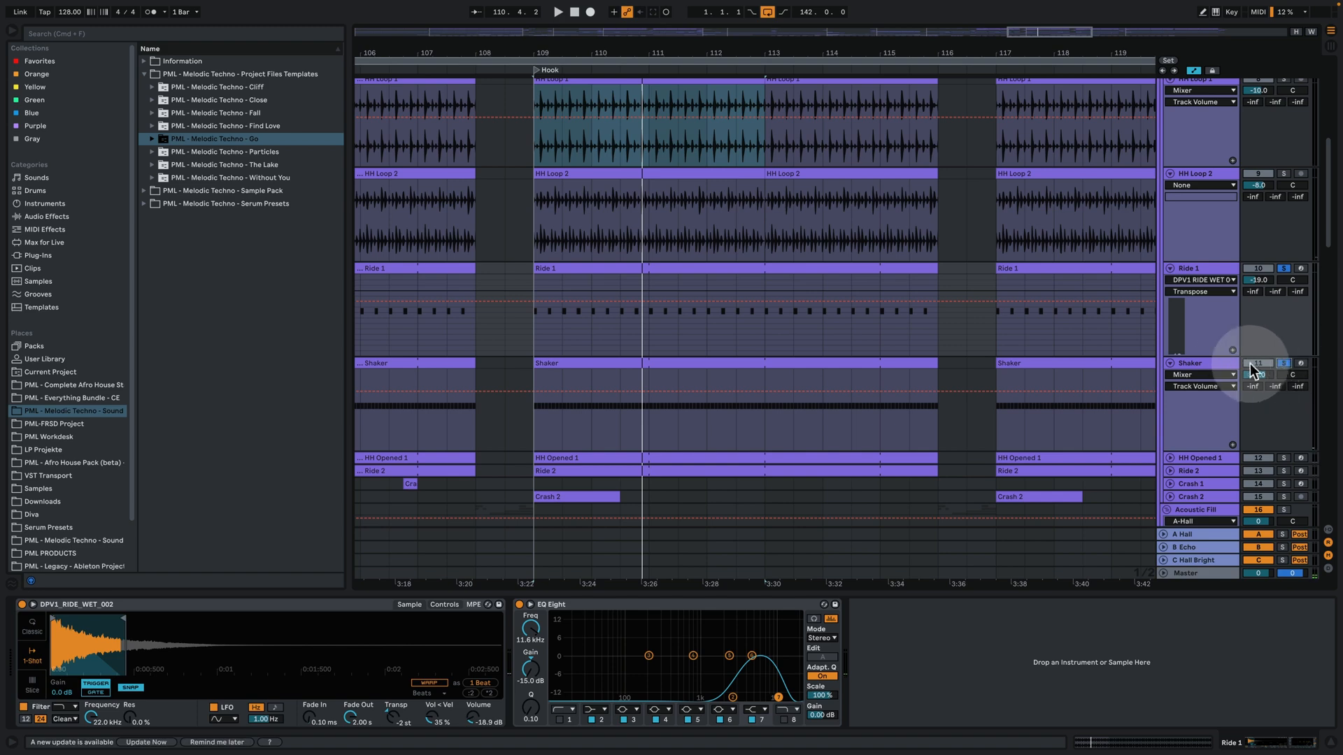
{"action": "left_click", "coordinate": [1210, 363]}
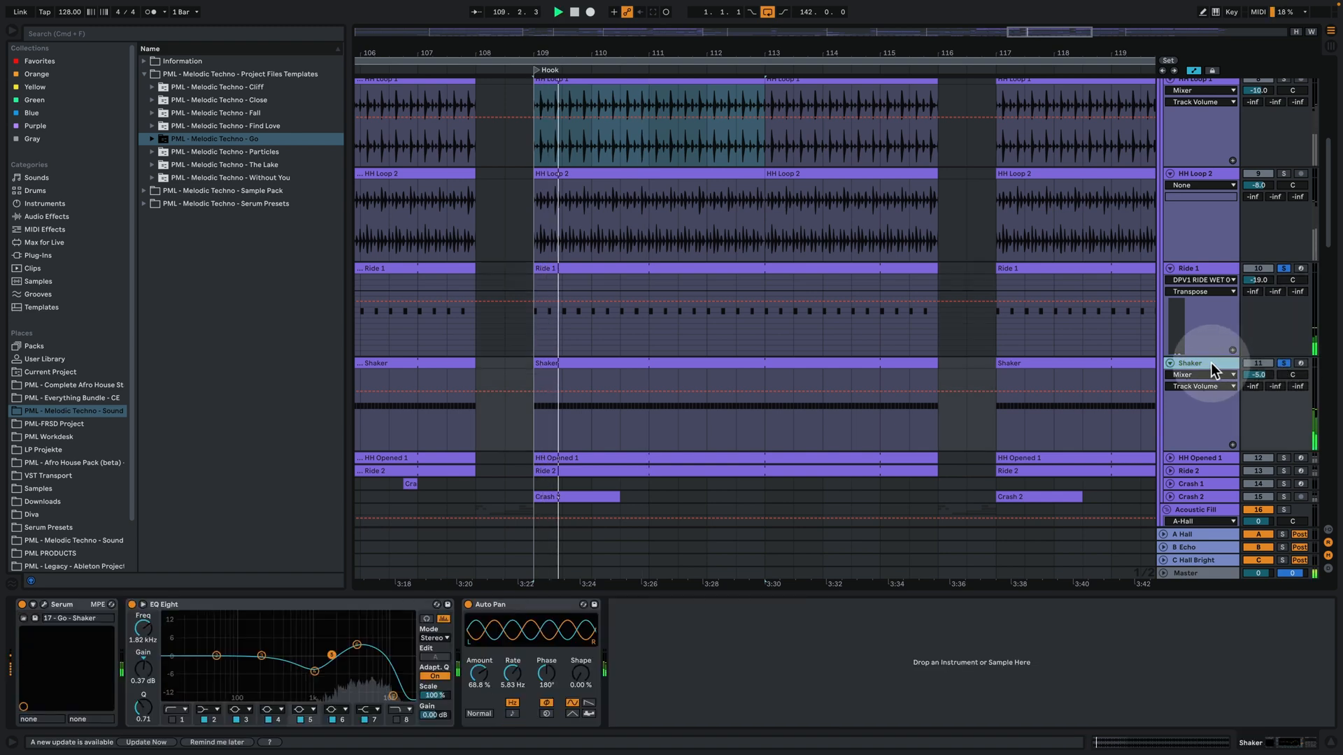
Open the Shaker clip at bar 109 and enlarge the velocity lane to examine the note velocities
{"action": "double_click", "coordinate": [621, 363]}
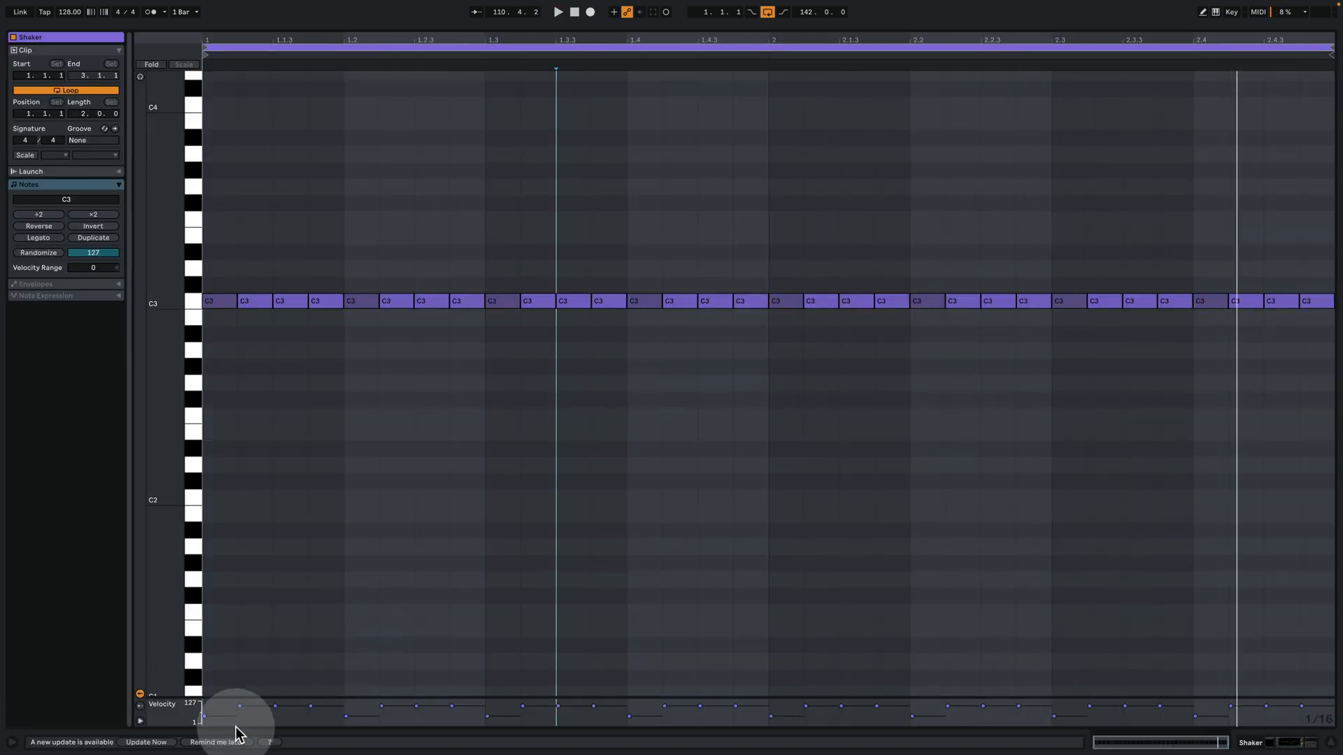
{"action": "left_click", "coordinate": [235, 733]}
{"action": "left_click_drag", "start_coordinate": [231, 686], "coordinate": [255, 476]}
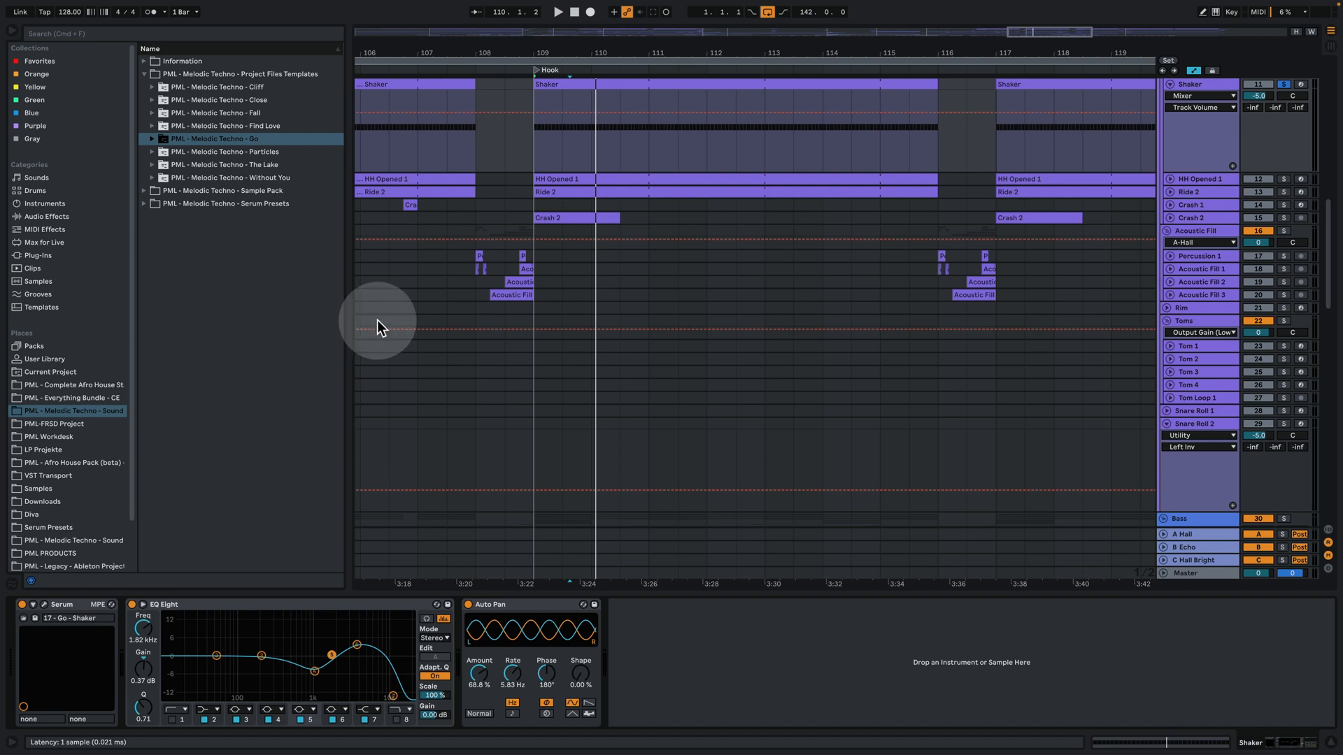
Open the Shaker's Serum window and examine where AC hum1 sits in the Noise oscillator's Organics samples
{"action": "key", "text": "super+alt+p"}
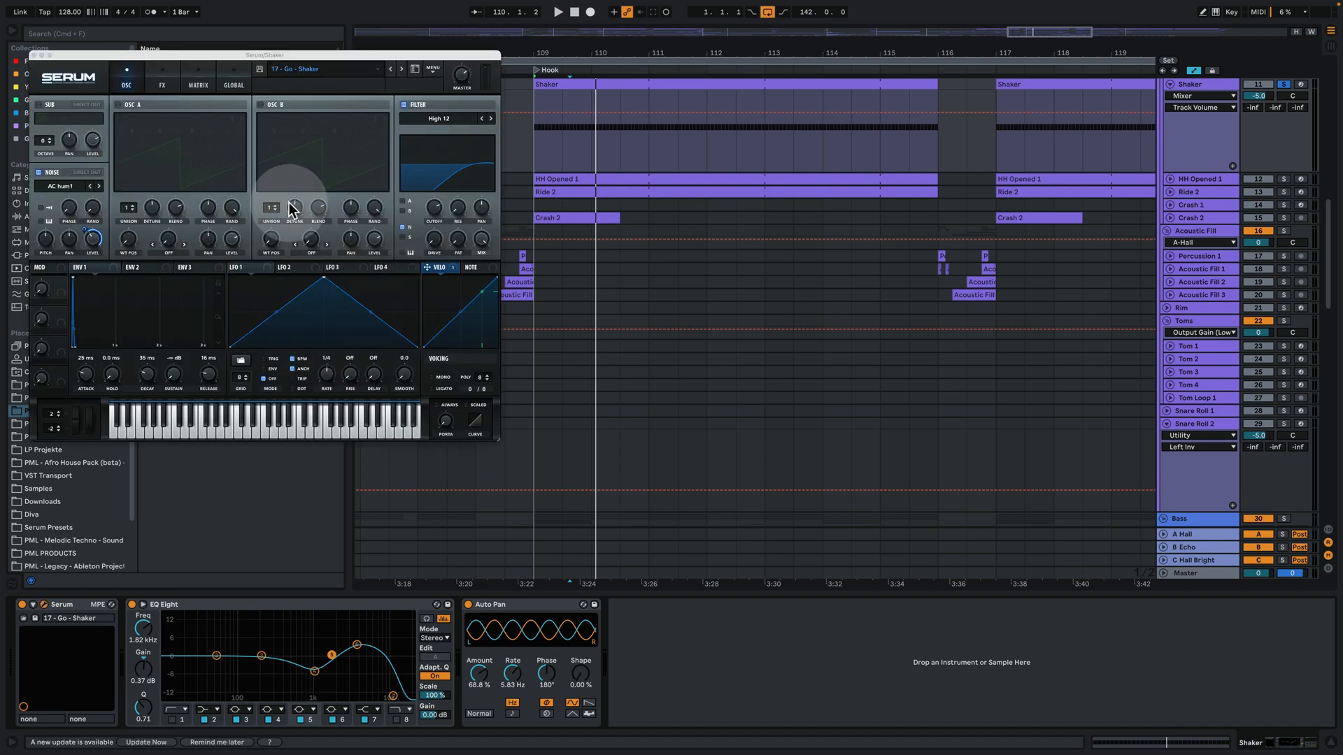
{"action": "left_click", "coordinate": [57, 183]}
{"action": "mouse_move", "coordinate": [90, 246]}
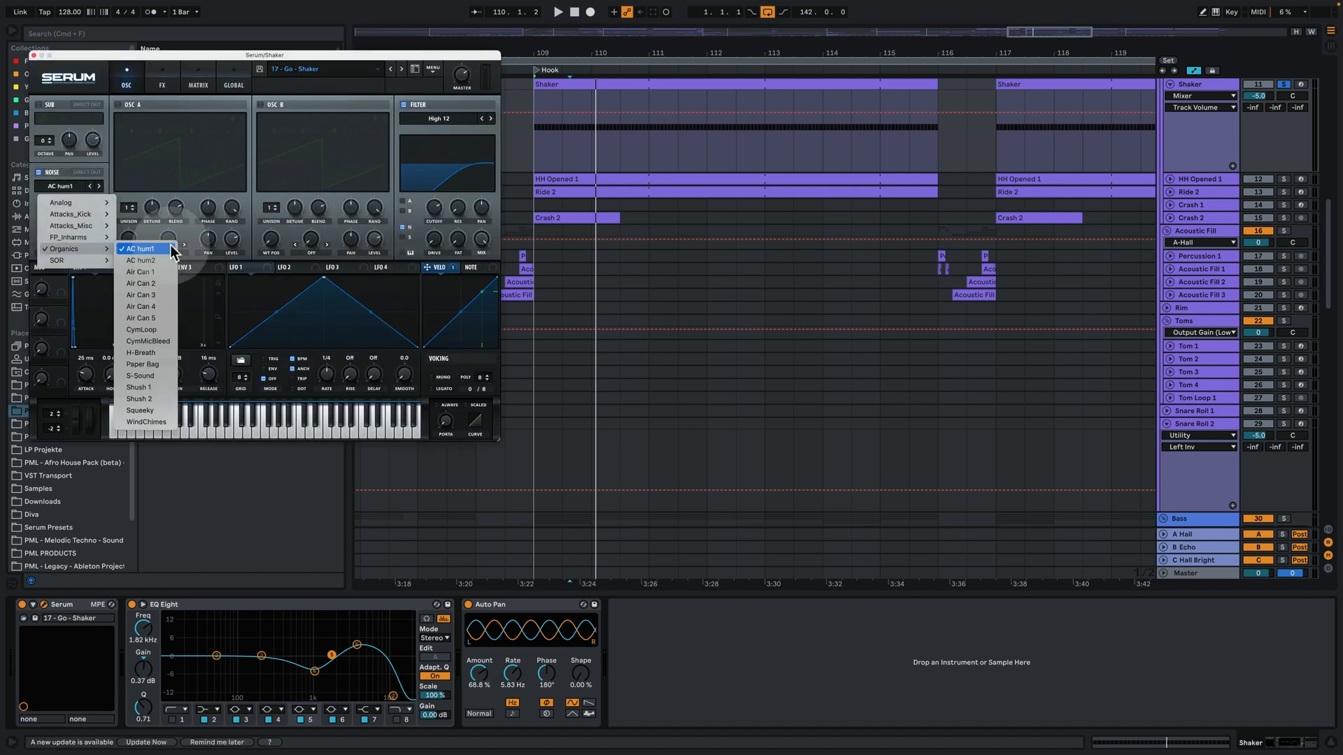
{"action": "left_click", "coordinate": [355, 56]}
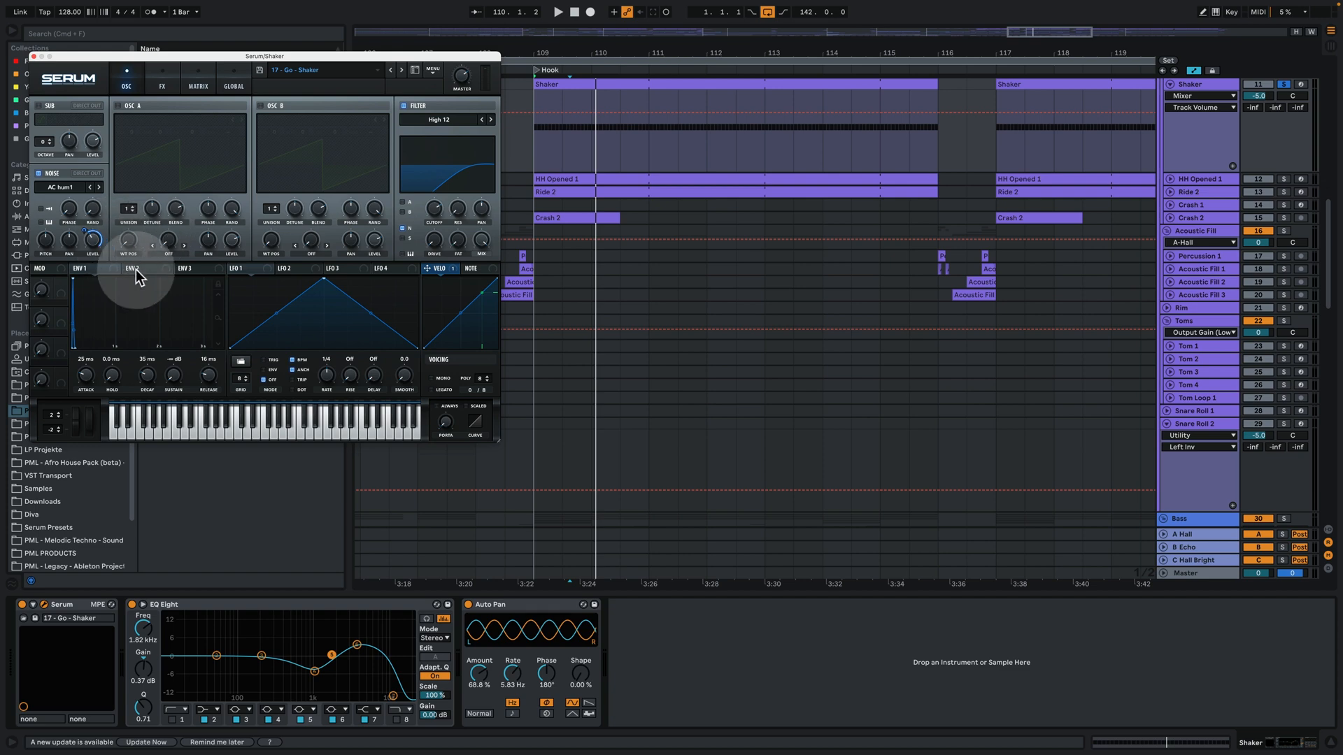
Play the shaker, examine Envelope 1 and Serum's modulation matrix, and return to the oscillator page
{"action": "key", "text": "space"}
{"action": "left_click", "coordinate": [113, 271]}
{"action": "left_click", "coordinate": [199, 80]}
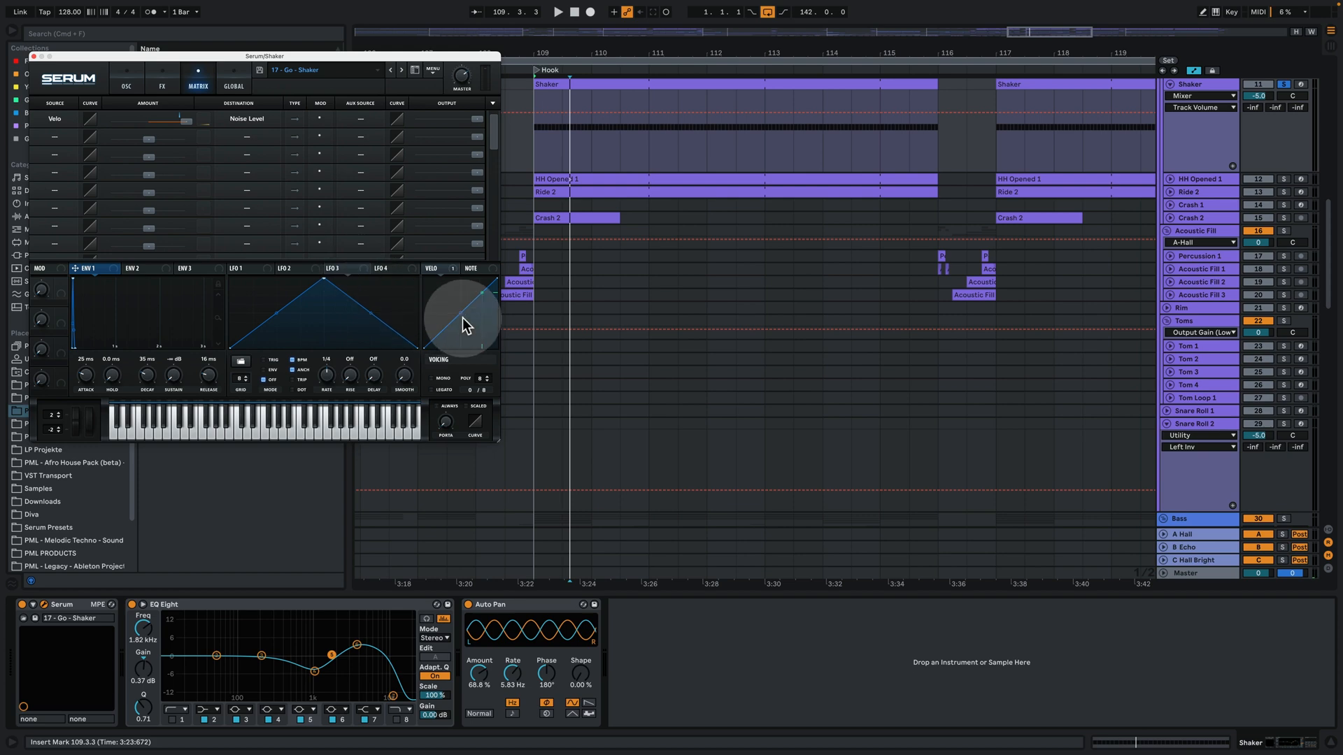
{"action": "left_click", "coordinate": [134, 85]}
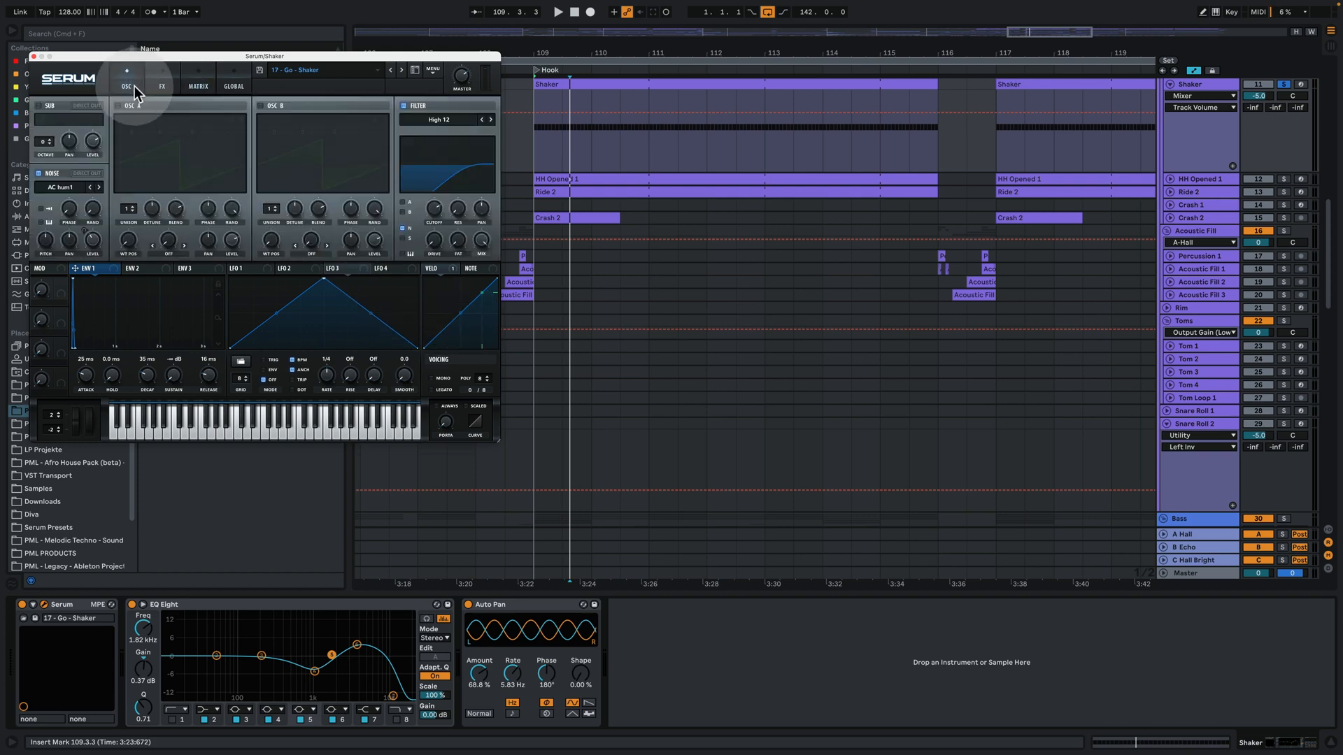
Assign Serum's Velo source to the Noise Level with the Shaker notes open, play the result, and return to the arrangement
{"action": "double_click", "coordinate": [555, 85]}
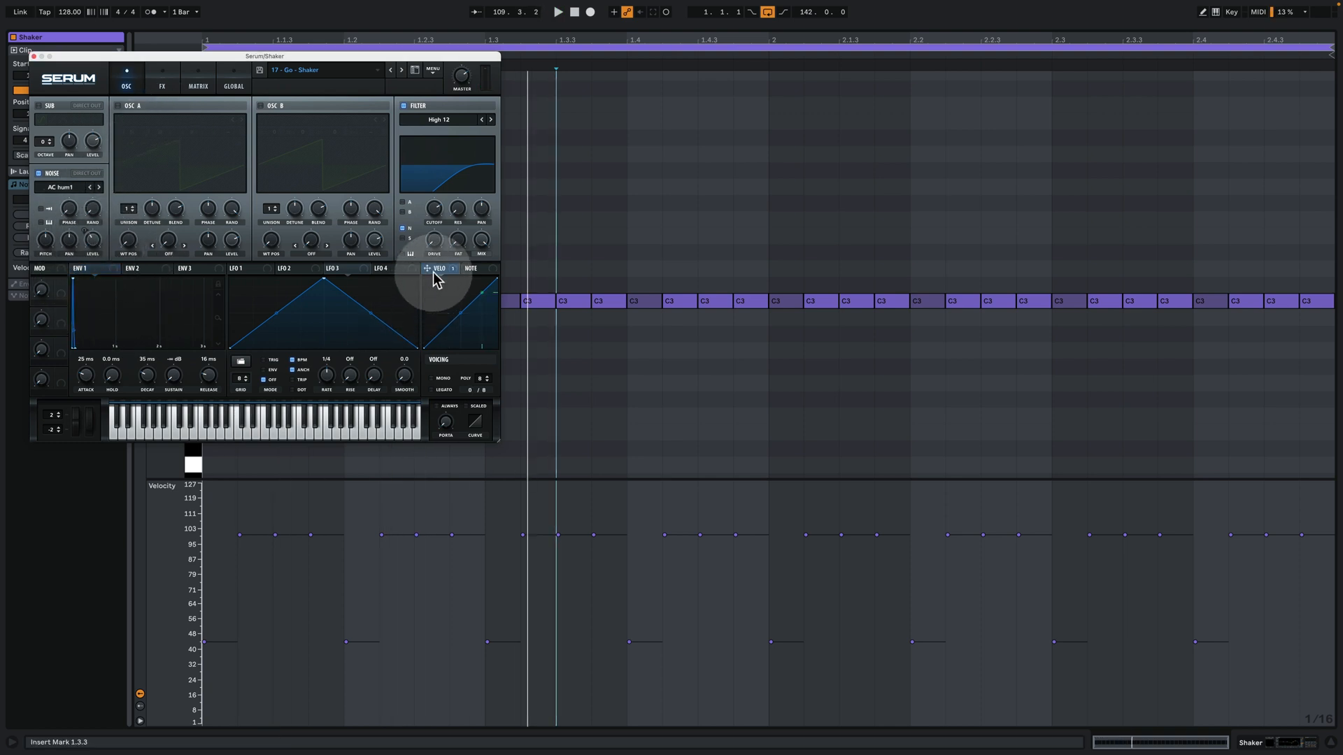
{"action": "left_click_drag", "start_coordinate": [428, 269], "coordinate": [94, 243]}
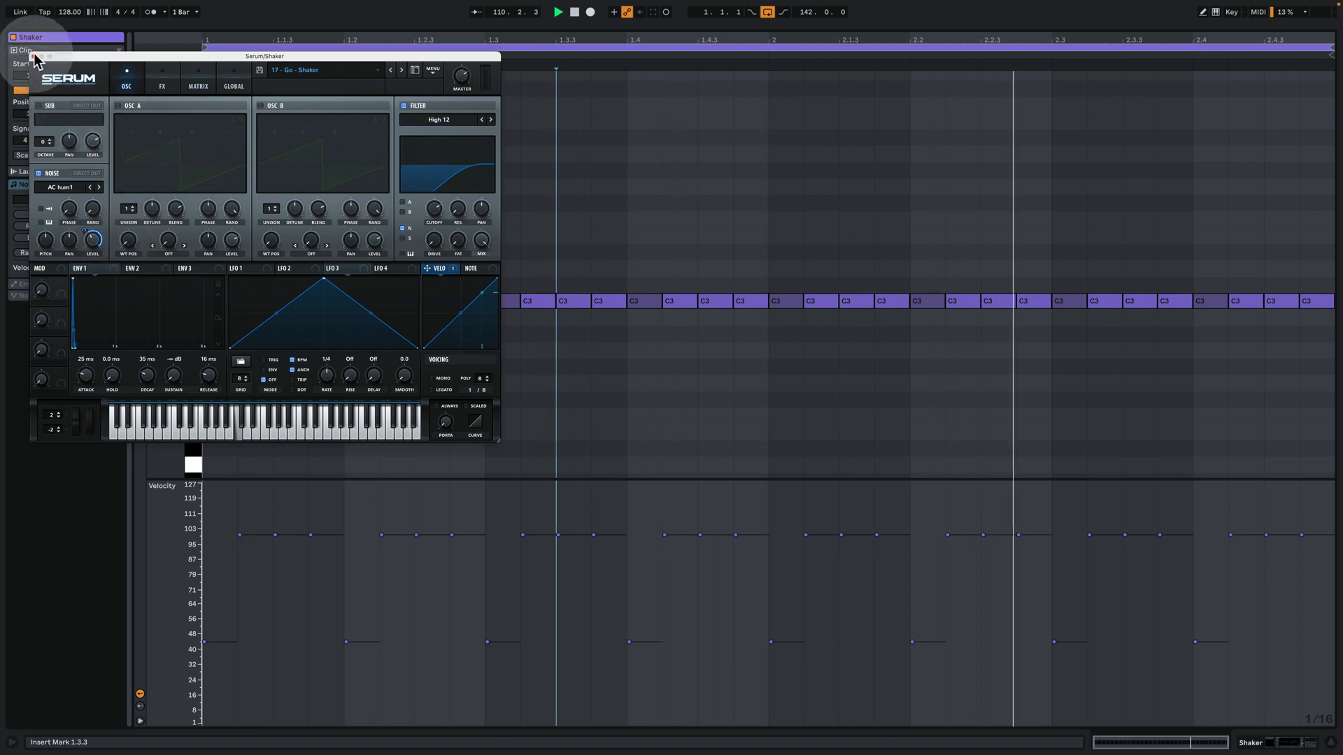
{"action": "key", "text": "space"}
{"action": "left_click", "coordinate": [1261, 738]}
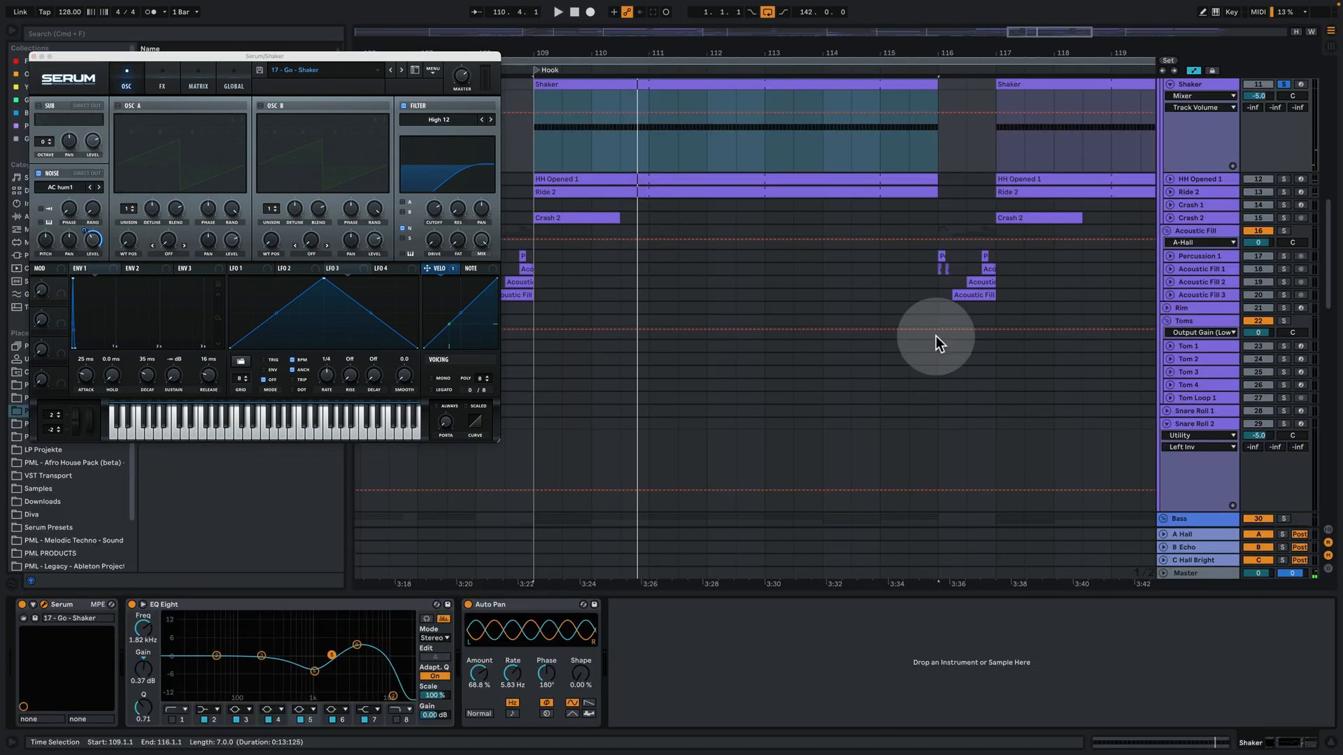
Close Serum, unfold and solo the HH Opened 1 track, examine its clip's notes at bar 109, and return to the arrangement
{"action": "left_click", "coordinate": [33, 54]}
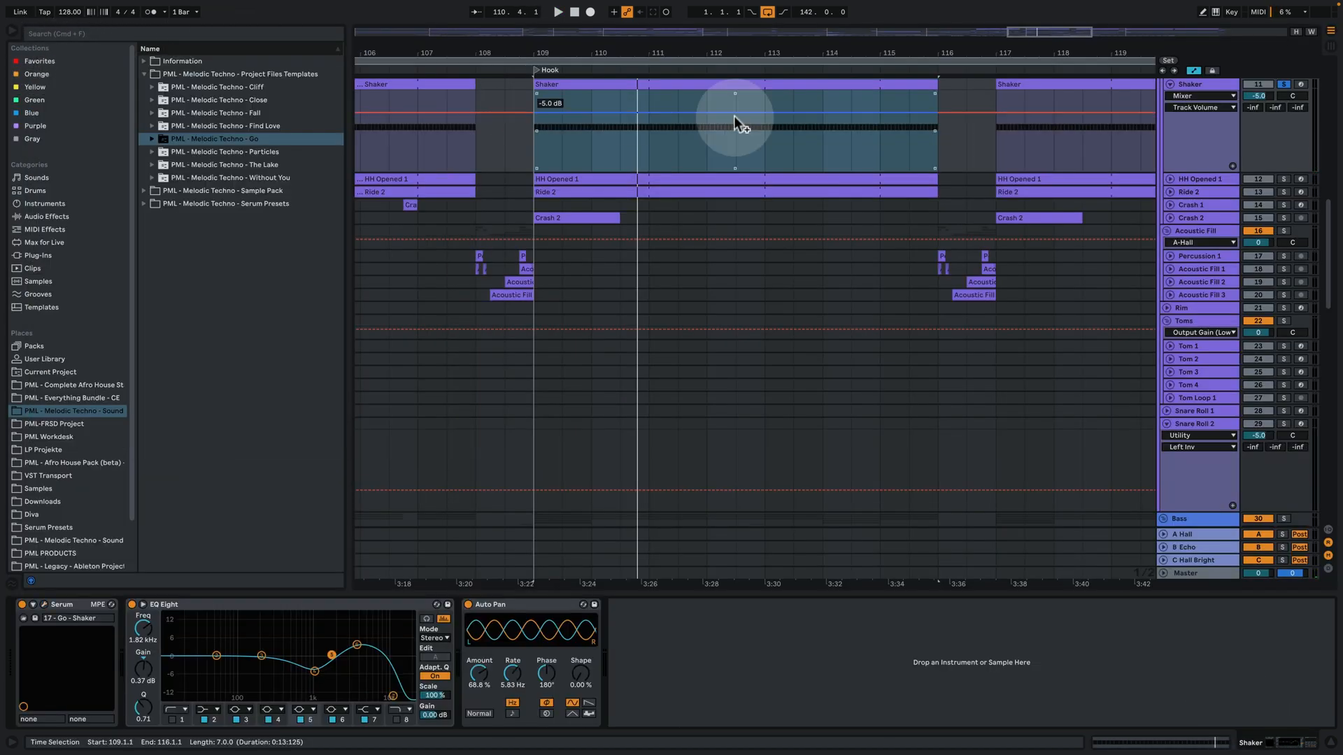
{"action": "left_click", "coordinate": [1179, 181]}
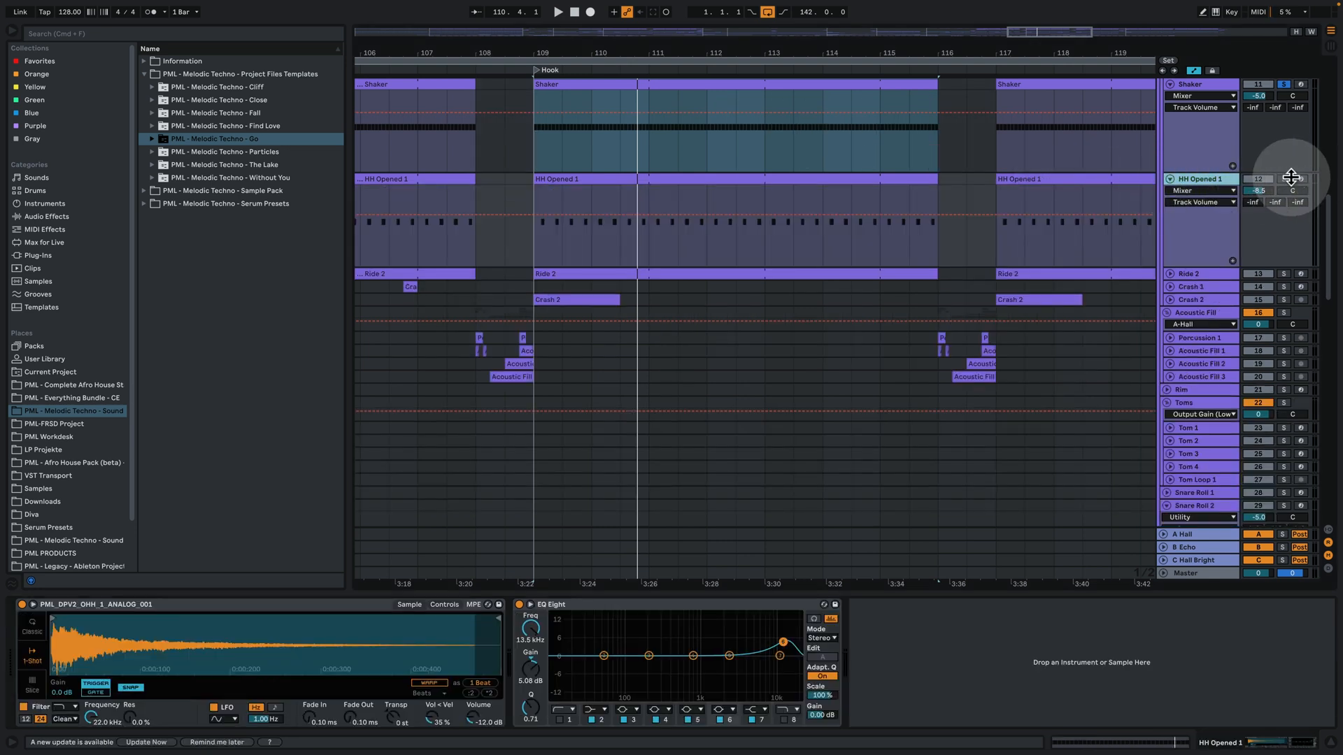
{"action": "double_click", "coordinate": [600, 179]}
{"action": "left_click", "coordinate": [727, 207]}
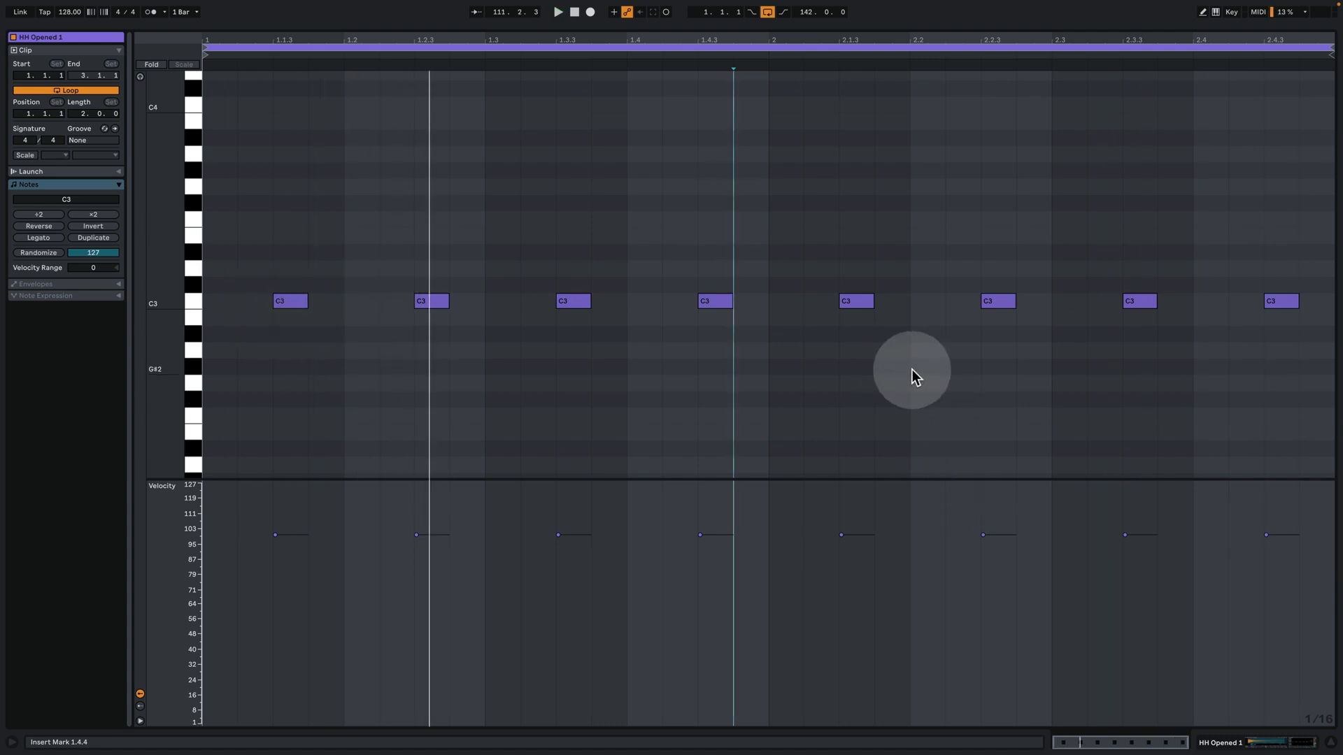
{"action": "left_click", "coordinate": [1271, 747]}
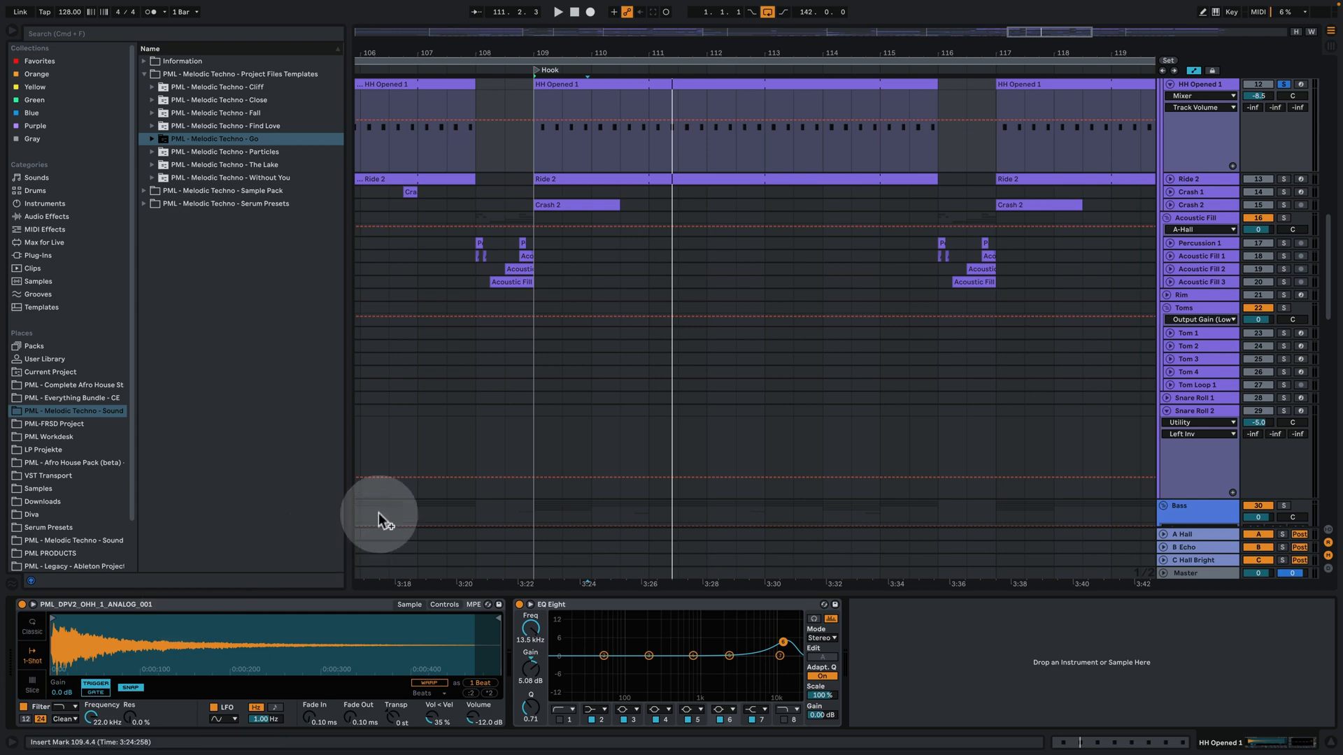
Unfold and solo Ride 2, play its clip at bar 109 with the notes open, and return to the arrangement
{"action": "scroll", "coordinate": [698, 340], "scroll_direction": "up", "scroll_amount": 3}
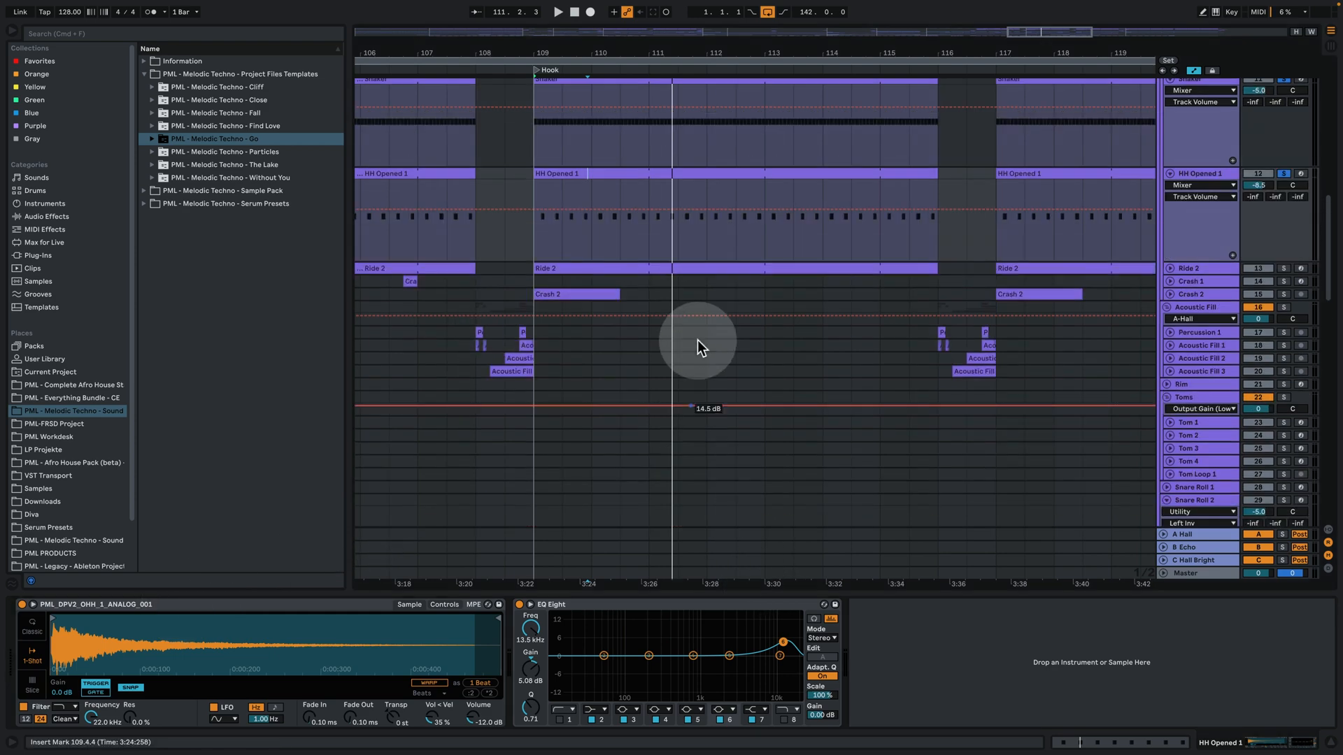
{"action": "left_click", "coordinate": [1169, 269]}
{"action": "left_click", "coordinate": [1283, 268]}
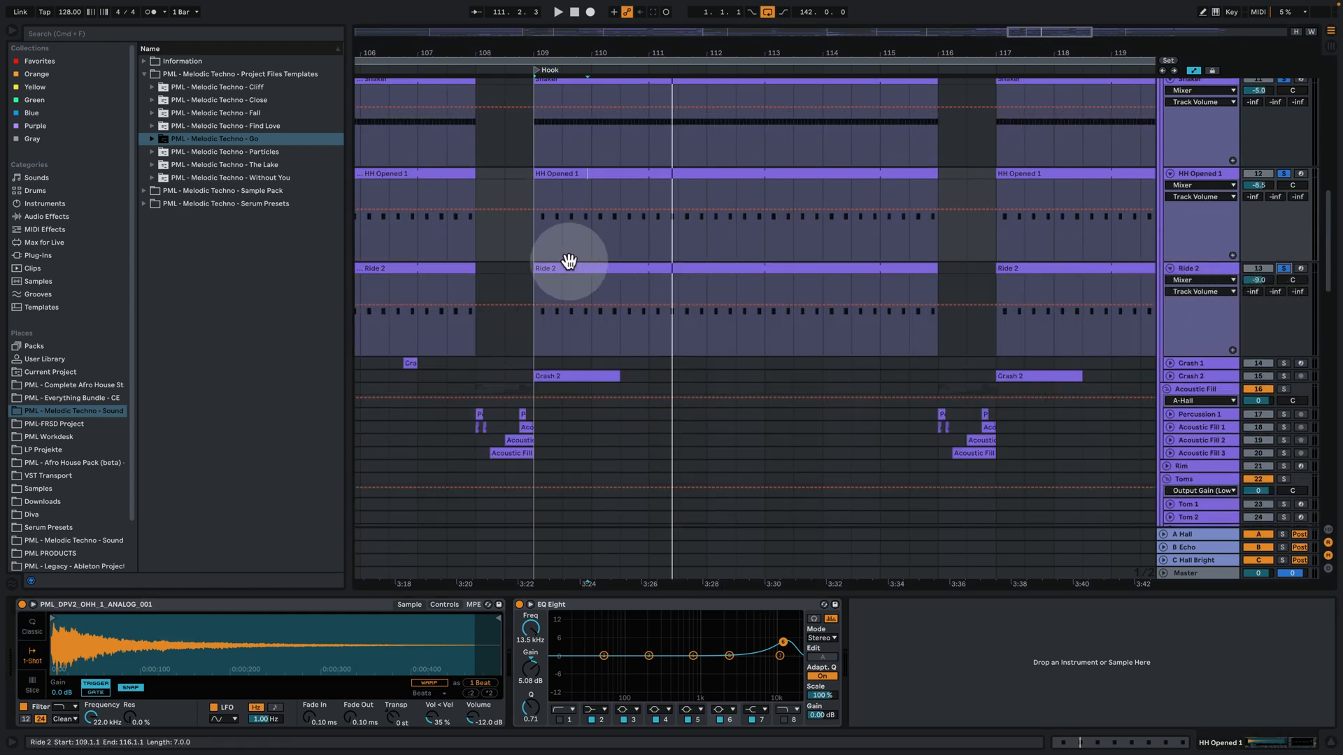
{"action": "double_click", "coordinate": [560, 265]}
{"action": "key", "text": "space"}
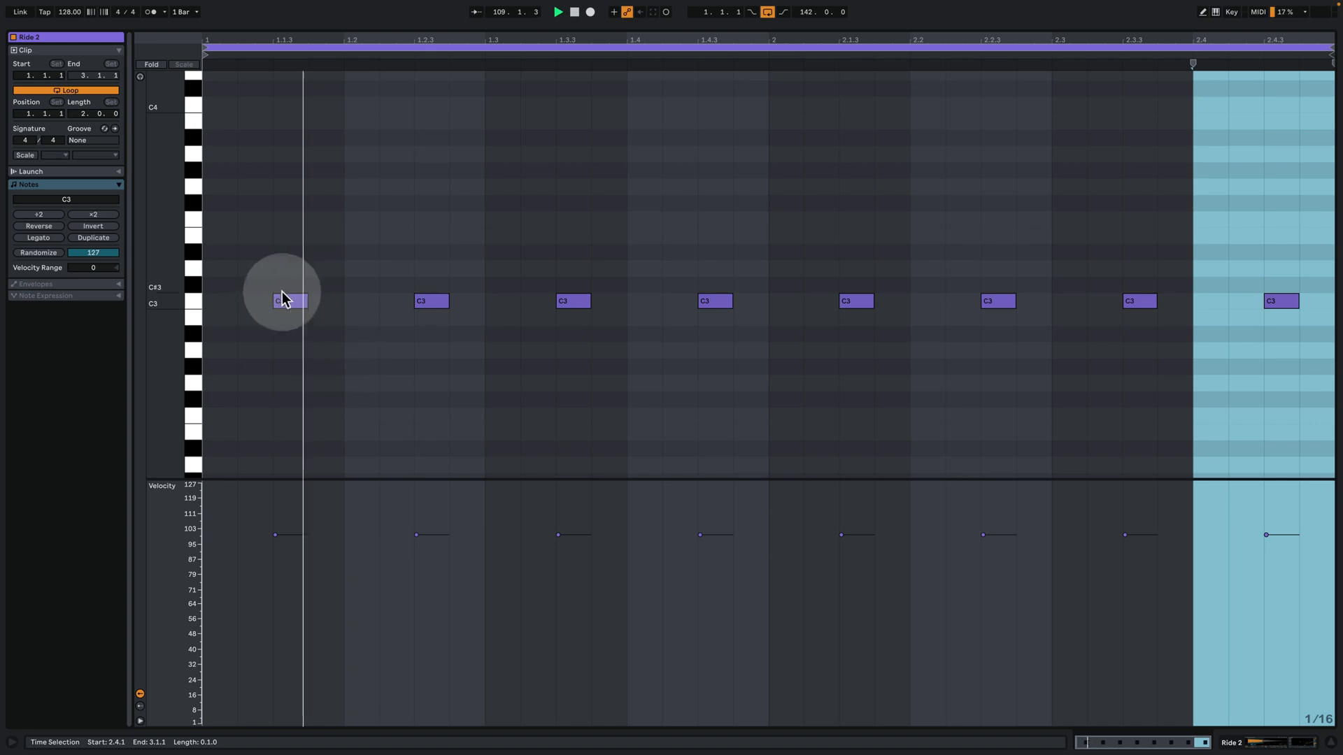
{"action": "left_click", "coordinate": [1245, 744]}
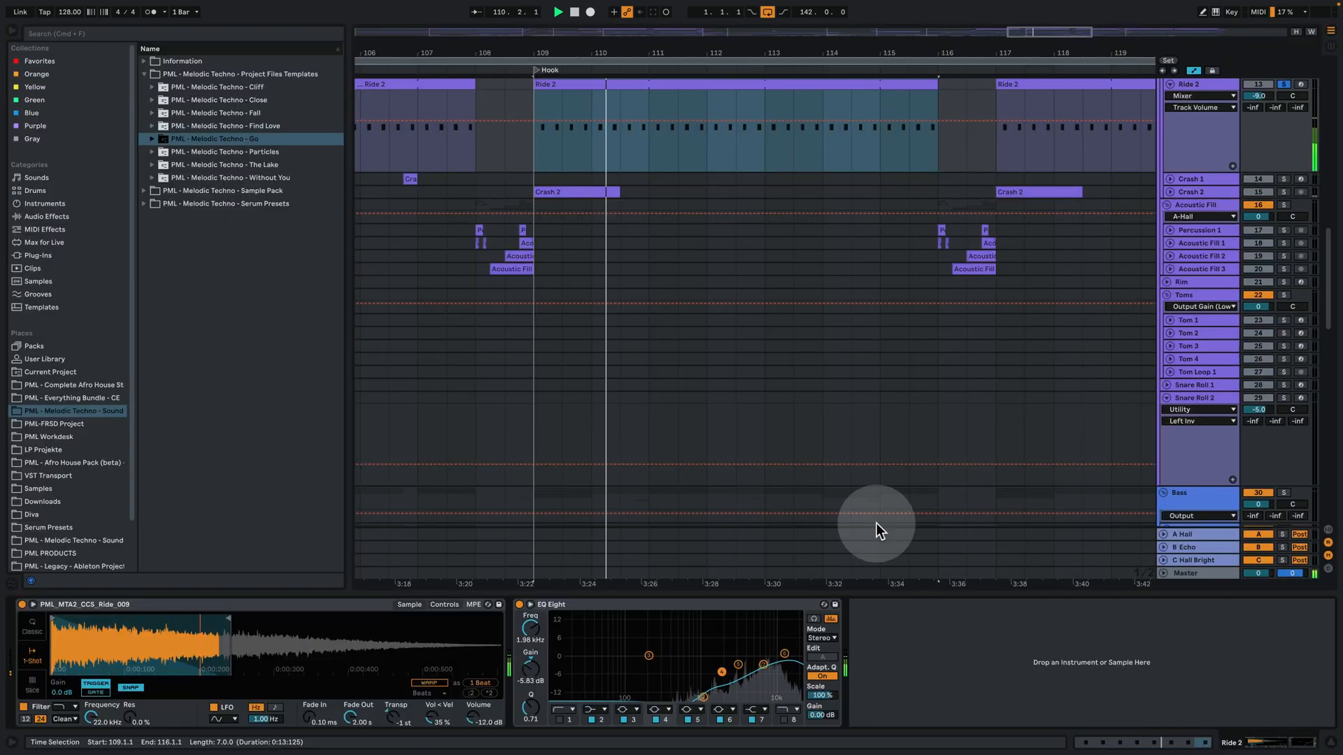
Compare Ride 2 with and without HH Opened 1 by switching the hi-hat's solo off and on during playback
{"action": "scroll", "coordinate": [1119, 279], "scroll_direction": "up", "scroll_amount": 5}
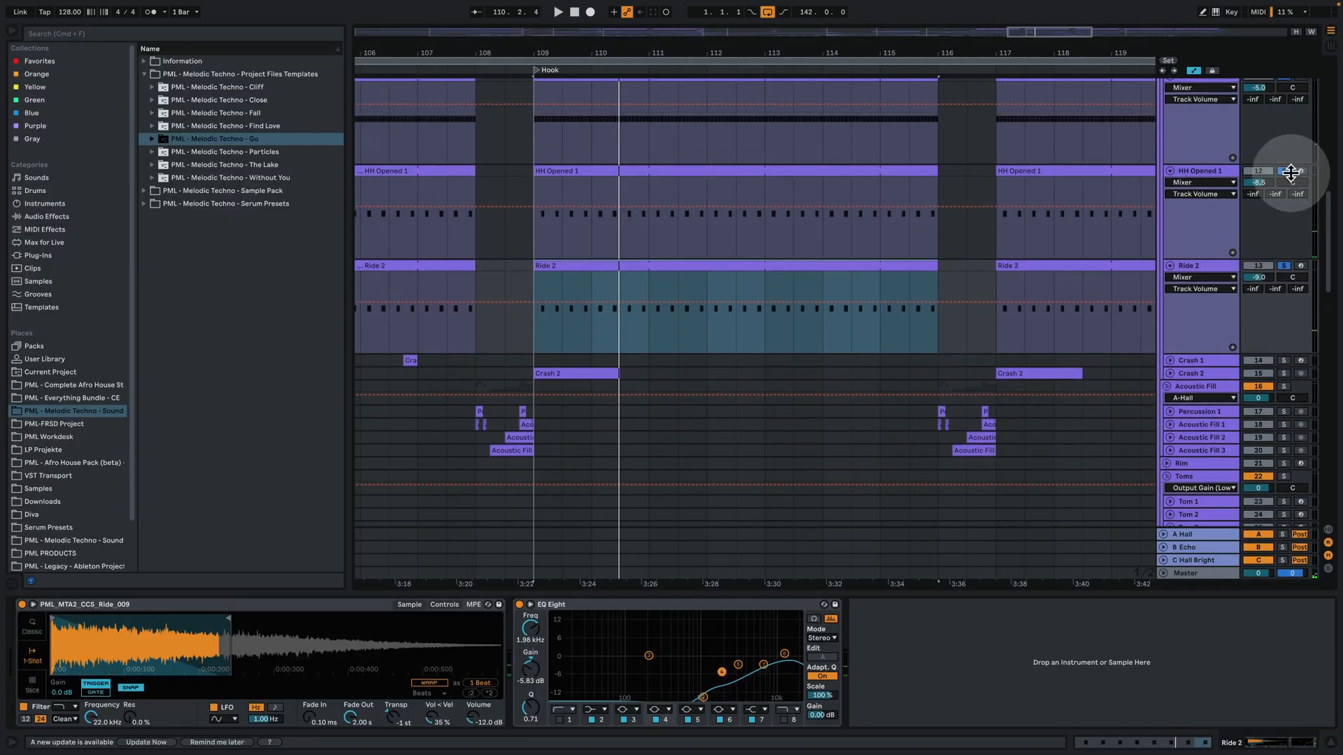
{"action": "left_click", "coordinate": [1290, 173]}
{"action": "left_click", "coordinate": [1217, 267]}
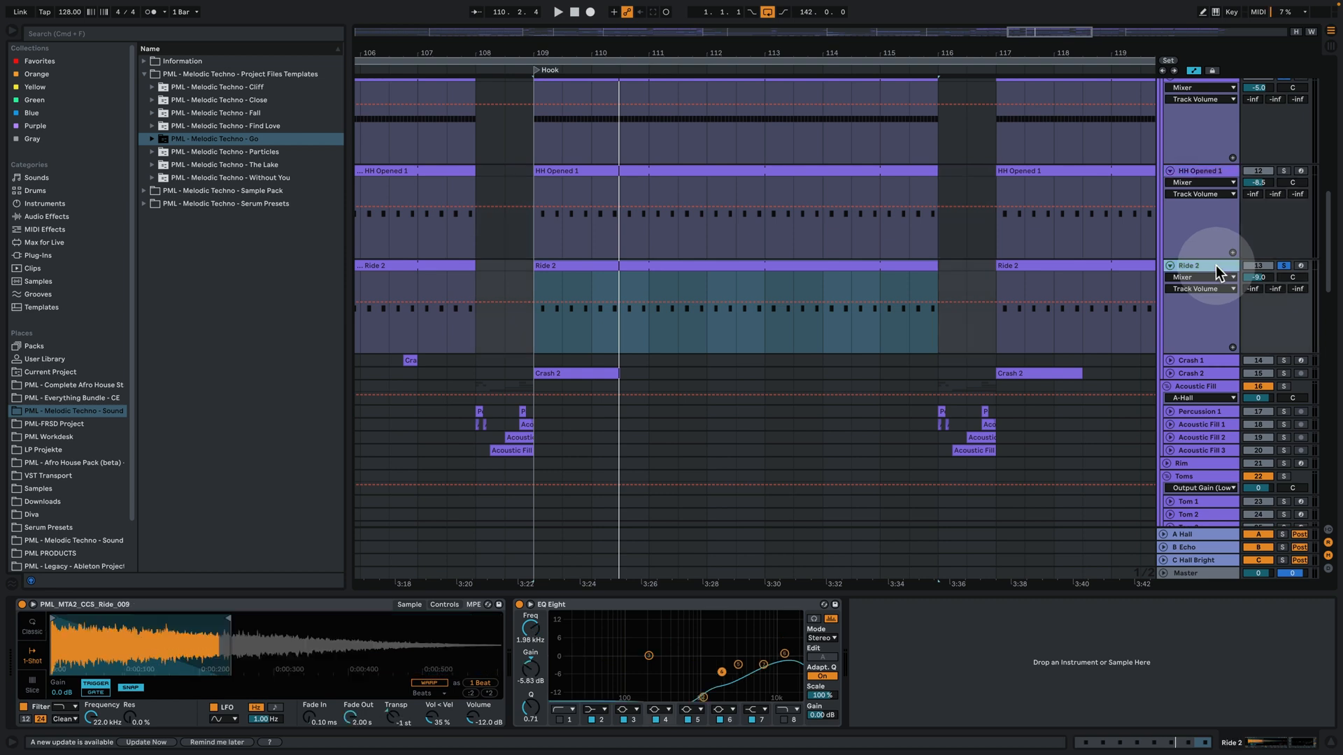
{"action": "key", "text": "space"}
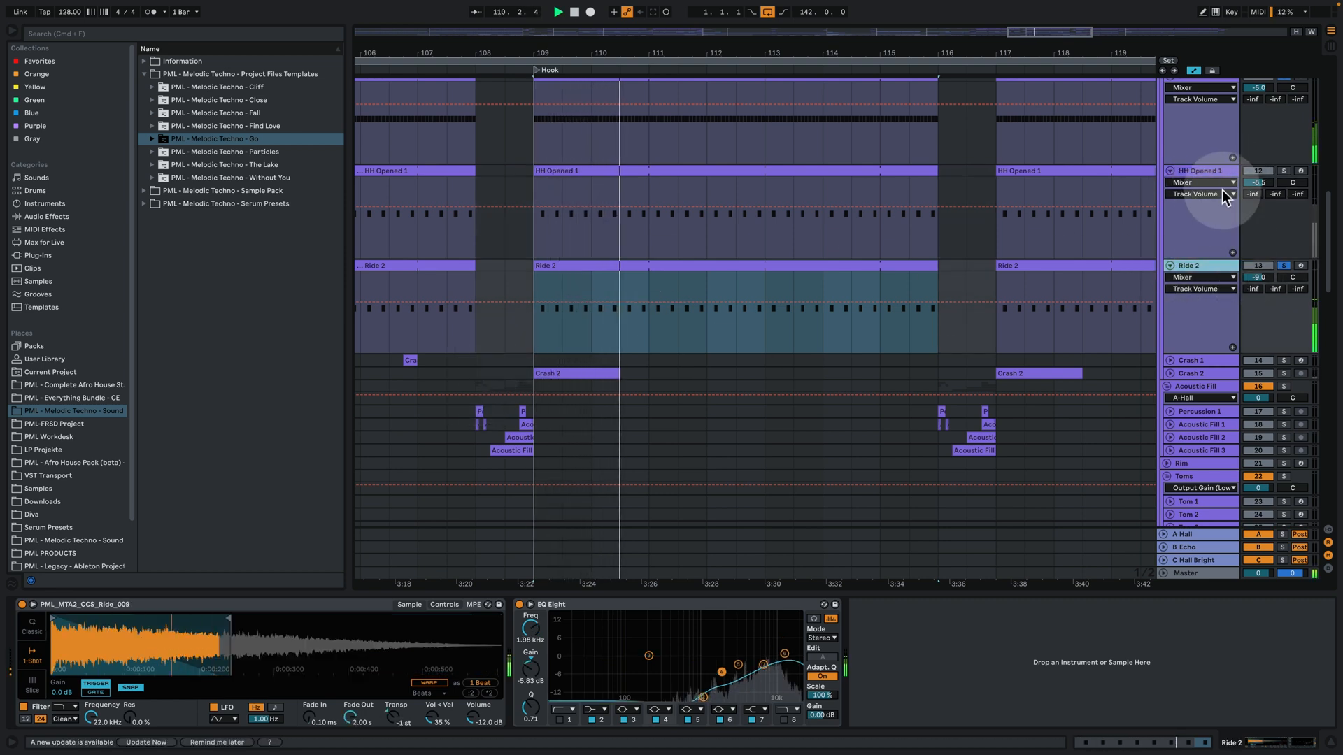
{"action": "left_click", "coordinate": [1283, 172]}
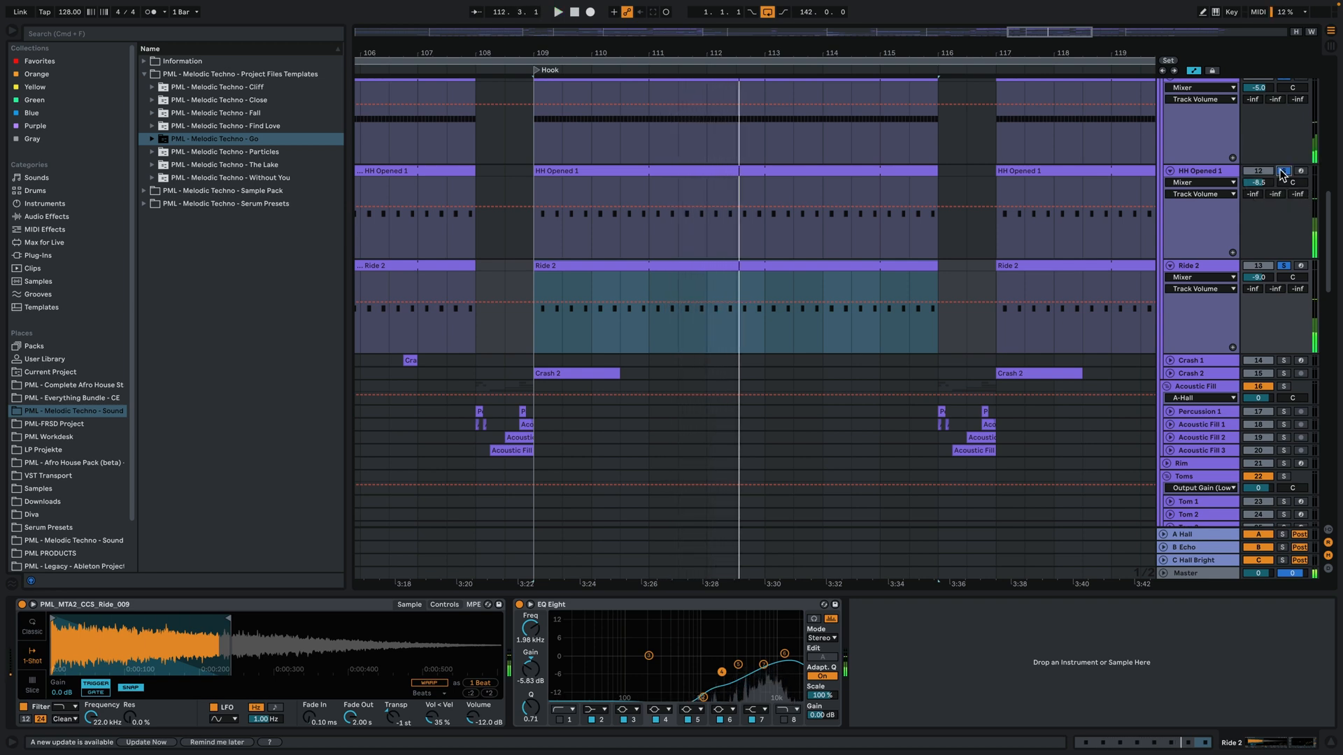
{"action": "left_click", "coordinate": [835, 218]}
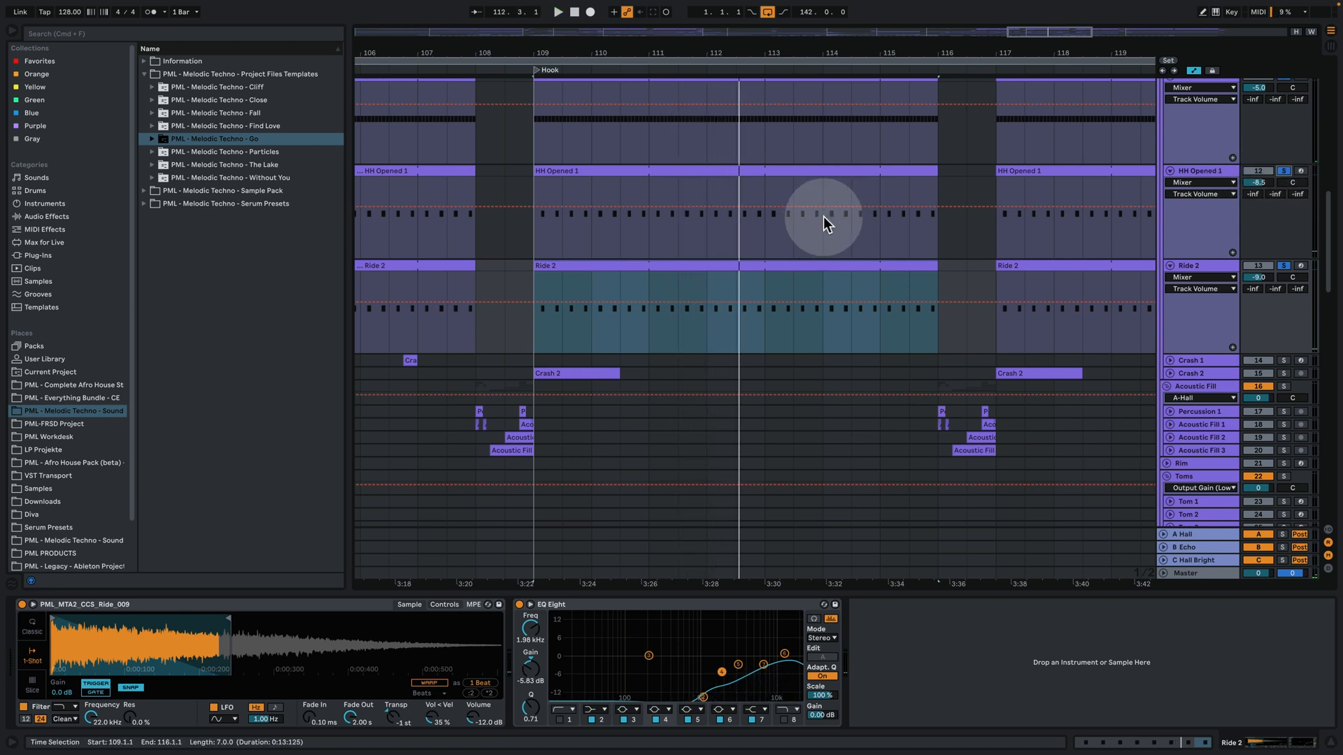
Unfold and solo Crash 2, play its clip from bar 109, and check the crash placement around the Hook
{"action": "left_click", "coordinate": [1170, 375]}
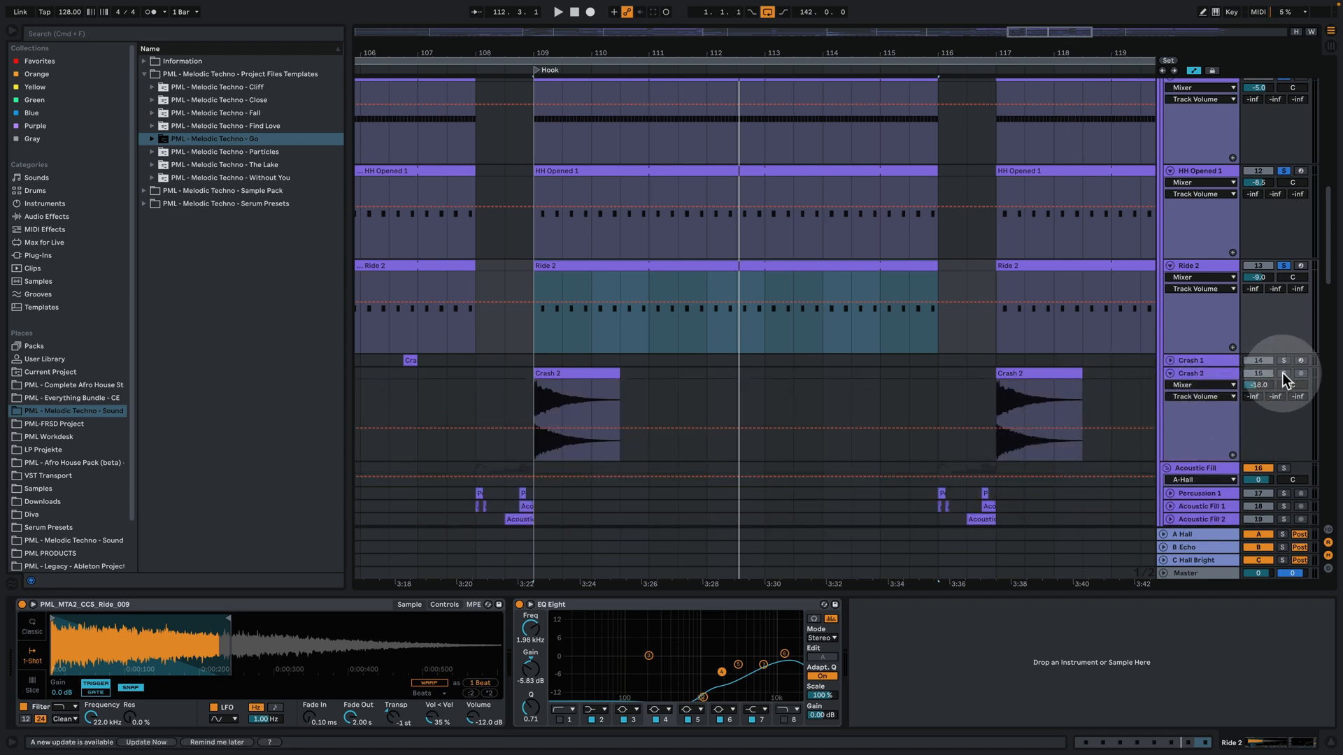
{"action": "left_click", "coordinate": [1283, 375]}
{"action": "left_click", "coordinate": [618, 397]}
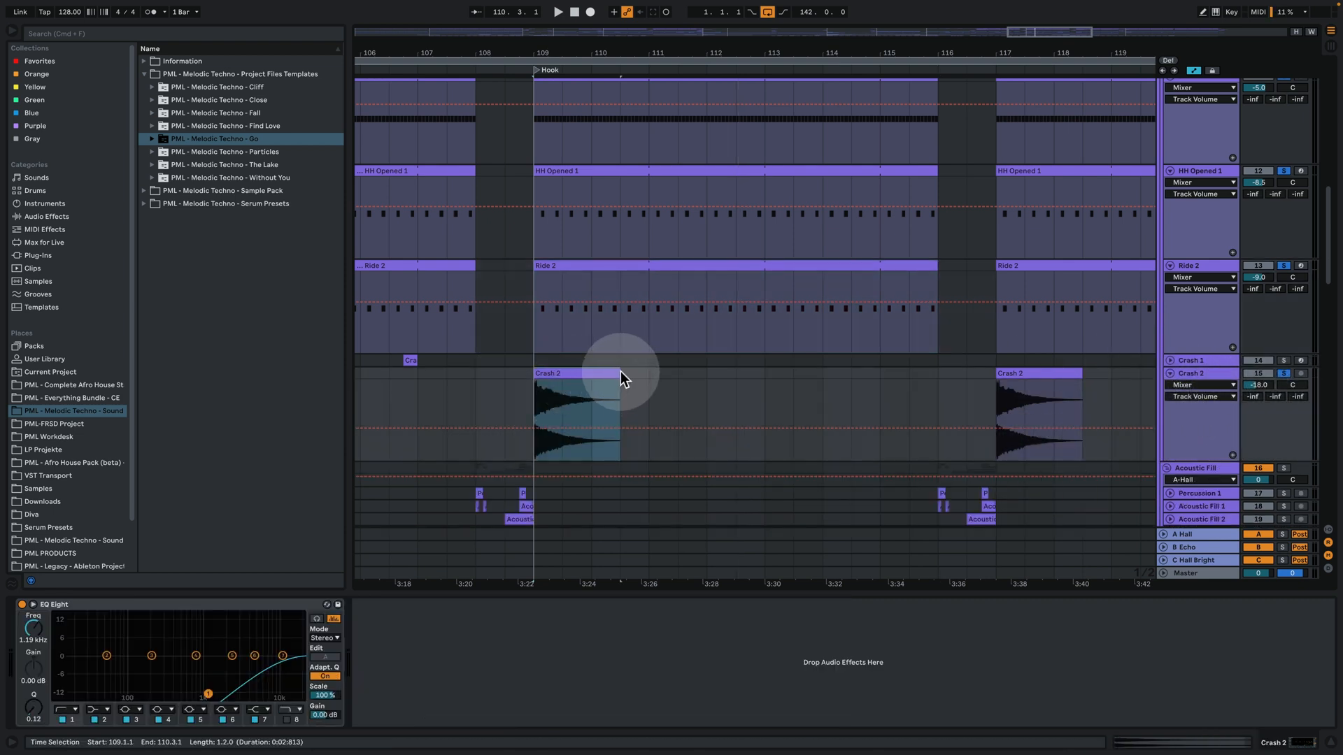
{"action": "key", "text": "space"}
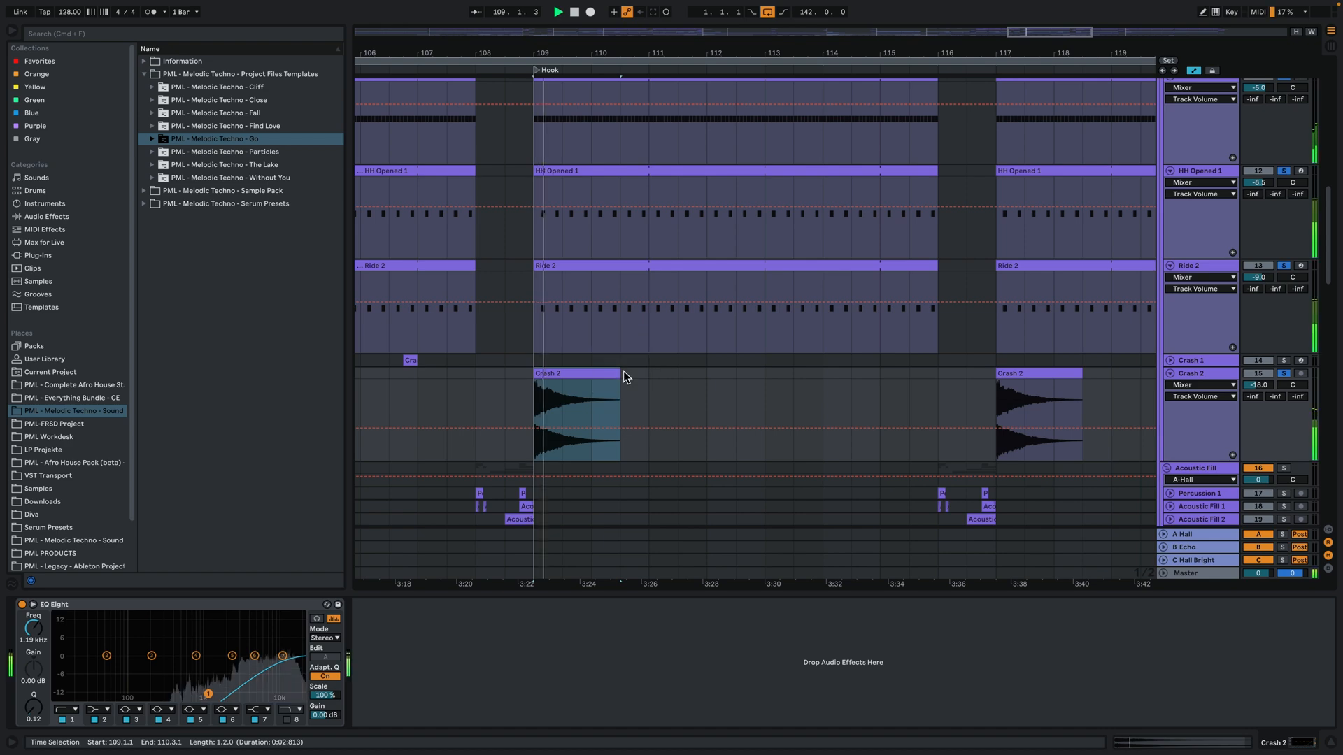
{"action": "scroll", "coordinate": [621, 447], "scroll_direction": "down", "scroll_amount": 3}
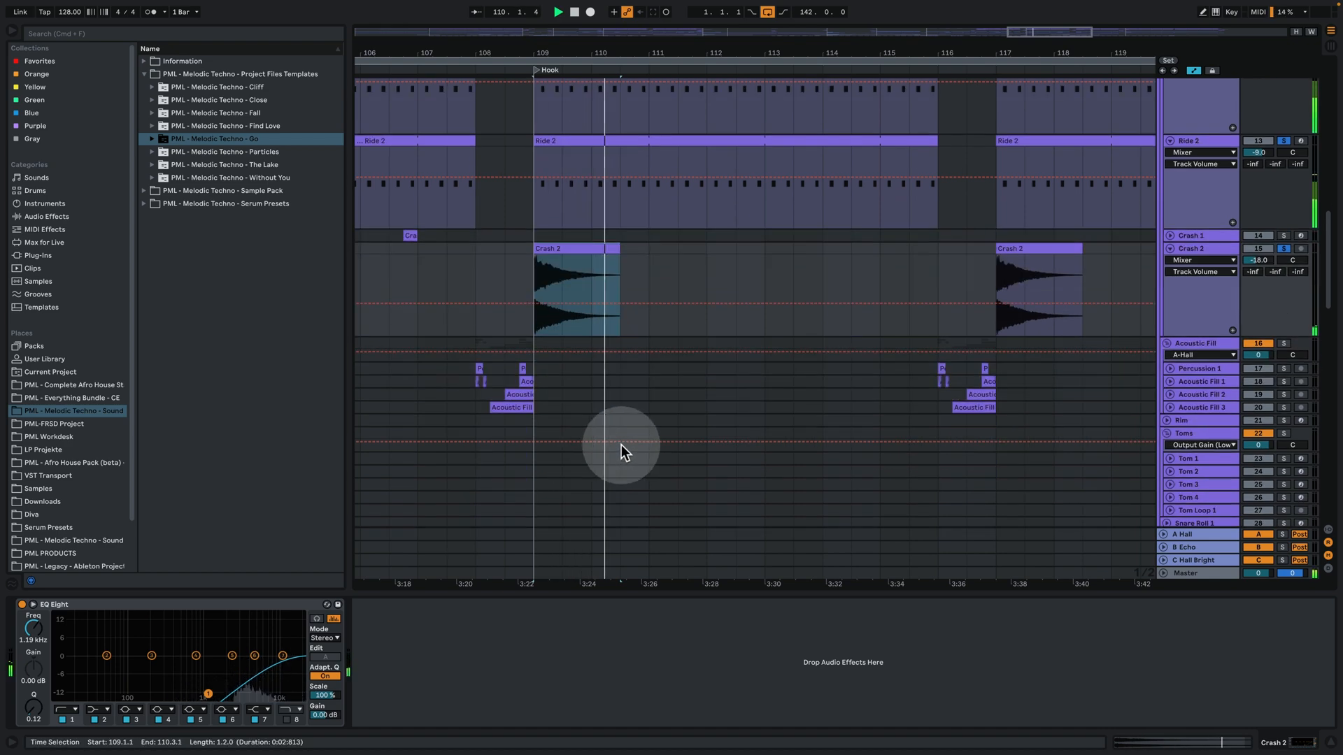
{"action": "scroll", "coordinate": [626, 419], "scroll_direction": "up", "scroll_amount": 2}
{"action": "key", "text": "space"}
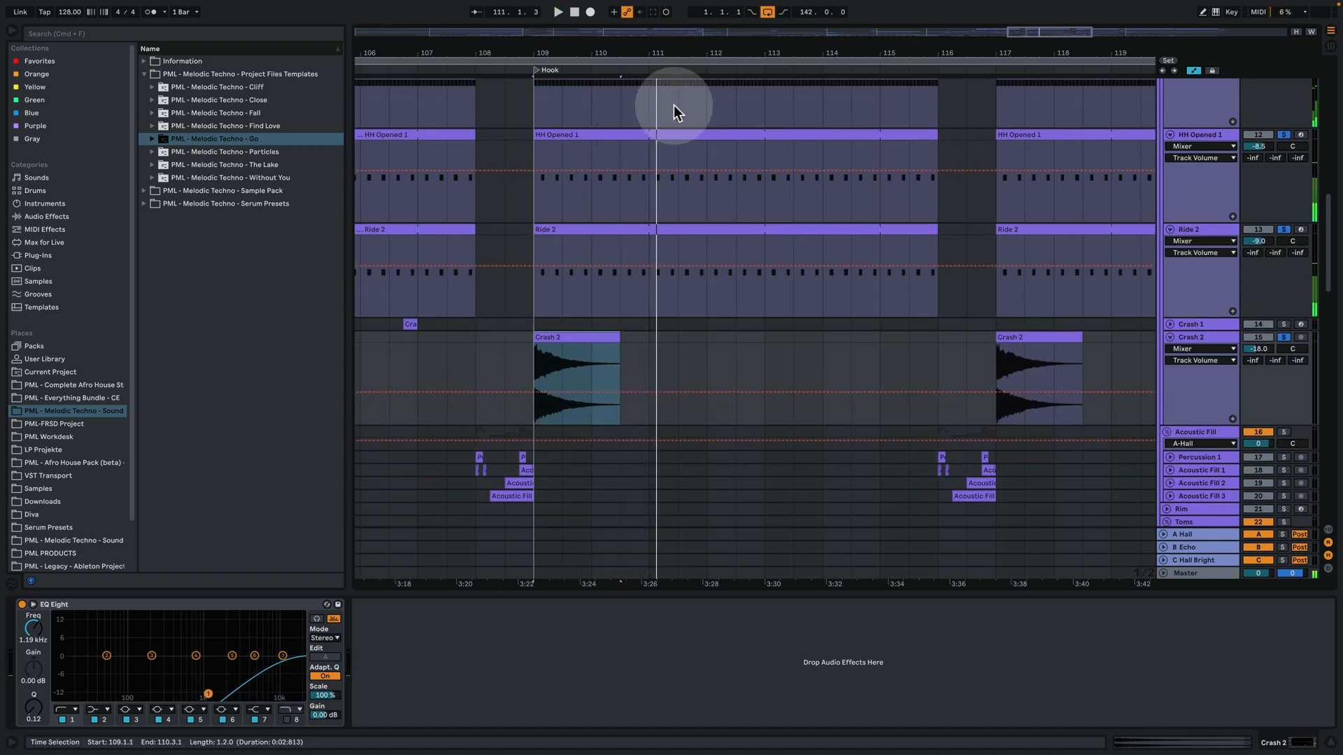
{"action": "left_click_drag", "start_coordinate": [678, 54], "coordinate": [888, 112]}
{"action": "scroll", "coordinate": [993, 314], "scroll_direction": "down", "scroll_amount": 1}
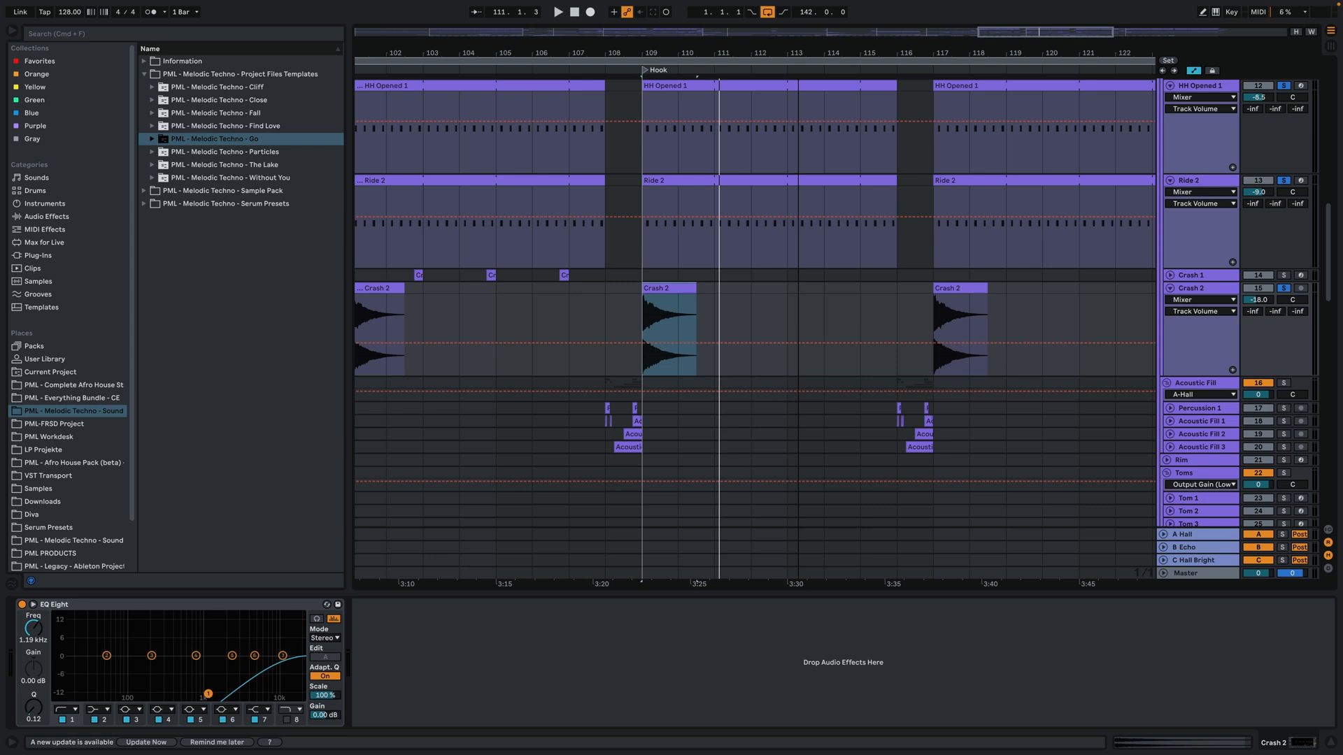
{"action": "mouse_move", "coordinate": [798, 54]}
{"action": "left_mouse_down"}
{"action": "mouse_move", "coordinate": [799, 87]}
{"action": "mouse_move", "coordinate": [799, 76]}
{"action": "left_mouse_up"}
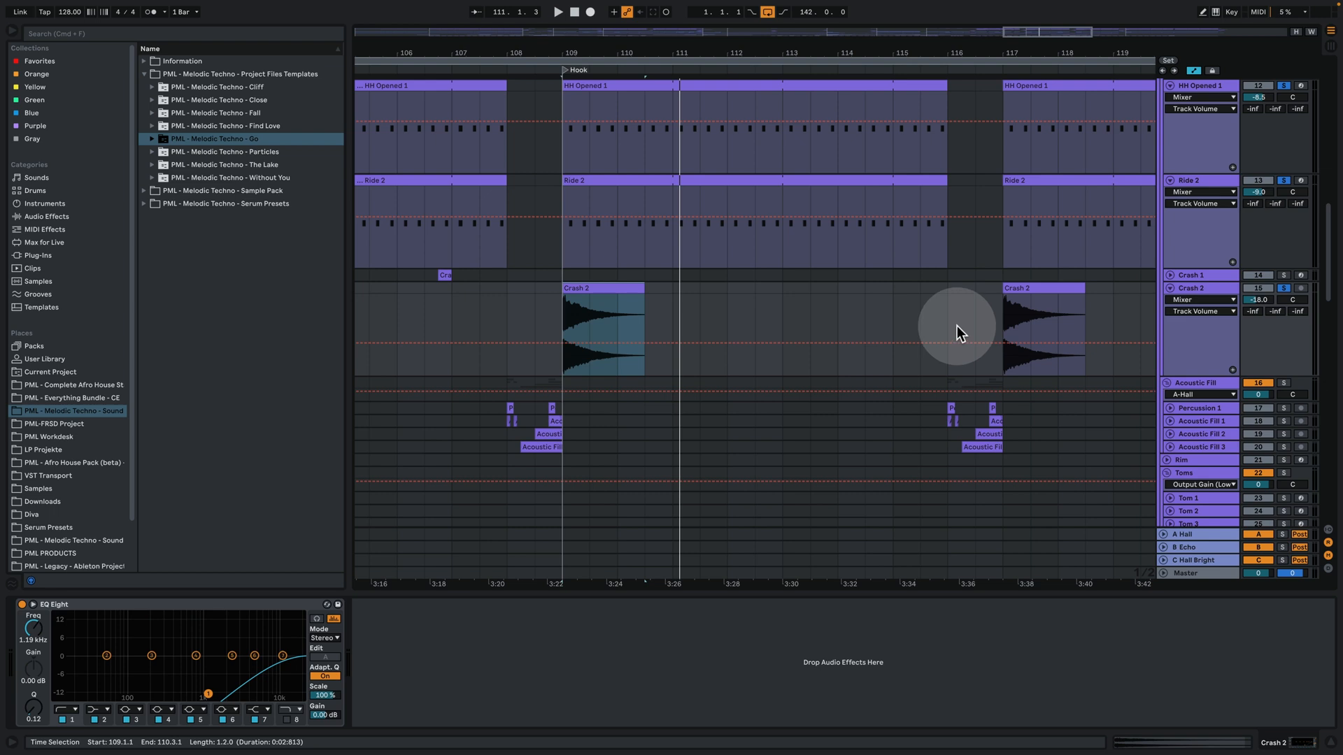
Solo the Acoustic Fill group with the insert mark at bar 108 and enlarge the fill leading into the Hook
{"action": "scroll", "coordinate": [845, 287], "scroll_direction": "down", "scroll_amount": 3}
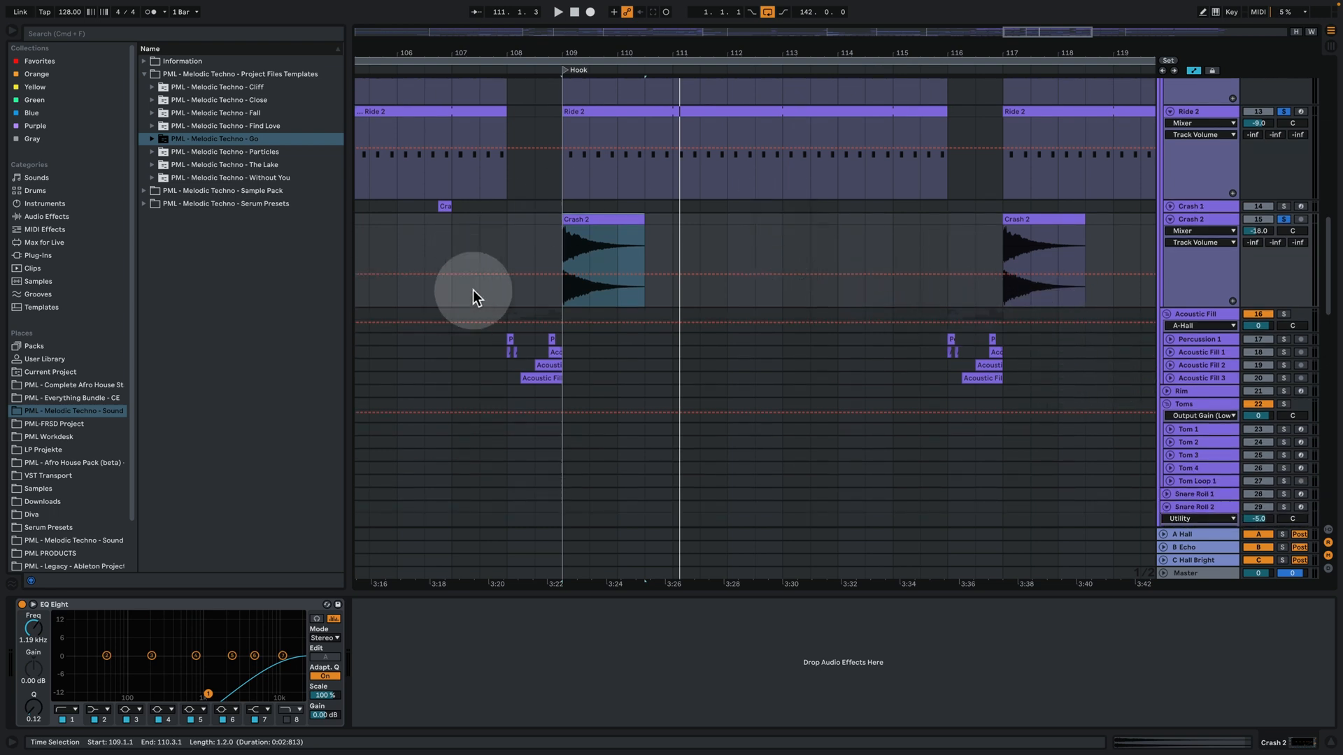
{"action": "left_click", "coordinate": [509, 312]}
{"action": "scroll", "coordinate": [1072, 352], "scroll_direction": "down", "scroll_amount": 2}
{"action": "scroll", "coordinate": [1072, 353], "scroll_direction": "down", "scroll_amount": 3}
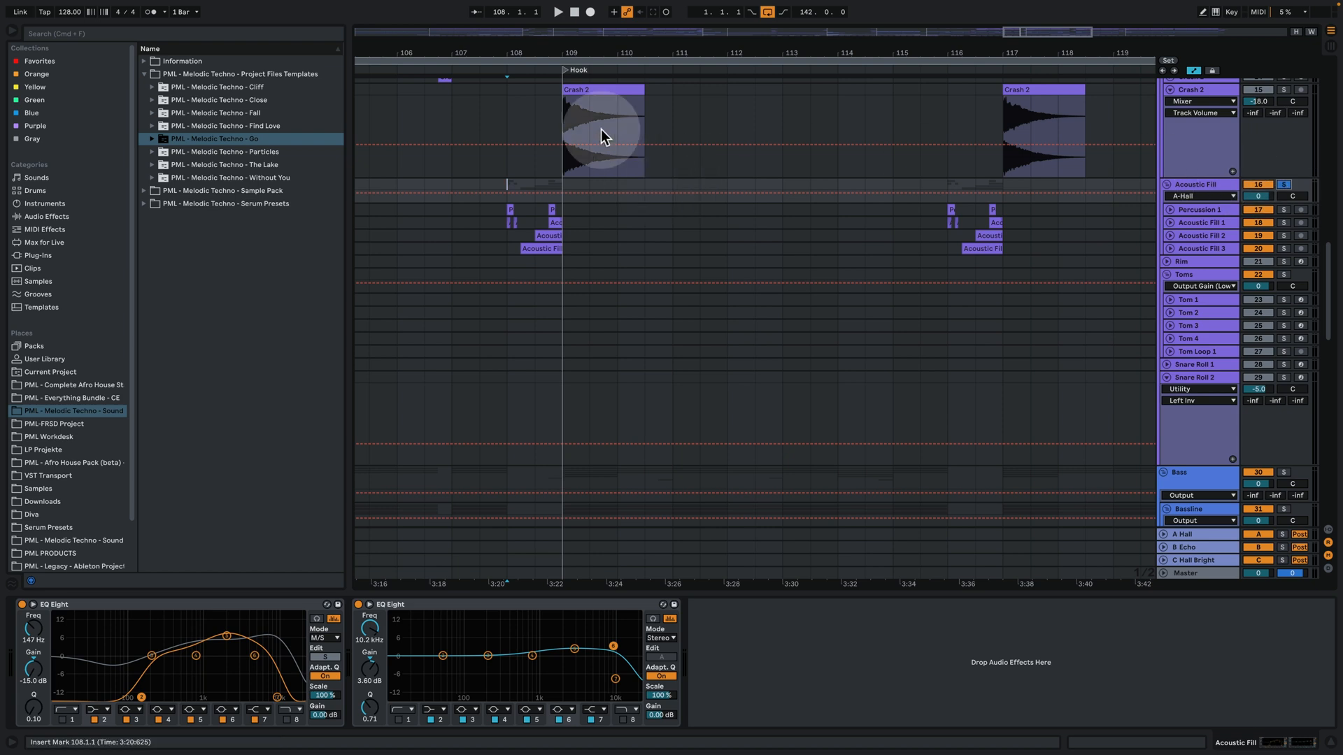
{"action": "left_click_drag", "start_coordinate": [514, 51], "coordinate": [625, 80]}
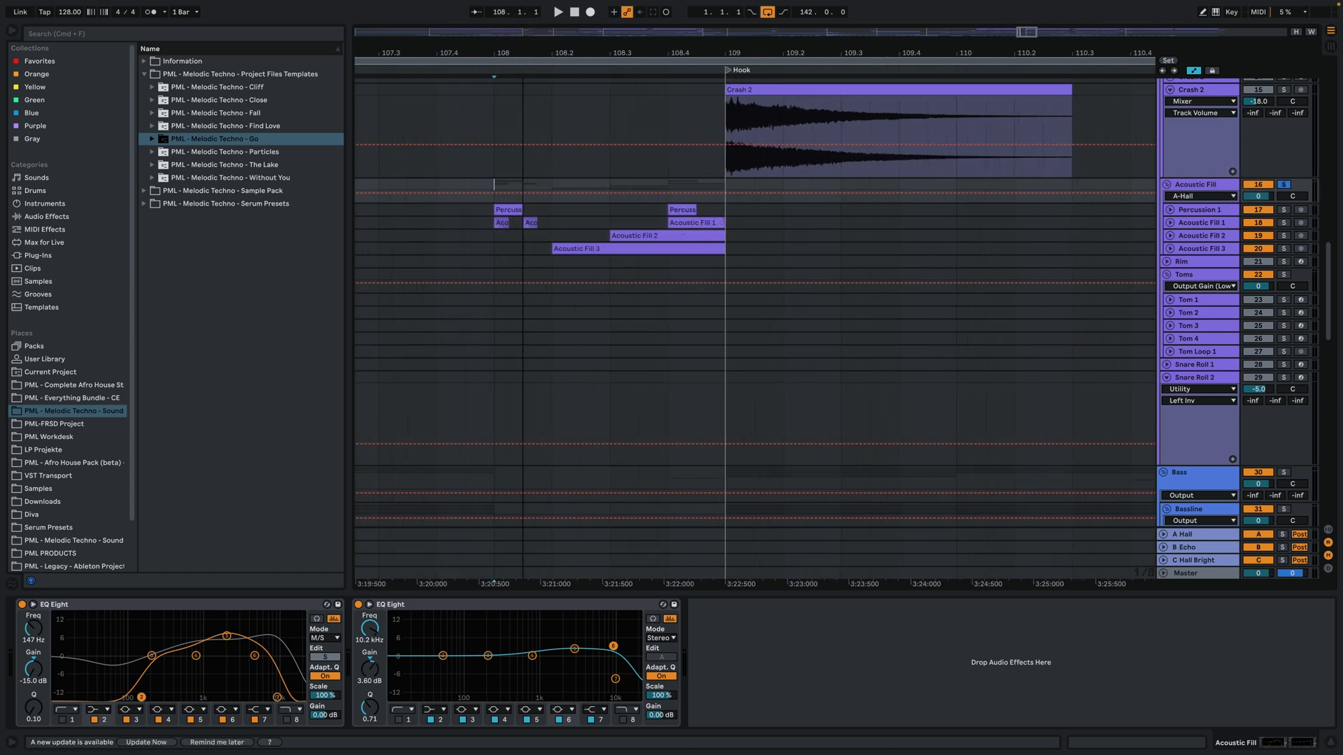
Unfold Percussion 1 and Acoustic Fill 1 to 3, reduce their lane heights together, and play the fill from bar 108
{"action": "left_click", "coordinate": [1171, 210]}
{"action": "left_click", "coordinate": [1206, 216]}
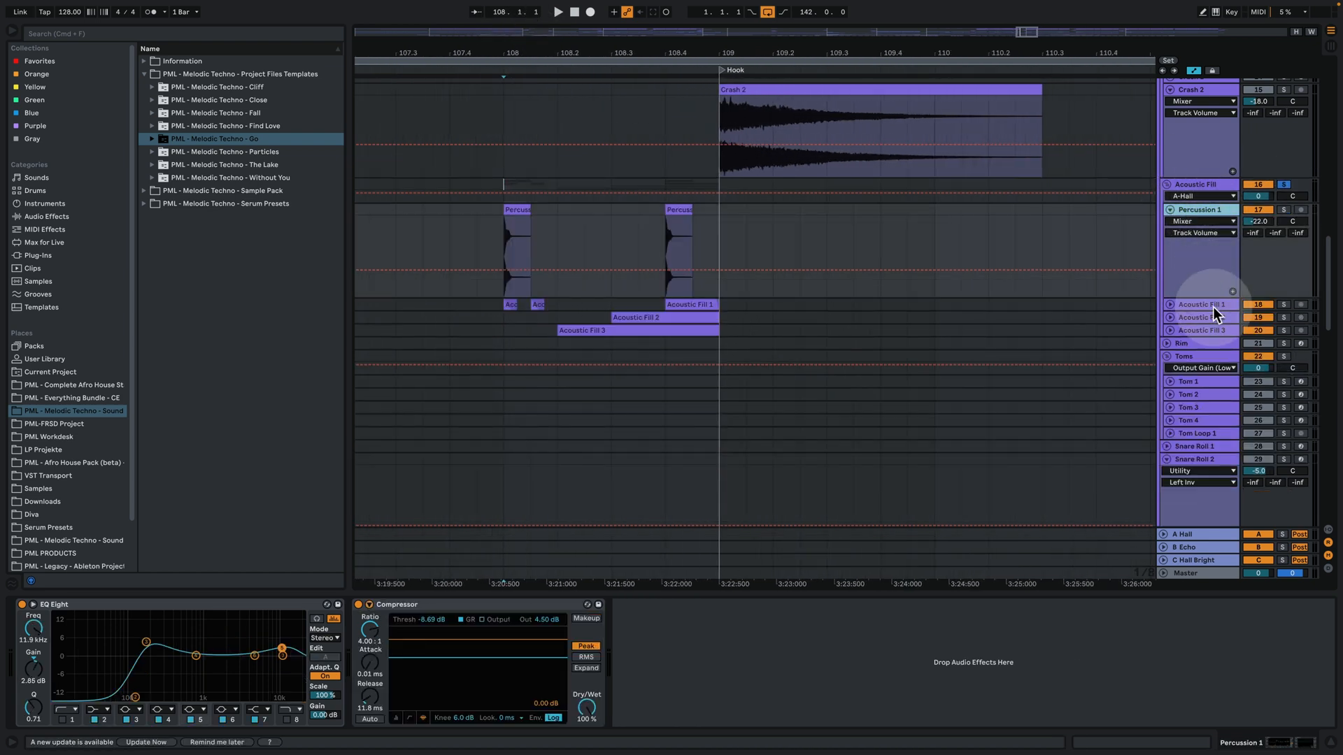
{"action": "left_click", "coordinate": [1200, 330]}
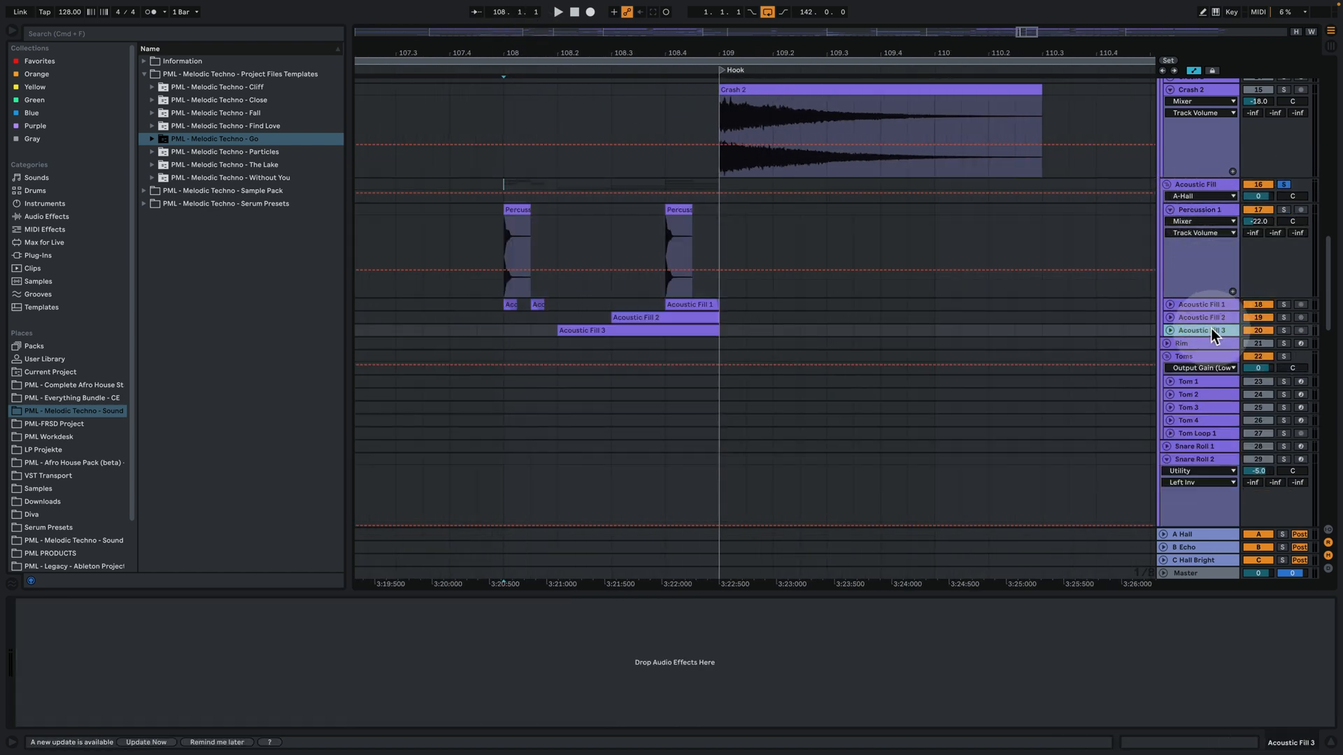
{"action": "left_click", "coordinate": [1195, 221]}
{"action": "left_click", "coordinate": [1170, 305], "text": "alt"}
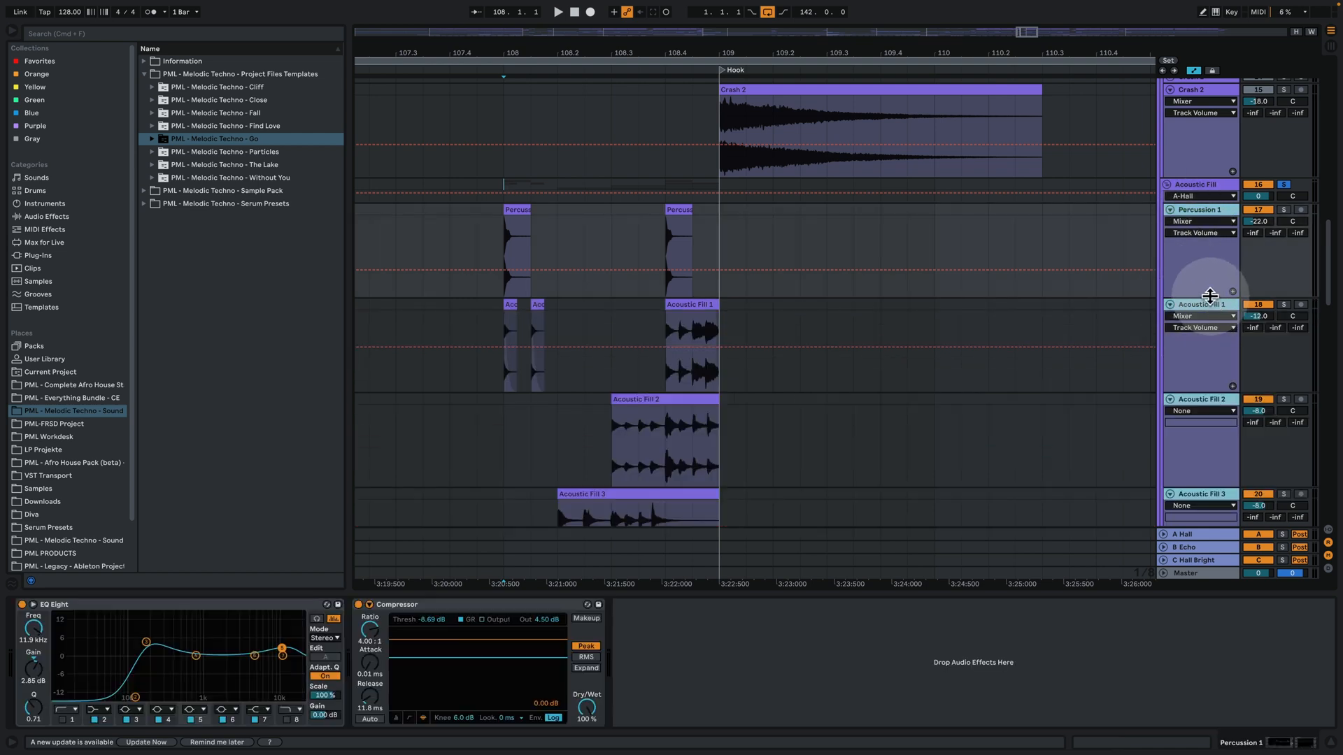
{"action": "left_click_drag", "start_coordinate": [1210, 296], "coordinate": [1210, 260]}
{"action": "left_click_drag", "start_coordinate": [549, 53], "coordinate": [548, 88]}
{"action": "key", "text": "space"}
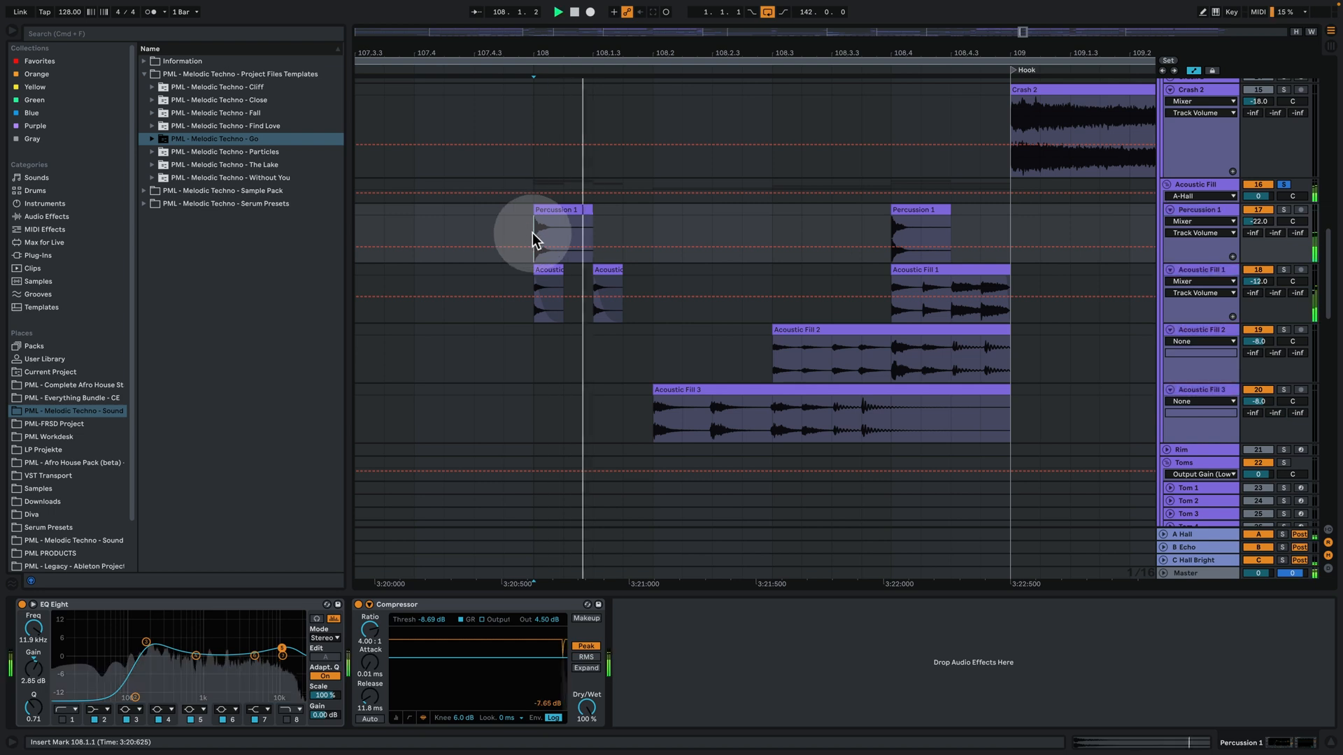
Solo Percussion 1 and play its hits from bars 108.1 and 108.4
{"action": "left_click", "coordinate": [1284, 210]}
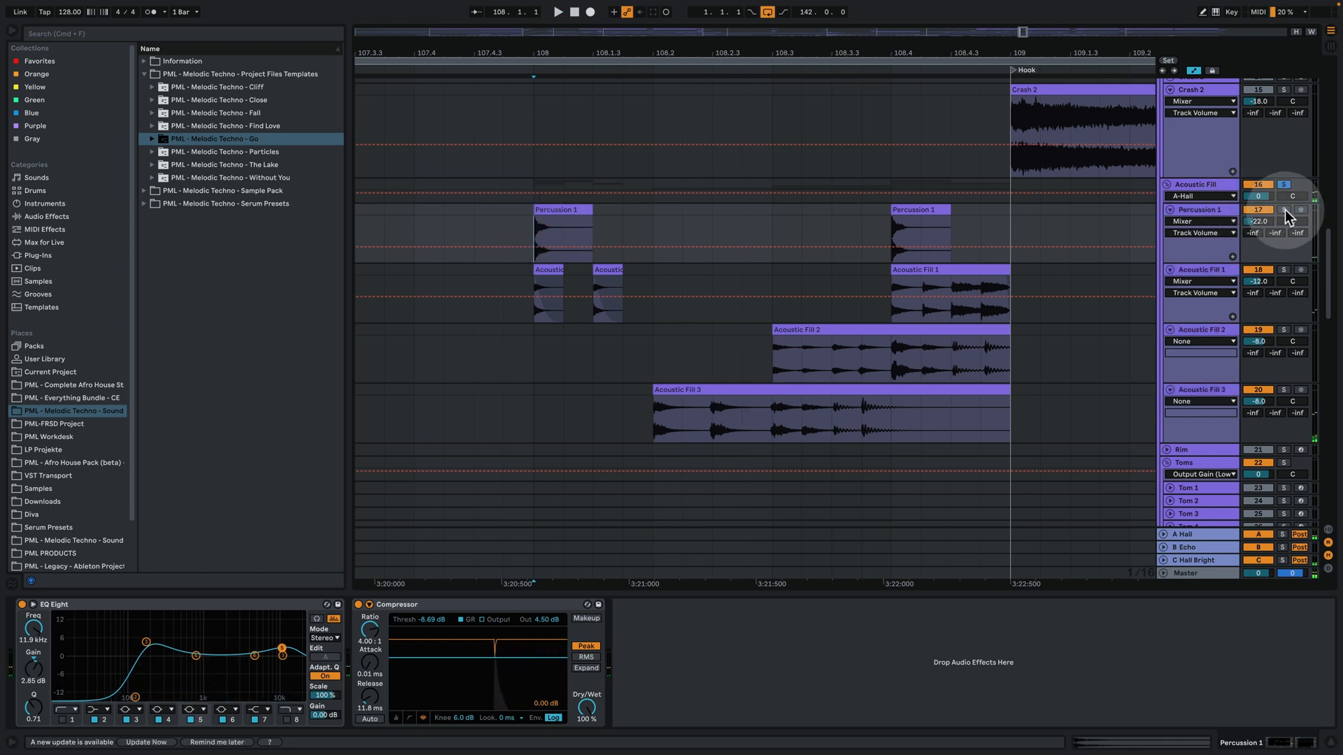
{"action": "left_click", "coordinate": [544, 242]}
{"action": "key", "text": "space"}
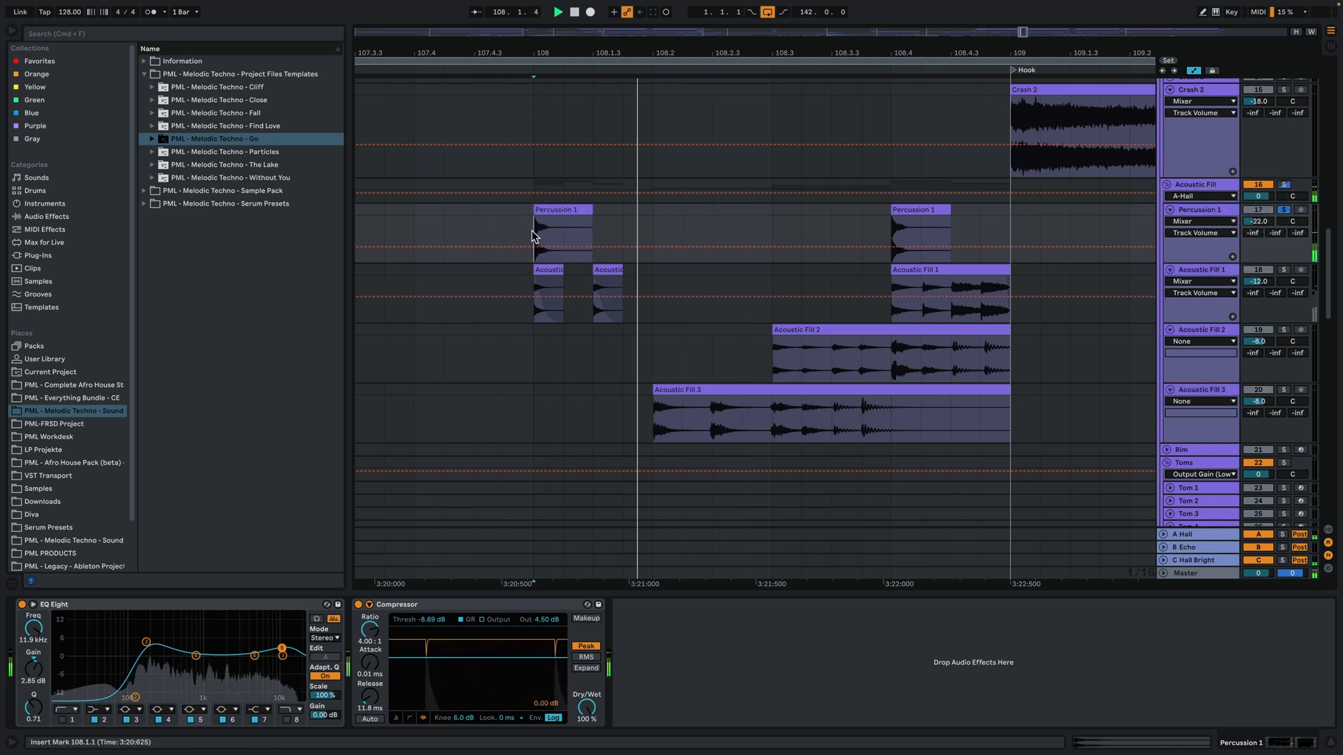
{"action": "key", "text": "space"}
{"action": "key", "text": "space"}
{"action": "key", "text": "space"}
{"action": "left_click", "coordinate": [893, 228]}
{"action": "key", "text": "space"}
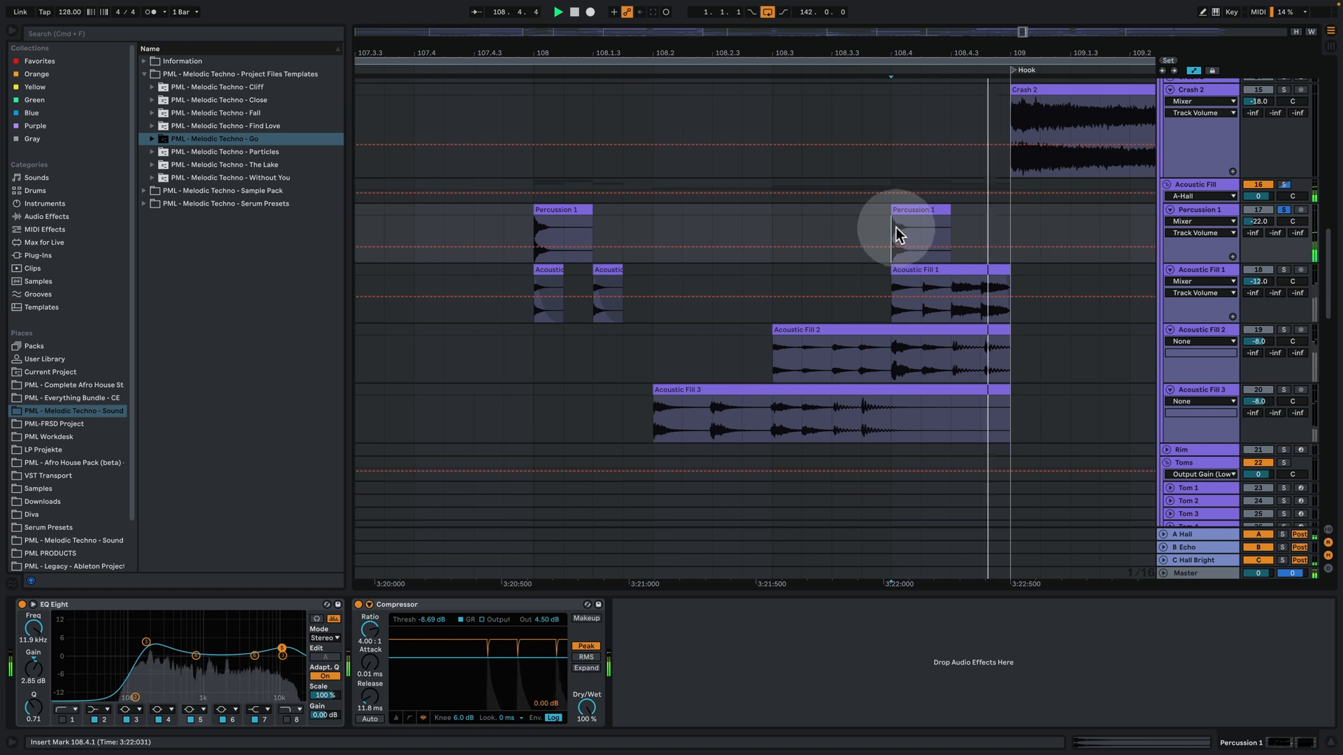
{"action": "key", "text": "space"}
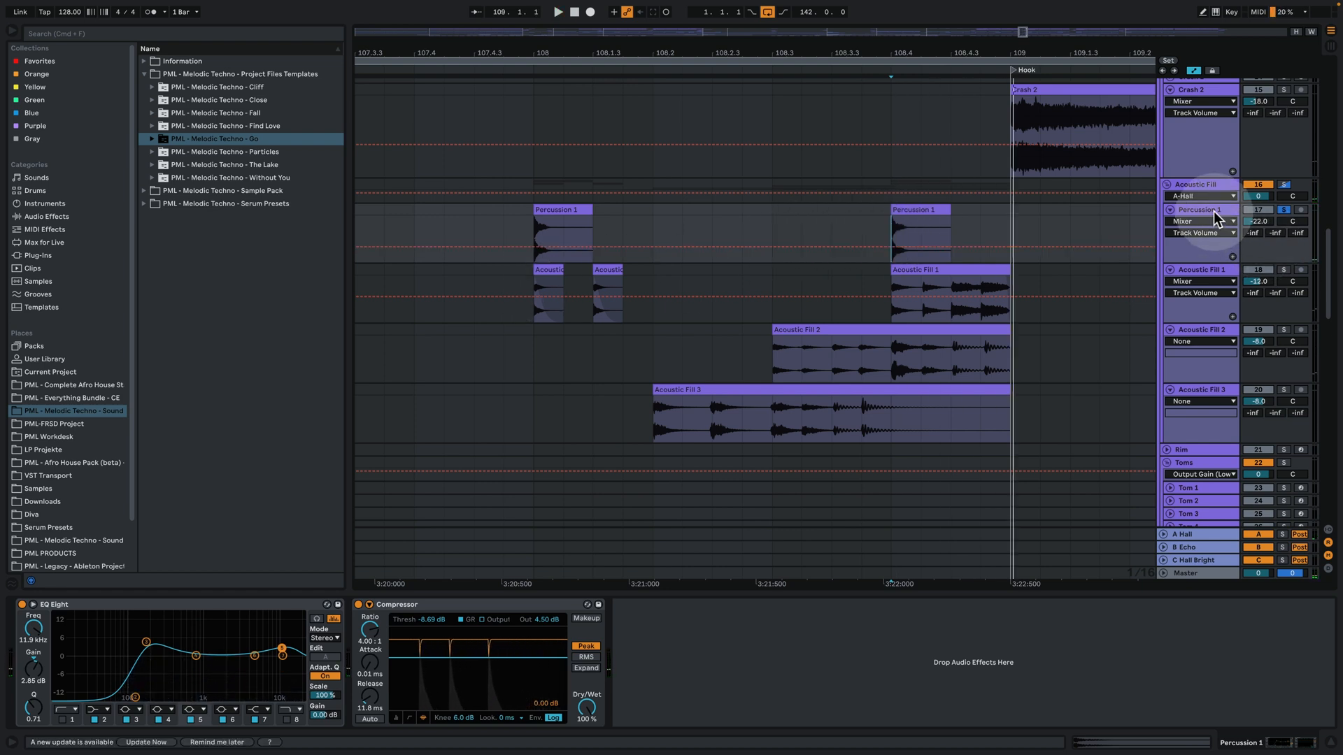
Select the Acoustic Fill group and increase its track height to examine its EQs and return send levels
{"action": "left_click", "coordinate": [1207, 209]}
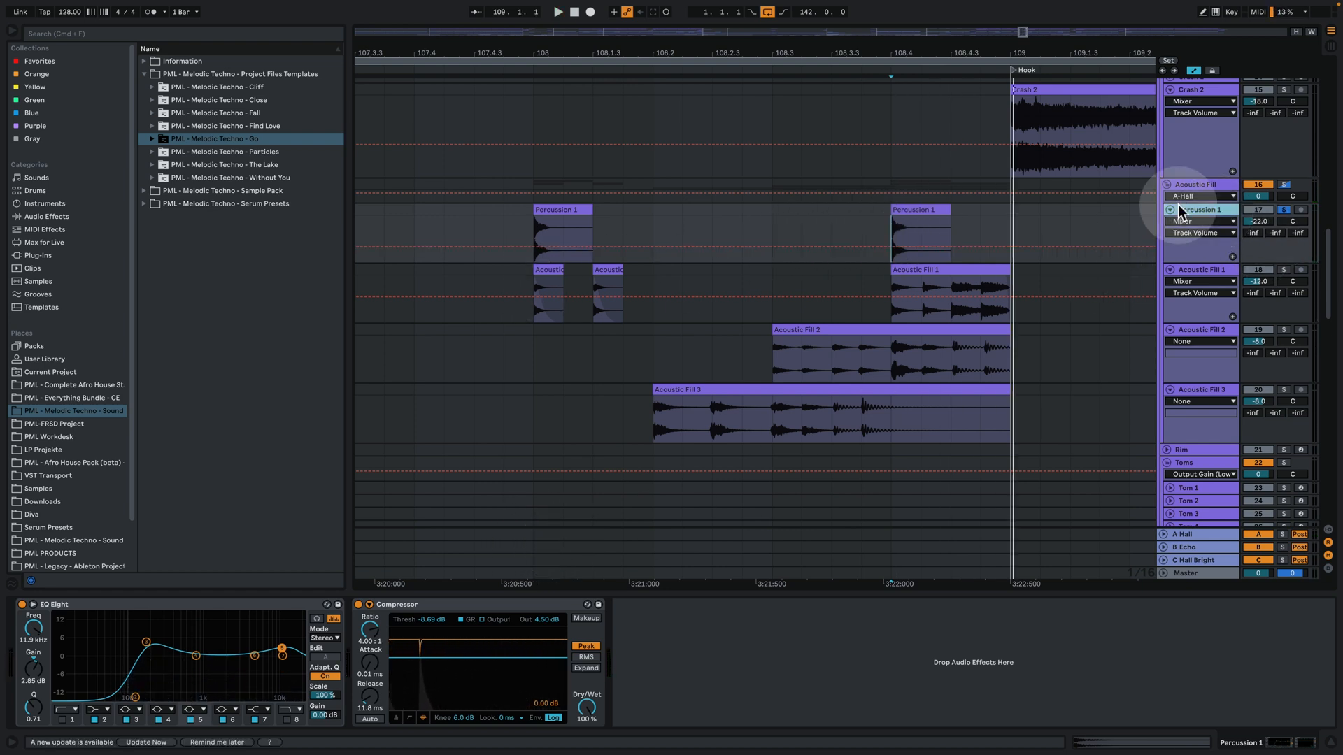
{"action": "left_click", "coordinate": [1193, 186]}
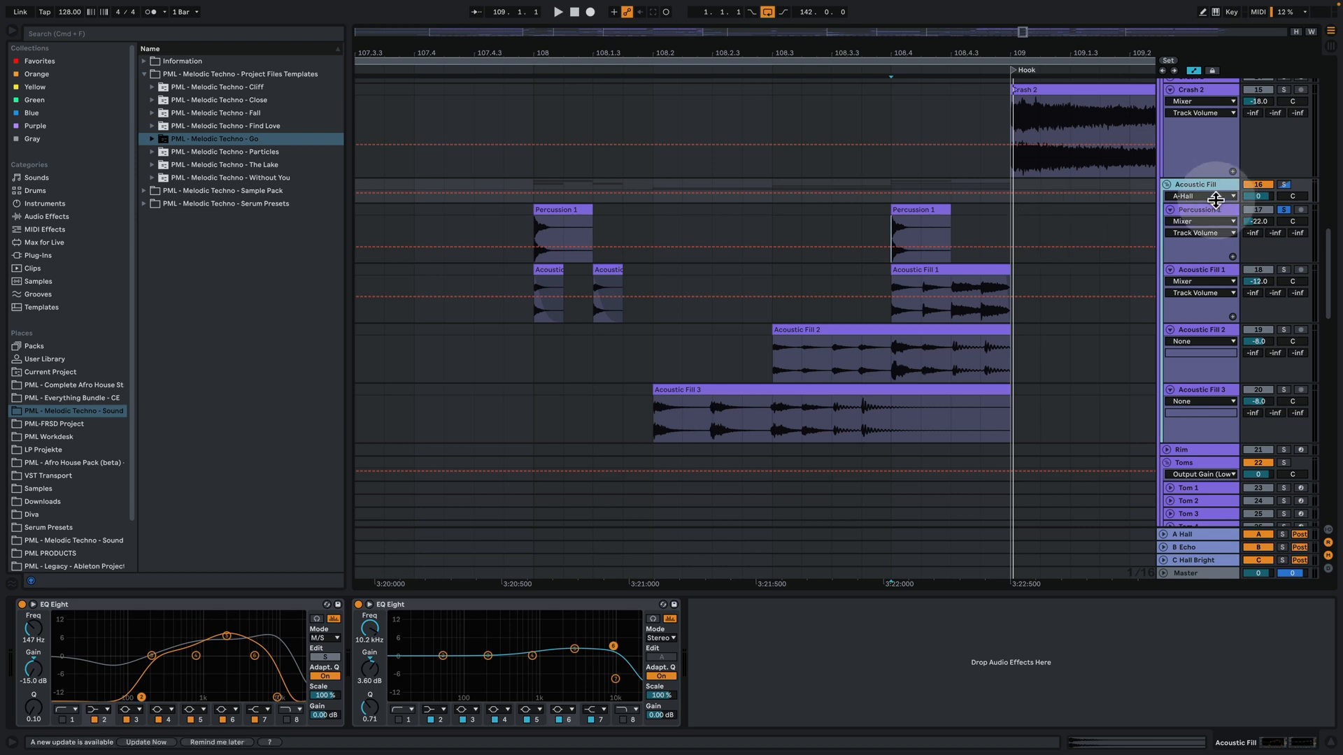
{"action": "left_click_drag", "start_coordinate": [1216, 202], "coordinate": [1214, 249]}
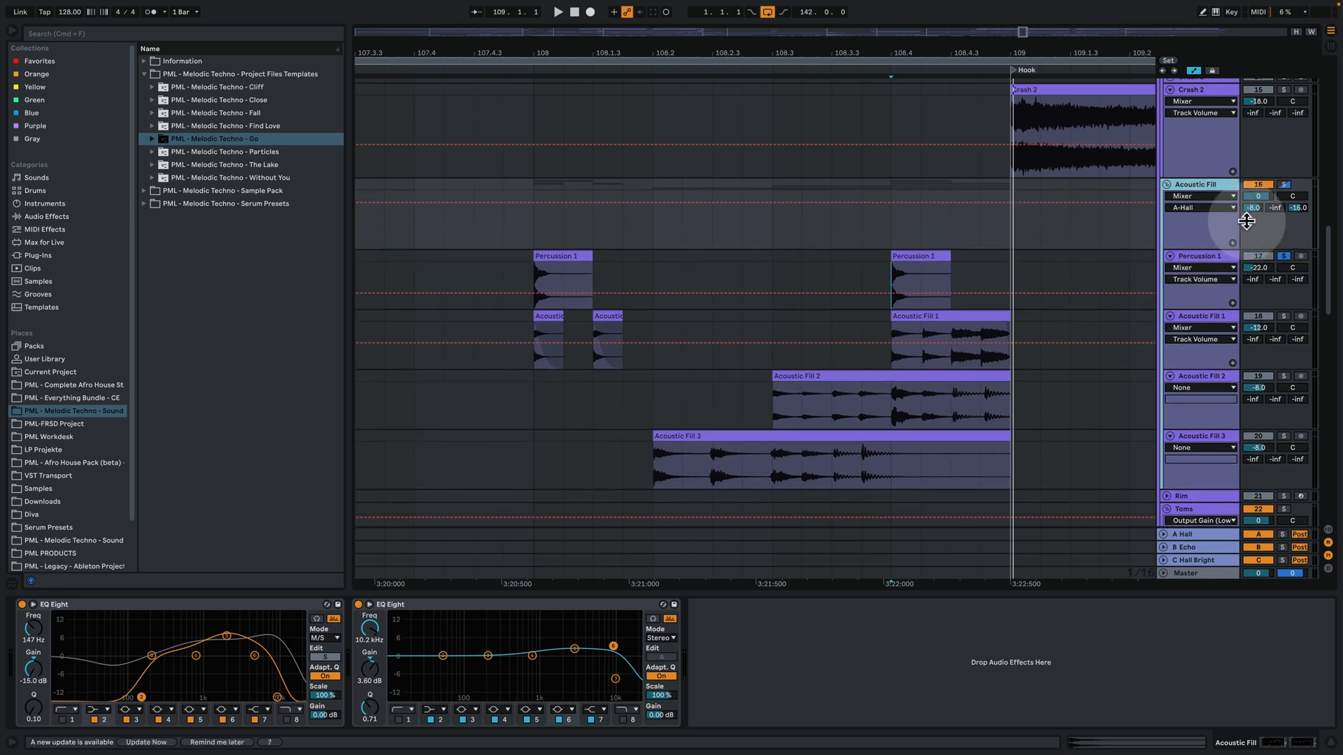
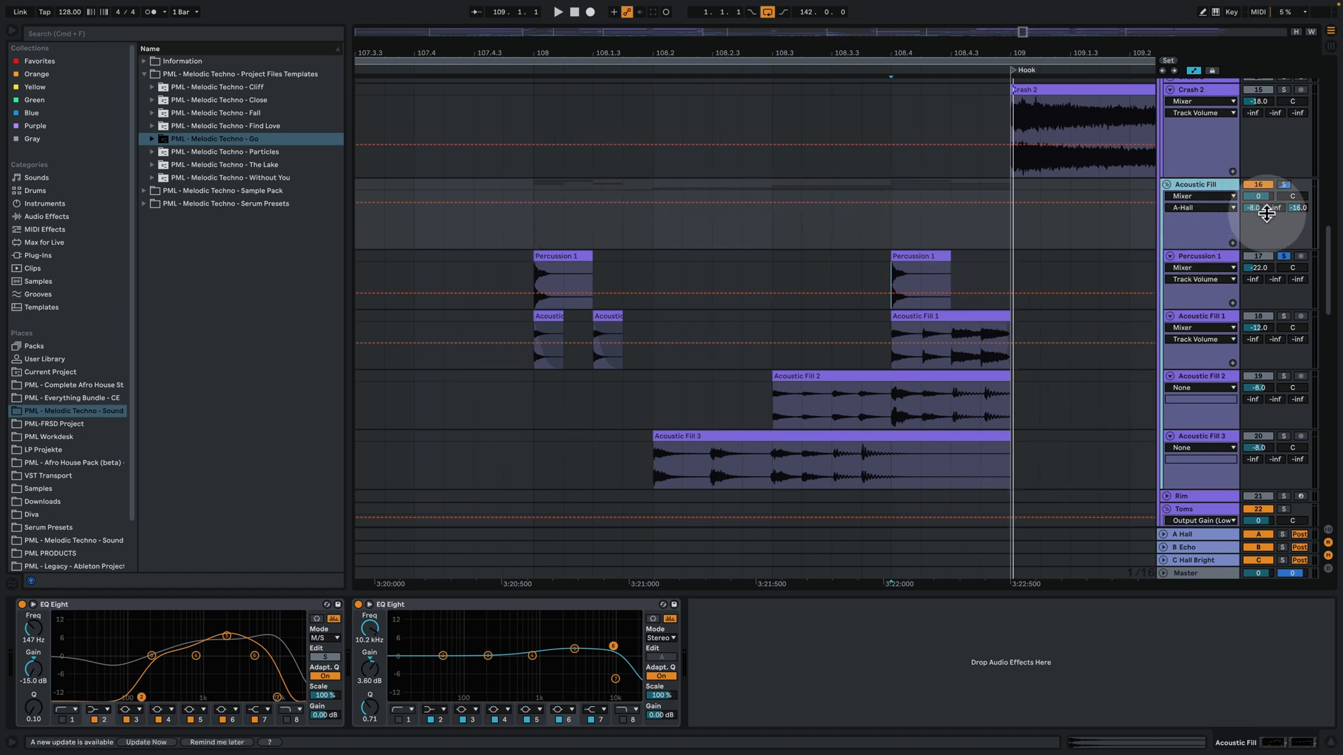
Examine the A Hall and C Hall Bright return effects, and play Percussion 1 from bar 108.4
{"action": "left_click", "coordinate": [1204, 541]}
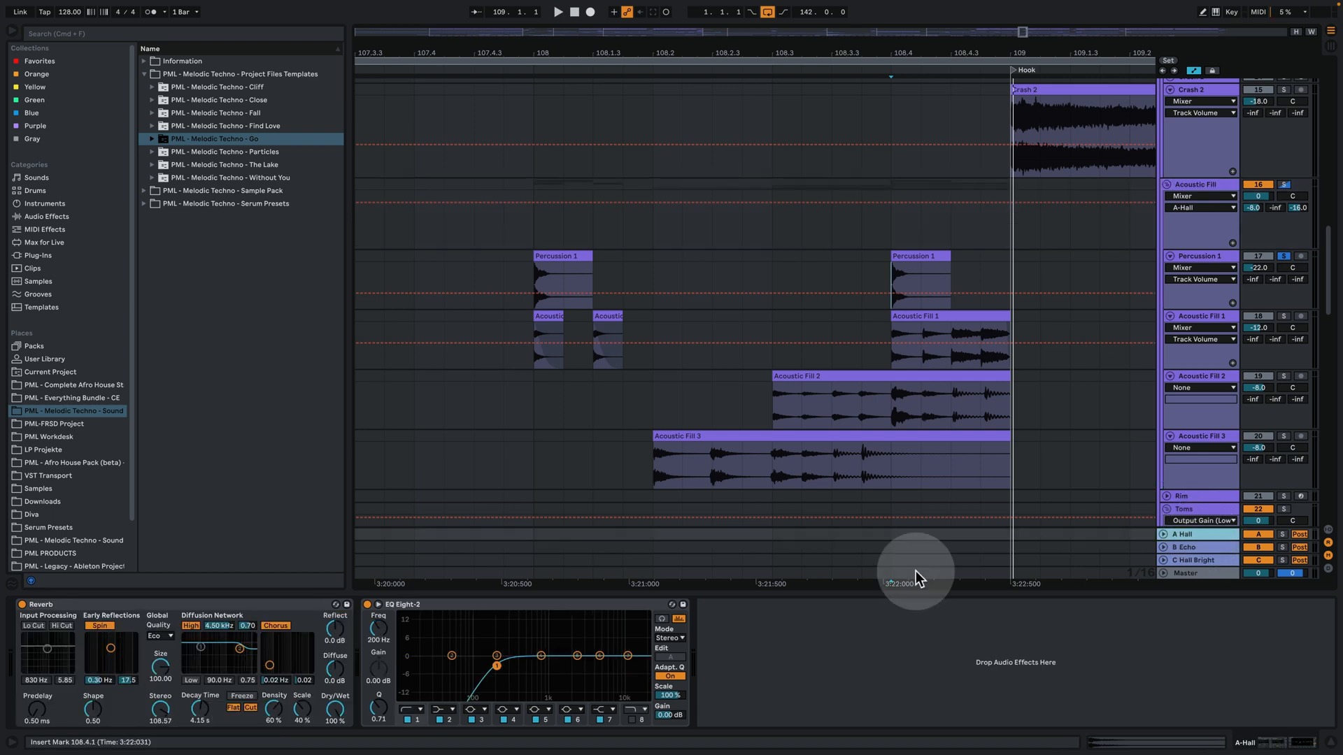
{"action": "left_click", "coordinate": [1207, 562]}
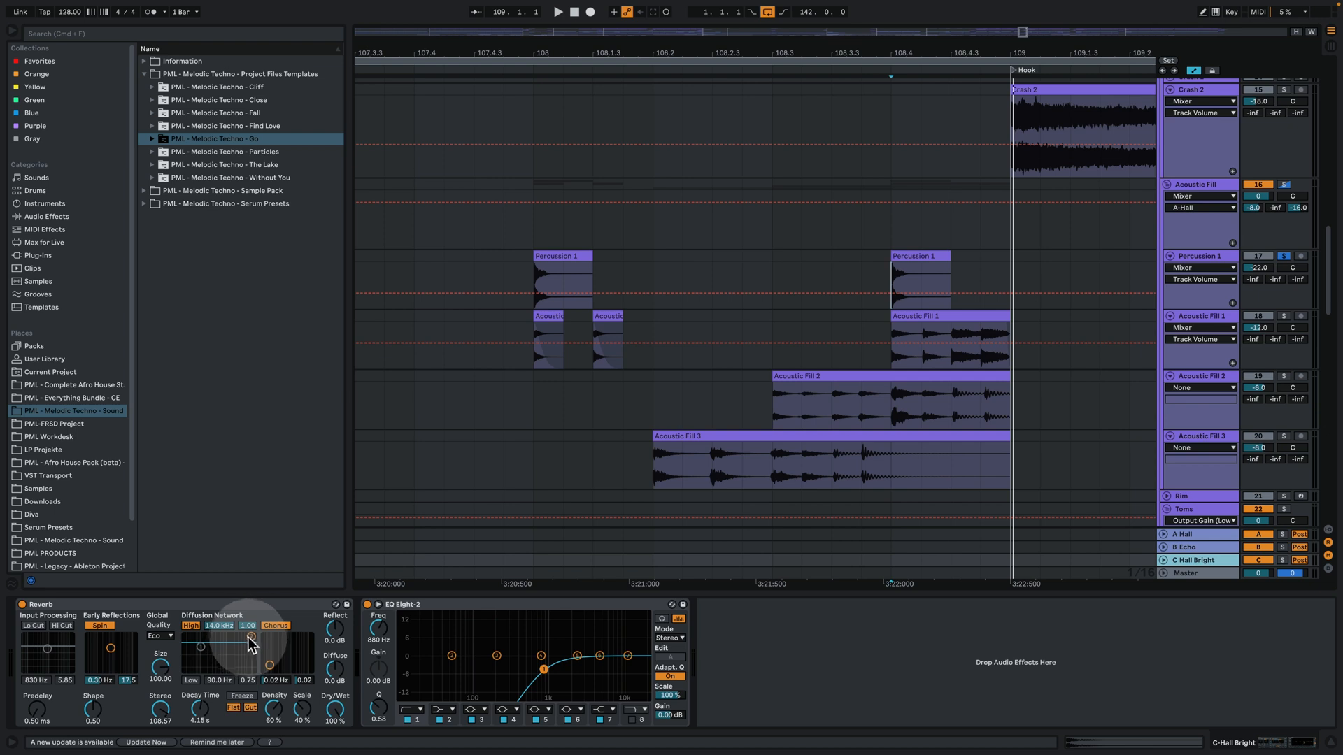
{"action": "left_click", "coordinate": [1209, 536]}
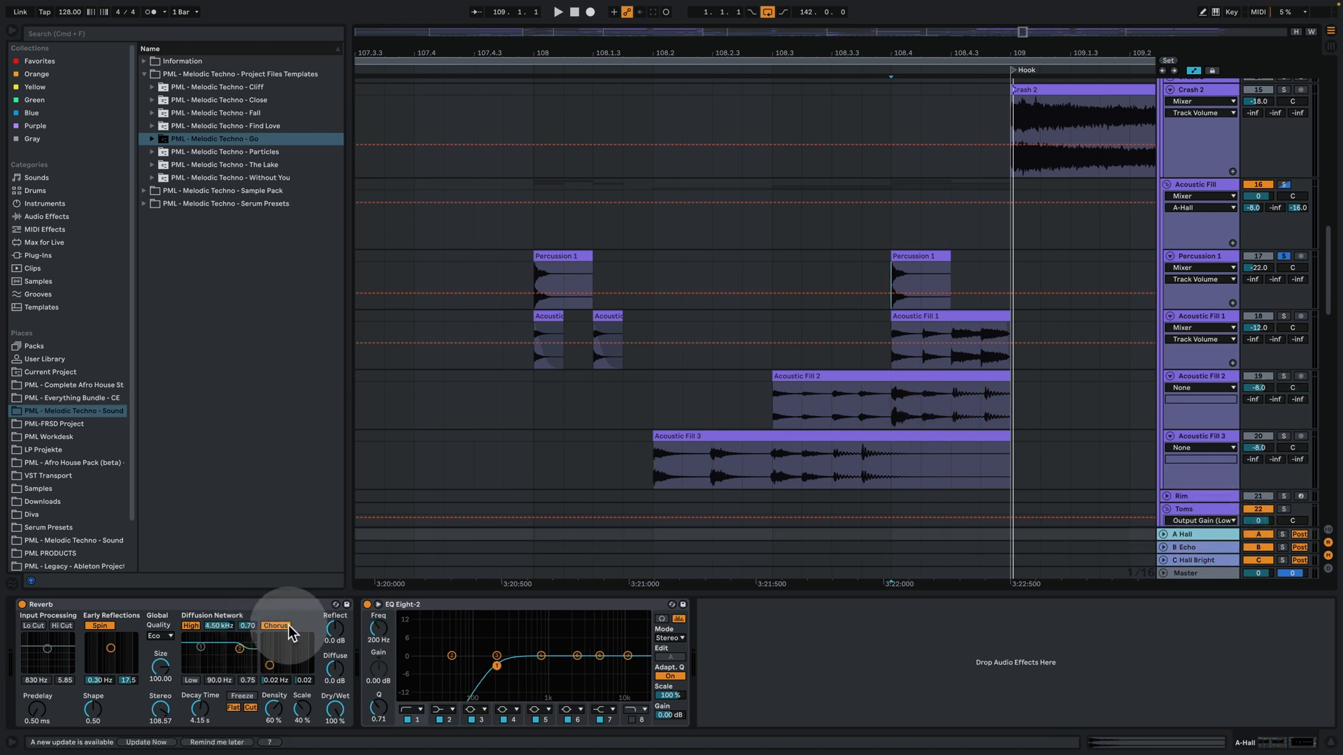
{"action": "key", "text": "space"}
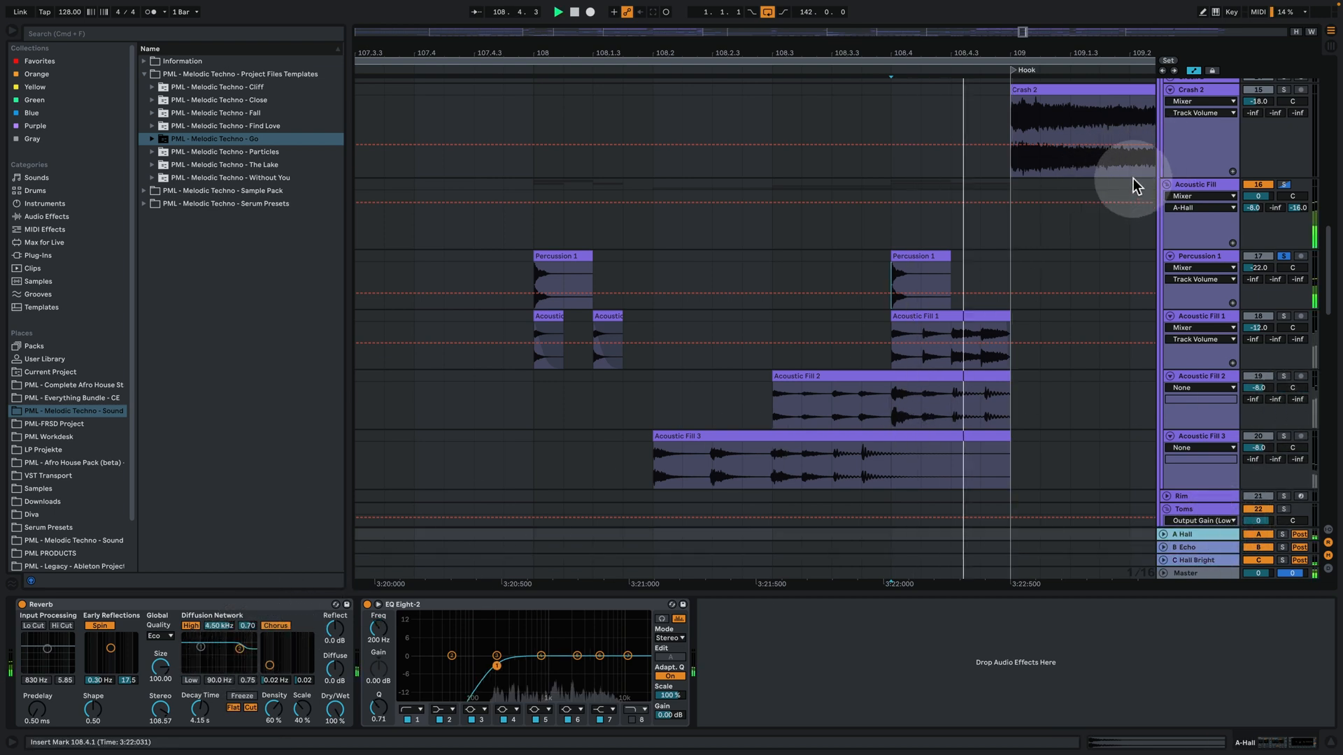
{"action": "key", "text": "space"}
Solo Acoustic Fill 1, play it from bar 108, and inspect the source sample of its clip at bar 108.4
{"action": "left_click", "coordinate": [537, 314]}
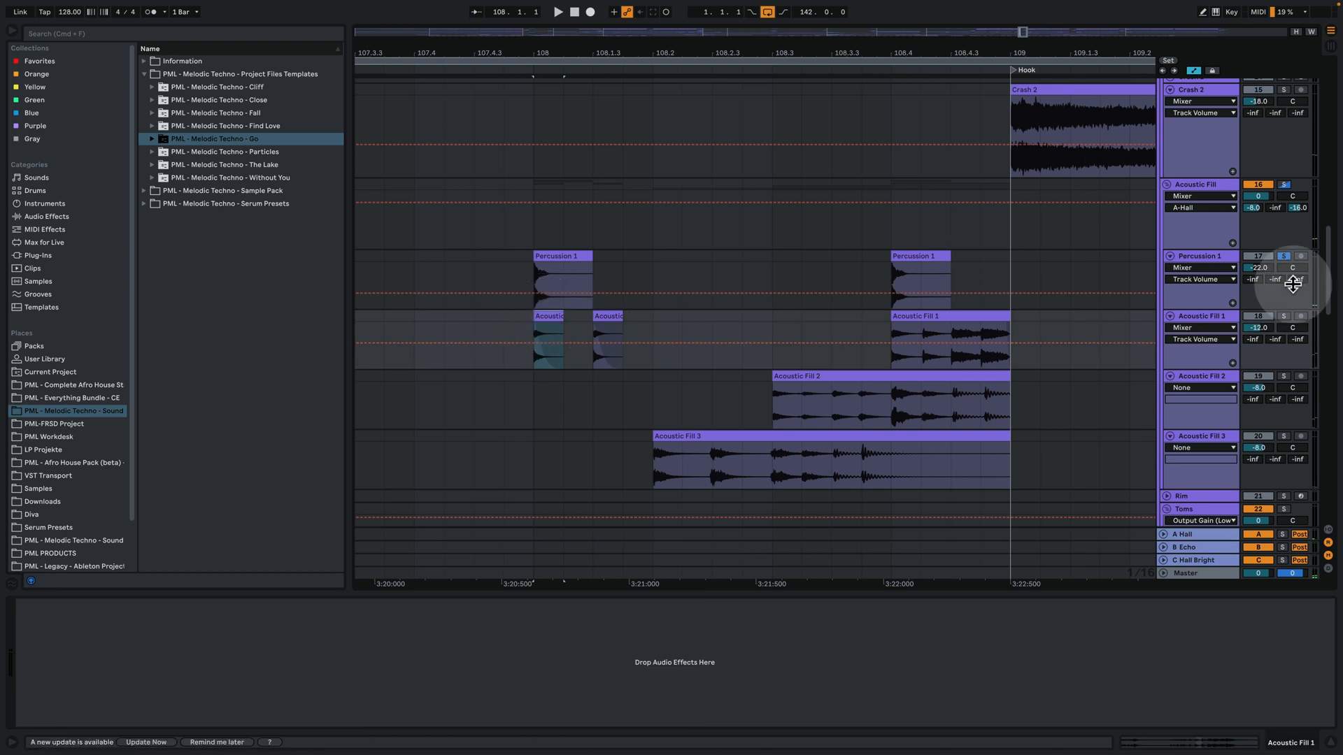
{"action": "key", "text": "space"}
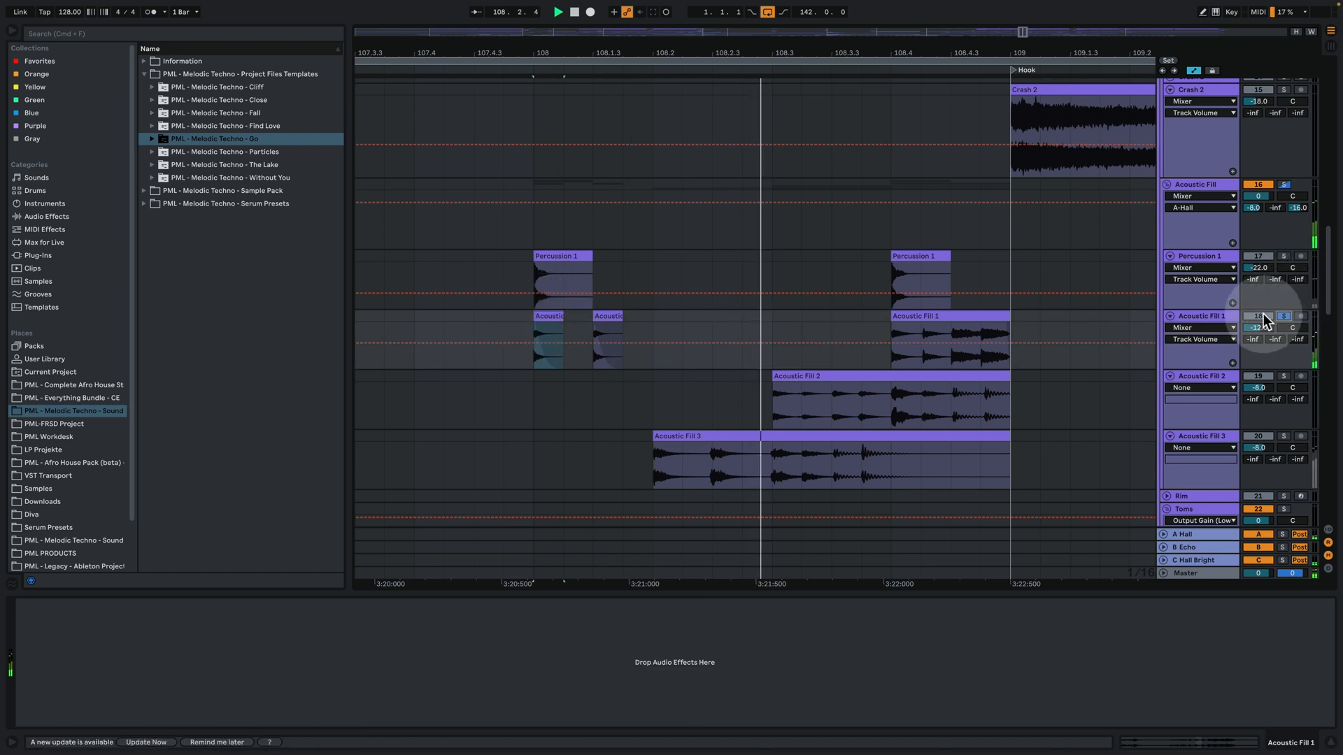
{"action": "key", "text": "space"}
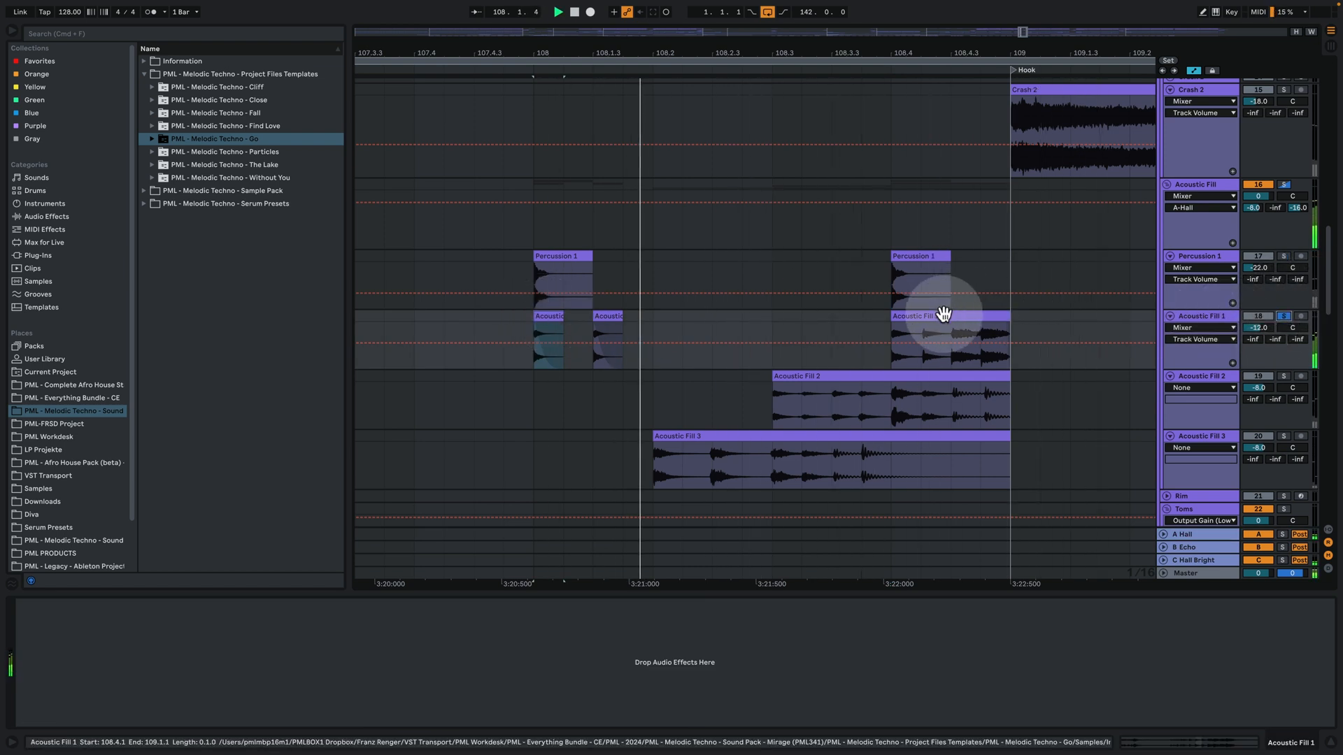
{"action": "left_click", "coordinate": [943, 315]}
{"action": "double_click", "coordinate": [966, 314]}
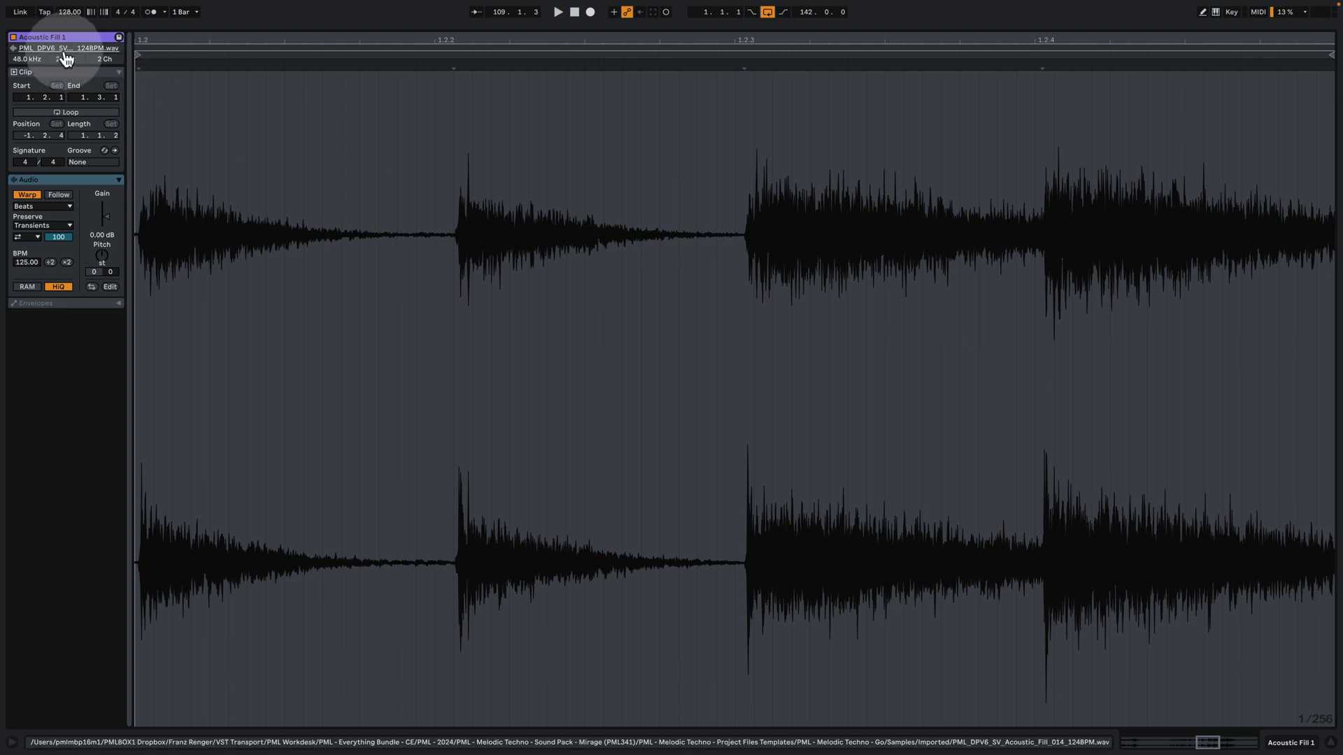
{"action": "left_click", "coordinate": [1286, 742]}
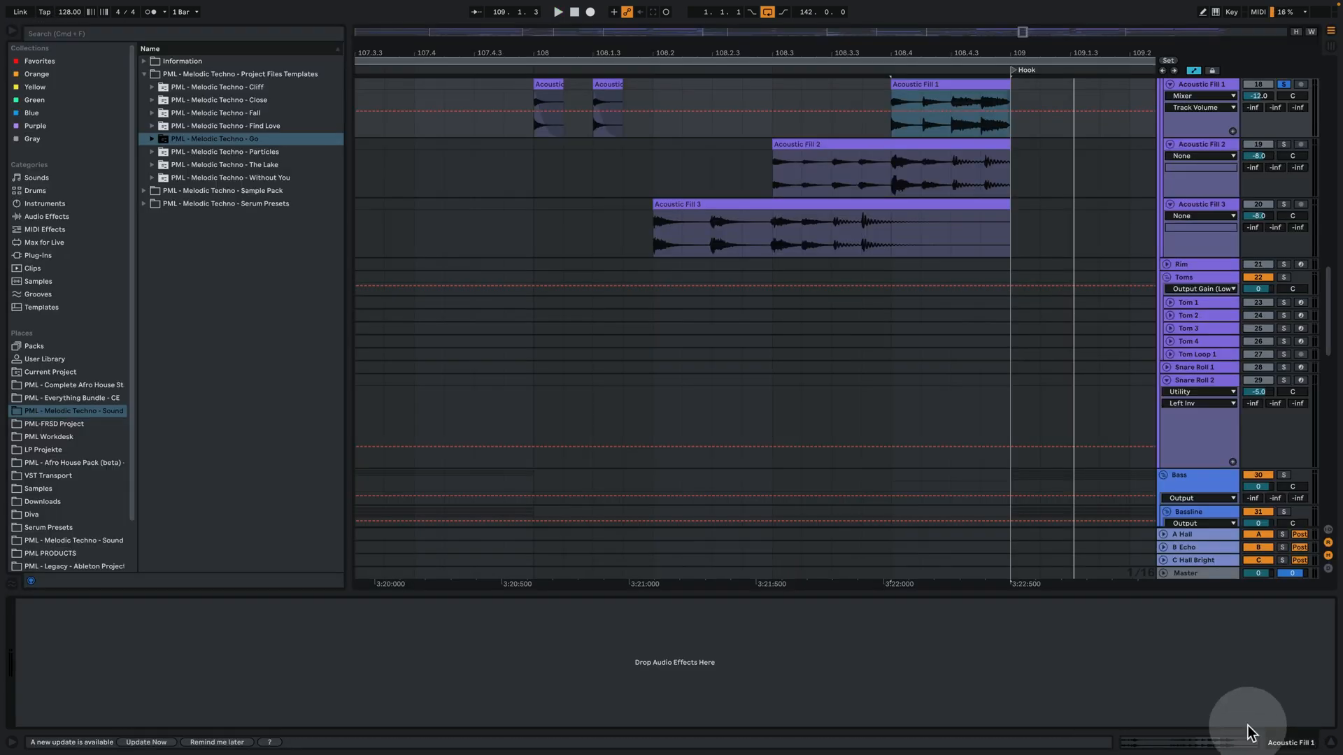
Solo Acoustic Fill 2, play its clip from bar 108.3, and inspect the clip's source sample
{"action": "scroll", "coordinate": [956, 287], "scroll_direction": "up", "scroll_amount": 4}
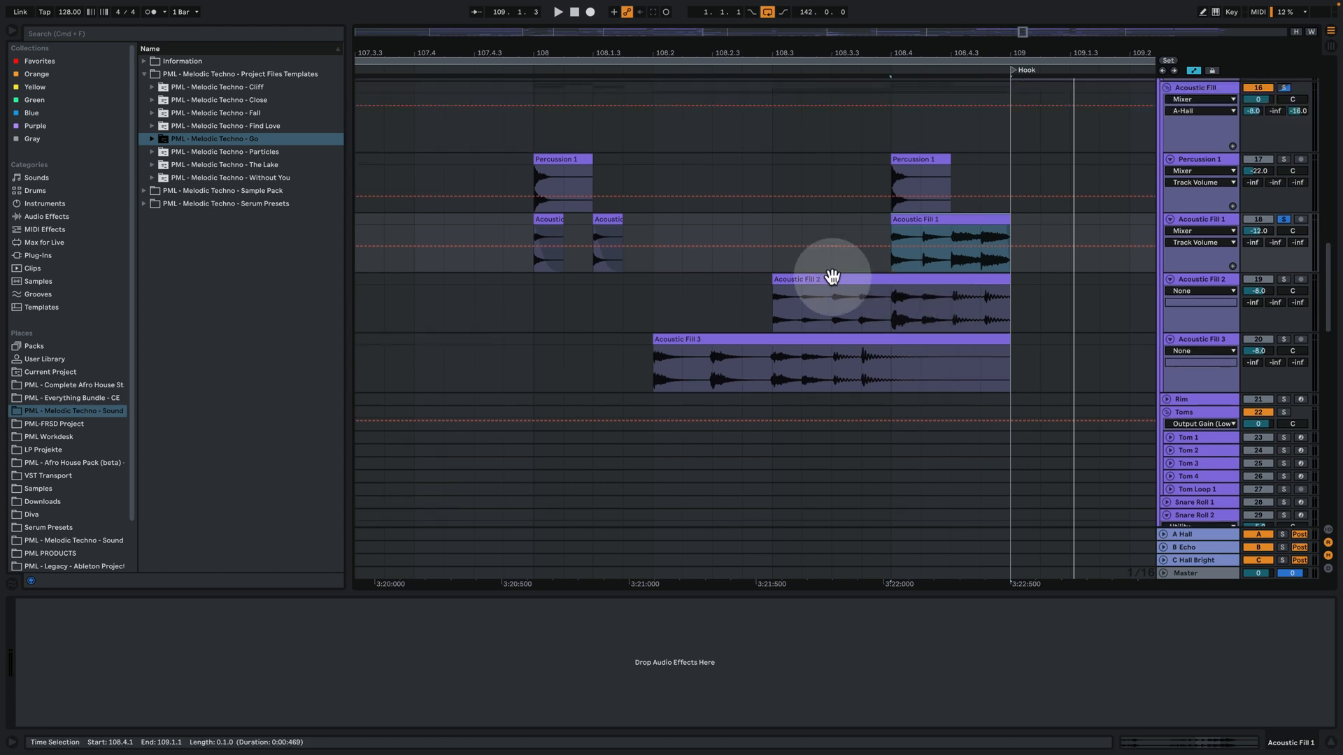
{"action": "left_click", "coordinate": [790, 280]}
{"action": "left_click", "coordinate": [1284, 279]}
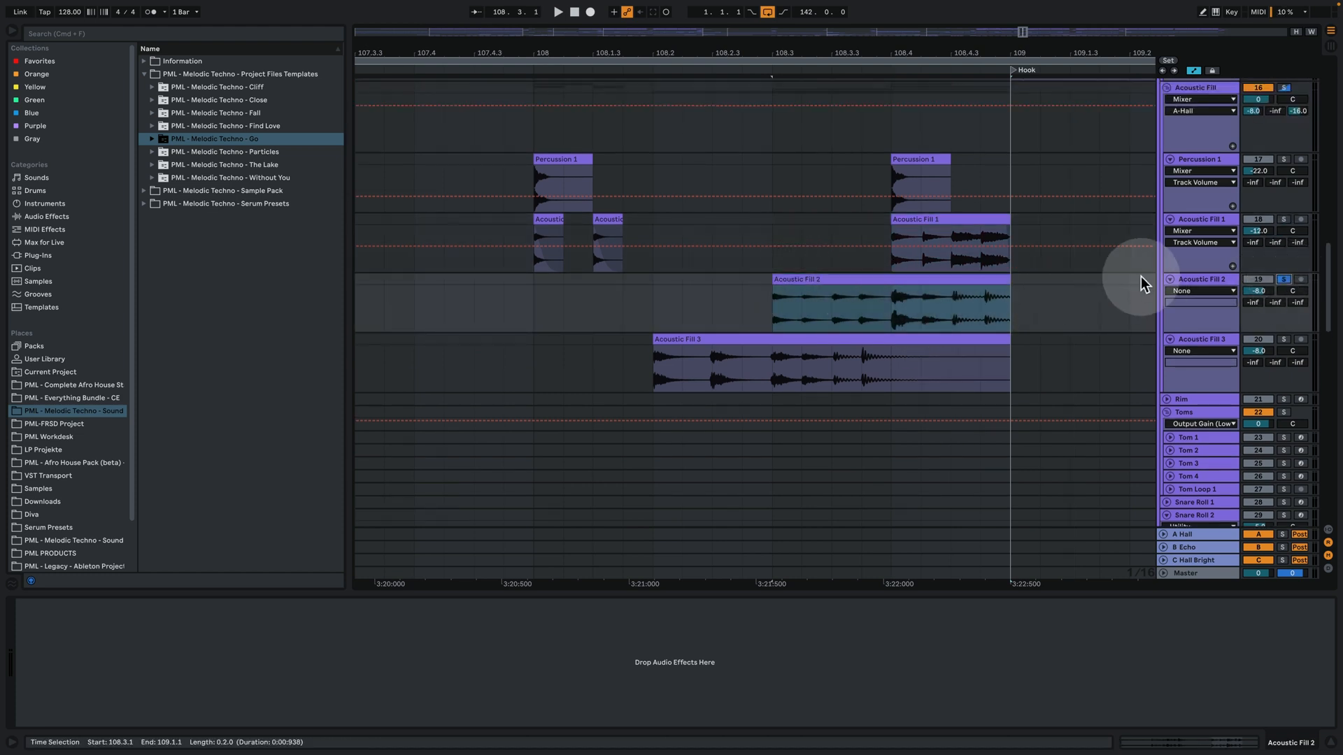
{"action": "double_click", "coordinate": [915, 278]}
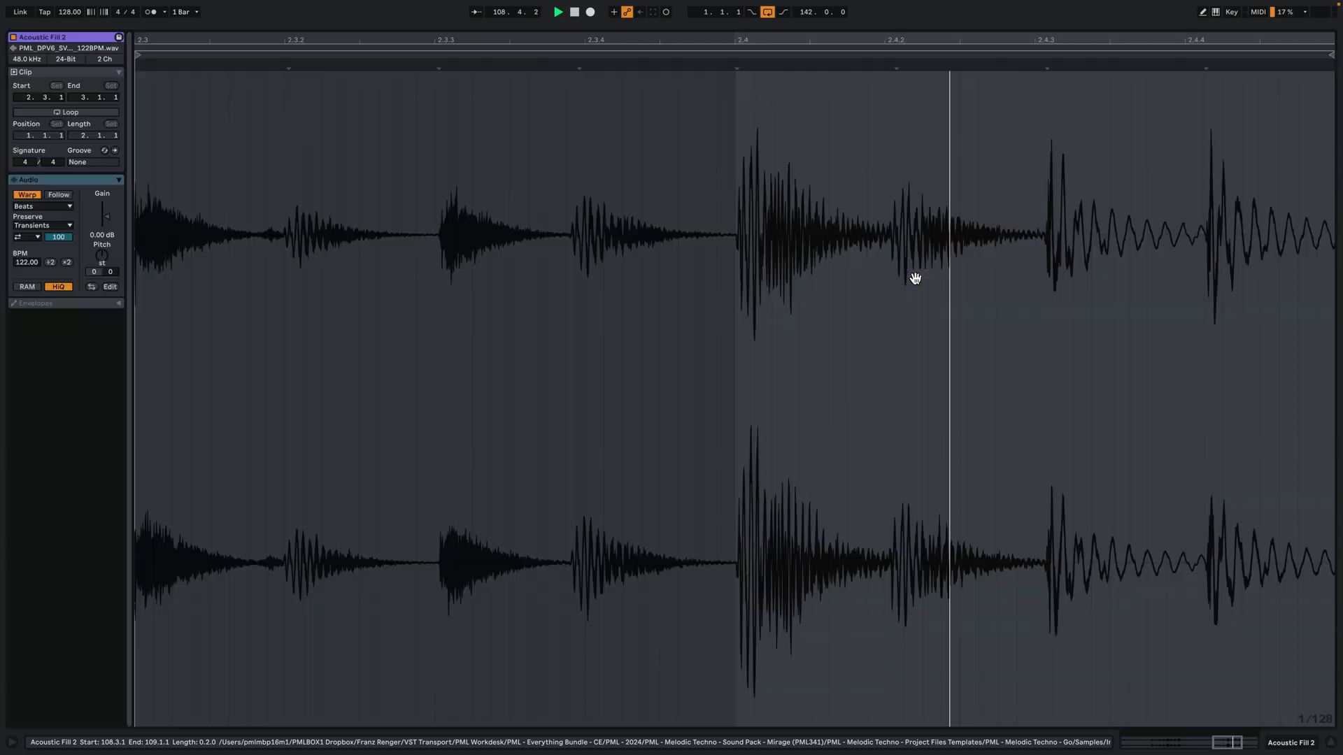
{"action": "left_click", "coordinate": [354, 221]}
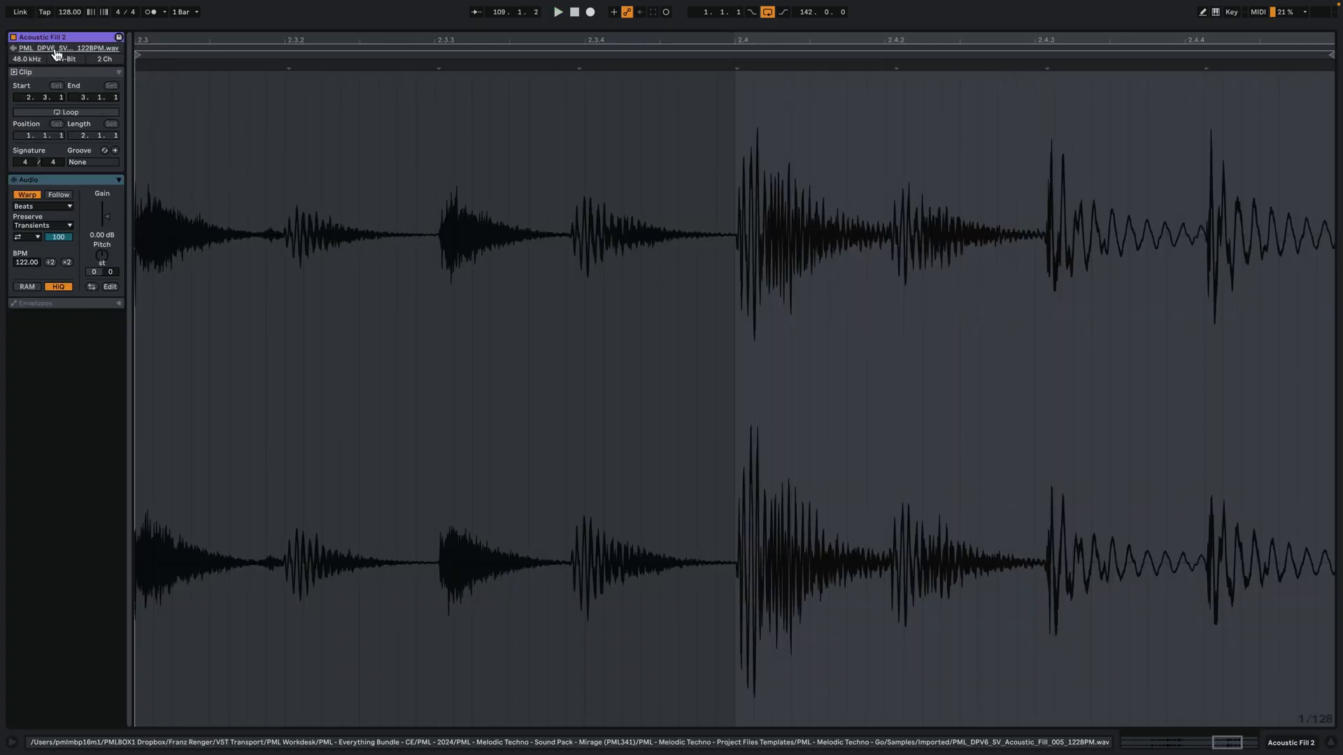
{"action": "left_click", "coordinate": [1302, 745]}
Solo Acoustic Fill 3, play it from bar 108.2, and inspect the clip's waveform and sample settings
{"action": "scroll", "coordinate": [894, 253], "scroll_direction": "up", "scroll_amount": 3}
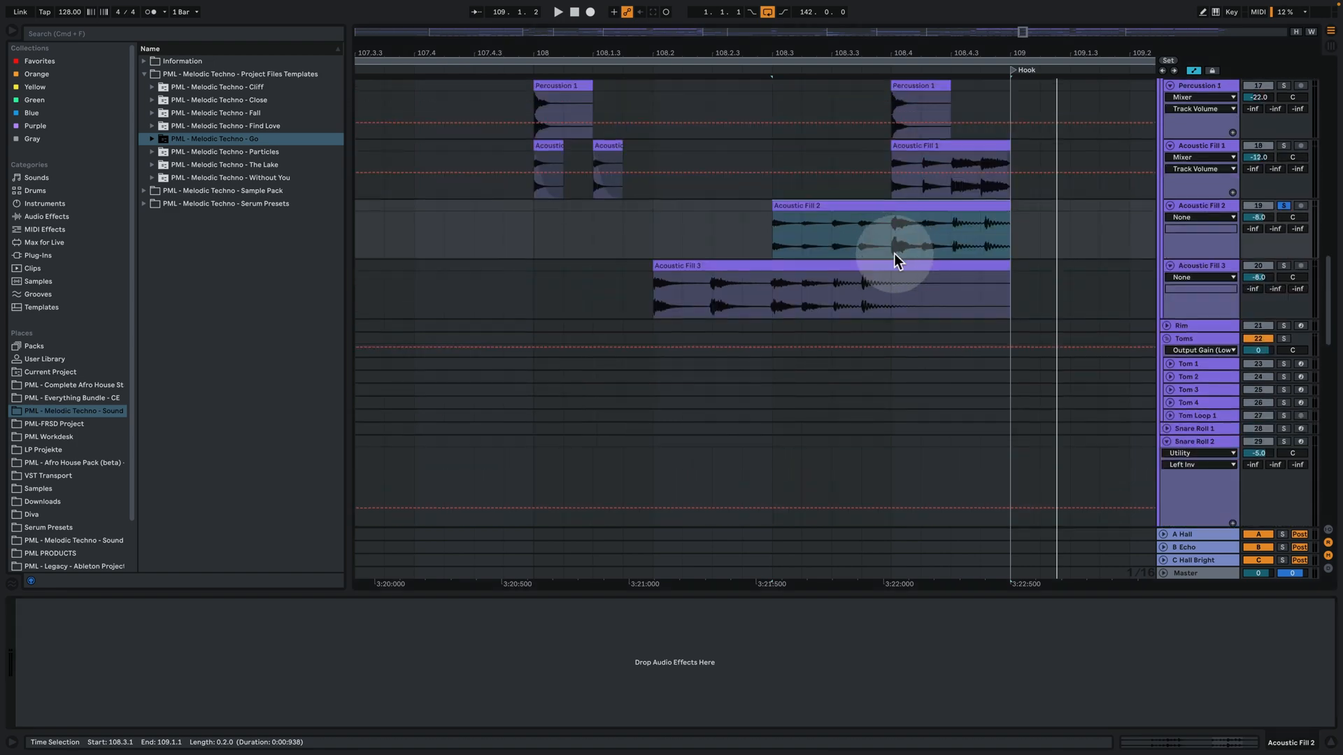
{"action": "scroll", "coordinate": [841, 289], "scroll_direction": "up", "scroll_amount": 2}
{"action": "left_click", "coordinate": [661, 356]}
{"action": "left_click", "coordinate": [1283, 320]}
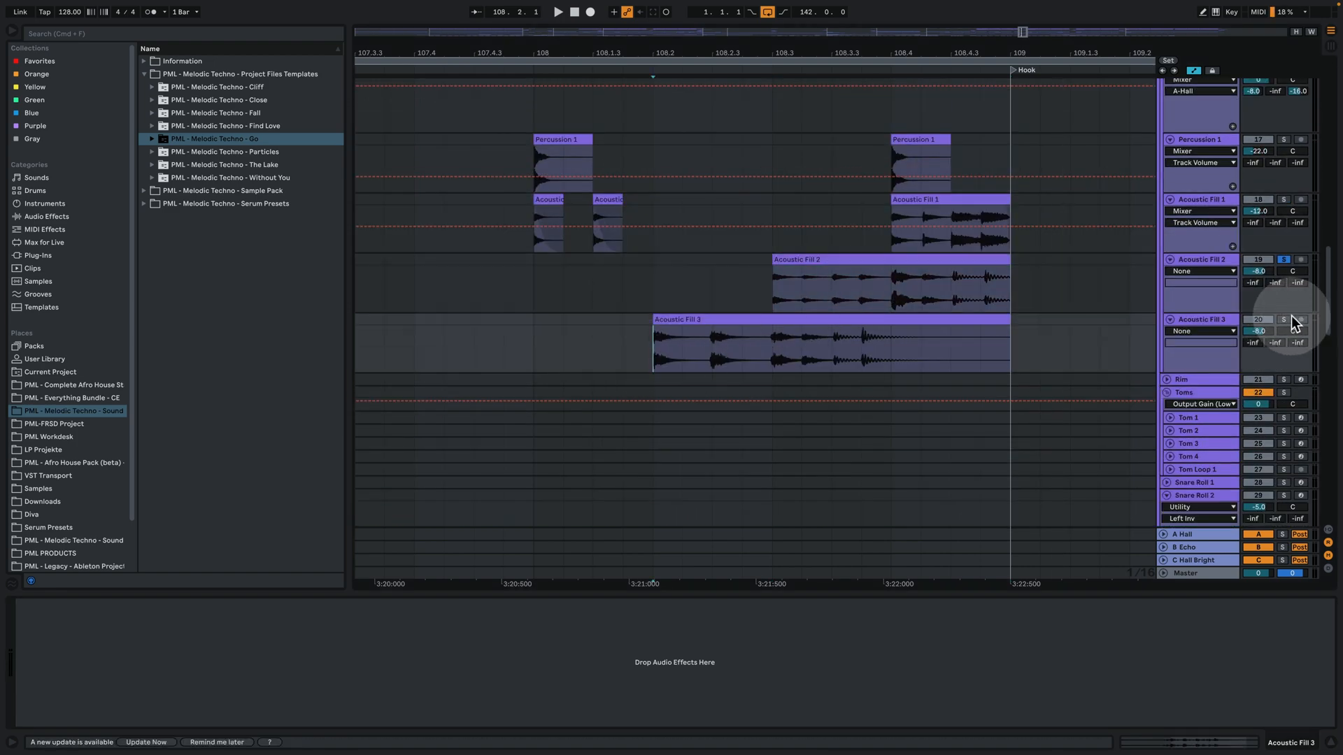
{"action": "key", "text": "space"}
{"action": "double_click", "coordinate": [825, 317]}
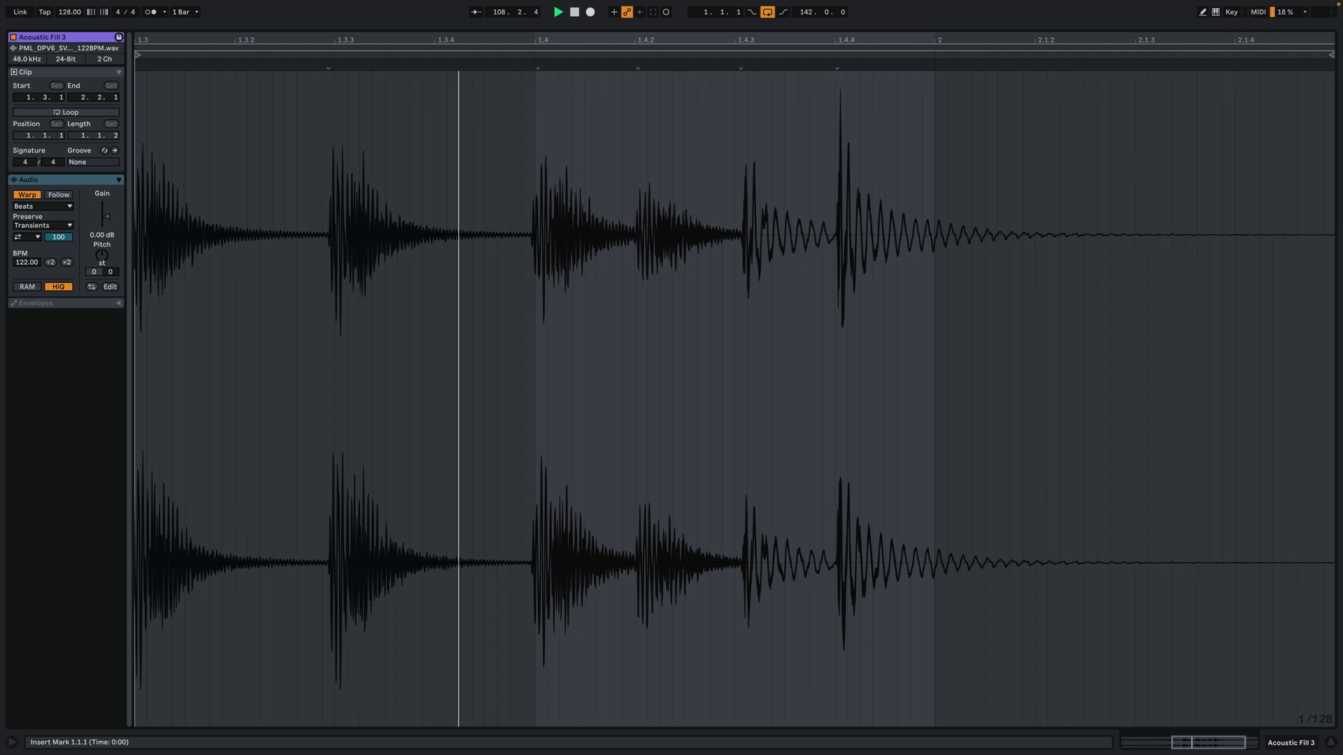
{"action": "left_click", "coordinate": [1285, 748]}
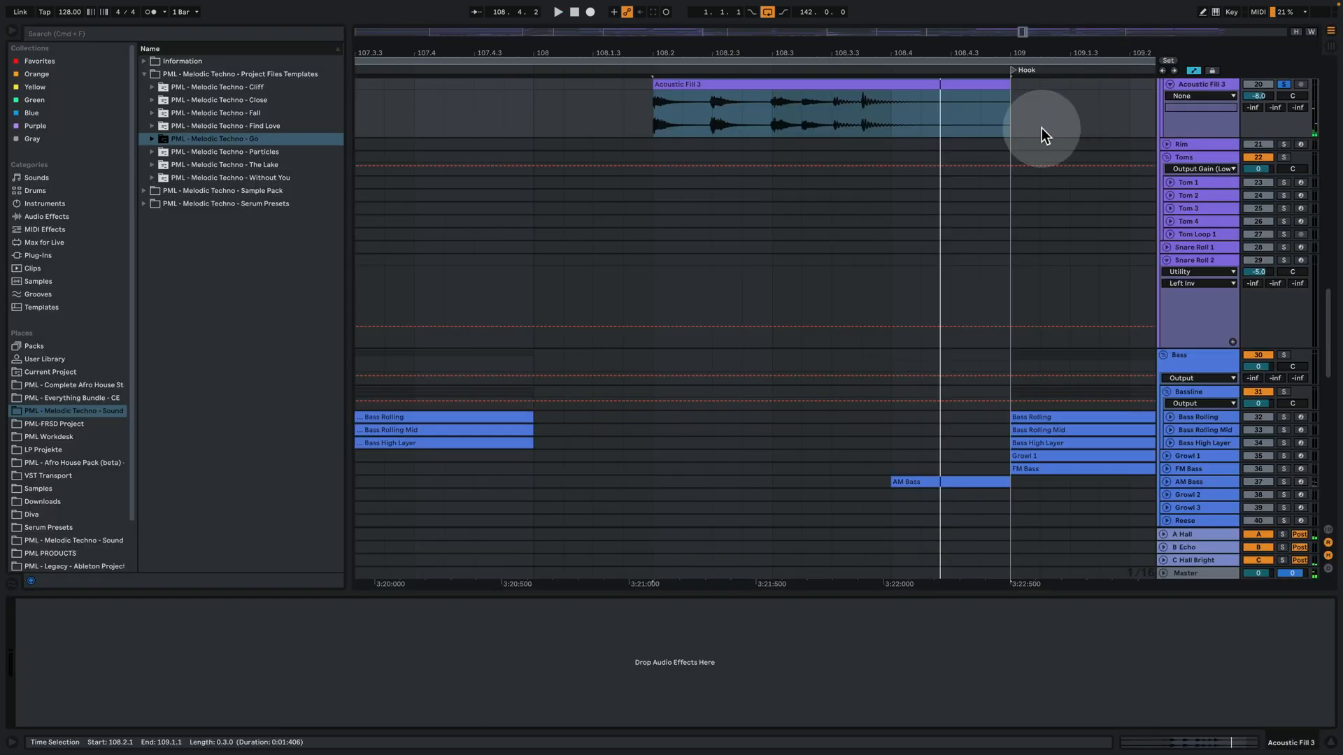
Solo the whole Acoustic Fill group and play the combined fill from bar 108 into the Hook
{"action": "scroll", "coordinate": [1042, 128], "scroll_direction": "up", "scroll_amount": 6}
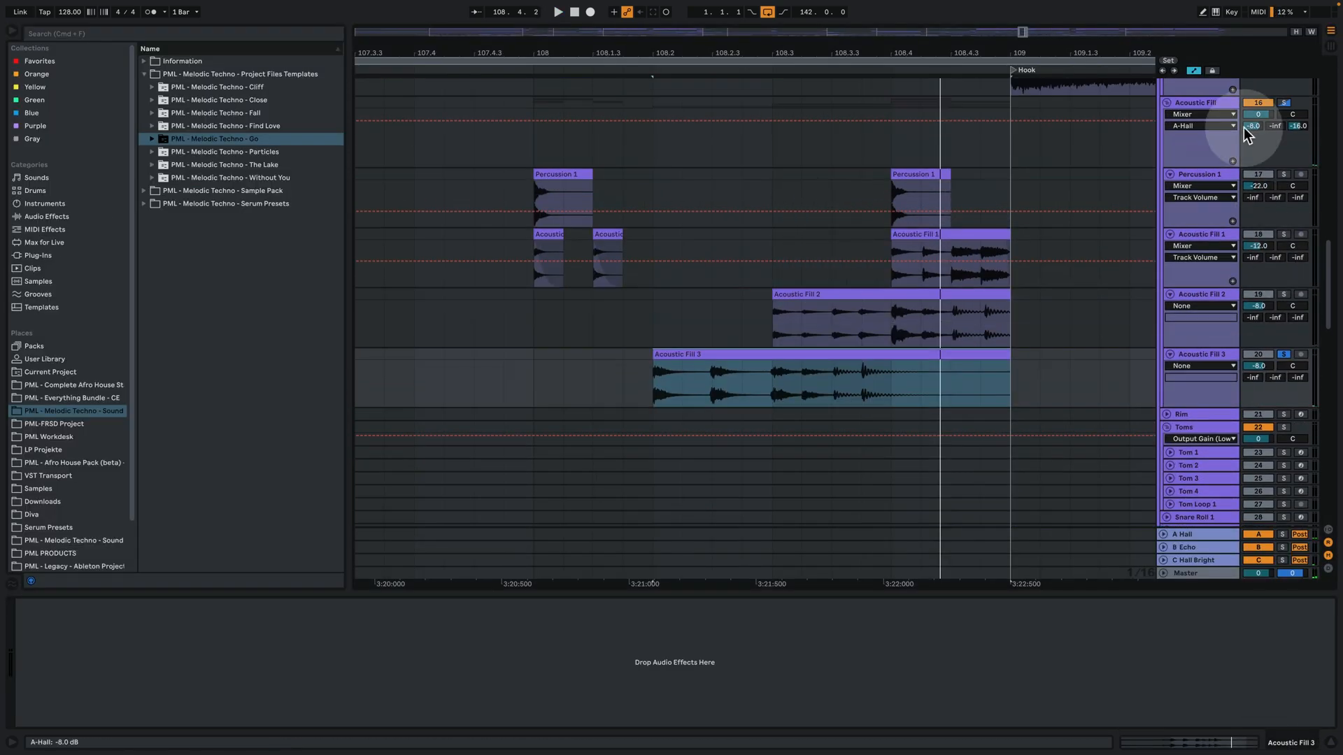
{"action": "left_click", "coordinate": [1283, 102]}
{"action": "left_click", "coordinate": [532, 140]}
{"action": "key", "text": "space"}
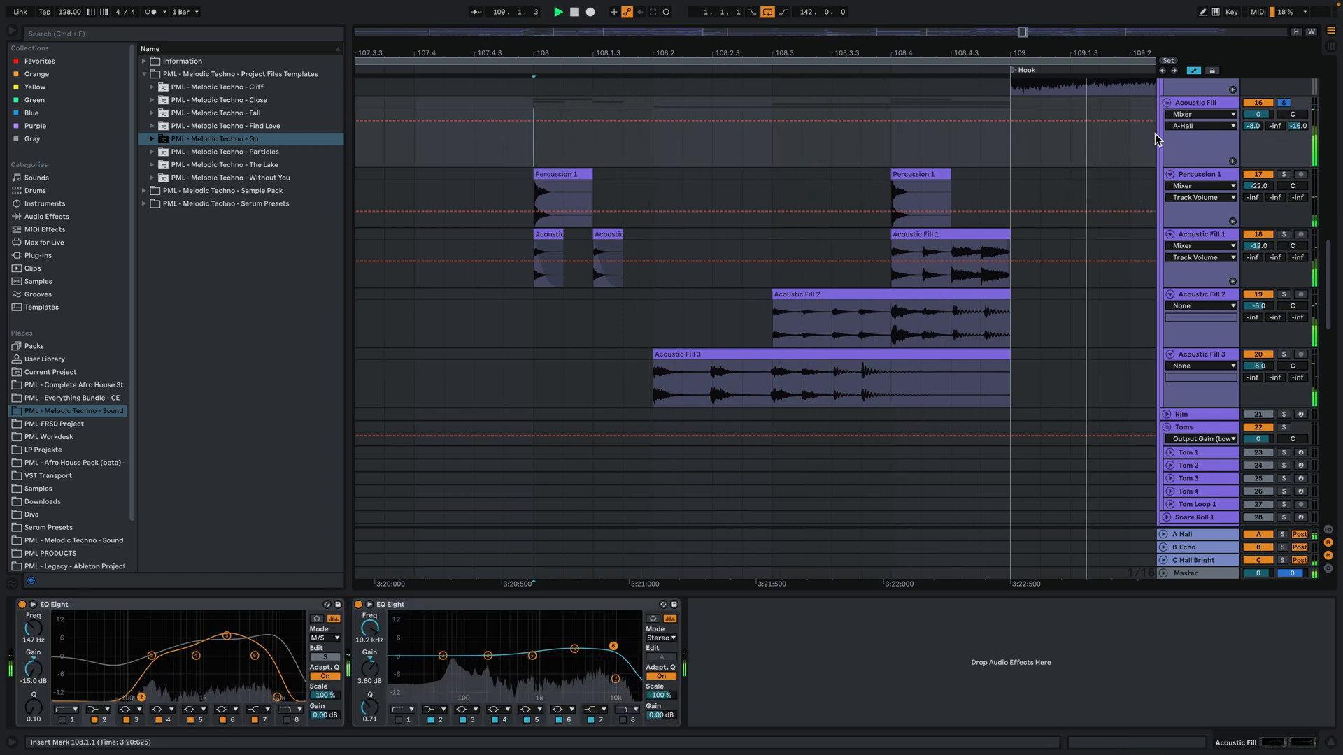
{"action": "left_click_drag", "start_coordinate": [982, 49], "coordinate": [800, 9]}
{"action": "key", "text": "space"}
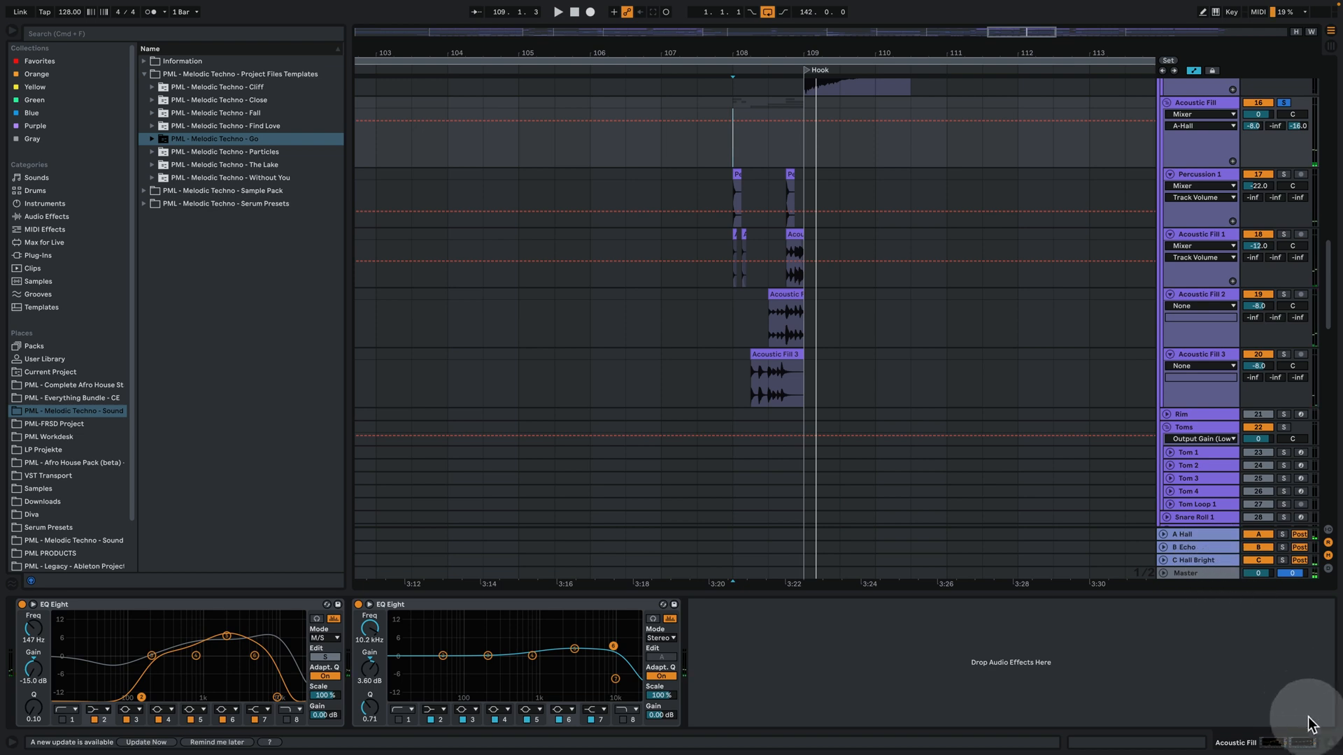
Hide the device view and play the fill from bar 108 in the full mix with the Acoustic Fill group unsoloed
{"action": "left_click", "coordinate": [1329, 745]}
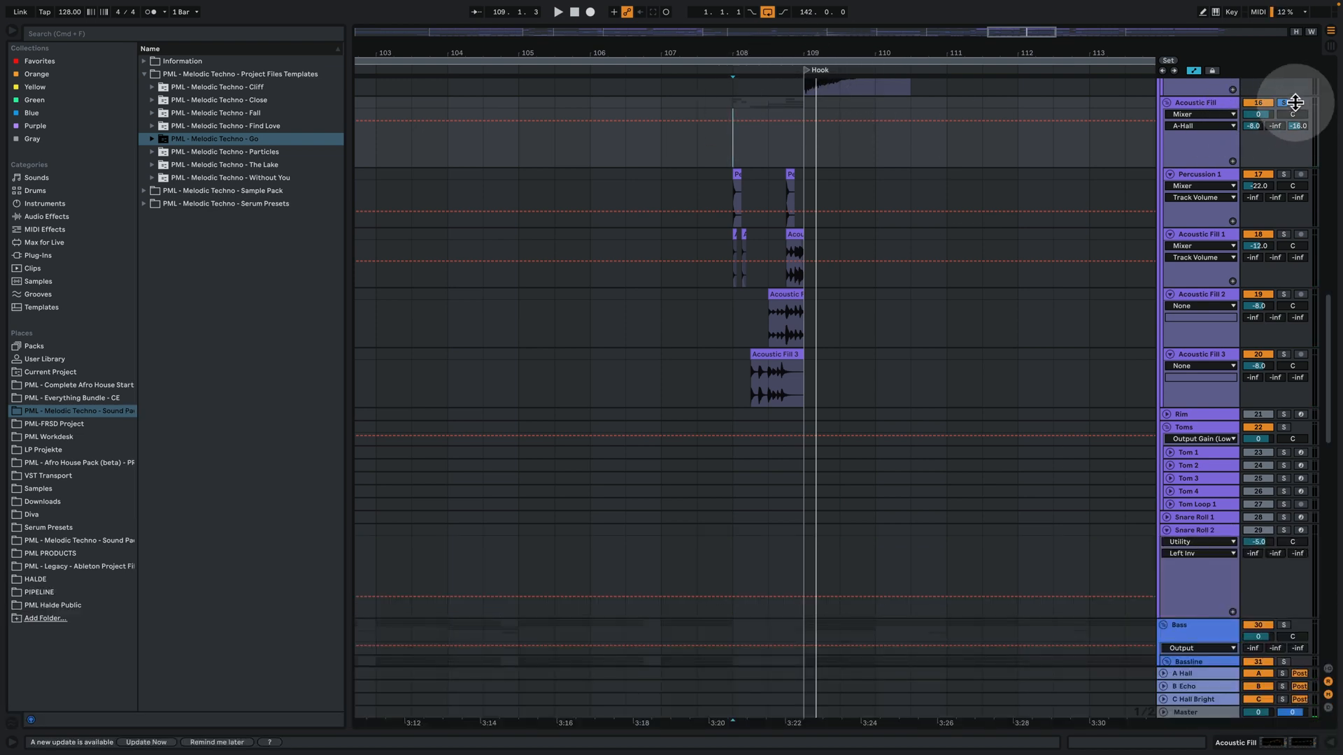
{"action": "key", "text": "space"}
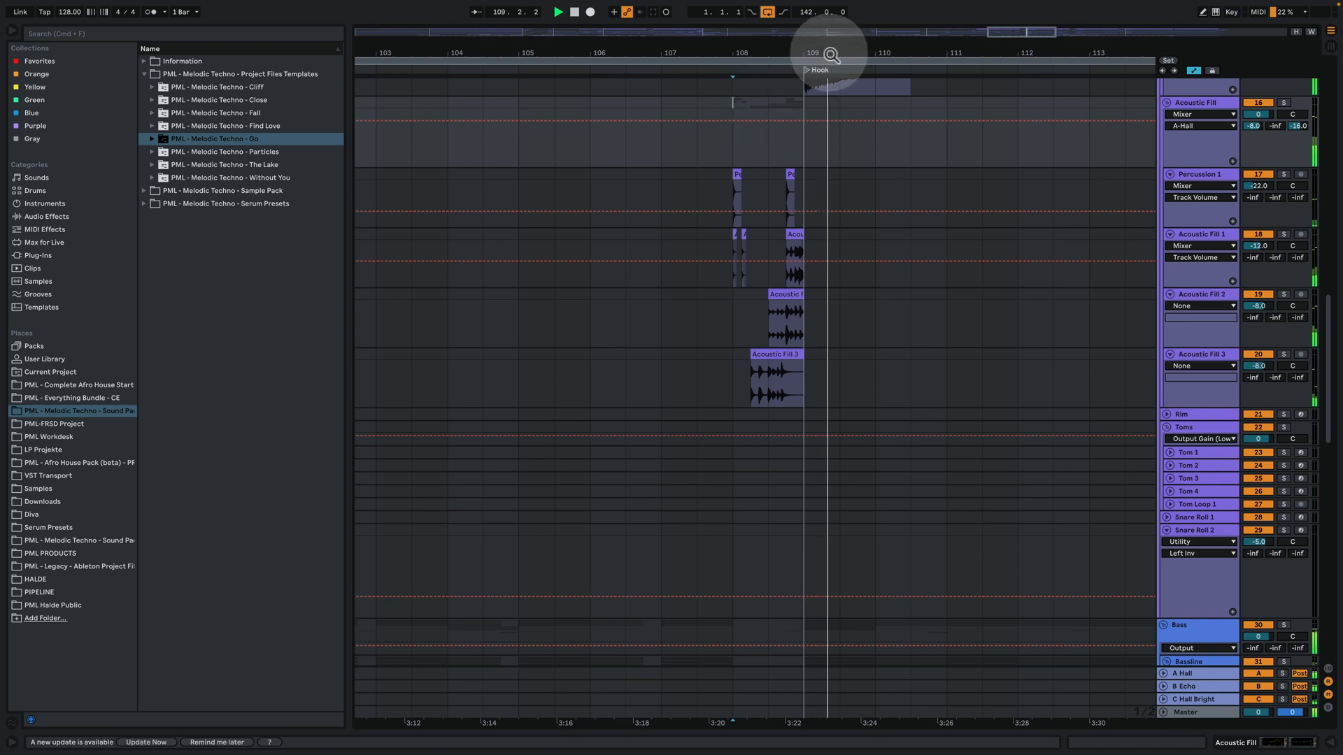
{"action": "left_click_drag", "start_coordinate": [816, 53], "coordinate": [816, 34]}
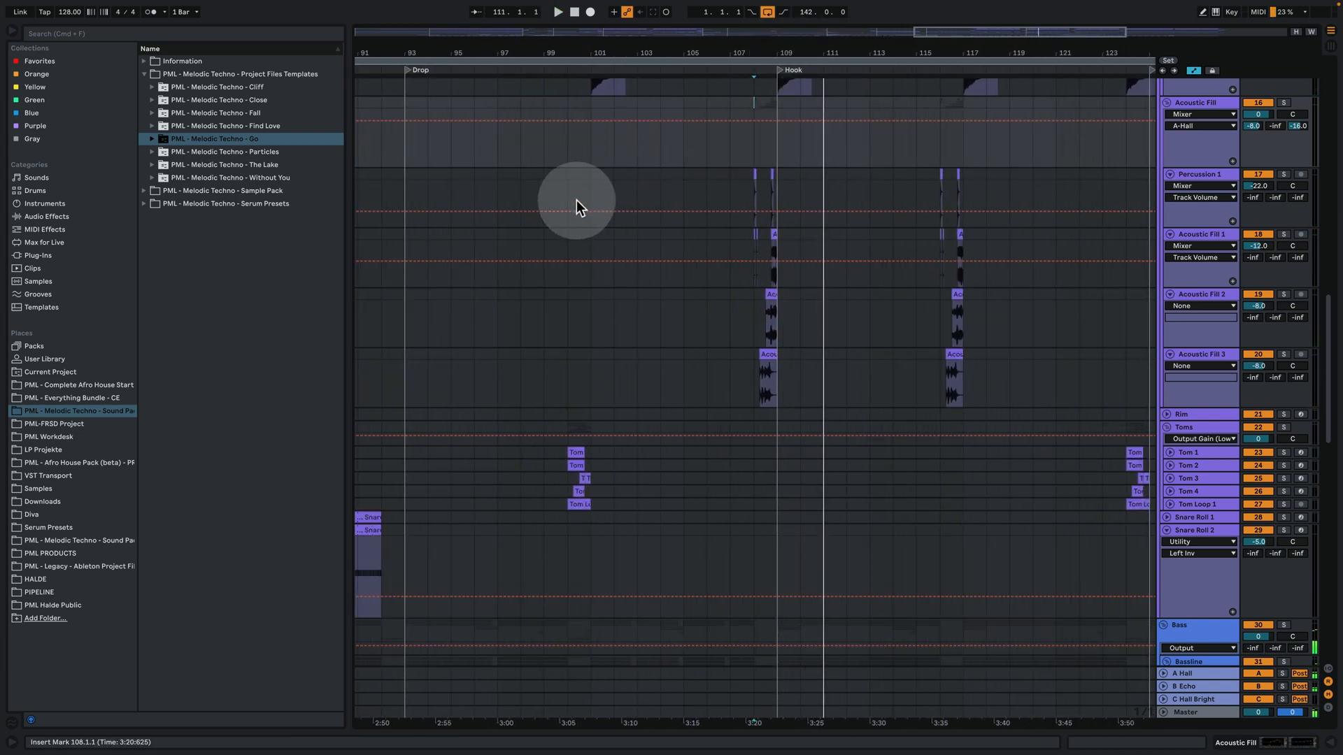
{"action": "key", "text": "space"}
Place the insert mark at bar 100 on the Toms group and unfold Tom 1 to 4 and Tom Loop 1
{"action": "left_click", "coordinate": [569, 428]}
{"action": "left_click_drag", "start_coordinate": [561, 56], "coordinate": [684, 52]}
{"action": "left_click", "coordinate": [1170, 453]}
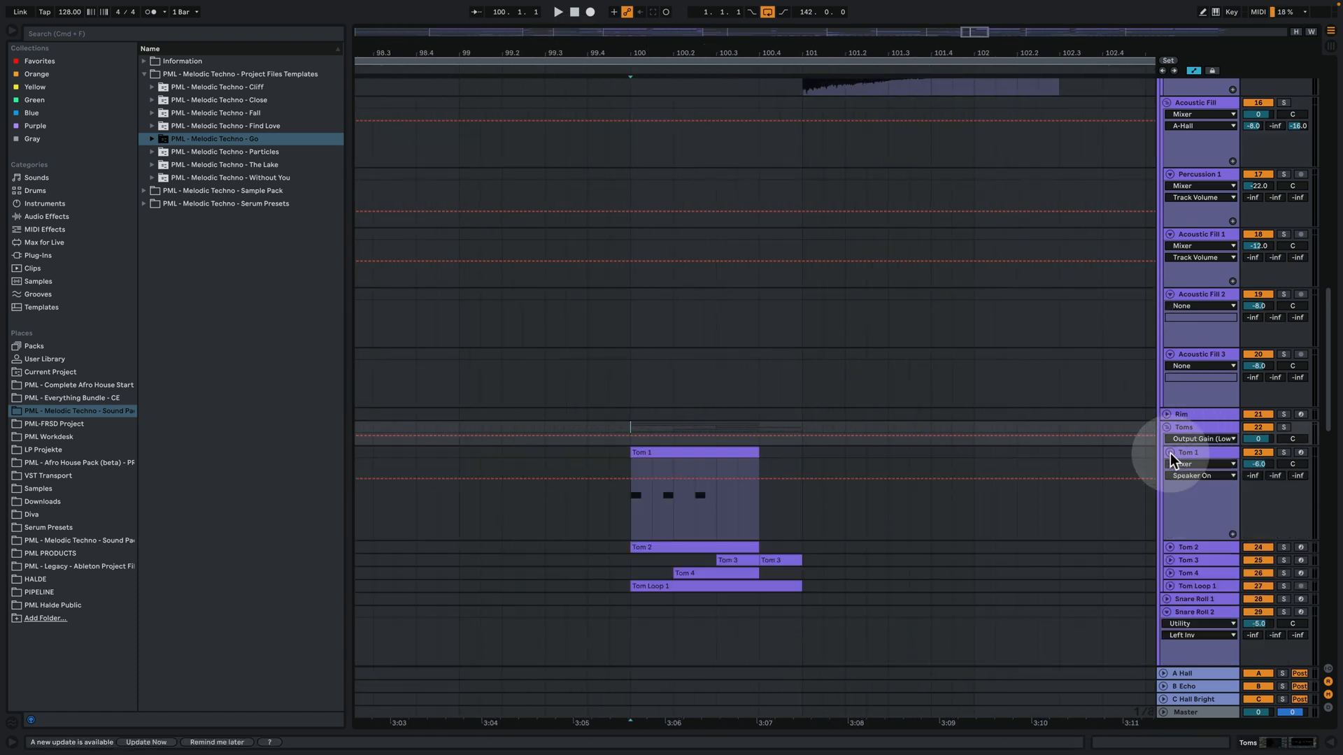
{"action": "left_click", "coordinate": [1197, 547]}
{"action": "left_click", "coordinate": [1206, 586]}
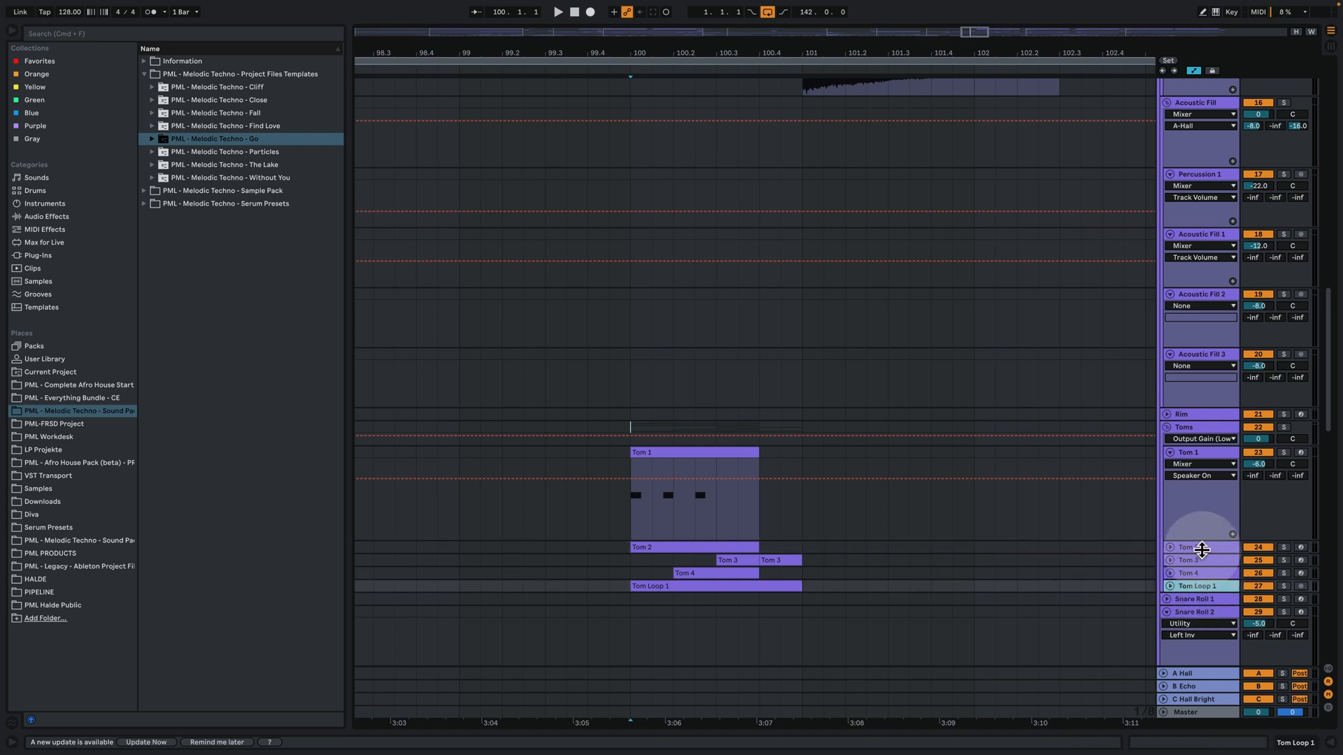
{"action": "left_click", "coordinate": [1205, 487], "text": "shift"}
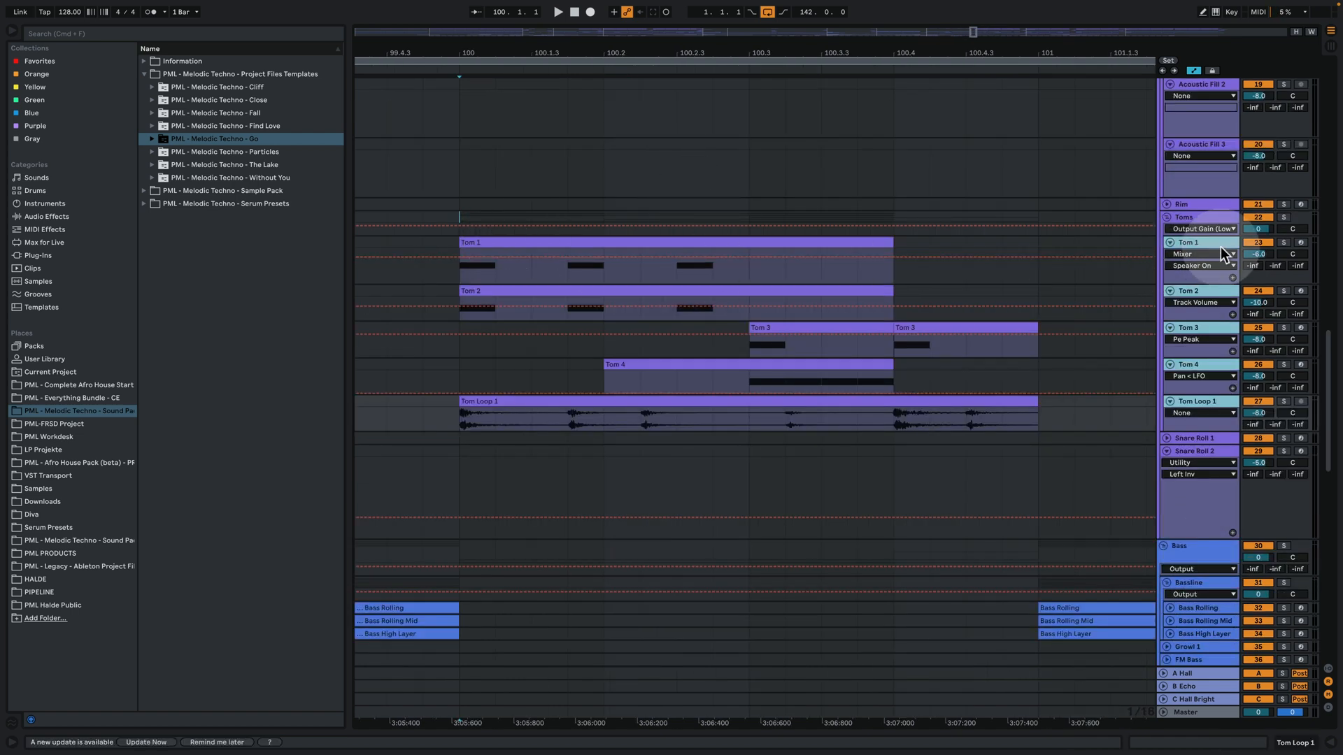
Solo Tom 1 to 4 and Tom Loop 1 together and play the tom fill from bar 100
{"action": "left_click", "coordinate": [1284, 242]}
{"action": "key", "text": "space"}
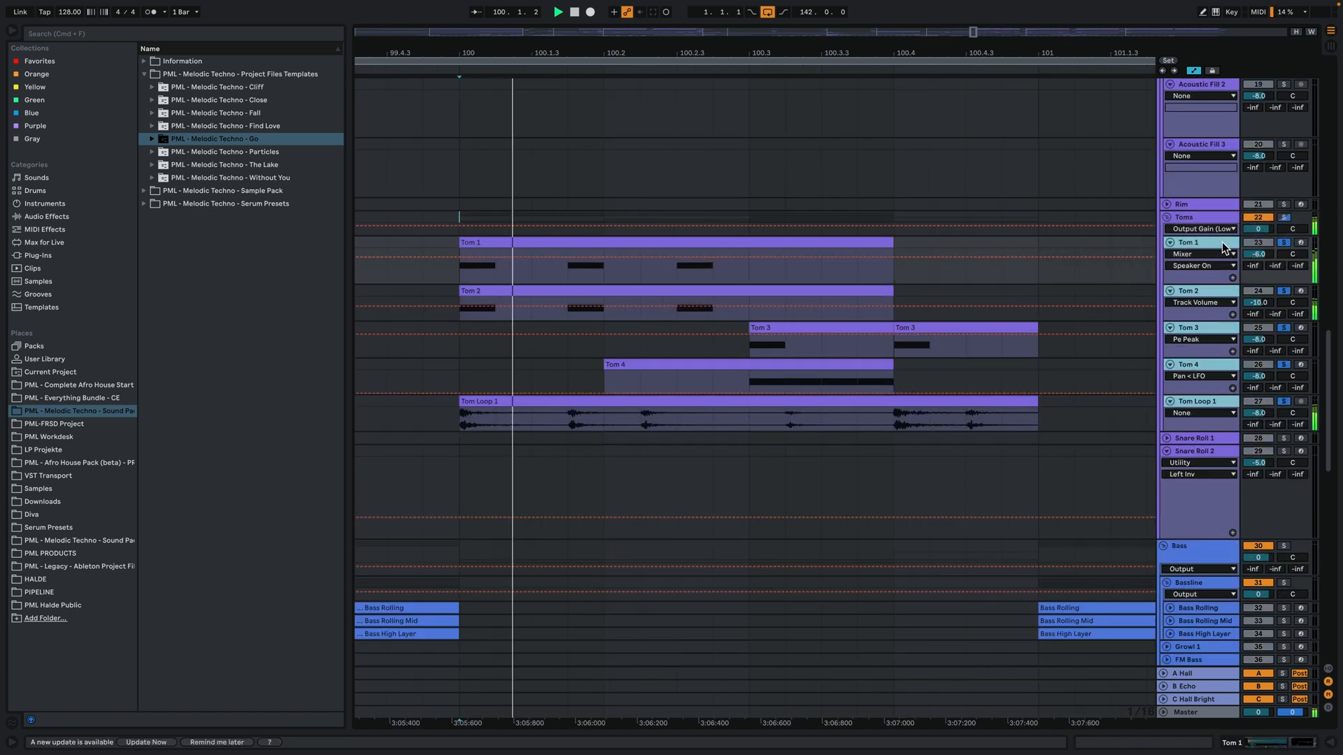
{"action": "left_click", "coordinate": [1284, 242]}
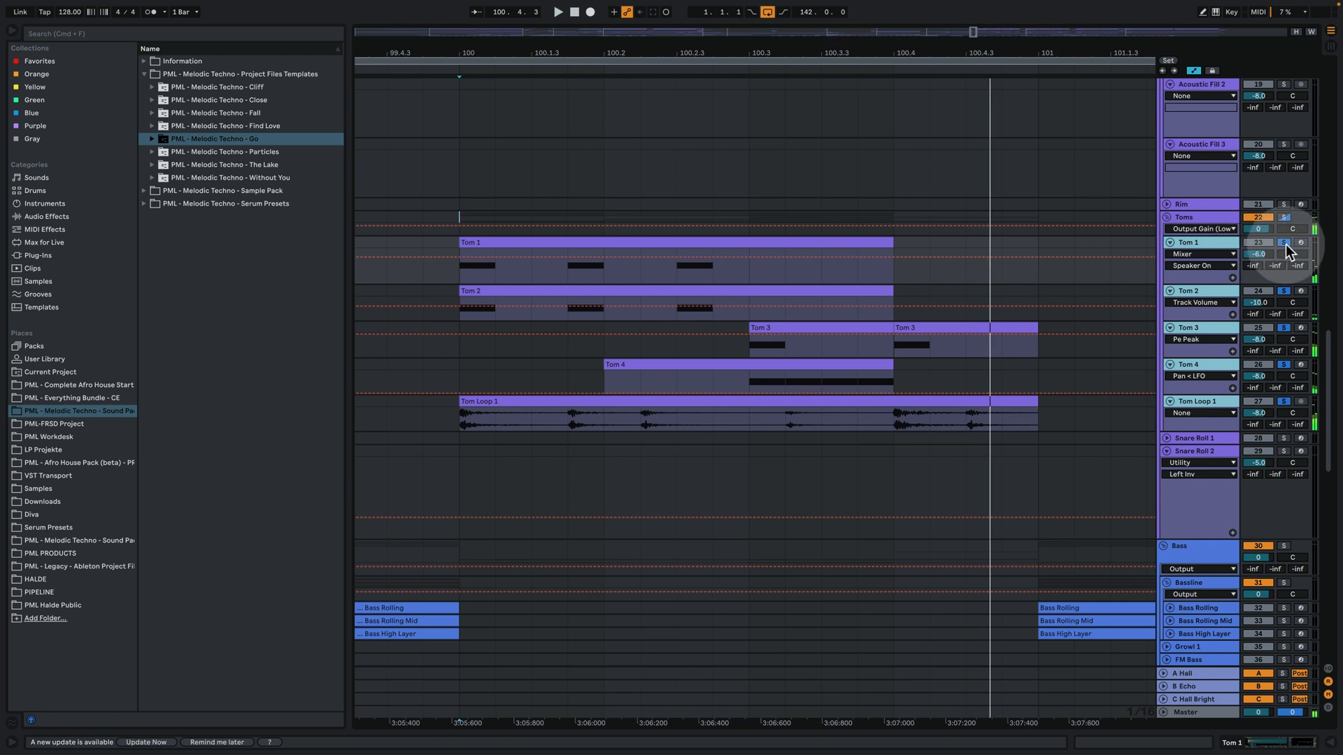
Solo the Tom 1 track and listen to its pattern with its device chain shown
{"action": "left_click", "coordinate": [1284, 242]}
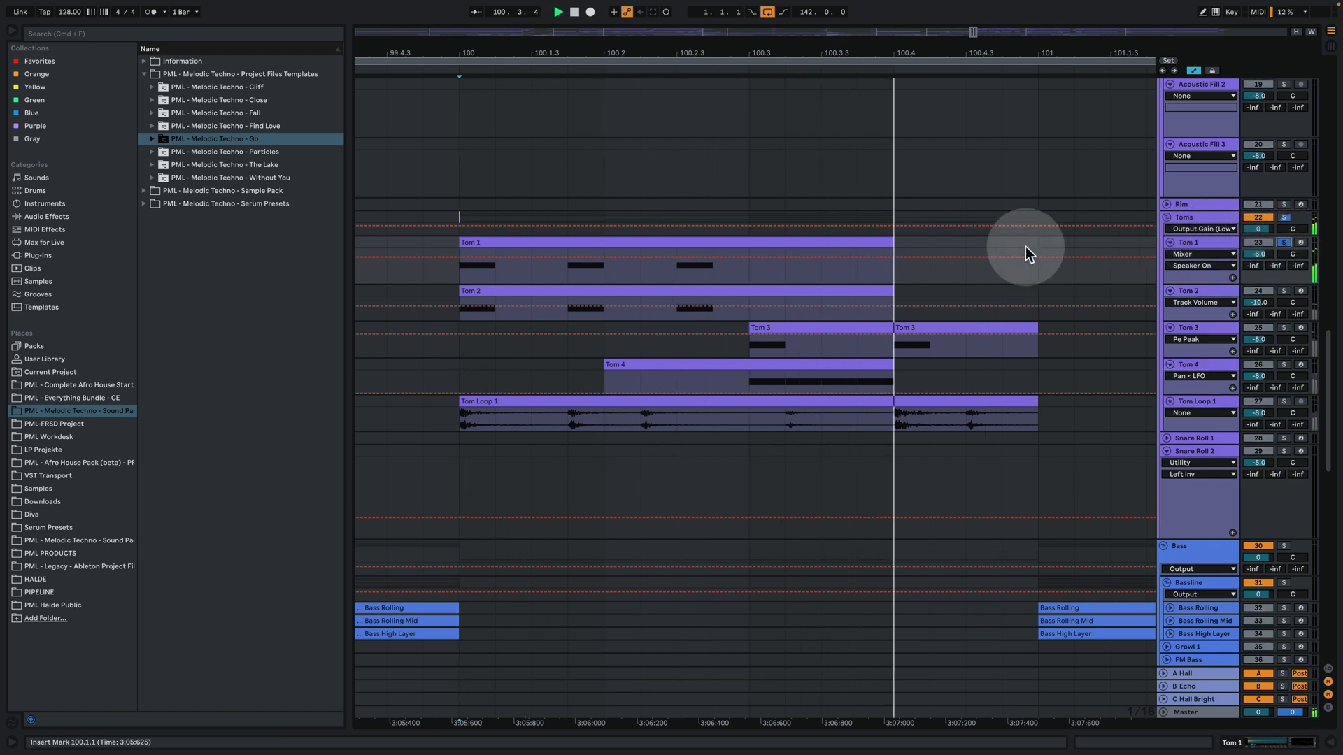
{"action": "double_click", "coordinate": [1212, 245]}
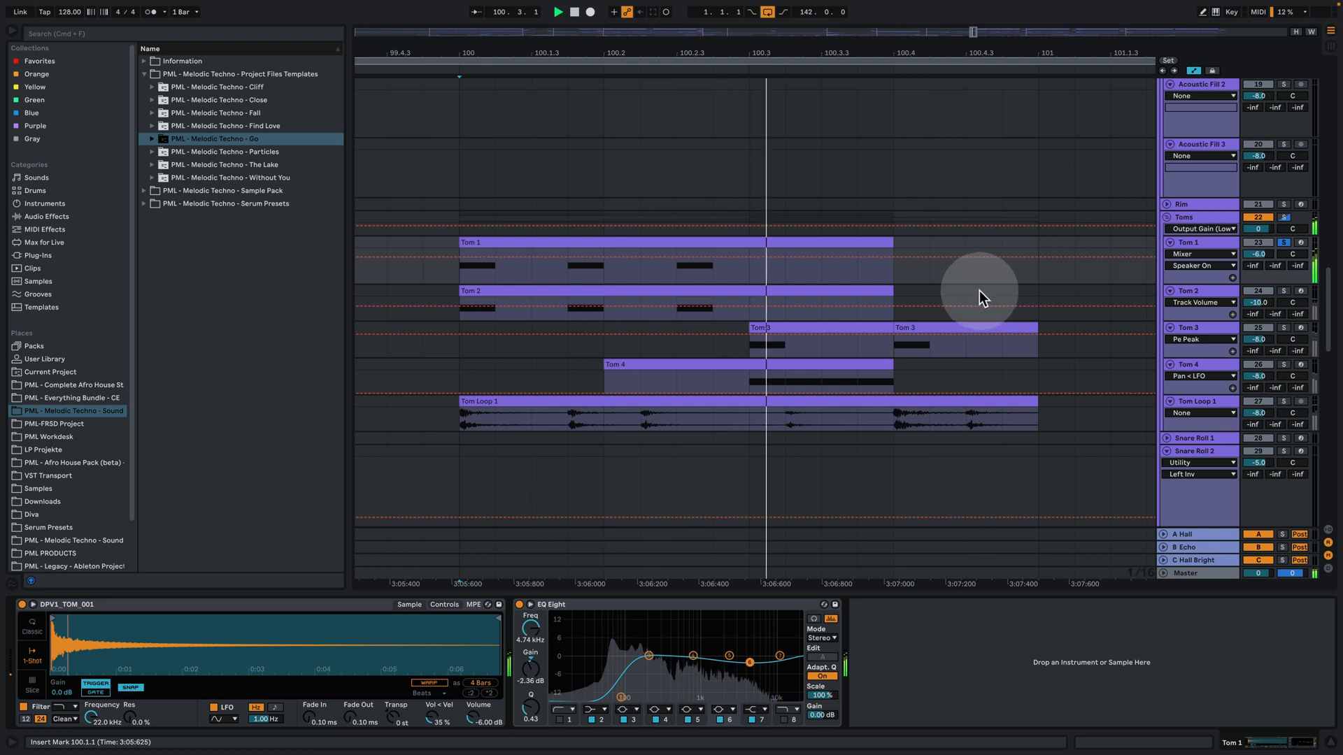
{"action": "key", "text": "space"}
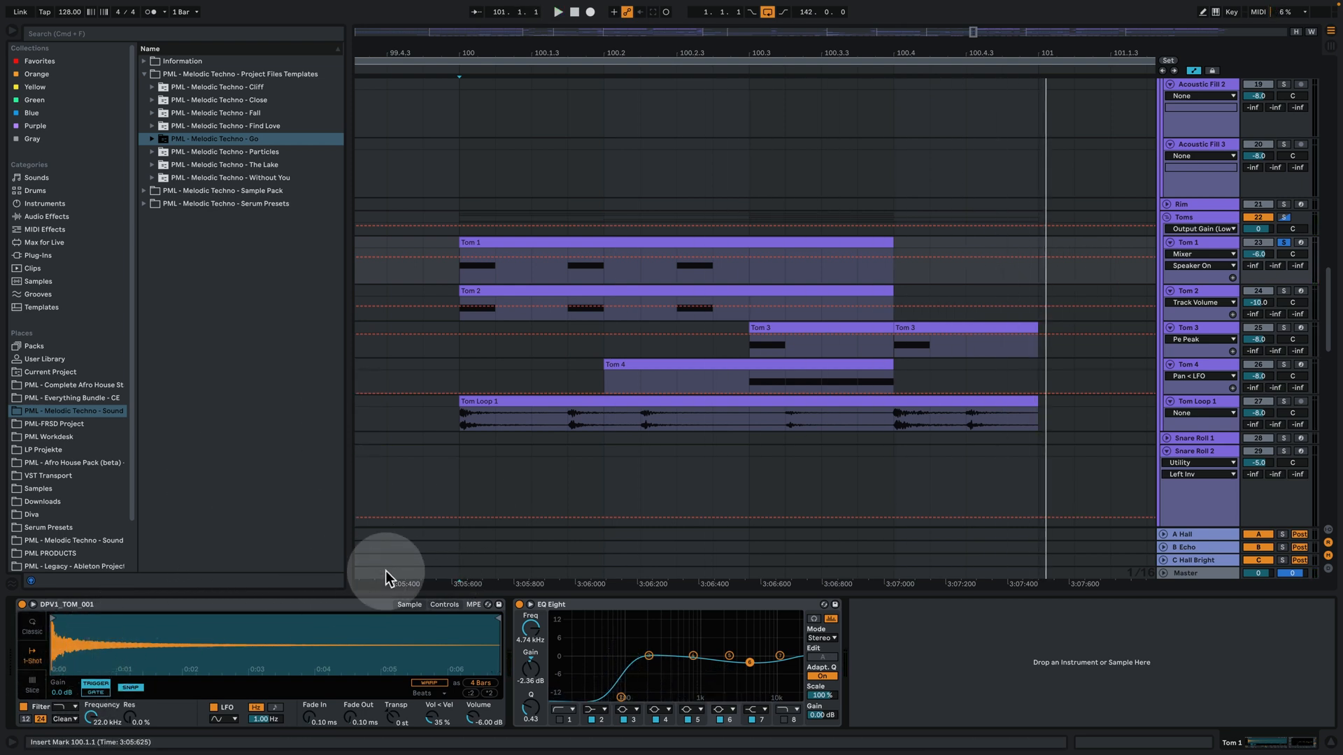
Audition the Tom 2 track in solo with its devices shown, alone and together with Tom 1
{"action": "left_click", "coordinate": [1239, 292]}
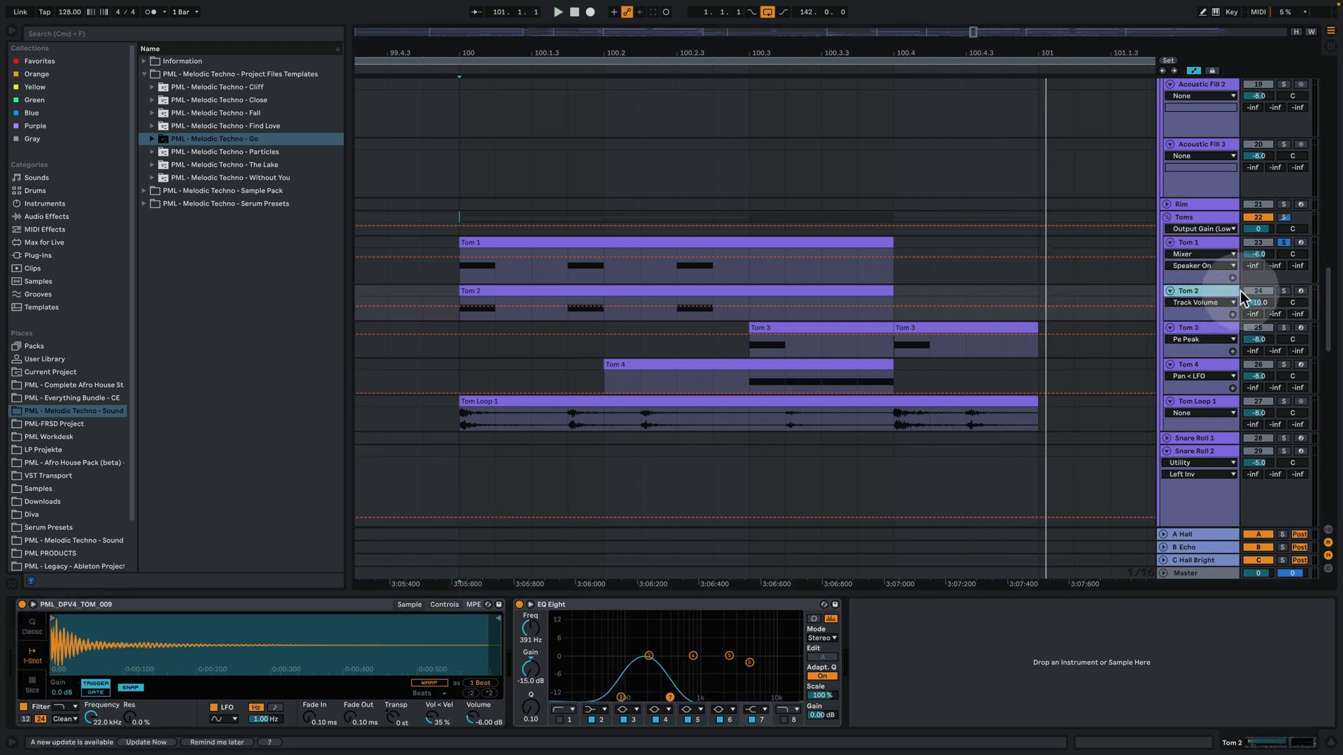
{"action": "left_click", "coordinate": [1284, 289]}
{"action": "key", "text": "space"}
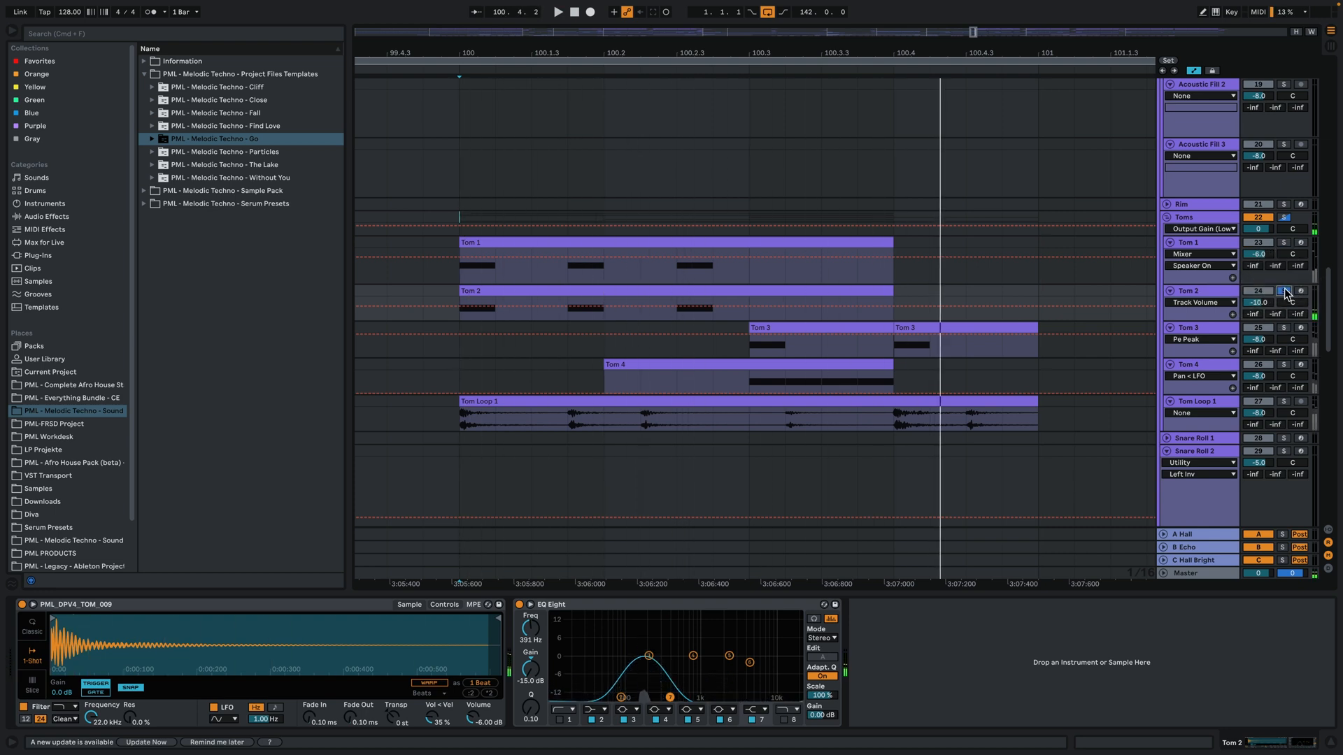
{"action": "key", "text": "space"}
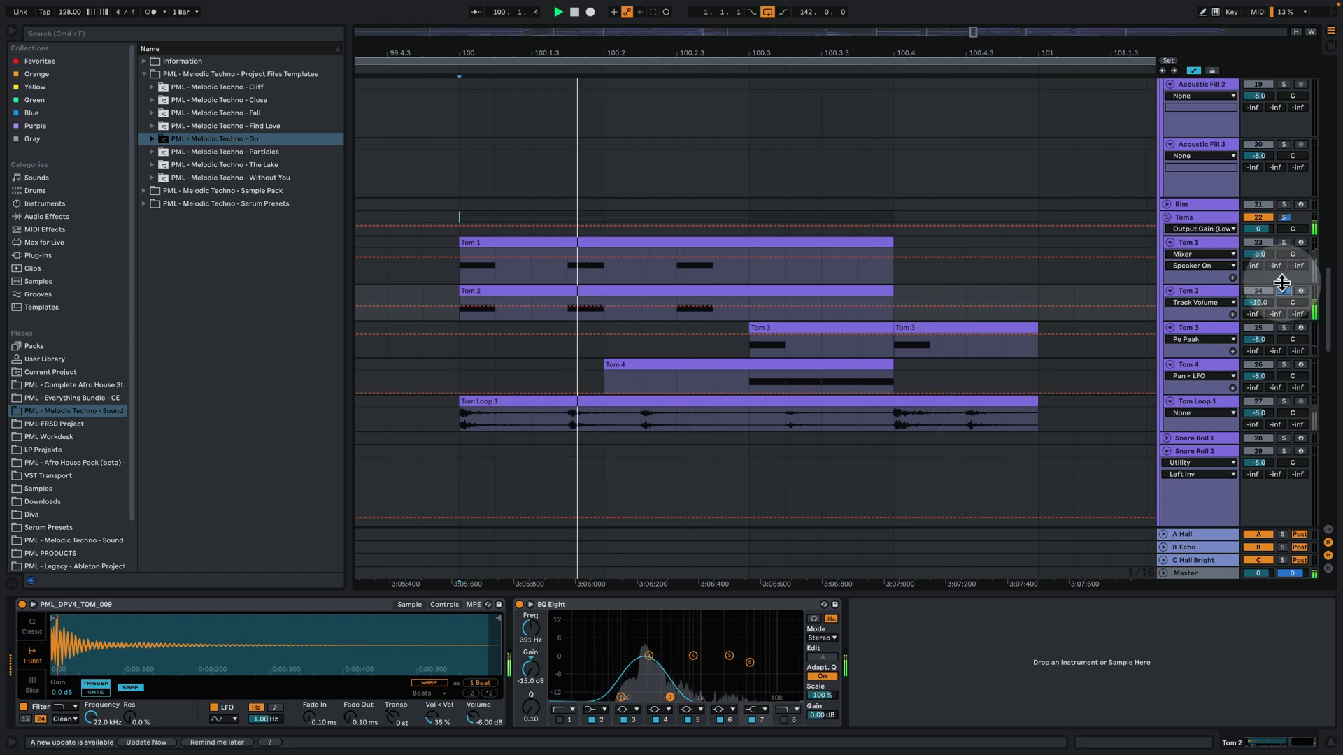
{"action": "left_click", "coordinate": [1284, 244], "text": "super"}
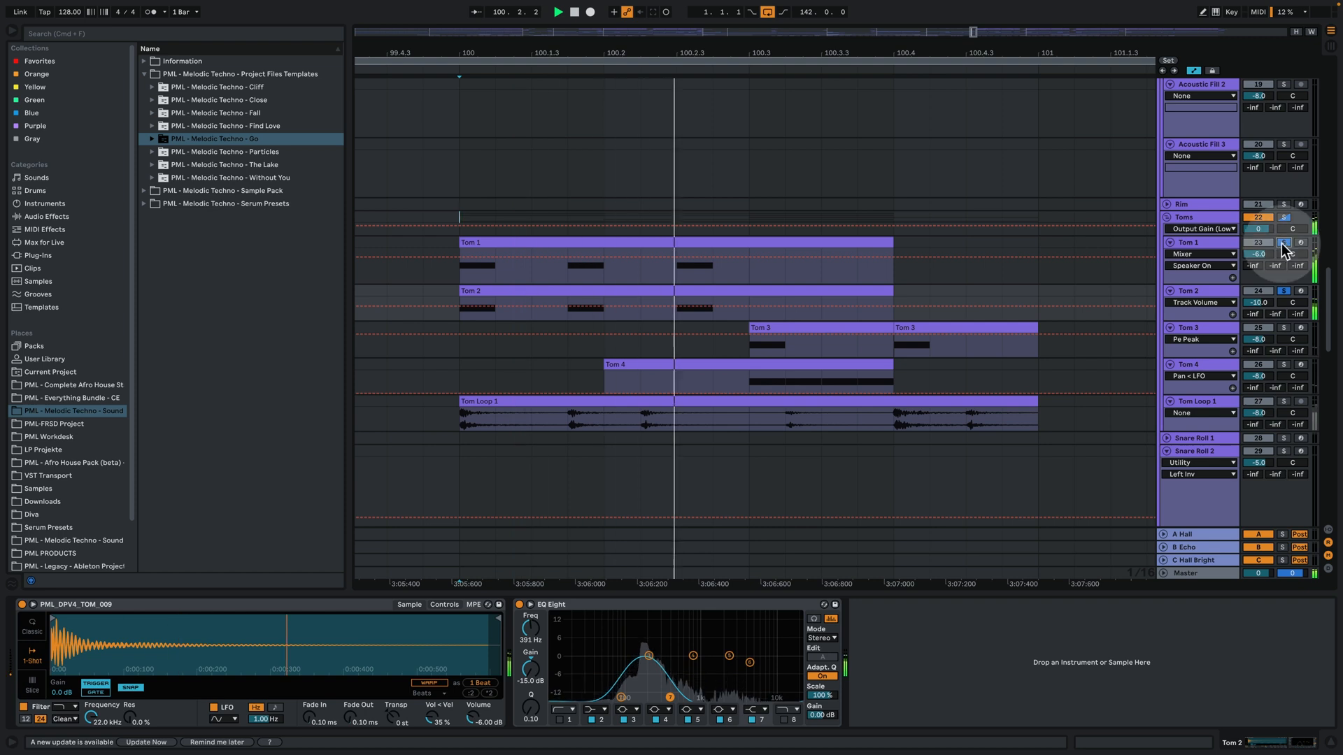
{"action": "key", "text": "space"}
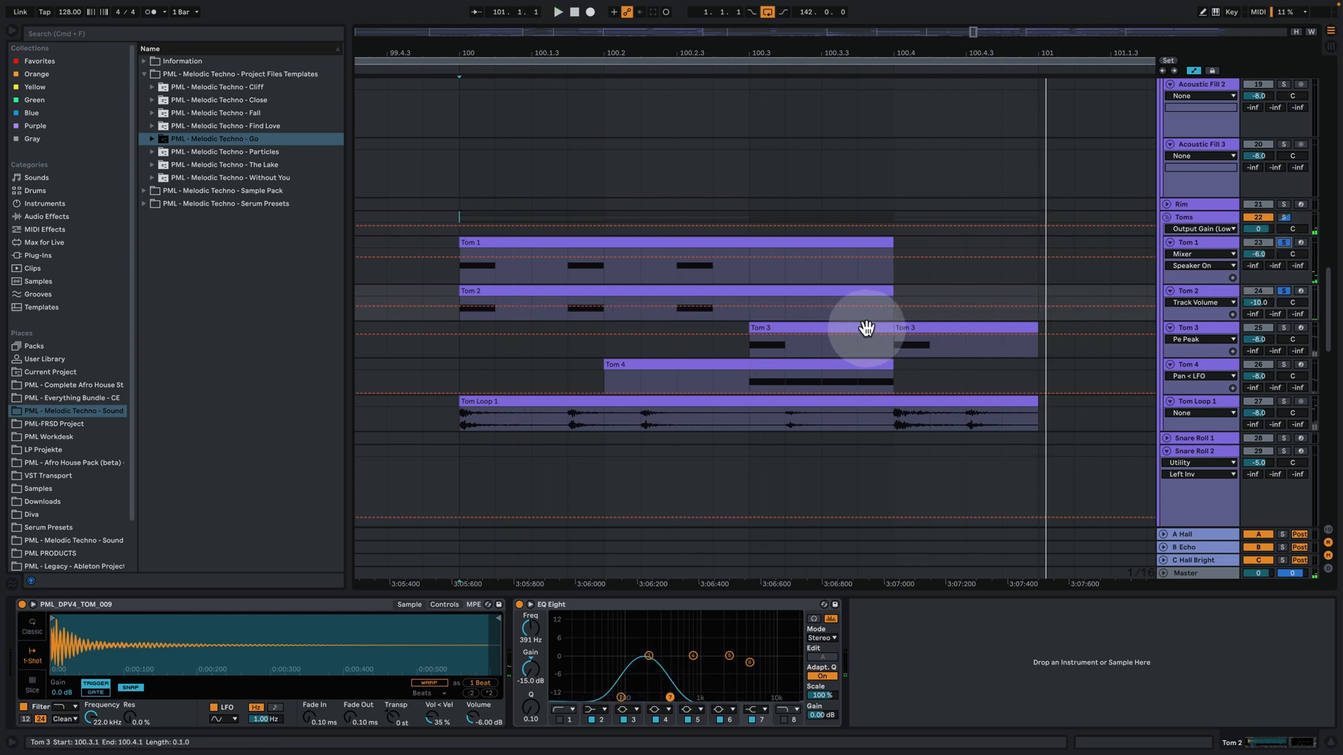
Solo the Tom 3 track and listen to it from its first clip at 100.3
{"action": "left_click", "coordinate": [1195, 328]}
{"action": "left_click", "coordinate": [1283, 328]}
{"action": "left_click", "coordinate": [815, 325]}
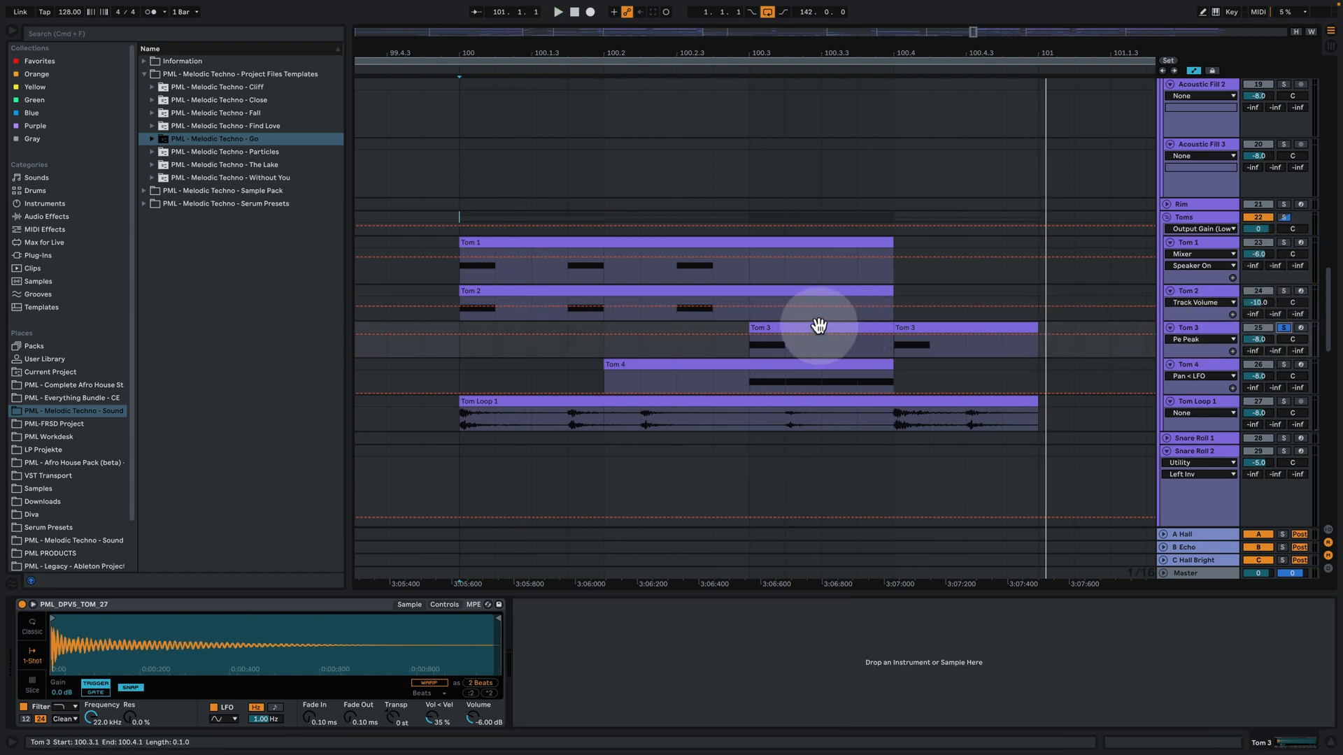
{"action": "key", "text": "space"}
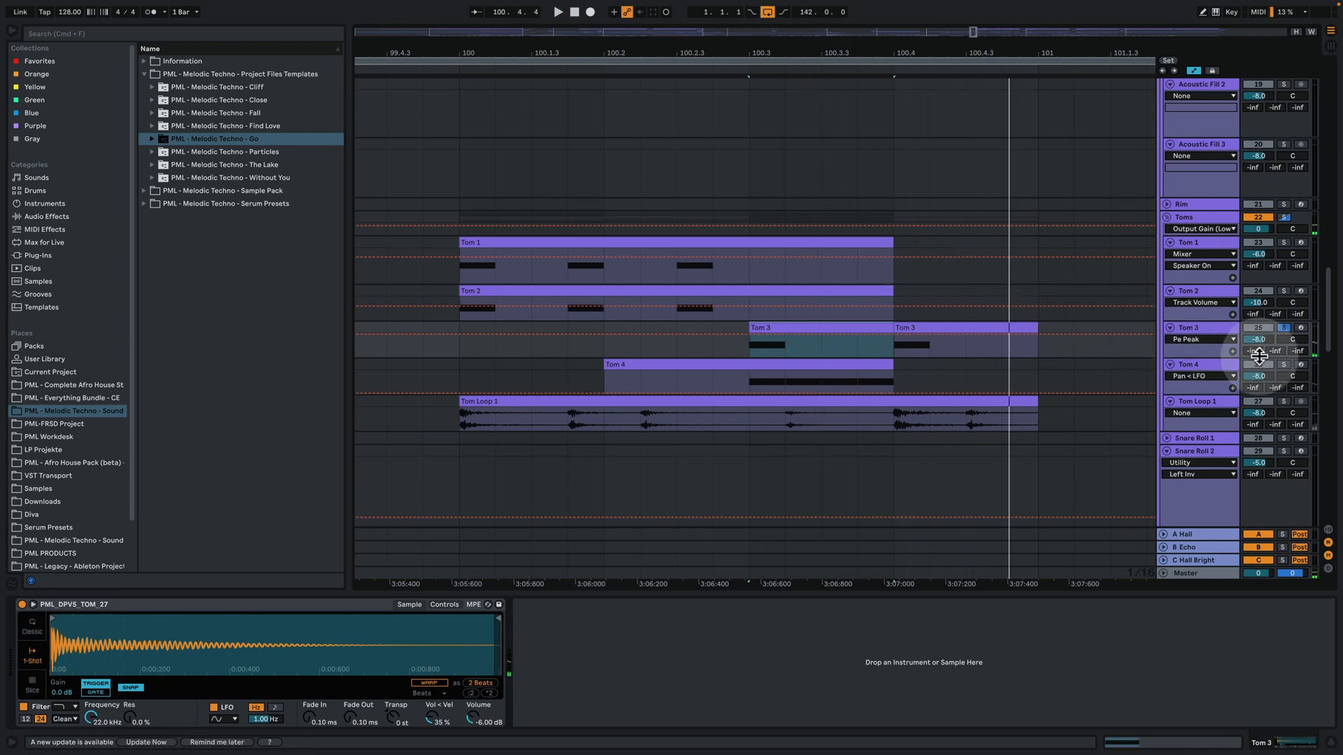
Listen to Tom 4 in solo from its clip at 100.2 and examine the clip's MIDI notes
{"action": "left_click", "coordinate": [1284, 365]}
{"action": "left_click", "coordinate": [756, 362]}
{"action": "key", "text": "space"}
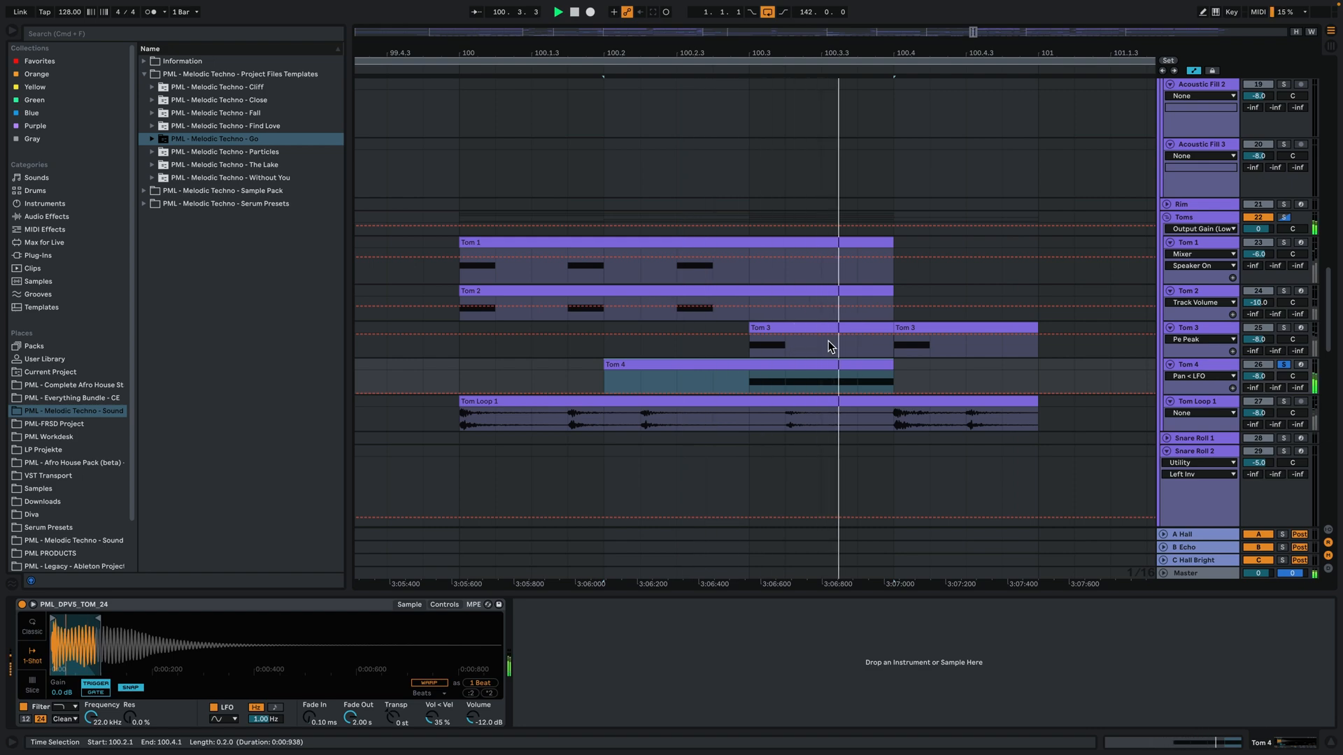
{"action": "double_click", "coordinate": [876, 369]}
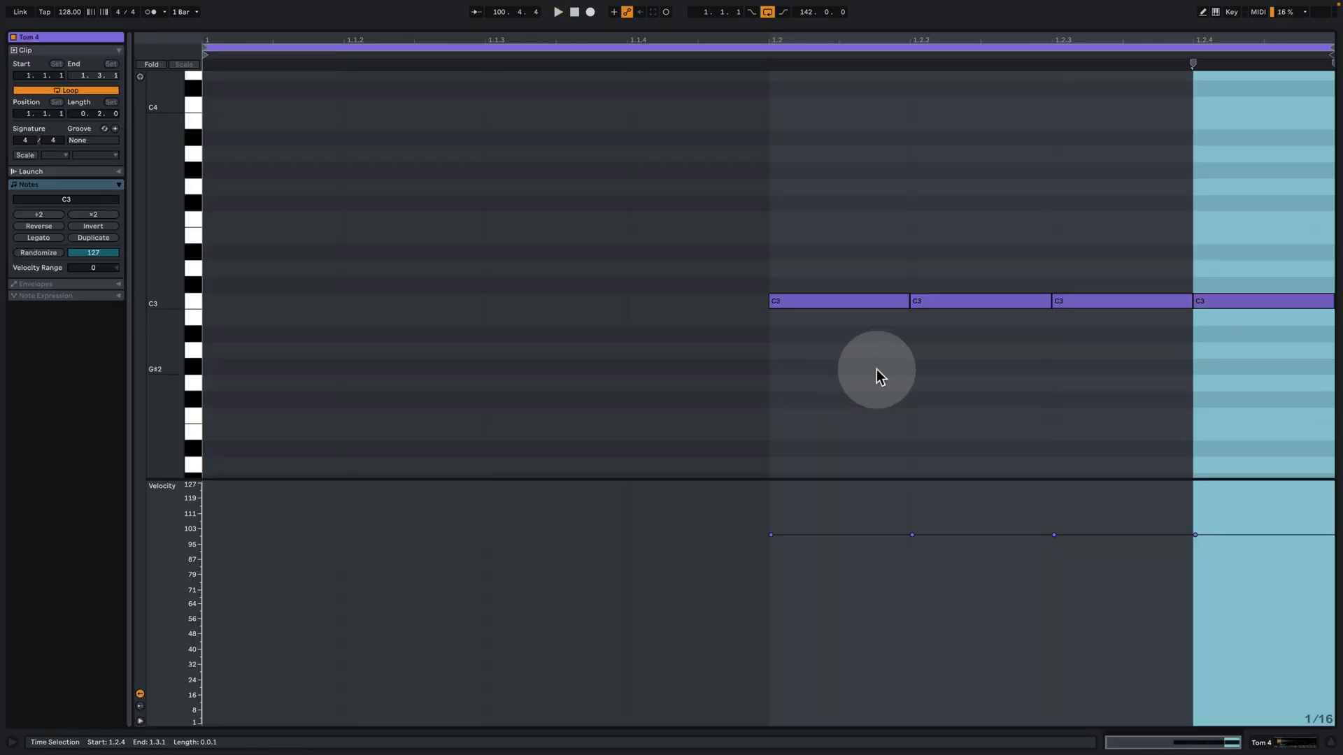
{"action": "key", "text": "space"}
{"action": "left_click", "coordinate": [1286, 742]}
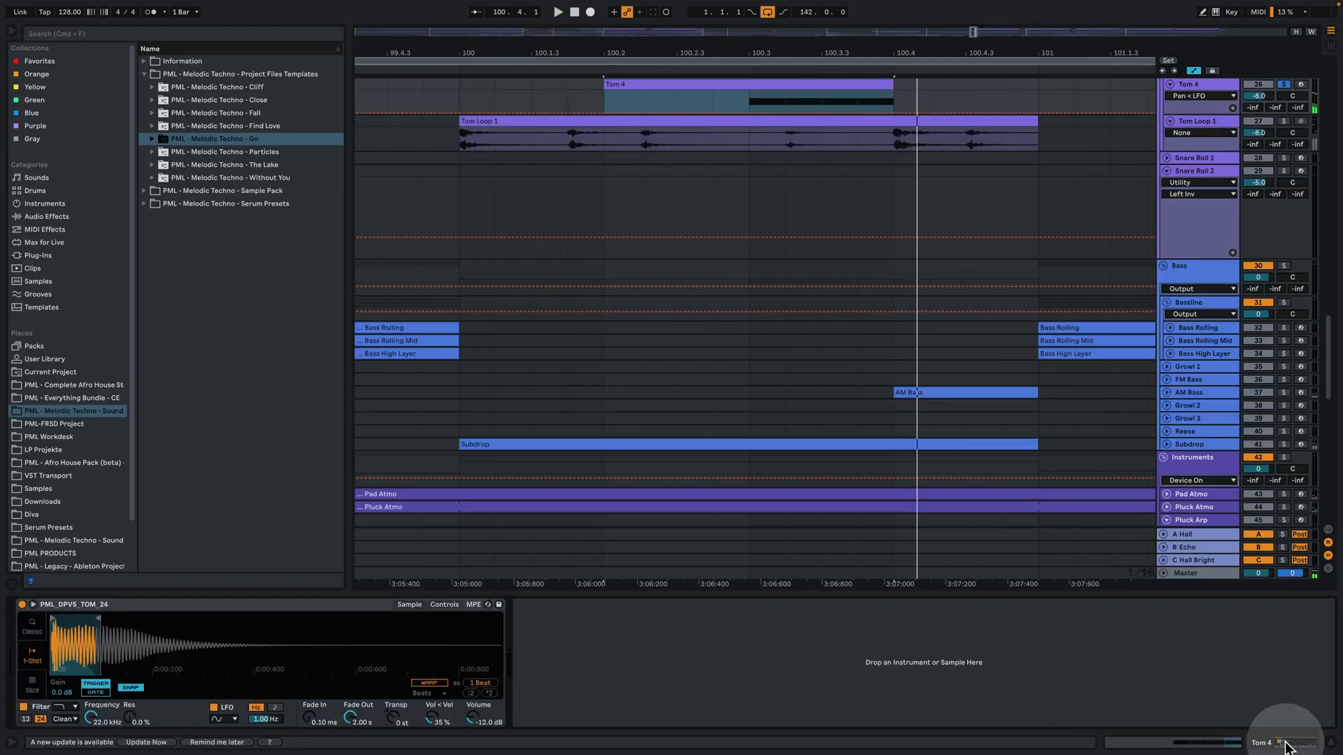
Solo the Tom Loop 1 track and listen to its audio clip from bar 100
{"action": "left_click", "coordinate": [1219, 125]}
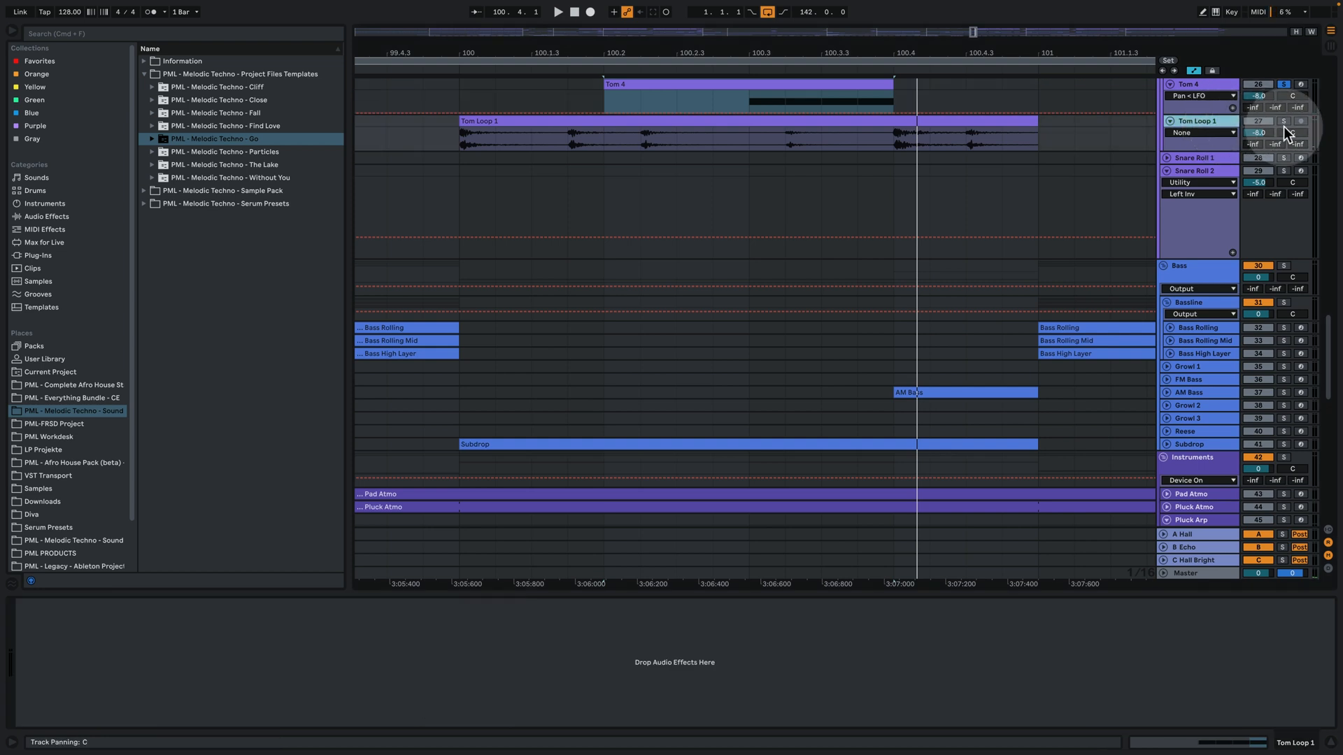
{"action": "left_click", "coordinate": [1284, 122]}
{"action": "key", "text": "space"}
{"action": "scroll", "coordinate": [812, 246], "scroll_direction": "up", "scroll_amount": 1}
{"action": "scroll", "coordinate": [812, 246], "scroll_direction": "up", "scroll_amount": 1}
{"action": "key", "text": "space"}
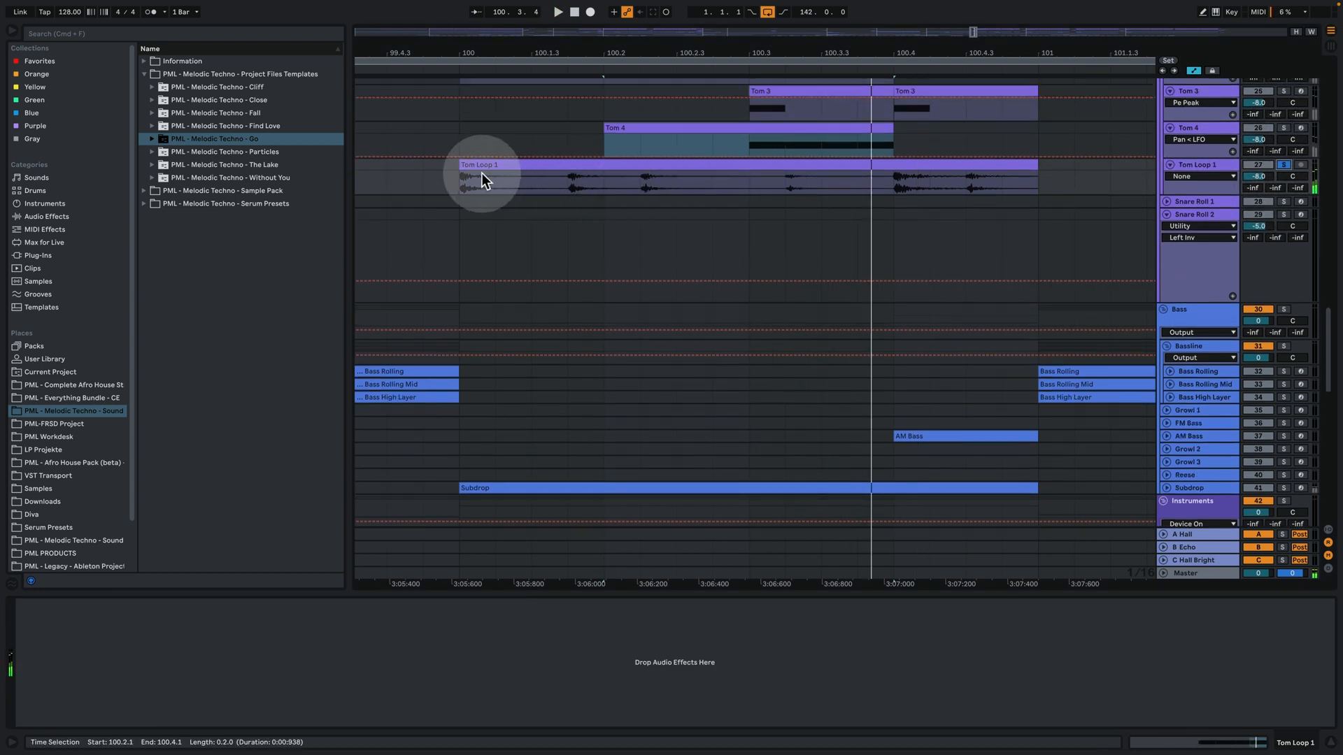
{"action": "left_click", "coordinate": [483, 166]}
{"action": "key", "text": "space"}
{"action": "scroll", "coordinate": [720, 217], "scroll_direction": "up", "scroll_amount": 5}
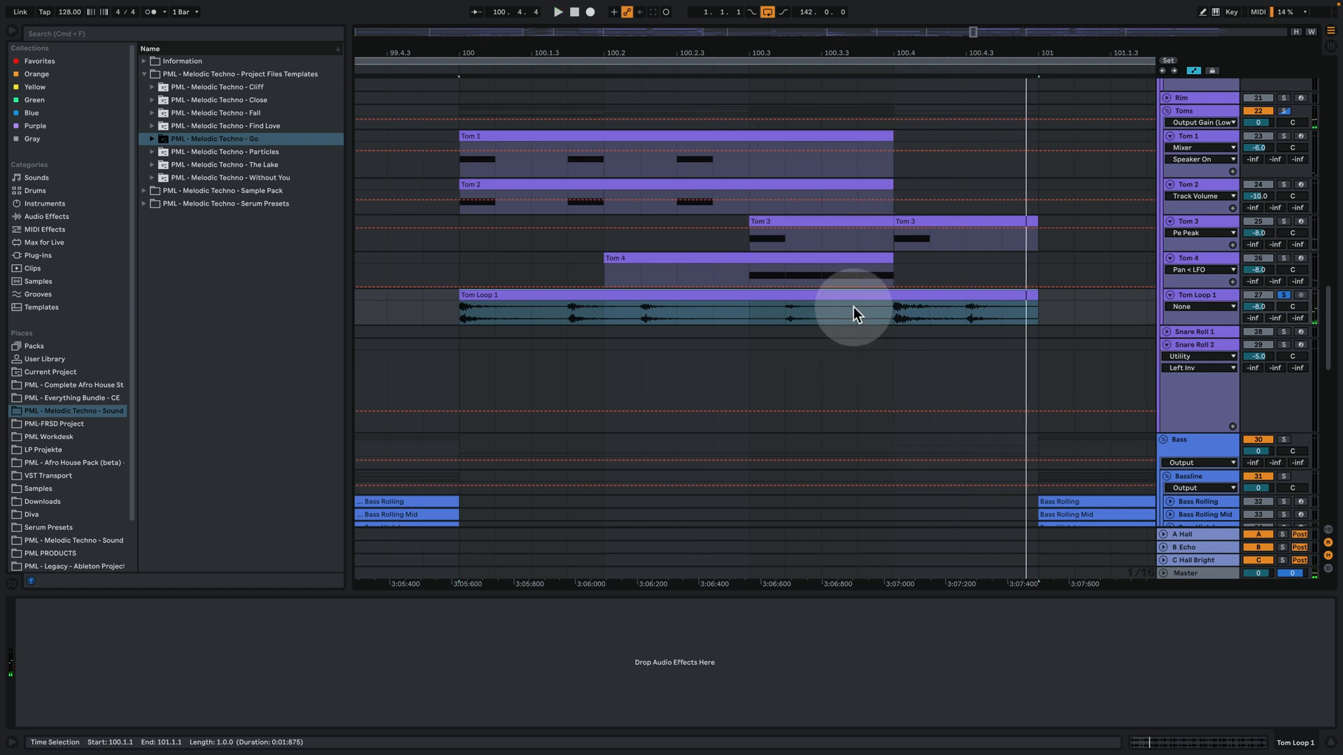
Solo the whole Toms group and play the combined fill with the group's effects shown
{"action": "left_click", "coordinate": [583, 185]}
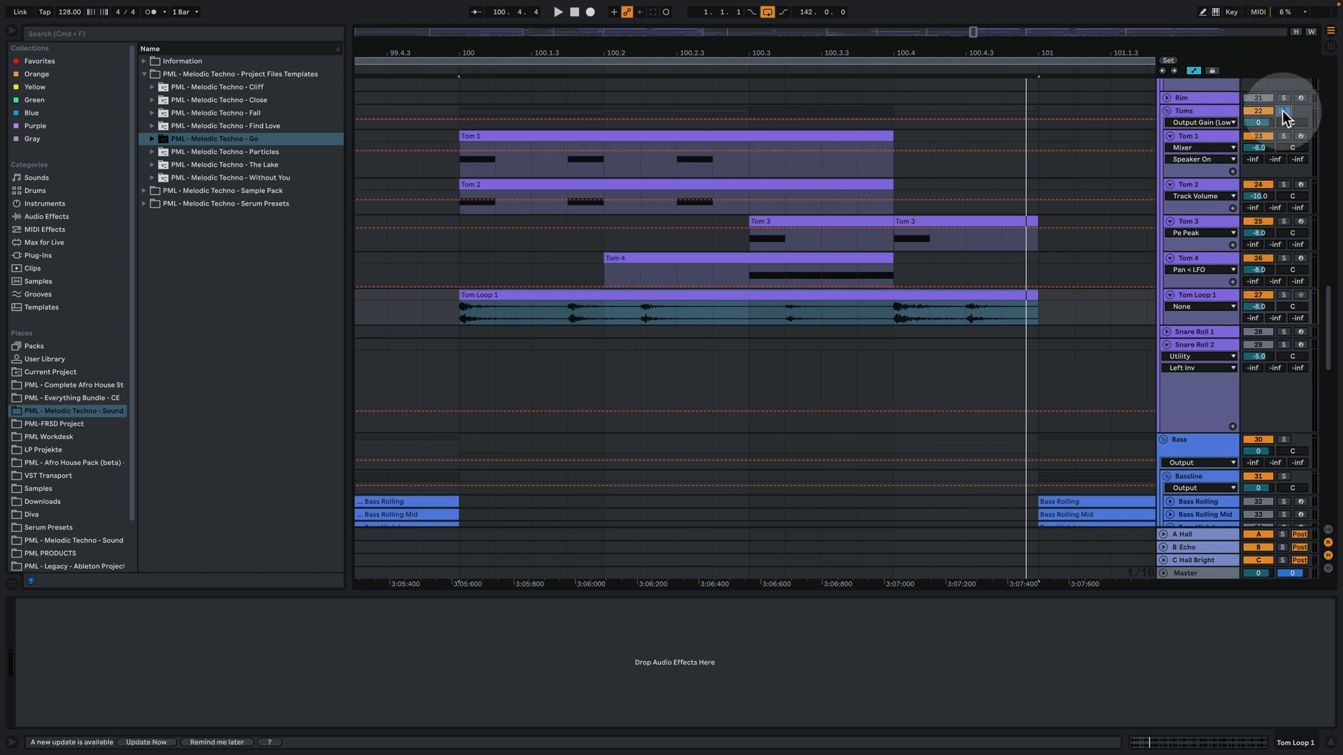
{"action": "left_click", "coordinate": [1207, 112]}
{"action": "key", "text": "space"}
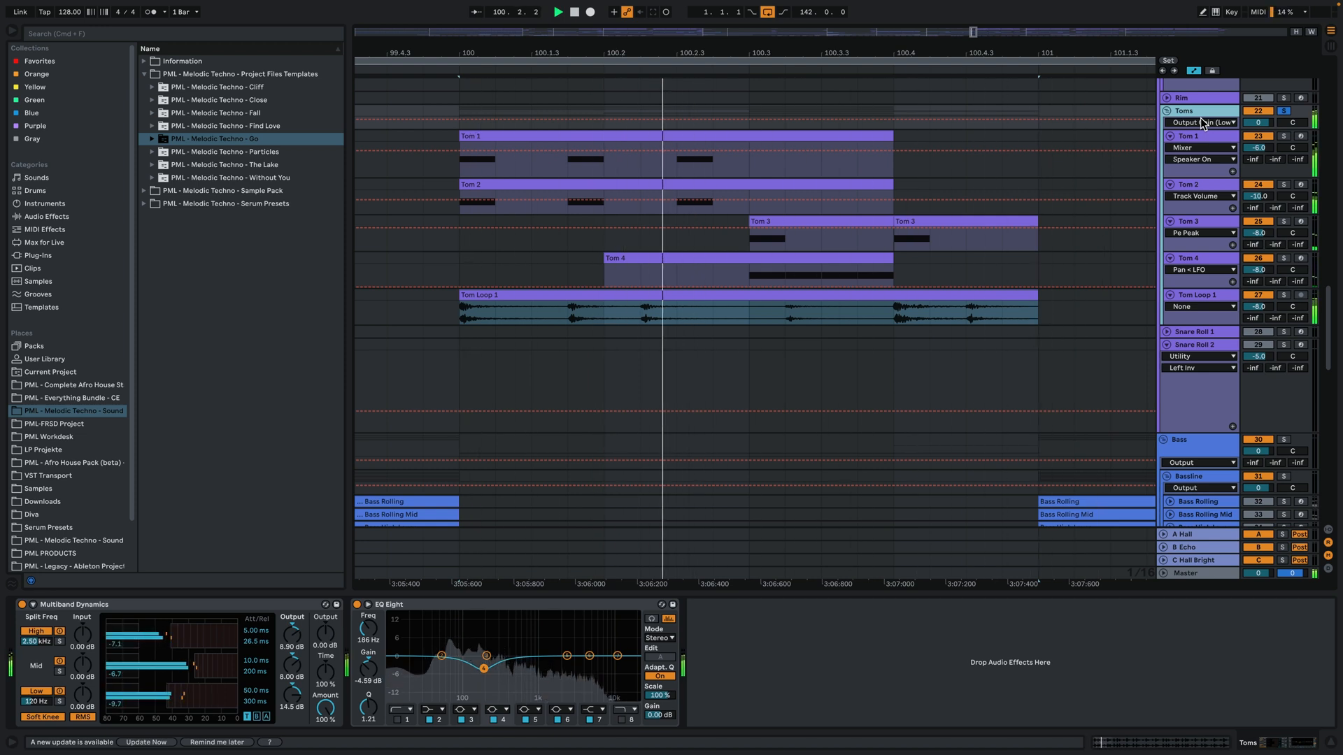
{"action": "key", "text": "space"}
Take the Toms group out of solo and play the tom fill within the full mix from shortly before bar 100
{"action": "left_click", "coordinate": [1285, 111]}
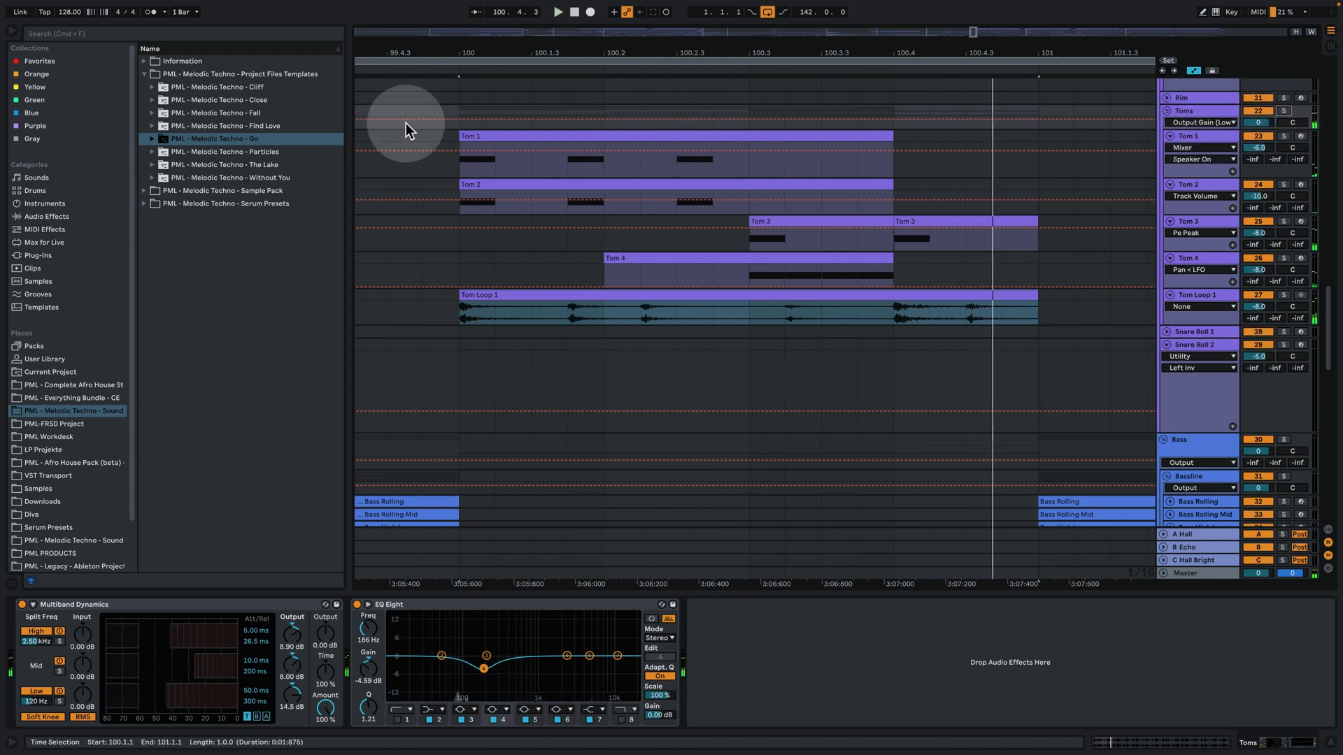
{"action": "left_click", "coordinate": [357, 110]}
{"action": "key", "text": "space"}
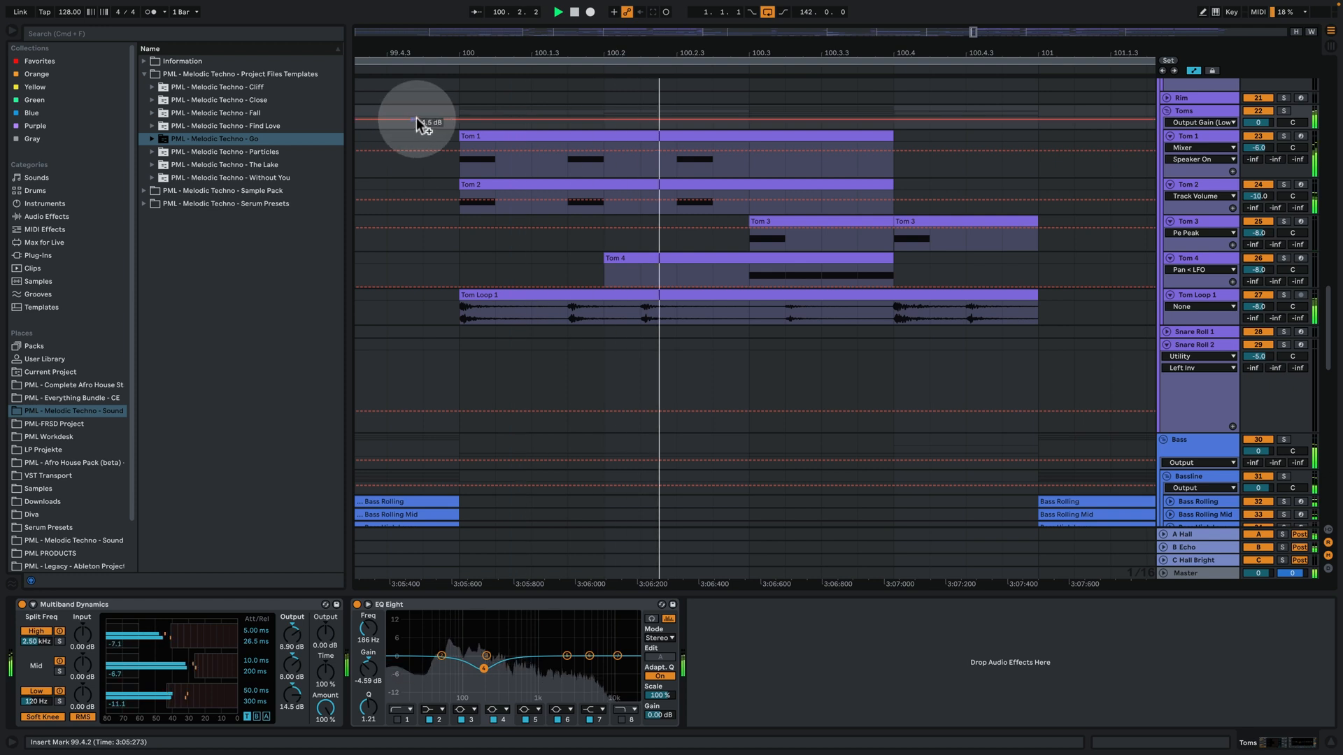
{"action": "left_click_drag", "start_coordinate": [653, 56], "coordinate": [639, 111]}
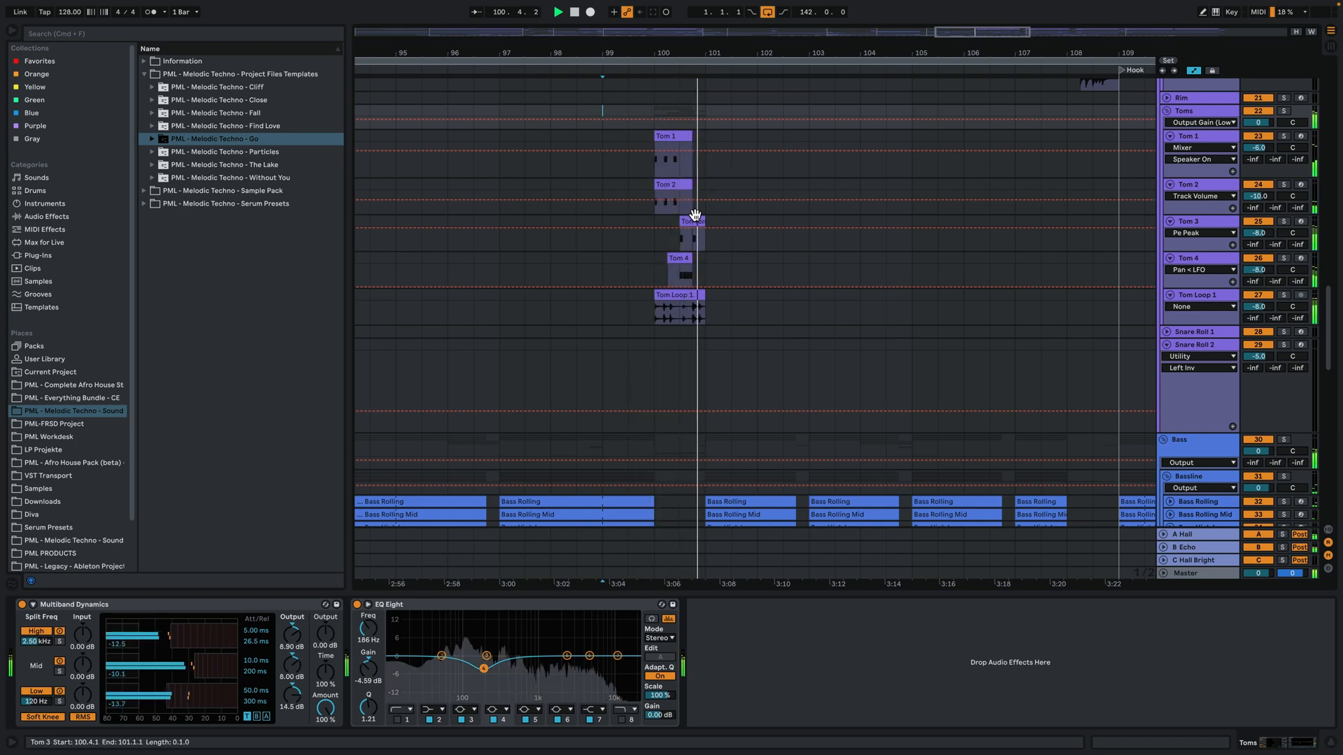
{"action": "left_click_drag", "start_coordinate": [791, 54], "coordinate": [773, 60]}
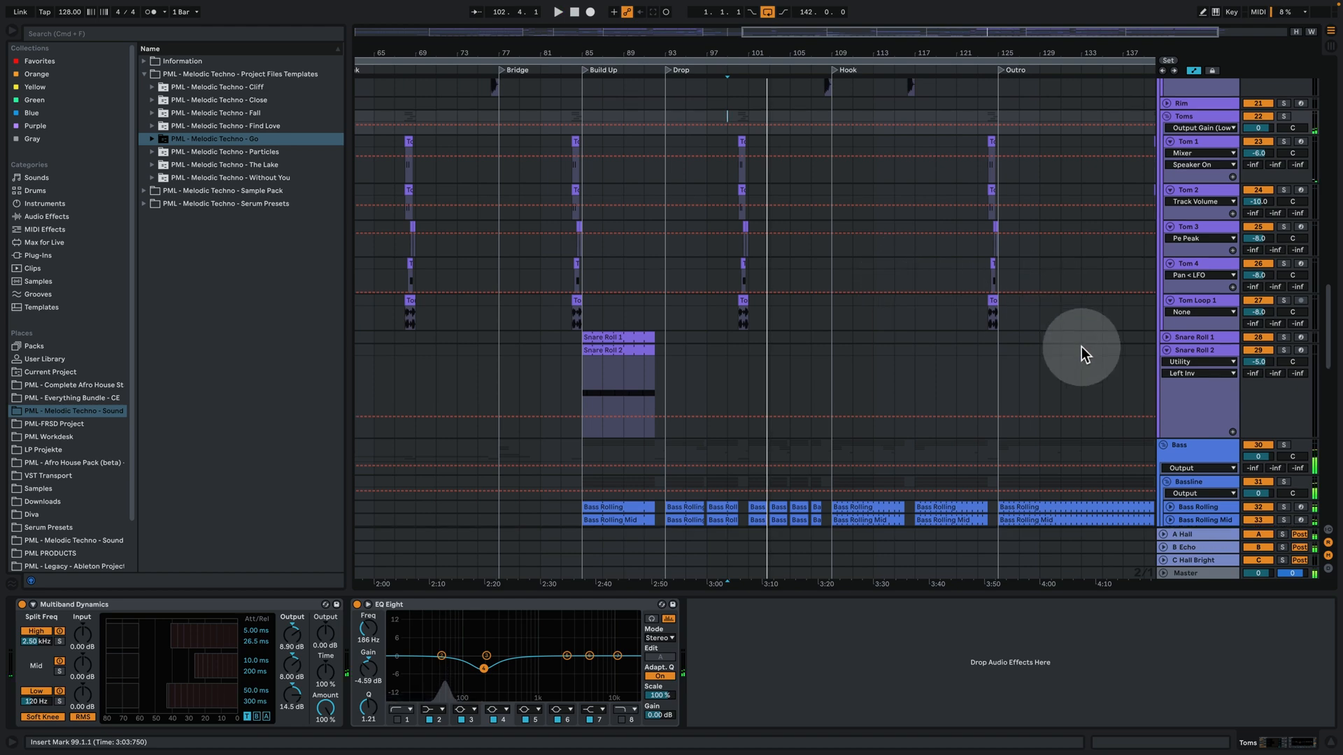
Fold the Toms group, the Acoustic Fill group and the Crash 2 track in the arrangement
{"action": "scroll", "coordinate": [1175, 251], "scroll_direction": "up", "scroll_amount": 5}
{"action": "left_click", "coordinate": [1167, 240]}
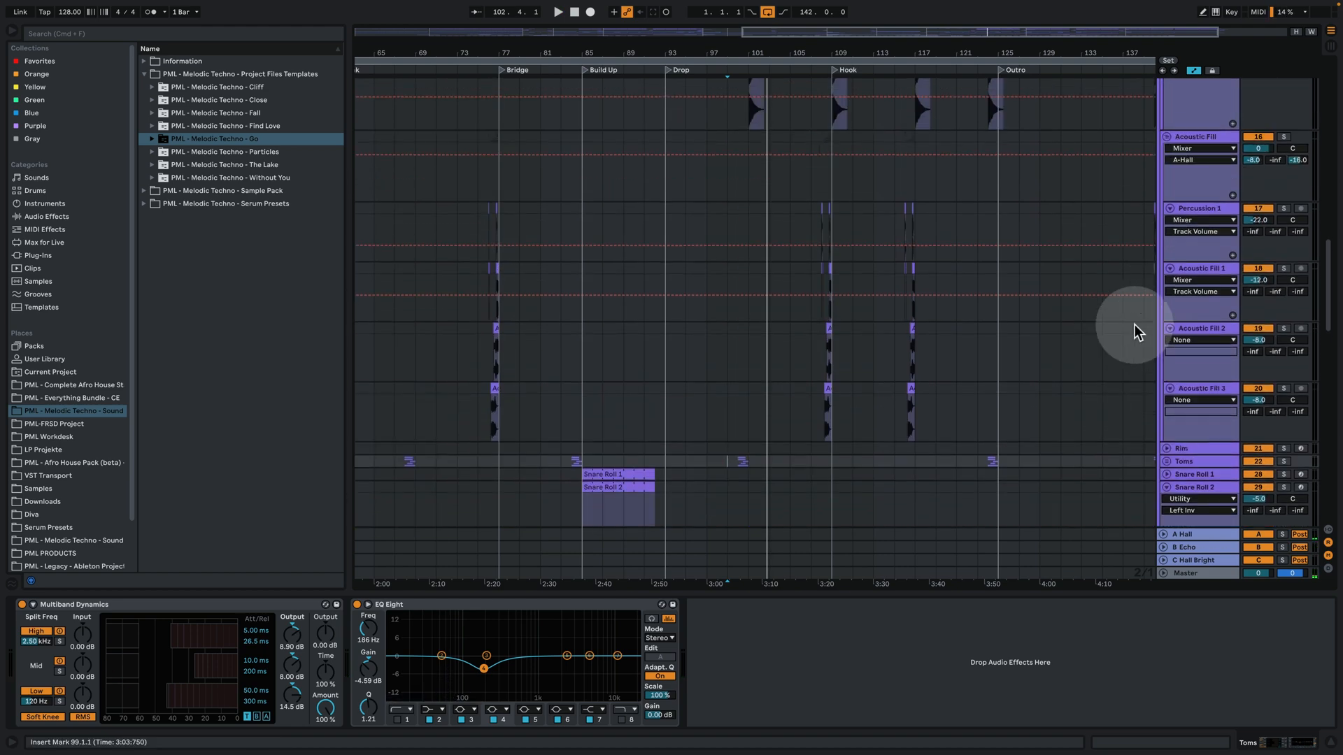
{"action": "scroll", "coordinate": [1162, 236], "scroll_direction": "up", "scroll_amount": 8}
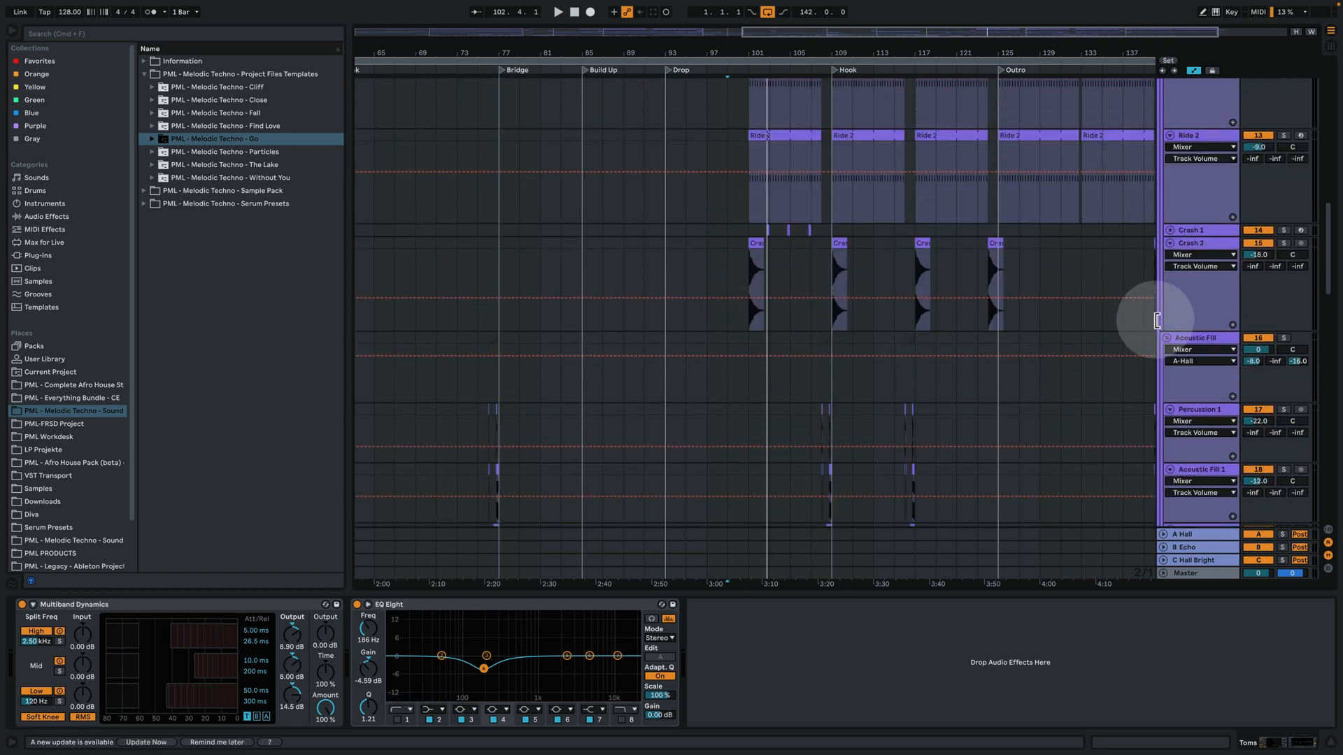
{"action": "left_click", "coordinate": [1167, 339]}
{"action": "left_click_drag", "start_coordinate": [846, 54], "coordinate": [971, 291]}
{"action": "left_click", "coordinate": [1170, 243]}
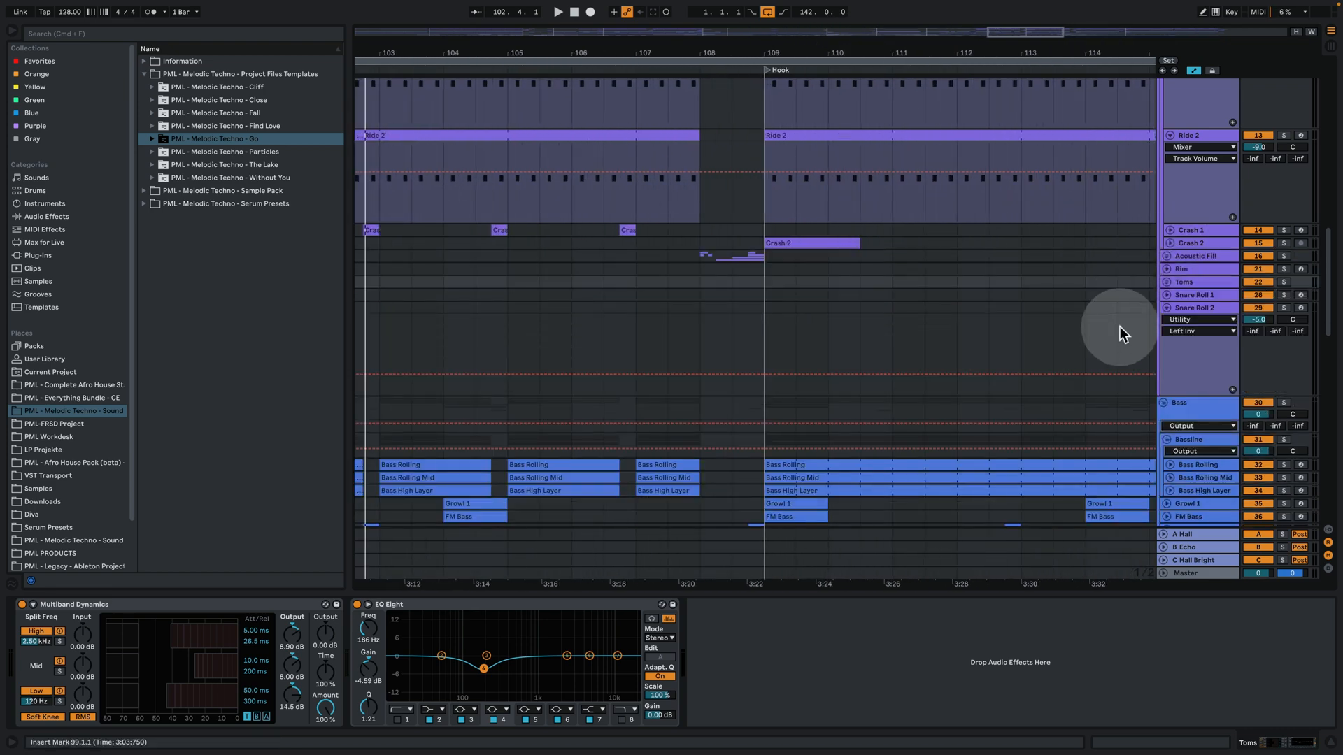
Unfold the Bass Rolling track, solo it and play it from the Hook at bar 109
{"action": "scroll", "coordinate": [1153, 316], "scroll_direction": "down", "scroll_amount": 5}
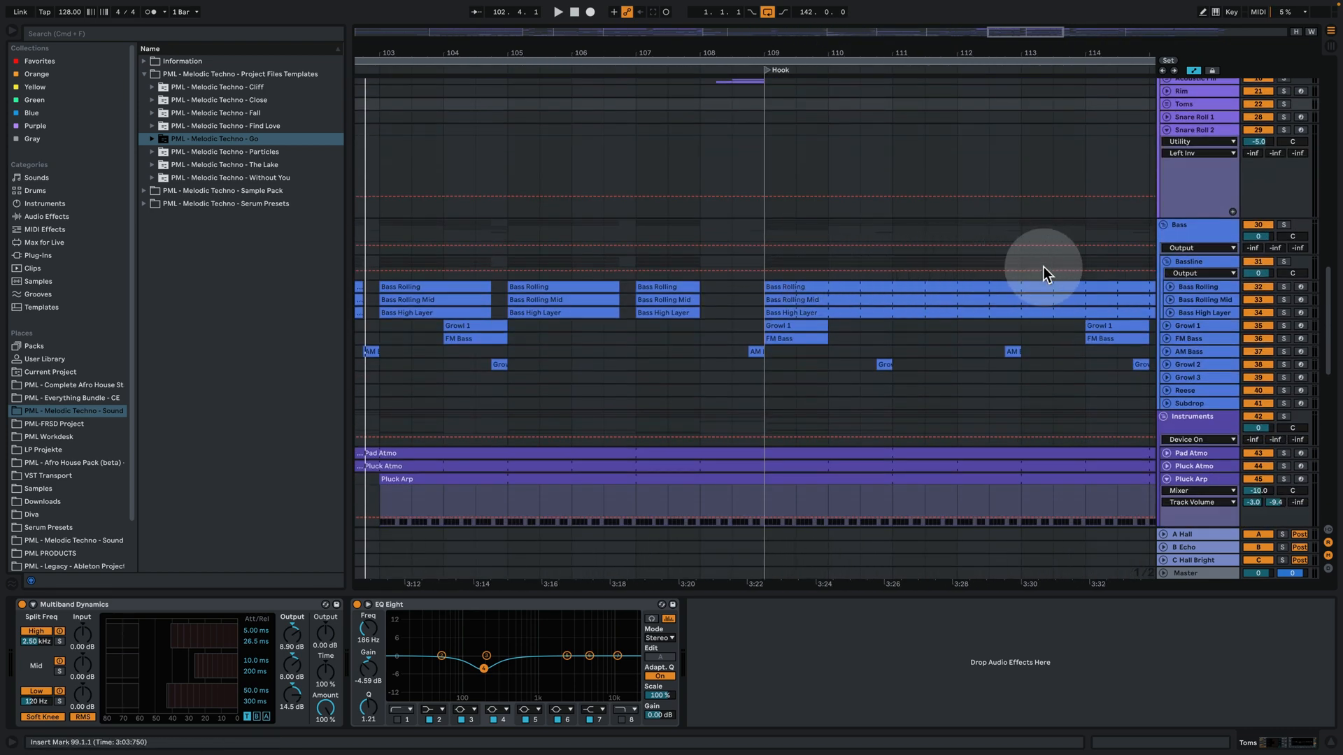
{"action": "left_click", "coordinate": [1170, 287]}
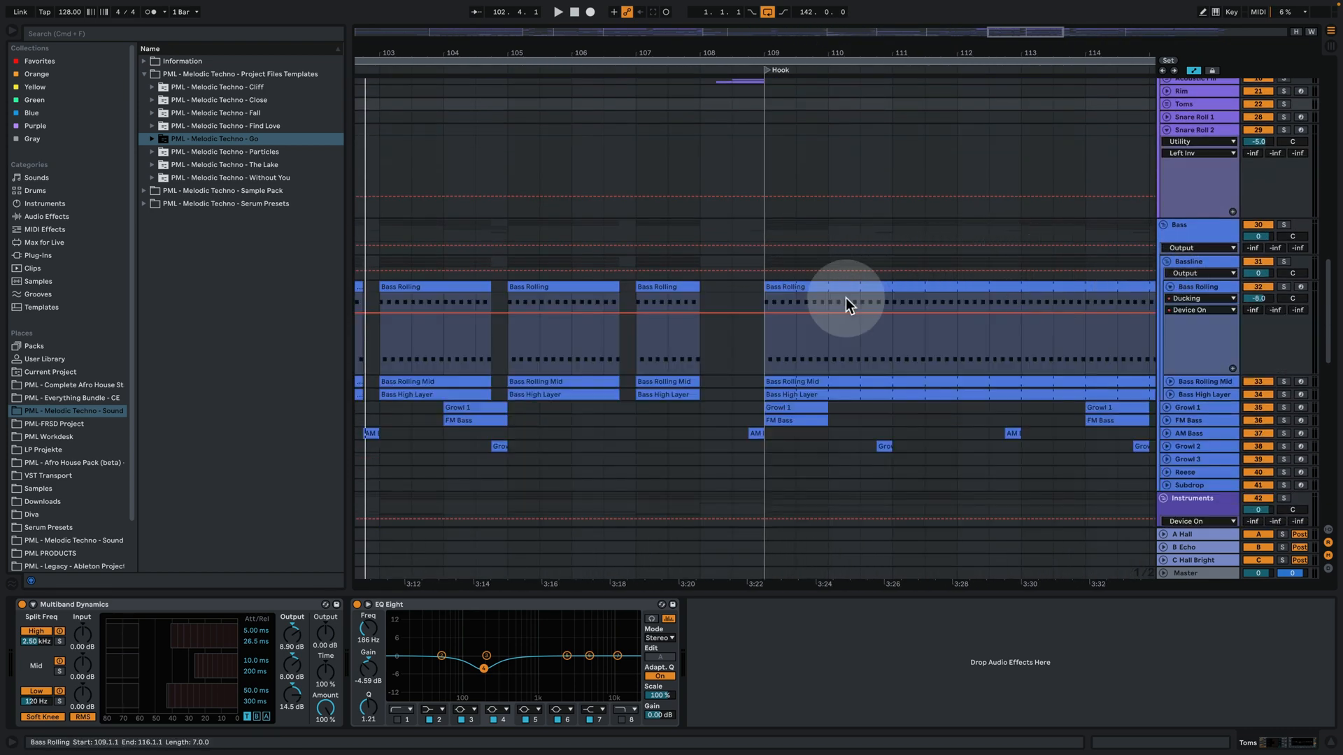
{"action": "left_click", "coordinate": [765, 288]}
{"action": "key", "text": "space"}
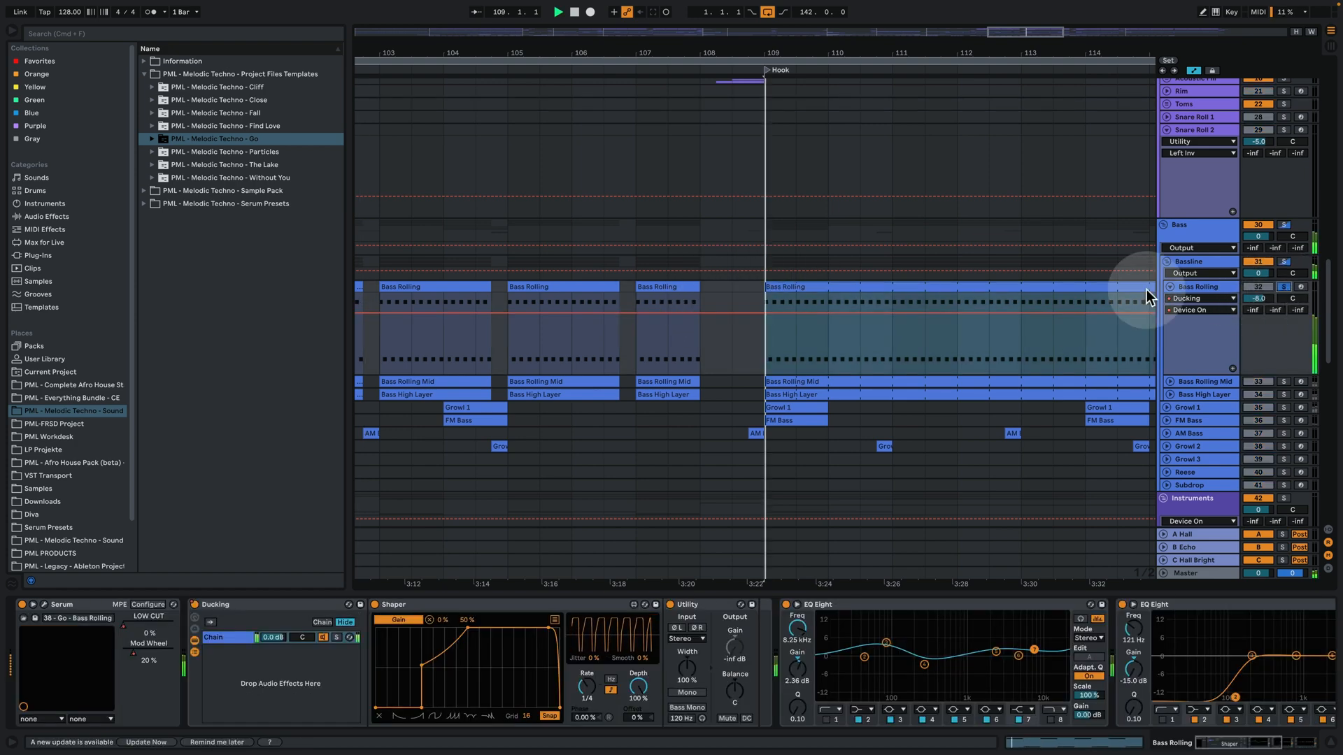
Examine the alternating E3 and E2 notes in the Bass Rolling clip while listening to it
{"action": "double_click", "coordinate": [787, 290]}
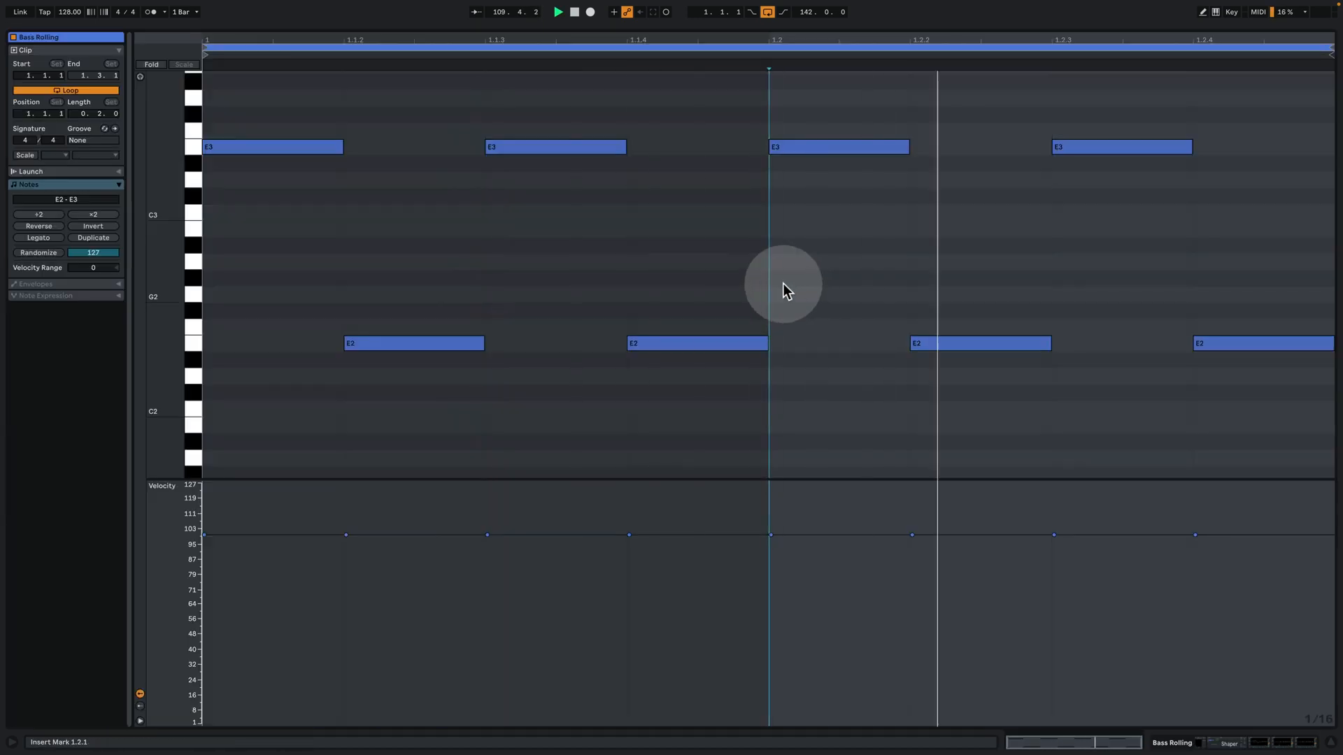
{"action": "right_click", "coordinate": [364, 196]}
{"action": "left_click", "coordinate": [559, 184]}
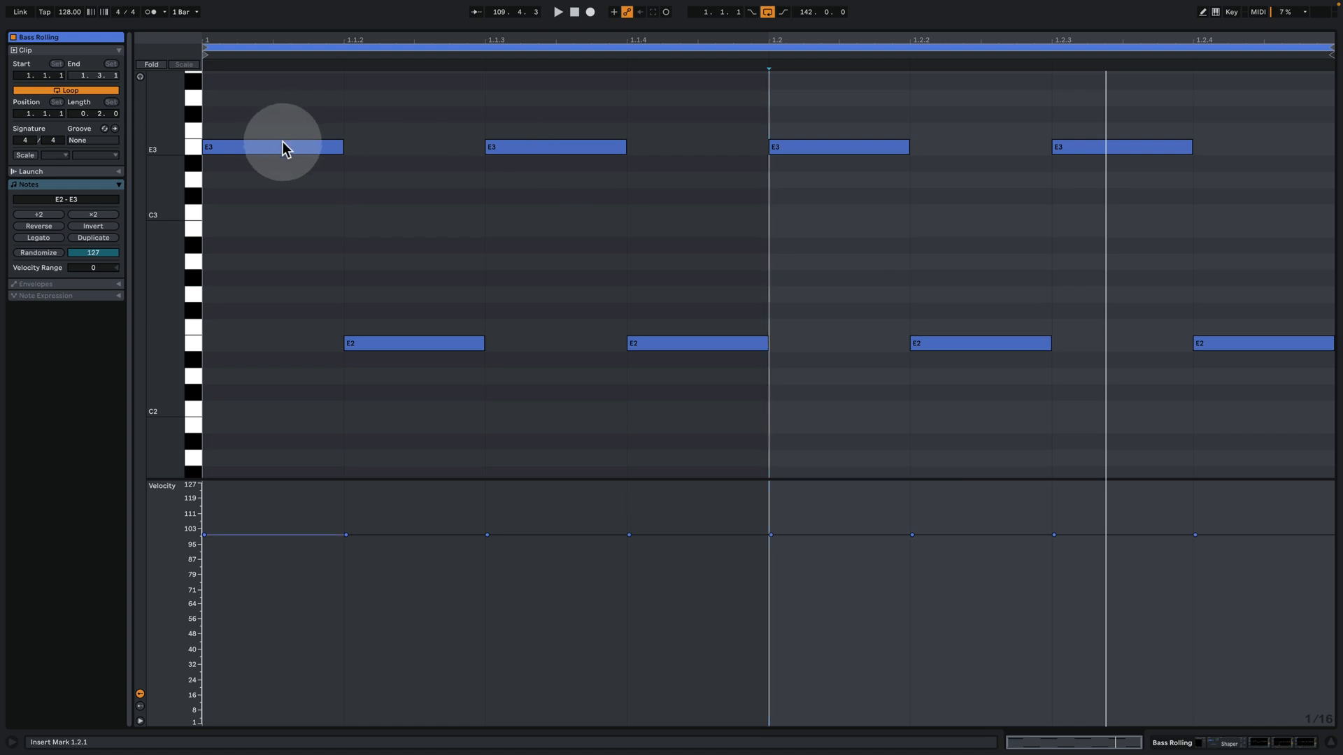
{"action": "left_click", "coordinate": [385, 343]}
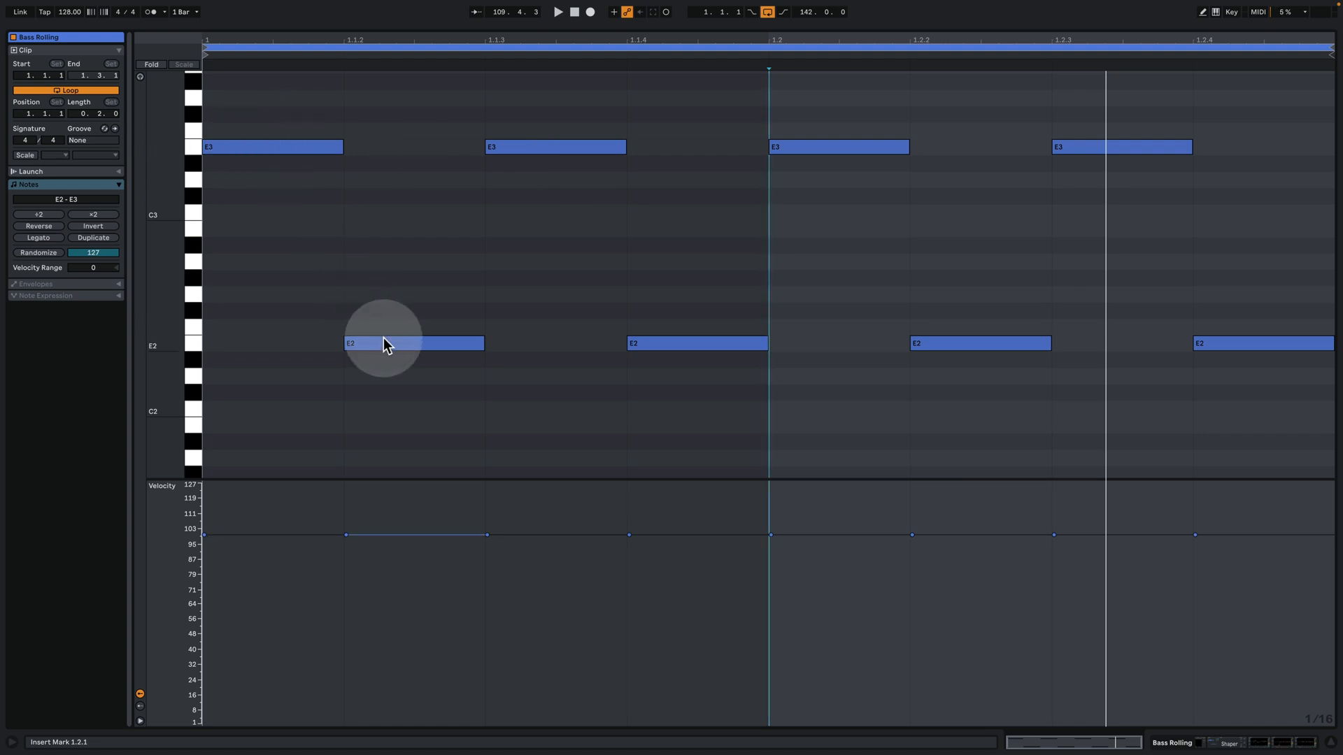
{"action": "key", "text": "space"}
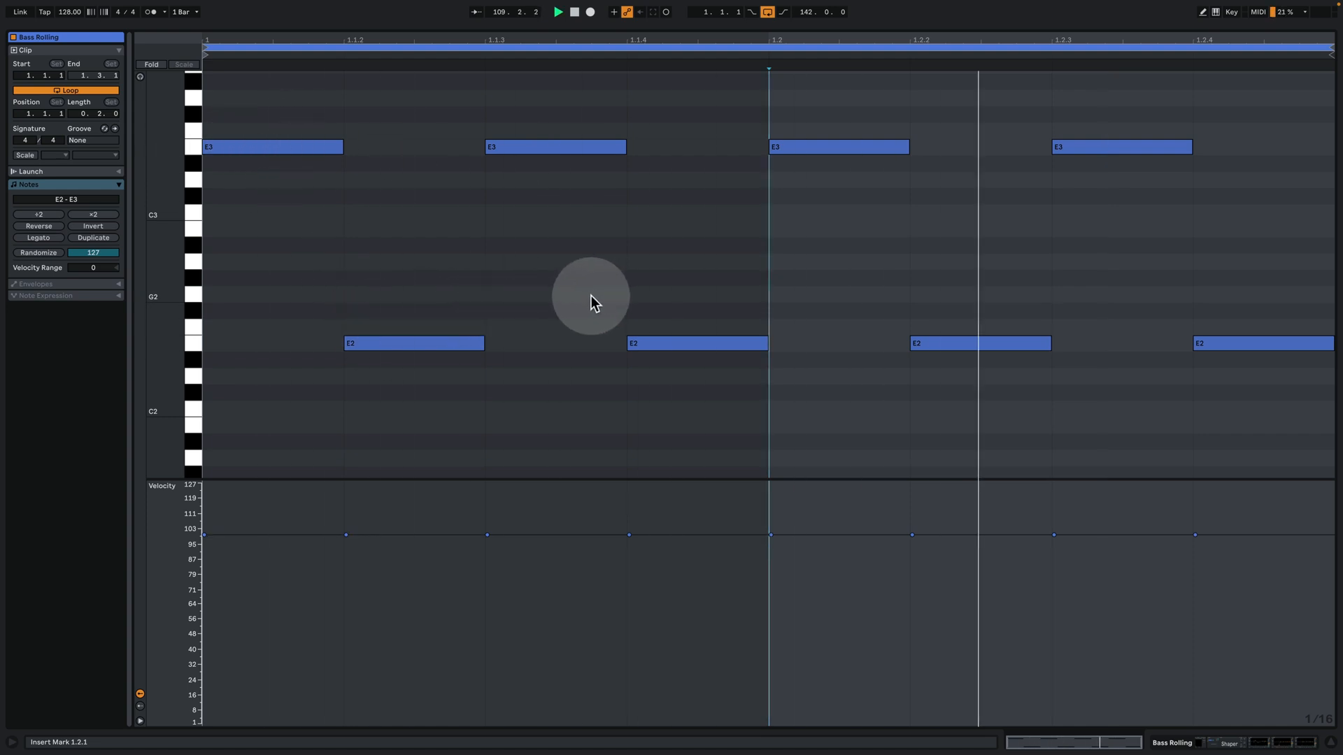
{"action": "key", "text": "space"}
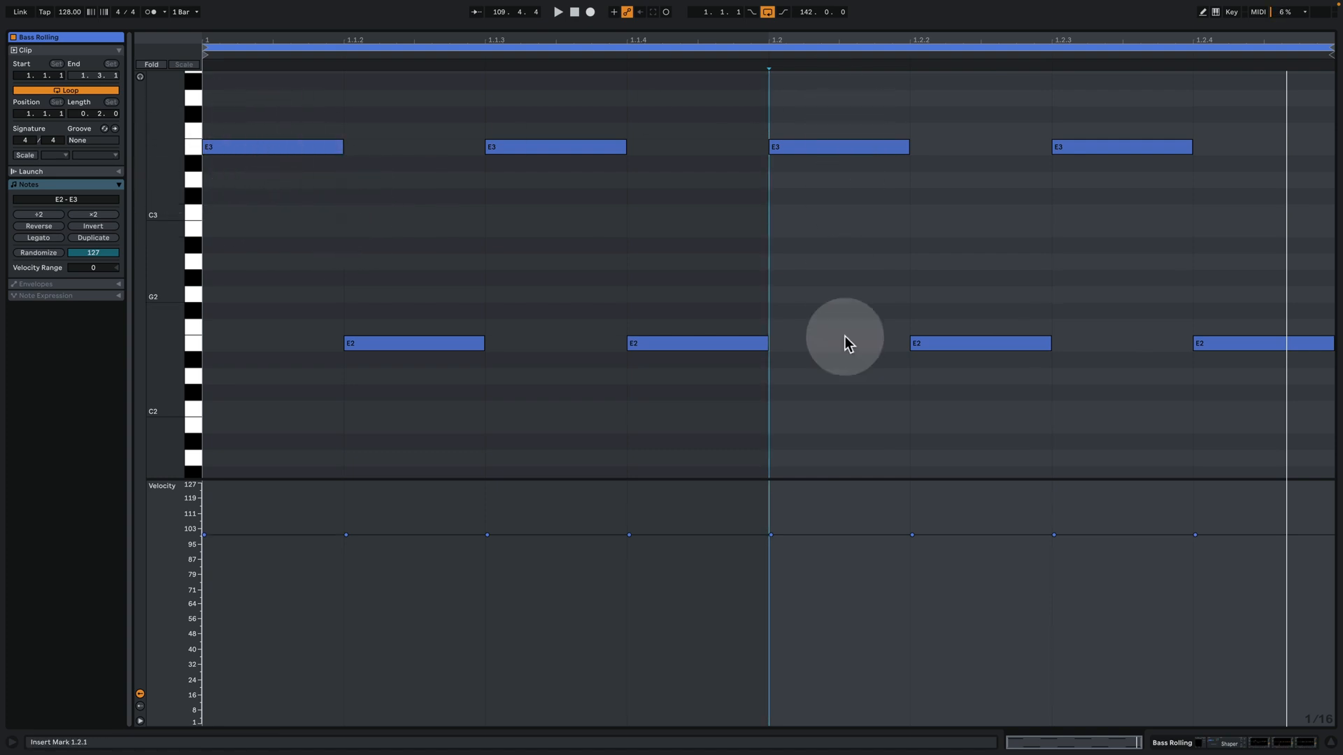
Switch off the Ducking rack on the Bass Rolling track and reopen the MIDI notes of its Hook clip
{"action": "left_click", "coordinate": [1234, 742]}
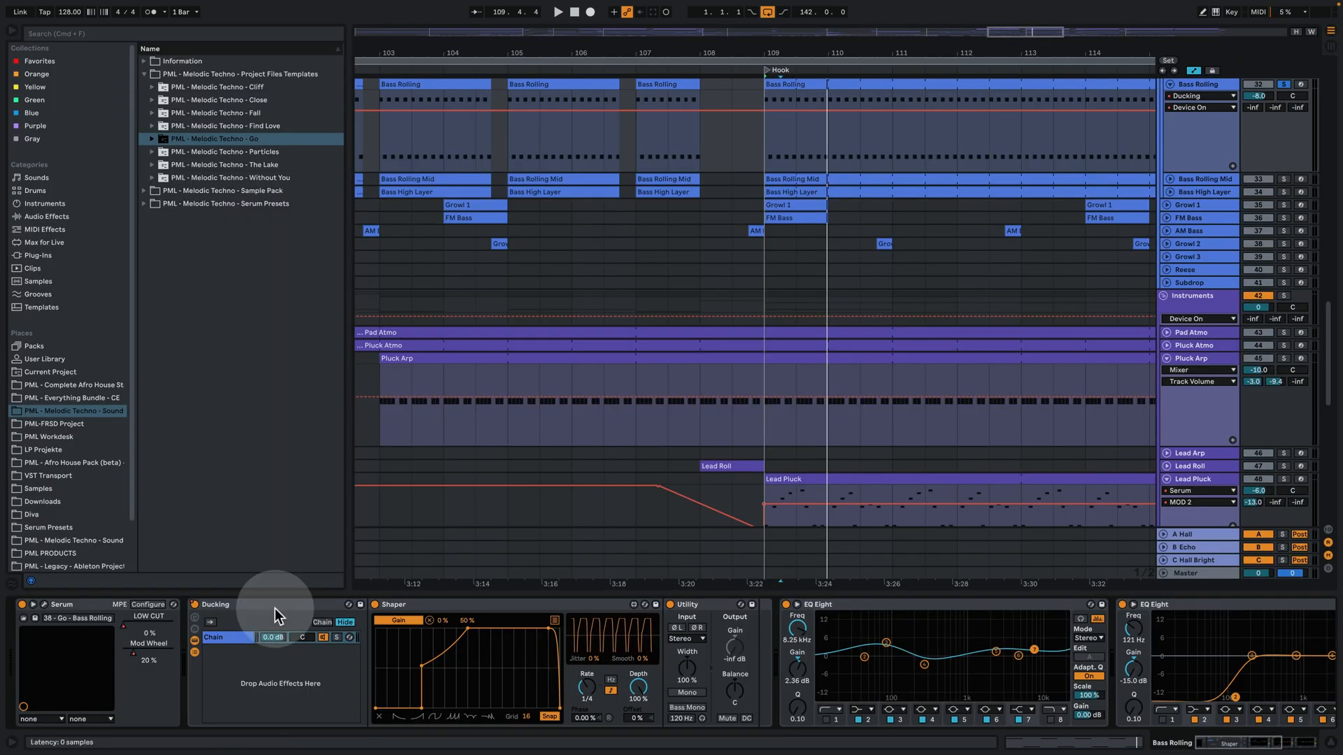
{"action": "left_click", "coordinate": [196, 605]}
{"action": "double_click", "coordinate": [806, 85]}
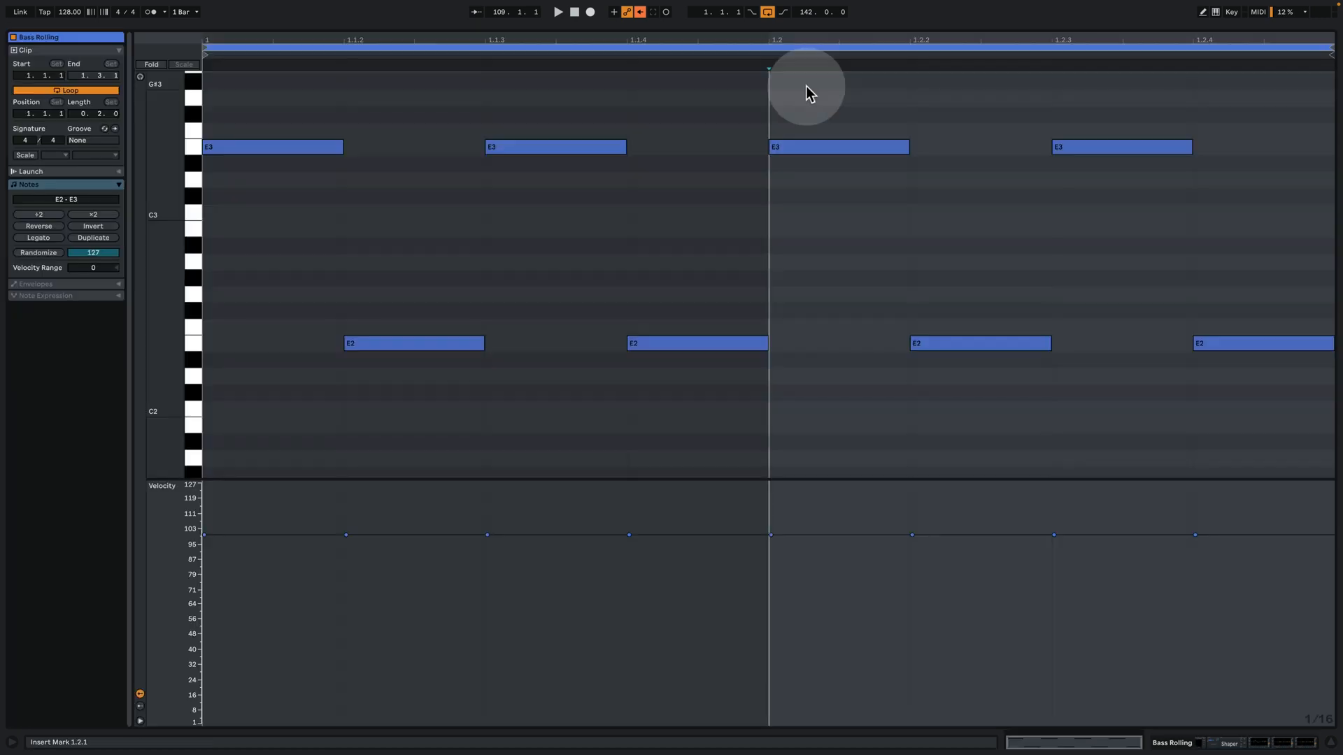
Play the Bass Rolling notes, open the track's Serum synth in a clear spot and show its Envelope 2
{"action": "key", "text": "space"}
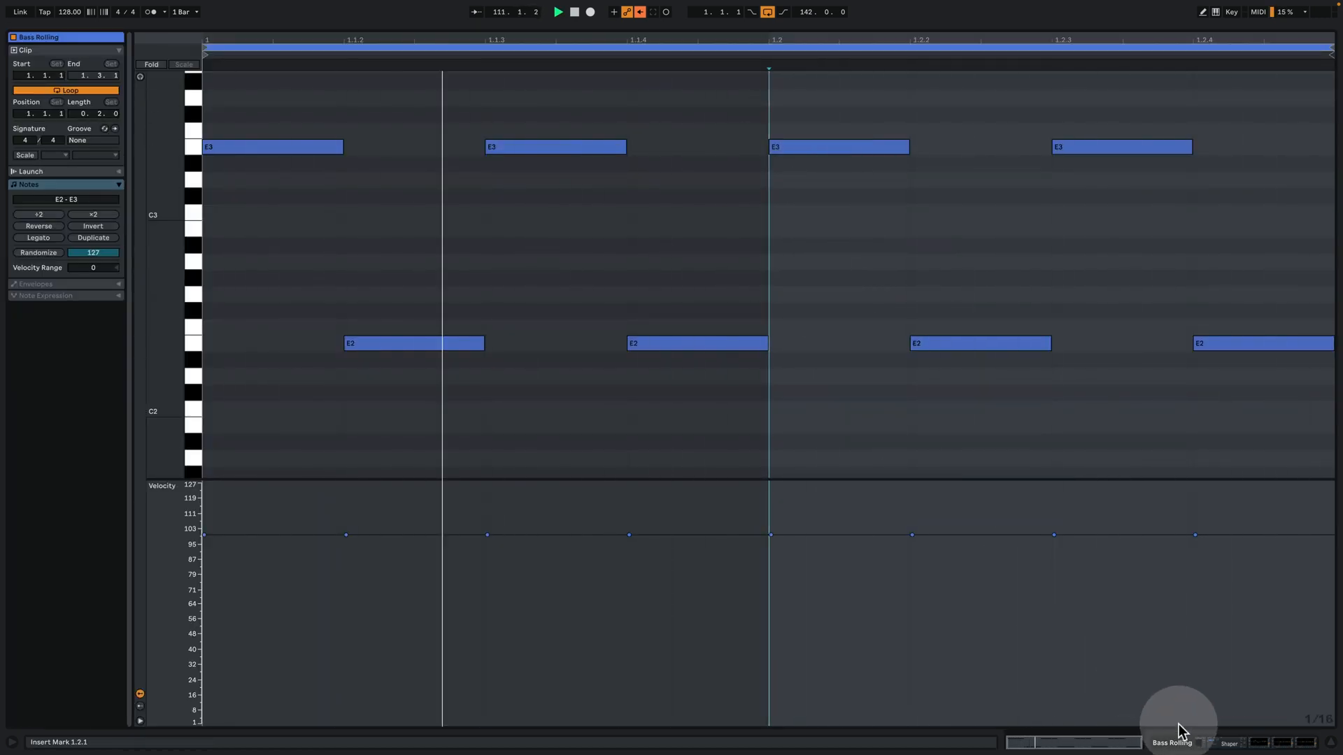
{"action": "left_click", "coordinate": [1237, 742]}
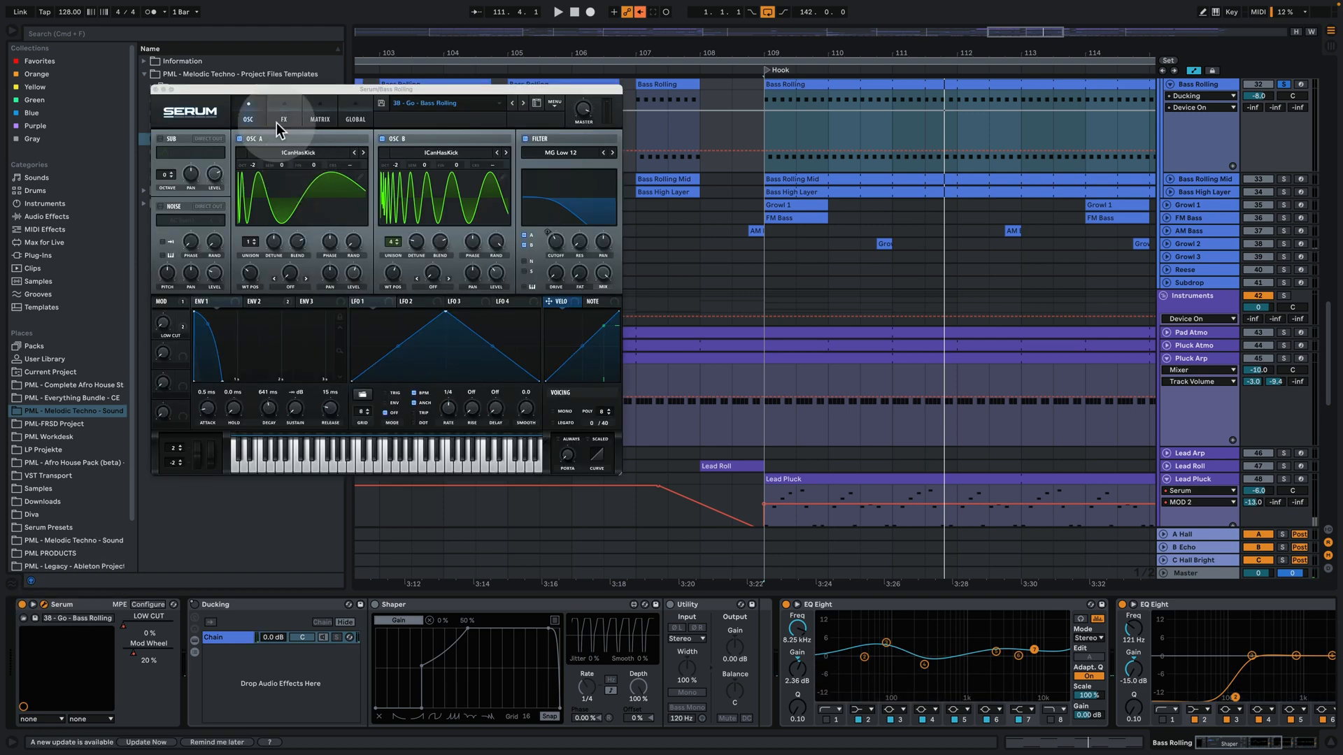
{"action": "left_click_drag", "start_coordinate": [372, 88], "coordinate": [442, 170]}
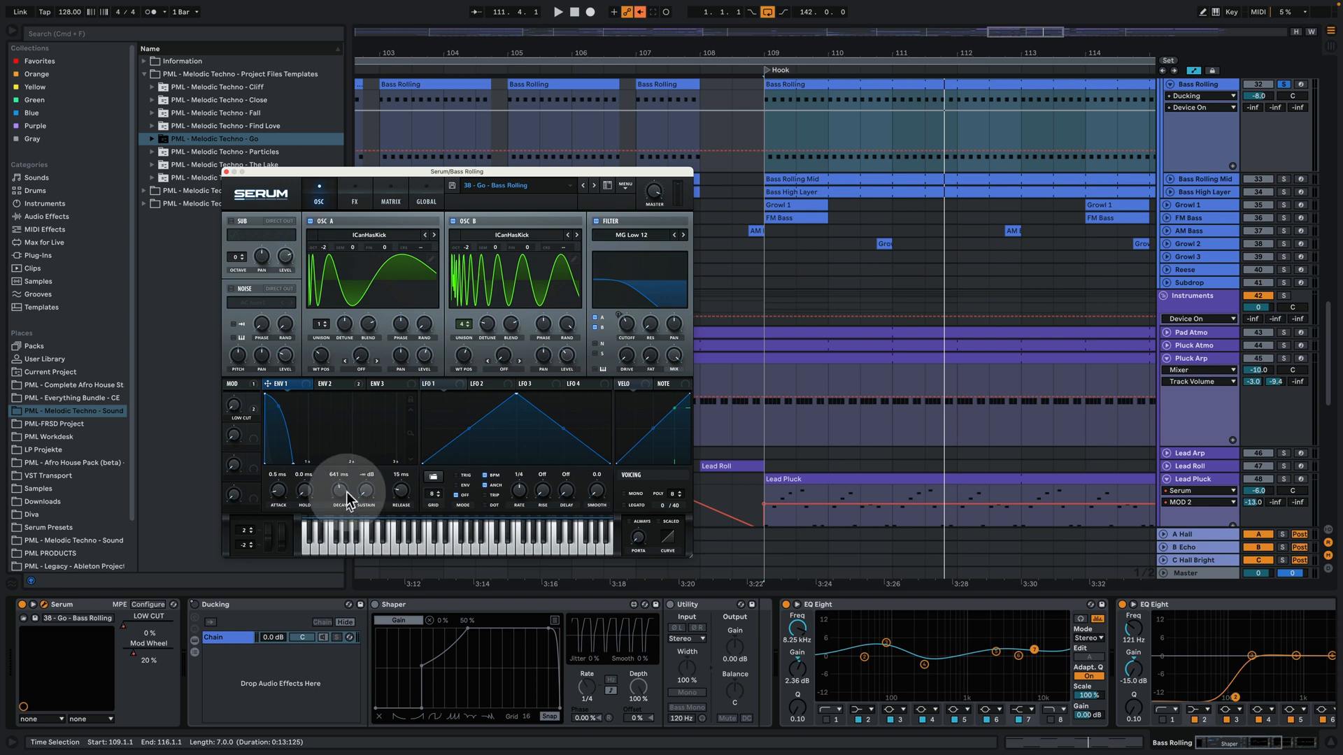
{"action": "left_click", "coordinate": [342, 381]}
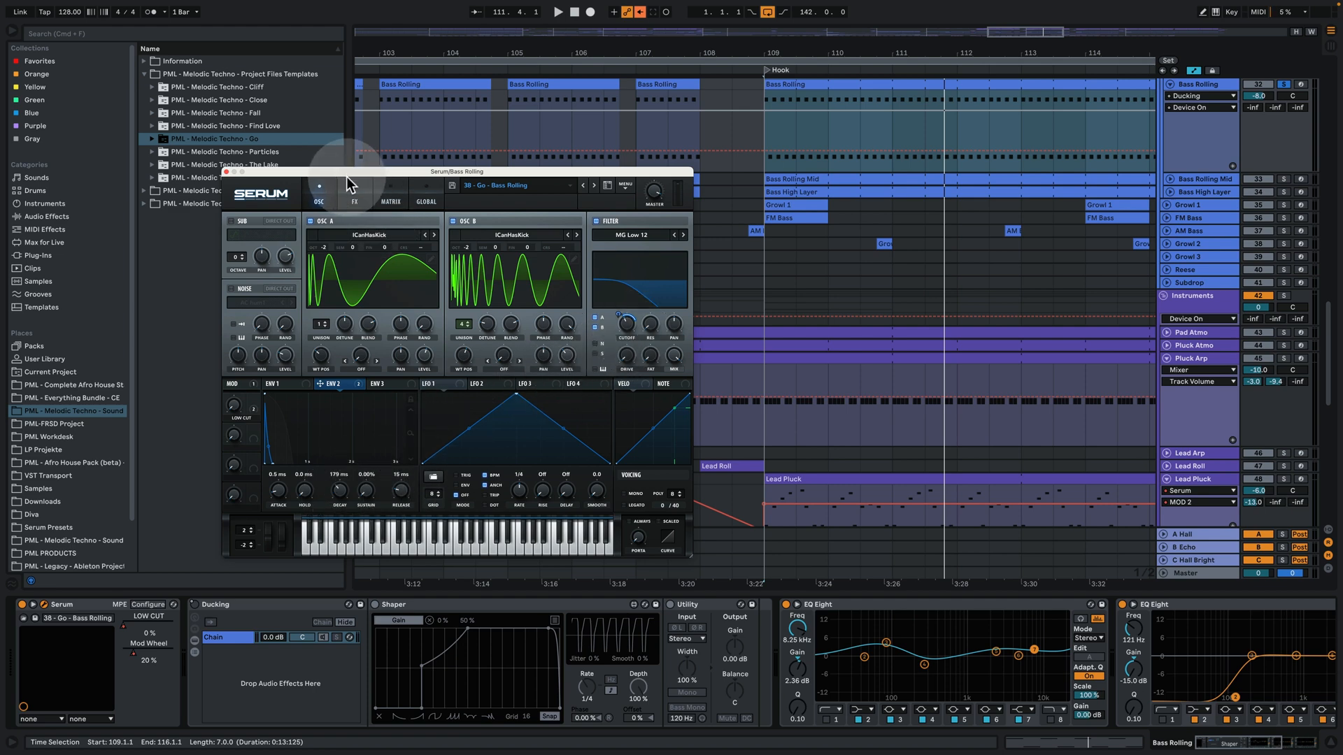
Examine Serum's modulation matrix, effects and oscillators while playing the rolling bass, and close the synth window
{"action": "key", "text": "space"}
{"action": "left_click", "coordinate": [398, 187]}
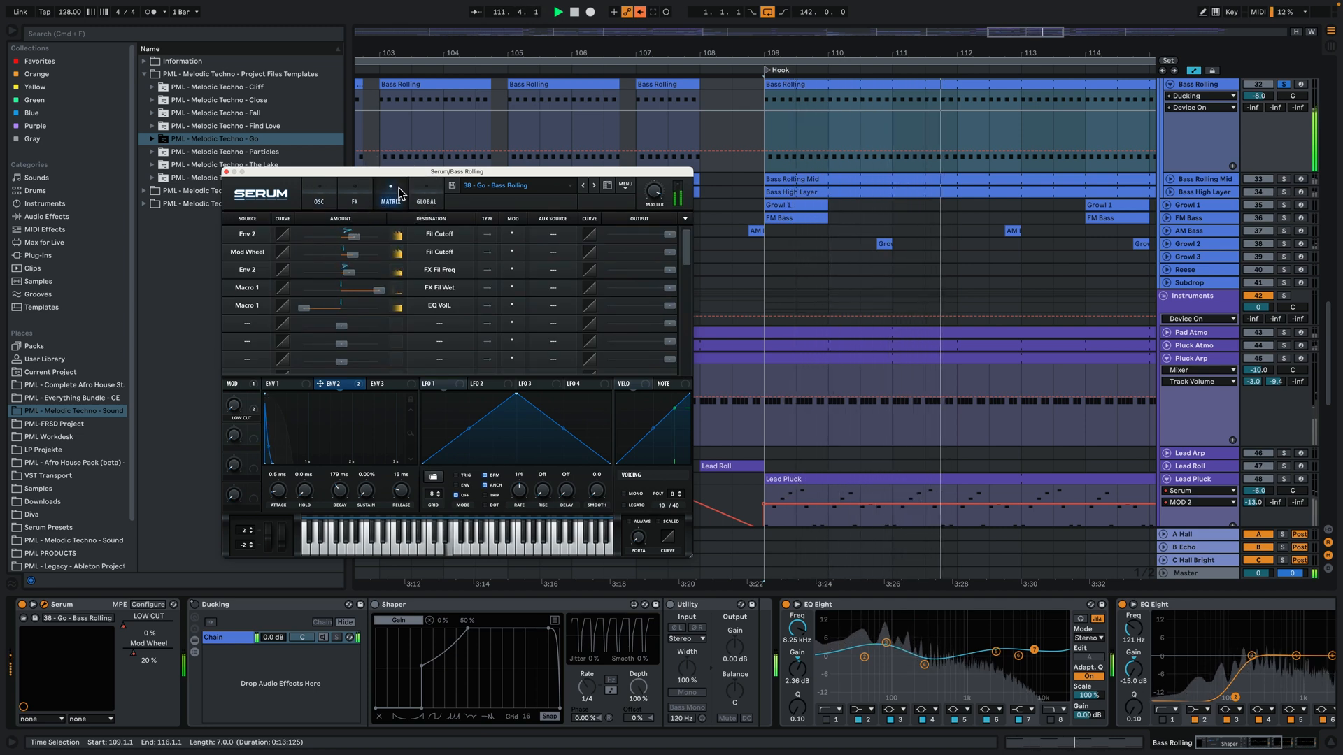
{"action": "left_click", "coordinate": [319, 192]}
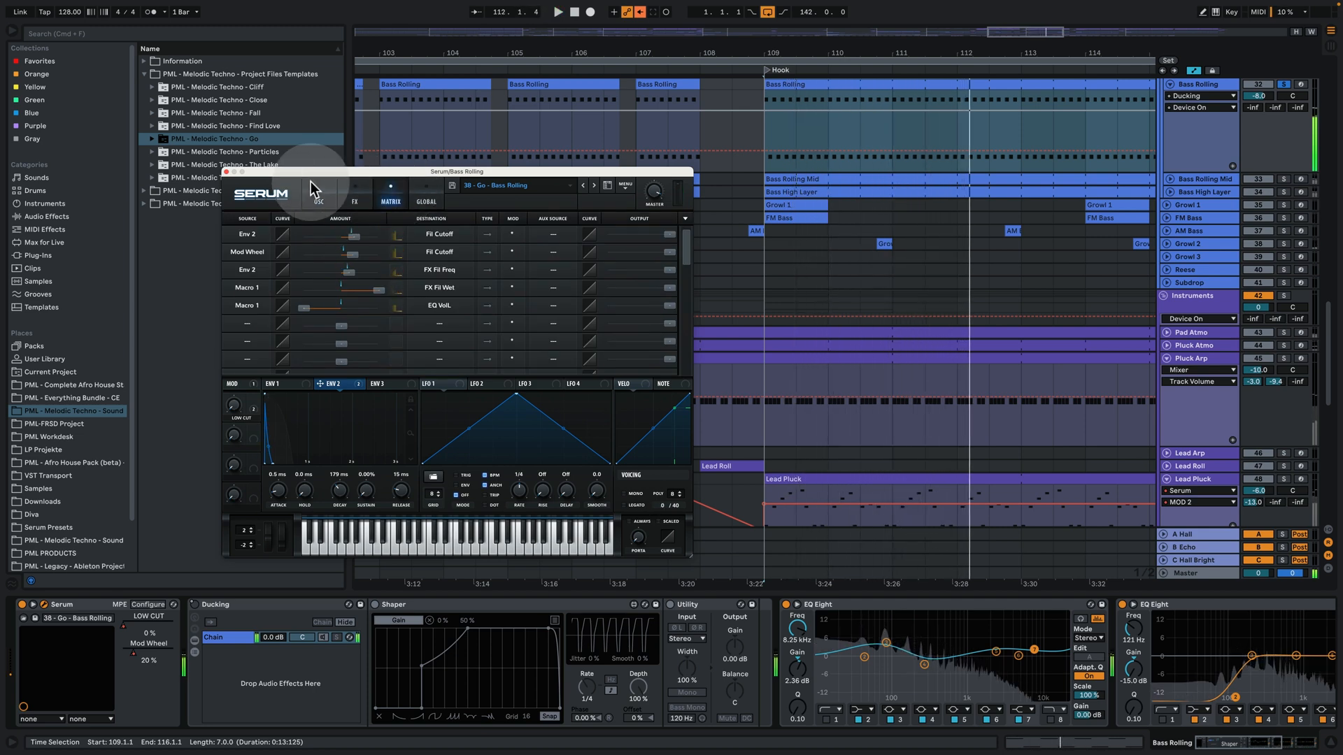
{"action": "left_click", "coordinate": [349, 193]}
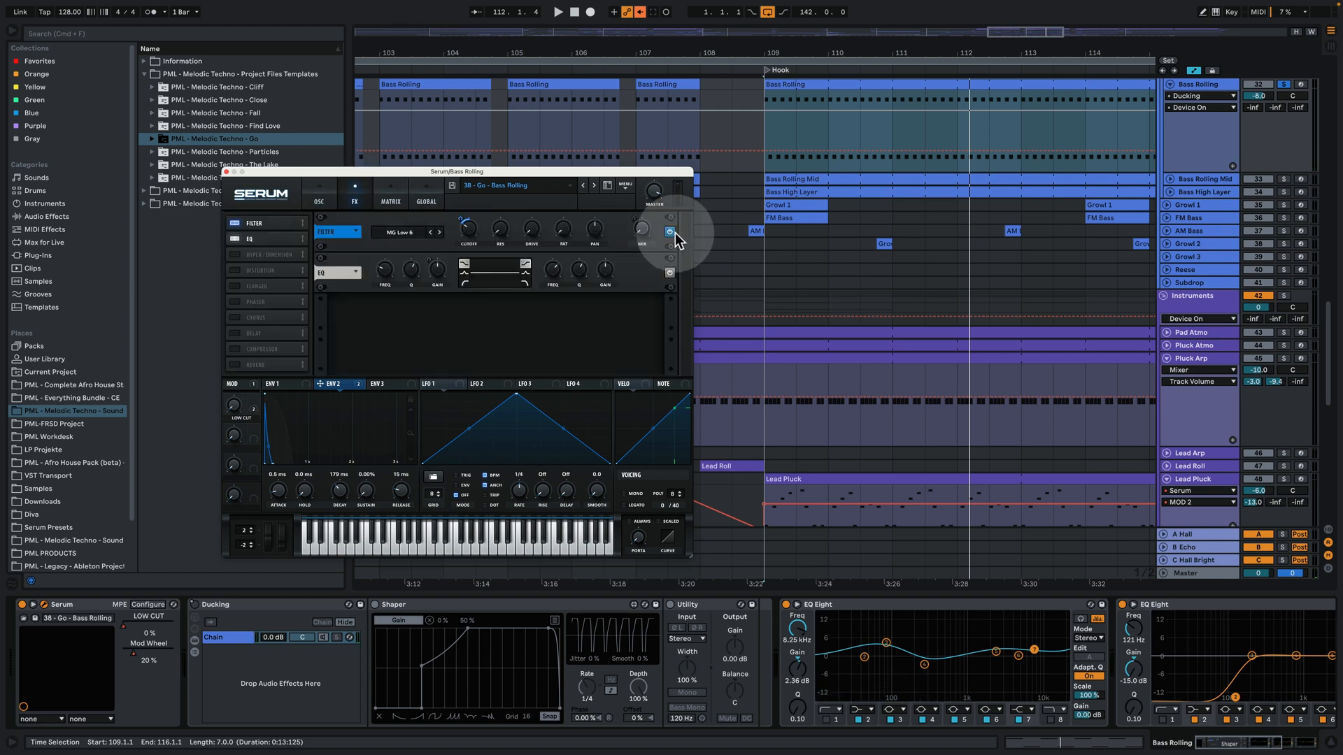
{"action": "key", "text": "space"}
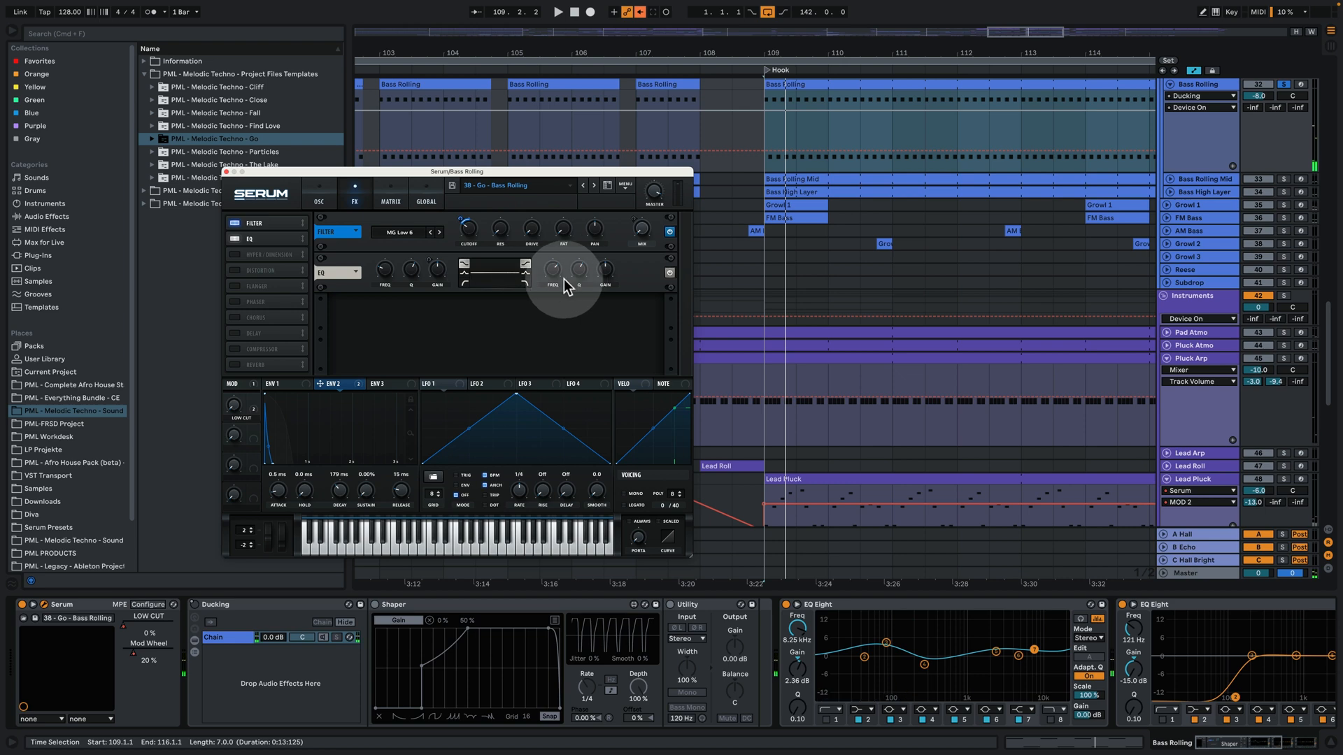
{"action": "left_click", "coordinate": [323, 183]}
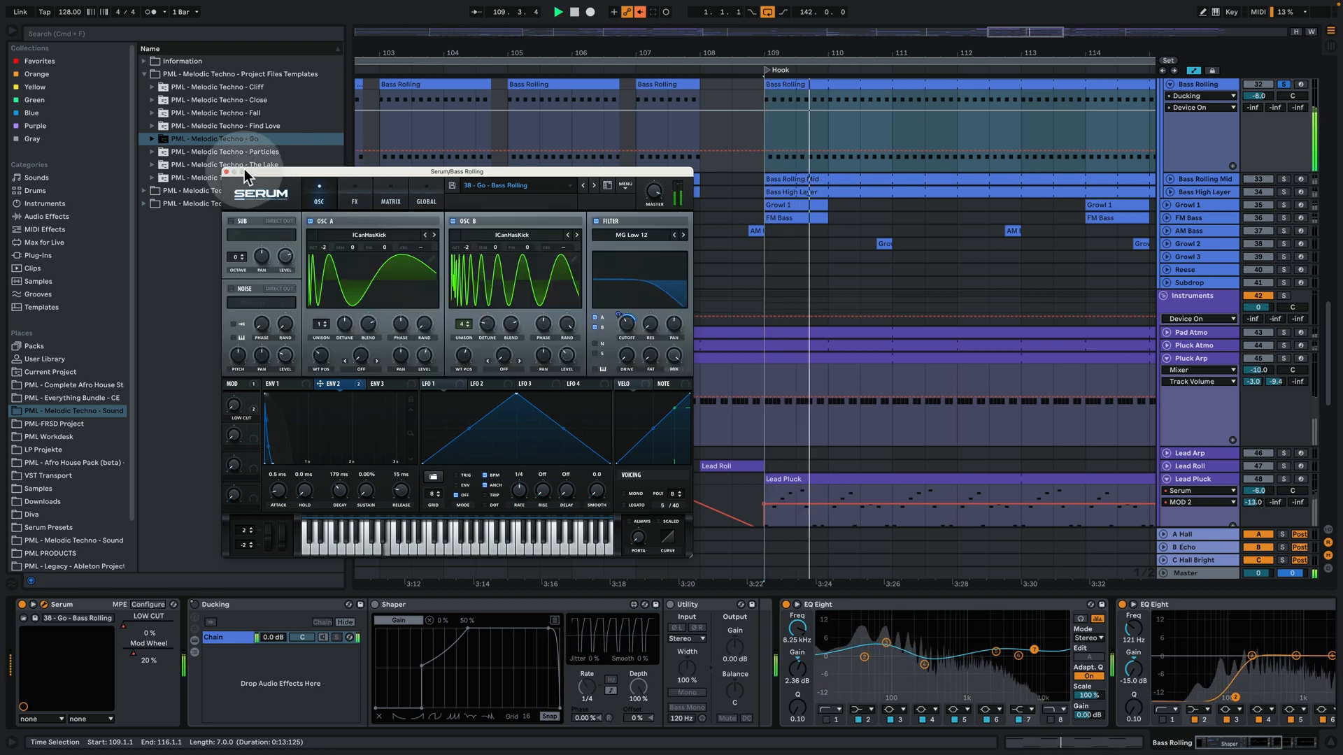
{"action": "left_click", "coordinate": [225, 171]}
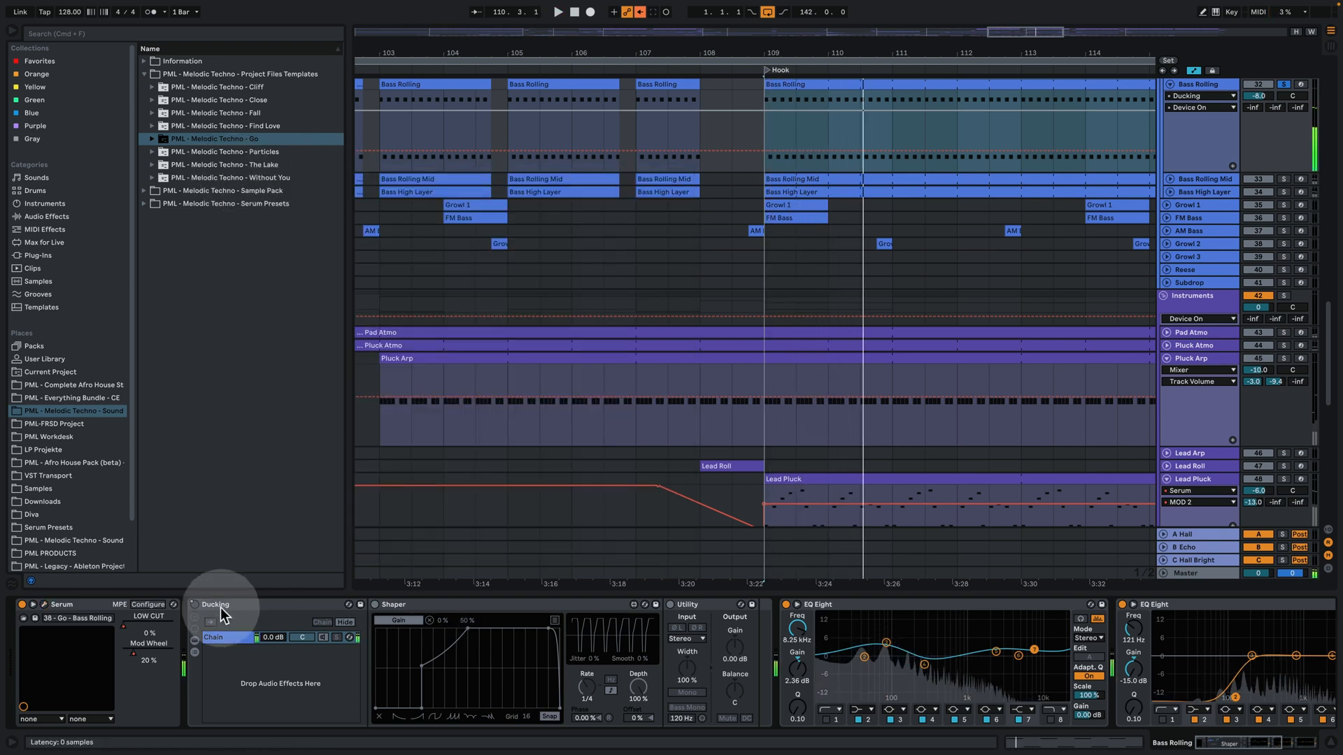
Switch the Ducking rack back on for Bass Rolling and play the track from bar 109 while viewing its EQs
{"action": "left_click", "coordinate": [194, 604]}
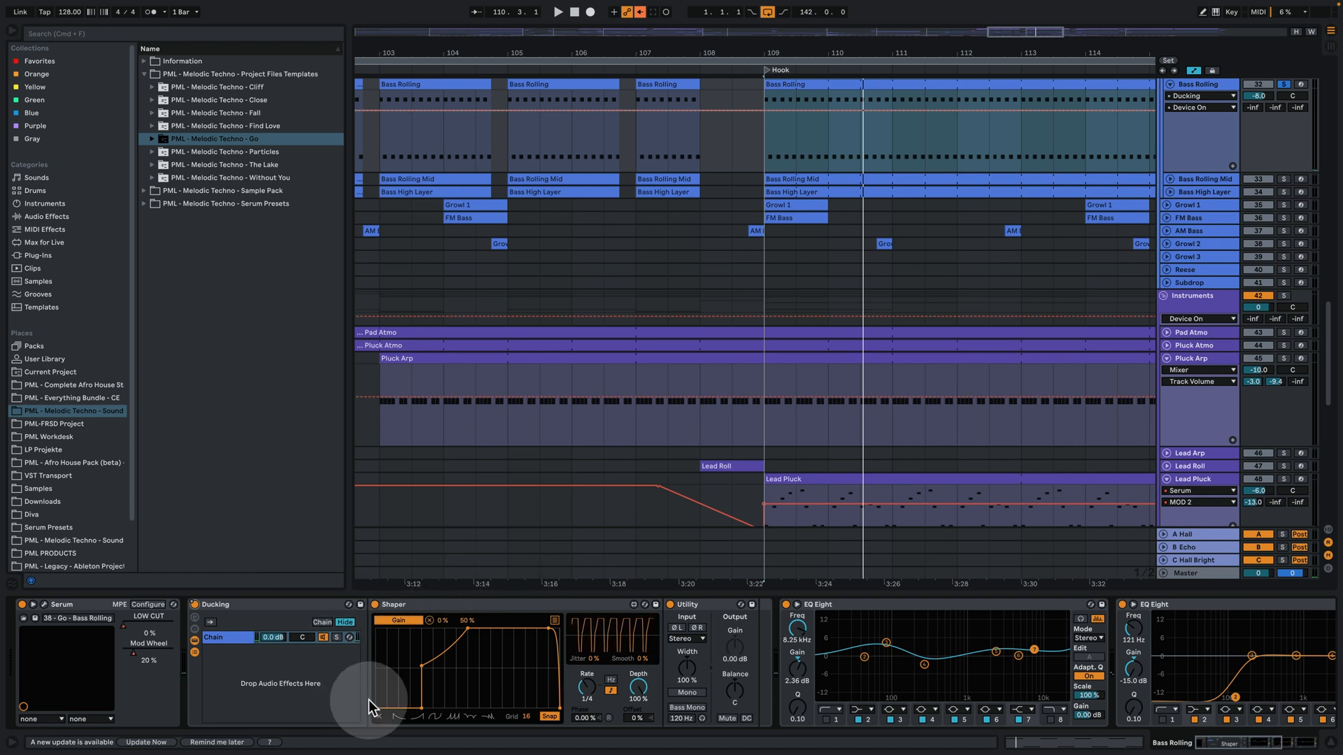
{"action": "left_click", "coordinate": [512, 635]}
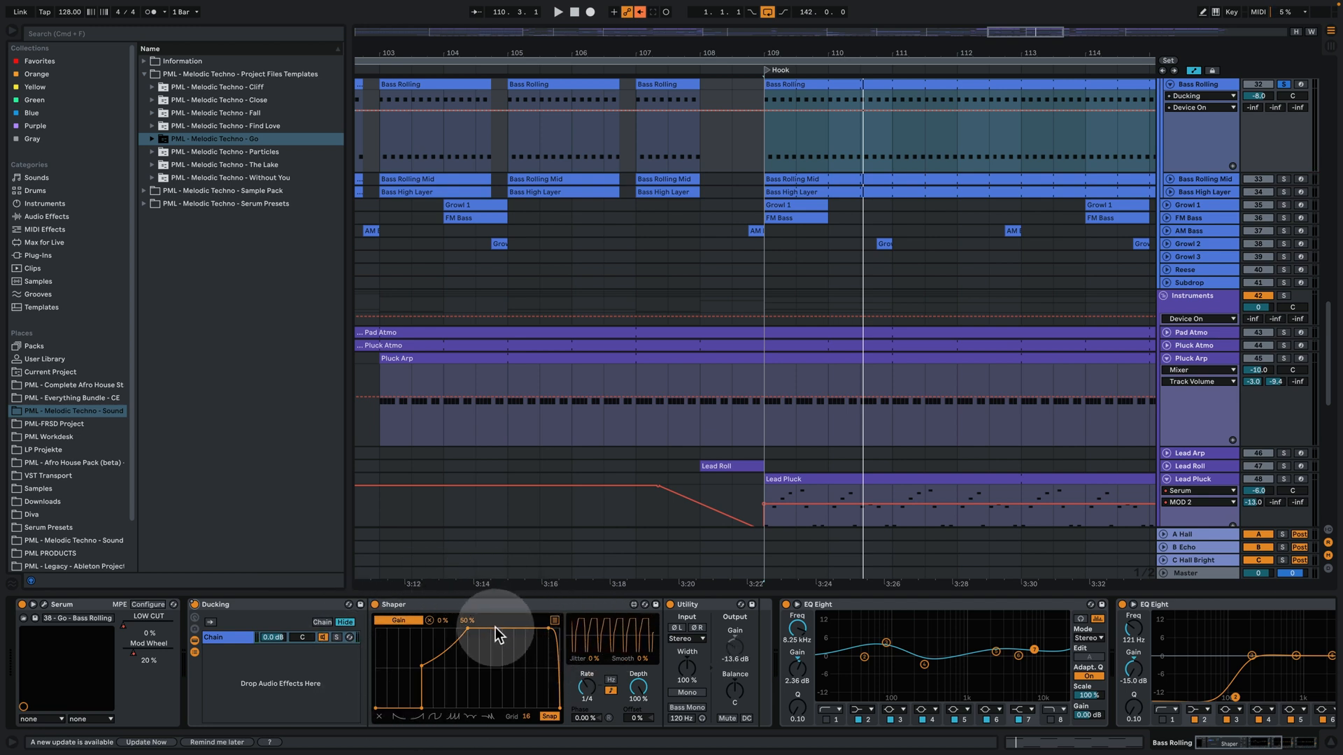
{"action": "left_click_drag", "start_coordinate": [1264, 744], "coordinate": [1277, 744]}
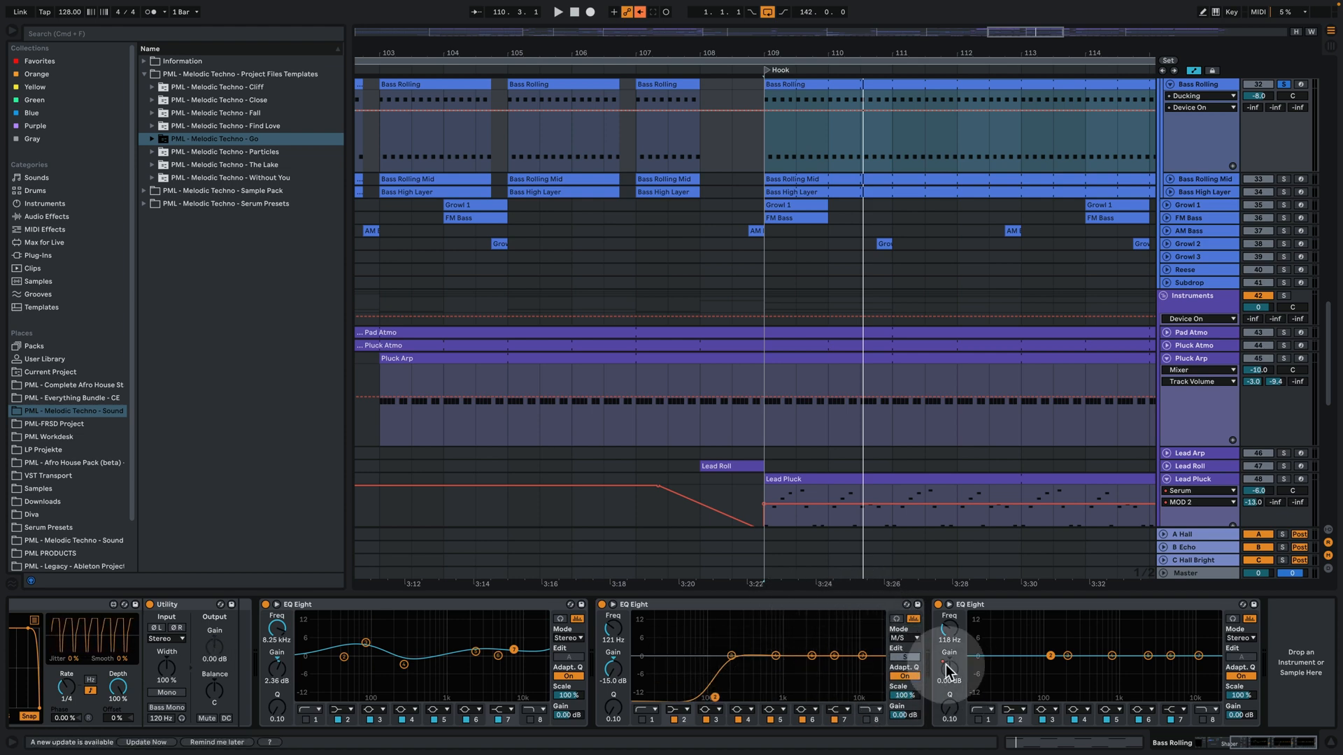
{"action": "left_click", "coordinate": [1032, 494]}
{"action": "key", "text": "space"}
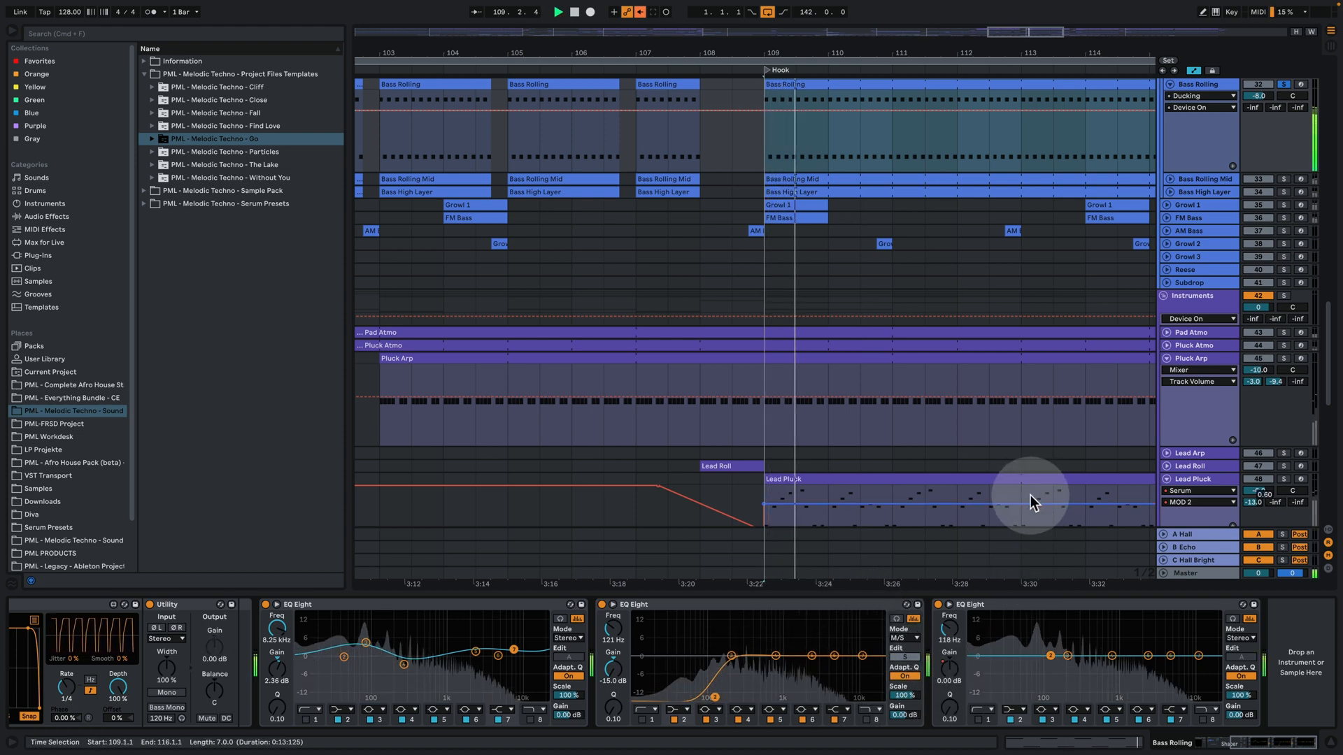
Unfold the Bass Rolling Mid track, select its Hook clip and solo the track in place of Bass Rolling
{"action": "scroll", "coordinate": [1000, 280], "scroll_direction": "up", "scroll_amount": 2}
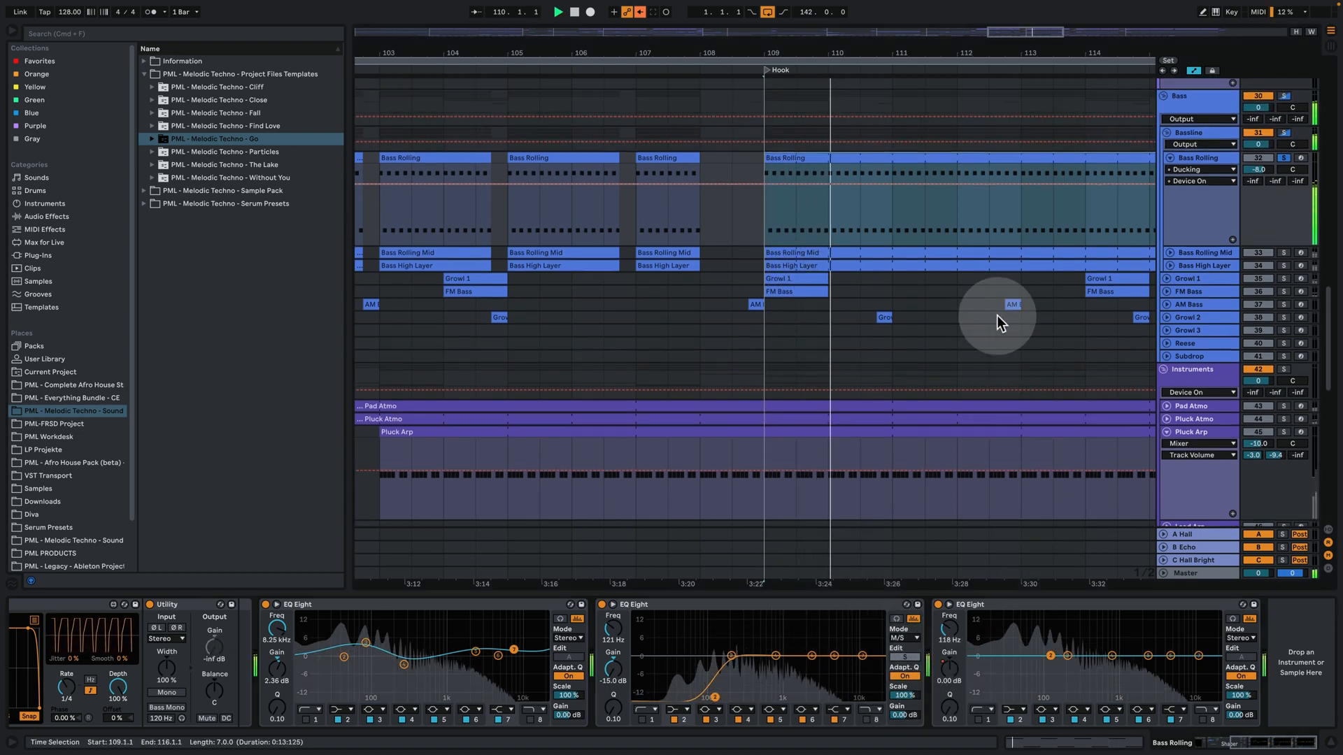
{"action": "left_click", "coordinate": [1170, 252]}
{"action": "left_click", "coordinate": [816, 257]}
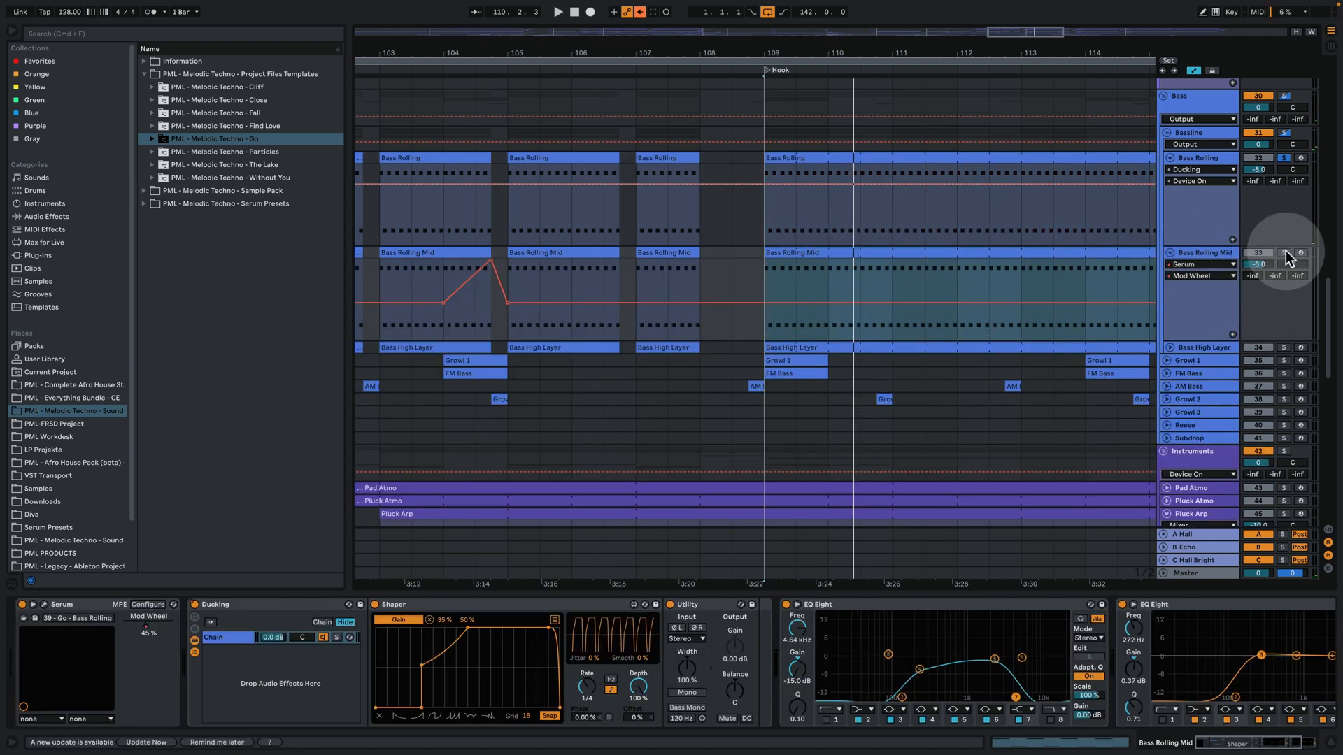
{"action": "left_click", "coordinate": [1226, 249]}
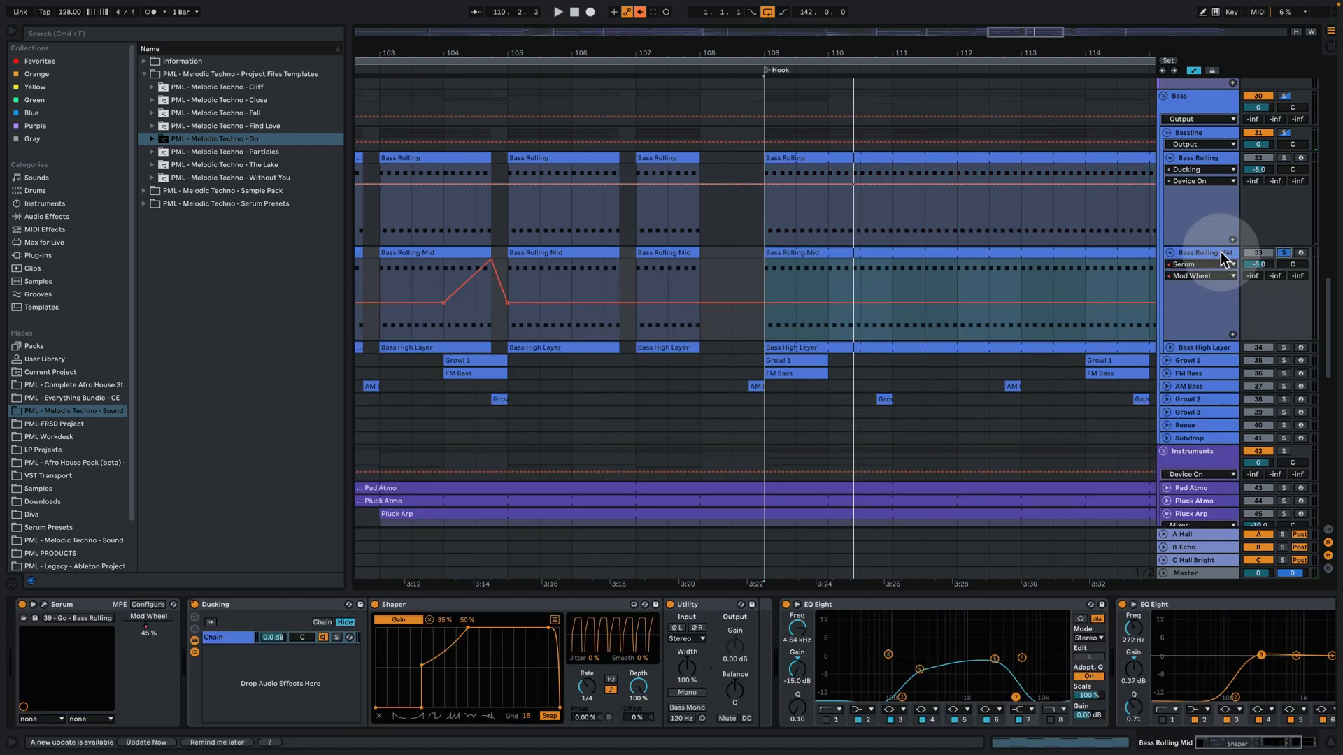
Open the MIDI notes of the Bass Rolling Mid Hook clip and listen to them
{"action": "double_click", "coordinate": [812, 253]}
{"action": "key", "text": "space"}
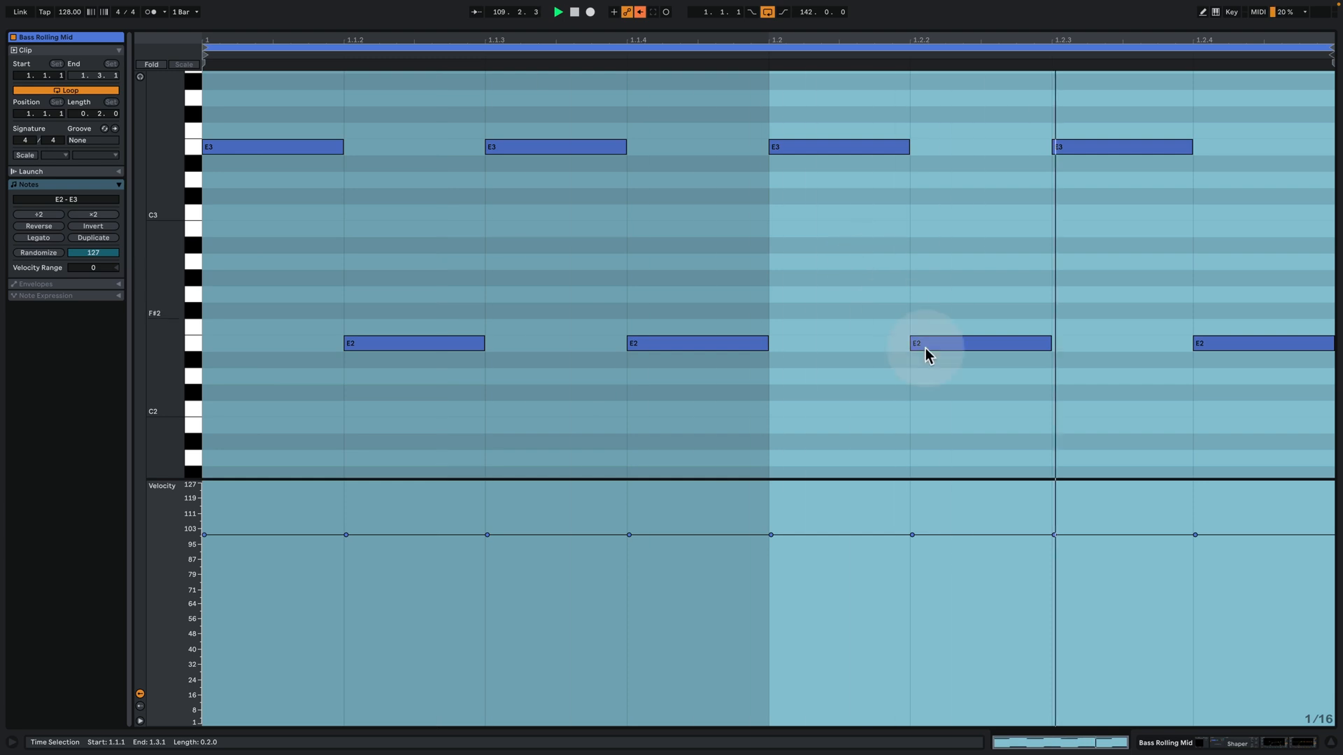
{"action": "left_click", "coordinate": [805, 265]}
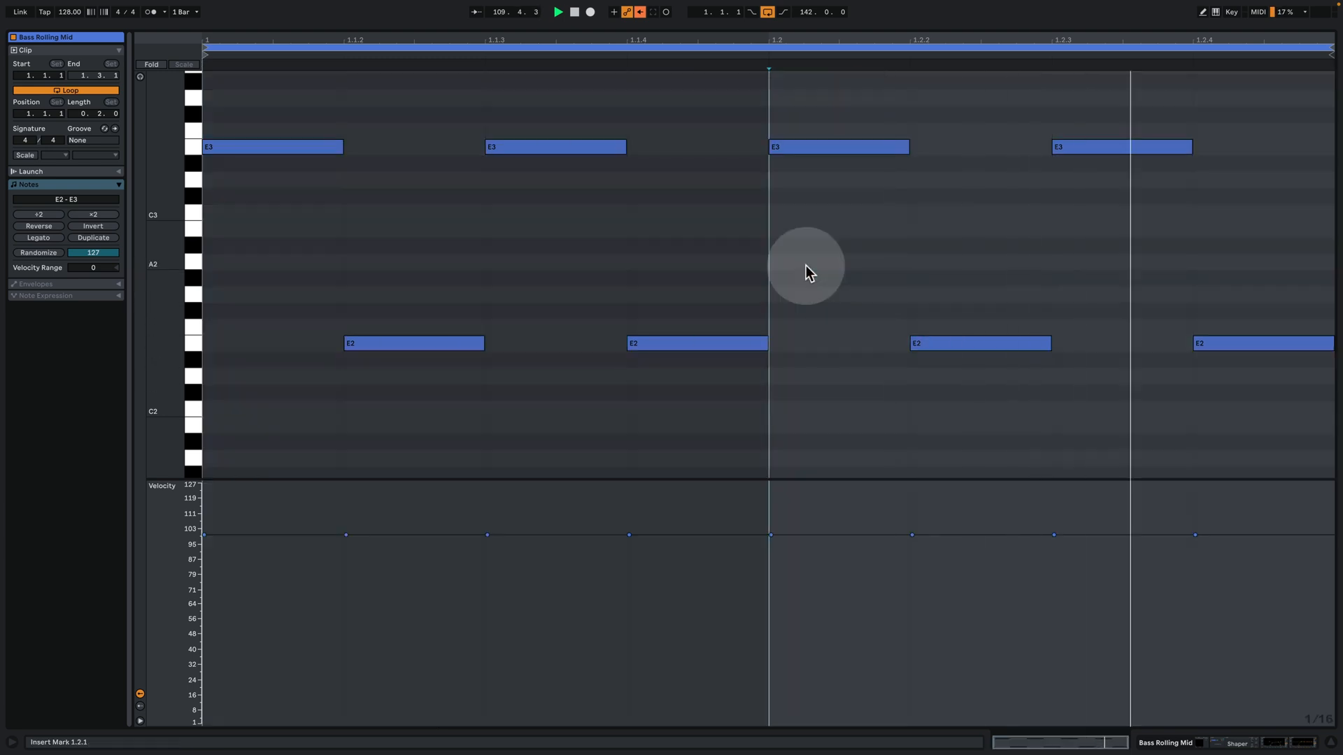
Return to the Bass Rolling Mid device chain and examine its Ducking, Utility and EQ Eight devices
{"action": "left_click", "coordinate": [1255, 741]}
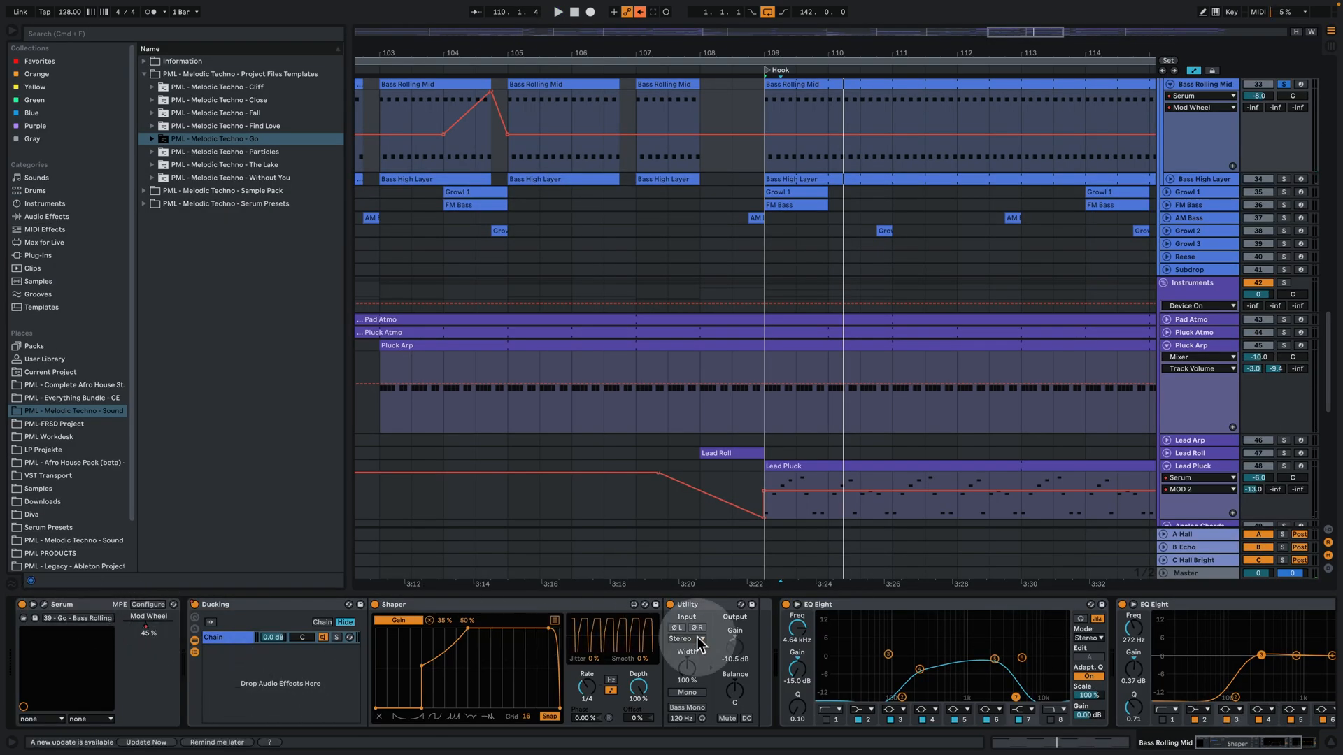
{"action": "left_click_drag", "start_coordinate": [733, 647], "coordinate": [733, 689]}
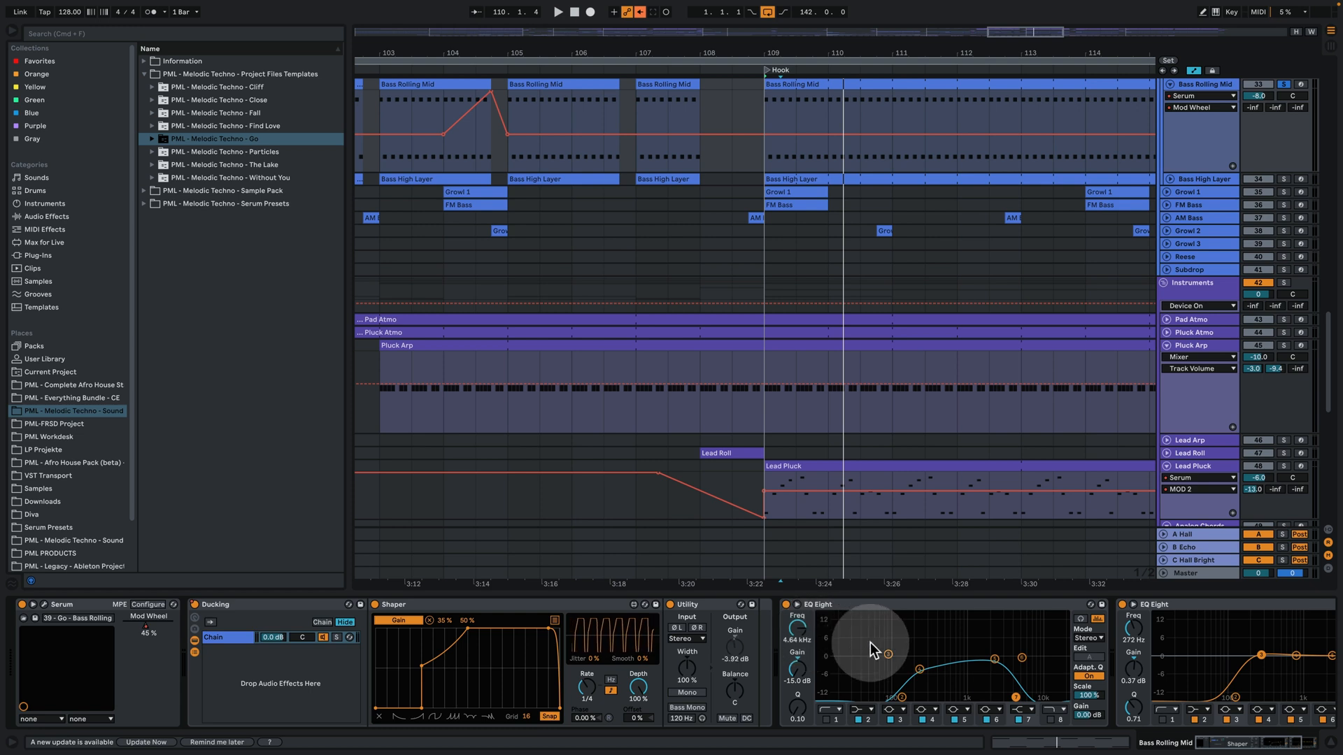
{"action": "mouse_move", "coordinate": [1223, 744]}
{"action": "left_mouse_down"}
{"action": "mouse_move", "coordinate": [1238, 745]}
{"action": "mouse_move", "coordinate": [1197, 747]}
{"action": "left_mouse_up"}
{"action": "left_click", "coordinate": [312, 606]}
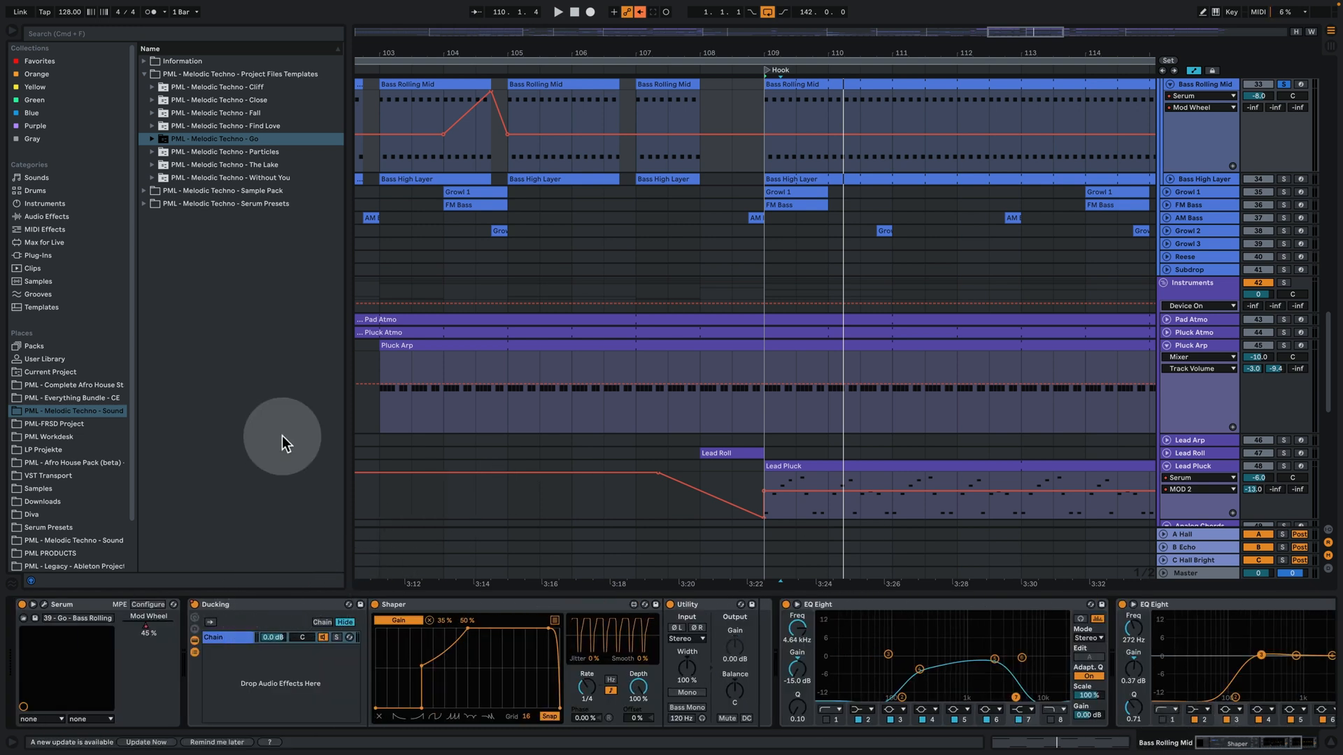
Listen to Bass Rolling Mid from the Hook and through its Mod Wheel automation rise from bar 104
{"action": "key", "text": "space"}
{"action": "scroll", "coordinate": [601, 199], "scroll_direction": "up", "scroll_amount": 2}
{"action": "left_click", "coordinate": [470, 192]}
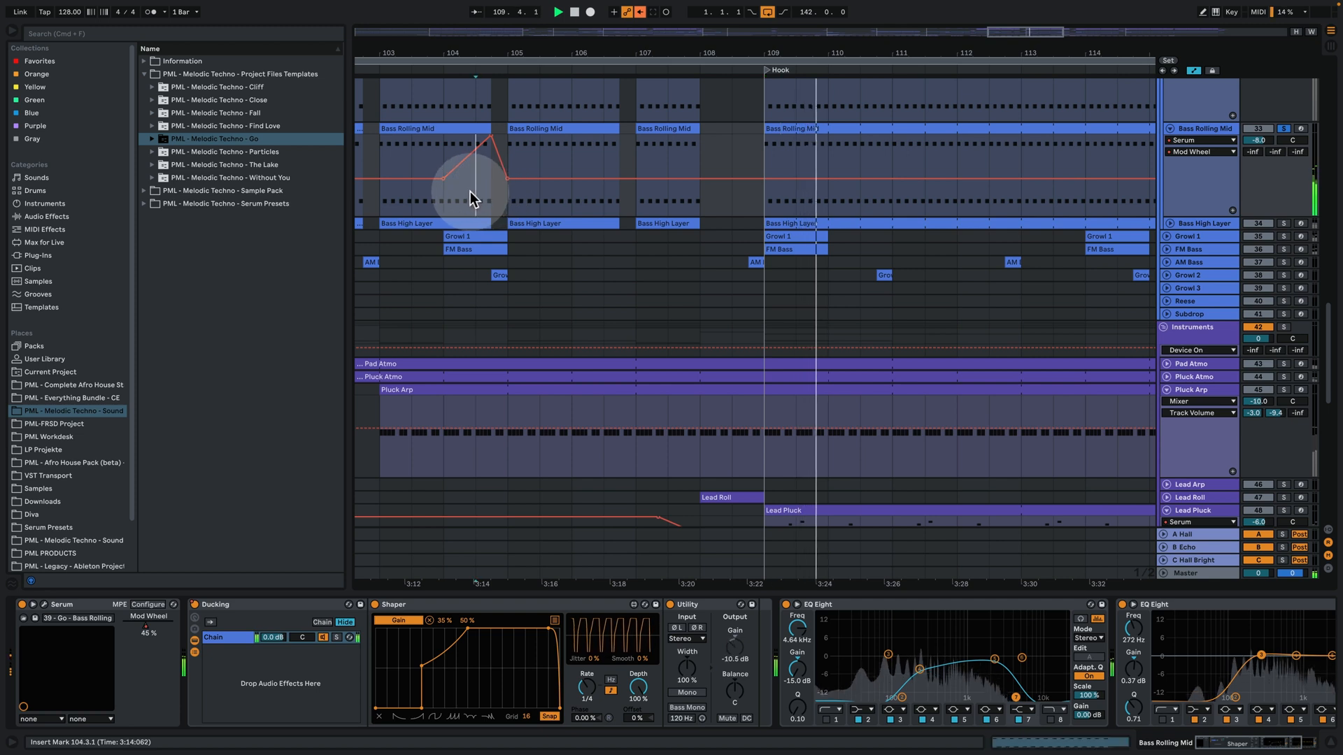
{"action": "left_click", "coordinate": [449, 198]}
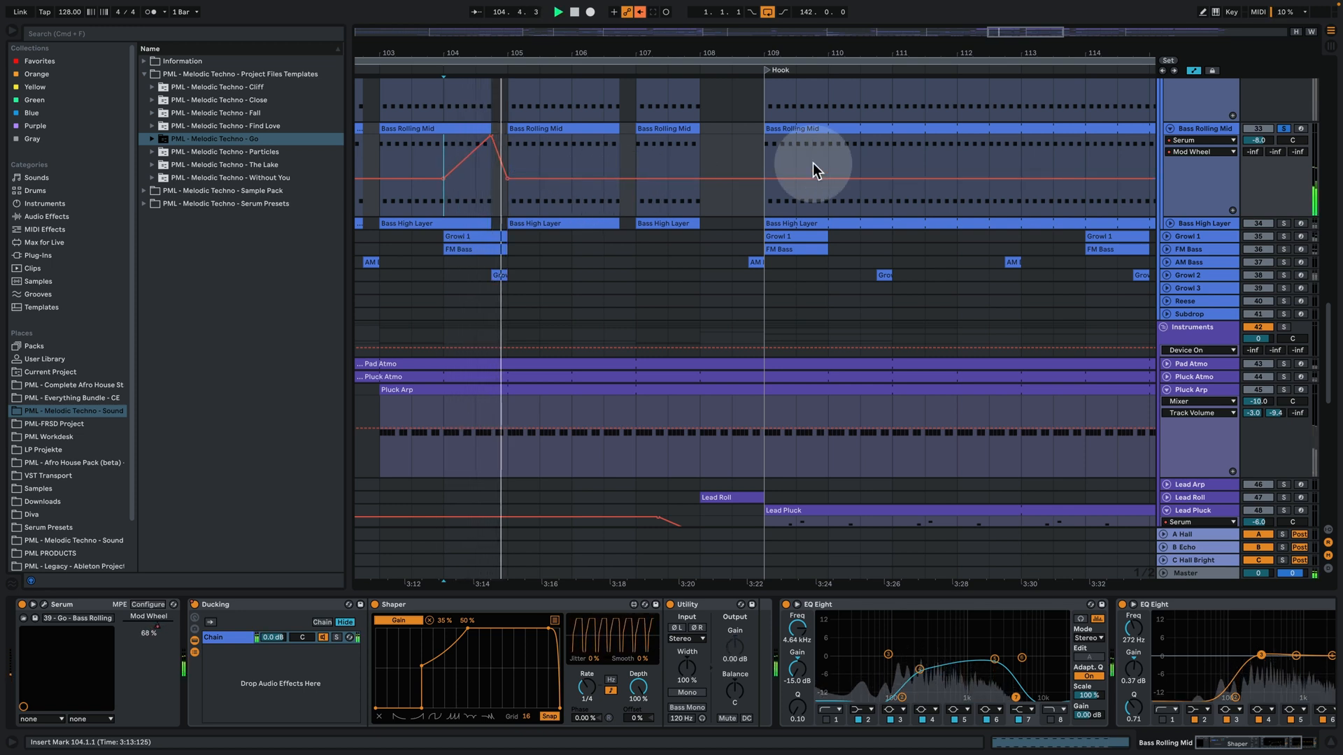
{"action": "key", "text": "space"}
Solo Bass Rolling together with Bass Rolling Mid and play both layers from bar 109
{"action": "left_click", "coordinate": [762, 154]}
{"action": "scroll", "coordinate": [909, 200], "scroll_direction": "up", "scroll_amount": 4}
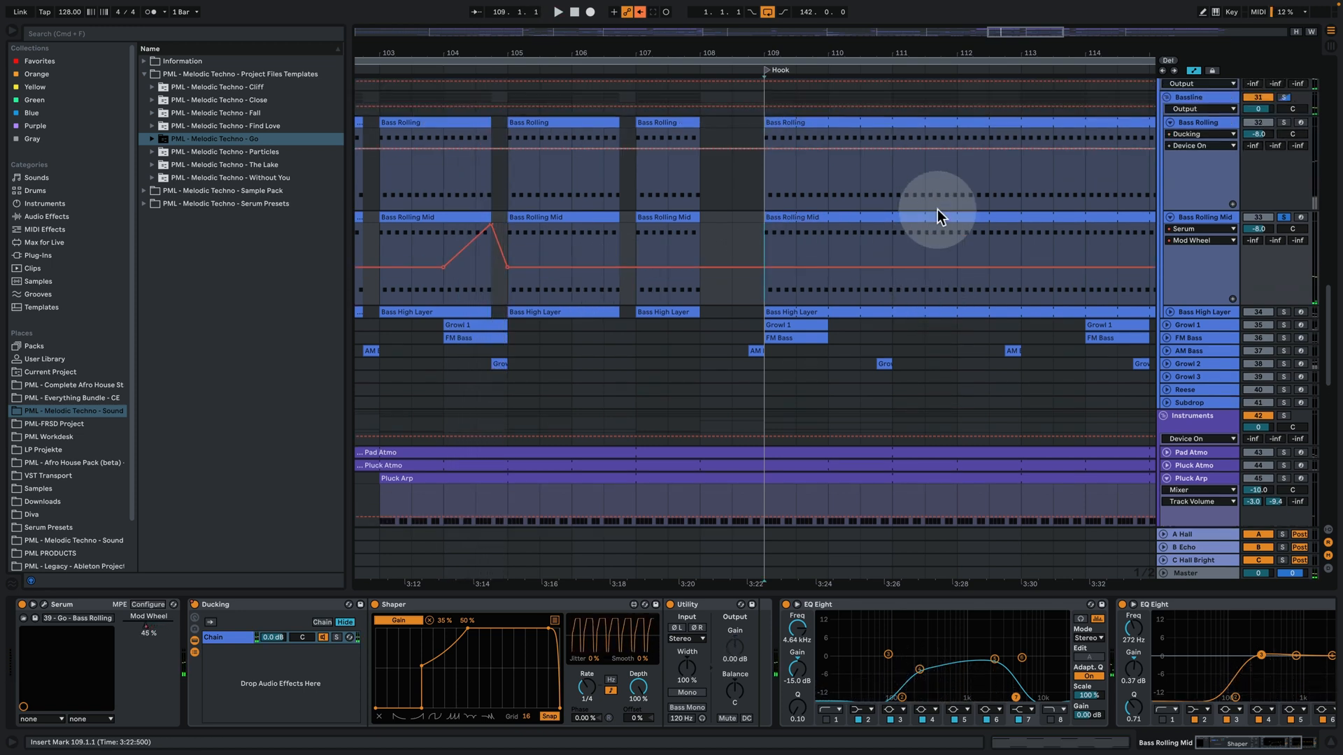
{"action": "left_click", "coordinate": [1284, 123]}
{"action": "key", "text": "space"}
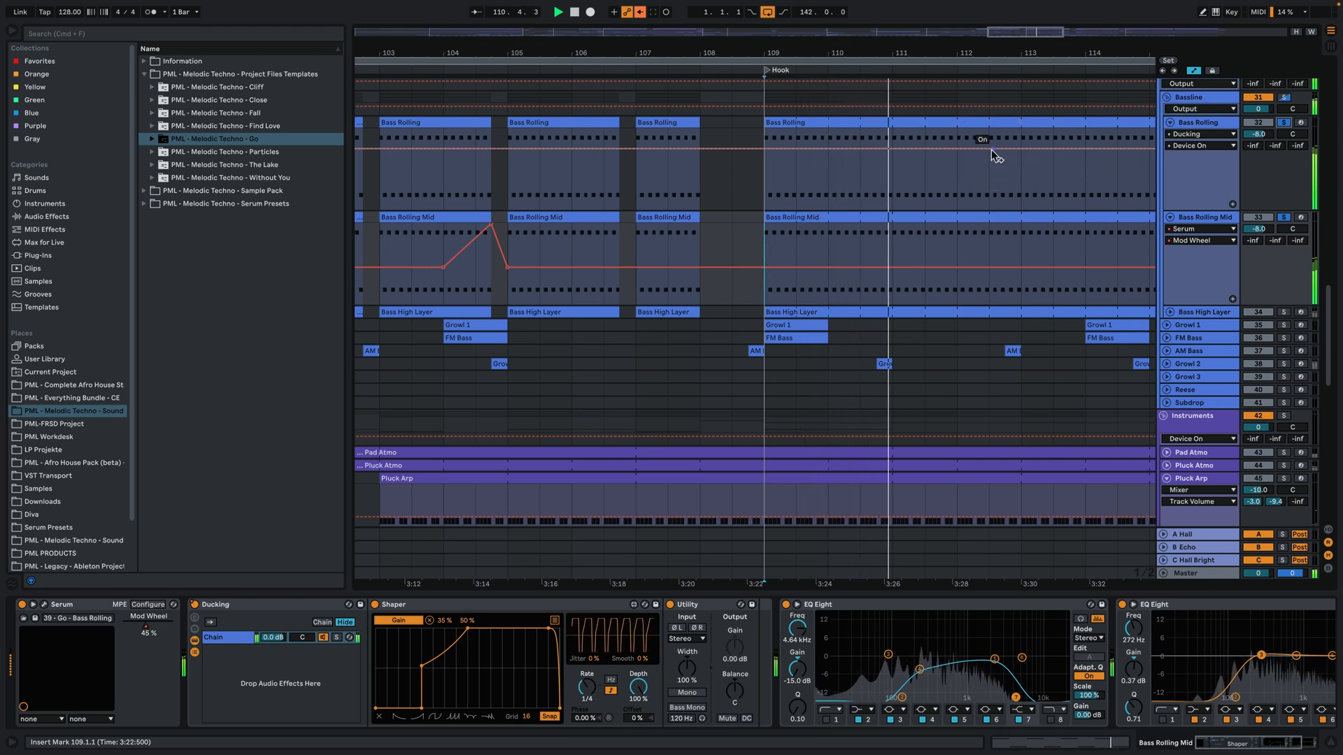
{"action": "key", "text": "space"}
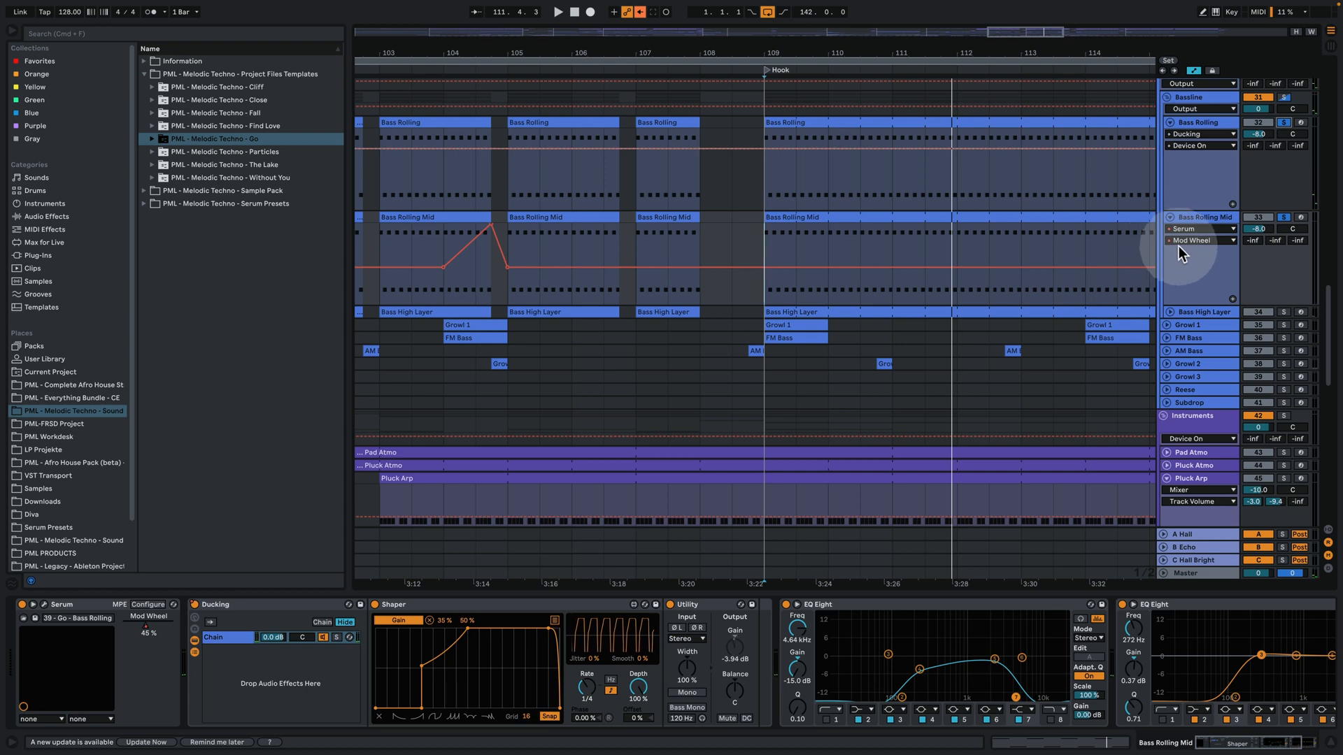
Unfold the Bass High Layer track and play Bass Rolling Mid on its own from bar 109
{"action": "left_click", "coordinate": [1169, 313]}
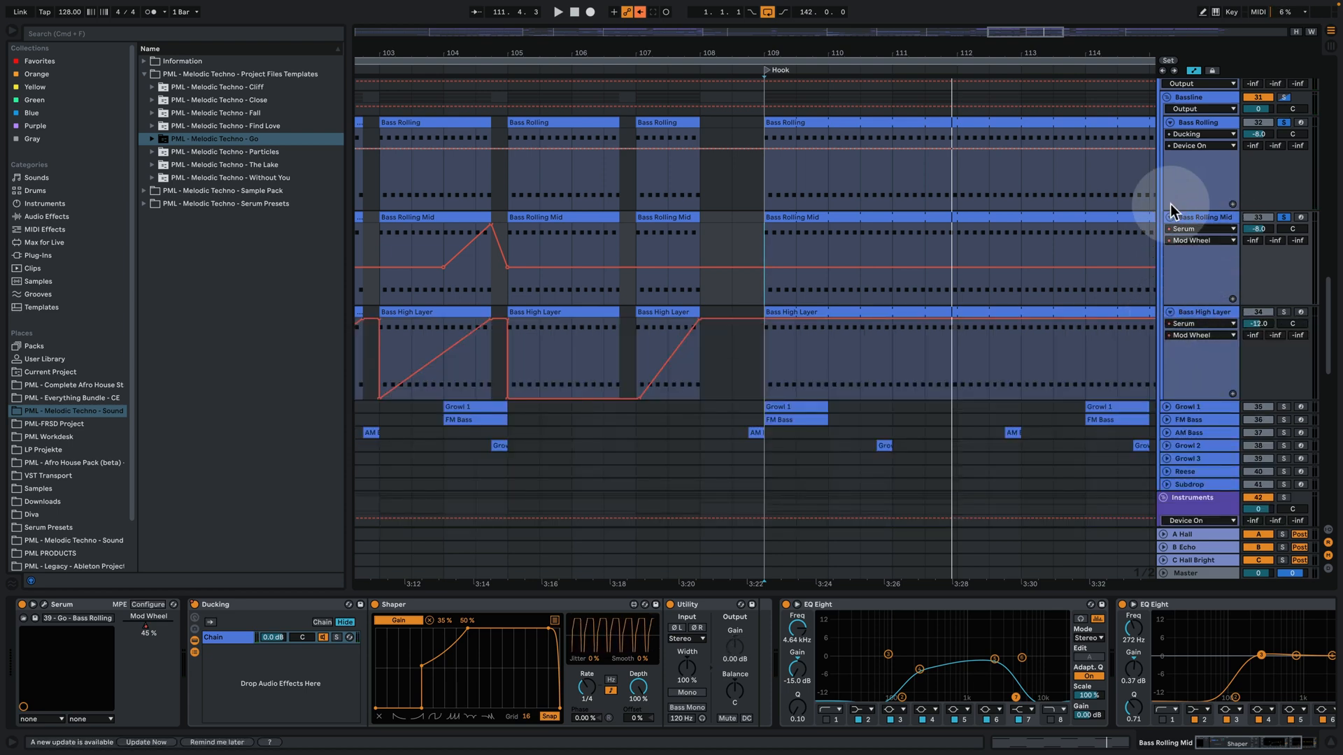
{"action": "left_click", "coordinate": [765, 354]}
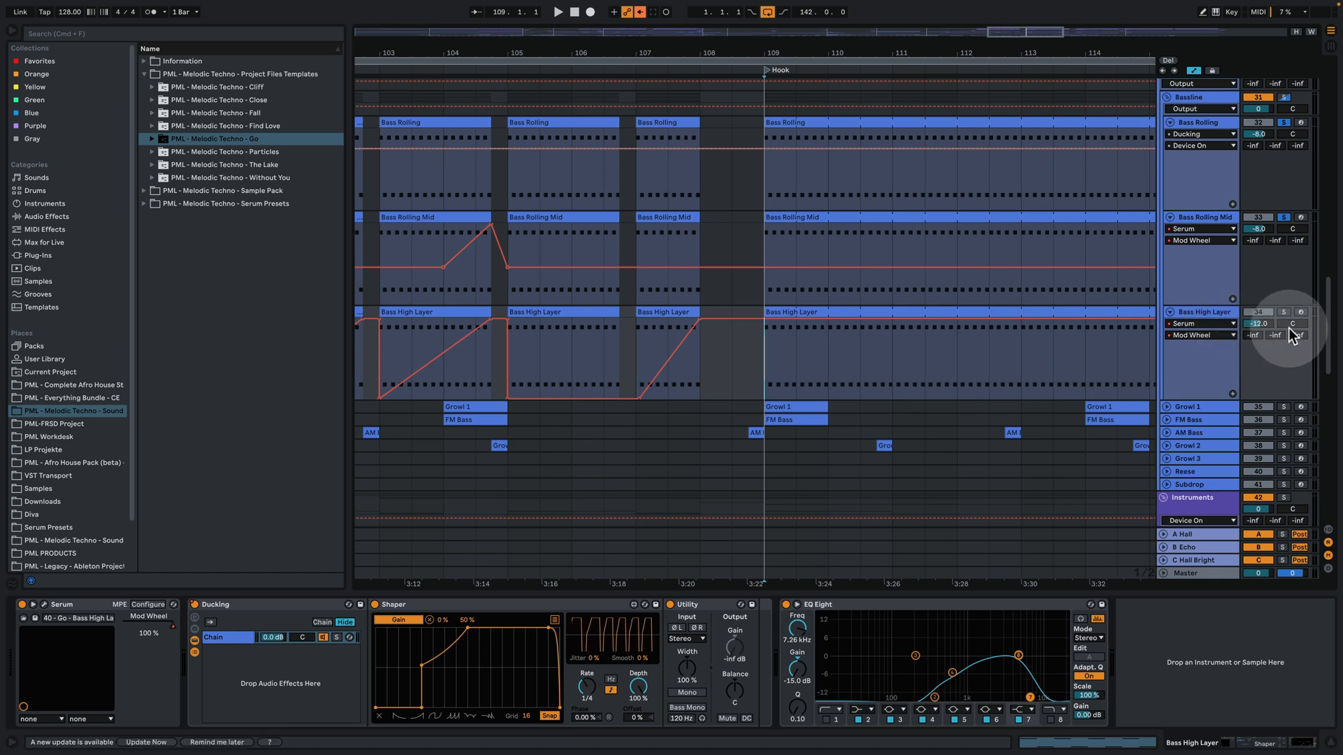
{"action": "left_click", "coordinate": [1220, 218]}
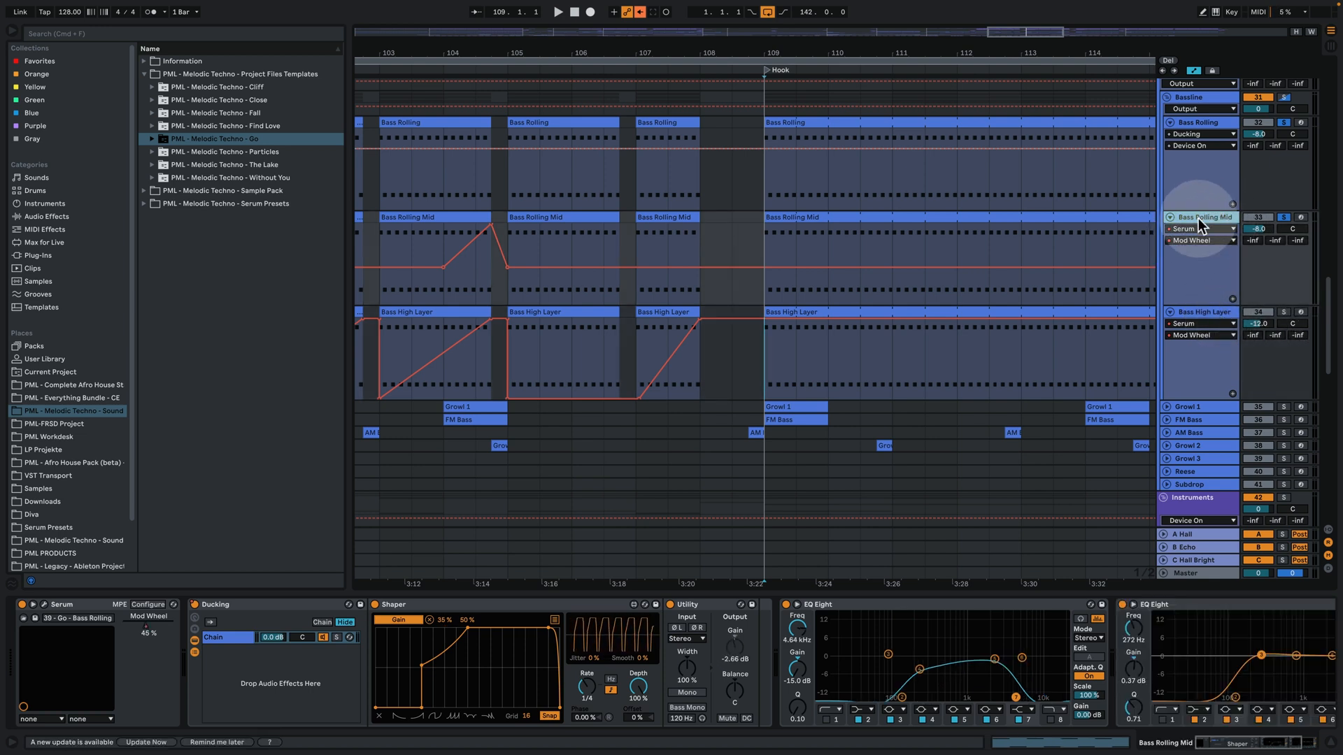
{"action": "key", "text": "space"}
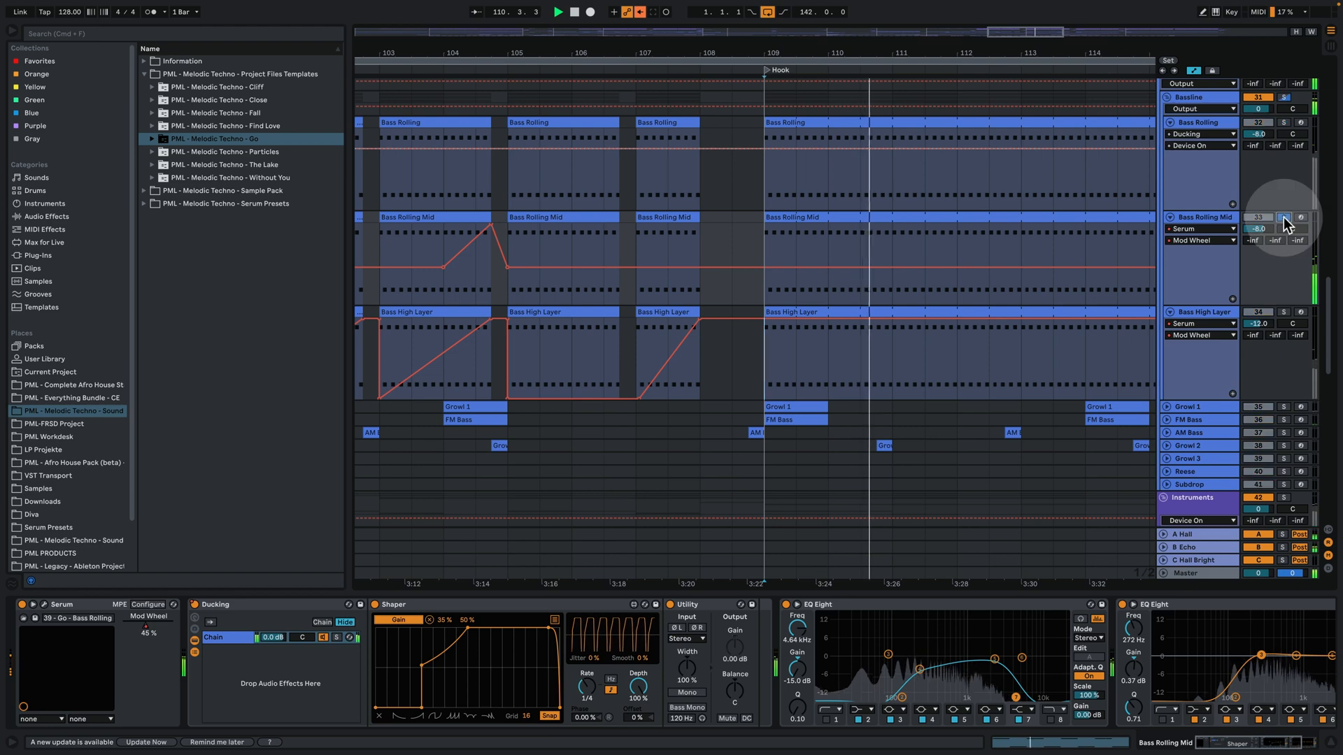
Solo Bass Rolling alone, play it from bar 109, and add Bass Rolling Mid to the solo for comparison
{"action": "left_click", "coordinate": [1285, 123]}
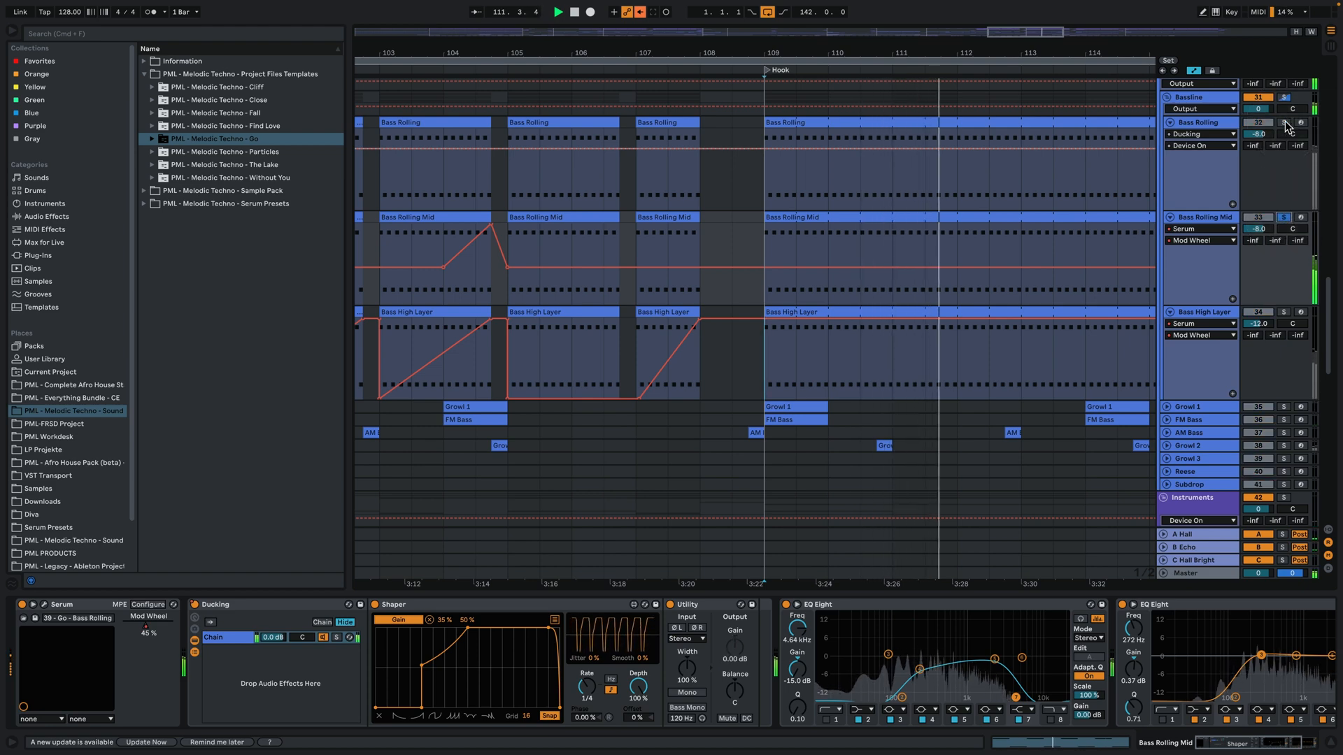
{"action": "left_click", "coordinate": [1227, 123]}
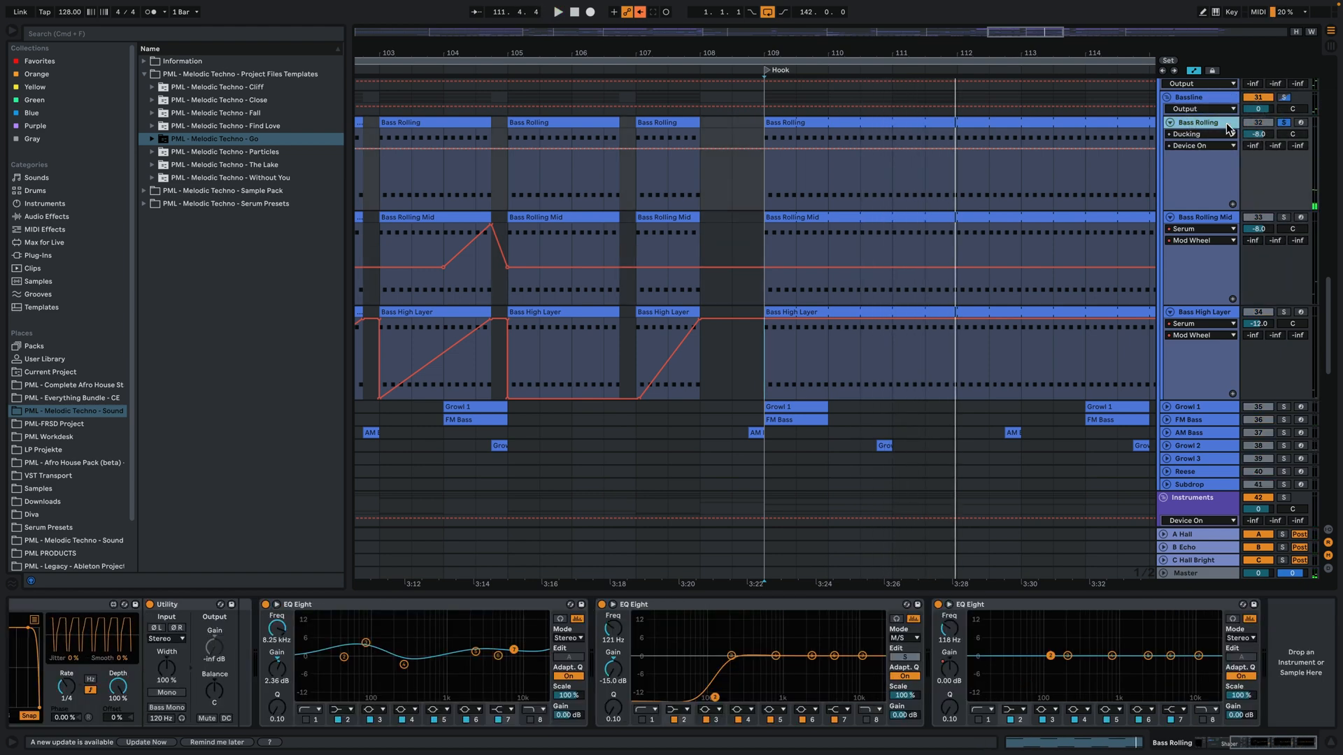
{"action": "key", "text": "space"}
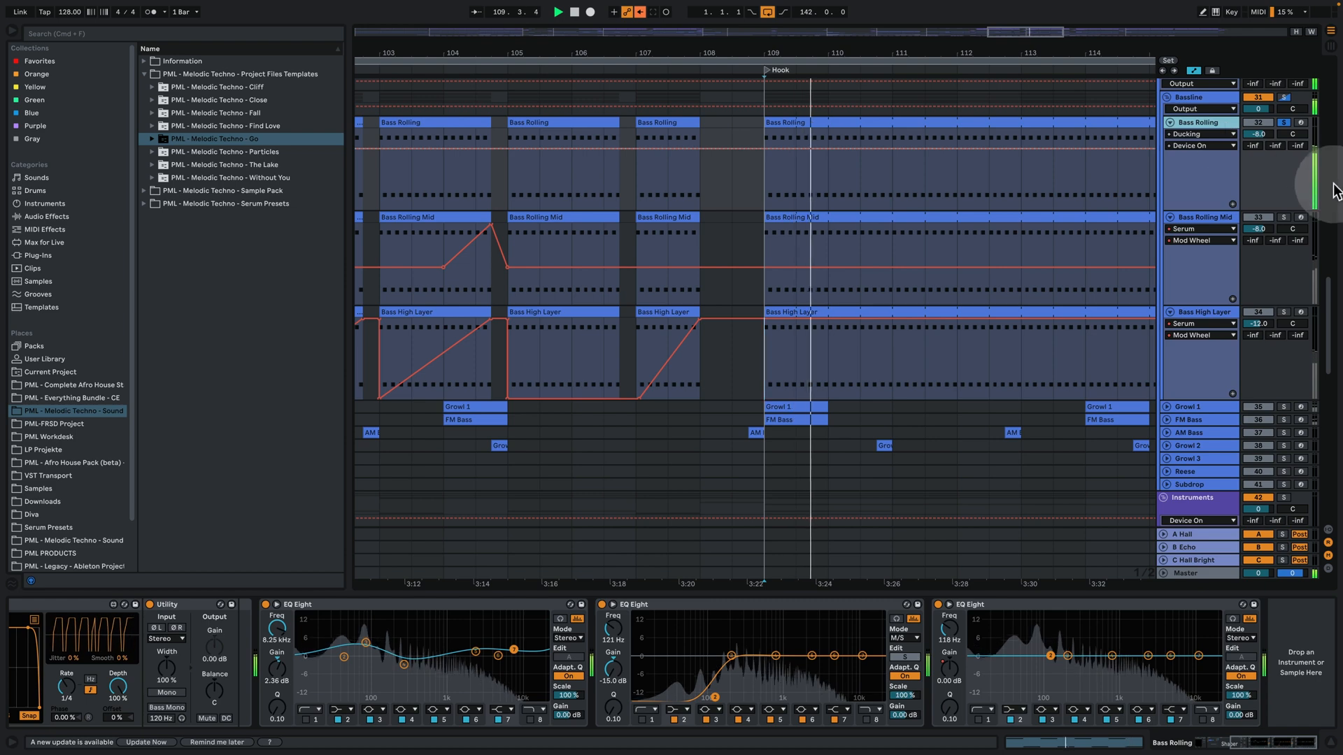
{"action": "left_click", "coordinate": [1284, 218]}
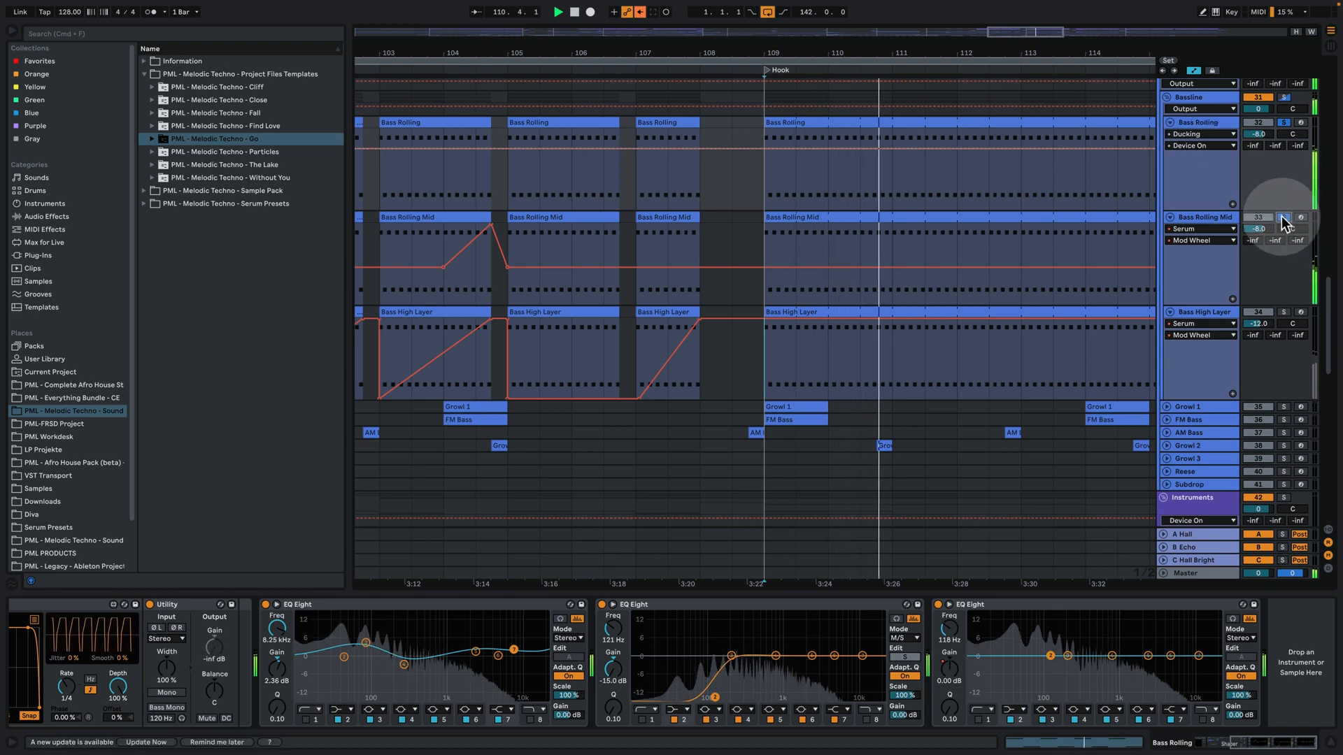
Solo the Bass High Layer track, play it from bar 109 and inspect the notes of its Hook clip
{"action": "left_click", "coordinate": [1225, 312]}
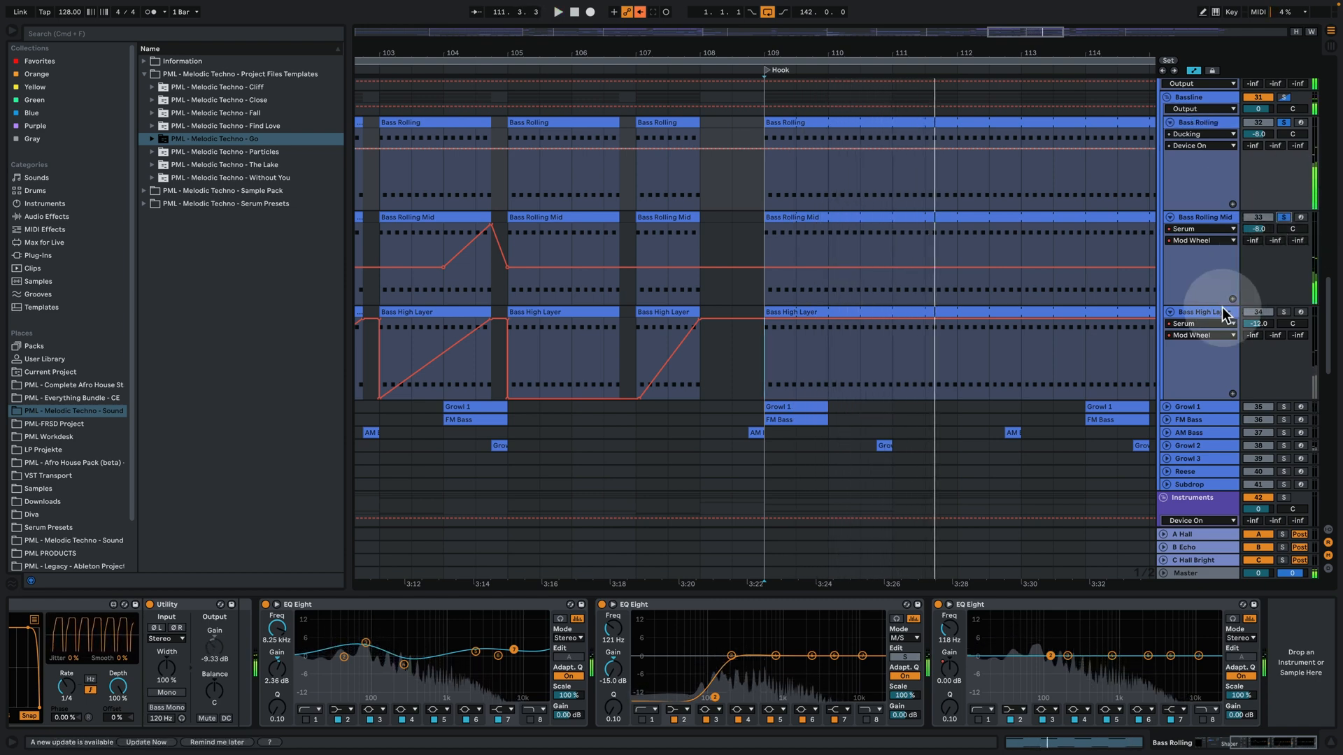
{"action": "left_click", "coordinate": [1284, 312]}
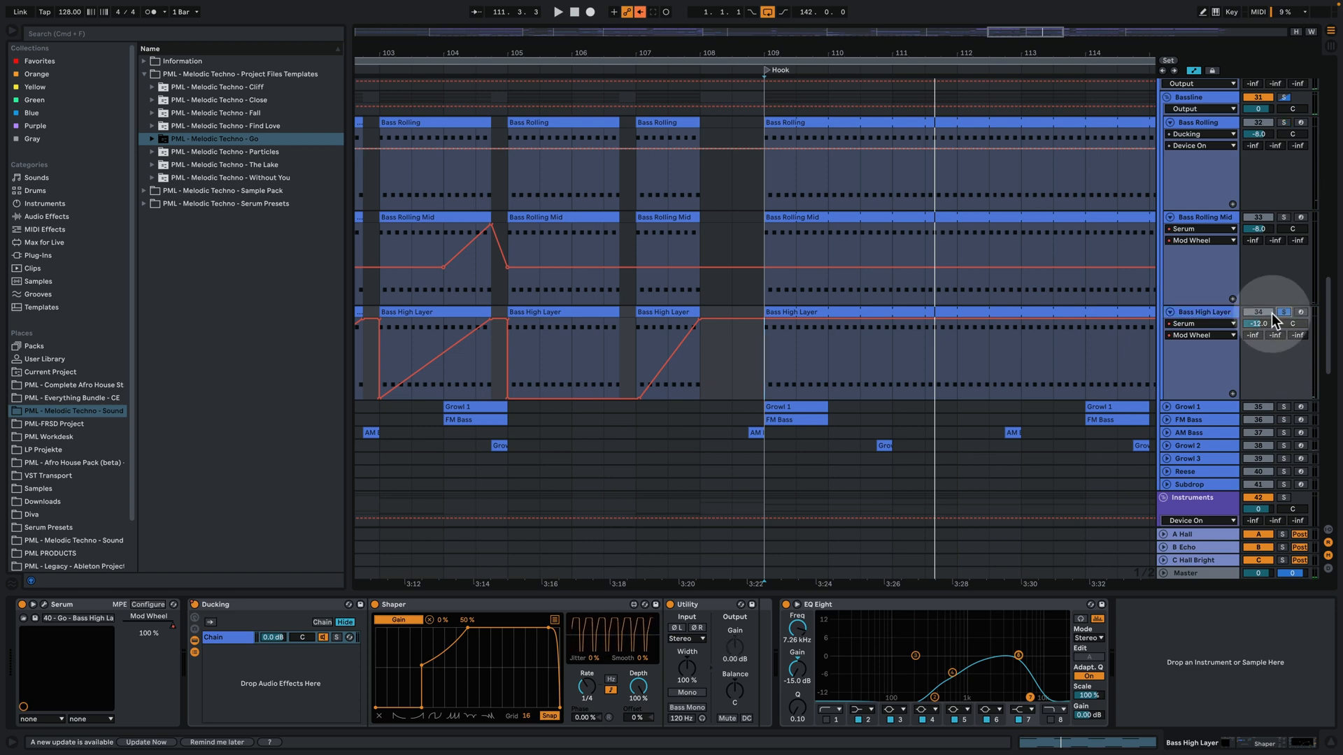
{"action": "double_click", "coordinate": [863, 312]}
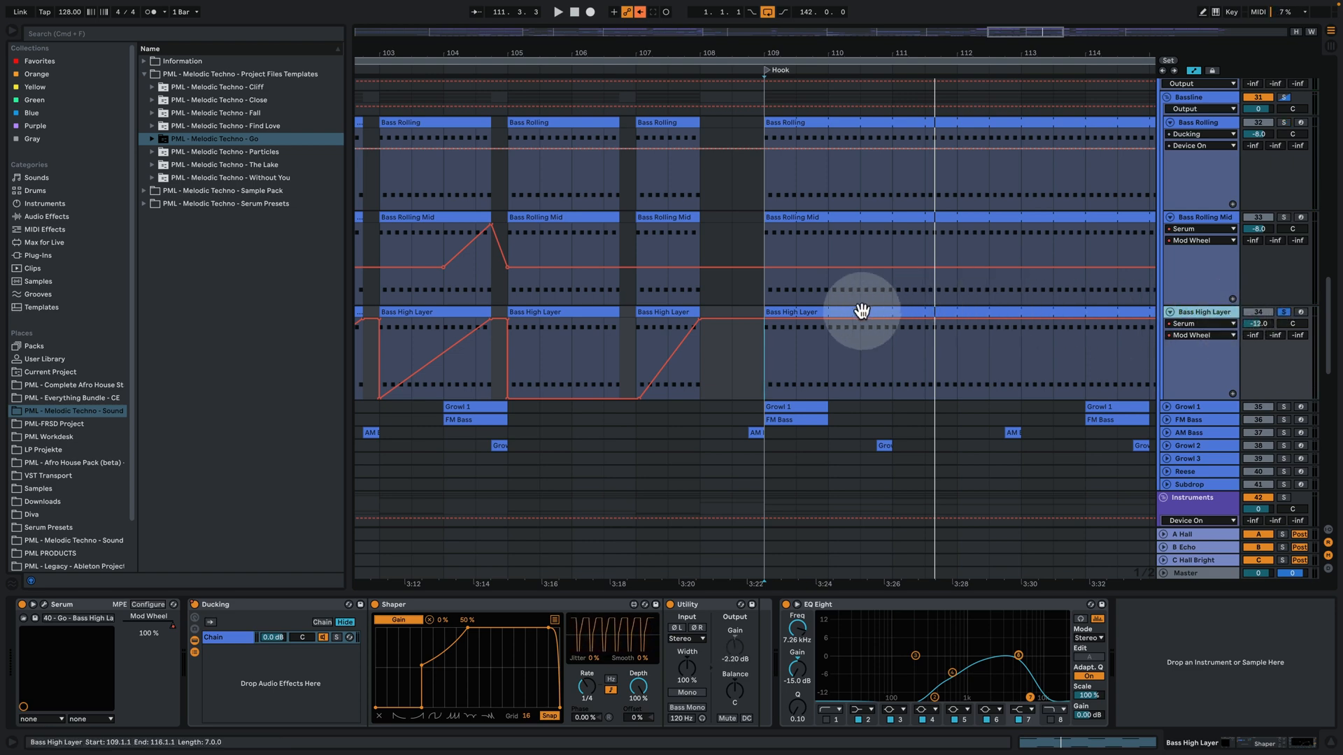
{"action": "key", "text": "space"}
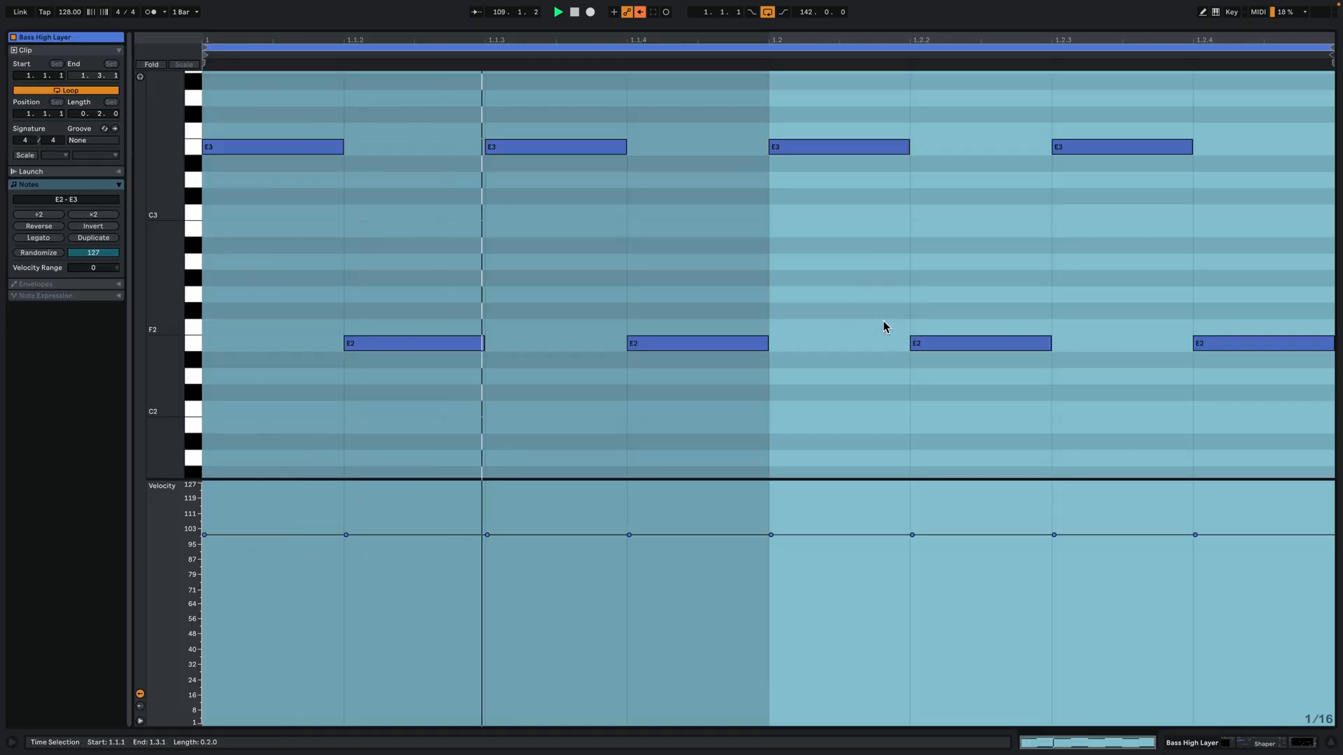
{"action": "left_click", "coordinate": [1239, 744]}
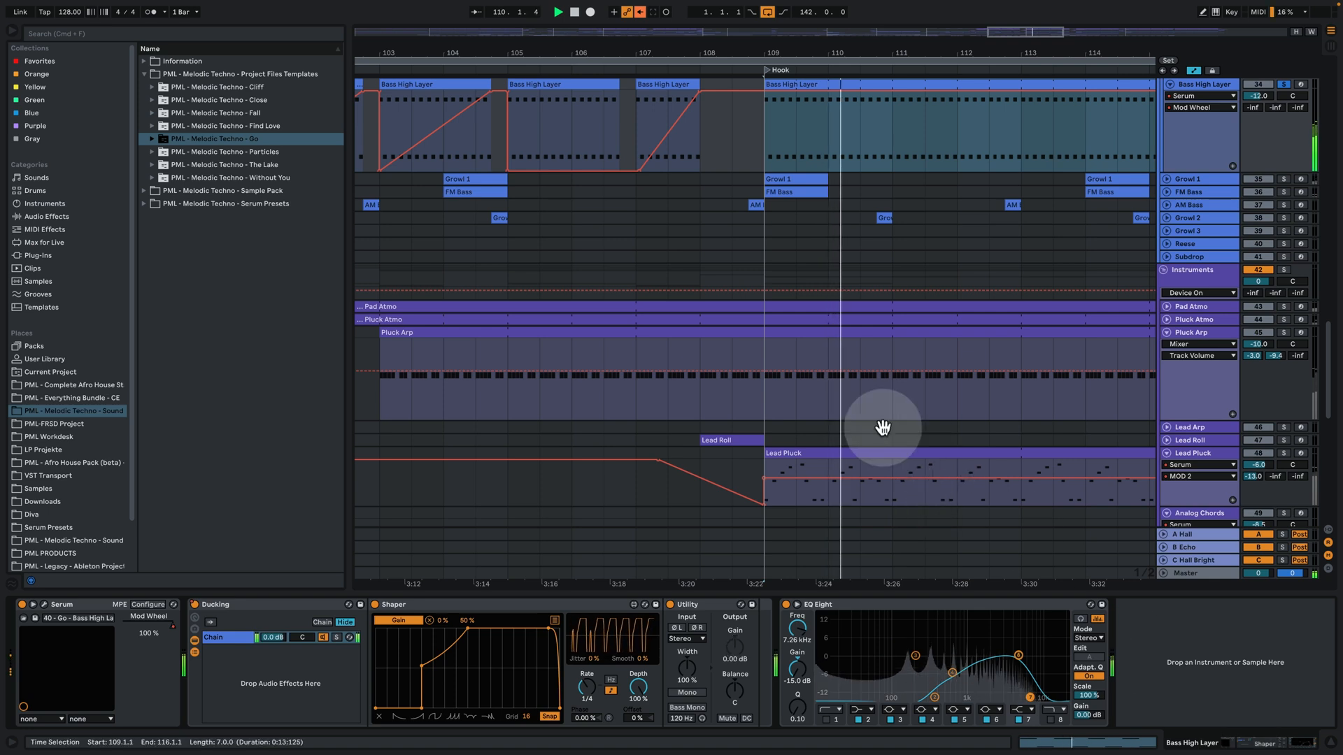
Examine the Bass High Layer Serum patch while auditioning the layer, and close the synth window
{"action": "key", "text": "space"}
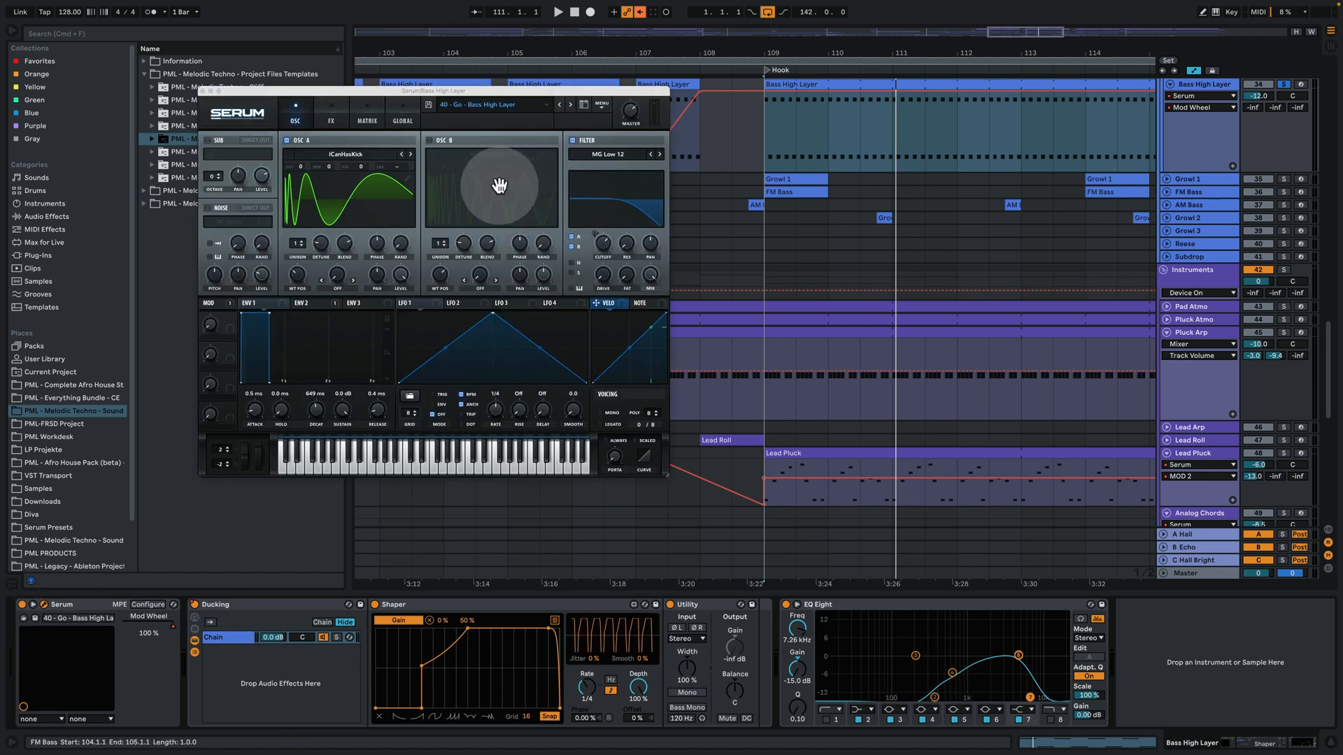
{"action": "key", "text": "space"}
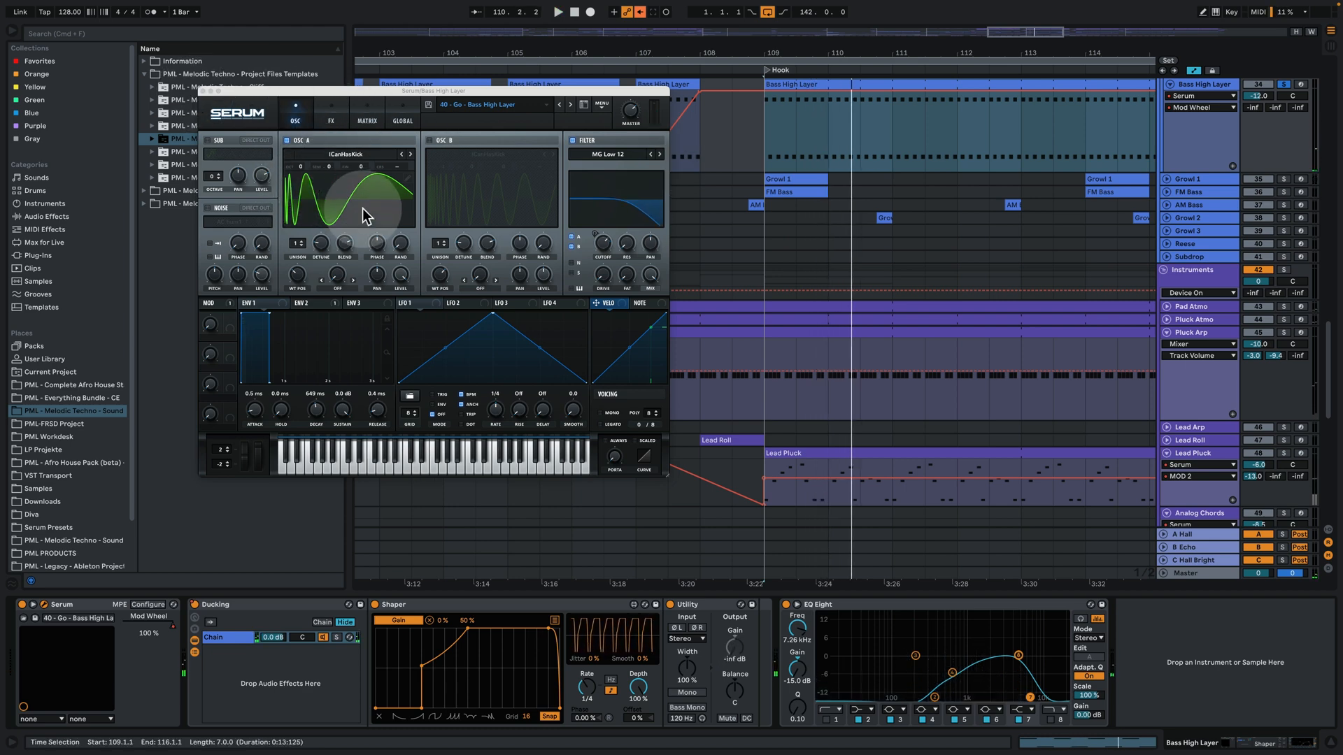
{"action": "left_click", "coordinate": [203, 91]}
Solo Bass Rolling, Bass Rolling Mid and Bass High Layer together and play all three from bar 109
{"action": "scroll", "coordinate": [979, 244], "scroll_direction": "up", "scroll_amount": 5}
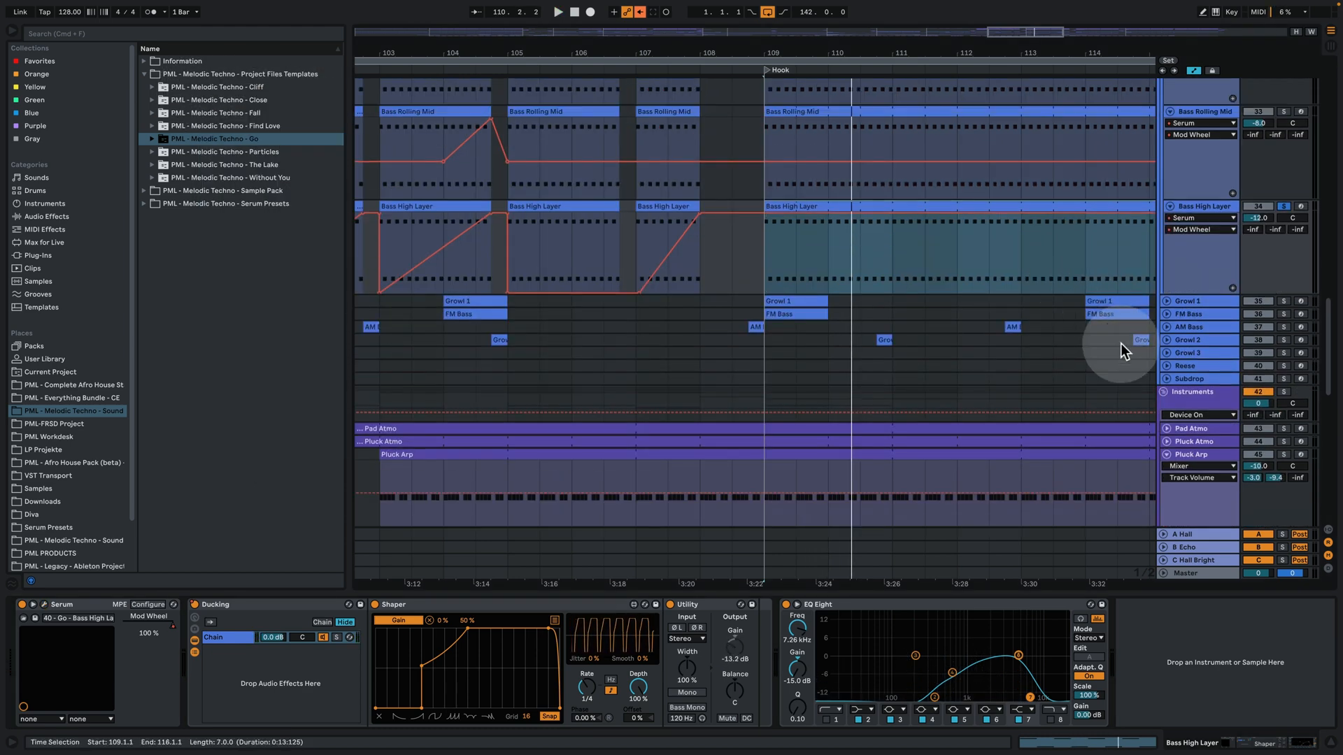
{"action": "left_click", "coordinate": [1284, 166]}
{"action": "scroll", "coordinate": [1280, 150], "scroll_direction": "up", "scroll_amount": 2}
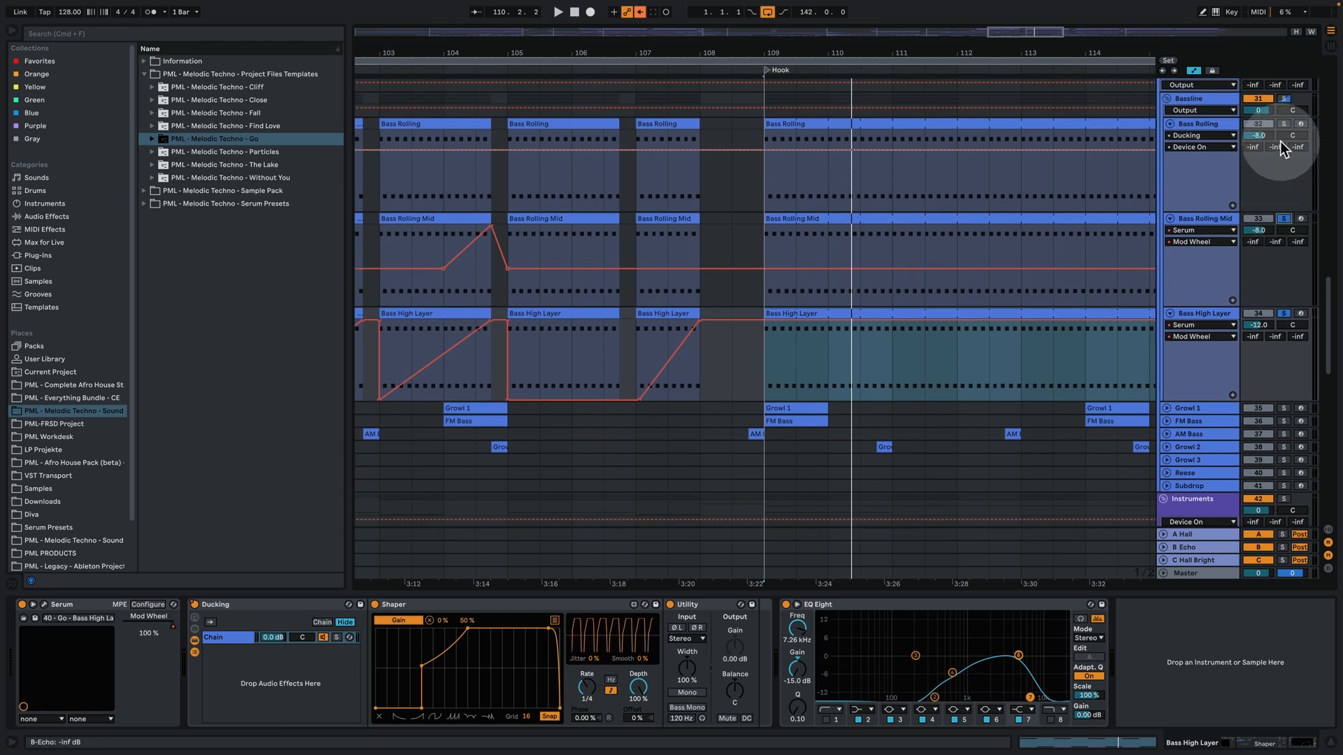
{"action": "left_click", "coordinate": [1283, 123]}
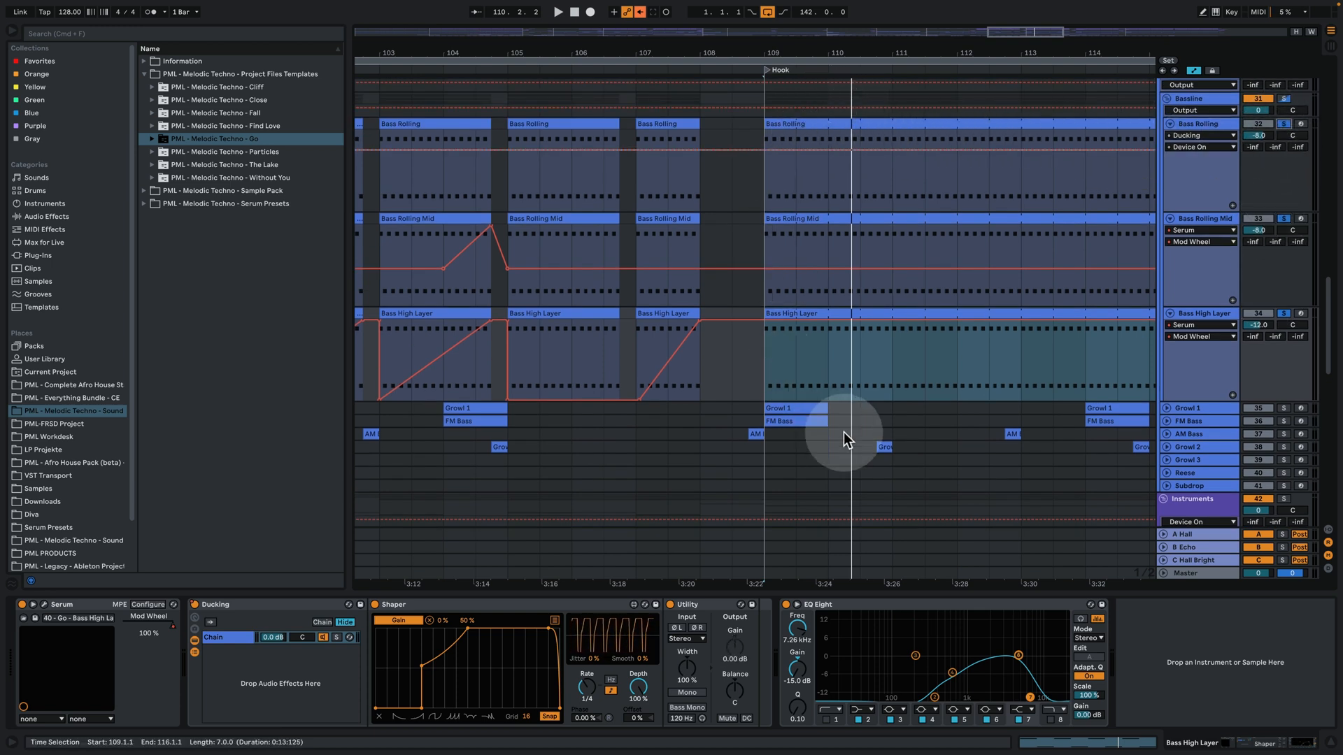
{"action": "key", "text": "space"}
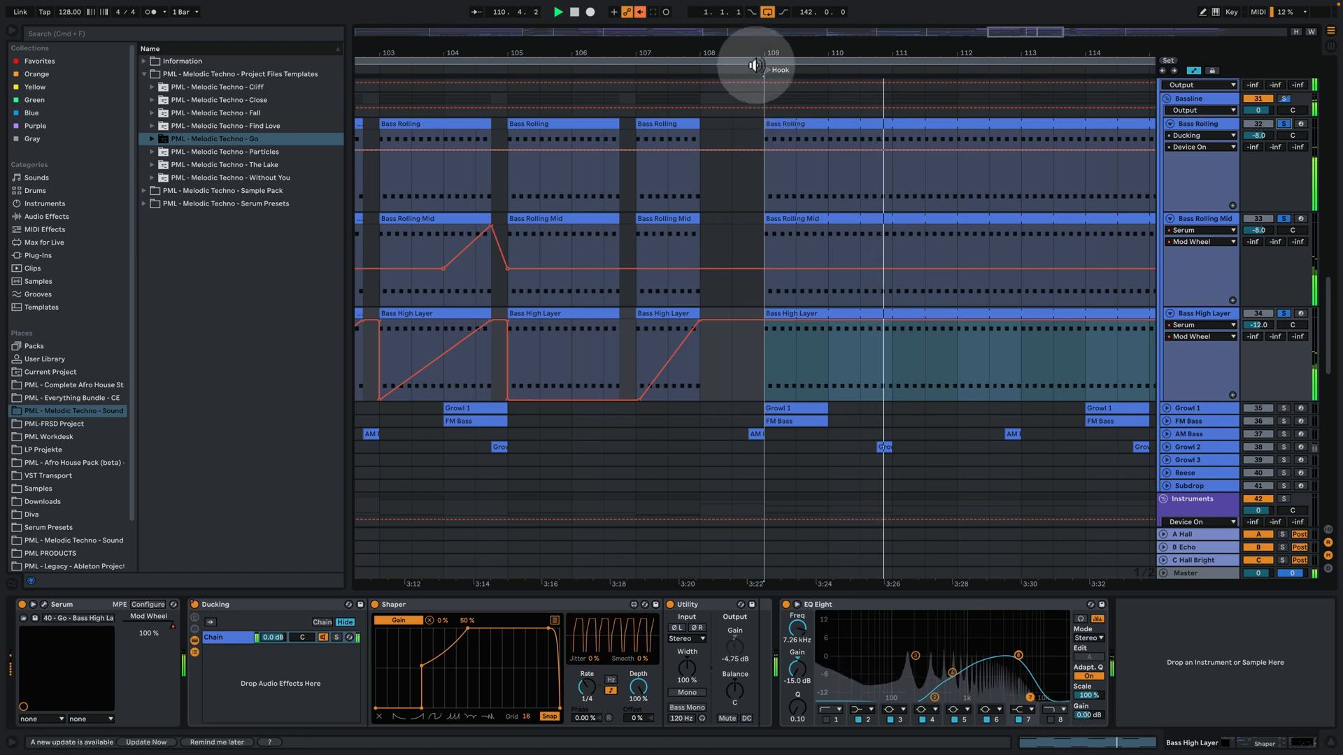
{"action": "left_click_drag", "start_coordinate": [757, 54], "coordinate": [758, 18]}
{"action": "key", "text": "space"}
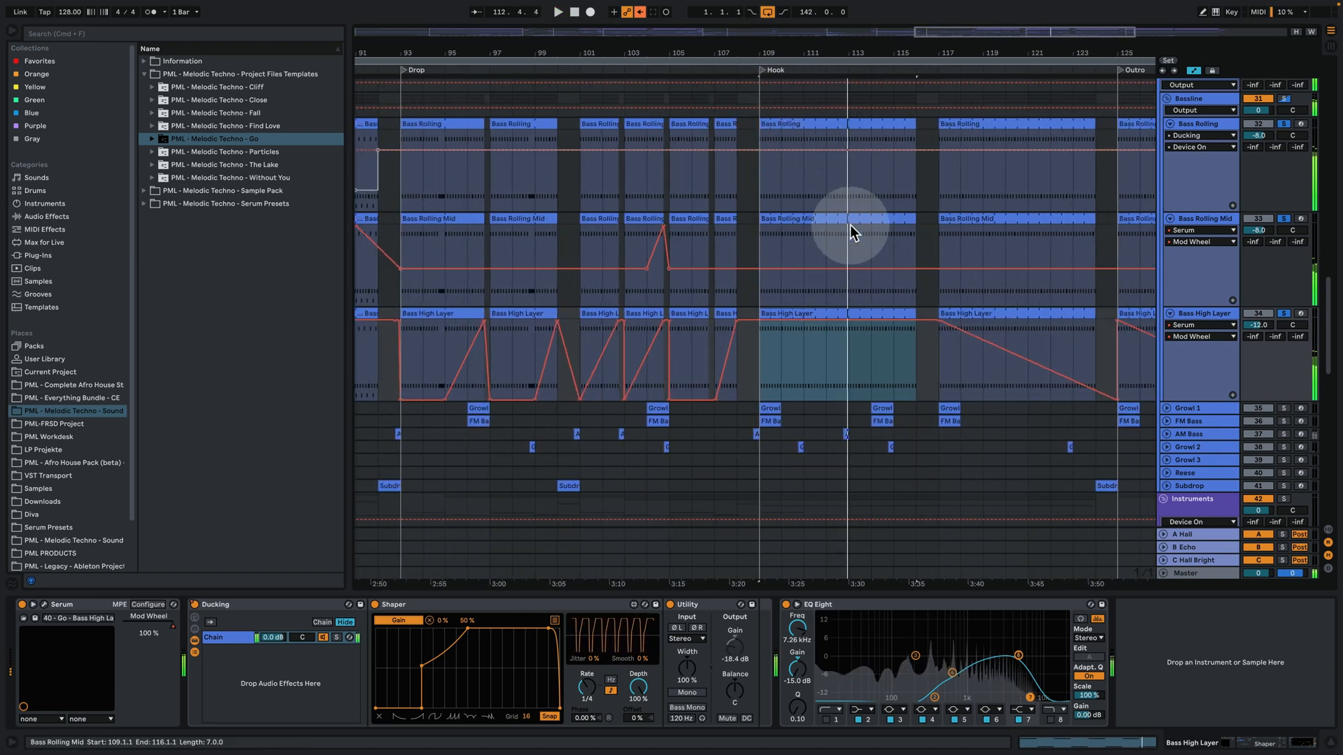
Solo and unfold the Growl 1 track, play it from bar 109 and inspect its clip's notes
{"action": "left_click", "coordinate": [771, 408]}
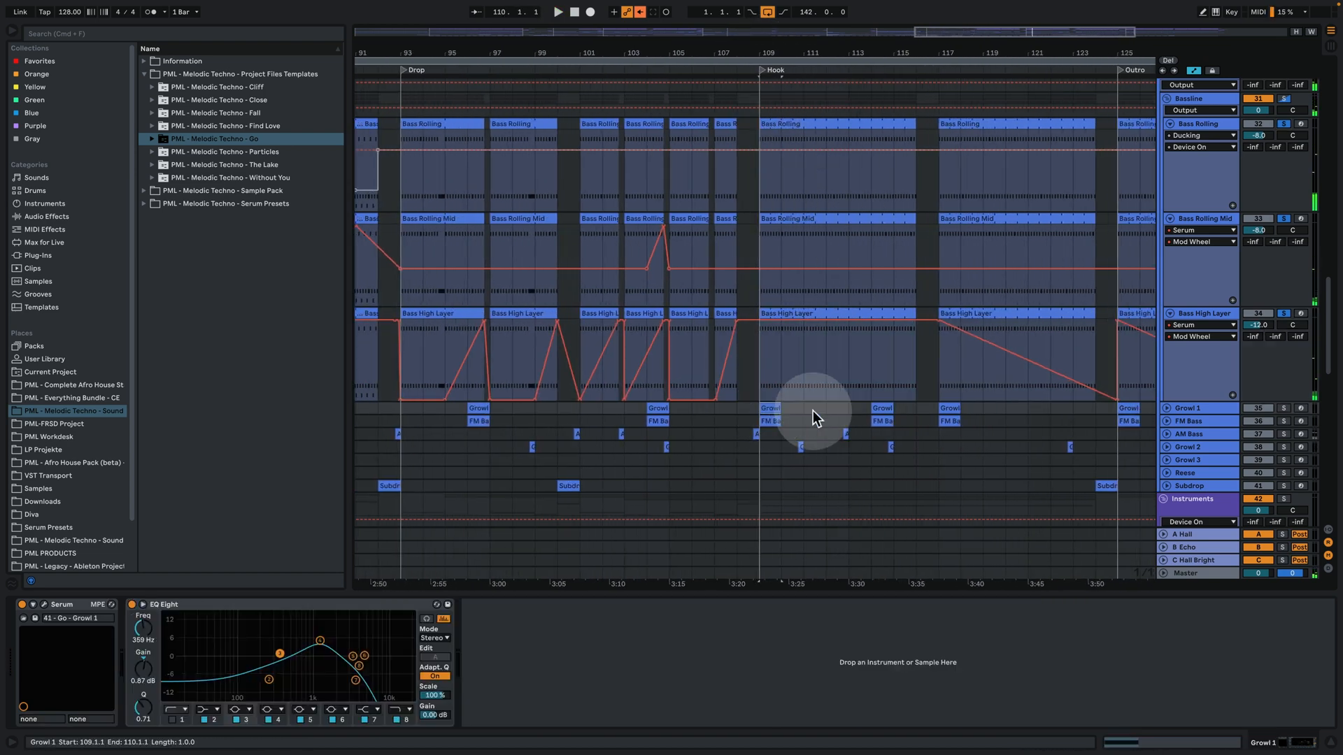
{"action": "left_click", "coordinate": [1284, 411]}
{"action": "key", "text": "space"}
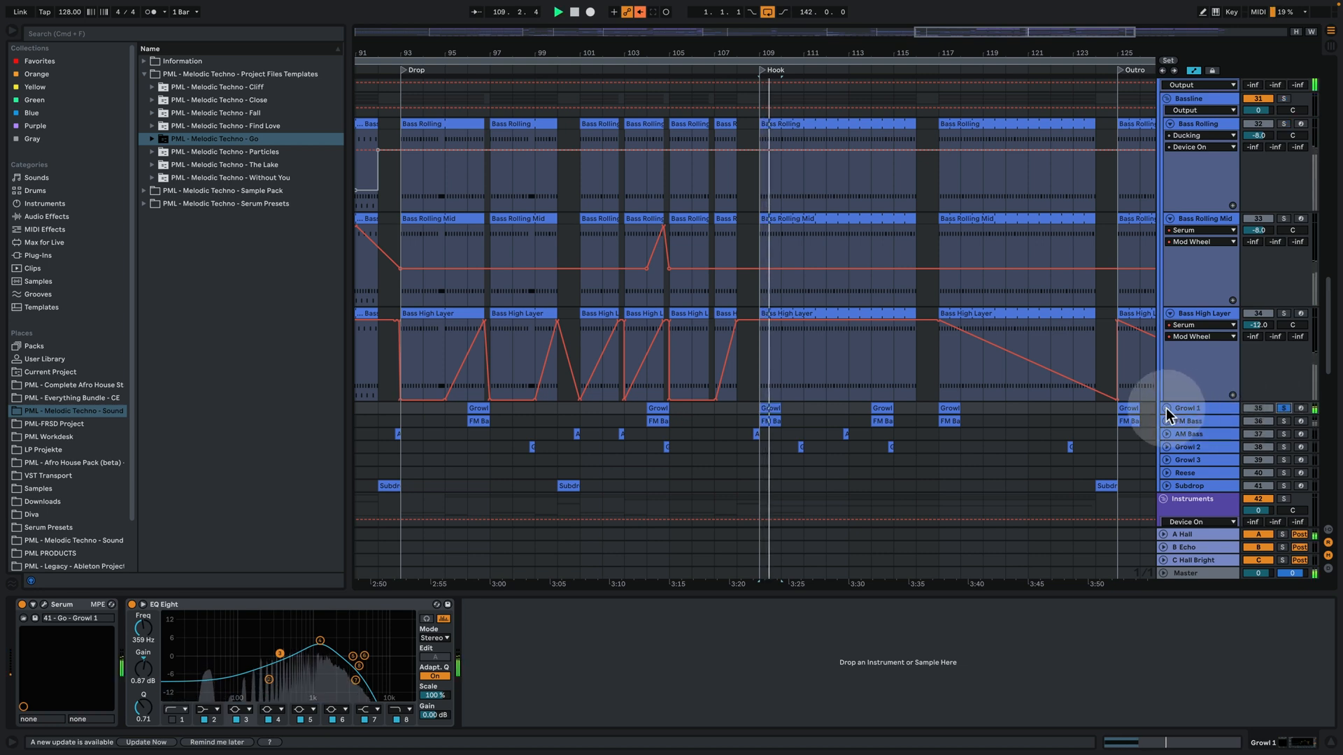
{"action": "left_click", "coordinate": [1167, 408]}
{"action": "double_click", "coordinate": [770, 408]}
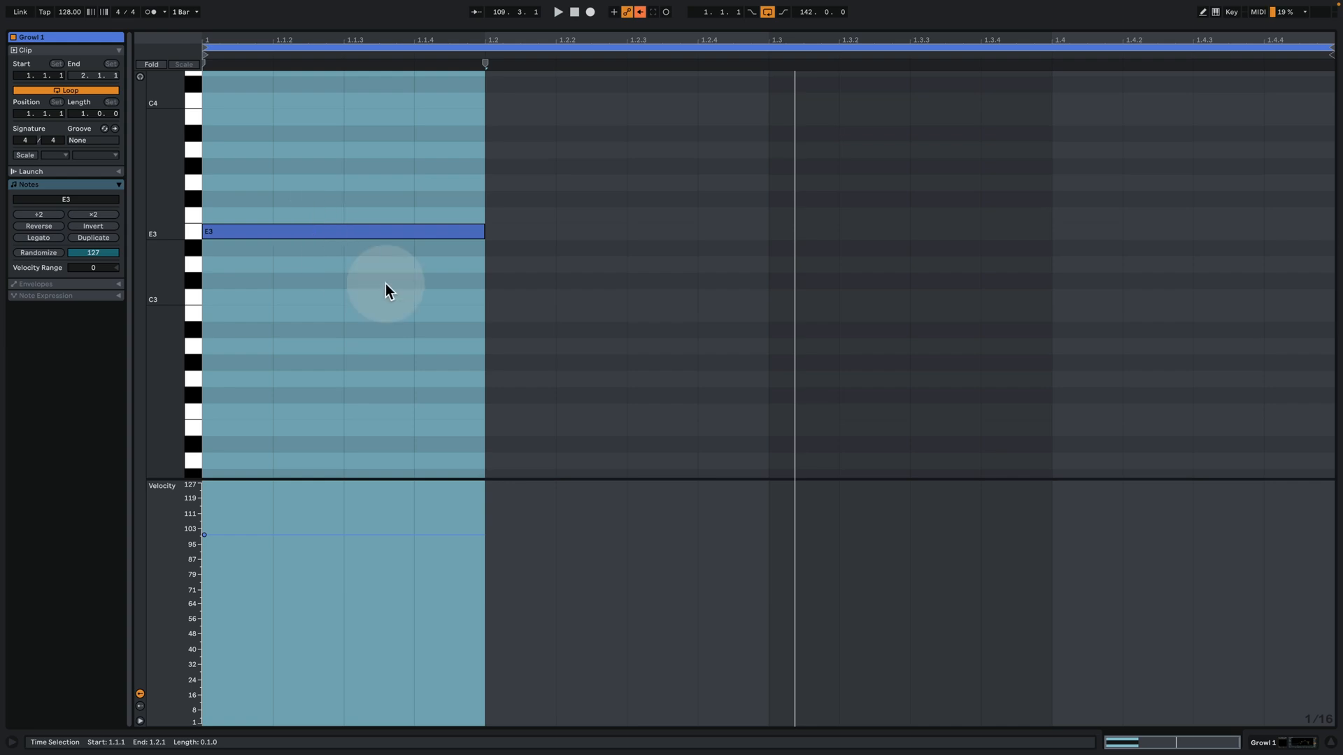
Return to Growl 1's devices and examine its Serum patch's oscillators and effects
{"action": "left_click", "coordinate": [1273, 743]}
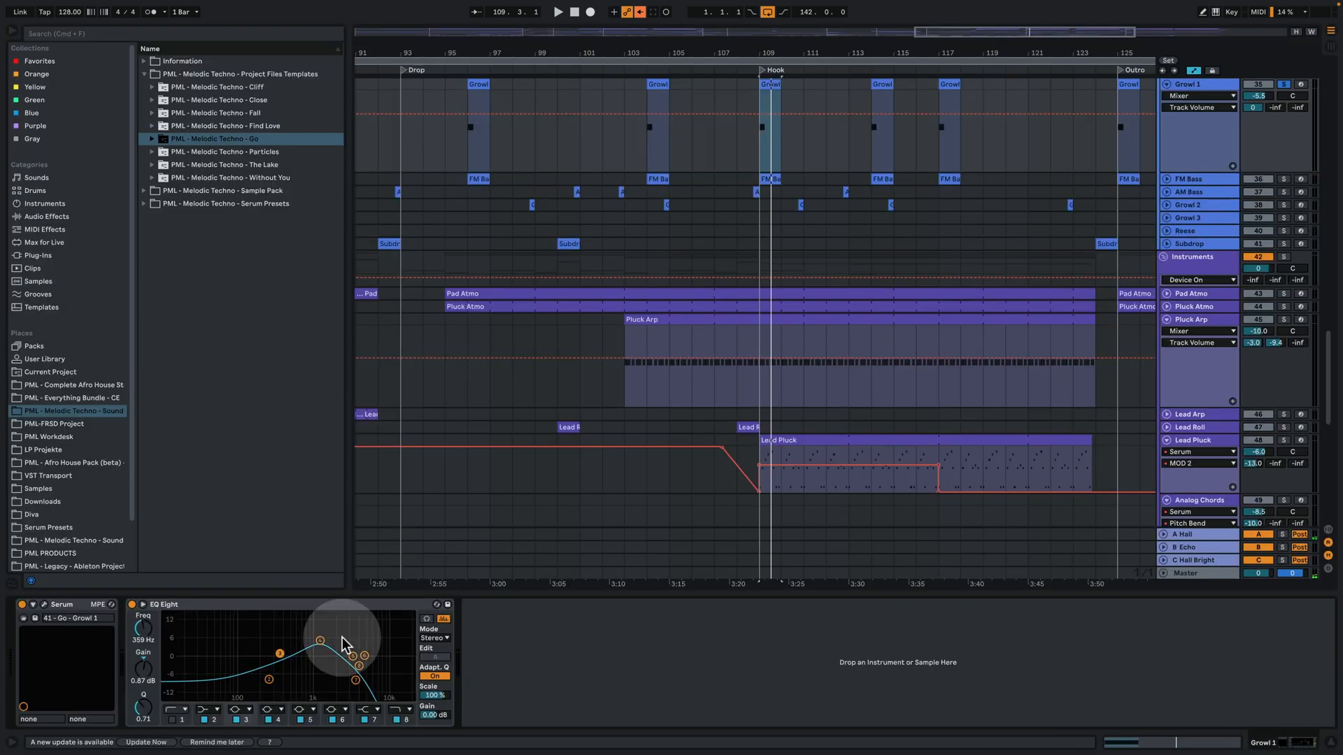
{"action": "left_click", "coordinate": [46, 605]}
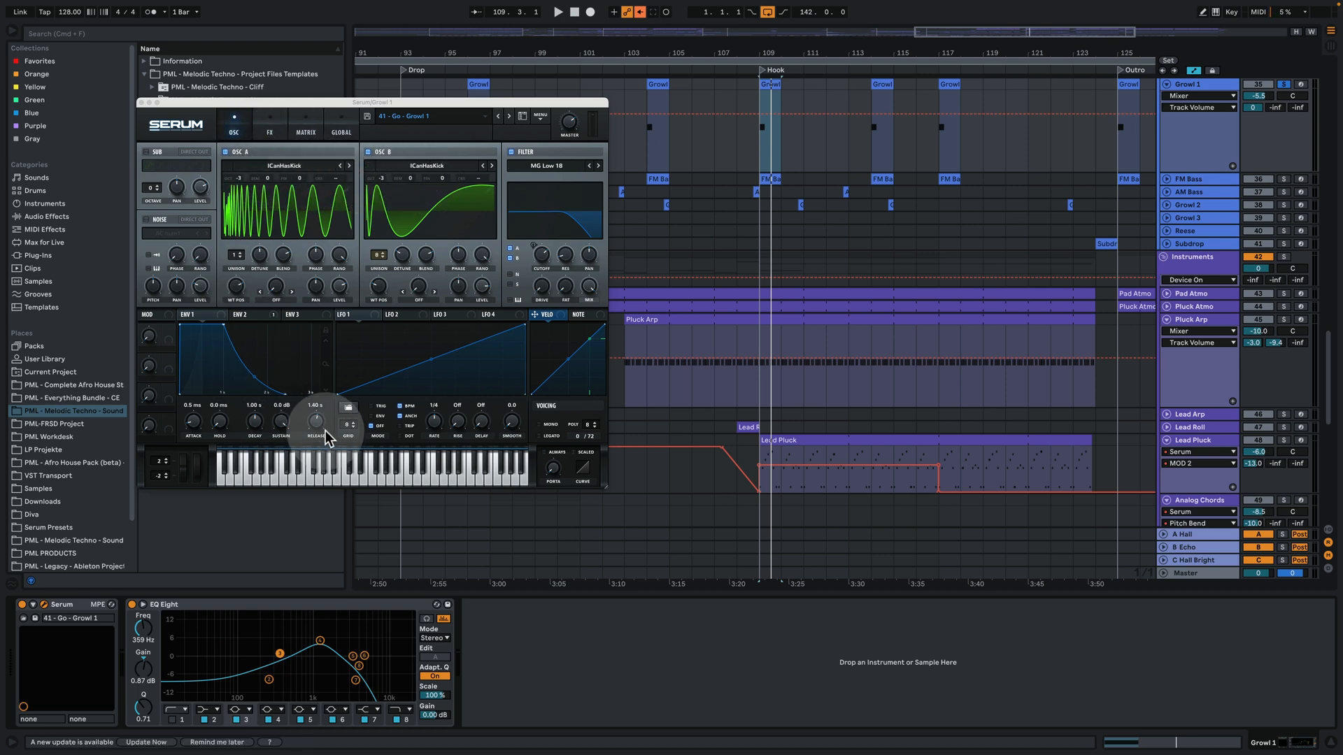
{"action": "left_click", "coordinate": [268, 127]}
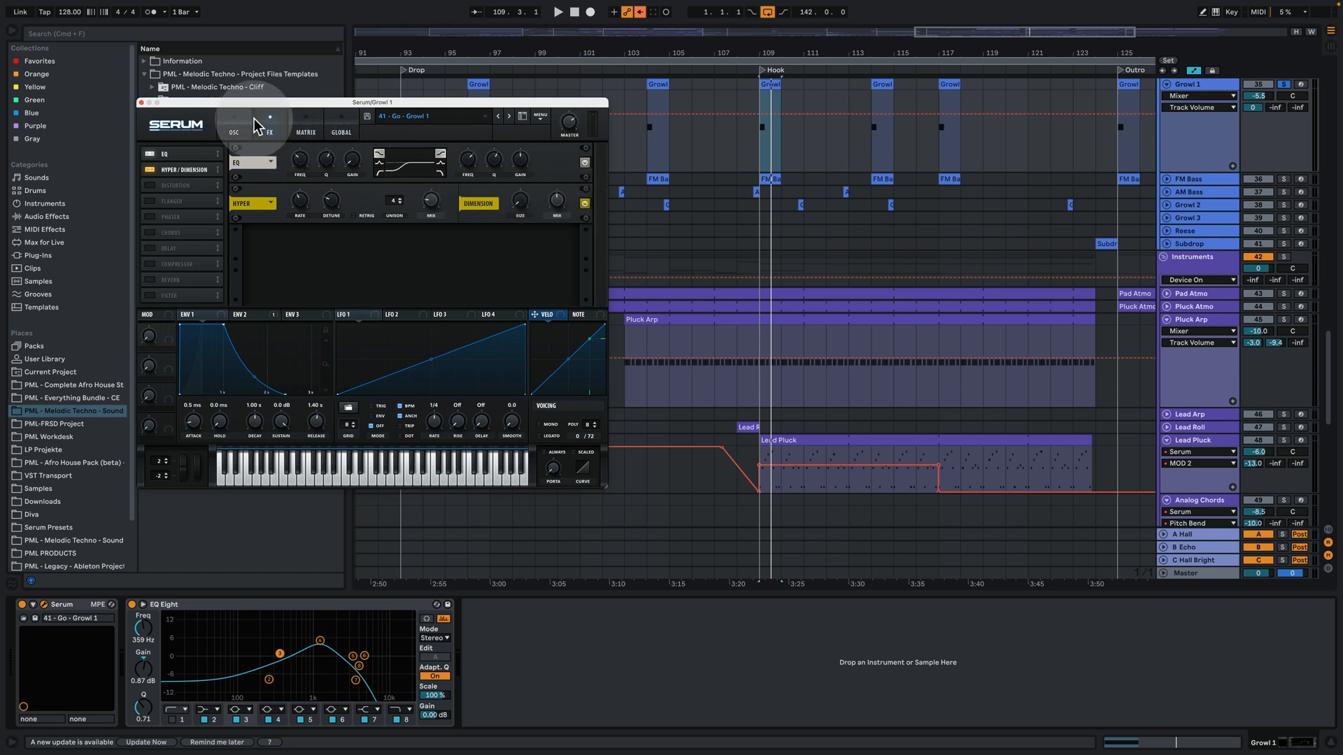
Show Growl 1's A-Hall send automation and play the growl while viewing the A Hall return's devices
{"action": "left_click", "coordinate": [1245, 109]}
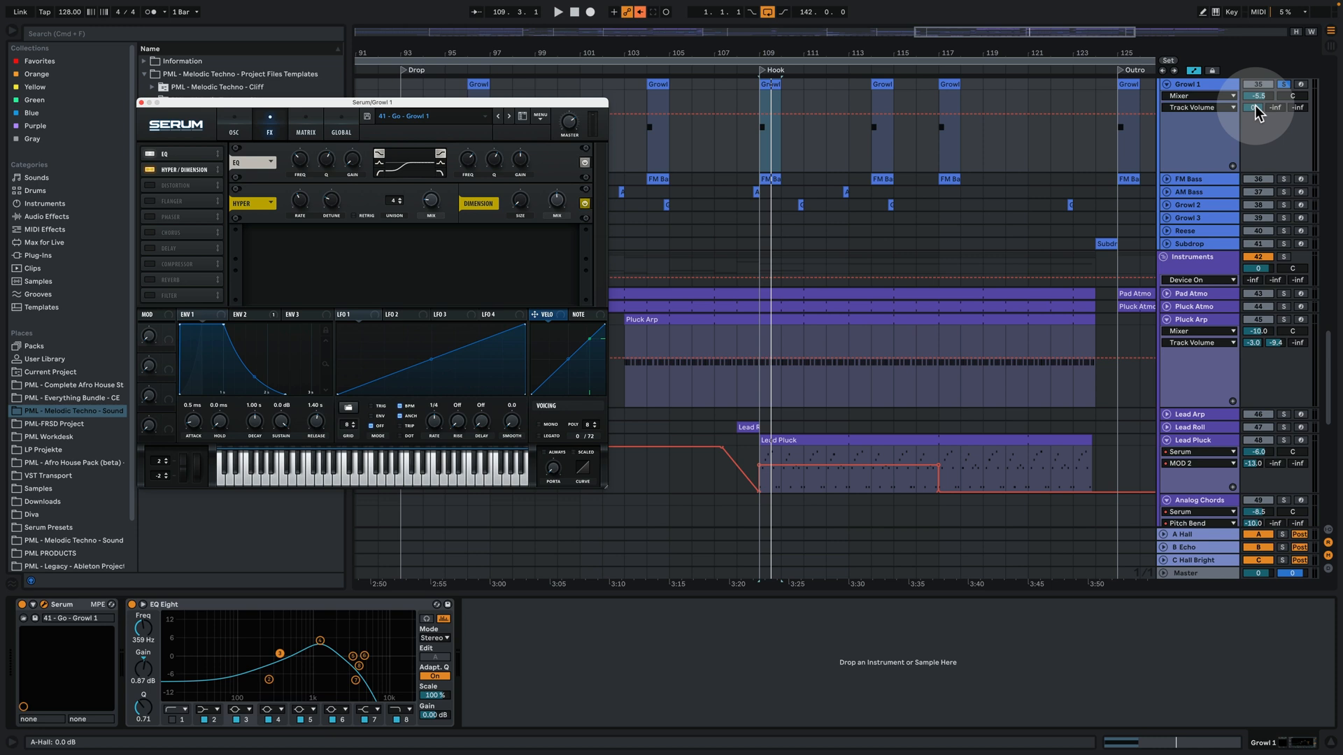
{"action": "left_click", "coordinate": [1203, 537]}
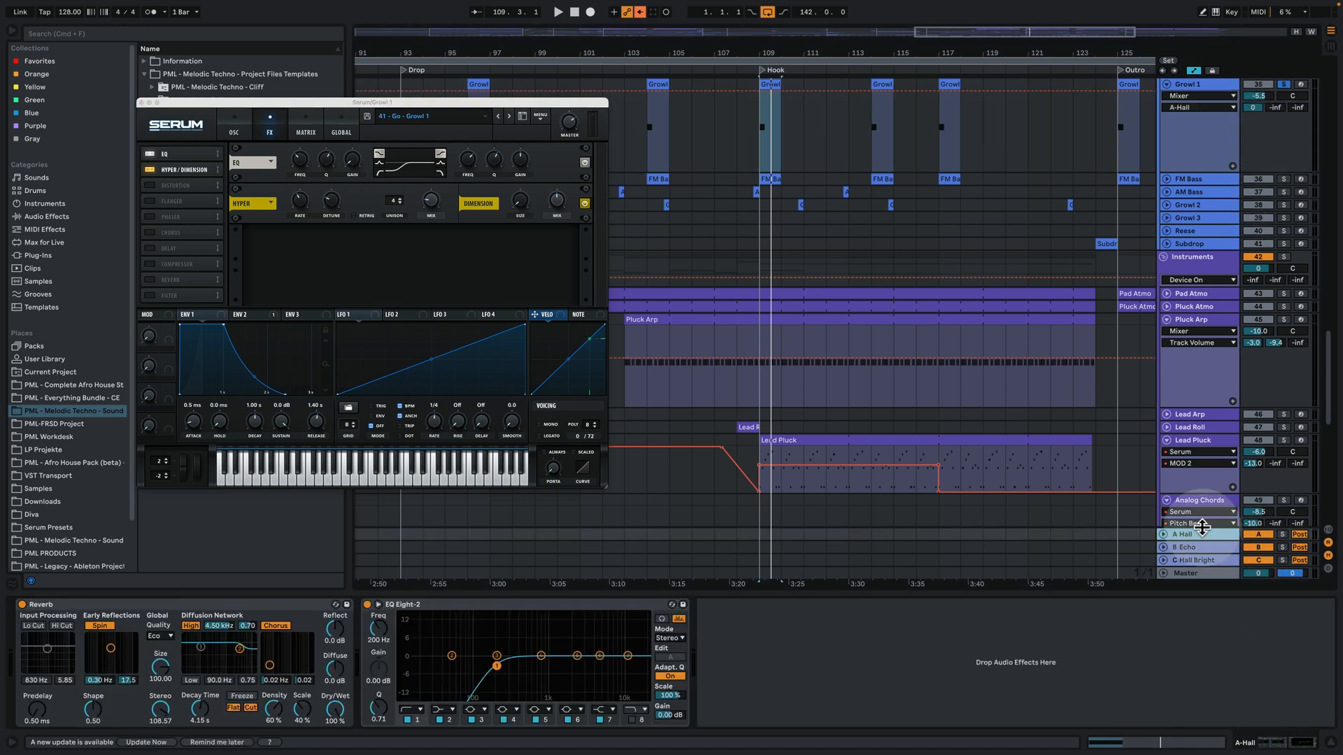
{"action": "key", "text": "space"}
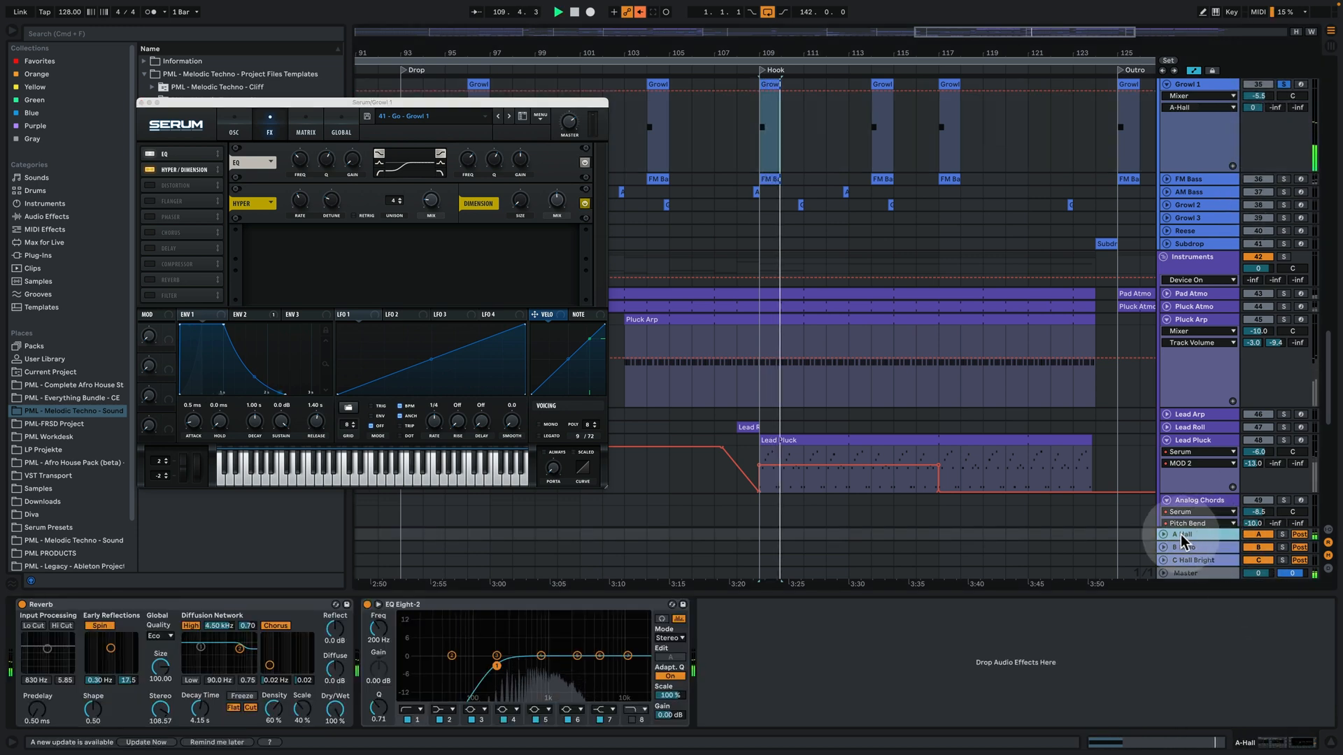
{"action": "left_click", "coordinate": [1182, 538]}
{"action": "left_click", "coordinate": [1162, 378]}
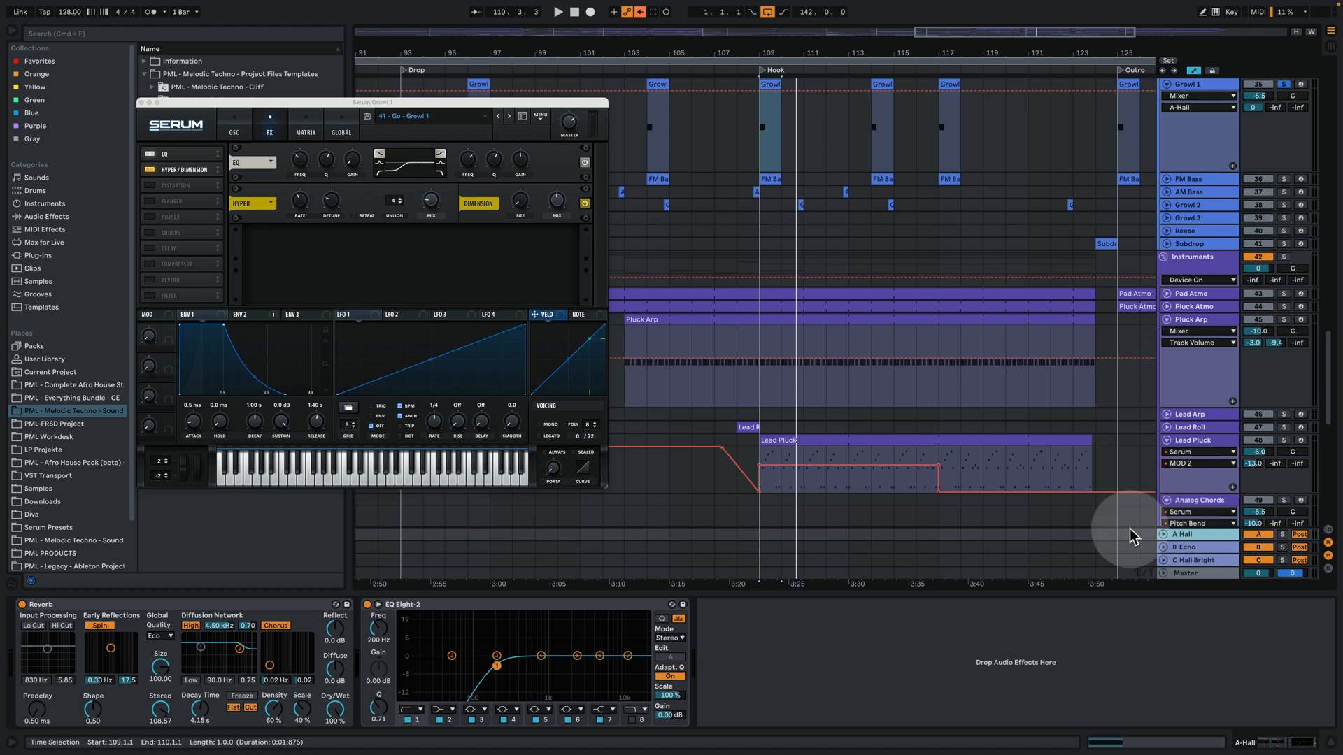
Check the compressor on the Sends track and the device chain on the Master track
{"action": "scroll", "coordinate": [1112, 519], "scroll_direction": "up", "scroll_amount": 15}
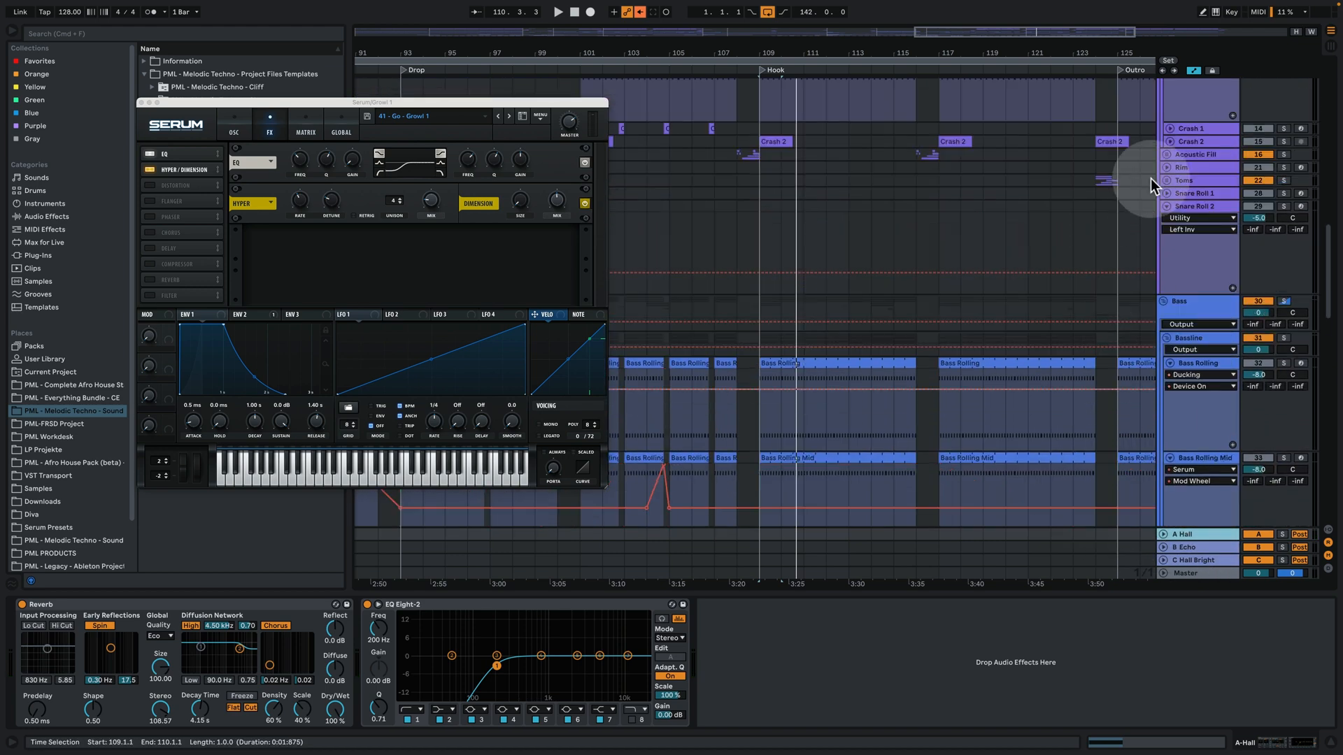
{"action": "scroll", "coordinate": [1150, 335], "scroll_direction": "up", "scroll_amount": 5}
{"action": "left_click", "coordinate": [1193, 81]}
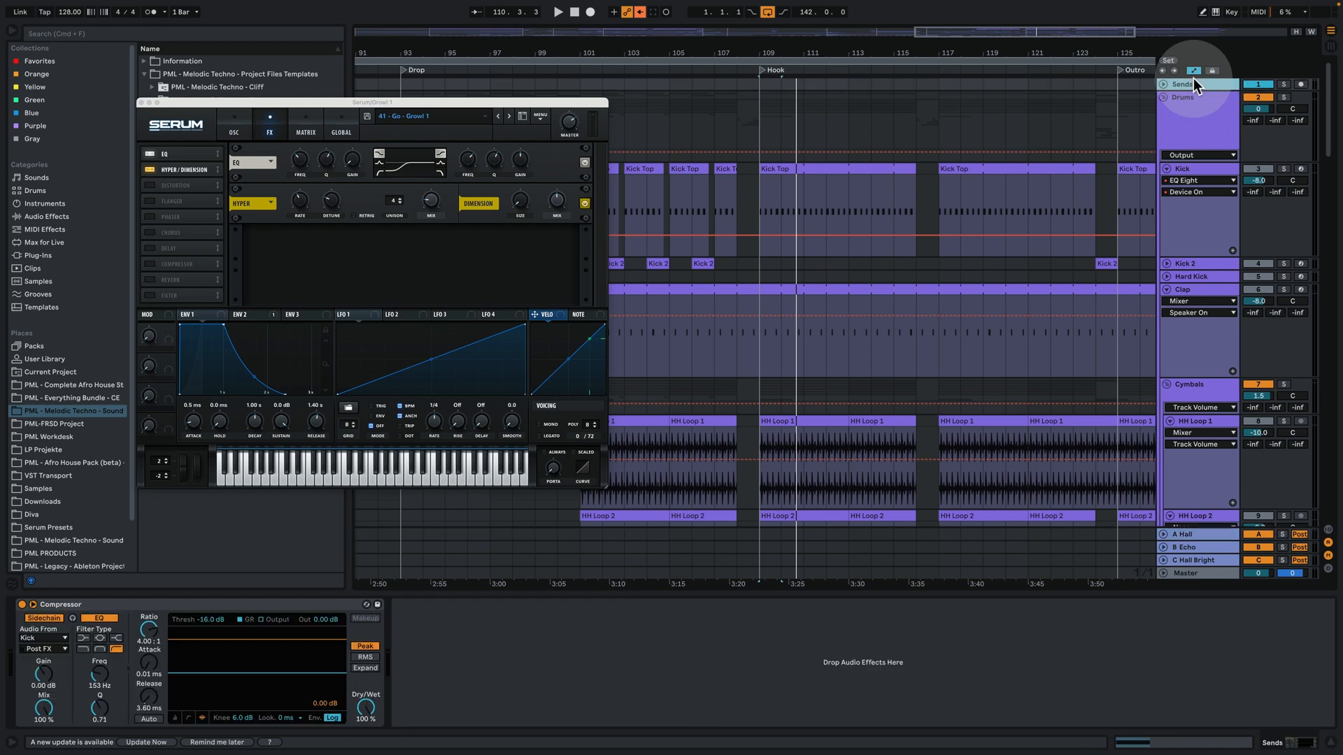
{"action": "left_click", "coordinate": [1206, 575]}
{"action": "scroll", "coordinate": [1135, 507], "scroll_direction": "down", "scroll_amount": 3}
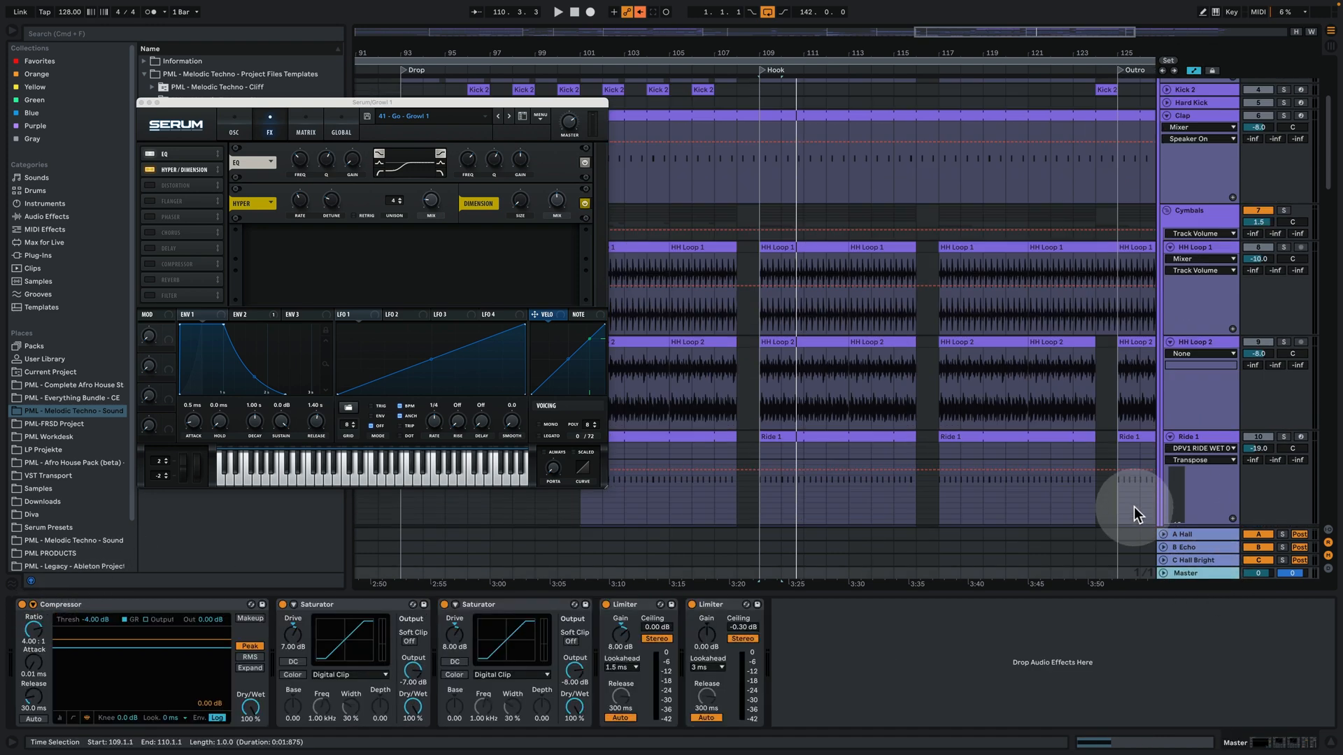
Play the soloed Growl 1 again from bar 109 with the Master track's devices in view
{"action": "scroll", "coordinate": [1121, 498], "scroll_direction": "down", "scroll_amount": 6}
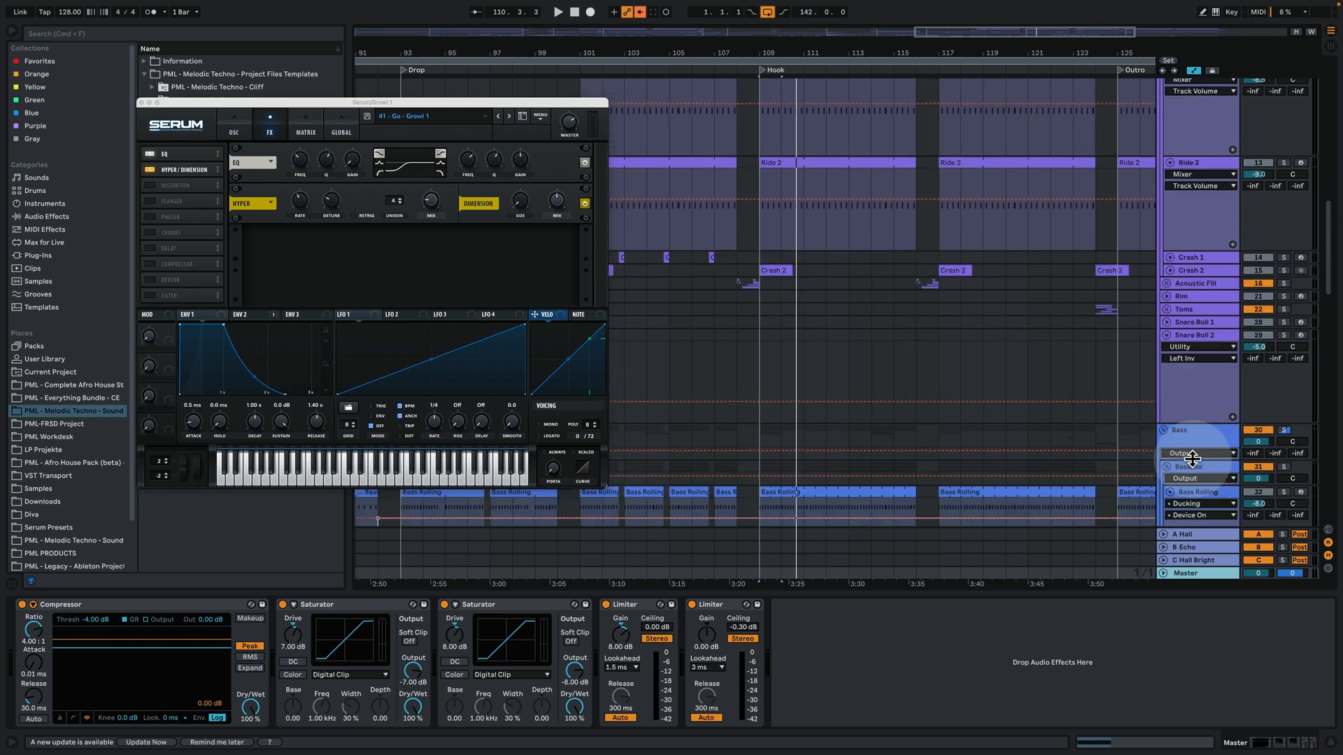
{"action": "key", "text": "space"}
{"action": "scroll", "coordinate": [1108, 447], "scroll_direction": "down", "scroll_amount": 6}
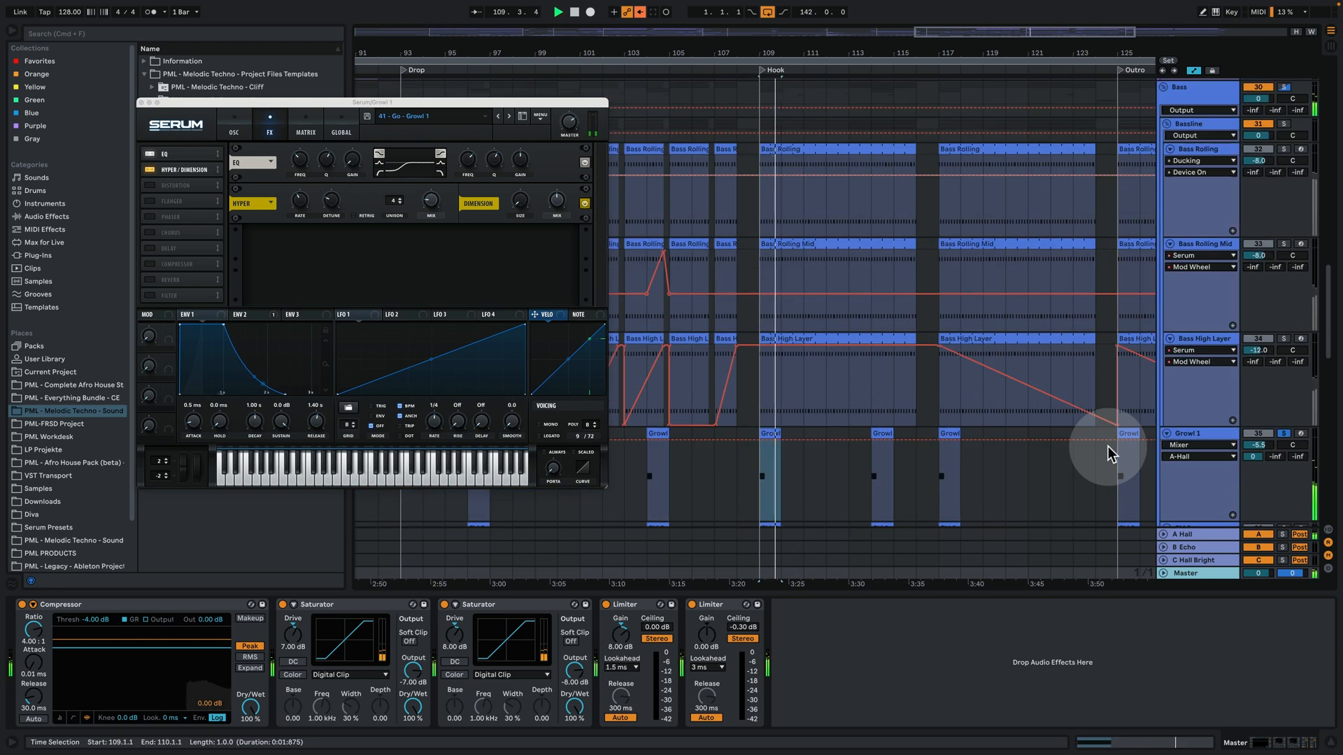
{"action": "key", "text": "space"}
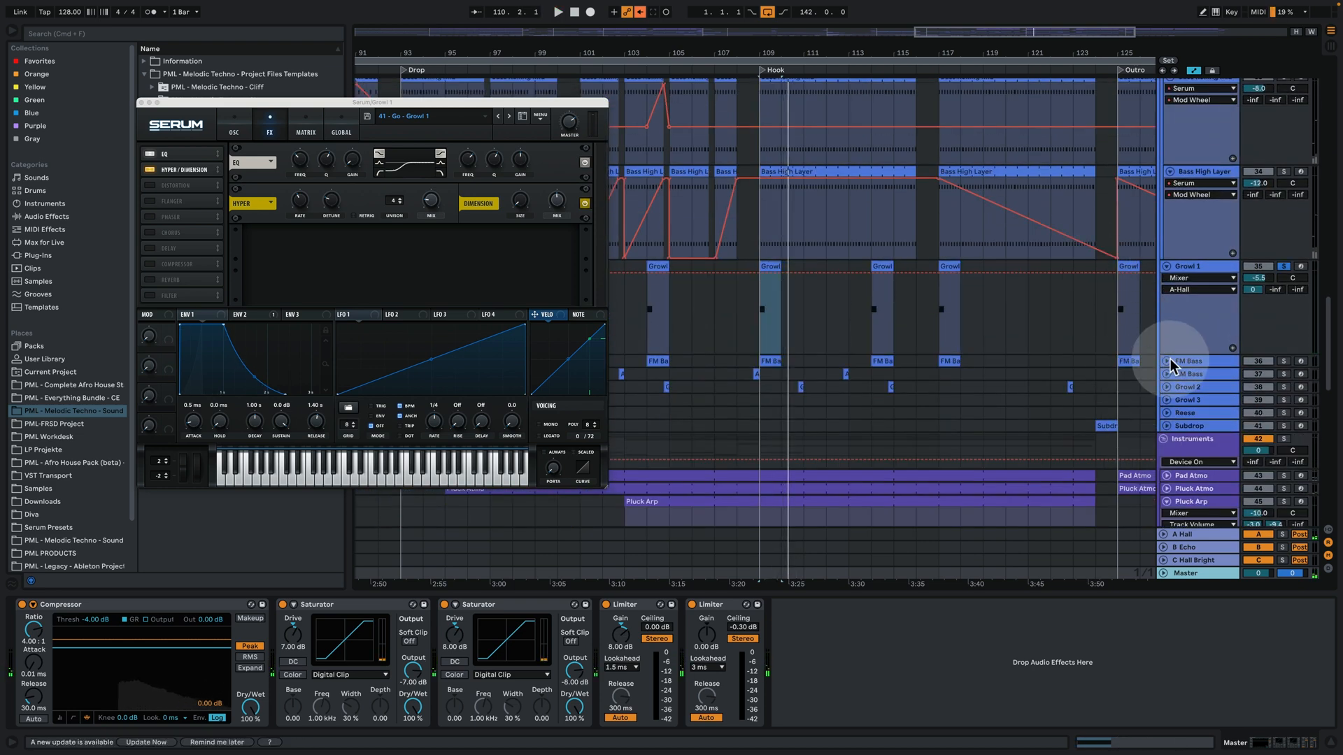
Unfold and solo the FM Bass track and play its clip from bar 109
{"action": "left_click", "coordinate": [1167, 361]}
{"action": "left_click", "coordinate": [1189, 361]}
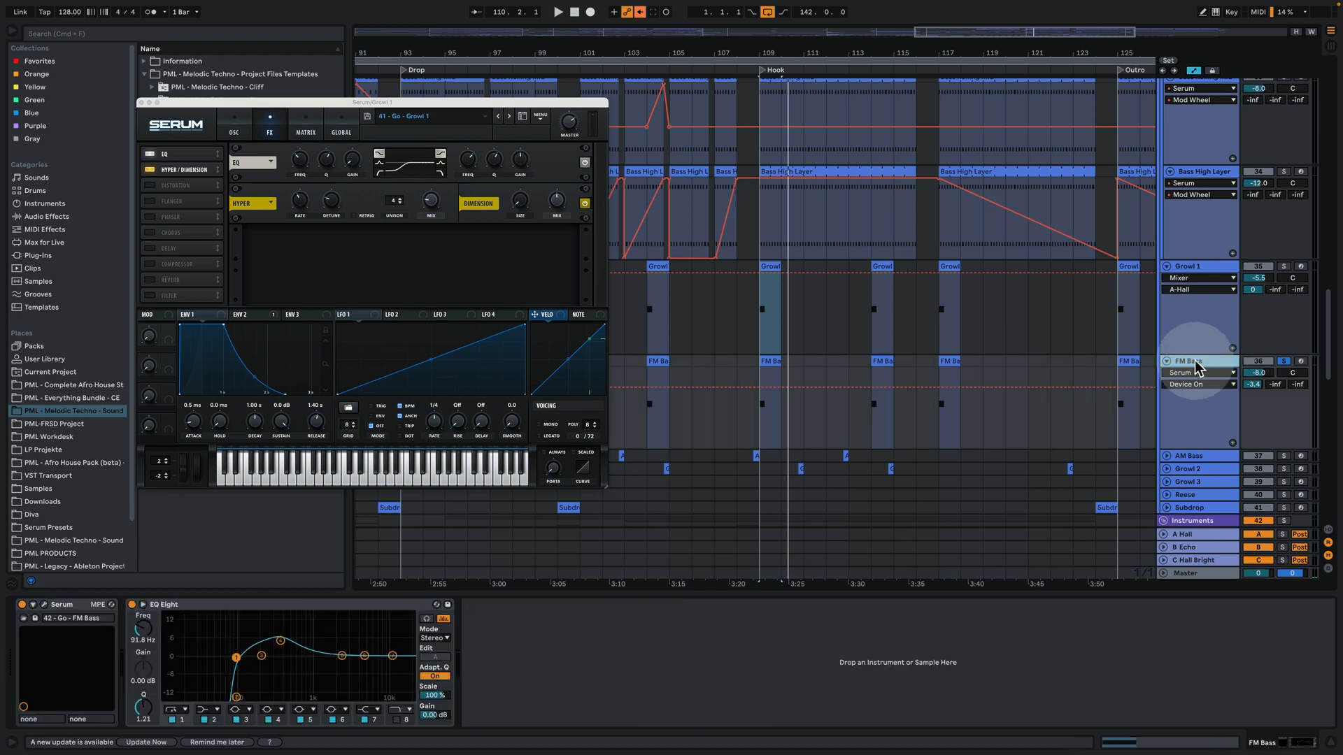
{"action": "left_click", "coordinate": [762, 360]}
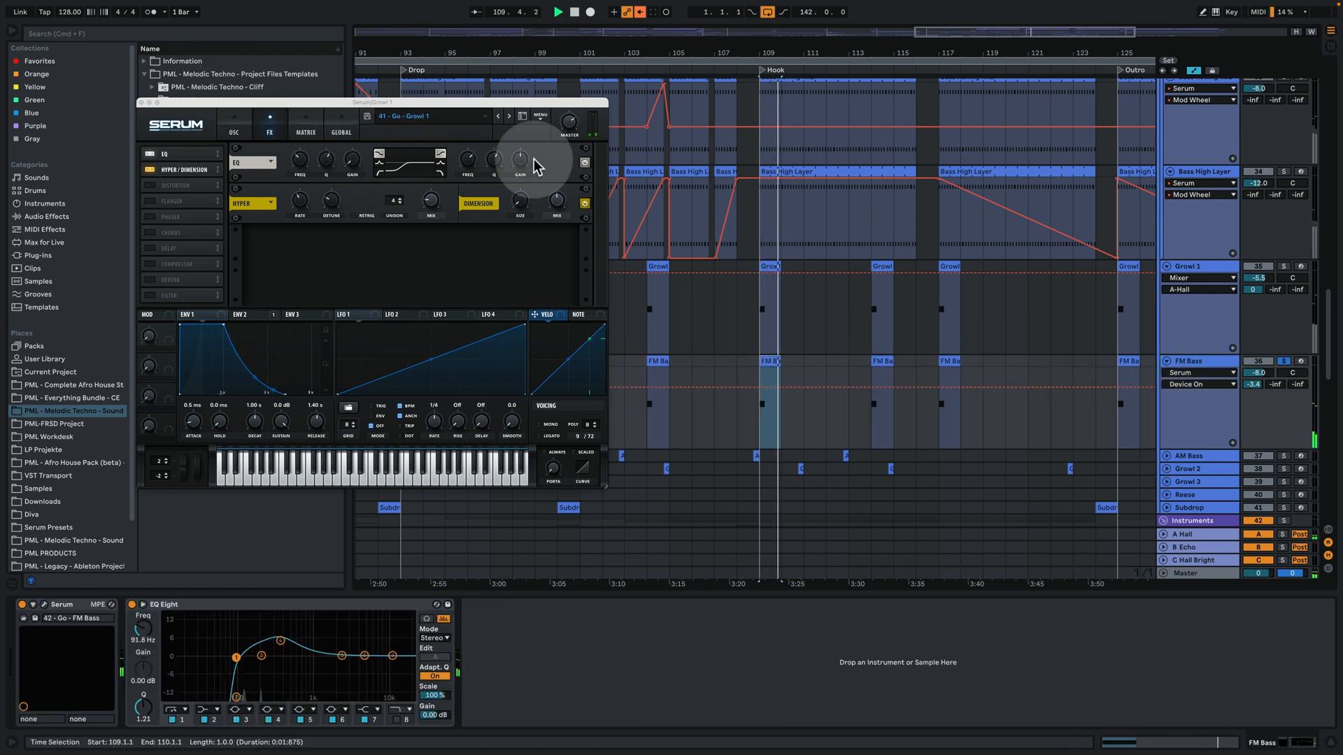
{"action": "key", "text": "space"}
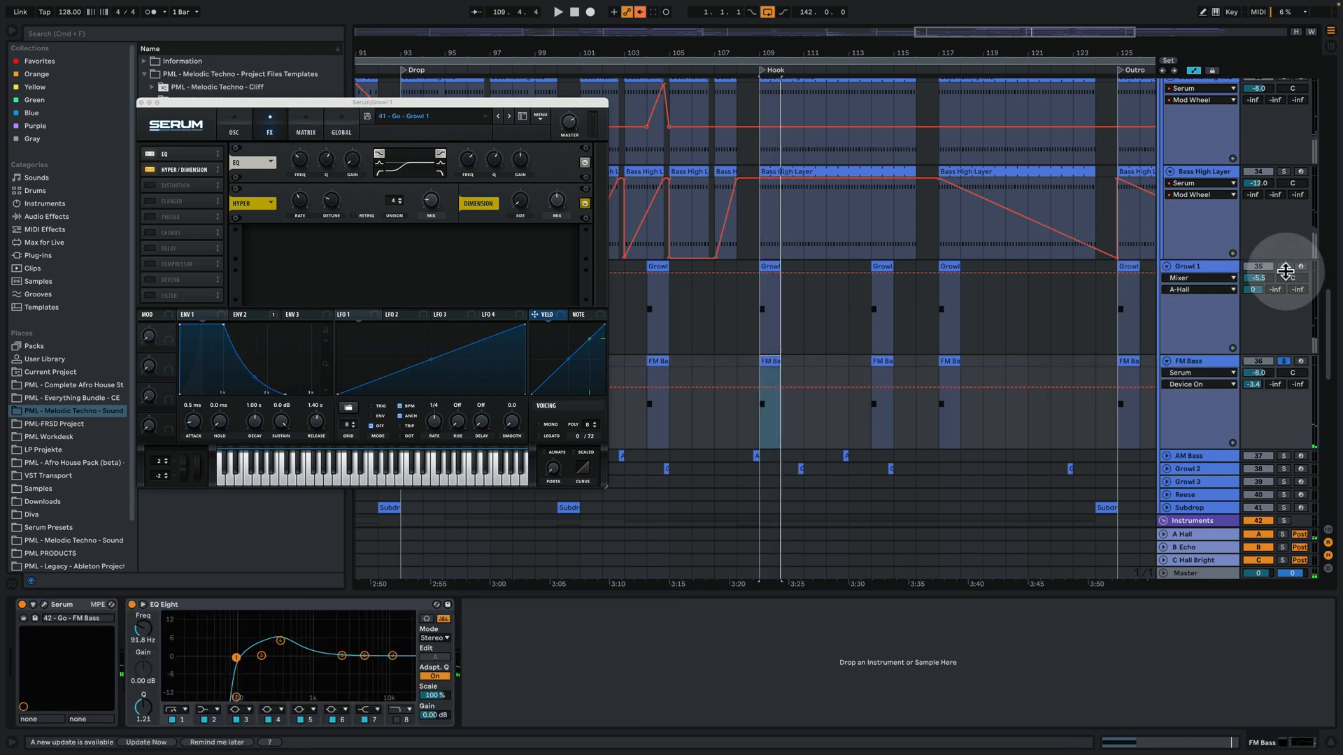
Open the FM Bass track's Serum synth and play the clip while varying oscillator A's FM warp amount
{"action": "left_click", "coordinate": [140, 103]}
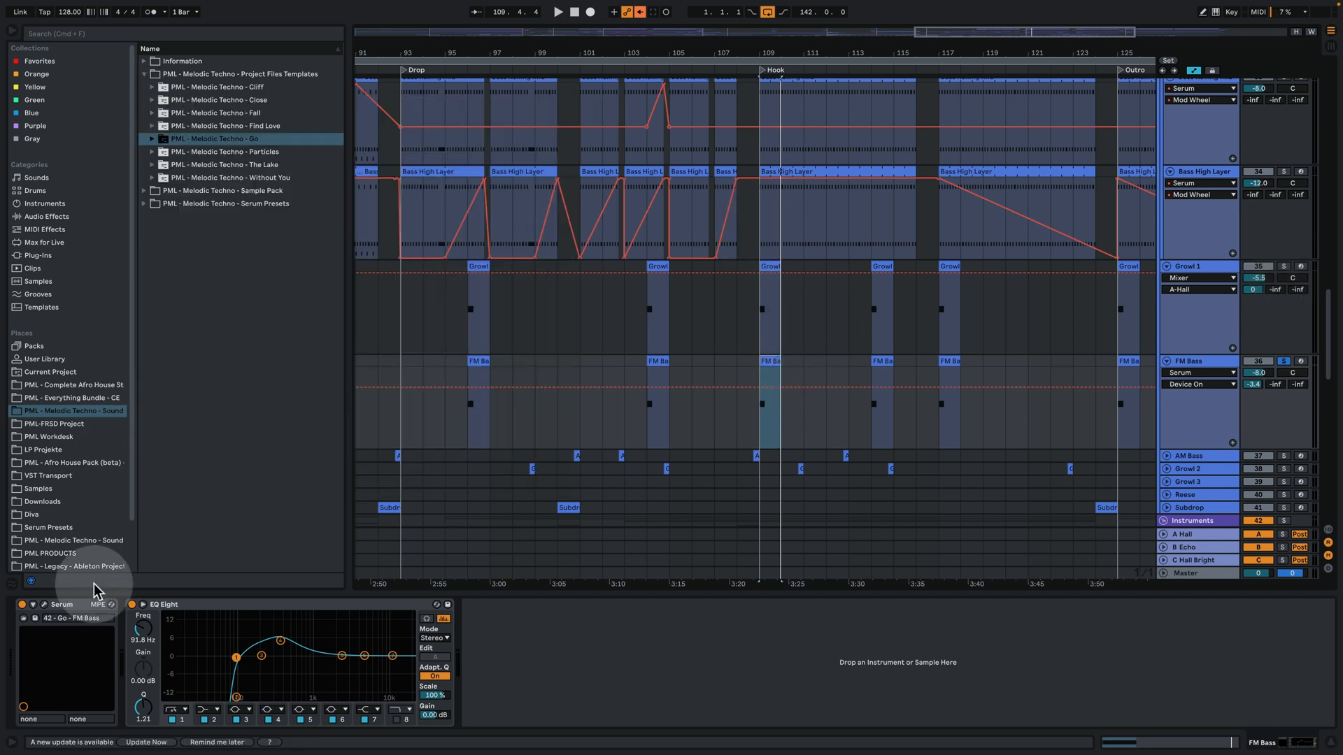
{"action": "left_click", "coordinate": [44, 606]}
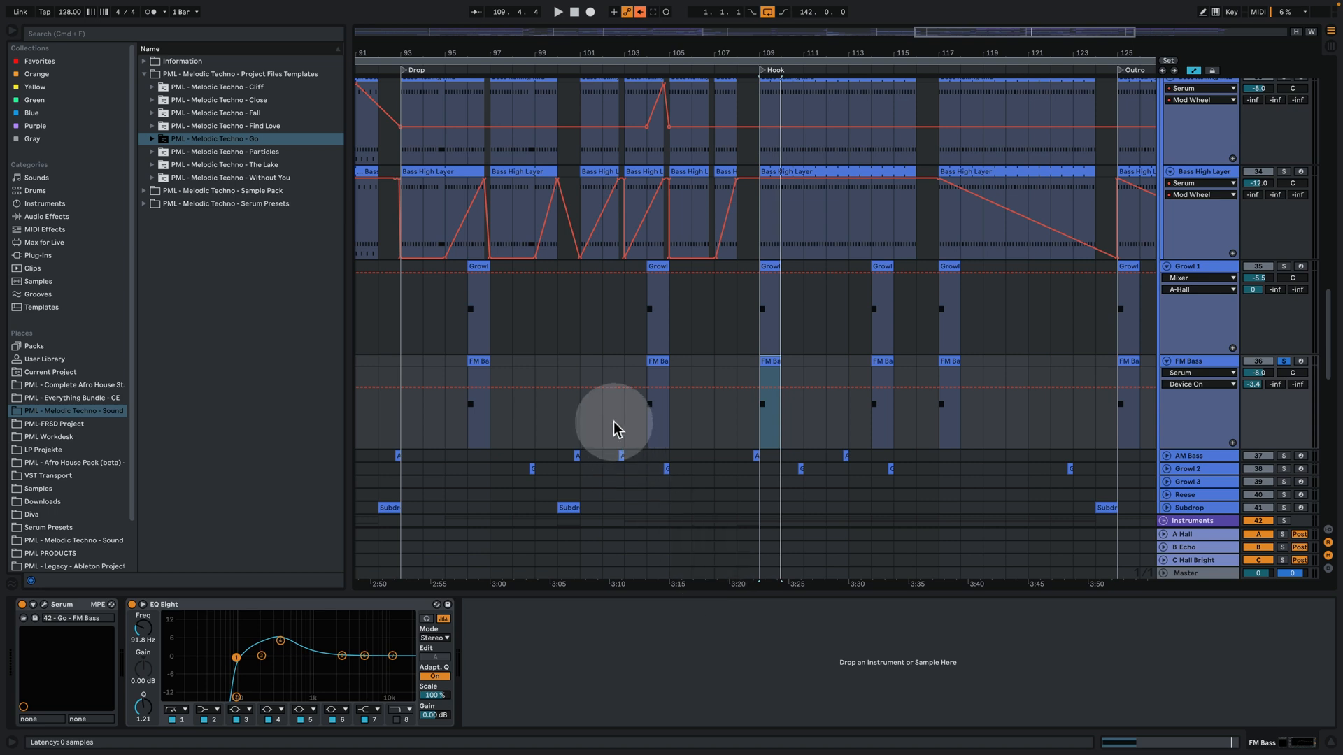
{"action": "key", "text": "space"}
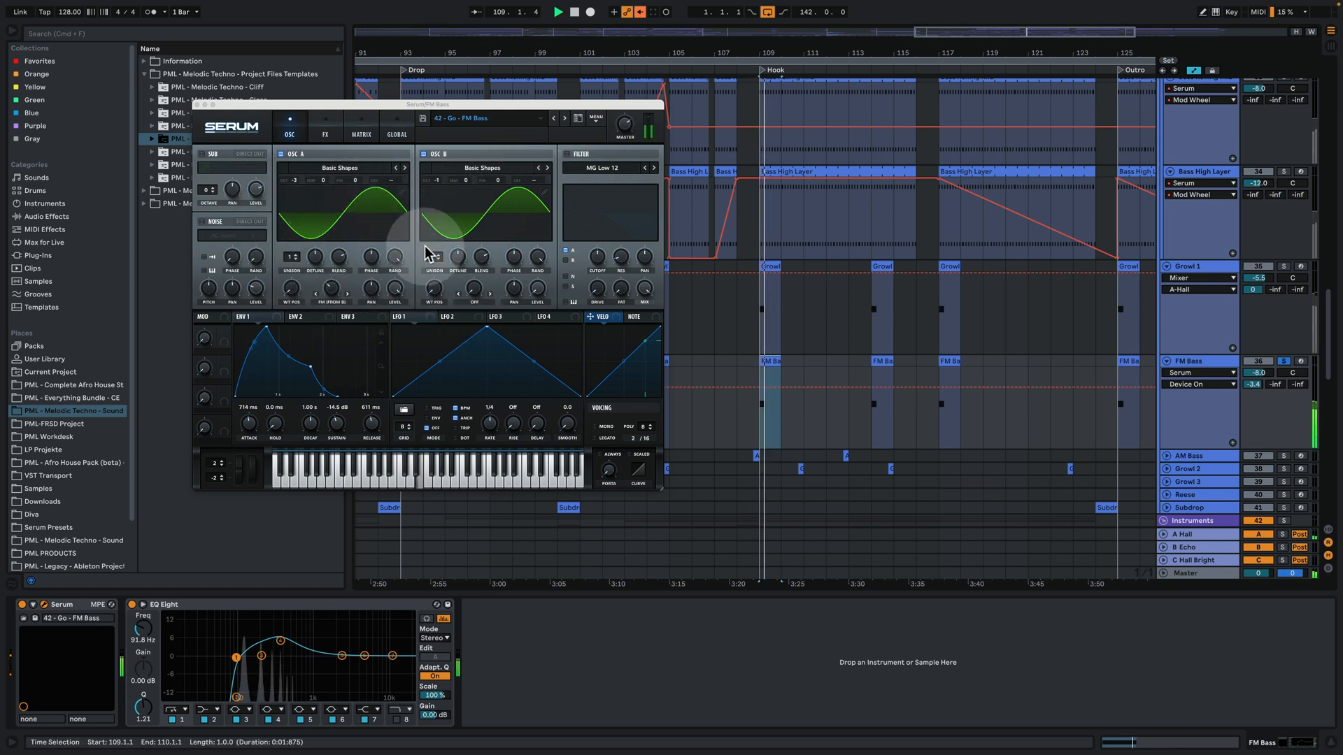
{"action": "left_click", "coordinate": [335, 298]}
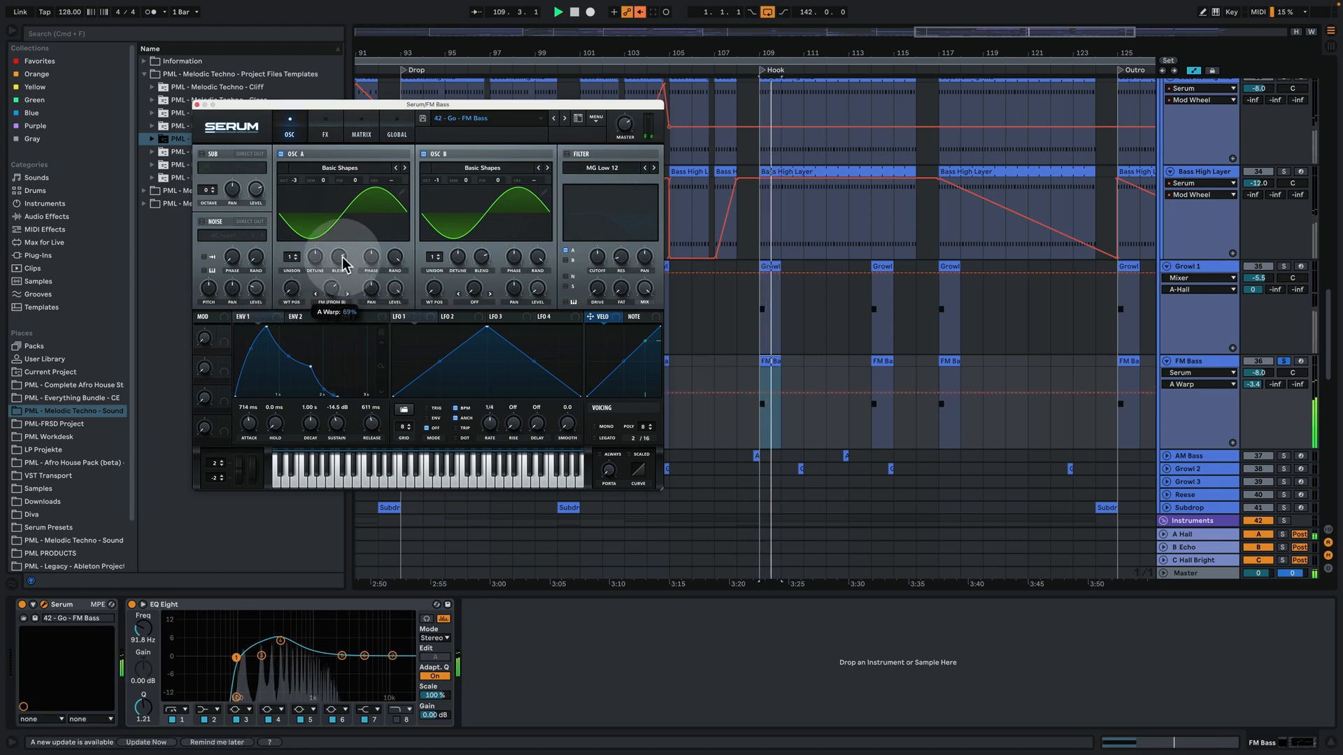
{"action": "mouse_move", "coordinate": [335, 299]}
{"action": "left_mouse_down"}
{"action": "mouse_move", "coordinate": [355, 242]}
{"action": "mouse_move", "coordinate": [356, 296]}
{"action": "left_mouse_up"}
{"action": "key", "text": "space"}
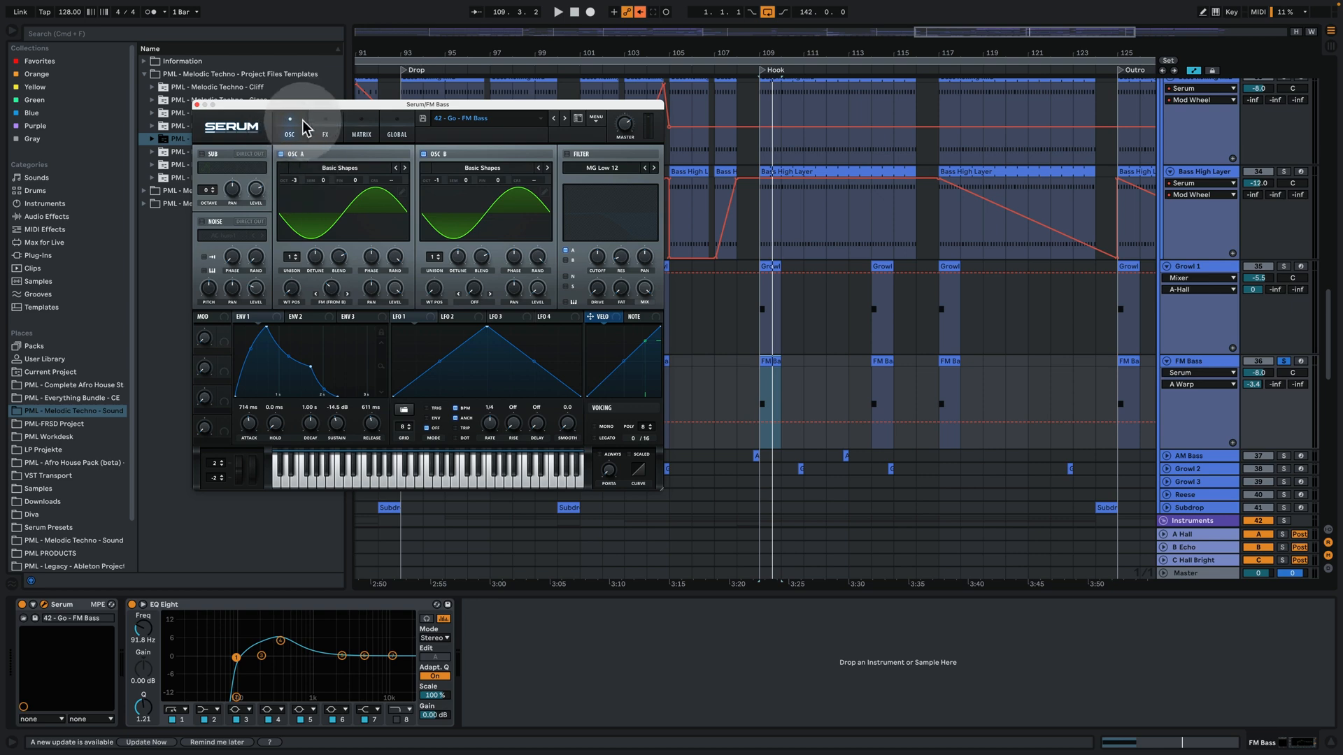
Look through the FM Bass synth's effects, modulation matrix and oscillator pages, then close the synth
{"action": "left_click", "coordinate": [326, 126]}
{"action": "left_click", "coordinate": [369, 129]}
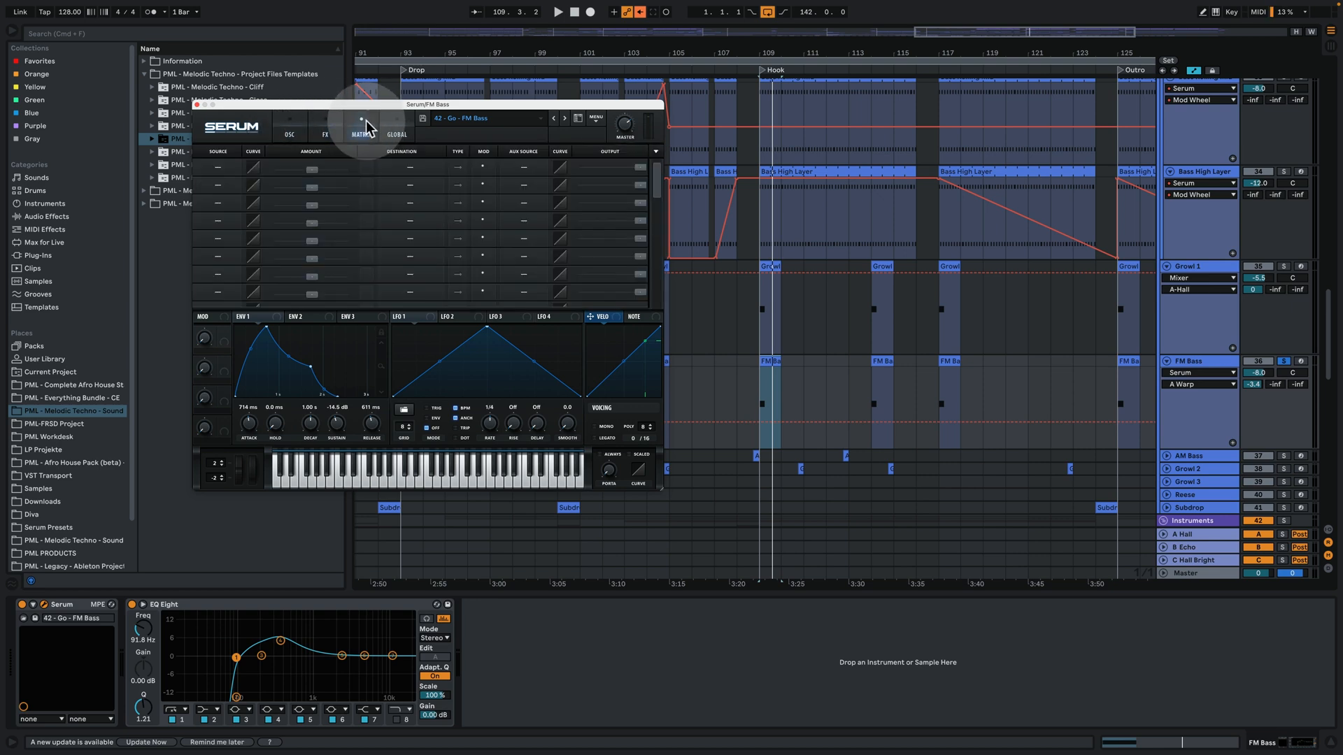
{"action": "left_click", "coordinate": [290, 130]}
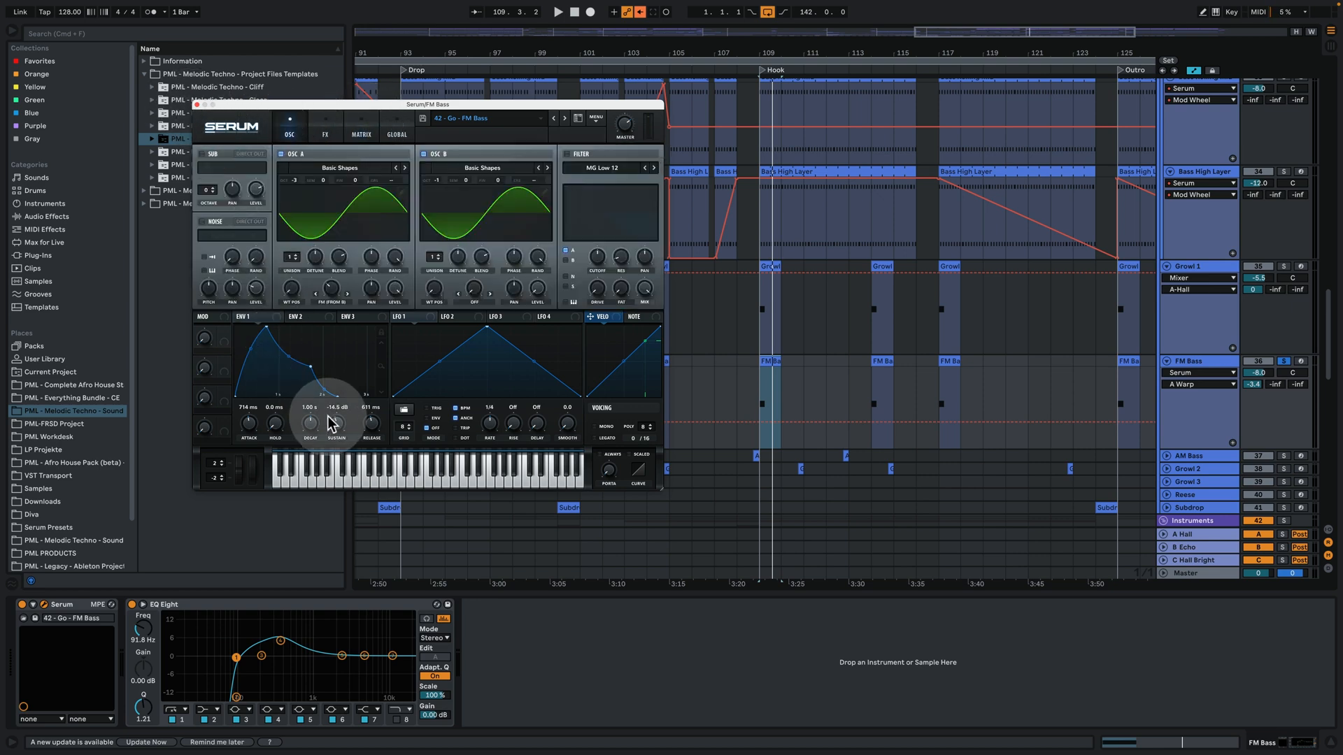
{"action": "left_click", "coordinate": [196, 105]}
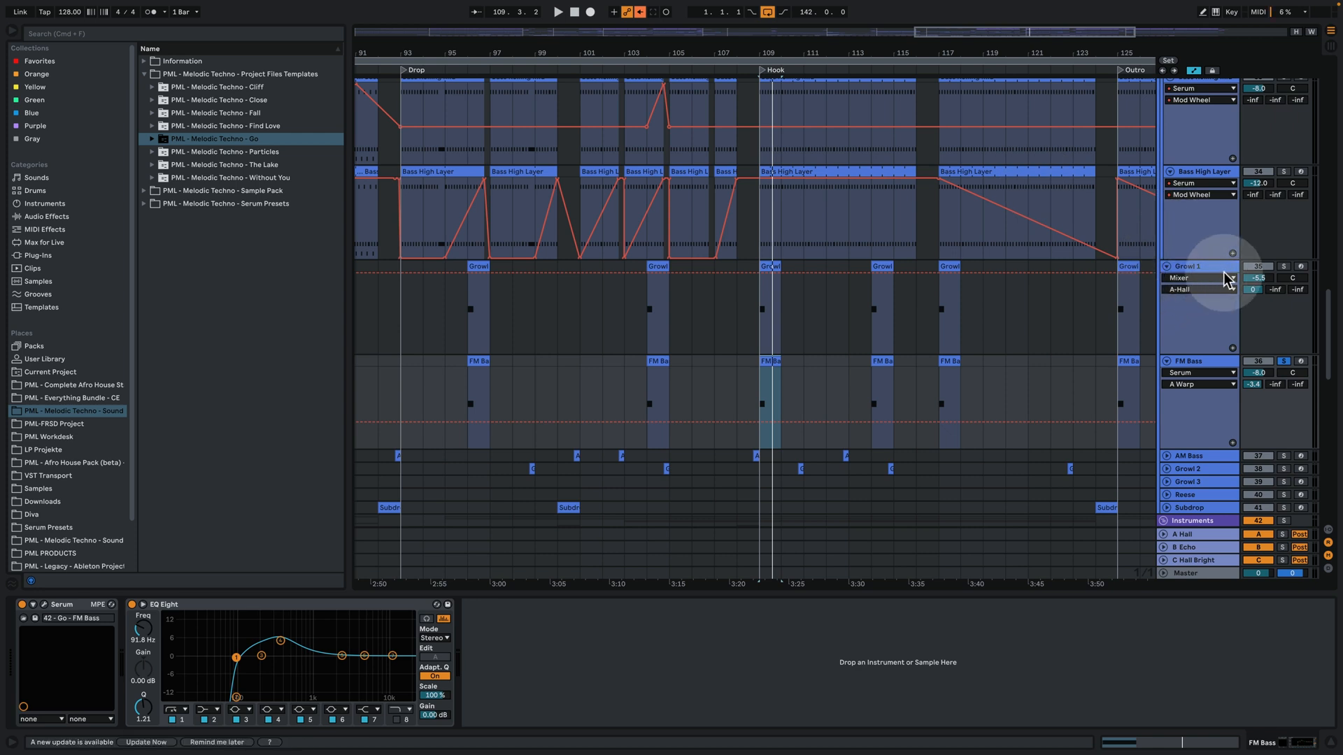
Unfold and solo the AM Bass track and play its clip just before bar 109
{"action": "scroll", "coordinate": [793, 415], "scroll_direction": "down", "scroll_amount": 3}
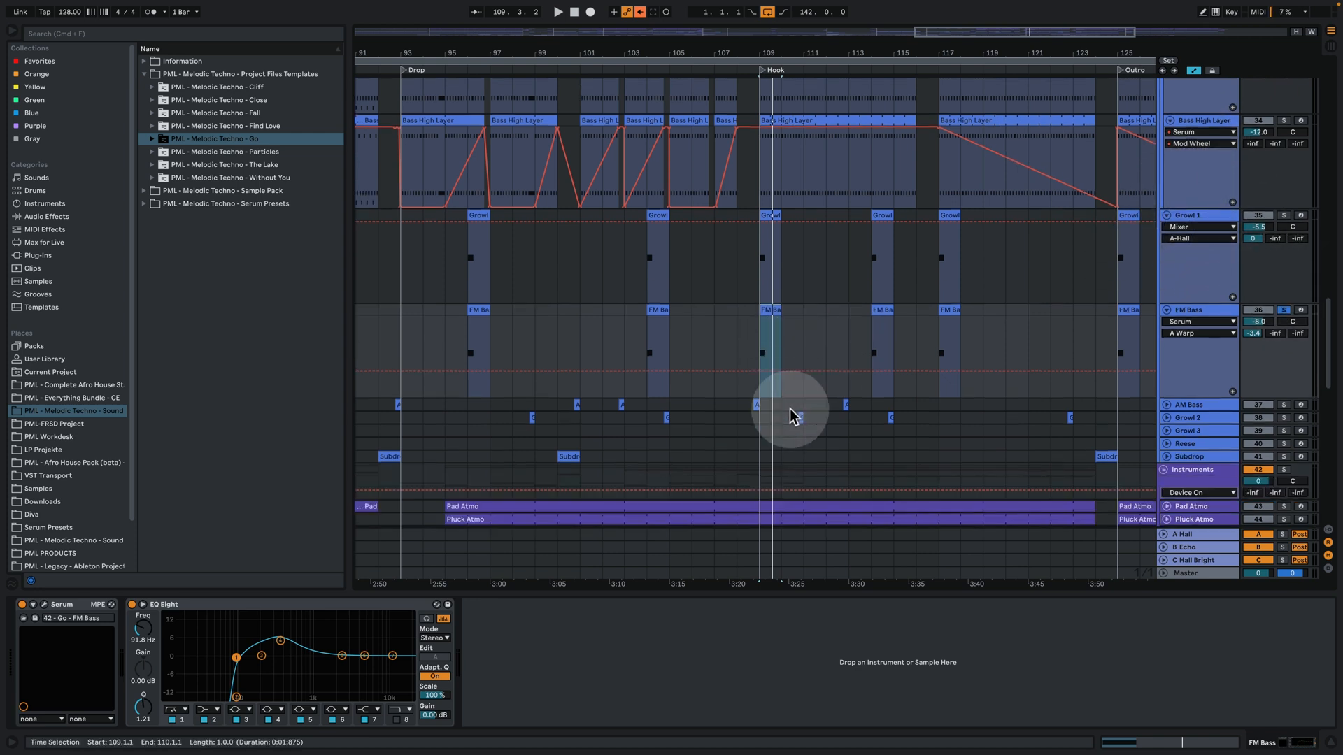
{"action": "left_click", "coordinate": [756, 405]}
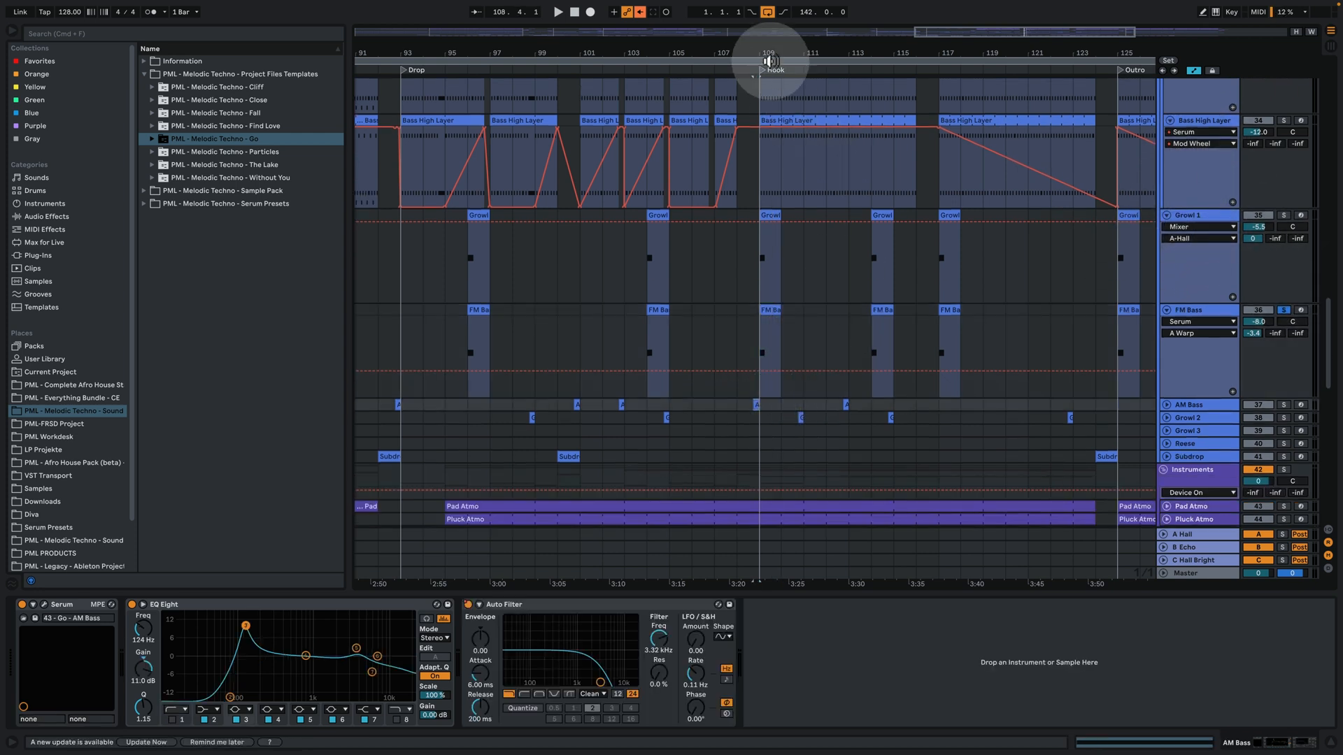
{"action": "left_click_drag", "start_coordinate": [763, 42], "coordinate": [793, 95]}
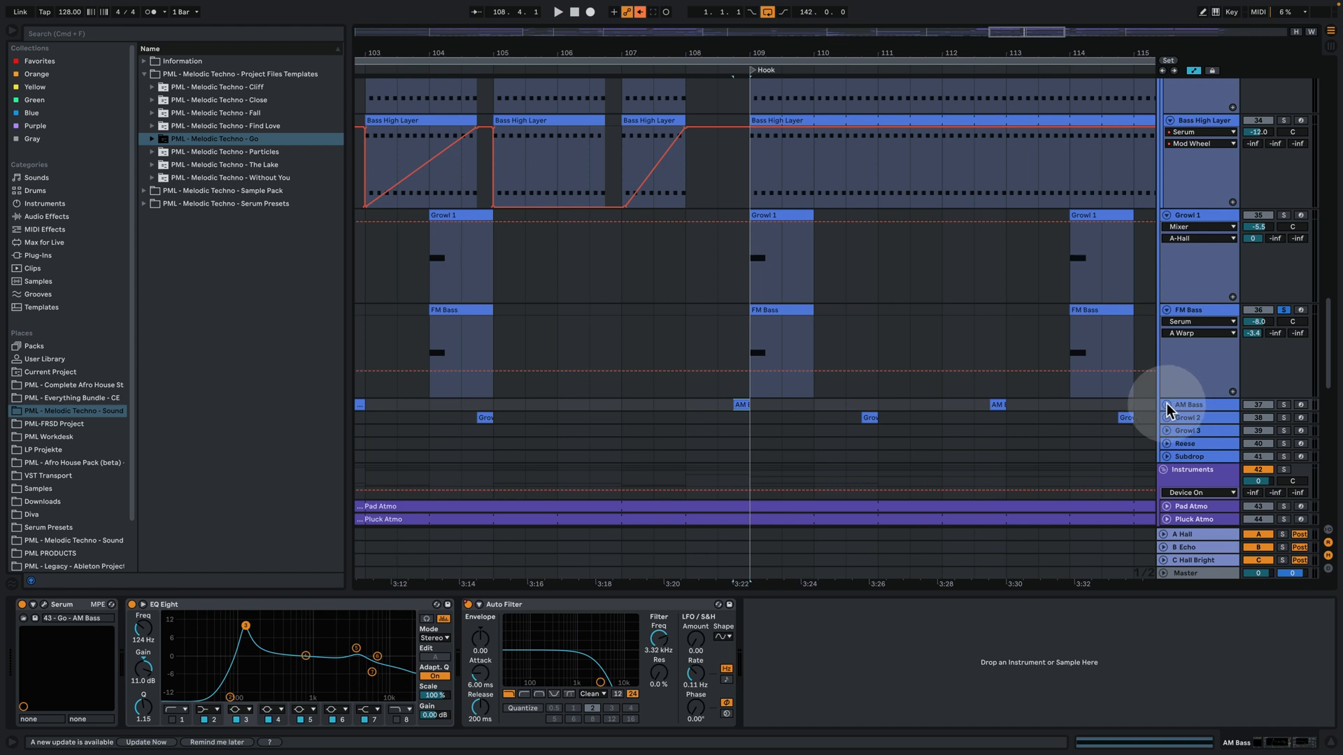
{"action": "left_click", "coordinate": [1167, 406]}
{"action": "left_click", "coordinate": [1283, 405]}
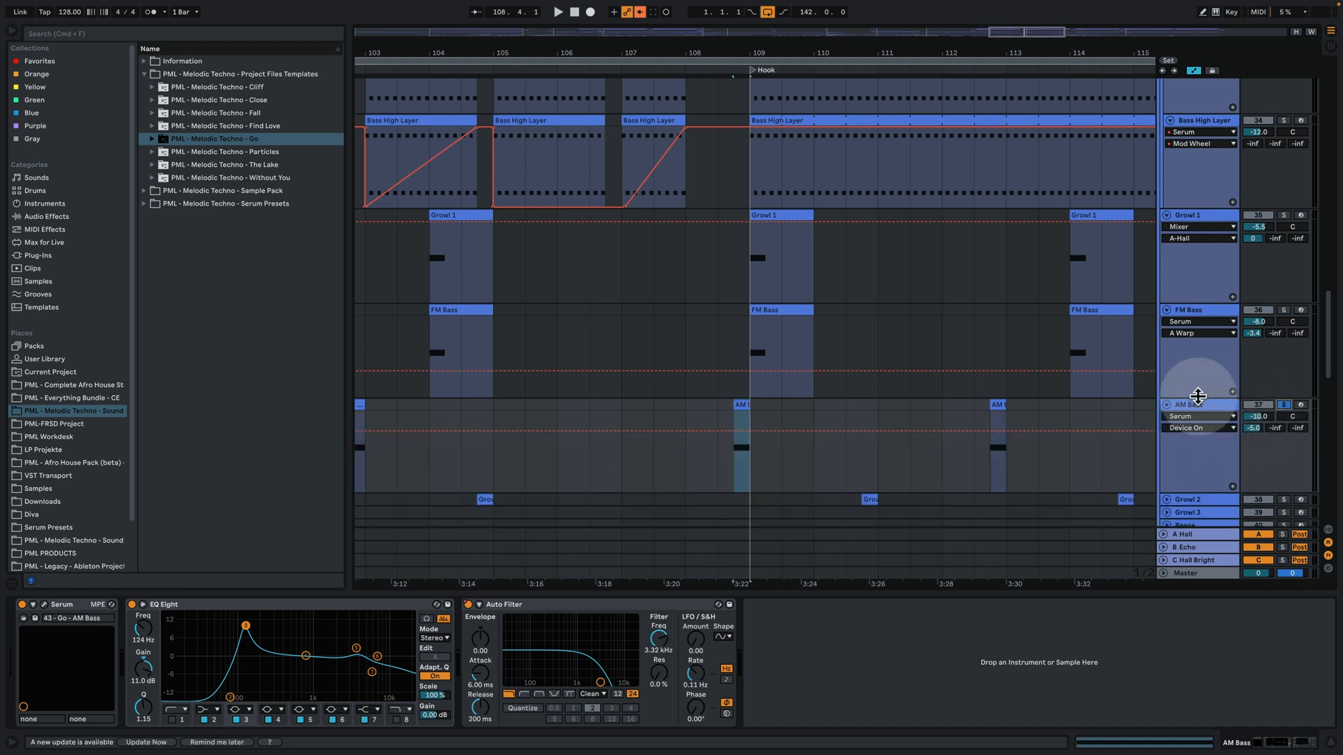
{"action": "key", "text": "space"}
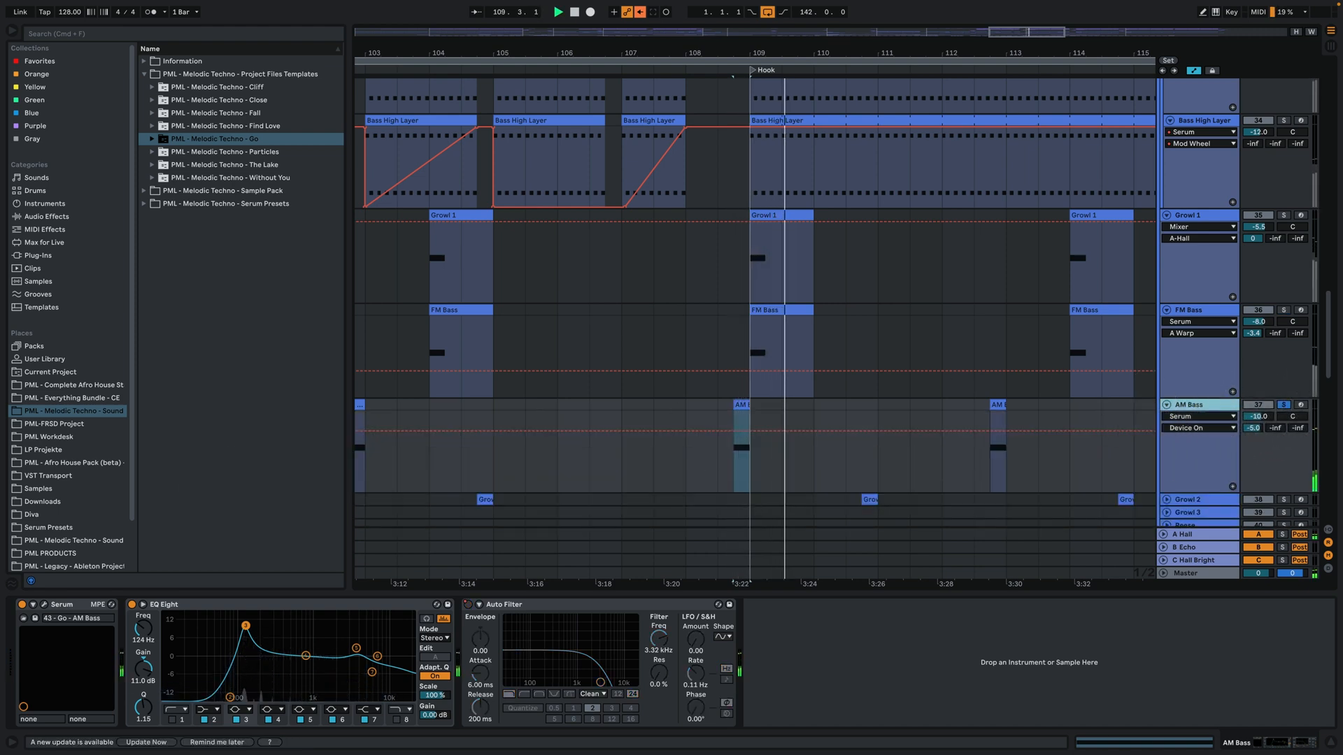
Open the AM Bass track's Serum synth and examine its oscillators, LFO 1 and filter cutoff in the effects
{"action": "left_click", "coordinate": [45, 604]}
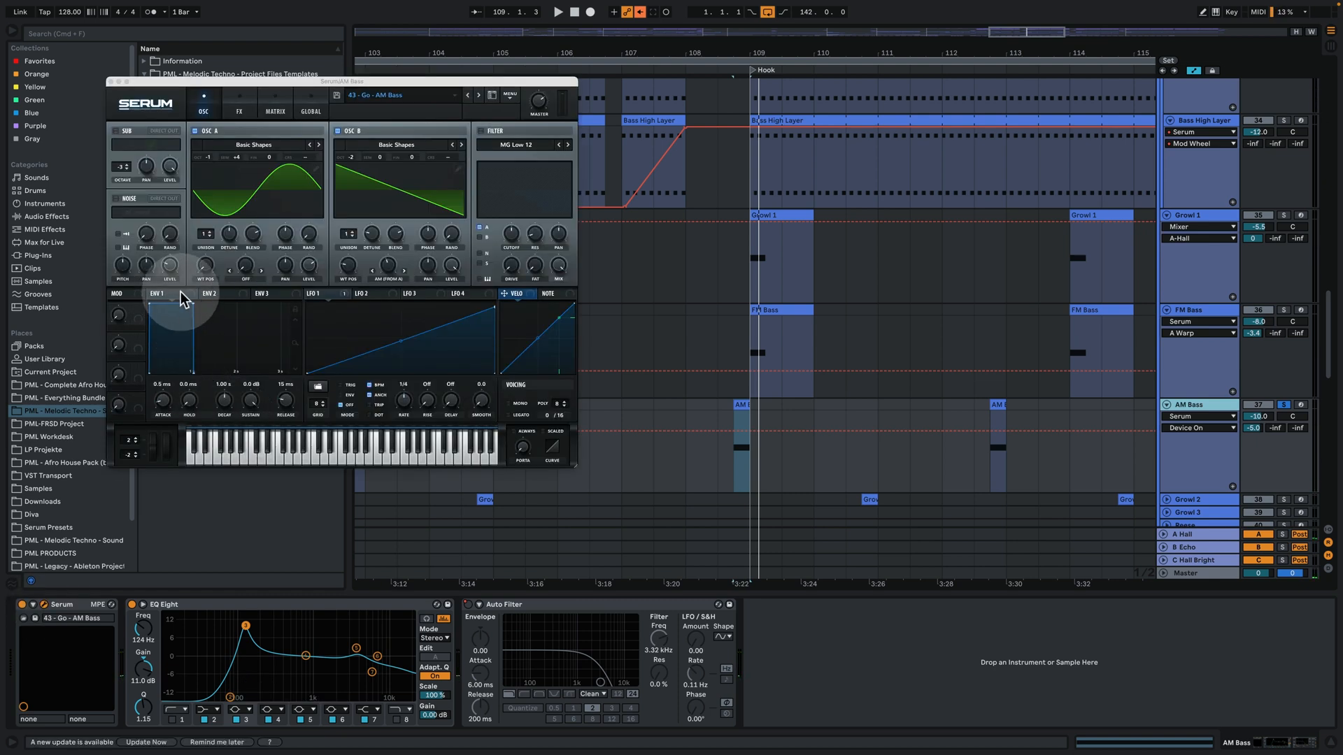
{"action": "left_click", "coordinate": [181, 298]}
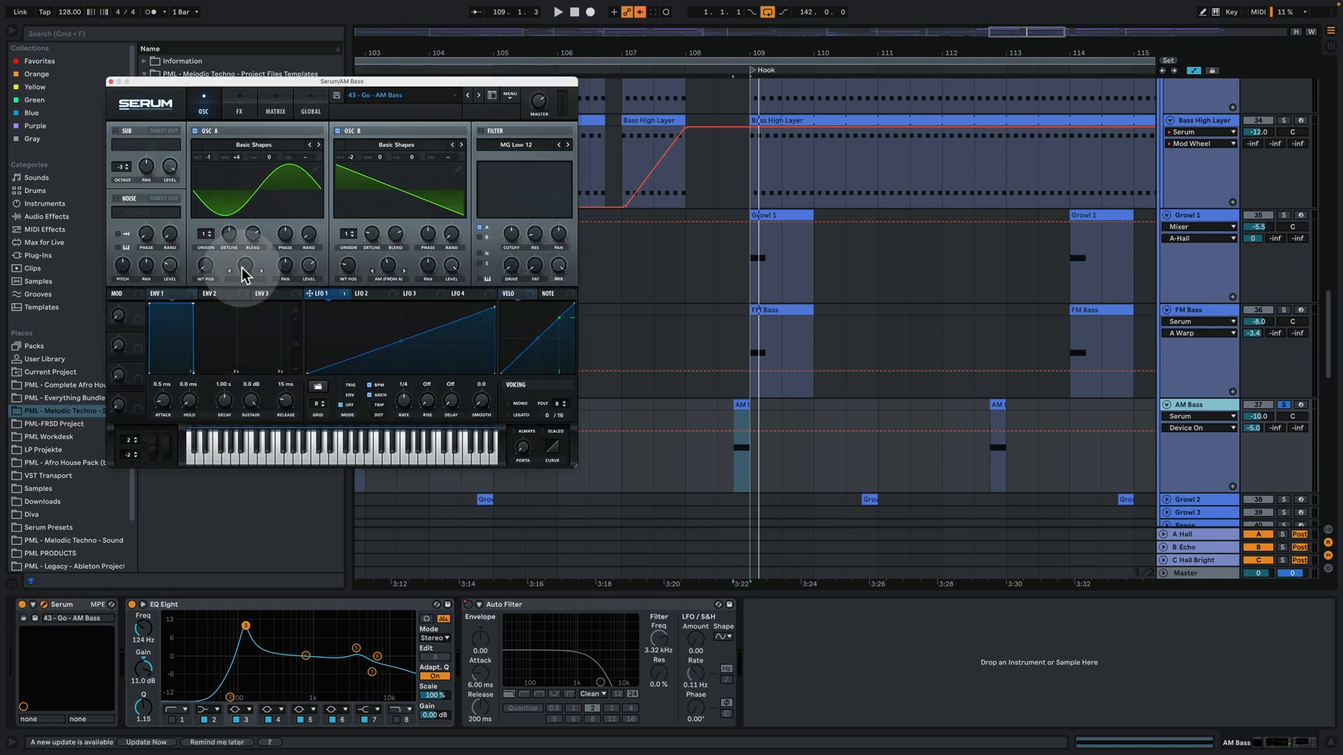
{"action": "left_click", "coordinate": [239, 105]}
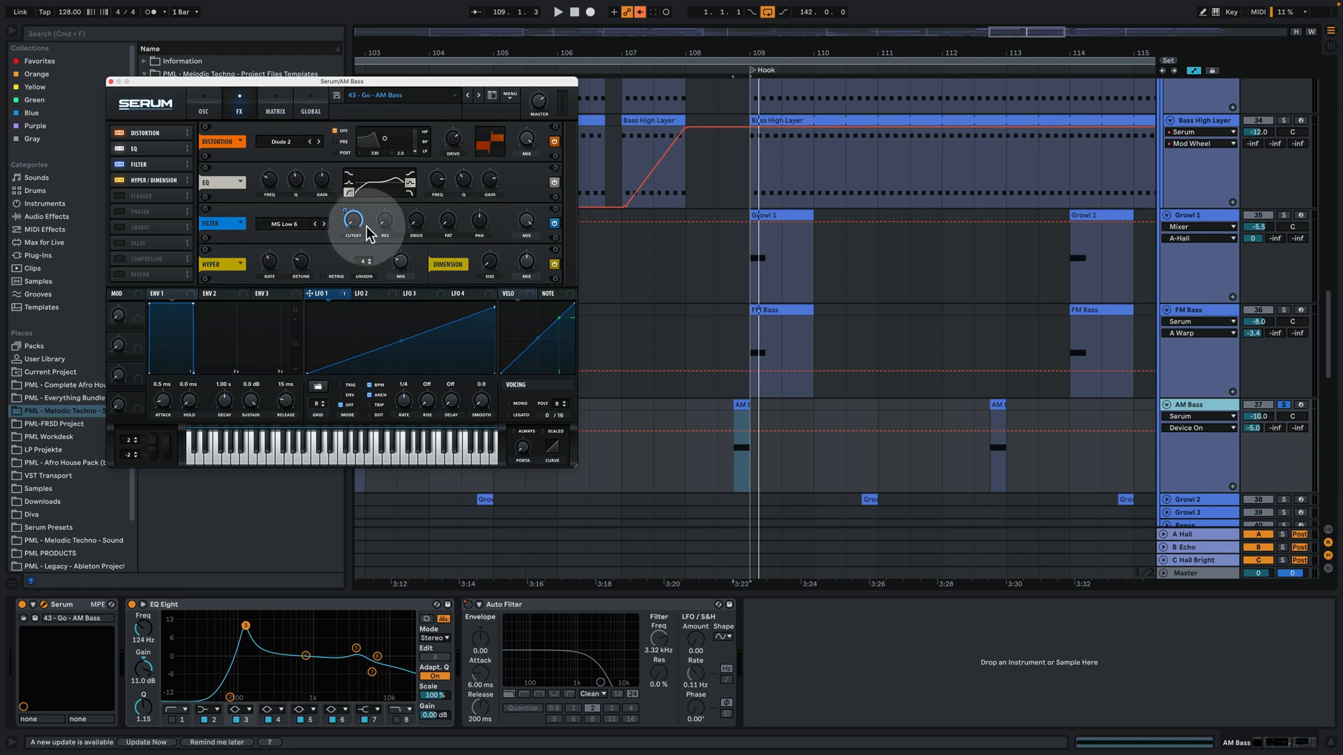
{"action": "left_click_drag", "start_coordinate": [321, 302], "coordinate": [355, 222]}
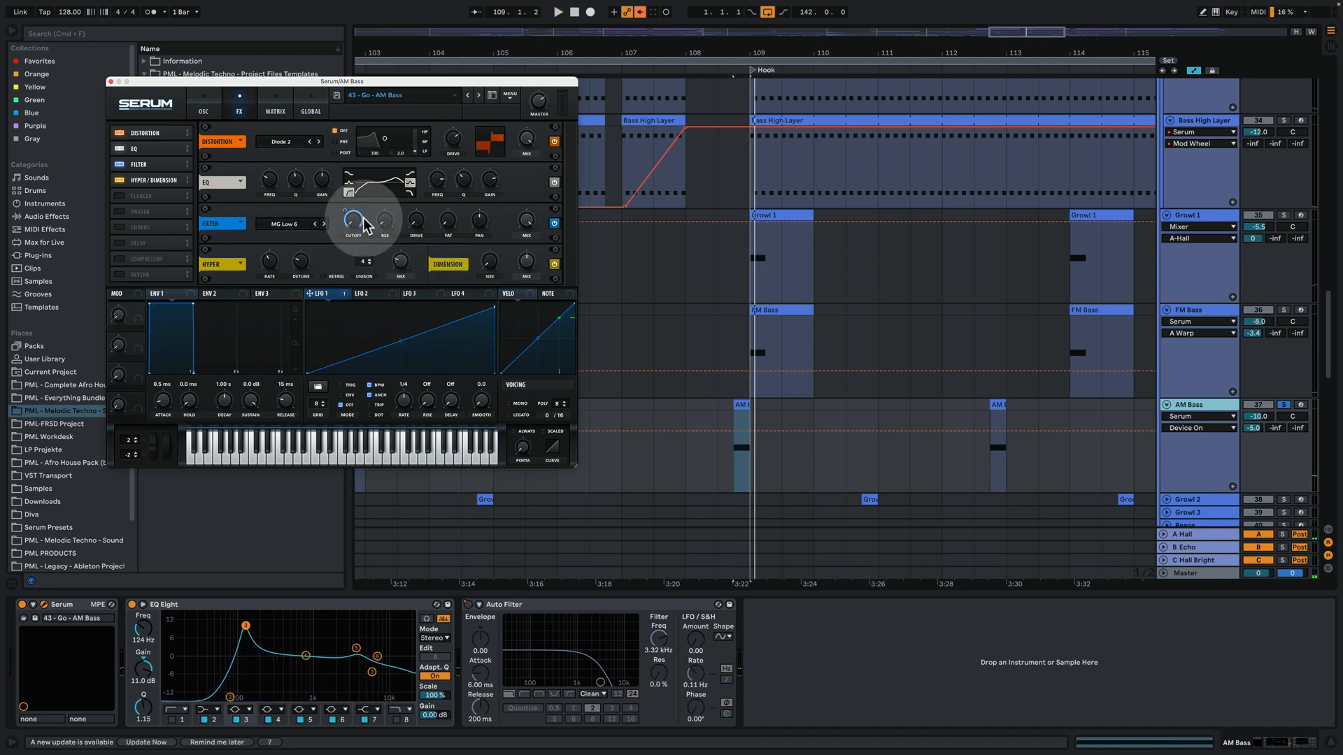
Play the AM Bass clip, point out the 124 Hz band in its EQ Eight, and close the synth
{"action": "key", "text": "space"}
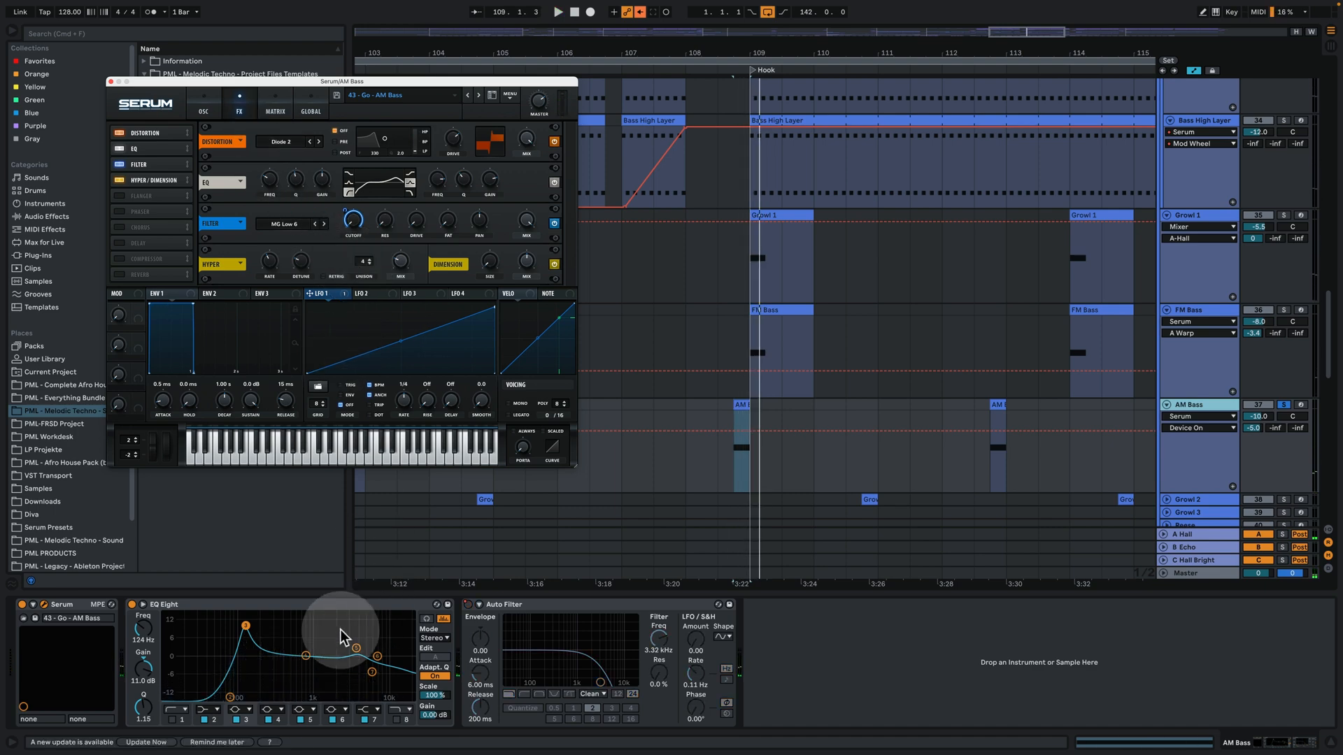
{"action": "left_click", "coordinate": [246, 627]}
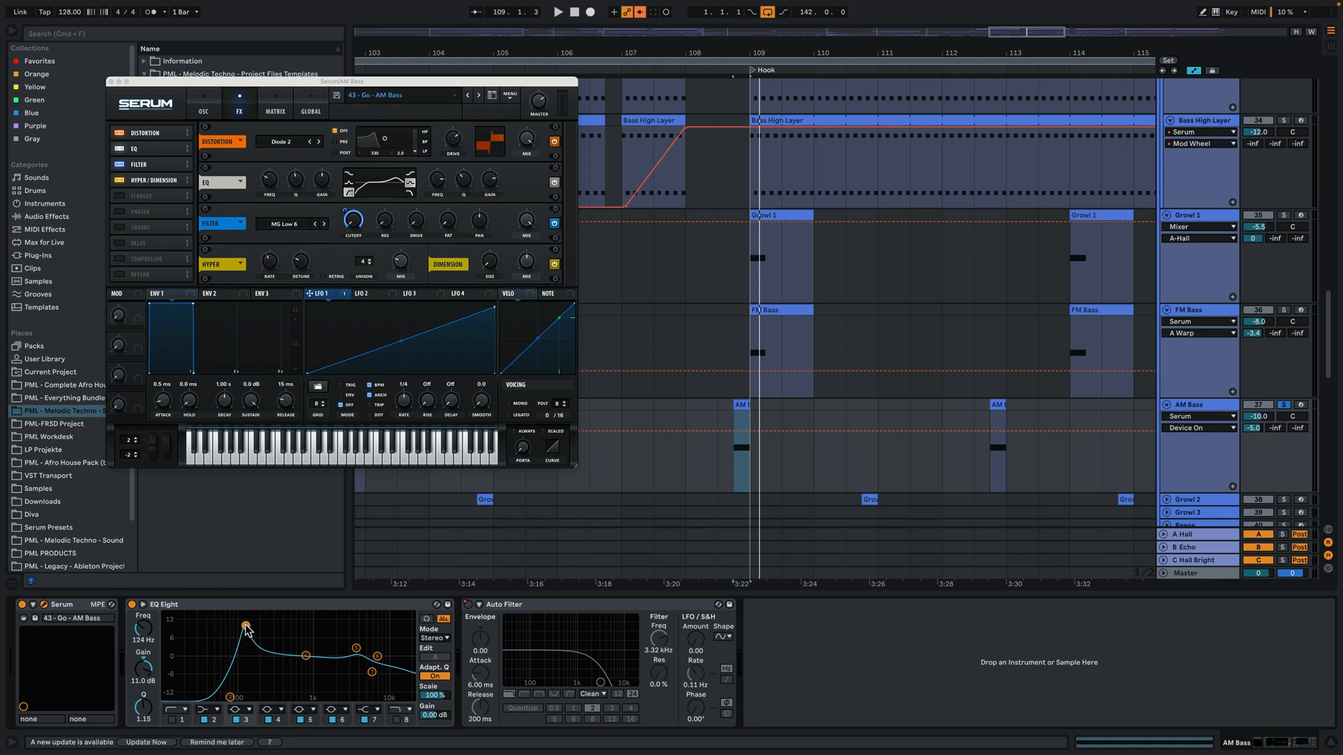
{"action": "left_click", "coordinate": [111, 82]}
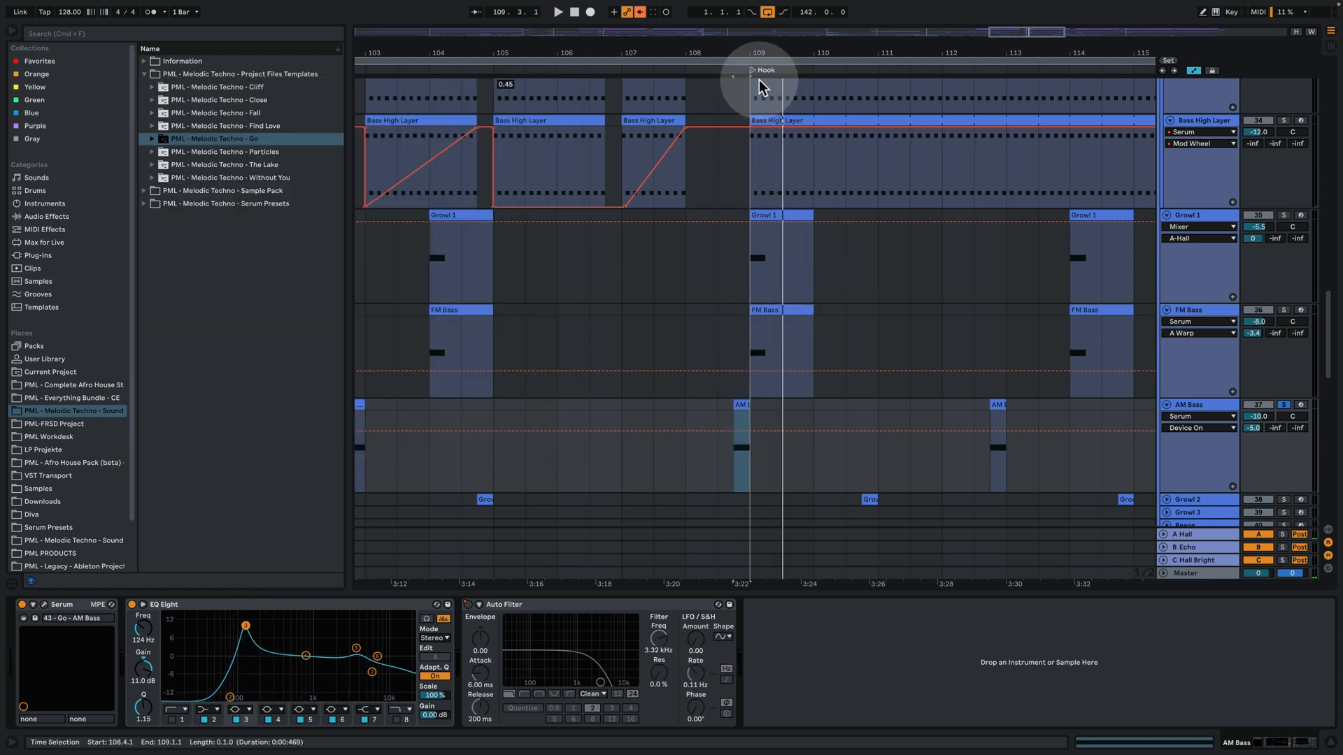
Add FM Bass and Growl 1 to the soloed AM Bass and play the three layers together from 108.4.1
{"action": "left_click_drag", "start_coordinate": [775, 49], "coordinate": [774, 63]}
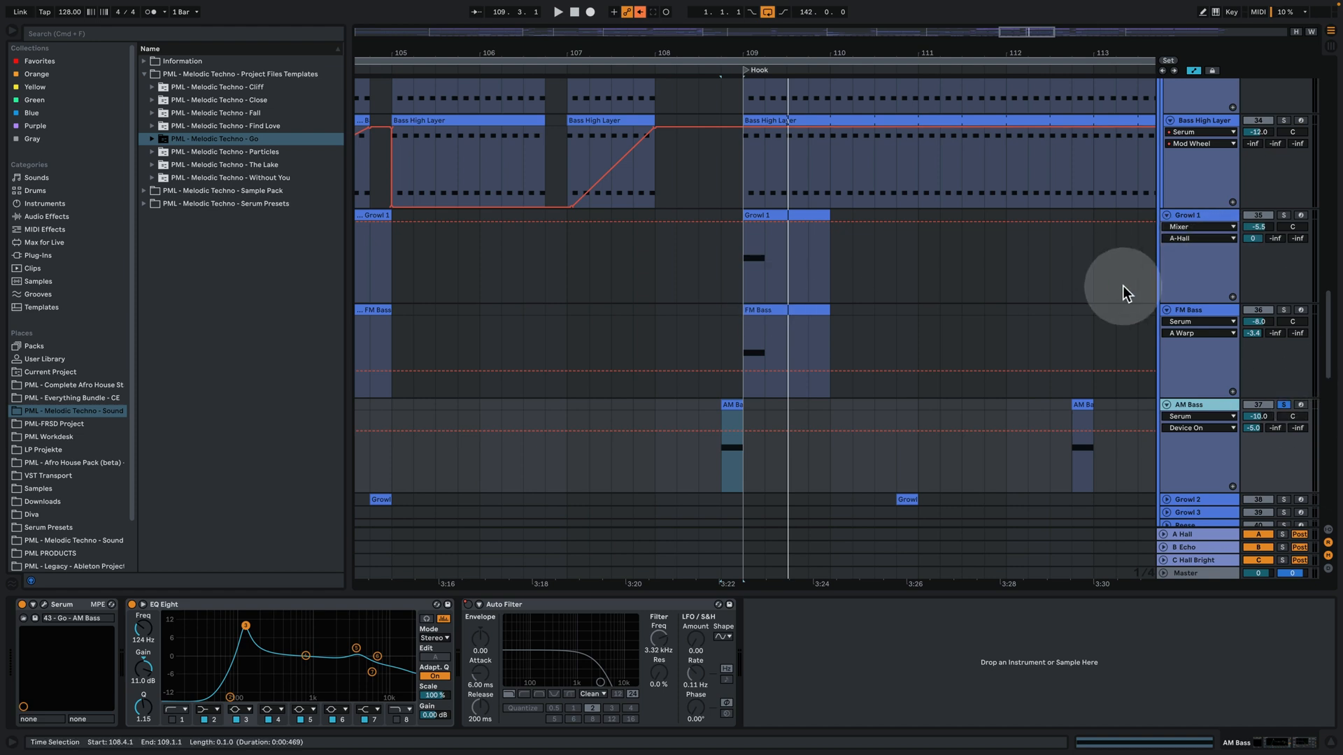
{"action": "left_click", "coordinate": [1284, 310]}
{"action": "left_click", "coordinate": [1283, 215]}
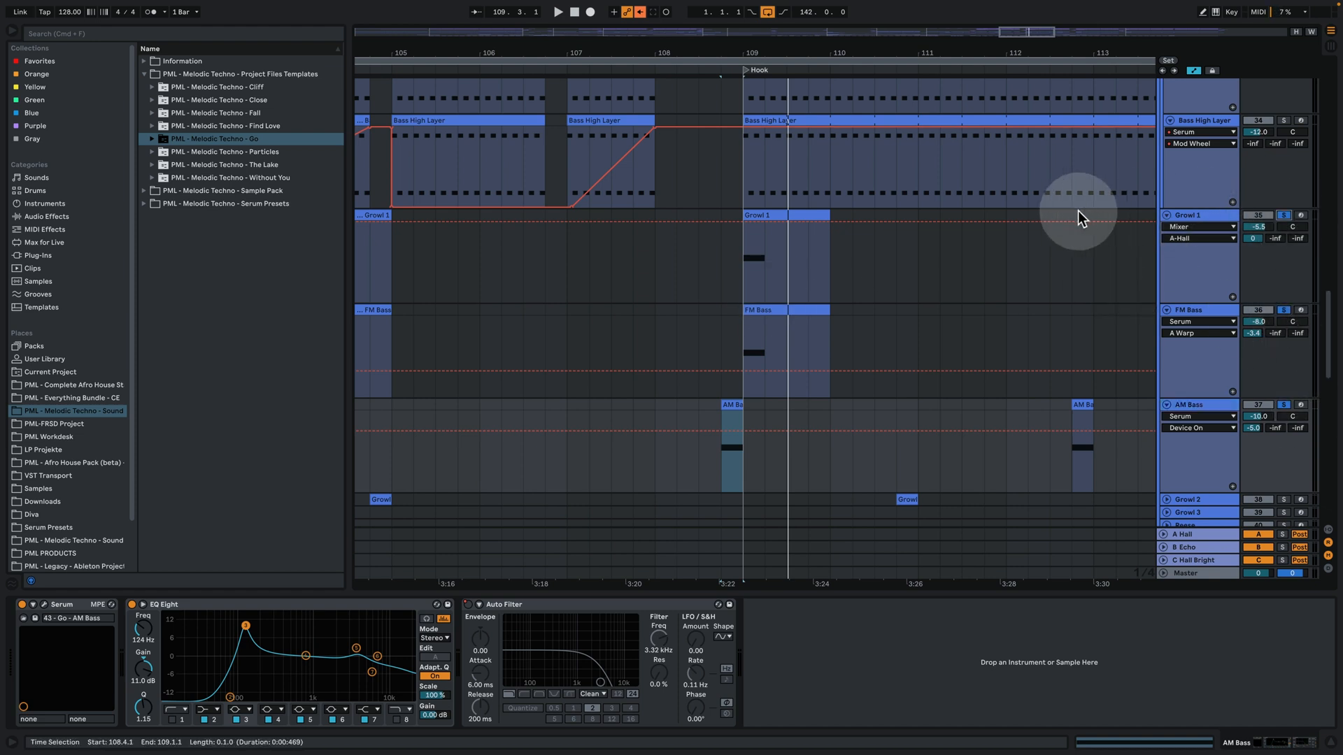
{"action": "left_click", "coordinate": [723, 242]}
{"action": "key", "text": "space"}
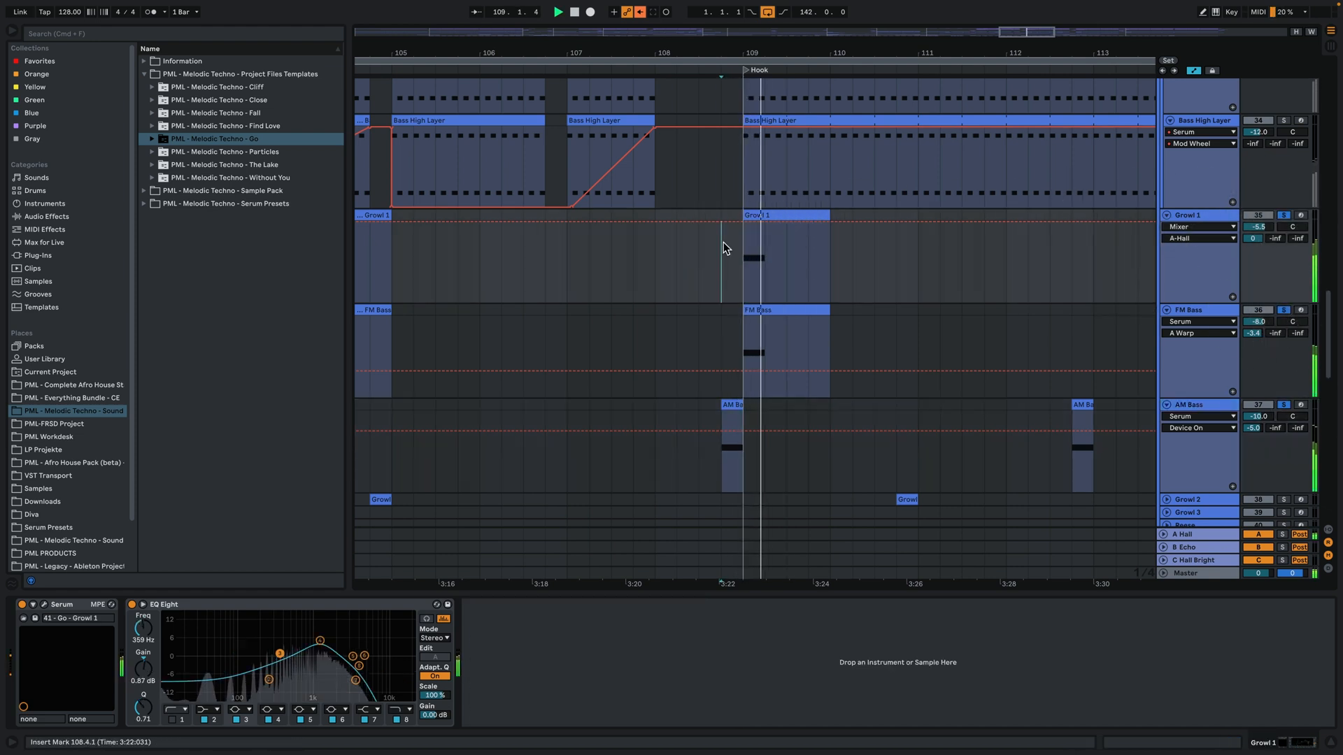
Unfold and solo the Growl 2 track and play its clip just before bar 111
{"action": "left_click_drag", "start_coordinate": [803, 53], "coordinate": [803, 46]}
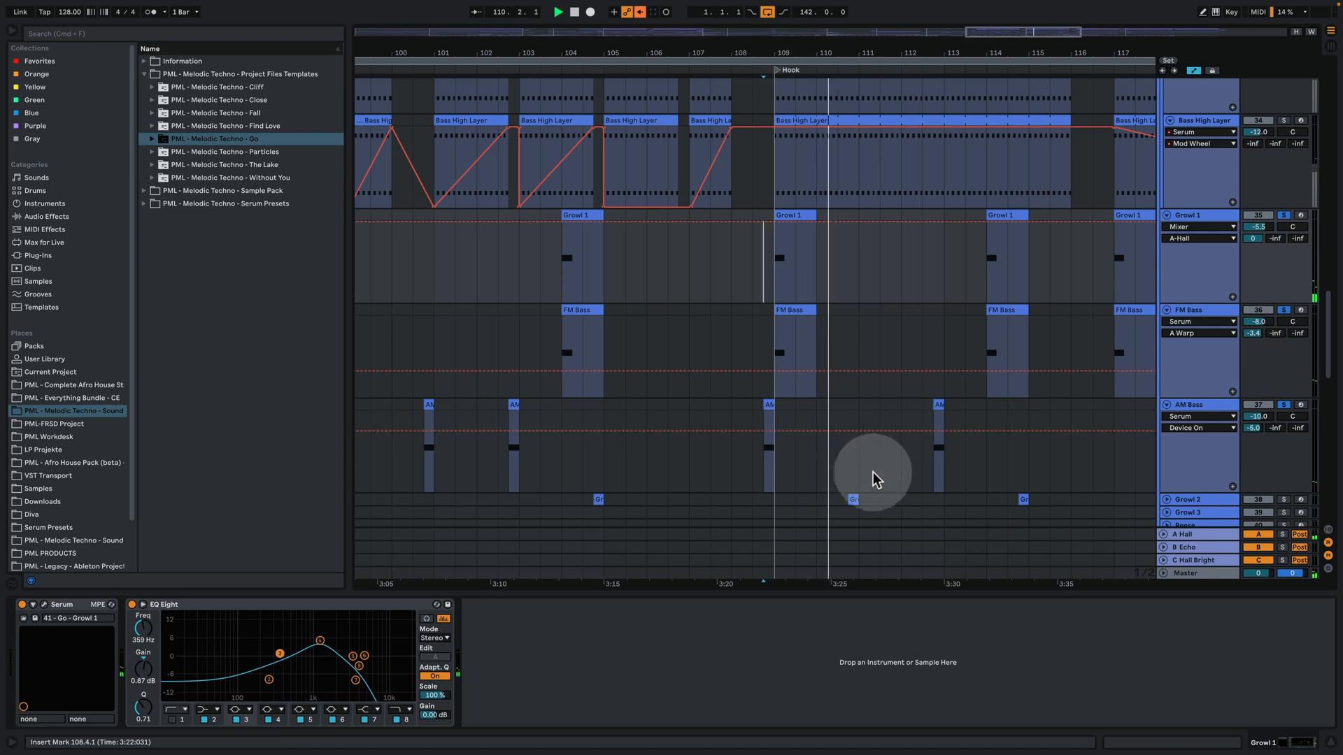
{"action": "left_click", "coordinate": [1166, 499]}
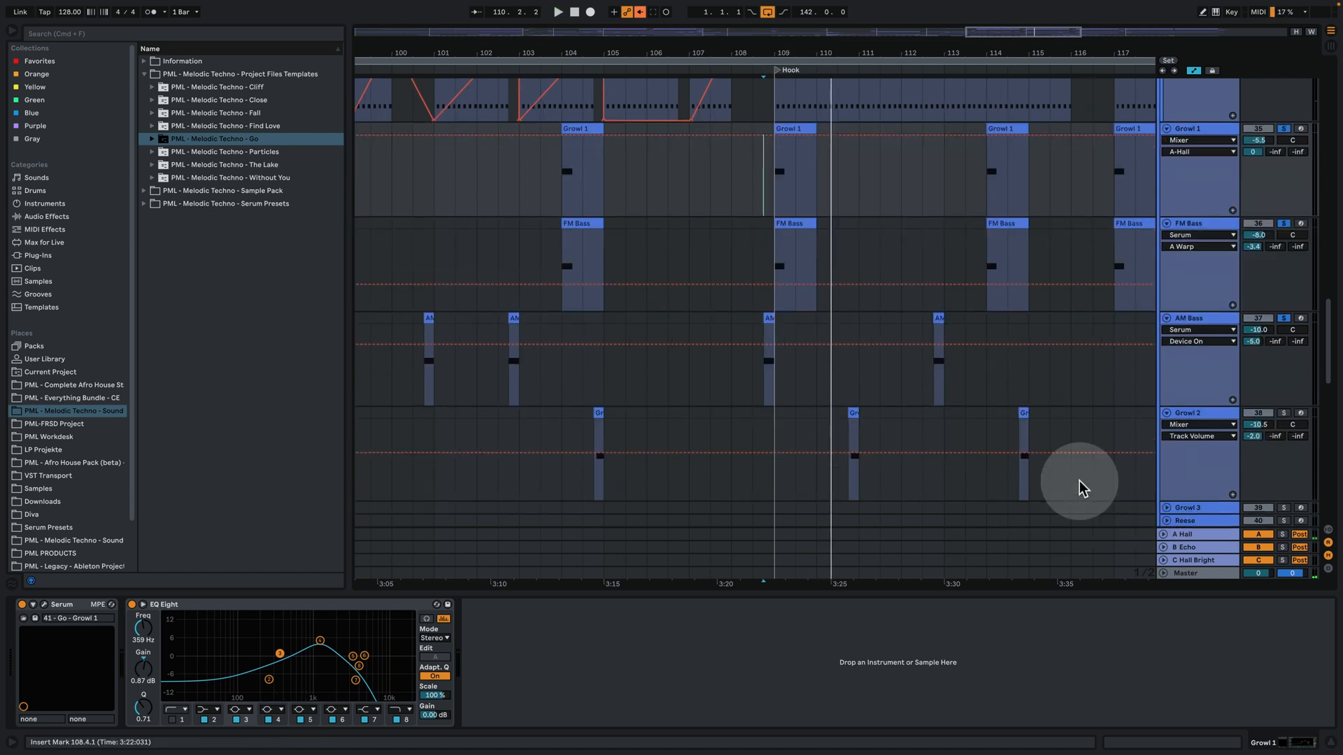
{"action": "left_click", "coordinate": [855, 413]}
{"action": "left_click", "coordinate": [1271, 397]}
{"action": "left_click", "coordinate": [1285, 415]}
{"action": "key", "text": "space"}
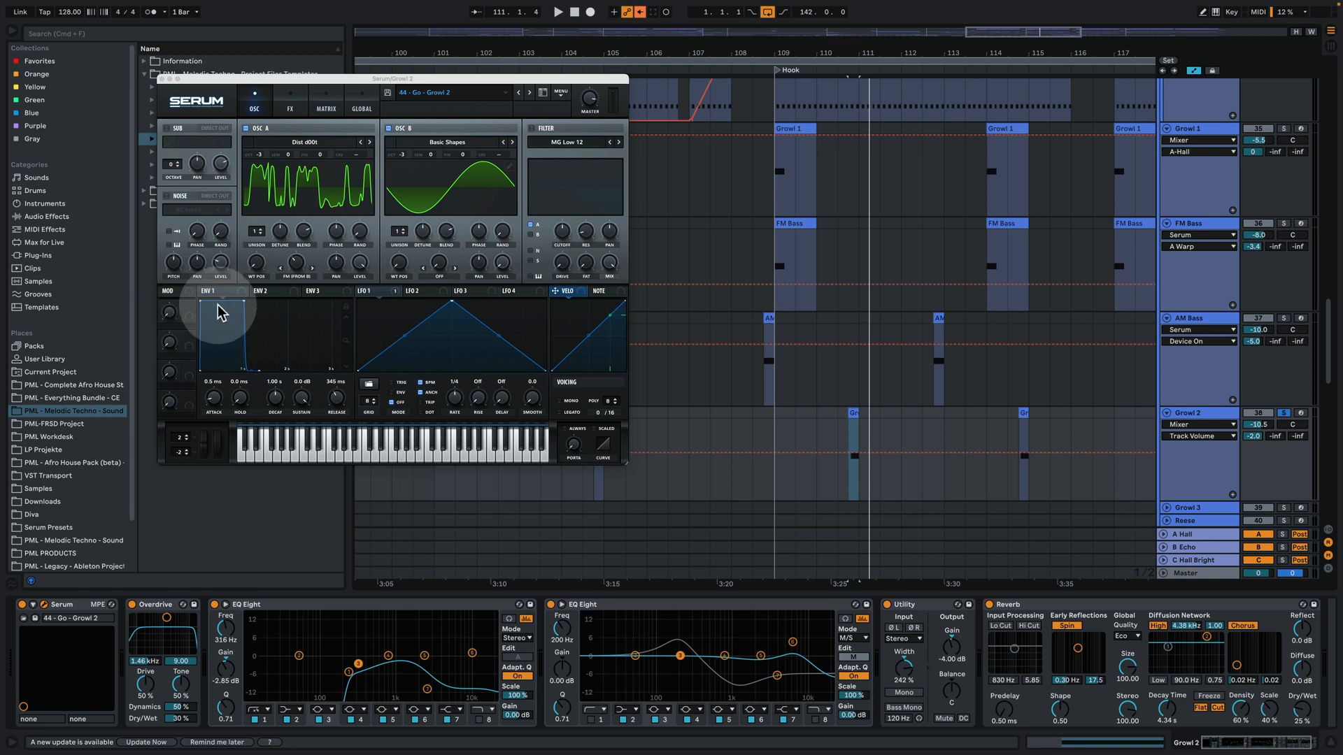
Play the Growl 2 clip while examining oscillators A and B and the FM warp in its Serum synth
{"action": "key", "text": "space"}
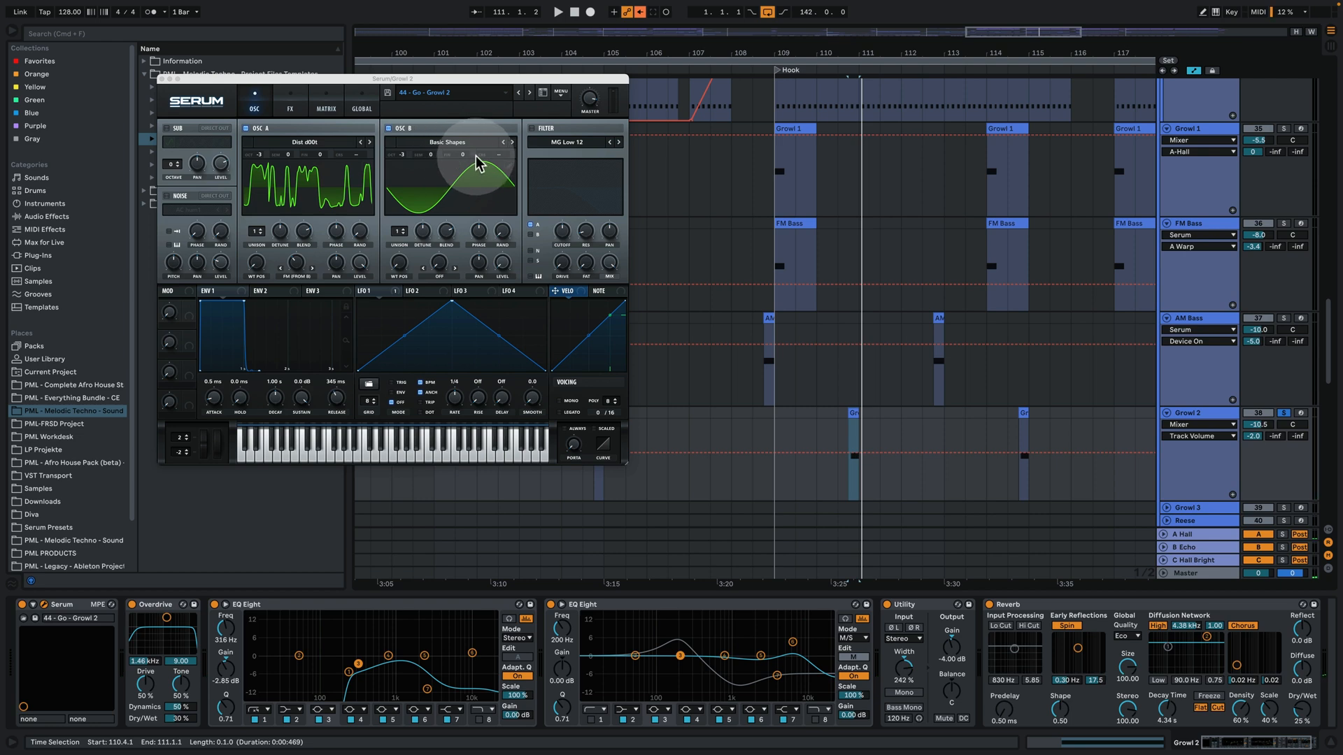
{"action": "left_click", "coordinate": [511, 180]}
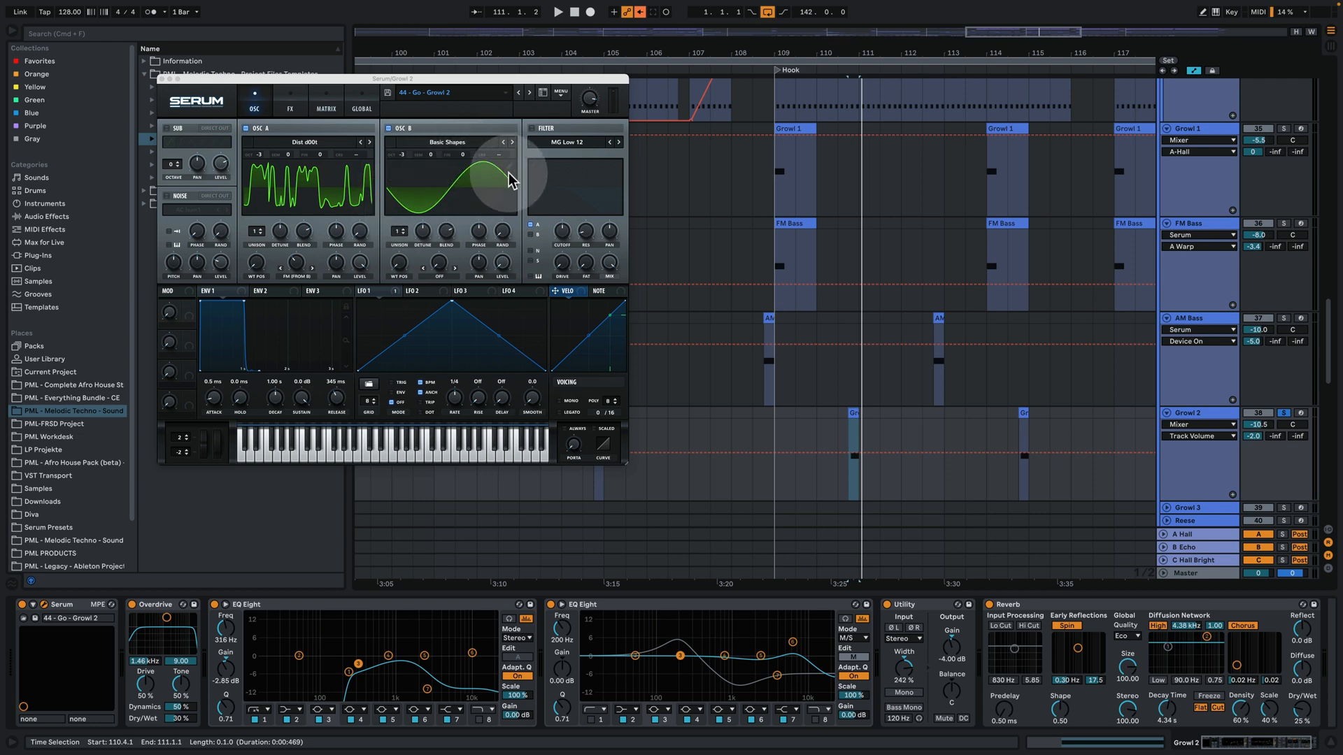
{"action": "left_click", "coordinate": [338, 270]}
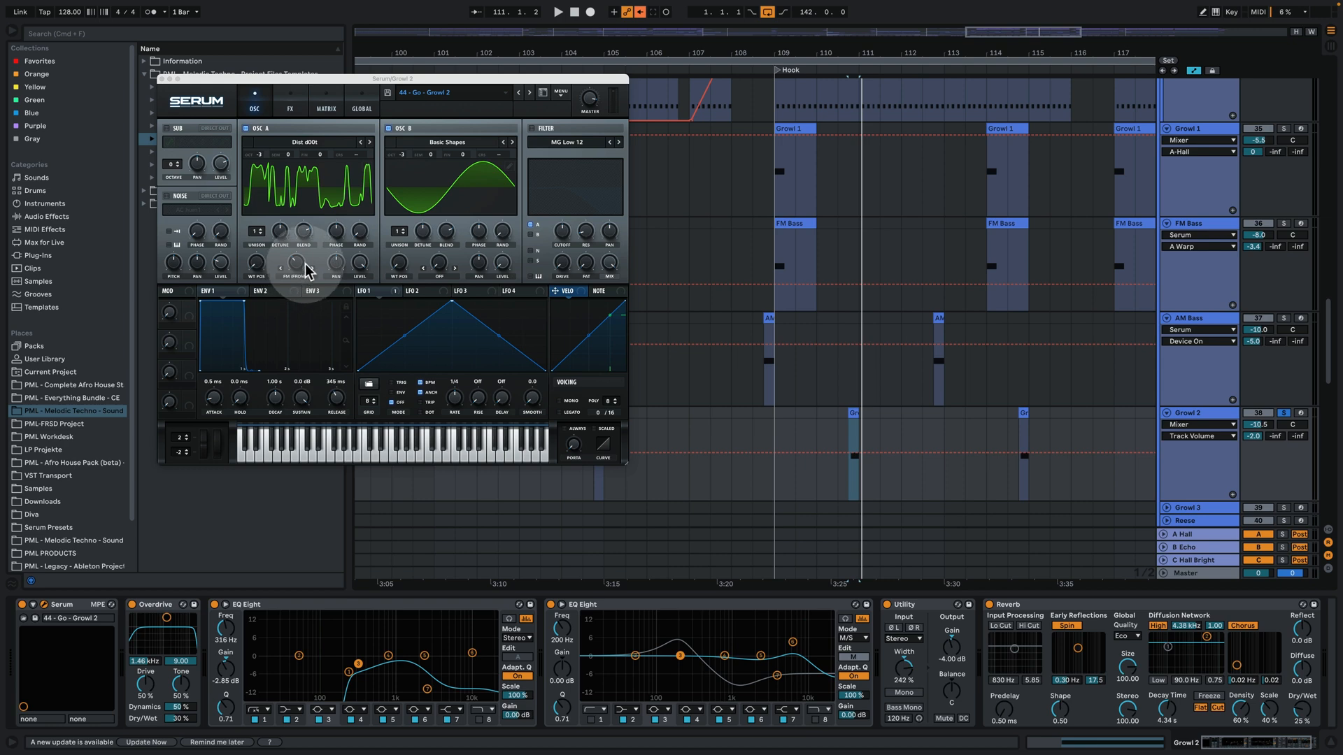
{"action": "key", "text": "space"}
{"action": "key", "text": "space"}
Audition Growl 2 with oscillator A's FM warp at 0%, undo the change, and replay the clip
{"action": "left_click_drag", "start_coordinate": [299, 264], "coordinate": [292, 311]}
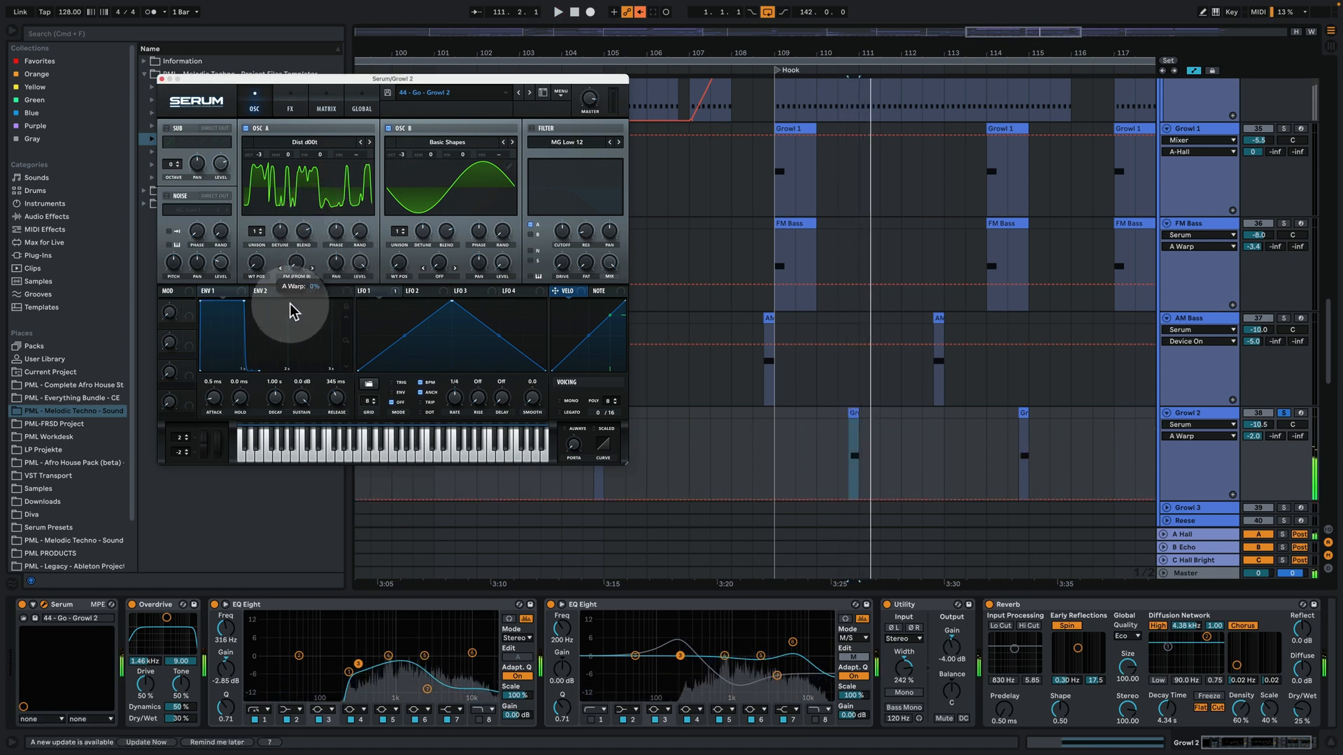
{"action": "key", "text": "space"}
{"action": "key", "text": "space"}
{"action": "key", "text": "super+z"}
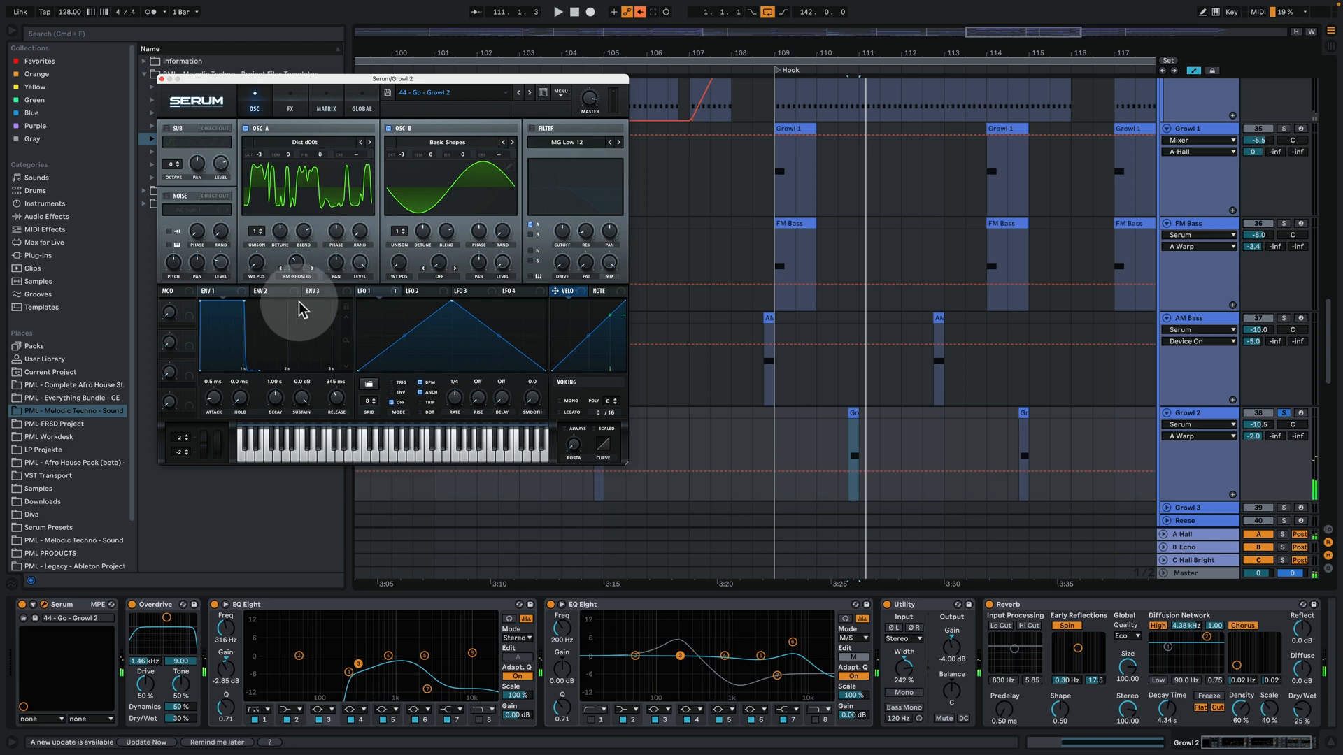
{"action": "key", "text": "space"}
{"action": "key", "text": "space"}
Show the Growl 2 synth's effects and play the clip with the first EQ Eight bypassed, then re-enable it
{"action": "left_click", "coordinate": [290, 105]}
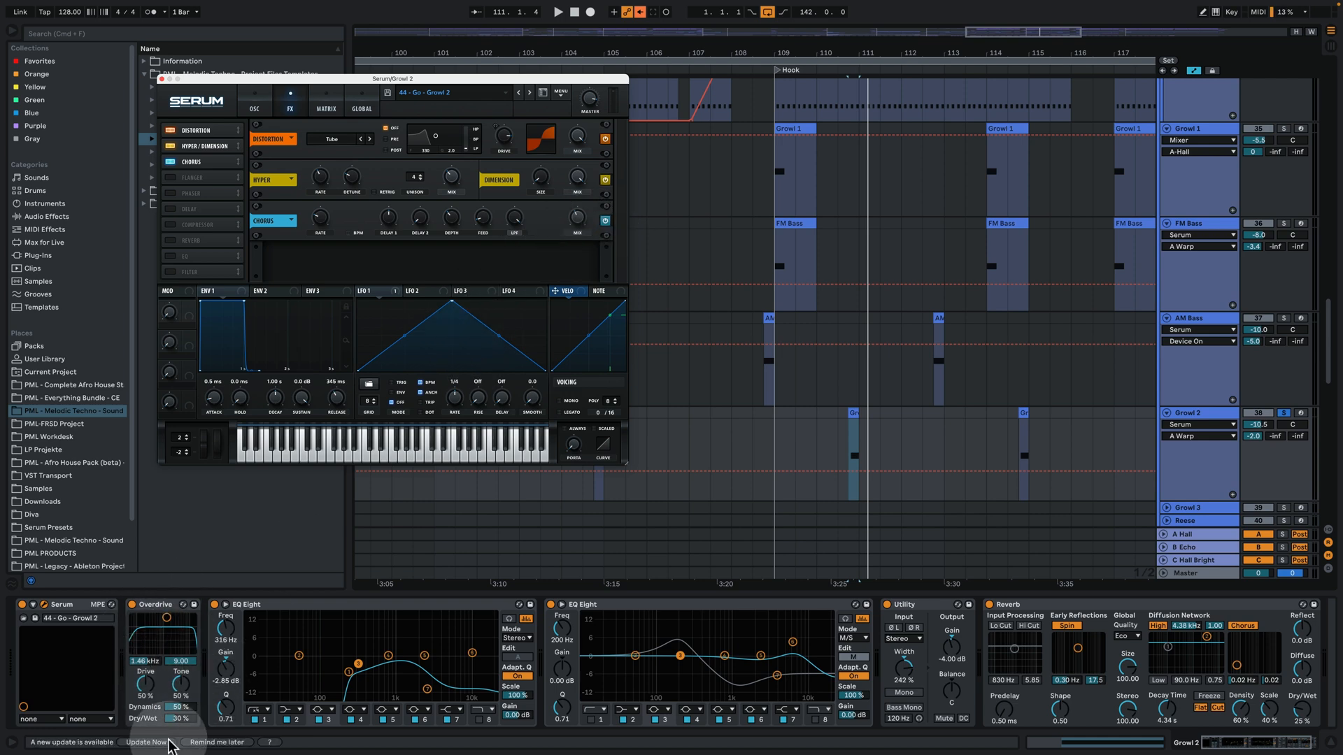
{"action": "left_click", "coordinate": [215, 605]}
{"action": "key", "text": "space"}
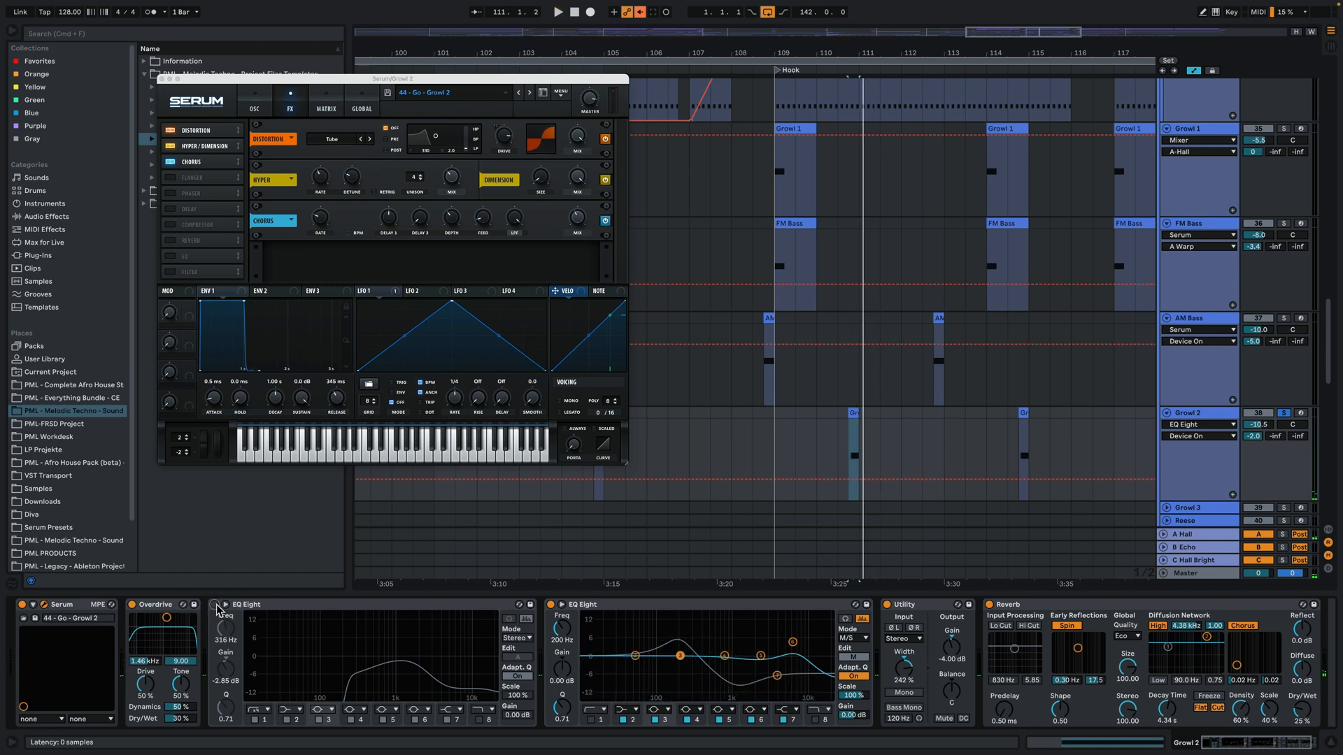
{"action": "left_click", "coordinate": [216, 605]}
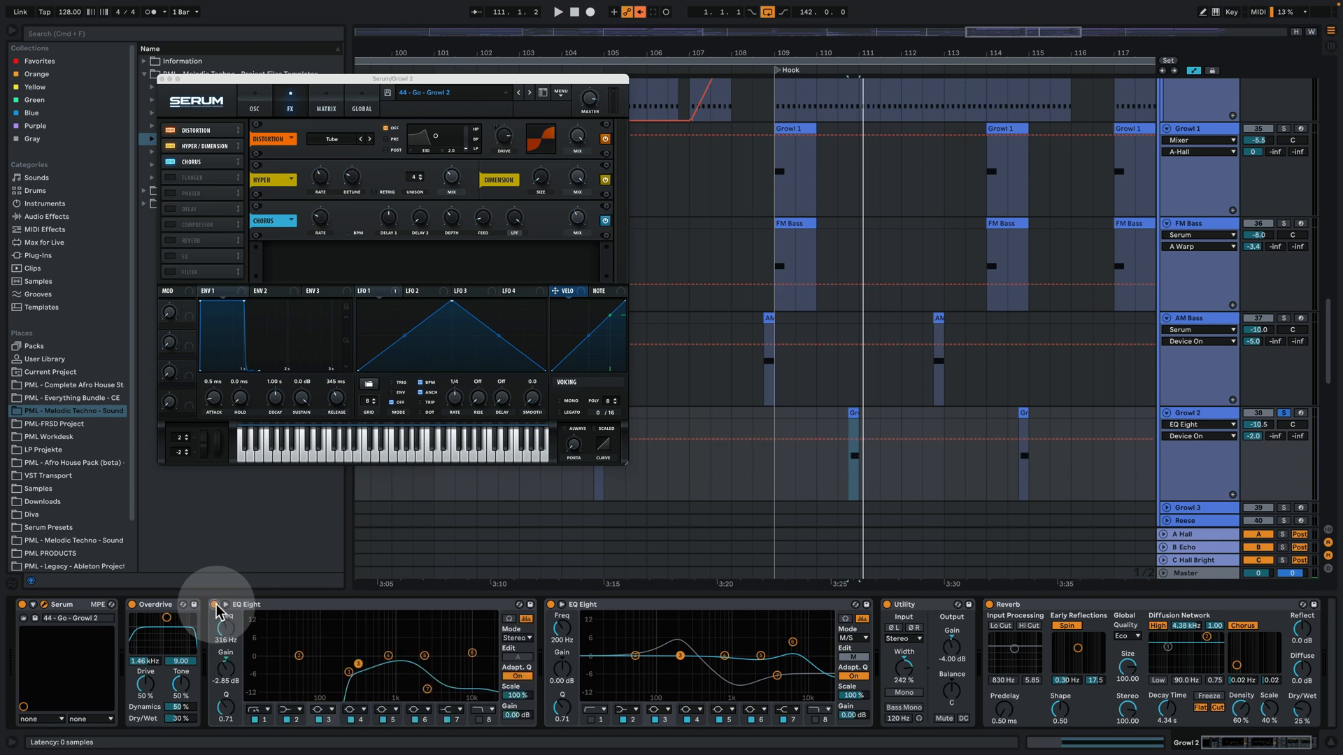
{"action": "left_click", "coordinate": [386, 533]}
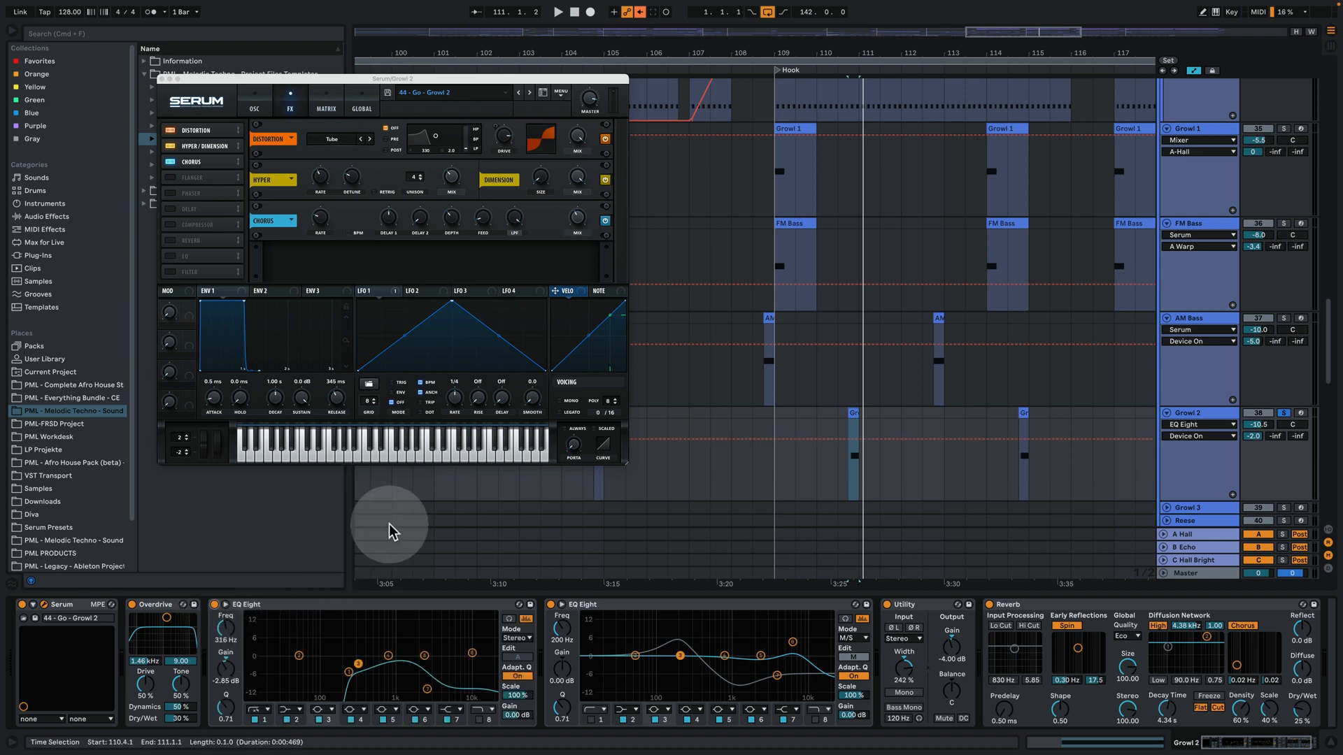
Play the Growl 2 clip, review its effect chain through to the Reverb, and close its Serum window
{"action": "key", "text": "space"}
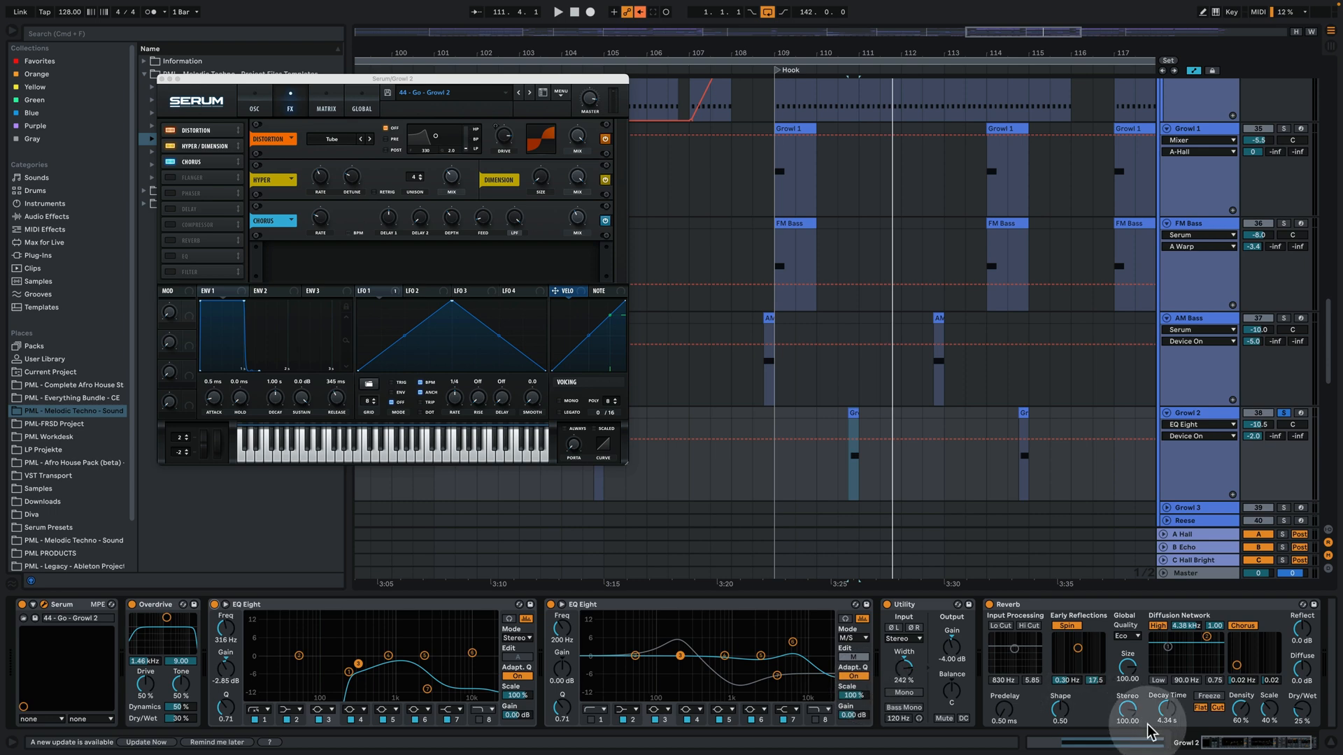
{"action": "scroll", "coordinate": [1189, 720], "scroll_direction": "right", "scroll_amount": 2}
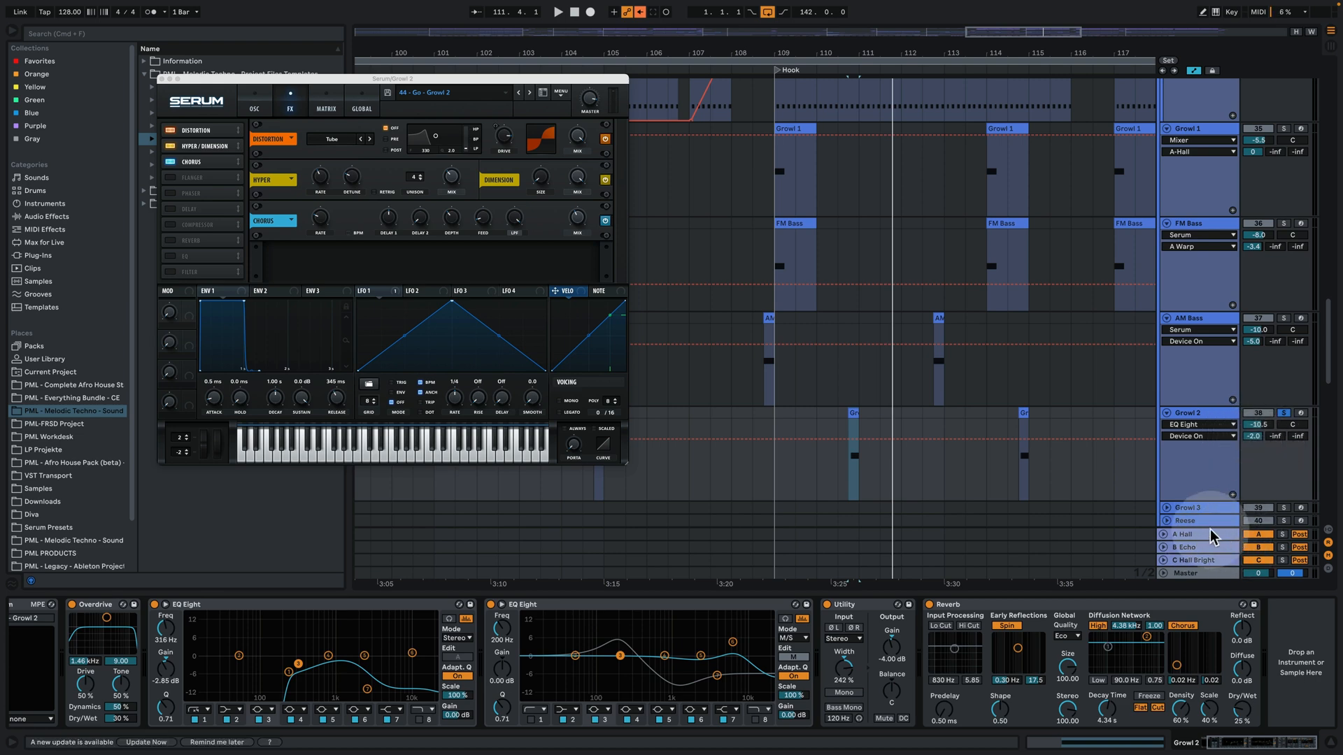
{"action": "scroll", "coordinate": [1026, 416], "scroll_direction": "down", "scroll_amount": 2}
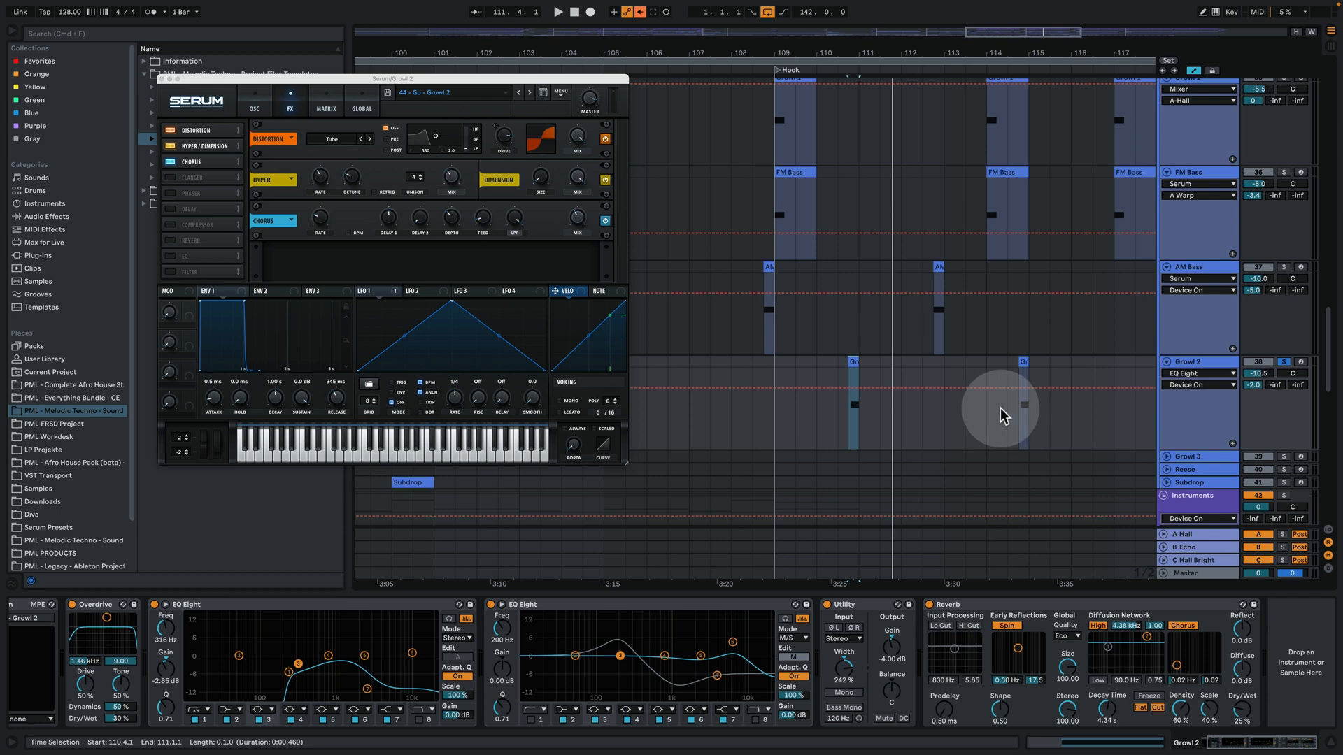
{"action": "left_click", "coordinate": [162, 79]}
Unfold and solo the Subdrop track and play its clip from bar 100
{"action": "left_click_drag", "start_coordinate": [809, 51], "coordinate": [809, 60]}
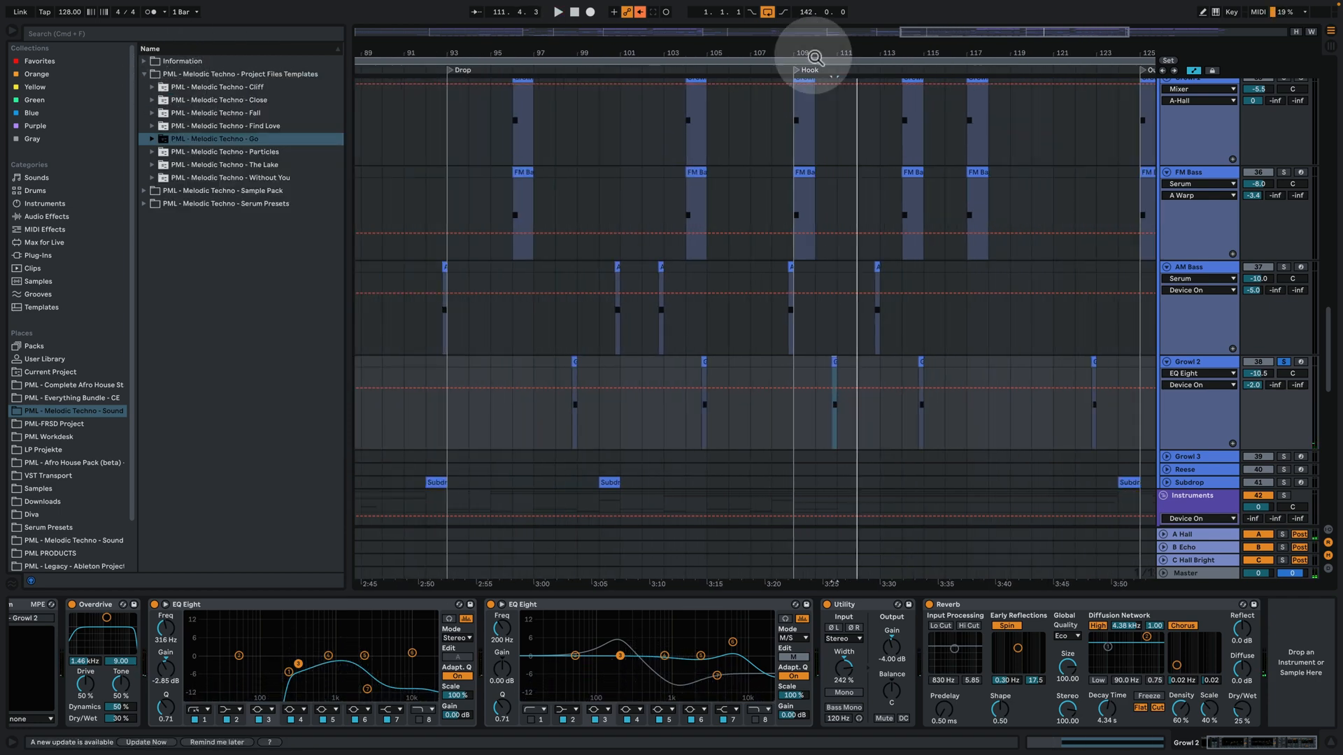
{"action": "scroll", "coordinate": [819, 283], "scroll_direction": "down", "scroll_amount": 2}
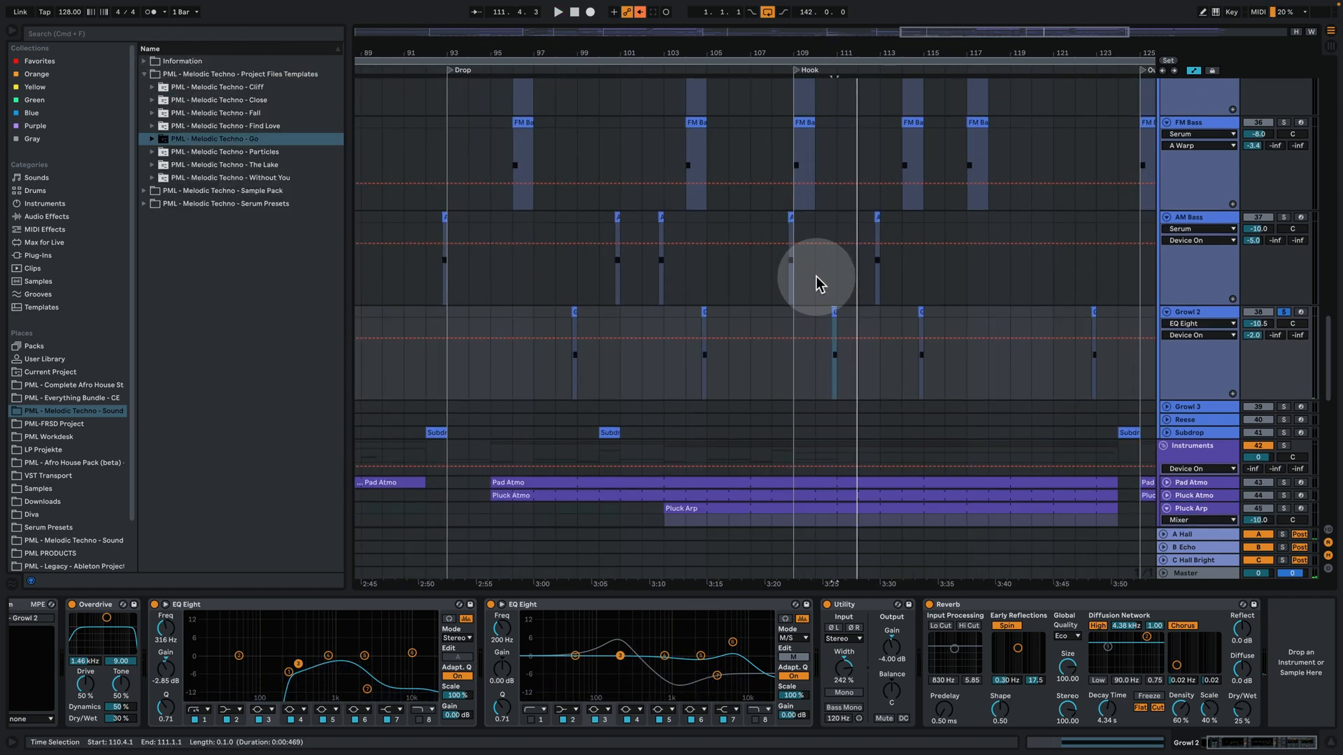
{"action": "left_click", "coordinate": [1166, 433]}
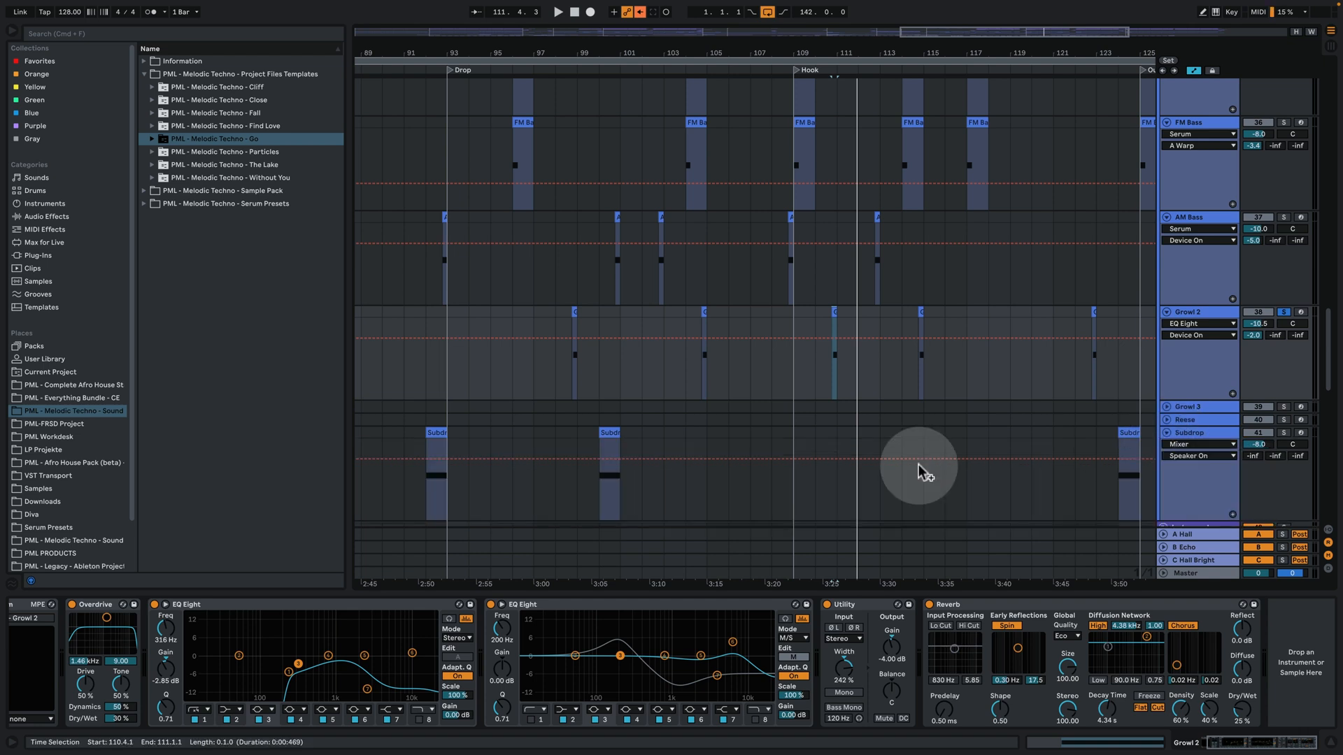
{"action": "left_click", "coordinate": [609, 472]}
{"action": "left_click", "coordinate": [1289, 445]}
{"action": "left_click", "coordinate": [1284, 433]}
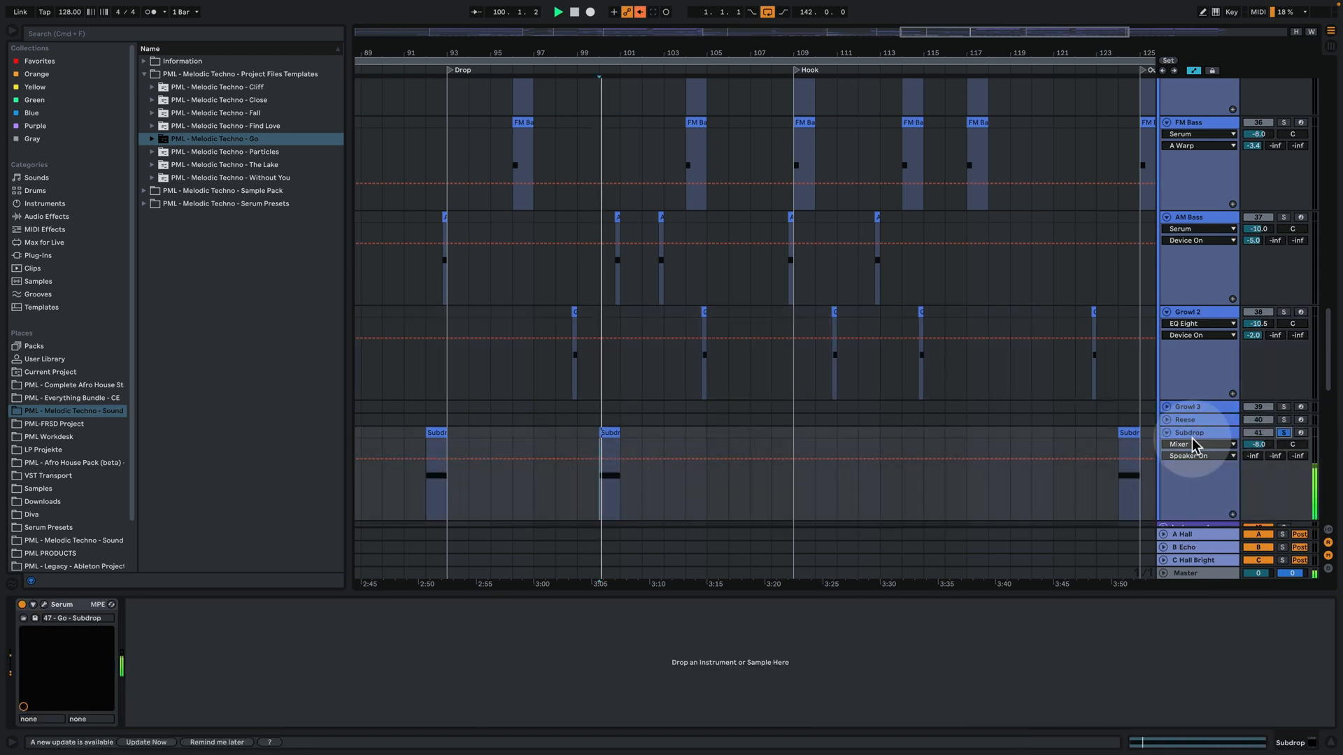
{"action": "key", "text": "space"}
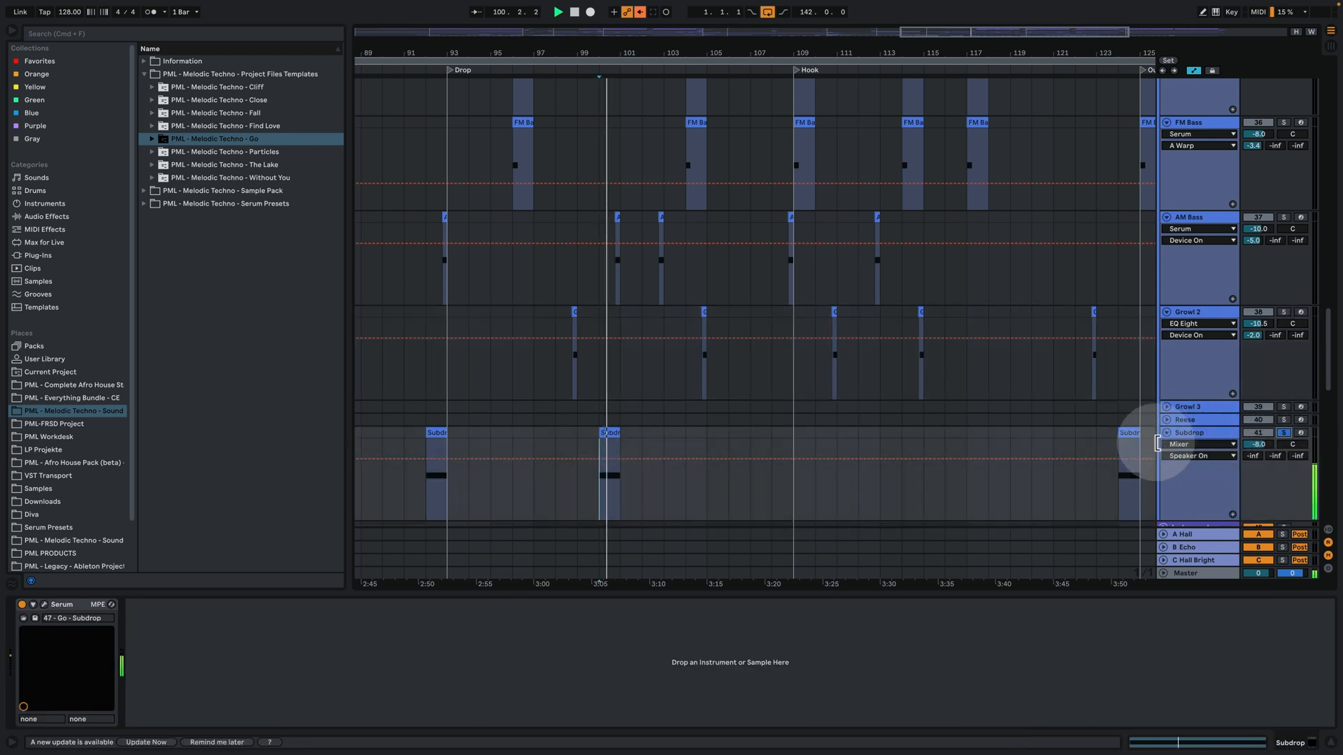
Show the Subdrop track's Serum synth and examine oscillator A's wavetable while playing the clip
{"action": "left_click", "coordinate": [43, 605]}
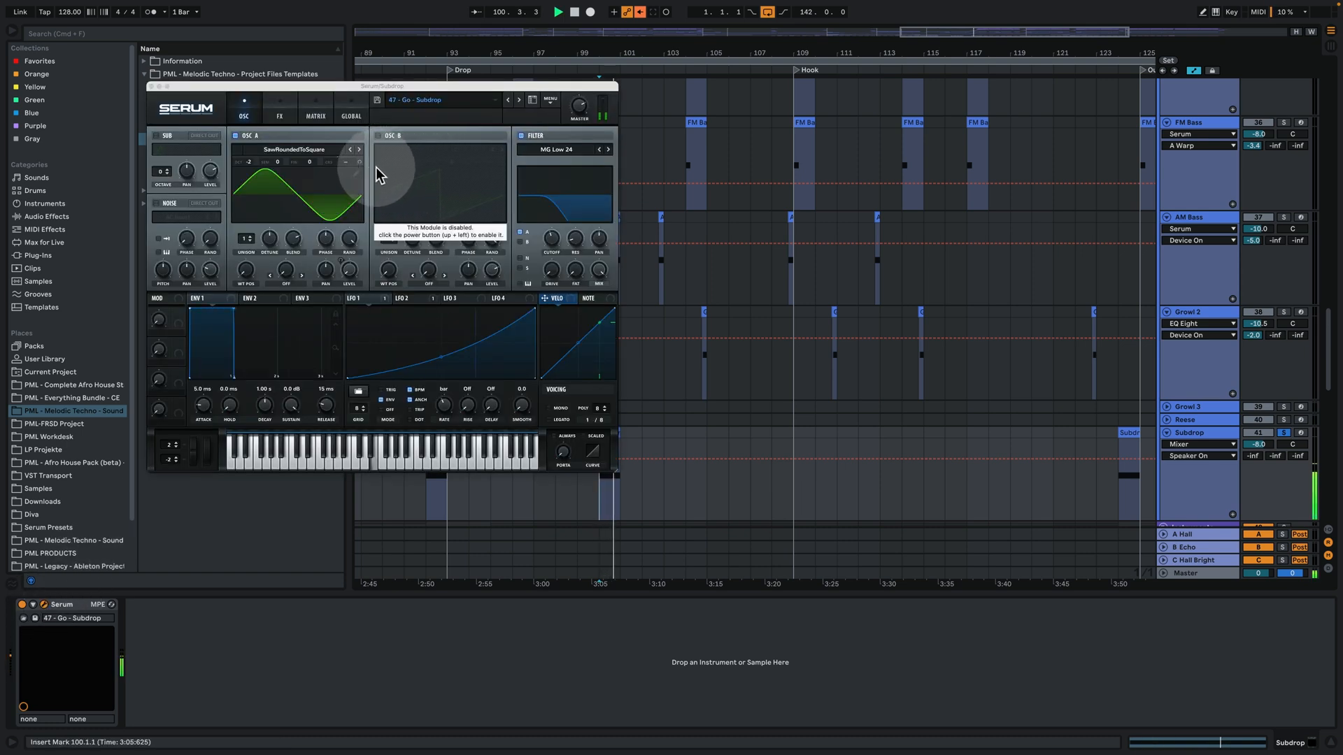
{"action": "key", "text": "space"}
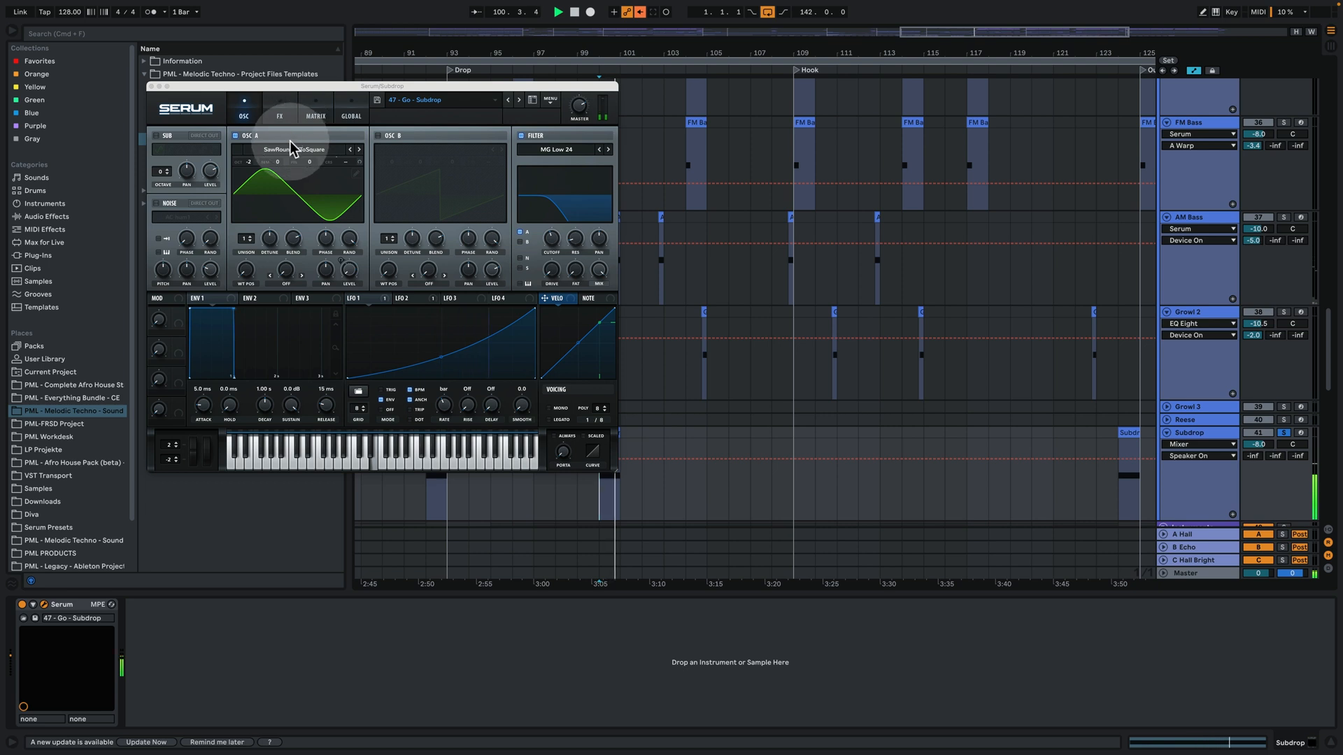
{"action": "key", "text": "space"}
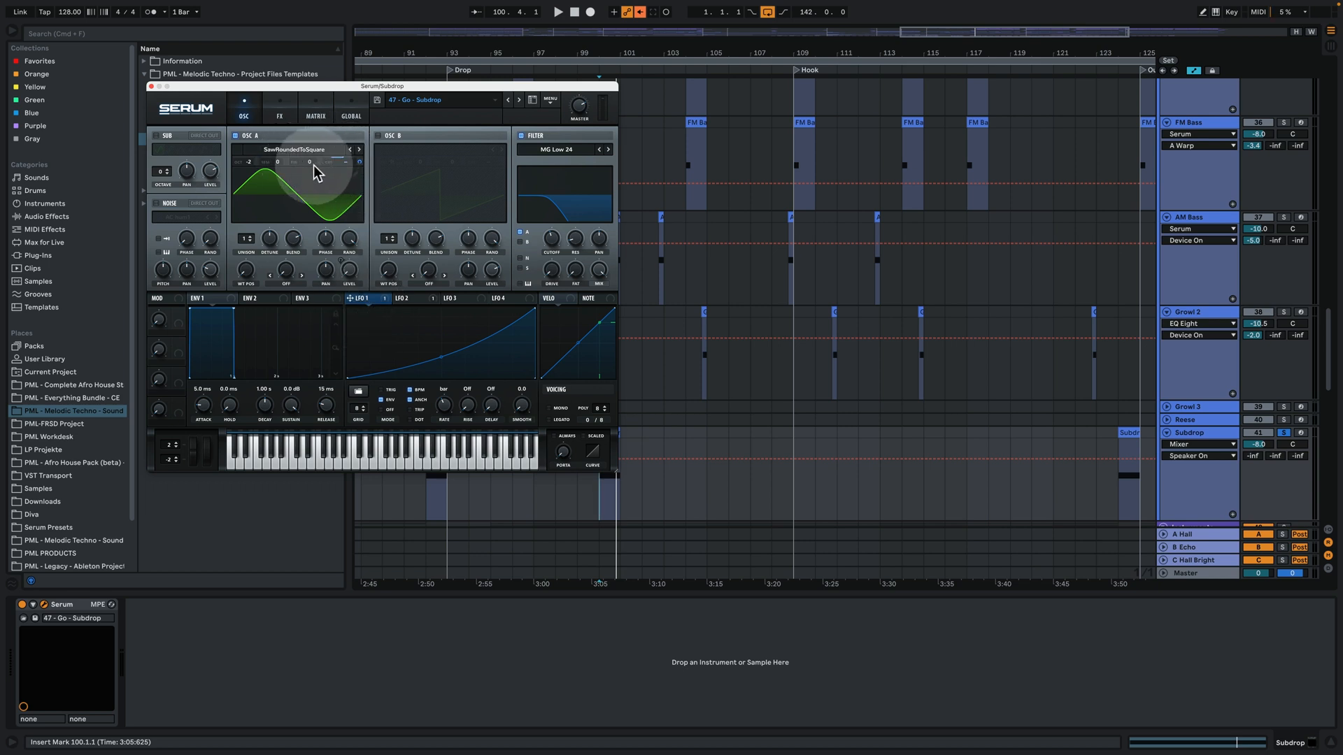
{"action": "key", "text": "space"}
{"action": "key", "text": "space"}
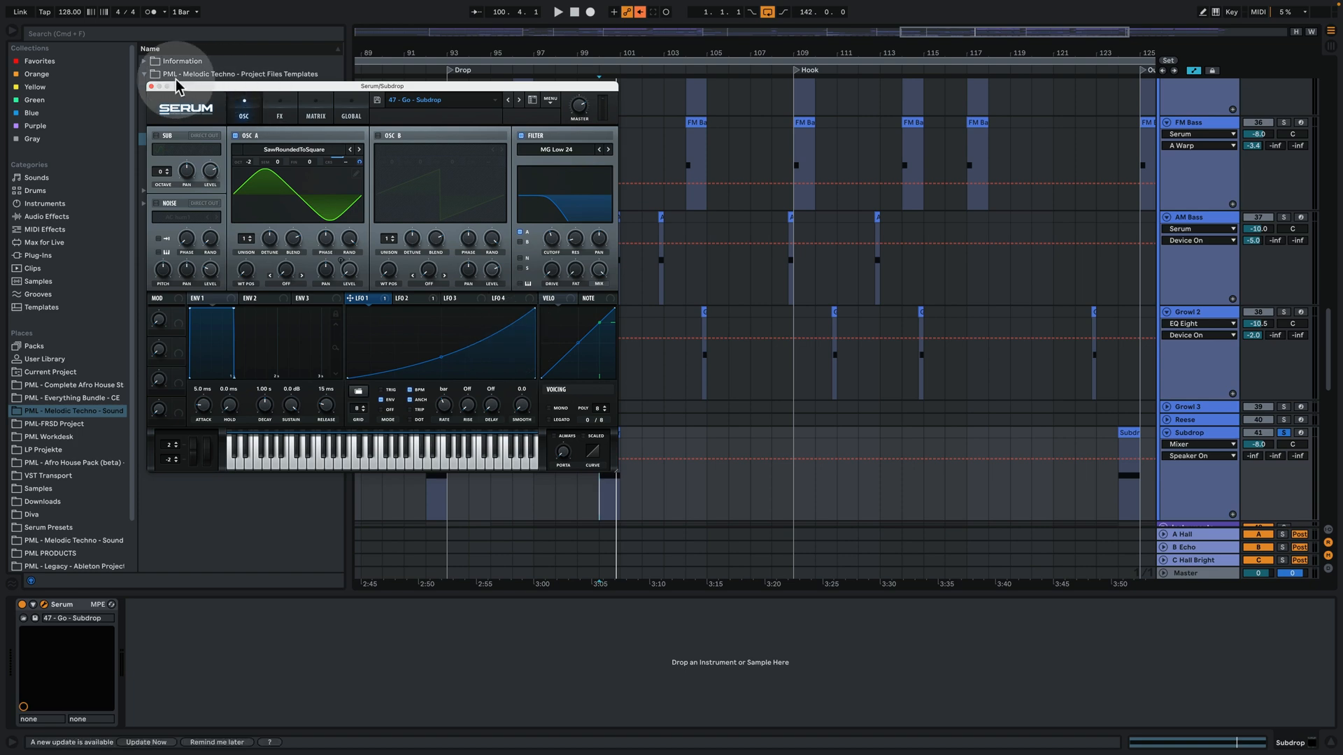
Close the Subdrop synth and replay the clip from bar 100 to hear the whole drop
{"action": "left_click", "coordinate": [151, 86]}
{"action": "key", "text": "space"}
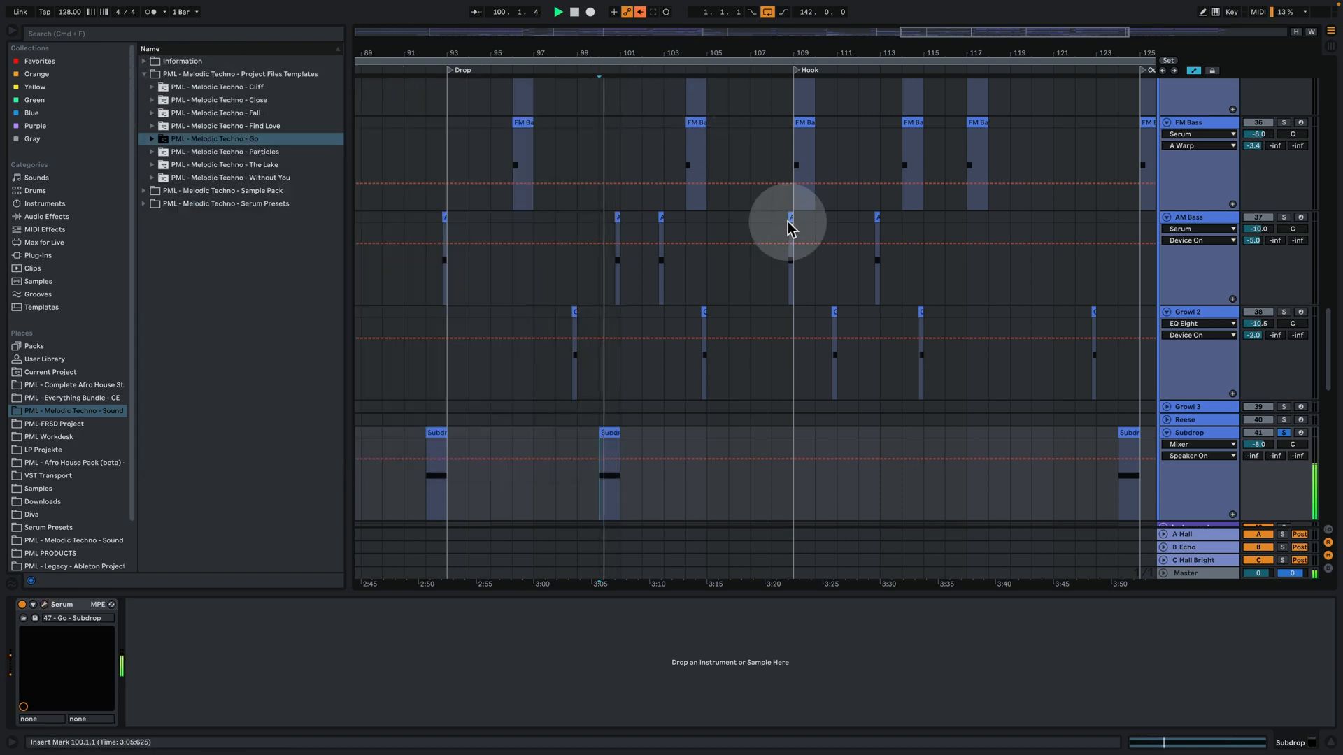
{"action": "scroll", "coordinate": [623, 347], "scroll_direction": "down", "scroll_amount": 4}
{"action": "scroll", "coordinate": [622, 347], "scroll_direction": "down", "scroll_amount": 1}
{"action": "key", "text": "space"}
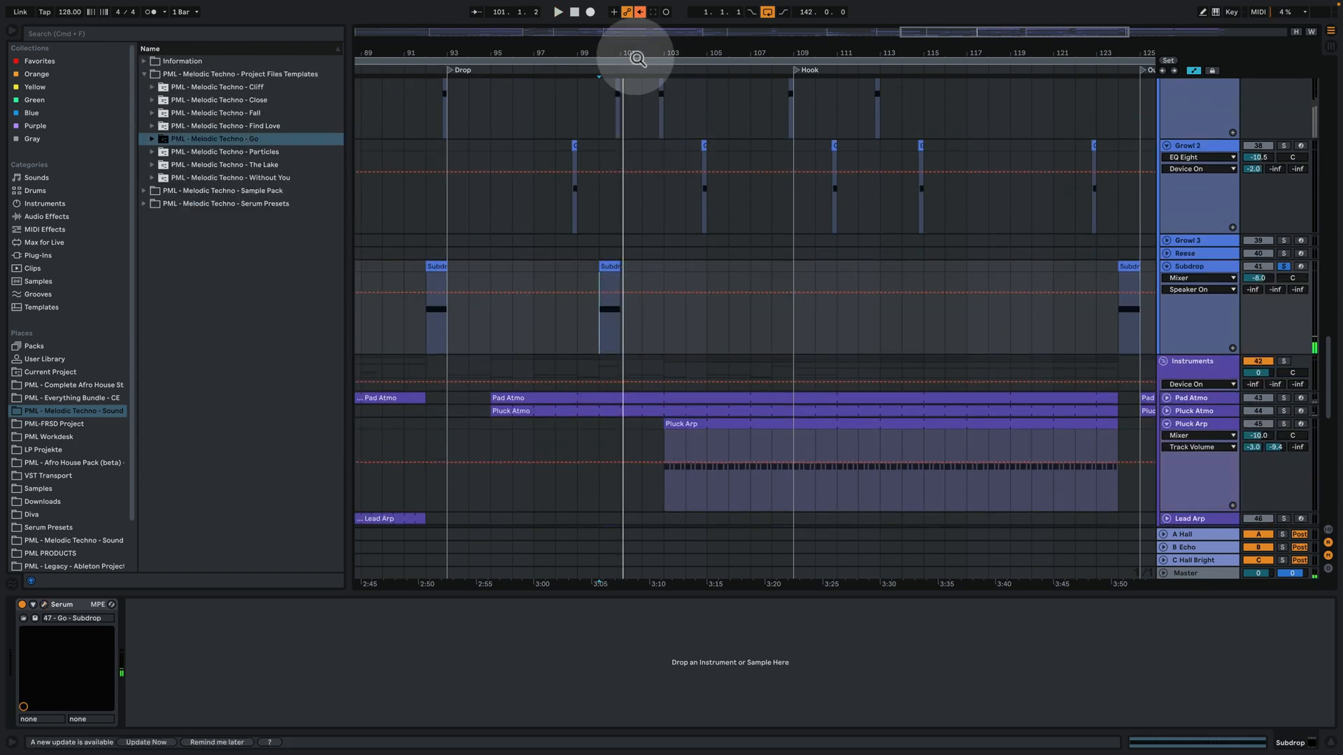
Solo and unfold the Reese track, play its clip from bar 69, and inspect the oscillators in its Serum synth
{"action": "left_click_drag", "start_coordinate": [639, 32], "coordinate": [639, 6]}
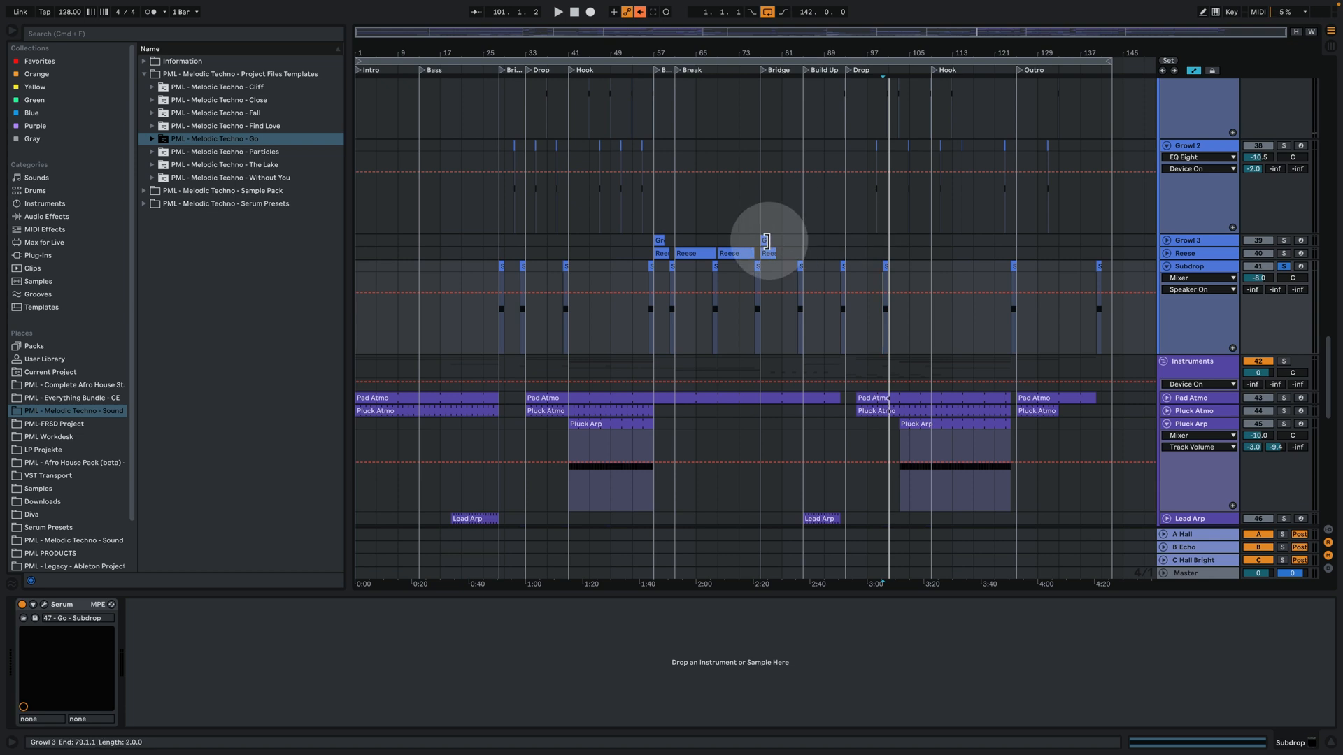
{"action": "left_click", "coordinate": [731, 253]}
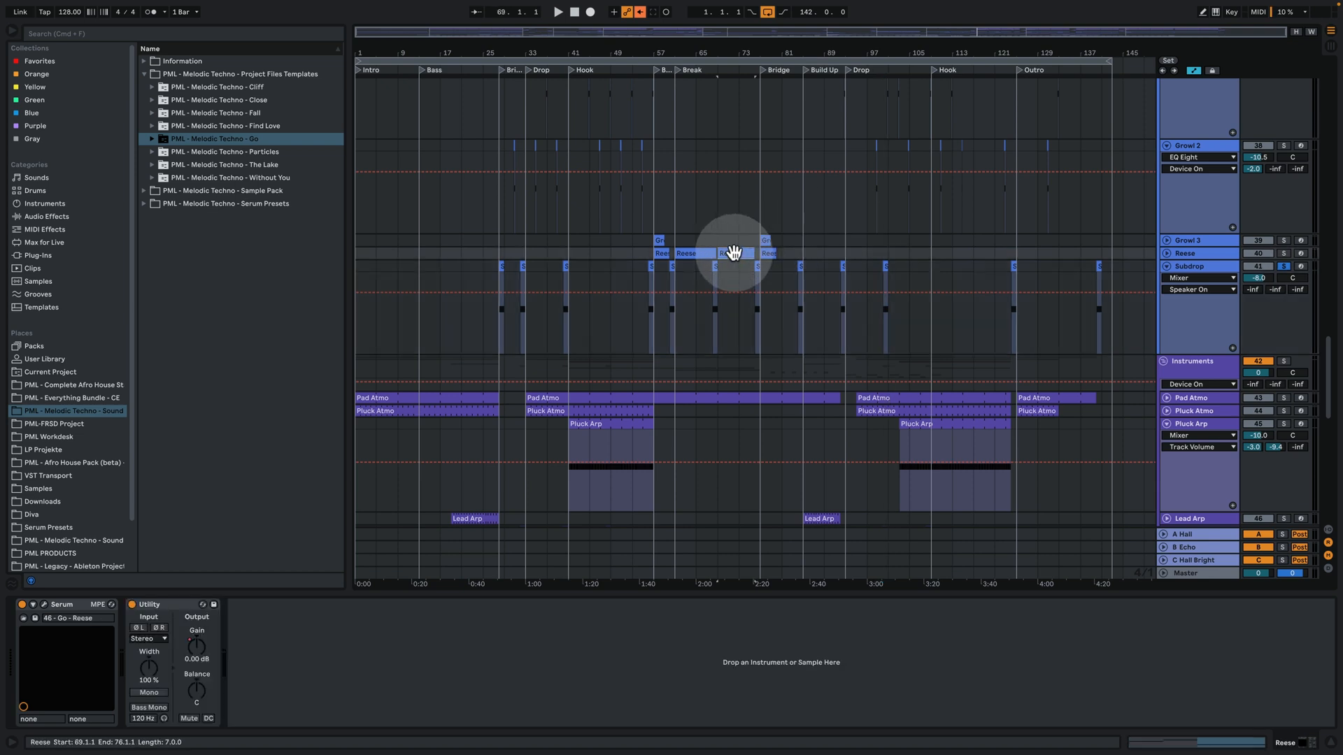
{"action": "left_click", "coordinate": [1284, 253]}
{"action": "key", "text": "space"}
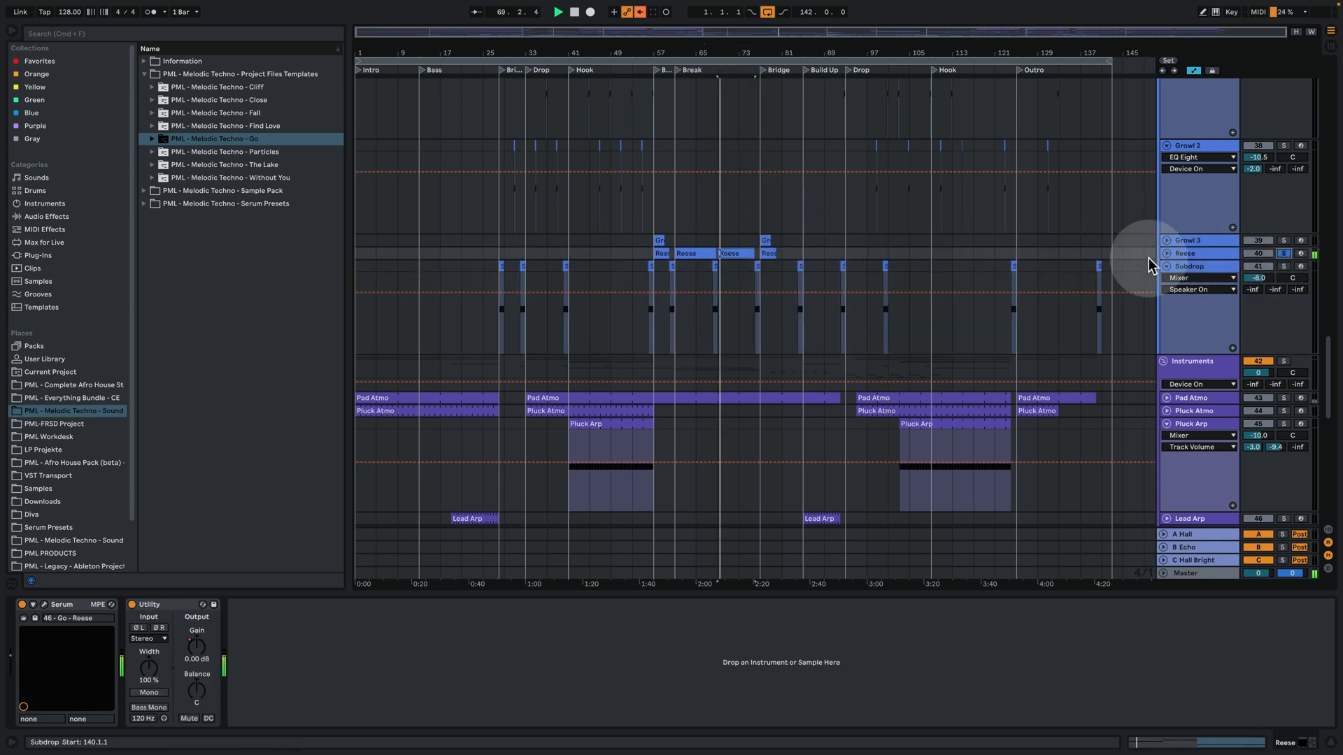
{"action": "left_click", "coordinate": [1166, 253]}
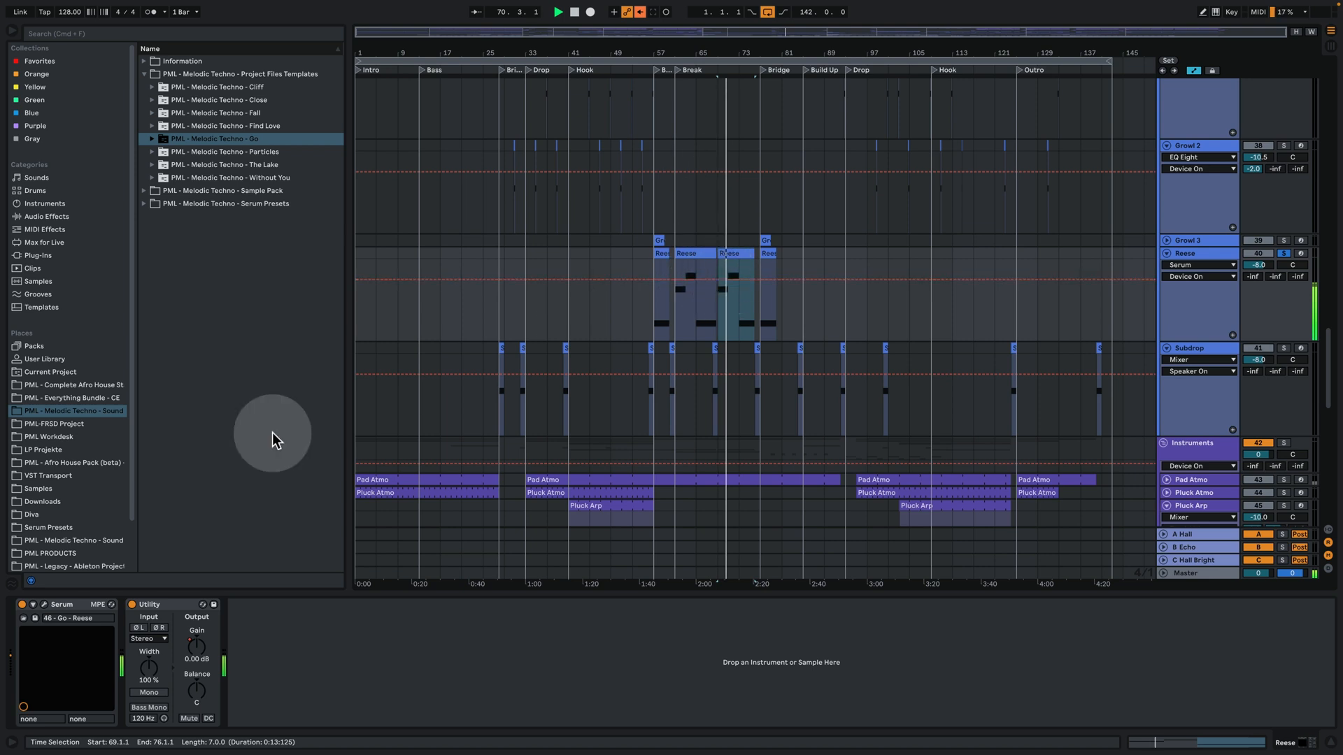
{"action": "left_click", "coordinate": [44, 605]}
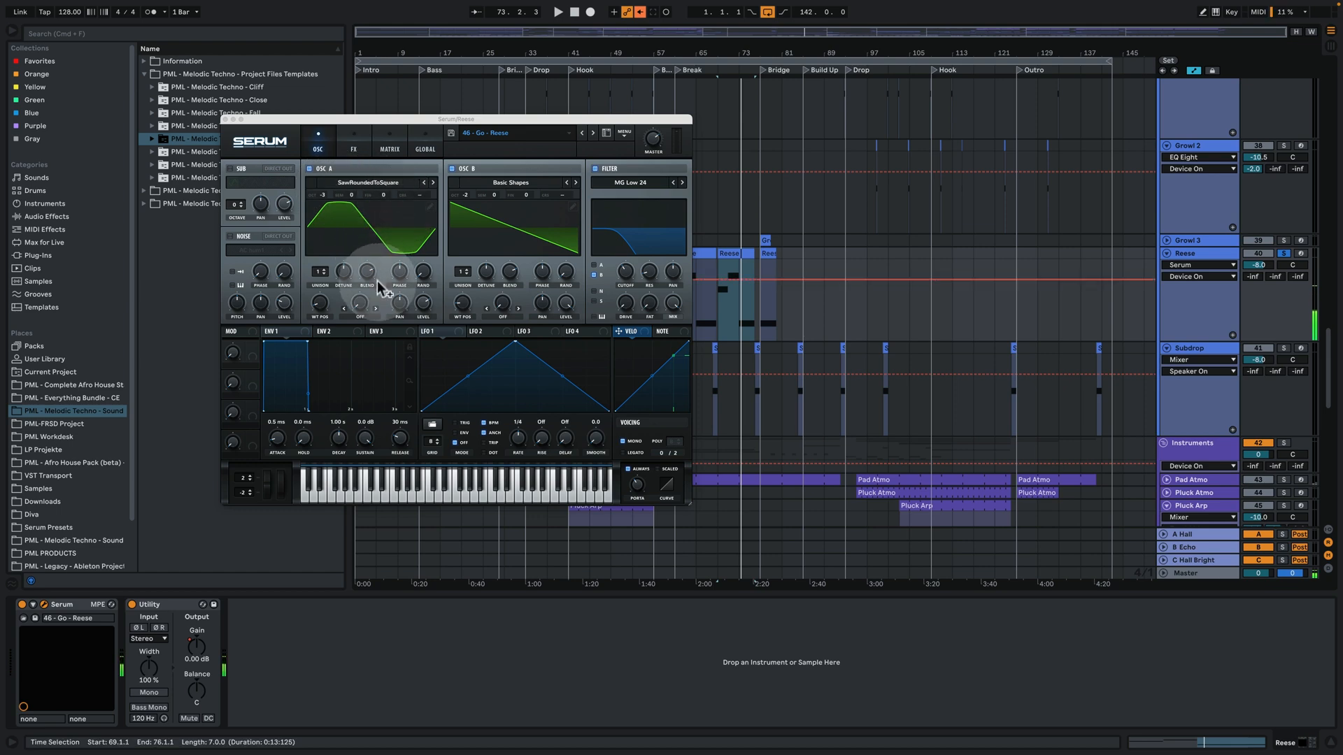
{"action": "left_click", "coordinate": [224, 120]}
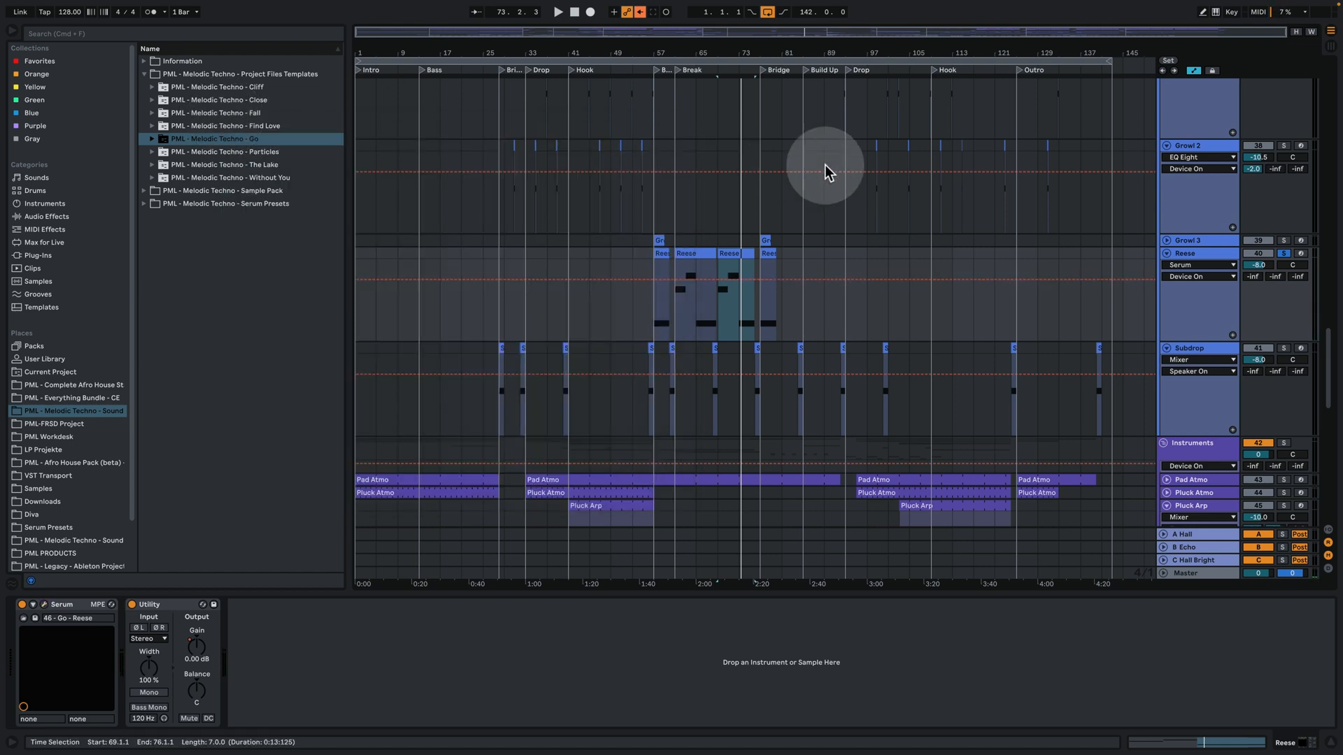
Unfold and solo the Growl 3 track and play its Bridge clip from bar 77 with the clip's notes shown
{"action": "left_click", "coordinate": [769, 238]}
{"action": "left_click_drag", "start_coordinate": [765, 57], "coordinate": [770, 280]}
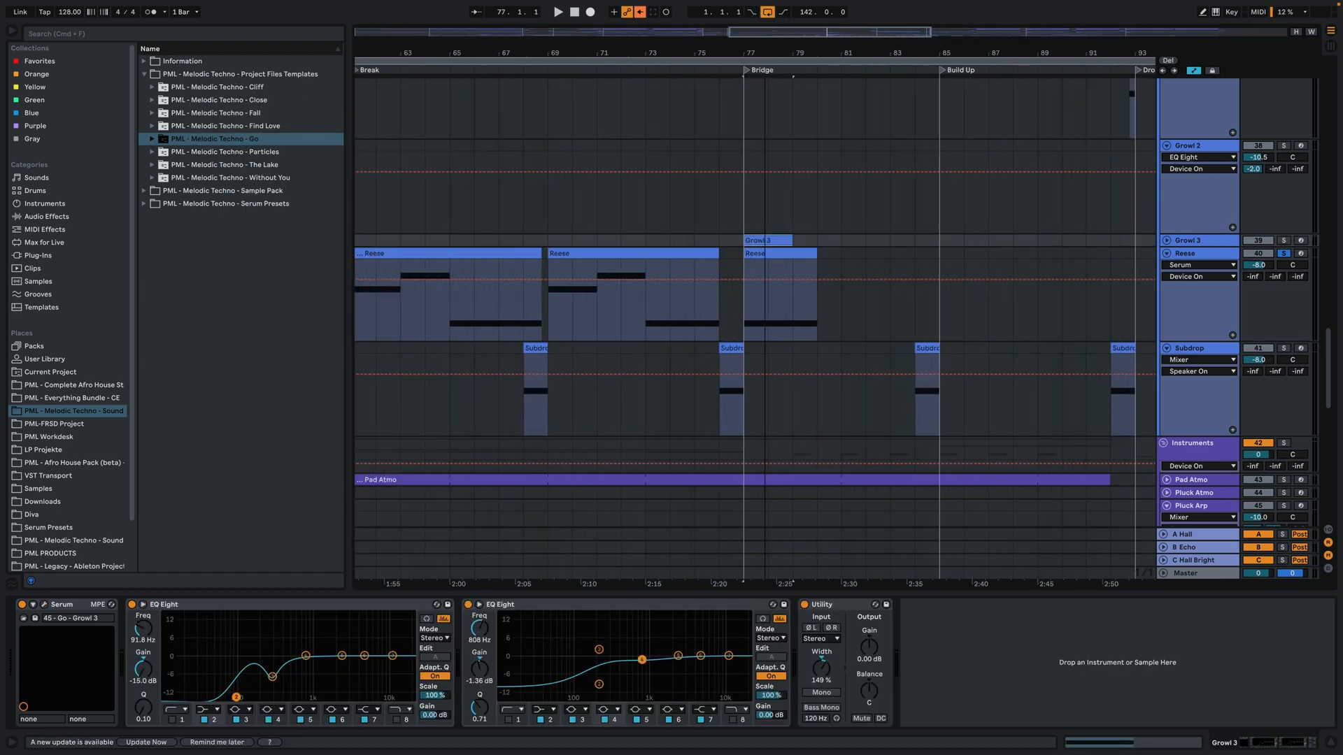
{"action": "left_click", "coordinate": [1166, 240]}
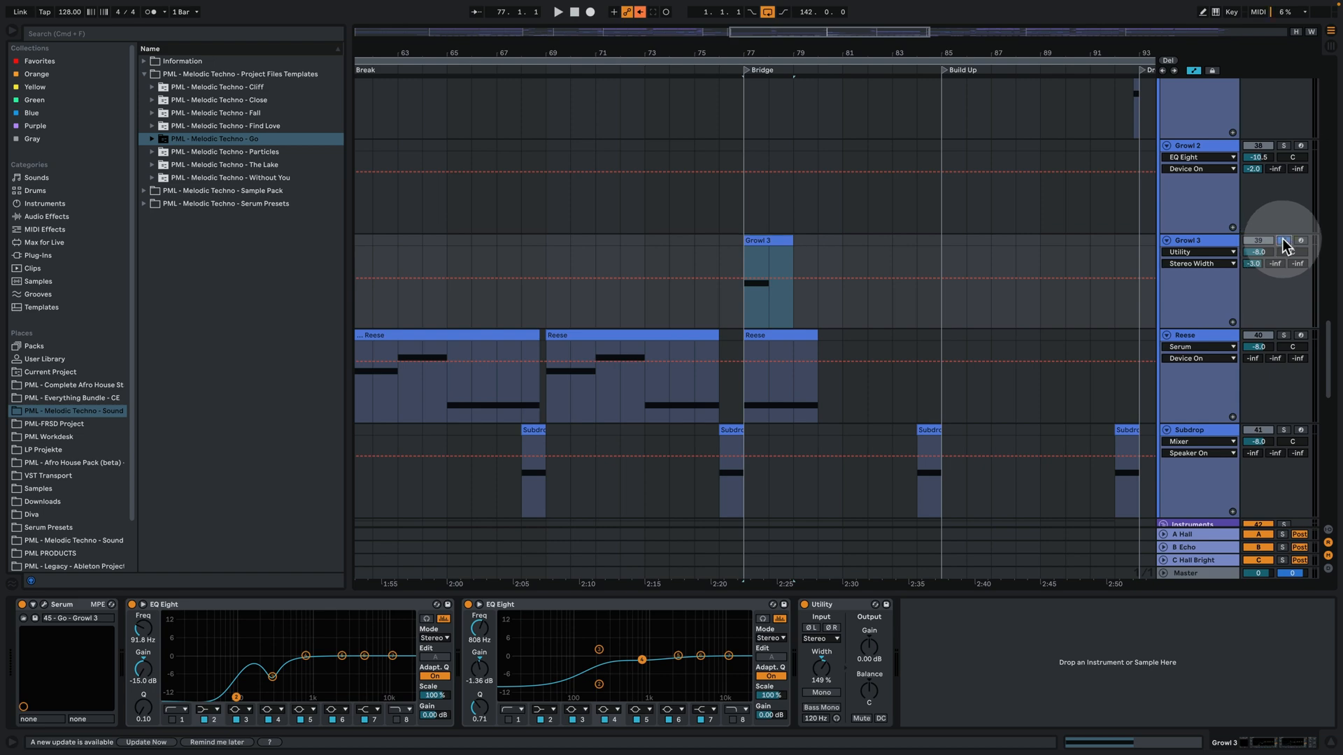
{"action": "double_click", "coordinate": [772, 241]}
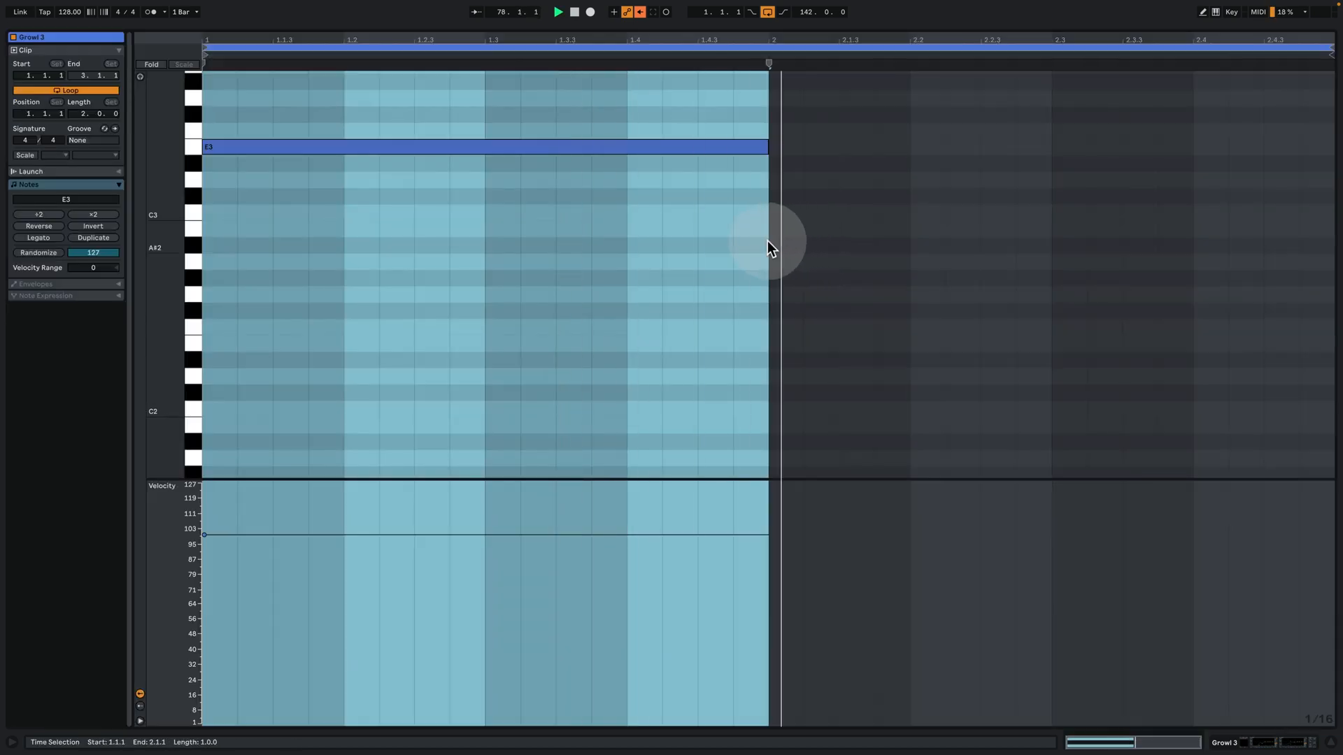
{"action": "key", "text": "space"}
Return to the Growl 3 device chain, examine oscillators A and B in its Serum synth, and close the synth
{"action": "left_click", "coordinate": [1290, 742]}
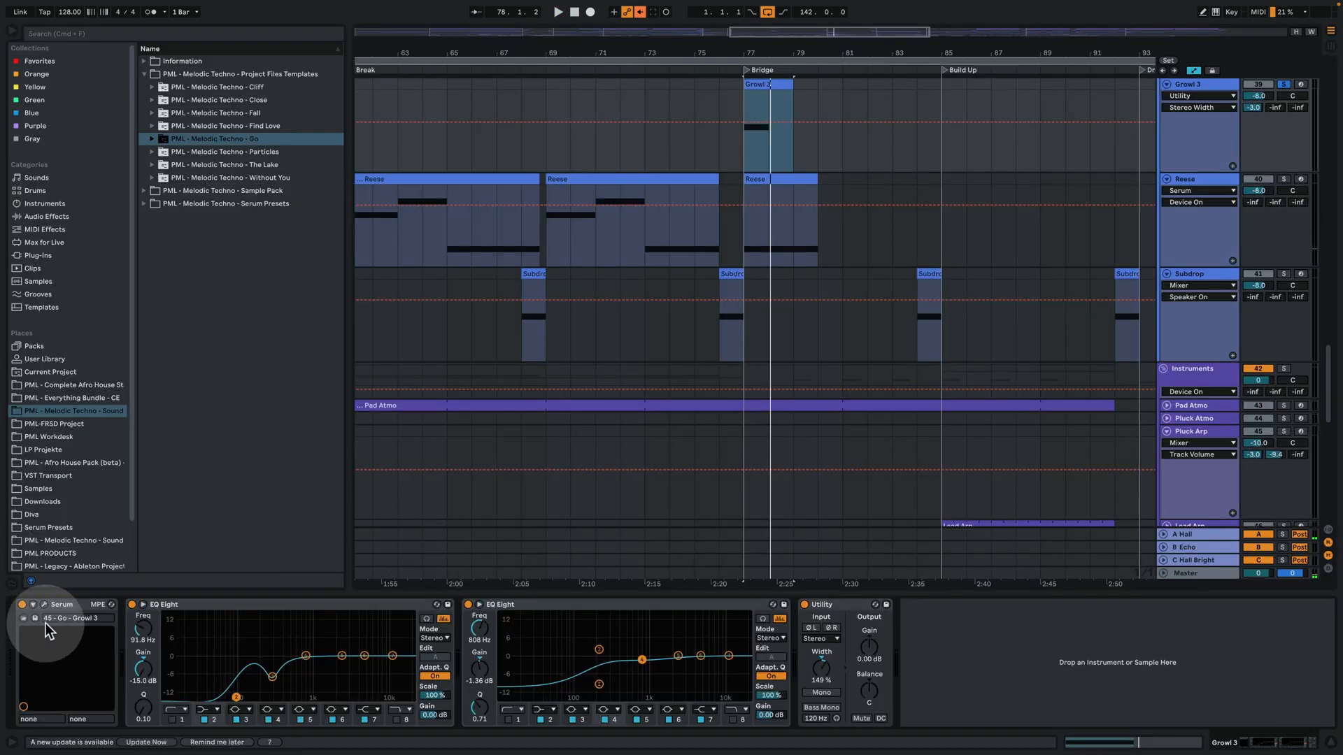
{"action": "left_click", "coordinate": [44, 605]}
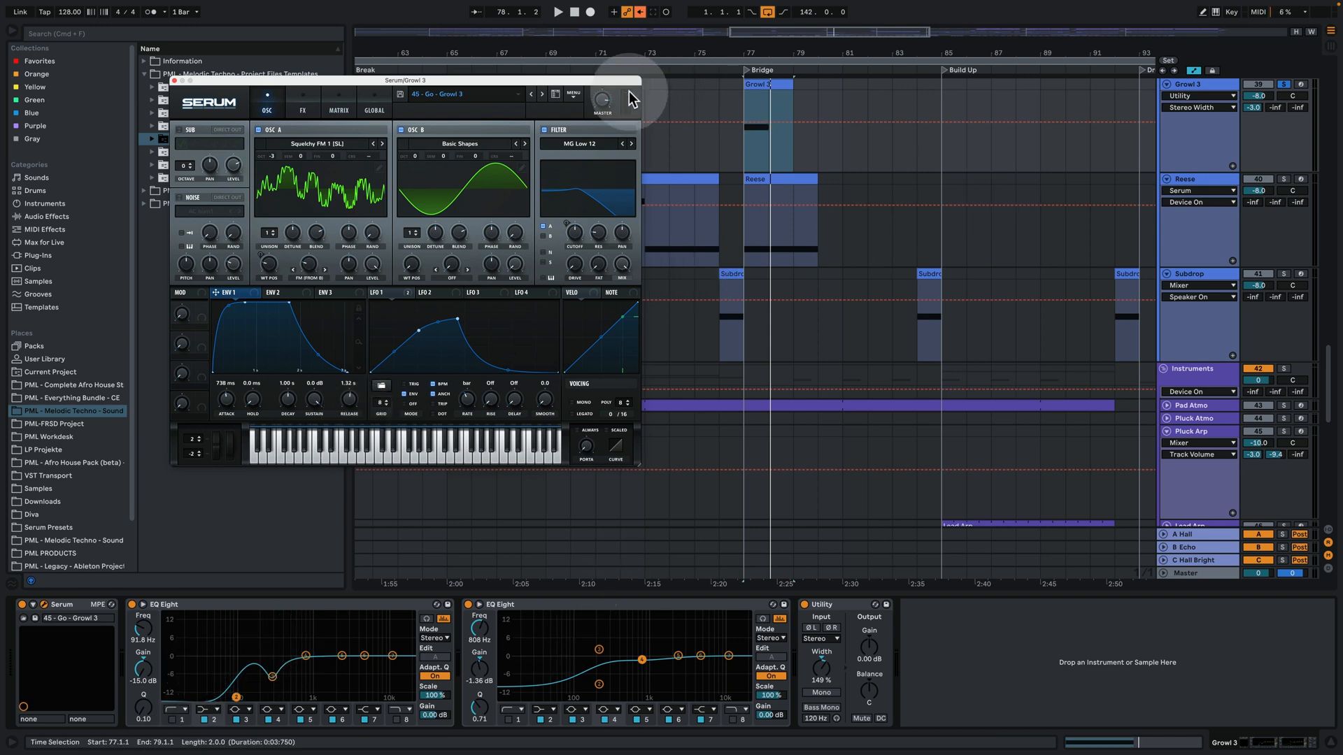
{"action": "left_click", "coordinate": [175, 81]}
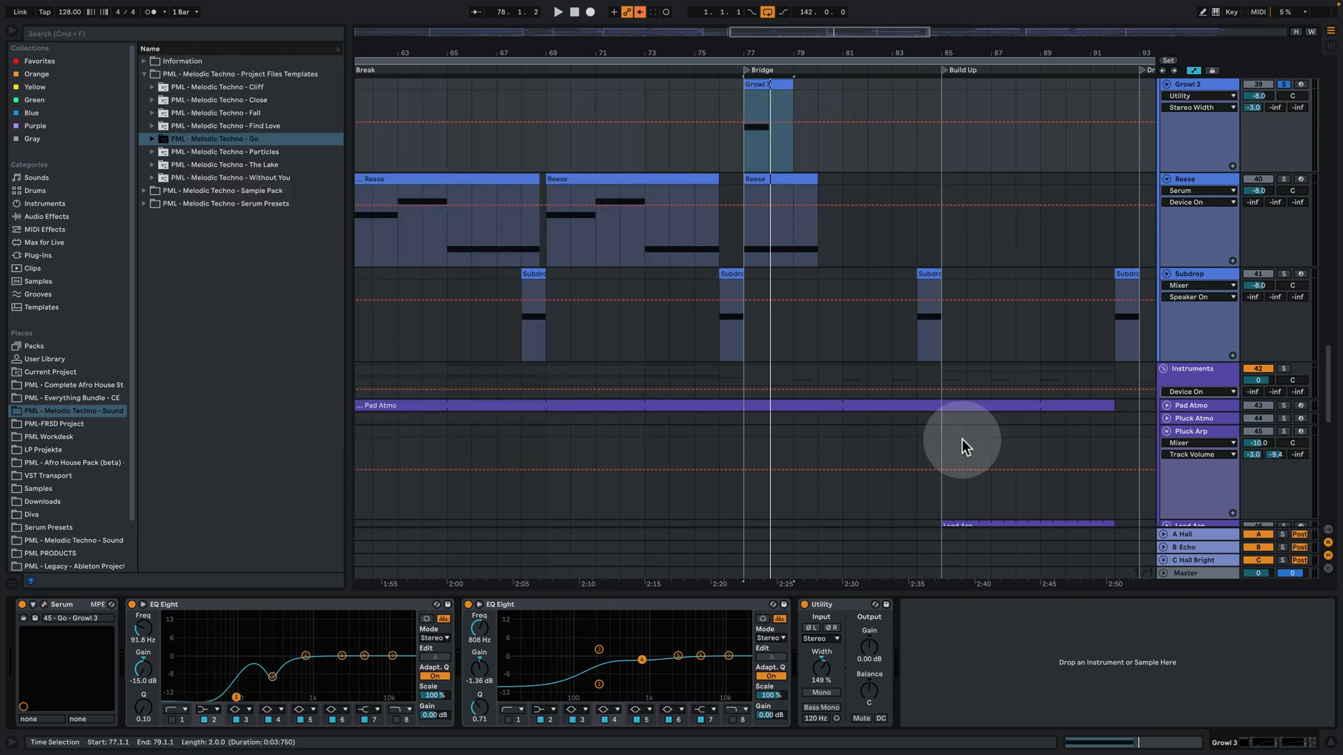
Hide the device view and collapse the Drums and Bass groups in the arrangement overview
{"action": "scroll", "coordinate": [833, 89], "scroll_direction": "up", "scroll_amount": 5}
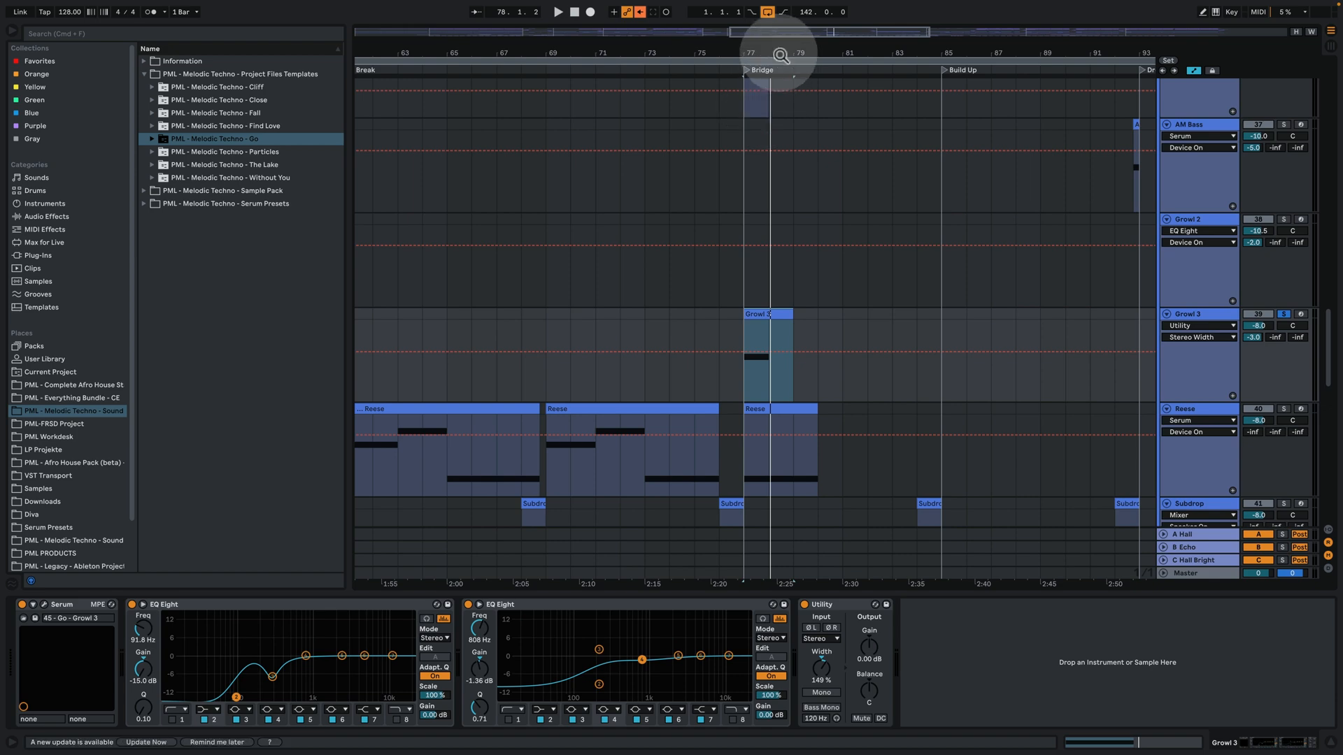
{"action": "left_click_drag", "start_coordinate": [779, 51], "coordinate": [770, 12]}
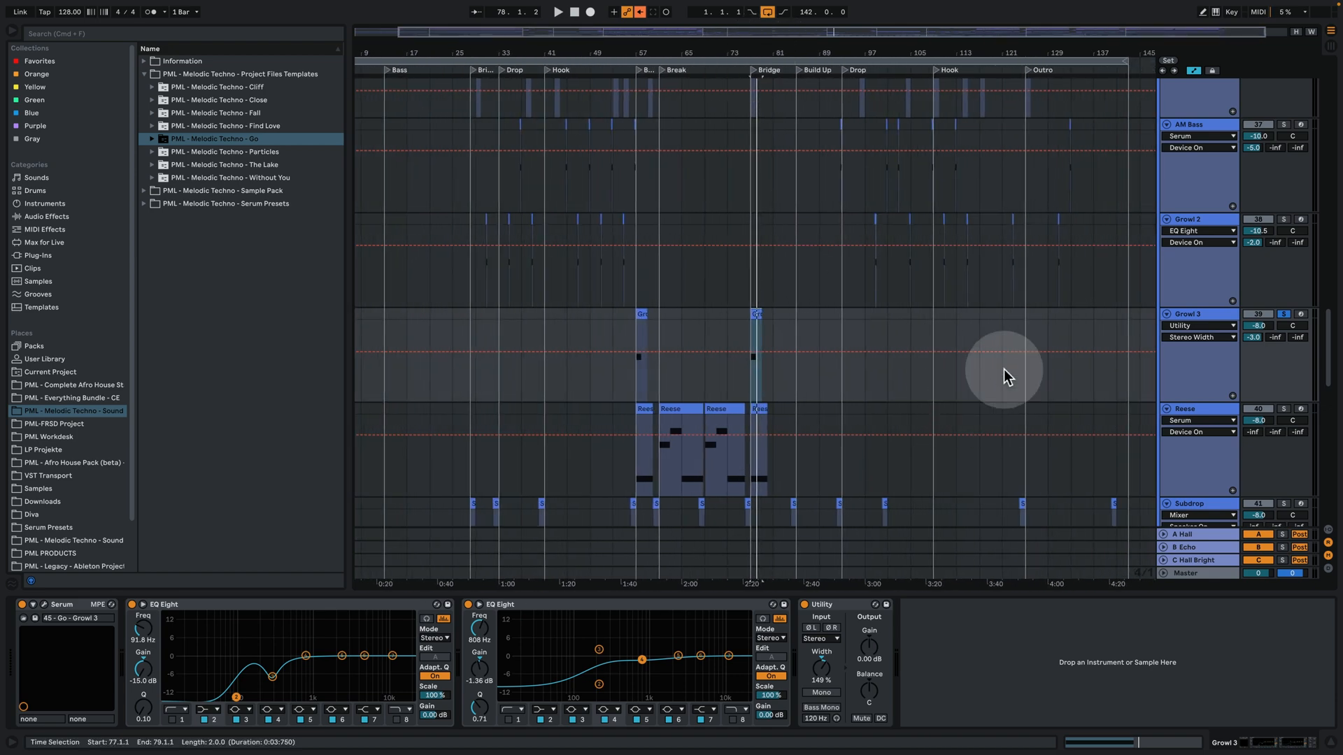
{"action": "left_click", "coordinate": [1329, 740]}
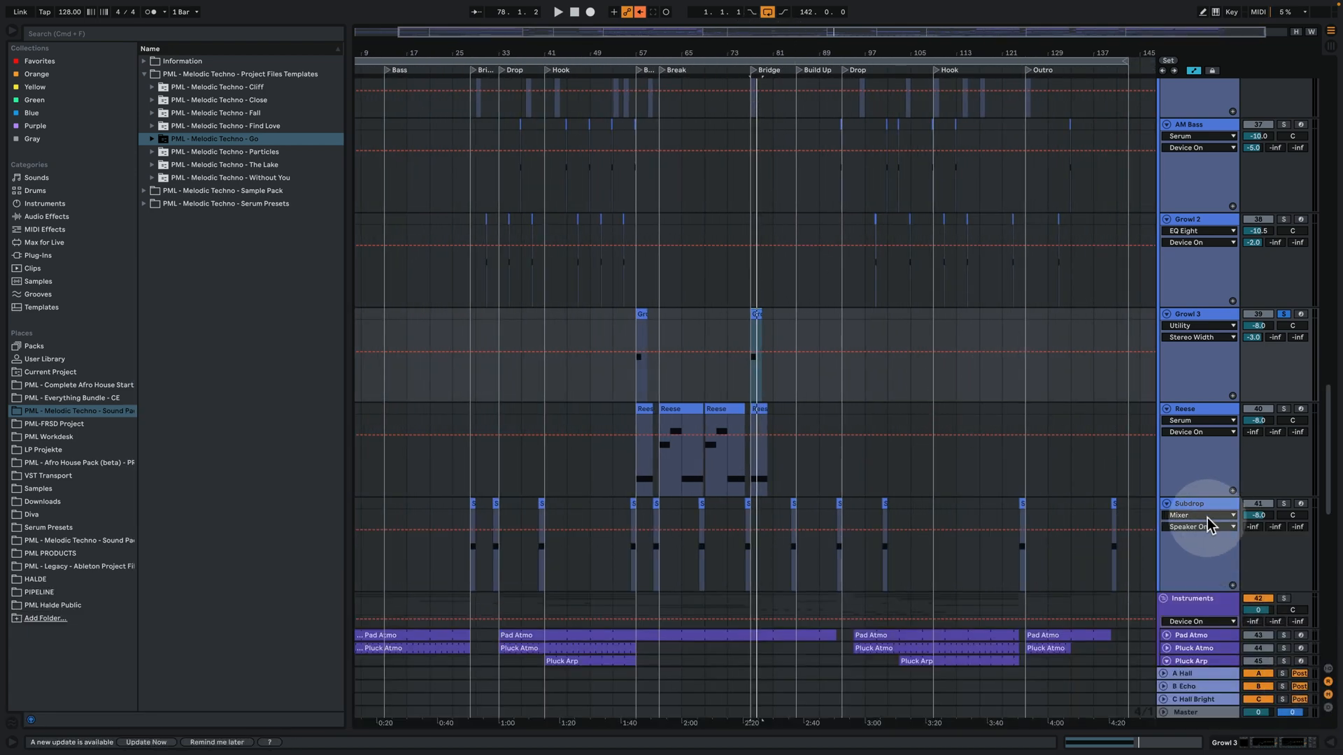
{"action": "scroll", "coordinate": [1206, 516], "scroll_direction": "up", "scroll_amount": 10}
{"action": "scroll", "coordinate": [1206, 525], "scroll_direction": "up", "scroll_amount": 10}
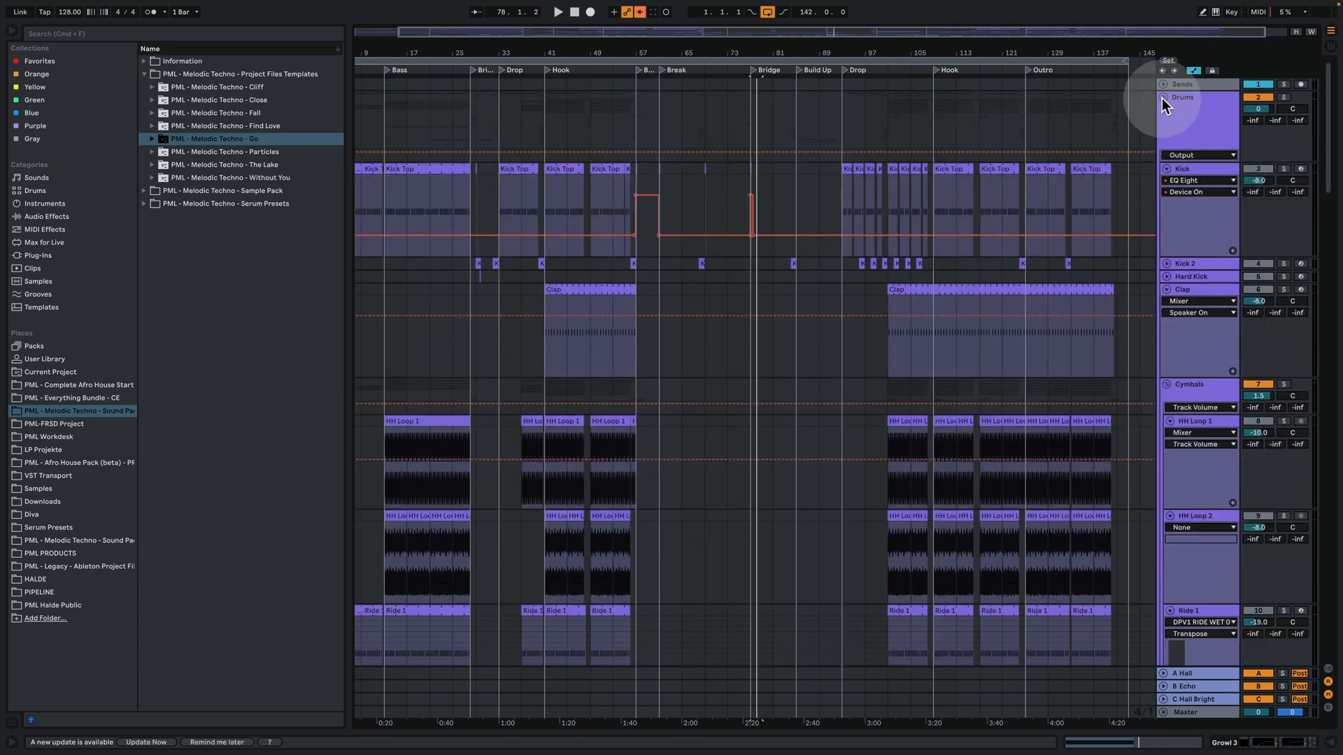
{"action": "left_click", "coordinate": [1163, 98]}
{"action": "left_click", "coordinate": [1161, 156]}
{"action": "left_click", "coordinate": [1163, 157]}
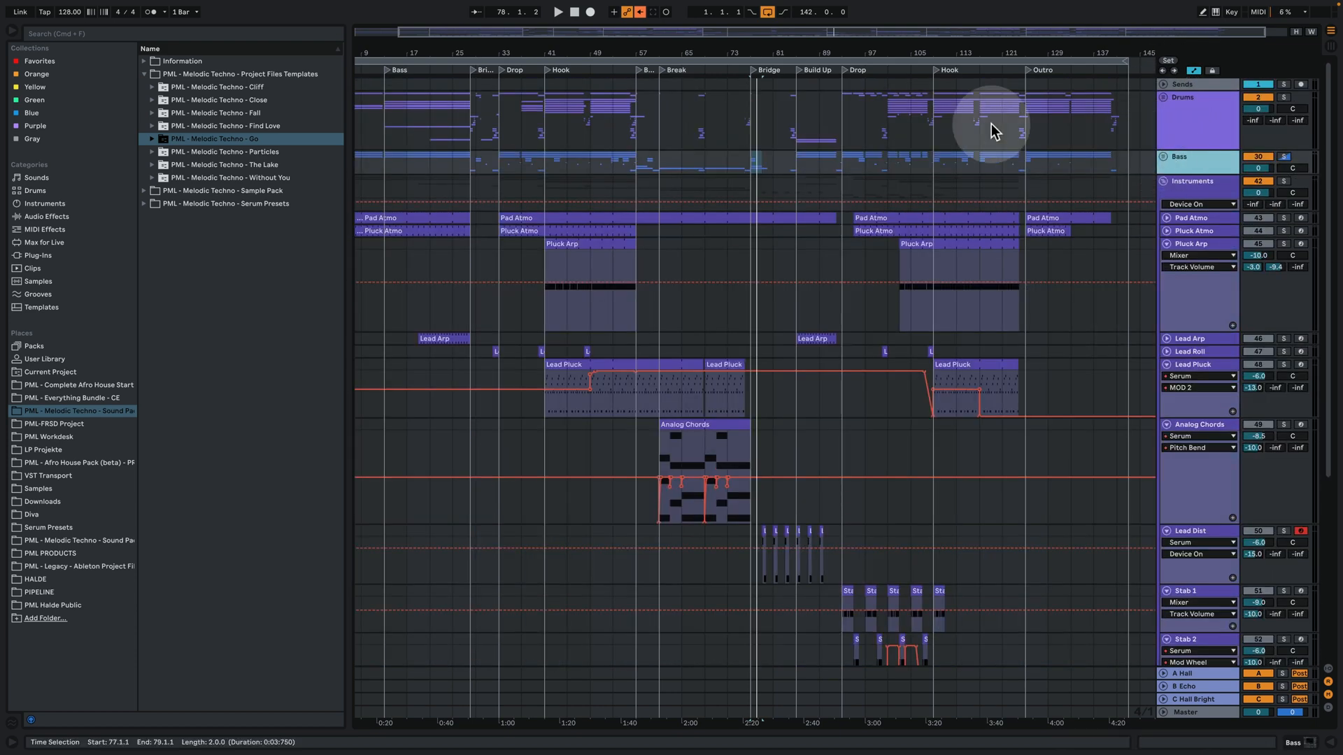
Solo the Drums and Bass groups together and play them from the start of the second Hook at bar 109
{"action": "left_click", "coordinate": [936, 116]}
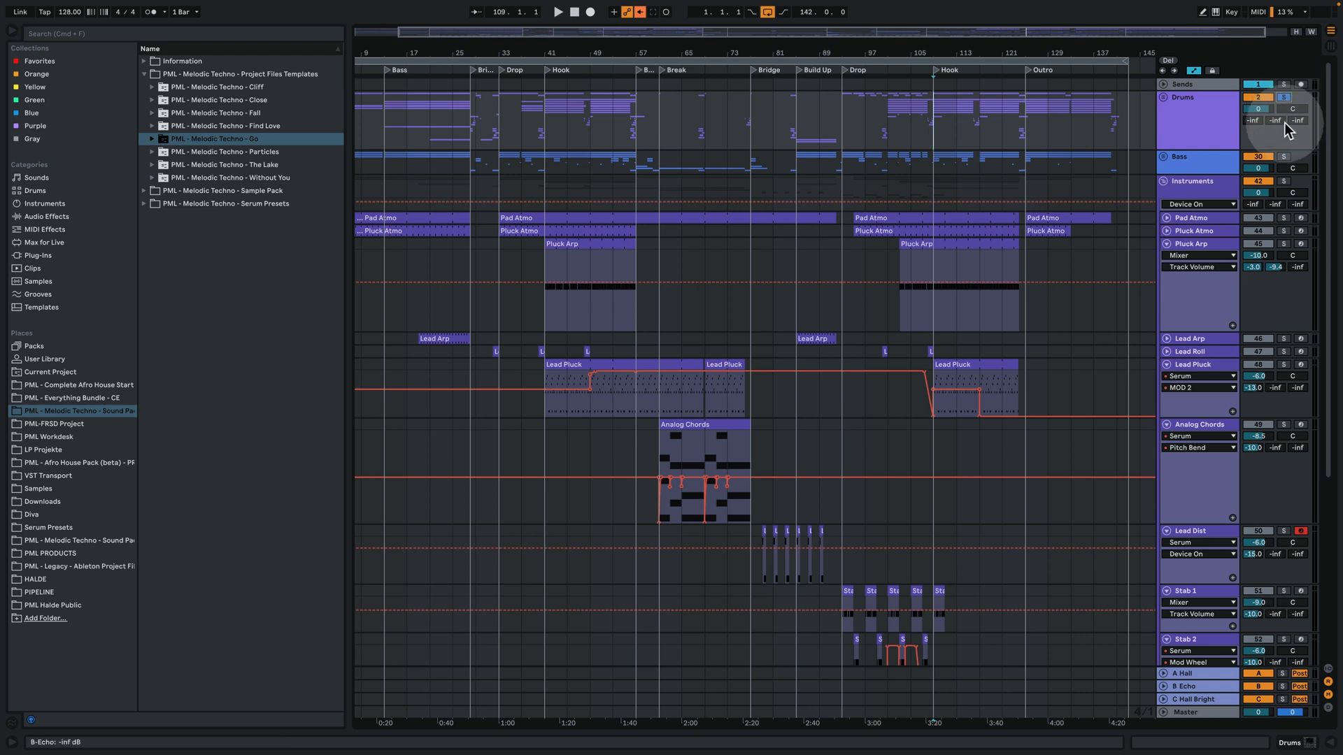
{"action": "left_click", "coordinate": [1286, 156]}
{"action": "key", "text": "space"}
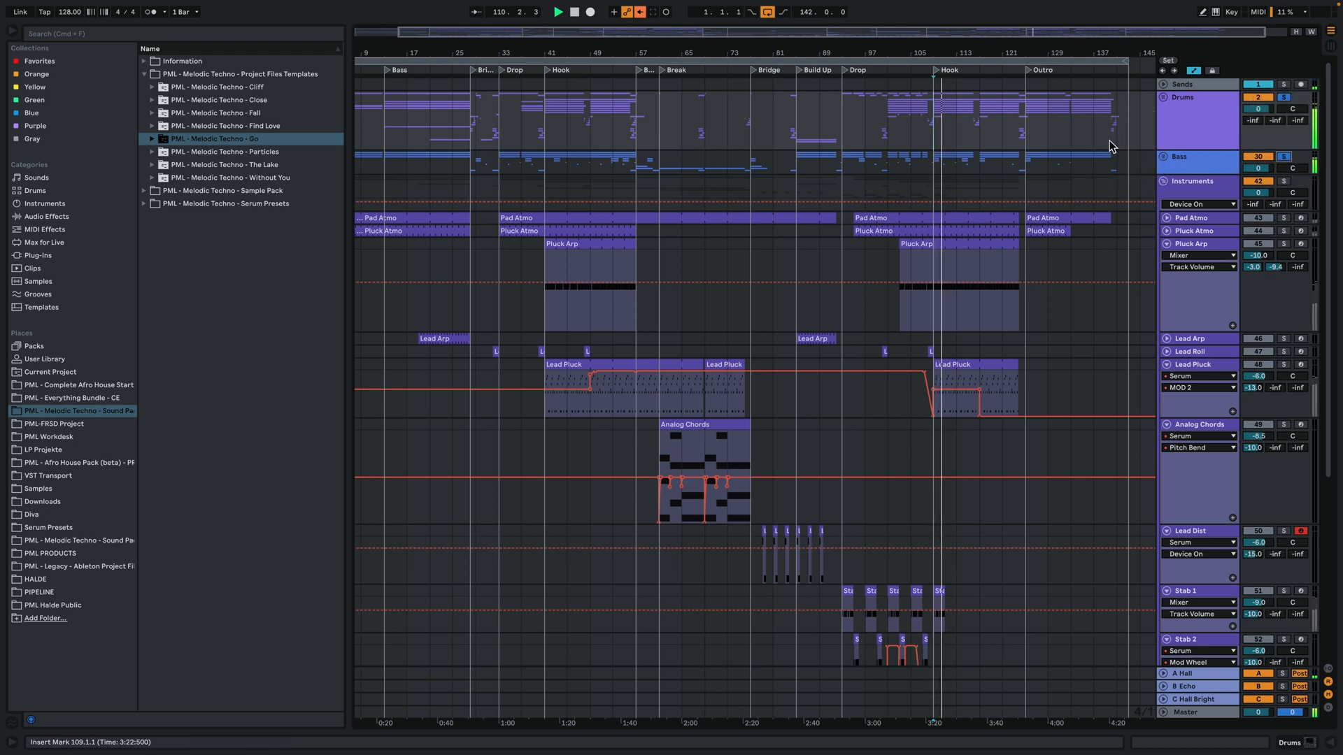
{"action": "left_click", "coordinate": [1103, 143]}
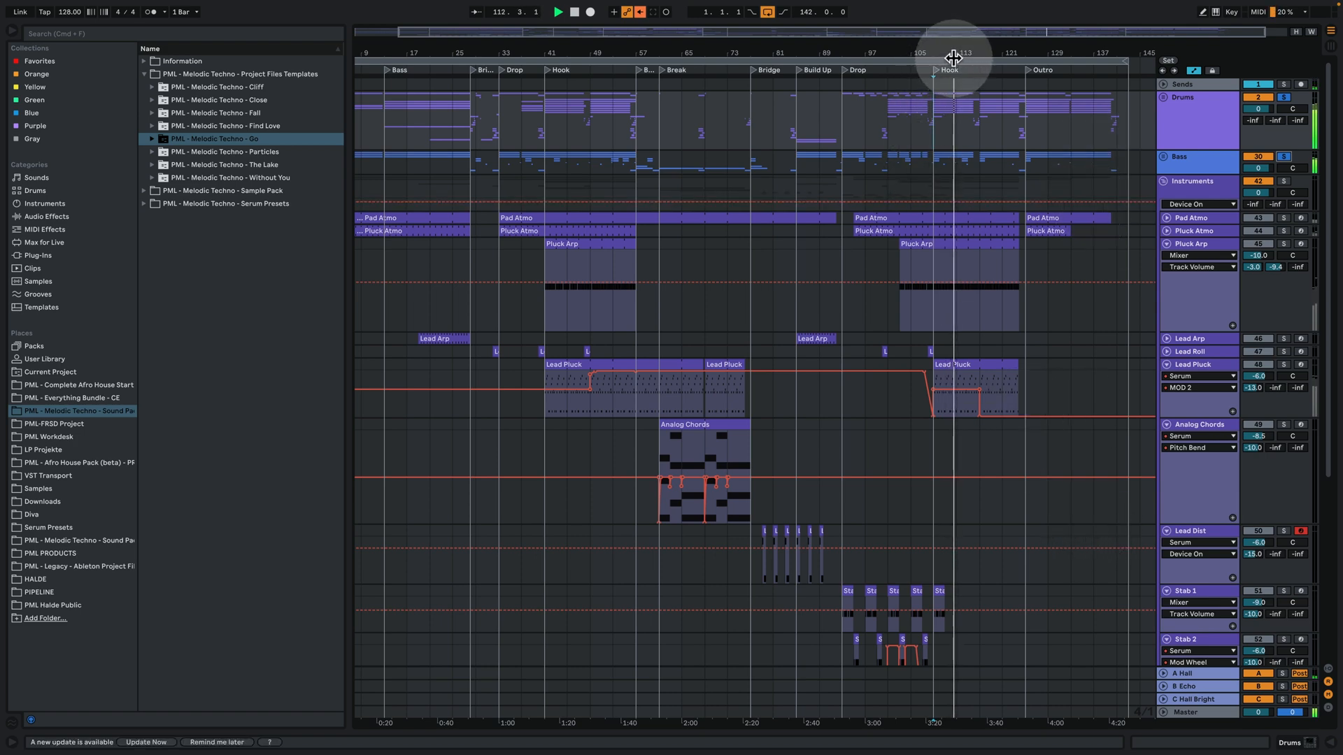
{"action": "left_click_drag", "start_coordinate": [947, 54], "coordinate": [627, 55]}
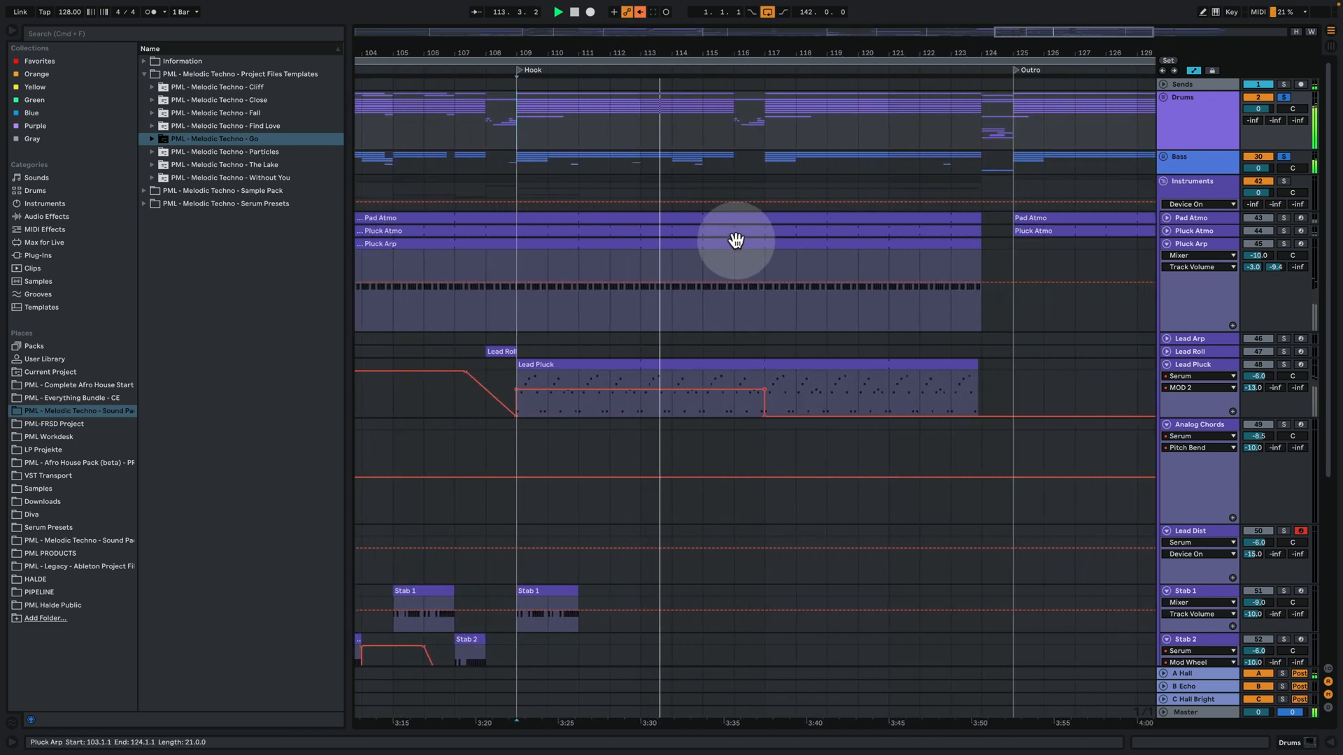
Stop playback, unfold and solo the Pad Atmo track, and play it from the start of the second Hook at bar 109
{"action": "key", "text": "space"}
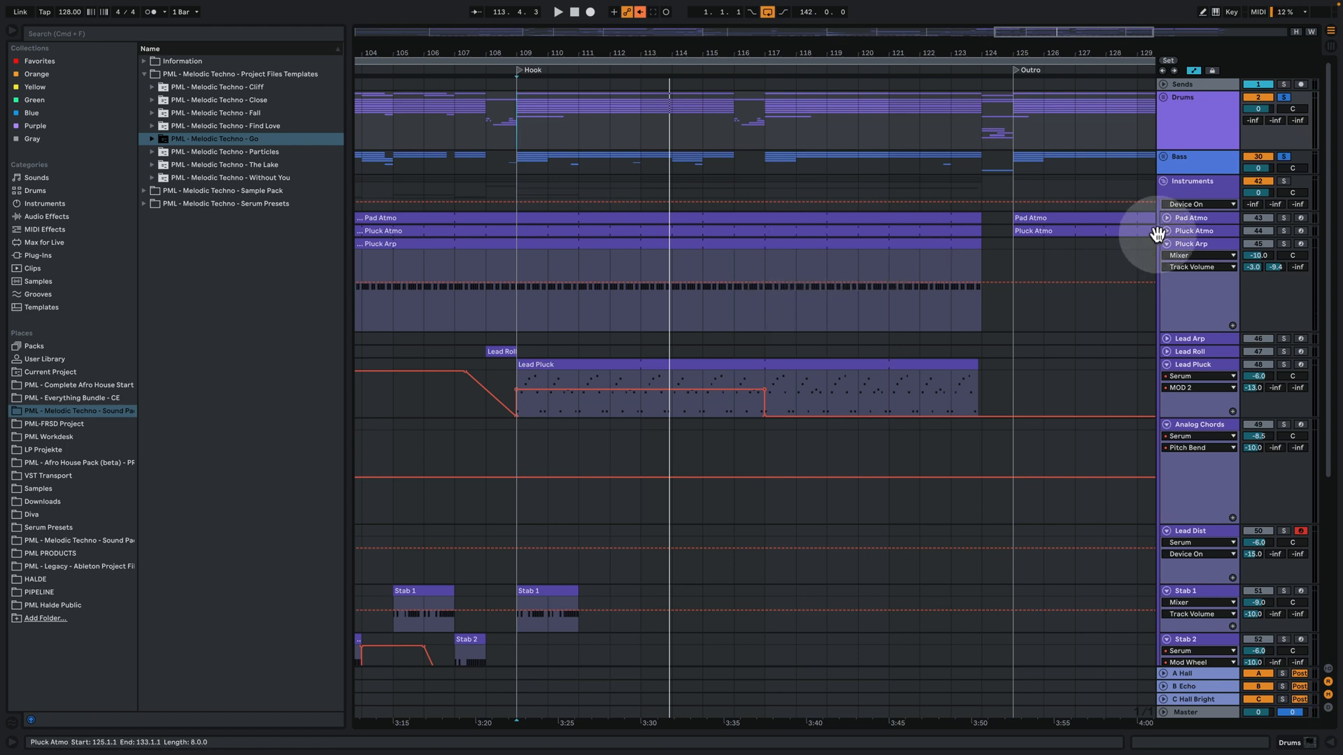
{"action": "left_click", "coordinate": [1202, 197]}
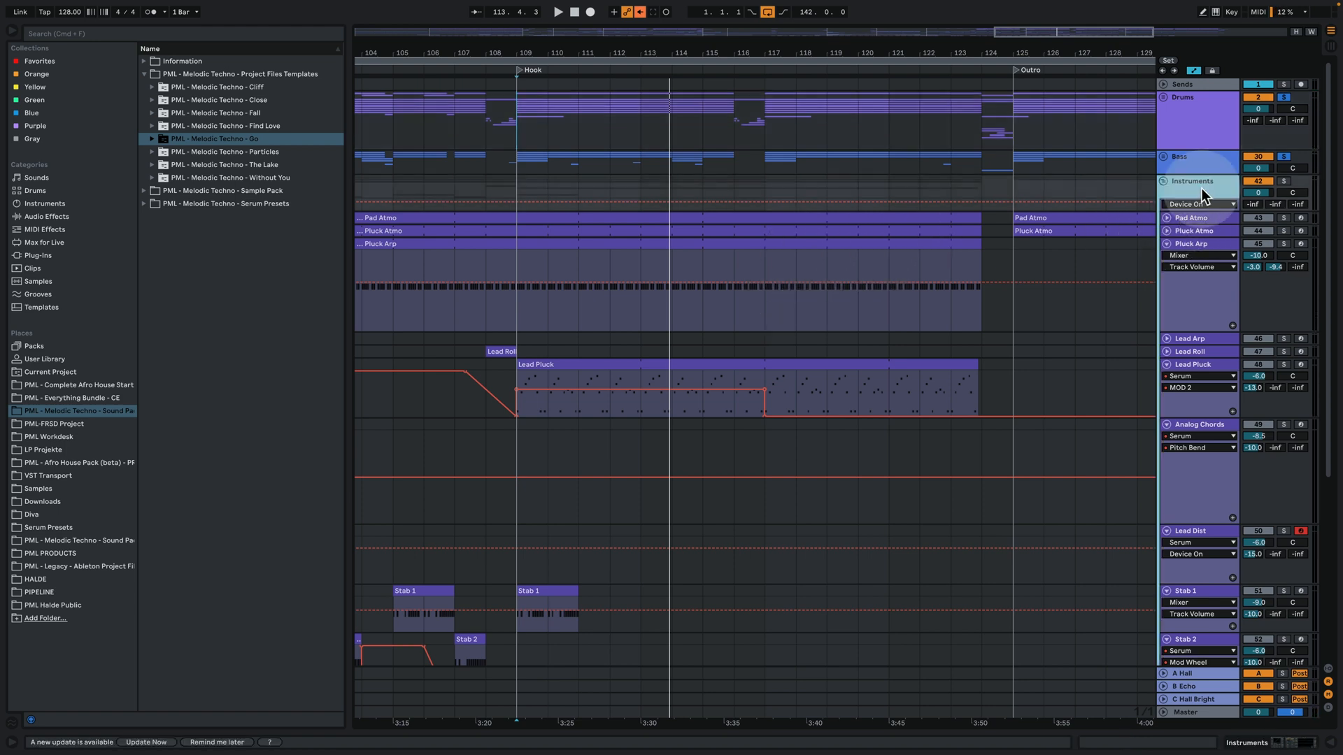
{"action": "left_click", "coordinate": [1167, 220]}
{"action": "mouse_move", "coordinate": [848, 54]}
{"action": "left_mouse_down"}
{"action": "mouse_move", "coordinate": [848, 35]}
{"action": "mouse_move", "coordinate": [834, 55]}
{"action": "left_mouse_up"}
{"action": "left_click", "coordinate": [698, 286]}
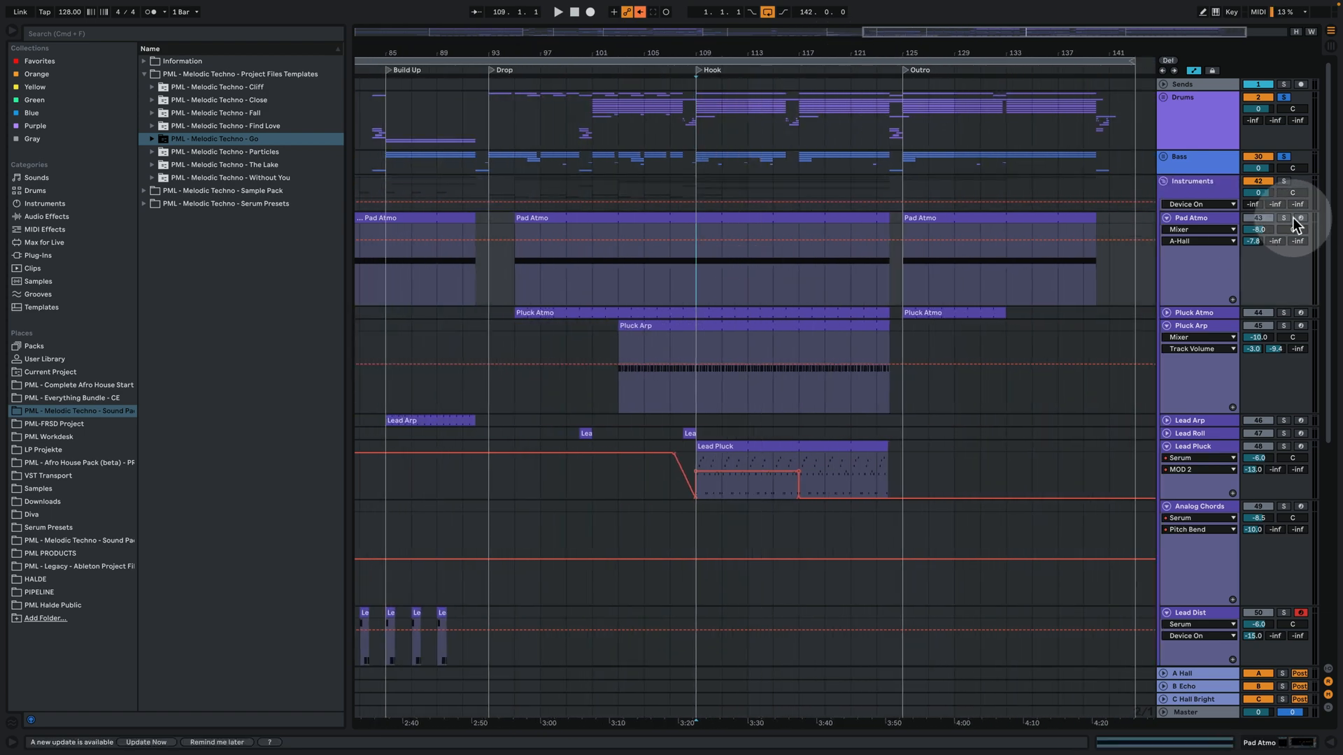
{"action": "left_click", "coordinate": [1284, 218]}
{"action": "key", "text": "space"}
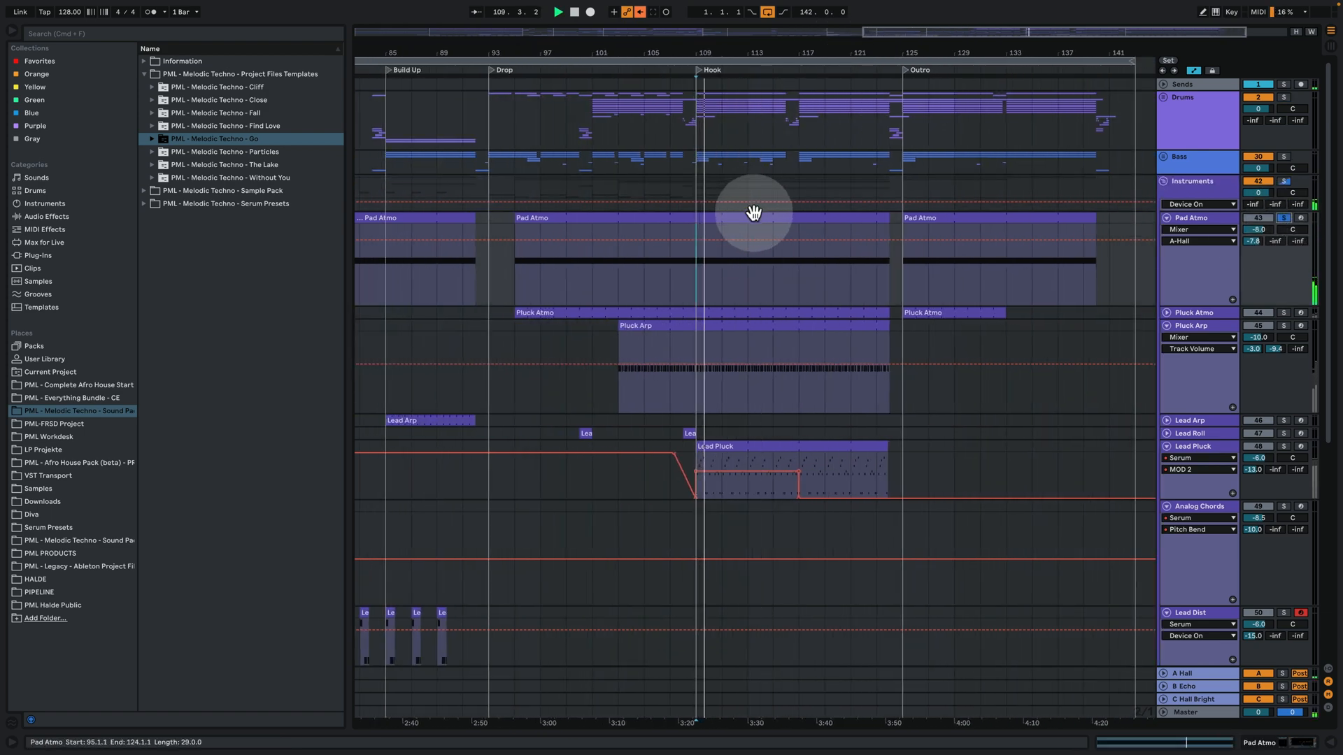
View the Pad Atmo clip's notes, examine its Serum synth in the device chain, and close the synth
{"action": "left_click", "coordinate": [751, 217]}
{"action": "double_click", "coordinate": [752, 217]}
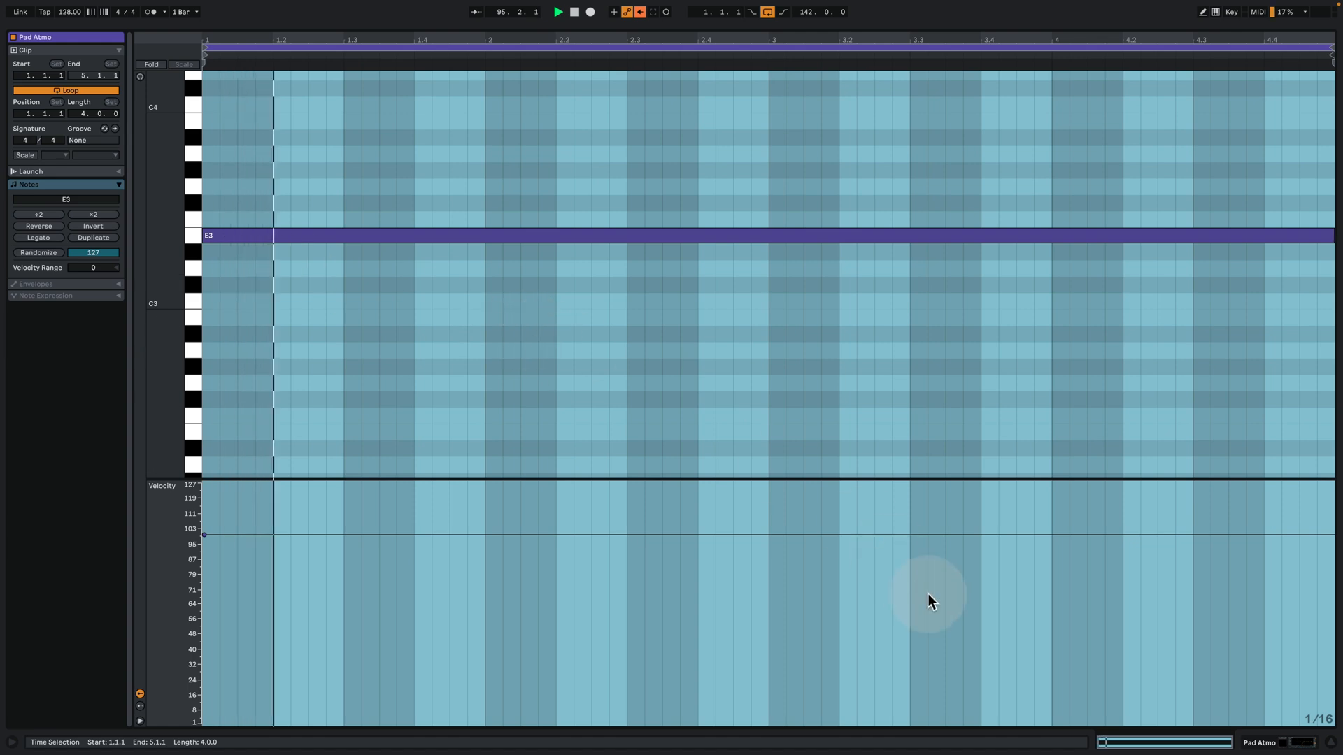
{"action": "left_click", "coordinate": [1266, 745]}
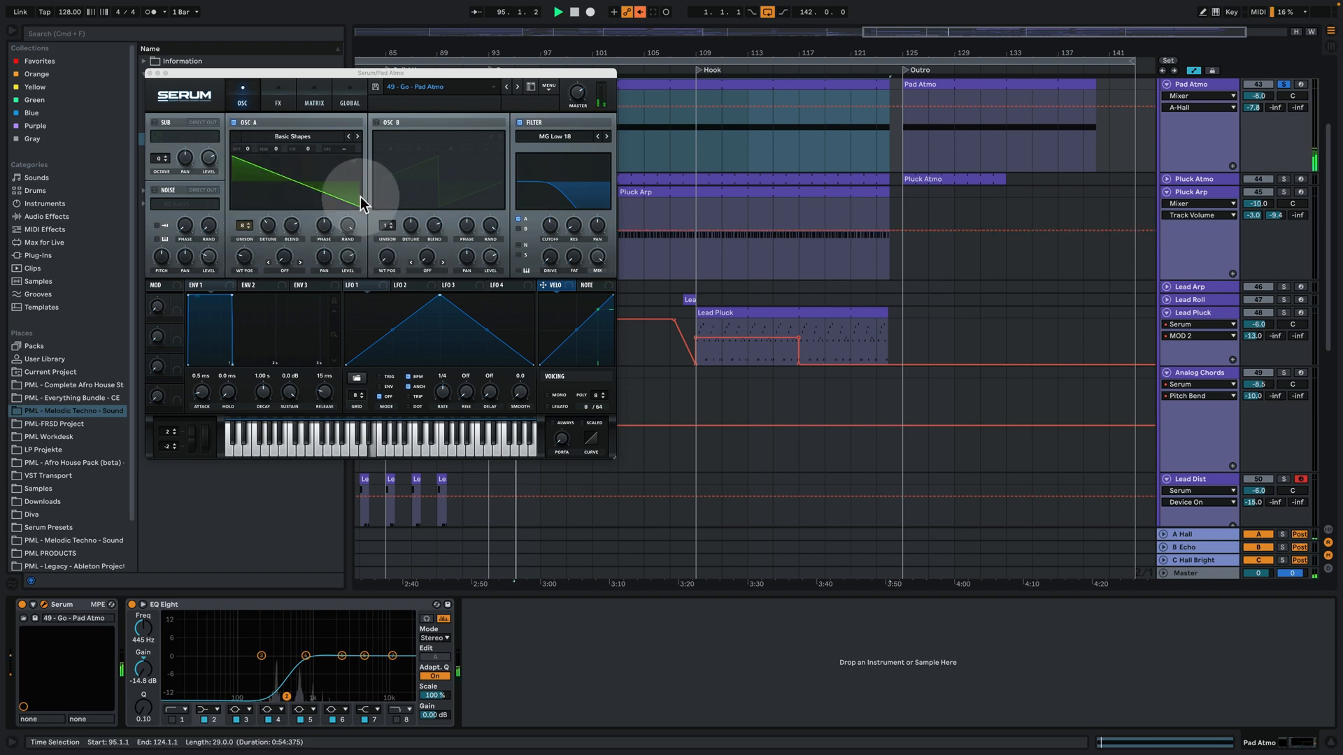
{"action": "left_click", "coordinate": [151, 72]}
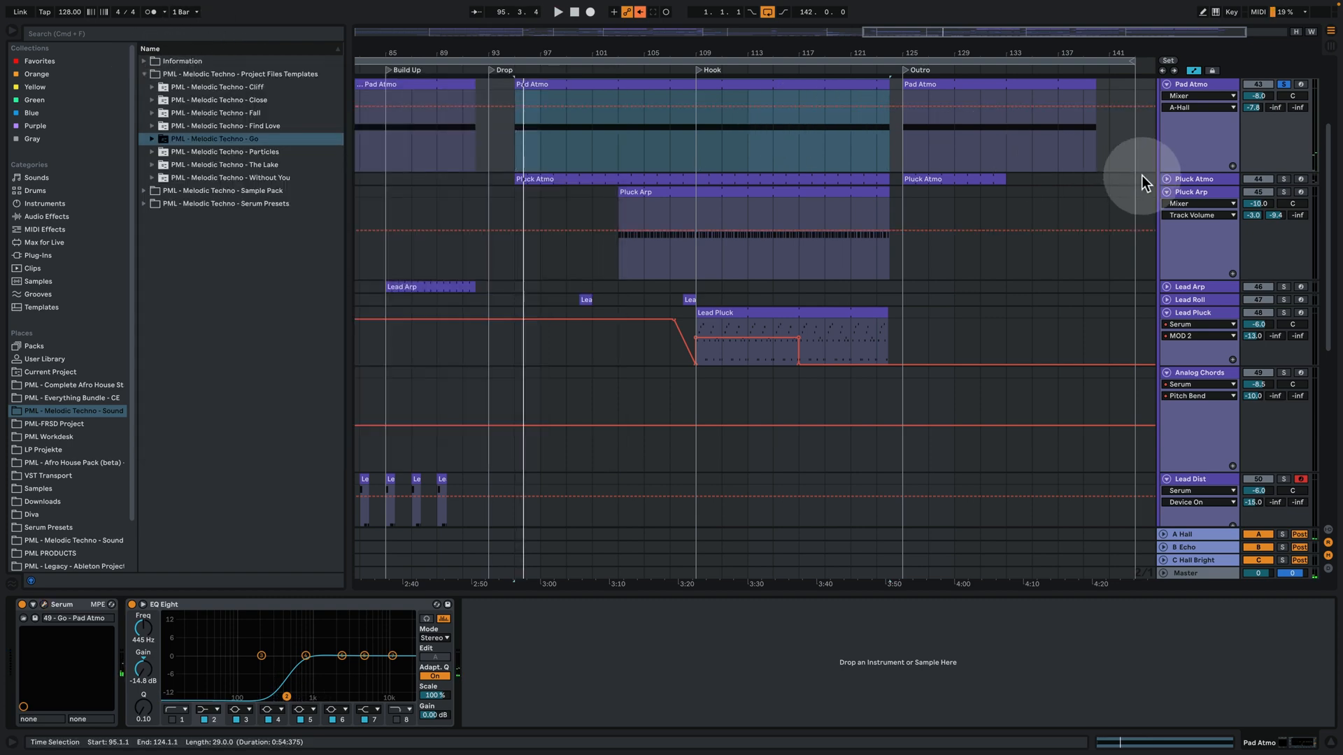
Unfold and solo the Pluck Atmo track and play it from bar 109 with its clip's notes shown
{"action": "left_click", "coordinate": [1166, 180]}
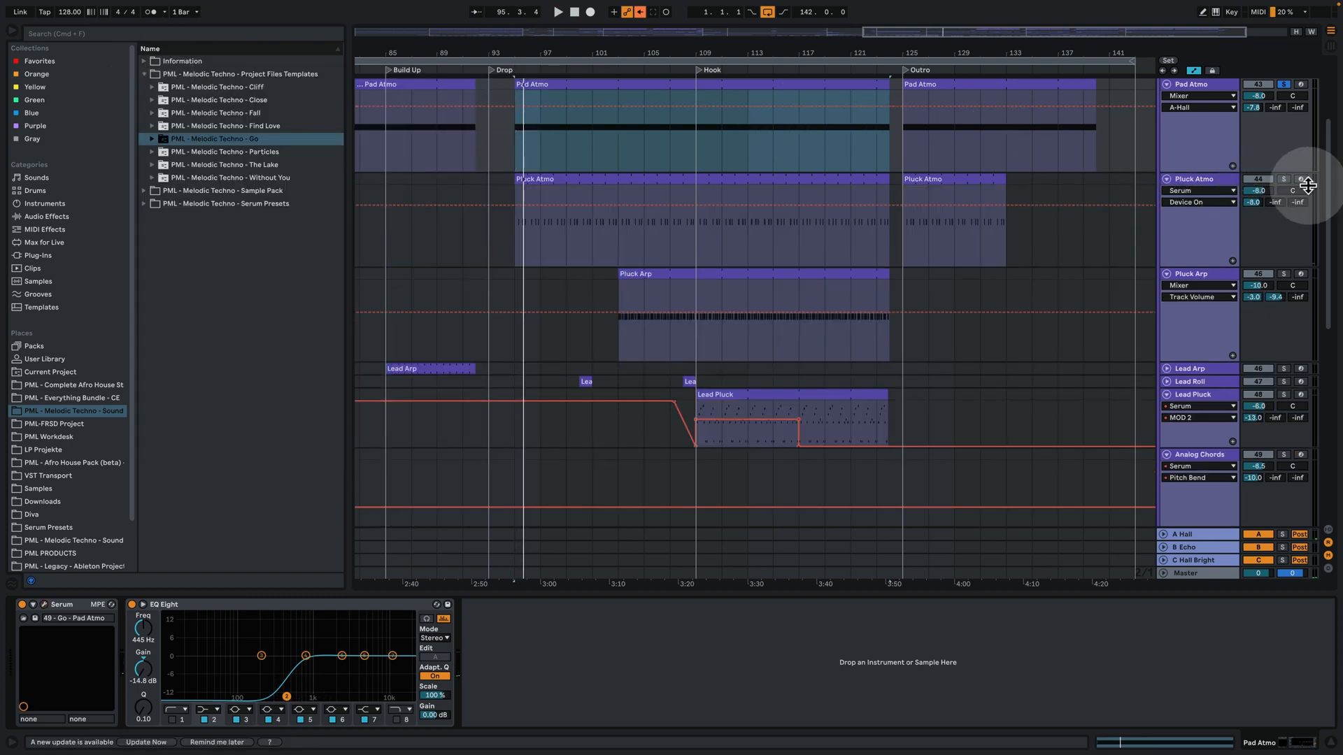
{"action": "left_click", "coordinate": [696, 233]}
{"action": "key", "text": "space"}
{"action": "double_click", "coordinate": [737, 182]}
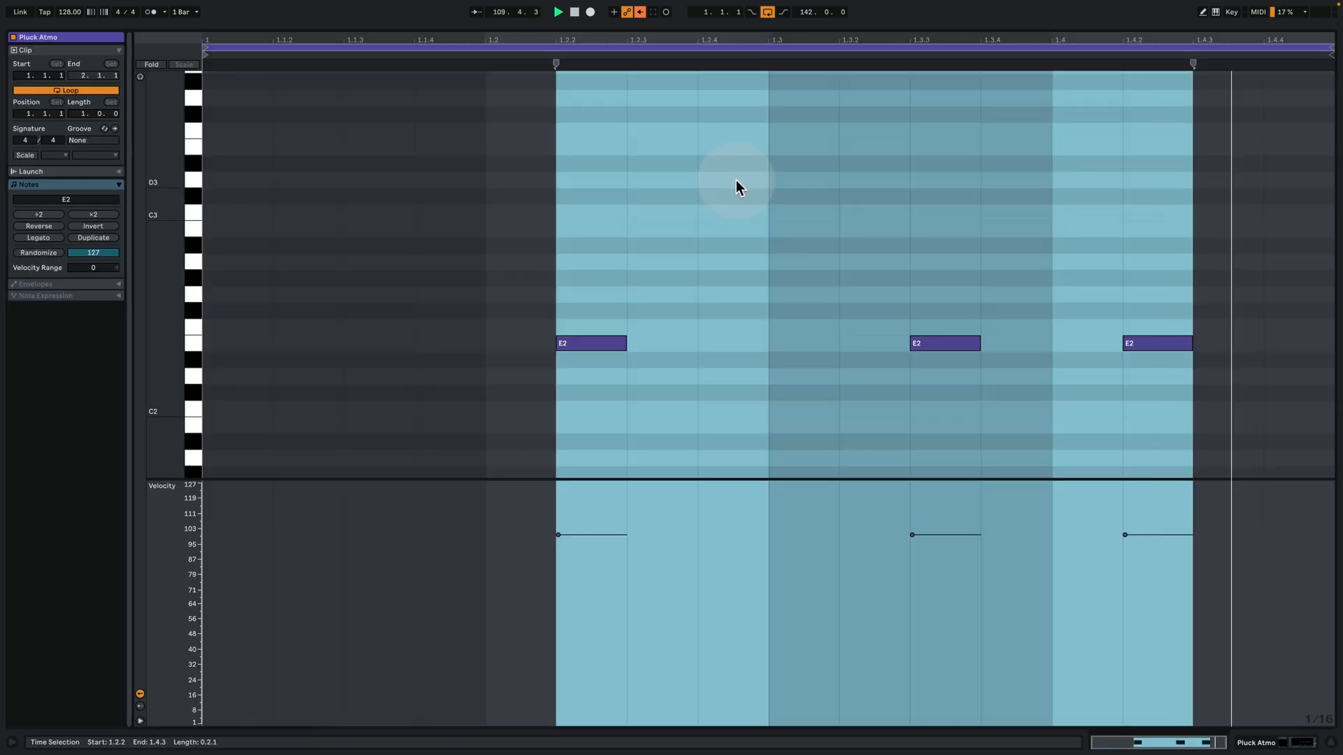
{"action": "left_click", "coordinate": [628, 280]}
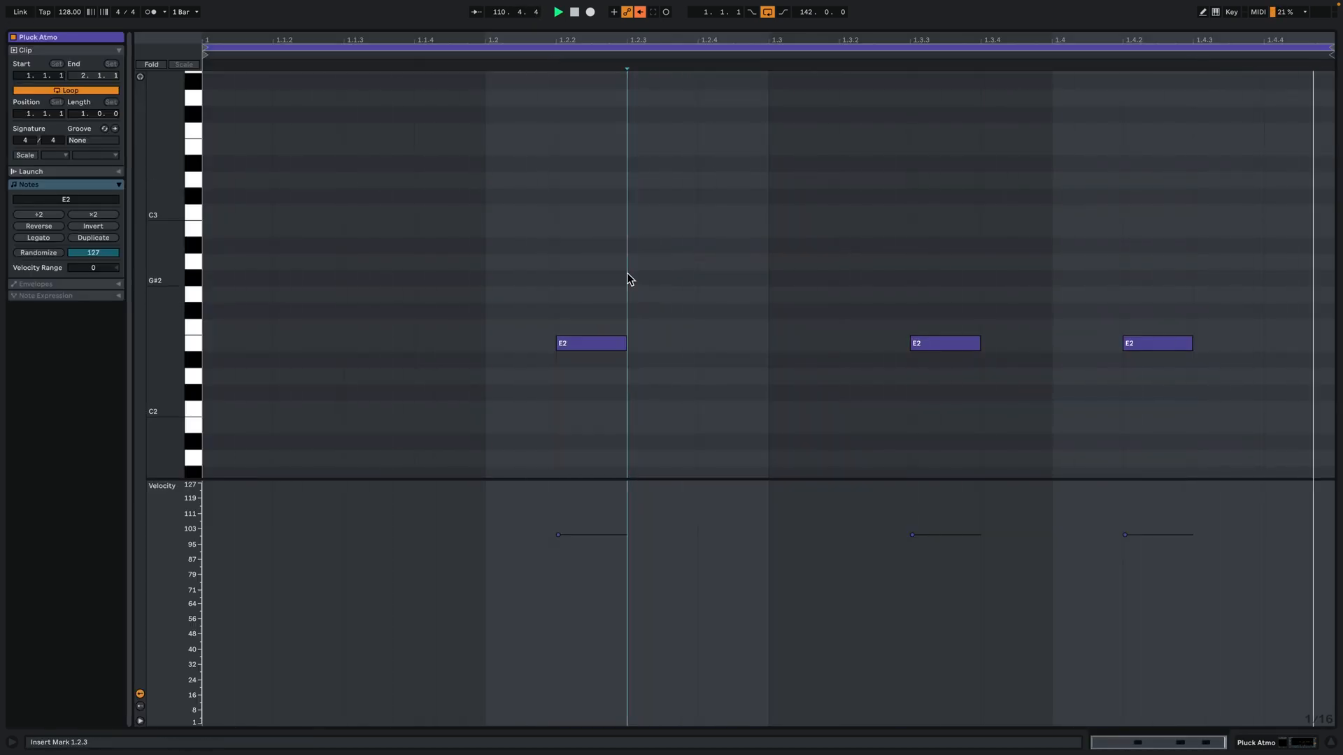
{"action": "key", "text": "space"}
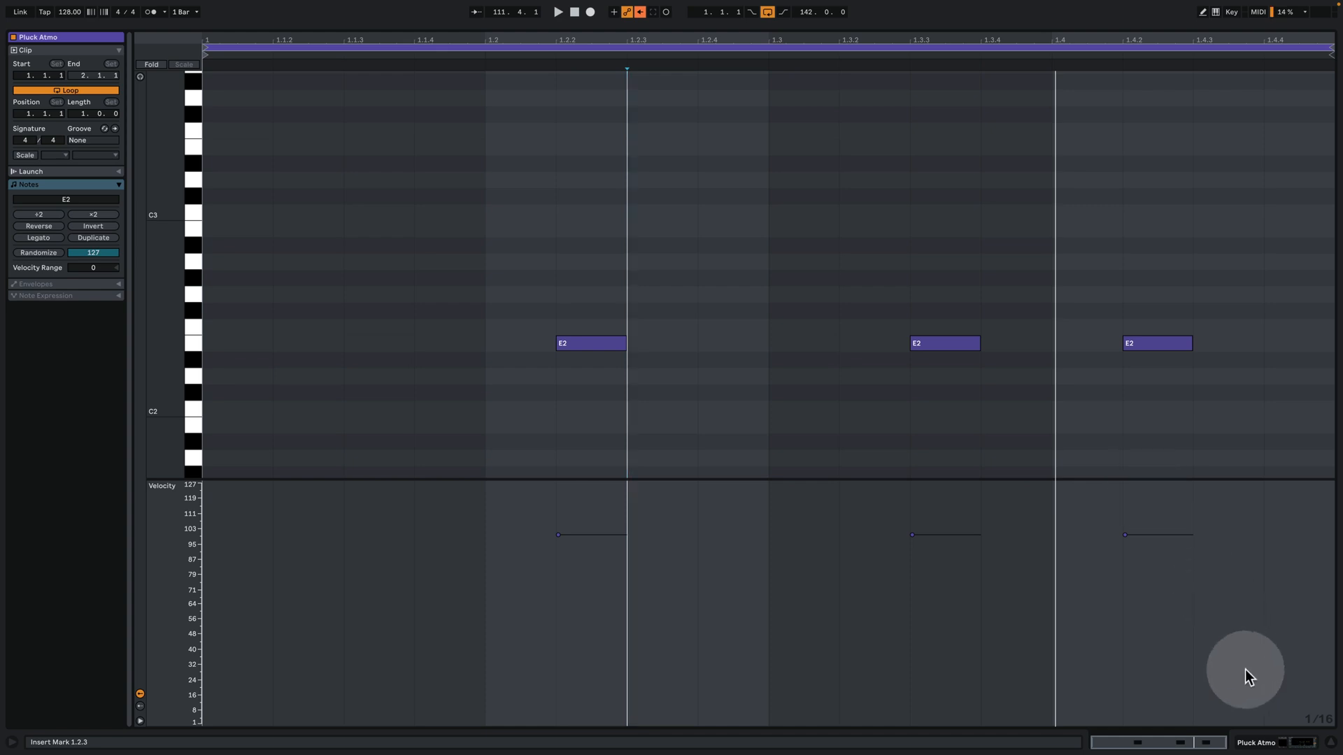
Examine the Pluck Atmo Serum synth's oscillators, Env 2 and modulation matrix during playback, and close the synth
{"action": "left_click", "coordinate": [1256, 738]}
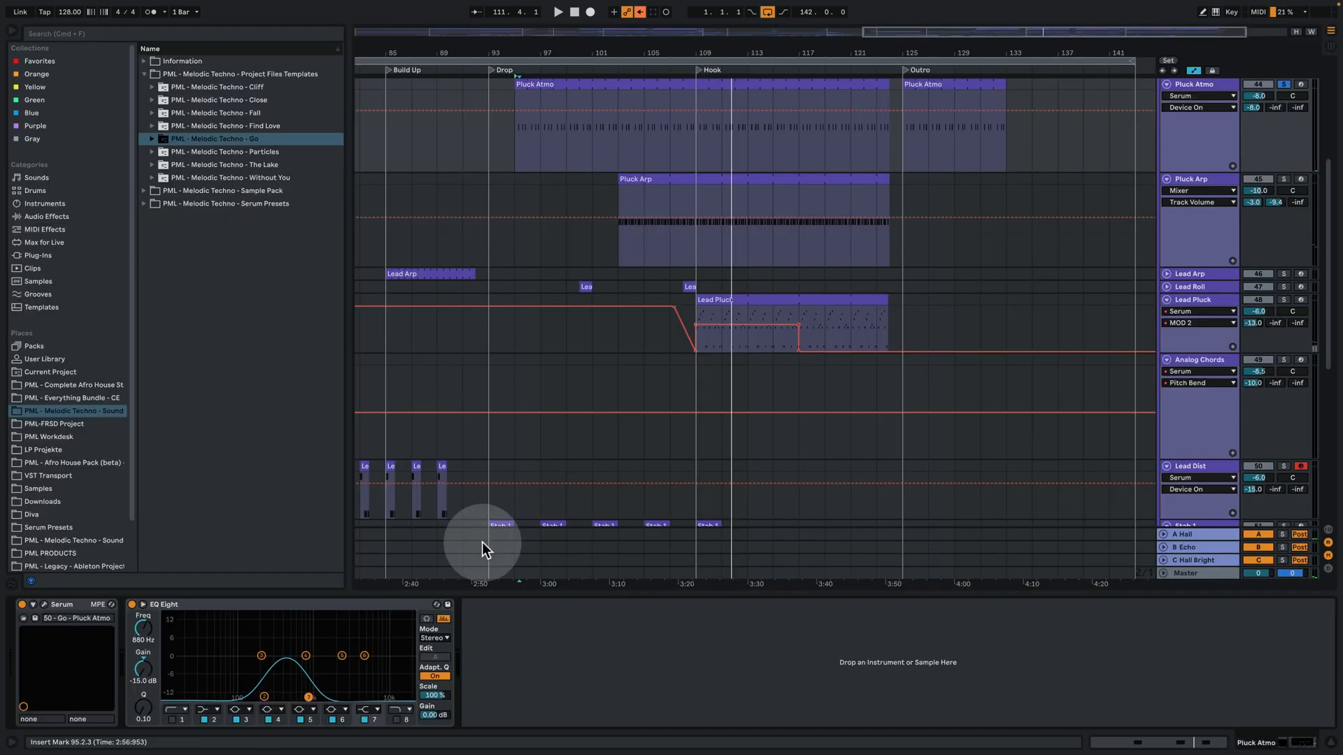
{"action": "left_click", "coordinate": [43, 604]}
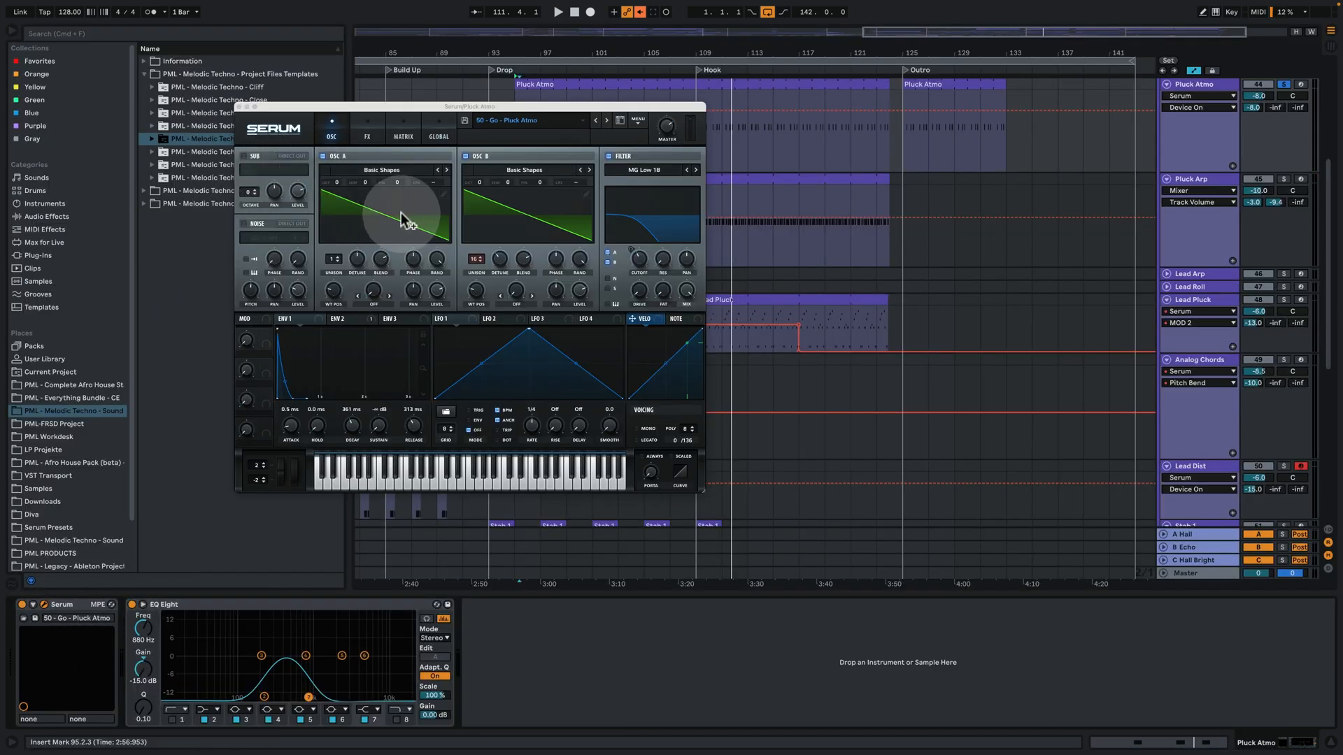
{"action": "key", "text": "space"}
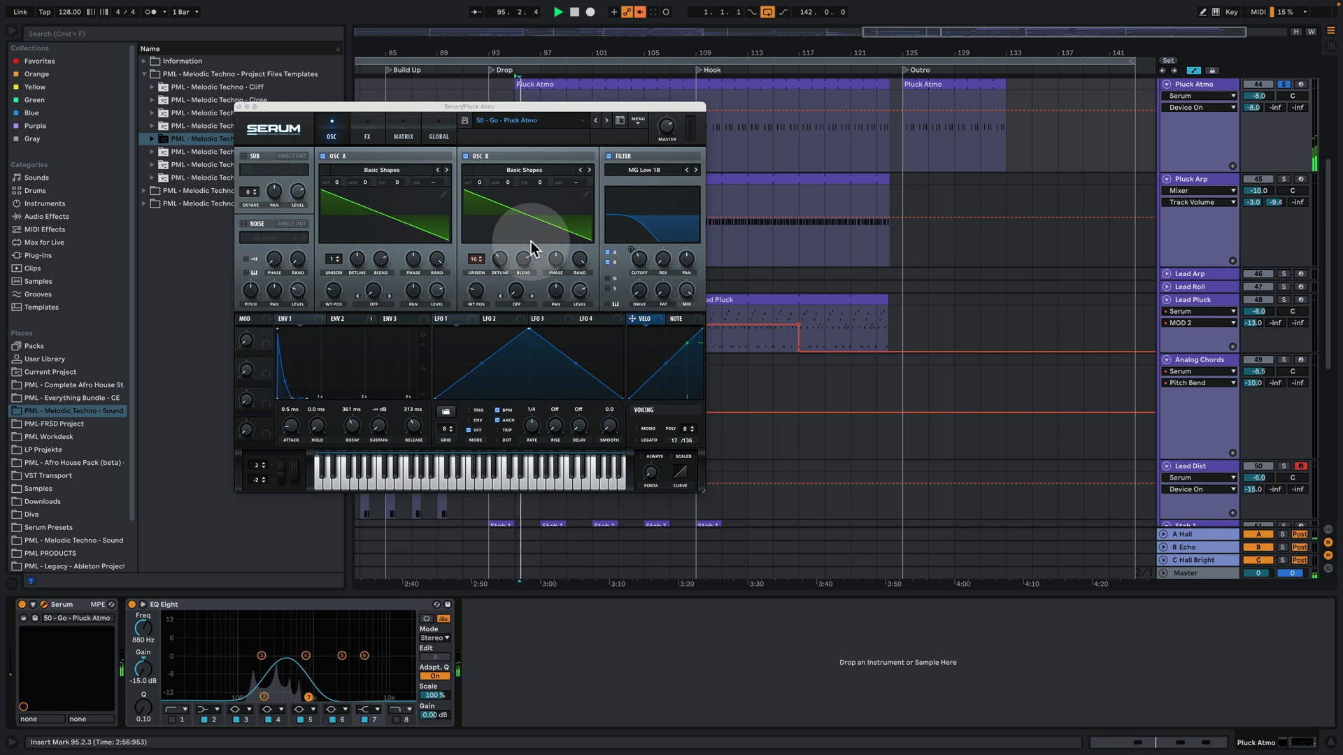
{"action": "left_click", "coordinate": [340, 320]}
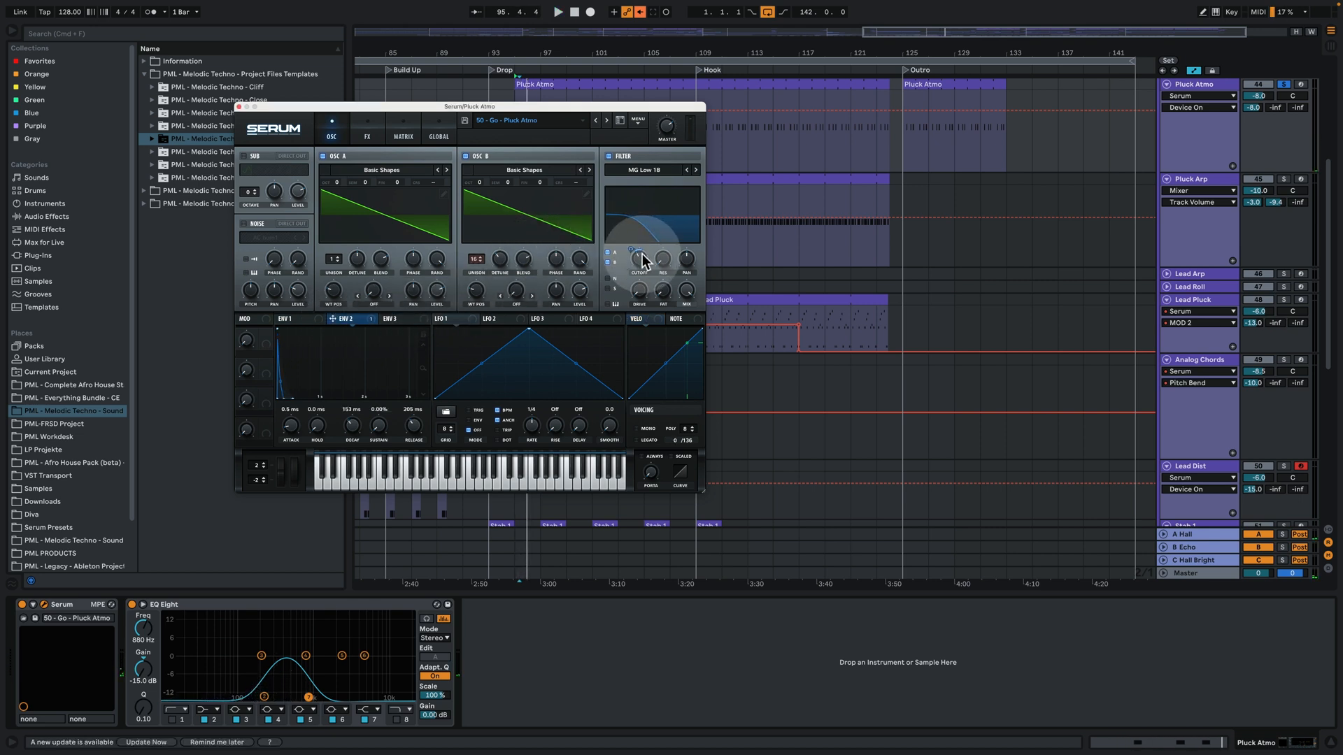
{"action": "left_click", "coordinate": [381, 120]}
{"action": "left_click", "coordinate": [410, 123]}
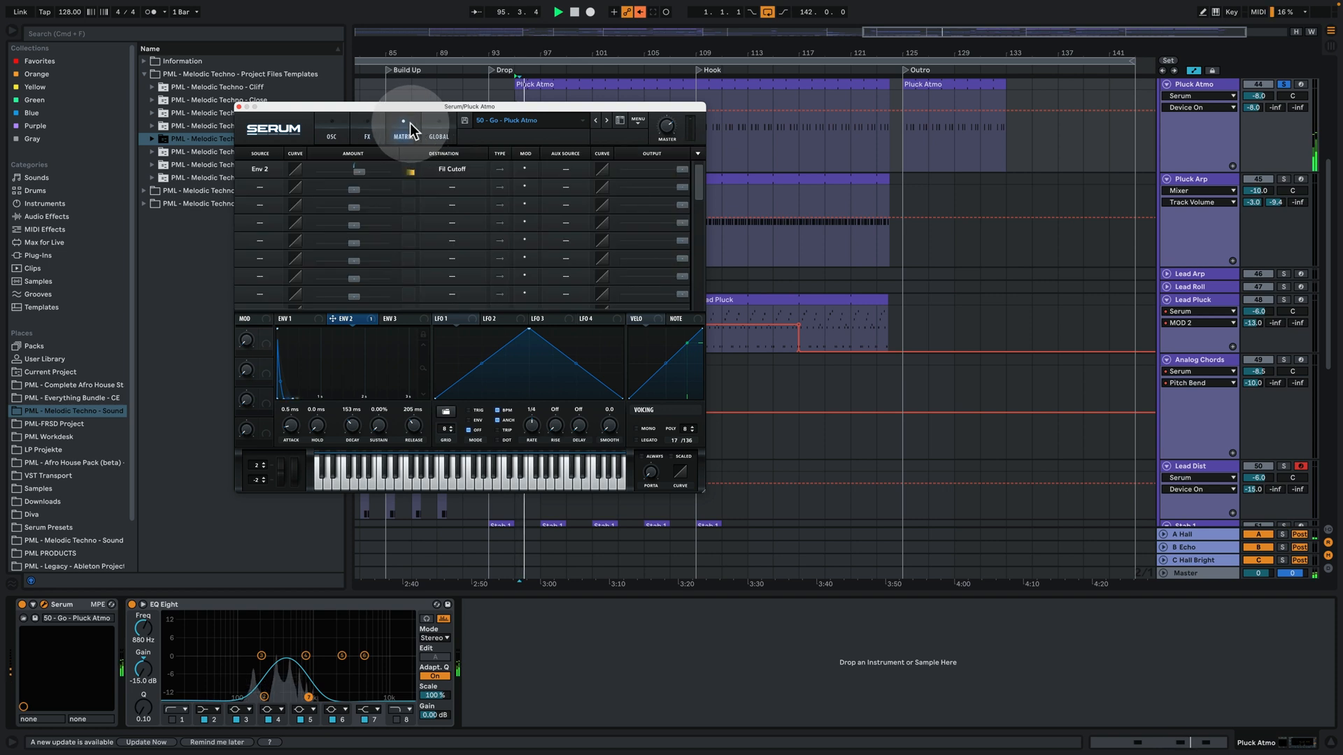
{"action": "left_click", "coordinate": [346, 125]}
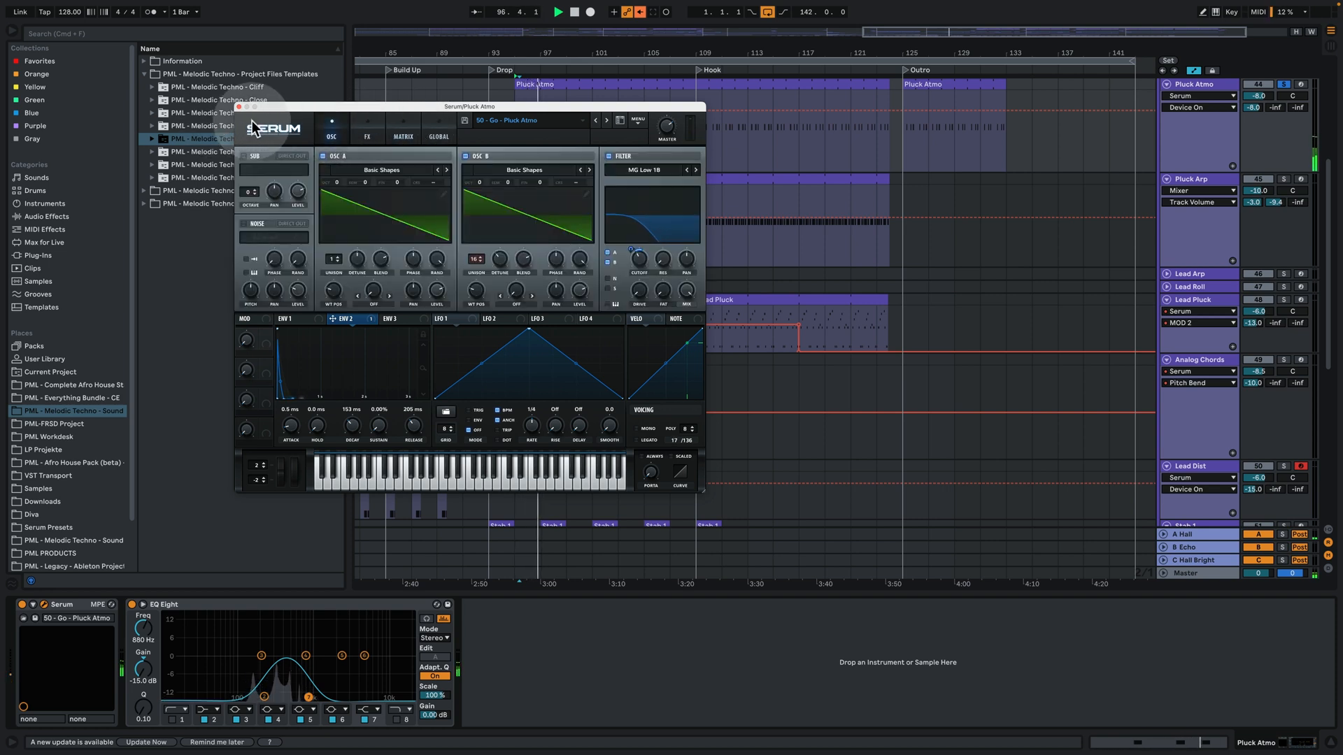
{"action": "left_click", "coordinate": [239, 107]}
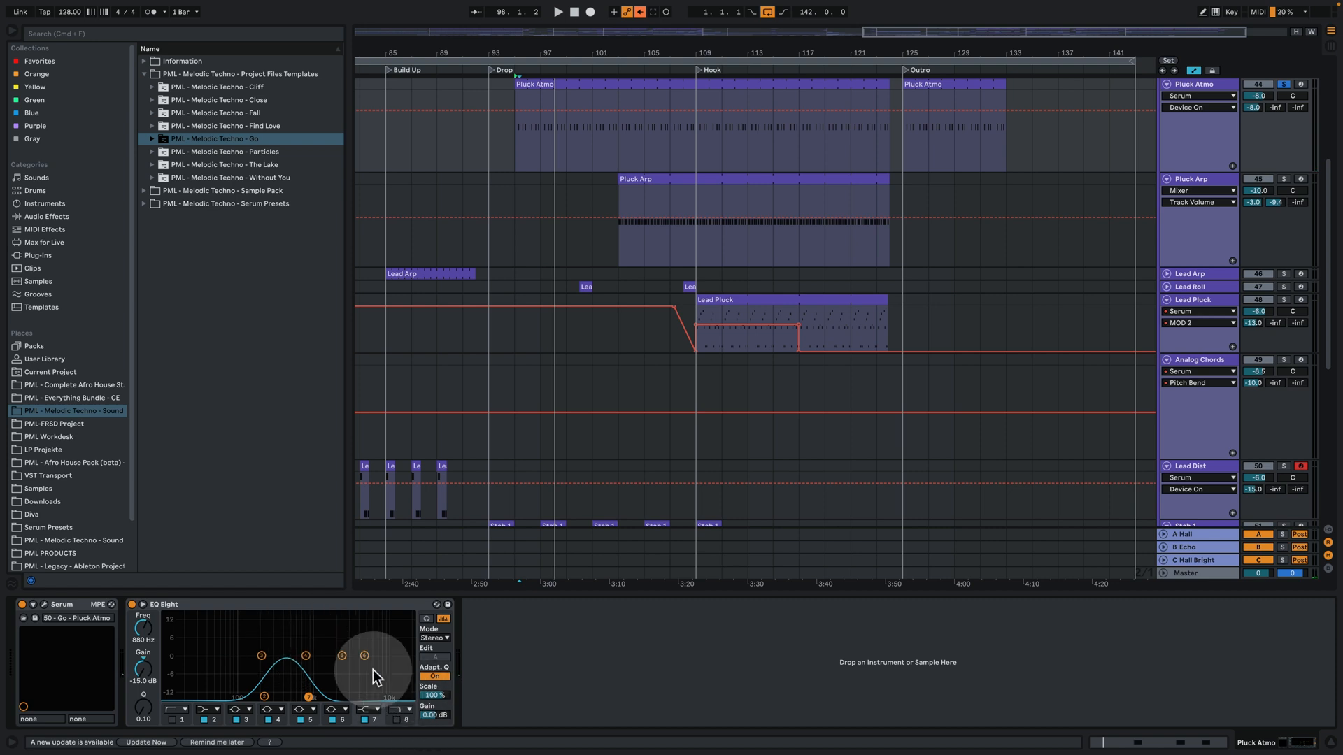
Add Pluck Arp to the soloed tracks, play its clip from bar 103 with the notes shown, and return to its device chain
{"action": "scroll", "coordinate": [641, 260], "scroll_direction": "up", "scroll_amount": 3}
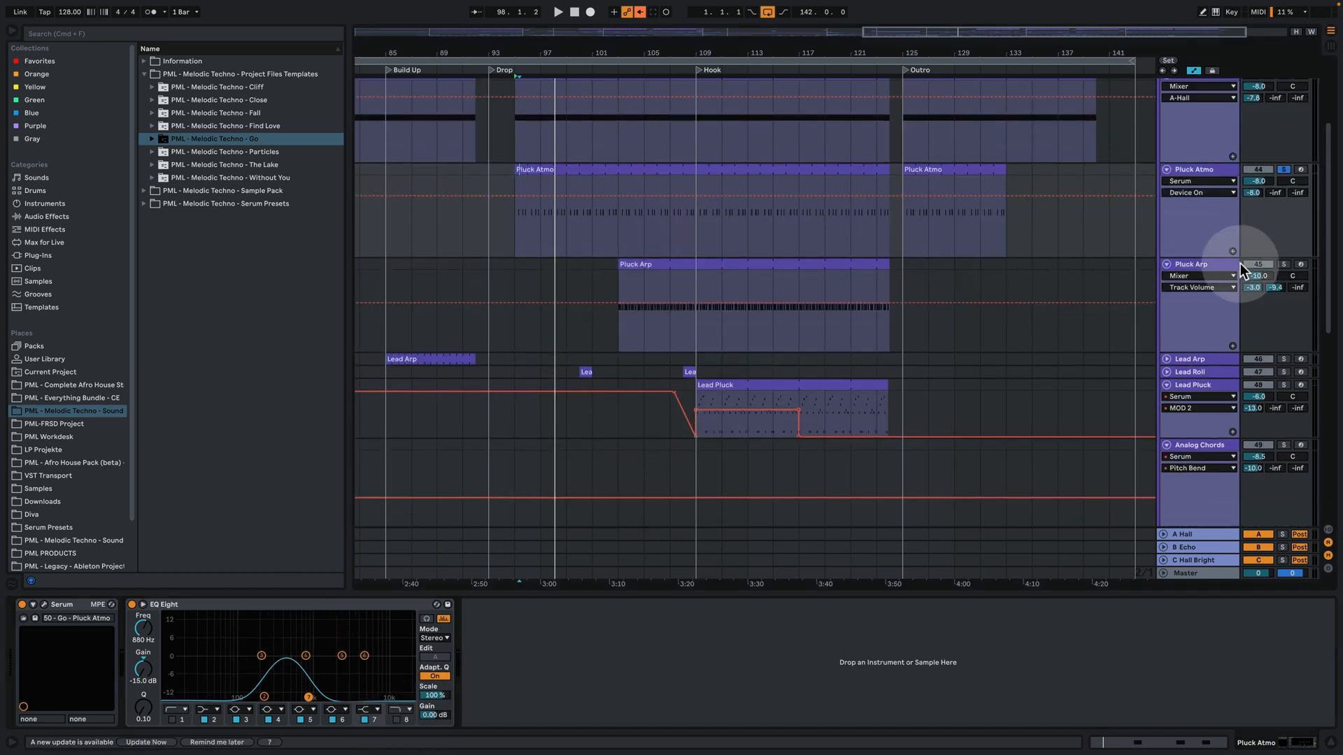
{"action": "left_click", "coordinate": [698, 284]}
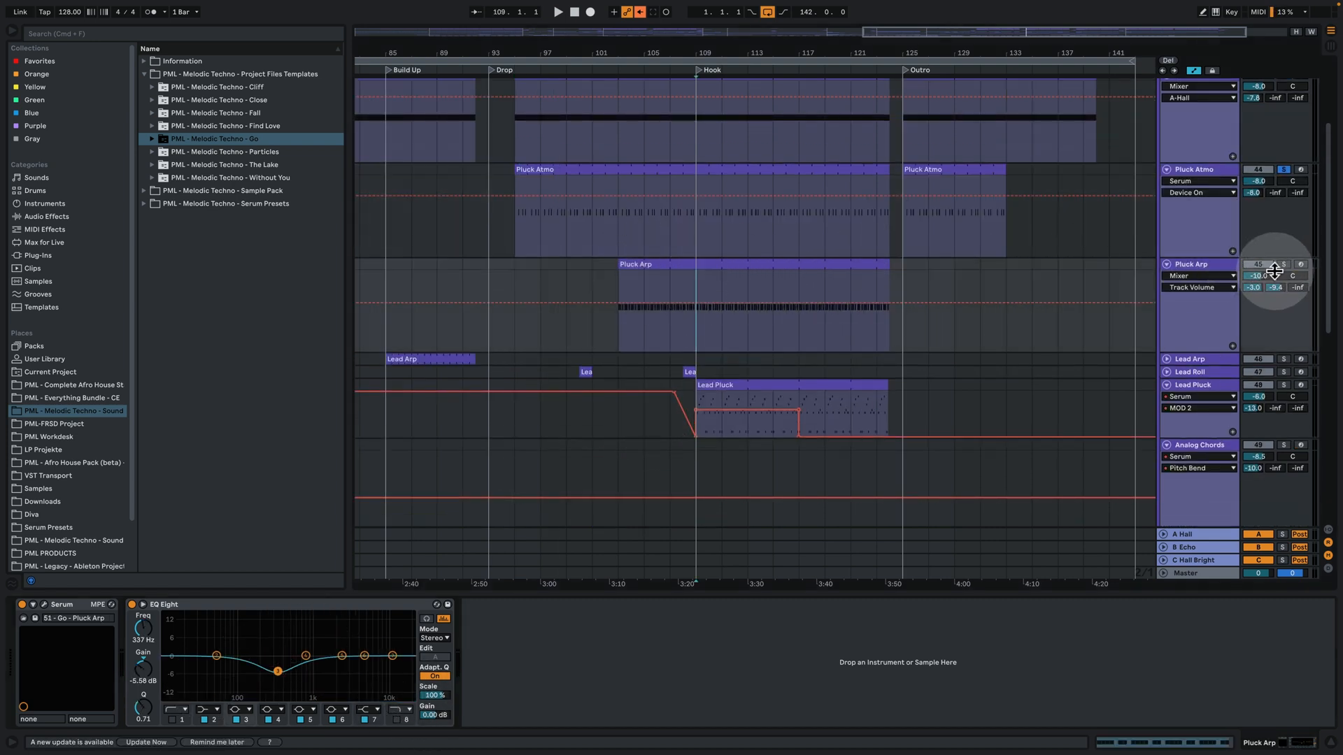
{"action": "left_click", "coordinate": [1284, 265]}
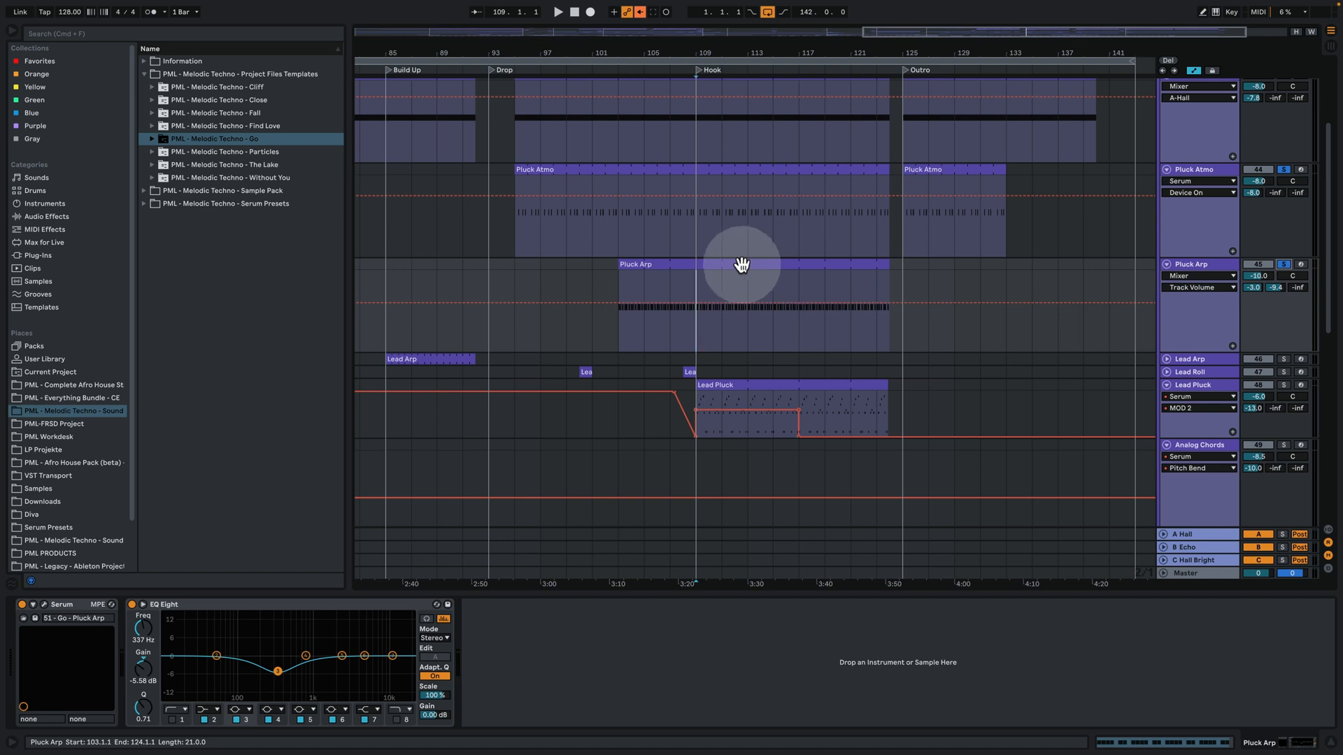
{"action": "left_click", "coordinate": [729, 265]}
{"action": "key", "text": "space"}
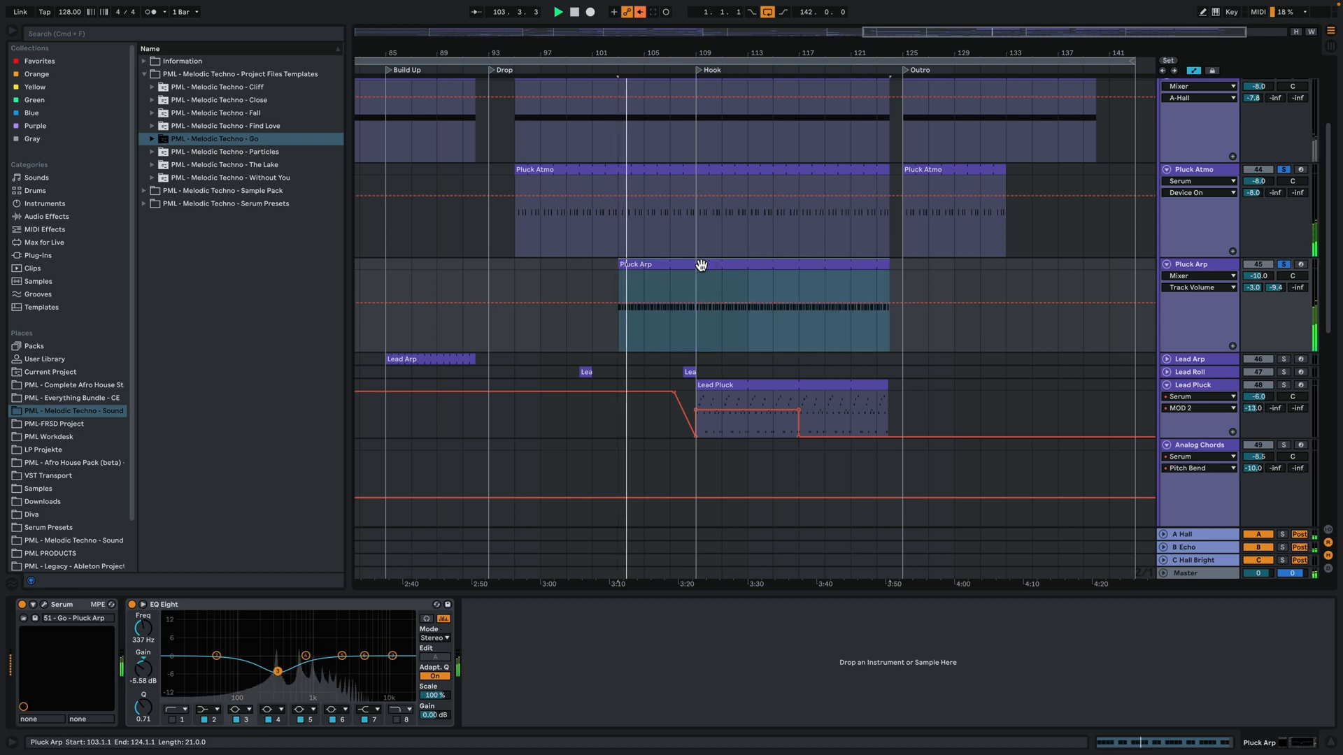
{"action": "double_click", "coordinate": [702, 265]}
{"action": "key", "text": "space"}
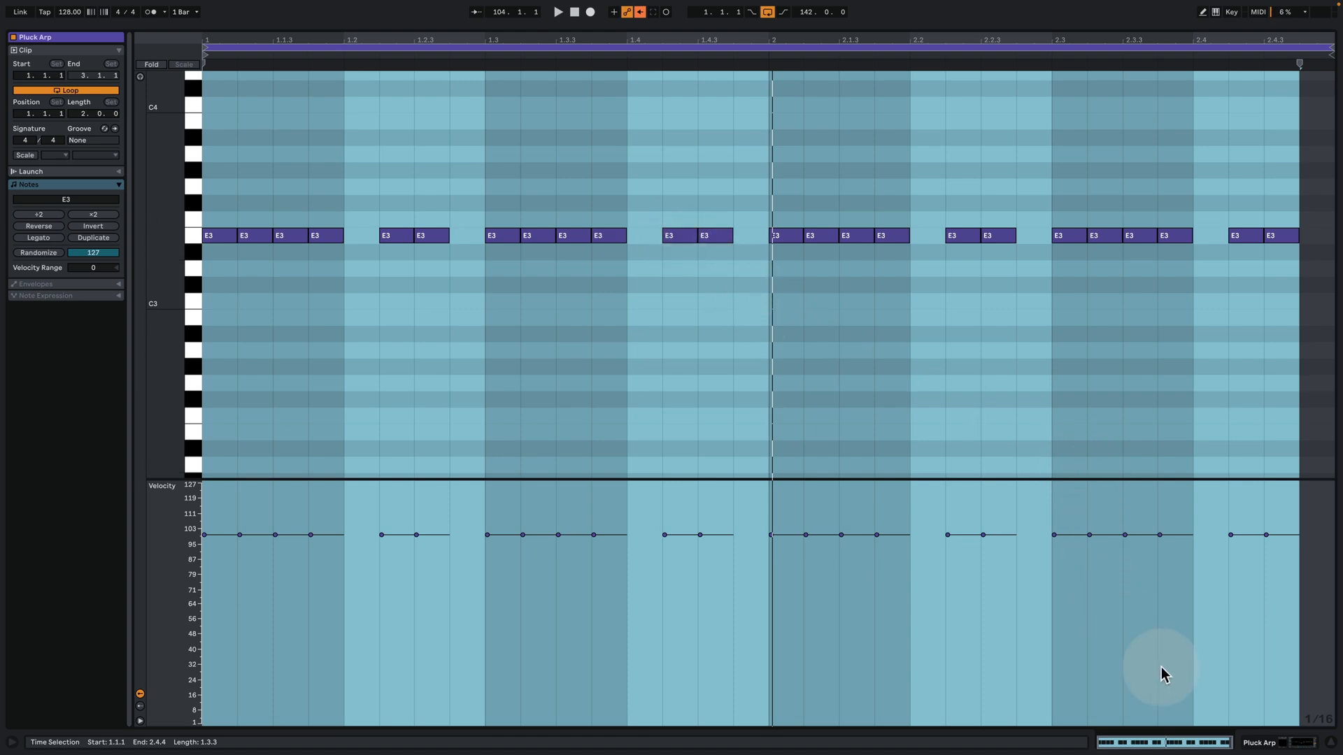
{"action": "left_click", "coordinate": [1278, 741]}
Add Pad Atmo to the soloed tracks and play it together with Pluck Atmo and Pluck Arp from bar 109
{"action": "scroll", "coordinate": [798, 285], "scroll_direction": "up", "scroll_amount": 2}
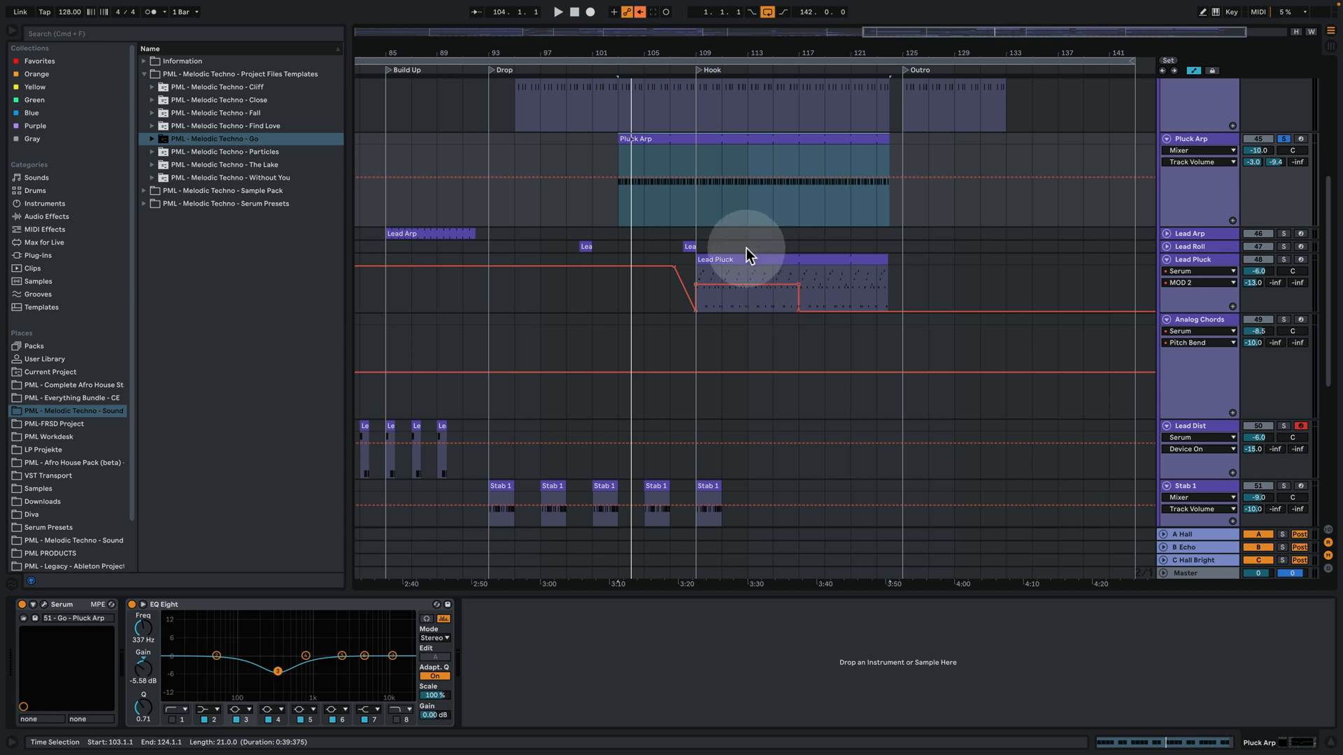
{"action": "scroll", "coordinate": [727, 265], "scroll_direction": "up", "scroll_amount": 1}
{"action": "scroll", "coordinate": [716, 292], "scroll_direction": "up", "scroll_amount": 6}
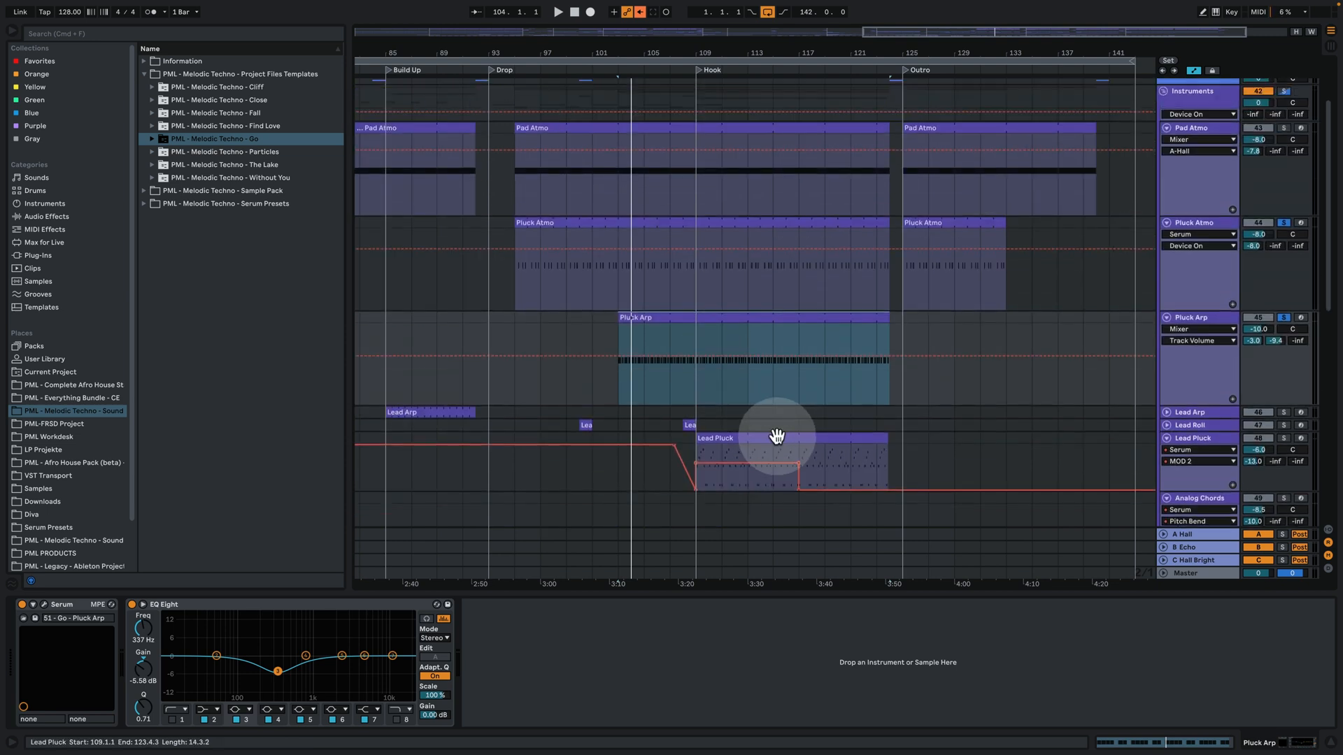
{"action": "left_click", "coordinate": [1284, 129]}
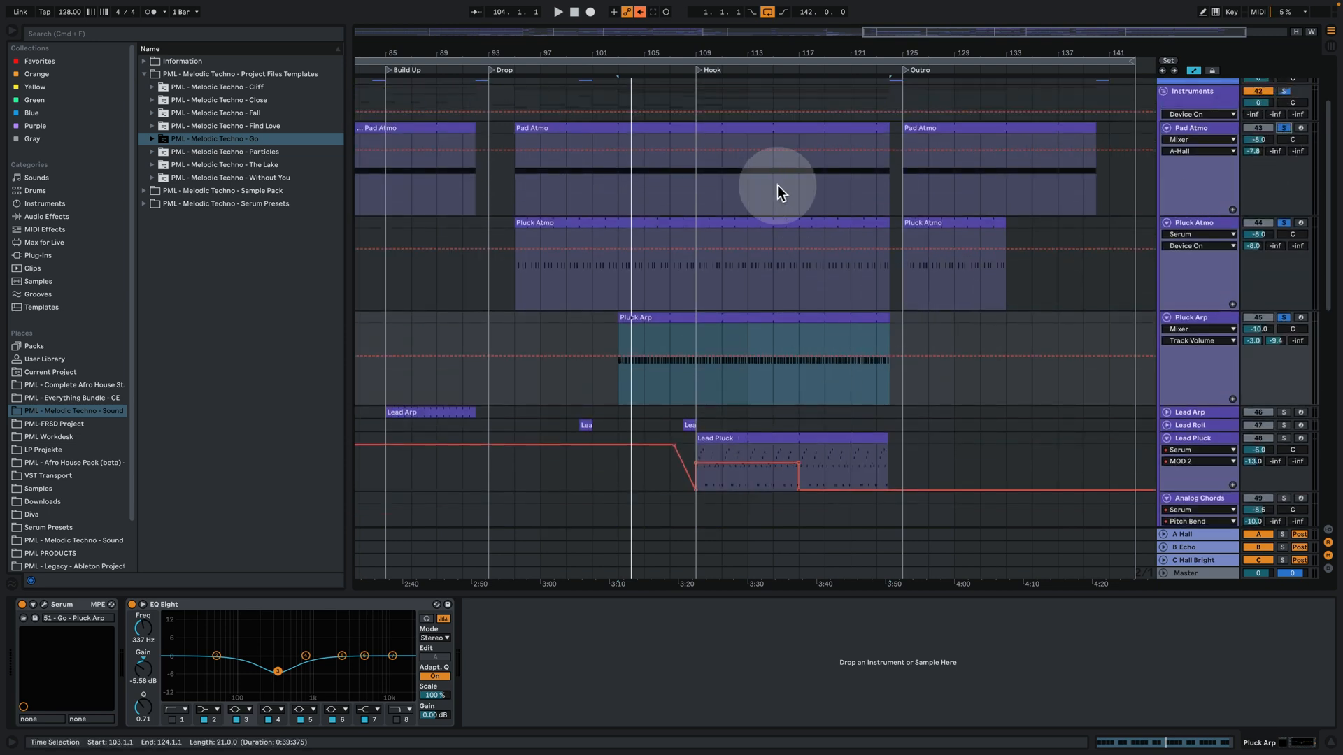
{"action": "left_click", "coordinate": [699, 186]}
{"action": "key", "text": "space"}
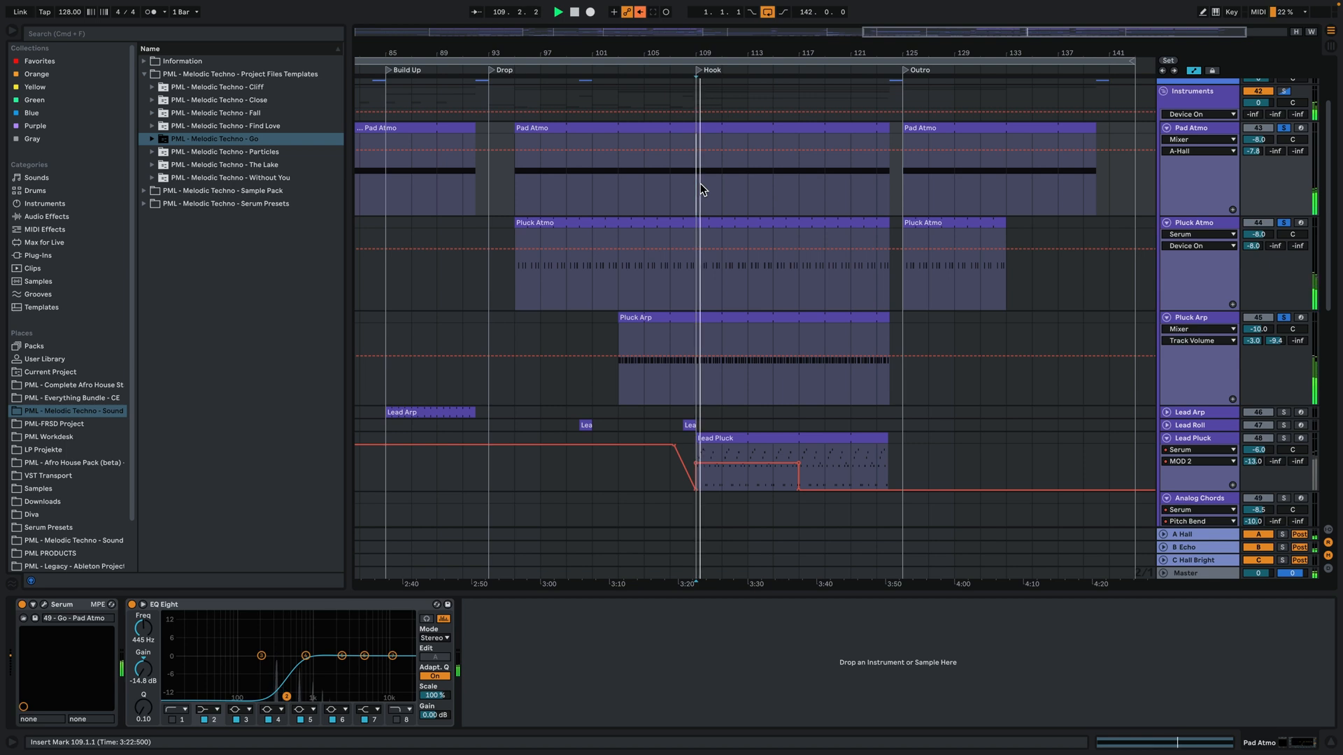
{"action": "scroll", "coordinate": [770, 318], "scroll_direction": "down", "scroll_amount": 5}
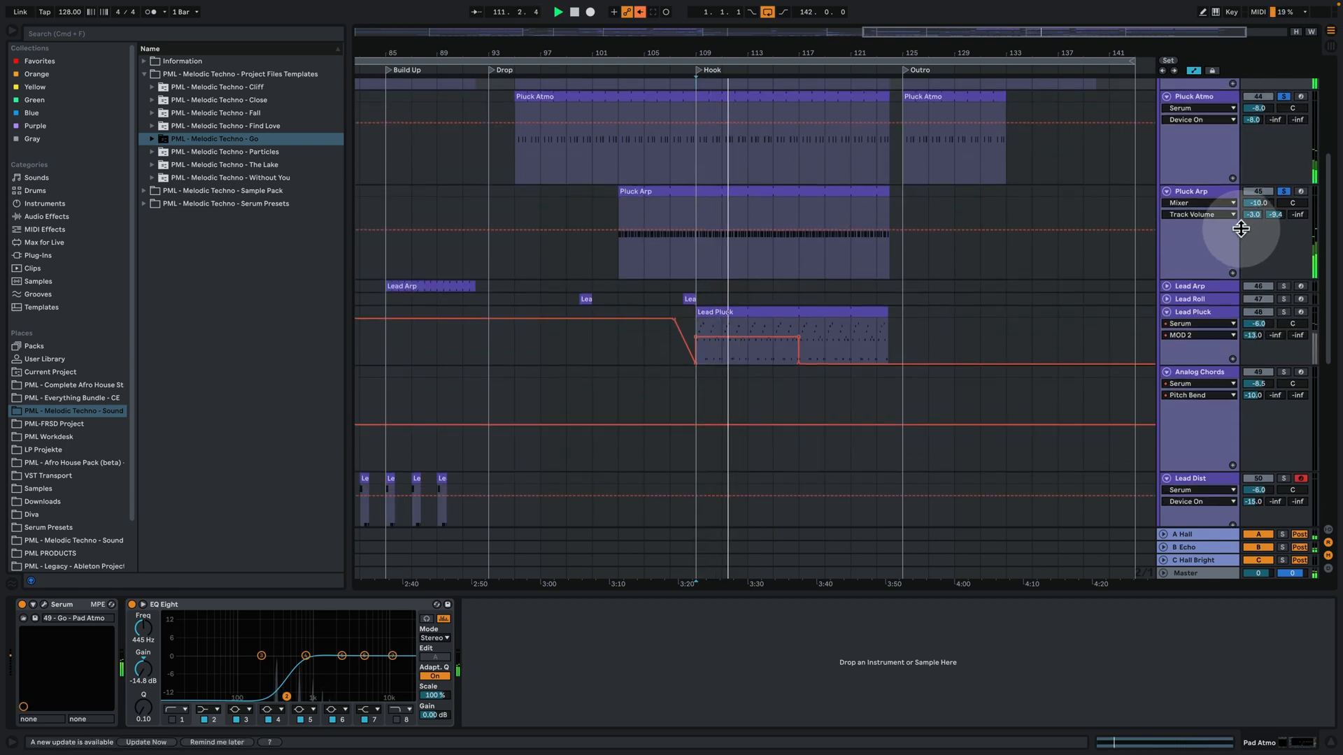
Add Lead Pluck to the soloed tracks and open its Hook clip's notes
{"action": "left_click", "coordinate": [1202, 317]}
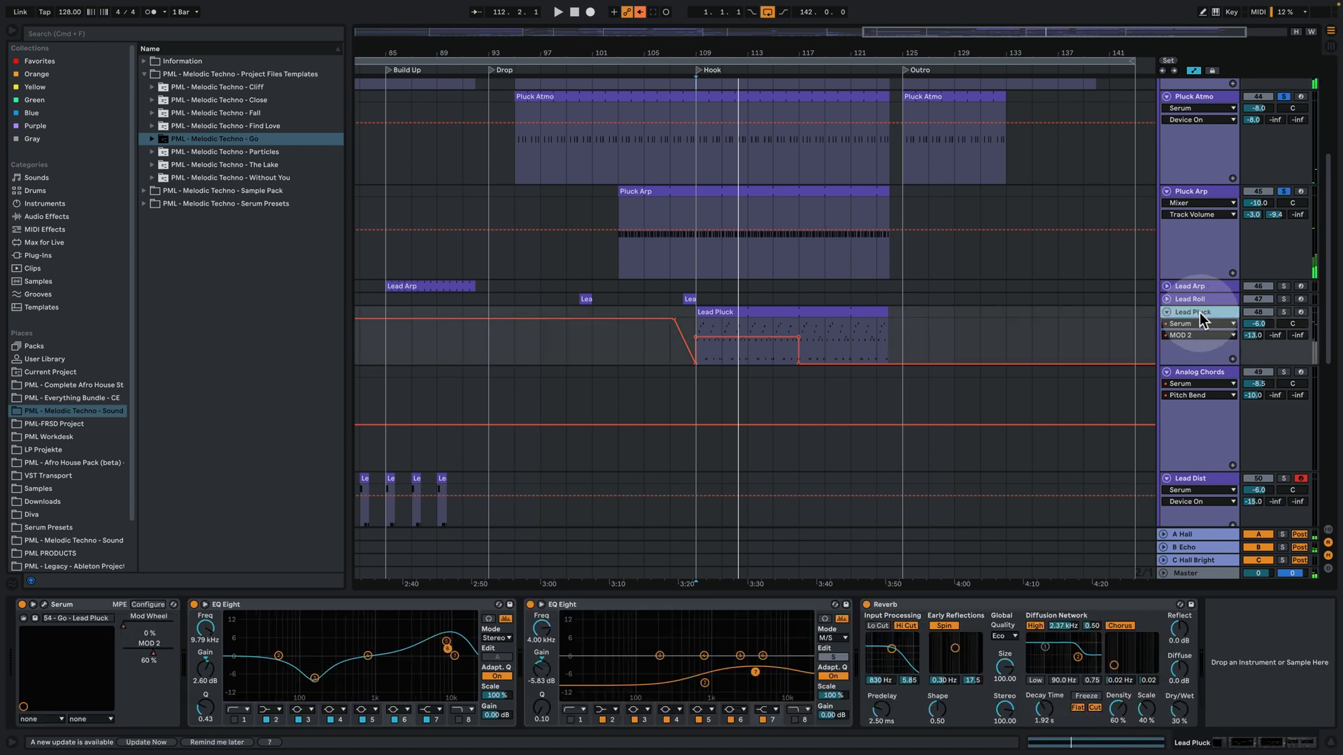
{"action": "left_click", "coordinate": [1284, 312]}
{"action": "left_click", "coordinate": [772, 312]}
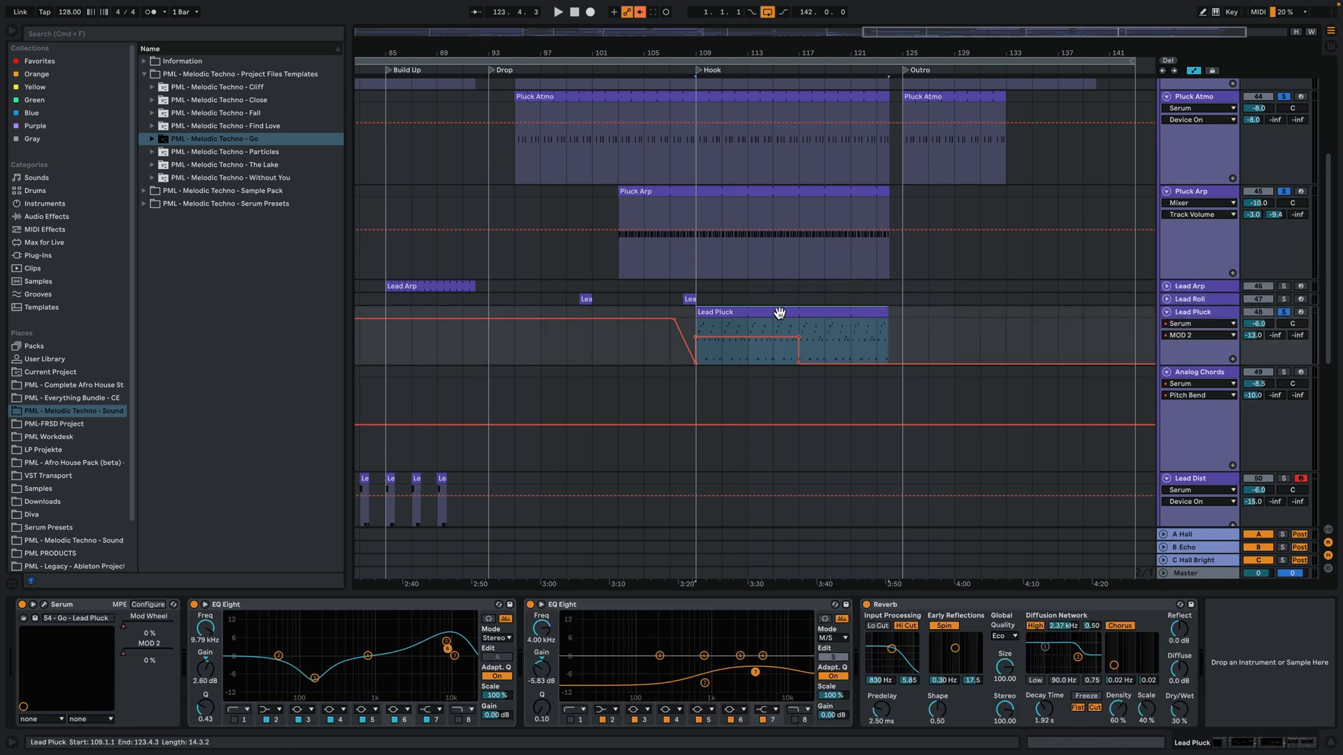
{"action": "left_click", "coordinate": [763, 311]}
{"action": "double_click", "coordinate": [764, 311]}
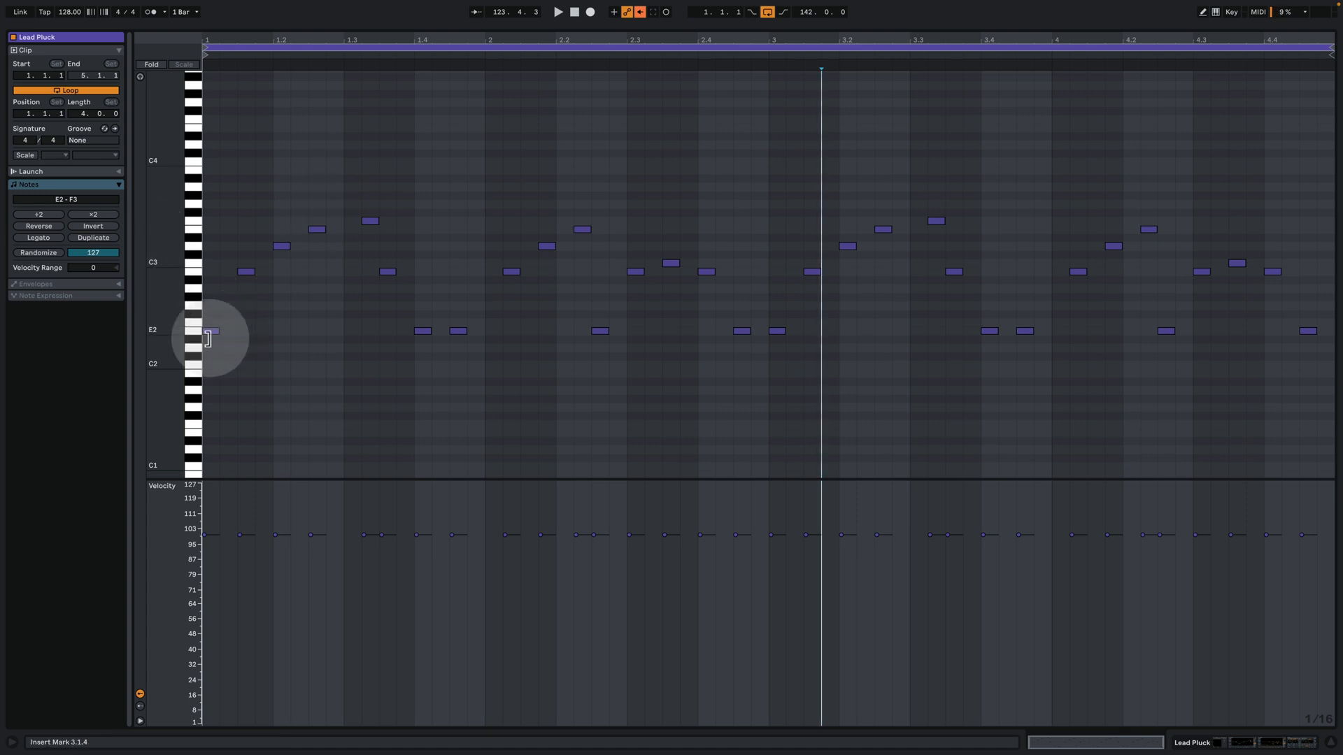
Enlarge the Lead Pluck clip's notes to show their pitches and play the melody from clip position 4.1.3
{"action": "left_click_drag", "start_coordinate": [200, 349], "coordinate": [165, 335]}
{"action": "key", "text": "space"}
{"action": "left_click", "coordinate": [253, 389]}
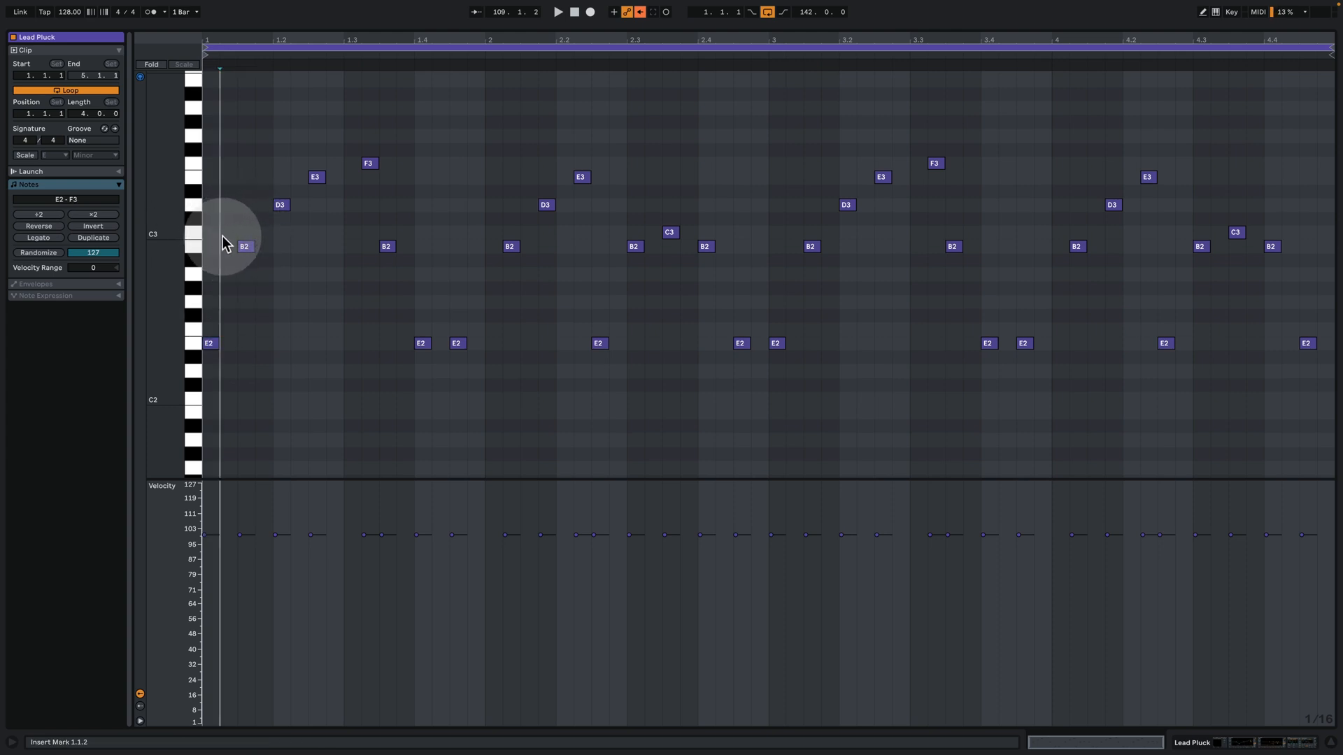
{"action": "mouse_move", "coordinate": [223, 237]}
{"action": "left_mouse_down"}
{"action": "mouse_move", "coordinate": [1085, 312]}
{"action": "mouse_move", "coordinate": [1332, 312]}
{"action": "left_mouse_up"}
{"action": "left_click", "coordinate": [1087, 308]}
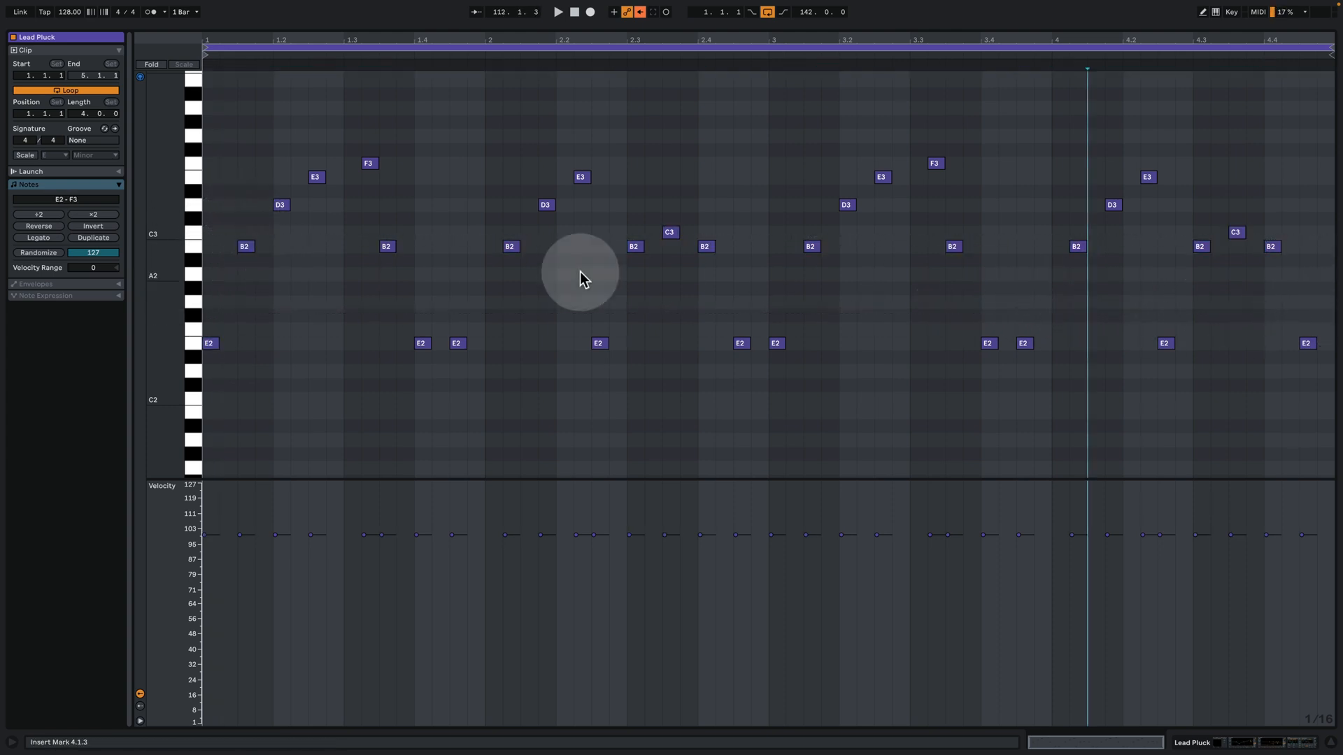
{"action": "left_click", "coordinate": [321, 282]}
{"action": "key", "text": "space"}
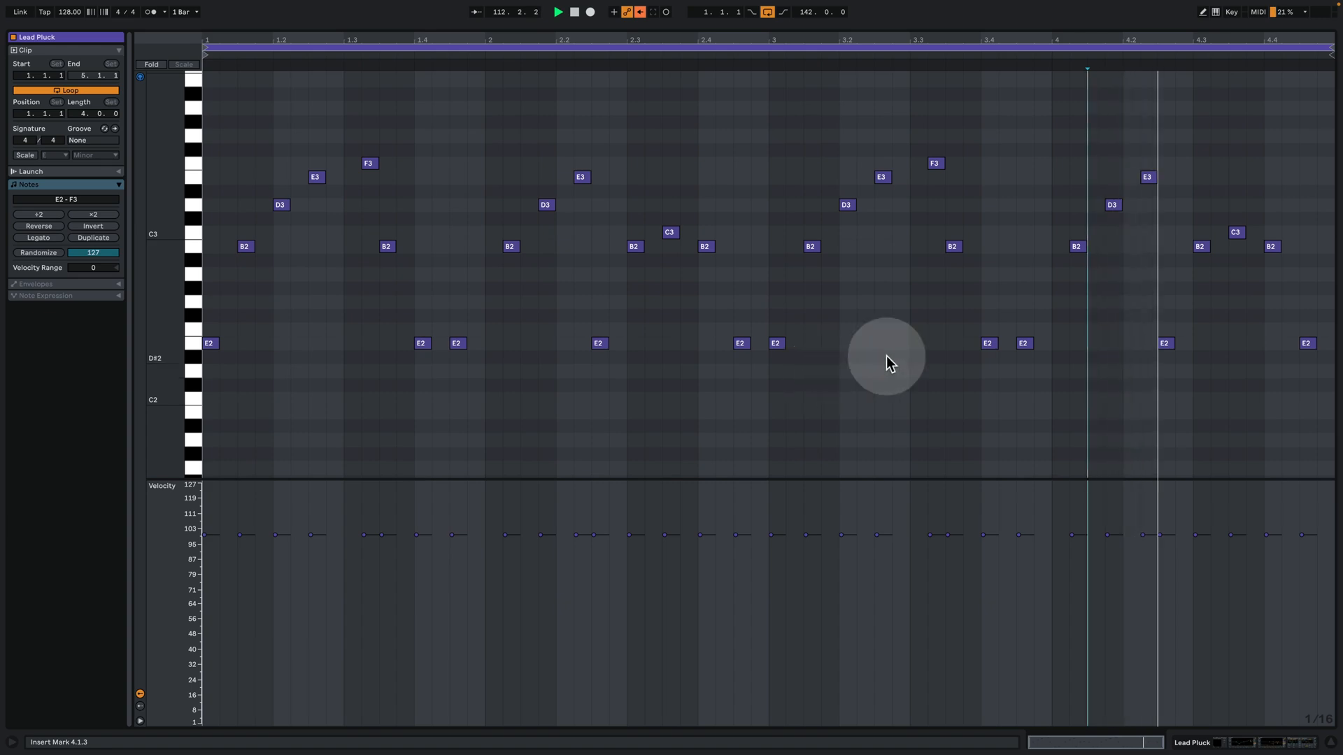
{"action": "key", "text": "space"}
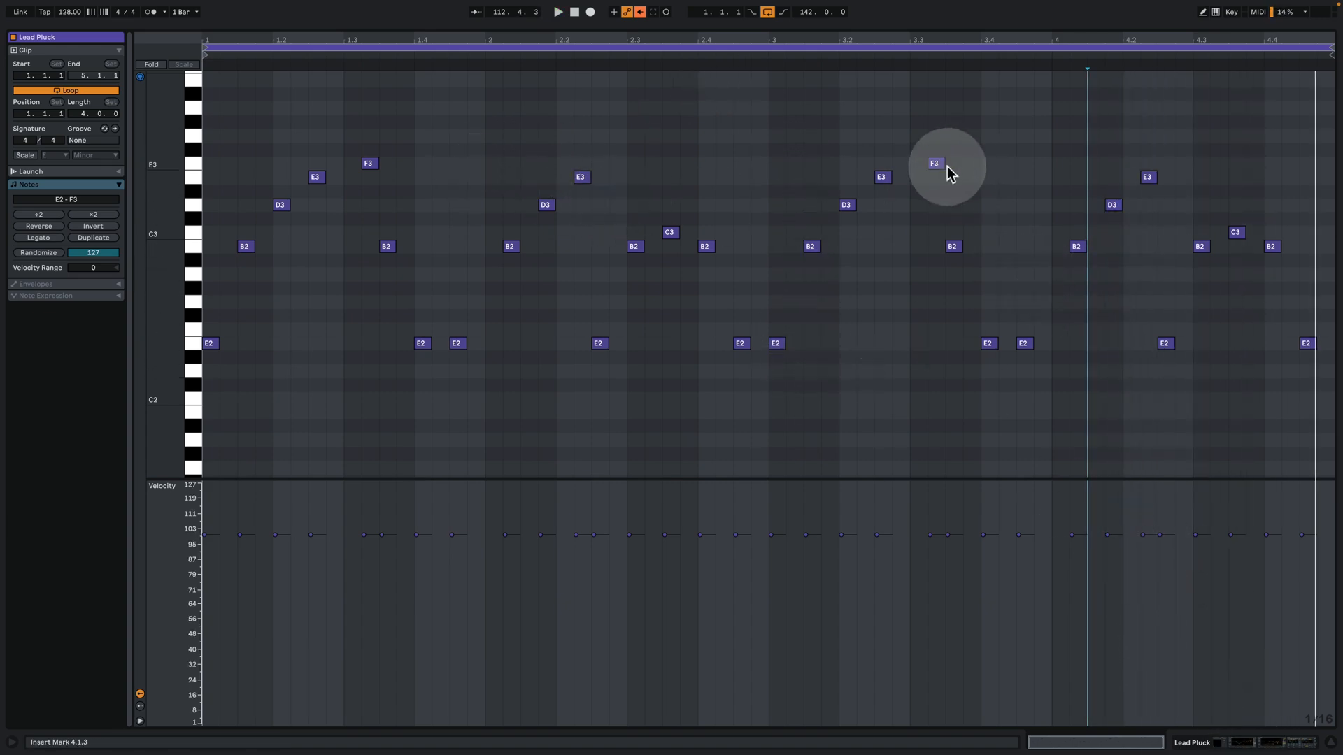
Return from the Lead Pluck notes to the arrangement and examine its Serum patch's oscillators, effects and modulation matrix
{"action": "left_click", "coordinate": [1245, 740]}
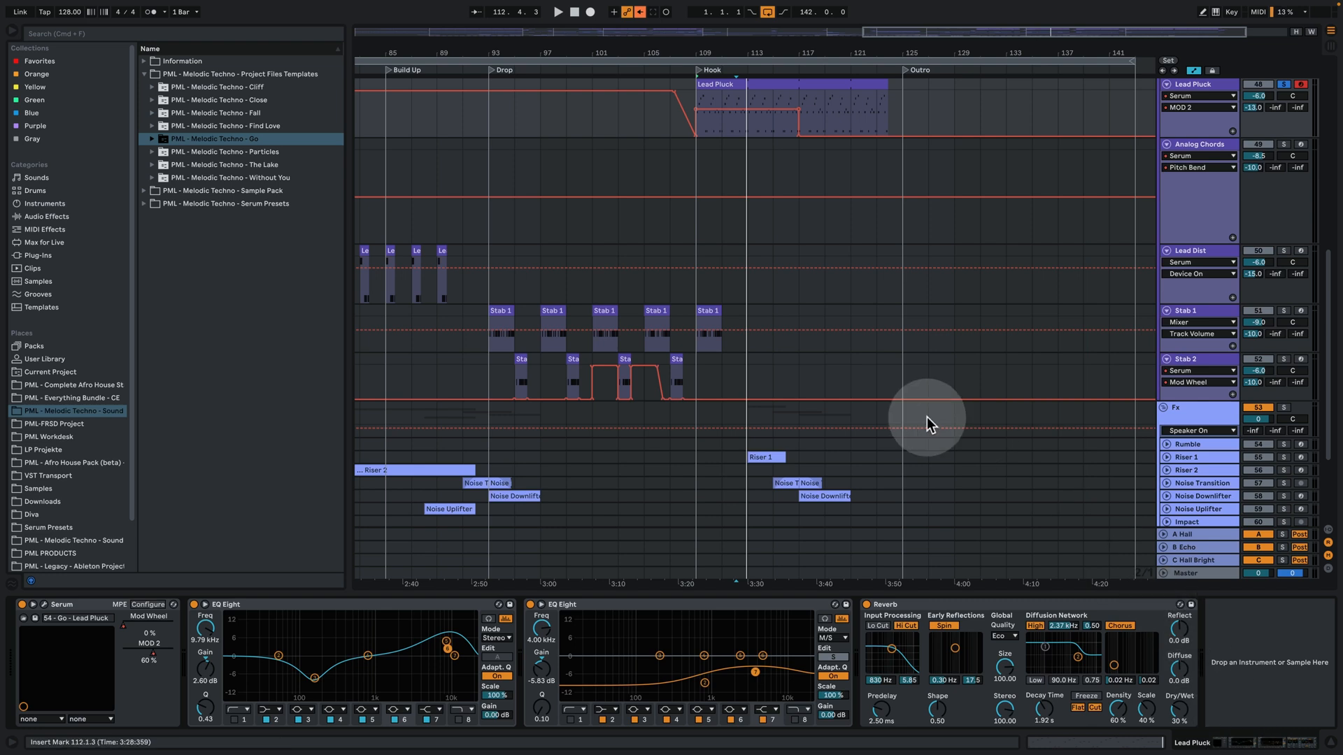
{"action": "scroll", "coordinate": [910, 413], "scroll_direction": "up", "scroll_amount": 2}
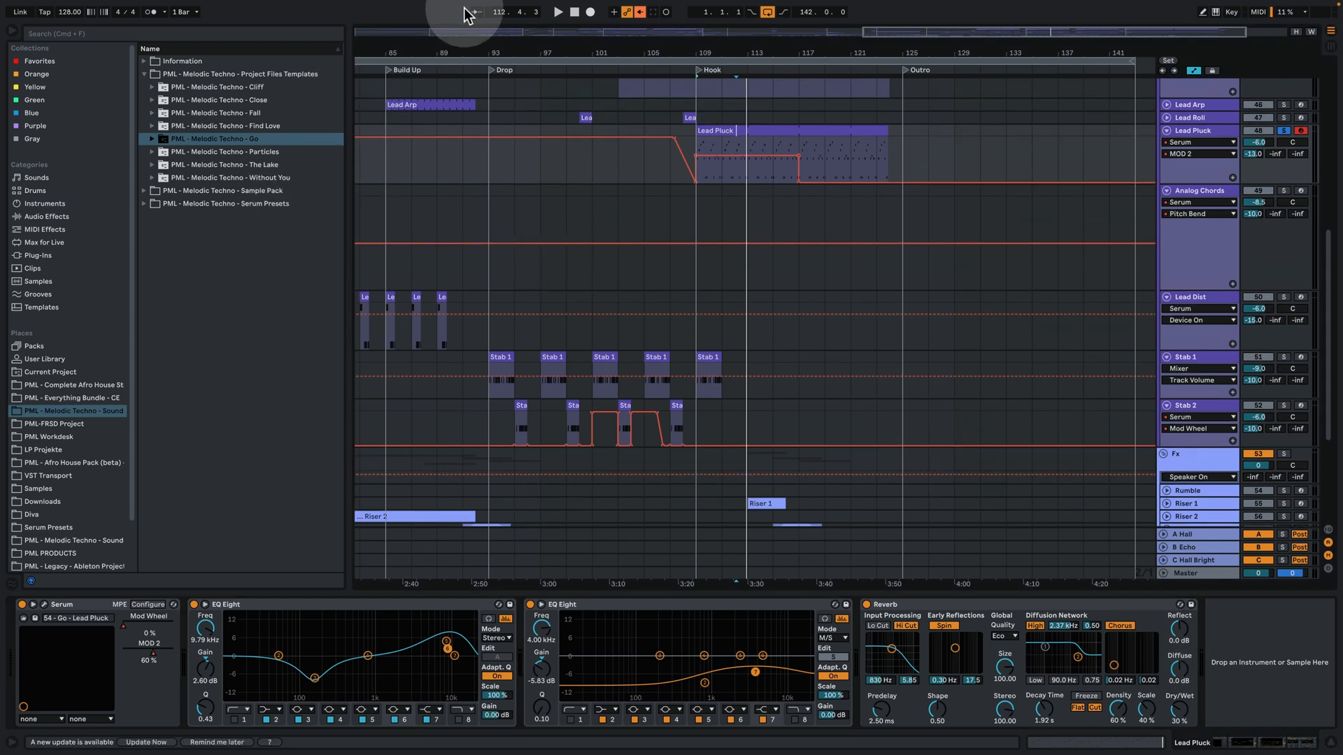
{"action": "left_click_drag", "start_coordinate": [674, 51], "coordinate": [730, 47]}
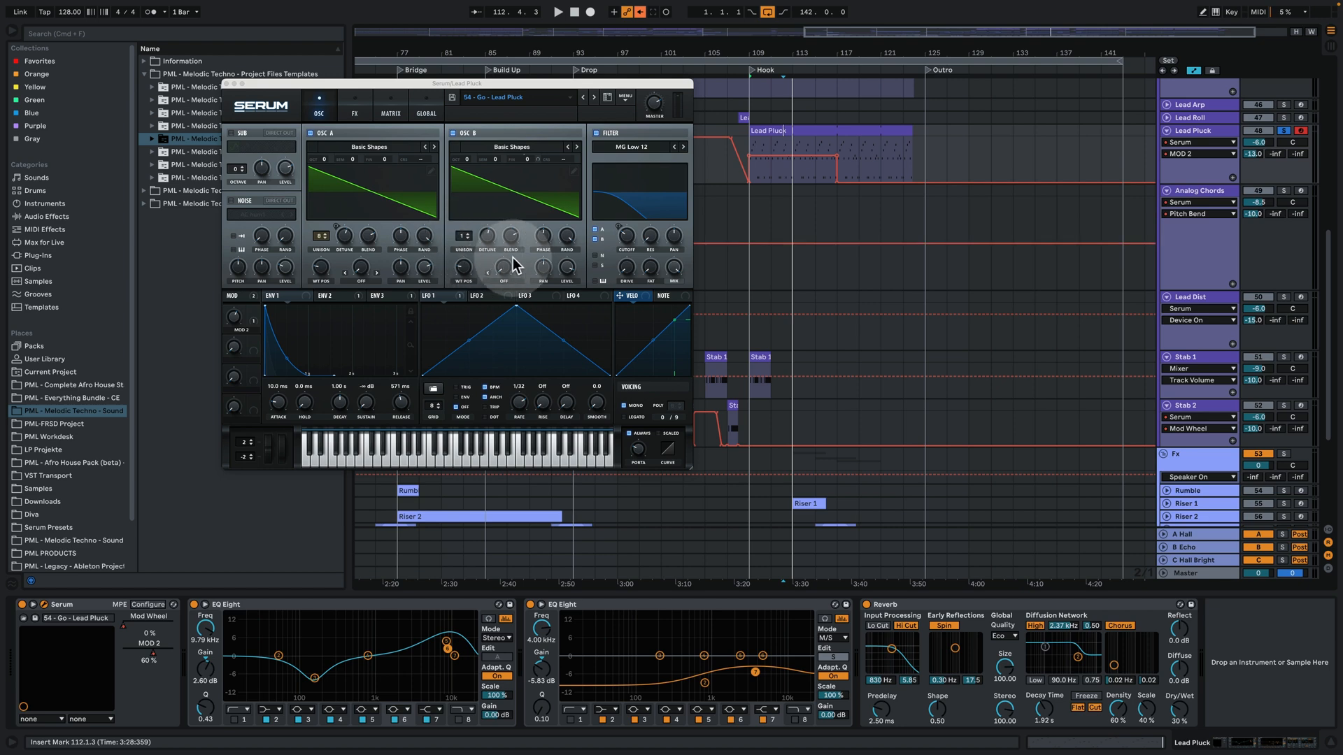
{"action": "left_click", "coordinate": [355, 106]}
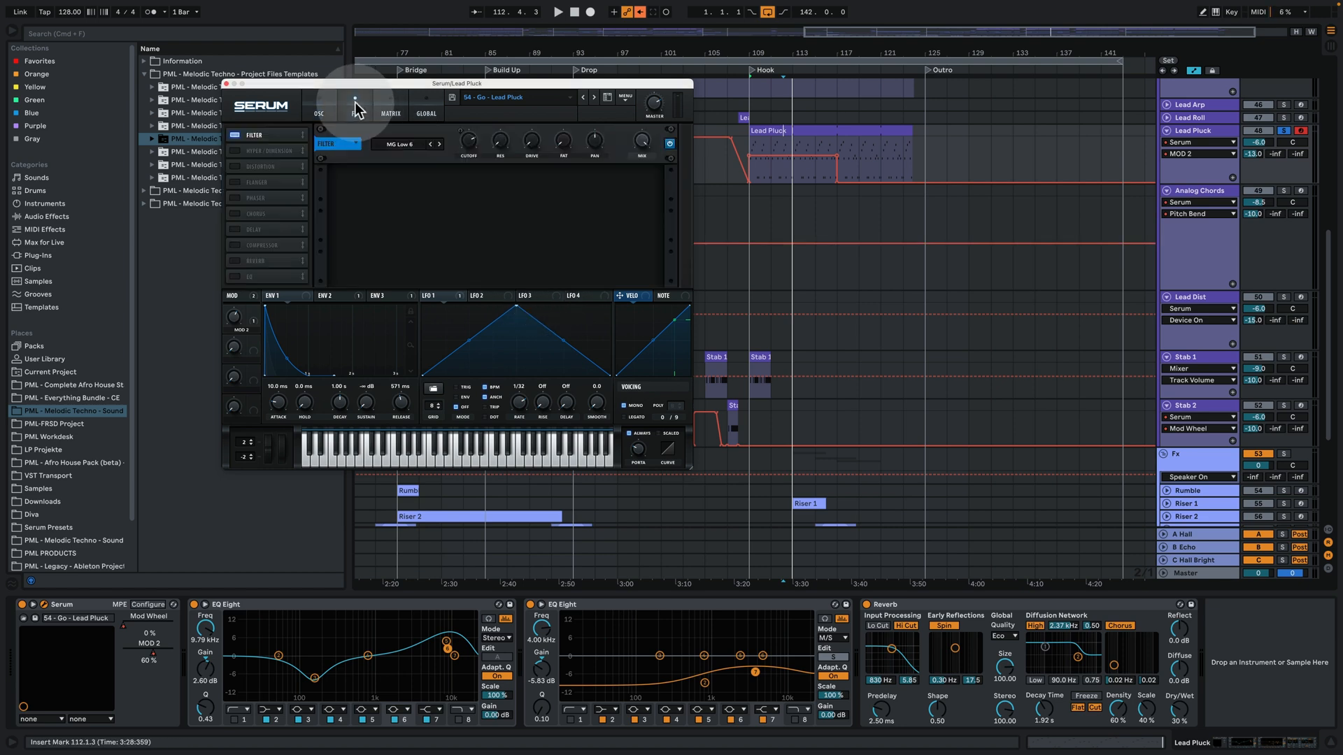
{"action": "left_click", "coordinate": [392, 111]}
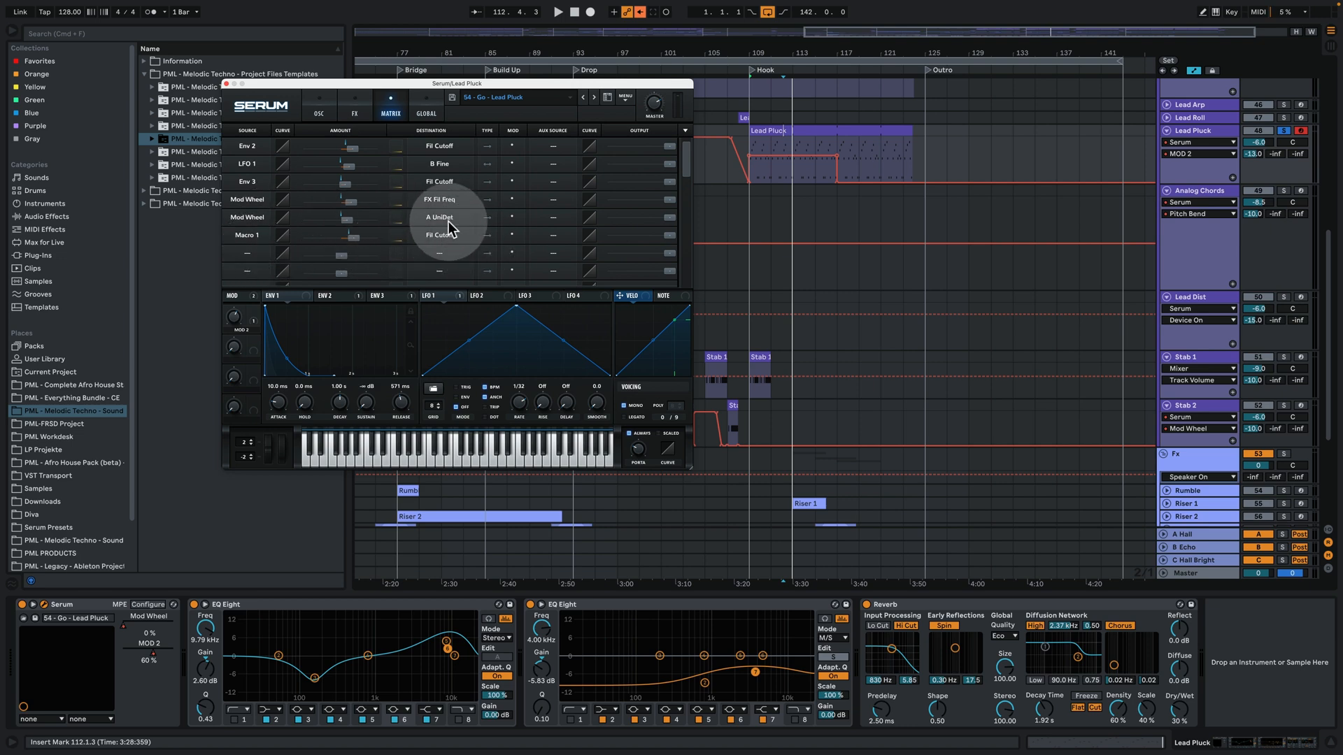
Play Lead Pluck from bar 109 with Serum's modulation matrix showing to follow the MOD 2 automation, and close Serum
{"action": "key", "text": "space"}
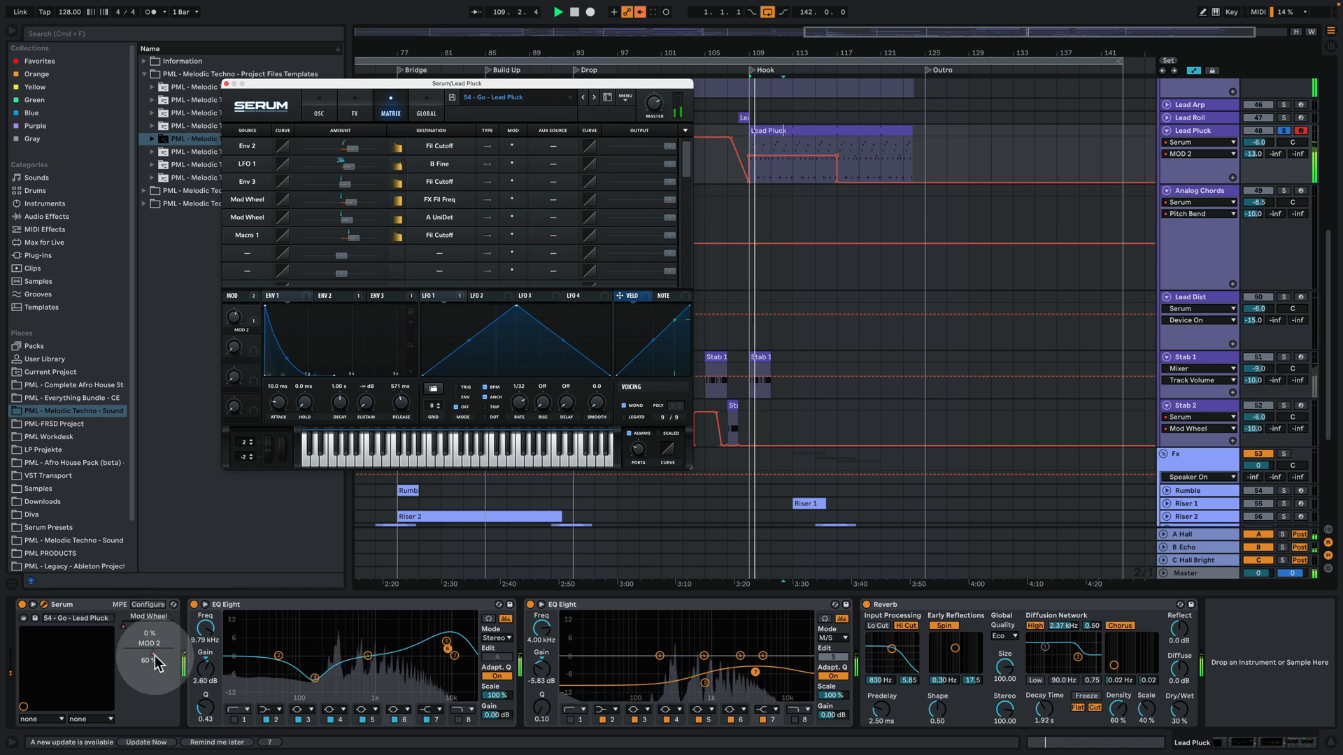
{"action": "left_click_drag", "start_coordinate": [124, 627], "coordinate": [160, 658]}
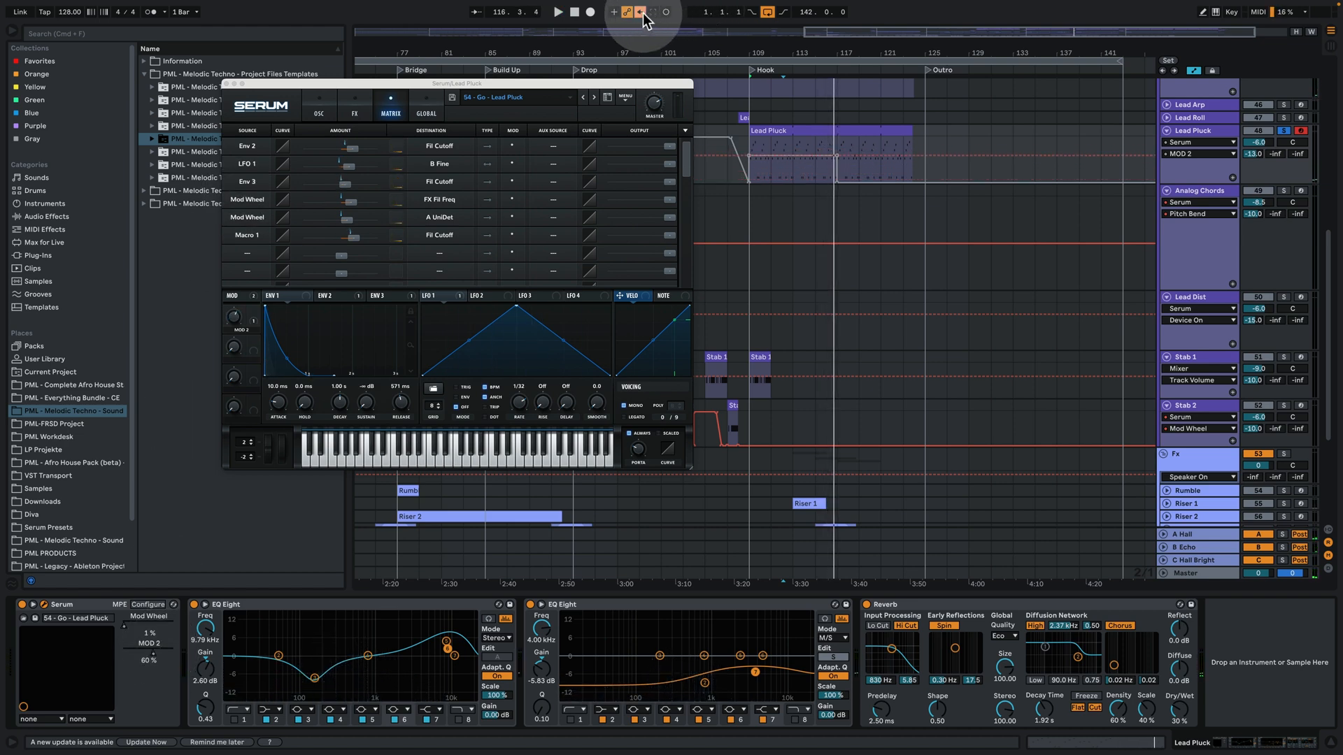
{"action": "left_click", "coordinate": [319, 106]}
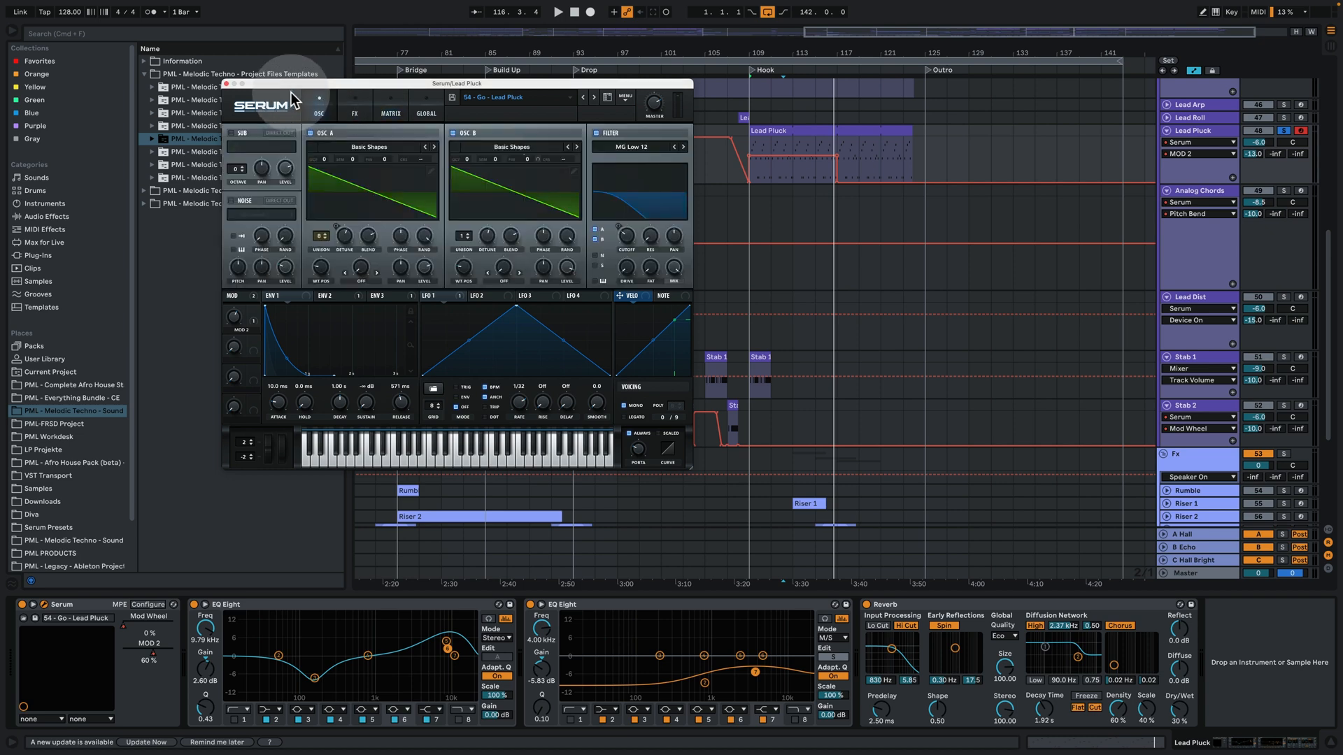
{"action": "left_click", "coordinate": [225, 83]}
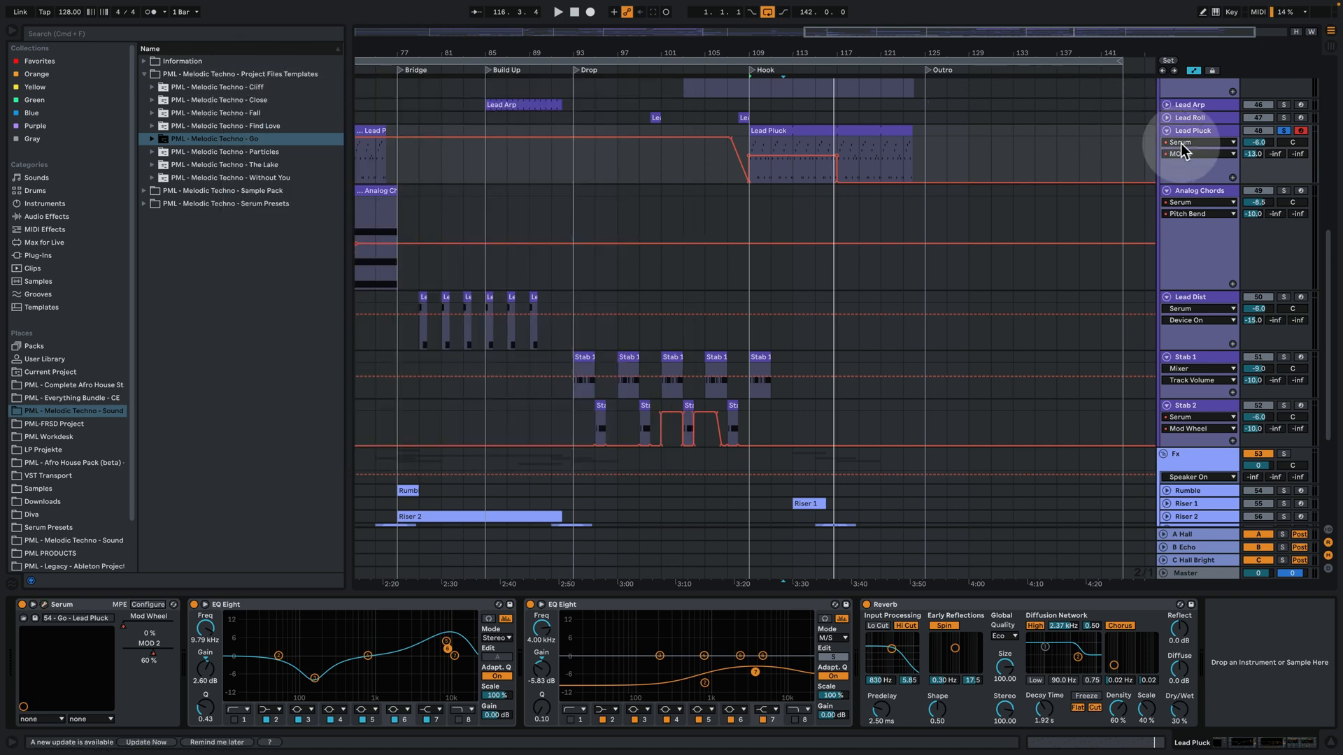
Play Lead Pluck's MOD 2 automation in the first Hook from bar 48
{"action": "left_click_drag", "start_coordinate": [833, 51], "coordinate": [971, 52]}
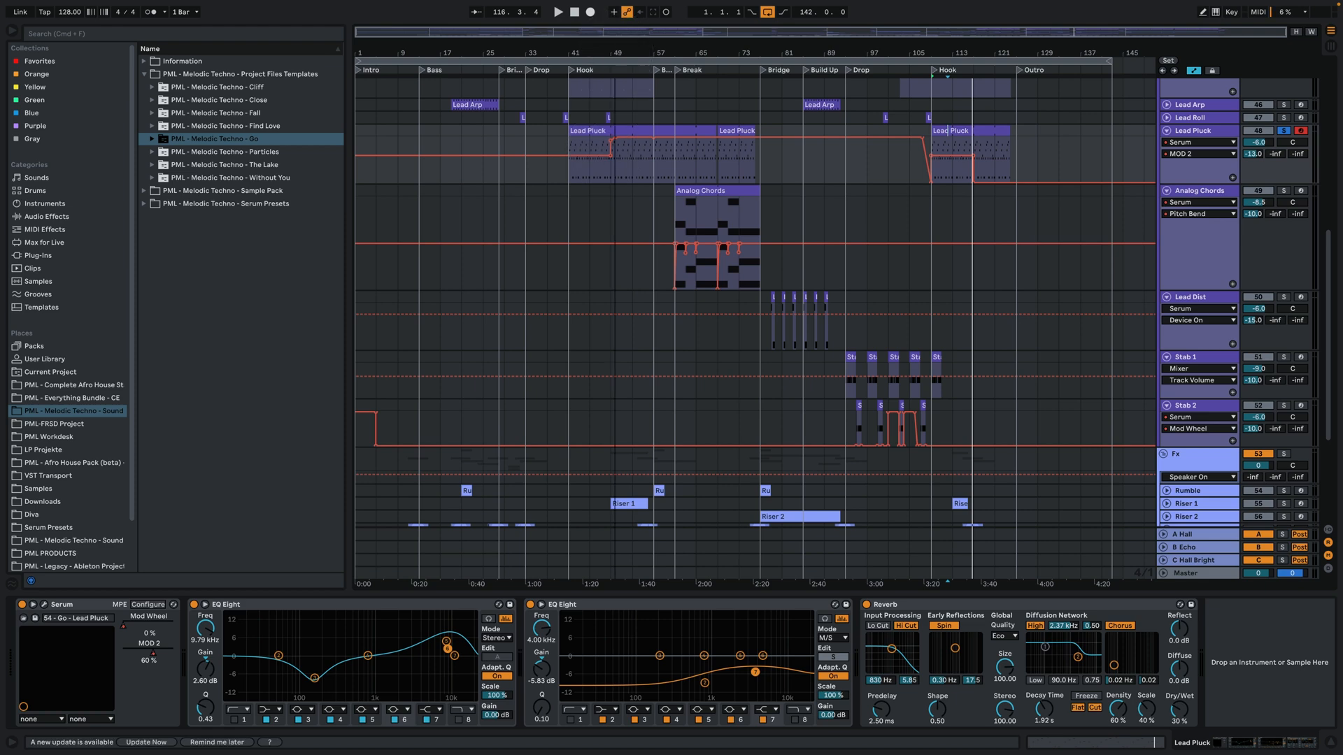
{"action": "scroll", "coordinate": [608, 196], "scroll_direction": "up", "scroll_amount": 5}
{"action": "key", "text": "space"}
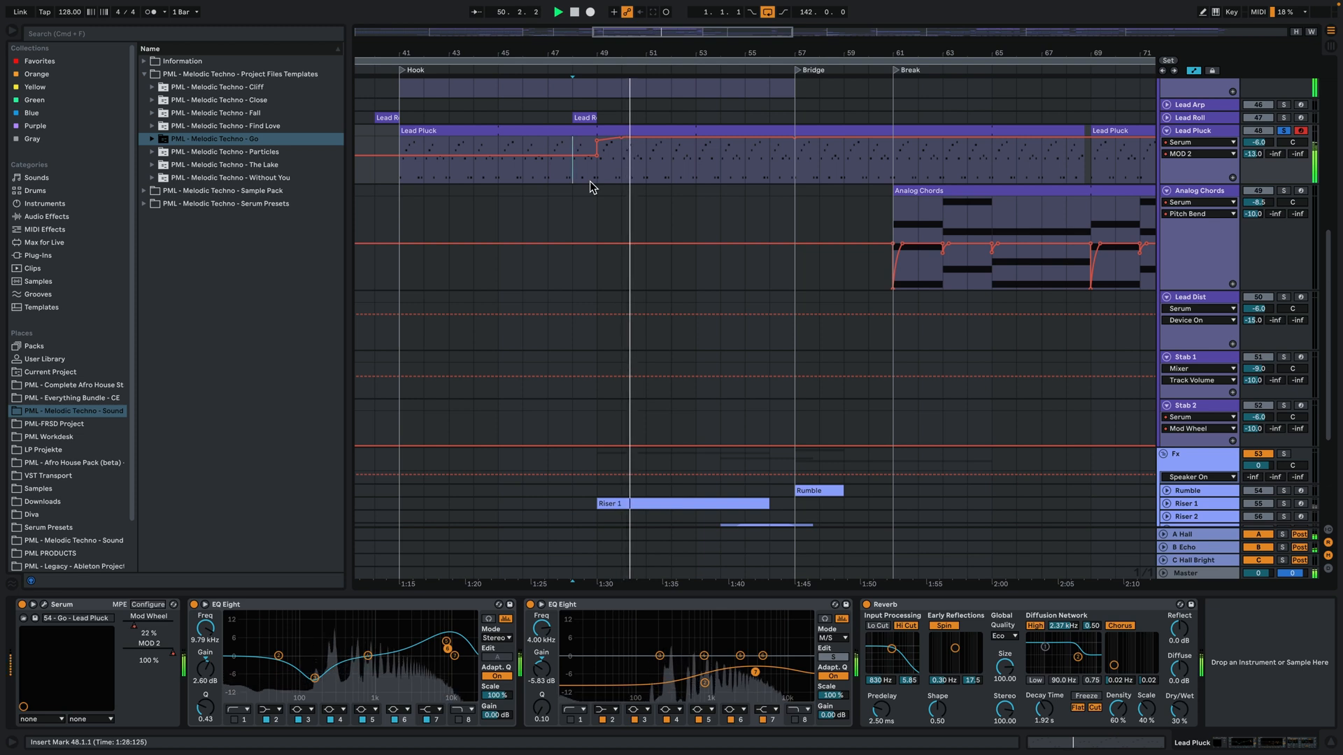
{"action": "key", "text": "space"}
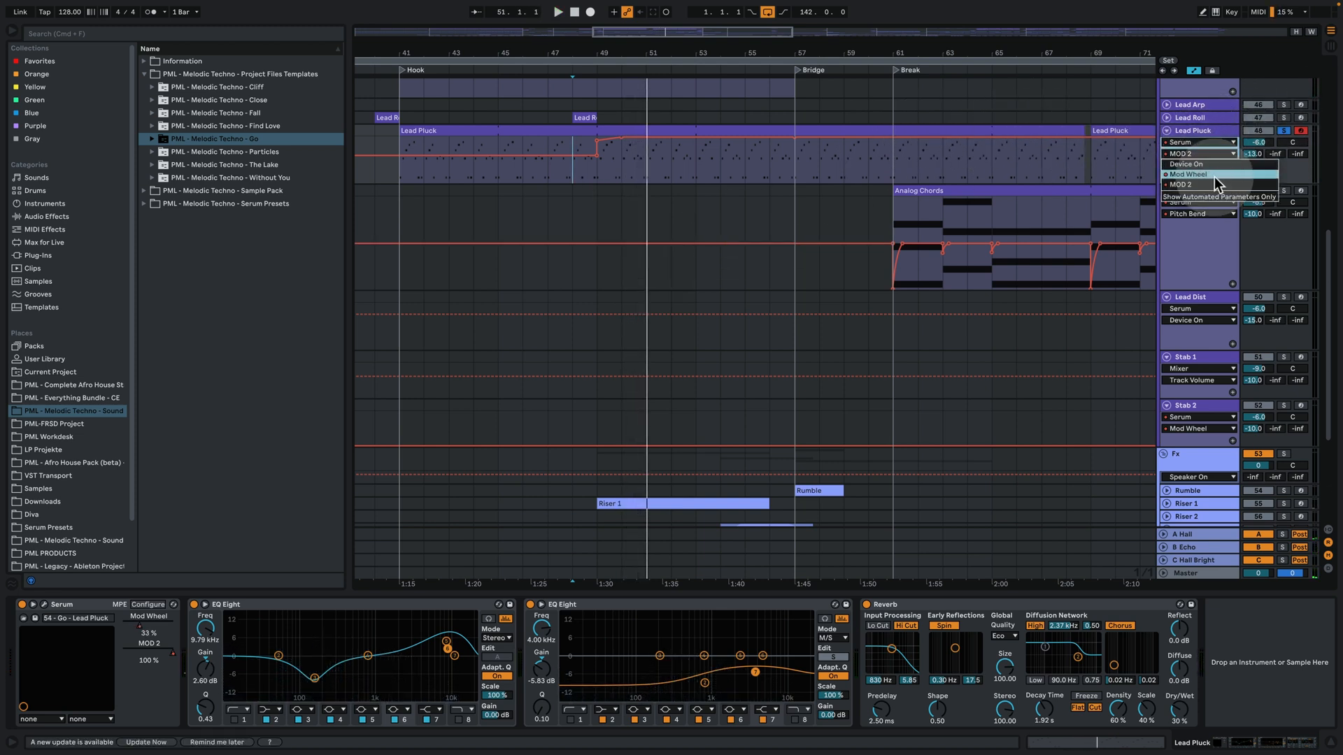
Show Lead Pluck's Mod Wheel automation in the arrangement and play it from bars 49, 53 and 54
{"action": "left_click", "coordinate": [1215, 175]}
{"action": "left_click", "coordinate": [606, 160]}
{"action": "key", "text": "space"}
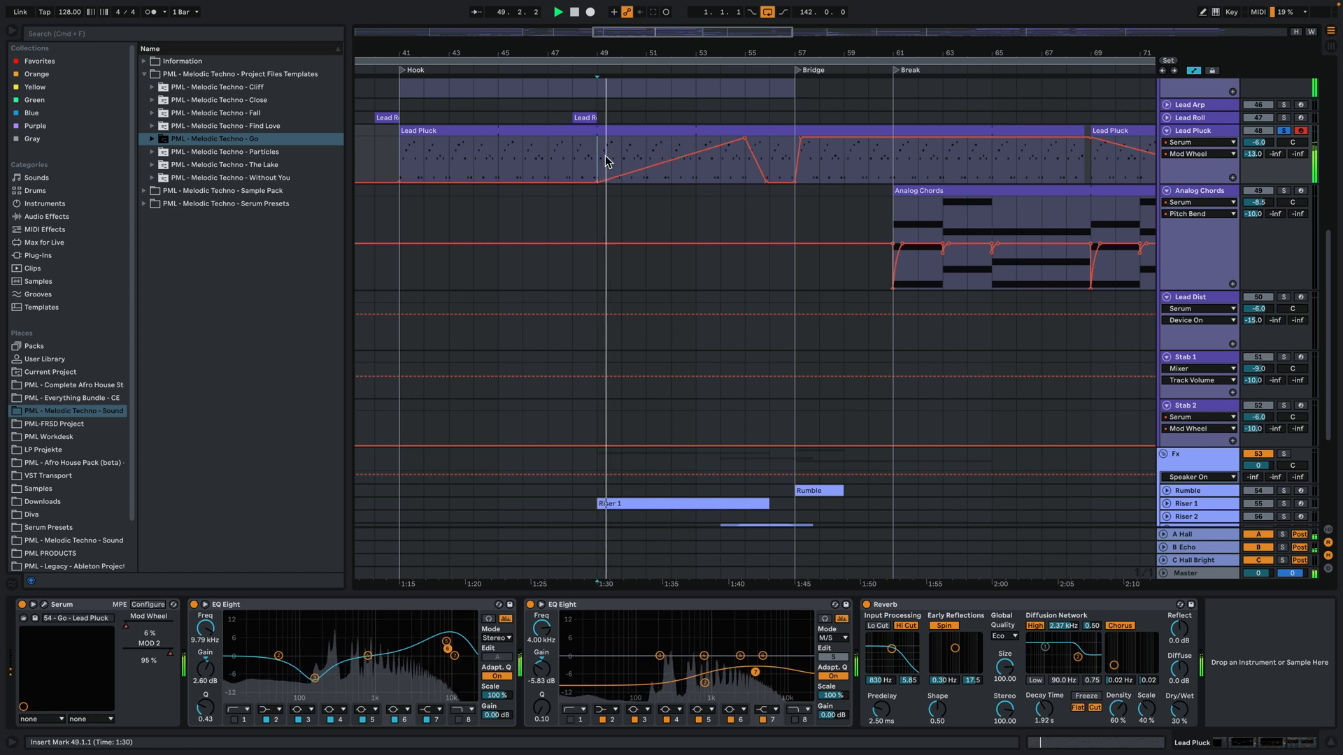
{"action": "left_click", "coordinate": [701, 175]}
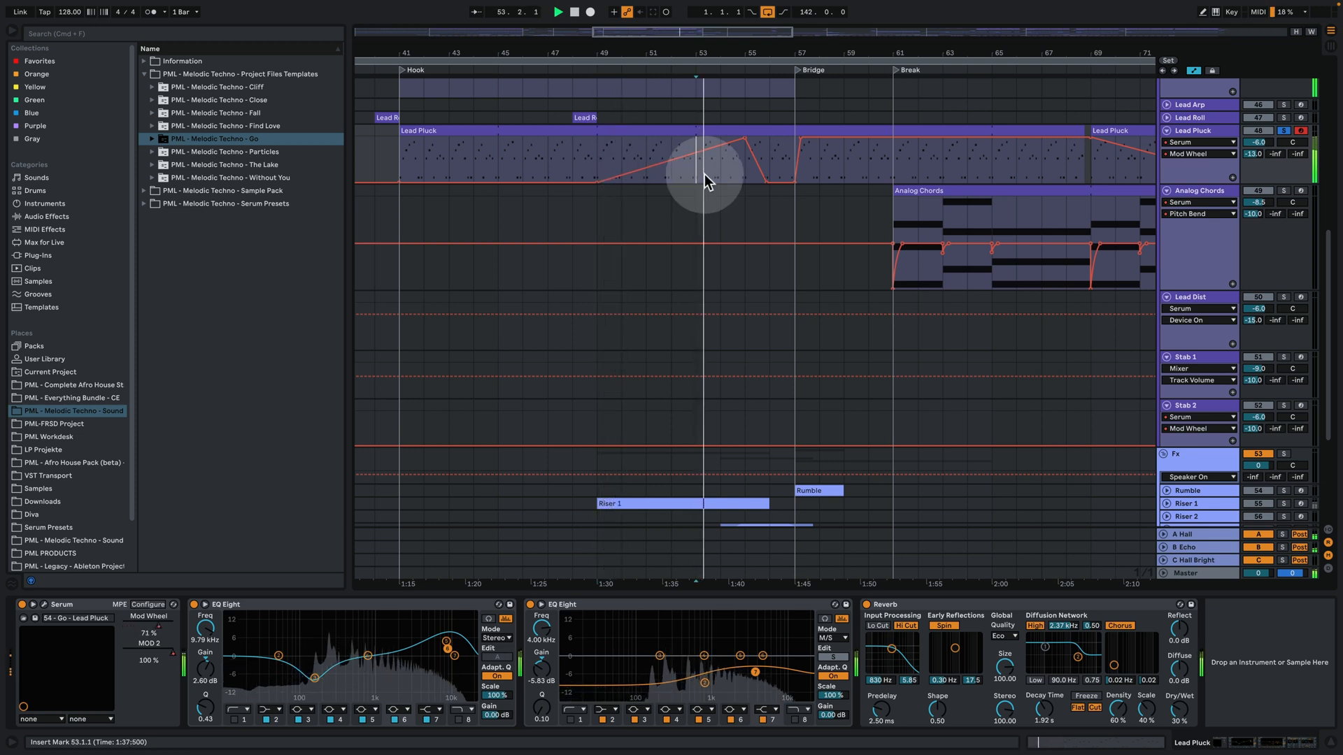
{"action": "left_click_drag", "start_coordinate": [703, 174], "coordinate": [723, 174]}
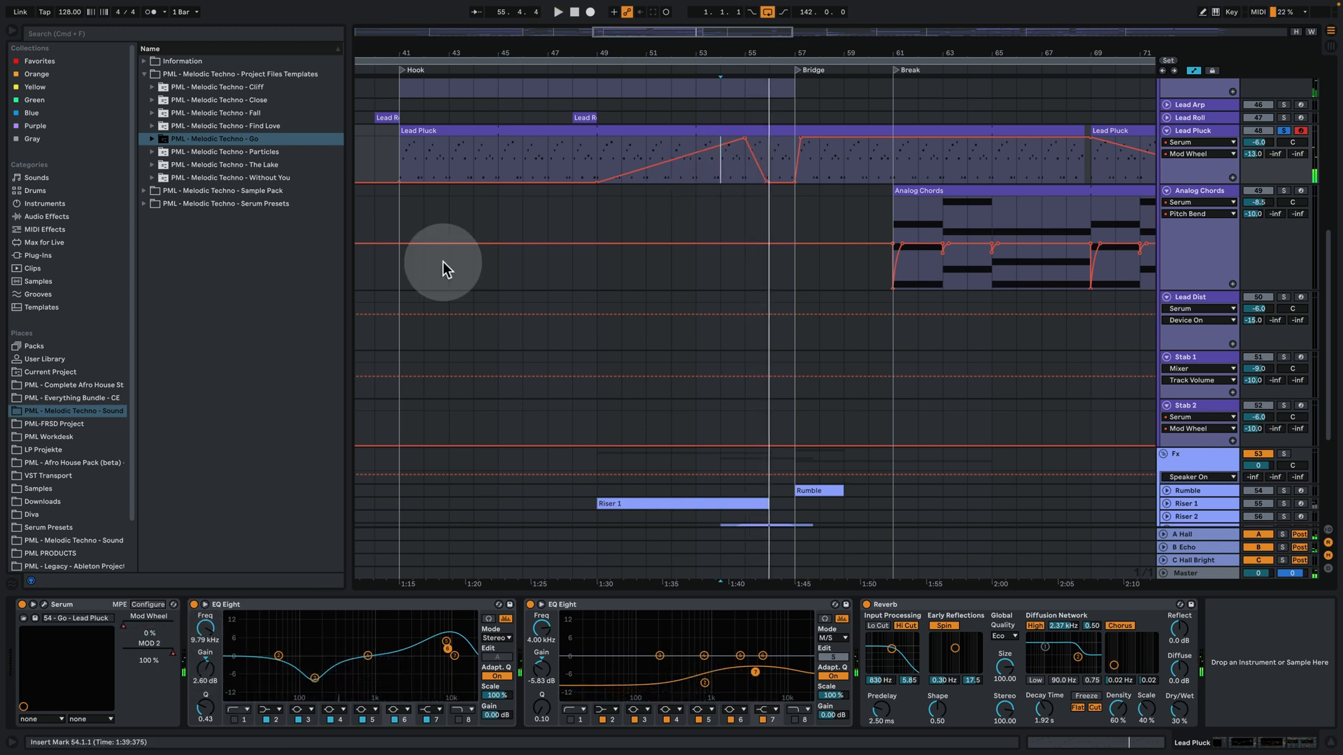
Replay Lead Pluck's Mod Wheel sweep from bar 53 and show the A Hall return's effects
{"action": "left_click", "coordinate": [704, 172]}
{"action": "key", "text": "space"}
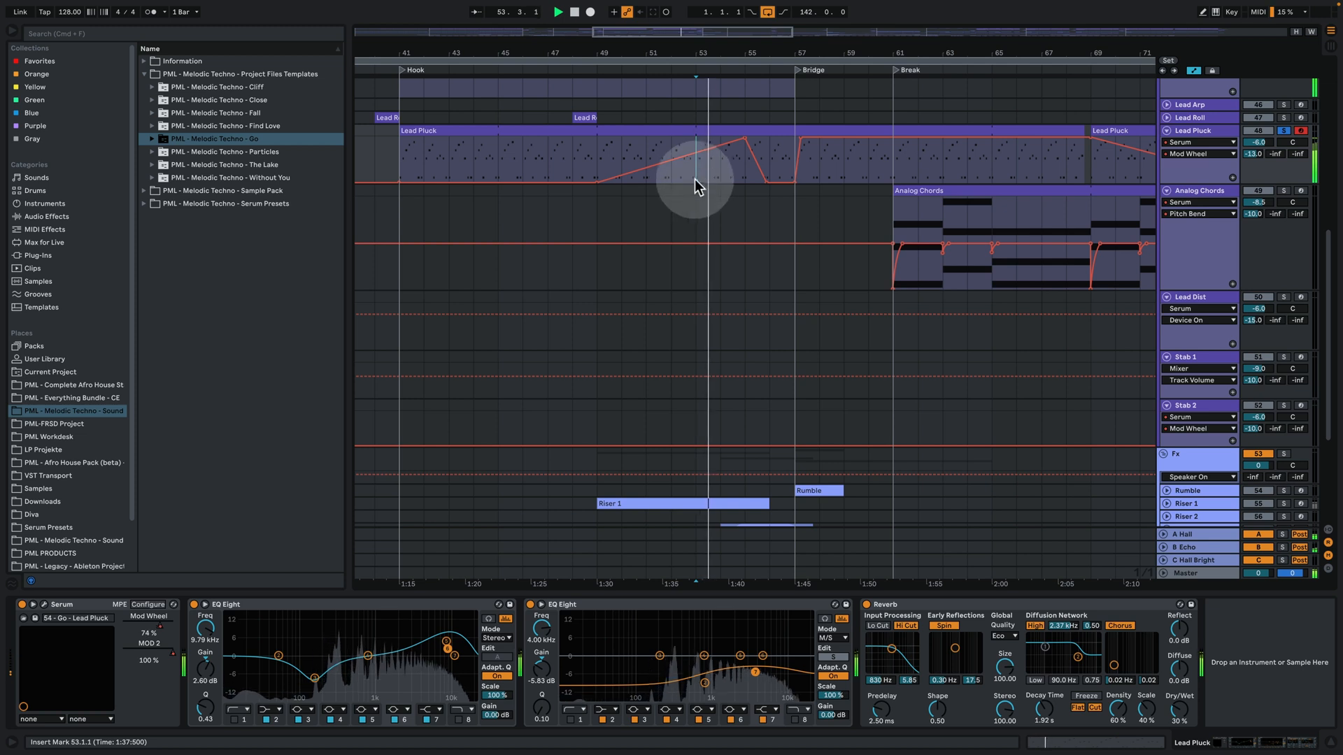
{"action": "left_click_drag", "start_coordinate": [747, 144], "coordinate": [743, 142]}
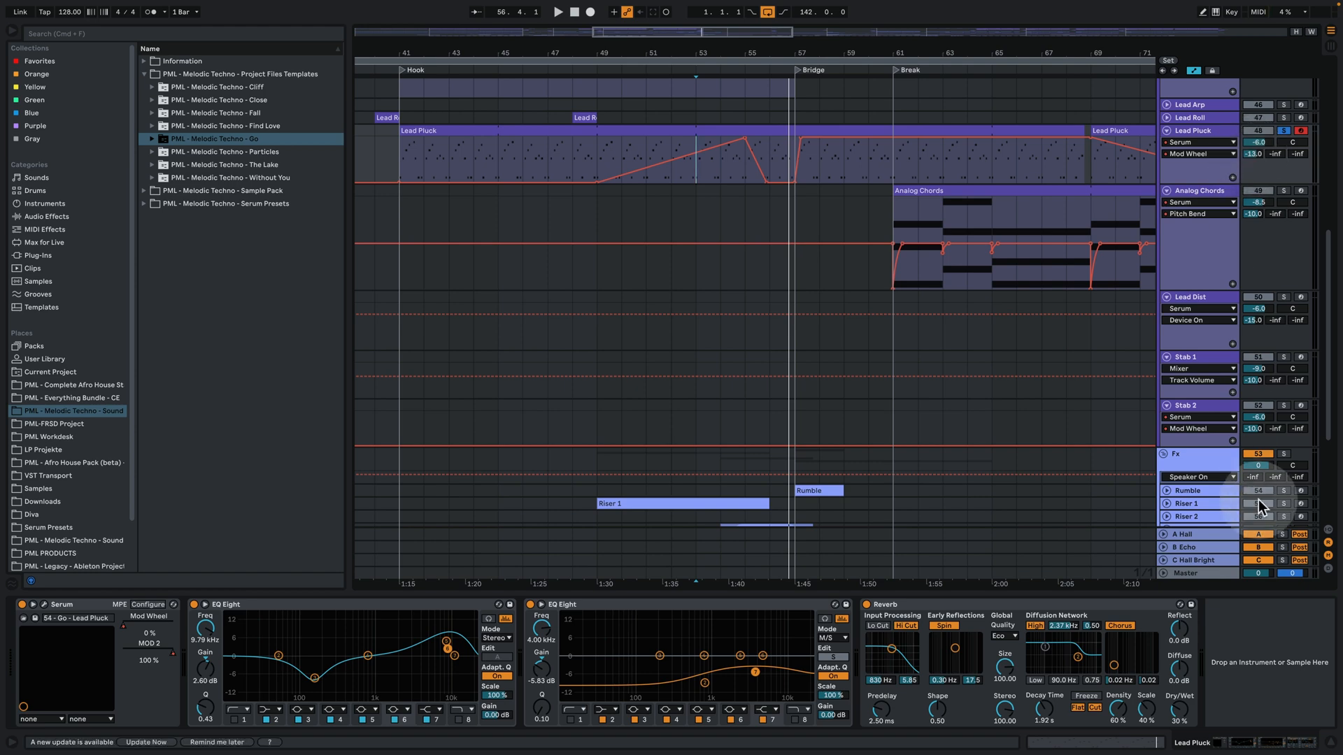
{"action": "left_click", "coordinate": [1216, 538]}
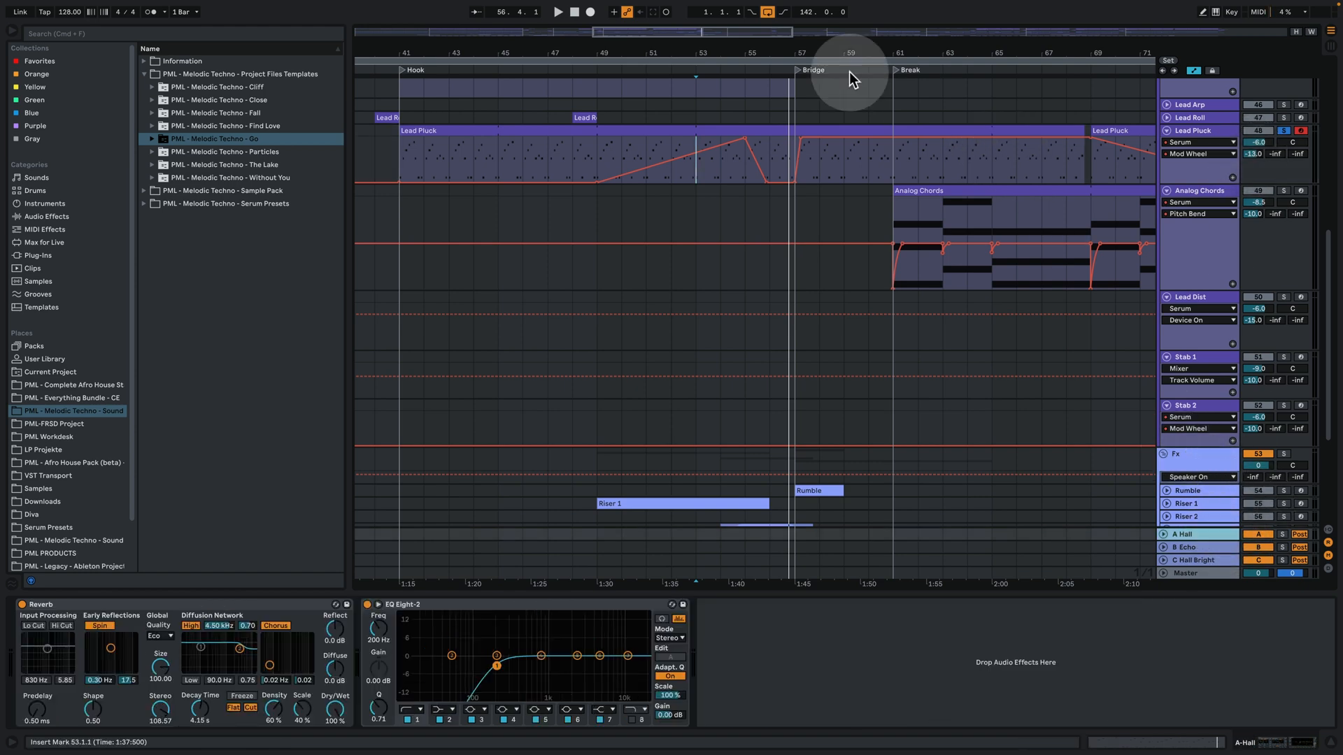
Unfold the Lead Roll track near the second Hook, solo only that track and play its clip at bar 108
{"action": "left_click_drag", "start_coordinate": [806, 52], "coordinate": [759, 9]}
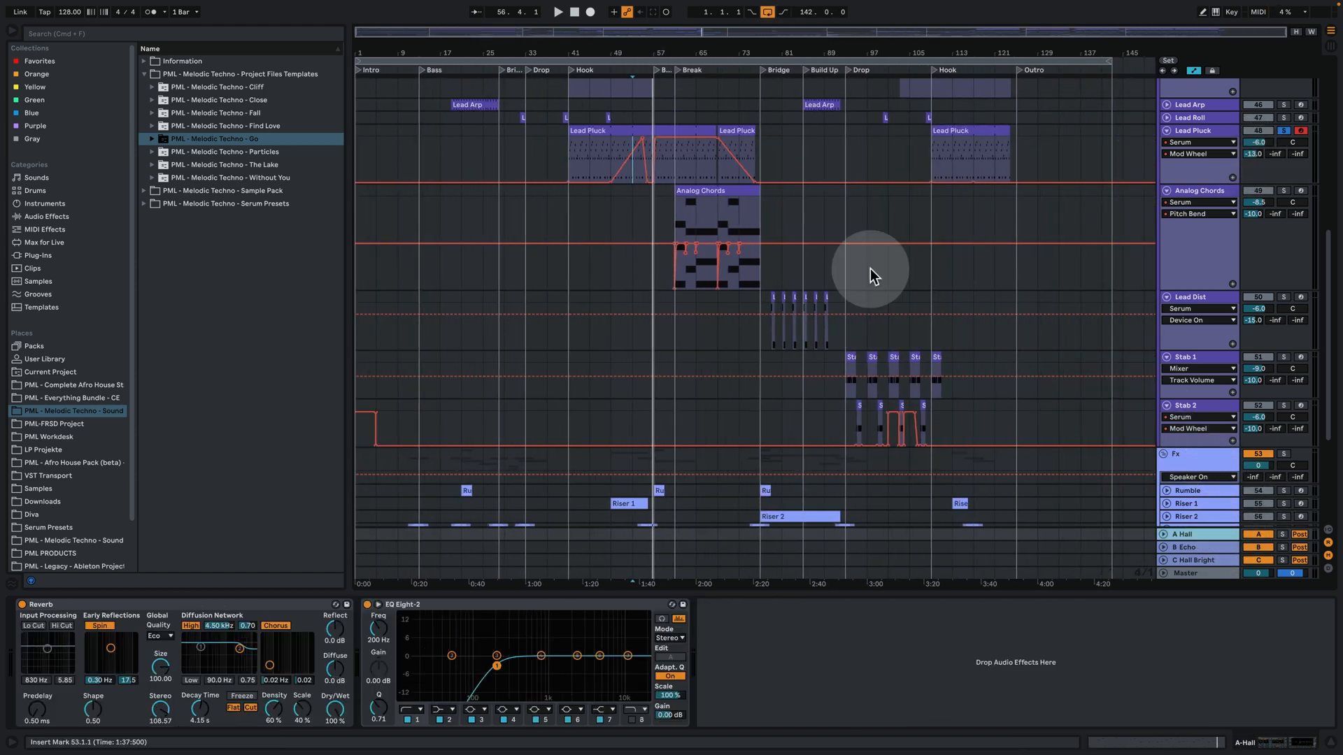
{"action": "scroll", "coordinate": [983, 202], "scroll_direction": "up", "scroll_amount": 2}
{"action": "scroll", "coordinate": [997, 298], "scroll_direction": "up", "scroll_amount": 1}
{"action": "left_click_drag", "start_coordinate": [940, 51], "coordinate": [792, 252]}
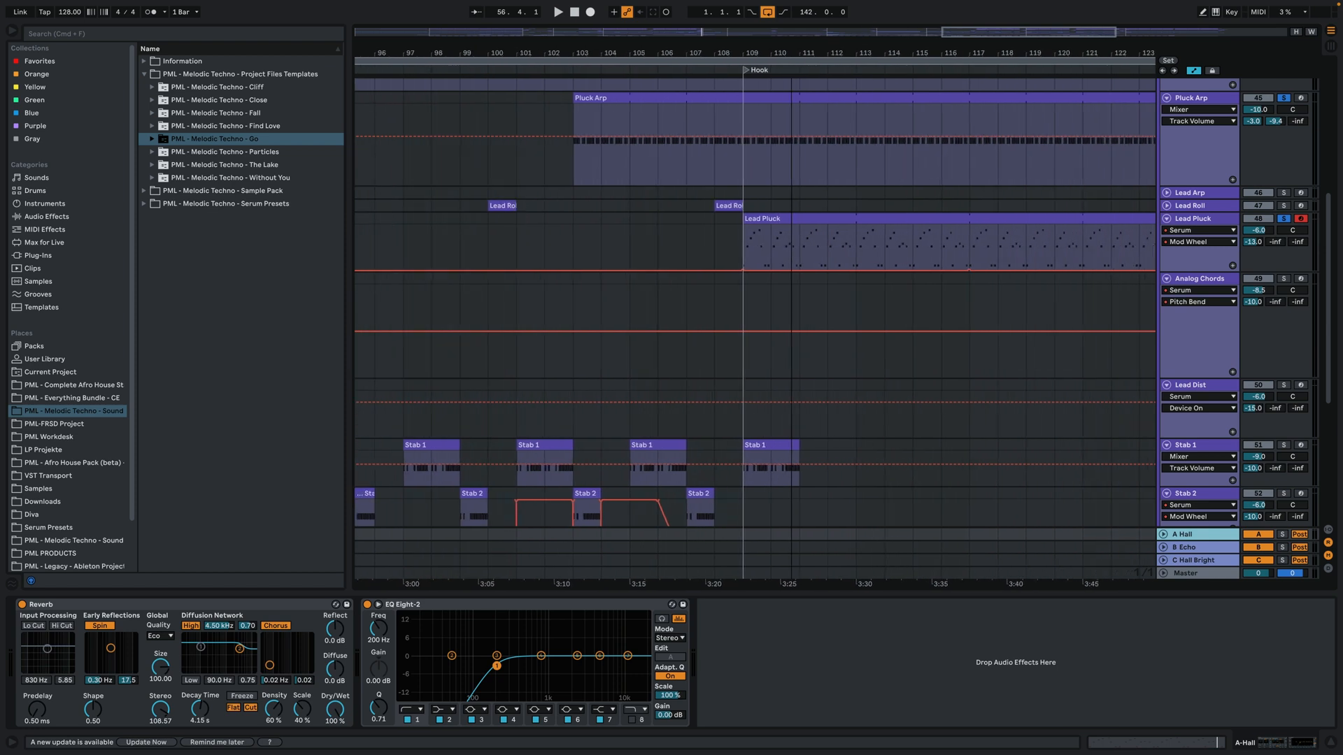
{"action": "left_click", "coordinate": [1166, 205]}
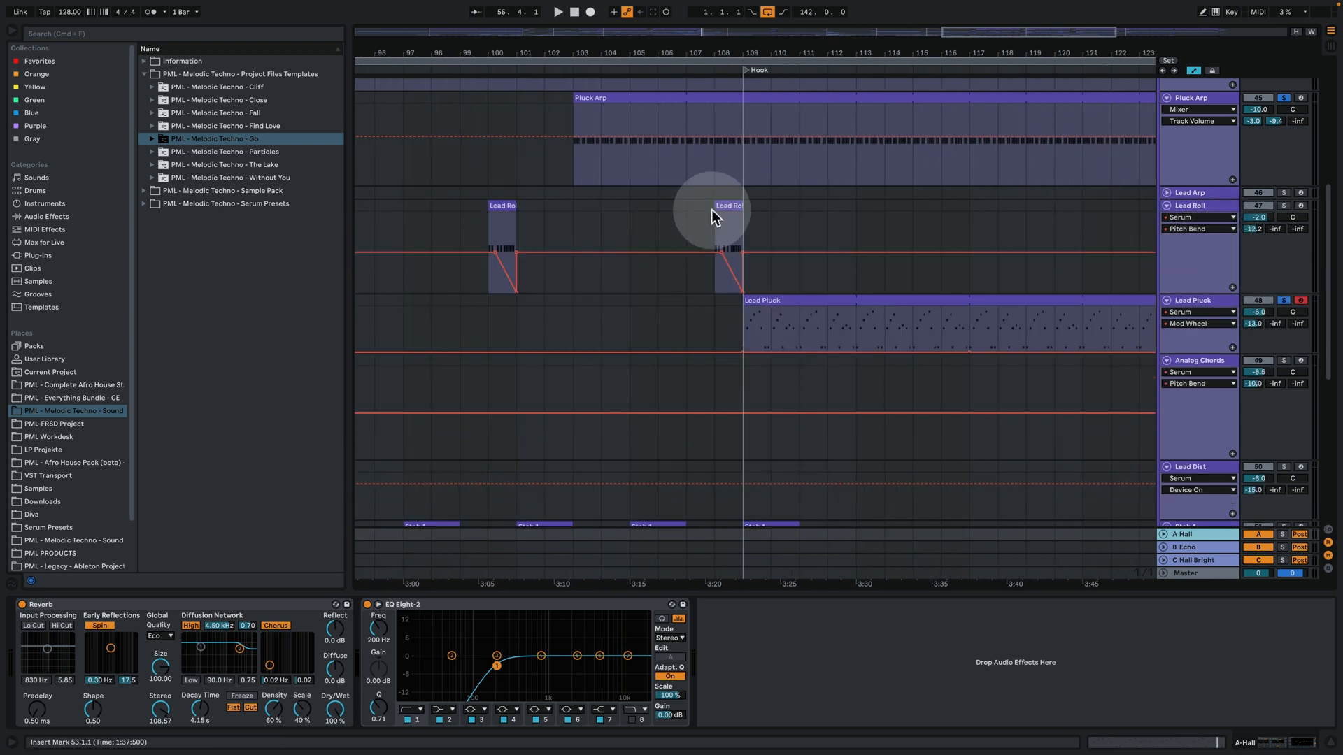
{"action": "left_click", "coordinate": [1283, 206]}
{"action": "key", "text": "space"}
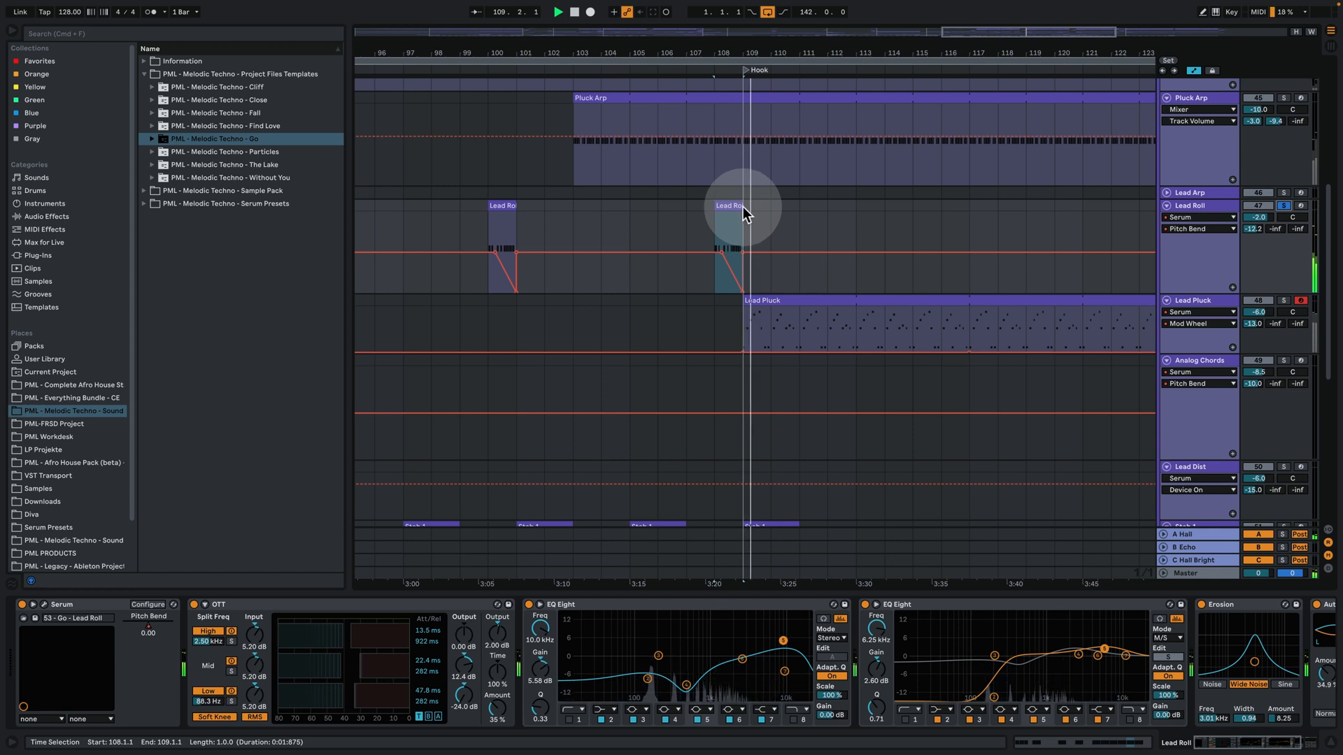
{"action": "key", "text": "space"}
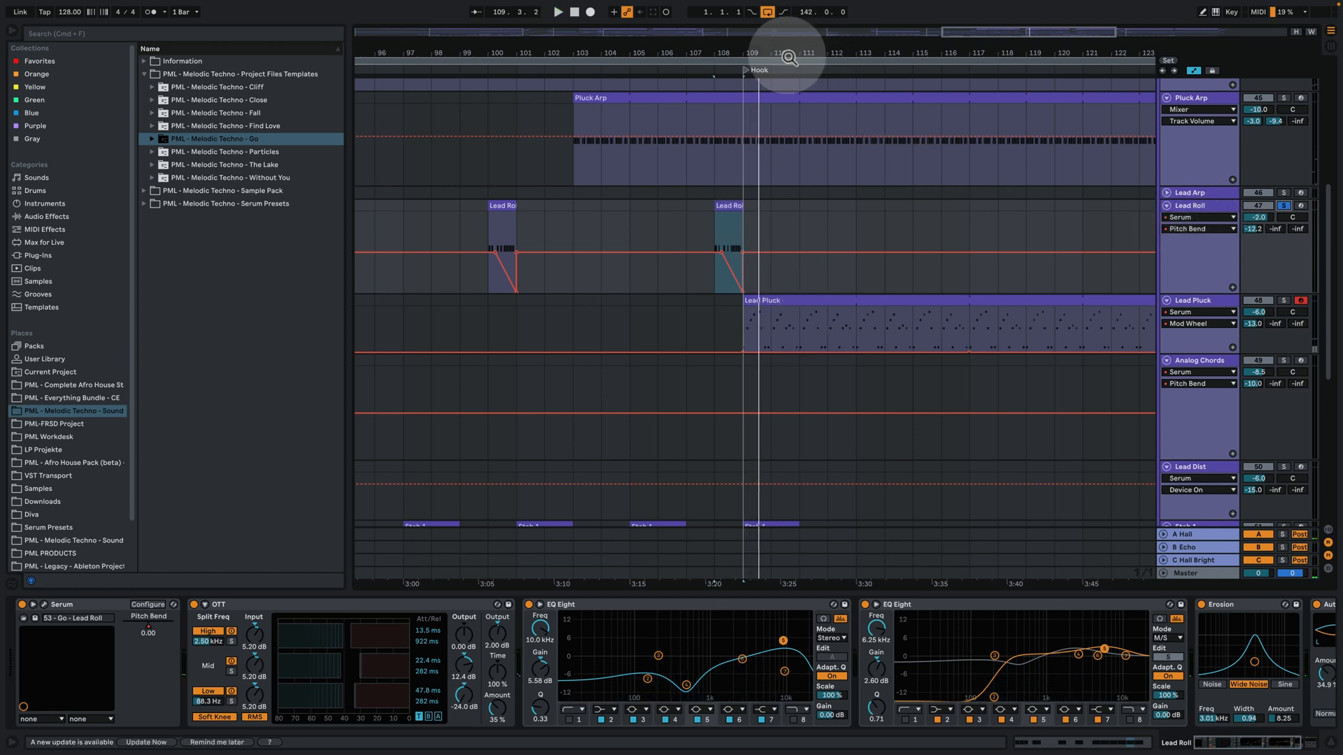
Play the Lead Roll clip from 108.1.1 in a close view to examine its Pitch Bend automation
{"action": "left_click_drag", "start_coordinate": [736, 58], "coordinate": [746, 129]}
{"action": "left_click", "coordinate": [666, 222]}
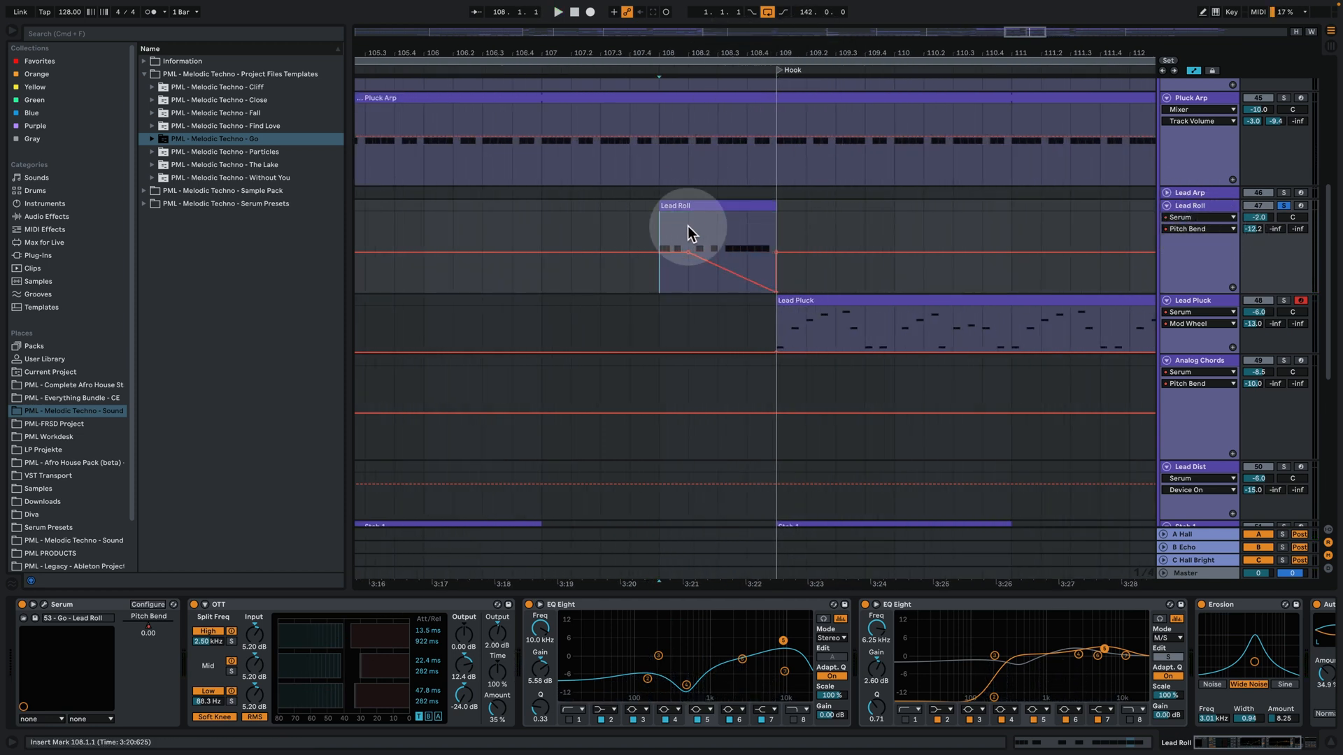
{"action": "key", "text": "space"}
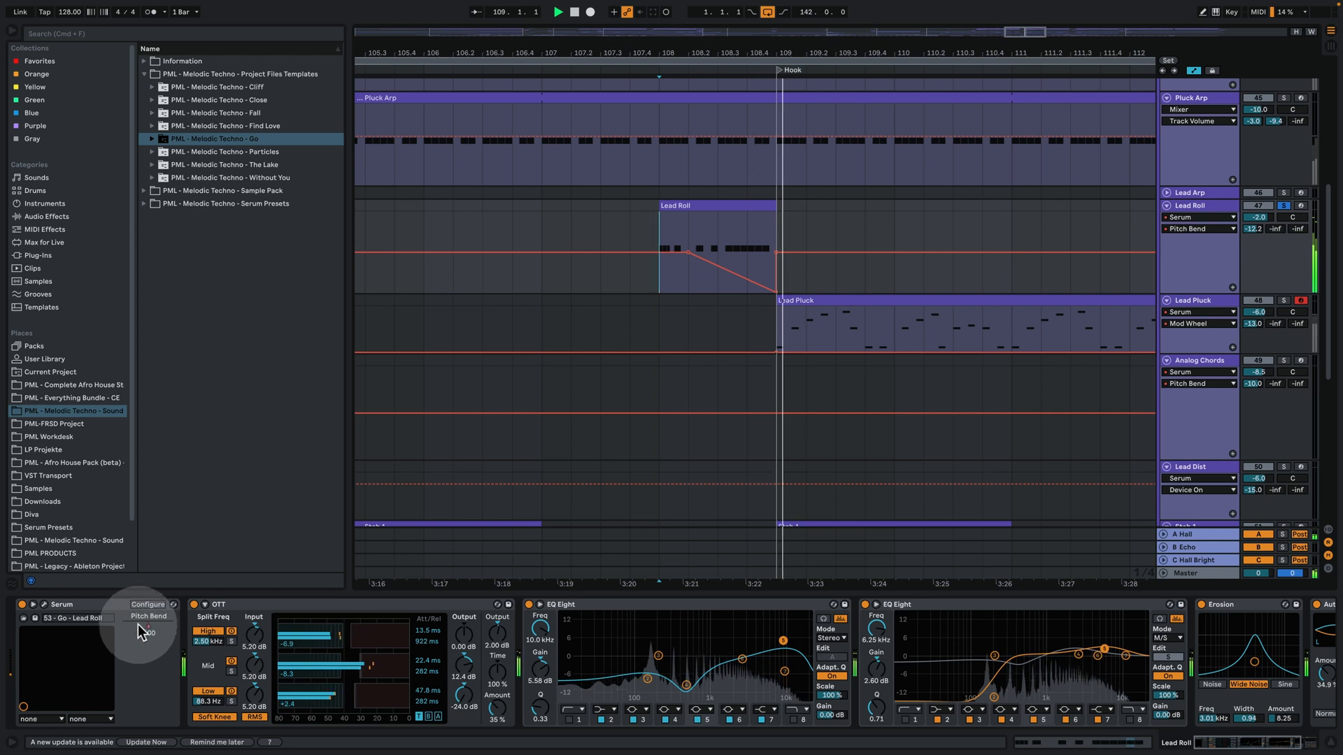
Open Lead Roll's Serum patch to check its pitch bend range, play the clip from bar 108 and close Serum
{"action": "left_click", "coordinate": [46, 607]}
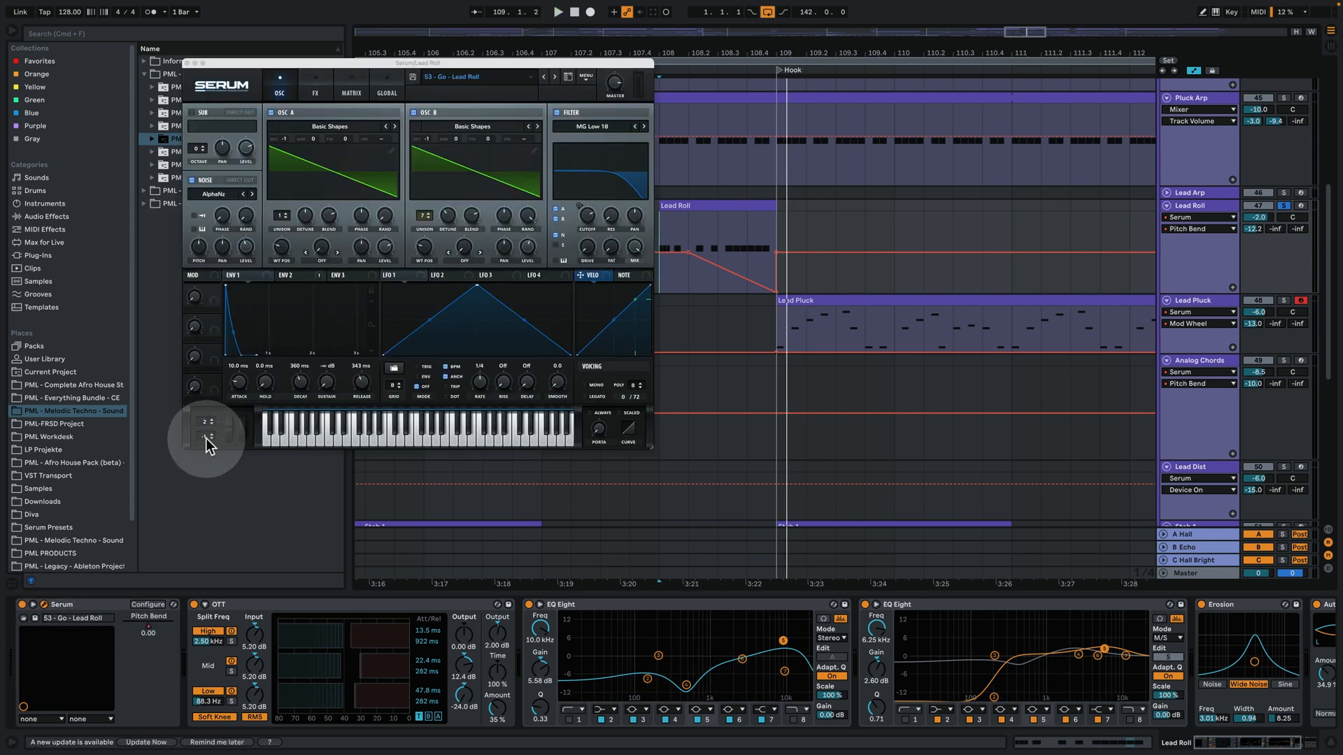
{"action": "key", "text": "space"}
{"action": "left_click", "coordinate": [586, 231]}
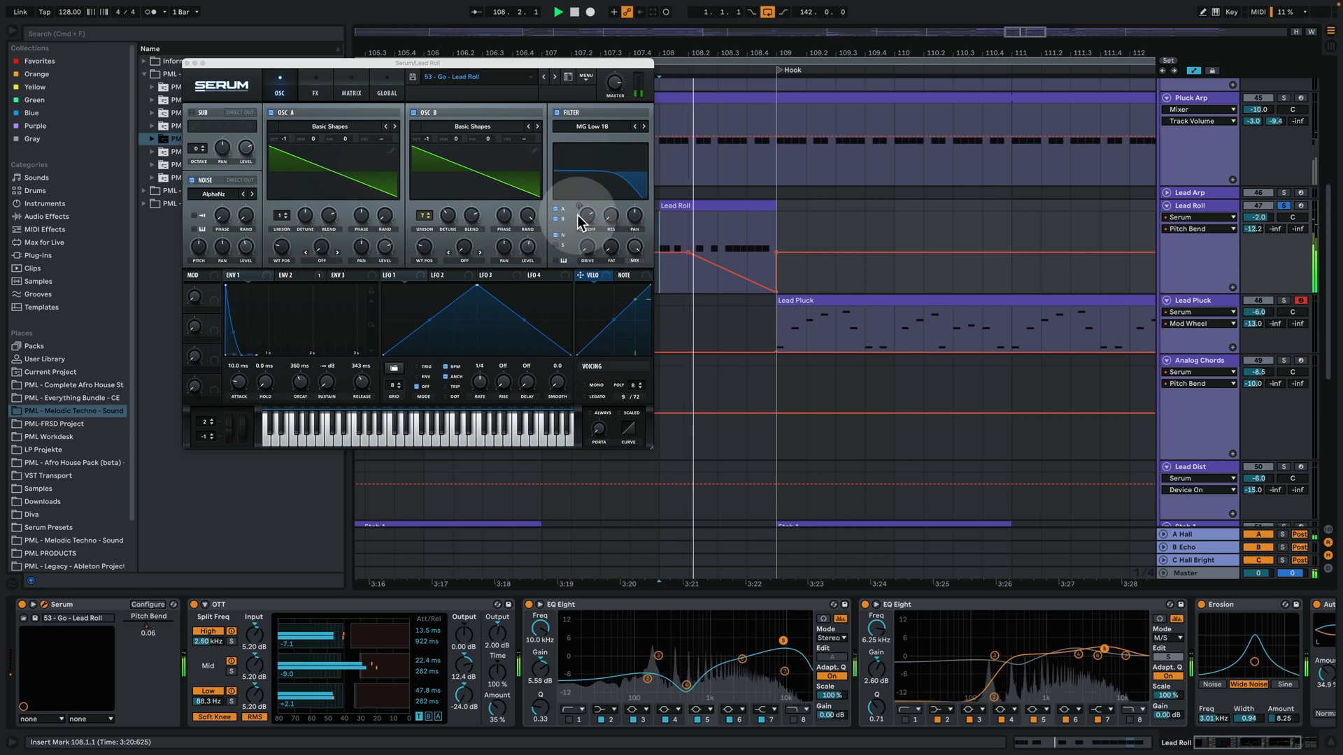
{"action": "left_click", "coordinate": [159, 87]}
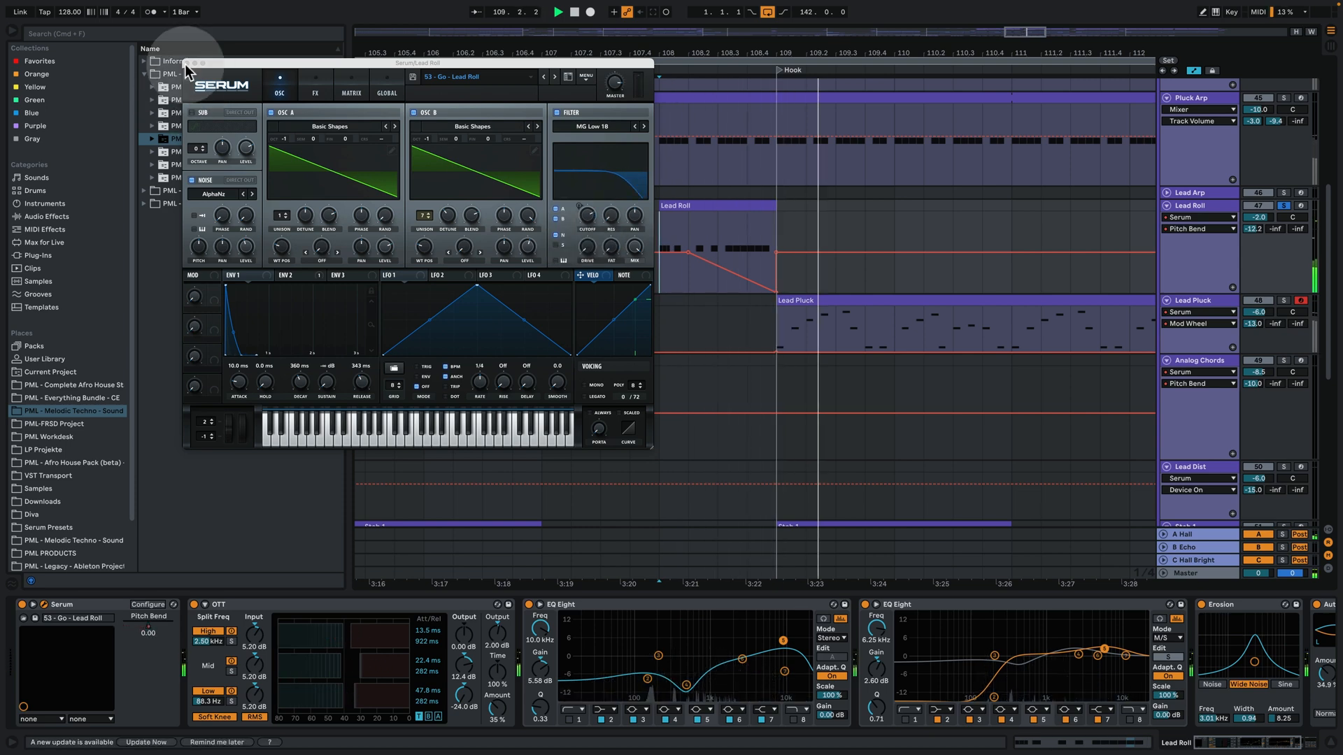
{"action": "left_click", "coordinate": [186, 63]}
{"action": "key", "text": "space"}
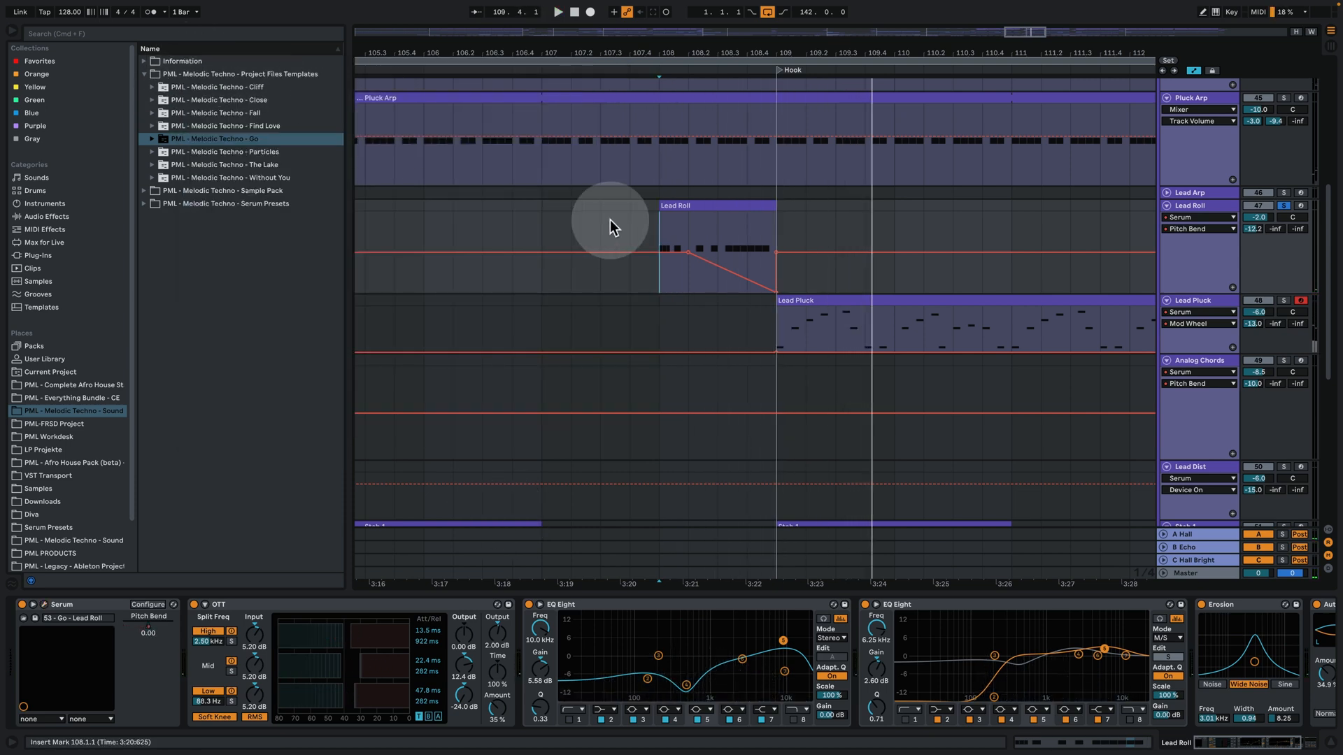
Examine the notes of the Lead Roll clip during playback and return to the track's device chain
{"action": "double_click", "coordinate": [707, 204]}
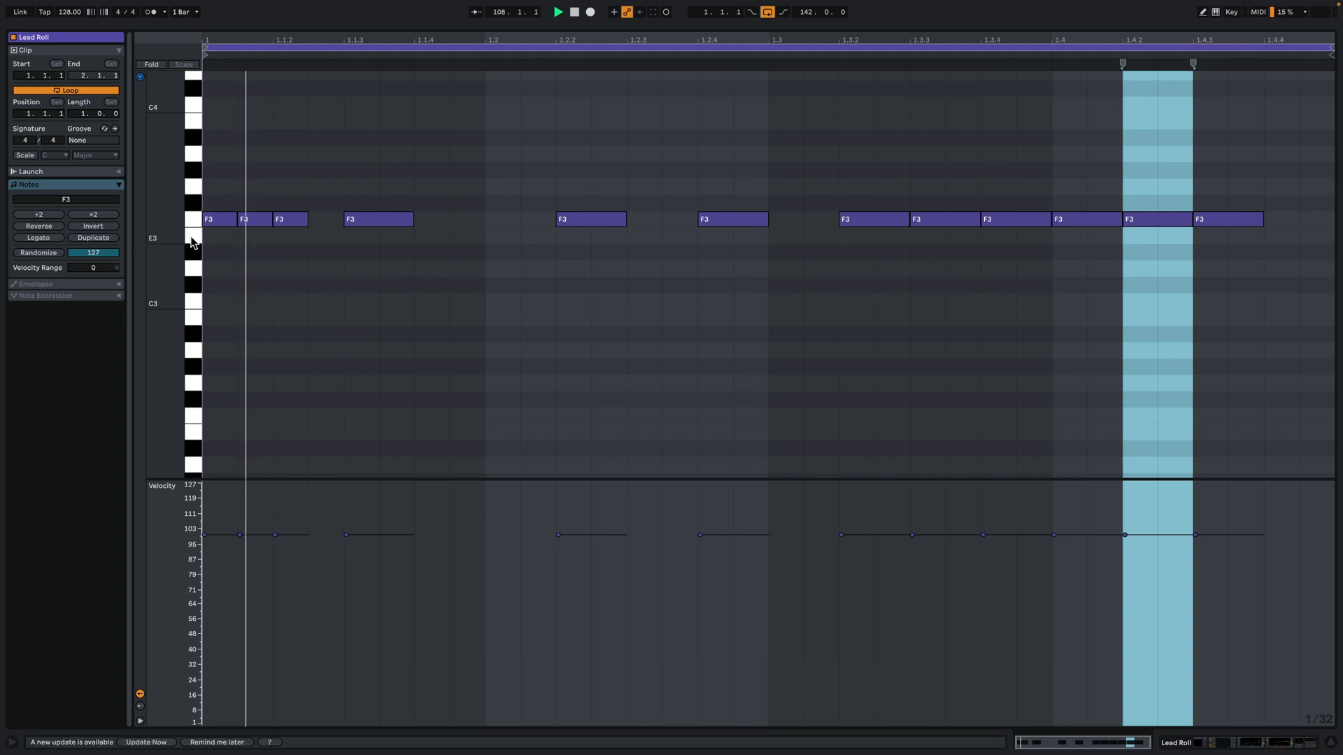
{"action": "left_click", "coordinate": [1226, 739]}
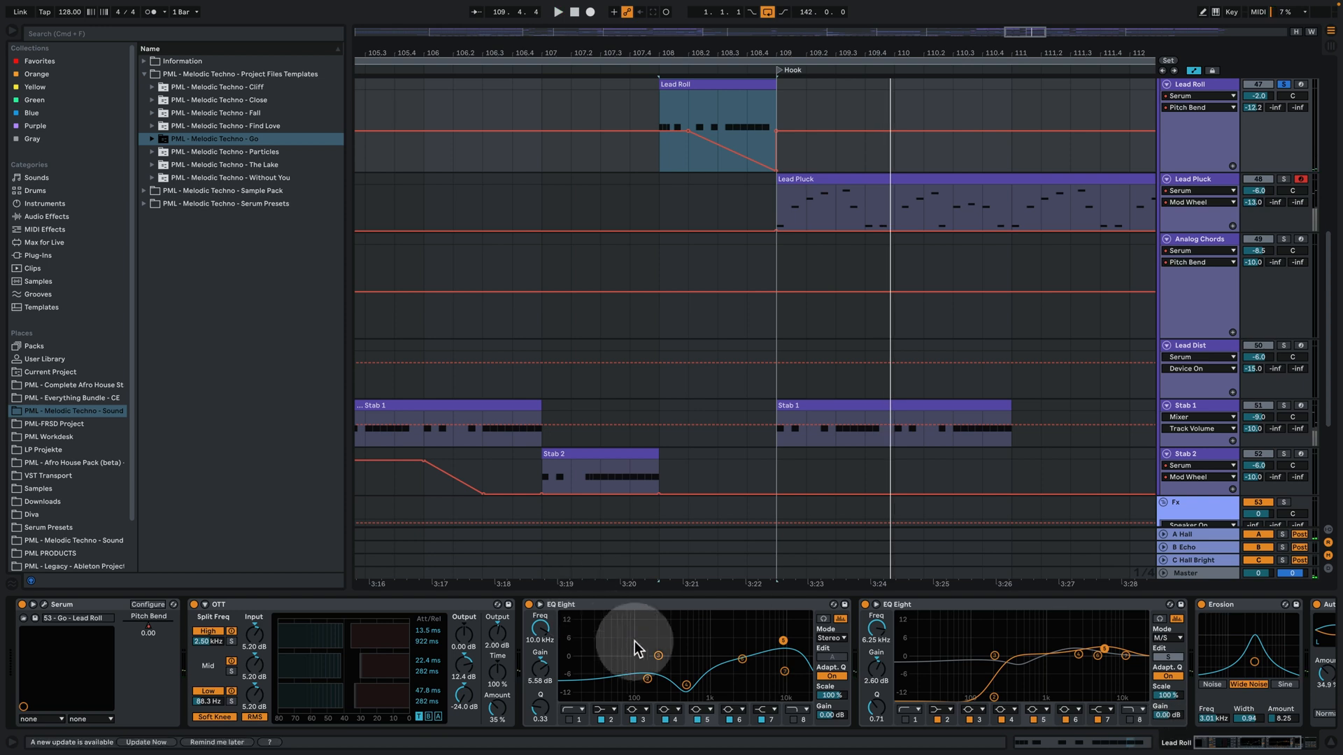
{"action": "left_click_drag", "start_coordinate": [1229, 750], "coordinate": [1264, 745]}
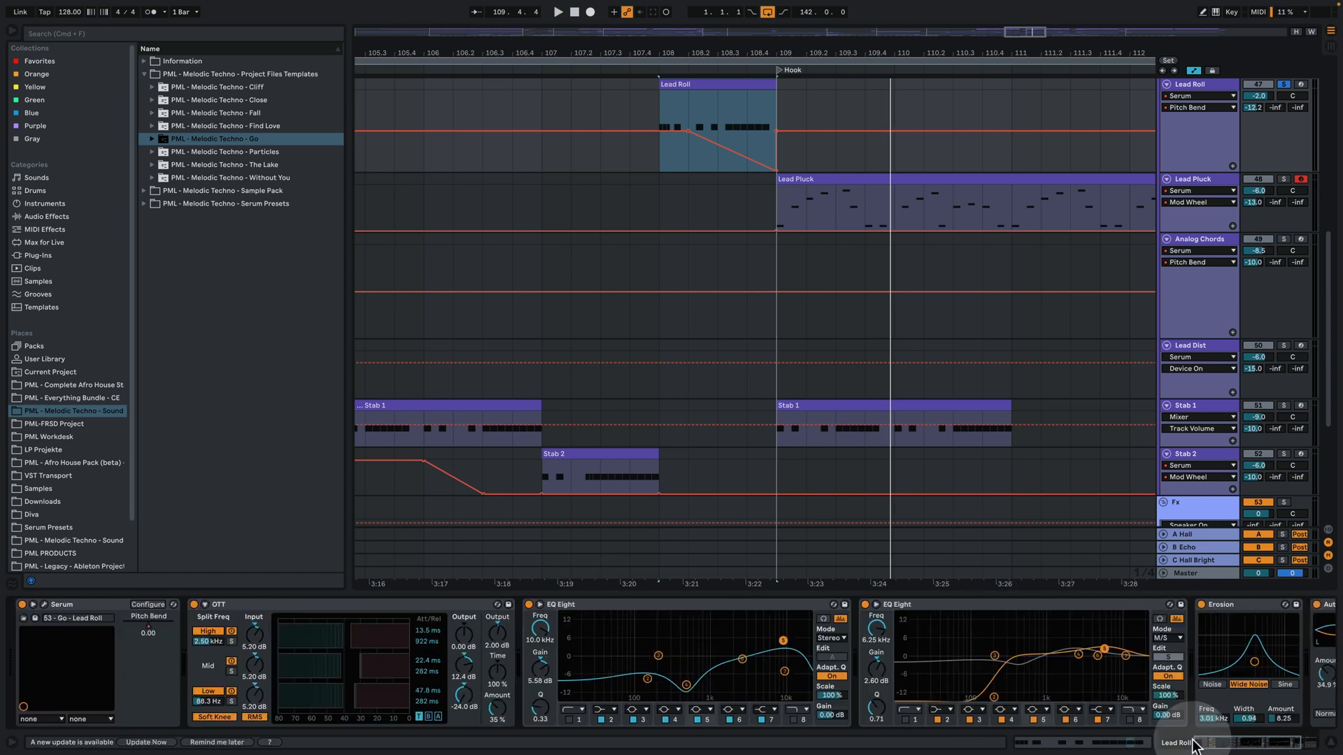
Open Lead Roll's Serum patch and play the clip while switching the noise oscillator off and back on
{"action": "left_click", "coordinate": [45, 605]}
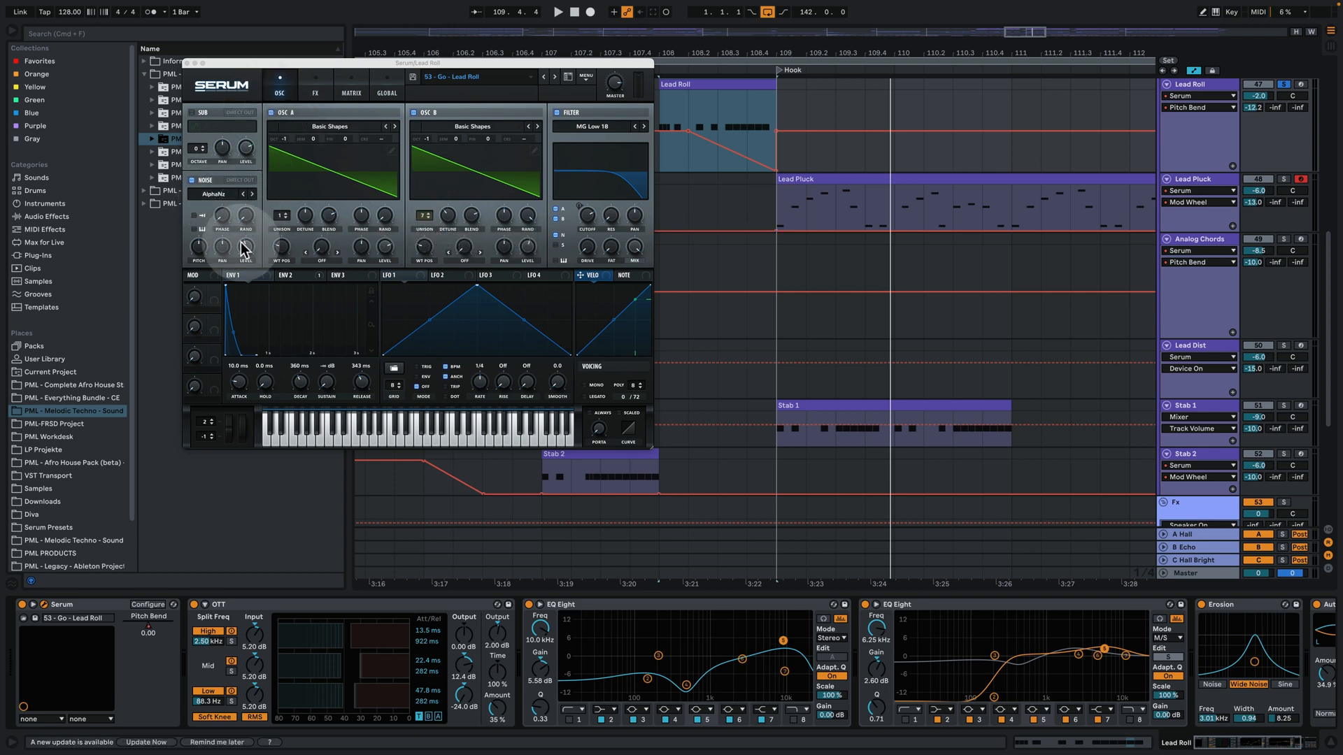
{"action": "left_click", "coordinate": [191, 180]}
{"action": "key", "text": "space"}
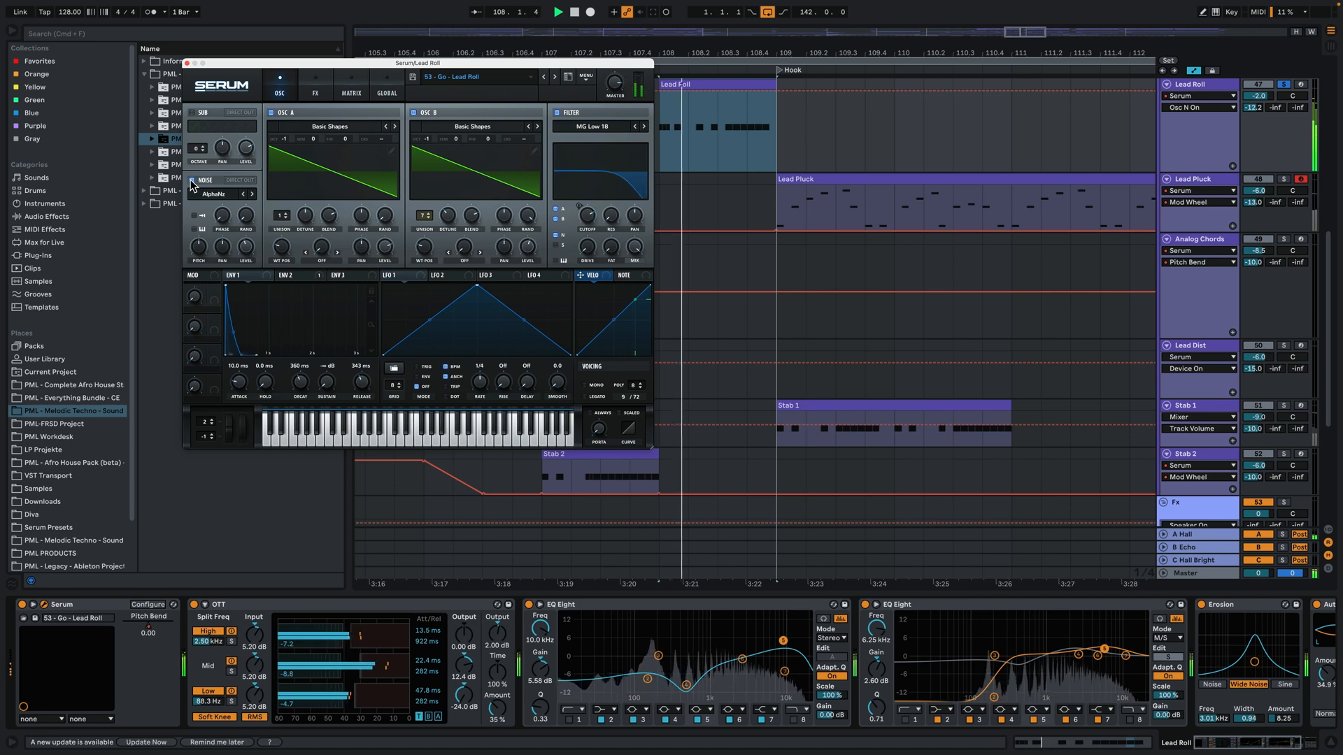
{"action": "left_click", "coordinate": [191, 180]}
Compare the Lead Roll sound with oscillators B and A switched off and back on, and close Serum
{"action": "left_click", "coordinate": [412, 112]}
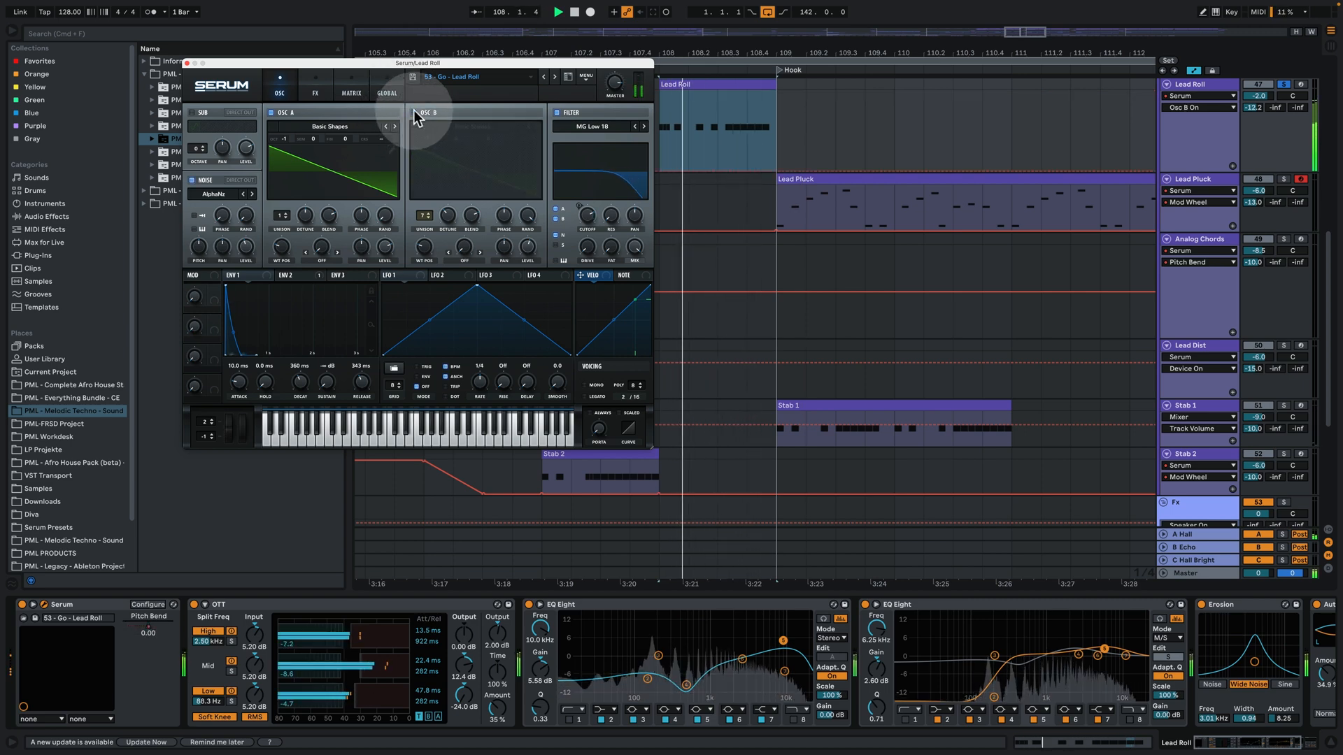
{"action": "left_click", "coordinate": [272, 114]}
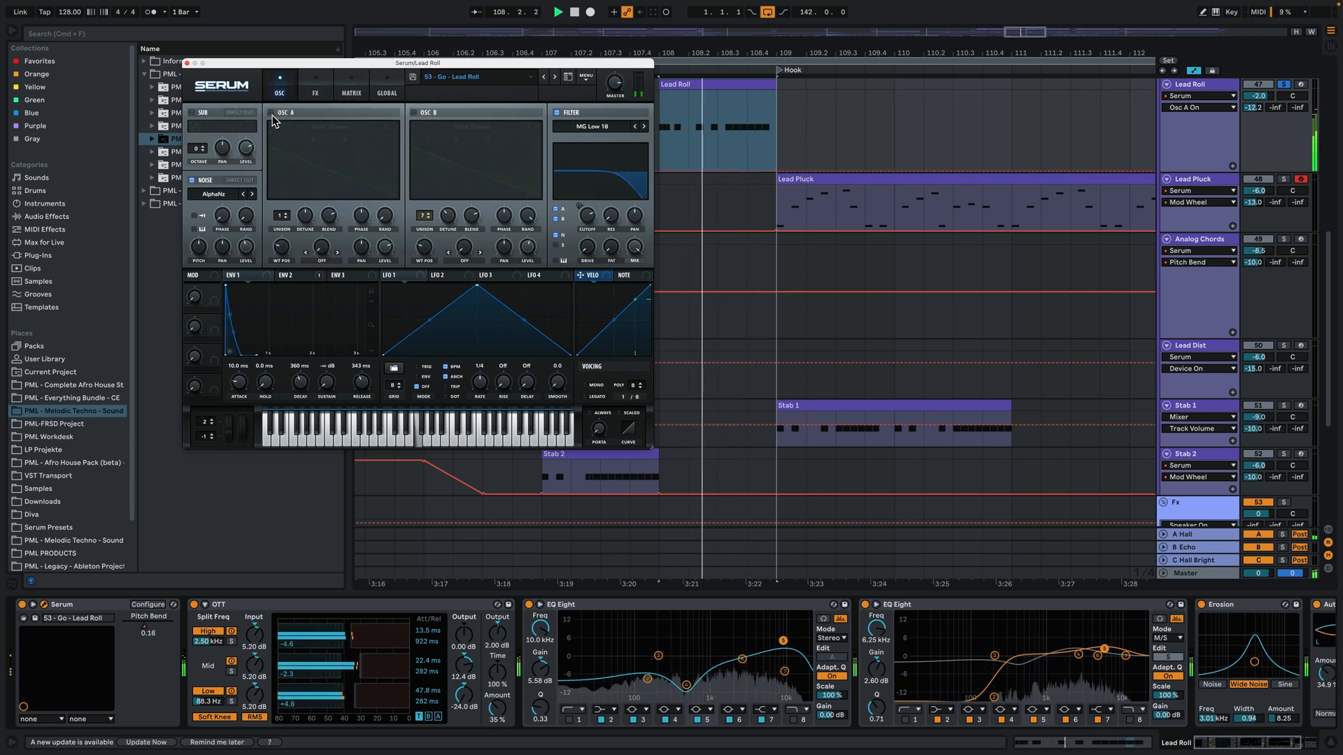
{"action": "left_click", "coordinate": [272, 113]}
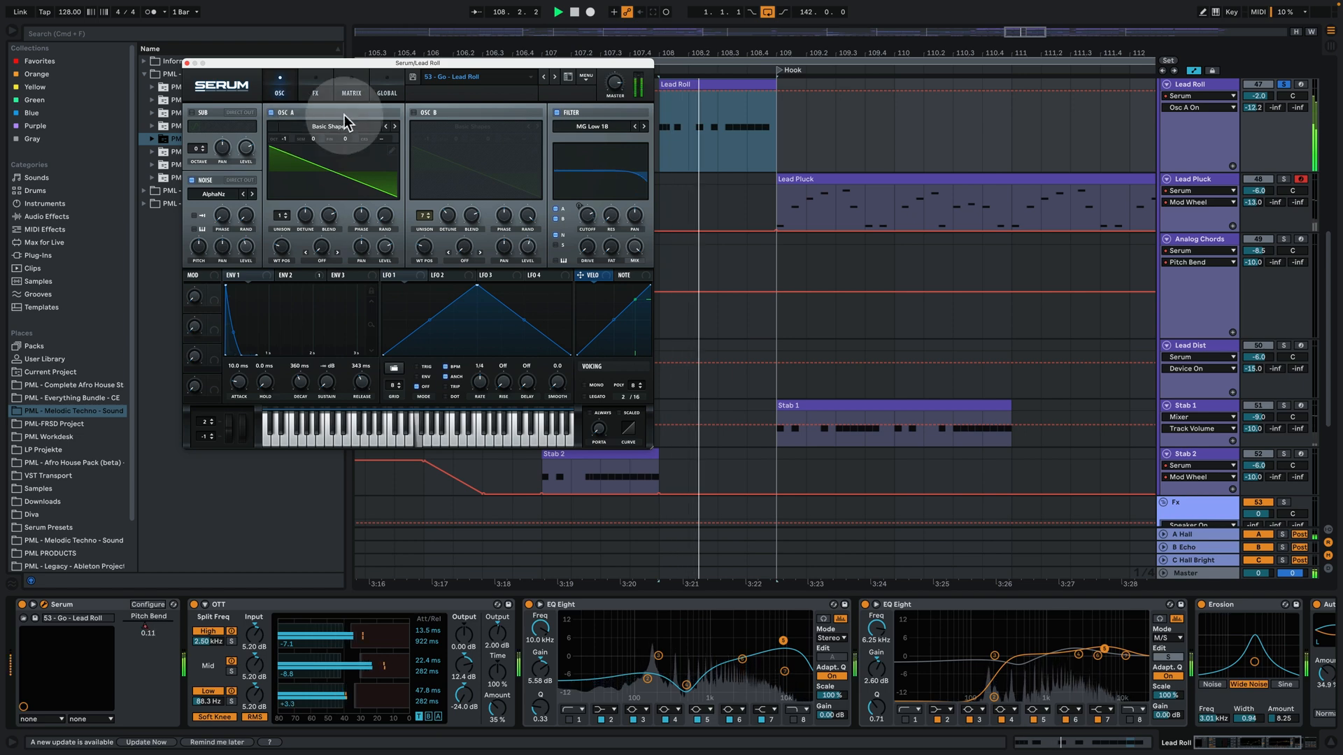
{"action": "left_click", "coordinate": [414, 113]}
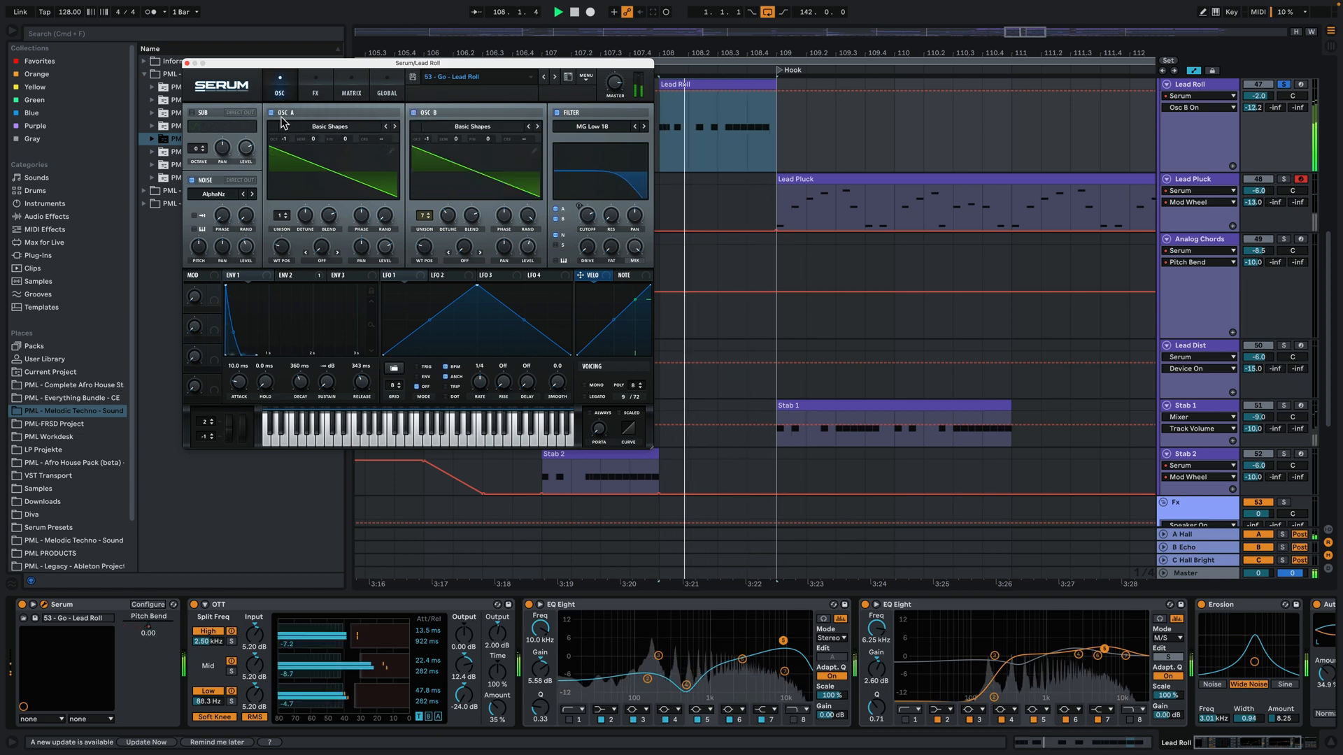
{"action": "left_click", "coordinate": [187, 63]}
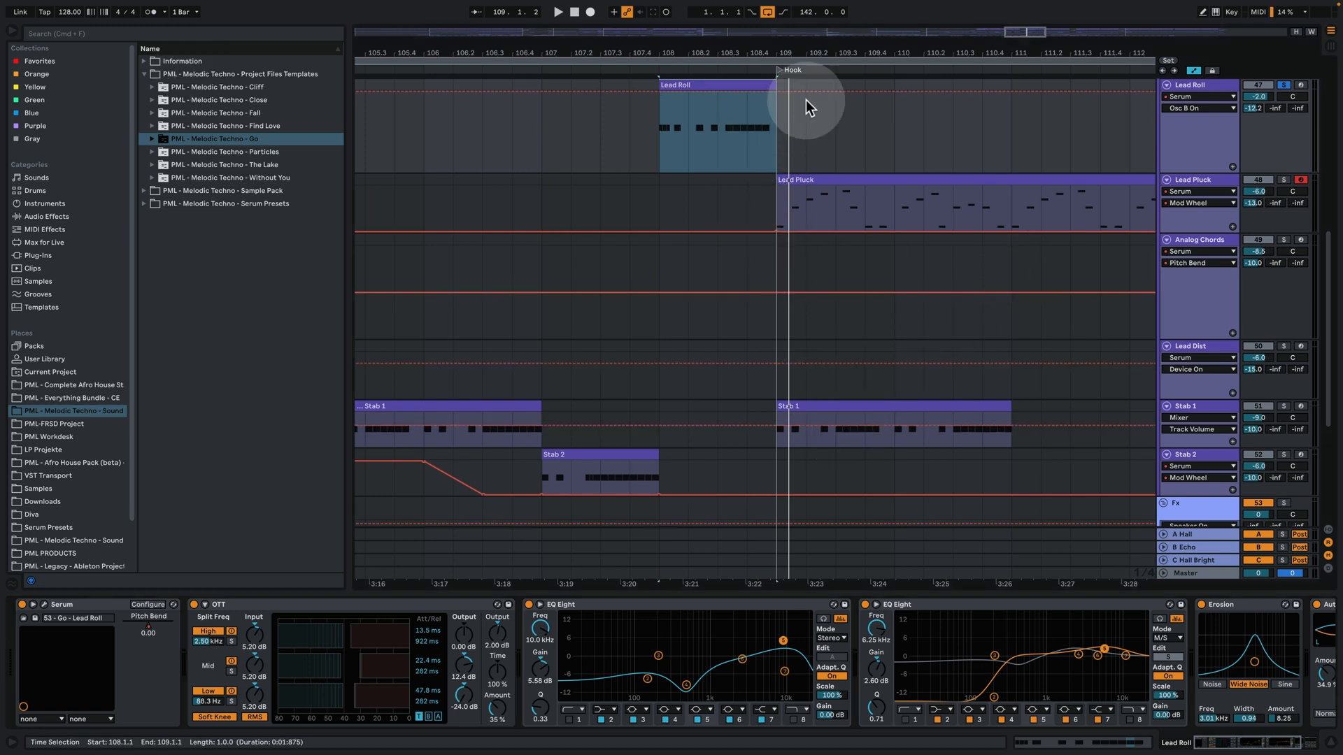
Hide the automation lanes and bring the Stab tracks into view across the whole arrangement
{"action": "left_click_drag", "start_coordinate": [817, 55], "coordinate": [816, 20]}
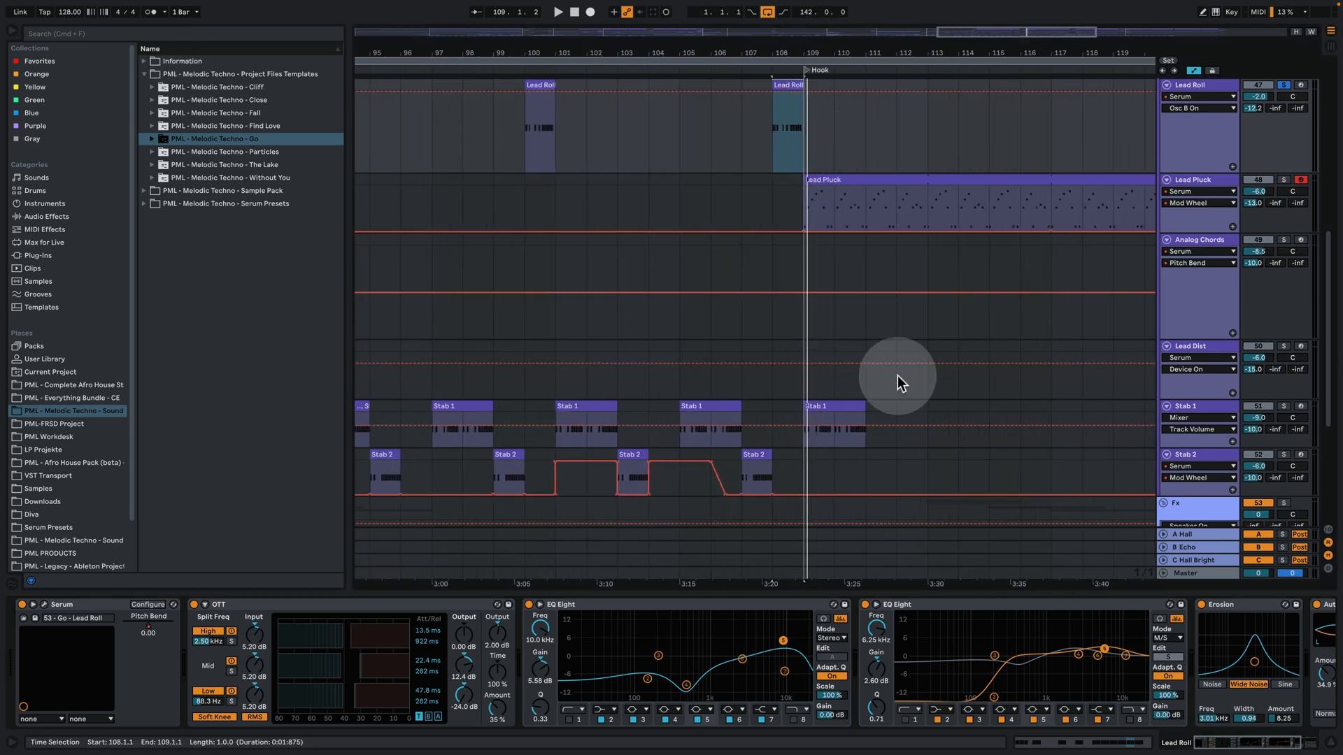
{"action": "scroll", "coordinate": [846, 346], "scroll_direction": "up", "scroll_amount": 2}
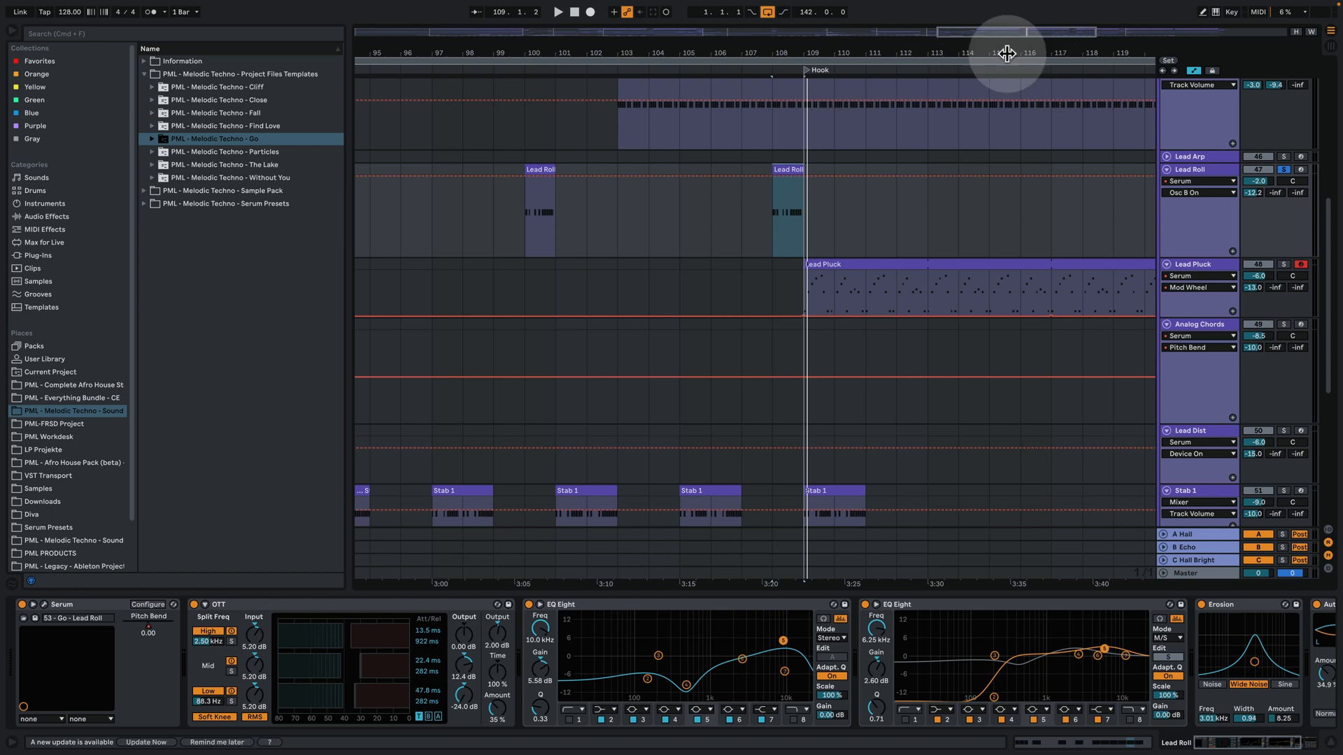
{"action": "left_click", "coordinate": [1194, 72]}
{"action": "left_click_drag", "start_coordinate": [925, 51], "coordinate": [940, 5]}
{"action": "scroll", "coordinate": [869, 303], "scroll_direction": "down", "scroll_amount": 4}
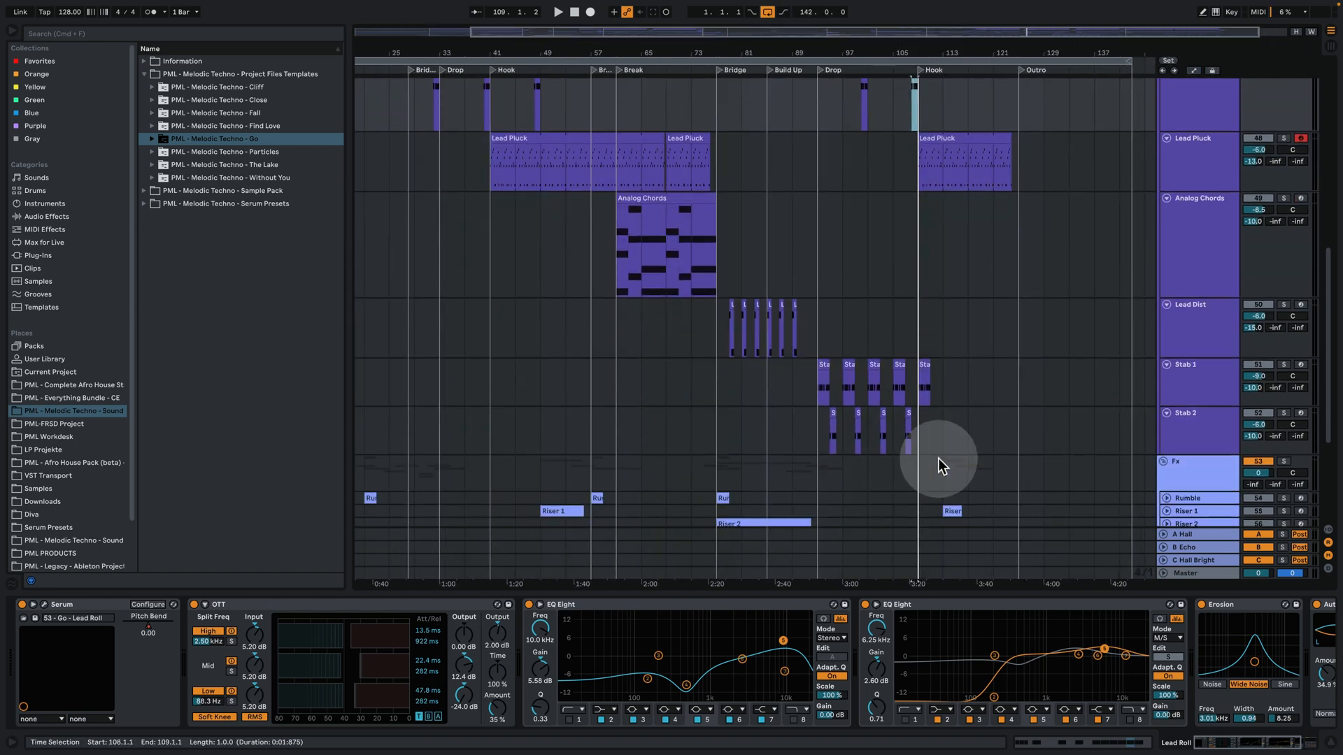
Solo only the Stab 1 track and play it from the Drop at bar 93
{"action": "left_click", "coordinate": [816, 387]}
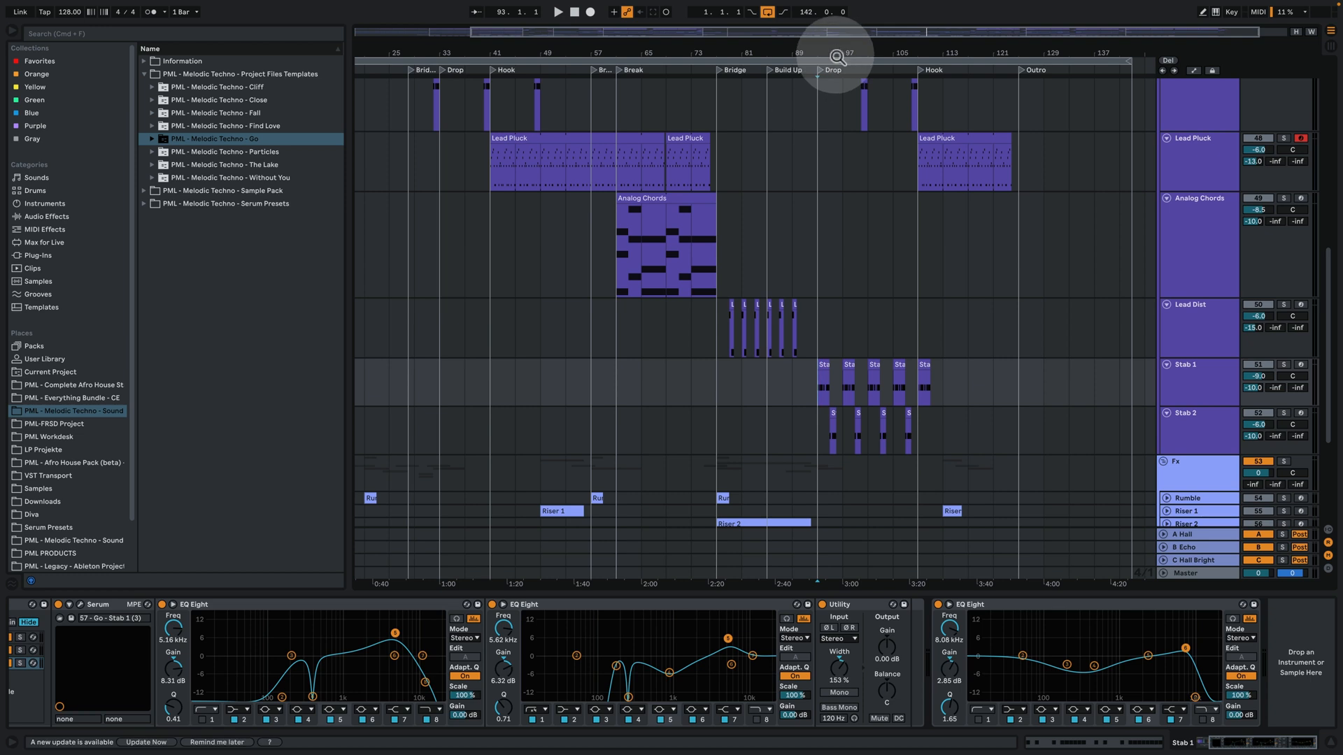
{"action": "mouse_move", "coordinate": [835, 51]}
{"action": "left_mouse_down"}
{"action": "mouse_move", "coordinate": [835, 112]}
{"action": "mouse_move", "coordinate": [765, 56]}
{"action": "left_mouse_up"}
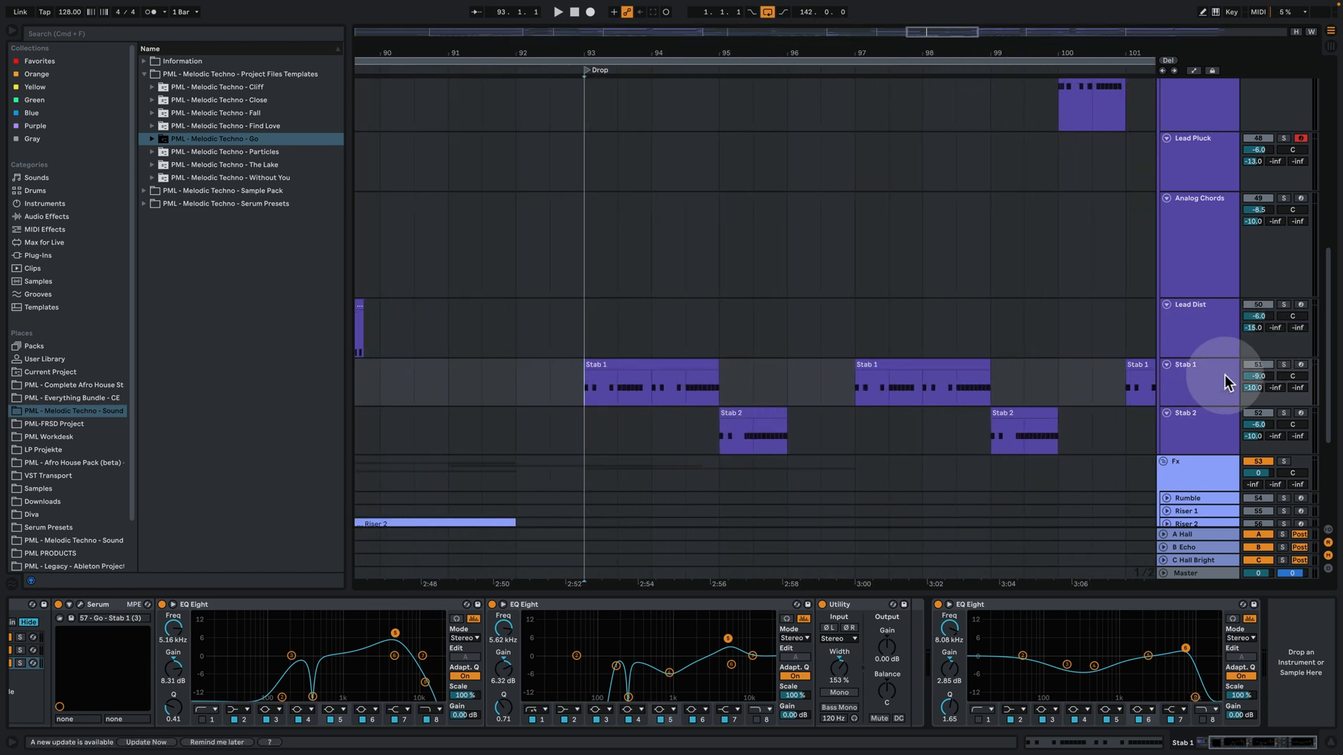
{"action": "left_click", "coordinate": [1284, 364]}
{"action": "key", "text": "space"}
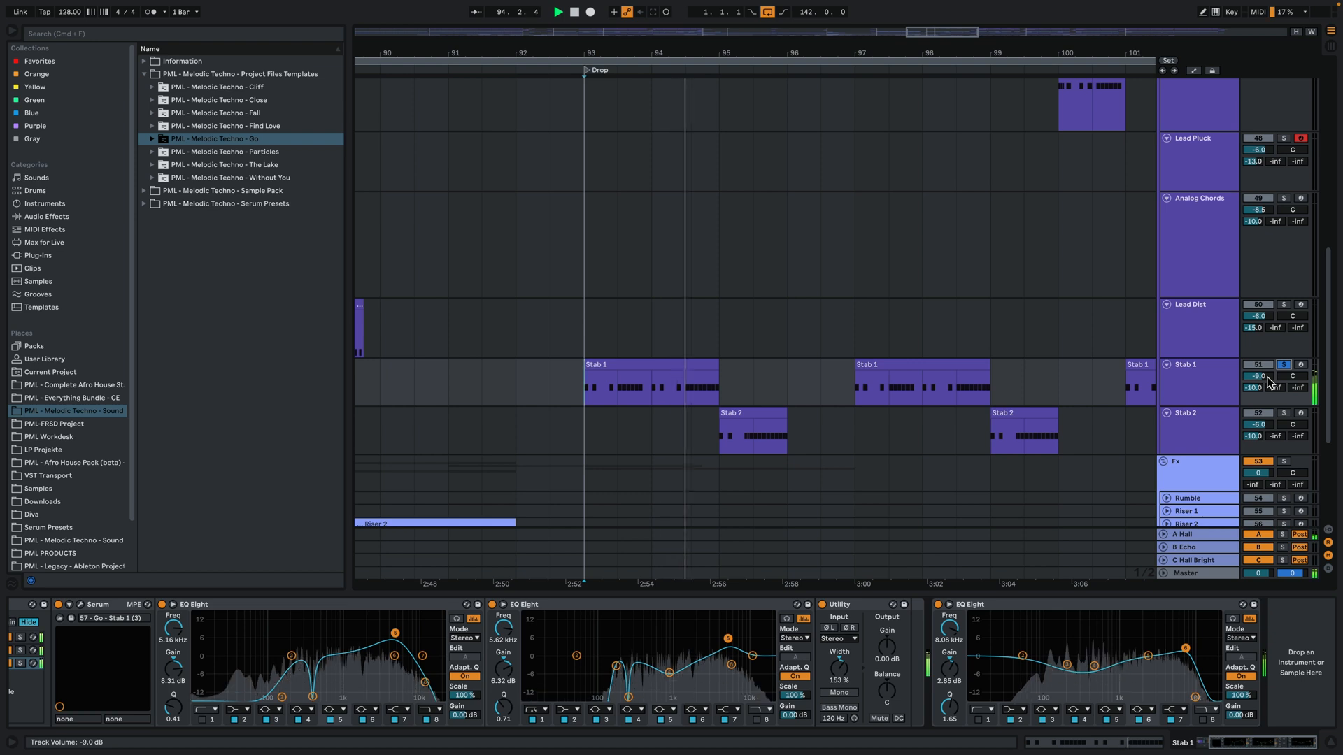
Examine the notes of the first Stab 1 clip during playback and return to the track's device chain
{"action": "double_click", "coordinate": [633, 369]}
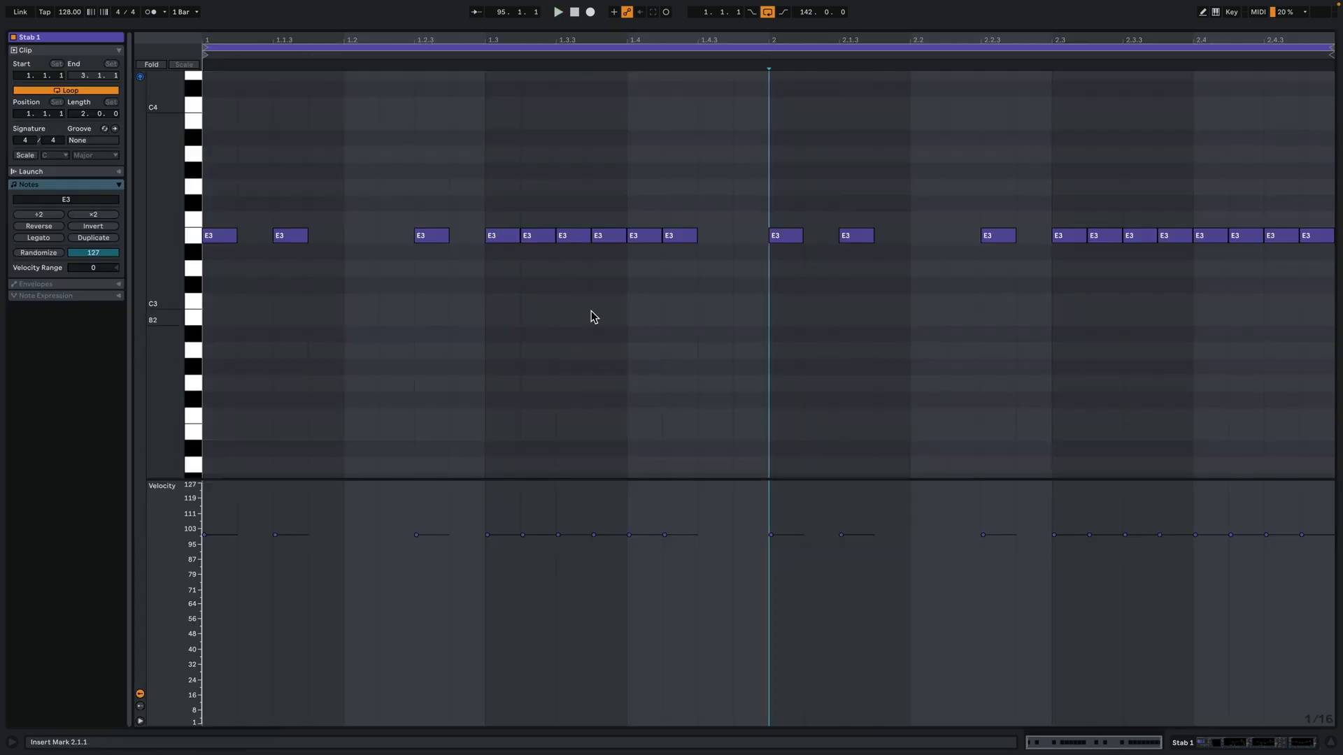
{"action": "key", "text": "space"}
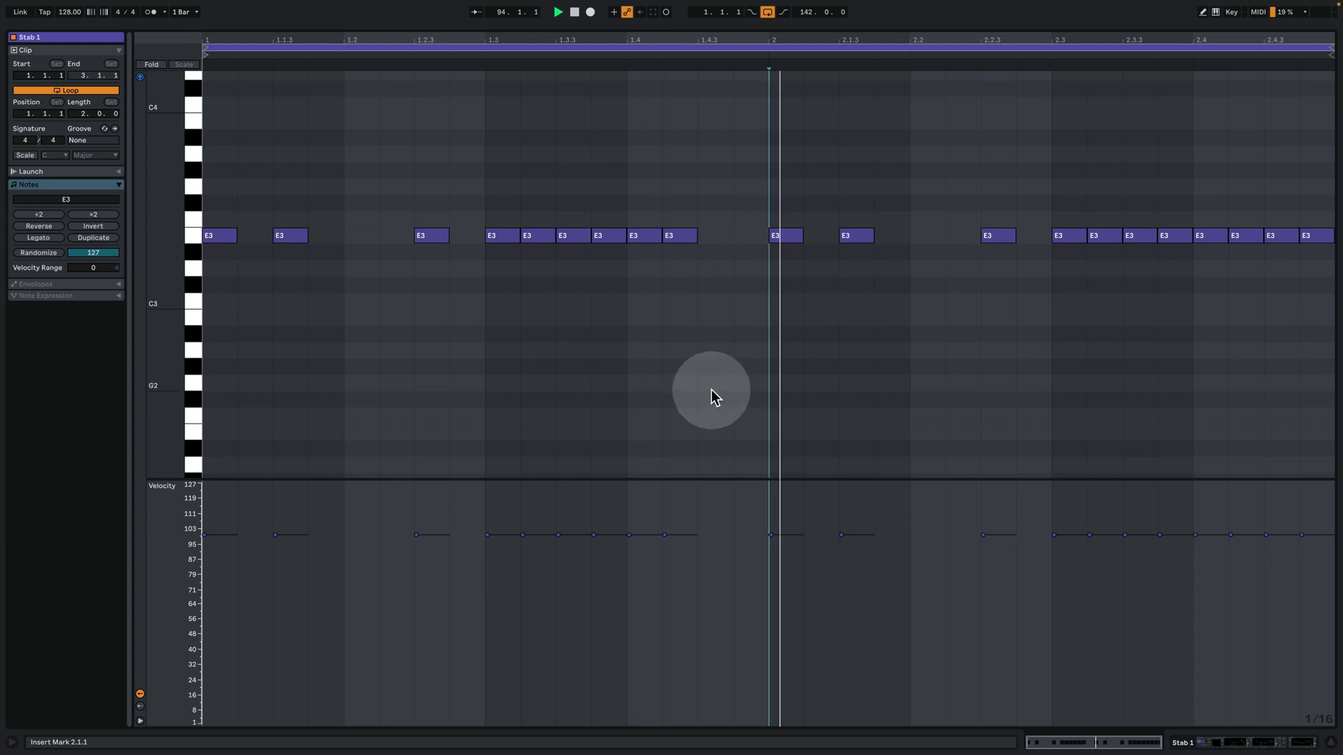
{"action": "left_click", "coordinate": [1220, 743]}
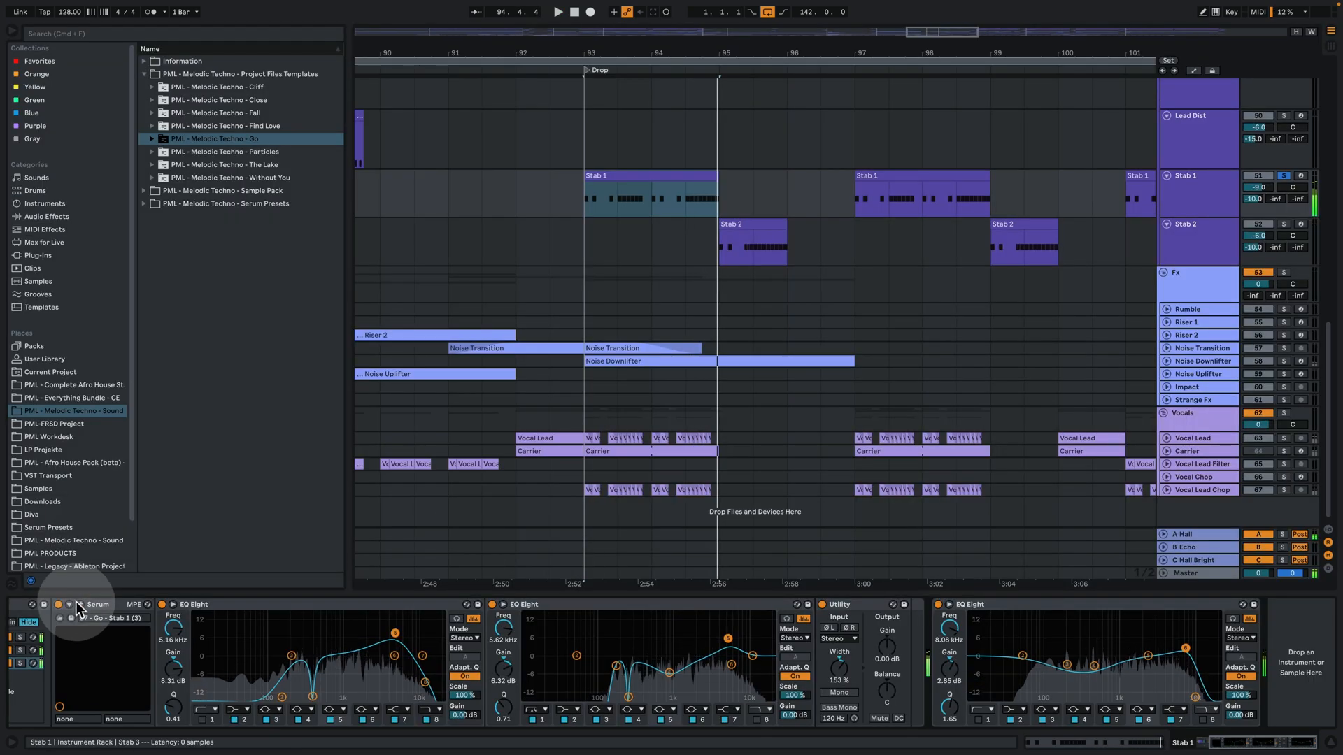
Examine the devices in the Stab 2 and Stab 1 chains of the Stab 1 track's Instrument Rack
{"action": "left_click_drag", "start_coordinate": [1224, 741], "coordinate": [1113, 741]}
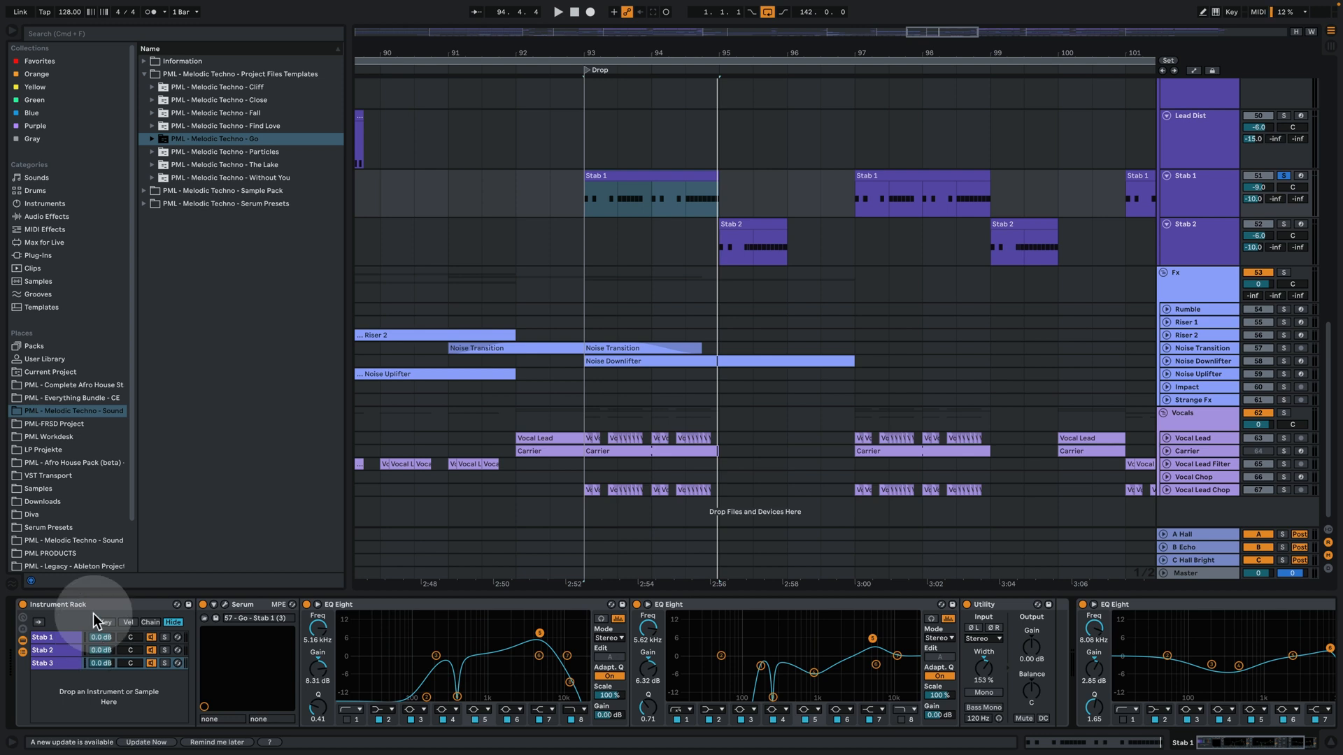
{"action": "left_click", "coordinate": [73, 648]}
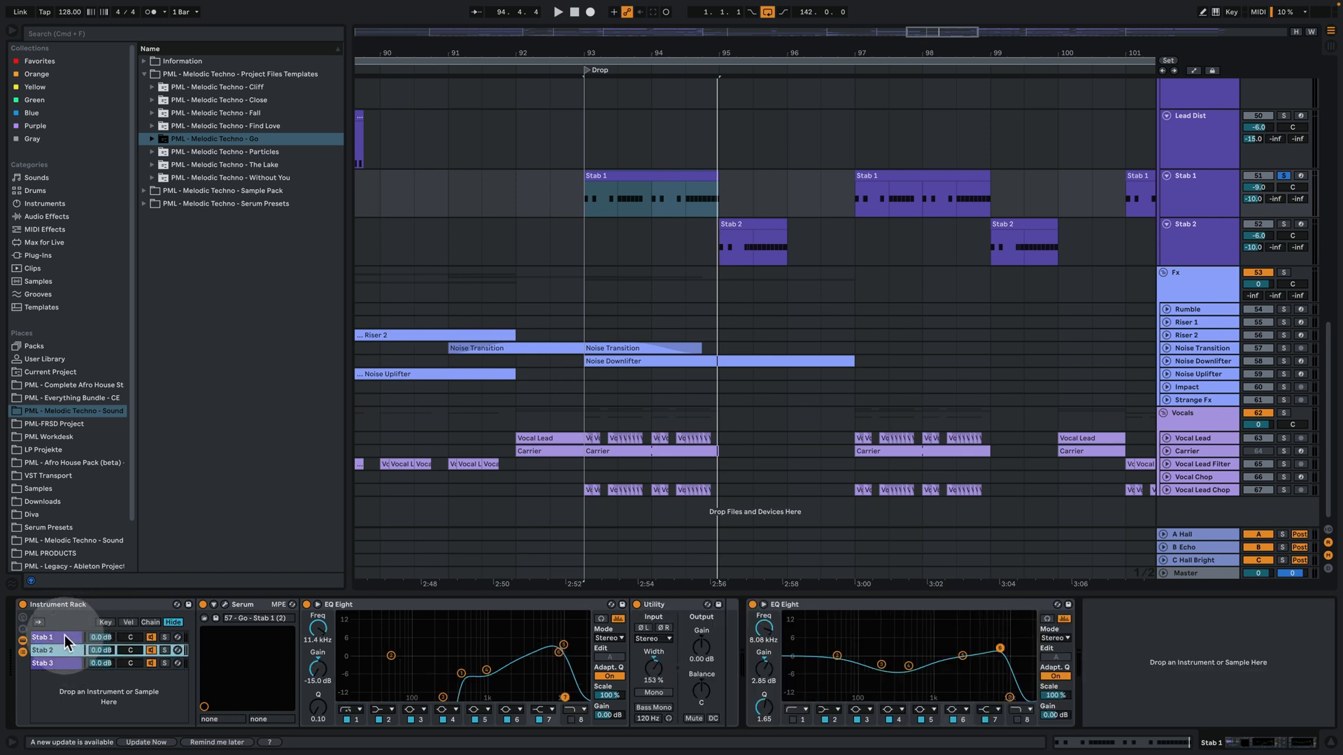
{"action": "left_click", "coordinate": [64, 636]}
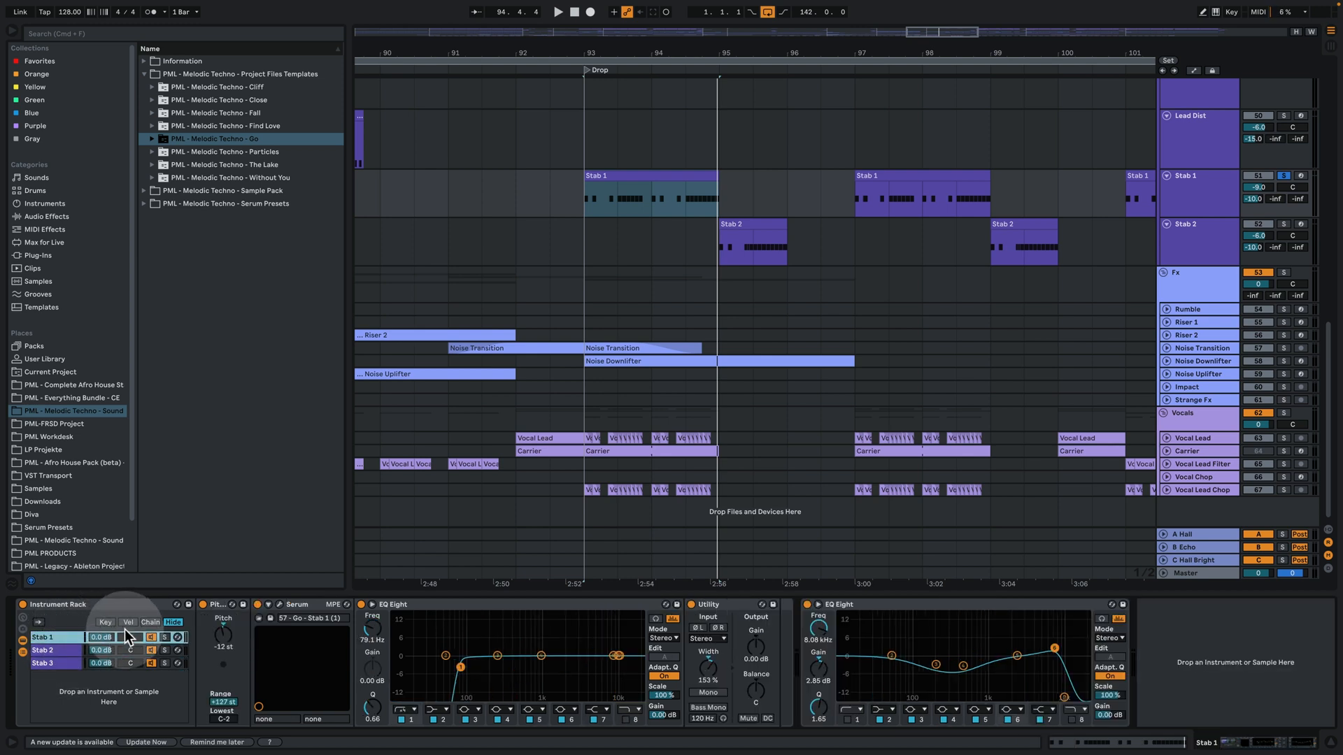
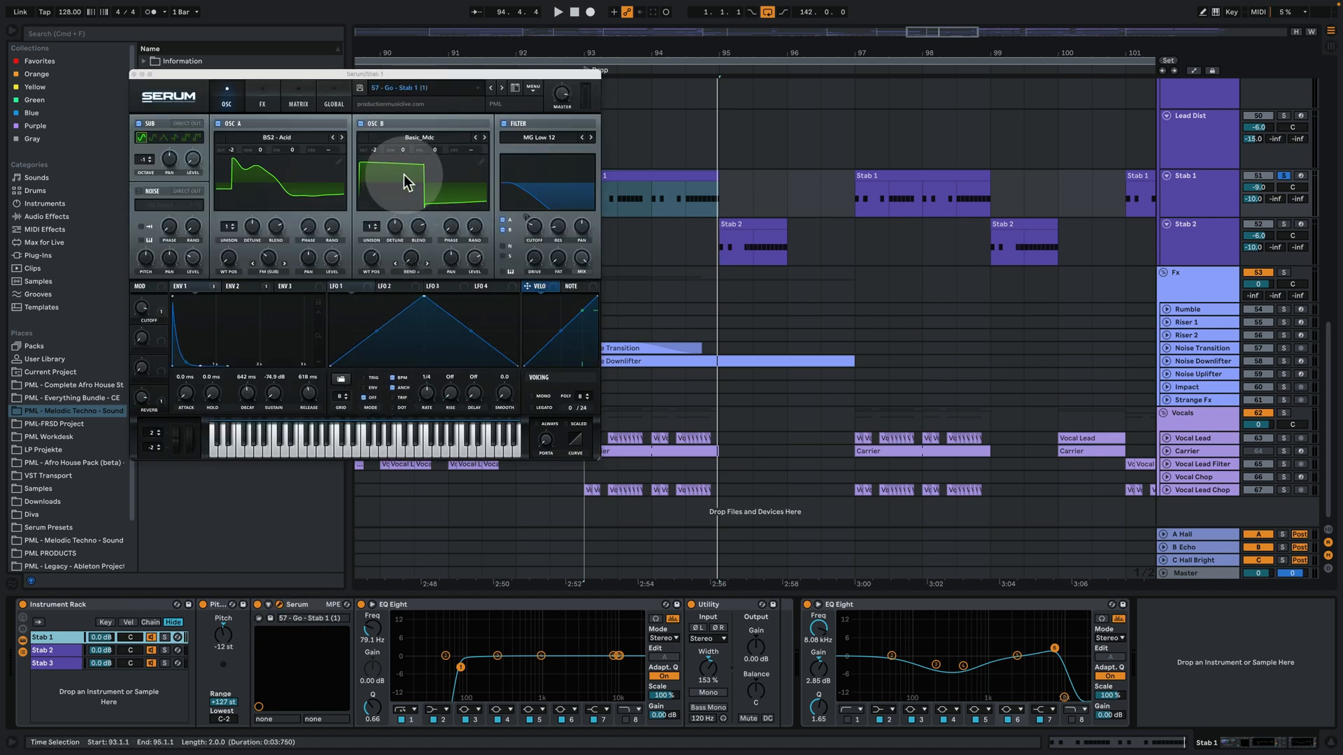
Examine the effects, modulation matrix and envelopes of the Stab 1 chain's Serum patch, and return to its oscillators
{"action": "left_click", "coordinate": [262, 95]}
{"action": "left_click", "coordinate": [299, 95]}
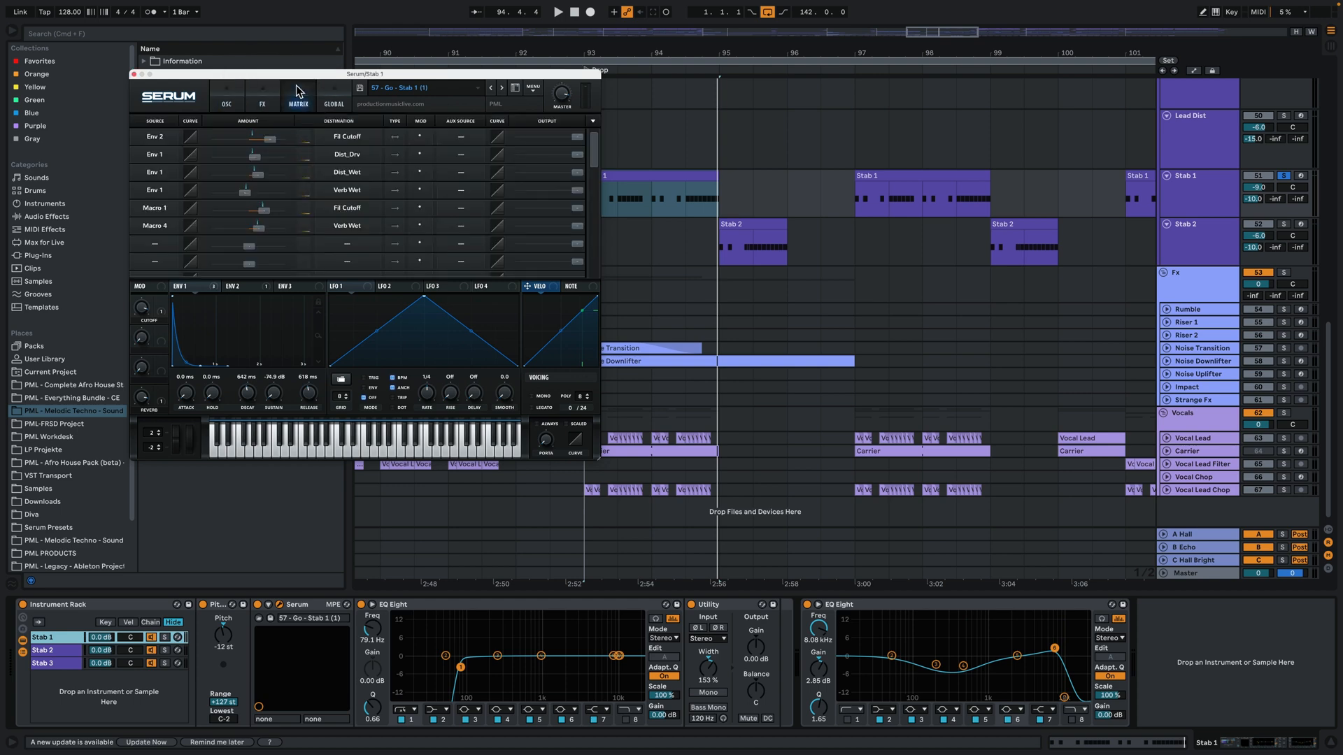
{"action": "left_click", "coordinate": [438, 286]}
{"action": "left_click", "coordinate": [210, 286]}
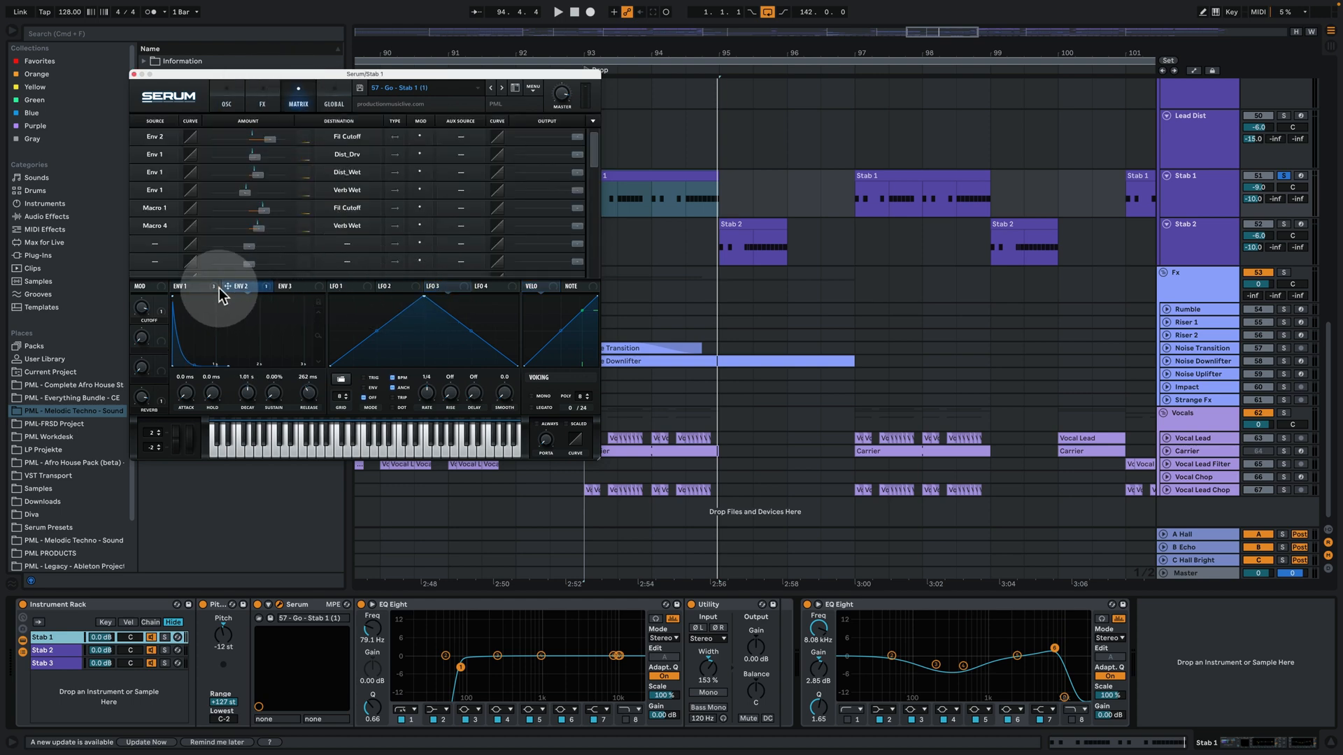
{"action": "left_click", "coordinate": [225, 98]}
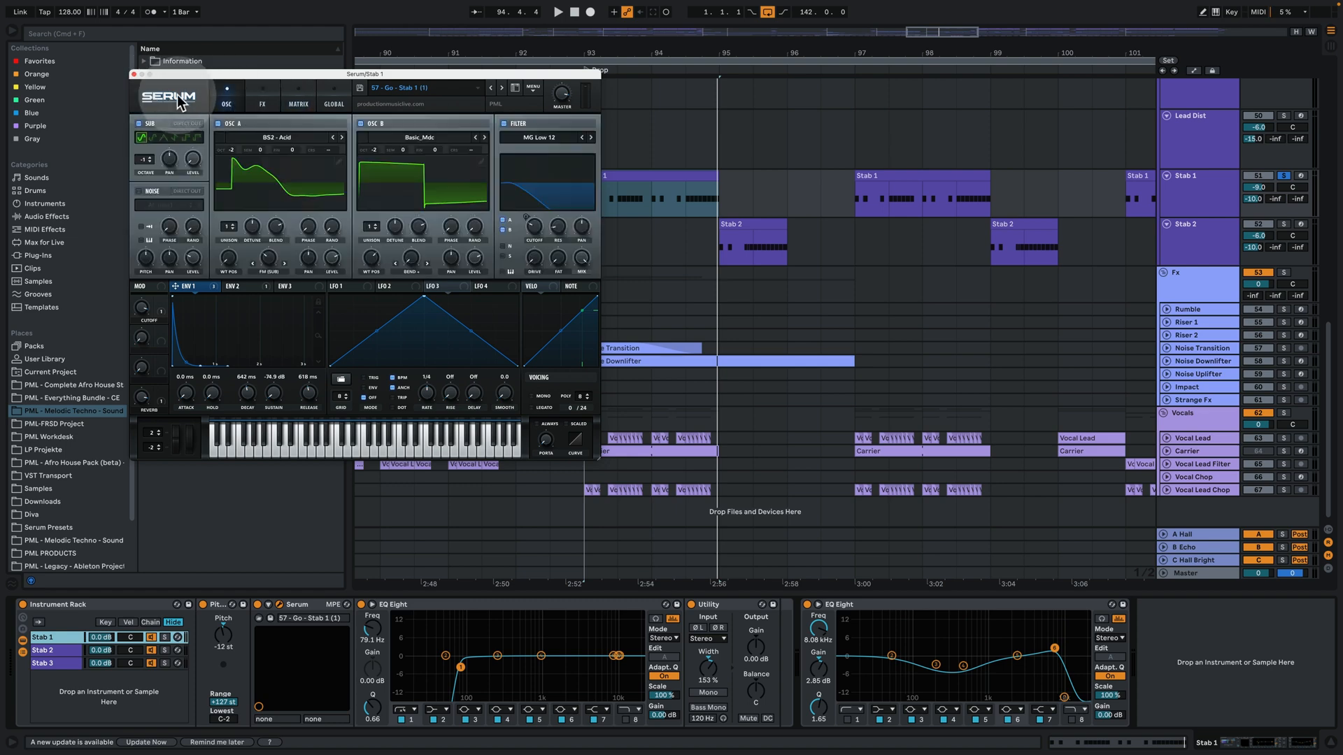
Solo and play the rack's Stab 1 and Stab 2 chains in turn, and open the Stab 2 chain's Serum patch
{"action": "left_click", "coordinate": [166, 640]}
{"action": "key", "text": "space"}
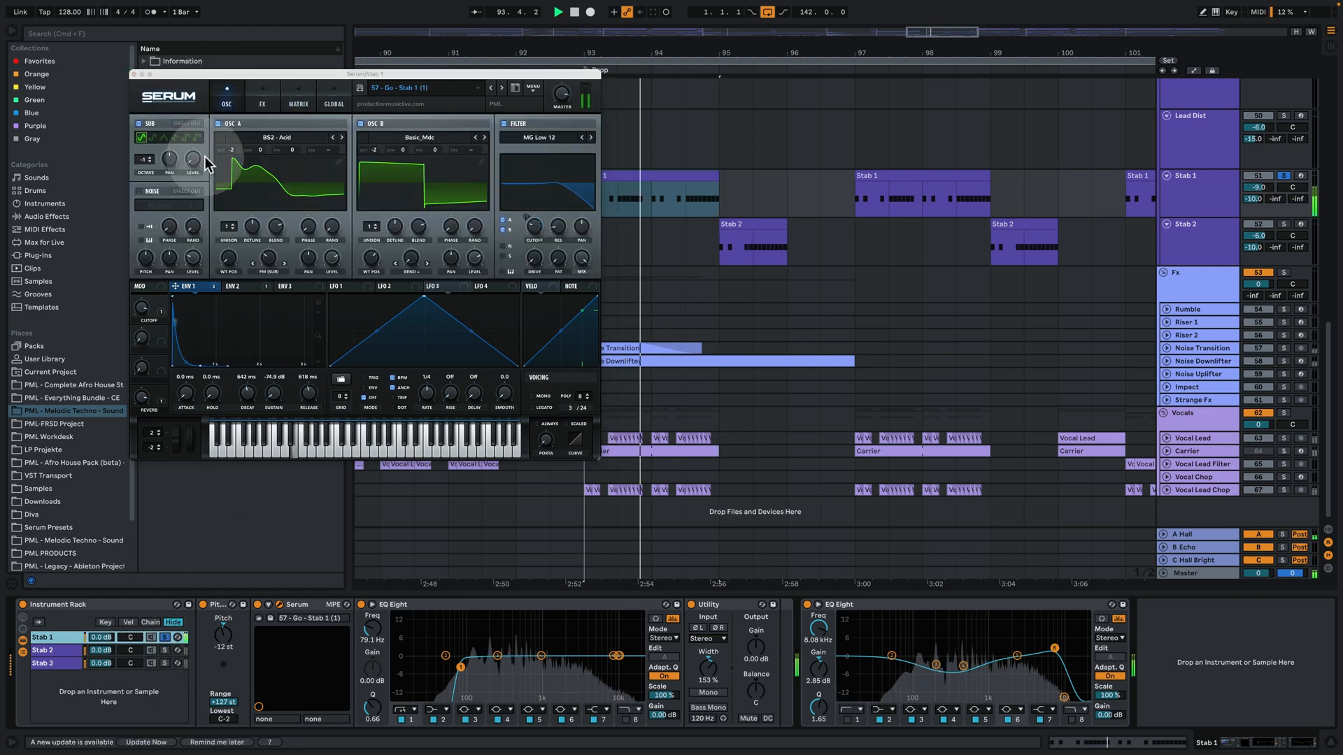
{"action": "left_click", "coordinate": [166, 651]}
{"action": "key", "text": "space"}
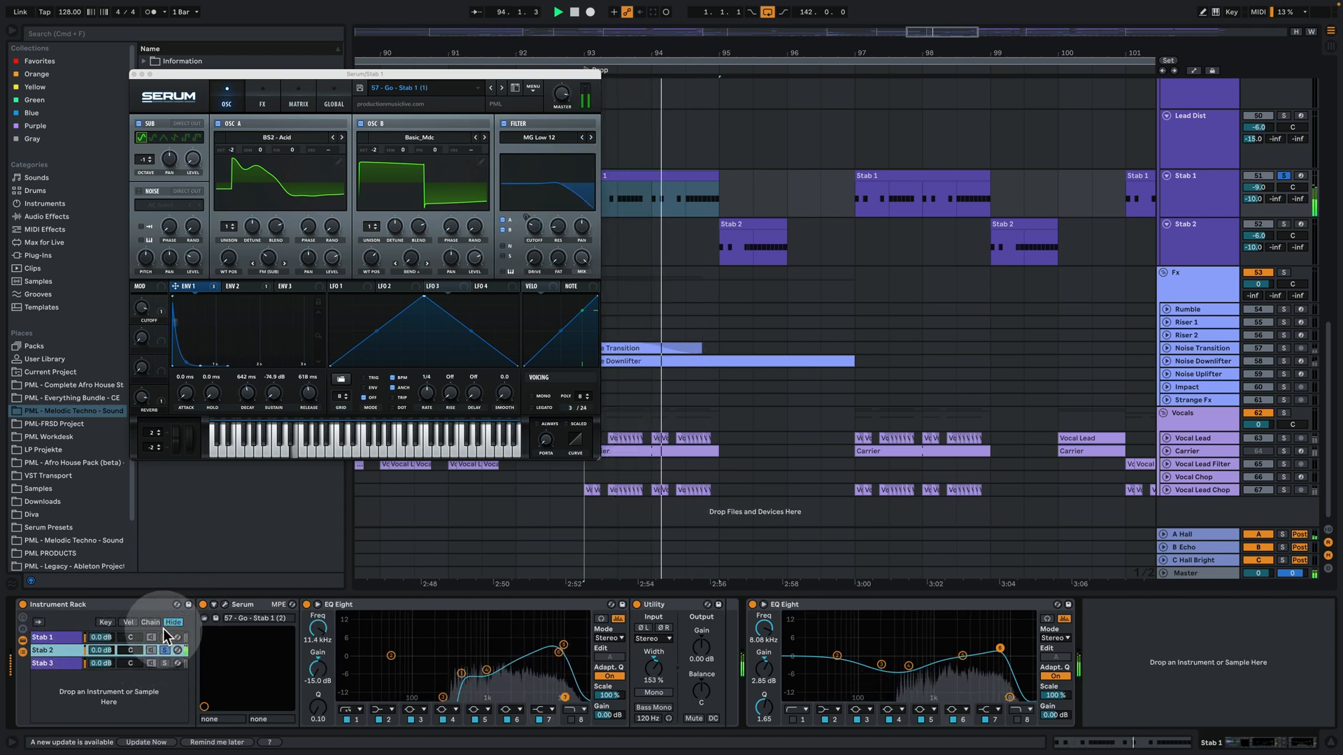
{"action": "left_click", "coordinate": [226, 606]}
{"action": "key", "text": "space"}
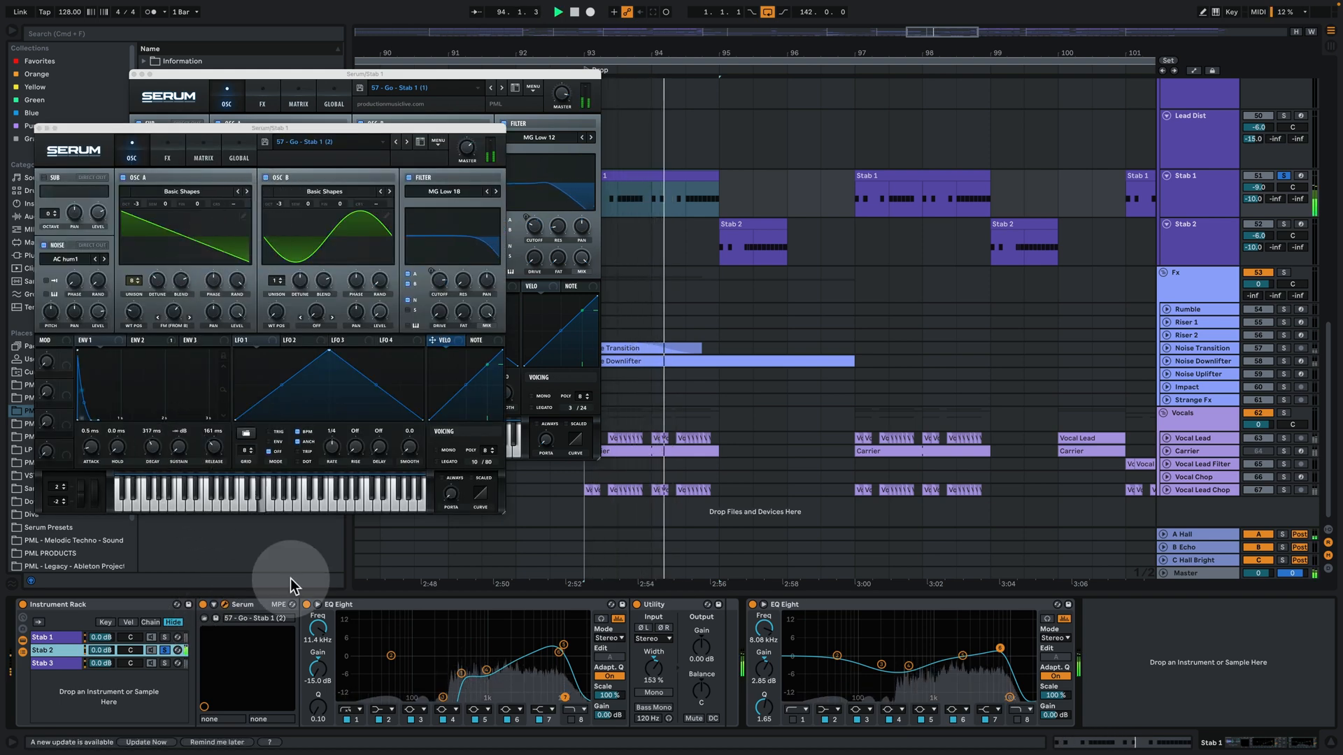
Solo and play the rack's Stab 3 chain, and open its Serum patch in front of the other Serum windows
{"action": "left_click", "coordinate": [49, 663]}
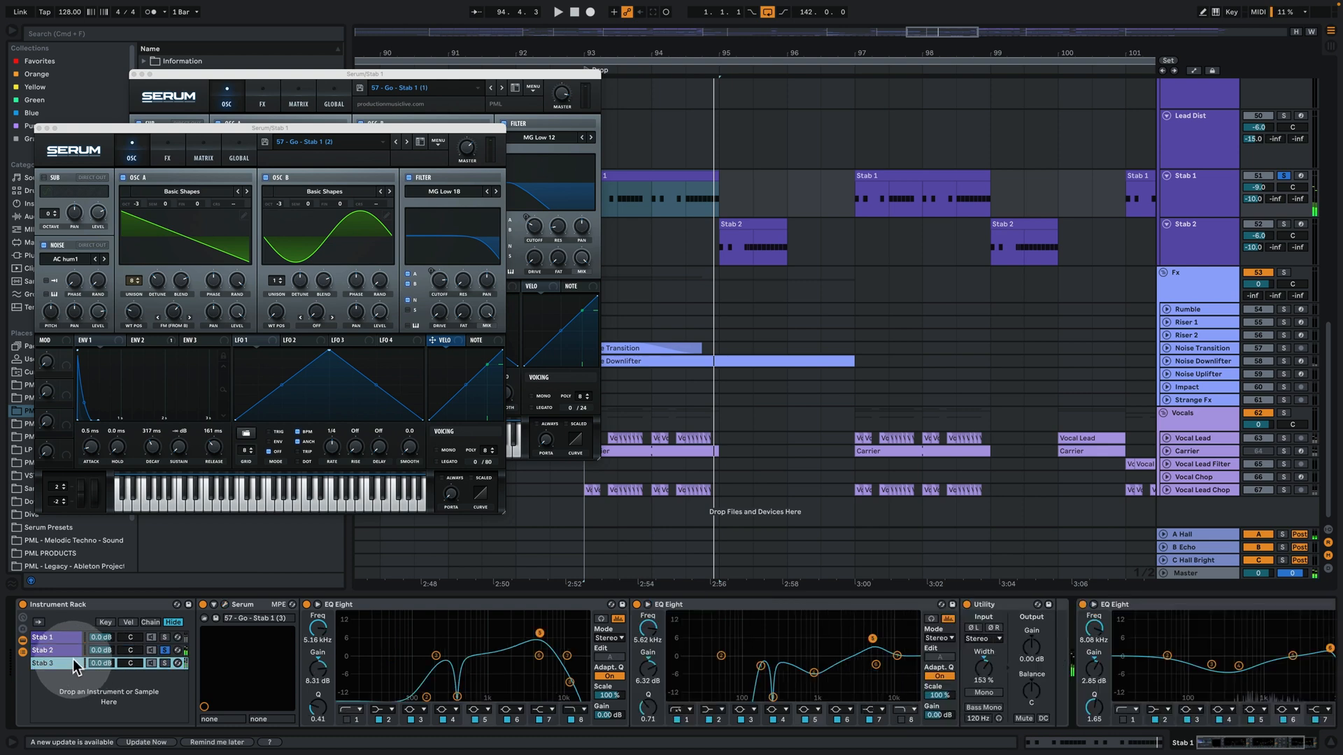
{"action": "left_click", "coordinate": [165, 663]}
{"action": "key", "text": "space"}
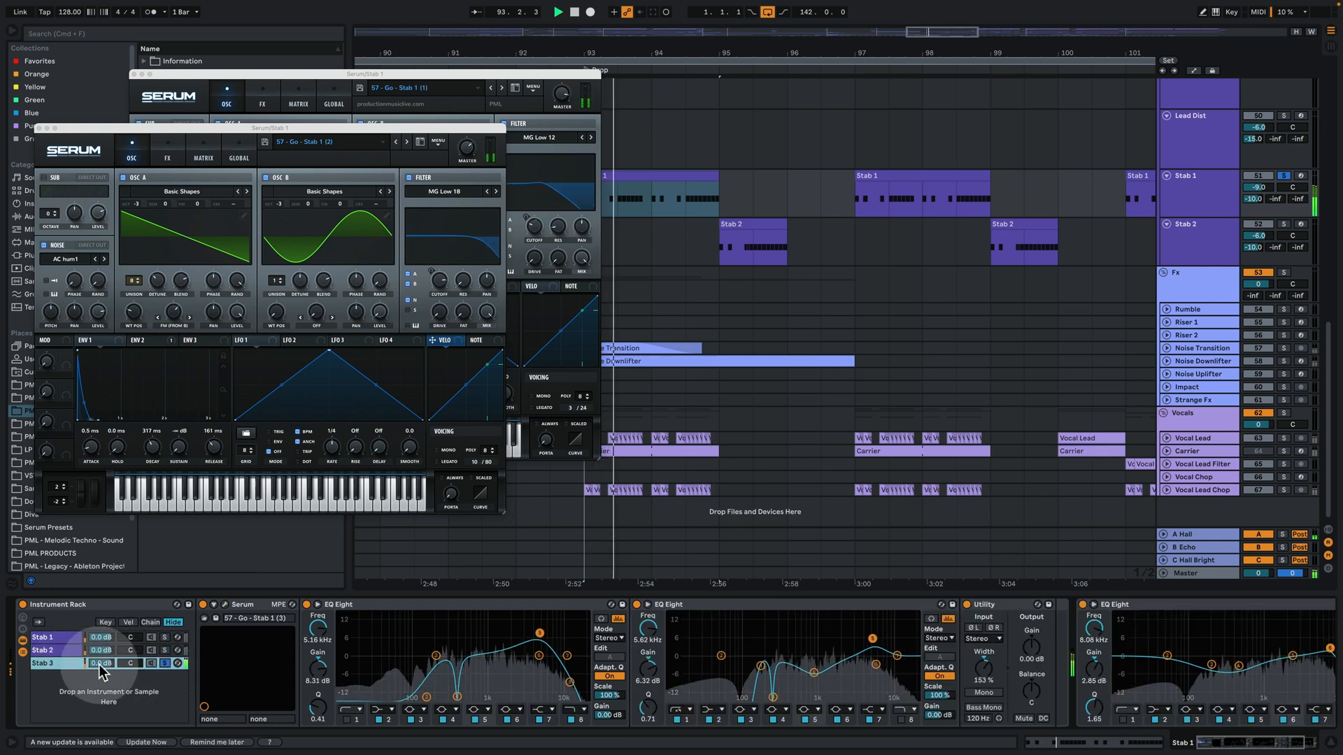
{"action": "left_click", "coordinate": [225, 605]}
{"action": "key", "text": "space"}
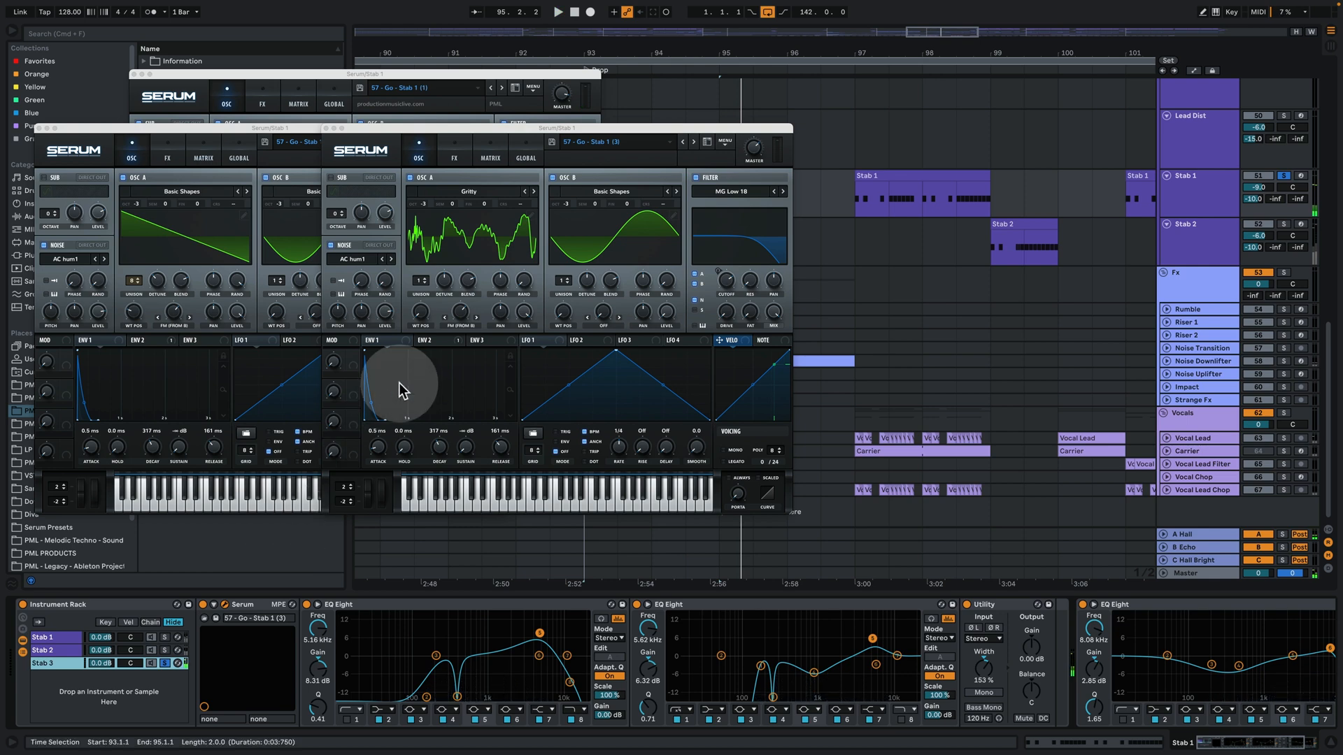
{"action": "left_click_drag", "start_coordinate": [578, 127], "coordinate": [407, 125]}
{"action": "key", "text": "space"}
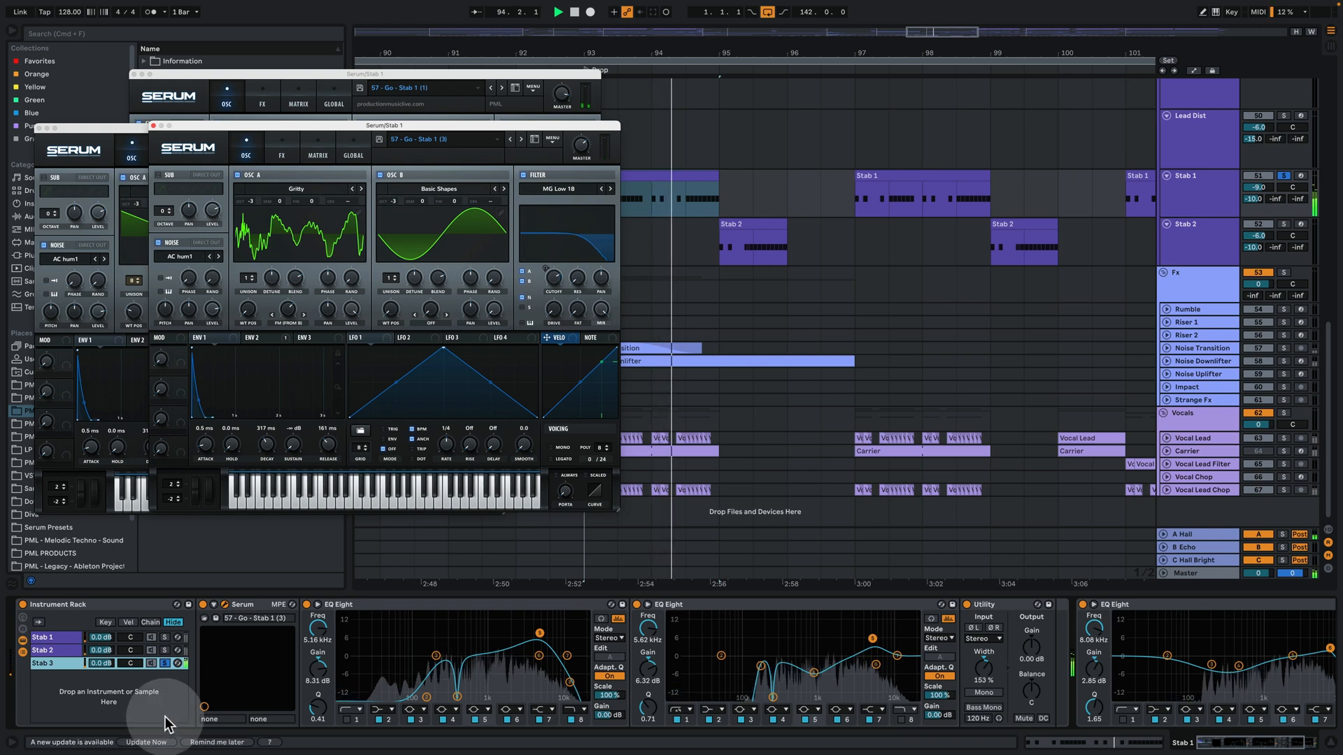
Unsolo the Stab 3 chain and audition the deep notch bands of its first two EQ Eights during playback
{"action": "left_click", "coordinate": [166, 663]}
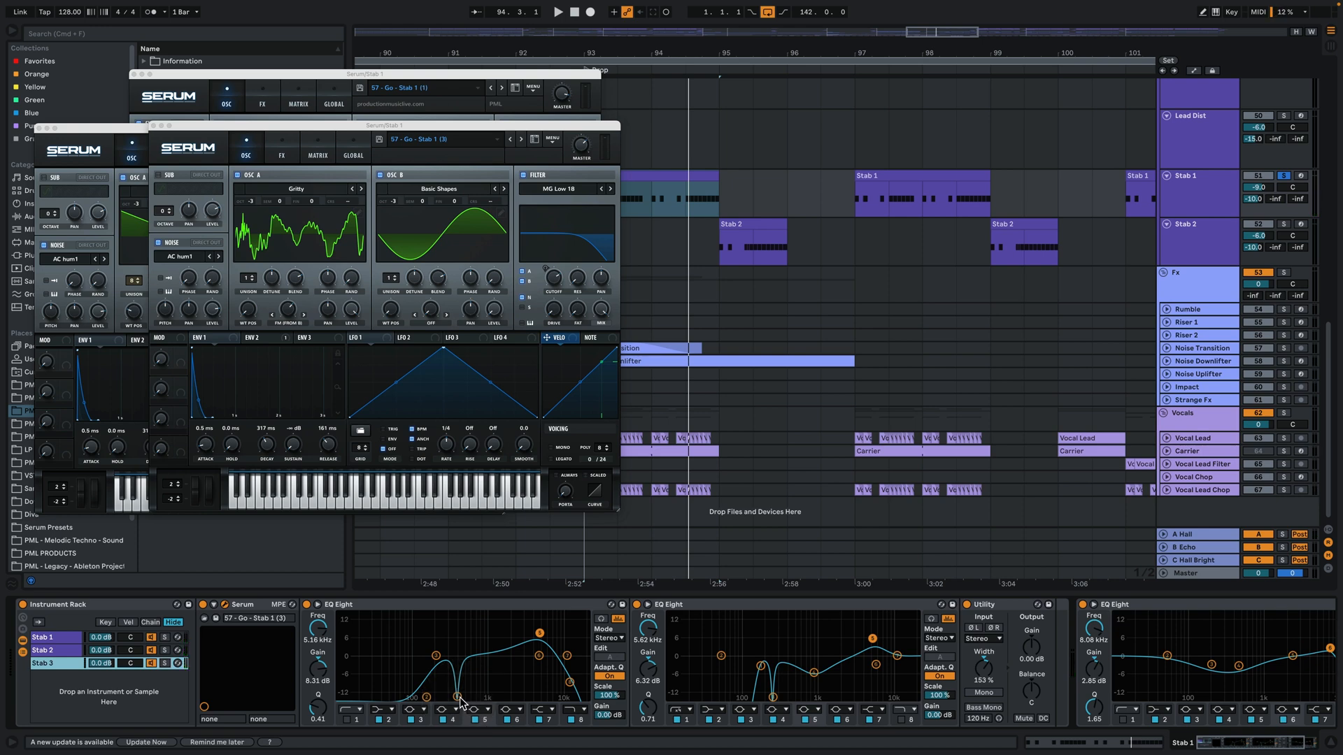
{"action": "left_click", "coordinate": [602, 620]}
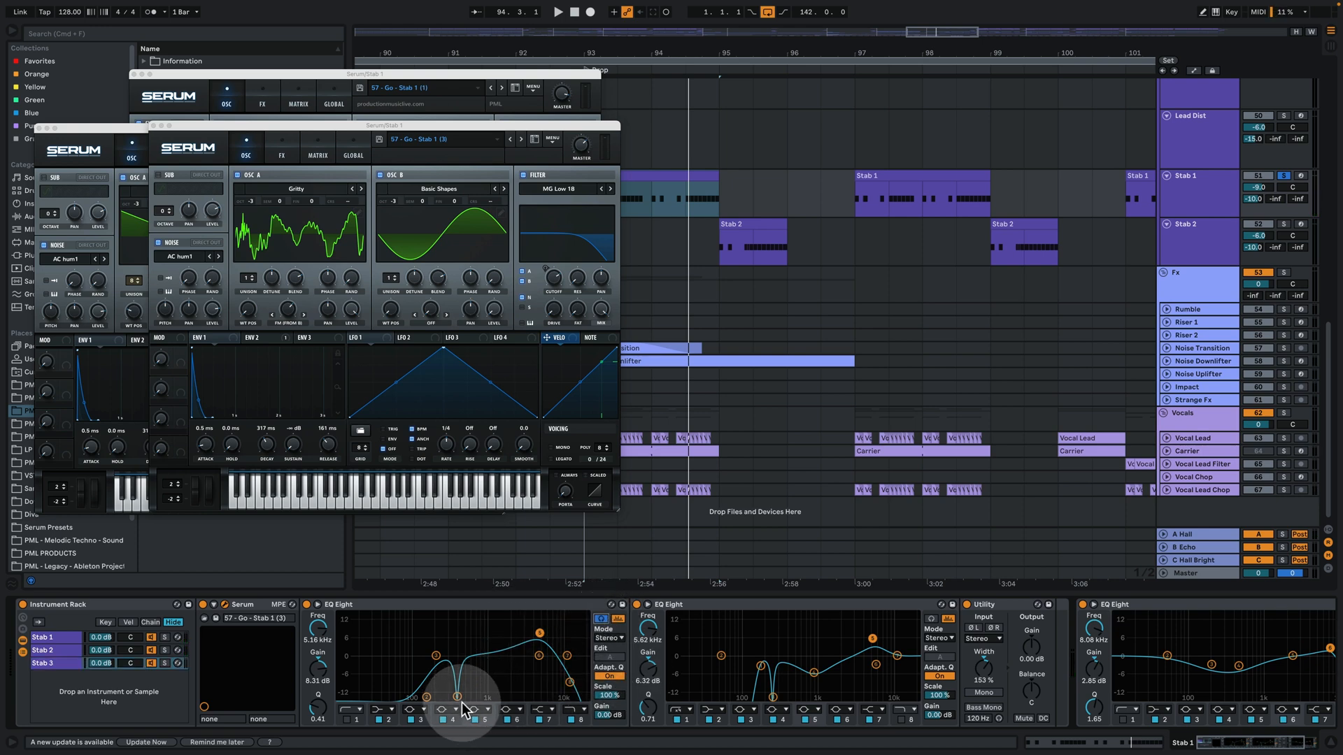
{"action": "left_click", "coordinate": [457, 697]}
{"action": "key", "text": "space"}
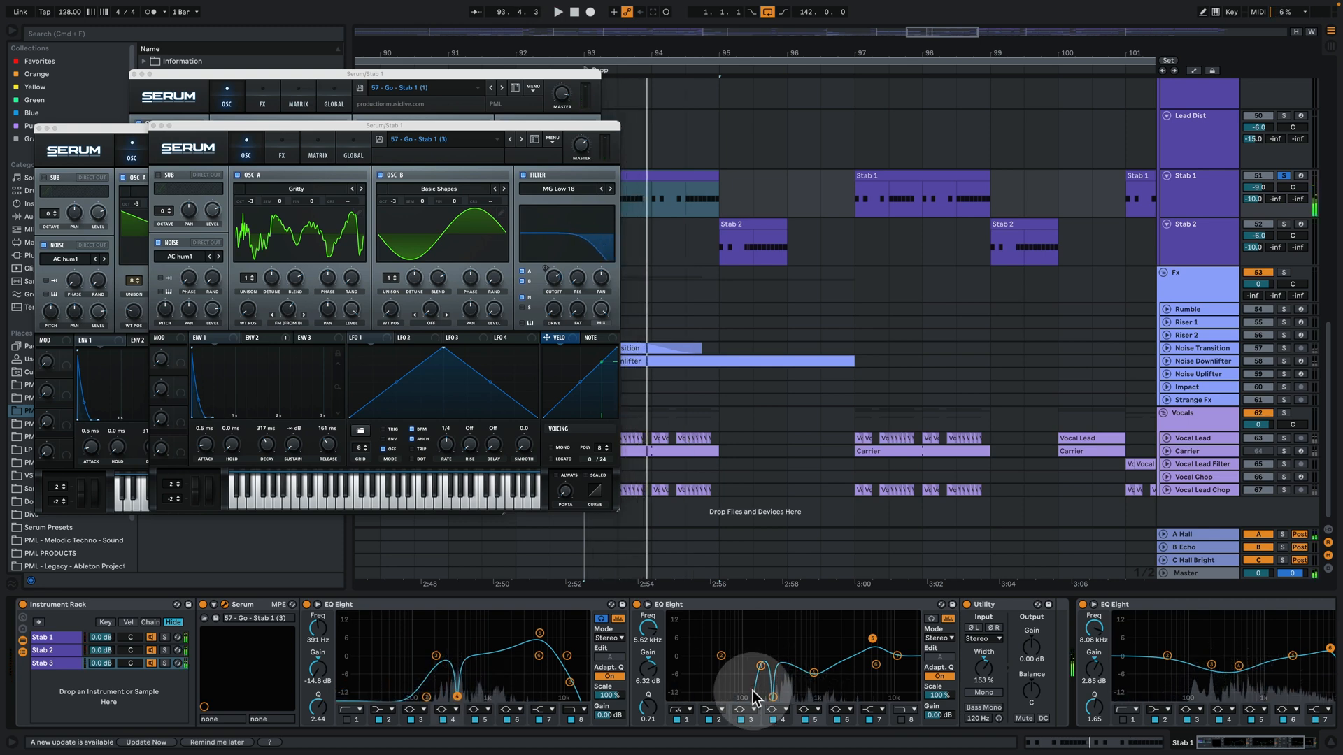
{"action": "left_click", "coordinate": [773, 697]}
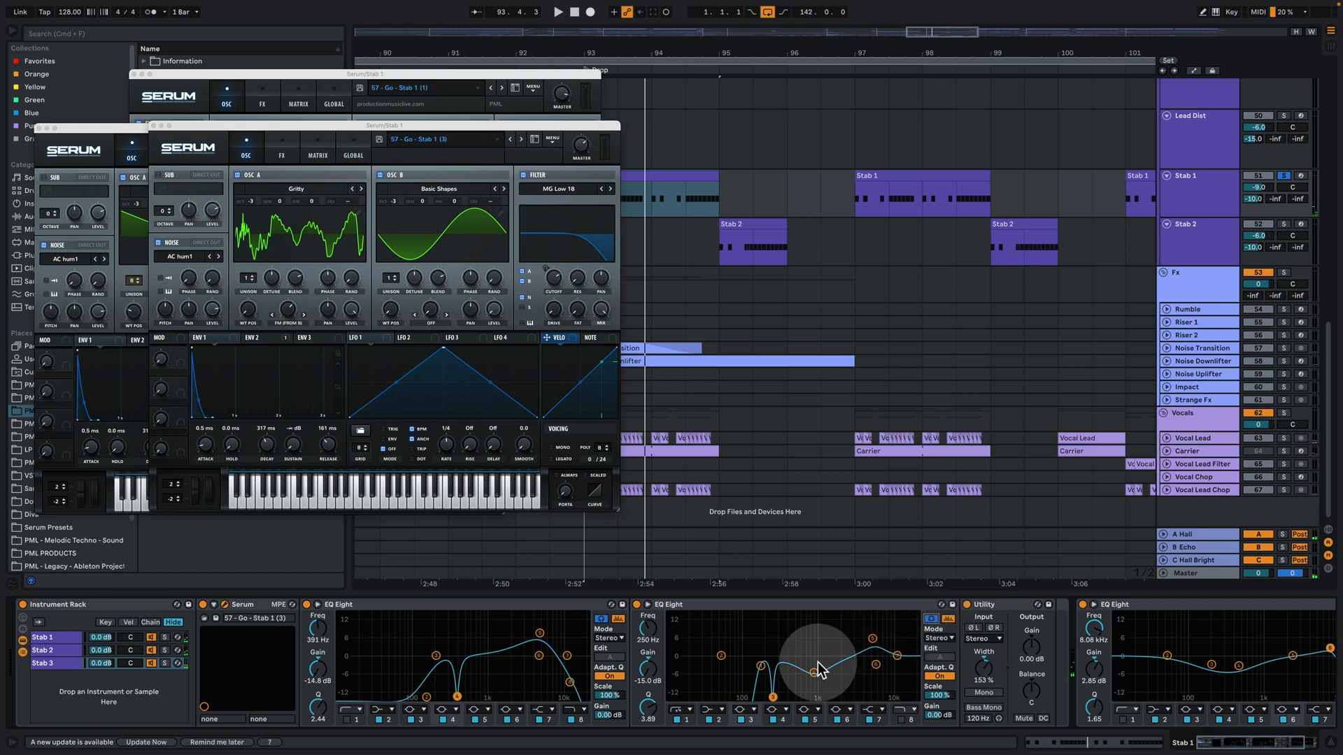
Play the soloed Stab 1 clip at the drop and examine the EQ Eight curves in its device chain
{"action": "key", "text": "space"}
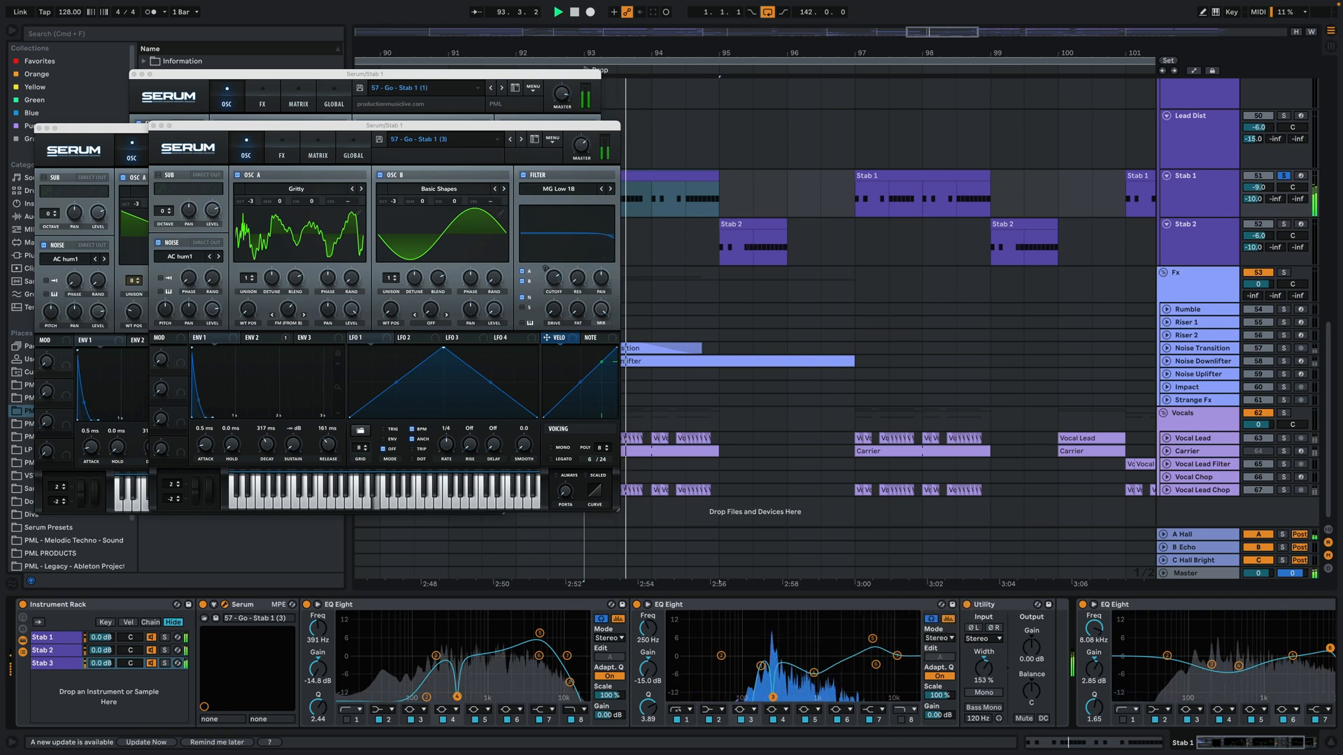
{"action": "key", "text": "space"}
{"action": "left_click", "coordinate": [776, 633]}
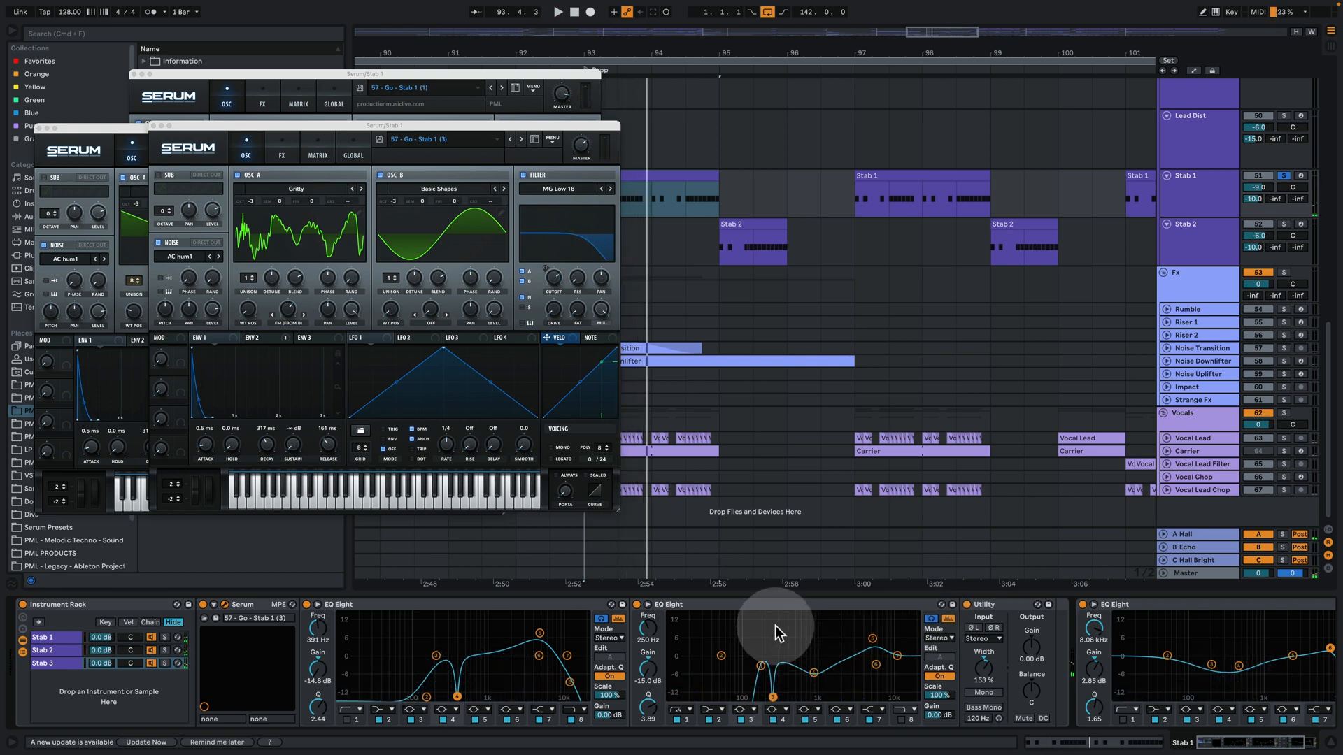
{"action": "left_click", "coordinate": [782, 680]}
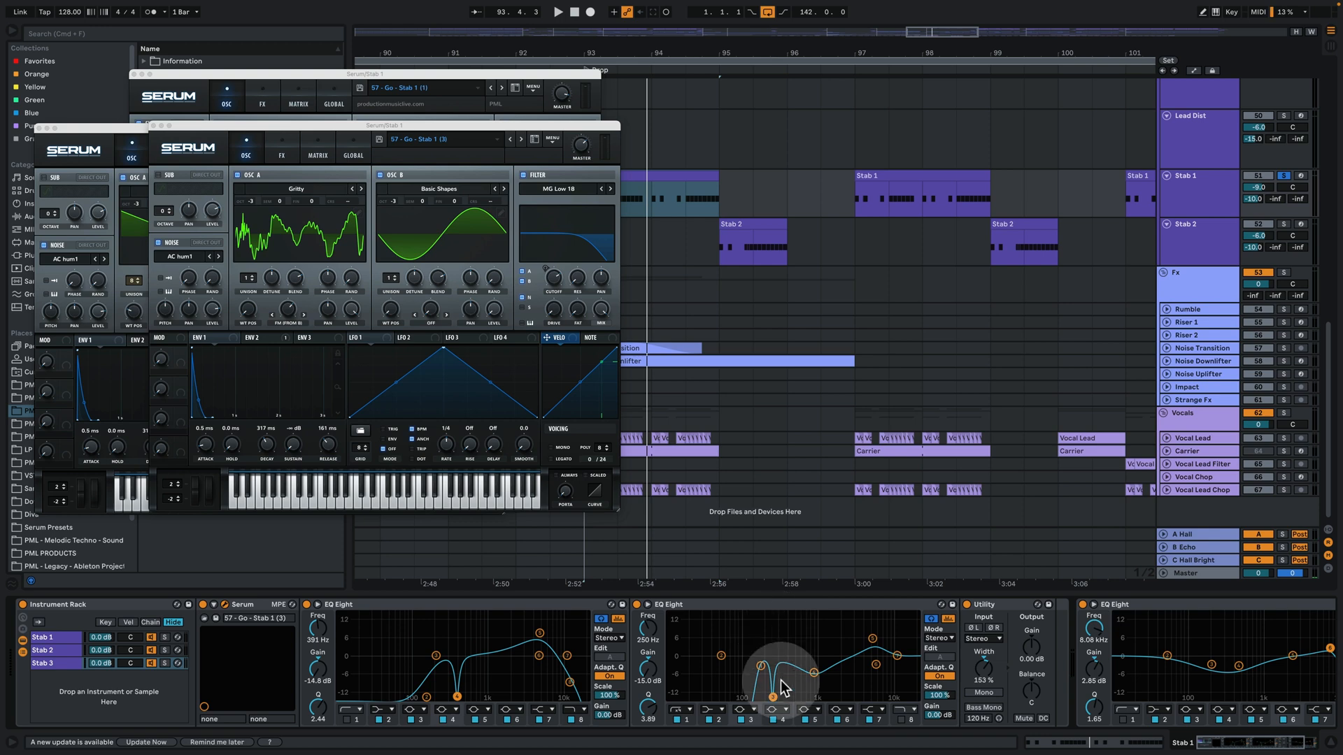
{"action": "key", "text": "space"}
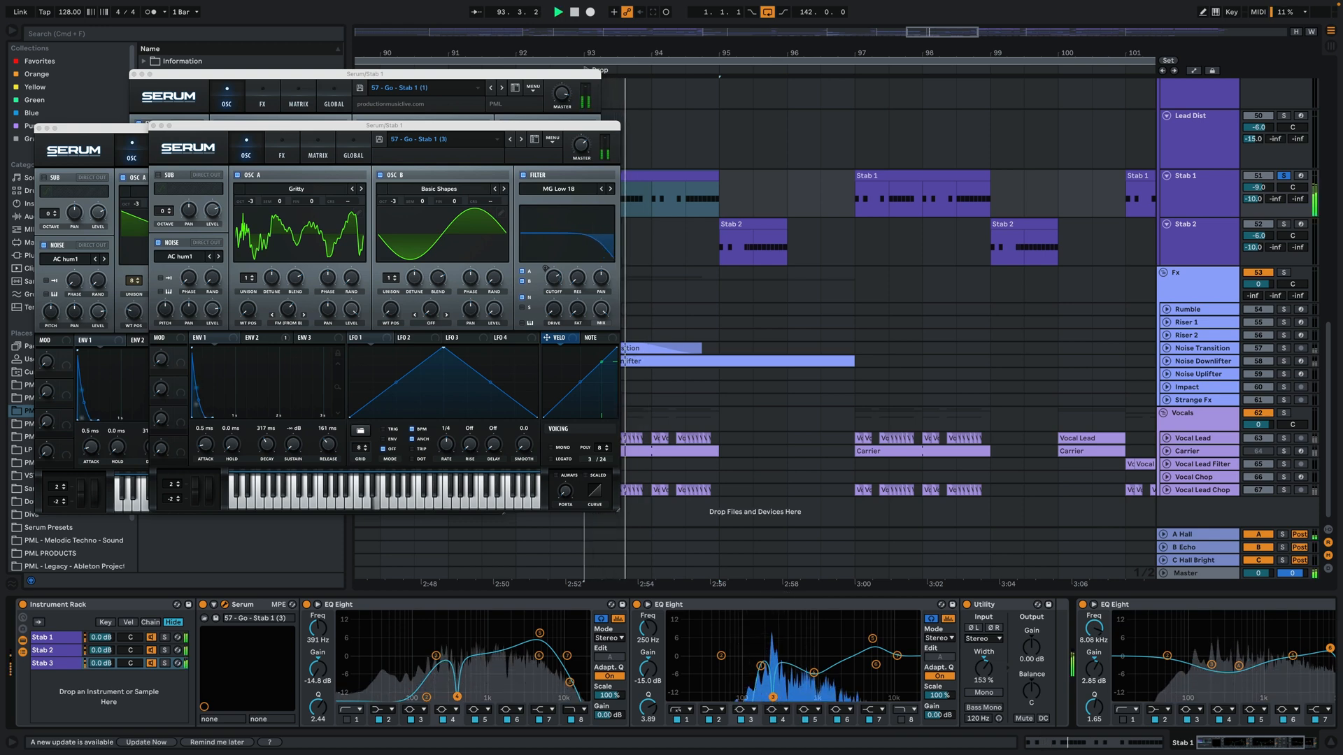
{"action": "key", "text": "space"}
{"action": "left_click", "coordinate": [1288, 744]}
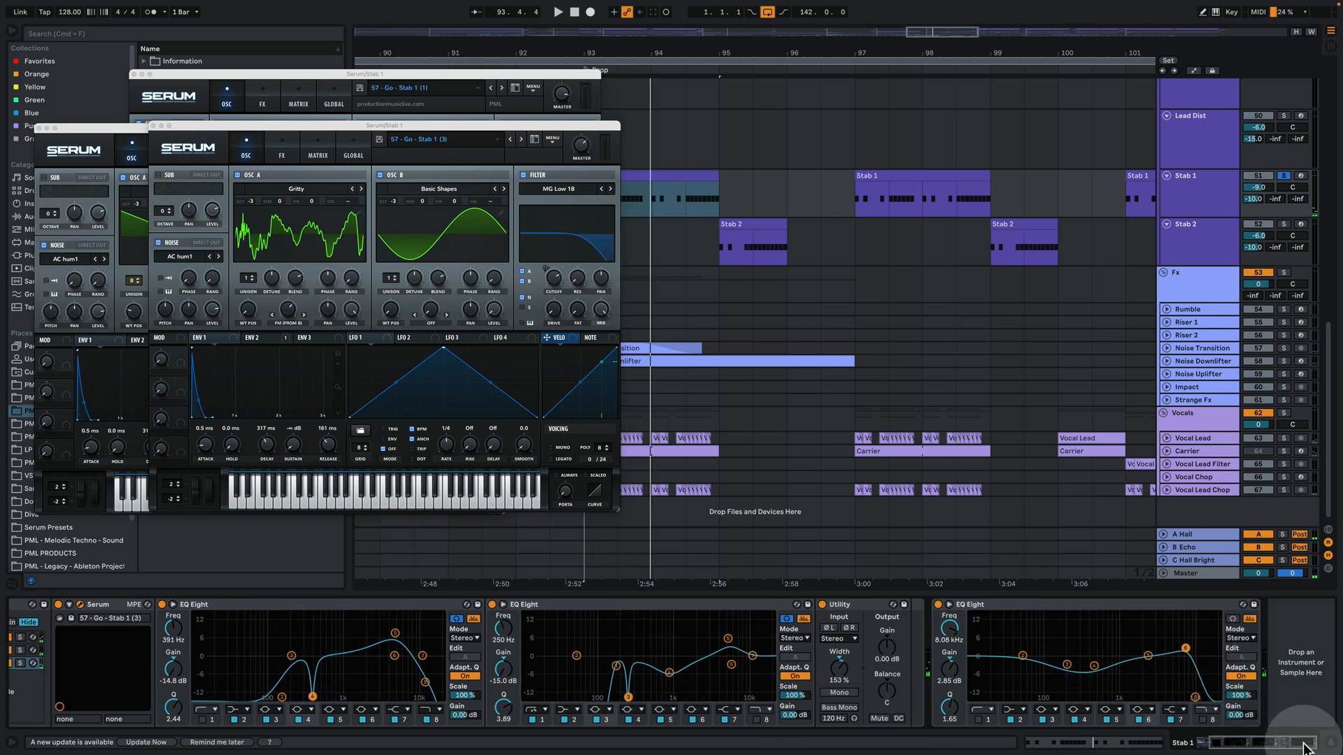
{"action": "left_click", "coordinate": [1097, 677]}
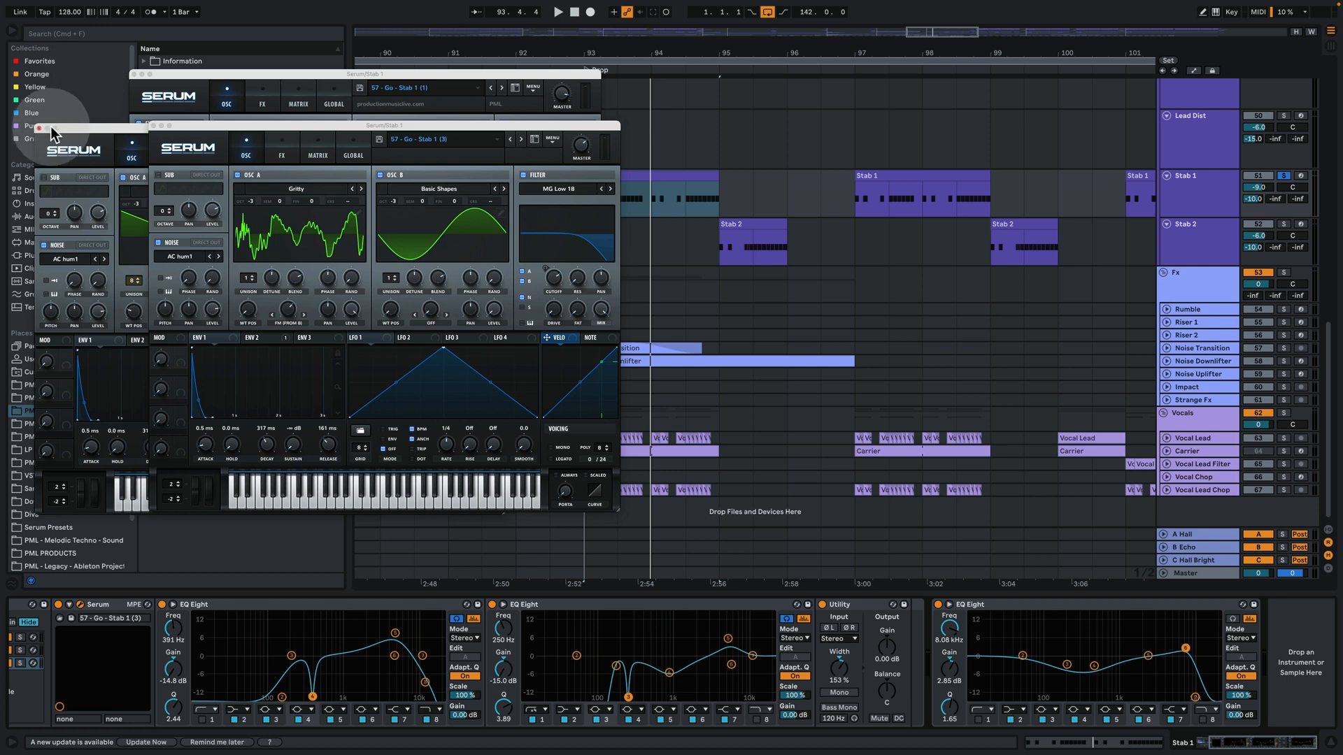
Close the three open Serum windows belonging to the Stab 1 instrument rack
{"action": "left_click", "coordinate": [154, 126]}
{"action": "left_click", "coordinate": [40, 128]}
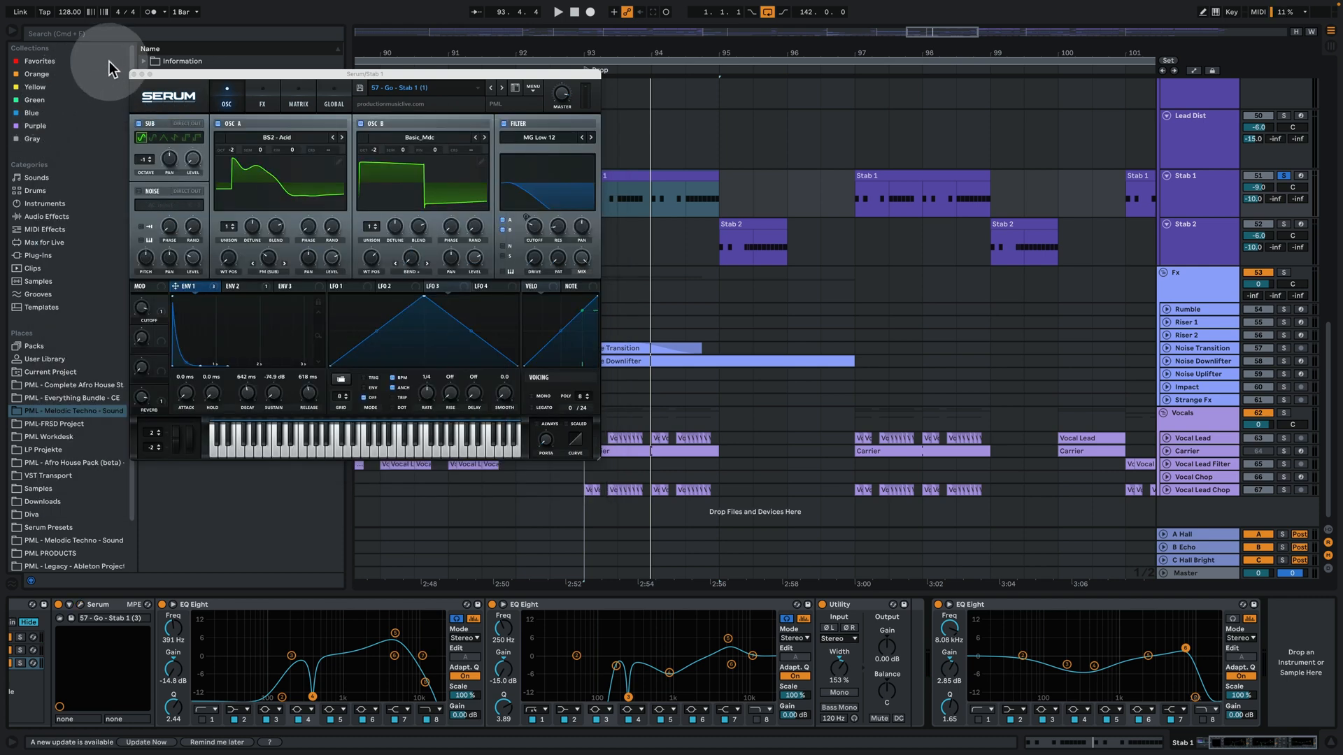
{"action": "left_click", "coordinate": [132, 74]}
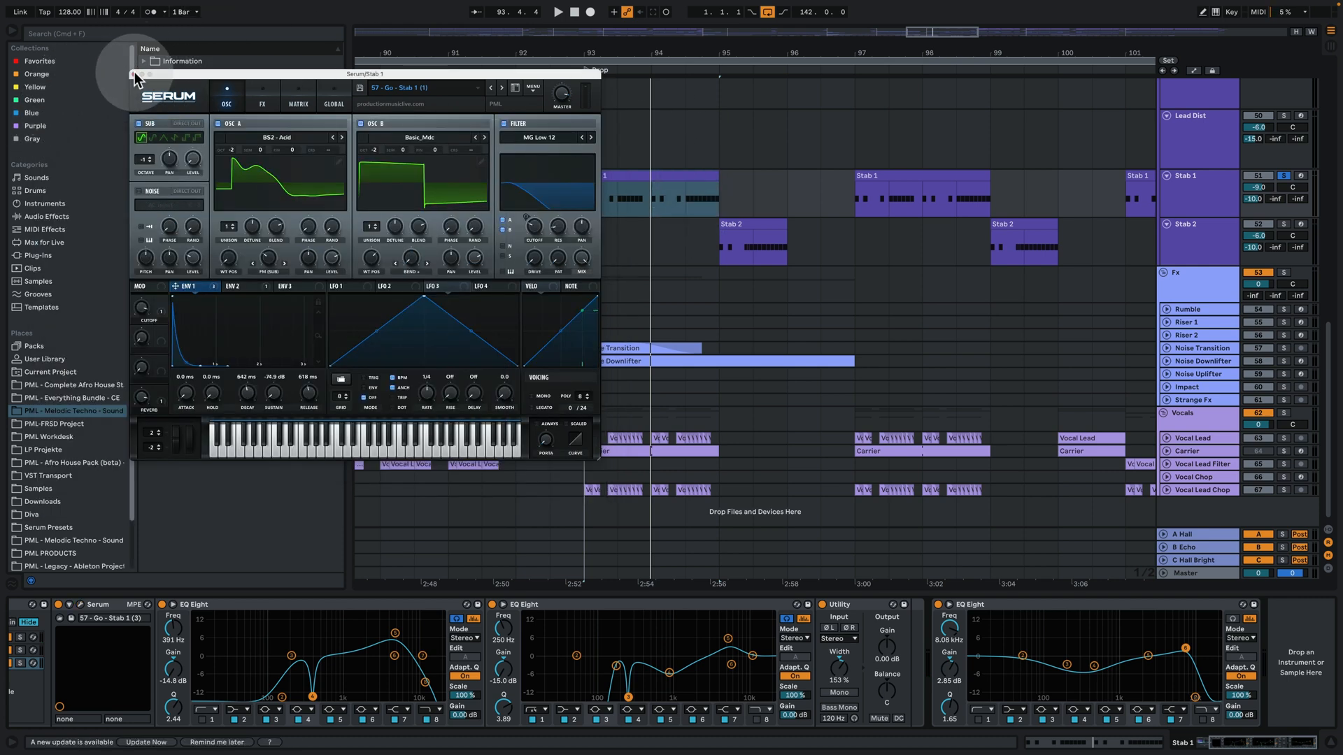
Solo the Stab 2 track and play its clip at bar 95
{"action": "left_click", "coordinate": [754, 231]}
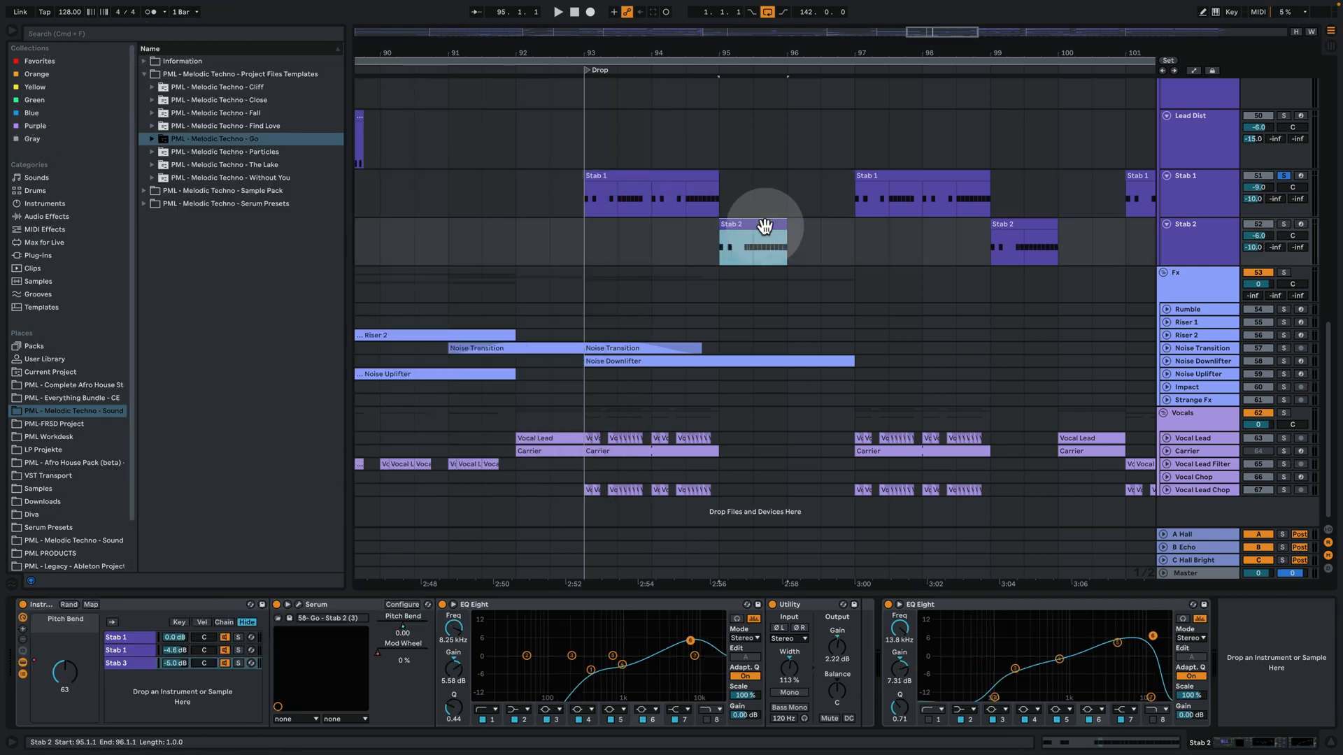
{"action": "left_click", "coordinate": [1286, 224]}
{"action": "key", "text": "space"}
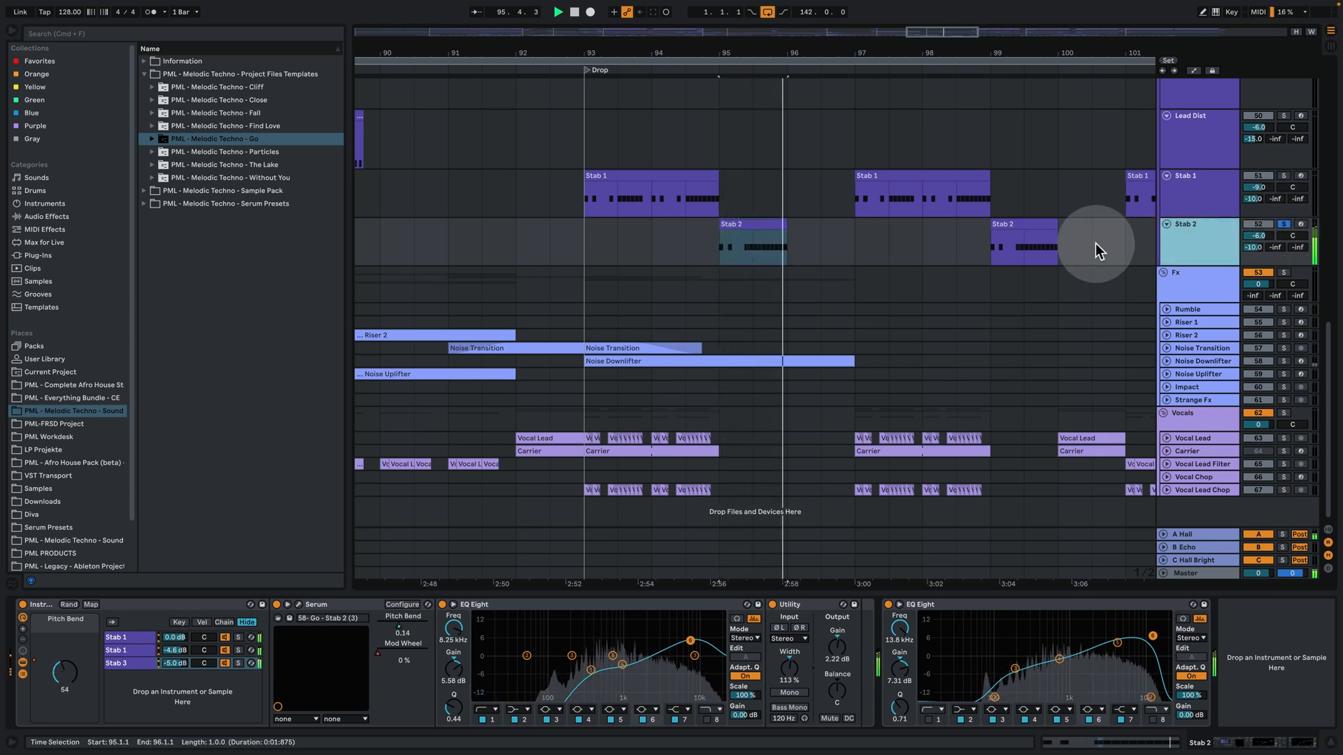
{"action": "key", "text": "space"}
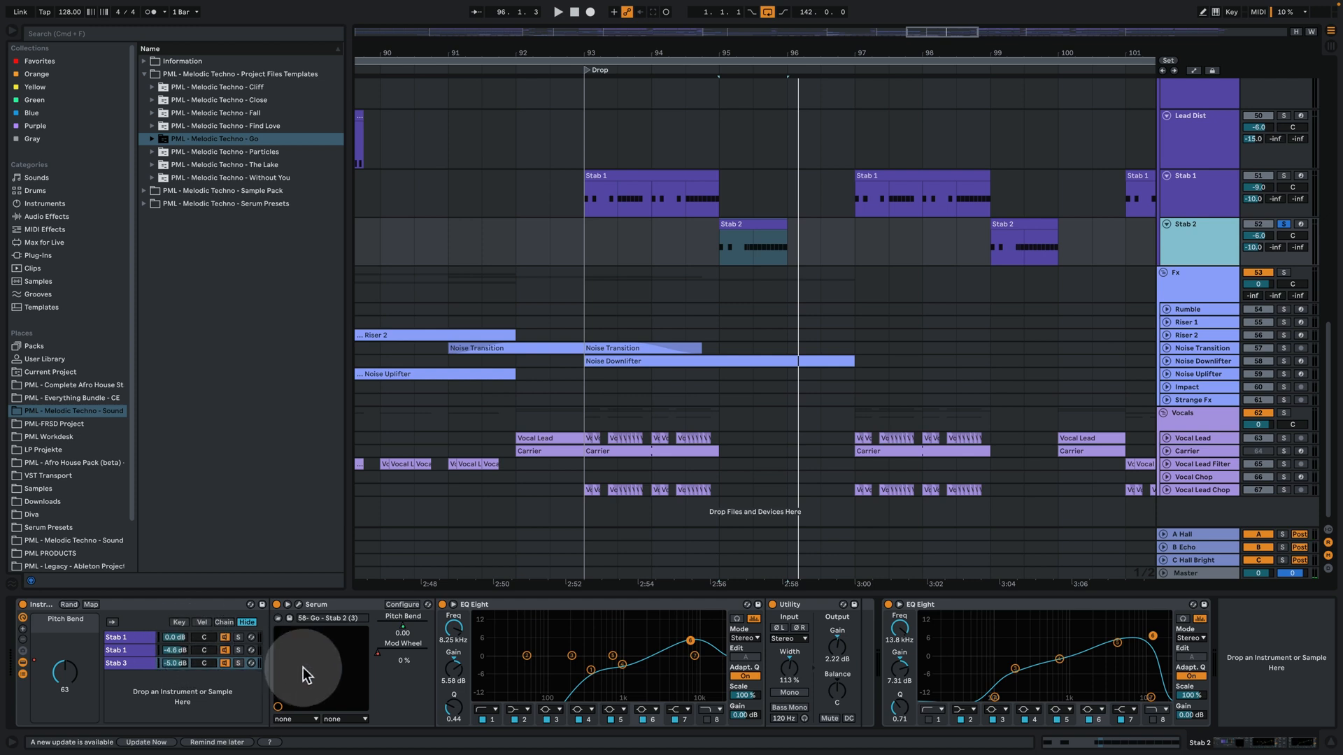
{"action": "key", "text": "space"}
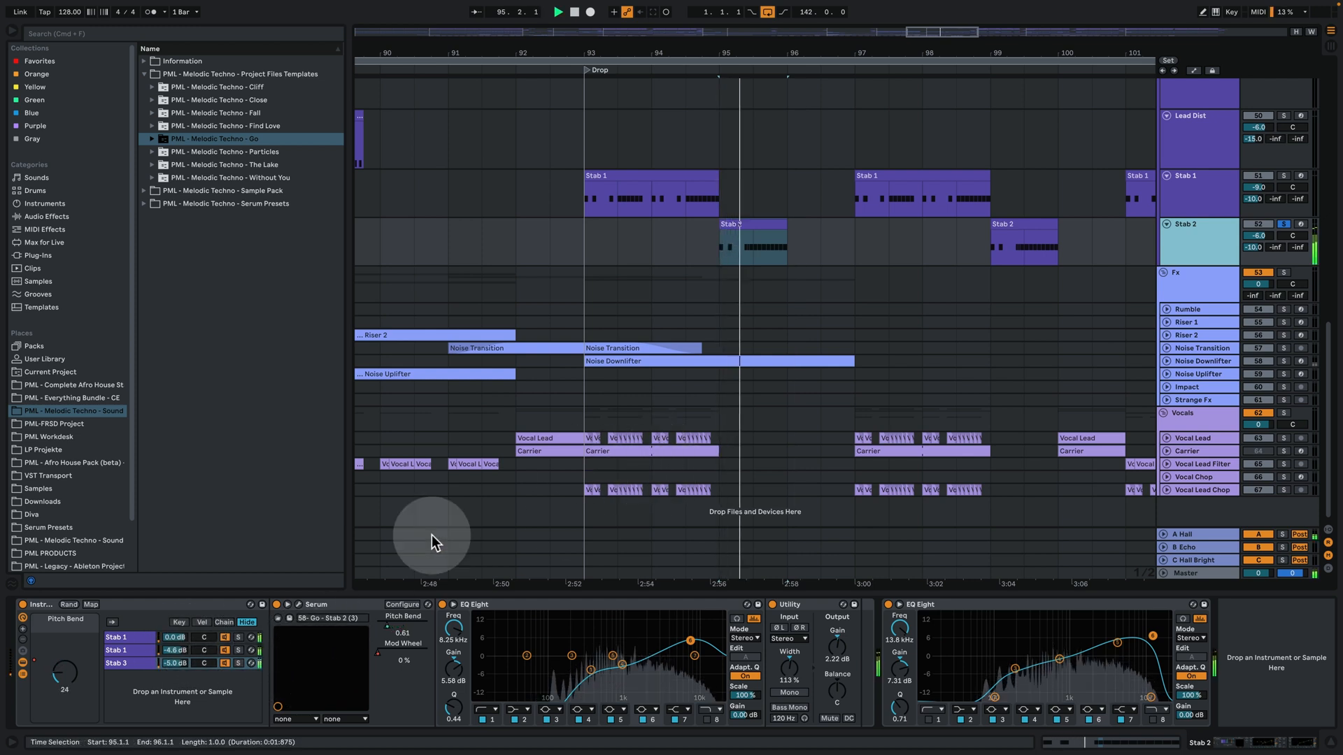
{"action": "key", "text": "space"}
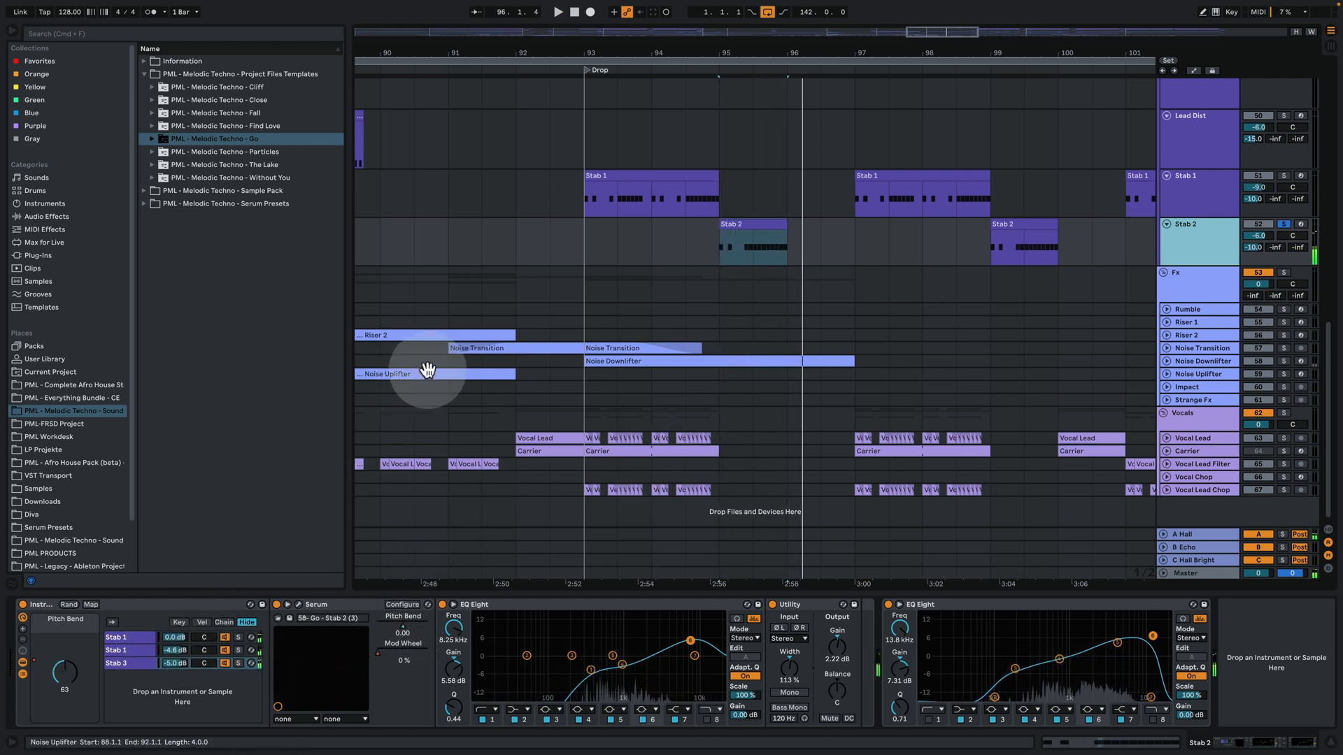
Show the automation lanes, display the Instrument Rack's Pitch Bend on Stab 2, and play the clip at bar 95
{"action": "left_click", "coordinate": [1193, 70]}
{"action": "left_click", "coordinate": [1196, 237]}
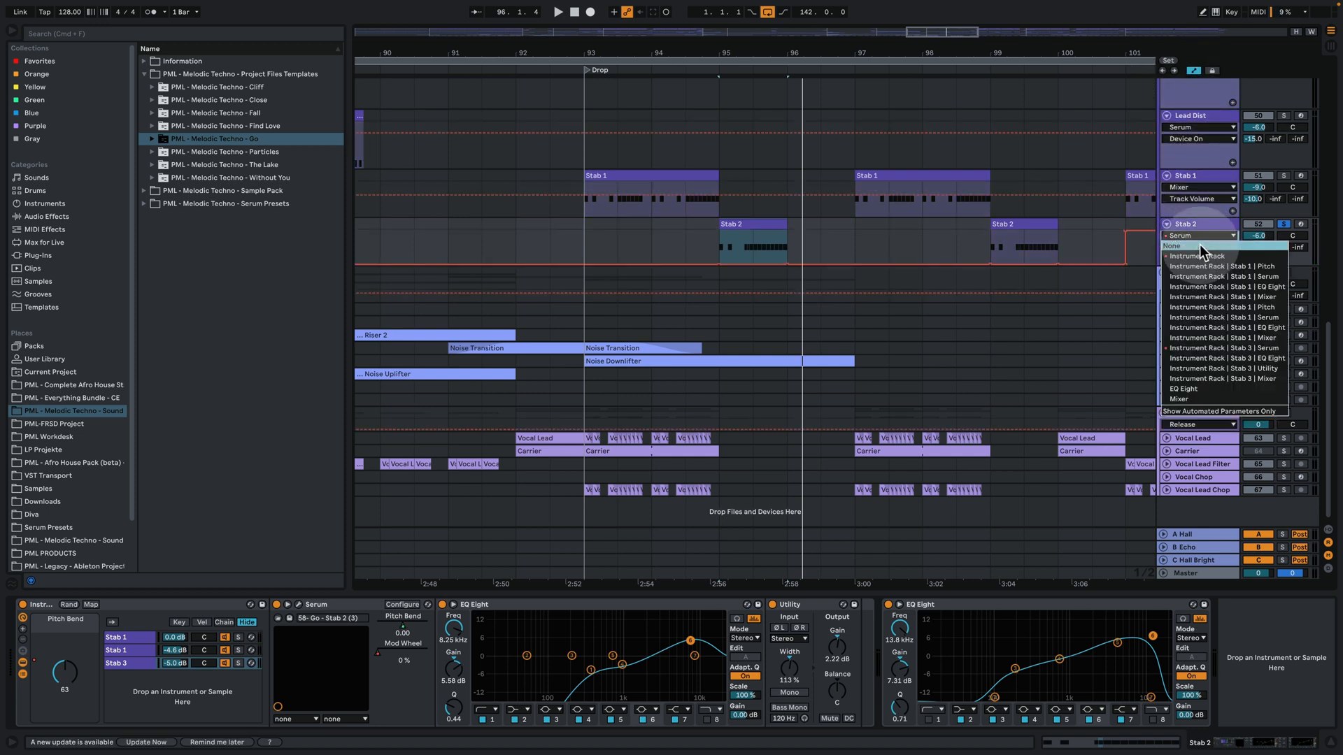
{"action": "left_click", "coordinate": [1205, 257]}
{"action": "left_click", "coordinate": [745, 247]}
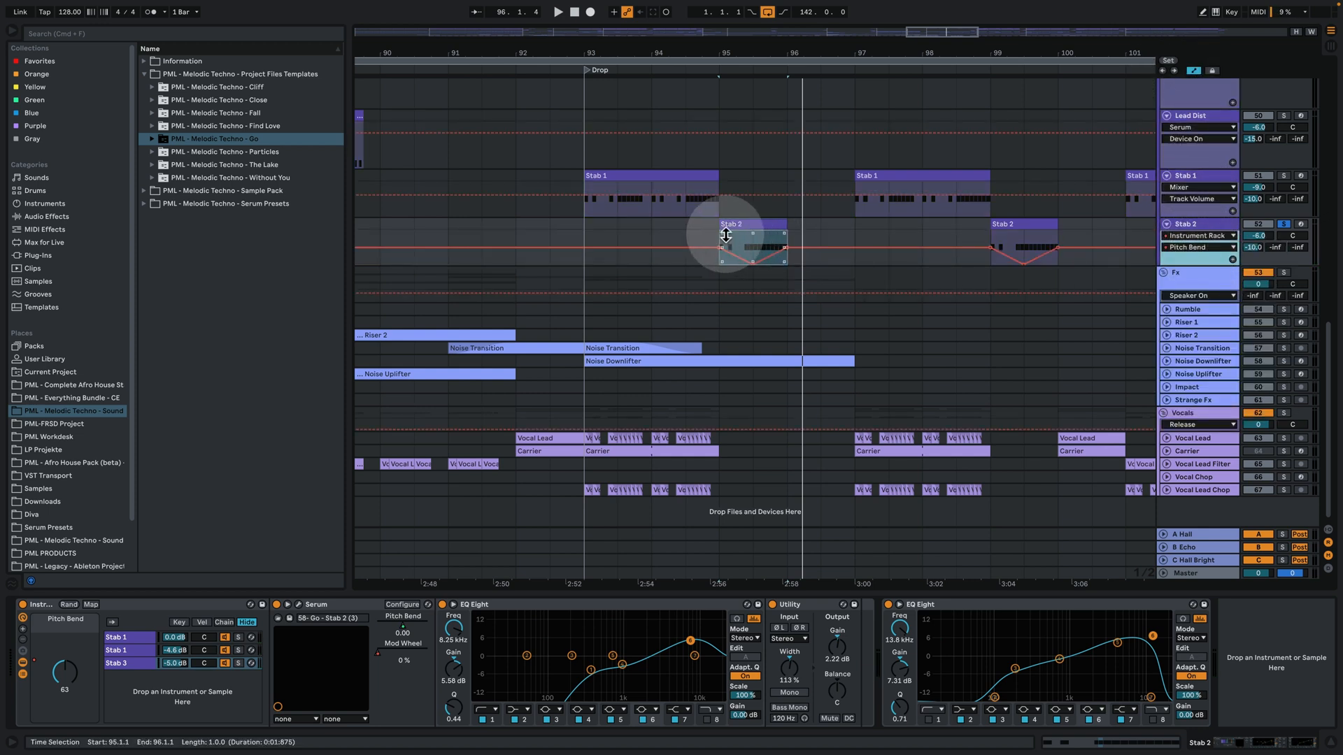
{"action": "key", "text": "space"}
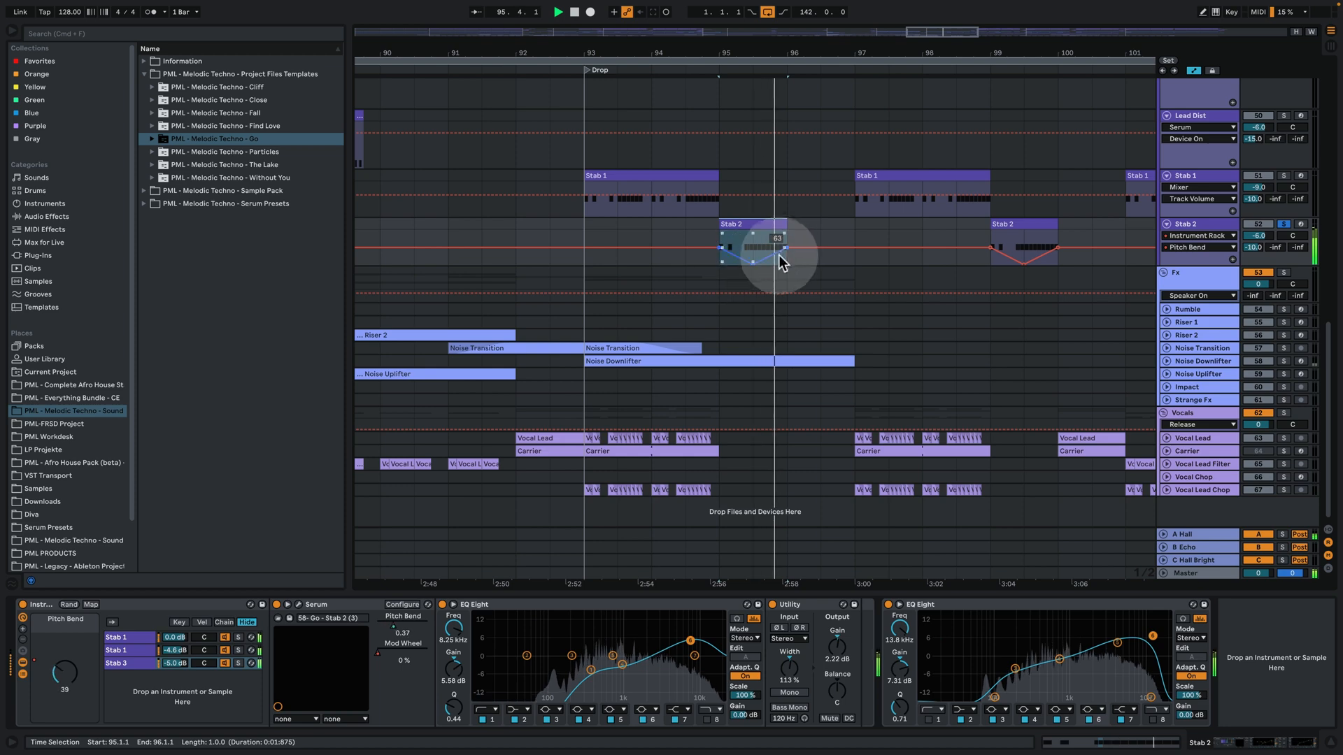
Examine the MIDI notes of the Stab 2 clip at bar 95, and return to the track's device chain
{"action": "left_click", "coordinate": [772, 228]}
{"action": "double_click", "coordinate": [770, 226]}
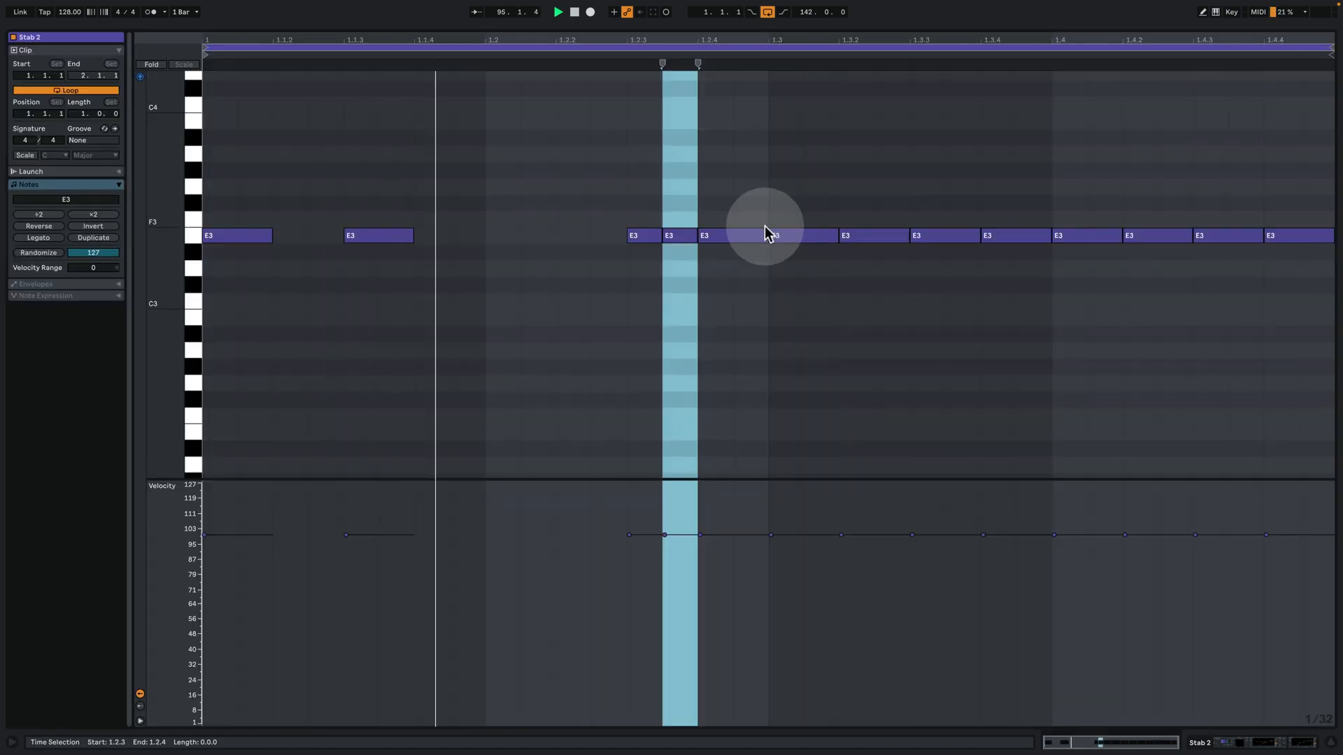
{"action": "left_click", "coordinate": [1286, 743]}
{"action": "left_click", "coordinate": [960, 501]}
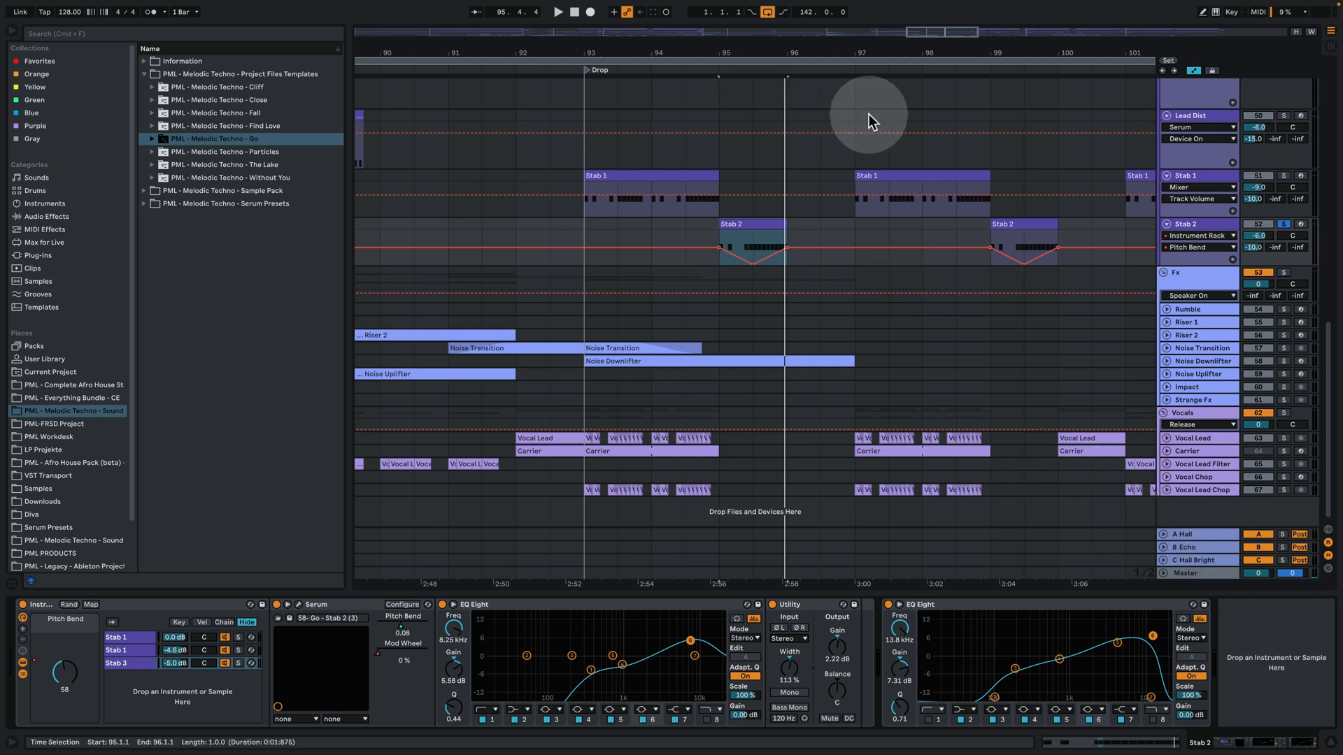
Unfold the Vocal Lead track, solo it, and play its chops from the drop at bar 93
{"action": "left_click_drag", "start_coordinate": [865, 51], "coordinate": [719, 52]}
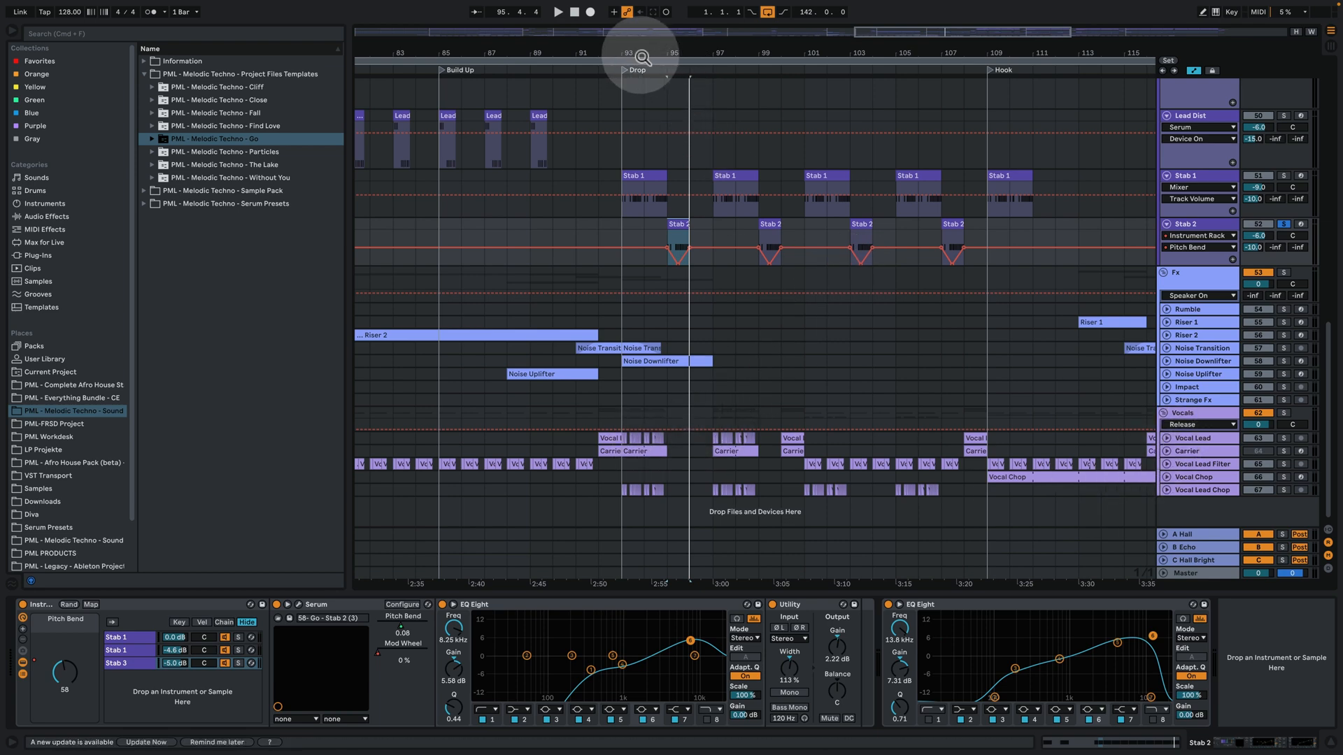
{"action": "left_click_drag", "start_coordinate": [640, 54], "coordinate": [656, 106]}
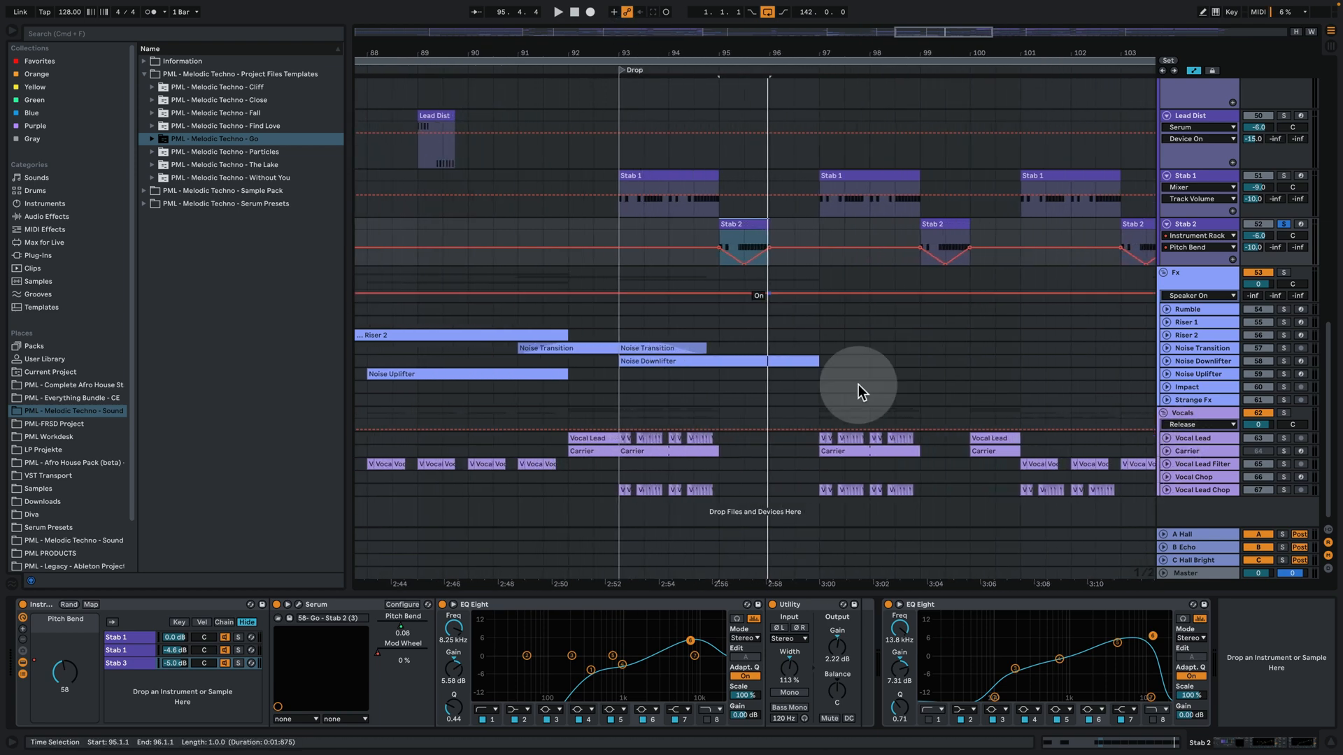
{"action": "left_click", "coordinate": [1166, 435]}
{"action": "scroll", "coordinate": [803, 464], "scroll_direction": "down", "scroll_amount": 3}
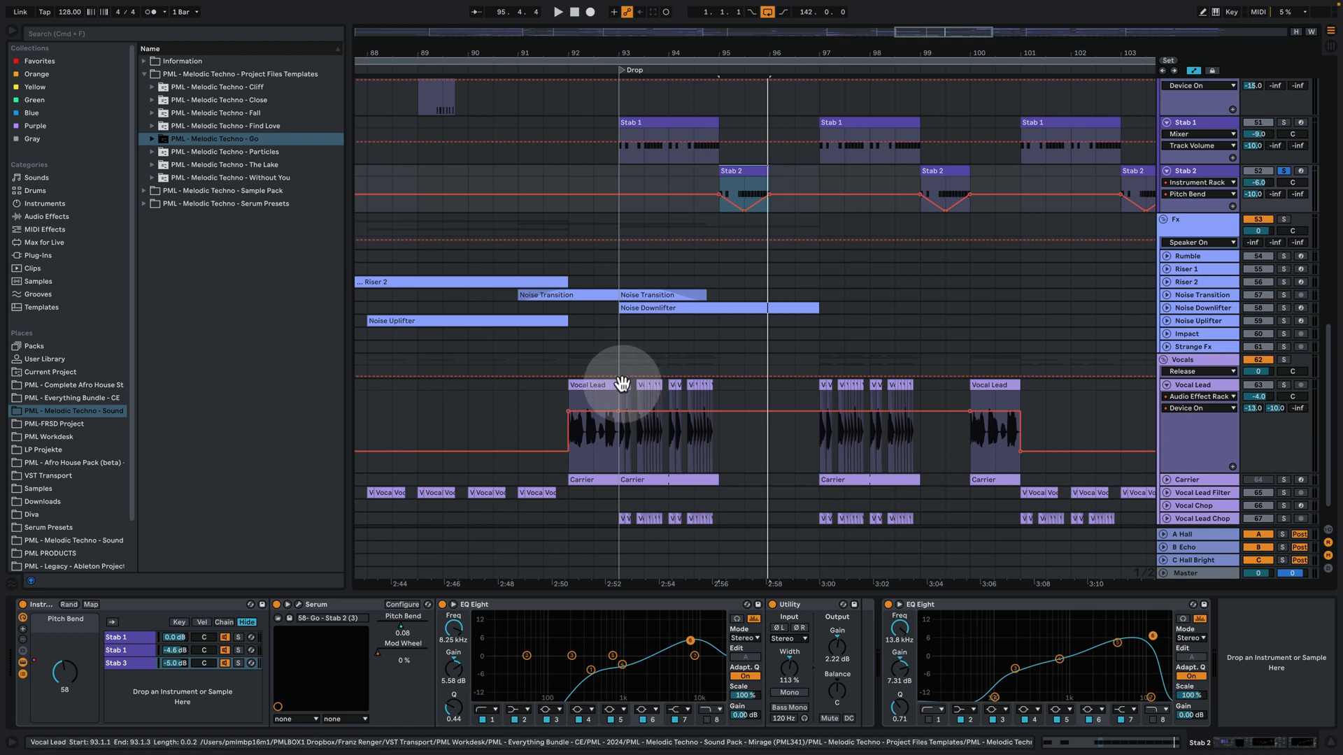
{"action": "left_click", "coordinate": [621, 384]}
{"action": "left_click", "coordinate": [1284, 385]}
{"action": "key", "text": "space"}
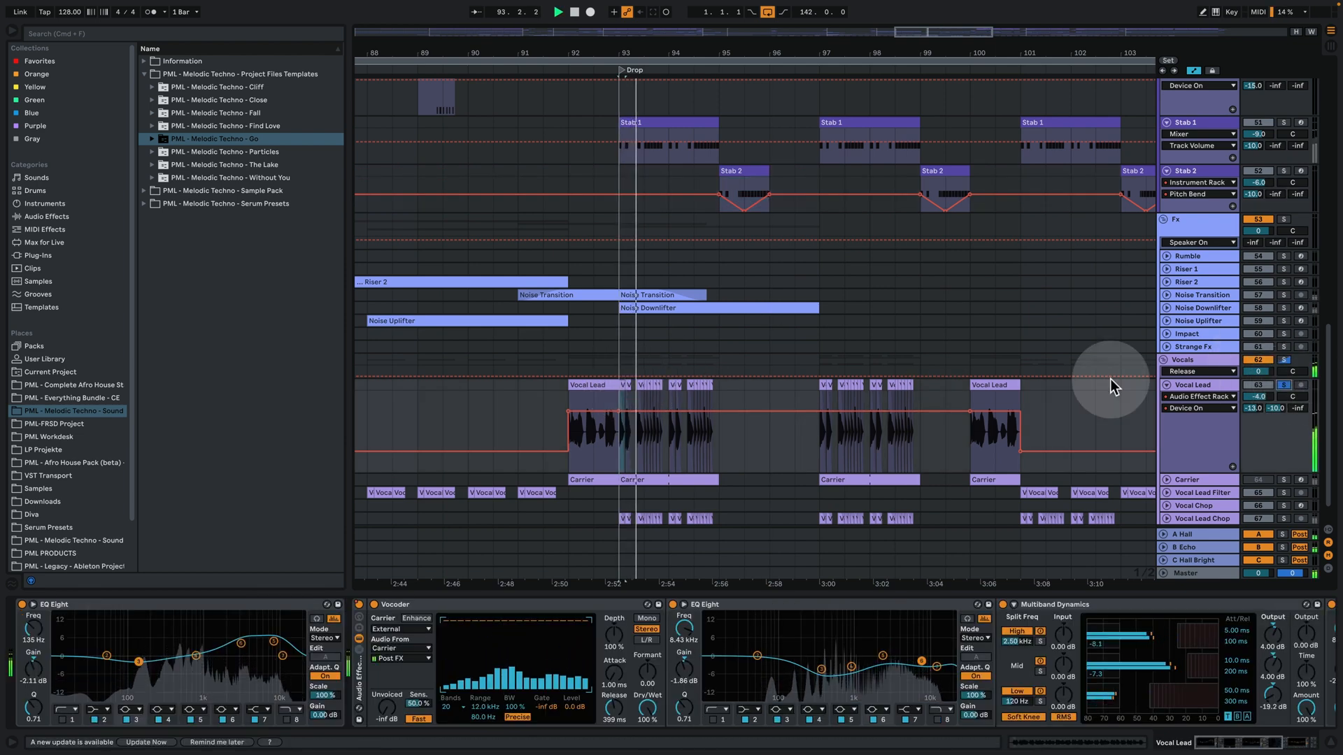
{"action": "key", "text": "space"}
Solo Stab 1 alongside Vocal Lead and play the two tracks together over the Stab 1 clip at the drop
{"action": "left_click_drag", "start_coordinate": [637, 52], "coordinate": [608, 47]}
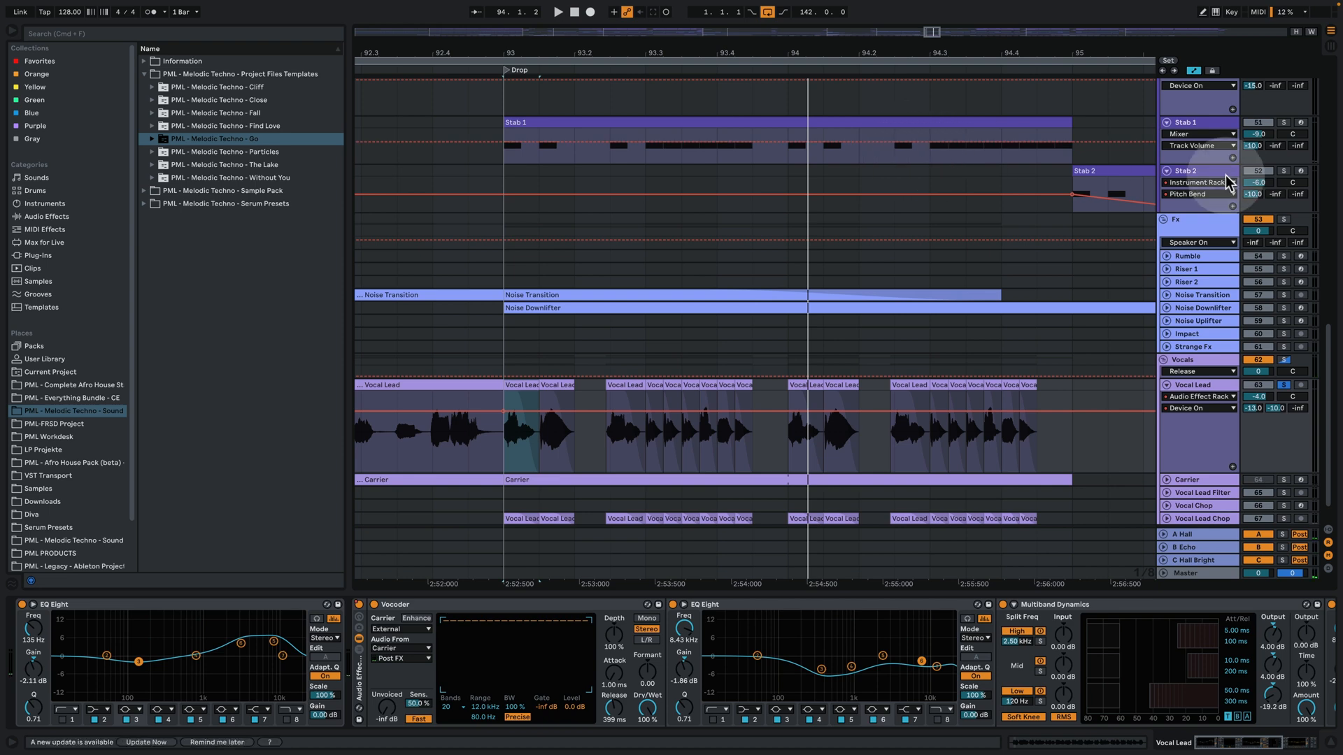
{"action": "left_click", "coordinate": [1284, 123]}
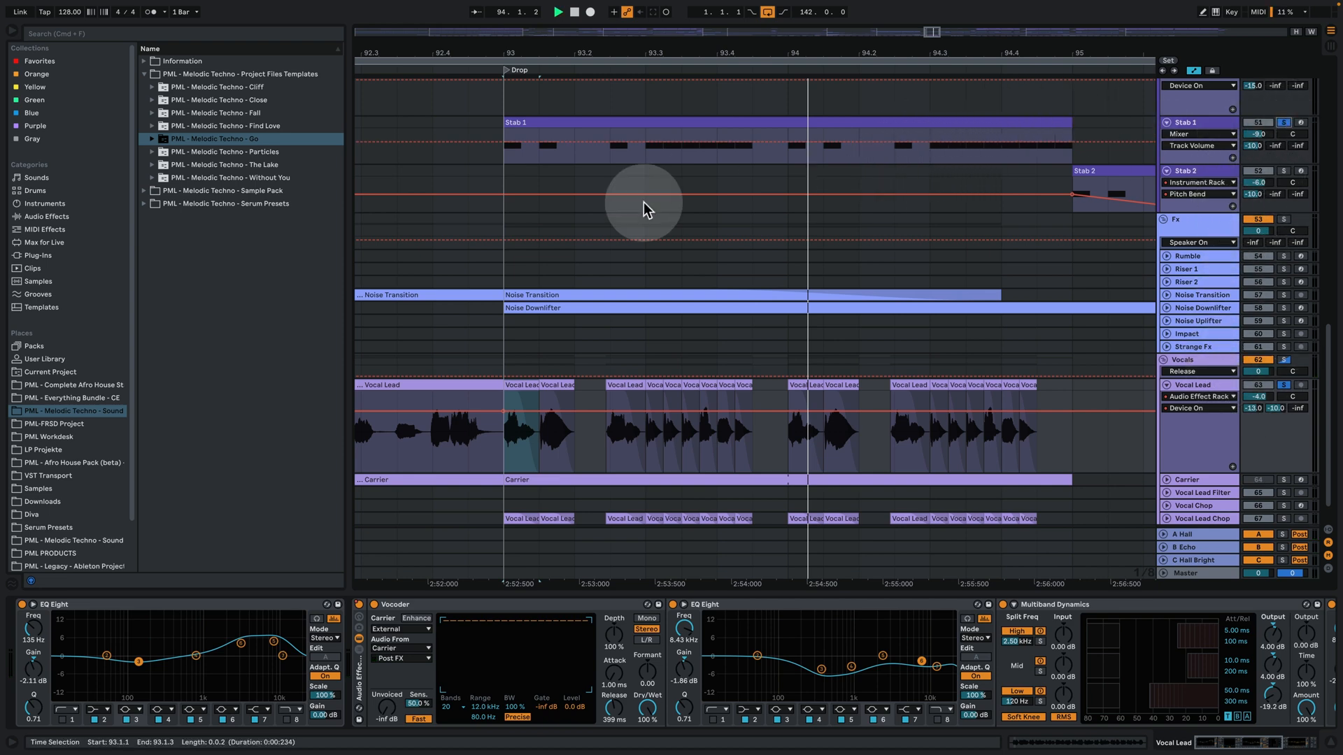
{"action": "key", "text": "space"}
{"action": "key", "text": "space"}
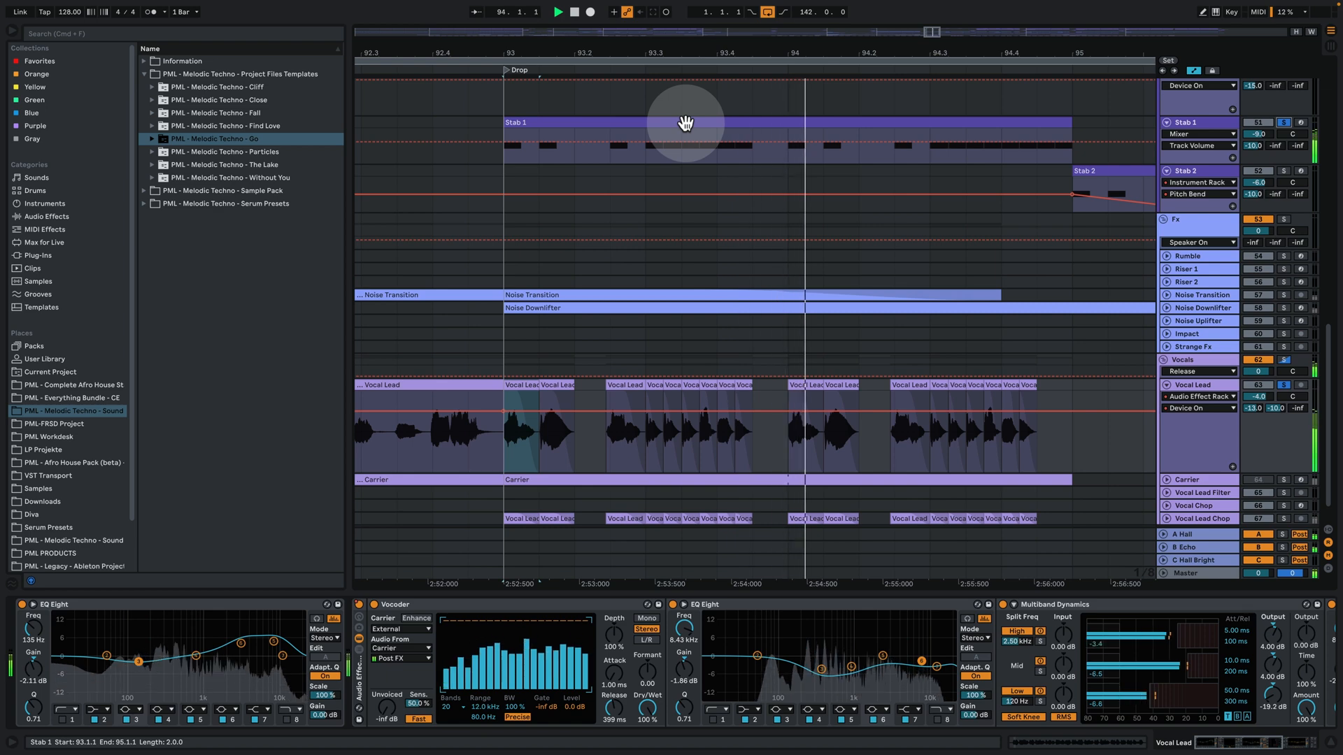
{"action": "left_click", "coordinate": [685, 123]}
{"action": "left_click", "coordinate": [1199, 399]}
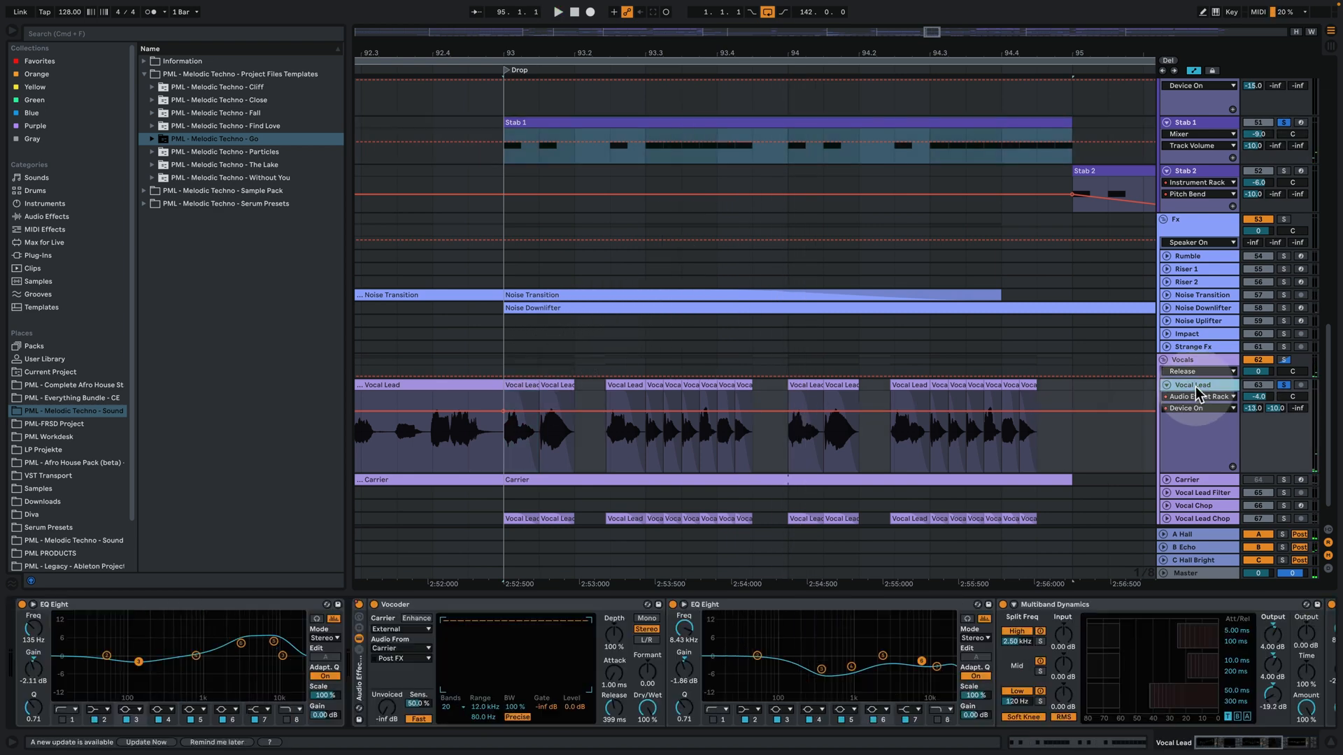
{"action": "left_click", "coordinate": [1210, 130]}
{"action": "key", "text": "space"}
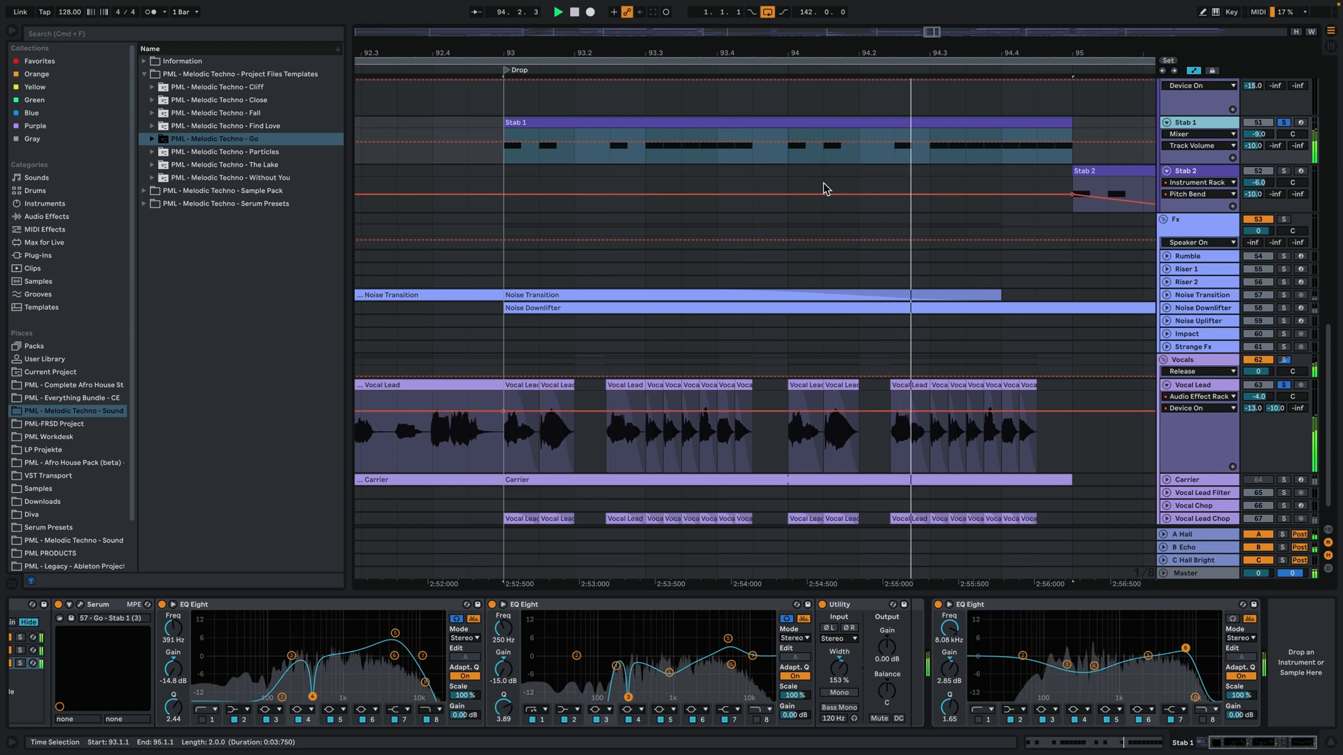
{"action": "key", "text": "space"}
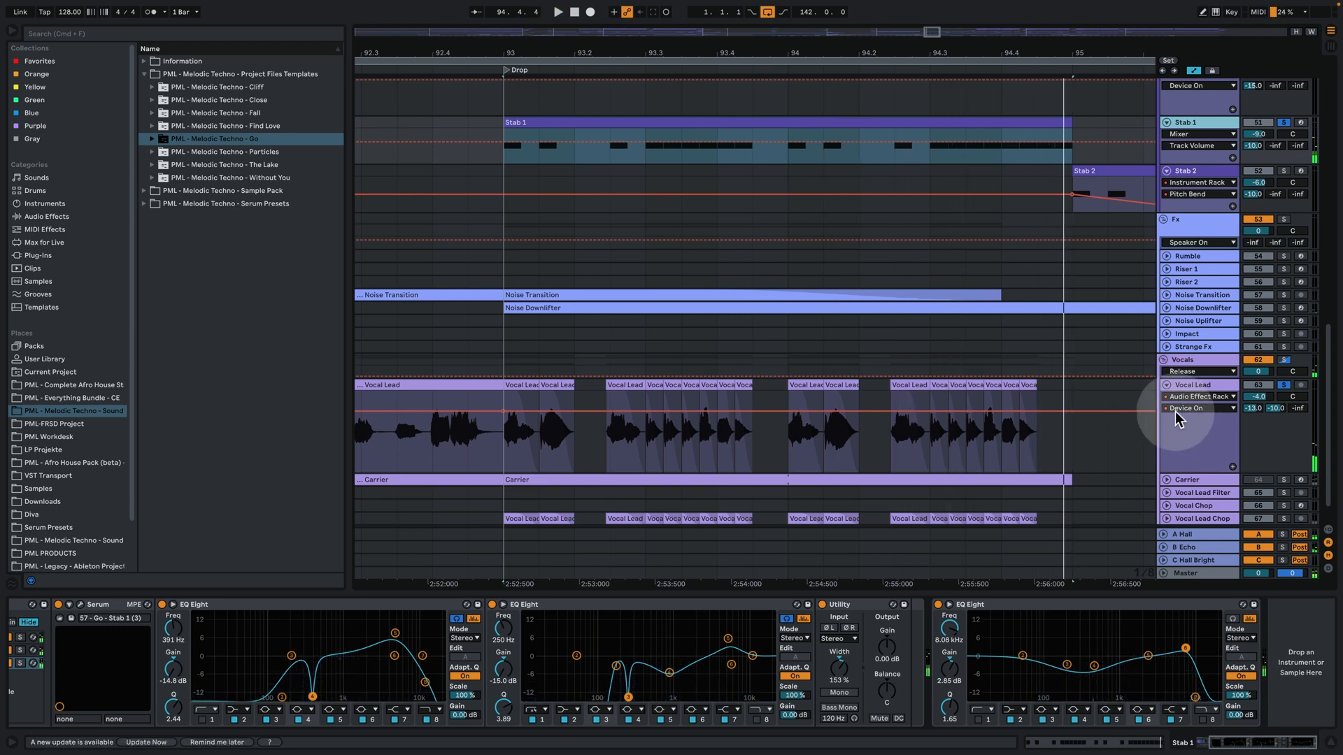
Bypass the Audio Effect Rack containing the Vocoder on the Vocal Lead track
{"action": "left_click_drag", "start_coordinate": [685, 56], "coordinate": [690, 13]}
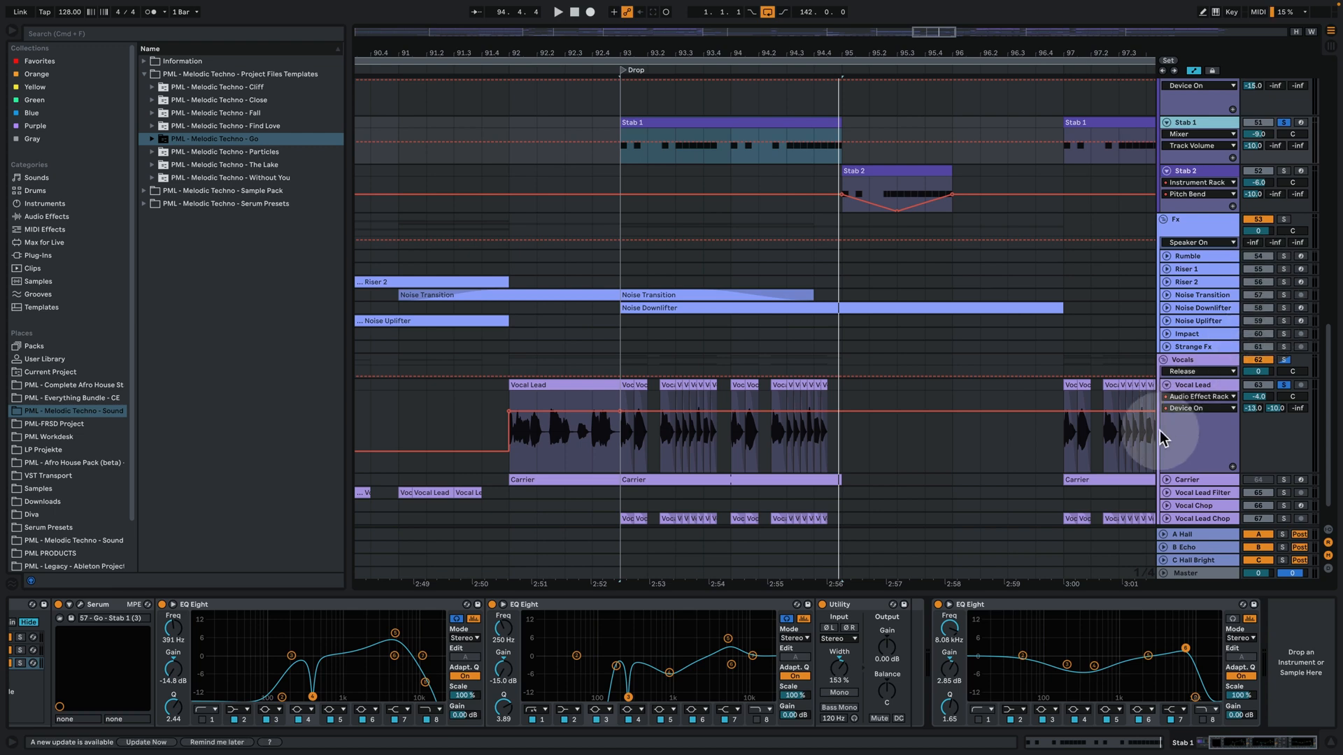
{"action": "left_click", "coordinate": [839, 103]}
{"action": "mouse_move", "coordinate": [848, 57]}
{"action": "left_mouse_down"}
{"action": "mouse_move", "coordinate": [848, 14]}
{"action": "mouse_move", "coordinate": [848, 59]}
{"action": "left_mouse_up"}
{"action": "scroll", "coordinate": [832, 360], "scroll_direction": "down", "scroll_amount": 1}
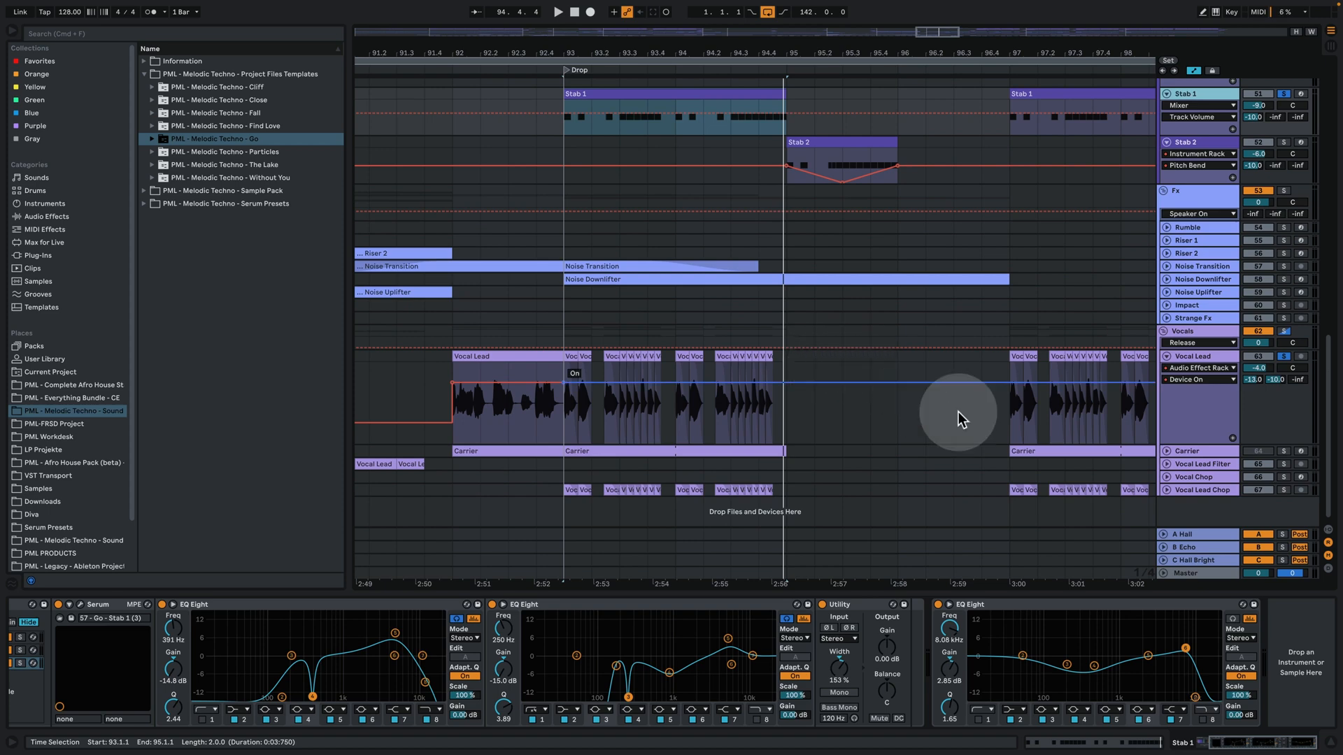
{"action": "left_click", "coordinate": [1198, 364]}
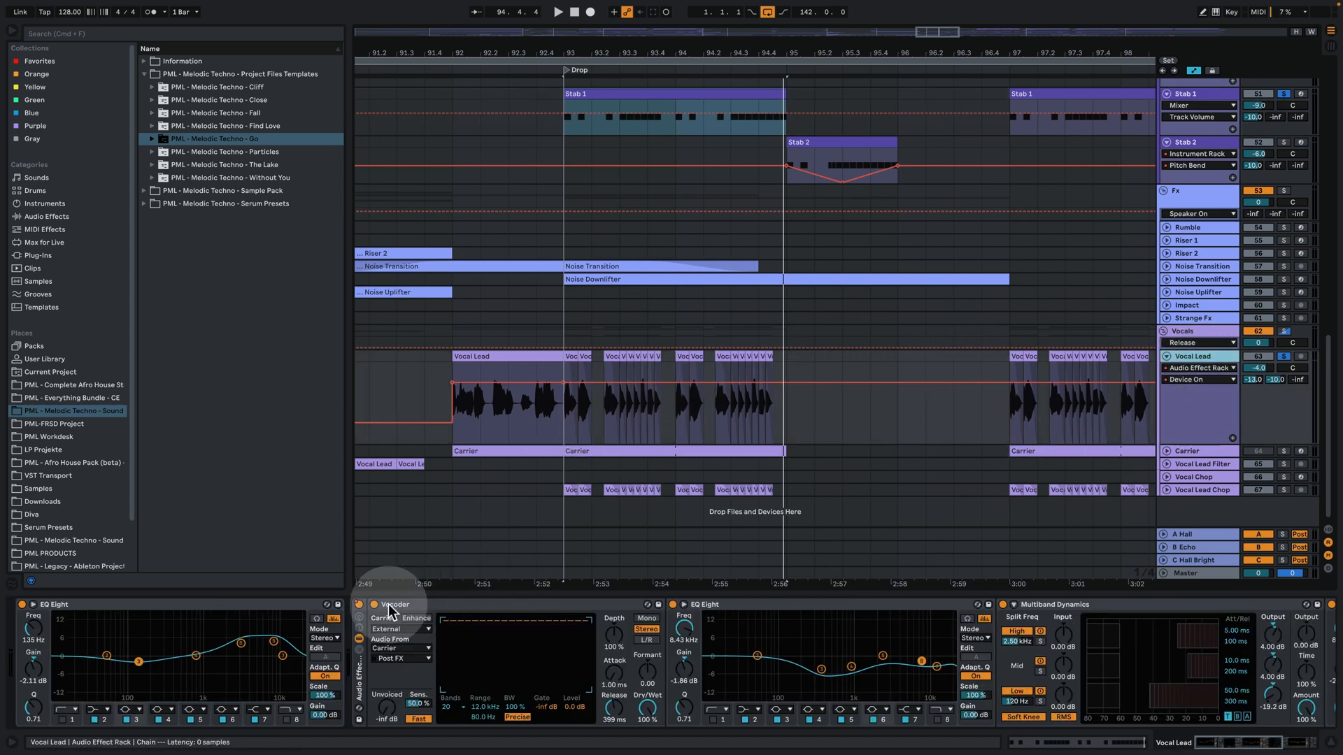
{"action": "left_click", "coordinate": [360, 605]}
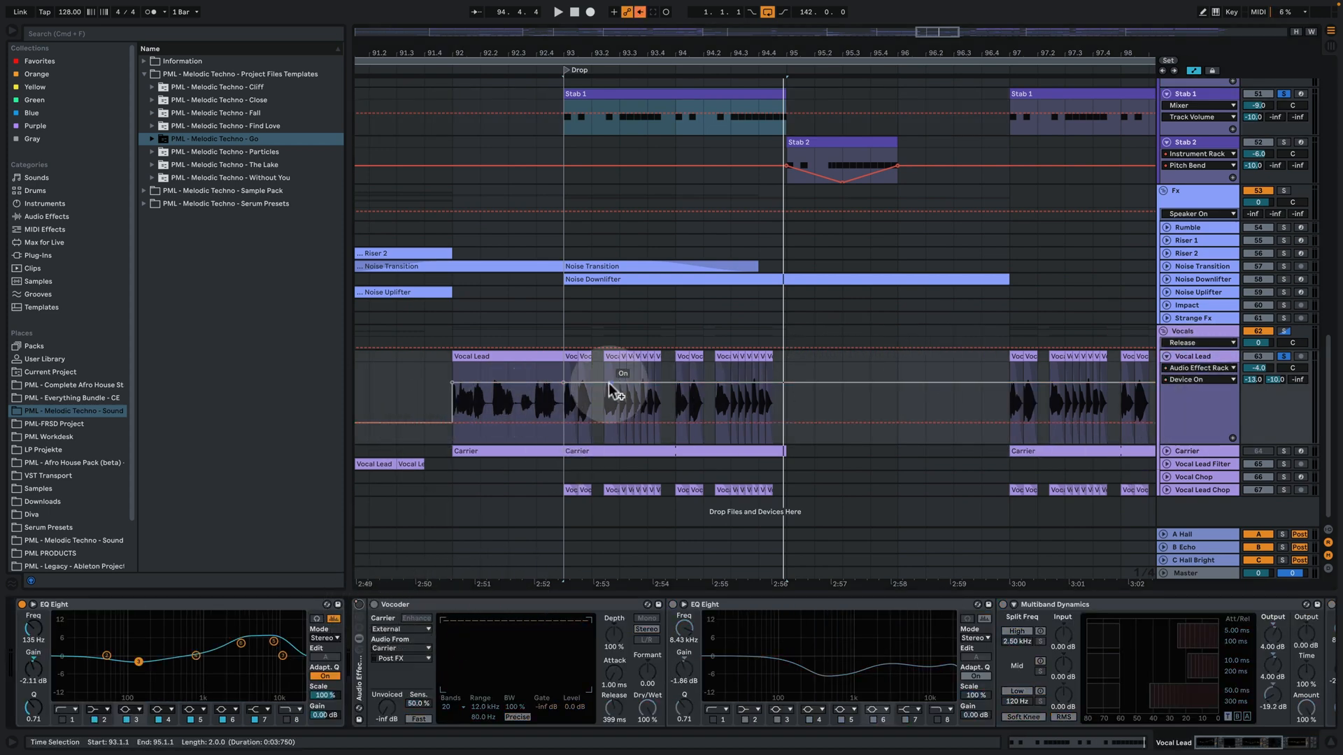
Solo only the Vocal Lead track and play its chops at the drop with the Vocoder rack bypassed
{"action": "key", "text": "space"}
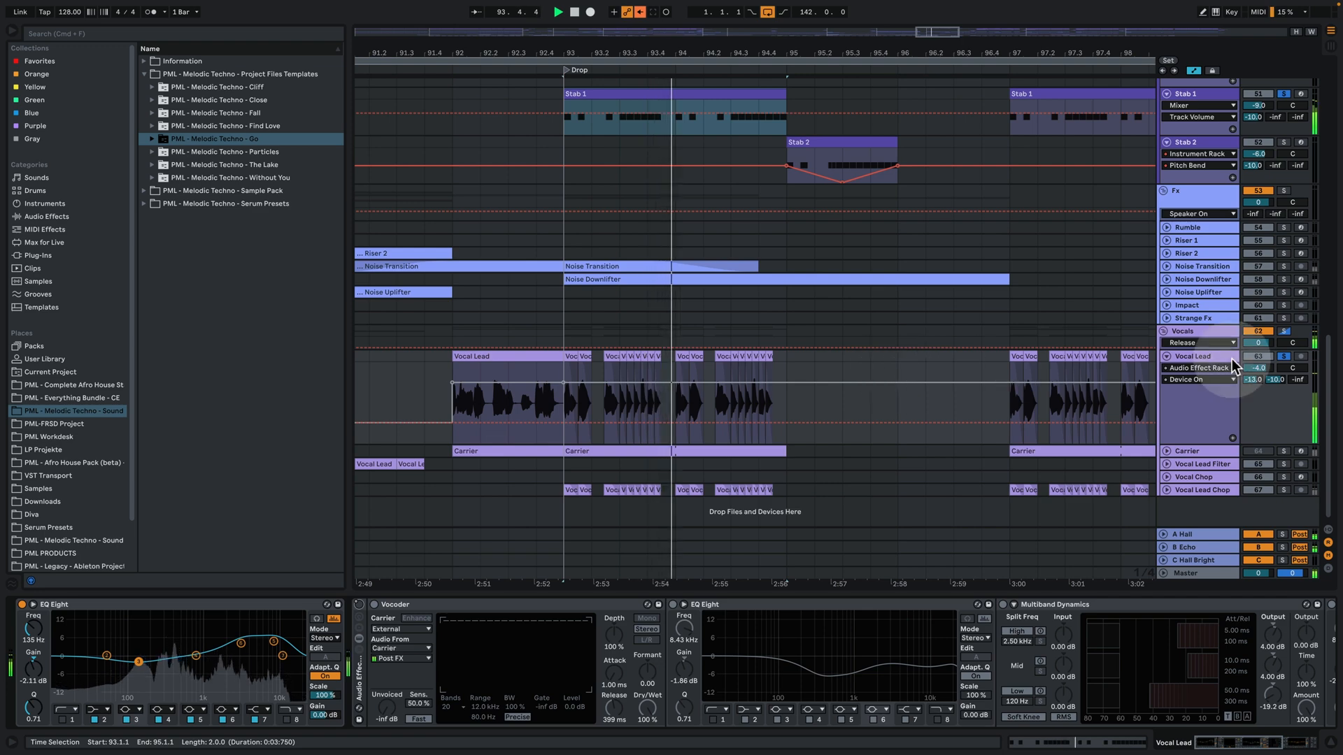
{"action": "left_click", "coordinate": [1284, 357]}
{"action": "left_click_drag", "start_coordinate": [561, 367], "coordinate": [788, 385]}
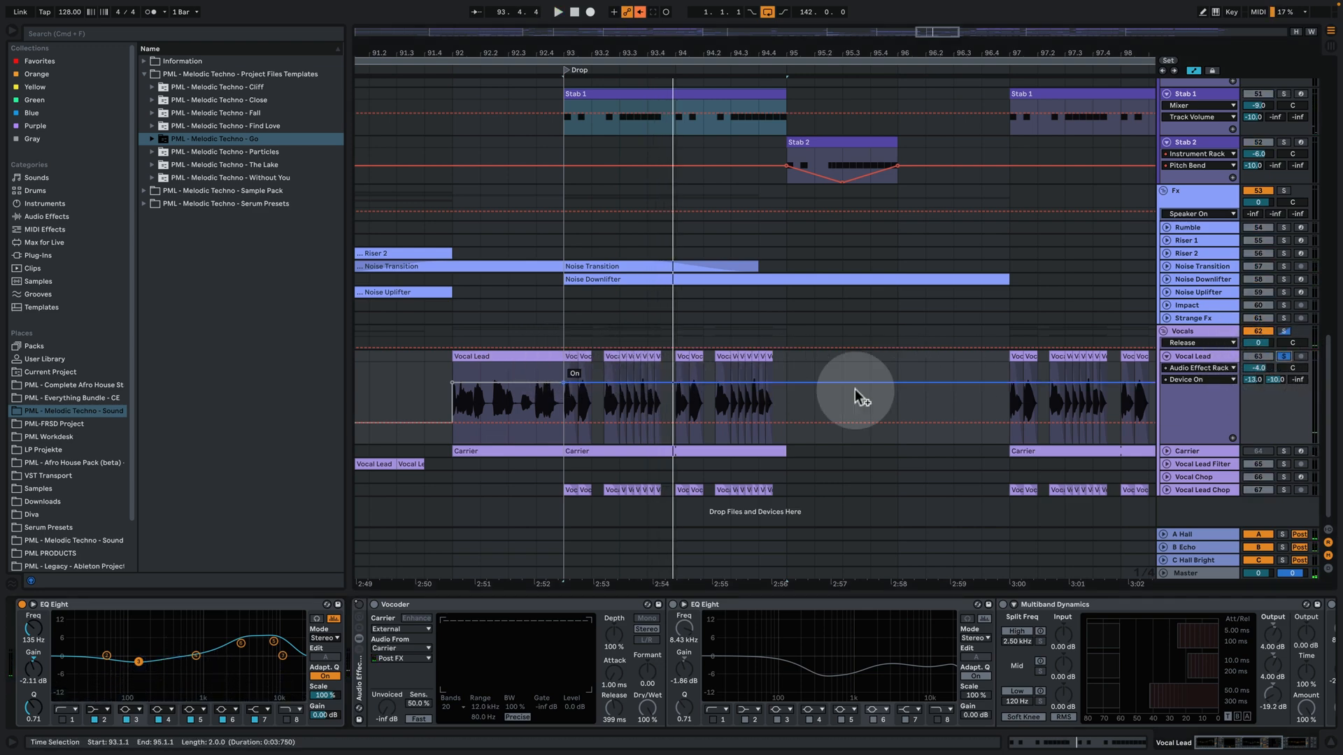
{"action": "key", "text": "space"}
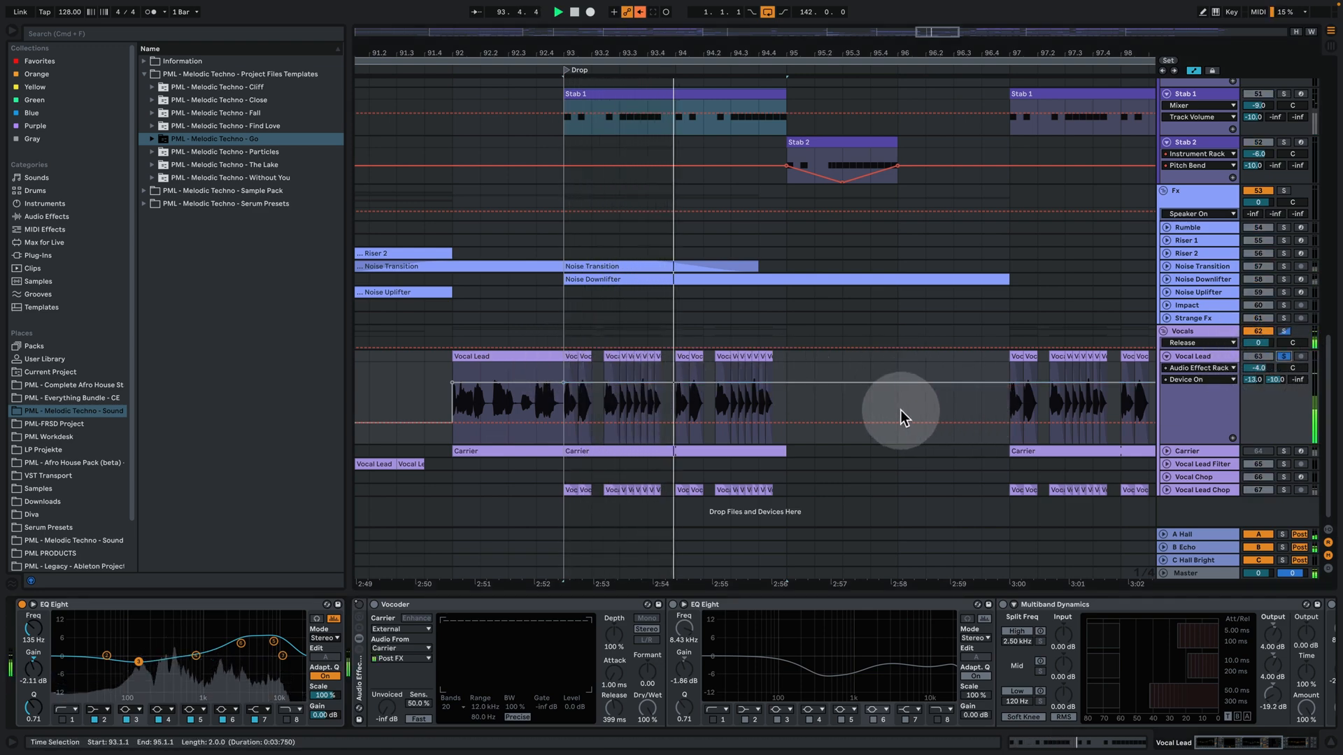
Replay the Vocal Lead chops at the drop without the Vocoder, and re-enable the Audio Effect Rack on that track
{"action": "key", "text": "space"}
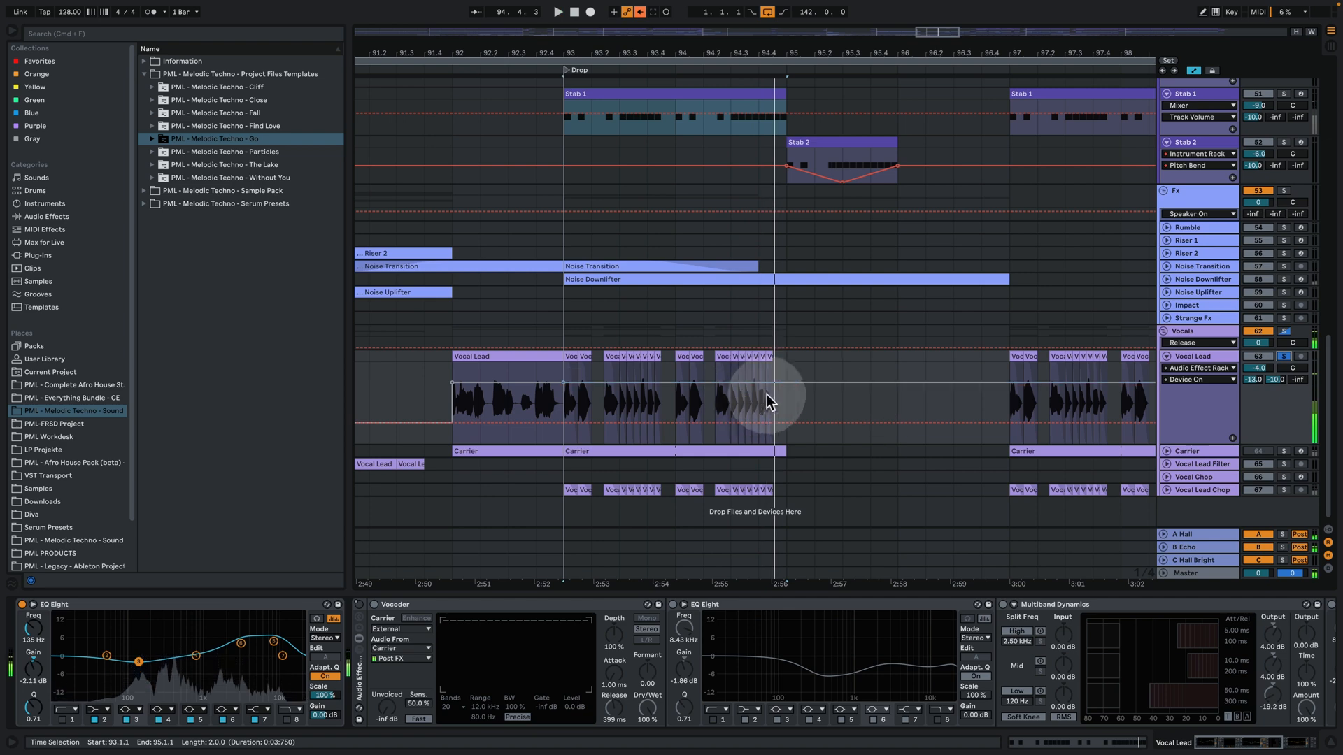
{"action": "left_click_drag", "start_coordinate": [659, 55], "coordinate": [660, 210]}
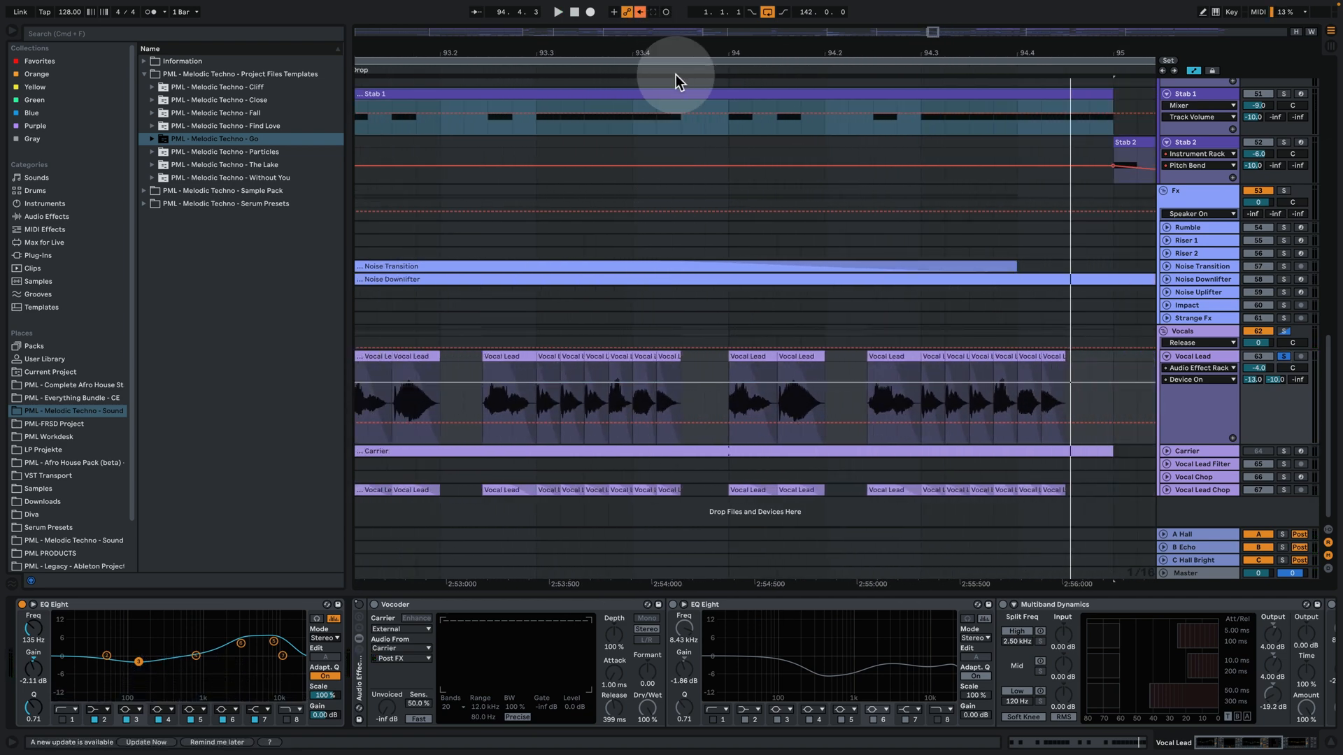
{"action": "mouse_move", "coordinate": [701, 48]}
{"action": "left_mouse_down"}
{"action": "mouse_move", "coordinate": [700, 35]}
{"action": "mouse_move", "coordinate": [695, 51]}
{"action": "left_mouse_up"}
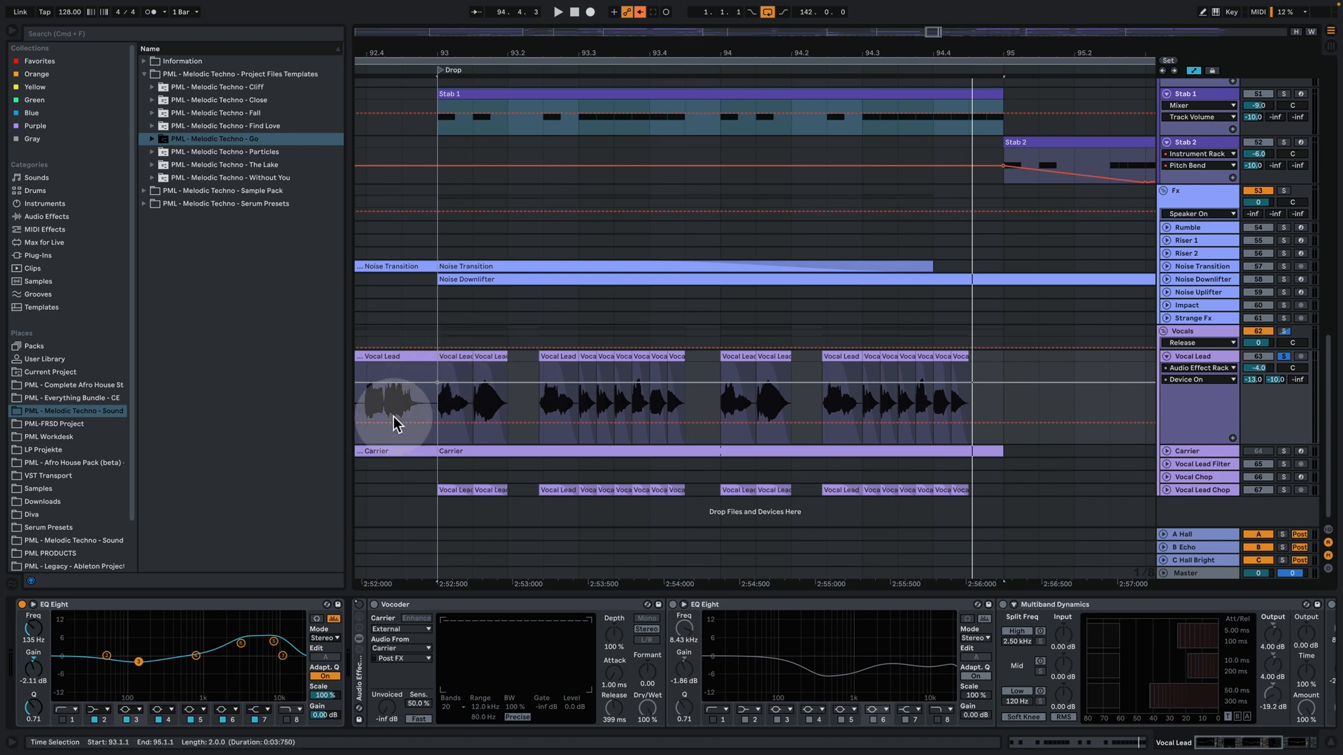
{"action": "key", "text": "space"}
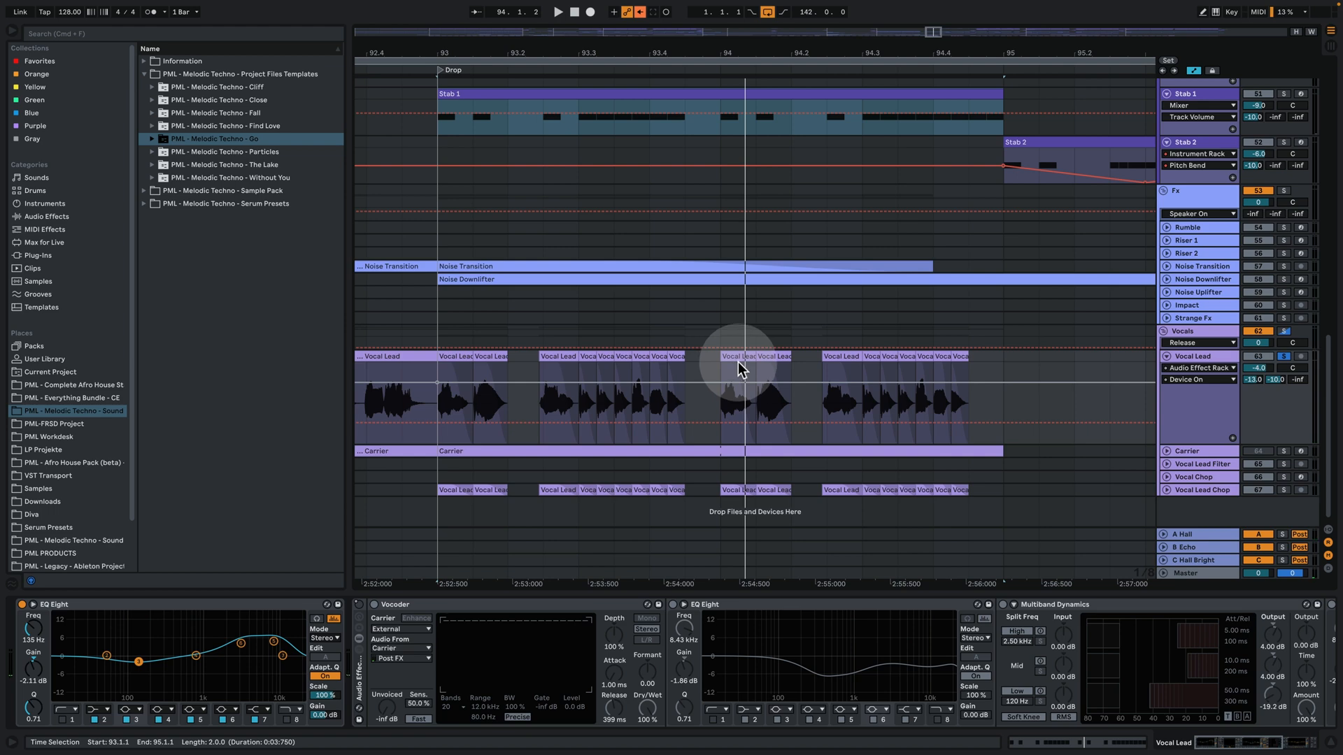
{"action": "left_click", "coordinate": [359, 604]}
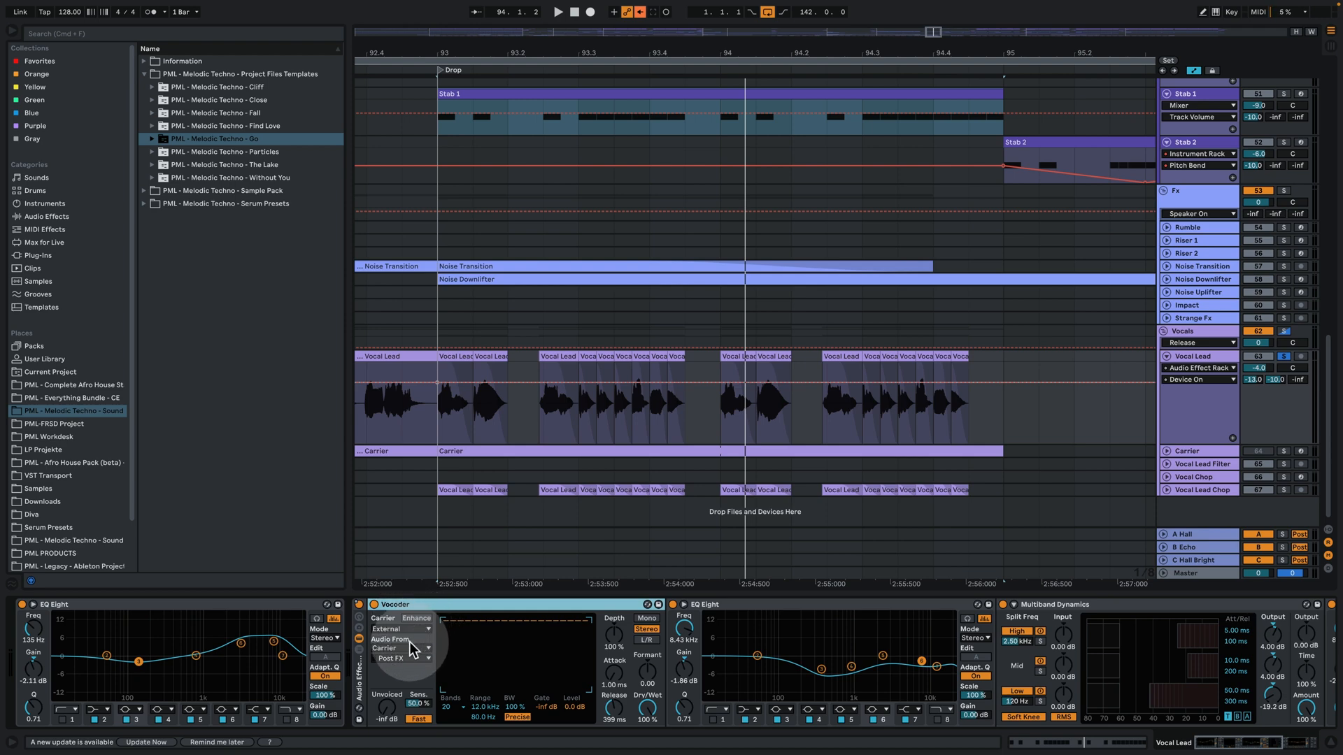
Unfold the Carrier track, open its Serum instrument, and play the track soloed at the drop
{"action": "left_click", "coordinate": [1205, 452]}
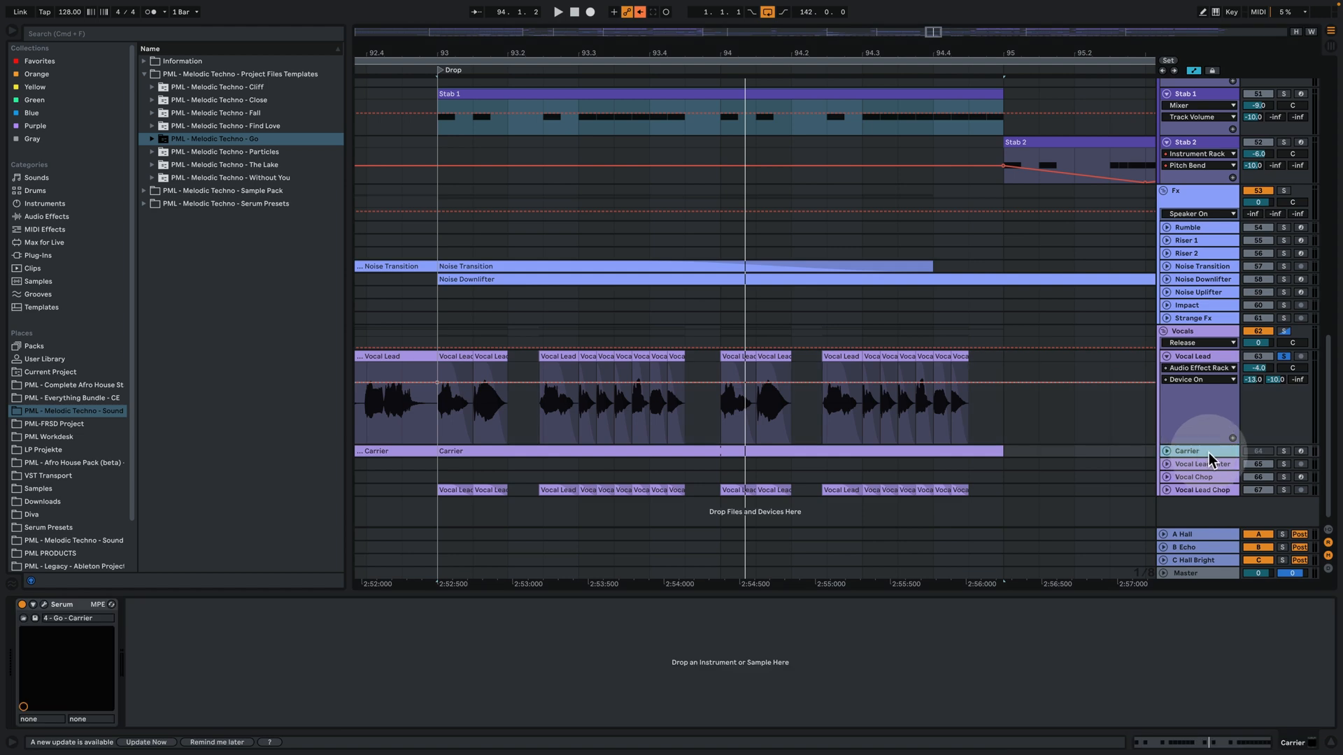
{"action": "left_click", "coordinate": [1166, 452]}
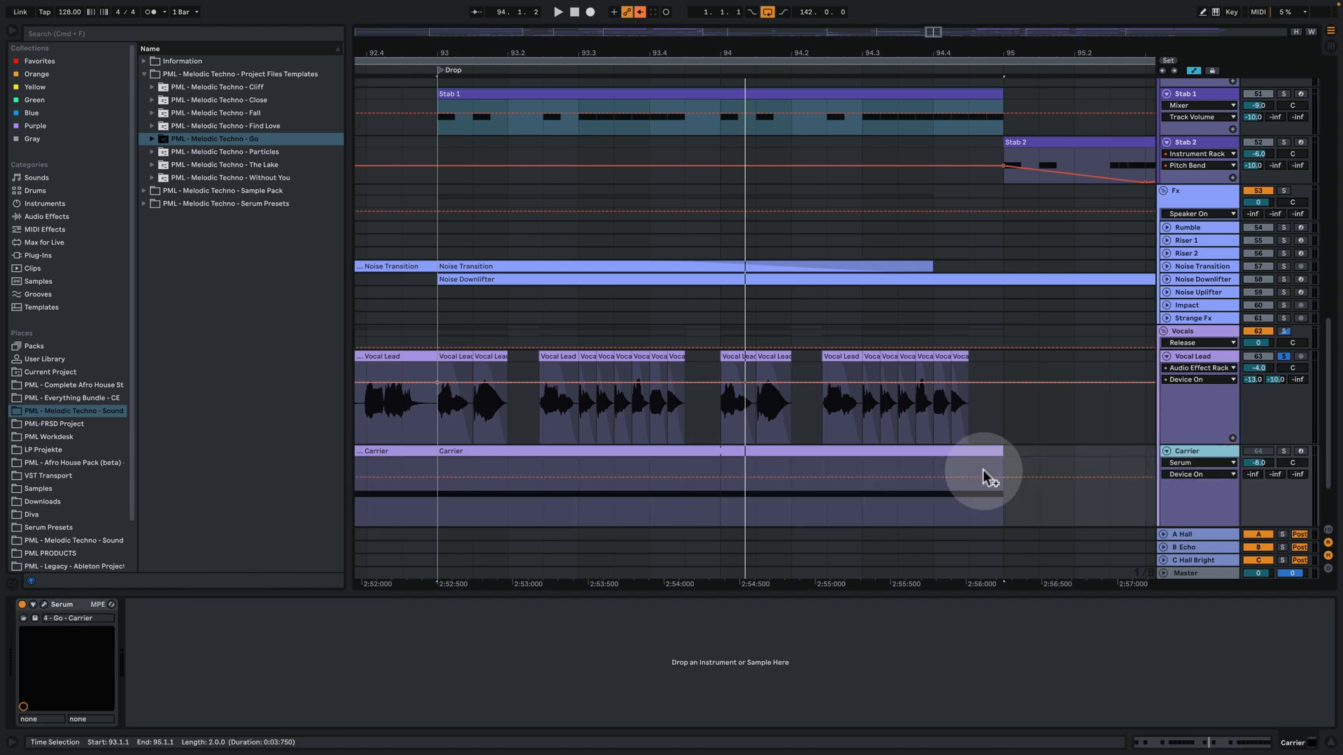
{"action": "left_click", "coordinate": [45, 605]}
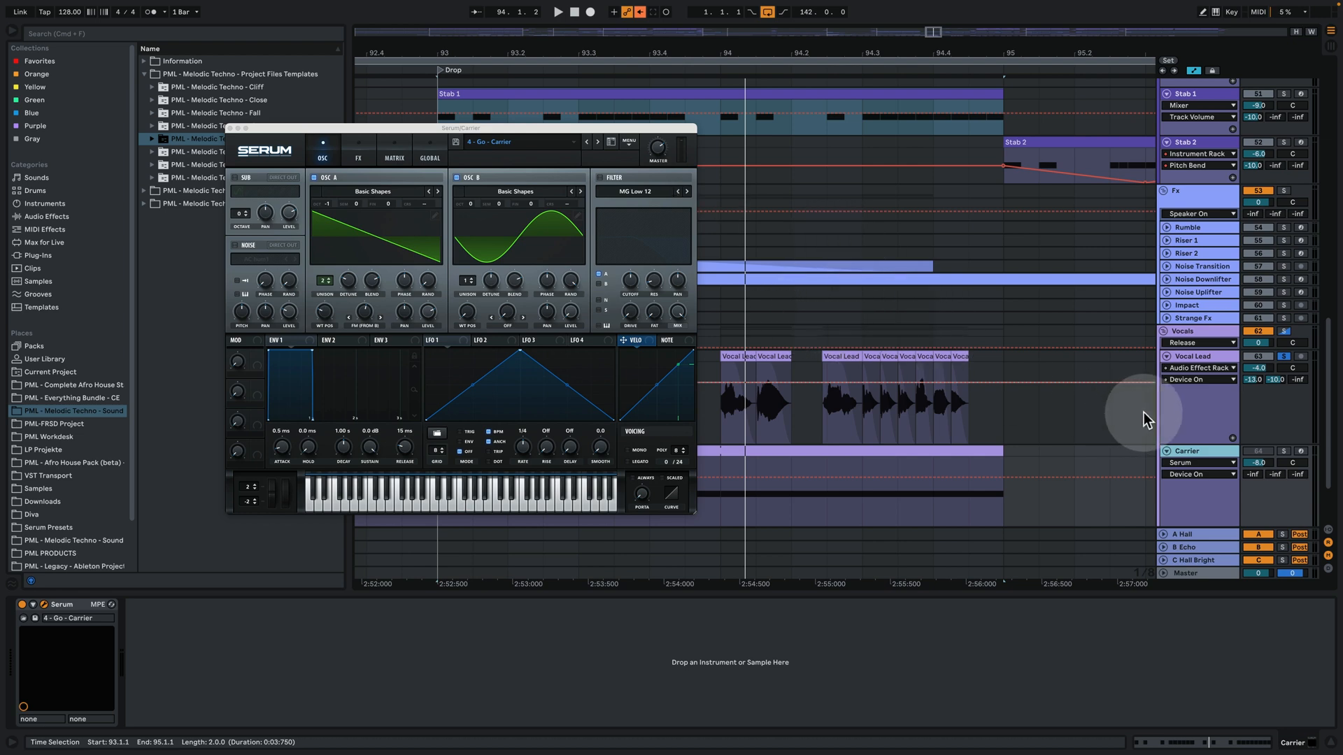
{"action": "key", "text": "space"}
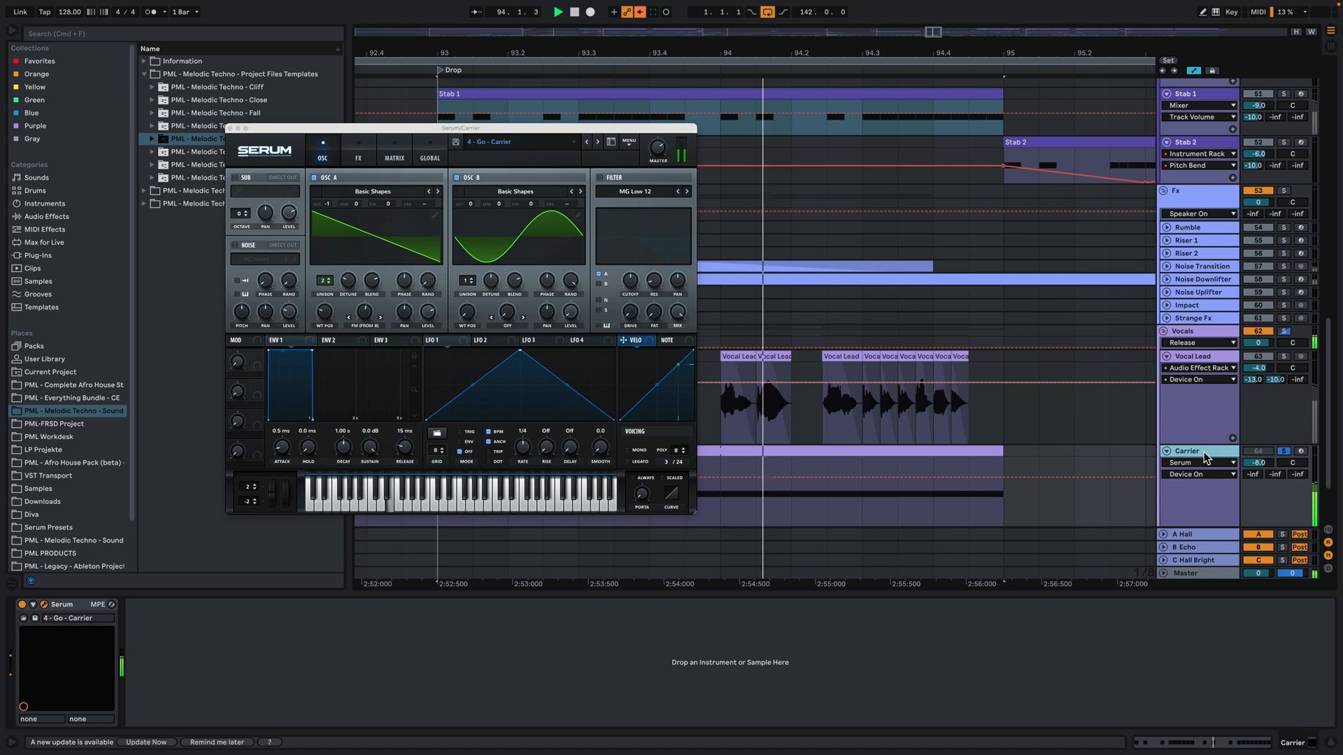
Examine and play the held E2 note in the Carrier clip at the drop, and close the clip editor and Serum window
{"action": "double_click", "coordinate": [956, 445]}
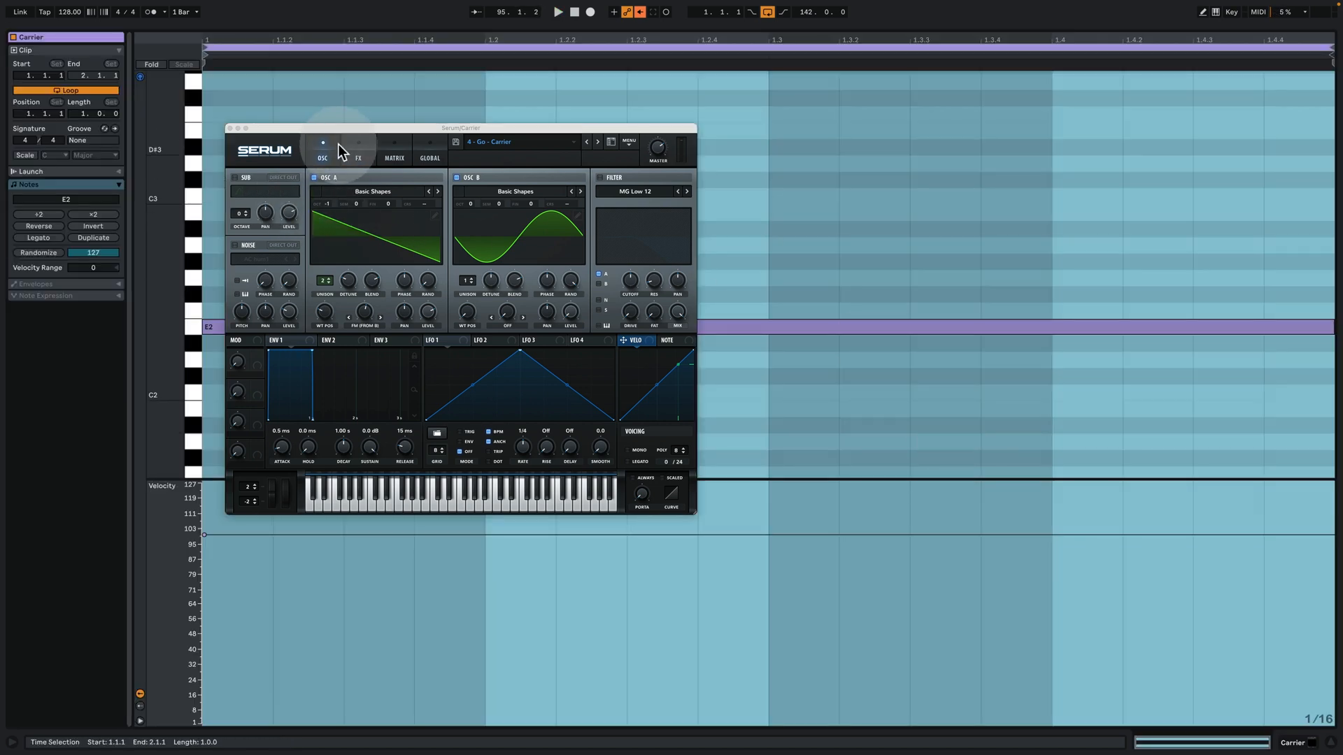
{"action": "left_click_drag", "start_coordinate": [350, 126], "coordinate": [666, 79]}
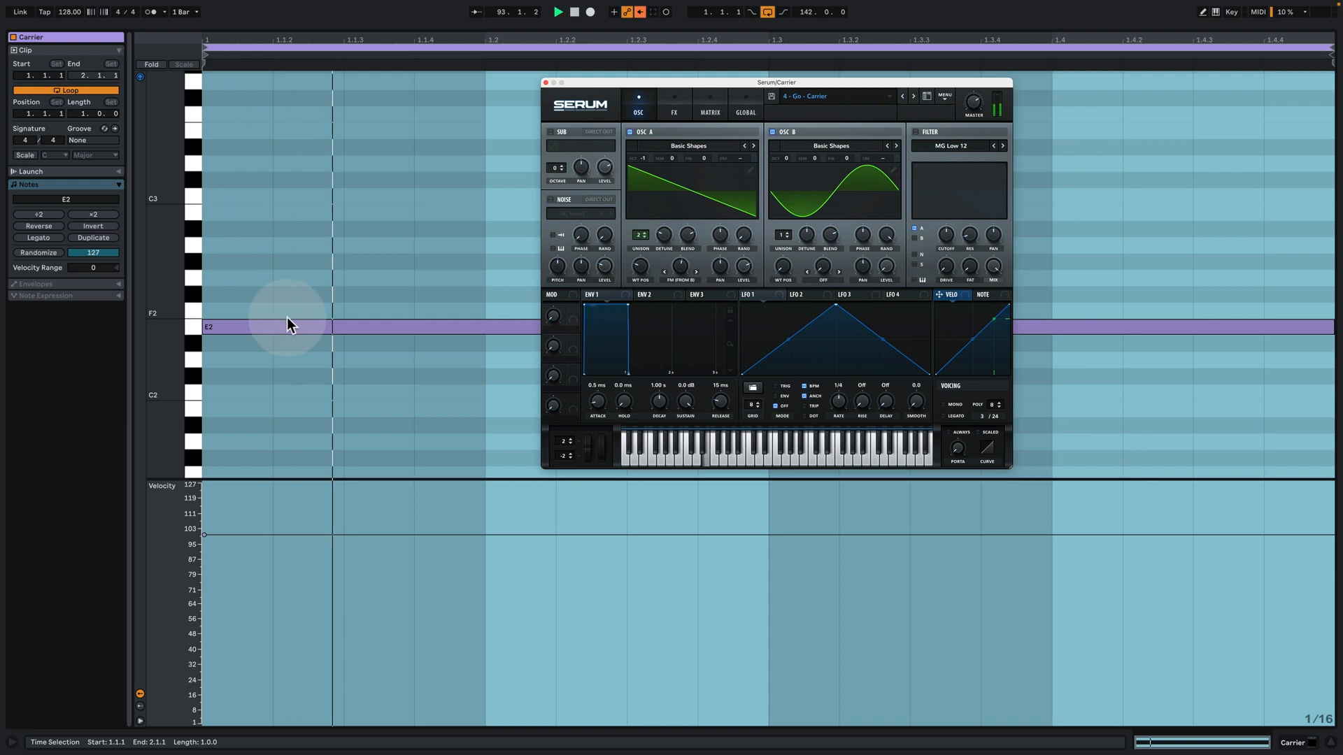
{"action": "left_click", "coordinate": [1280, 747]}
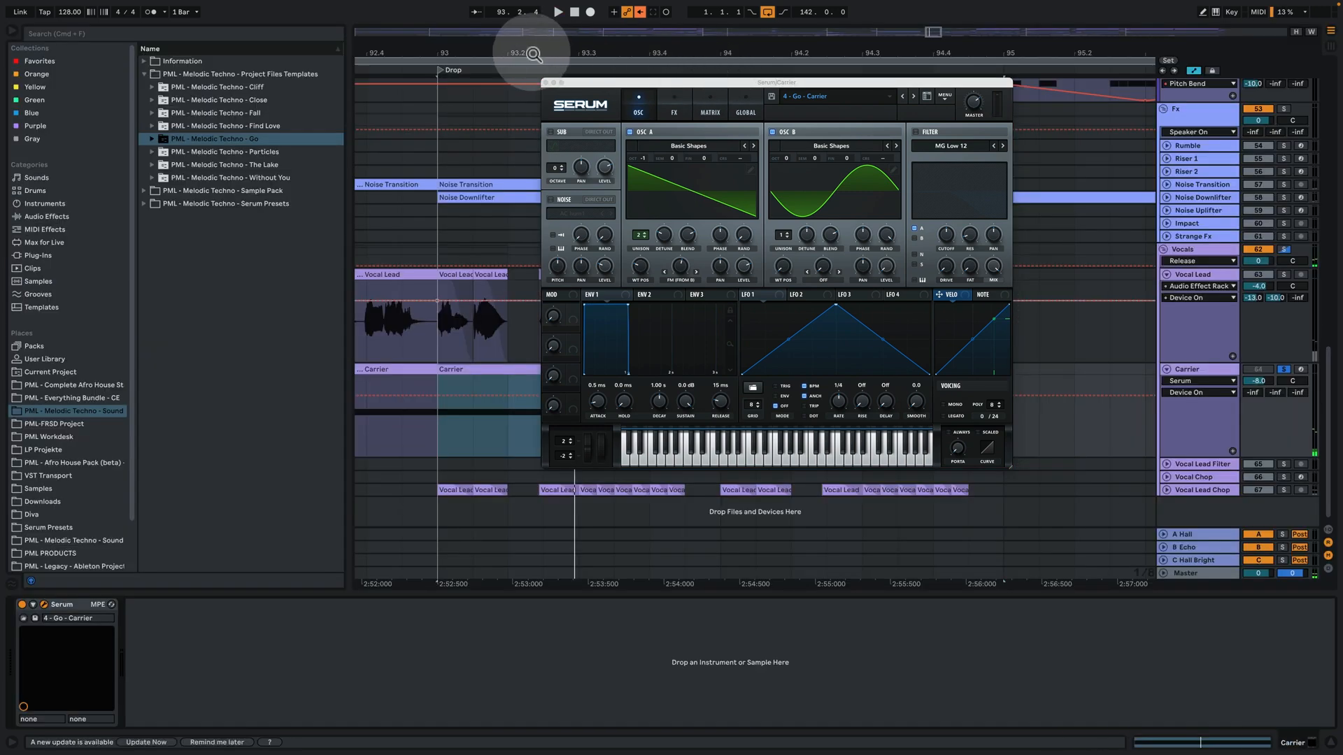
{"action": "left_click", "coordinate": [549, 82]}
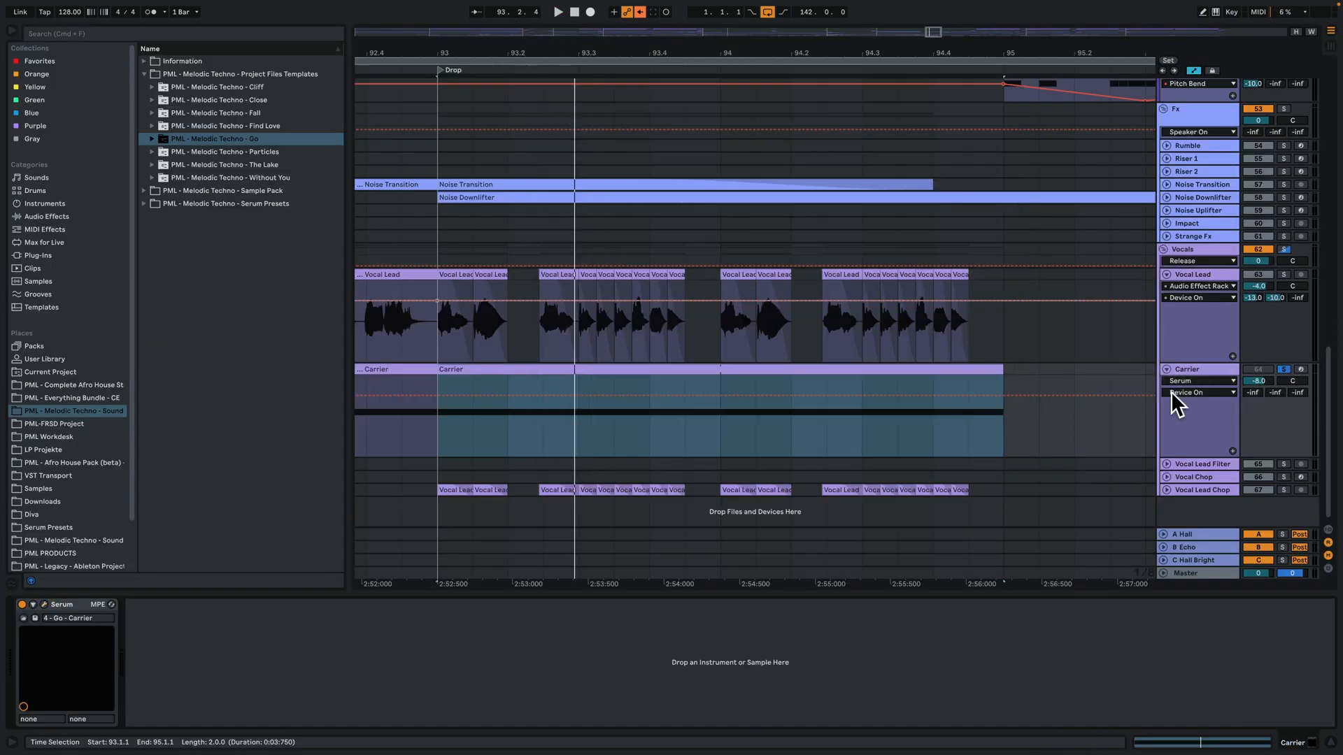
Solo Vocal Lead instead of Carrier and play its chops at the drop, switching the Vocoder off and back on to compare
{"action": "left_click", "coordinate": [1284, 370]}
{"action": "left_click", "coordinate": [1203, 276]}
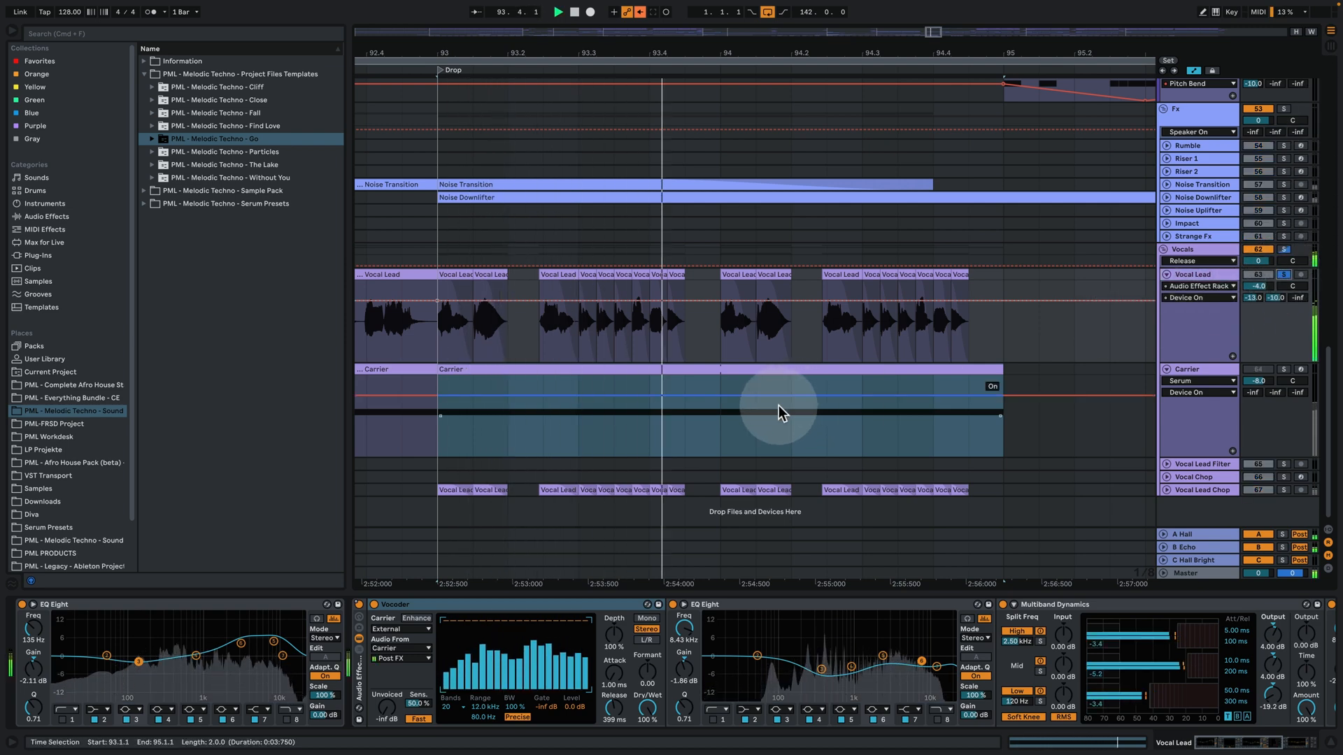
{"action": "left_click", "coordinate": [375, 604]}
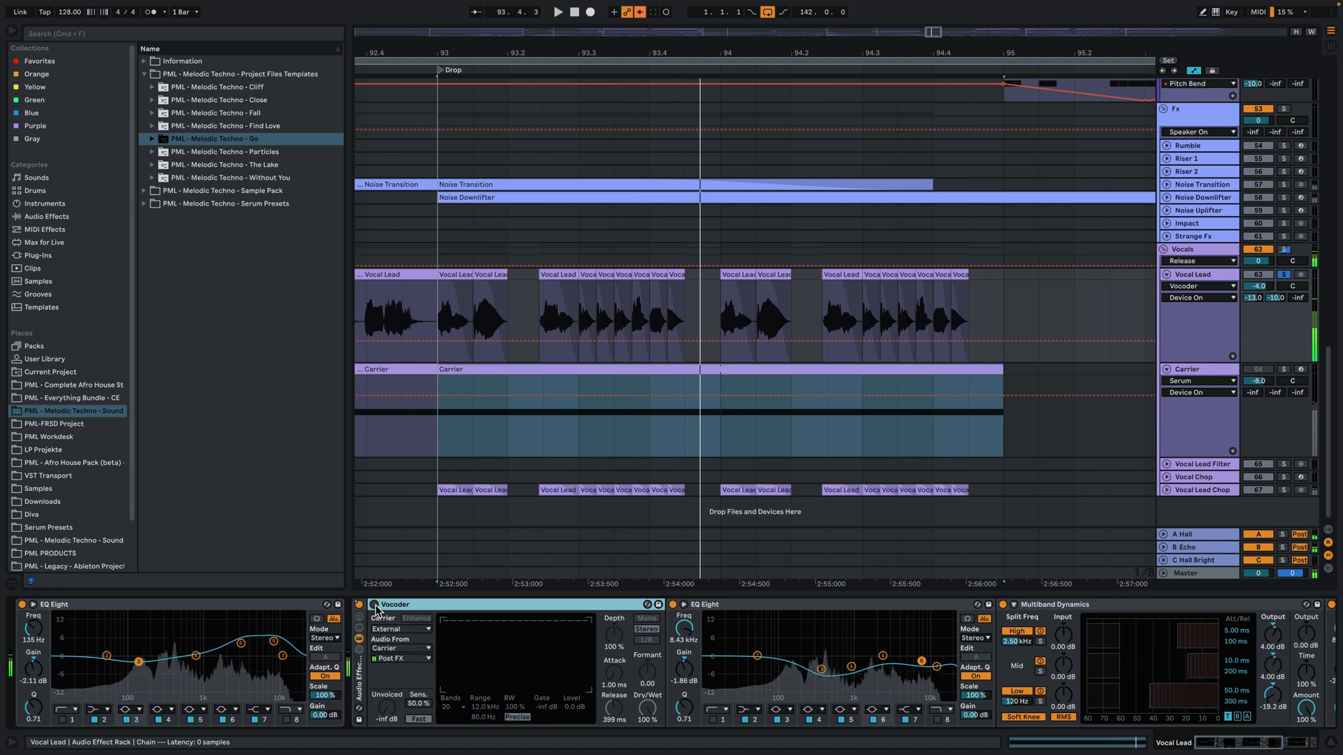
{"action": "left_click", "coordinate": [375, 605]}
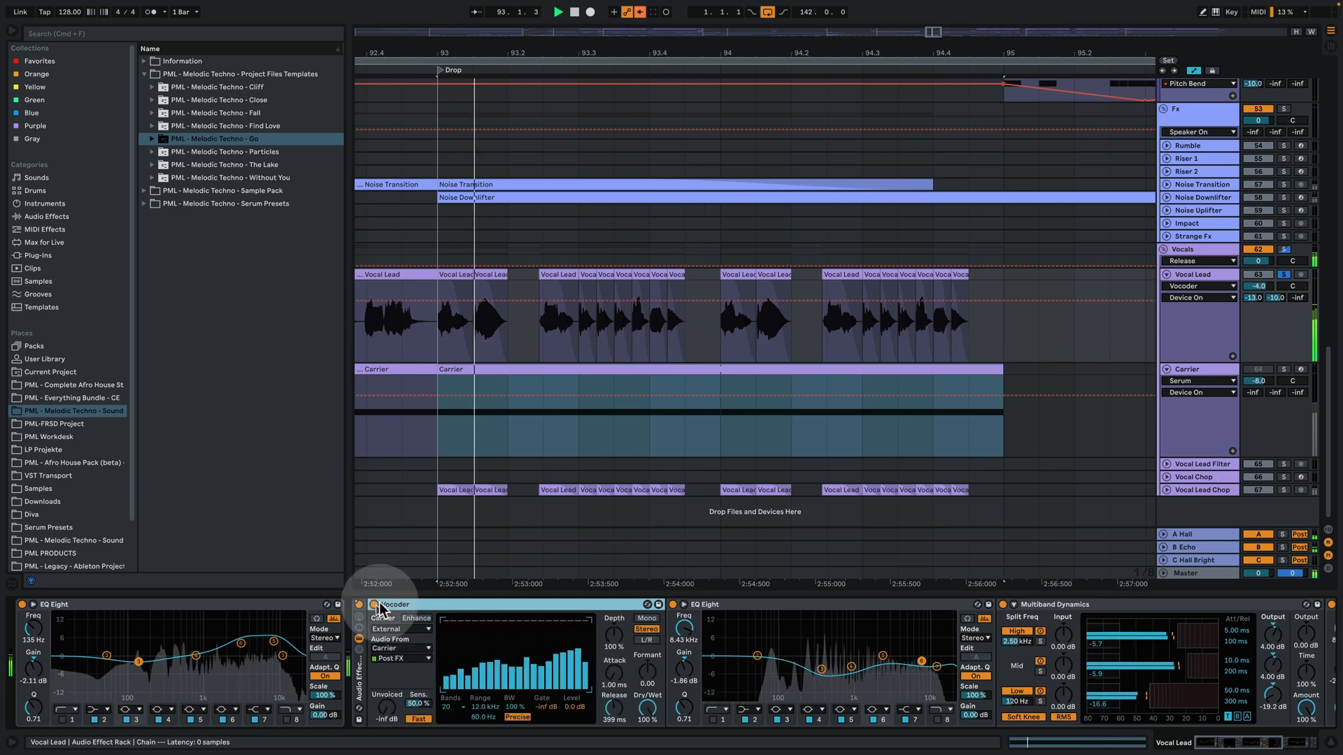
Solo the Carrier and Vocal Lead tracks in turn during playback of the drop to compare the raw carrier with the vocoded vocal
{"action": "left_click", "coordinate": [1286, 369]}
{"action": "left_click", "coordinate": [1212, 371]}
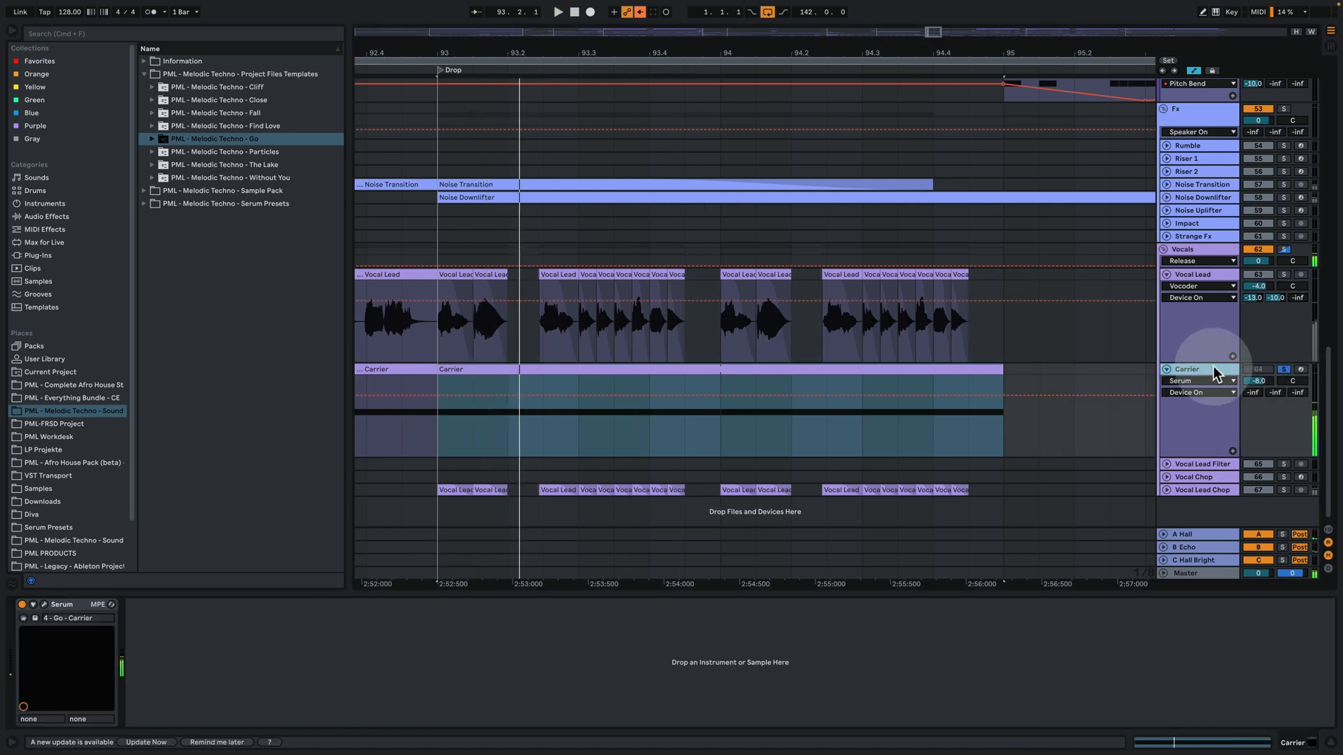
{"action": "left_click", "coordinate": [1189, 274]}
{"action": "left_click", "coordinate": [1274, 276]}
{"action": "key", "text": "space"}
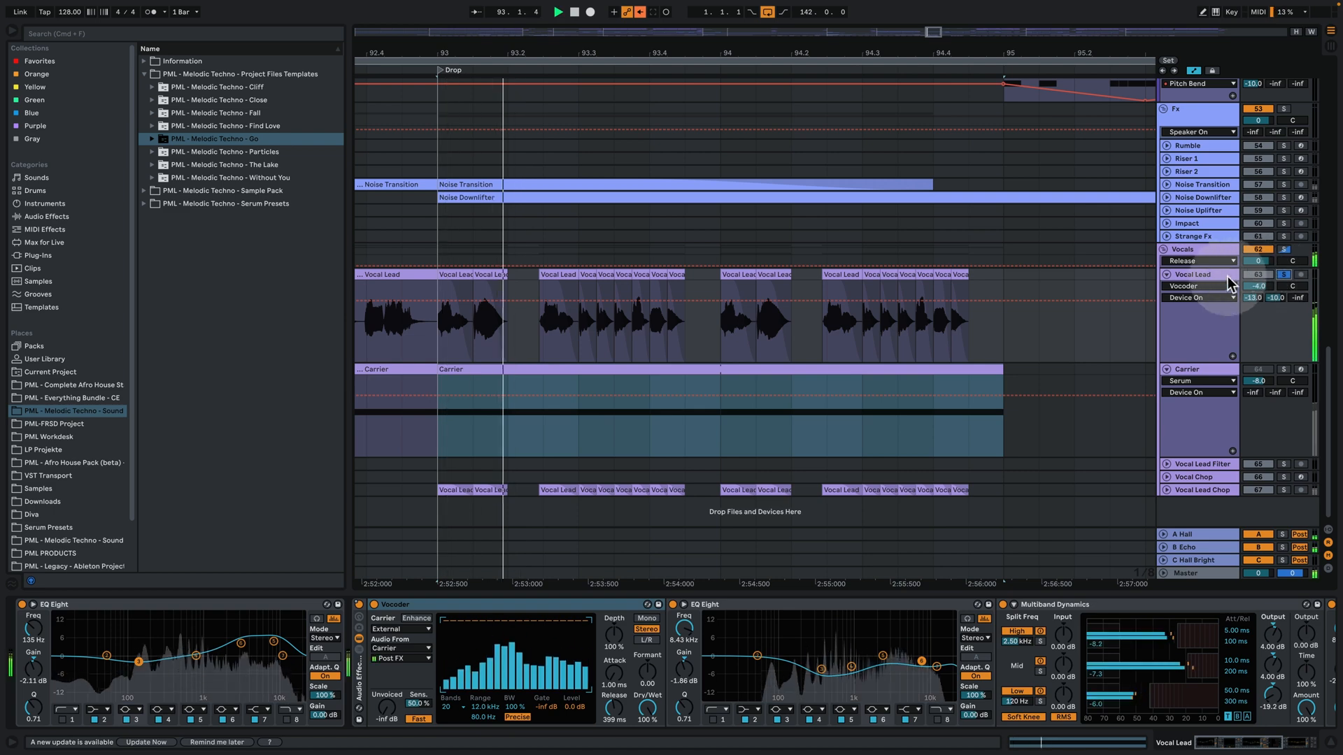
Examine the effects after the Vocoder on Vocal Lead and the placement of the vocal clips from the break to the outro
{"action": "left_click_drag", "start_coordinate": [669, 57], "coordinate": [670, 36]}
{"action": "left_click_drag", "start_coordinate": [1238, 747], "coordinate": [1282, 748]}
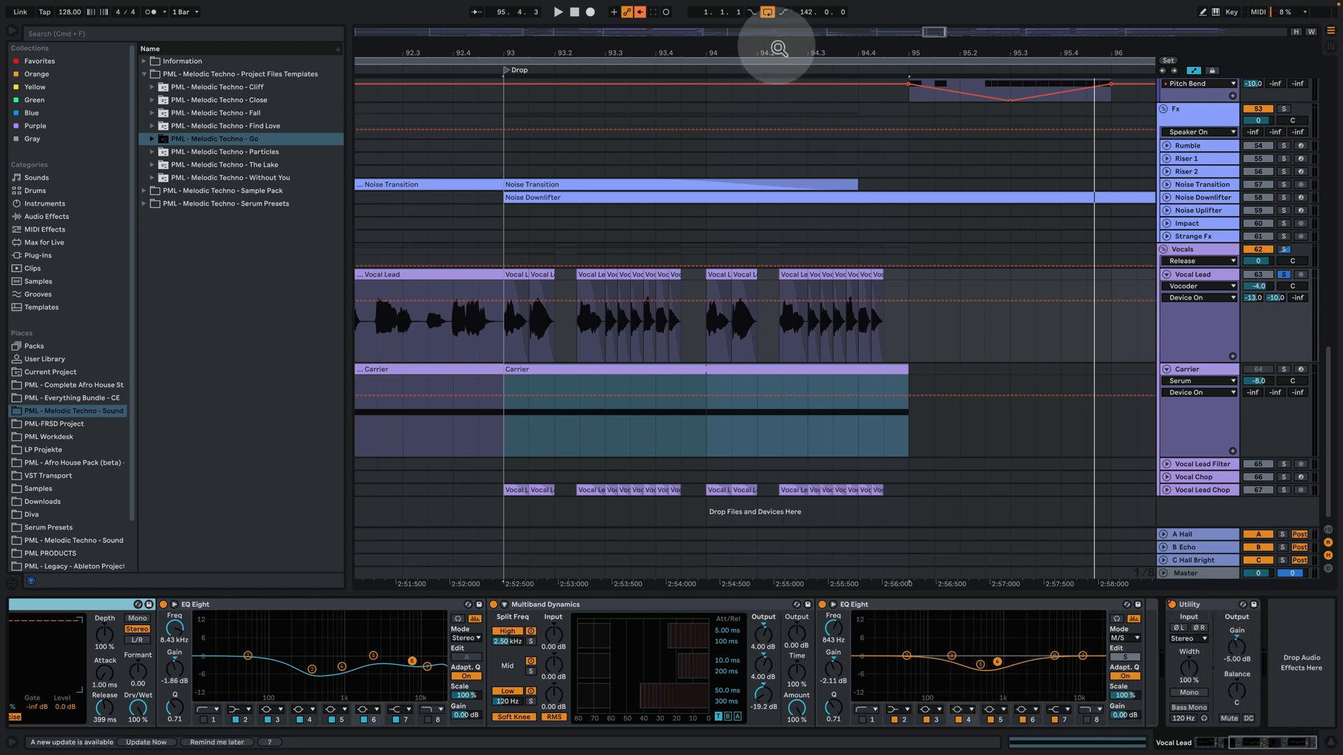
{"action": "left_click_drag", "start_coordinate": [778, 49], "coordinate": [779, 21]}
{"action": "scroll", "coordinate": [1049, 404], "scroll_direction": "up", "scroll_amount": 2}
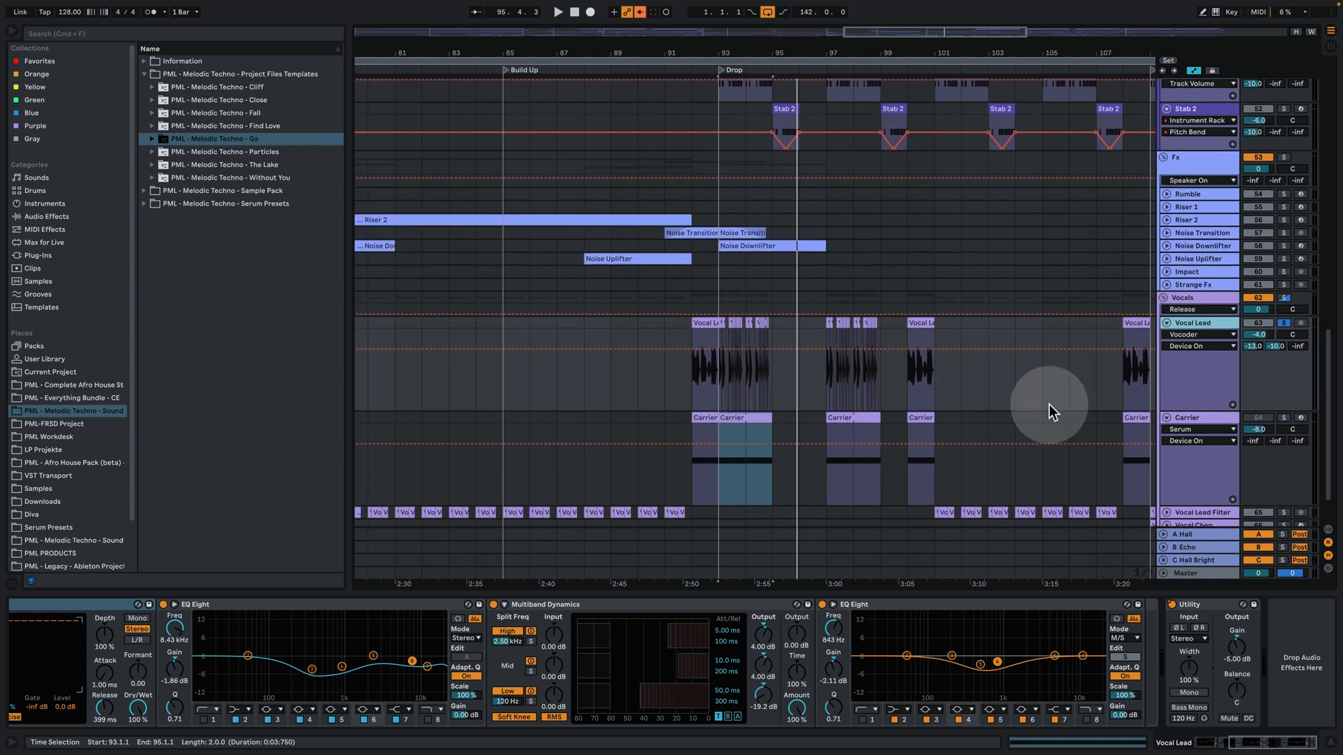
{"action": "scroll", "coordinate": [1049, 404], "scroll_direction": "down", "scroll_amount": 2}
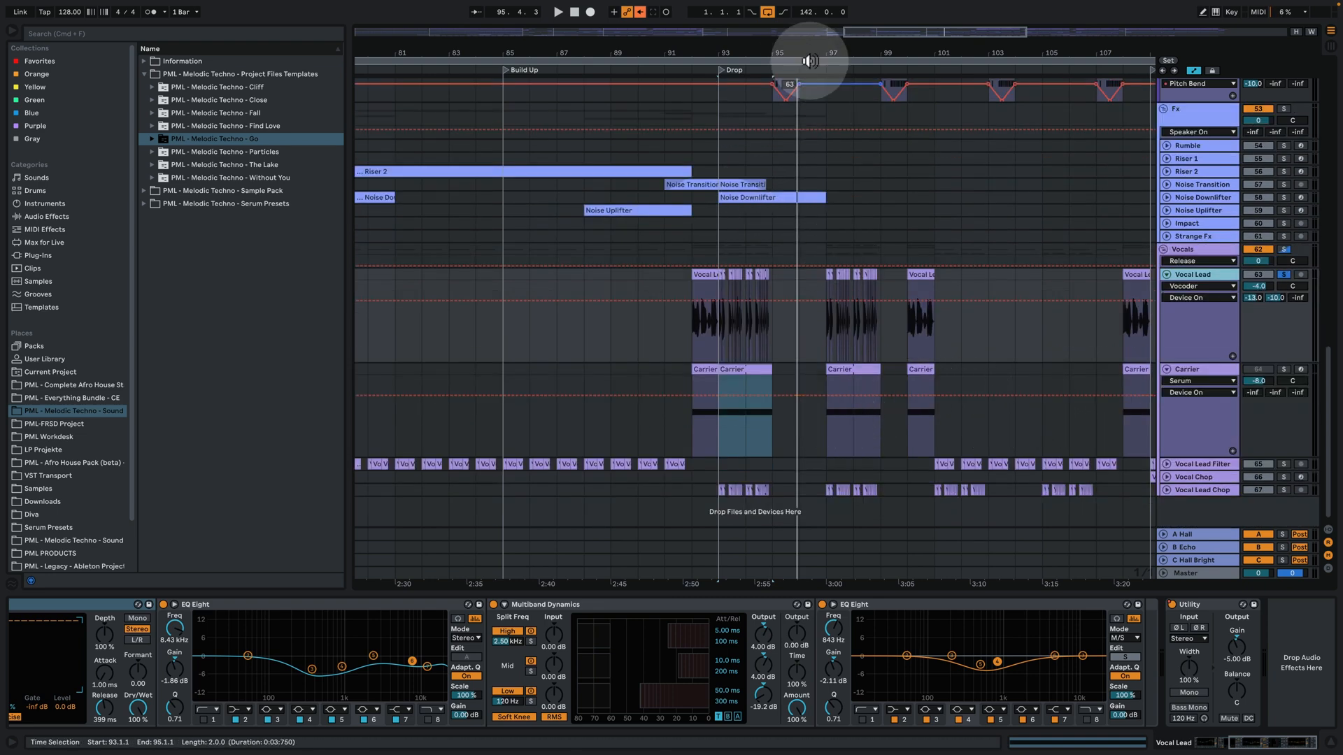
{"action": "left_click_drag", "start_coordinate": [808, 59], "coordinate": [728, 32]}
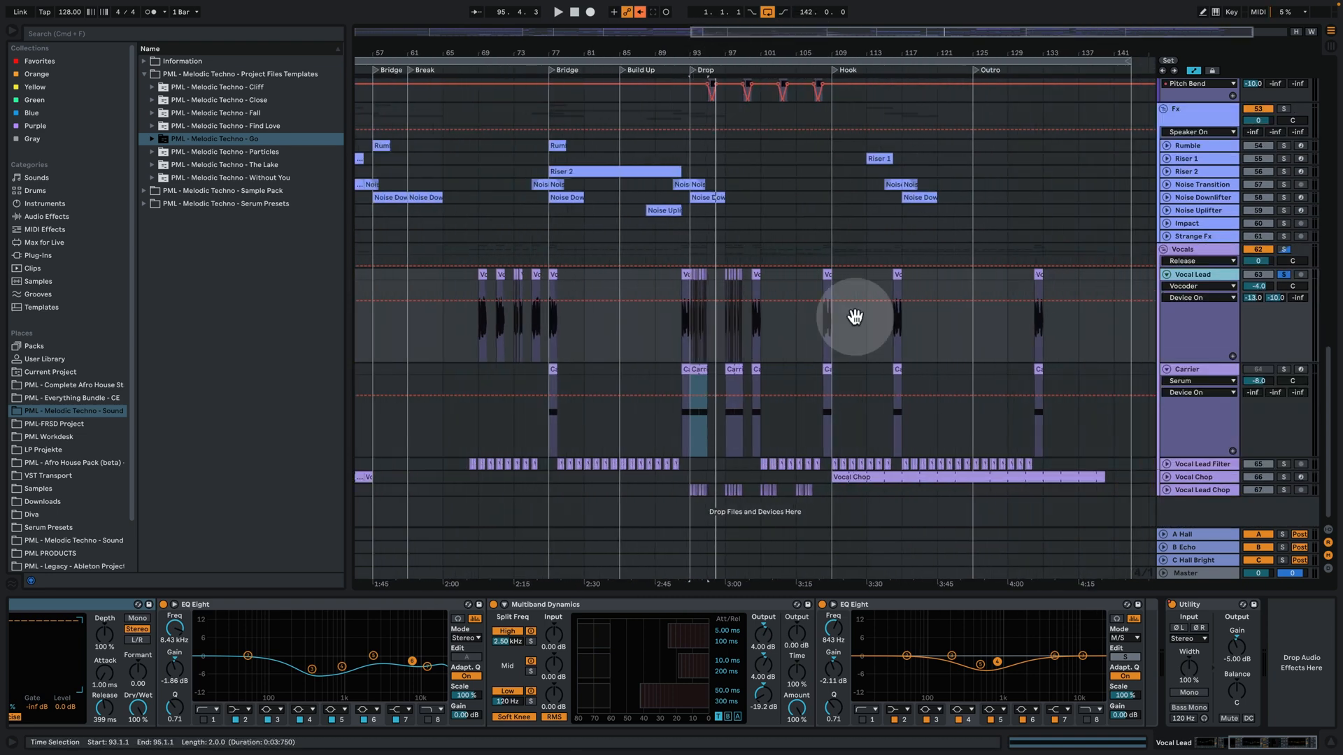
Solo Vocal Lead Filter, play it from the Hook at bar 109, and review its device chain back to the Shifter
{"action": "left_click", "coordinate": [837, 478]}
{"action": "left_click", "coordinate": [1283, 464]}
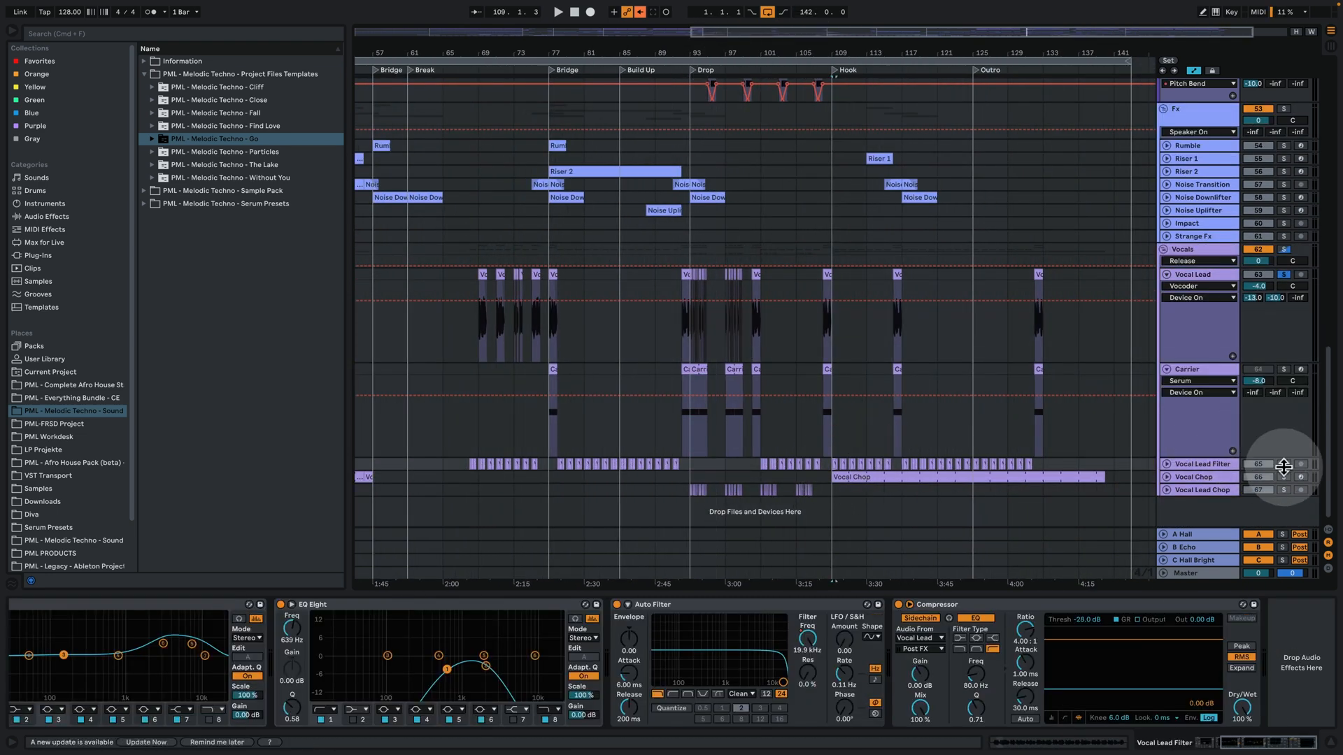
{"action": "left_click", "coordinate": [1202, 463]}
{"action": "key", "text": "space"}
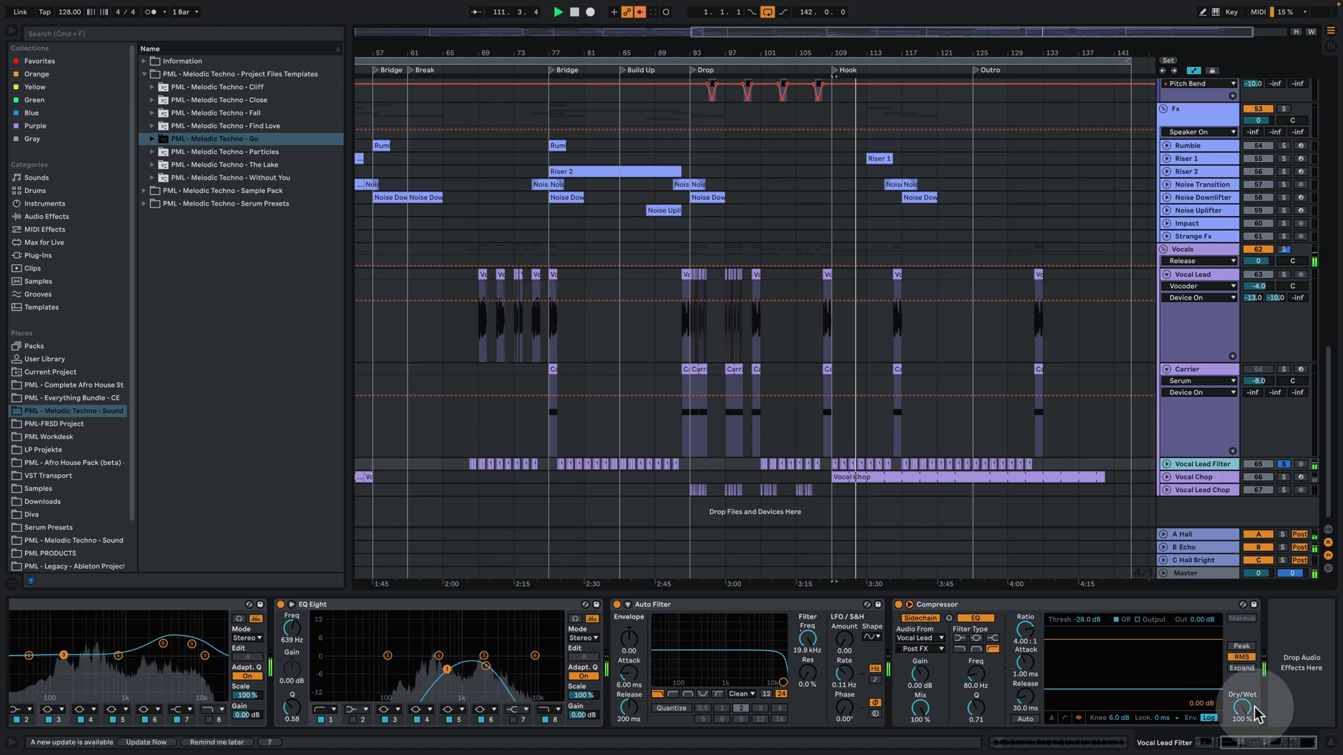
{"action": "left_click", "coordinate": [1203, 736]}
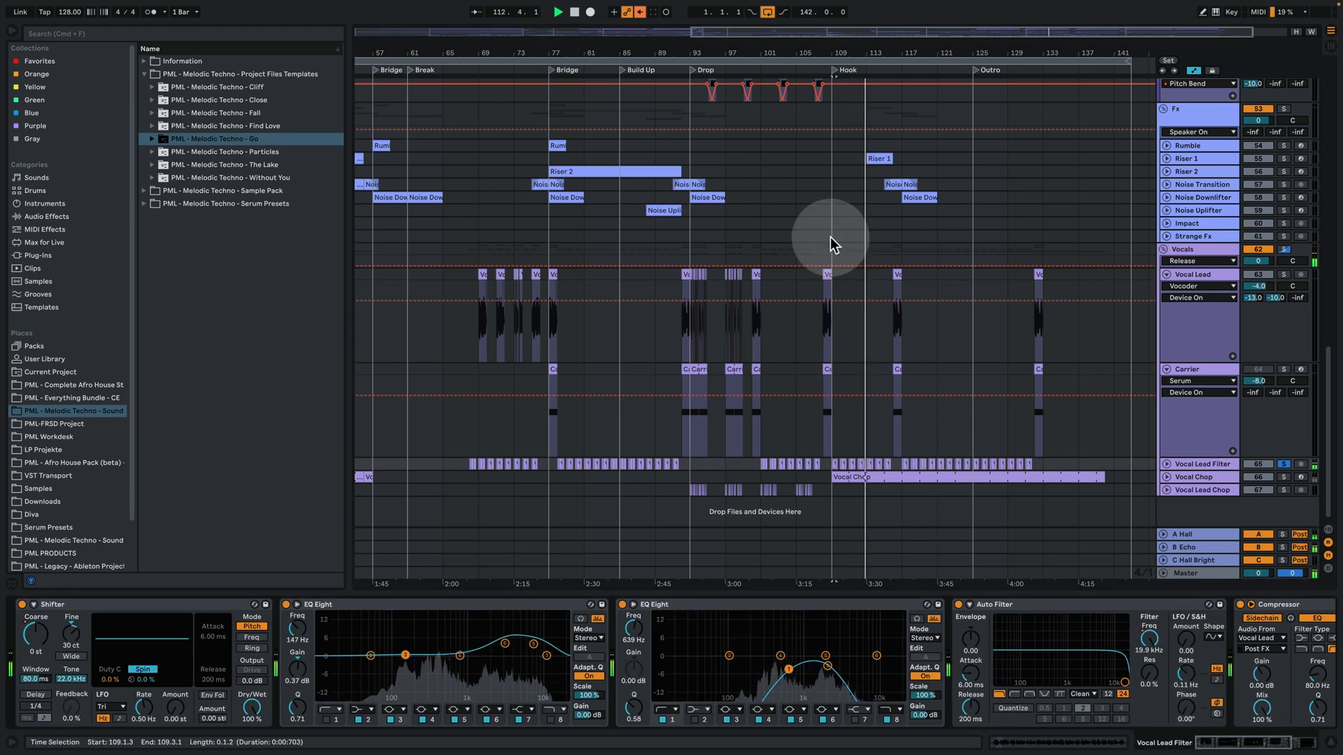
{"action": "key", "text": "space"}
Unfold the Vocal Lead Filter track to show its clips and Shifter pitch automation at the Hook
{"action": "left_click_drag", "start_coordinate": [852, 54], "coordinate": [867, 441]}
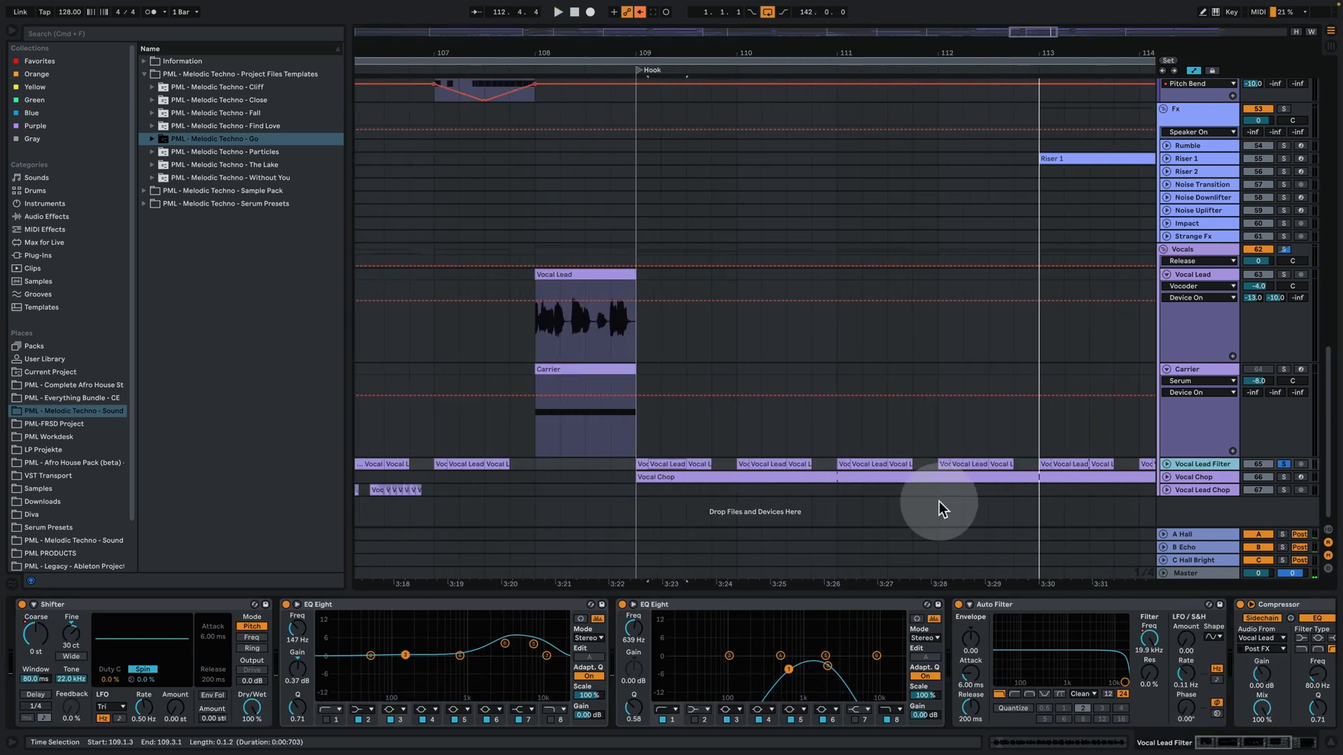
{"action": "left_click", "coordinate": [1166, 464]}
{"action": "scroll", "coordinate": [769, 432], "scroll_direction": "down", "scroll_amount": 2}
{"action": "left_click", "coordinate": [665, 428]}
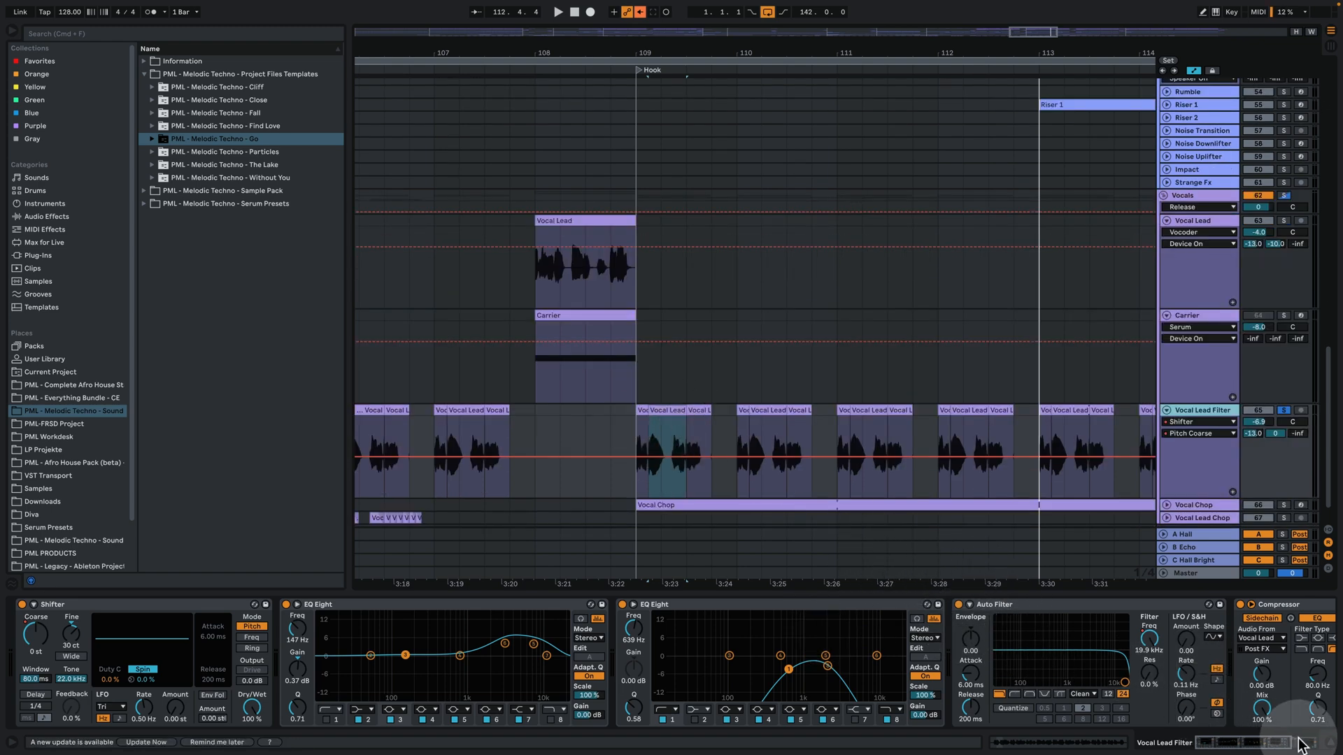
Play Vocal Lead Filter from the Hook and display the Delay and EQ on the B Echo return track
{"action": "left_click", "coordinate": [1277, 745]}
{"action": "left_click", "coordinate": [1208, 415]}
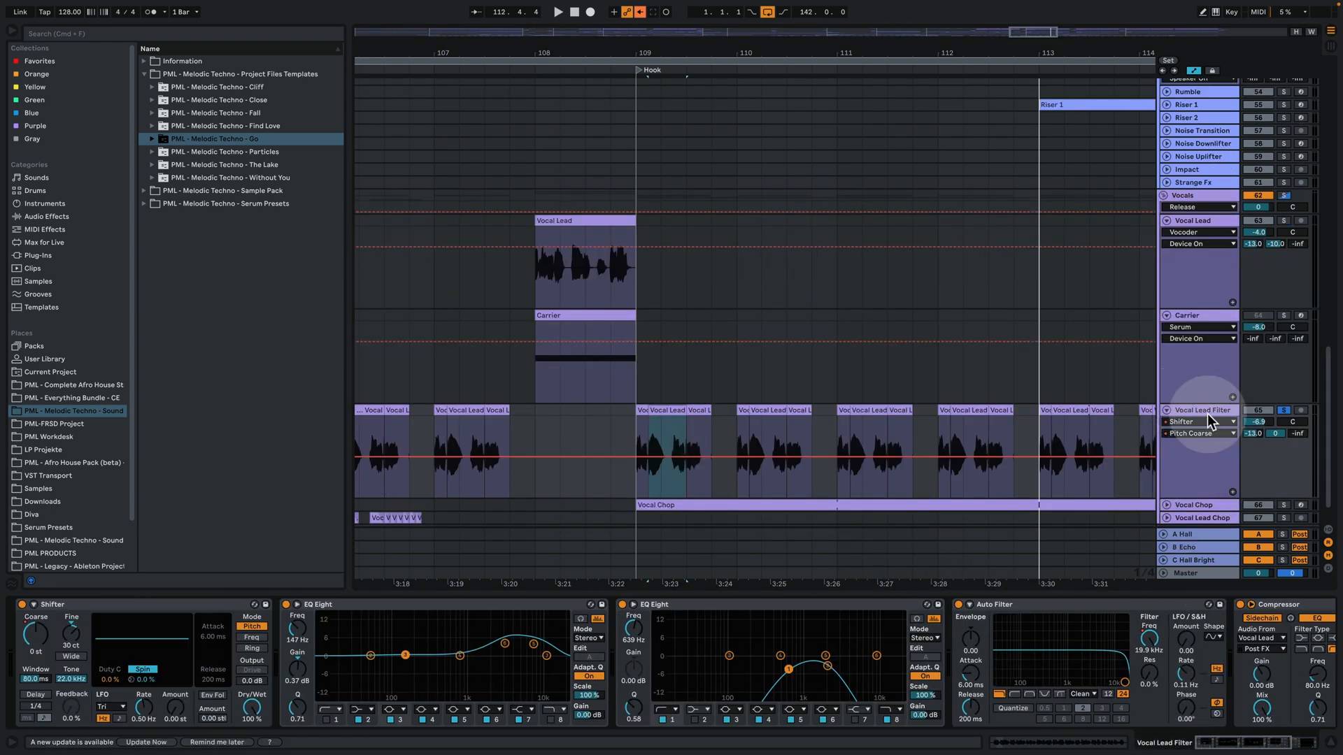
{"action": "left_click", "coordinate": [1189, 547]}
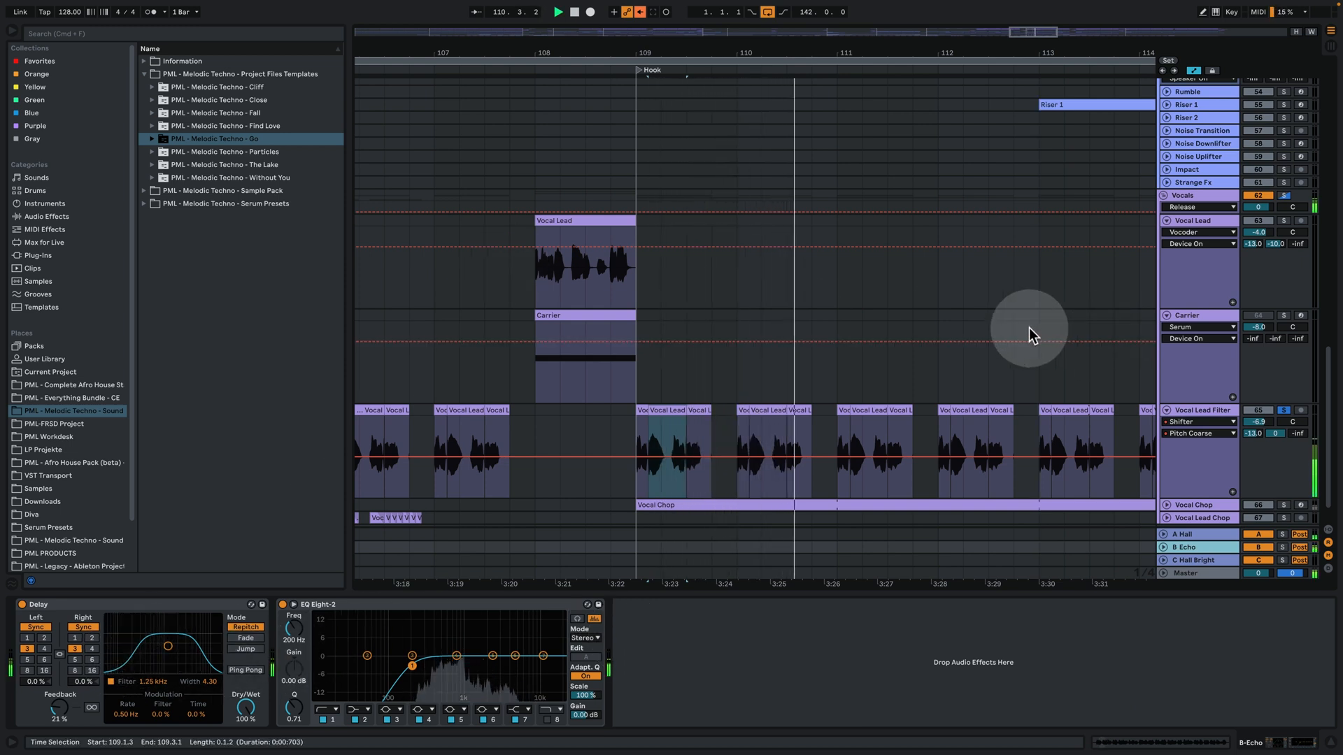
Unfold the Vocal Chop track, solo it, and play its clip from the Hook at bar 109
{"action": "scroll", "coordinate": [1029, 327], "scroll_direction": "down", "scroll_amount": 1}
{"action": "left_click", "coordinate": [1167, 478]}
{"action": "scroll", "coordinate": [1074, 417], "scroll_direction": "down", "scroll_amount": 3}
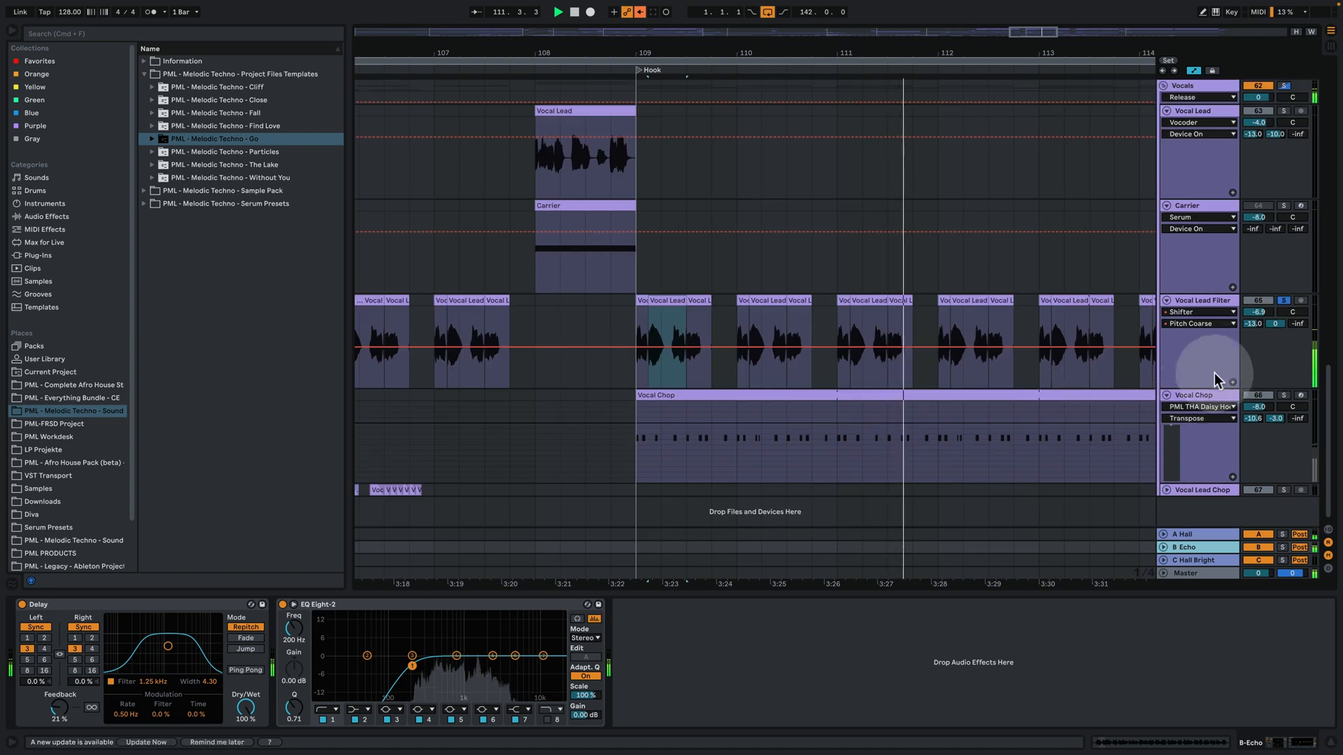
{"action": "left_click", "coordinate": [1196, 396]}
{"action": "left_click", "coordinate": [699, 416]}
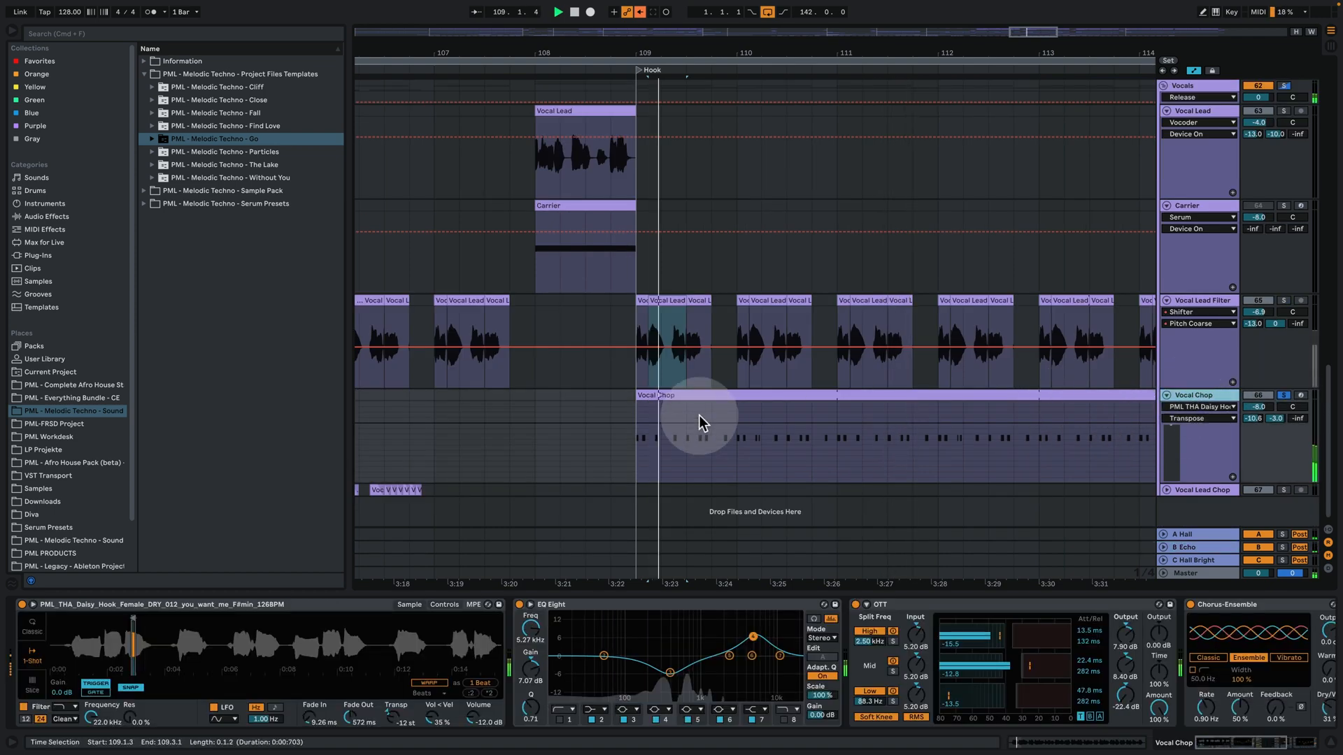
{"action": "left_click", "coordinate": [706, 395]}
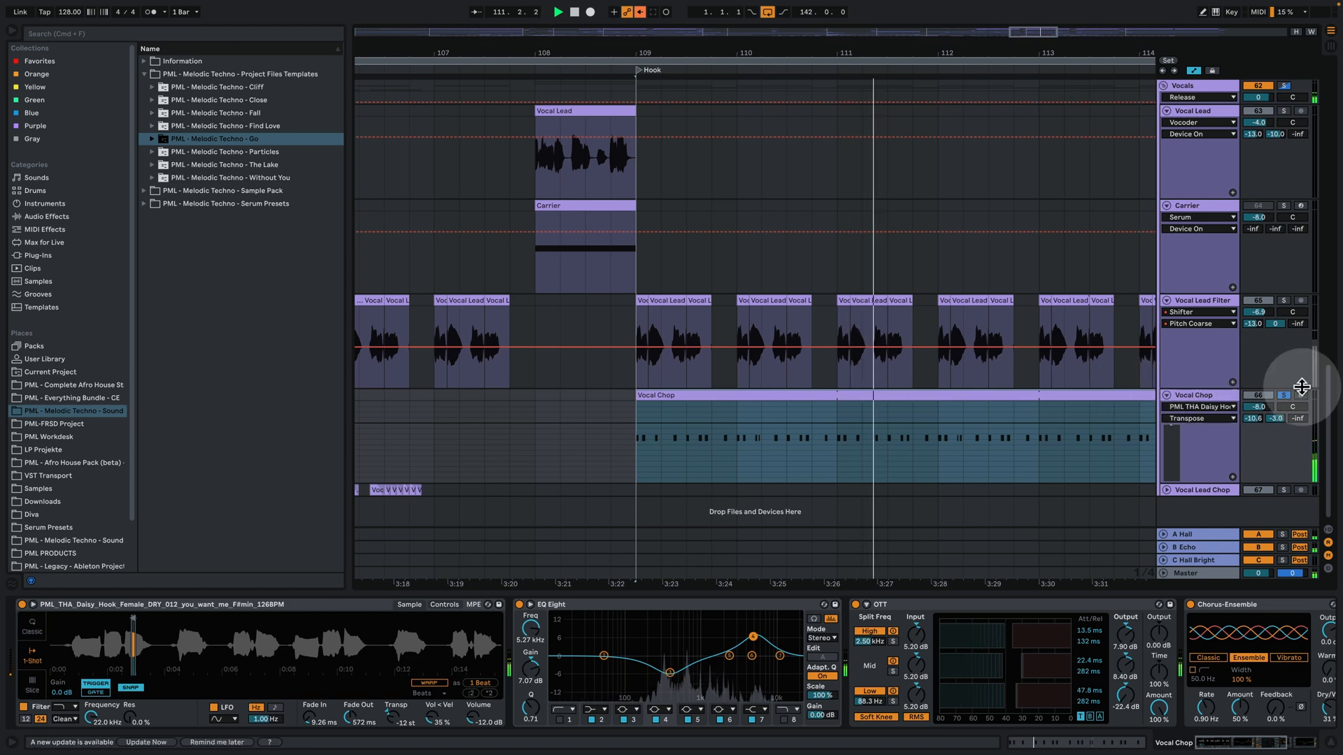
{"action": "key", "text": "space"}
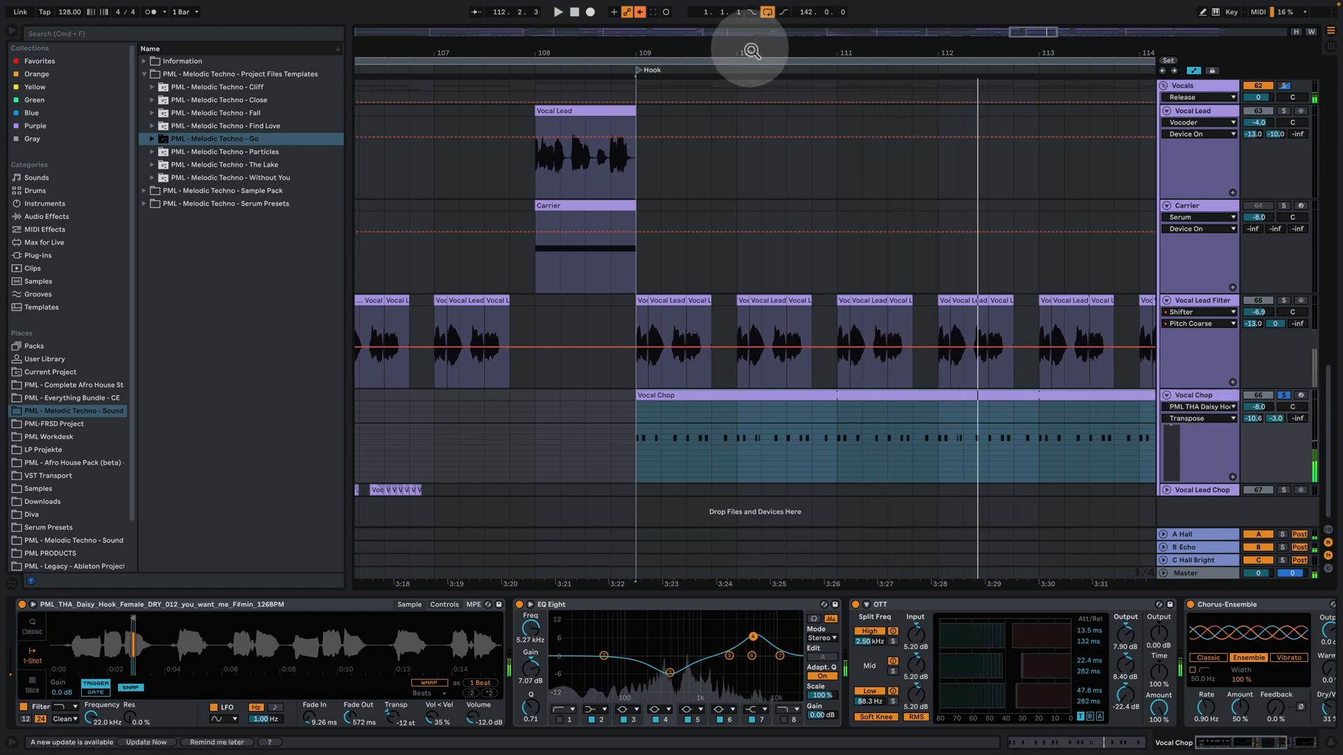
Turn off the Vocal Chop solo and look over the vocal tracks across the whole arrangement
{"action": "left_click_drag", "start_coordinate": [752, 51], "coordinate": [752, 3]}
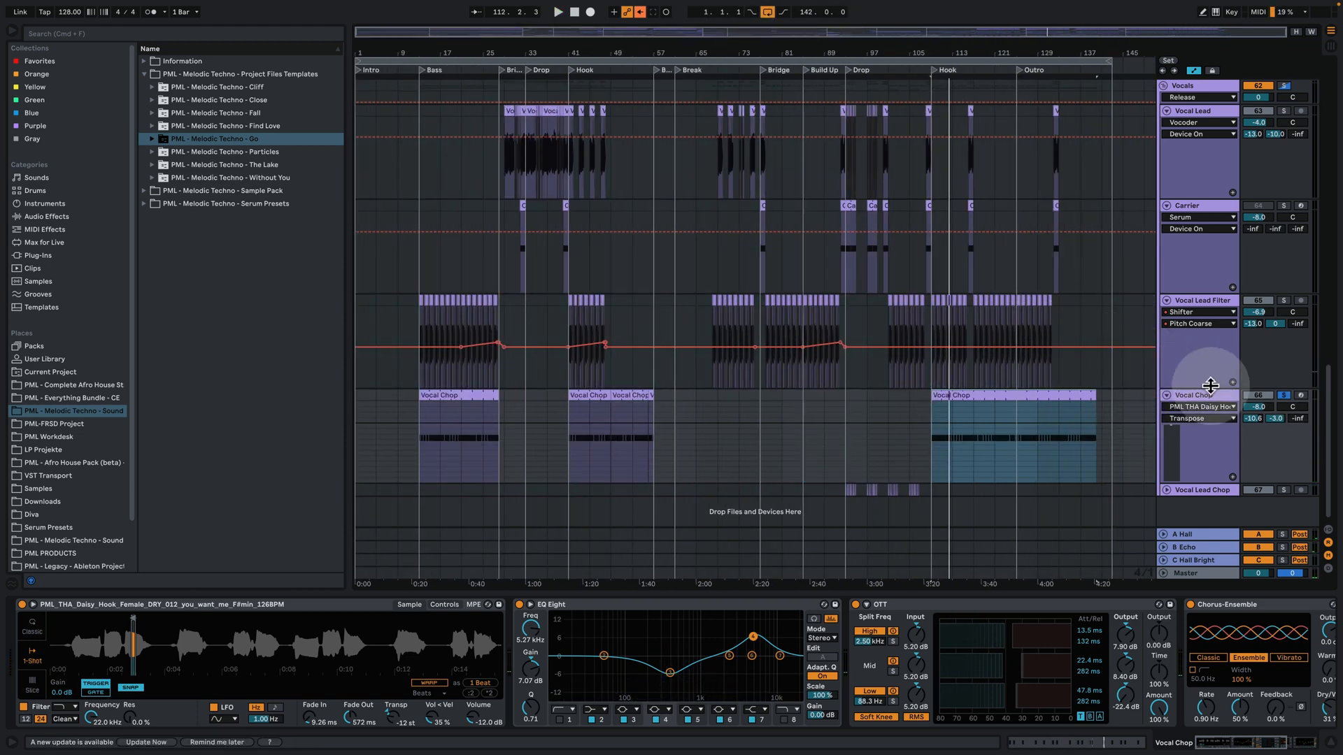
{"action": "scroll", "coordinate": [1175, 413], "scroll_direction": "up", "scroll_amount": 3}
{"action": "scroll", "coordinate": [1155, 479], "scroll_direction": "down", "scroll_amount": 3}
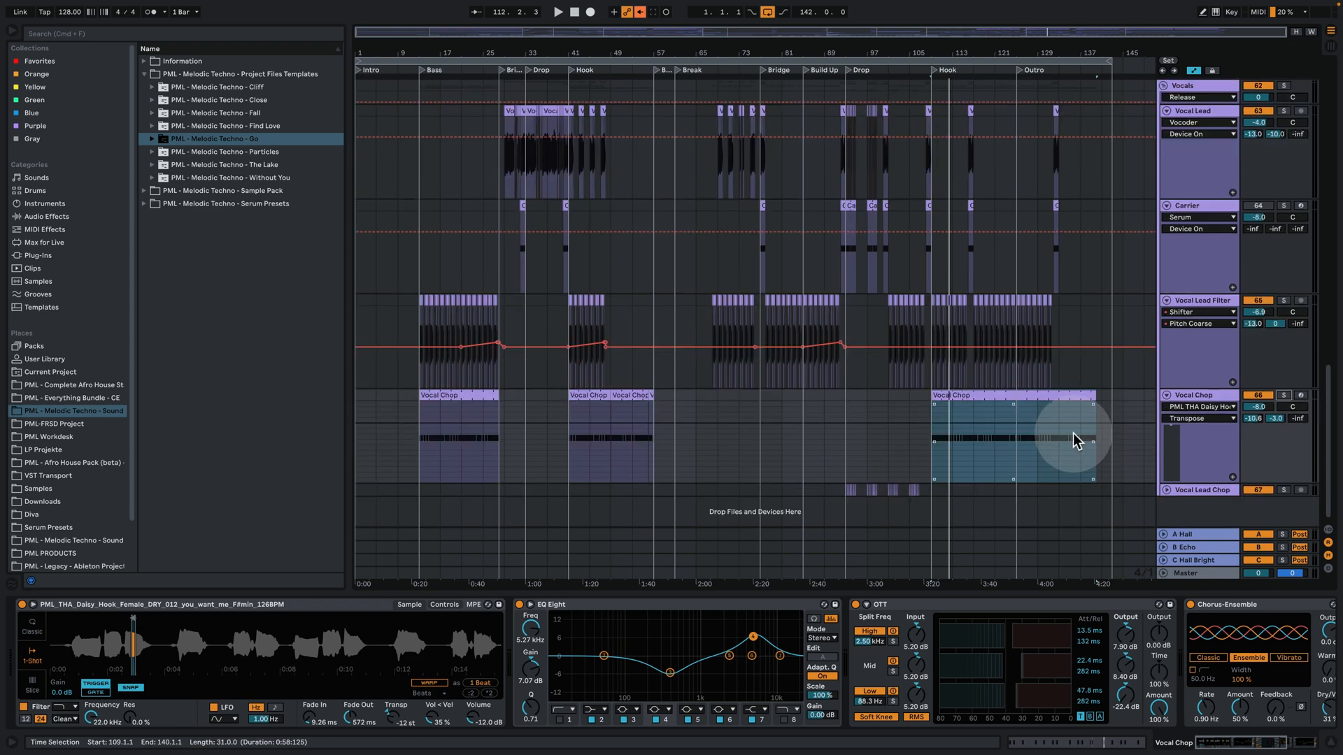
Play the vocal tracks from the Hook at bar 109, and from the Bass section at bar 13
{"action": "left_click", "coordinate": [935, 414]}
{"action": "key", "text": "space"}
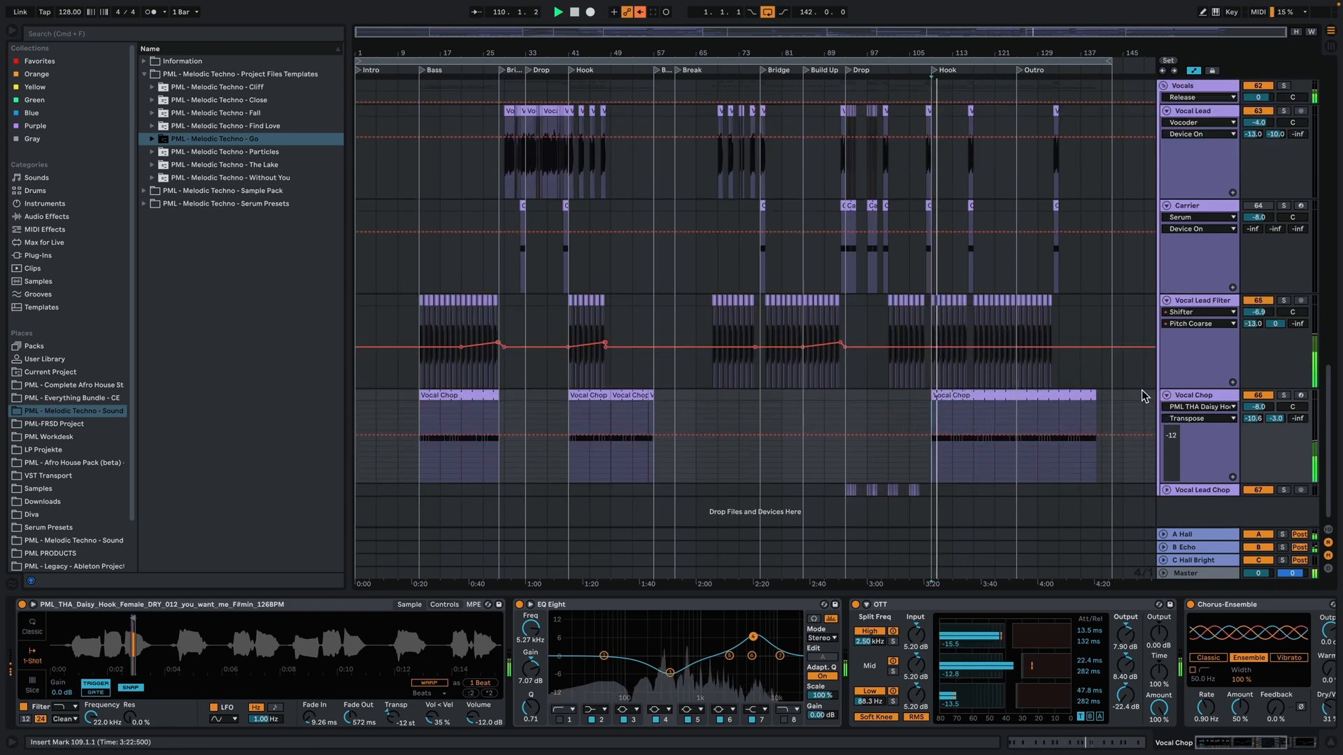
{"action": "key", "text": "space"}
{"action": "left_click", "coordinate": [416, 425]}
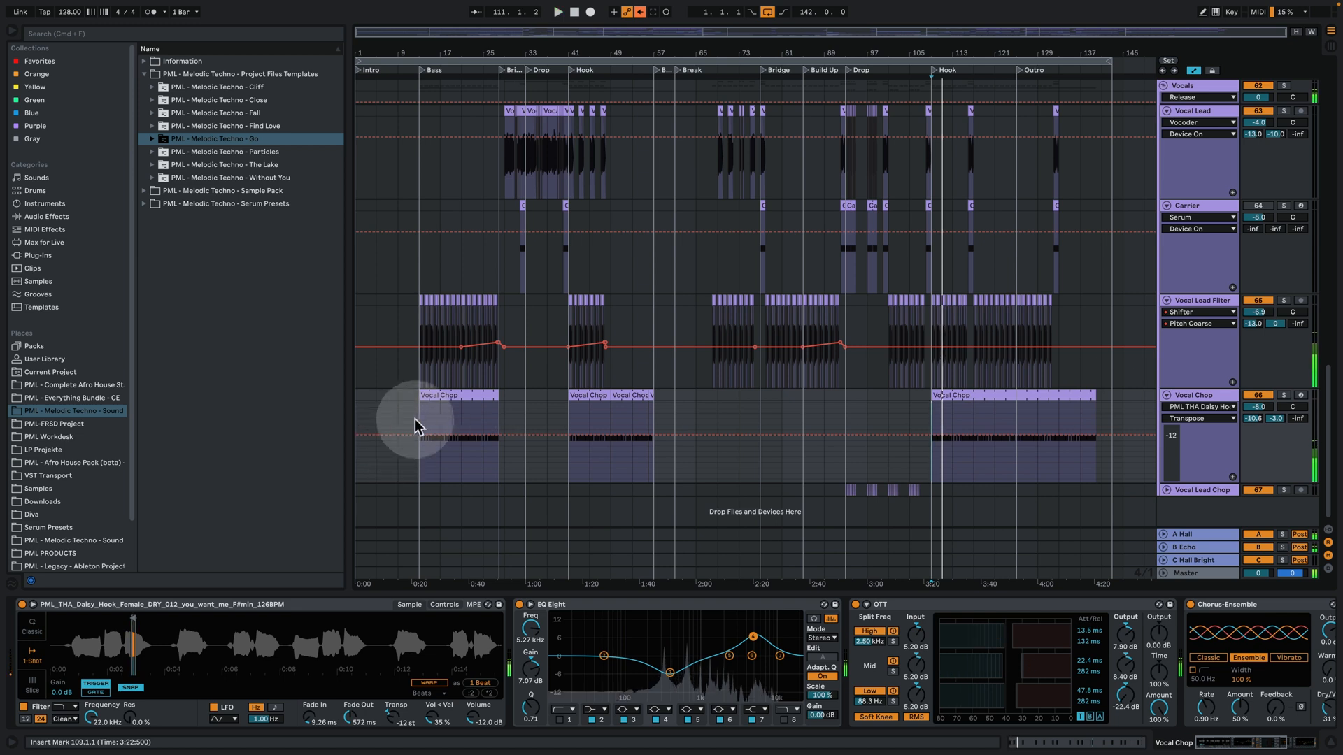
{"action": "key", "text": "space"}
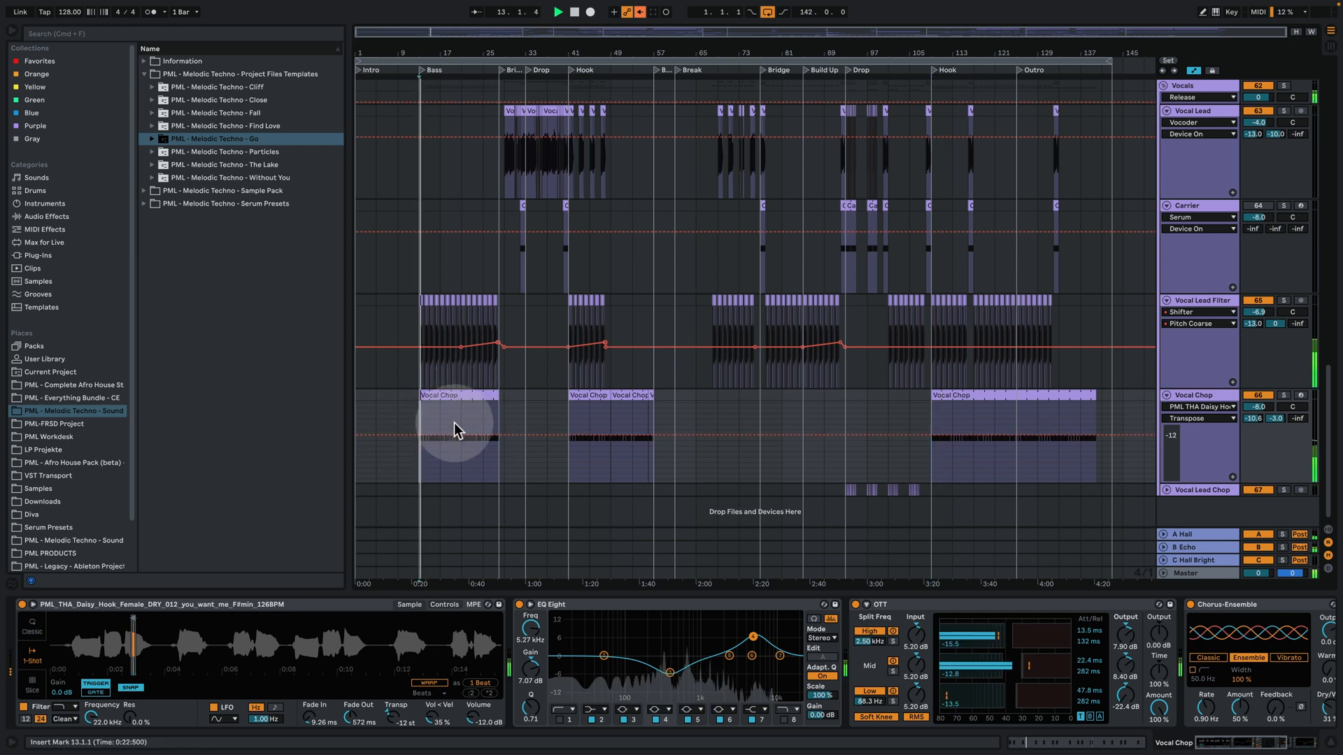
Mute the Vocal Lead Filter track and view the notes of the Vocal Chop clip in the Bass section
{"action": "left_click", "coordinate": [870, 381]}
{"action": "left_click", "coordinate": [1254, 300]}
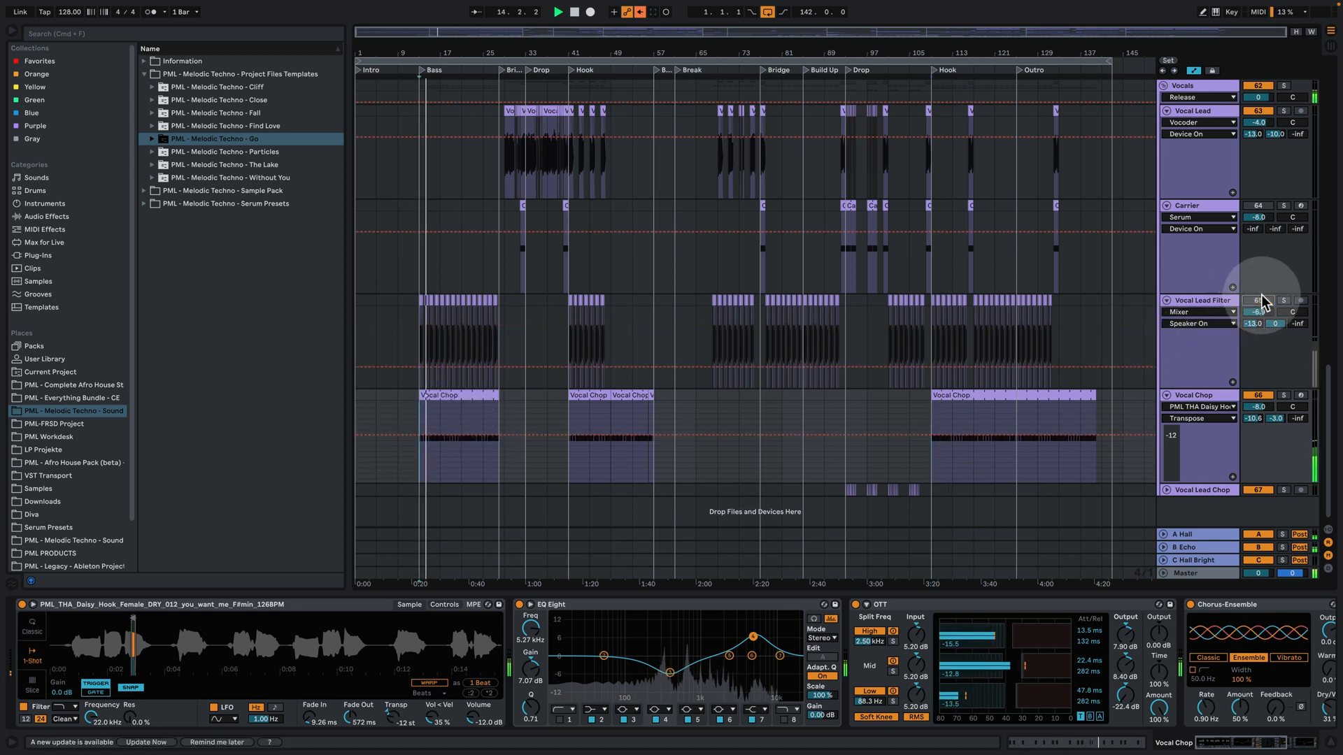
{"action": "double_click", "coordinate": [447, 390]}
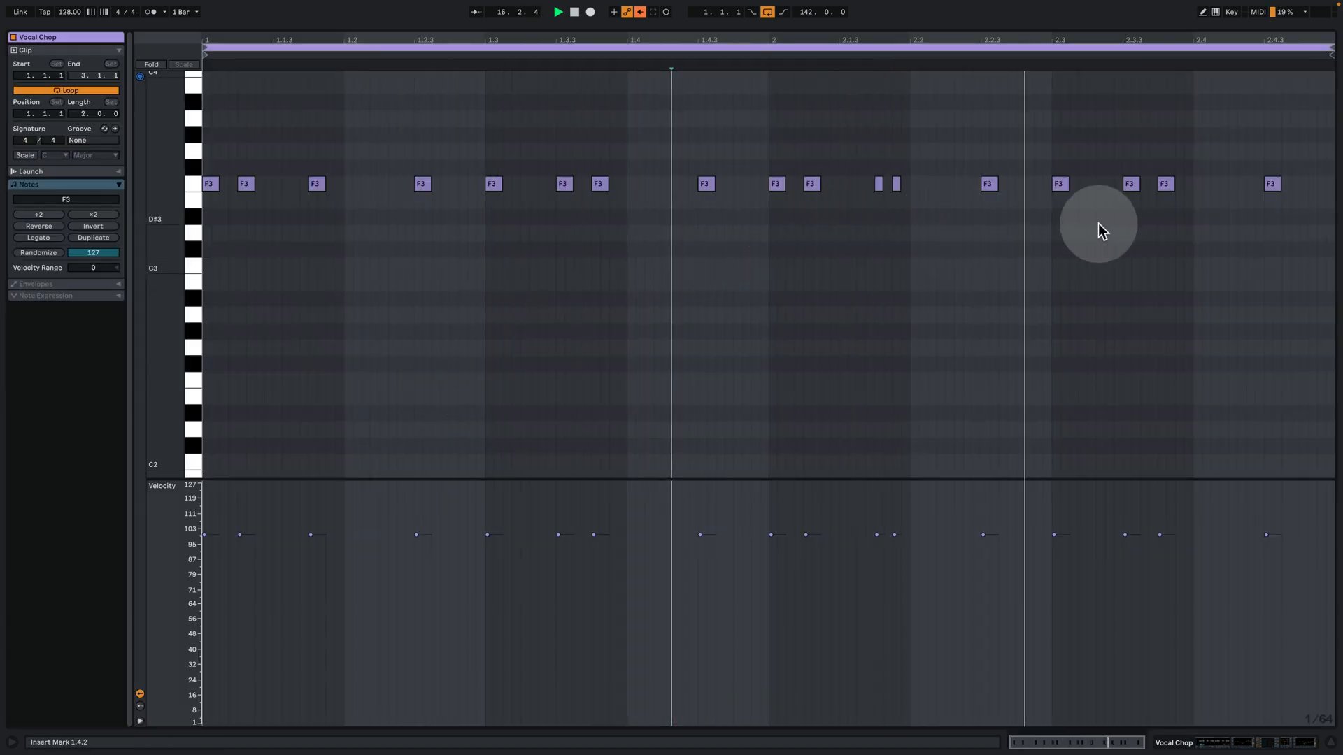
{"action": "left_click", "coordinate": [1237, 746]}
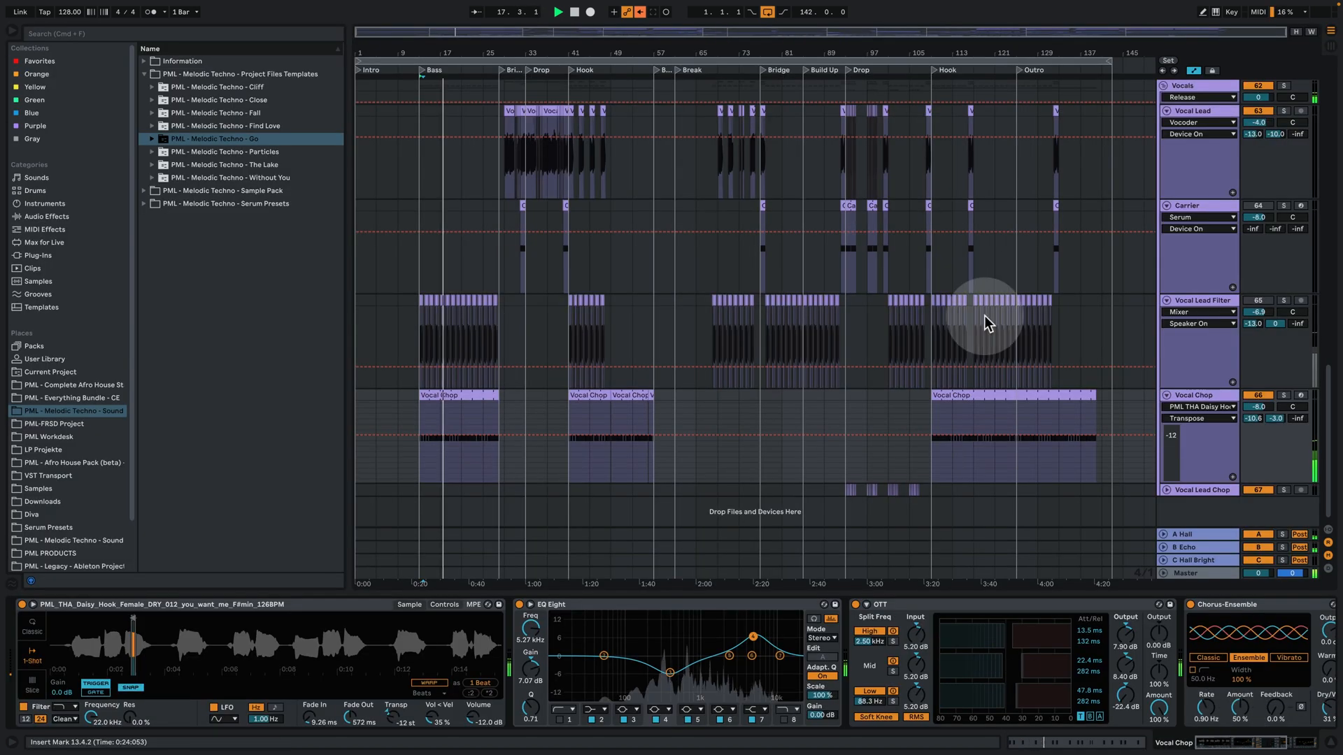
Unmute the Vocal Lead Filter track and hide the device view
{"action": "left_click", "coordinate": [1266, 301]}
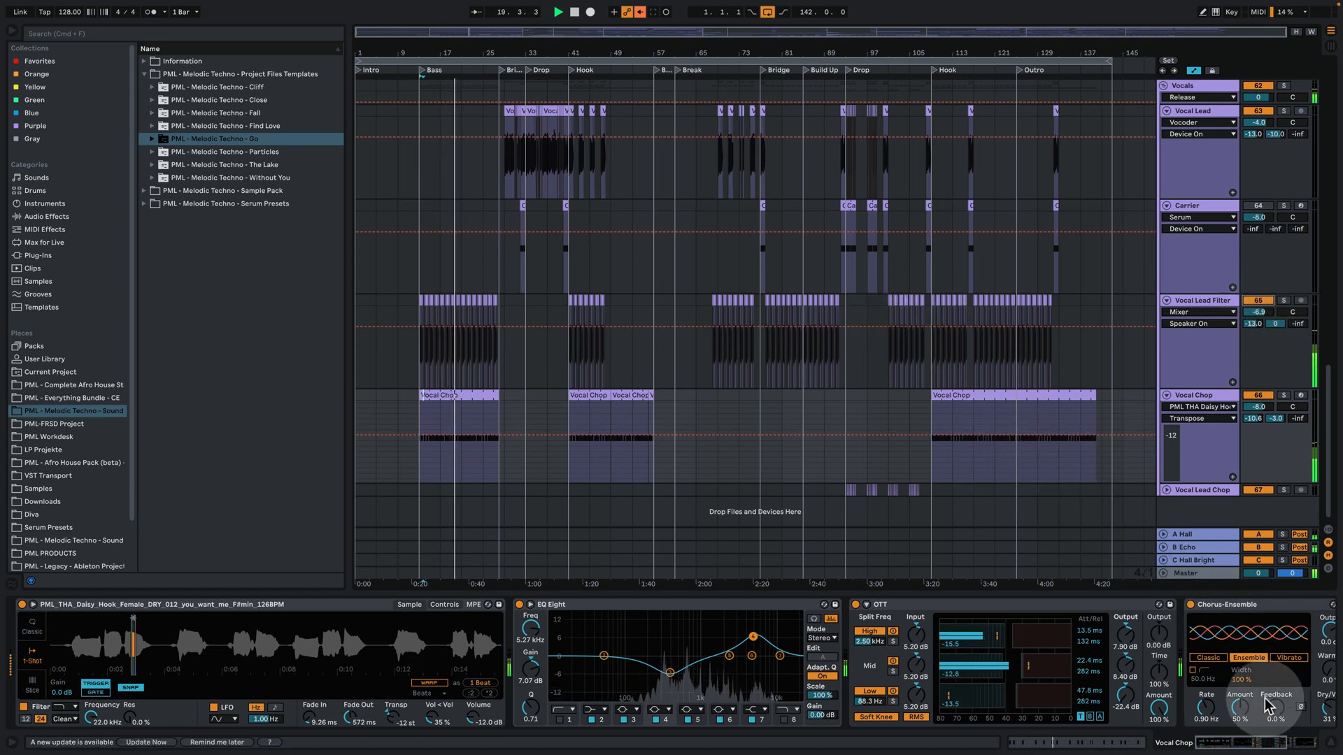
{"action": "key", "text": "super+alt+l"}
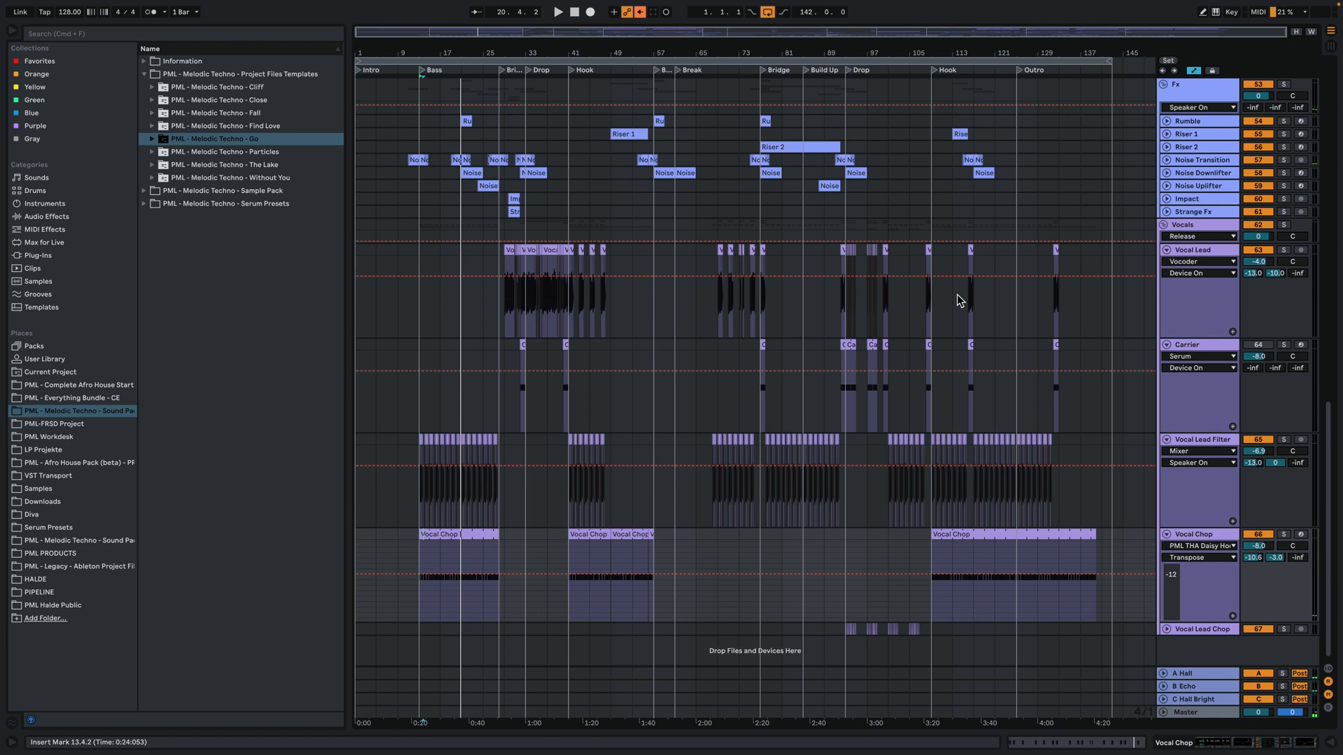
Solo the Fx group and play it from the Bridge at bar 77
{"action": "scroll", "coordinate": [1057, 249], "scroll_direction": "up", "scroll_amount": 3}
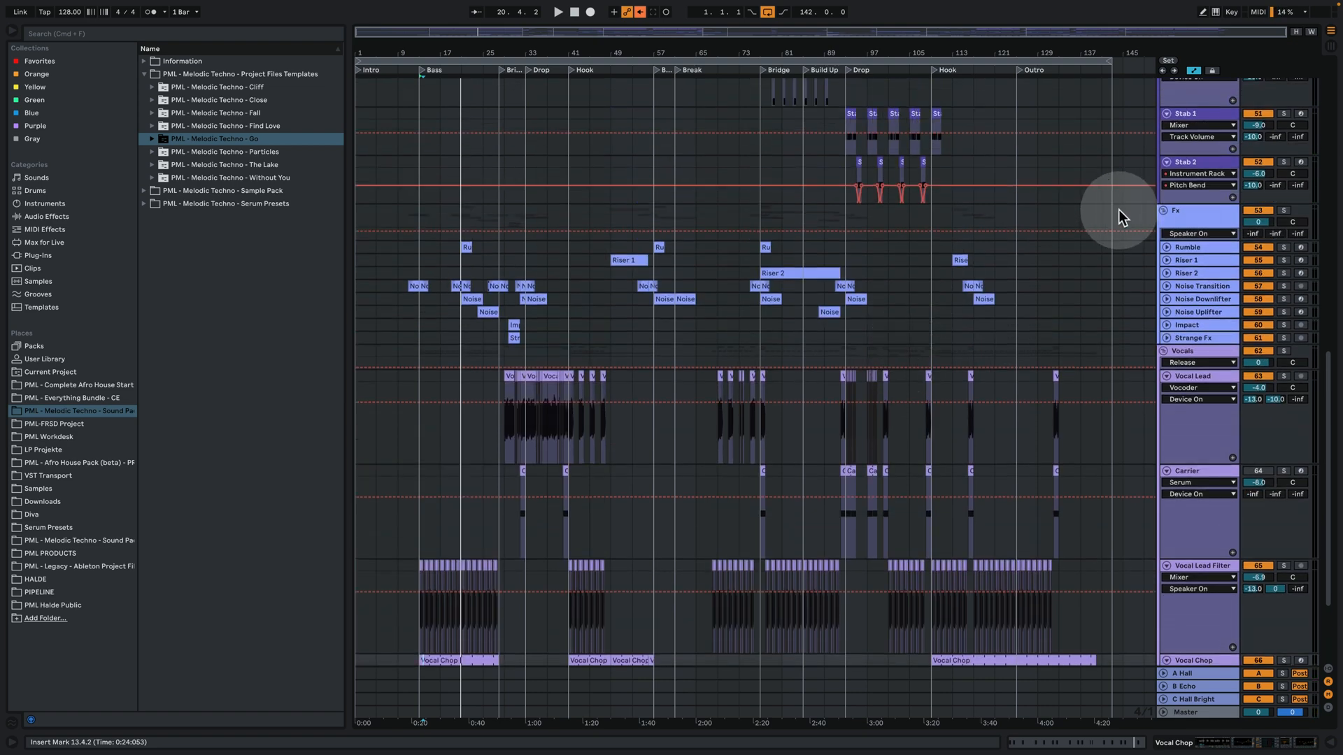
{"action": "left_click", "coordinate": [770, 269]}
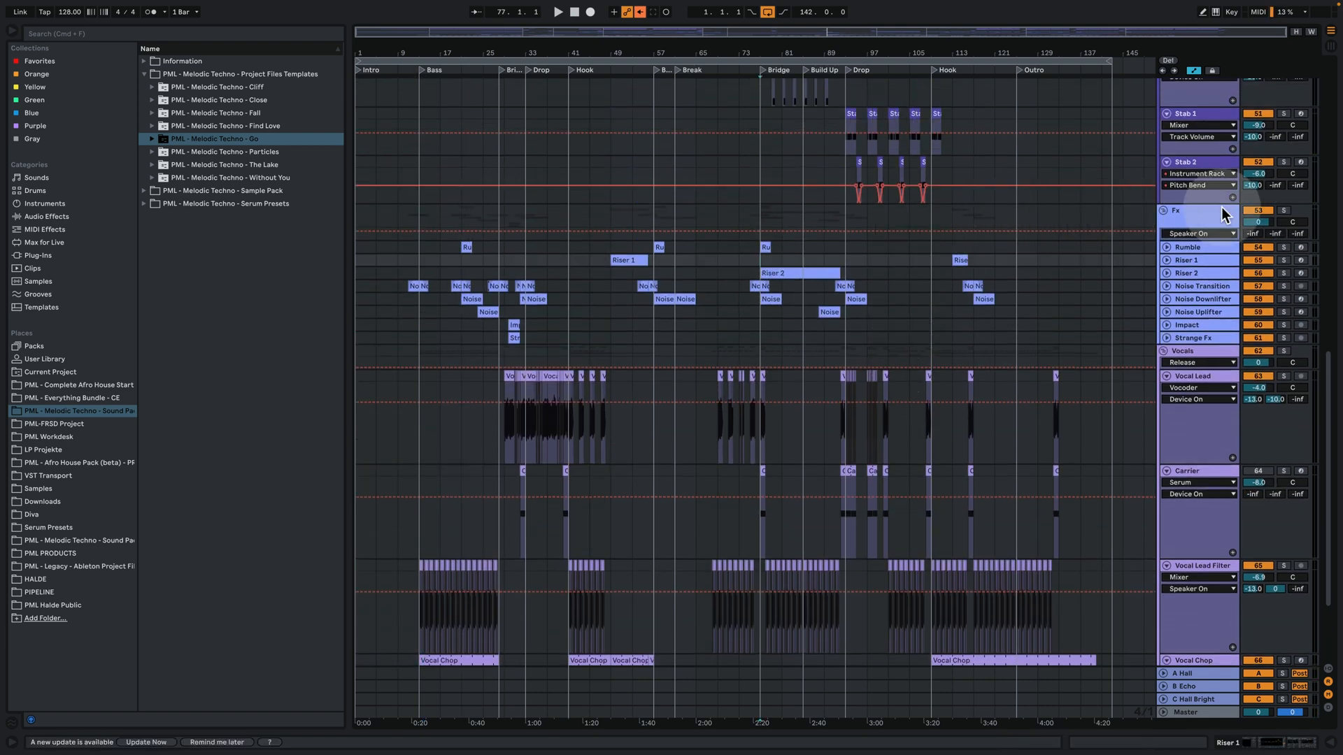
{"action": "left_click", "coordinate": [1284, 211]}
{"action": "key", "text": "space"}
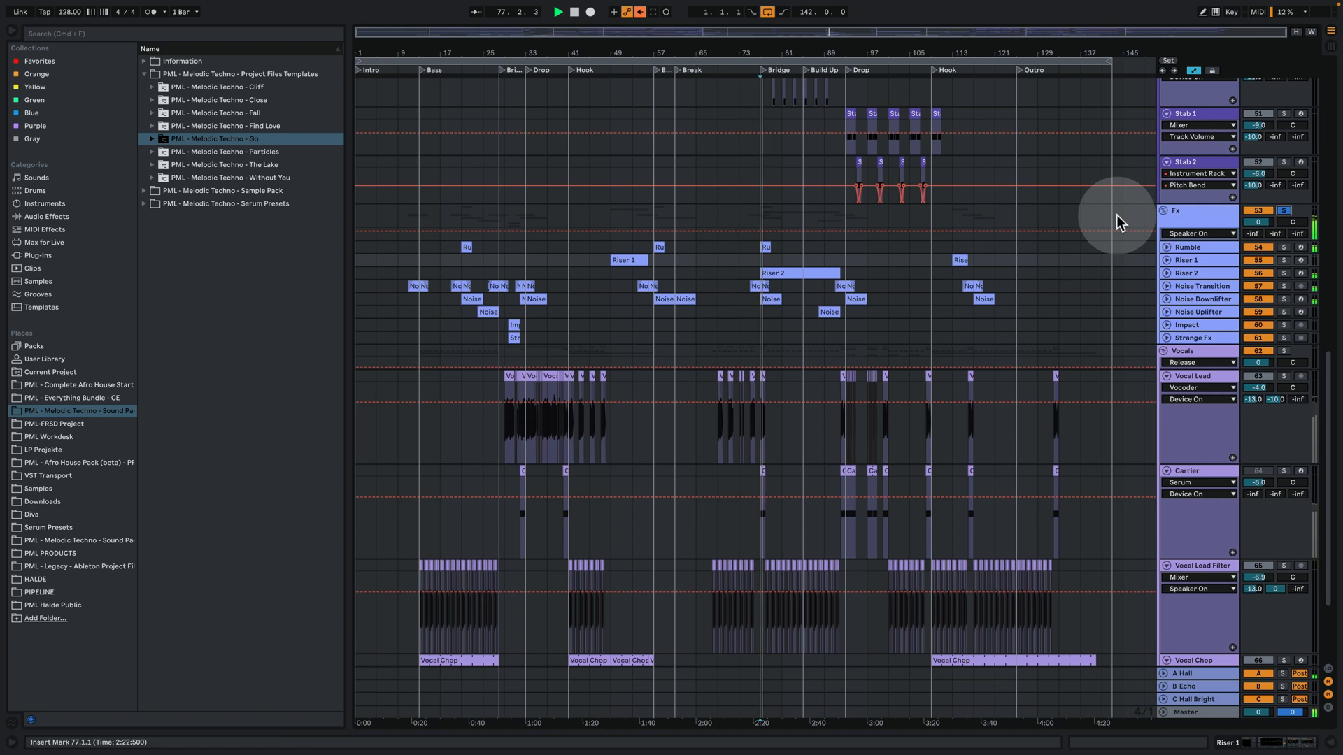
Play the soloed effects around the Bridge from bars 75 and 77, and select the Riser 2 clip
{"action": "left_click_drag", "start_coordinate": [766, 53], "coordinate": [762, 133]}
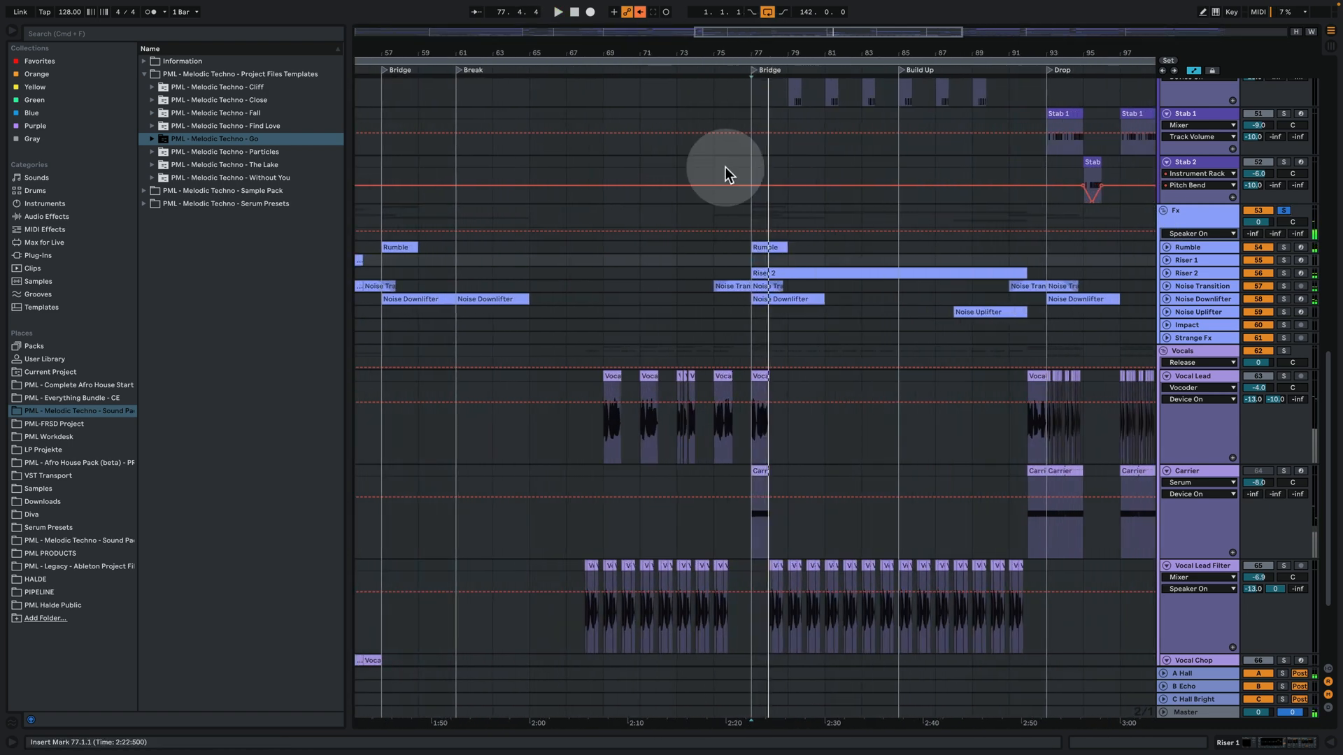
{"action": "left_click", "coordinate": [711, 260]}
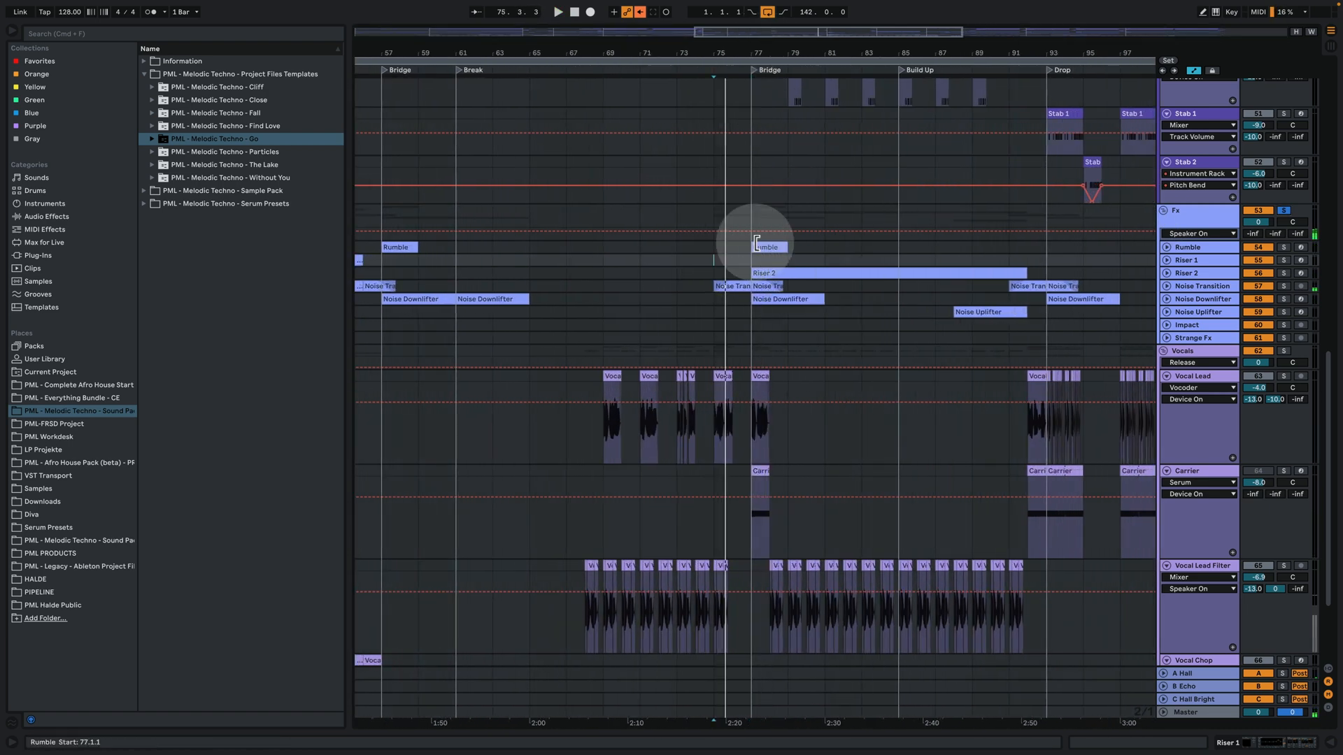
{"action": "left_click", "coordinate": [757, 246]}
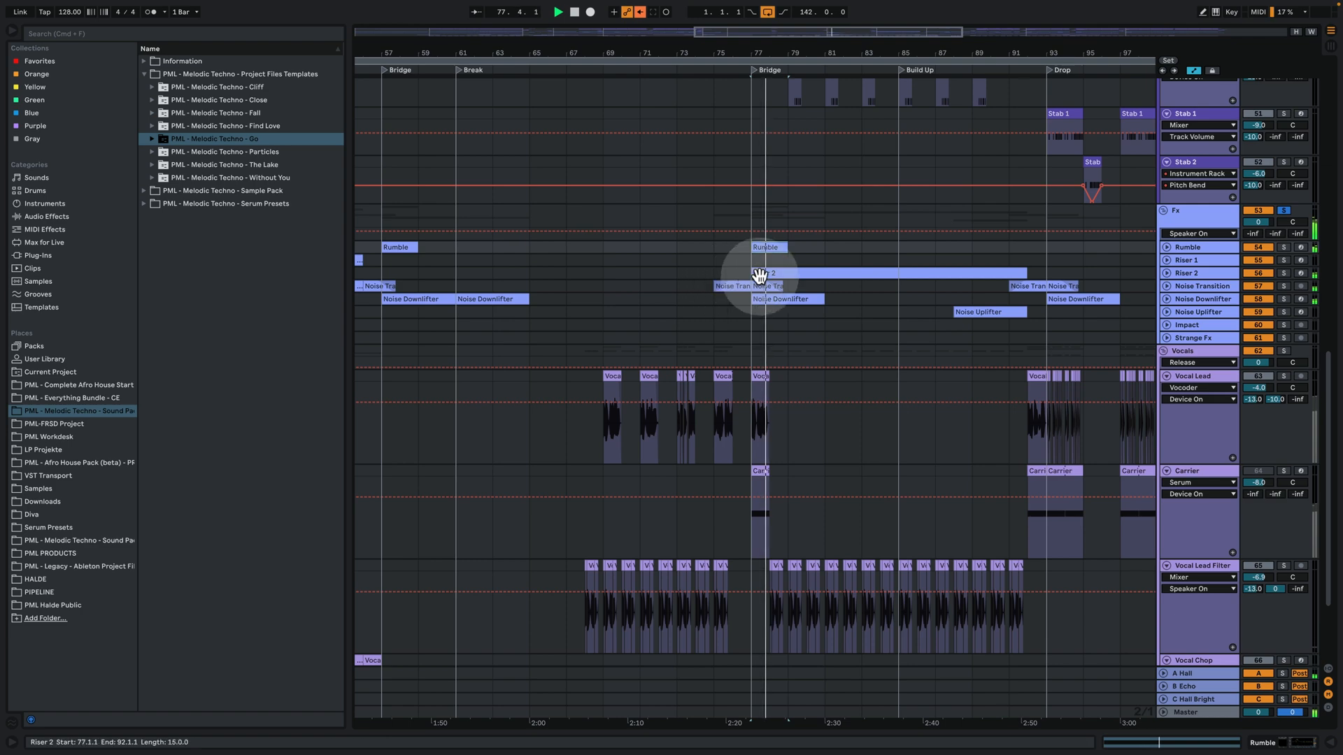
{"action": "left_click", "coordinate": [758, 274]}
{"action": "scroll", "coordinate": [1033, 371], "scroll_direction": "up", "scroll_amount": 10}
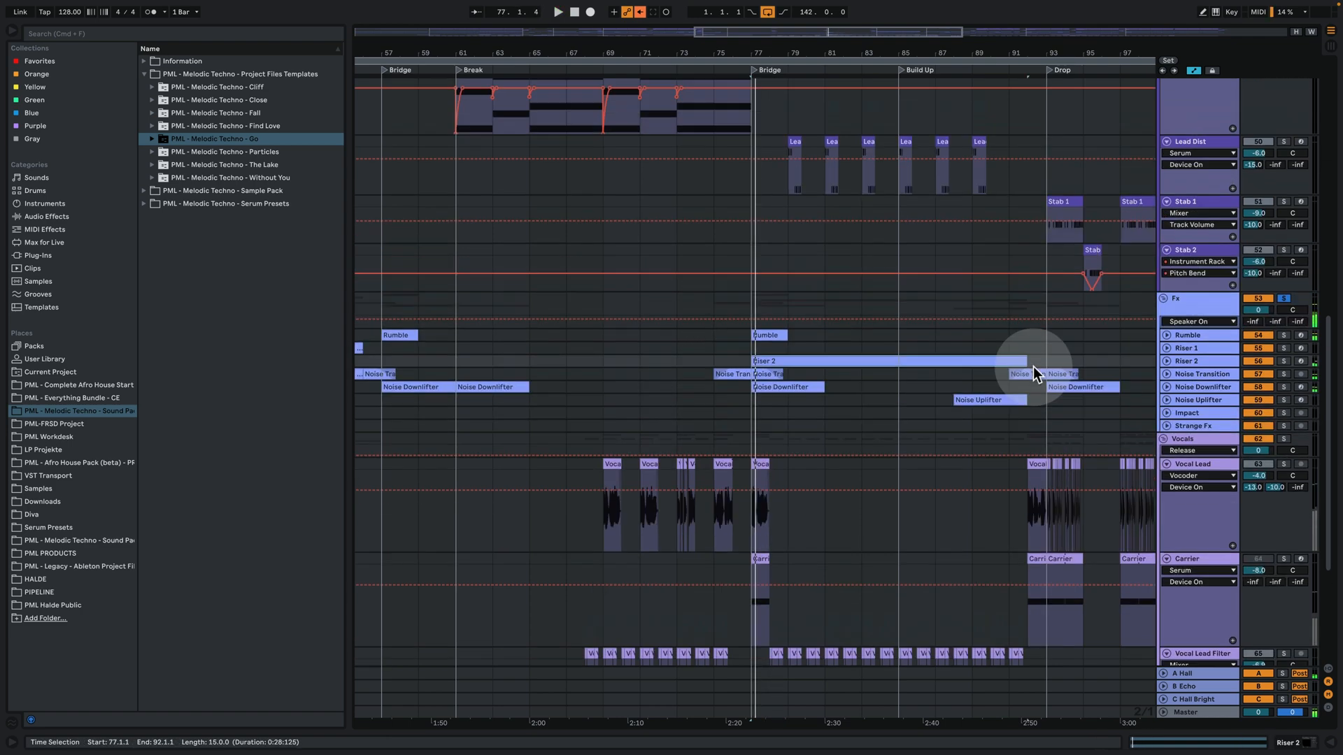
Hide the automation lanes and optimize the track heights, with the whole arrangement in view
{"action": "left_click", "coordinate": [1193, 70]}
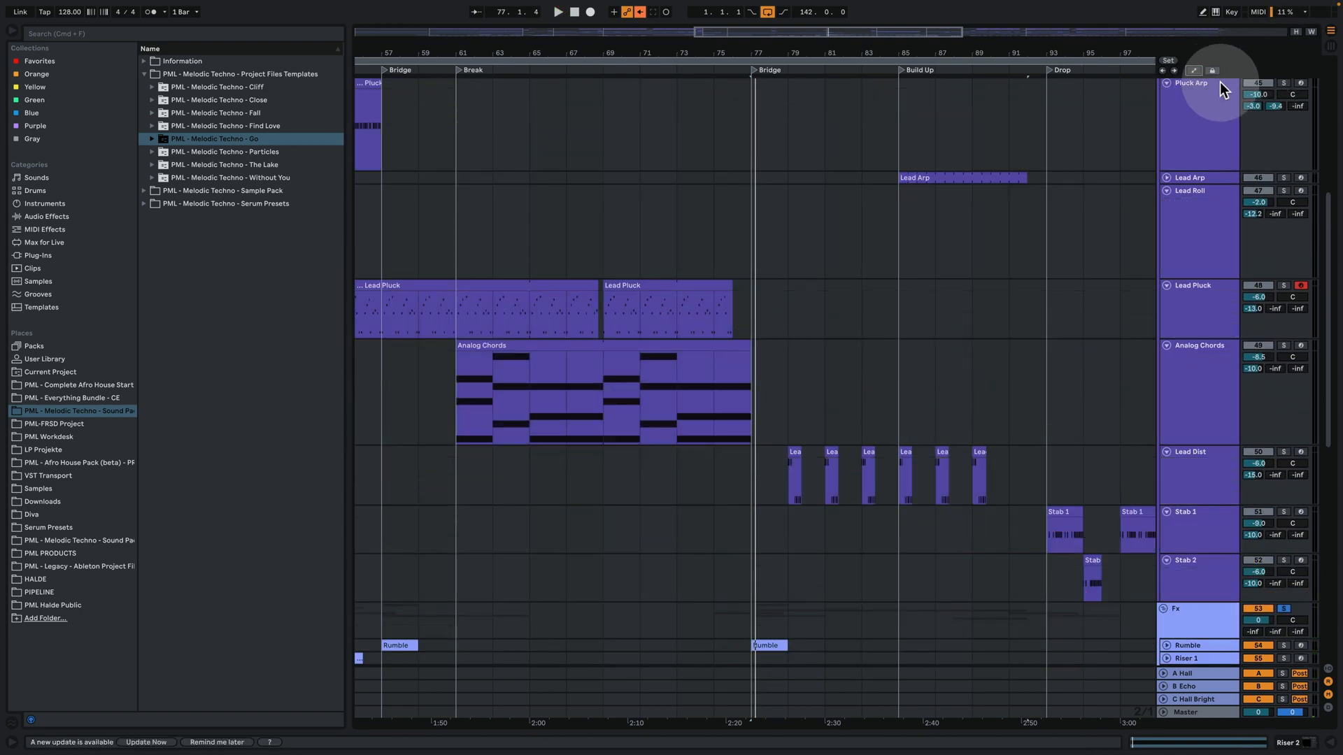
{"action": "left_click", "coordinate": [1297, 32]}
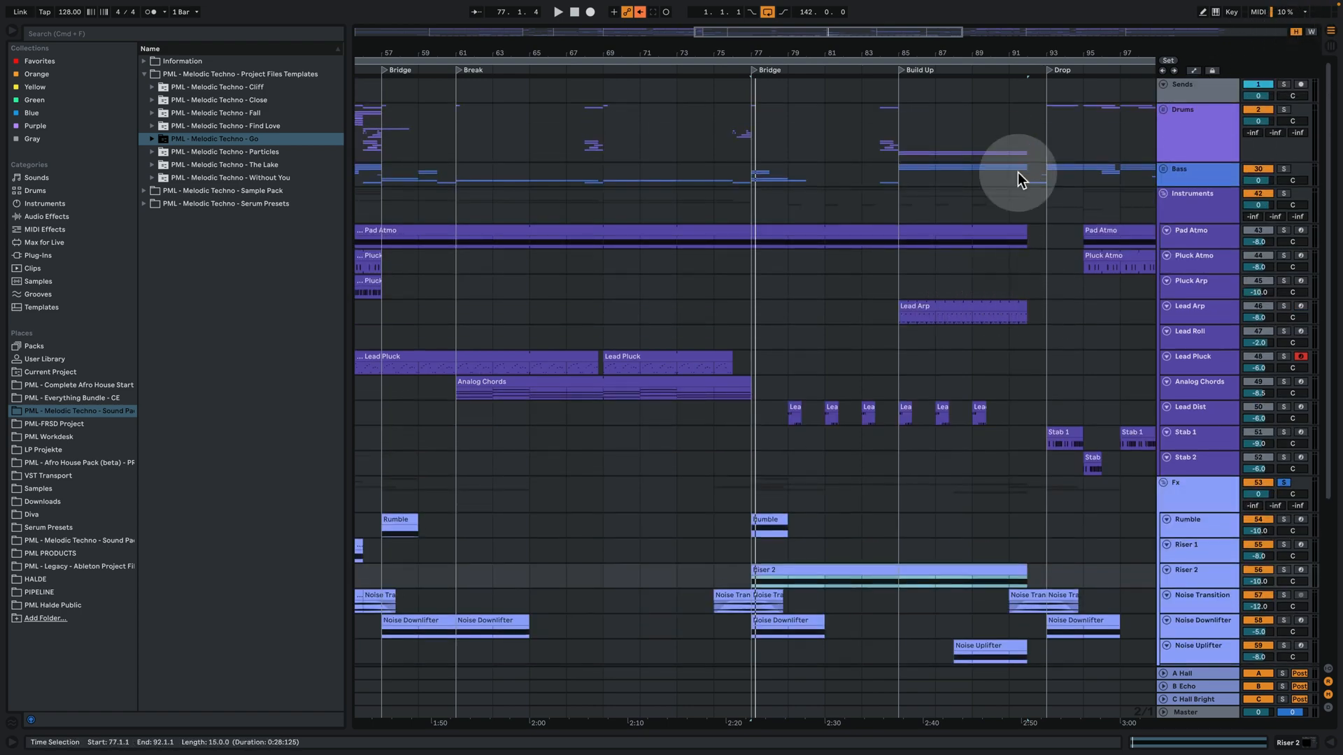
{"action": "left_click_drag", "start_coordinate": [839, 53], "coordinate": [793, 69]}
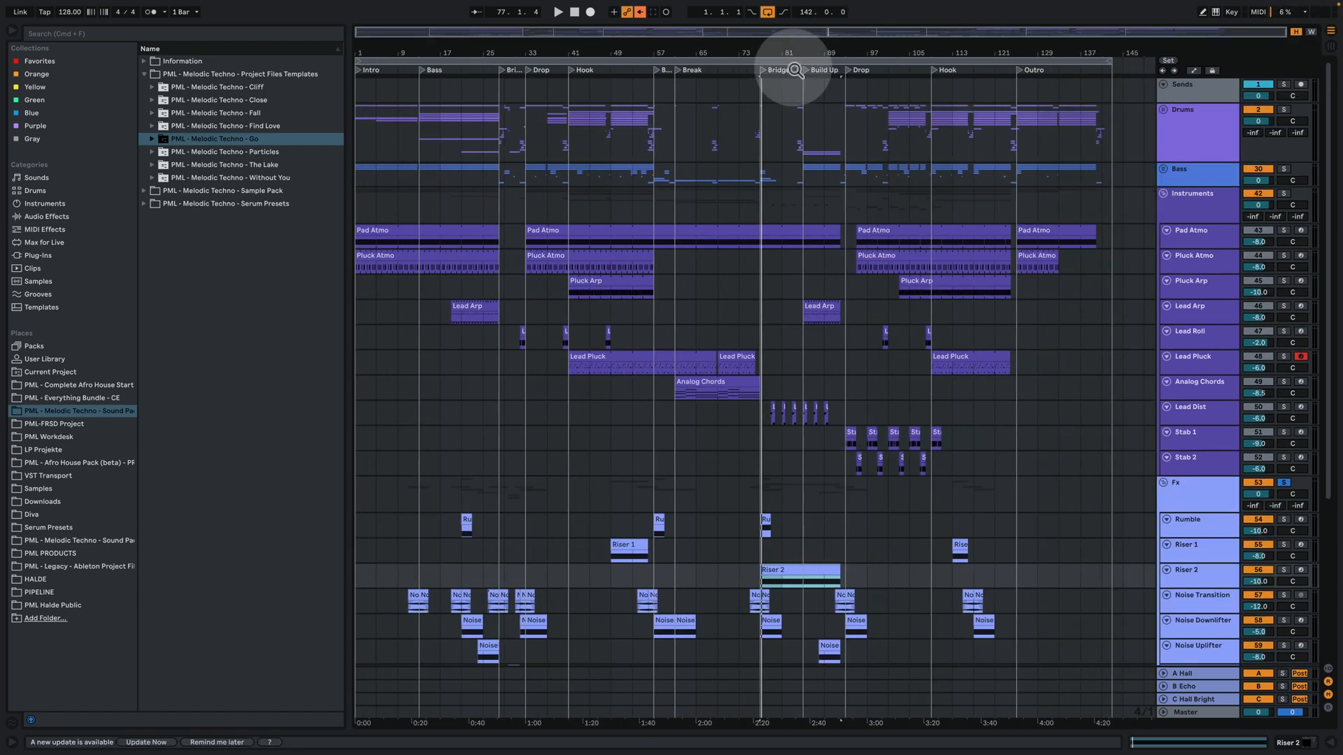
{"action": "scroll", "coordinate": [868, 314], "scroll_direction": "down", "scroll_amount": 3}
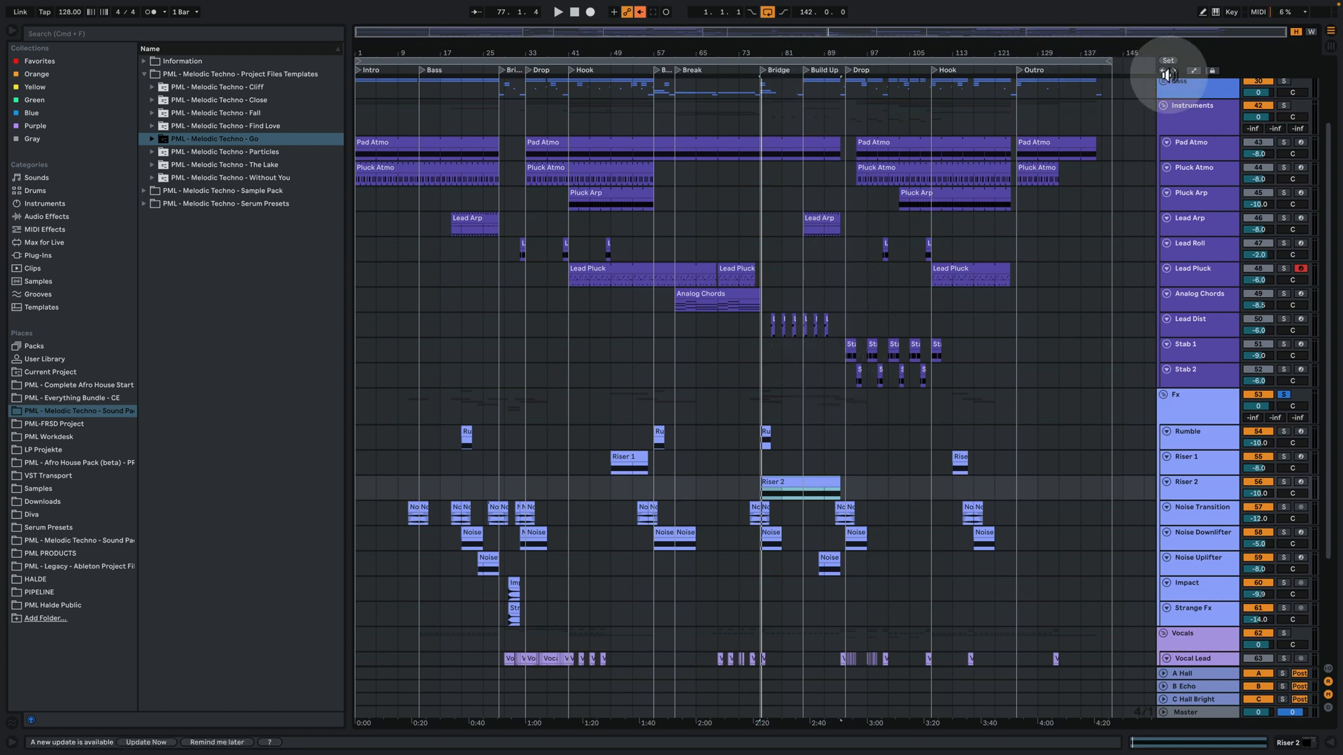
Show the automation lanes and enlarge the Analog Chords track to display its Pitch Bend automation in the Break
{"action": "left_click", "coordinate": [1195, 71]}
{"action": "left_click", "coordinate": [699, 300]}
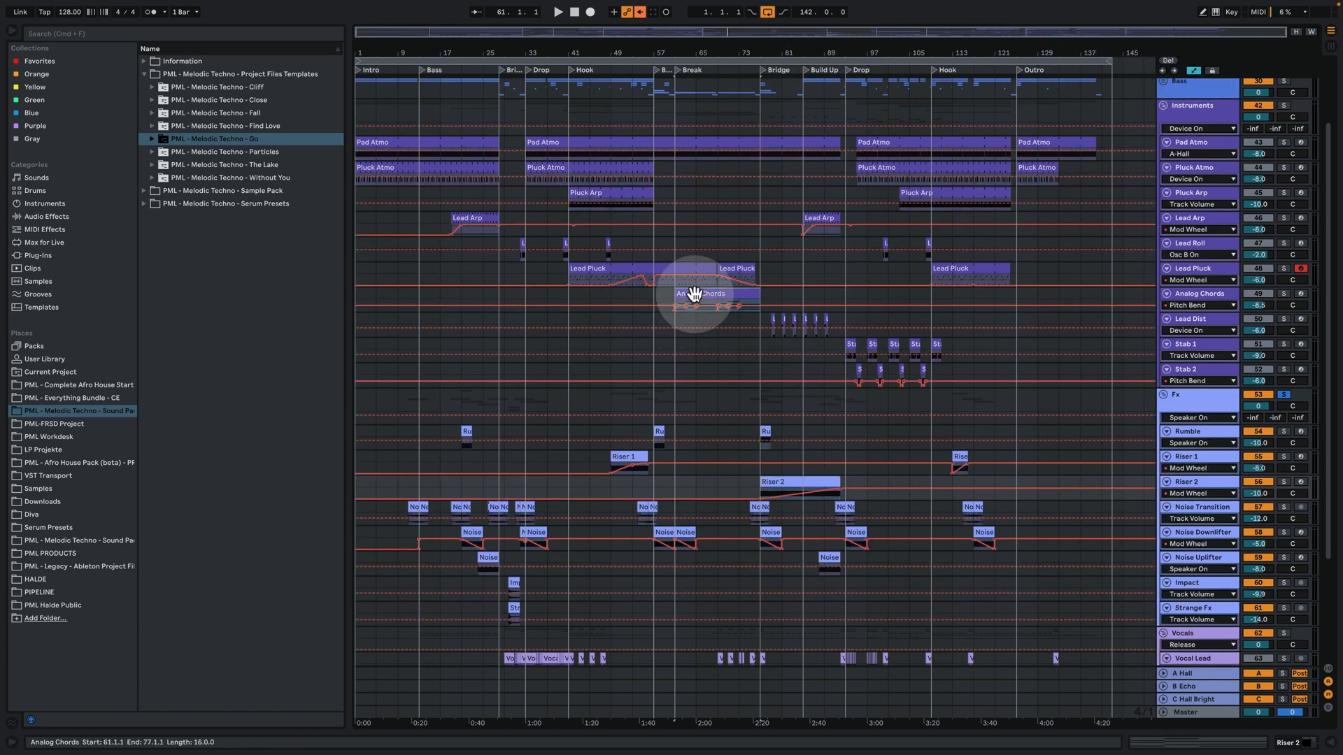
{"action": "left_click_drag", "start_coordinate": [1204, 312], "coordinate": [1189, 390]}
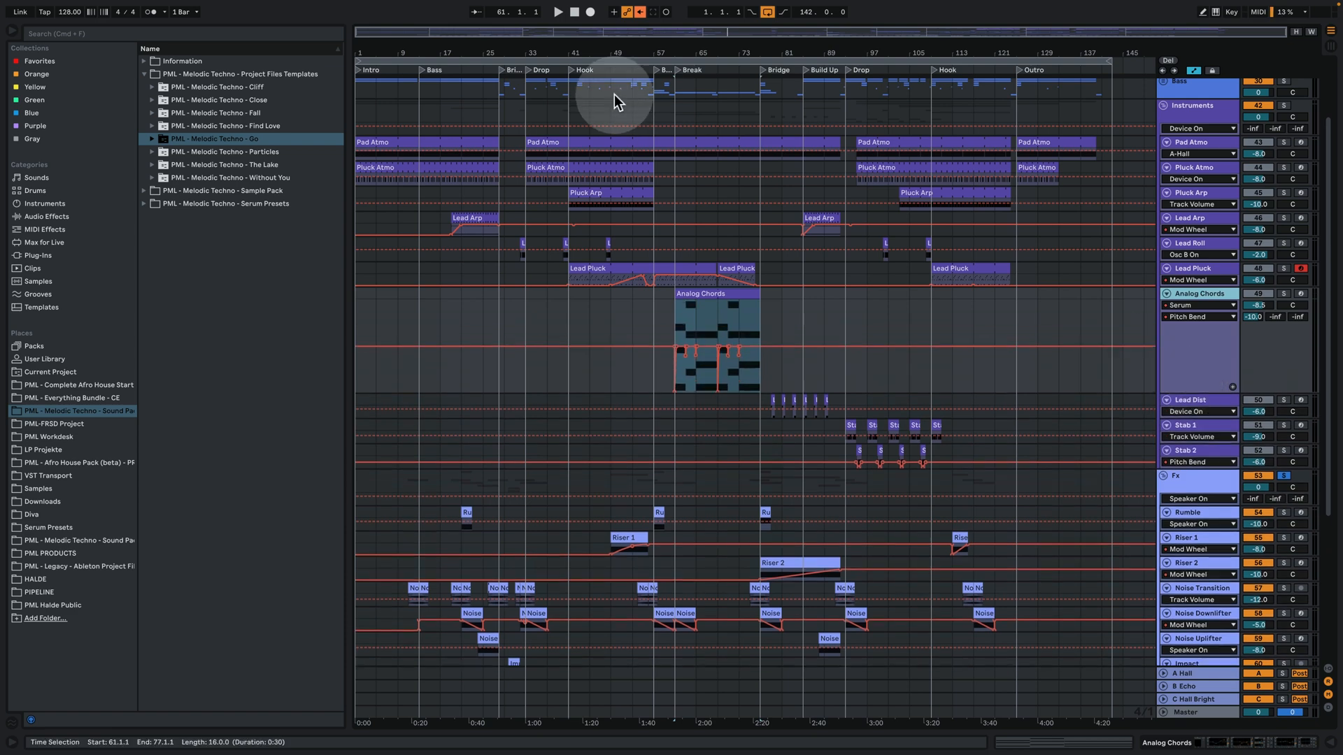
Play the Analog Chords from the Break at bar 61, and again from the preceding Bridge with the Fx solo off
{"action": "left_click_drag", "start_coordinate": [708, 49], "coordinate": [705, 105]}
{"action": "left_click", "coordinate": [594, 315]}
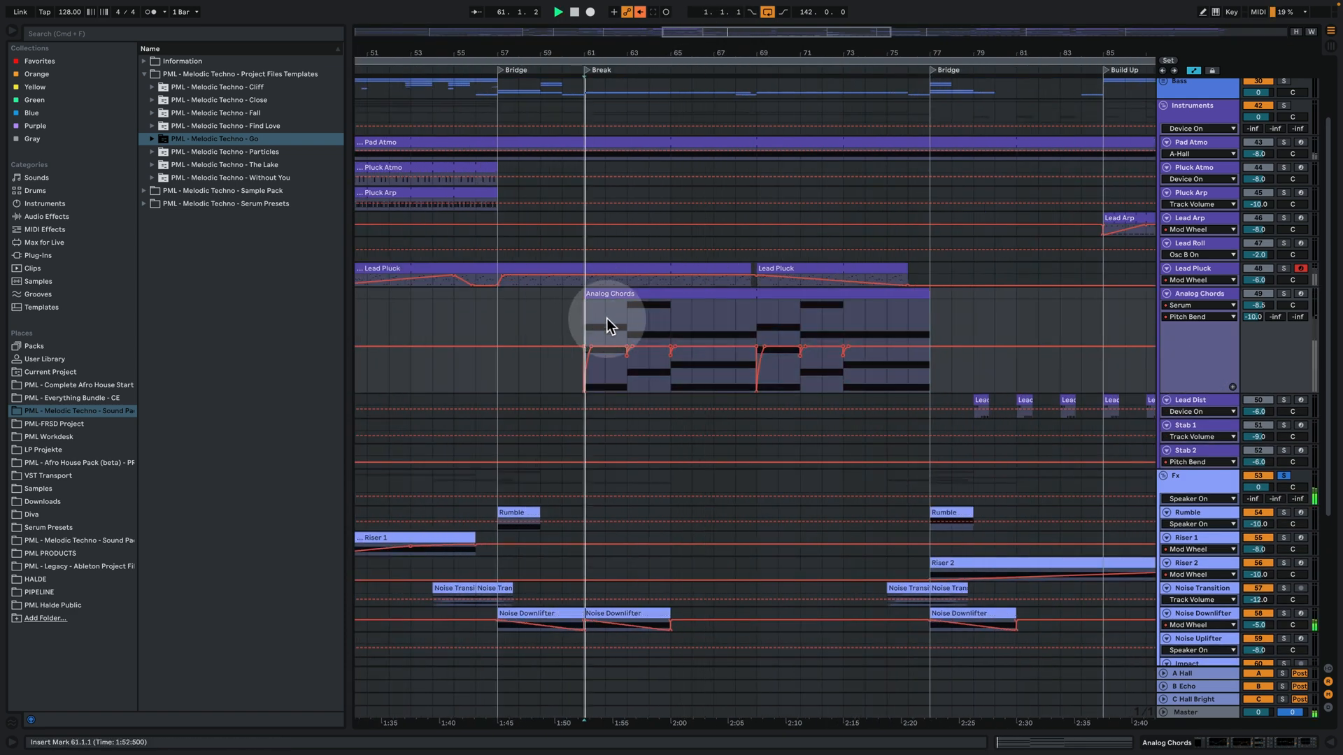
{"action": "key", "text": "space"}
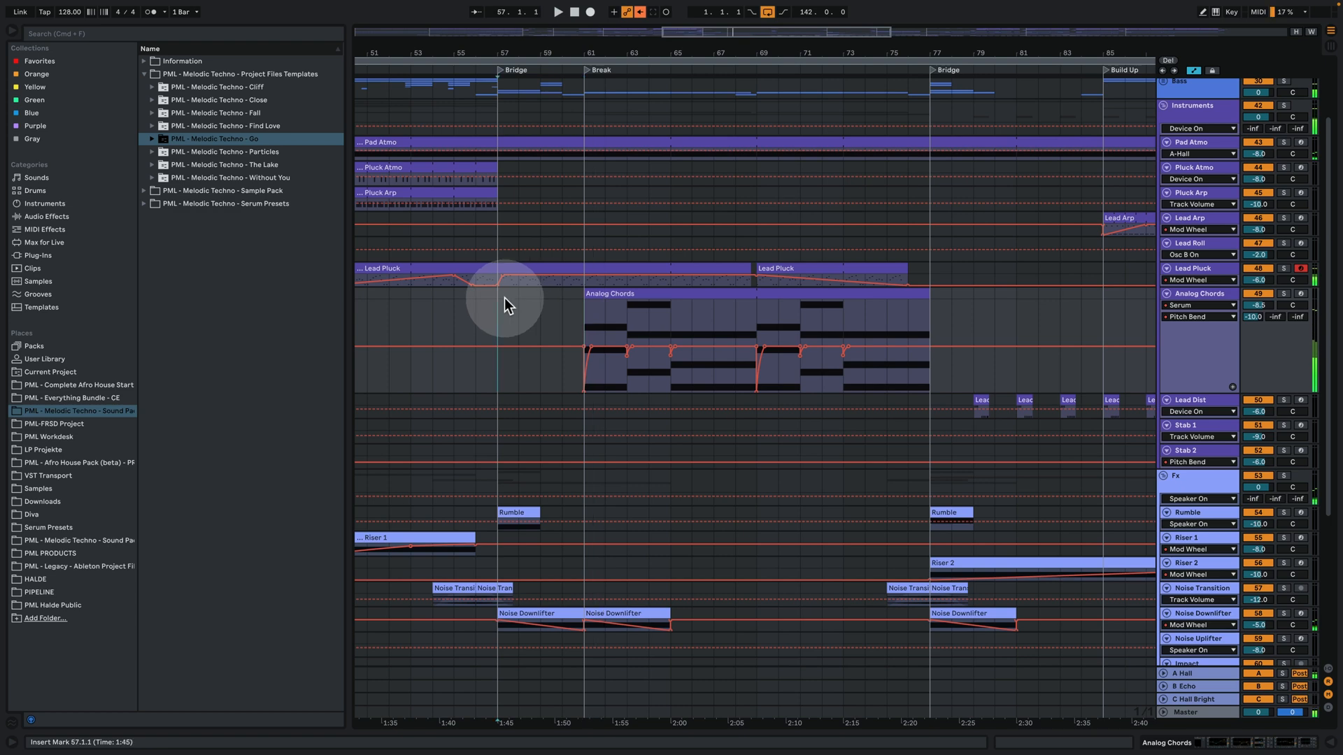
{"action": "key", "text": "space"}
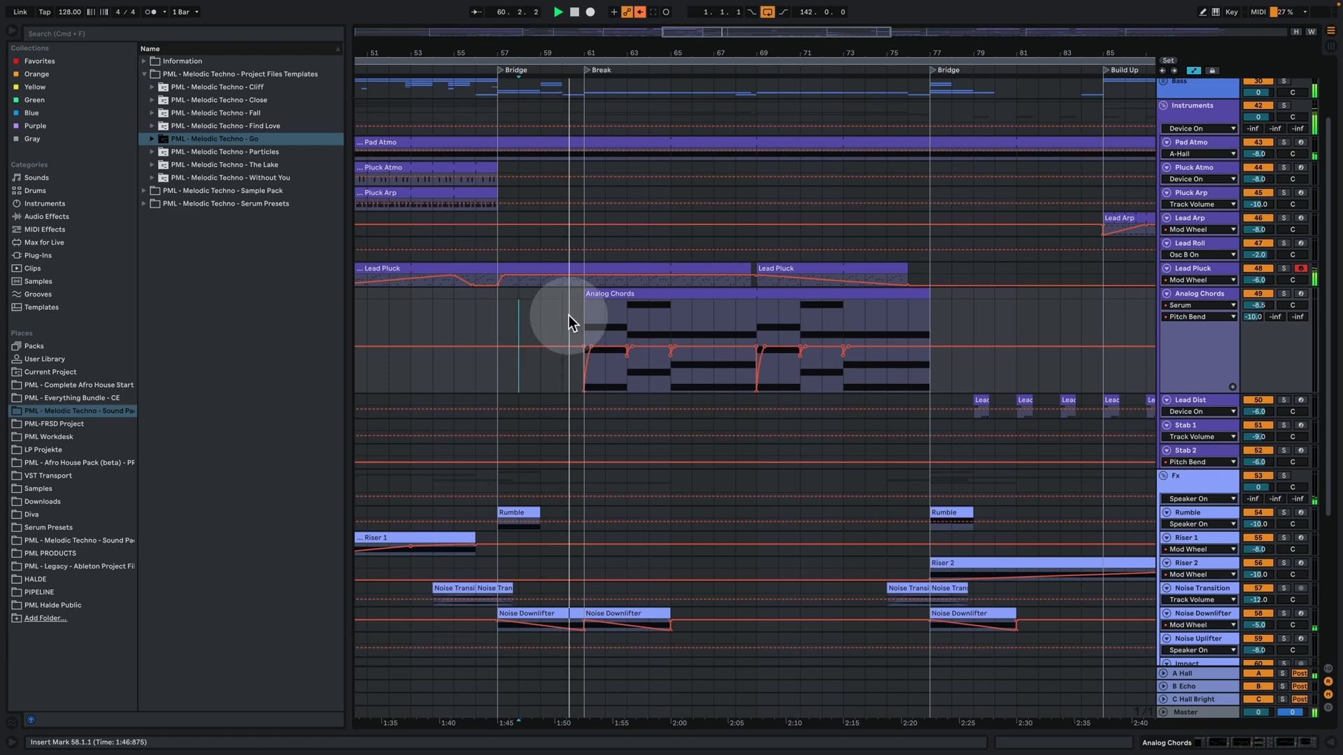
{"action": "left_click_drag", "start_coordinate": [599, 52], "coordinate": [599, 64]}
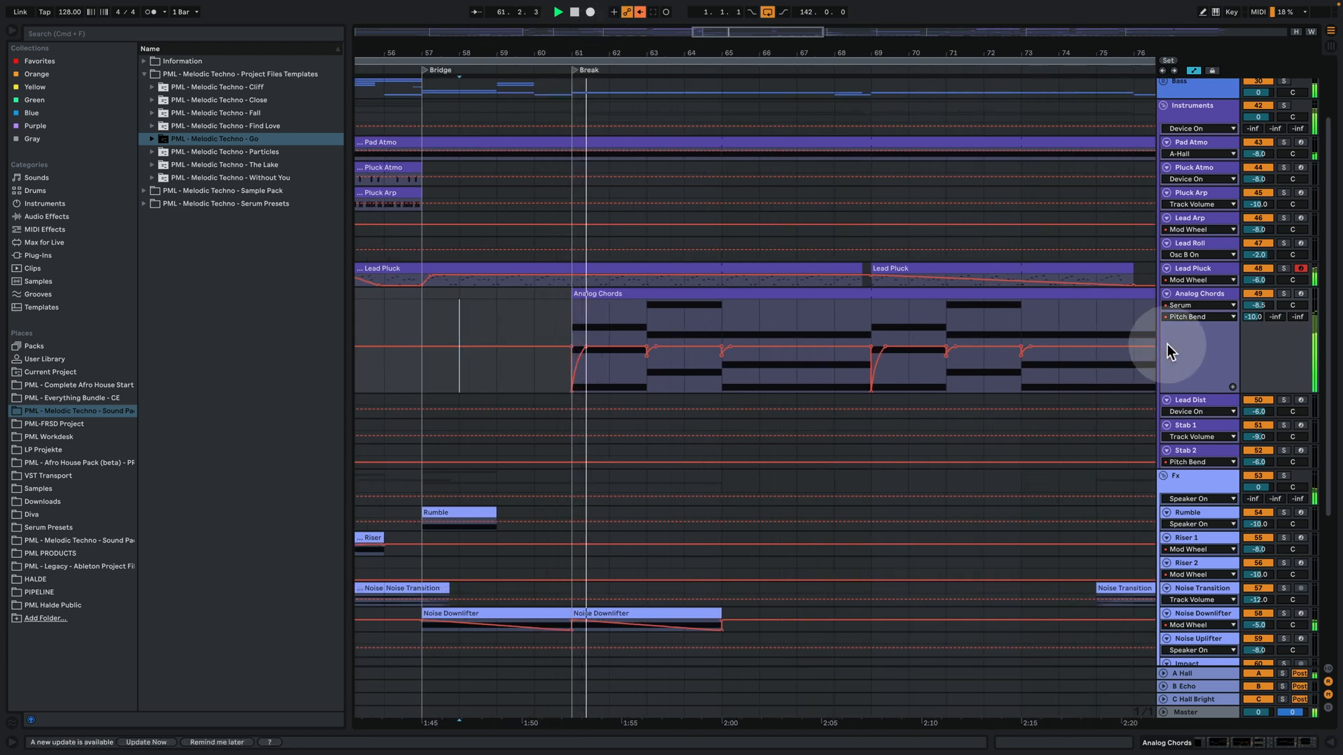
Open the Analog Chords clip's notes and enlarge the note area so the lowest chord notes are shown
{"action": "double_click", "coordinate": [733, 291]}
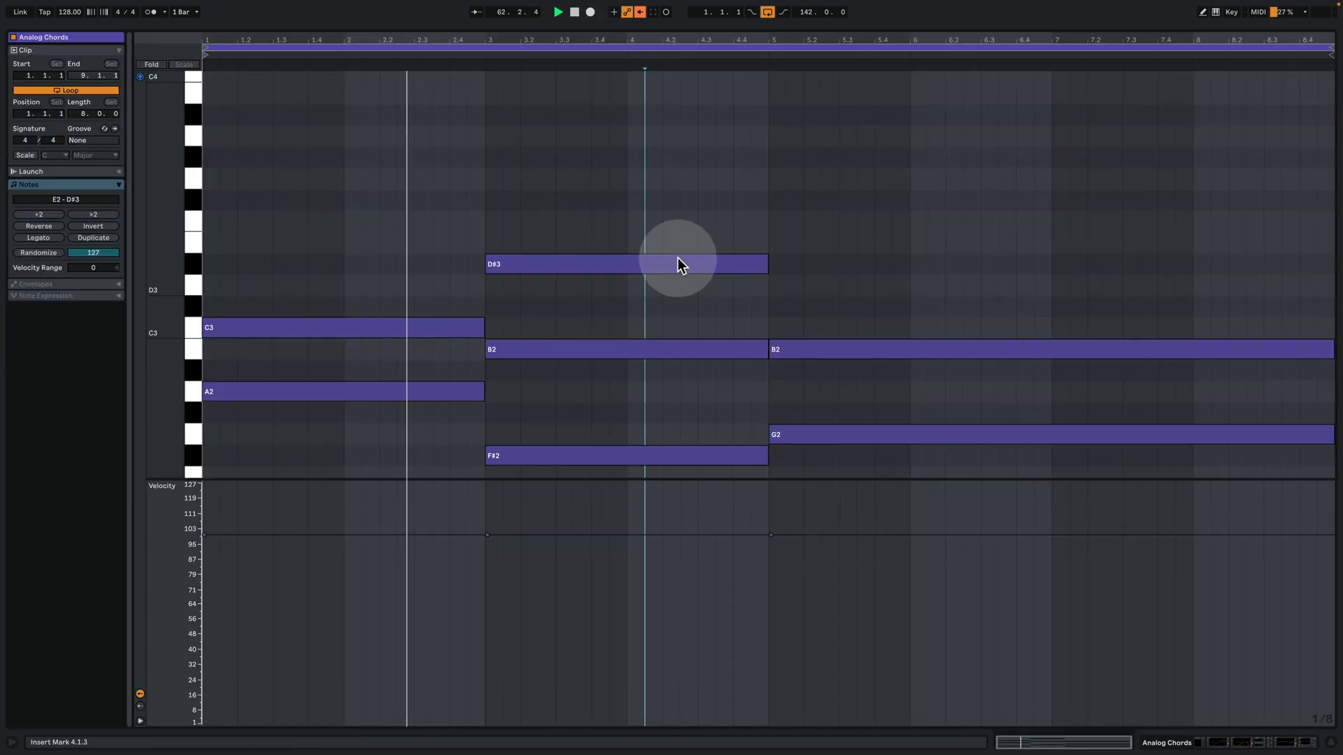
{"action": "left_click_drag", "start_coordinate": [268, 478], "coordinate": [267, 580]}
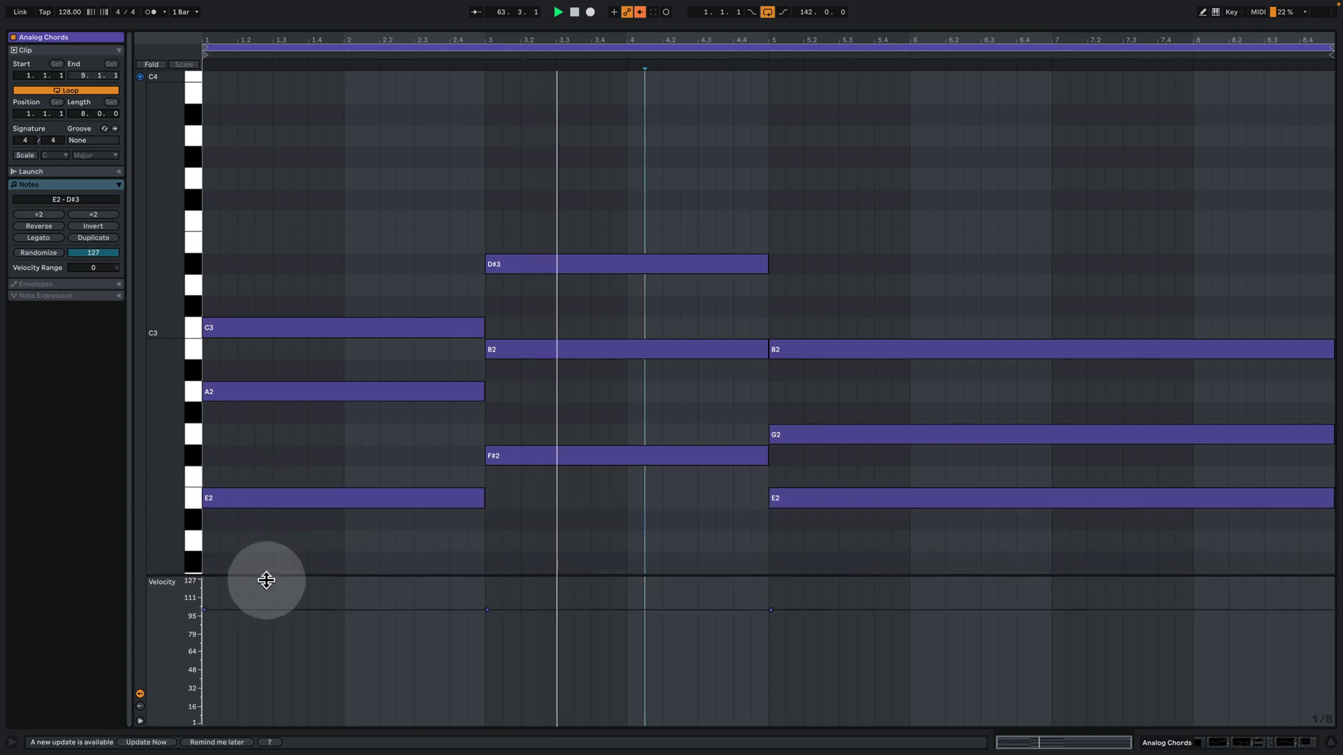
{"action": "left_click", "coordinate": [384, 414]}
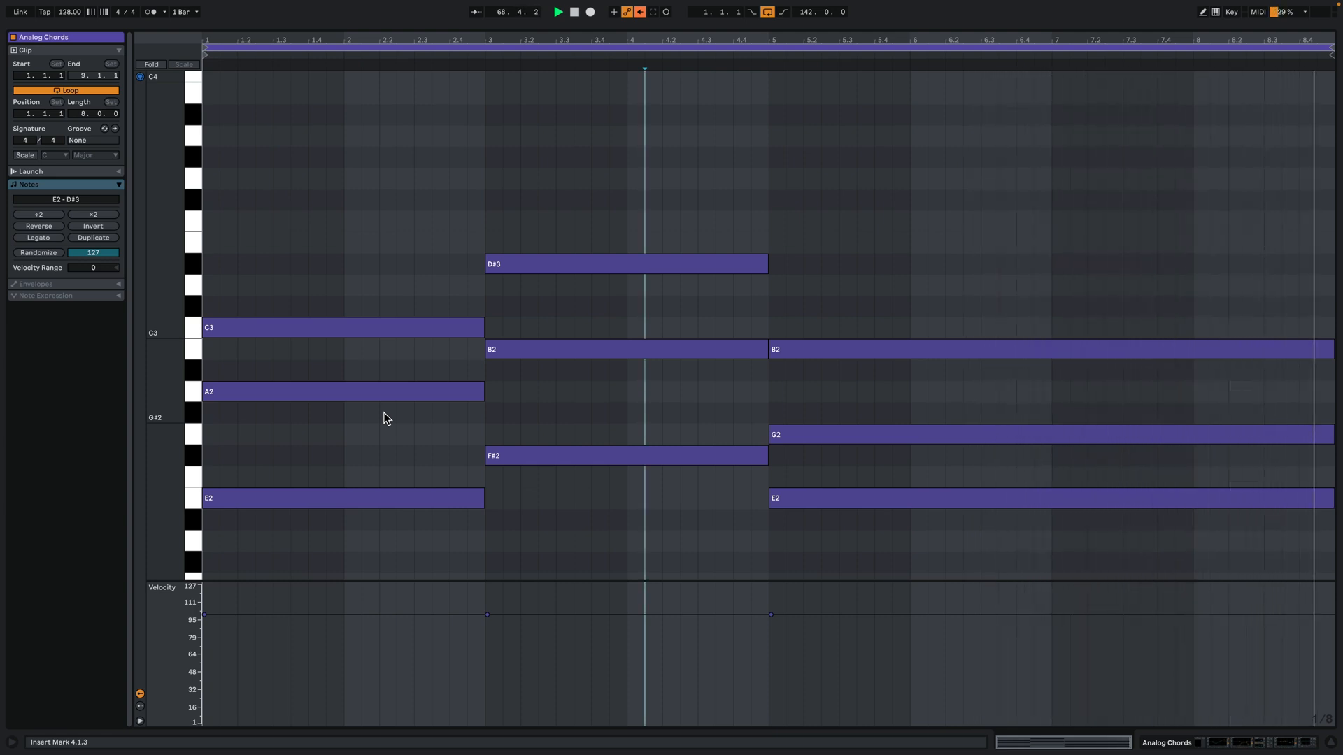
{"action": "scroll", "coordinate": [407, 510], "scroll_direction": "down", "scroll_amount": 3}
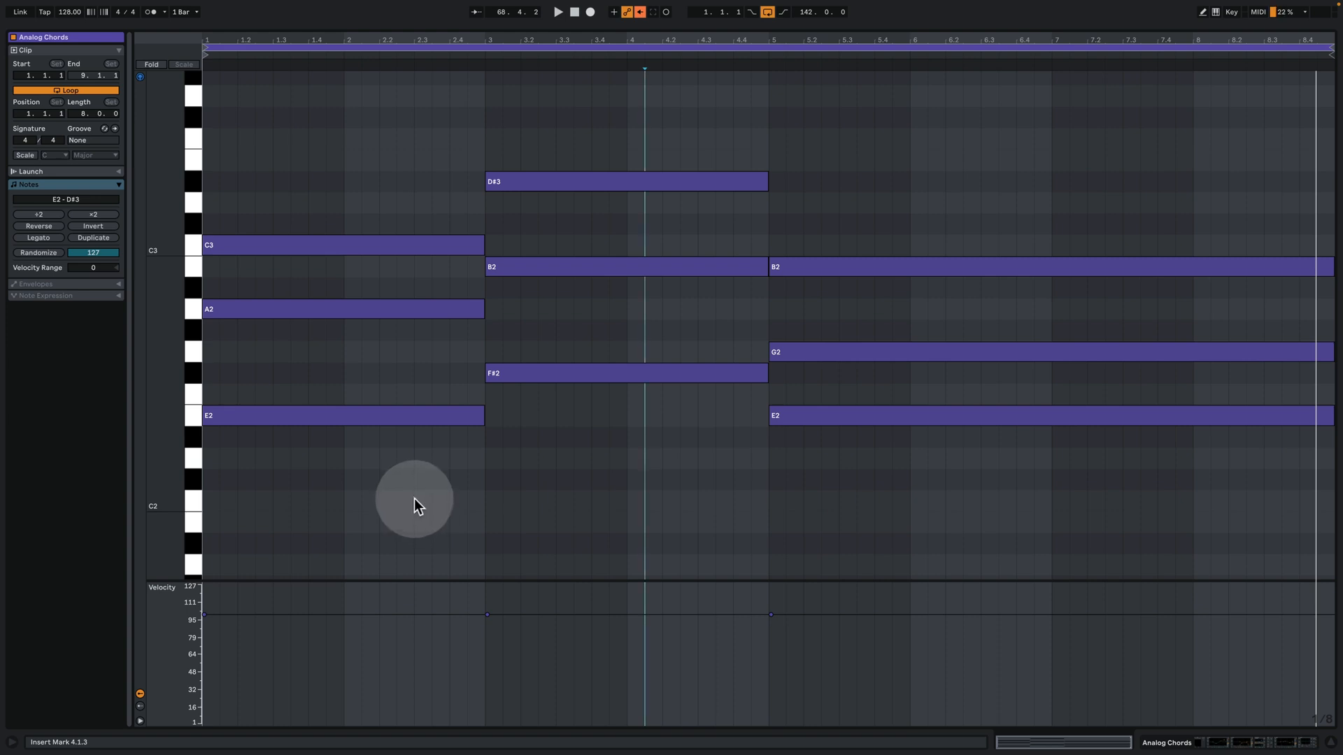
Transpose the E2 note of the first chord up one octave to E3
{"action": "left_click_drag", "start_coordinate": [346, 368], "coordinate": [321, 291]}
{"action": "left_click_drag", "start_coordinate": [303, 486], "coordinate": [285, 377]}
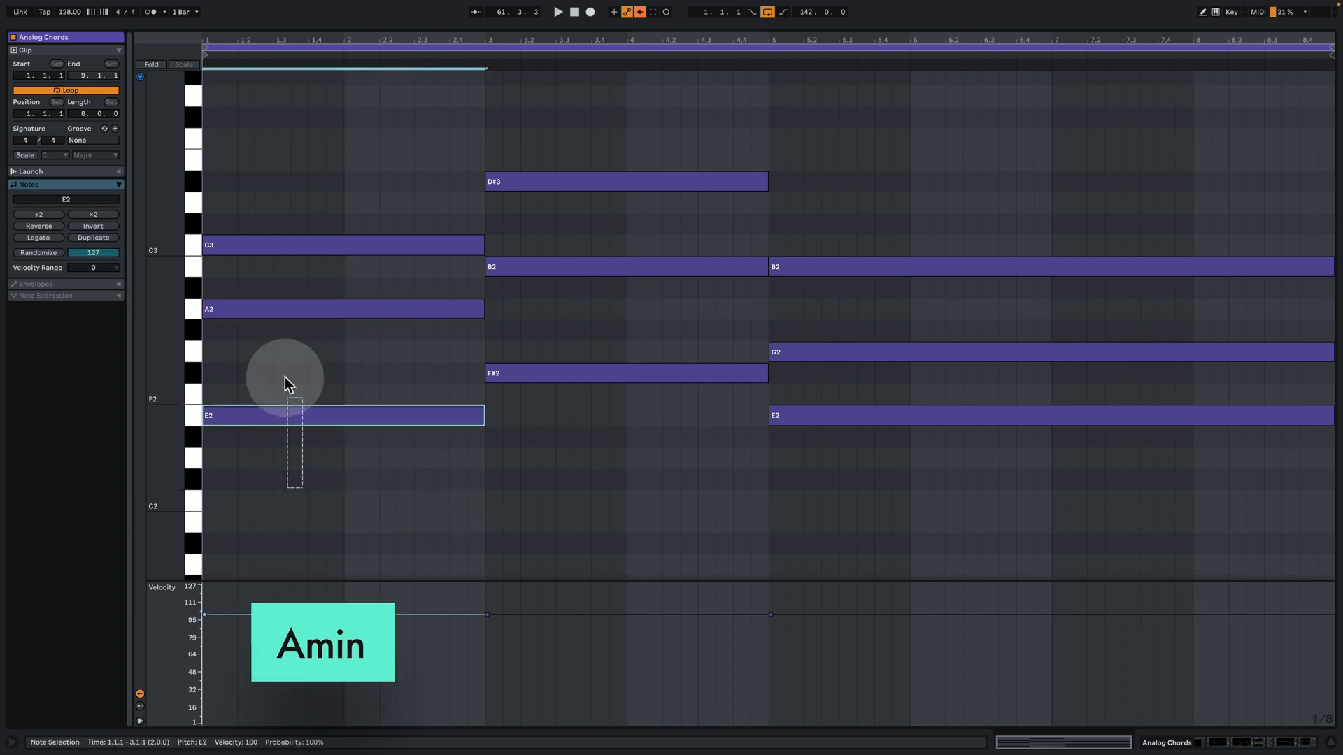
{"action": "left_click_drag", "start_coordinate": [368, 491], "coordinate": [332, 384]}
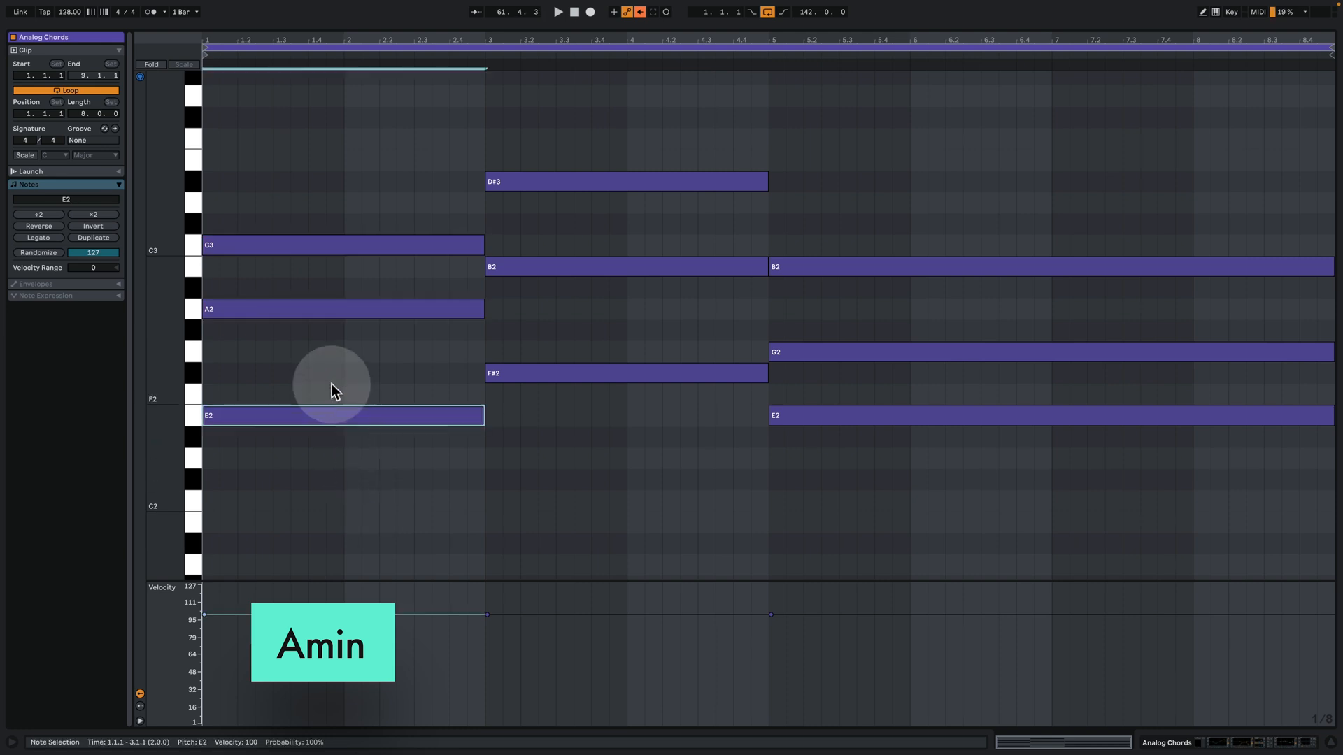
{"action": "key", "text": "shift+Up"}
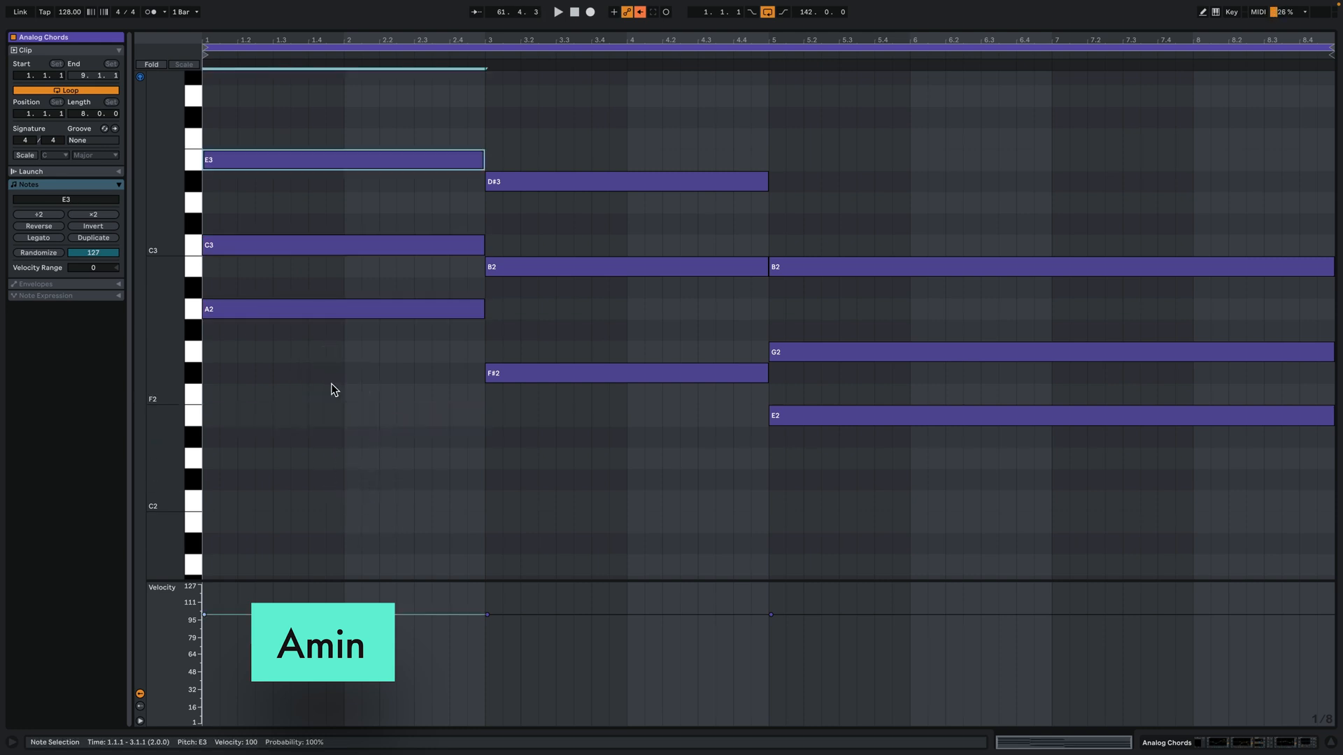
Select the first chord's notes A2, C3 and E3 and play them from bar 61
{"action": "left_click_drag", "start_coordinate": [363, 480], "coordinate": [346, 76]}
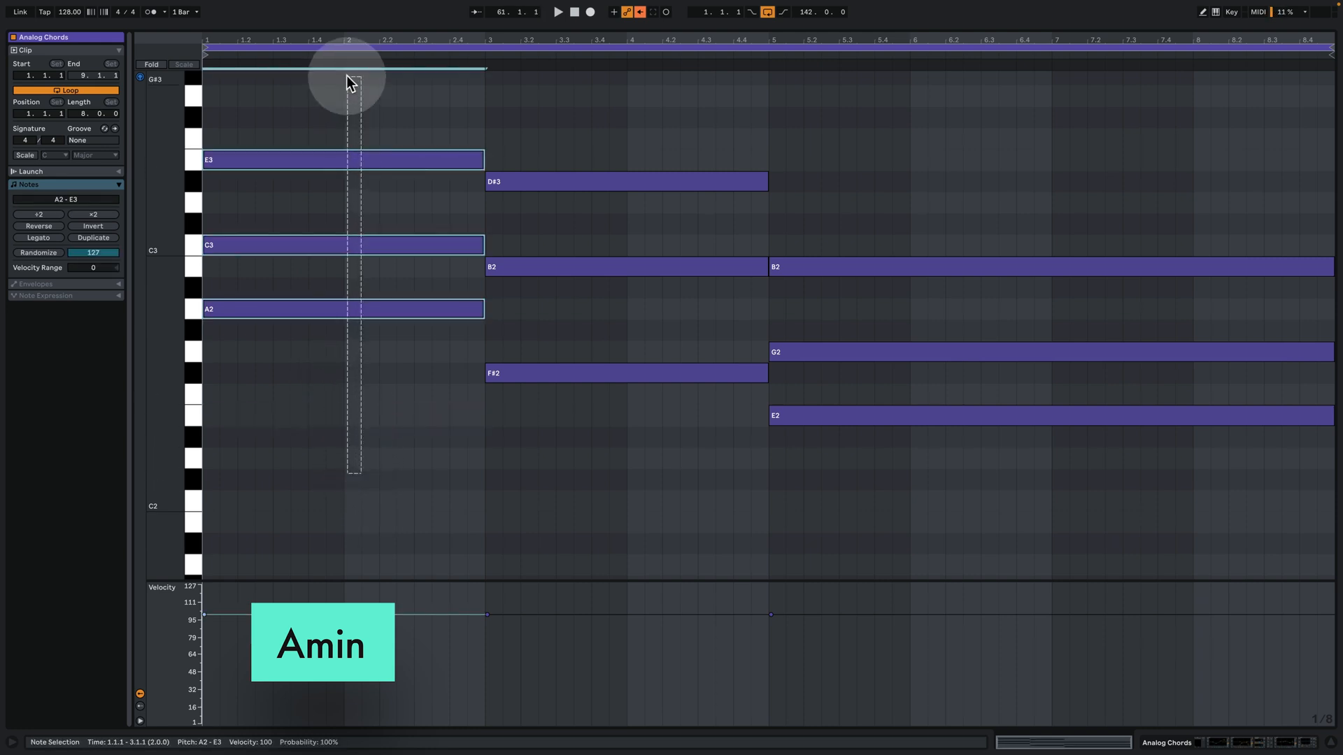
{"action": "key", "text": "space"}
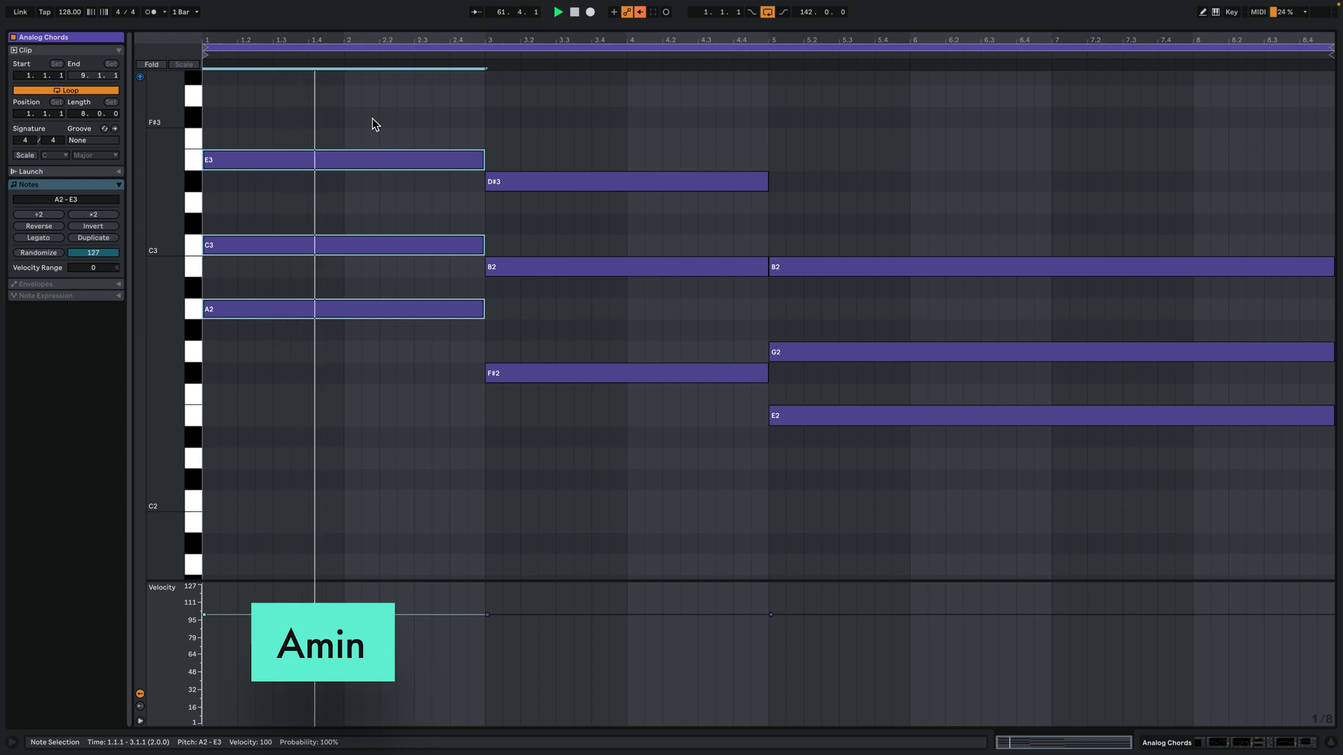
{"action": "key", "text": "space"}
Transpose the E3 note of the first chord down one octave to E2
{"action": "left_click_drag", "start_coordinate": [376, 119], "coordinate": [388, 185]}
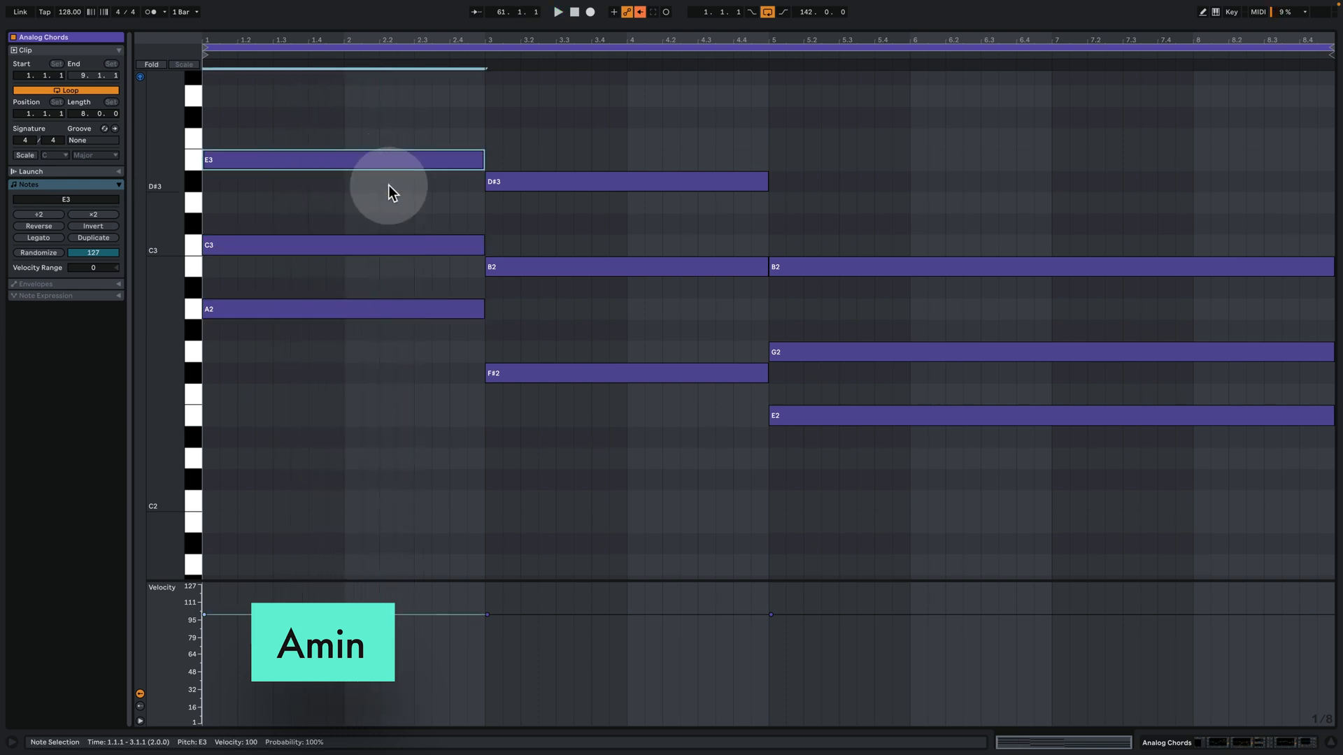
{"action": "key", "text": "shift+Down"}
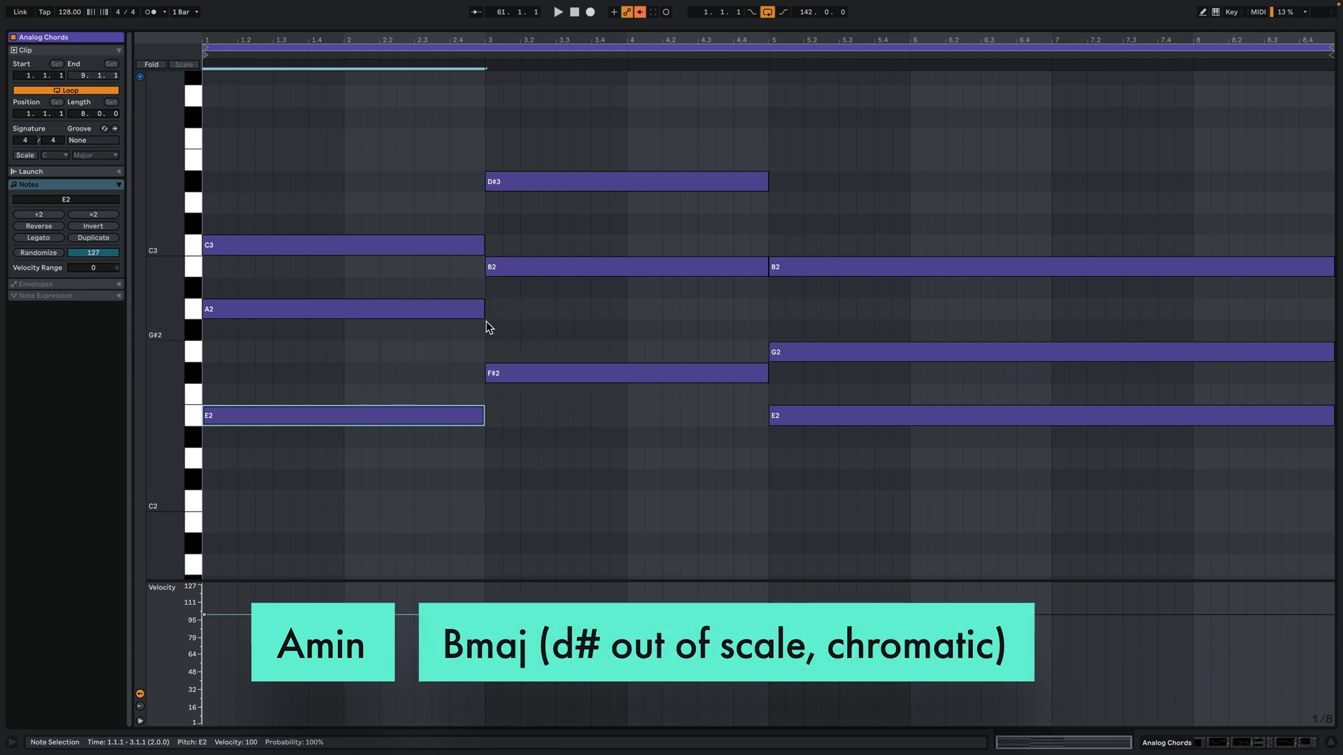
Transpose the F#2 note of the second chord up one octave to F#3
{"action": "left_click_drag", "start_coordinate": [550, 319], "coordinate": [540, 168]}
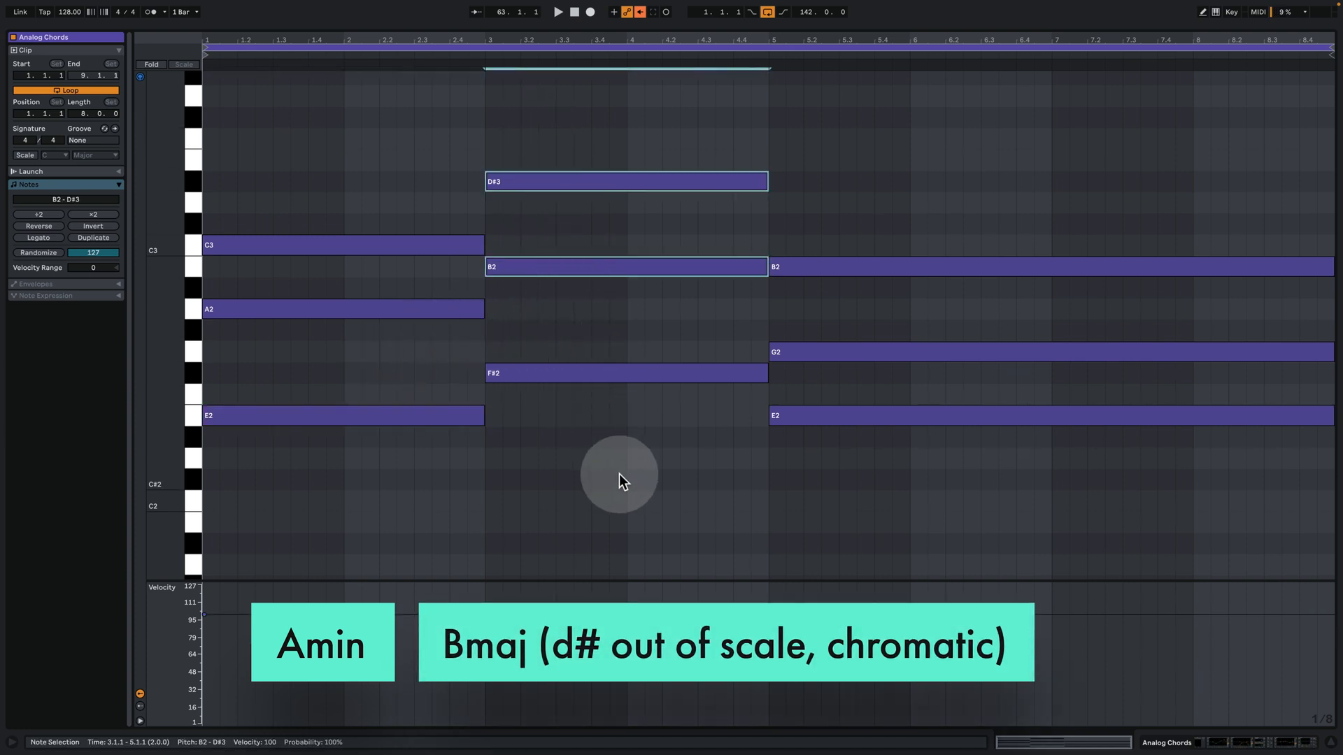
{"action": "left_click", "coordinate": [614, 371]}
{"action": "key", "text": "shift+Up"}
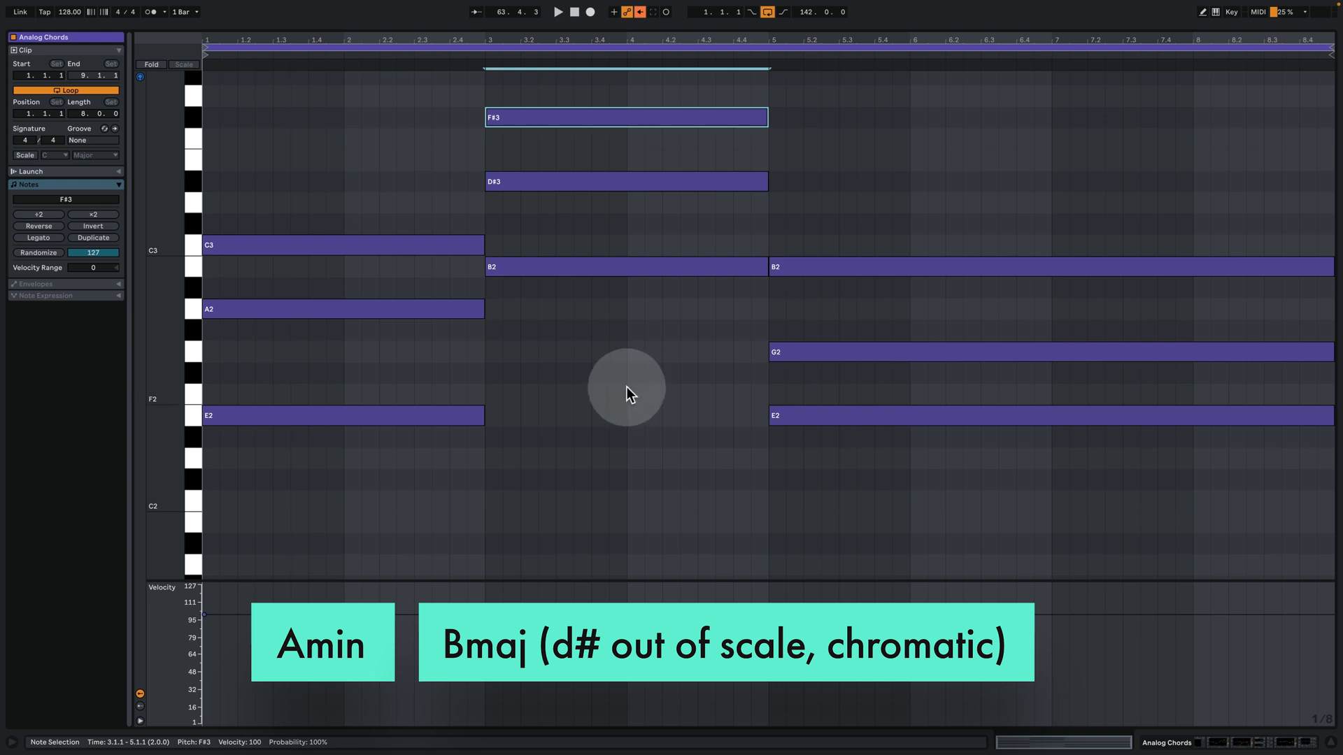
Select the second chord's F#3 note and transpose it down one octave to F#2
{"action": "left_click_drag", "start_coordinate": [626, 387], "coordinate": [636, 51]}
{"action": "left_click_drag", "start_coordinate": [640, 357], "coordinate": [681, 120]}
{"action": "key", "text": "shift+Down"}
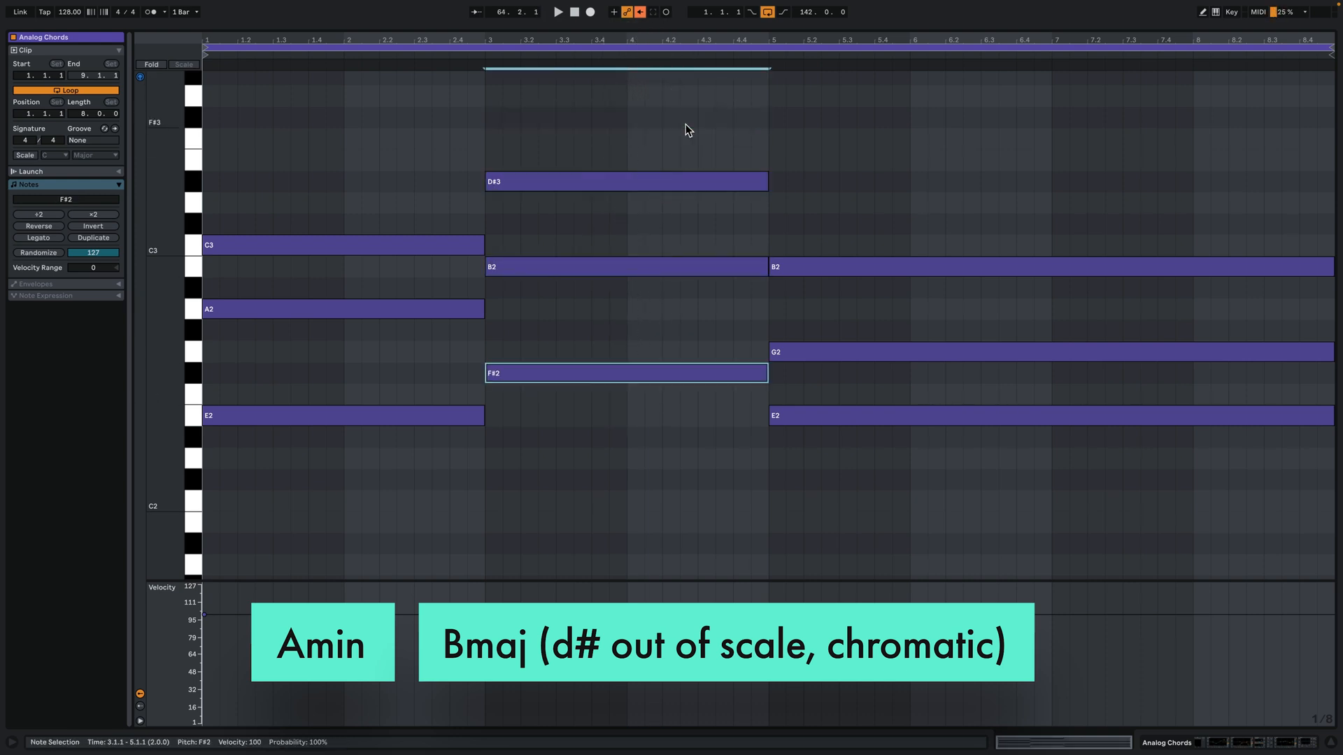
Select the third chord's notes E2, G2 and B2, then return to the Analog Chords' device chain
{"action": "left_click_drag", "start_coordinate": [873, 504], "coordinate": [923, 255]}
{"action": "left_click", "coordinate": [1198, 743]}
Unfold the Bass group, solo the Reese track and play it
{"action": "scroll", "coordinate": [856, 284], "scroll_direction": "up", "scroll_amount": 10}
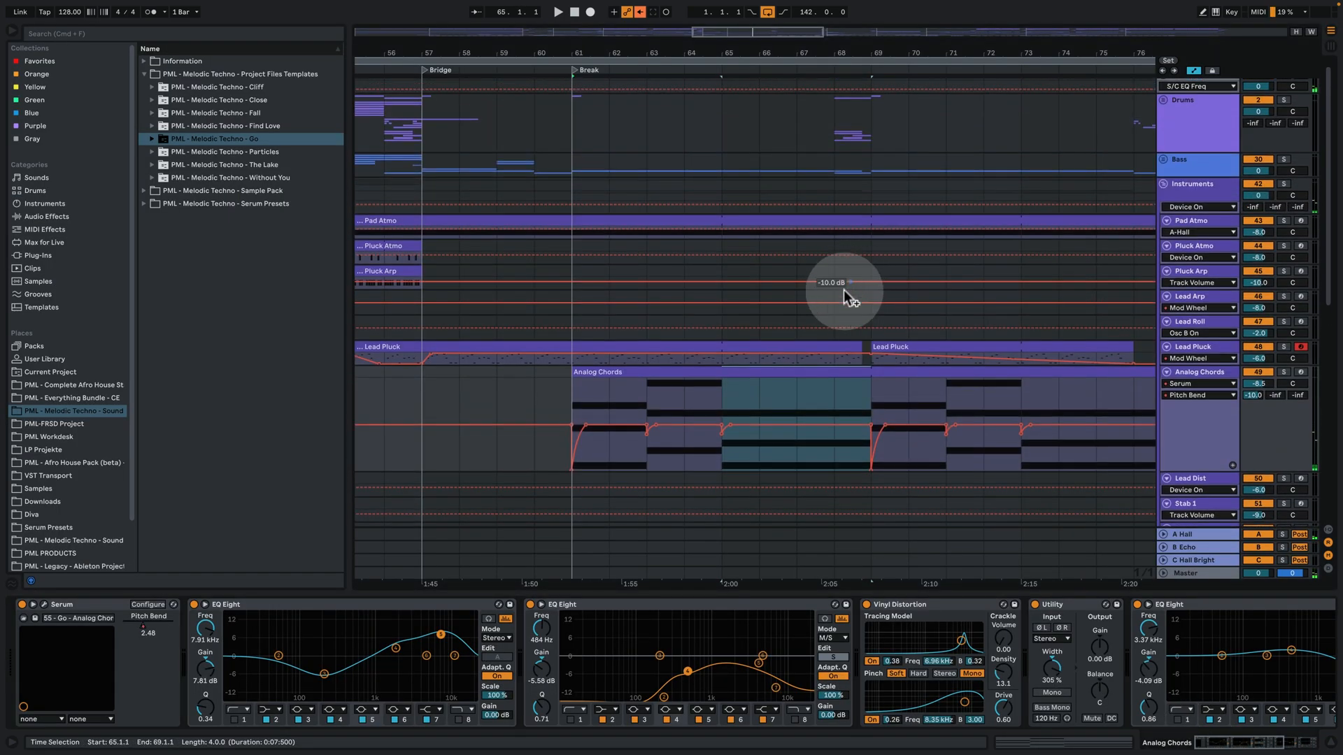
{"action": "left_click", "coordinate": [1163, 169]}
{"action": "scroll", "coordinate": [917, 283], "scroll_direction": "down", "scroll_amount": 8}
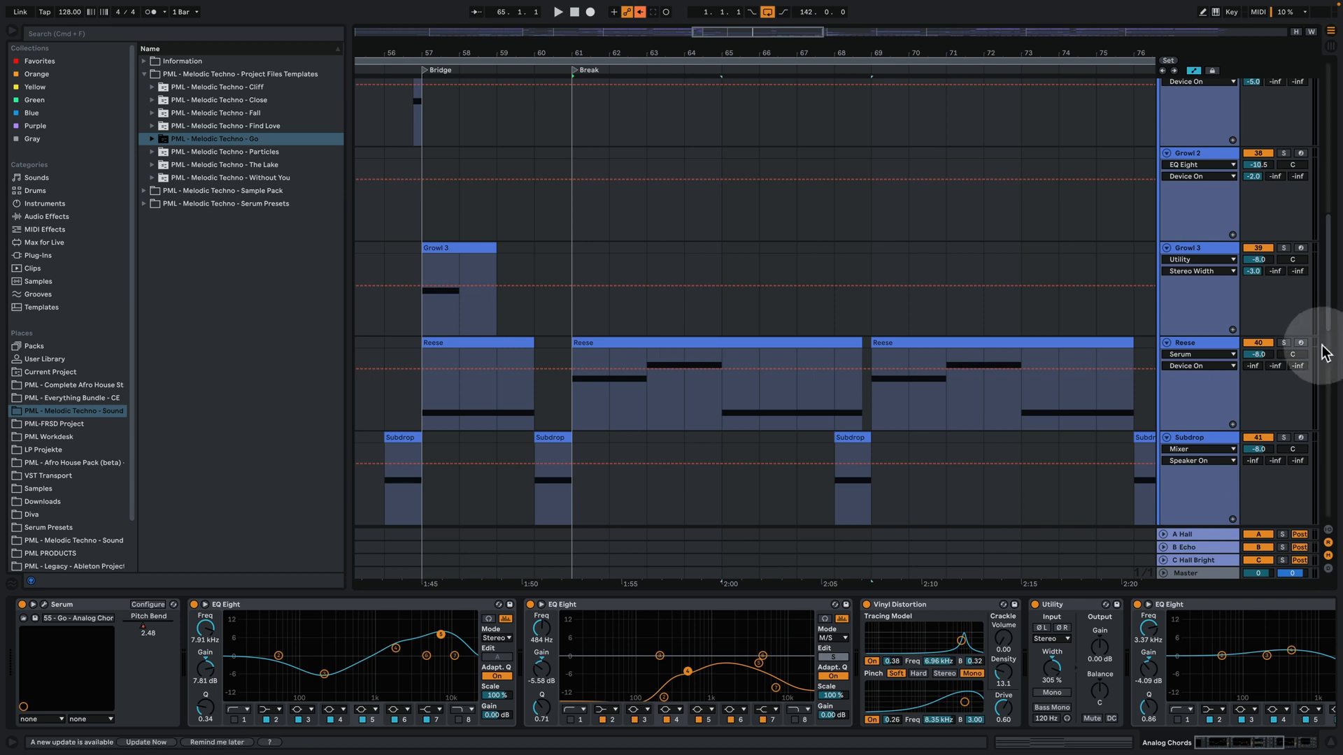
{"action": "left_click", "coordinate": [1284, 343]}
{"action": "scroll", "coordinate": [1194, 347], "scroll_direction": "down", "scroll_amount": 1}
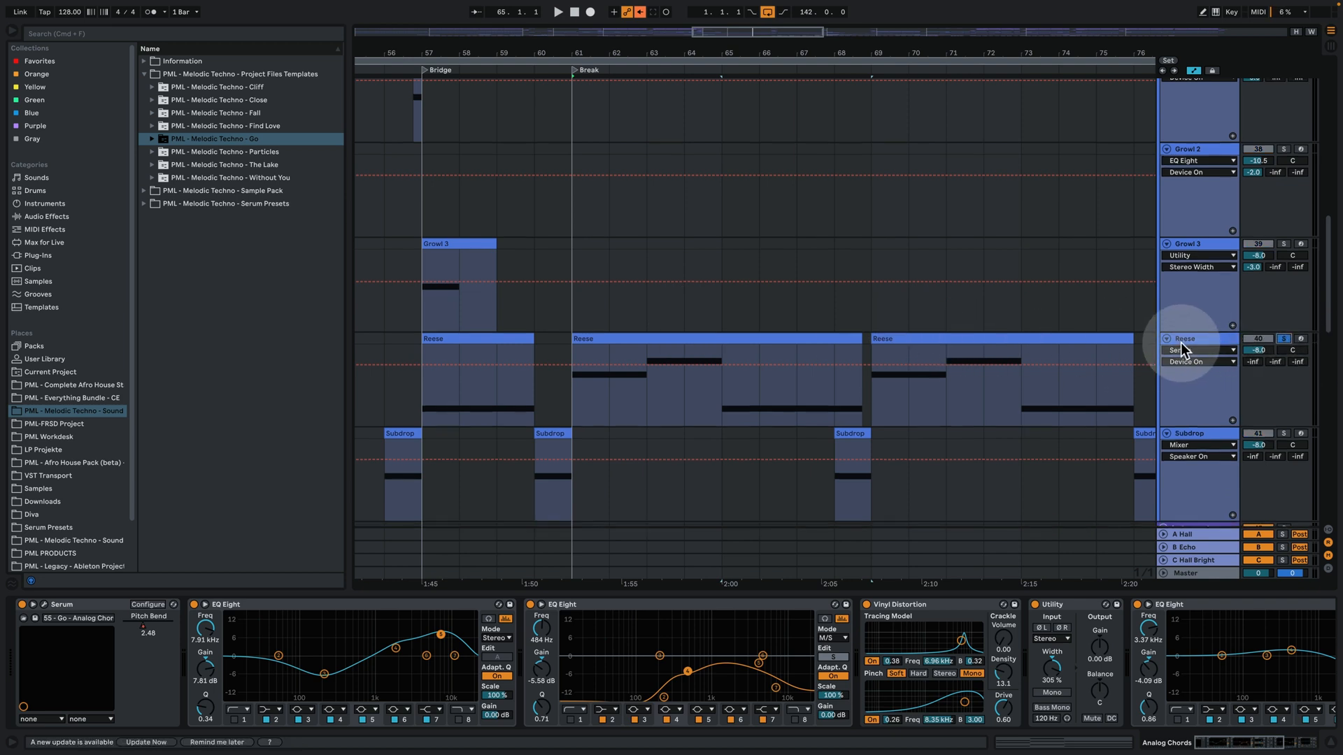
{"action": "key", "text": "space"}
Open the Reese clip in the Break to review its bass notes, then return to the track's devices
{"action": "double_click", "coordinate": [737, 338]}
{"action": "left_click", "coordinate": [511, 229]}
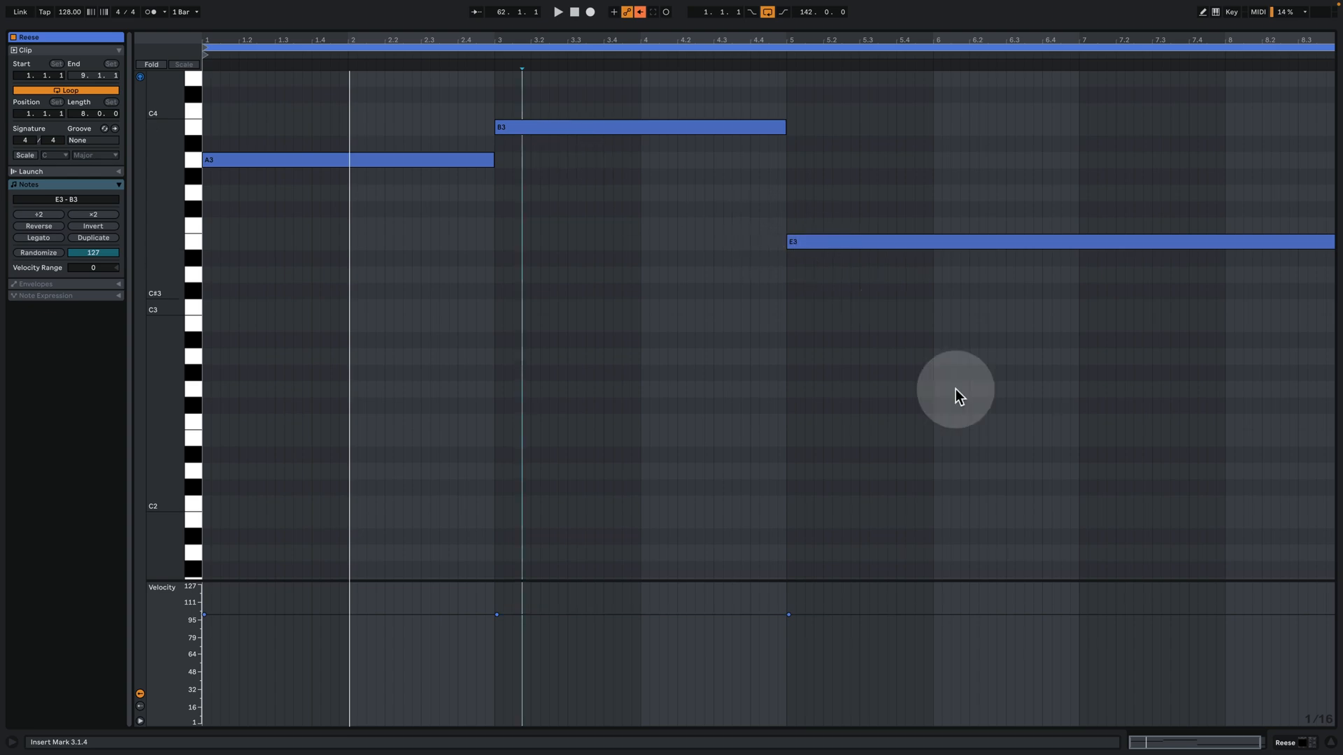
{"action": "left_click", "coordinate": [1285, 742]}
Solo the Analog Chords track and play it from bar 61
{"action": "scroll", "coordinate": [788, 338], "scroll_direction": "down", "scroll_amount": 5}
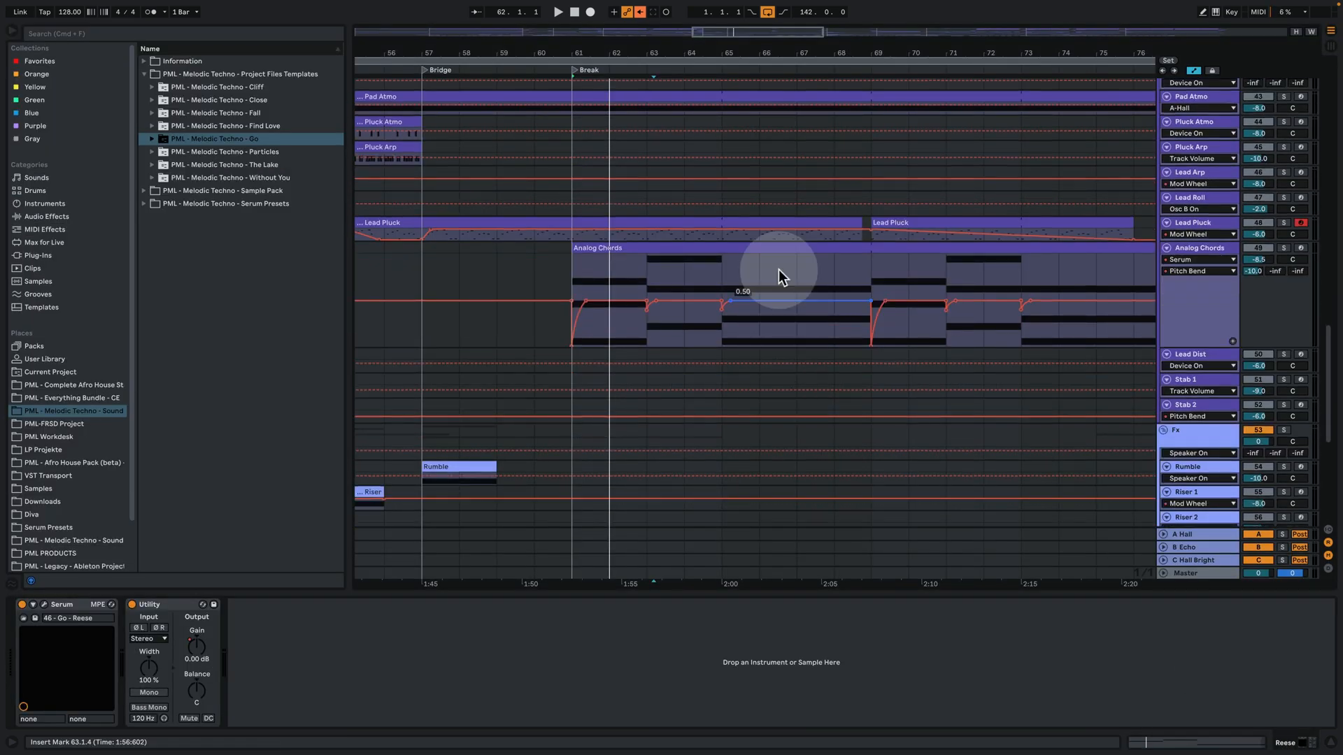
{"action": "left_click", "coordinate": [1284, 248]}
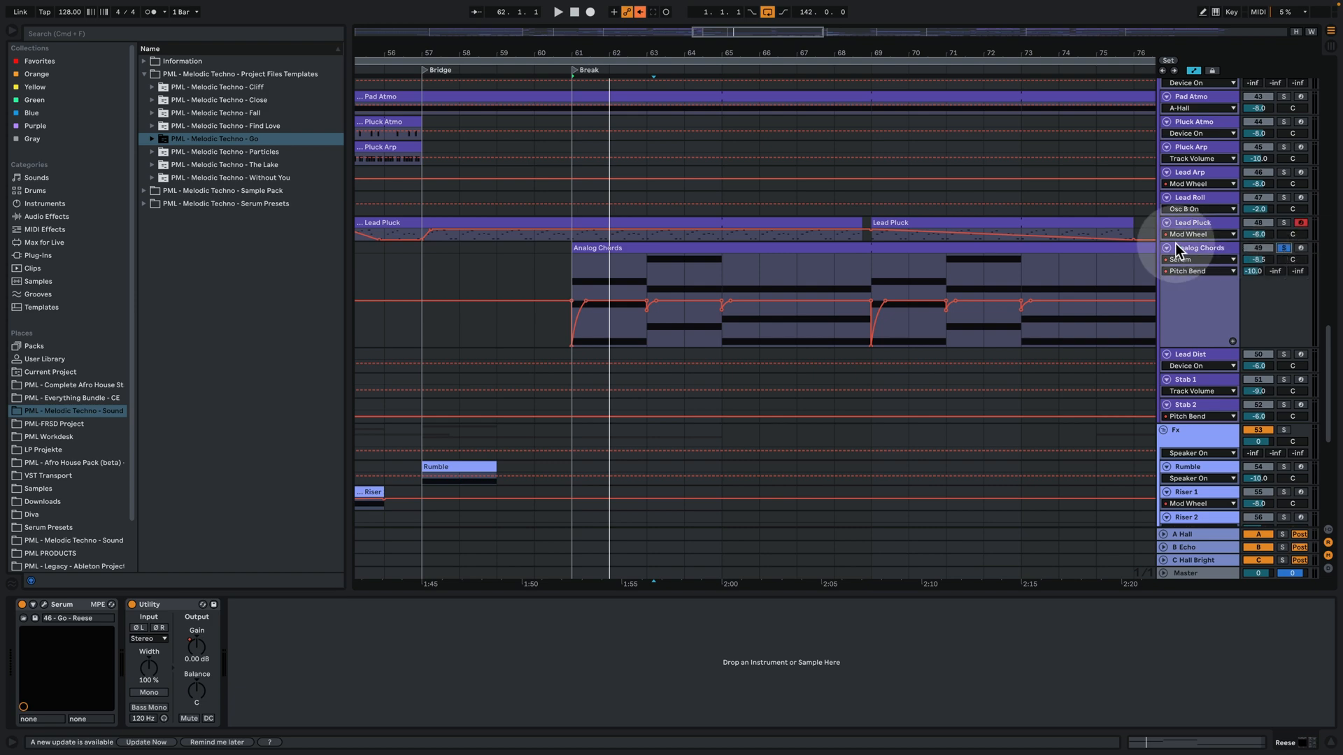
{"action": "key", "text": "space"}
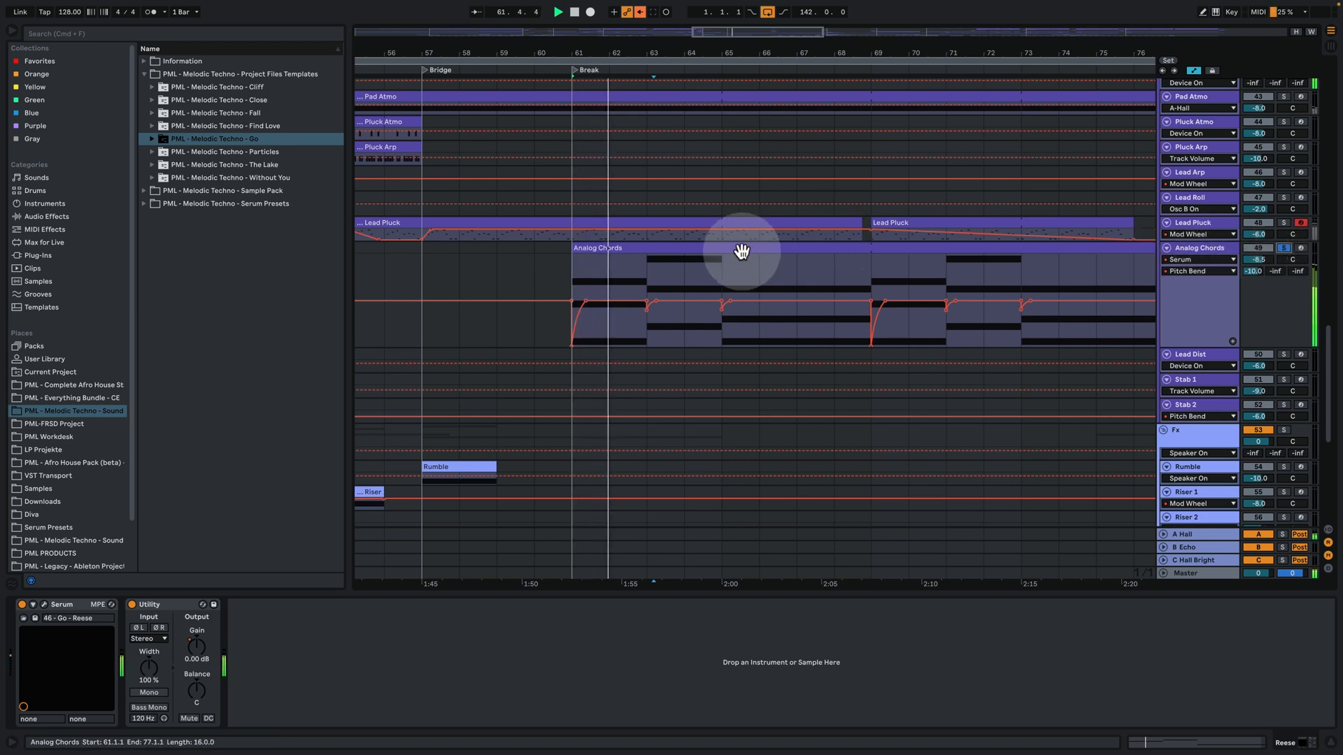
Follow the Analog Chords clip's notes during playback, then return to the track's device chain
{"action": "double_click", "coordinate": [713, 248]}
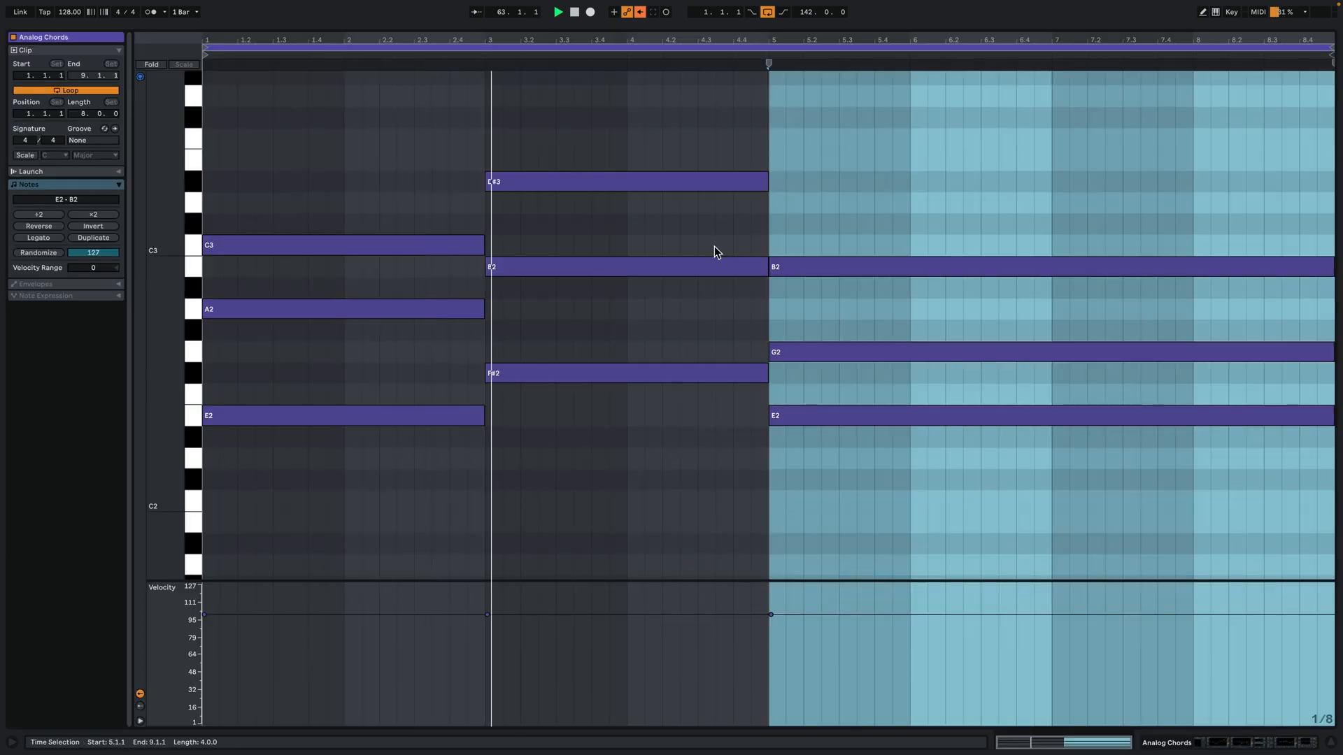
{"action": "left_click", "coordinate": [723, 260]}
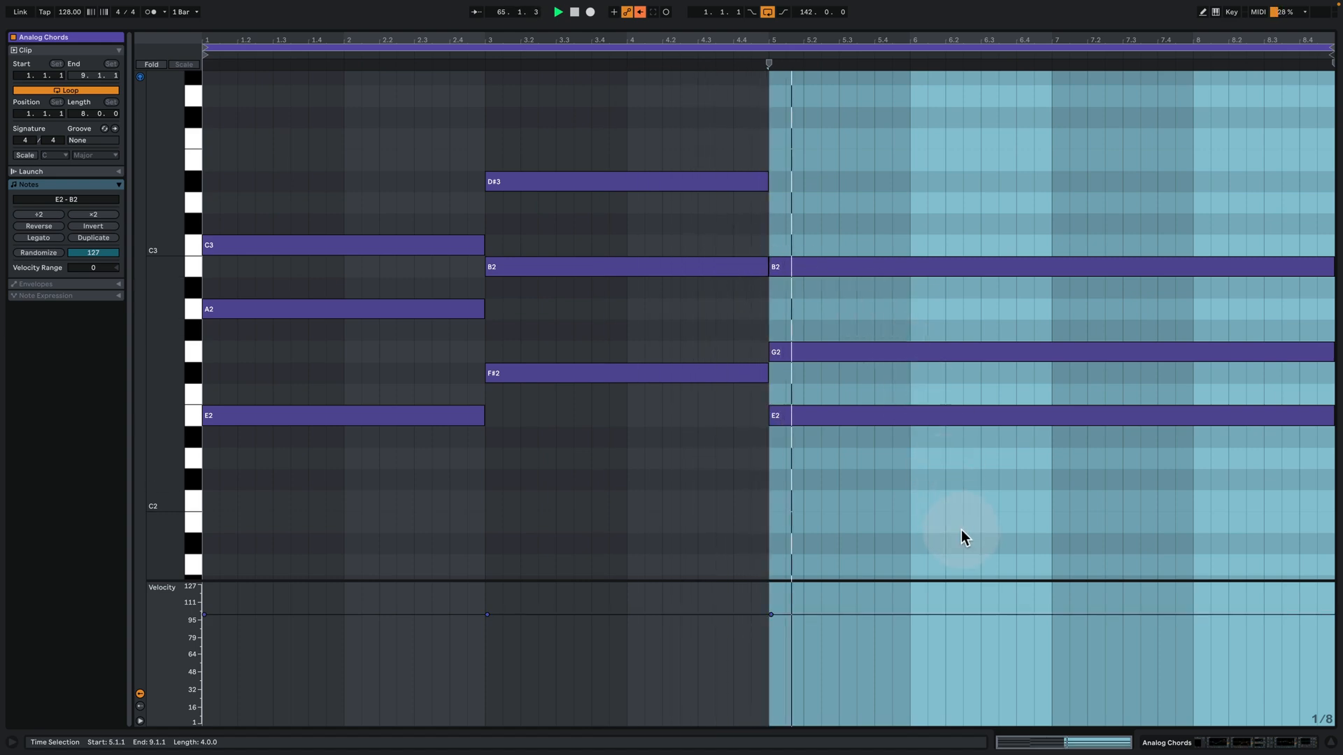
{"action": "left_click", "coordinate": [1223, 741]}
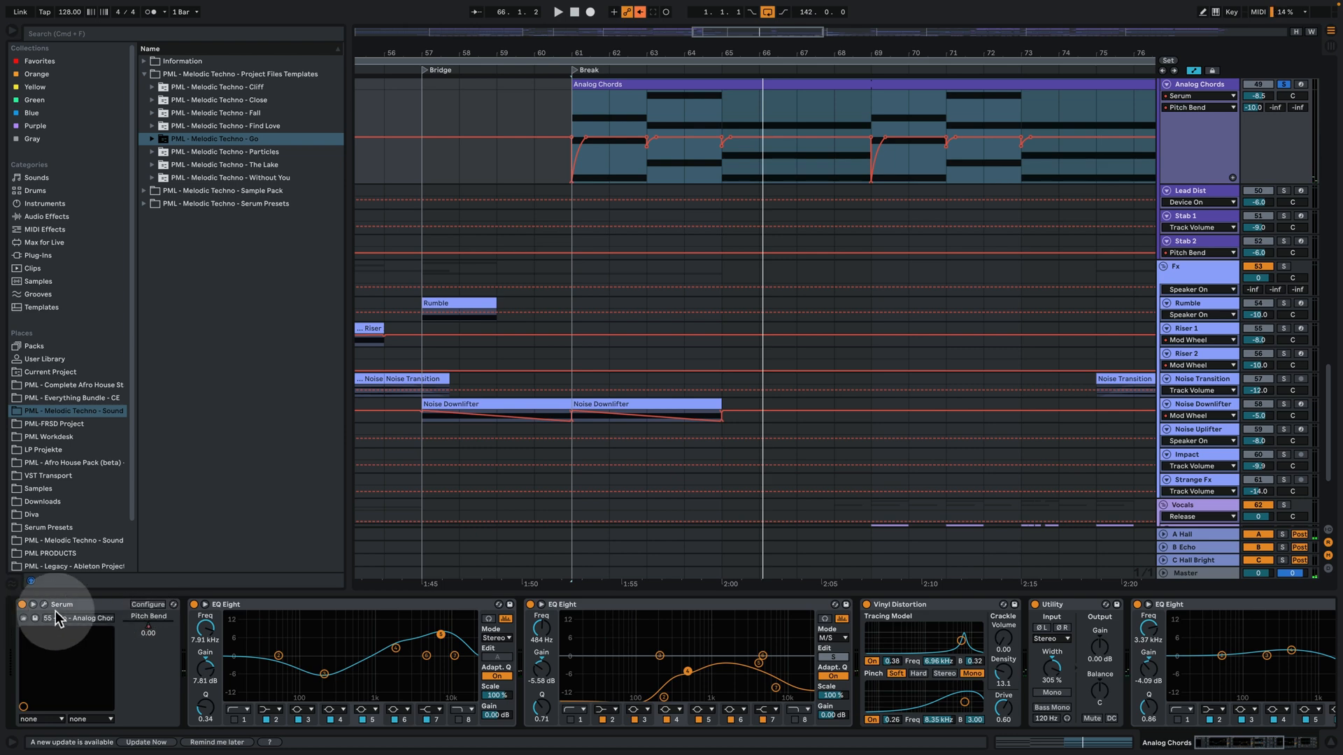
Zoom in on the start of the Break and play the Analog Chords to follow their Pitch Bend automation
{"action": "left_click", "coordinate": [578, 70]}
{"action": "scroll", "coordinate": [579, 56], "scroll_direction": "up", "scroll_amount": 5}
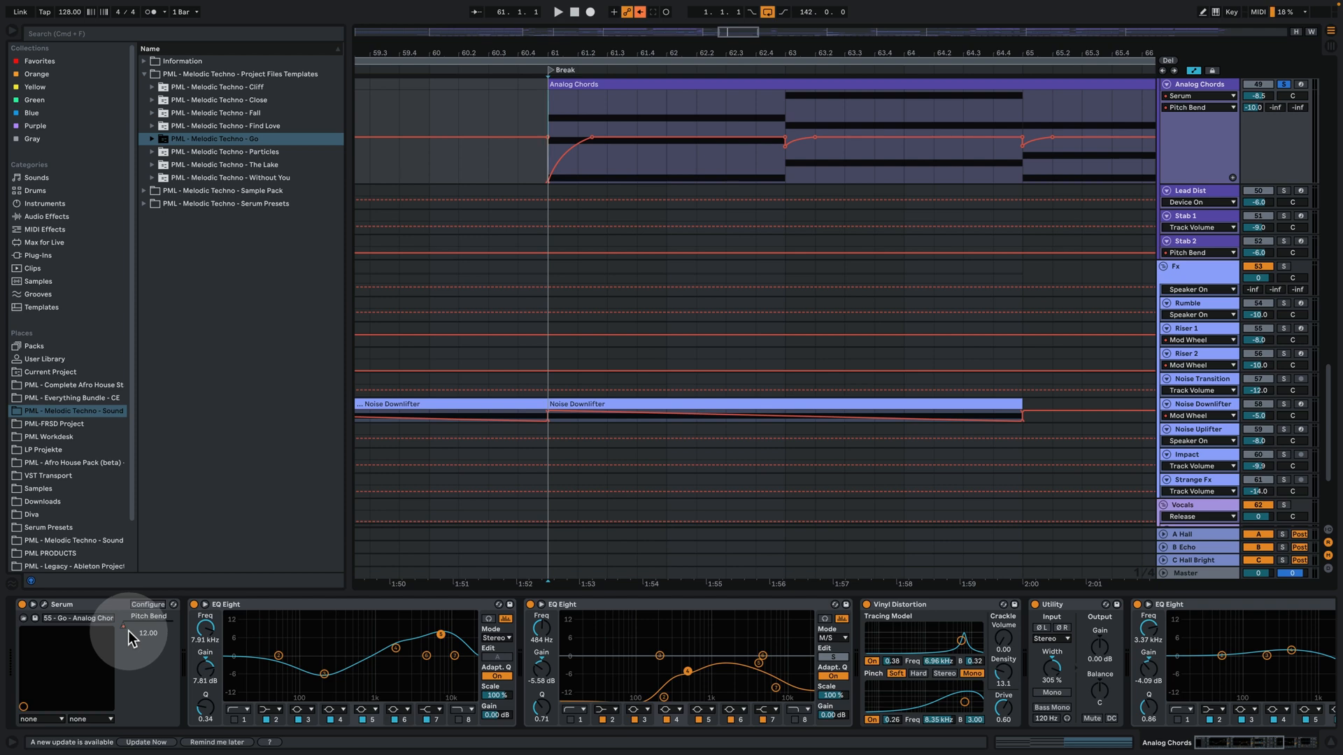
{"action": "left_click", "coordinate": [148, 660]}
{"action": "key", "text": "space"}
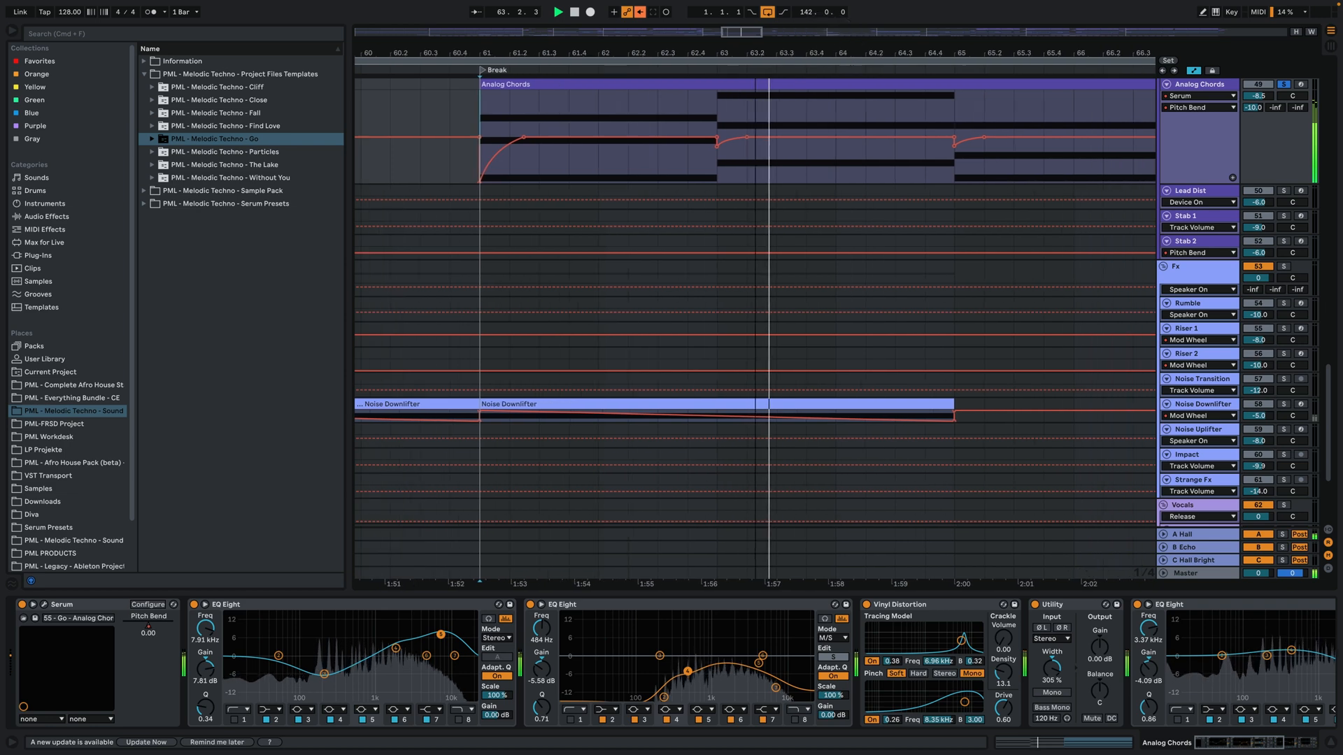
{"action": "left_click_drag", "start_coordinate": [716, 52], "coordinate": [700, 29]}
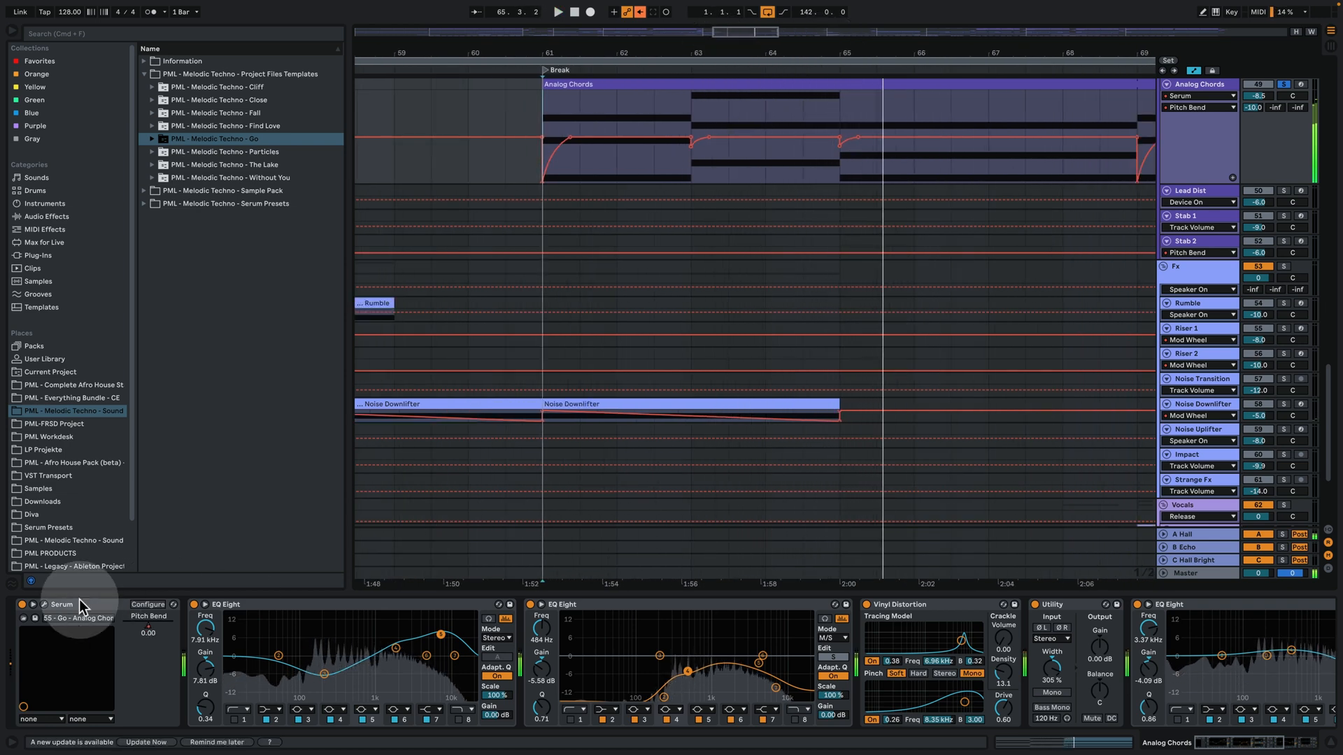
Open the Analog Chords' Serum instrument to examine its oscillators and filter, then close it
{"action": "left_click", "coordinate": [44, 604]}
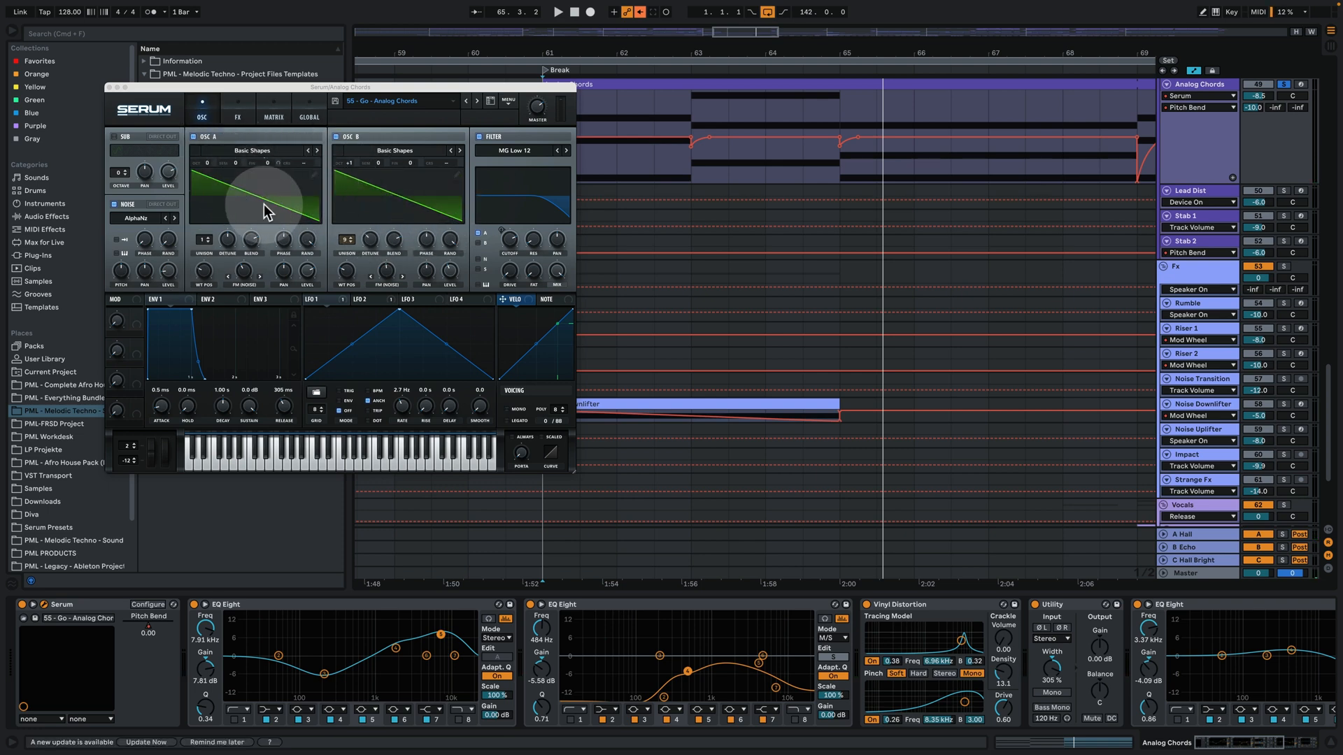
{"action": "left_click", "coordinate": [110, 88]}
Play the Analog Chords from bar 61 and compare them with Vinyl Distortion bypassed and re-enabled
{"action": "key", "text": "space"}
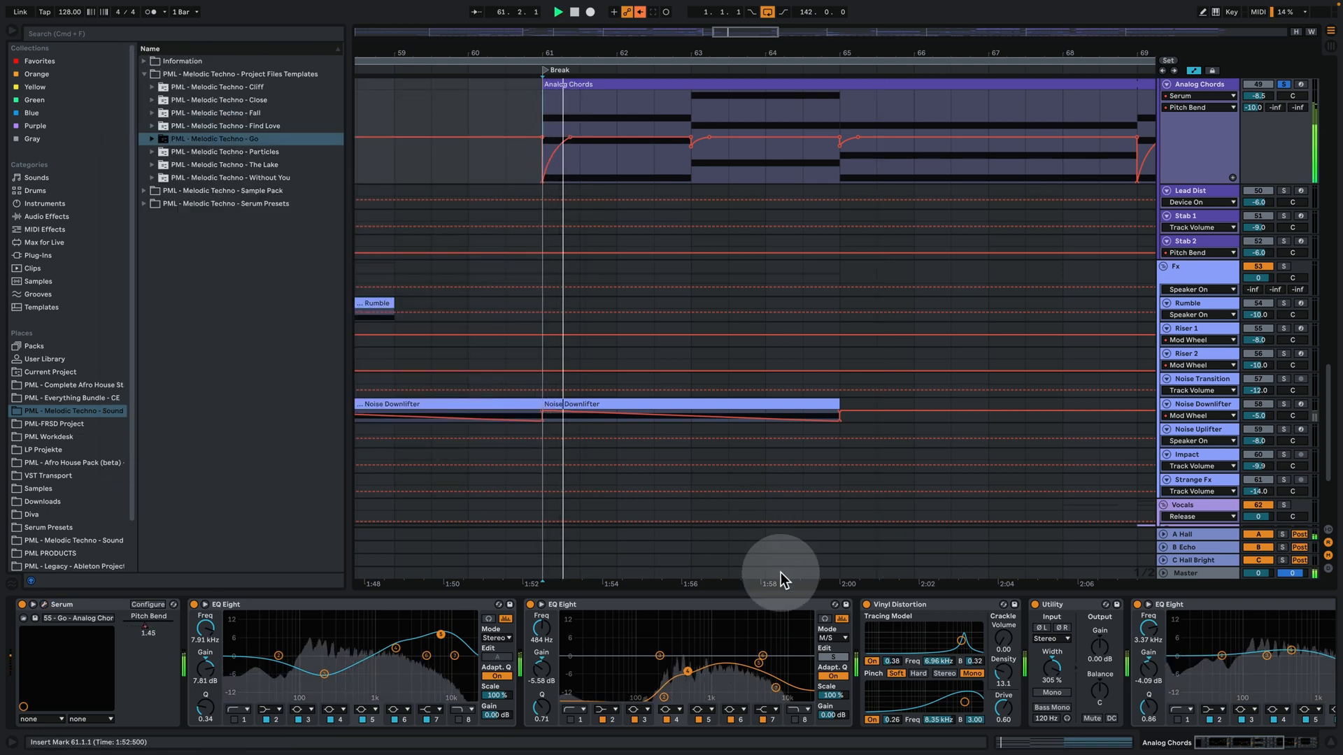
{"action": "left_click", "coordinate": [867, 604]}
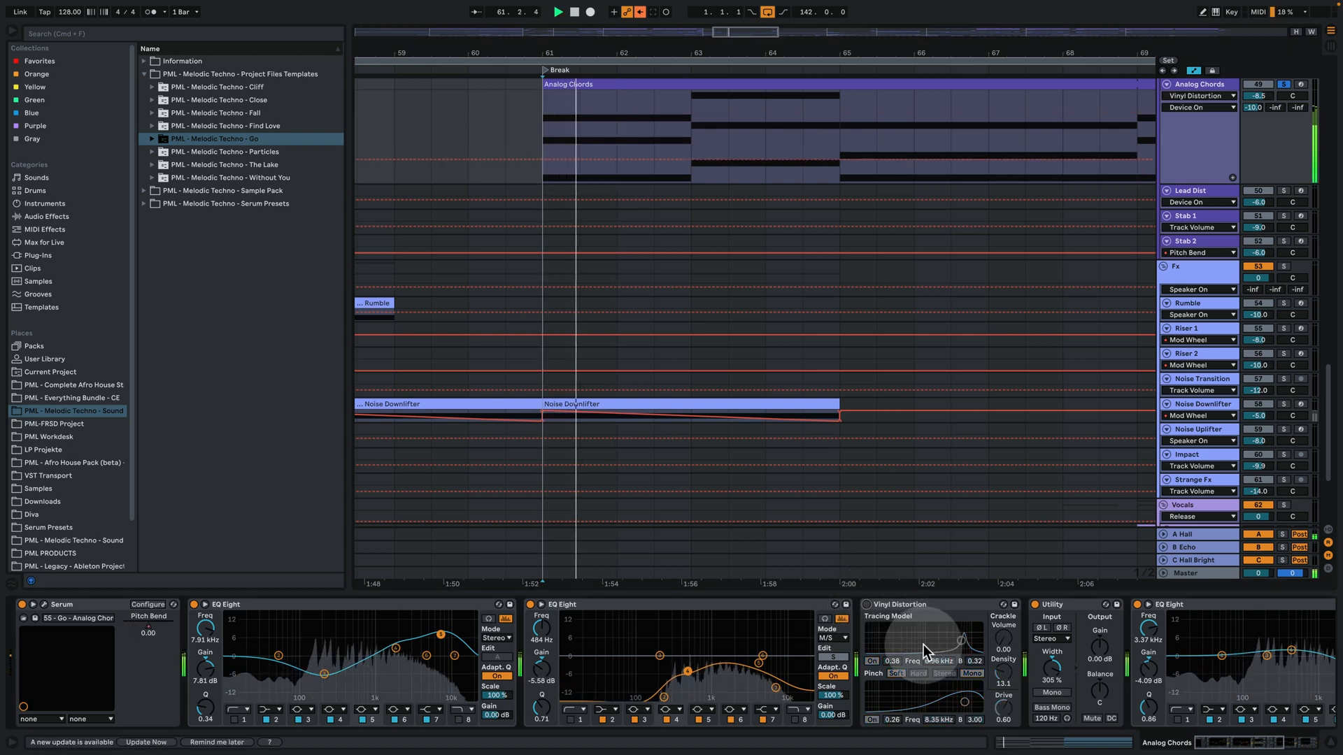
{"action": "left_click", "coordinate": [866, 606]}
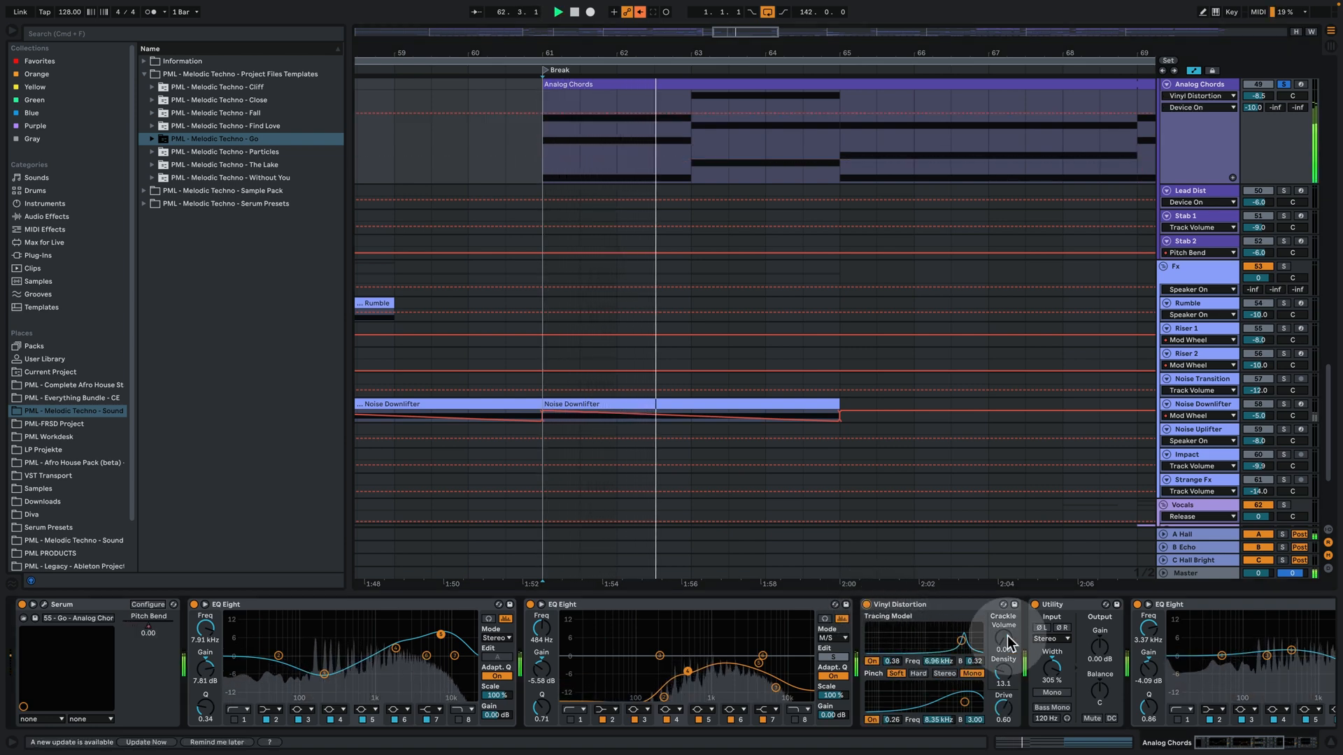
Repeatedly bypass and re-enable the Analog Chords' M/S EQ Eight during playback to compare the sound
{"action": "left_click", "coordinate": [530, 605]}
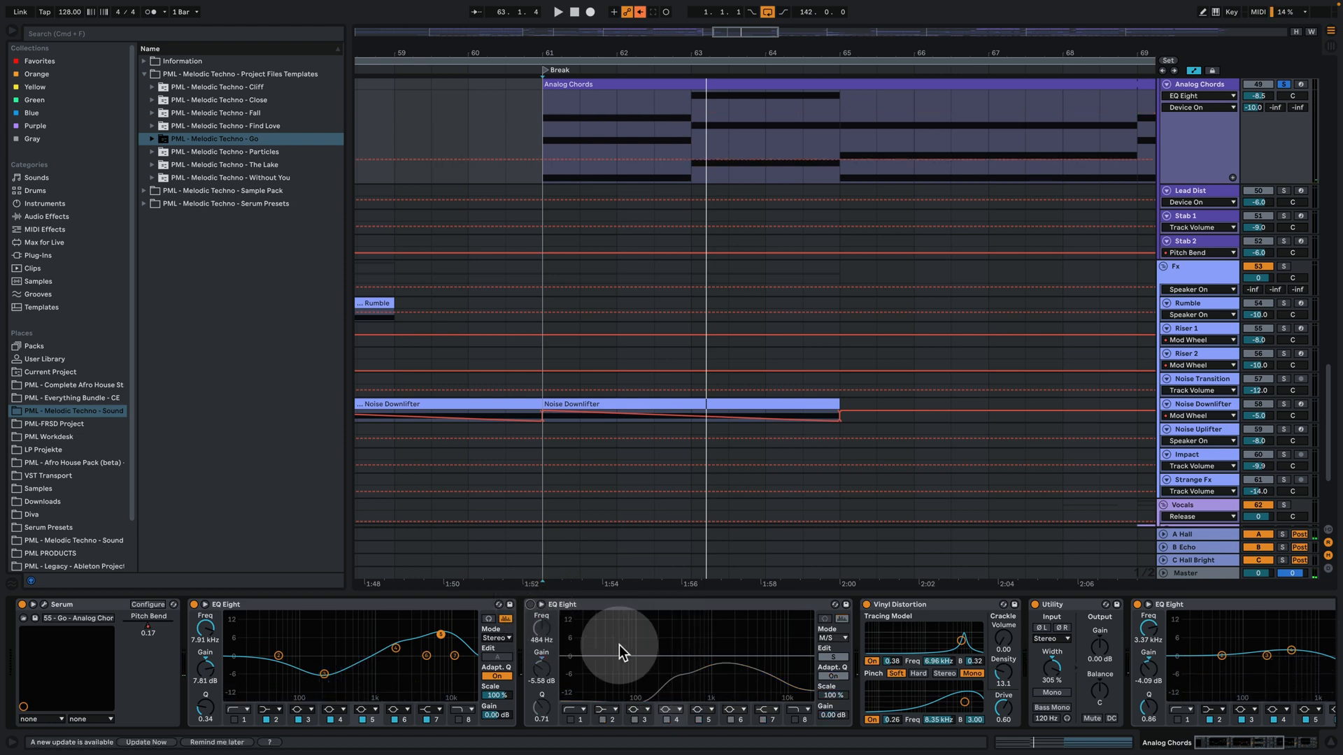
{"action": "left_click", "coordinate": [530, 605]}
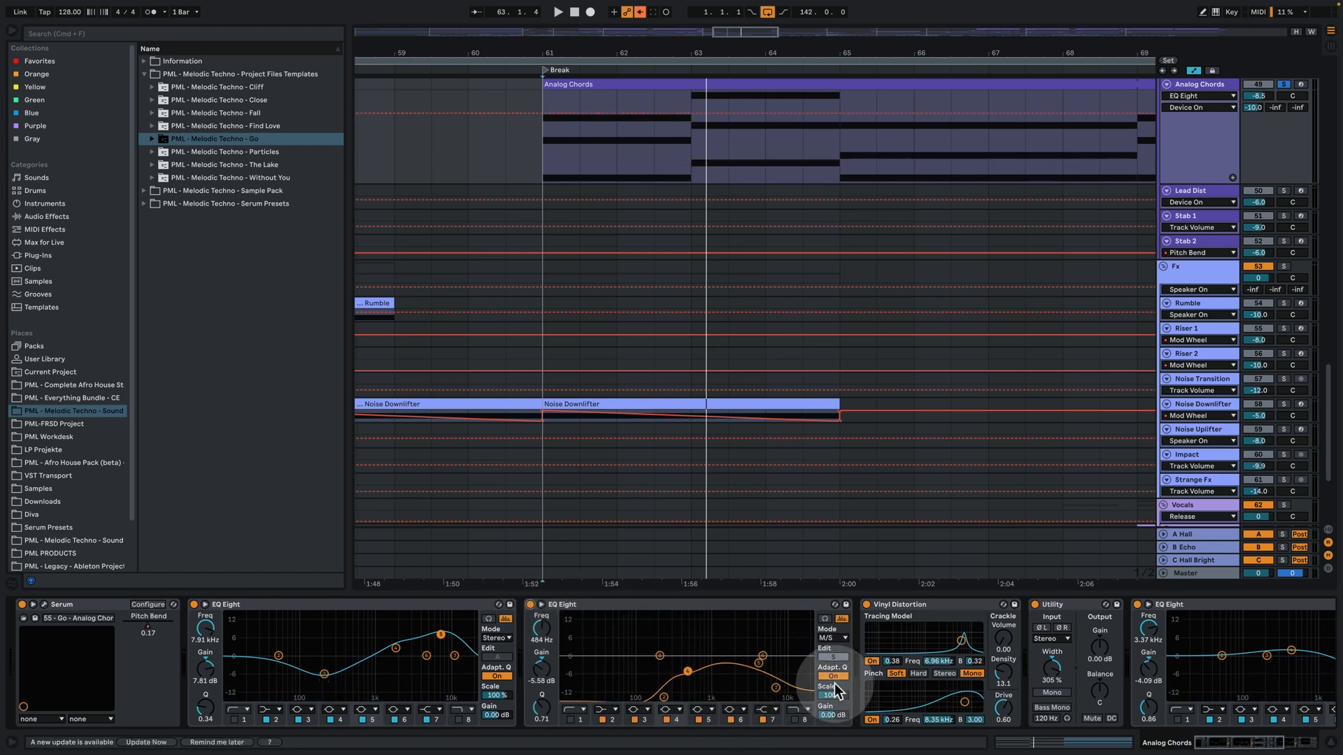
{"action": "left_click", "coordinate": [530, 605]}
{"action": "key", "text": "space"}
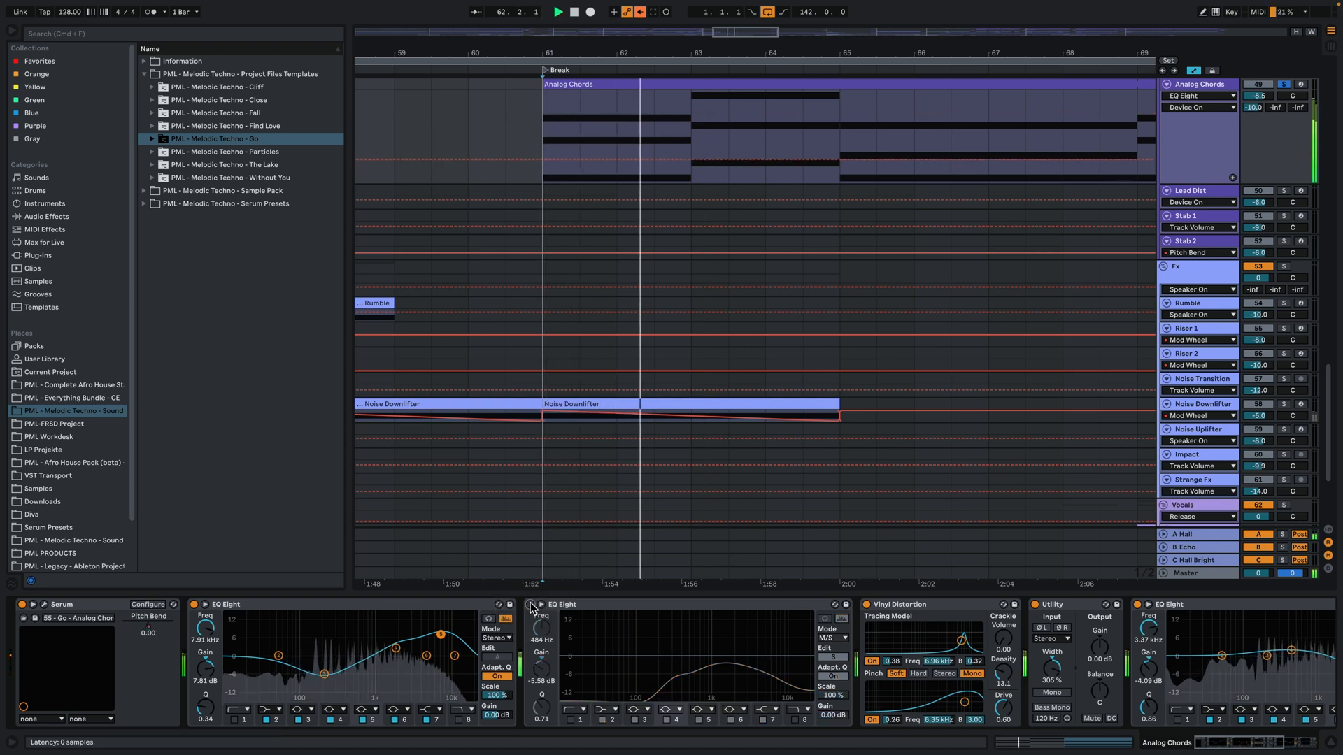
{"action": "left_click", "coordinate": [531, 605]}
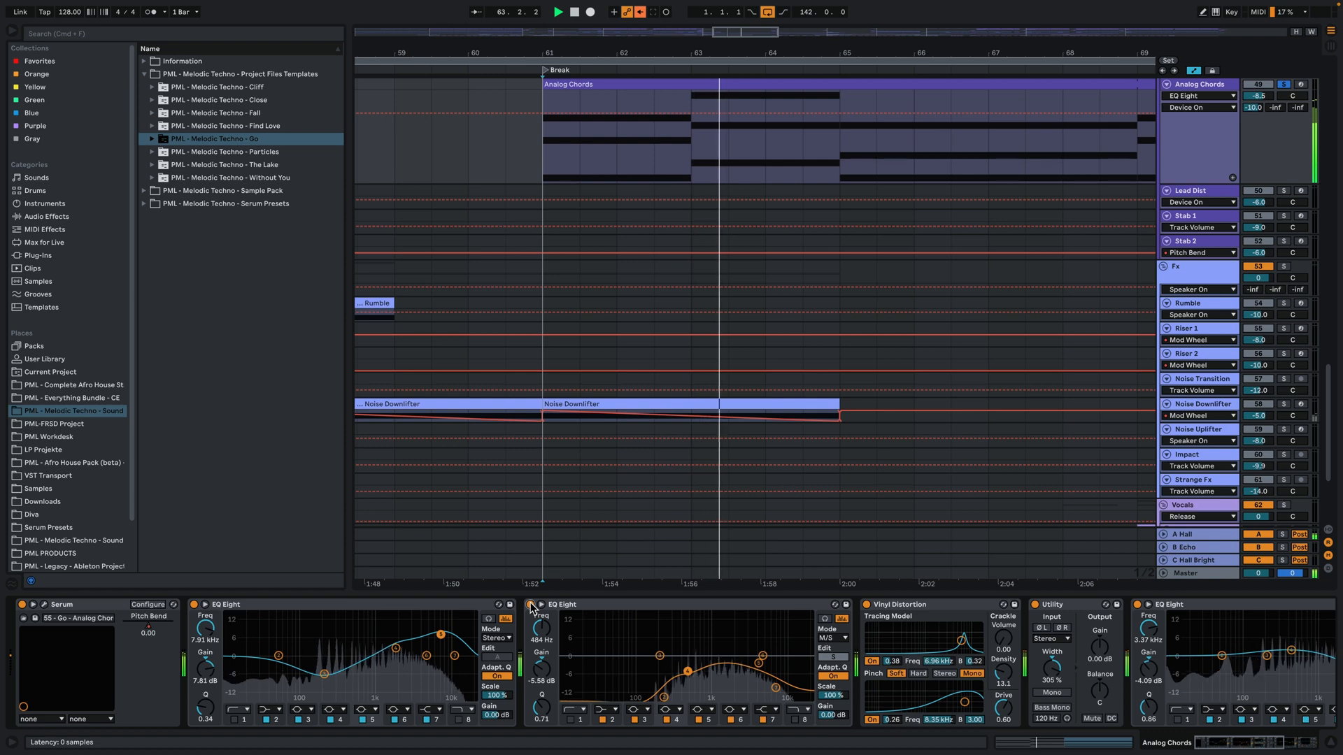
{"action": "left_click", "coordinate": [530, 604]}
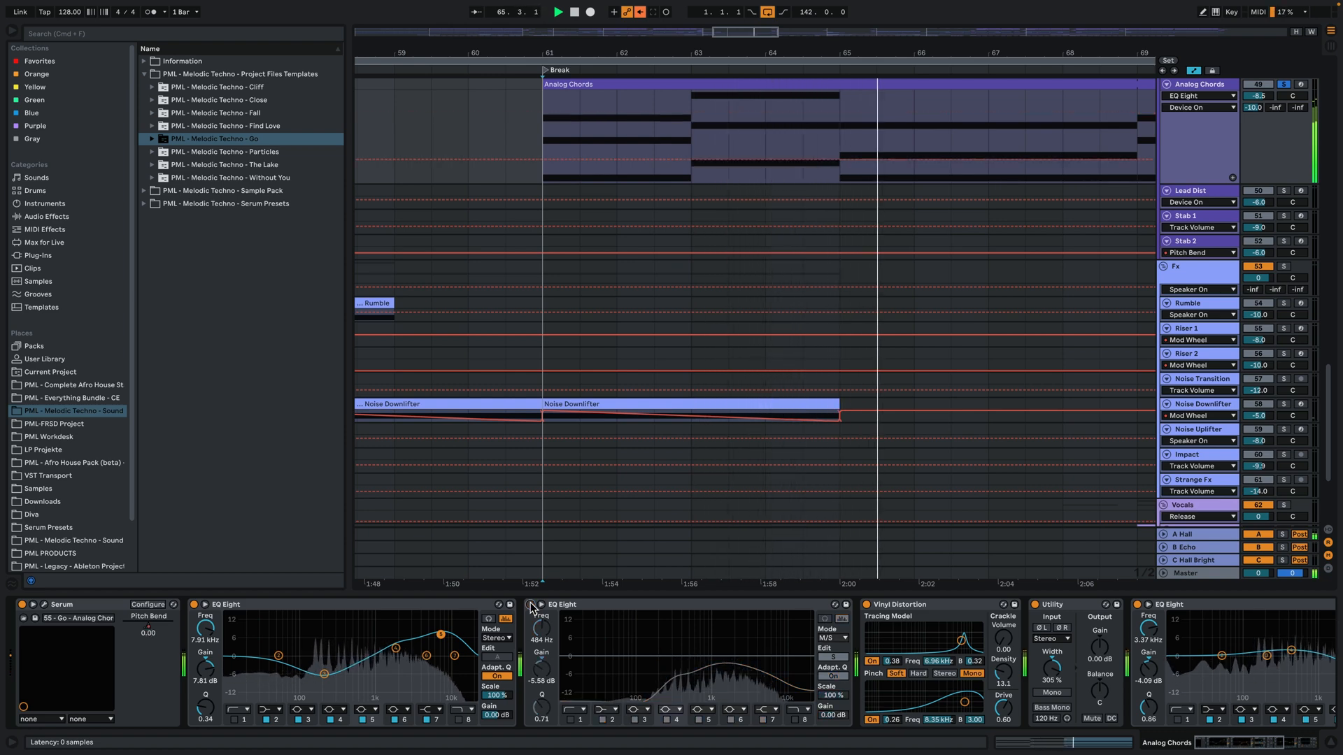
{"action": "left_click", "coordinate": [530, 605]}
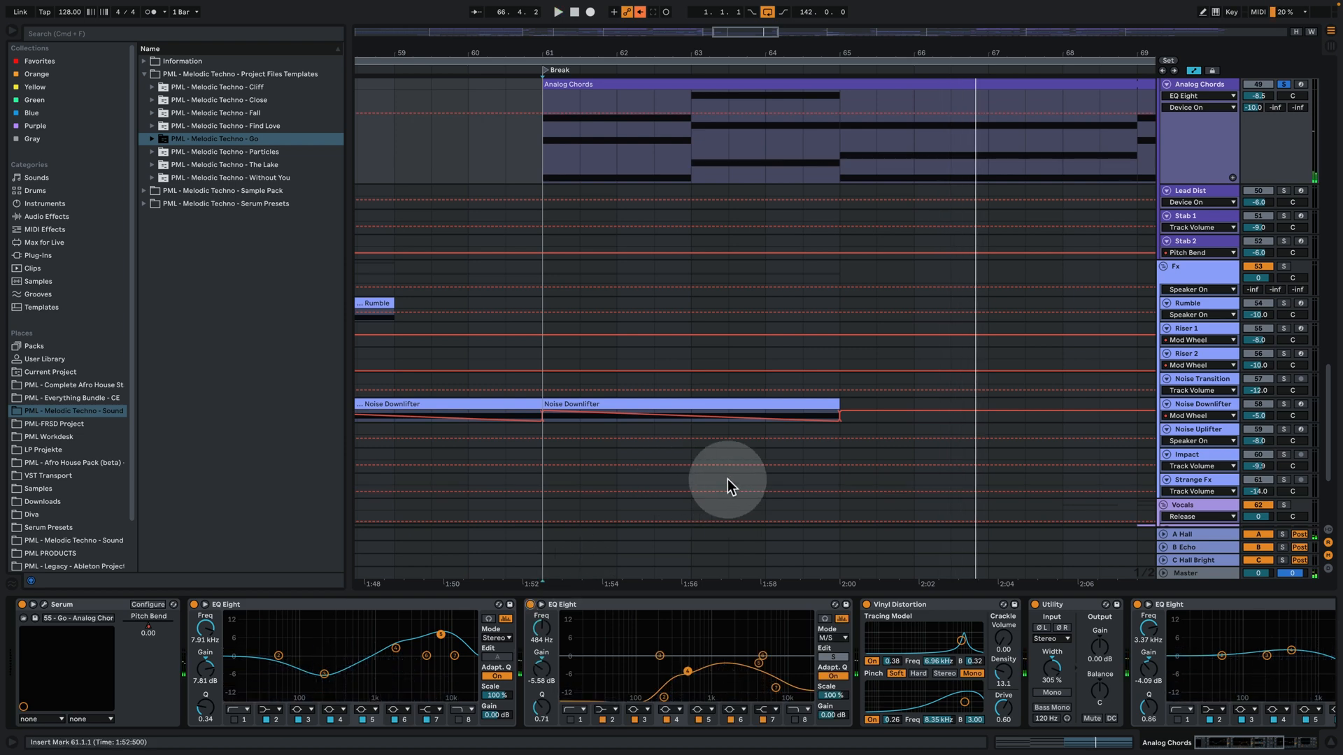
Zoom out the arrangement, add the Lead Pluck track to the solo and play both parts from bar 61
{"action": "scroll", "coordinate": [716, 511], "scroll_direction": "up", "scroll_amount": 3}
{"action": "left_click_drag", "start_coordinate": [750, 53], "coordinate": [727, 55]}
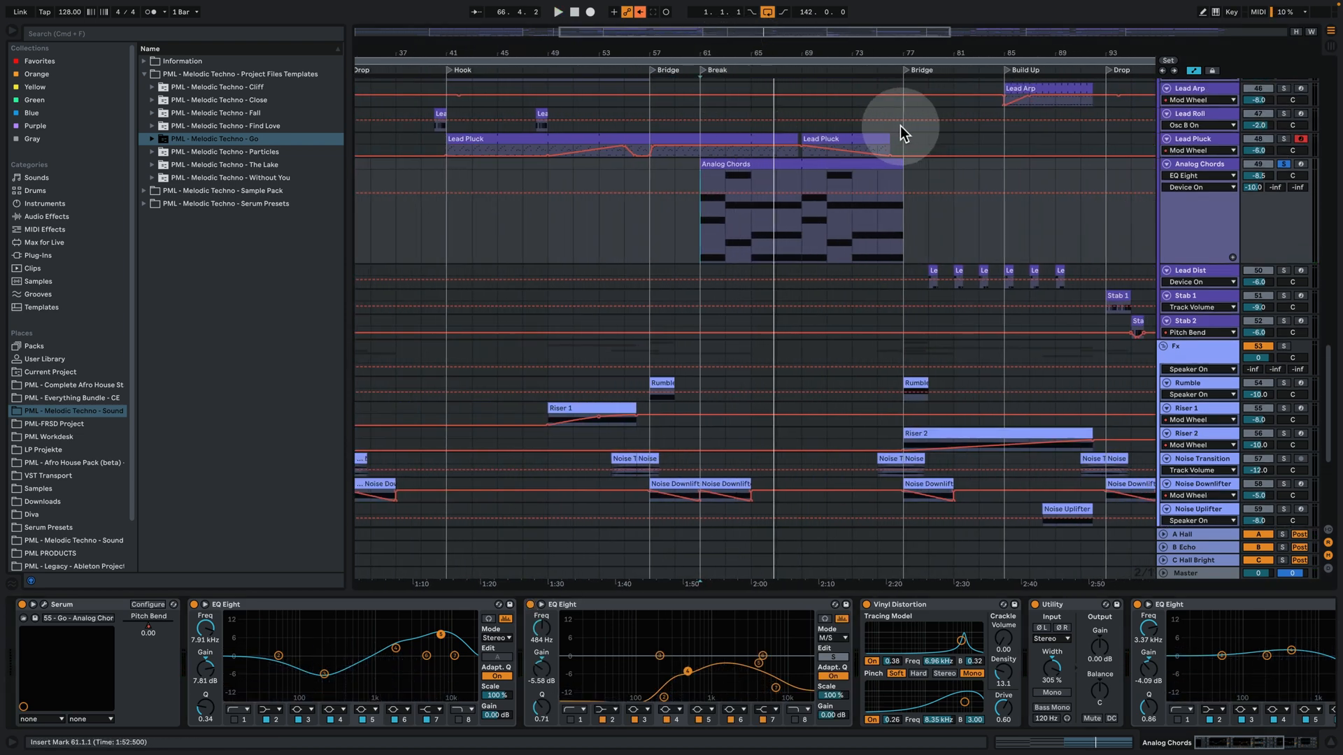
{"action": "left_click", "coordinate": [1284, 138]}
{"action": "left_click", "coordinate": [1194, 139]}
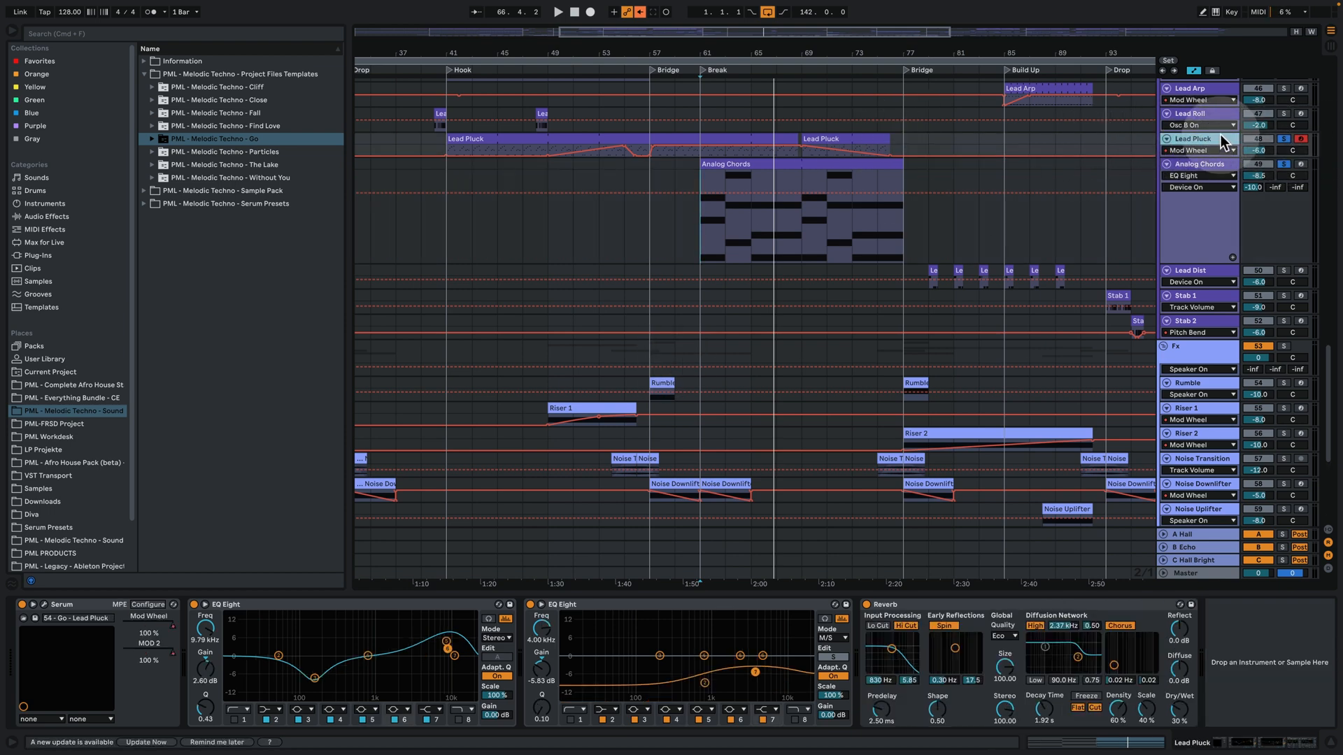
{"action": "key", "text": "space"}
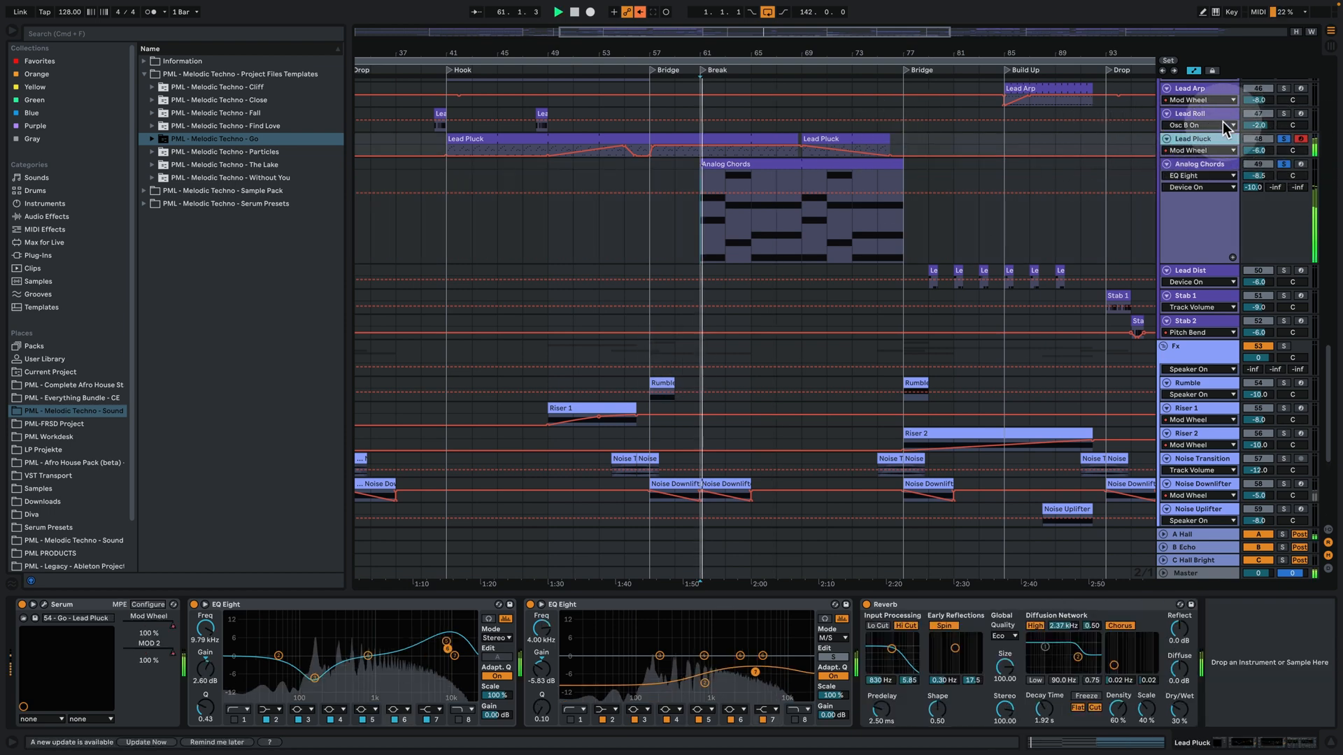
Compare the Analog Chords together with the Lead Pluck while bypassing and re-enabling the chords' M/S EQ Eight
{"action": "left_click", "coordinate": [1208, 165]}
{"action": "left_click", "coordinate": [530, 604]}
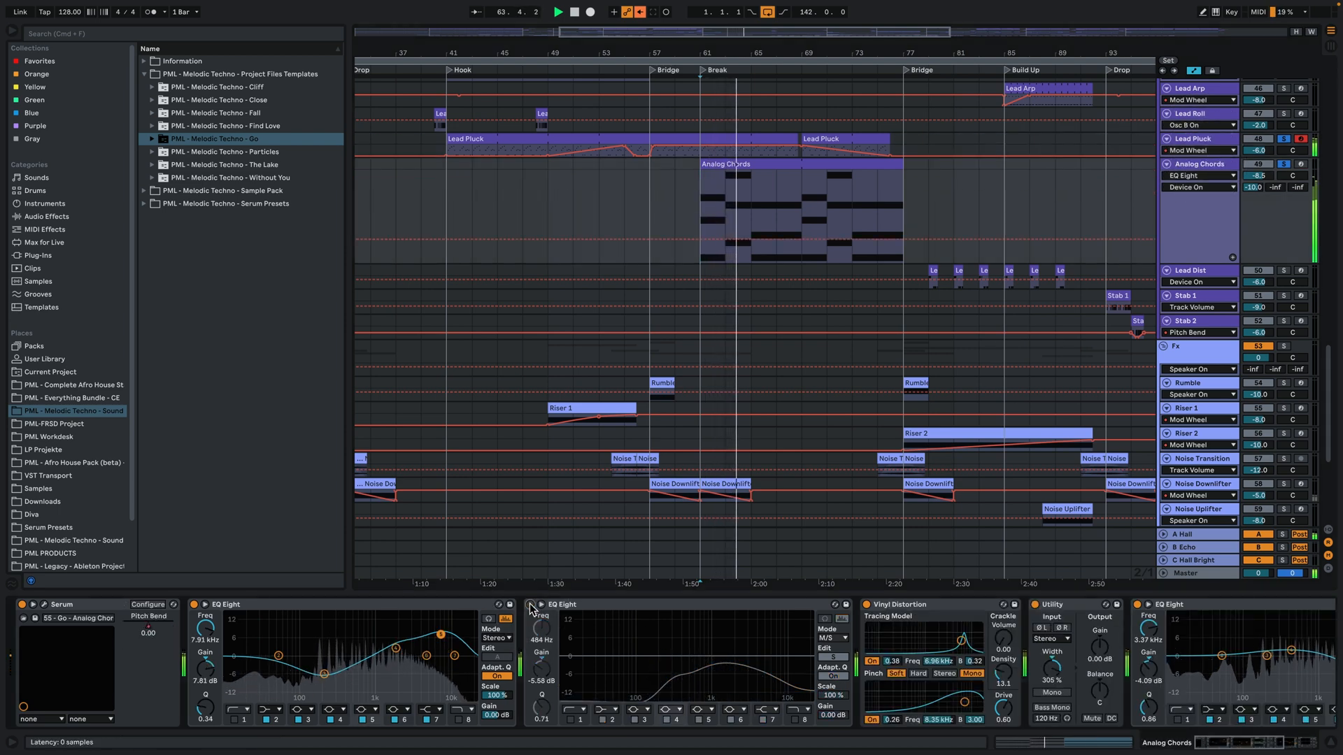
{"action": "left_click", "coordinate": [530, 605]}
{"action": "left_click", "coordinate": [530, 606]}
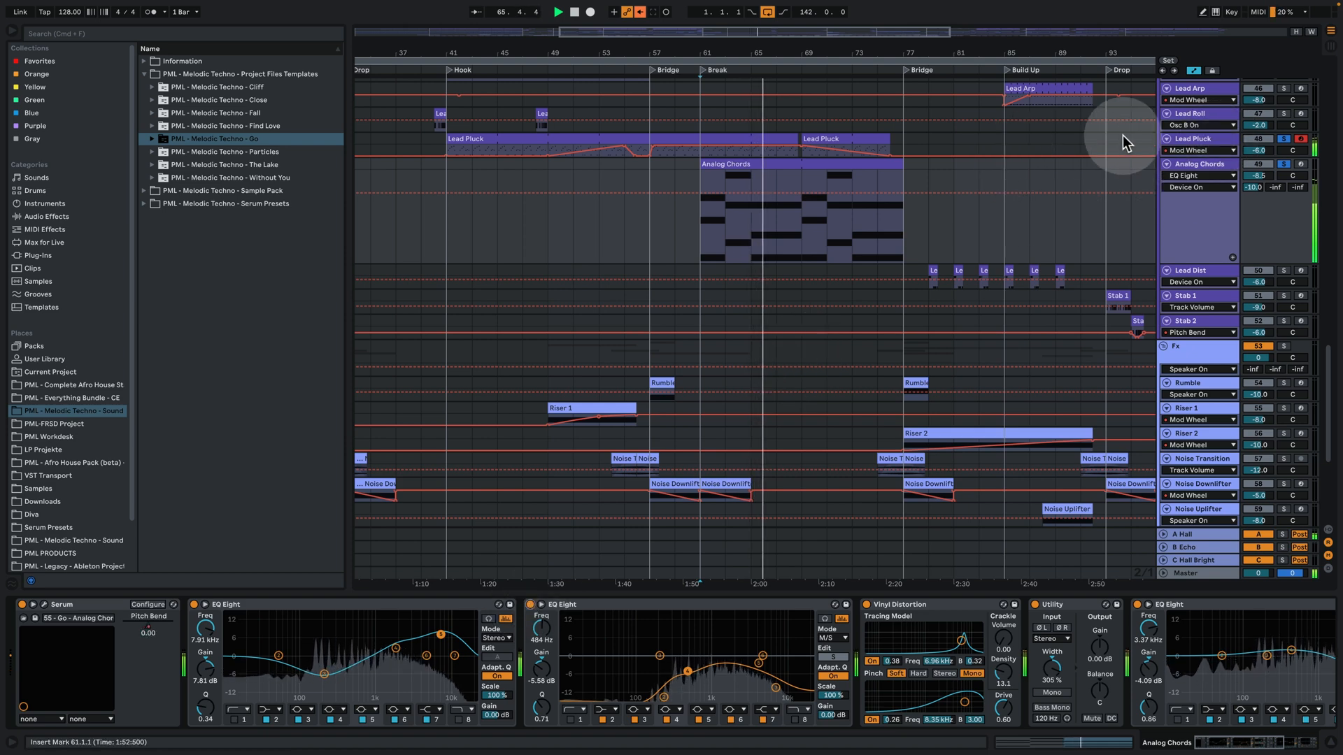
{"action": "scroll", "coordinate": [895, 278], "scroll_direction": "up", "scroll_amount": 3}
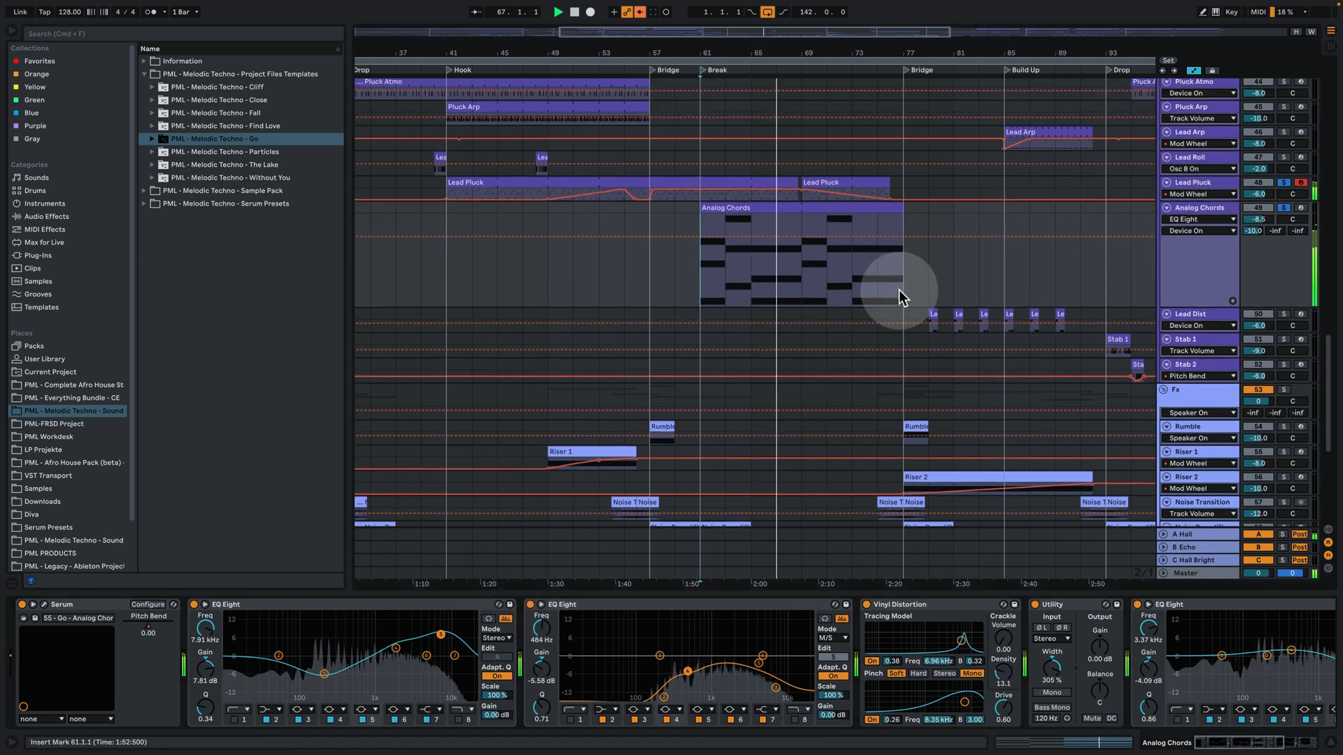
{"action": "scroll", "coordinate": [1005, 351], "scroll_direction": "down", "scroll_amount": 3}
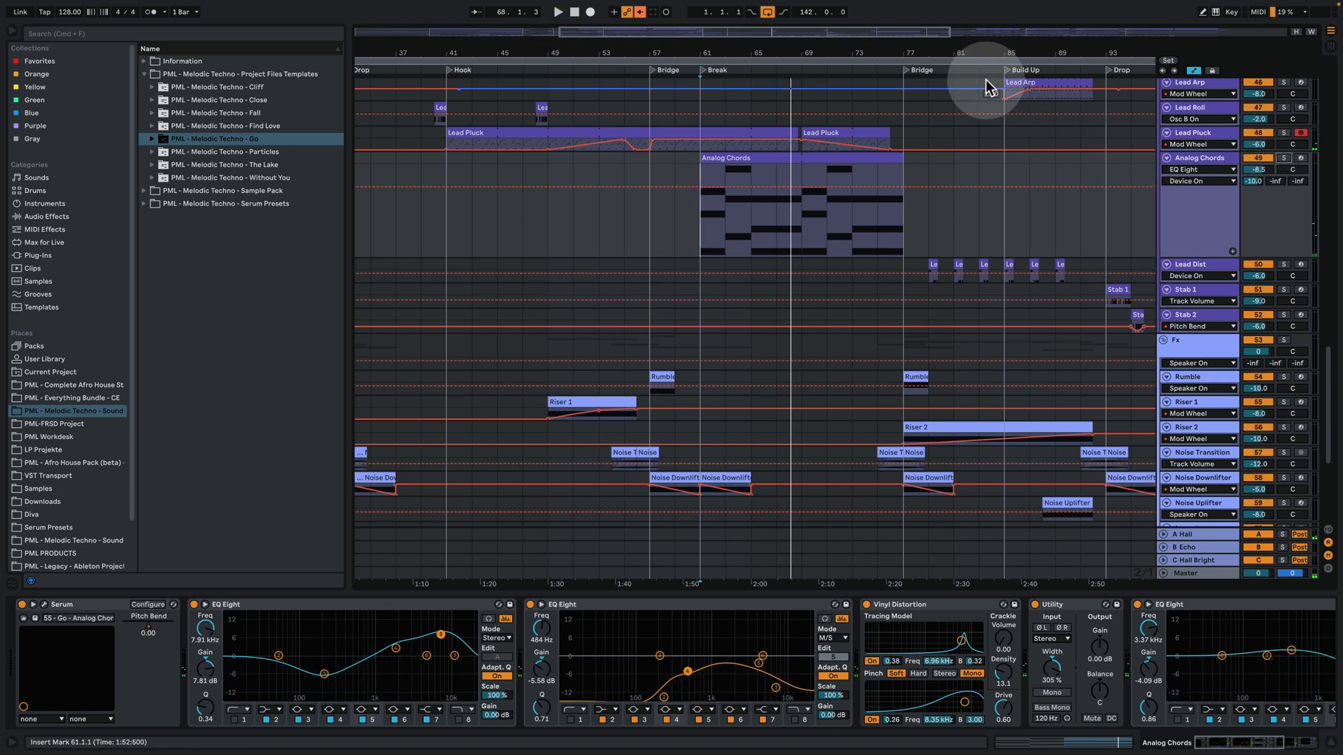
Play the Bridge from bar 78 and select the Lead Dist track
{"action": "mouse_move", "coordinate": [938, 45]}
{"action": "left_mouse_down"}
{"action": "mouse_move", "coordinate": [804, 182]}
{"action": "mouse_move", "coordinate": [738, 308]}
{"action": "left_mouse_up"}
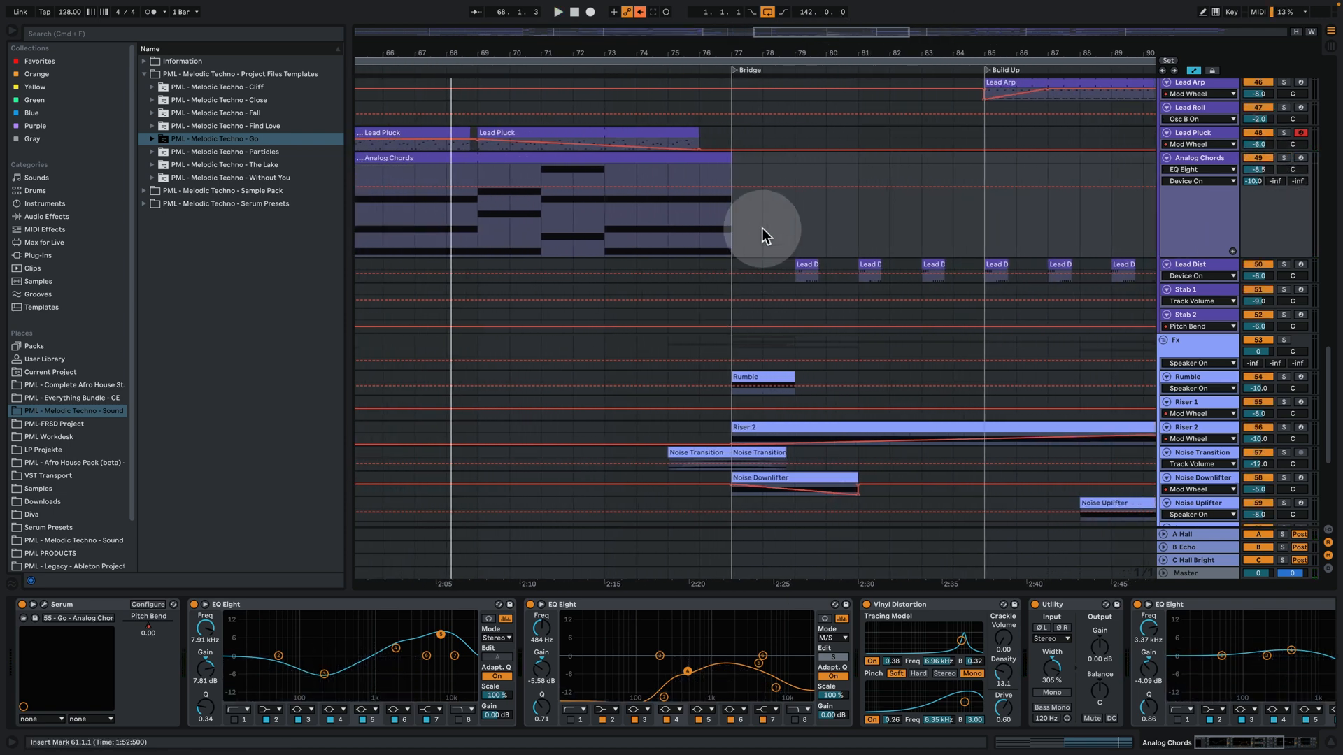
{"action": "key", "text": "space"}
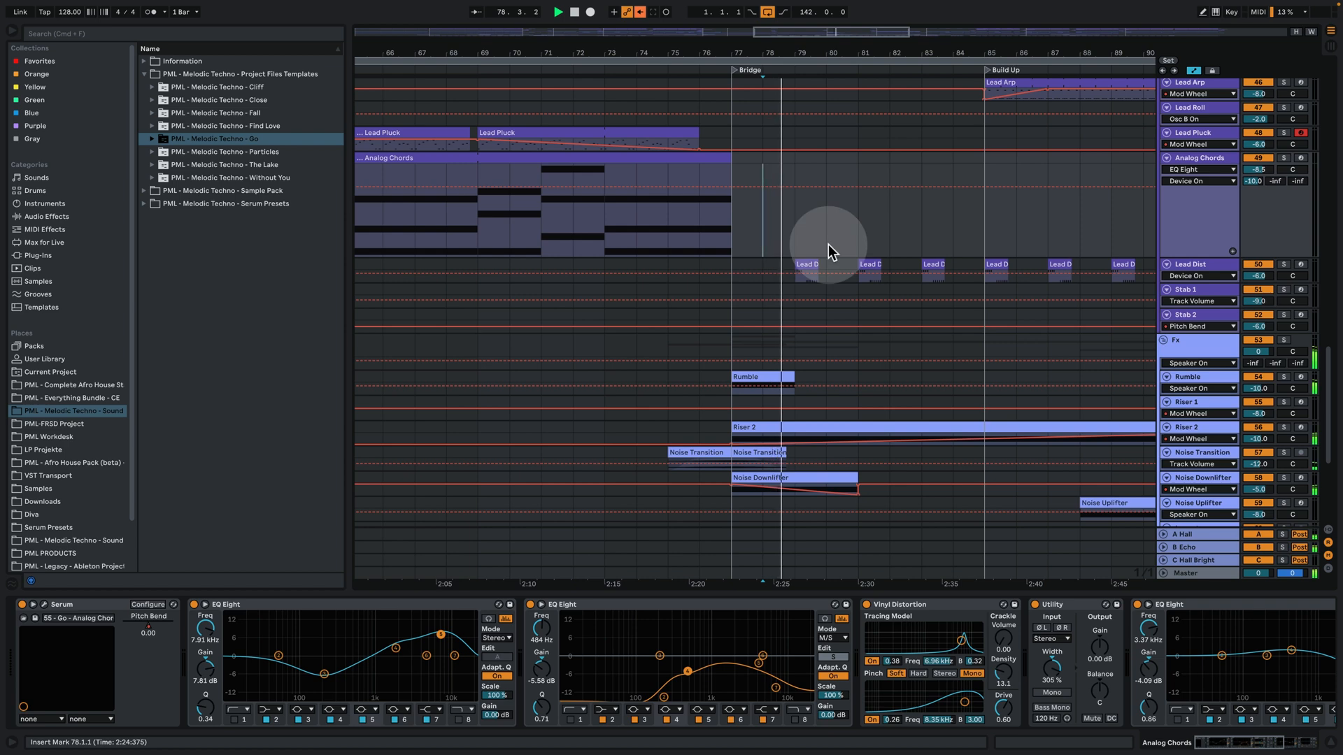
{"action": "left_click", "coordinate": [1203, 263]}
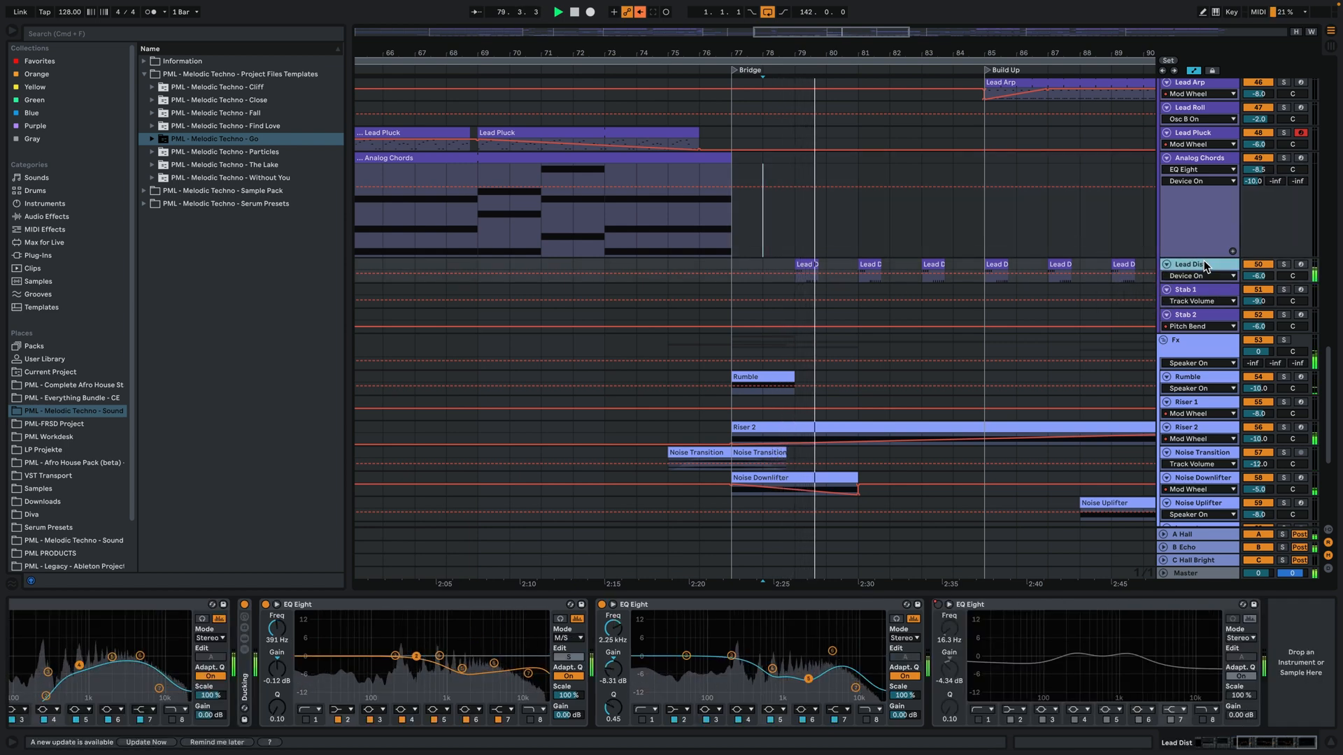
{"action": "key", "text": "space"}
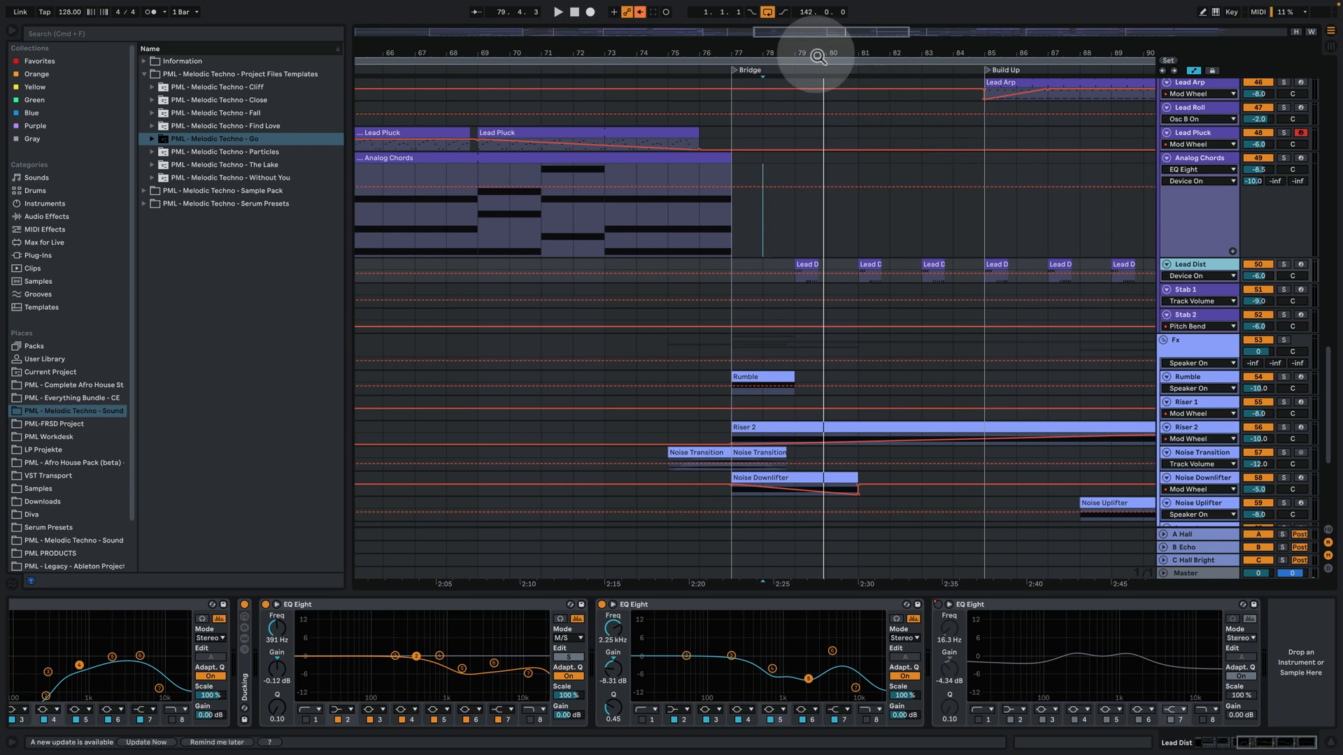
Solo the Lead Dist track and play its first clip at bar 79
{"action": "left_click_drag", "start_coordinate": [809, 52], "coordinate": [809, 115]}
{"action": "left_click", "coordinate": [794, 264]}
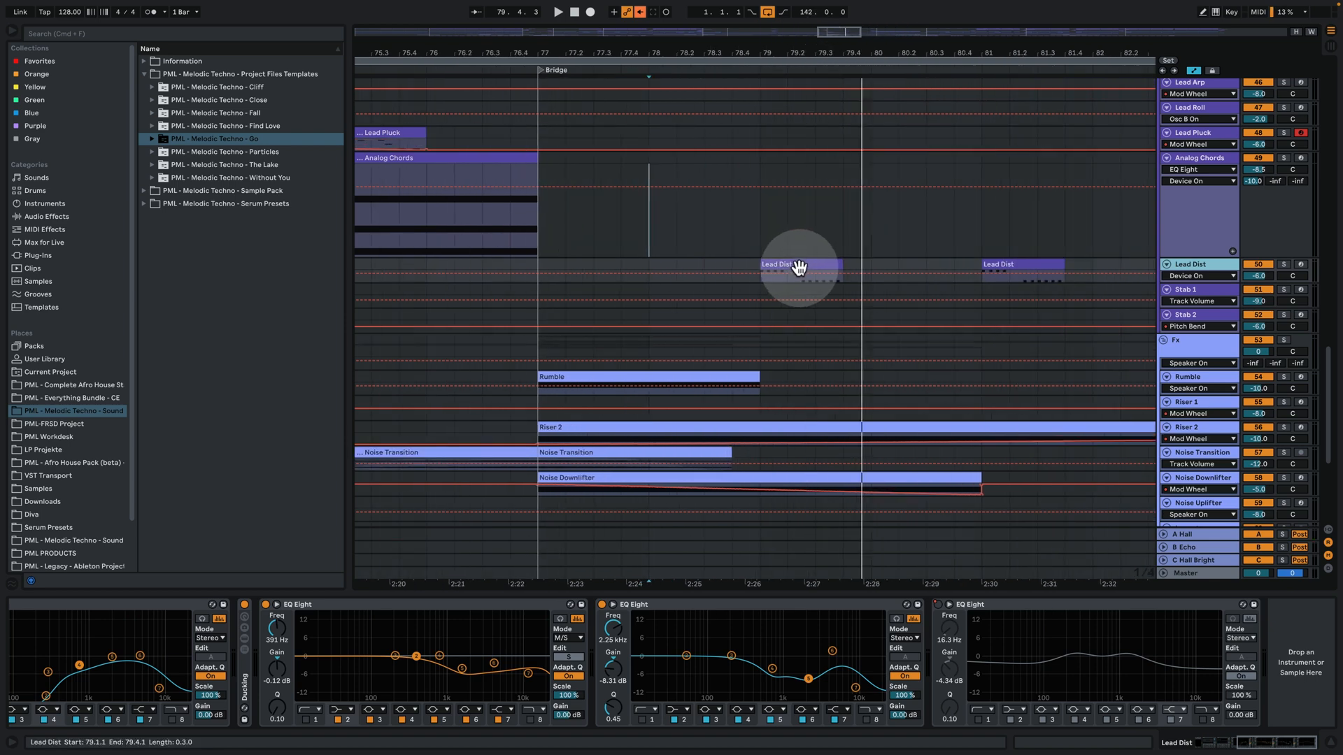
{"action": "left_click", "coordinate": [1284, 265]}
{"action": "key", "text": "space"}
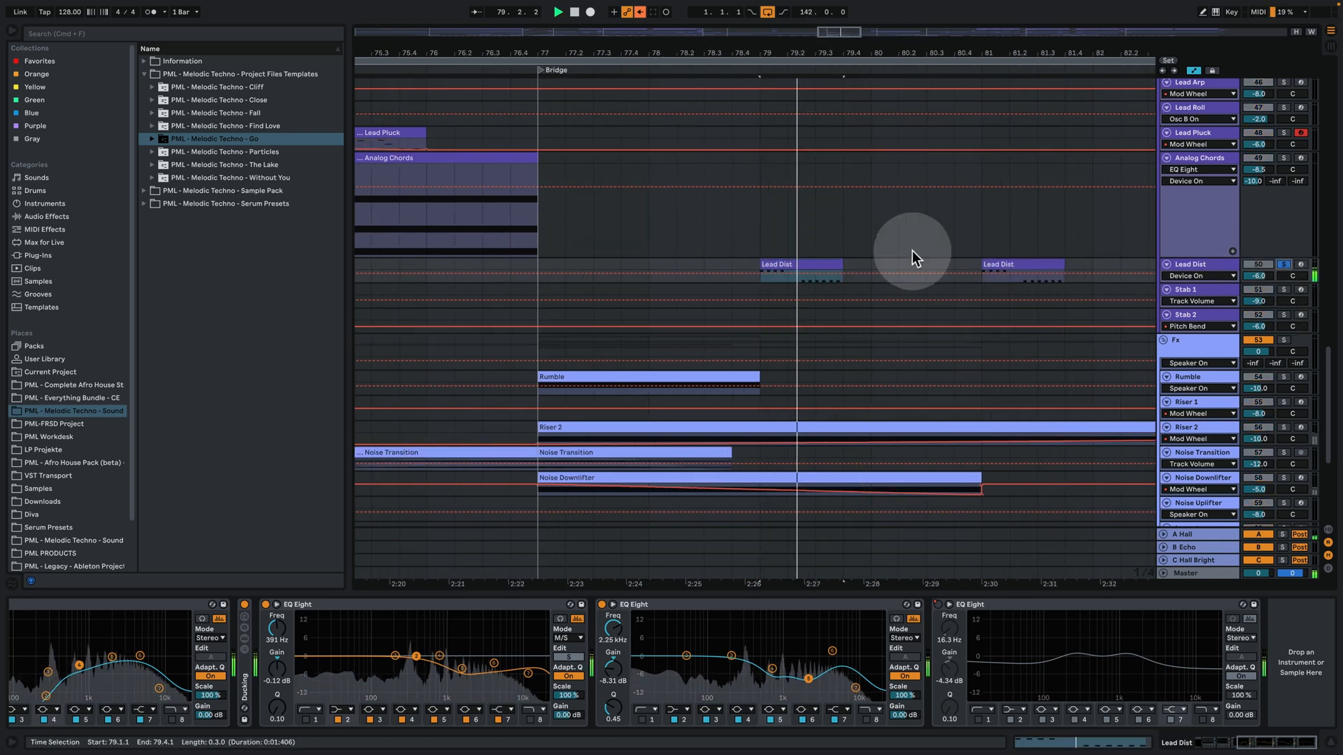
Open the first Lead Dist clip to examine its note pattern, and stop playback
{"action": "double_click", "coordinate": [804, 263]}
{"action": "left_click", "coordinate": [652, 297]}
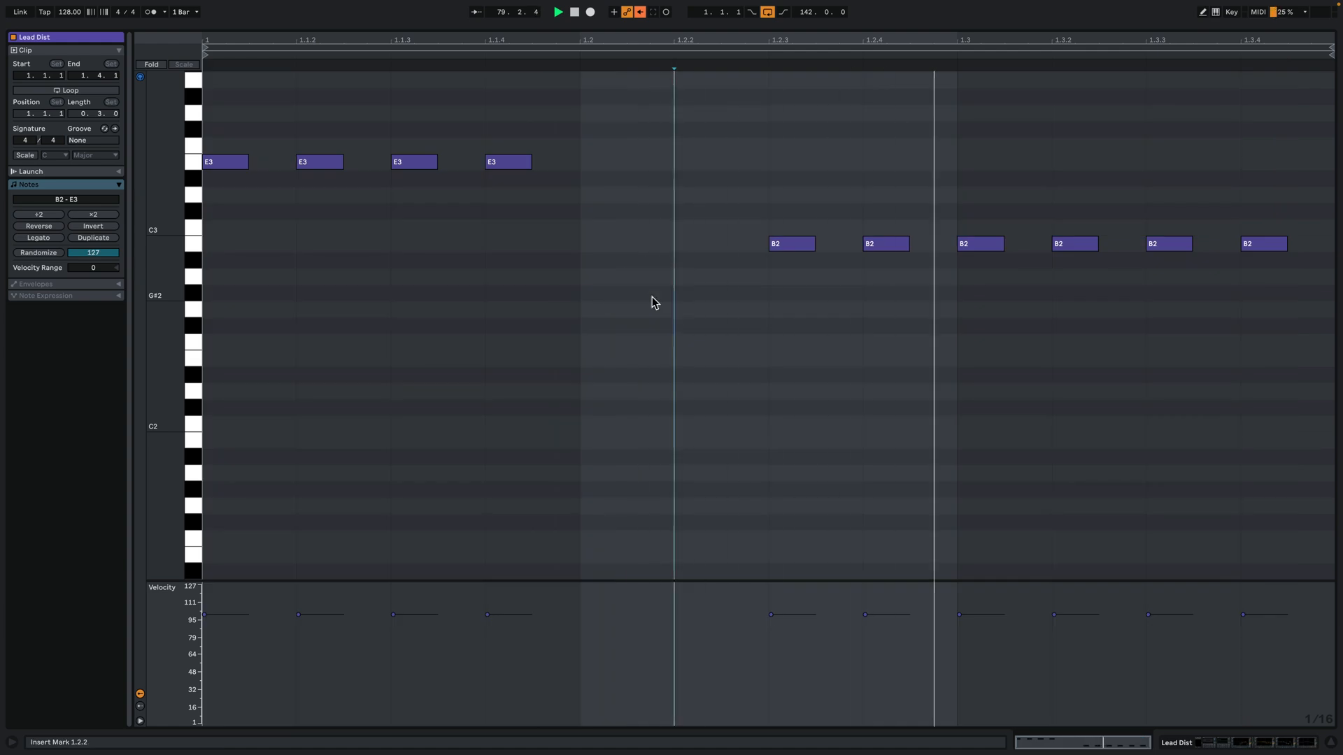
{"action": "key", "text": "space"}
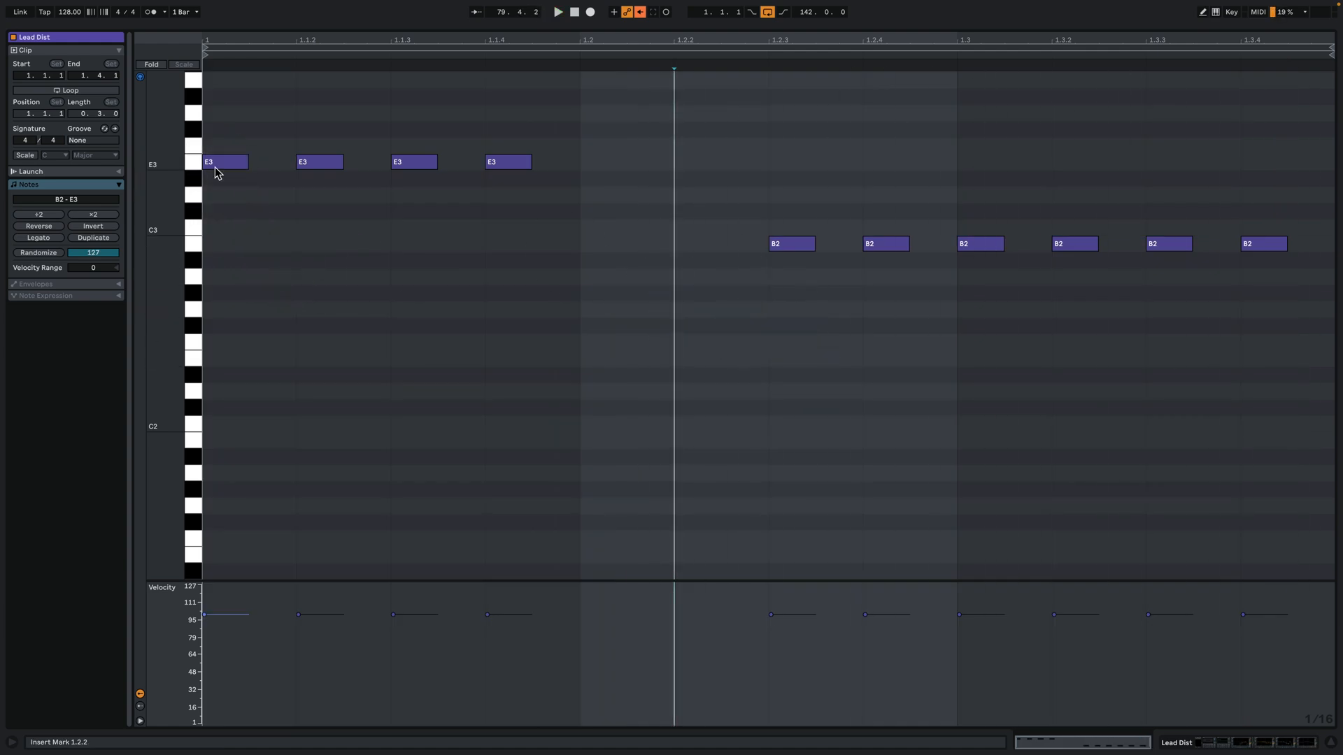
Return to the Lead Dist device chain, open its Serum synth and move the synth window clear of the clips
{"action": "left_click", "coordinate": [1279, 740]}
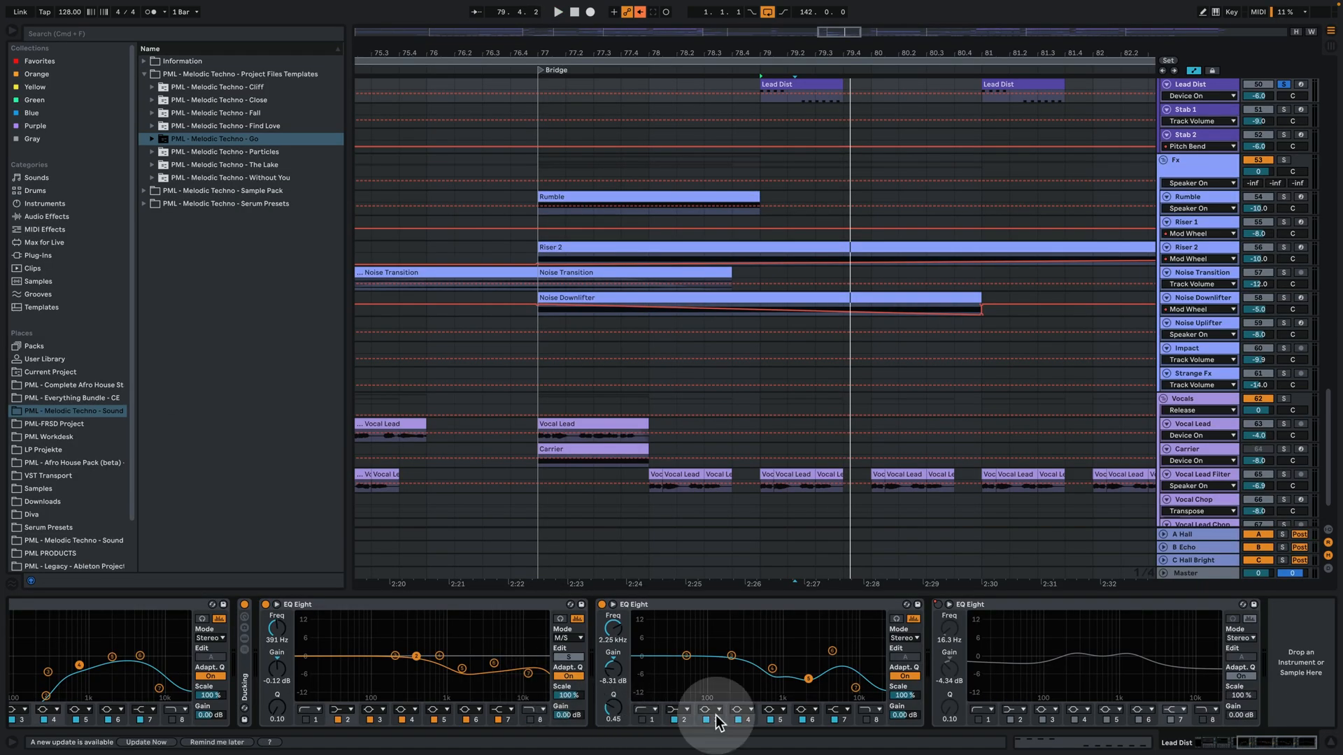
{"action": "left_click_drag", "start_coordinate": [1271, 743], "coordinate": [1223, 742]}
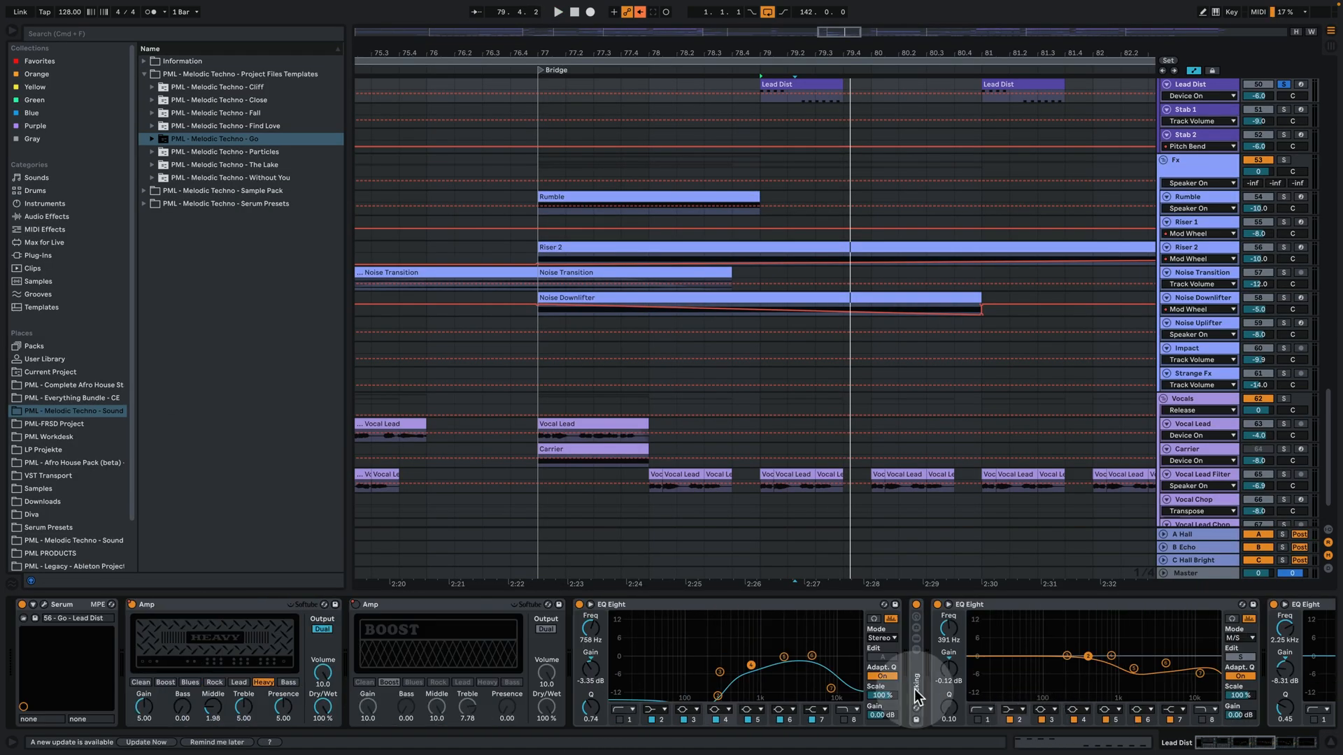
{"action": "left_click", "coordinate": [44, 605]}
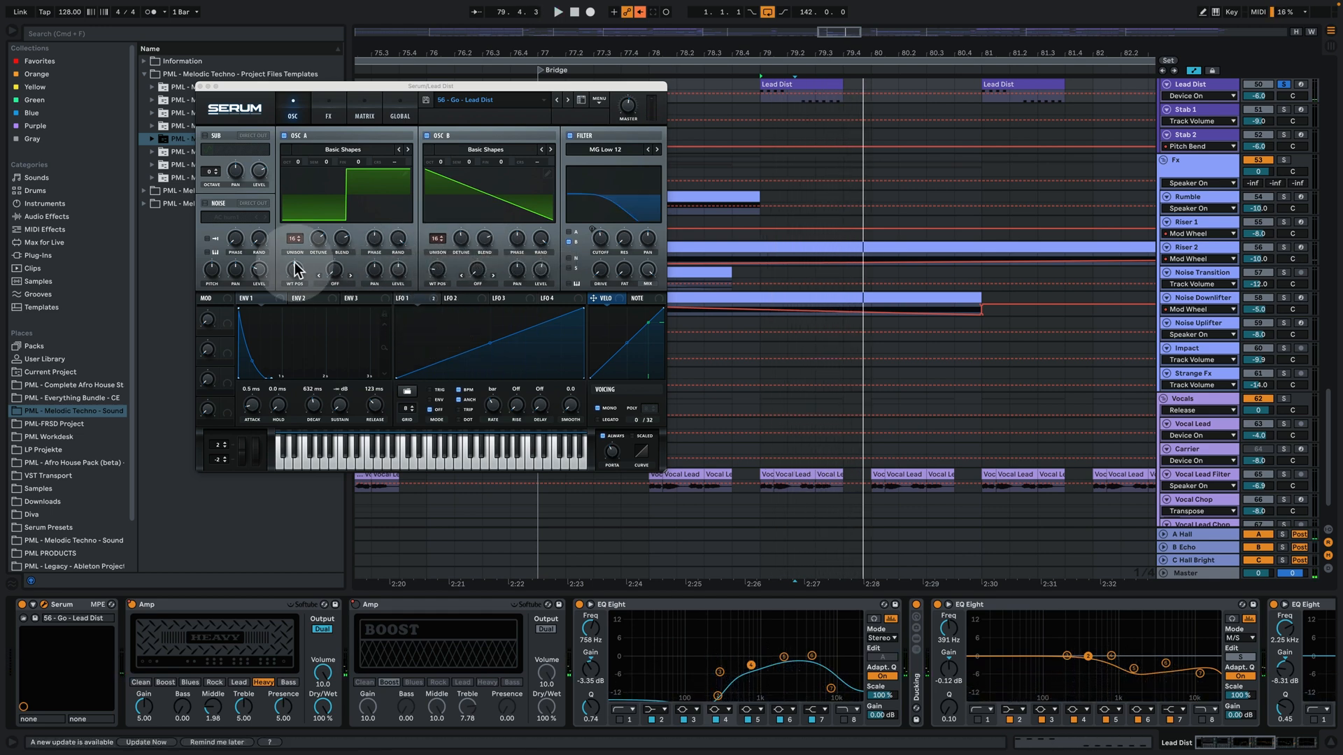
{"action": "left_click_drag", "start_coordinate": [492, 86], "coordinate": [399, 68]}
Audition the Lead Dist sound from bar 79 with Serum open and show more of the Bridge
{"action": "scroll", "coordinate": [587, 449], "scroll_direction": "up", "scroll_amount": 5}
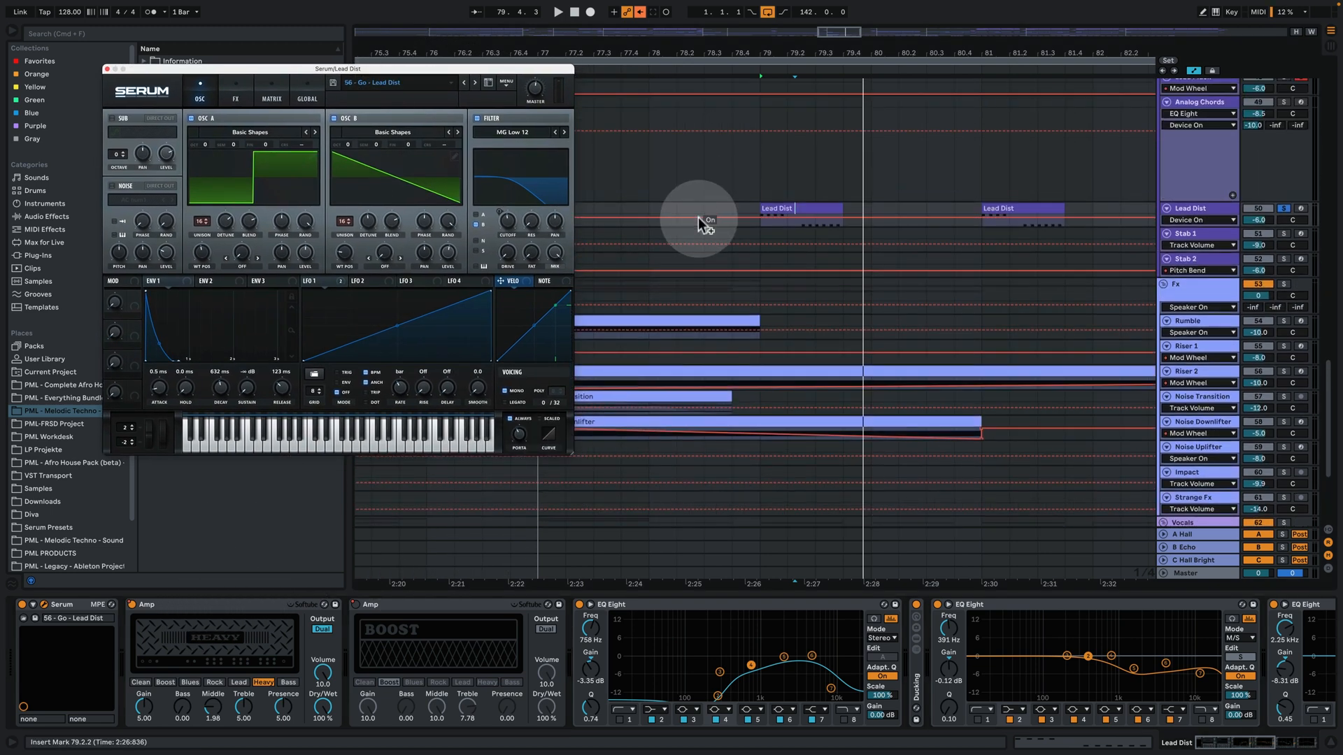
{"action": "key", "text": "space"}
{"action": "key", "text": "space"}
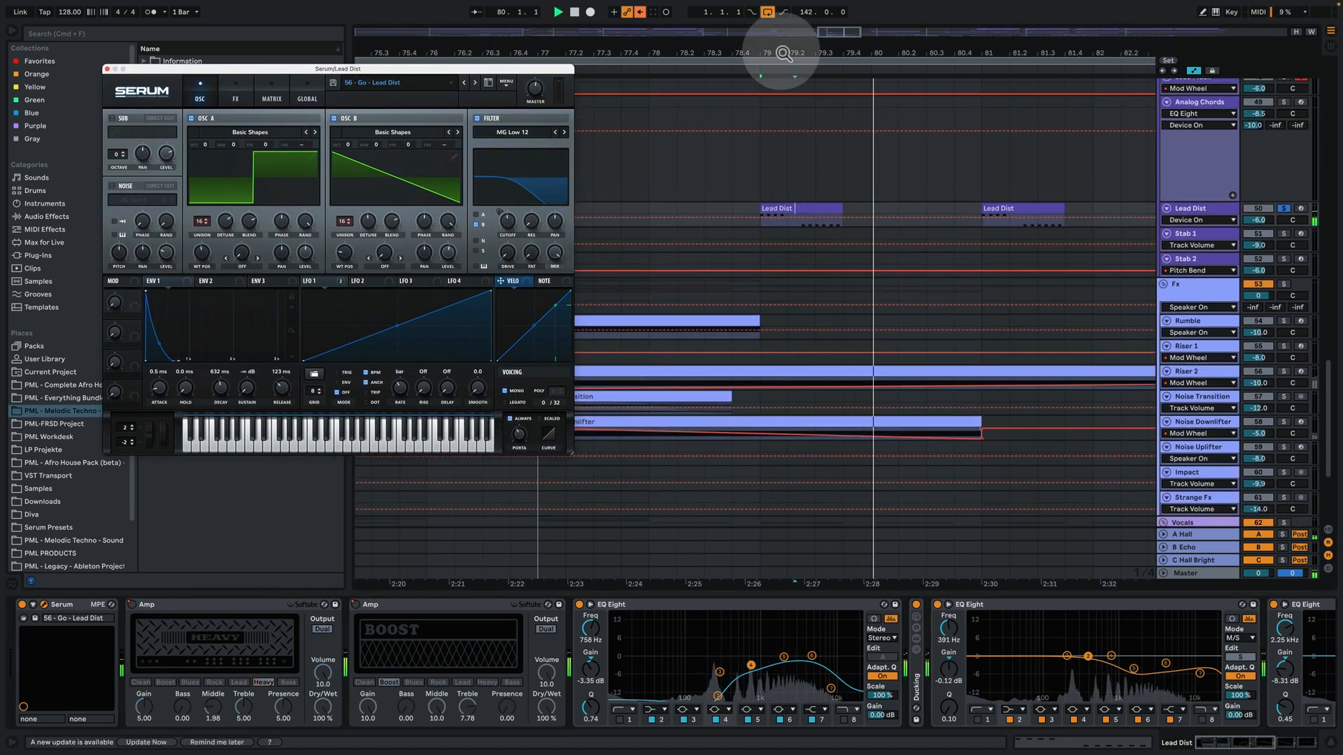
{"action": "left_click_drag", "start_coordinate": [780, 52], "coordinate": [701, 28]}
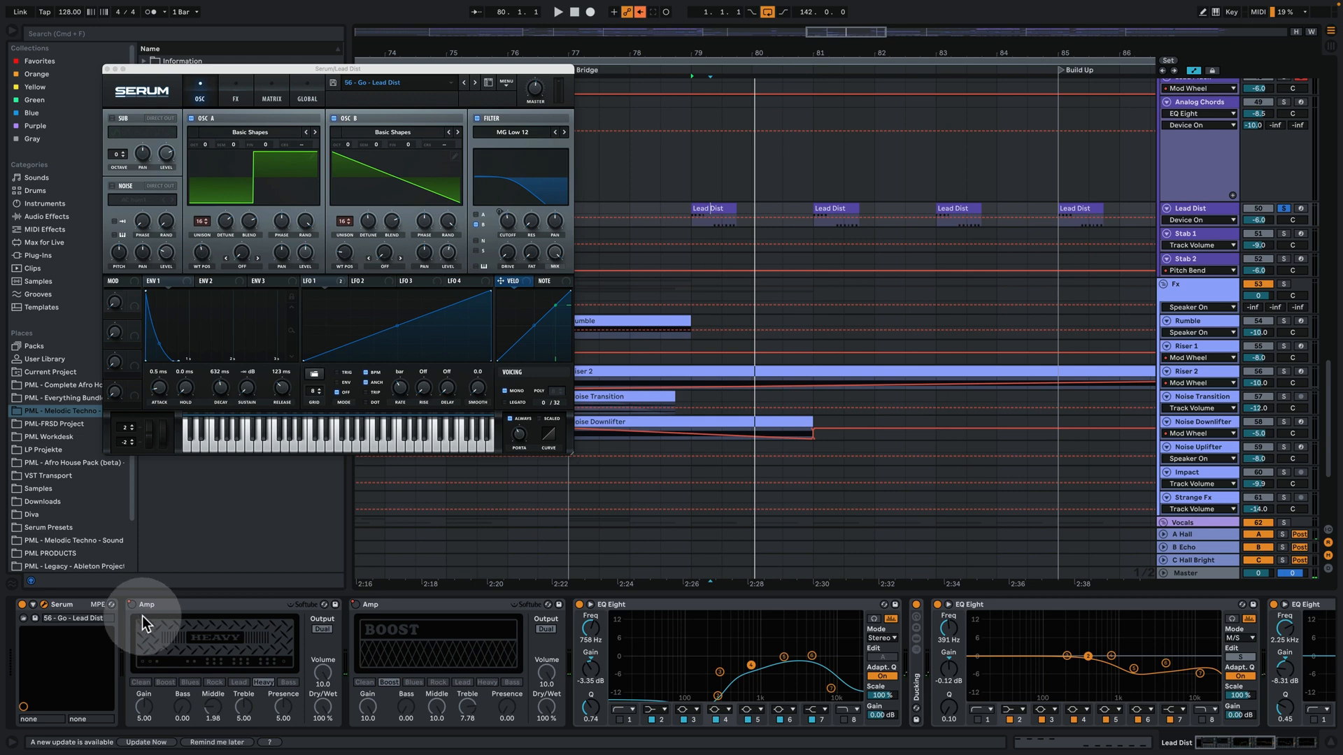
Play the Lead Dist and toggle its Heavy and Boost Amps on and off to compare the distortion
{"action": "left_click", "coordinate": [270, 686]}
{"action": "key", "text": "space"}
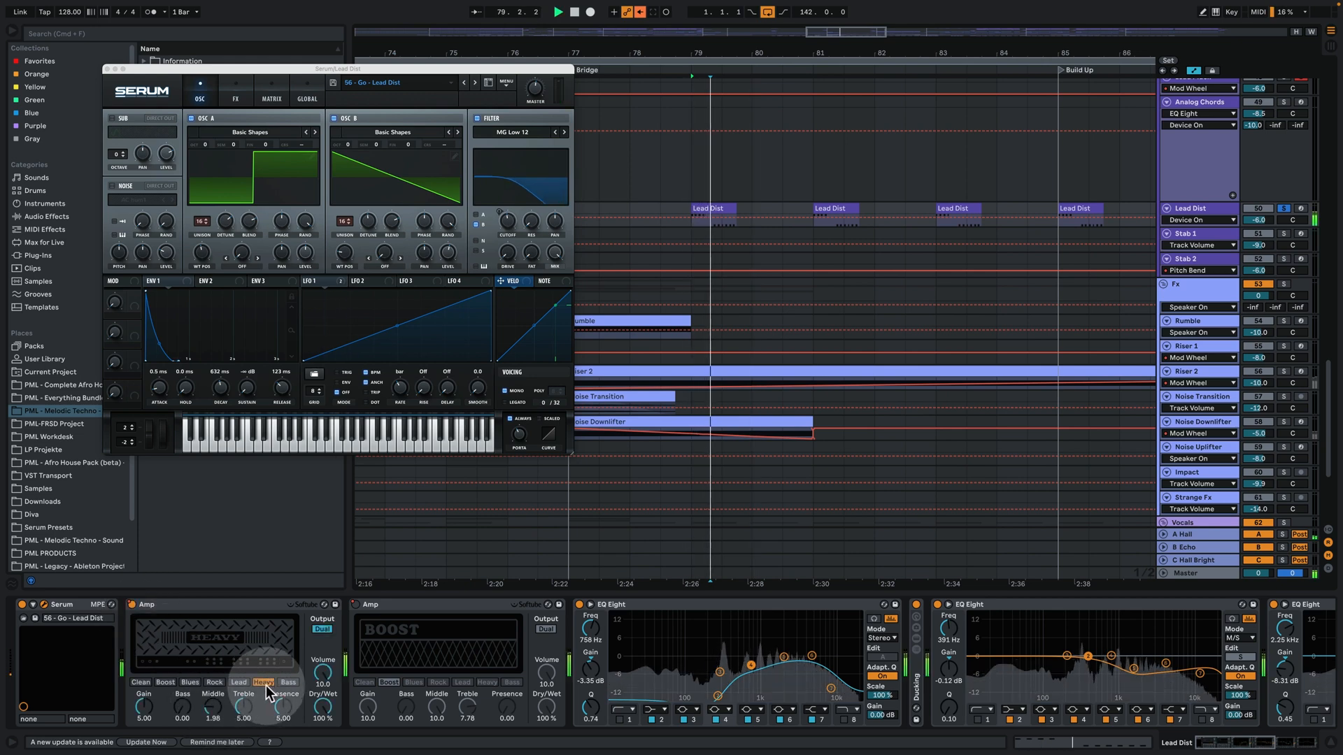
{"action": "key", "text": "0"}
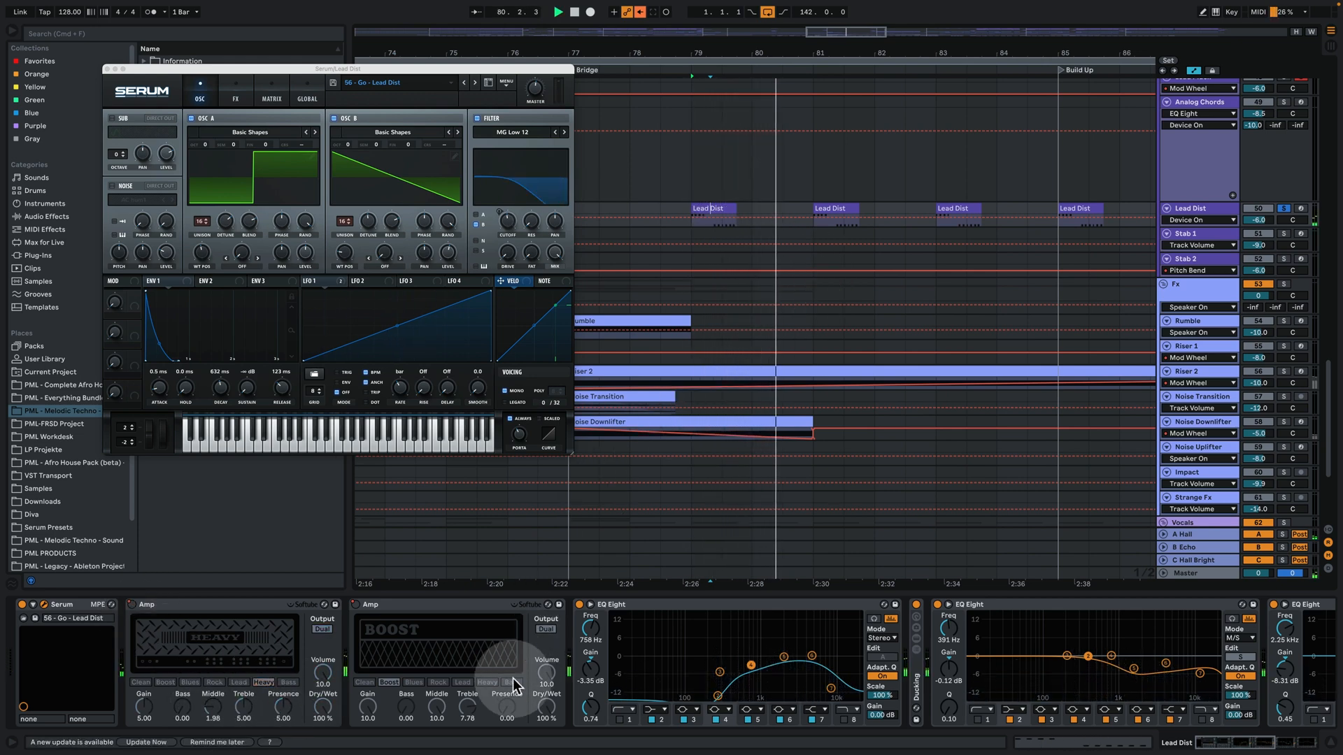
{"action": "left_click", "coordinate": [389, 683]}
{"action": "key", "text": "0"}
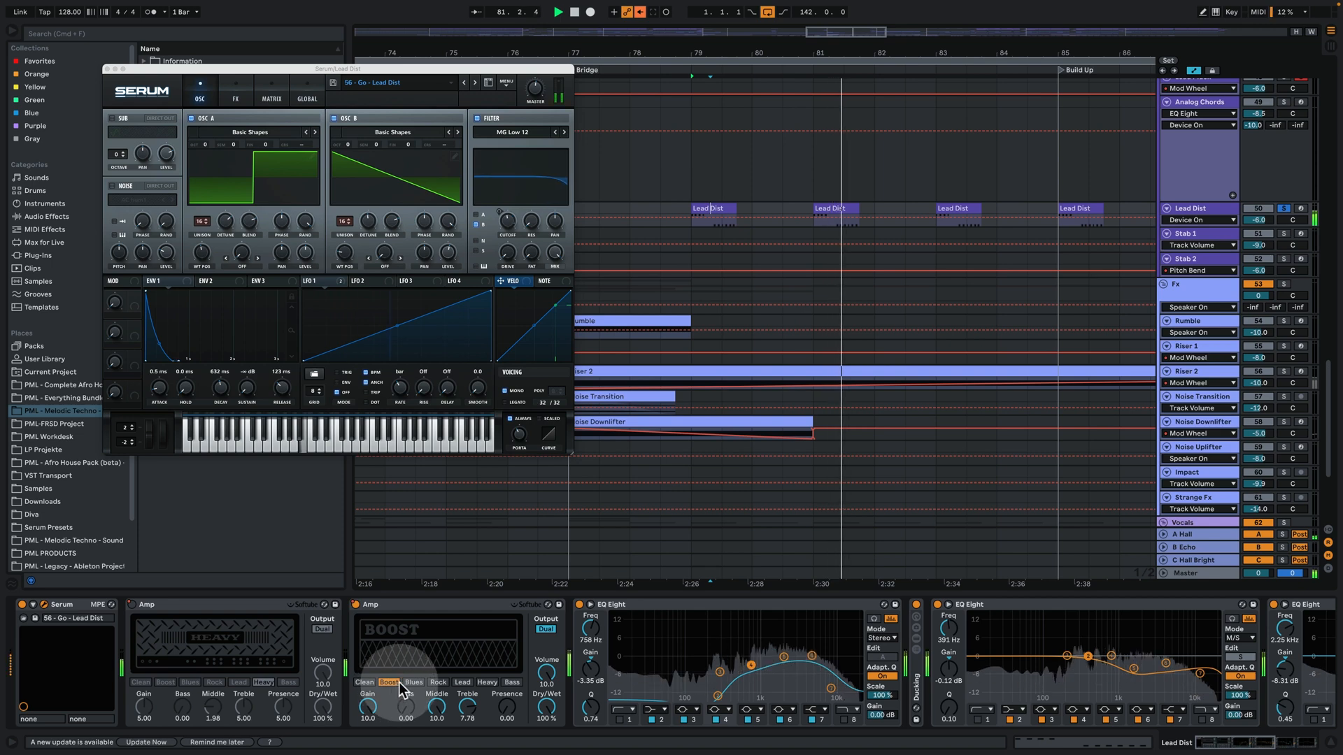
{"action": "key", "text": "0"}
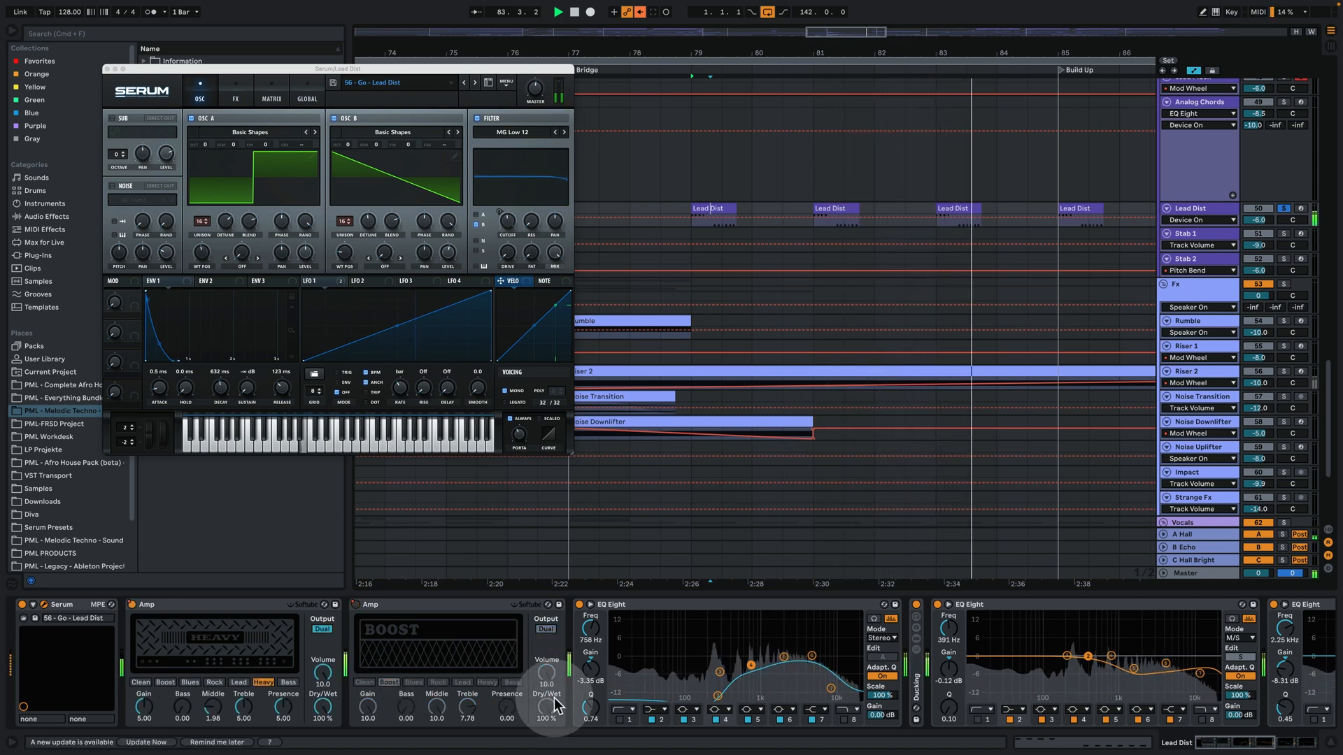
Play the Lead Dist into the Build Up, close its Serum window and take the track out of solo
{"action": "left_click_drag", "start_coordinate": [917, 48], "coordinate": [778, 54]}
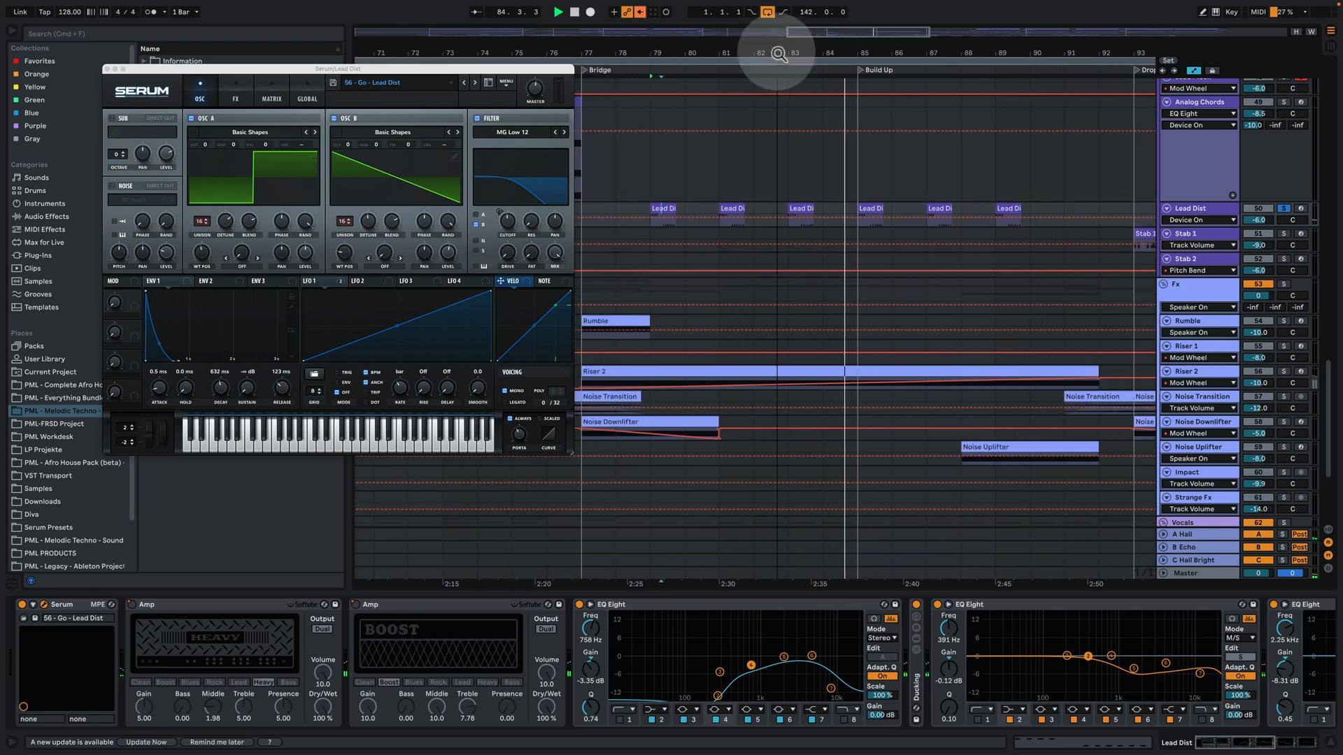
{"action": "left_click", "coordinate": [807, 148]}
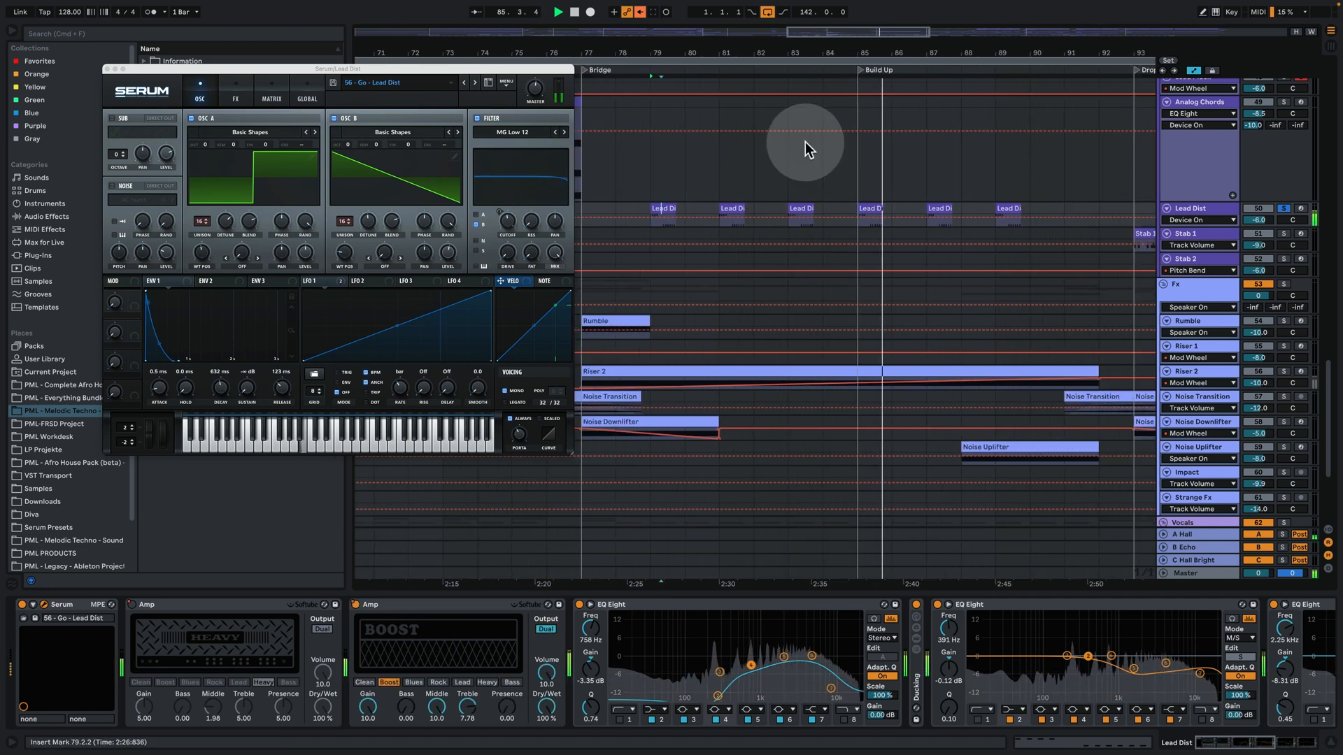
{"action": "left_click_drag", "start_coordinate": [832, 42], "coordinate": [829, 34]}
{"action": "left_click", "coordinate": [170, 76]}
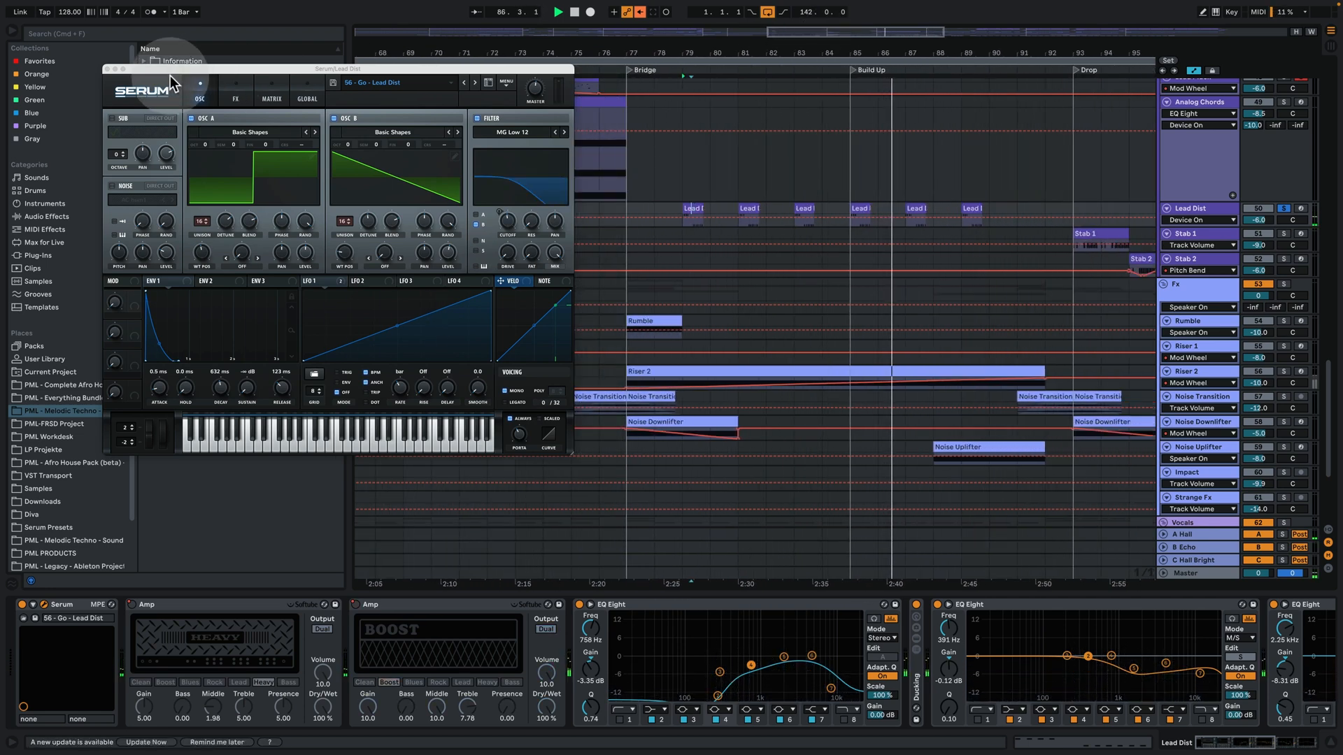
{"action": "left_click", "coordinate": [108, 68]}
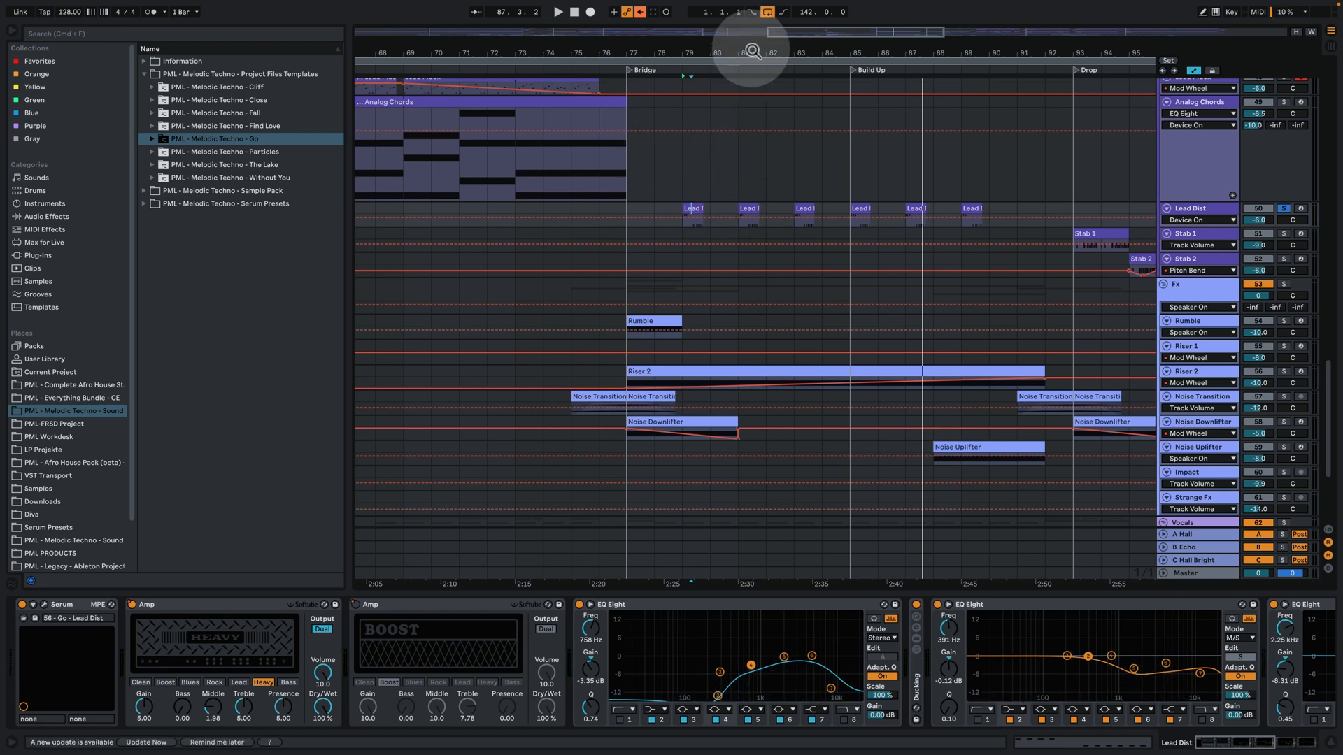
{"action": "left_click_drag", "start_coordinate": [753, 51], "coordinate": [563, 35]}
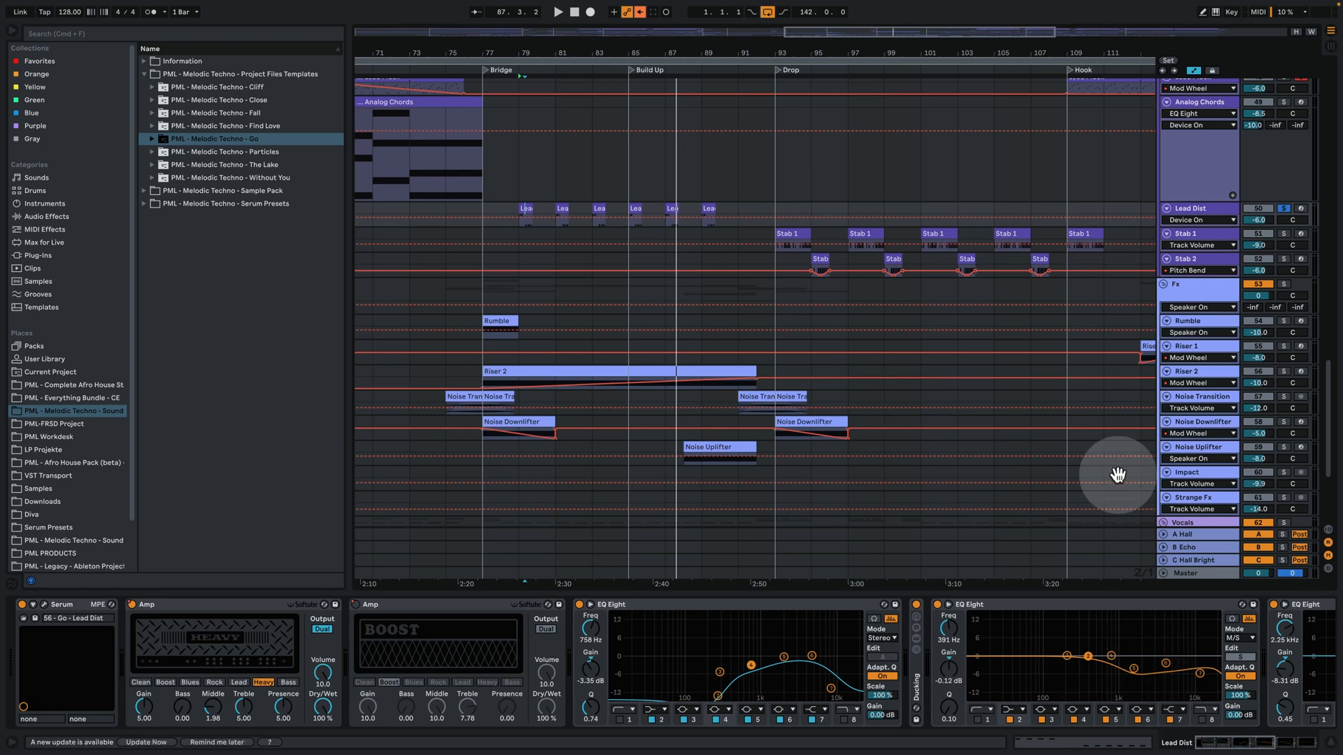
{"action": "left_click", "coordinate": [1284, 210]}
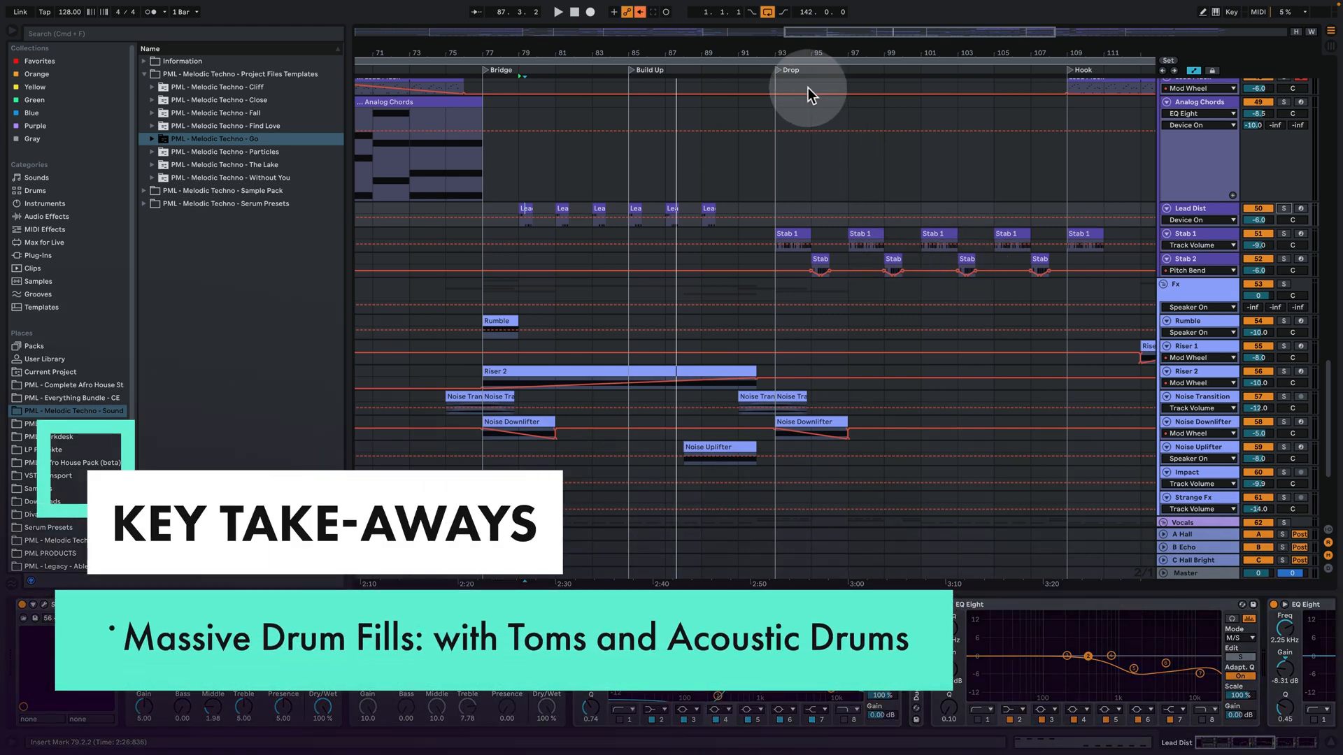
Show the whole arrangement, solo the Drums group and play it from the Hook at bar 109
{"action": "scroll", "coordinate": [874, 315], "scroll_direction": "up", "scroll_amount": 10}
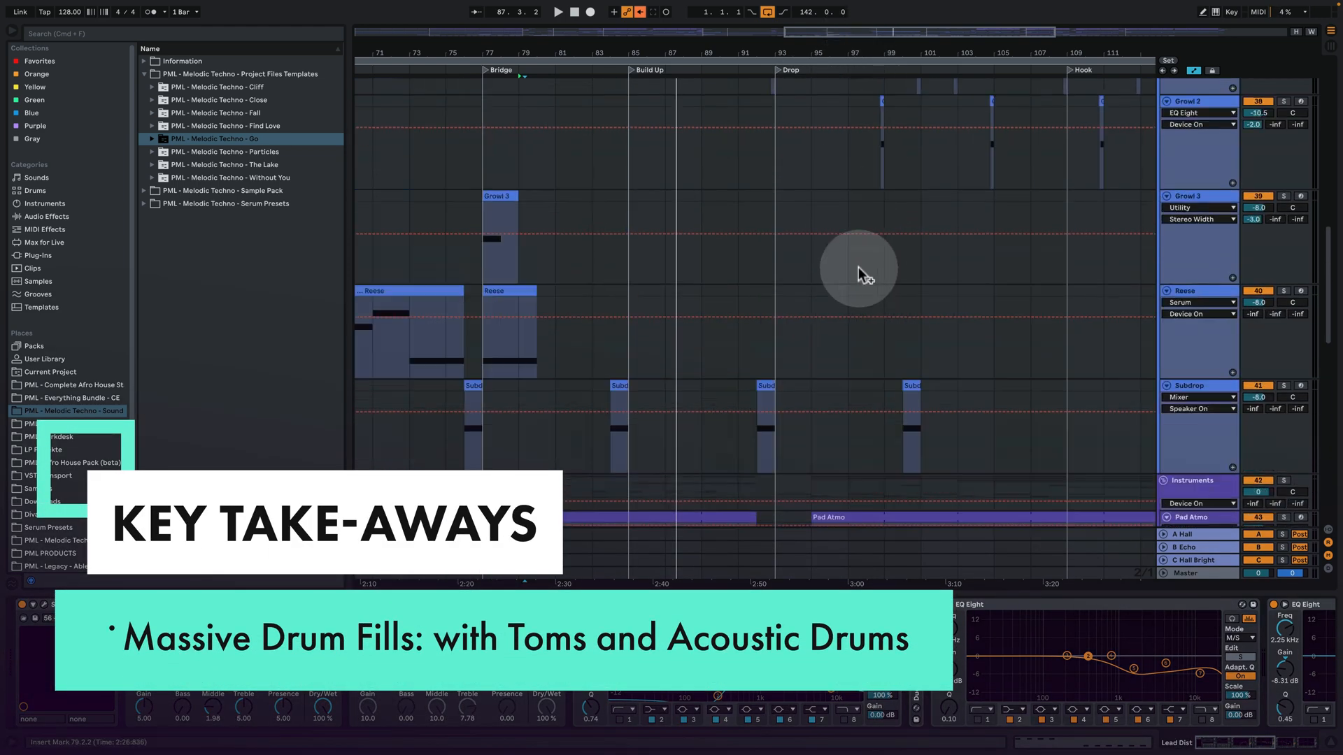
{"action": "scroll", "coordinate": [858, 267], "scroll_direction": "up", "scroll_amount": 5}
{"action": "left_click_drag", "start_coordinate": [877, 46], "coordinate": [877, 10]}
{"action": "scroll", "coordinate": [1051, 421], "scroll_direction": "up", "scroll_amount": 4}
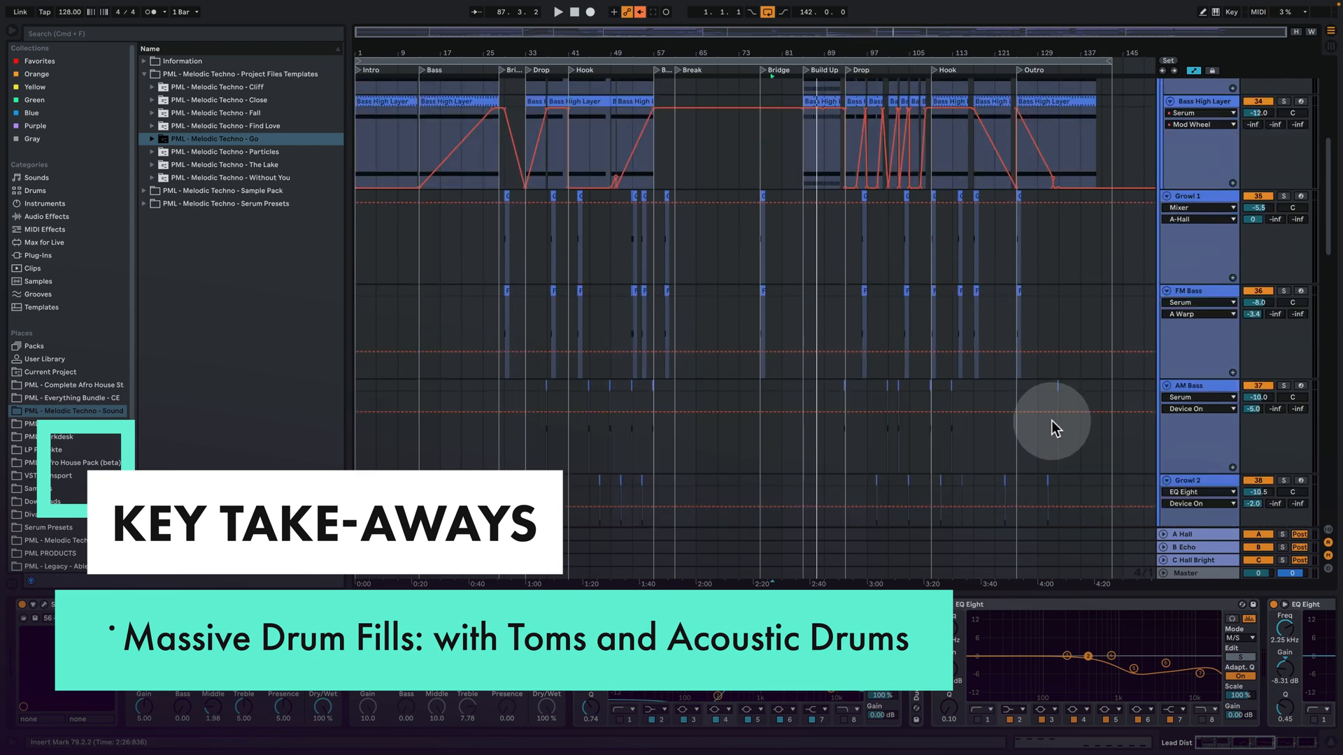
{"action": "scroll", "coordinate": [1051, 421], "scroll_direction": "up", "scroll_amount": 5}
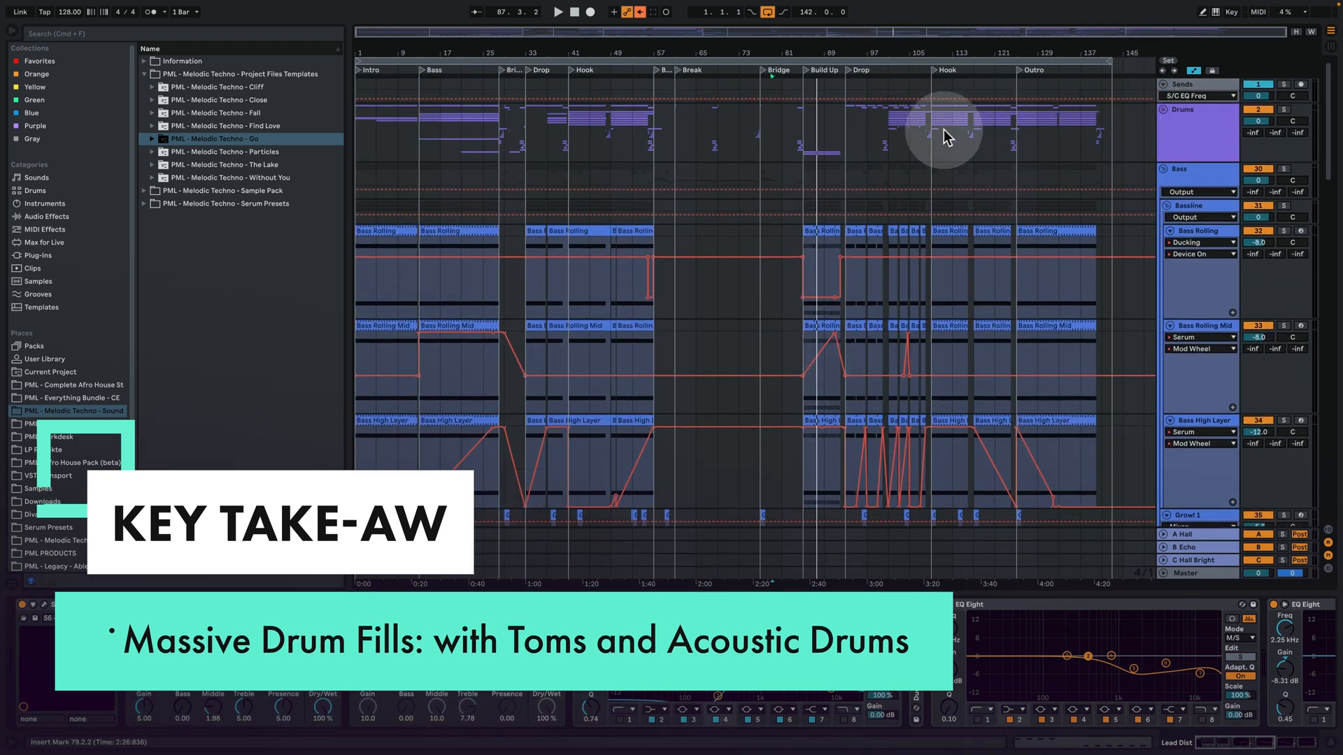
{"action": "left_click", "coordinate": [942, 129]}
{"action": "left_click", "coordinate": [1284, 109]}
{"action": "key", "text": "space"}
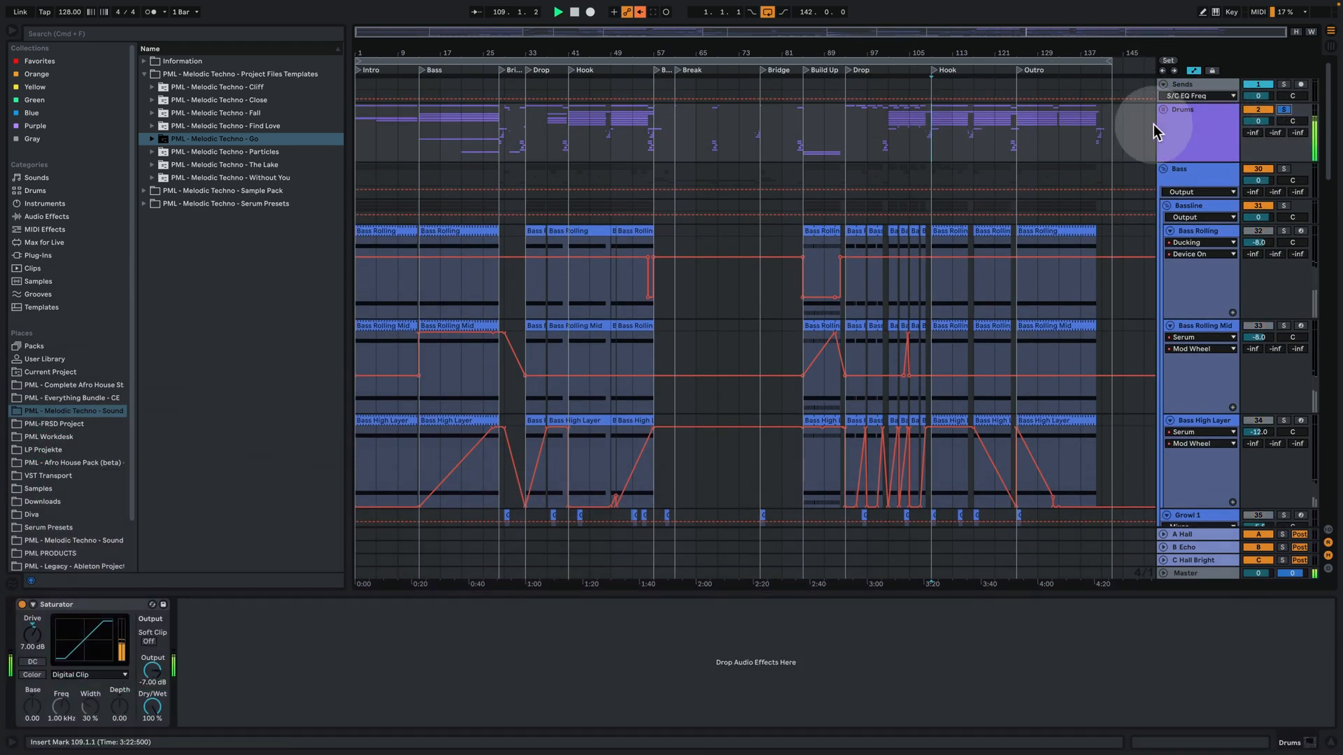
Unfold the Drums group, zoom in on the second Hook and optimize the arrangement height to fit the drum tracks
{"action": "left_click", "coordinate": [1162, 109]}
{"action": "left_click_drag", "start_coordinate": [971, 53], "coordinate": [859, 85]}
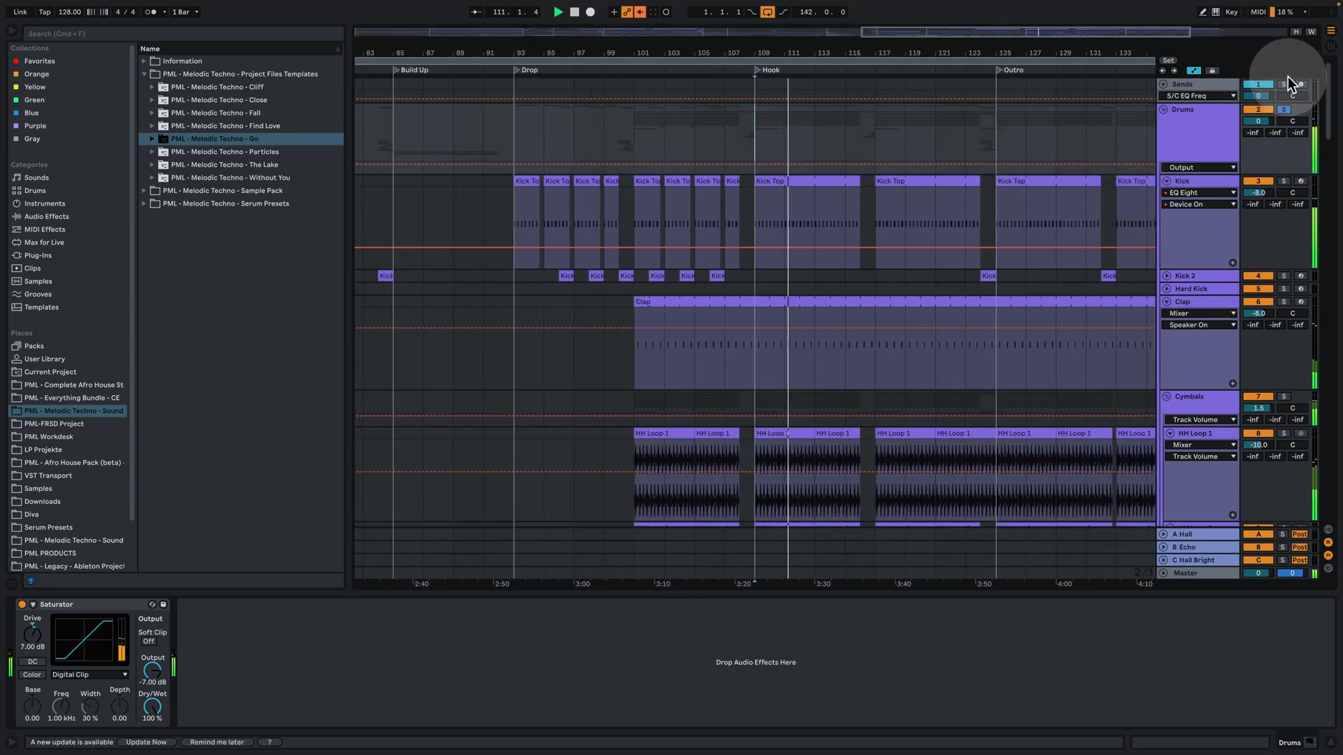
{"action": "left_click", "coordinate": [1295, 31]}
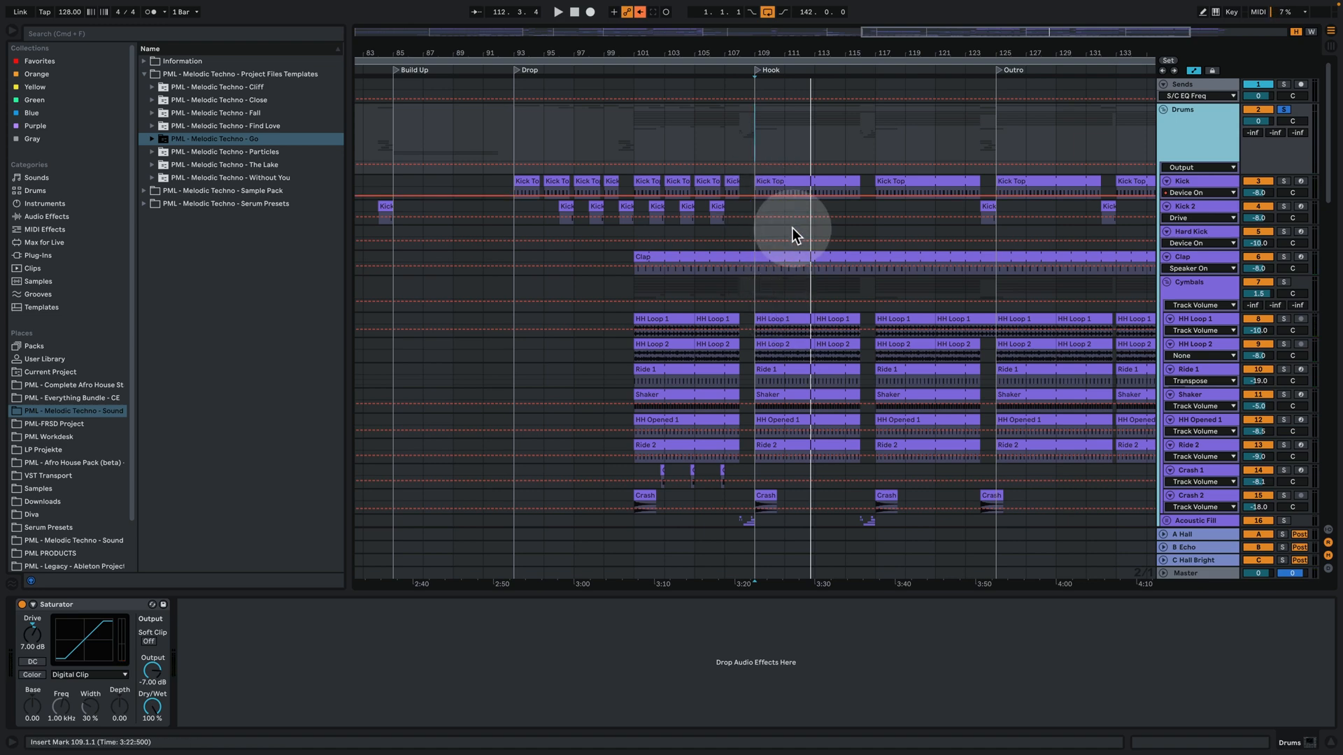
Solo the Clap, Kick and Ride 1 tracks and audition them from bar 109
{"action": "left_click", "coordinate": [766, 271]}
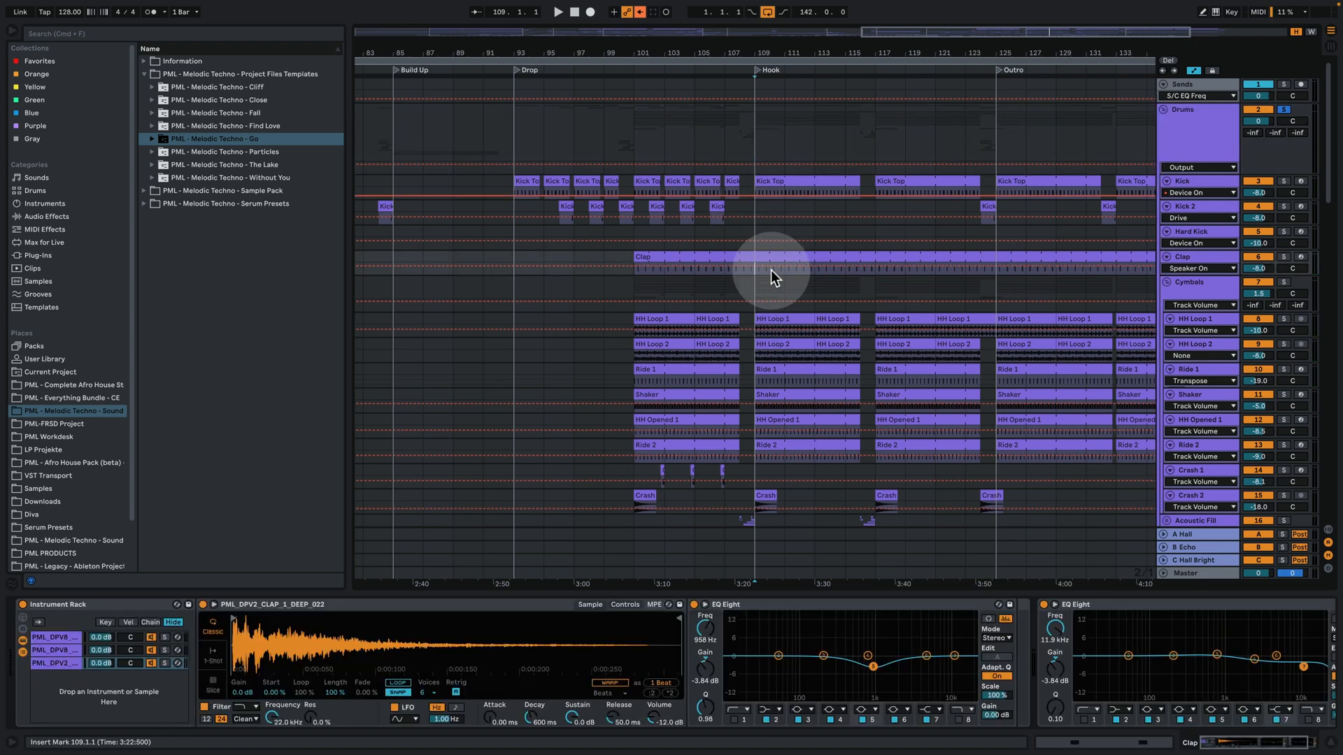
{"action": "left_click", "coordinate": [1280, 258]}
{"action": "left_click", "coordinate": [1284, 181]}
{"action": "key", "text": "space"}
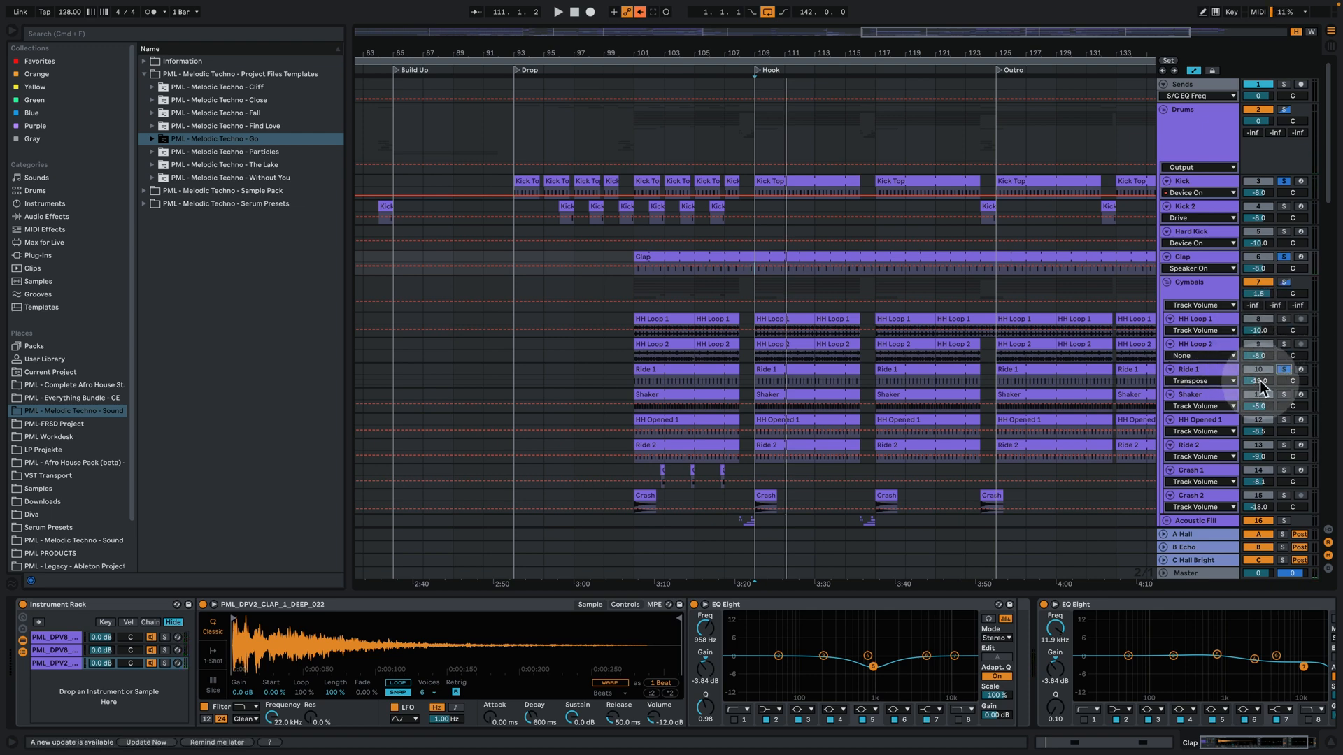
Replay the soloed drums from bar 109 and add the Shaker track to the solo
{"action": "key", "text": "space"}
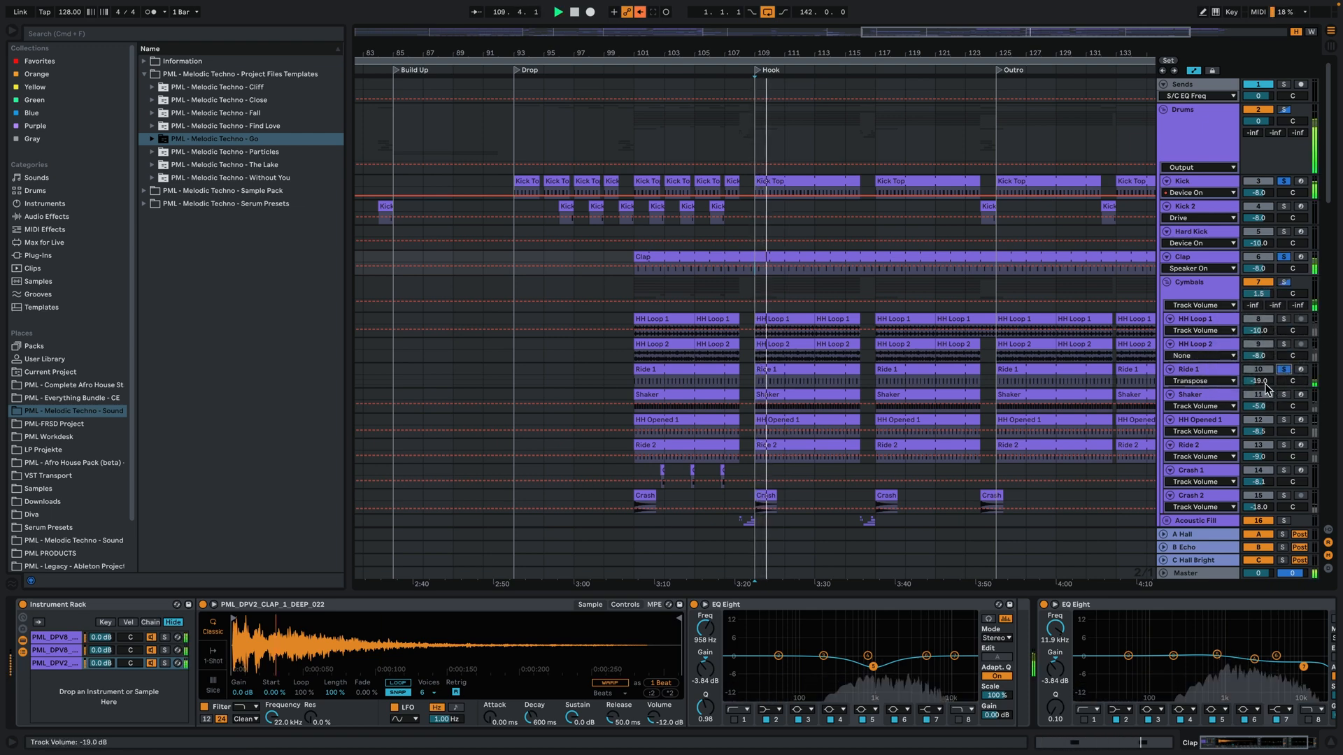
{"action": "key", "text": "space"}
{"action": "scroll", "coordinate": [1212, 374], "scroll_direction": "down", "scroll_amount": 1}
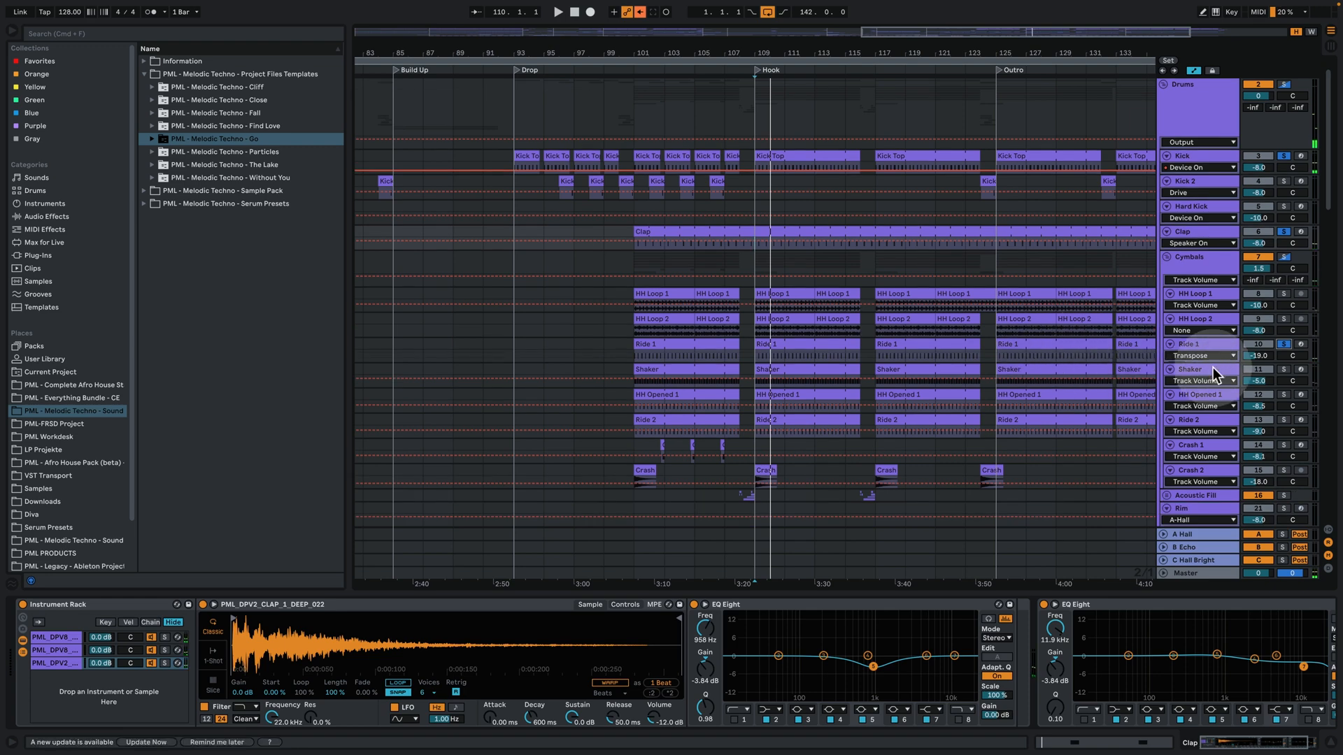
{"action": "left_click", "coordinate": [1283, 369]}
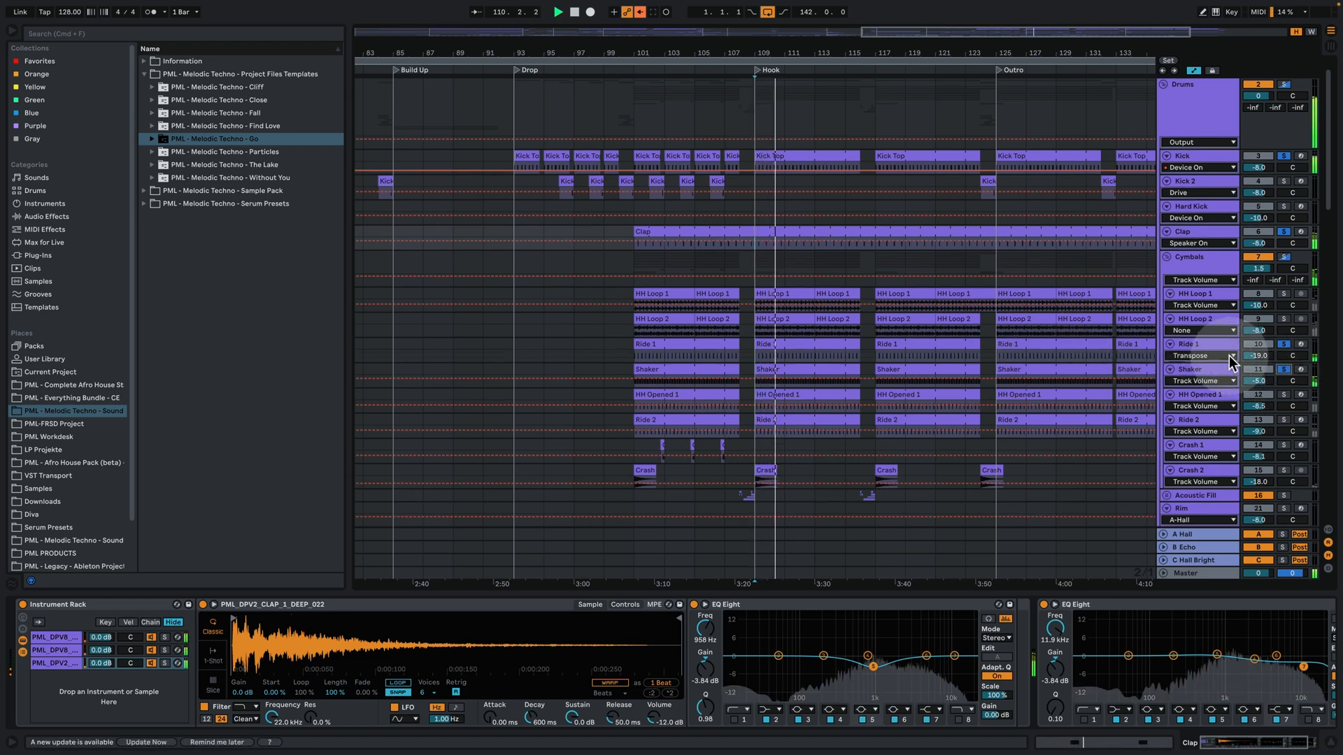
Add HH Opened 1 and Ride 2 to the solo, and audition the drums from the Hook at bar 109
{"action": "left_click", "coordinate": [1287, 418]}
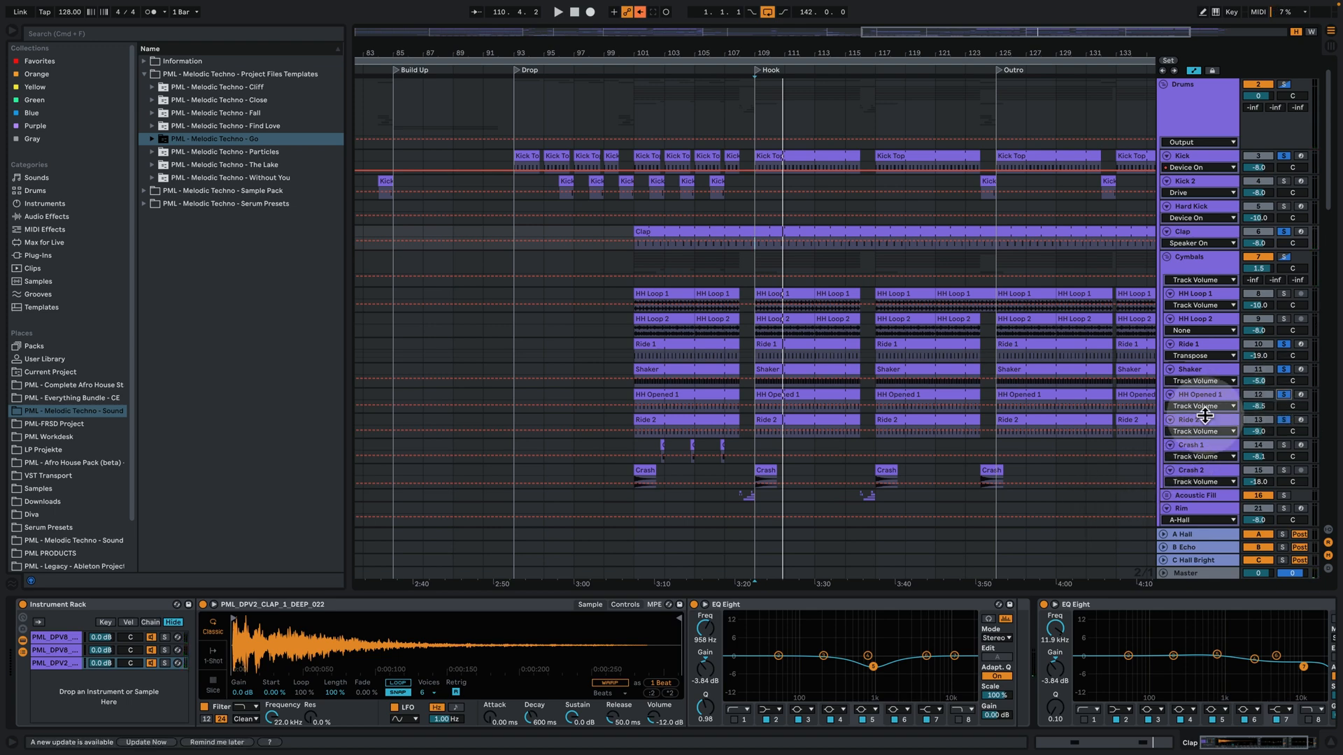
{"action": "key", "text": "space"}
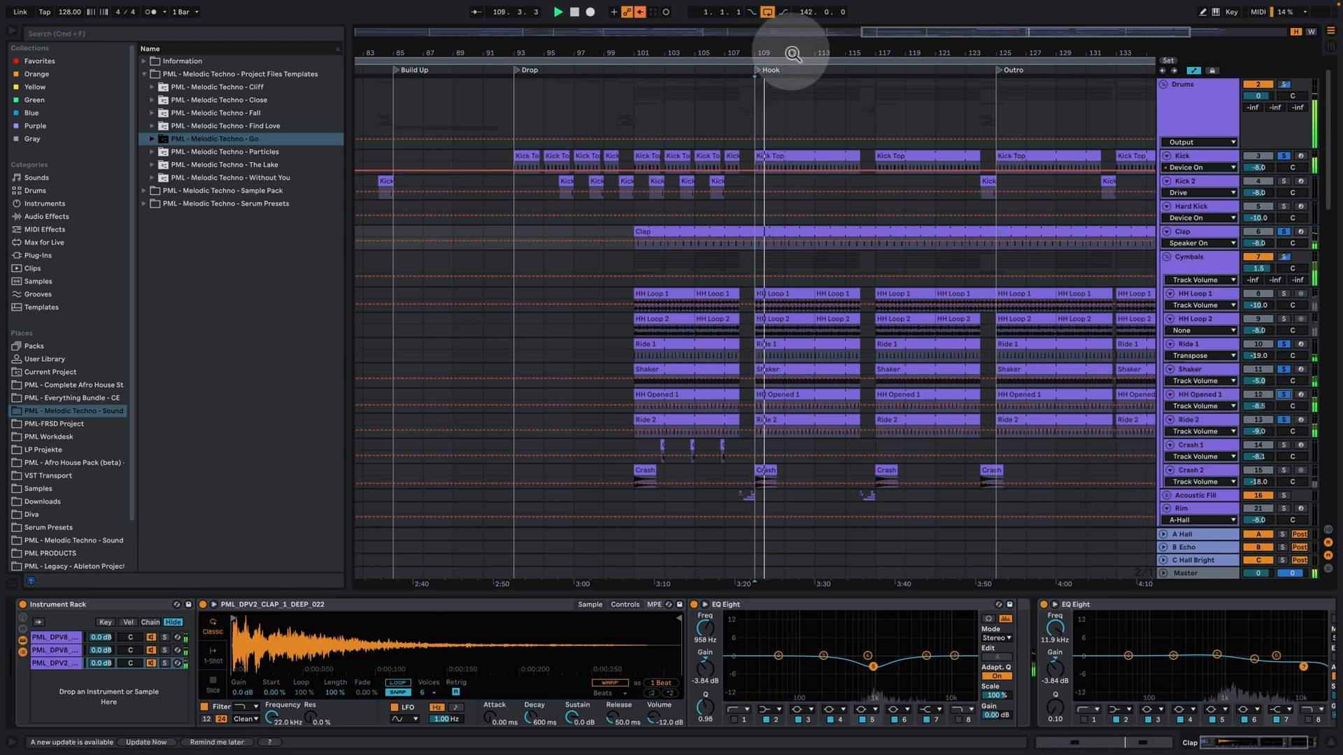
{"action": "left_click_drag", "start_coordinate": [791, 54], "coordinate": [595, 126]}
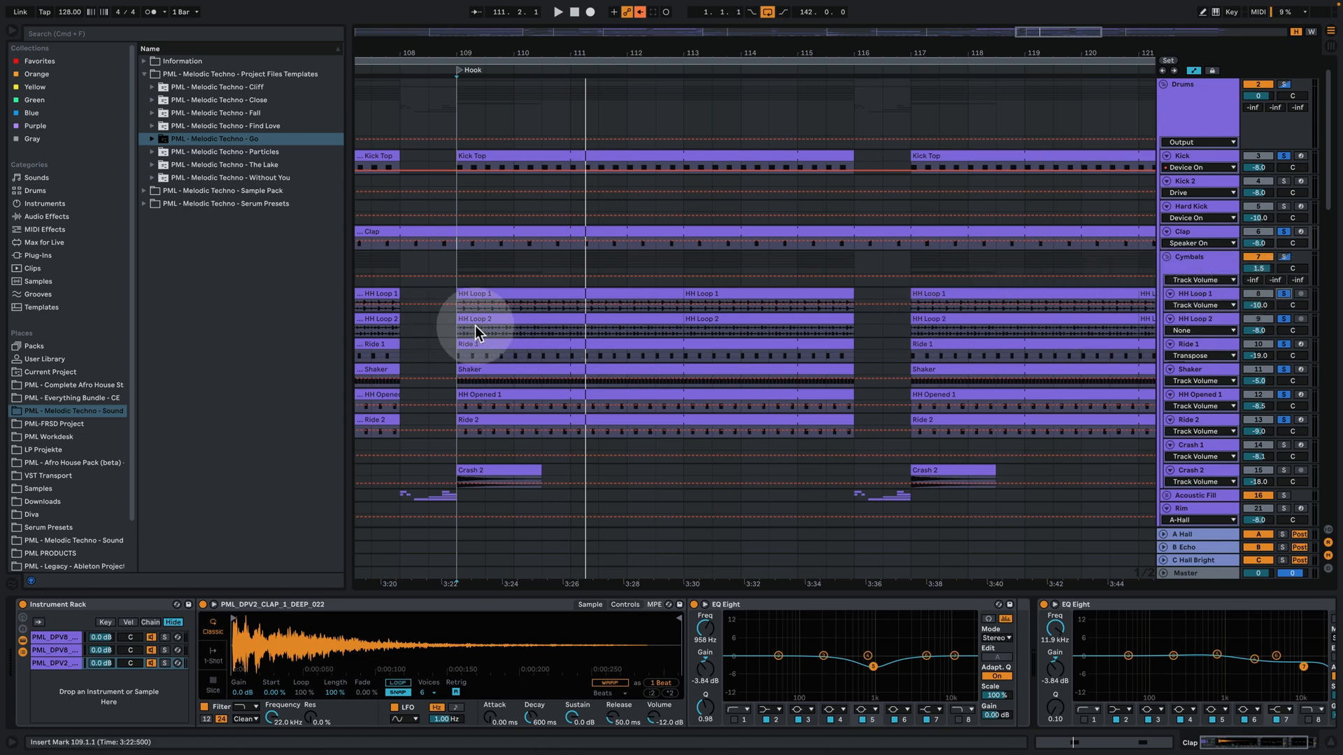
{"action": "key", "text": "space"}
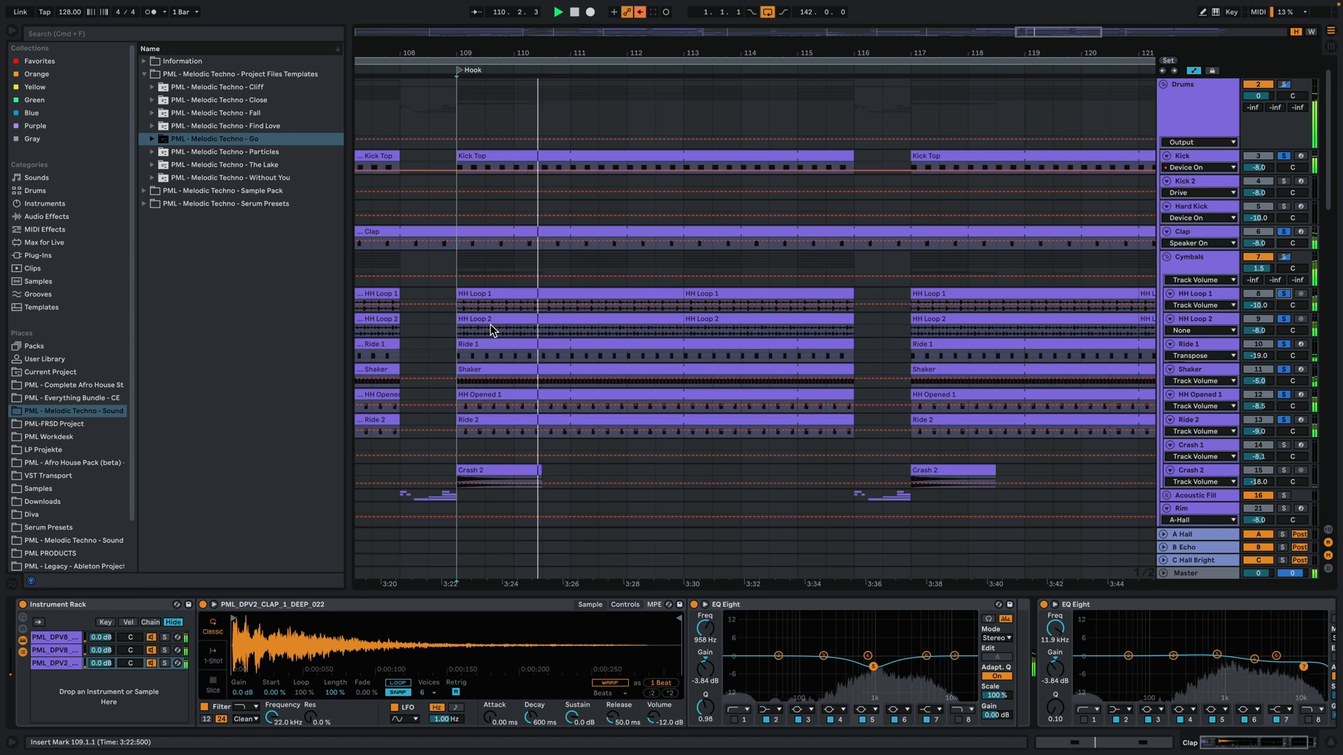
{"action": "left_click", "coordinate": [548, 320]}
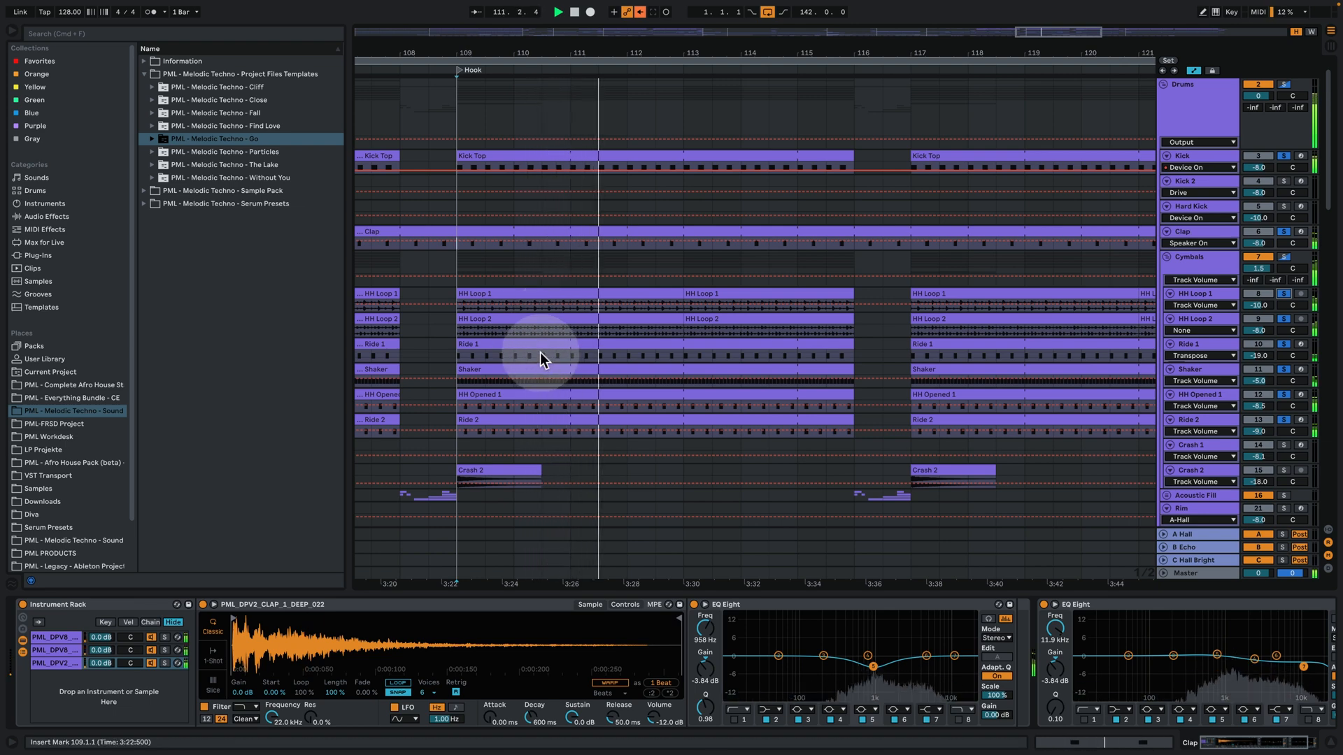
Solo the Bassline group and inspect the MIDI notes of the Hook's Bass Rolling clip during playback
{"action": "scroll", "coordinate": [532, 370], "scroll_direction": "down", "scroll_amount": 4}
{"action": "scroll", "coordinate": [576, 376], "scroll_direction": "down", "scroll_amount": 4}
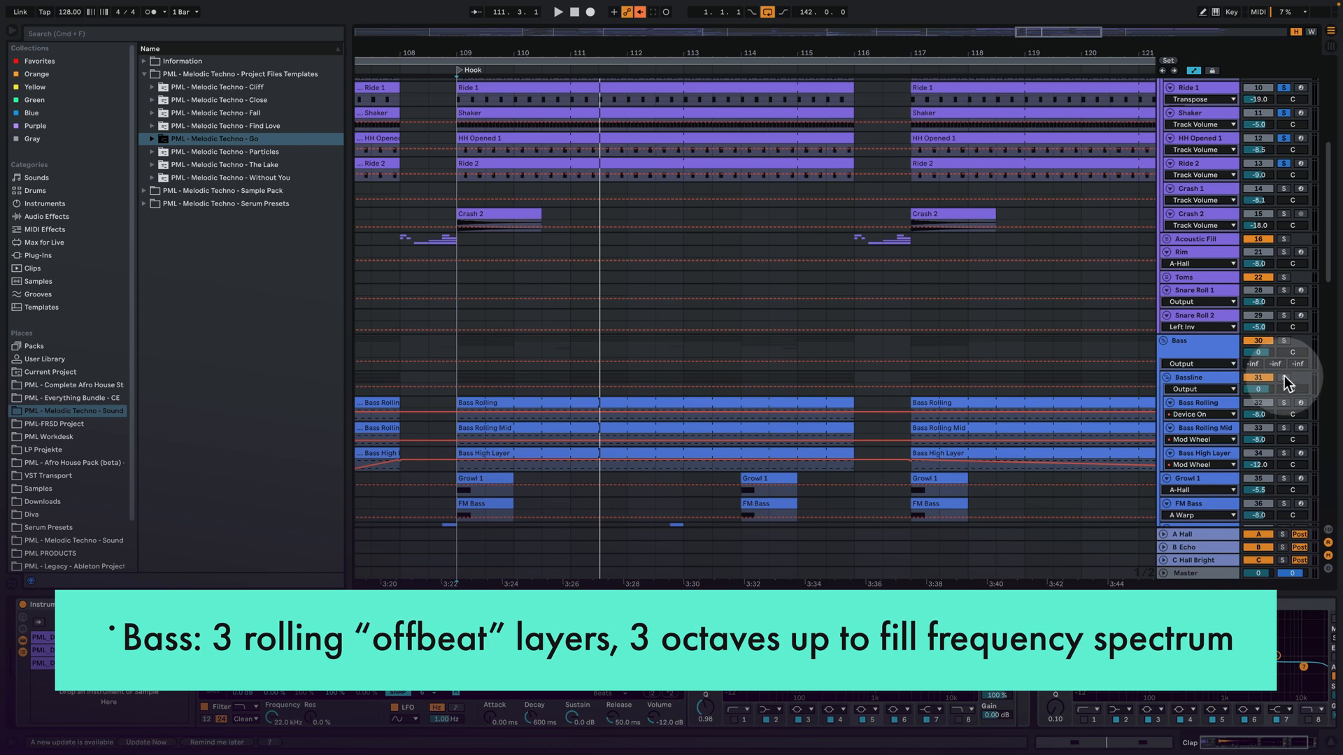
{"action": "double_click", "coordinate": [495, 404]}
{"action": "key", "text": "space"}
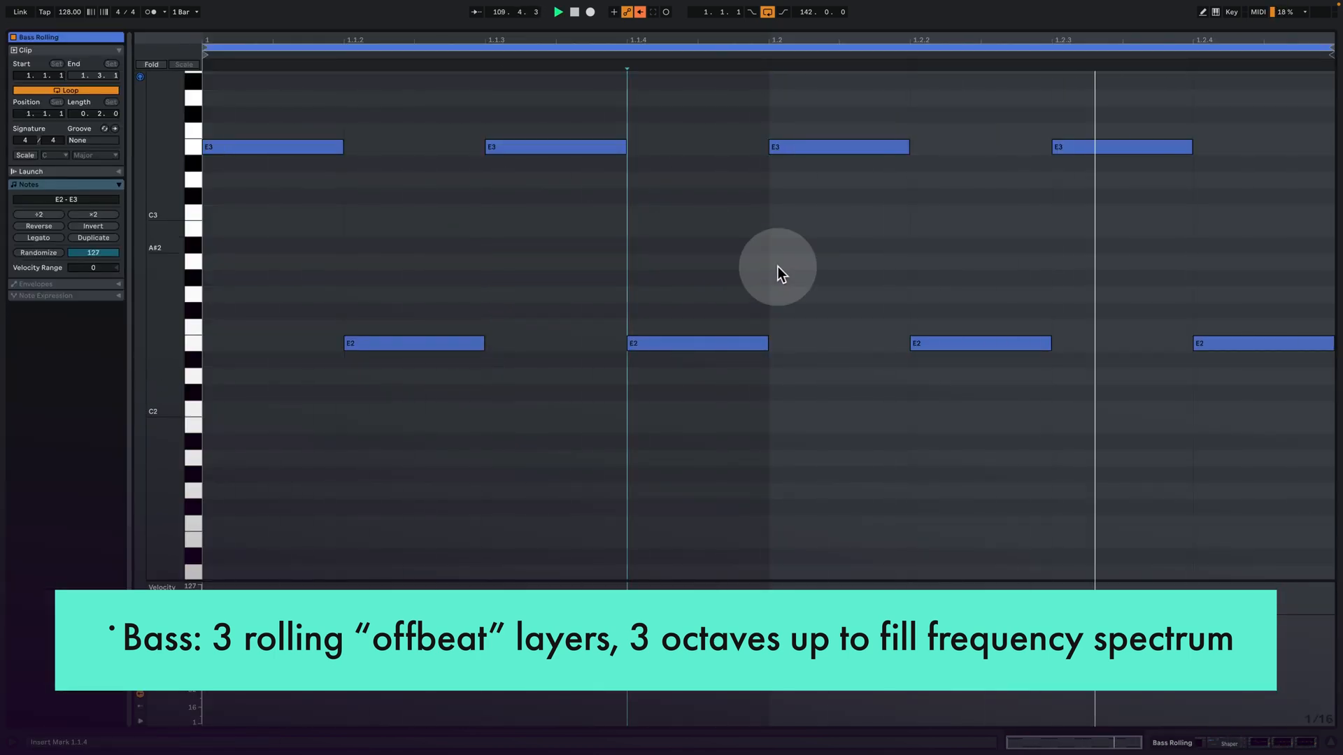
{"action": "left_click", "coordinate": [1214, 740]}
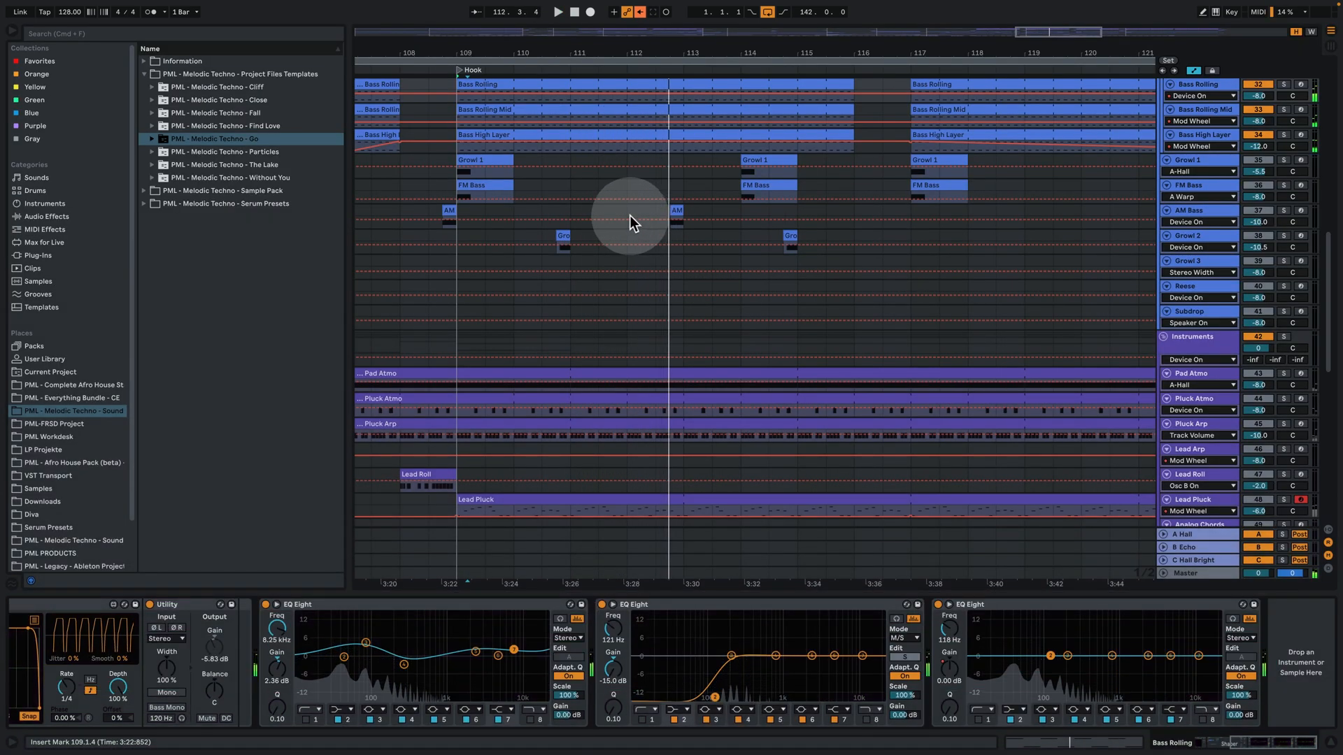
Replay the soloed rolling bass layers from the start of the Hook
{"action": "left_click", "coordinate": [647, 223]}
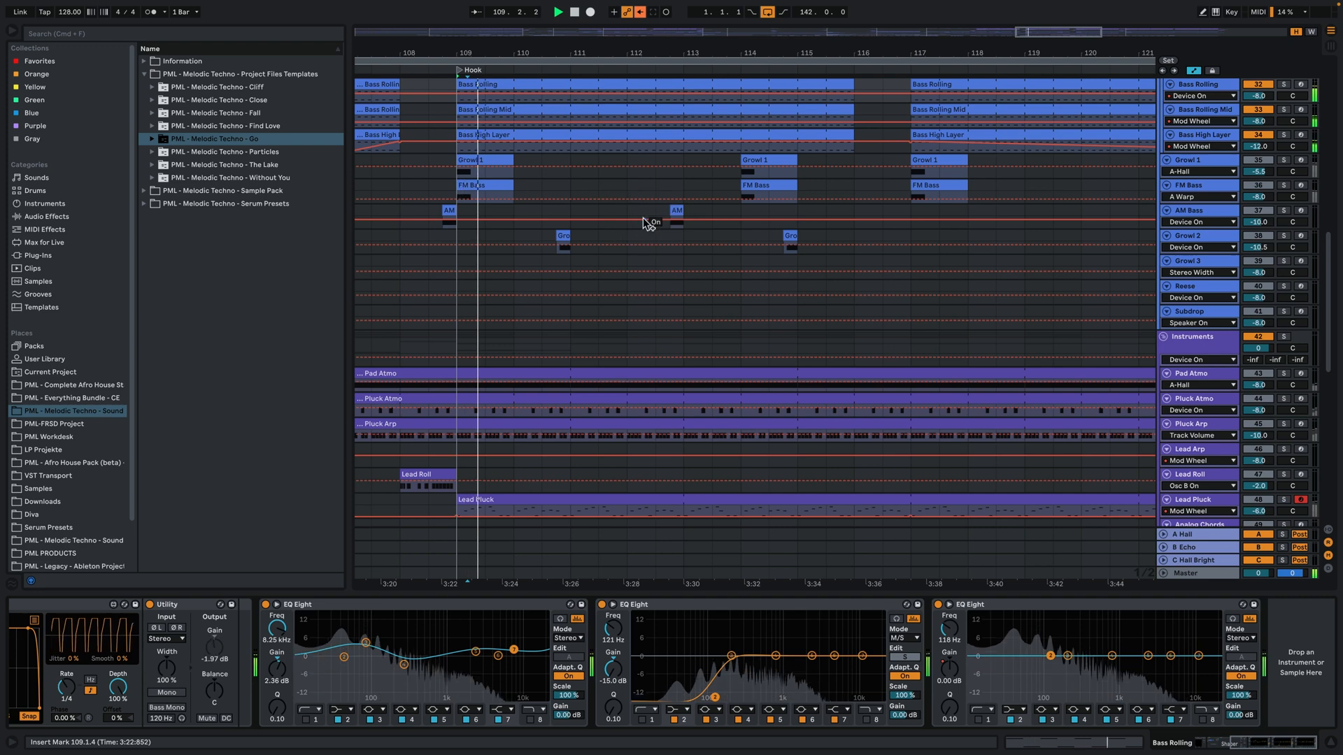
{"action": "scroll", "coordinate": [728, 349], "scroll_direction": "up", "scroll_amount": 3}
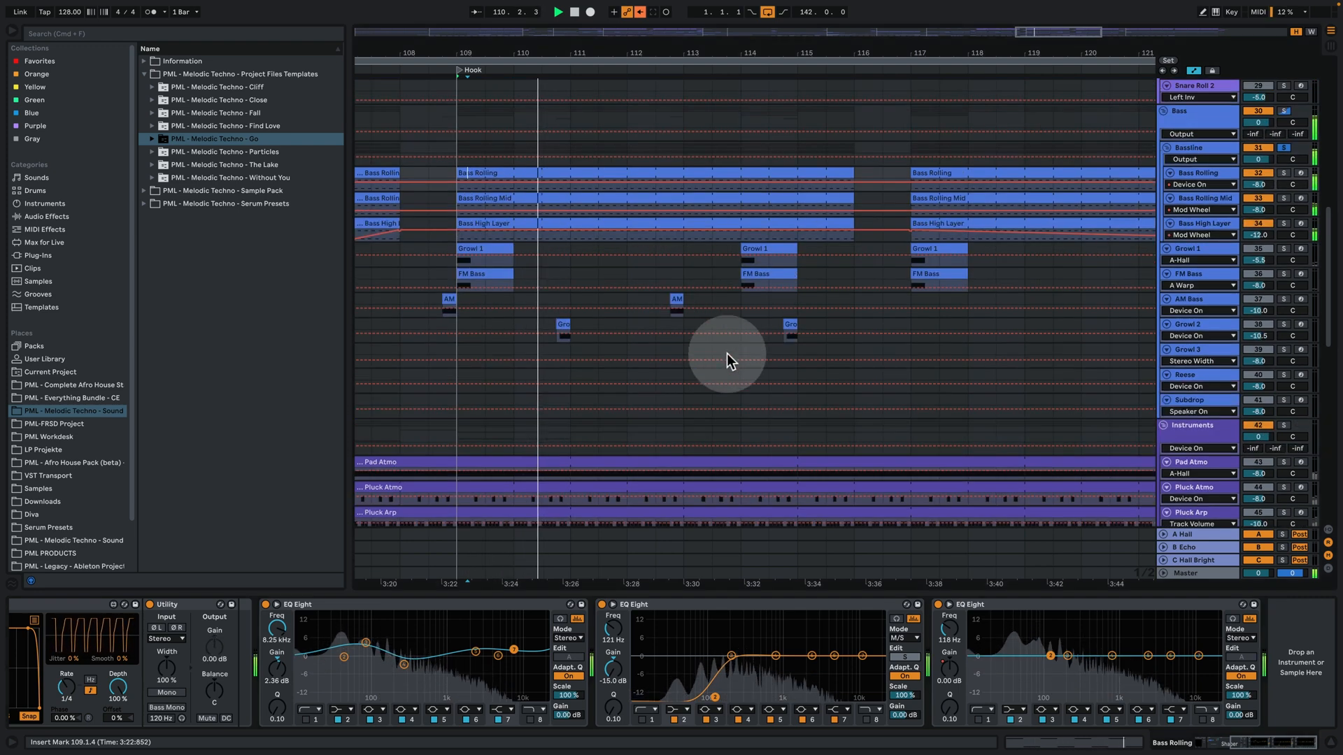
{"action": "key", "text": "space"}
Add Growl 1, FM Bass, AM Bass and Growl 2 to the solo, and play the Hook's bass section from bar 108.4
{"action": "left_click_drag", "start_coordinate": [508, 56], "coordinate": [716, 61]}
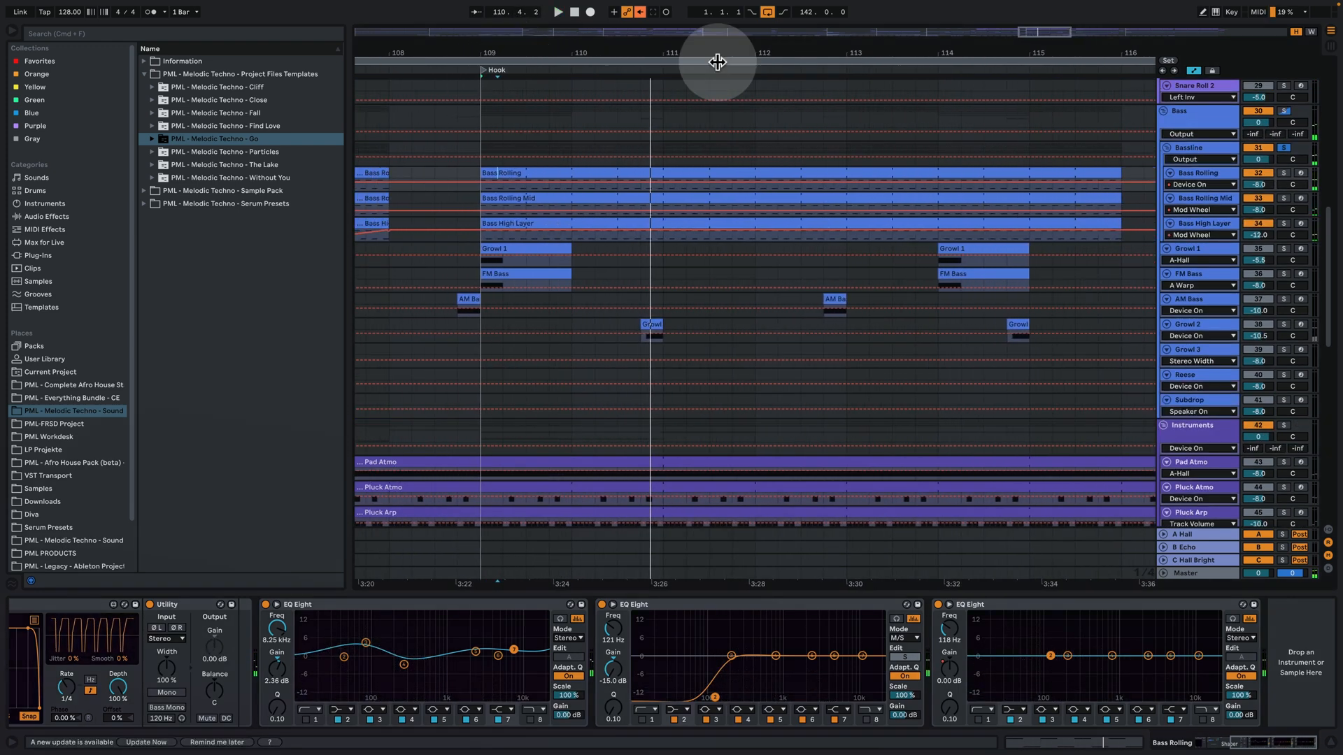
{"action": "left_click", "coordinate": [1284, 275]}
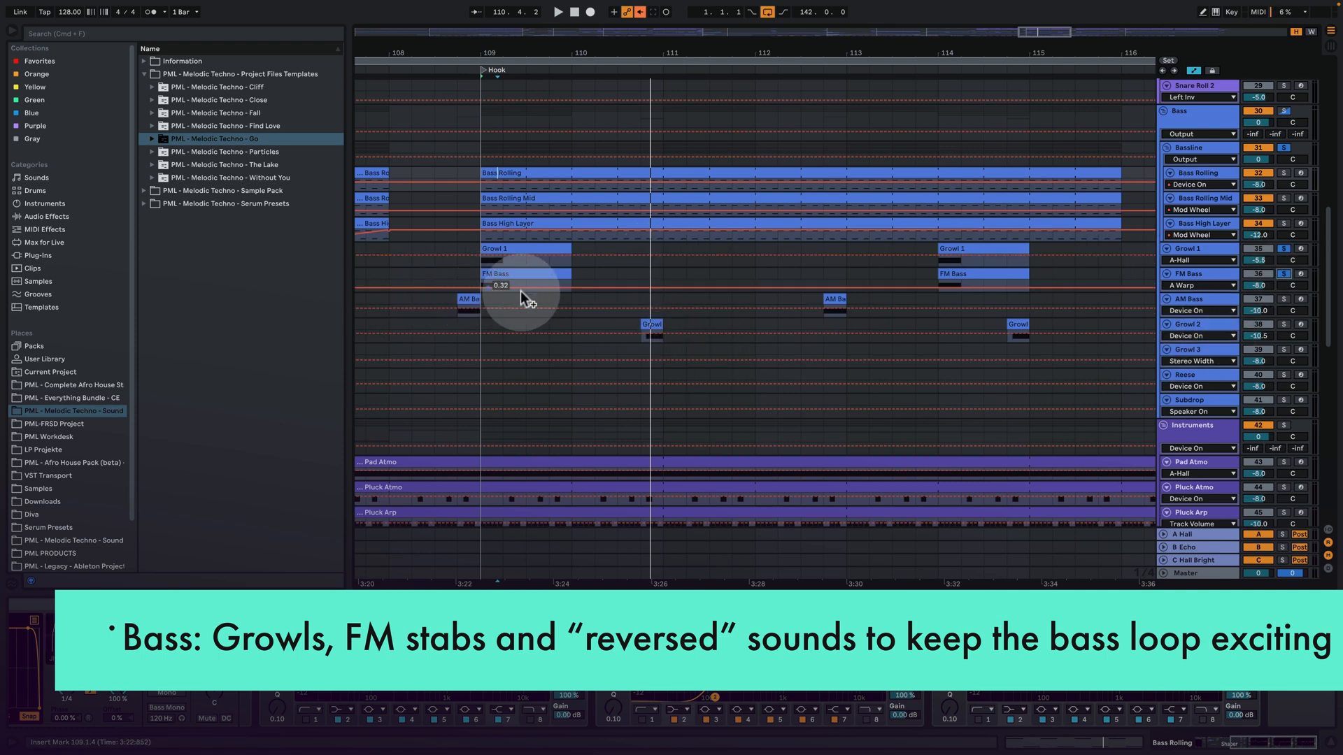
{"action": "left_click", "coordinate": [1284, 323]}
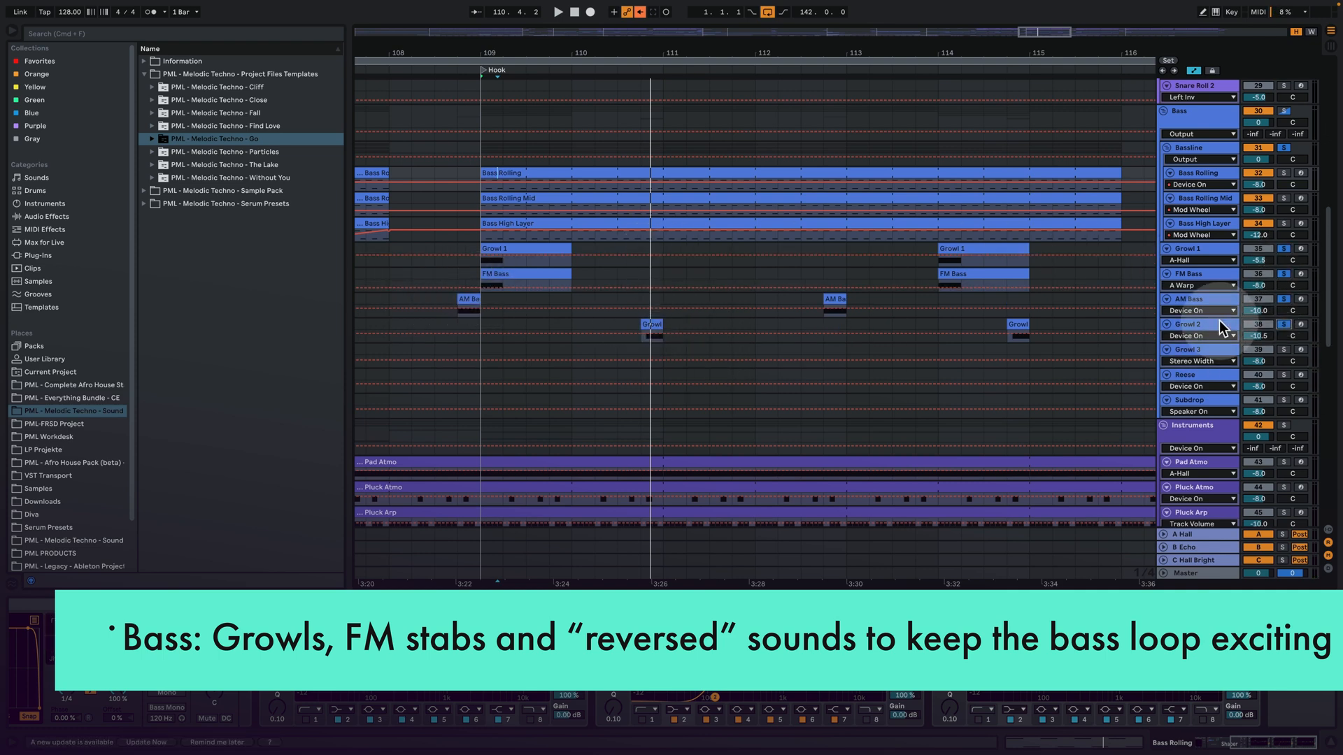
{"action": "left_click", "coordinate": [457, 246]}
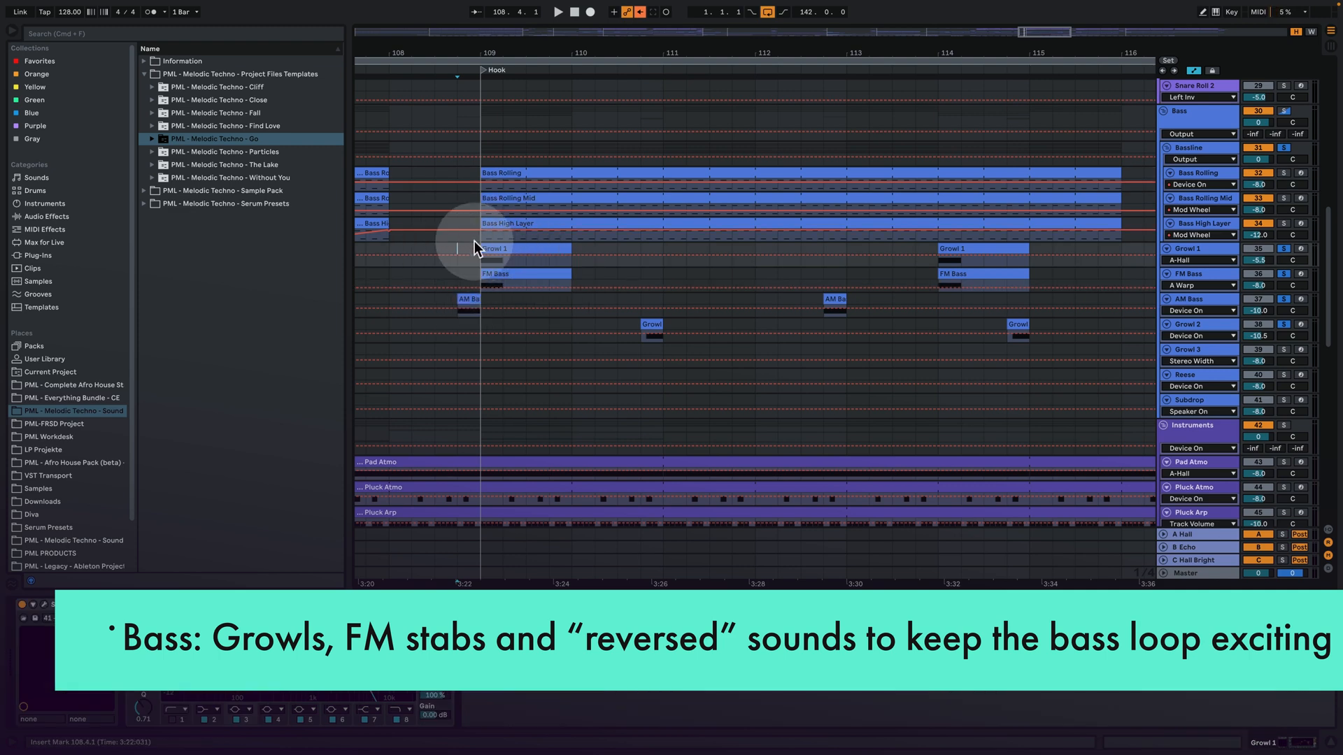
{"action": "key", "text": "space"}
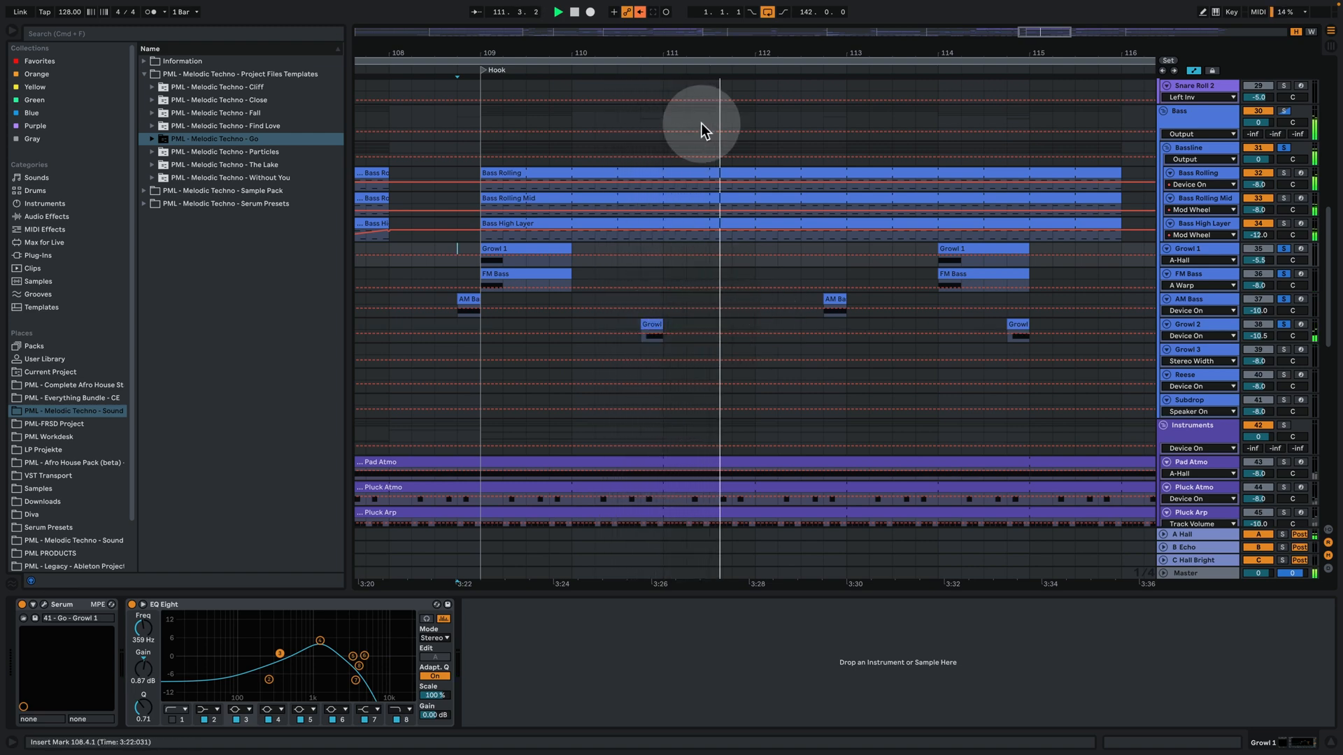
{"action": "left_click_drag", "start_coordinate": [740, 53], "coordinate": [737, 52]}
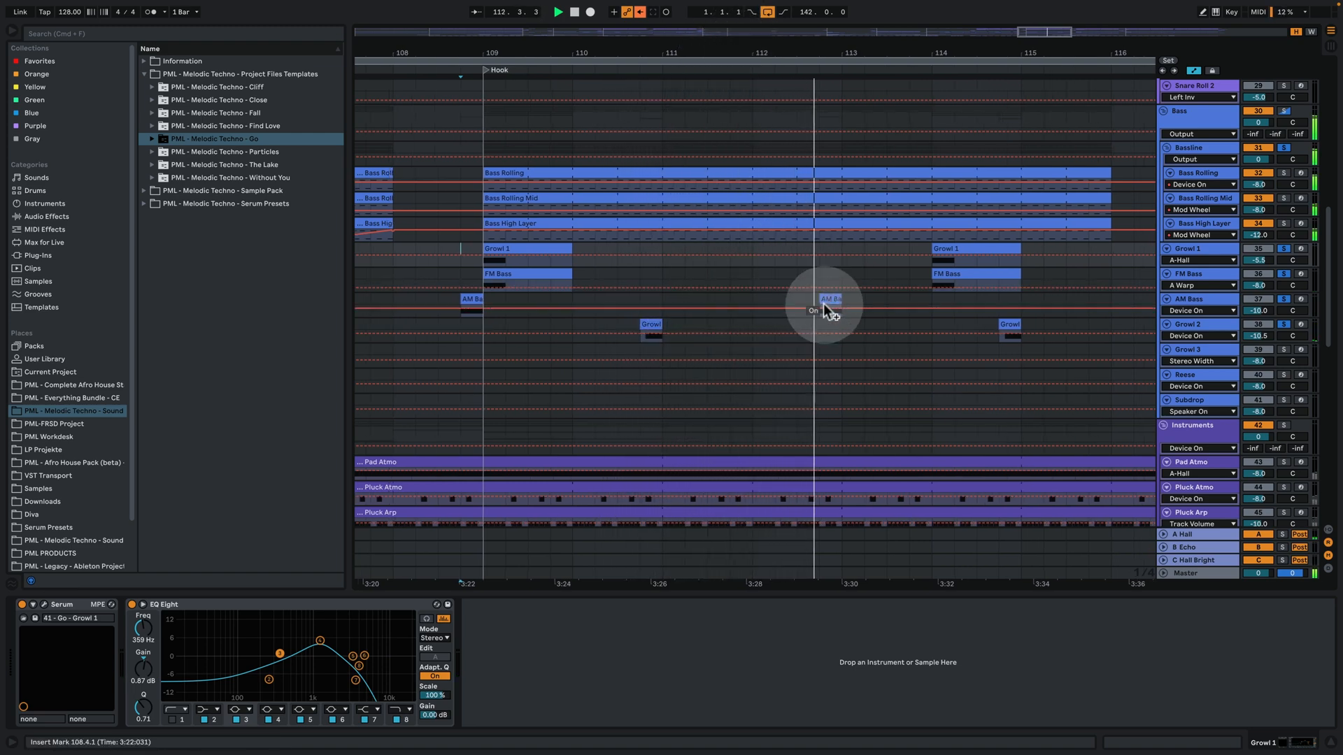
{"action": "left_click_drag", "start_coordinate": [903, 53], "coordinate": [802, 35]}
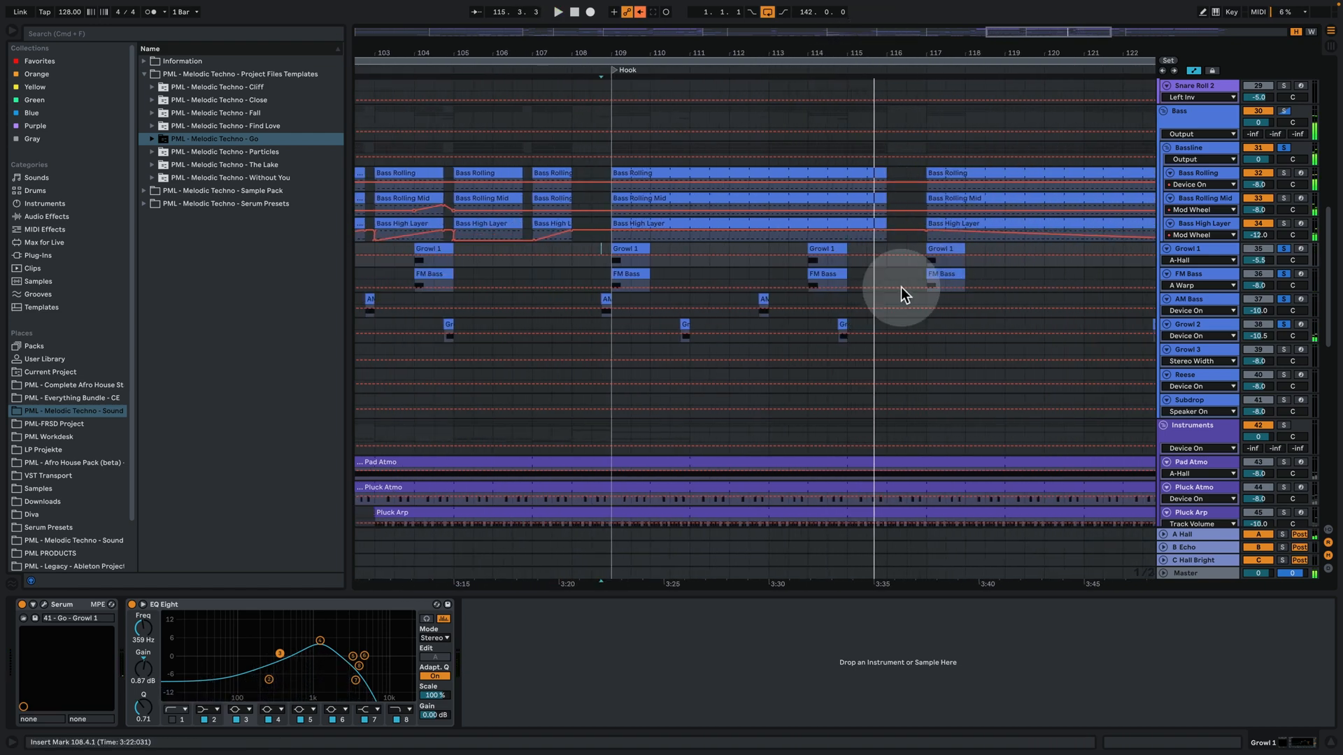
Solo the Instruments group and play it from bar 105
{"action": "scroll", "coordinate": [862, 322], "scroll_direction": "down", "scroll_amount": 5}
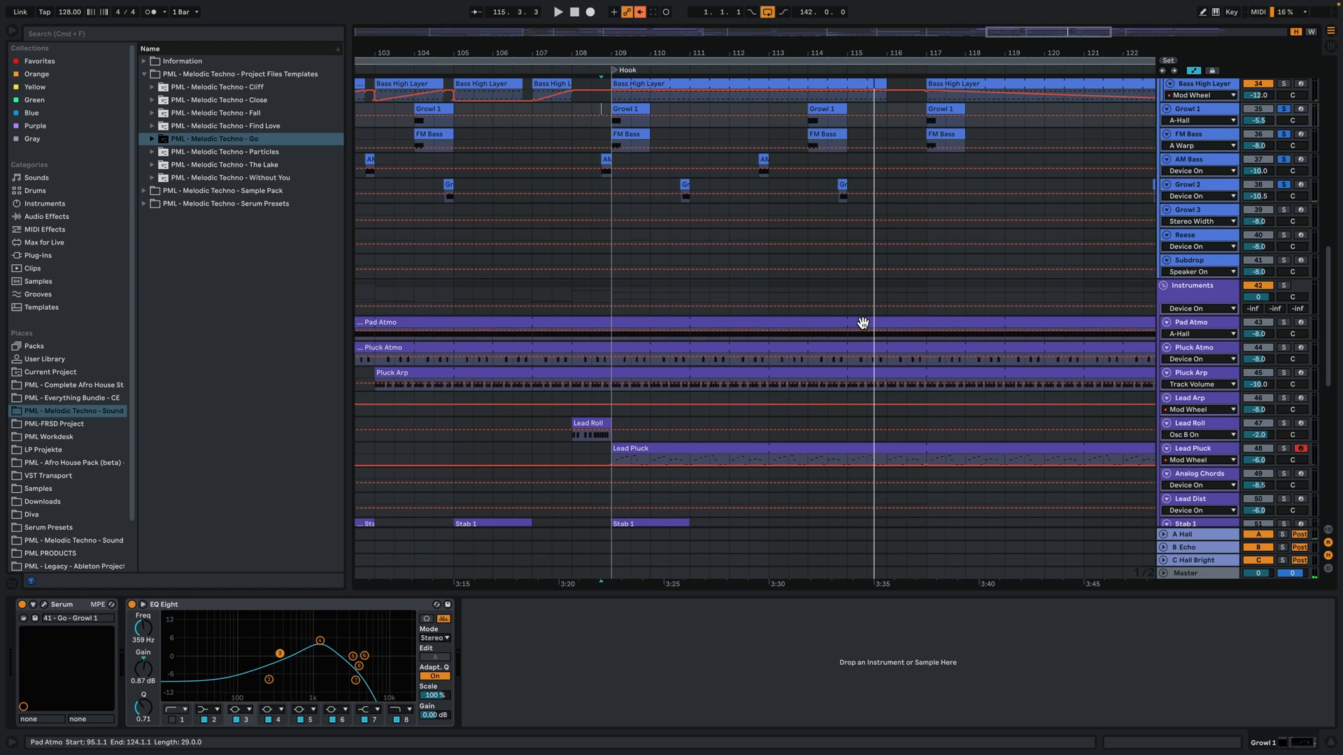
{"action": "scroll", "coordinate": [862, 322], "scroll_direction": "down", "scroll_amount": 2}
{"action": "scroll", "coordinate": [855, 321], "scroll_direction": "down", "scroll_amount": 2}
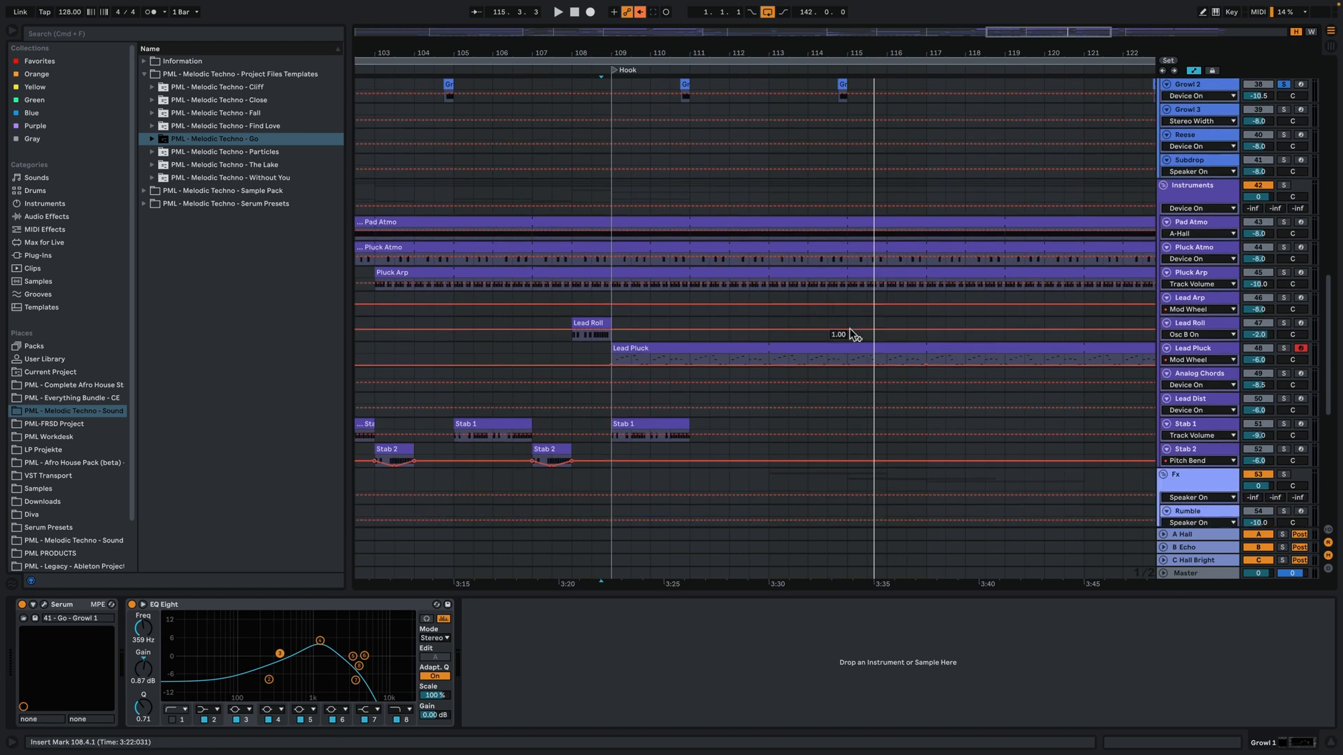
{"action": "left_click", "coordinate": [809, 321]}
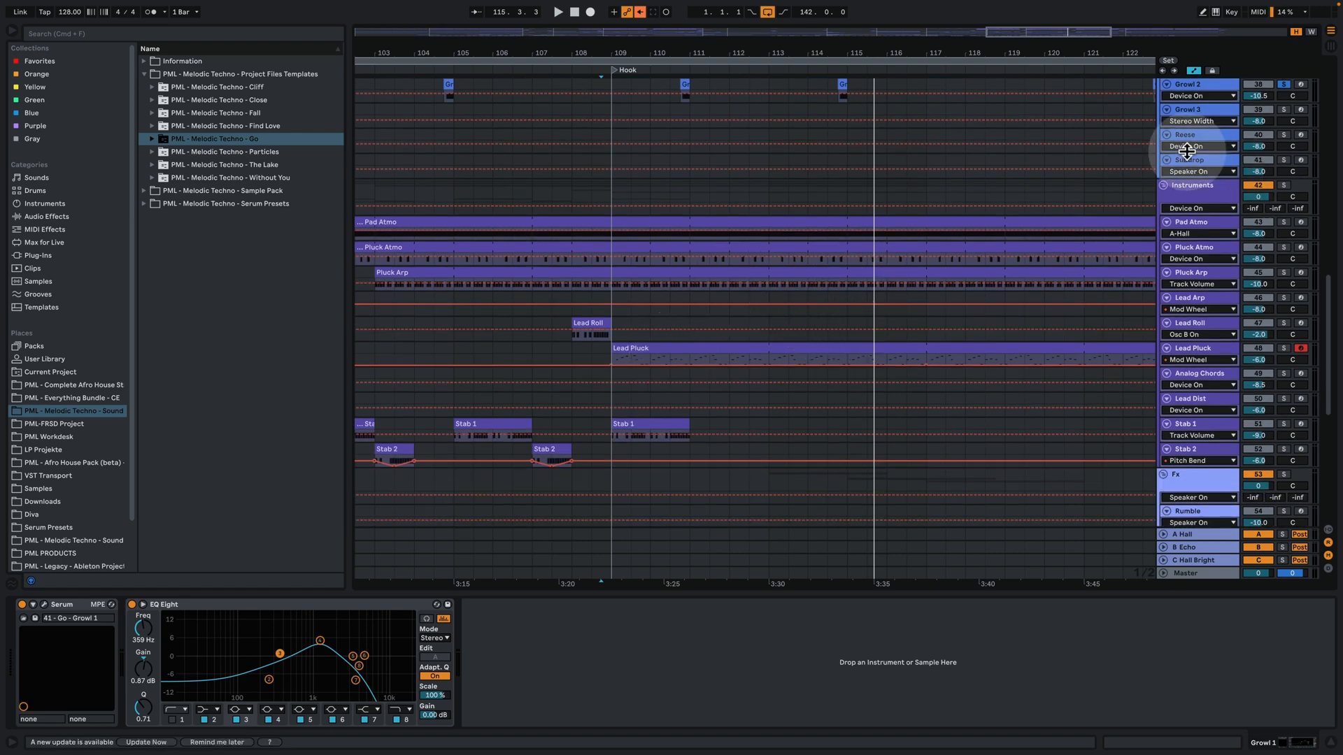
{"action": "left_click", "coordinate": [1214, 188]}
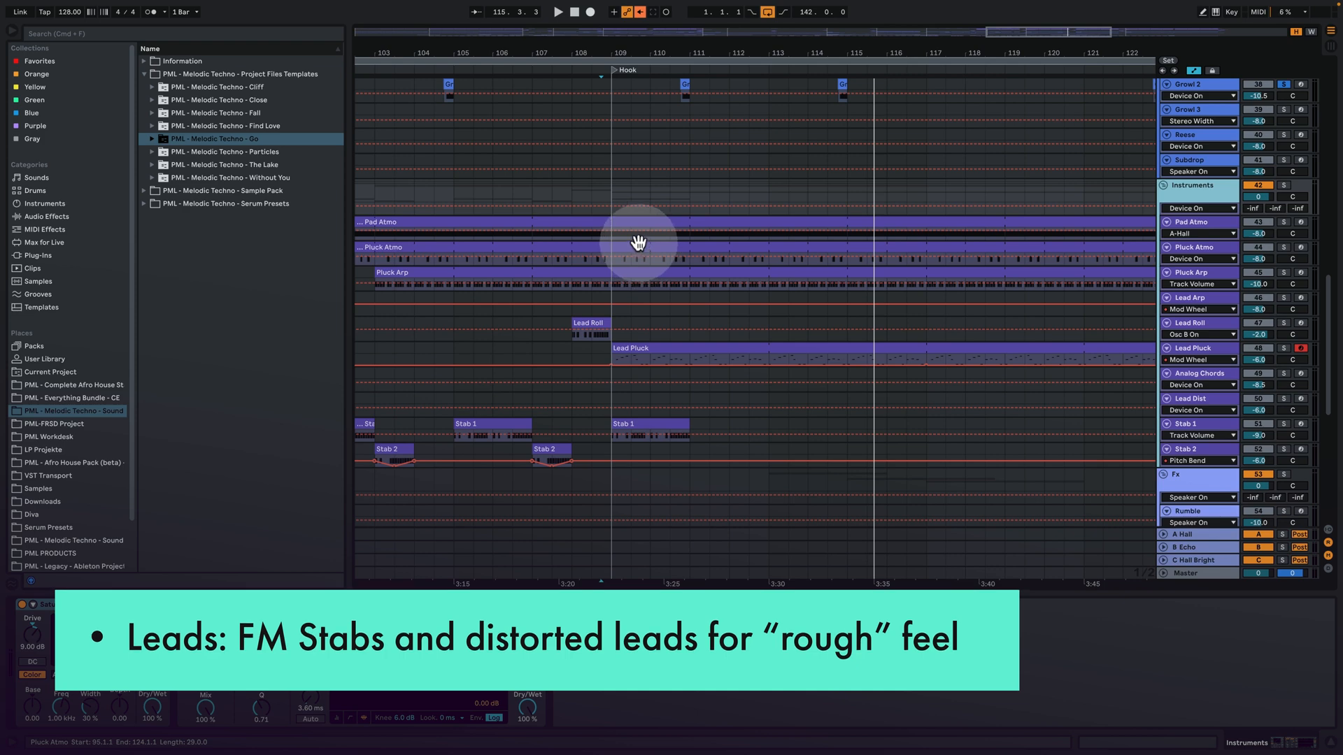
{"action": "left_click", "coordinate": [499, 234]}
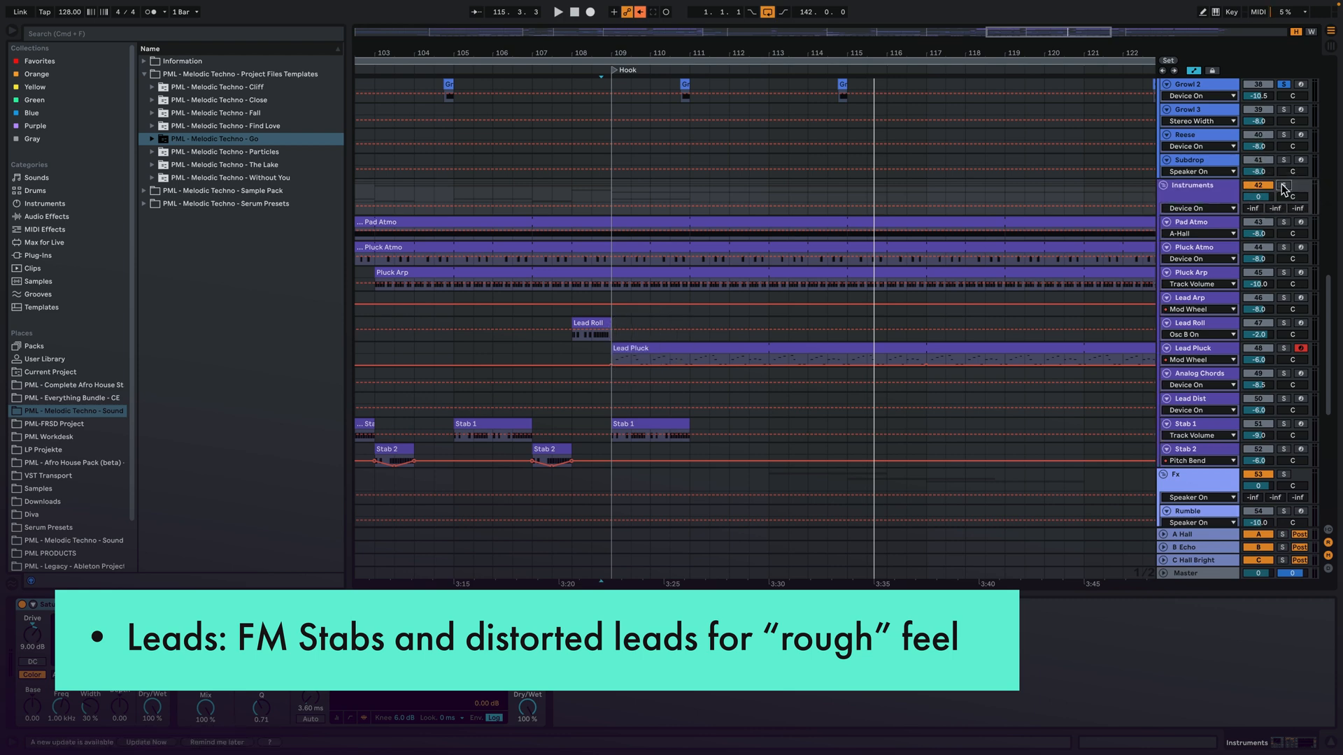
{"action": "left_click", "coordinate": [1284, 186]}
{"action": "left_click", "coordinate": [454, 187]}
{"action": "key", "text": "space"}
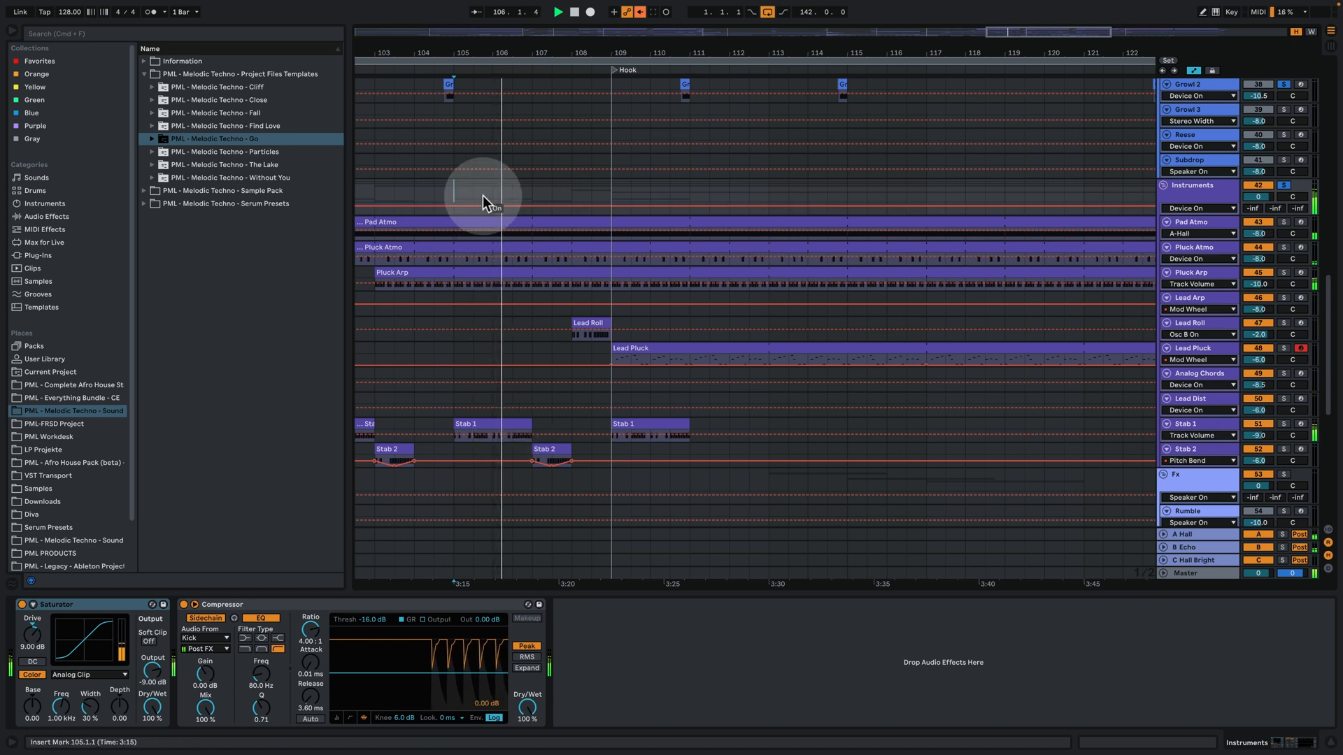
Follow the stab and lead clips around the start of the Hook during playback, and stop at bar 111
{"action": "left_click_drag", "start_coordinate": [494, 52], "coordinate": [633, 52]}
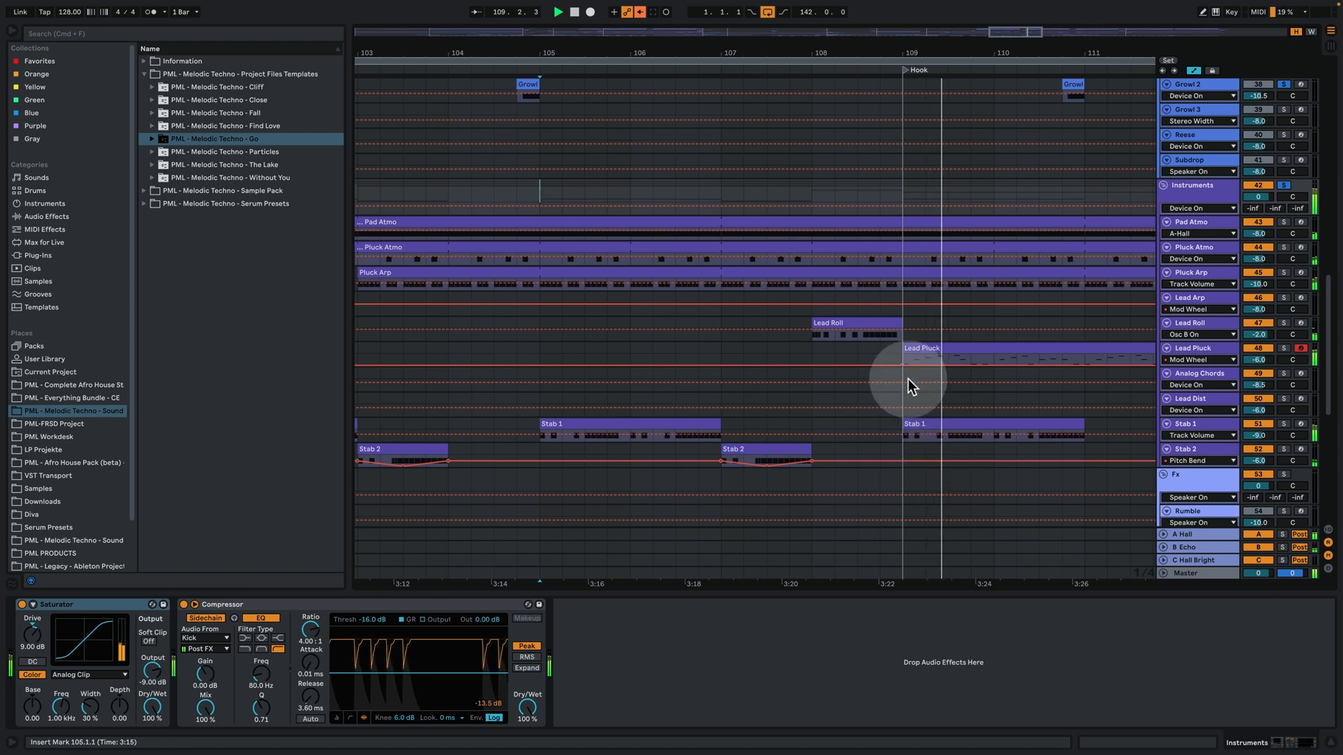
{"action": "left_click_drag", "start_coordinate": [750, 52], "coordinate": [745, 39]}
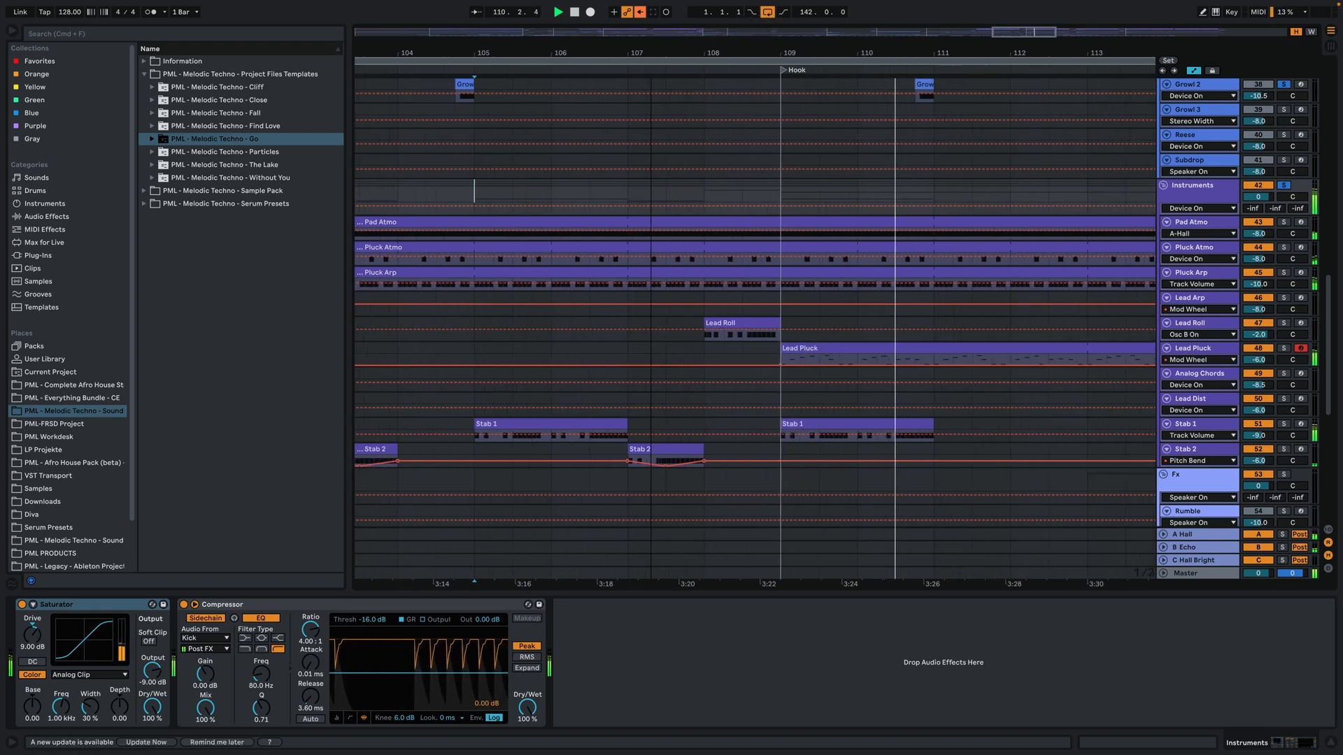
{"action": "scroll", "coordinate": [971, 277], "scroll_direction": "up", "scroll_amount": 5}
{"action": "scroll", "coordinate": [968, 279], "scroll_direction": "down", "scroll_amount": 3}
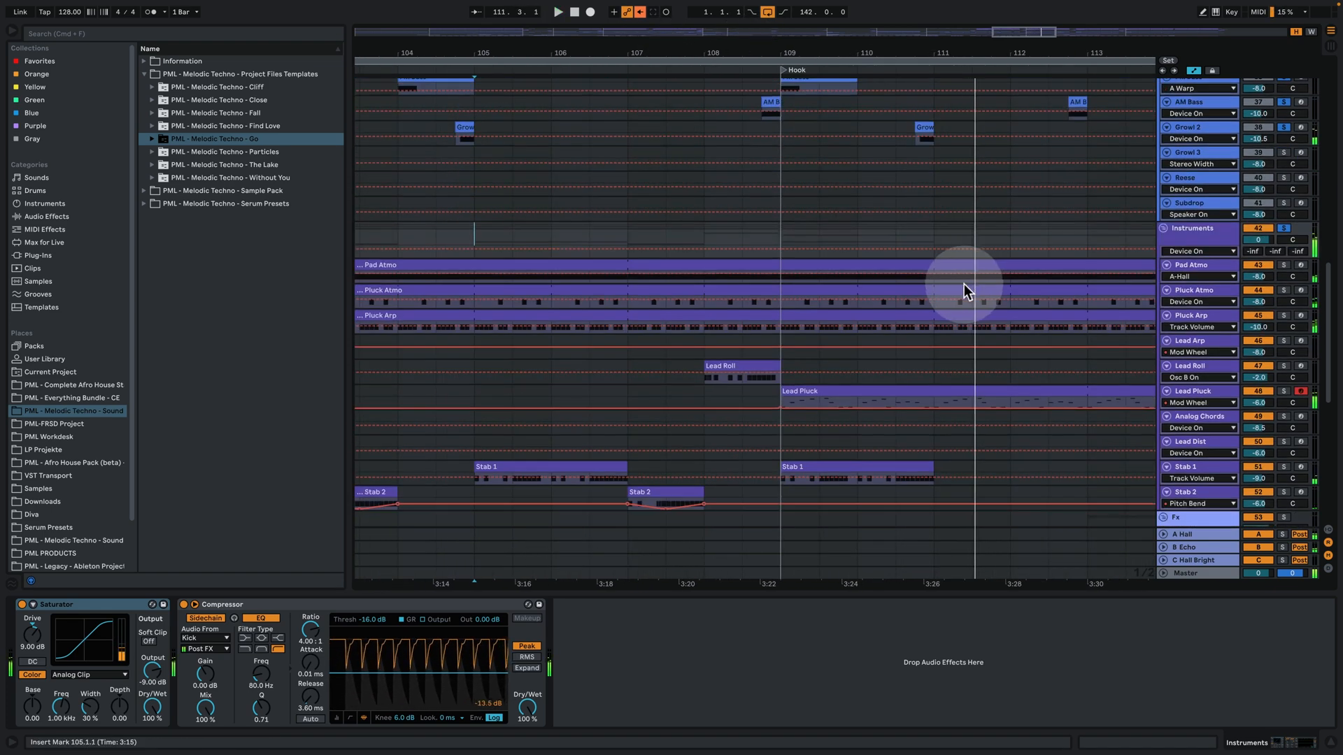
{"action": "key", "text": "space"}
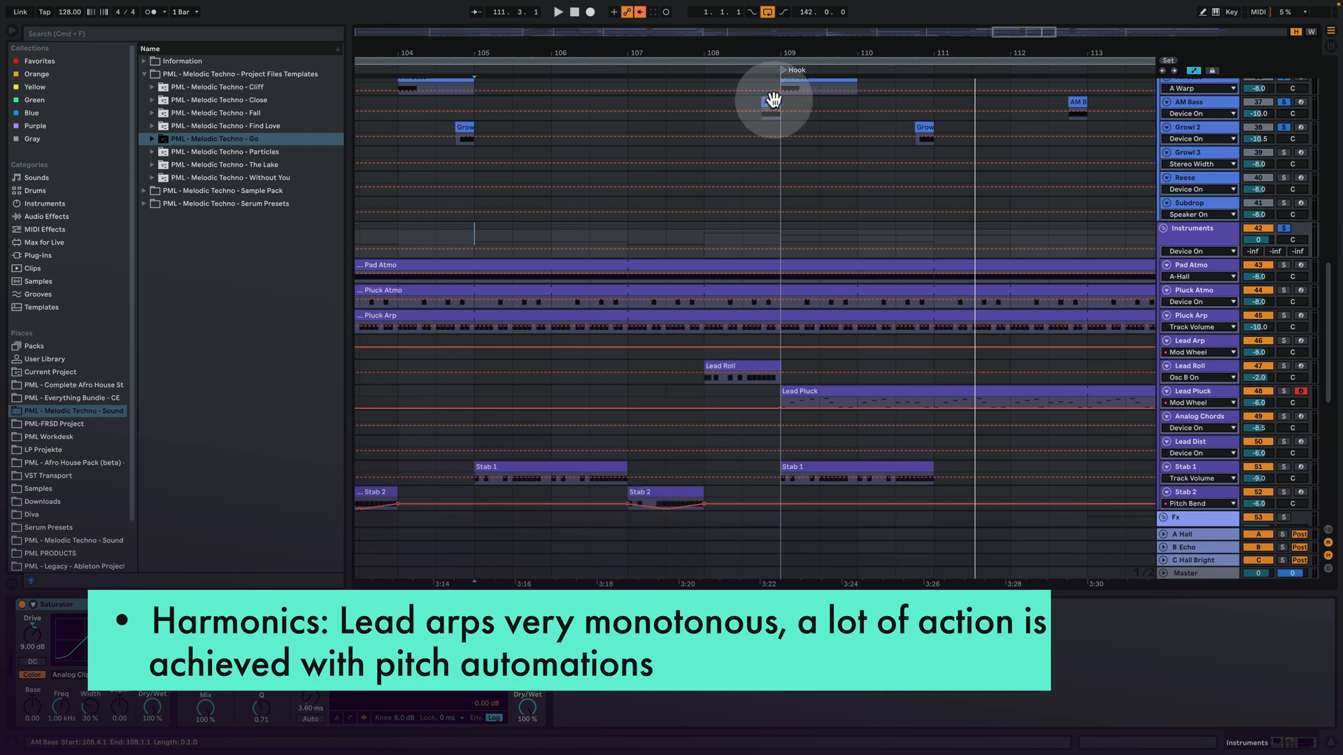
Hide the device view and the automation lanes while replaying the soloed bass and instrument layers from bar 105
{"action": "scroll", "coordinate": [863, 174], "scroll_direction": "up", "scroll_amount": 1}
{"action": "scroll", "coordinate": [809, 109], "scroll_direction": "up", "scroll_amount": 1}
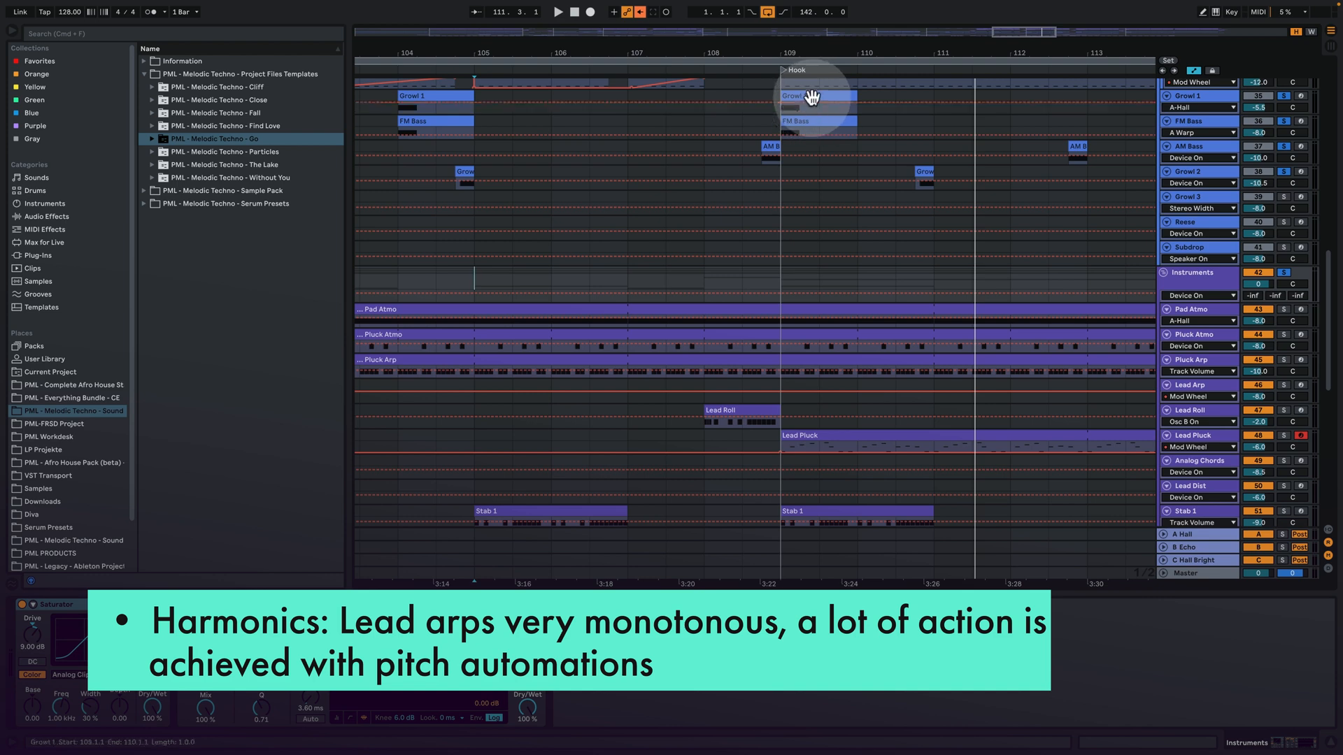
{"action": "left_click", "coordinate": [1331, 742]}
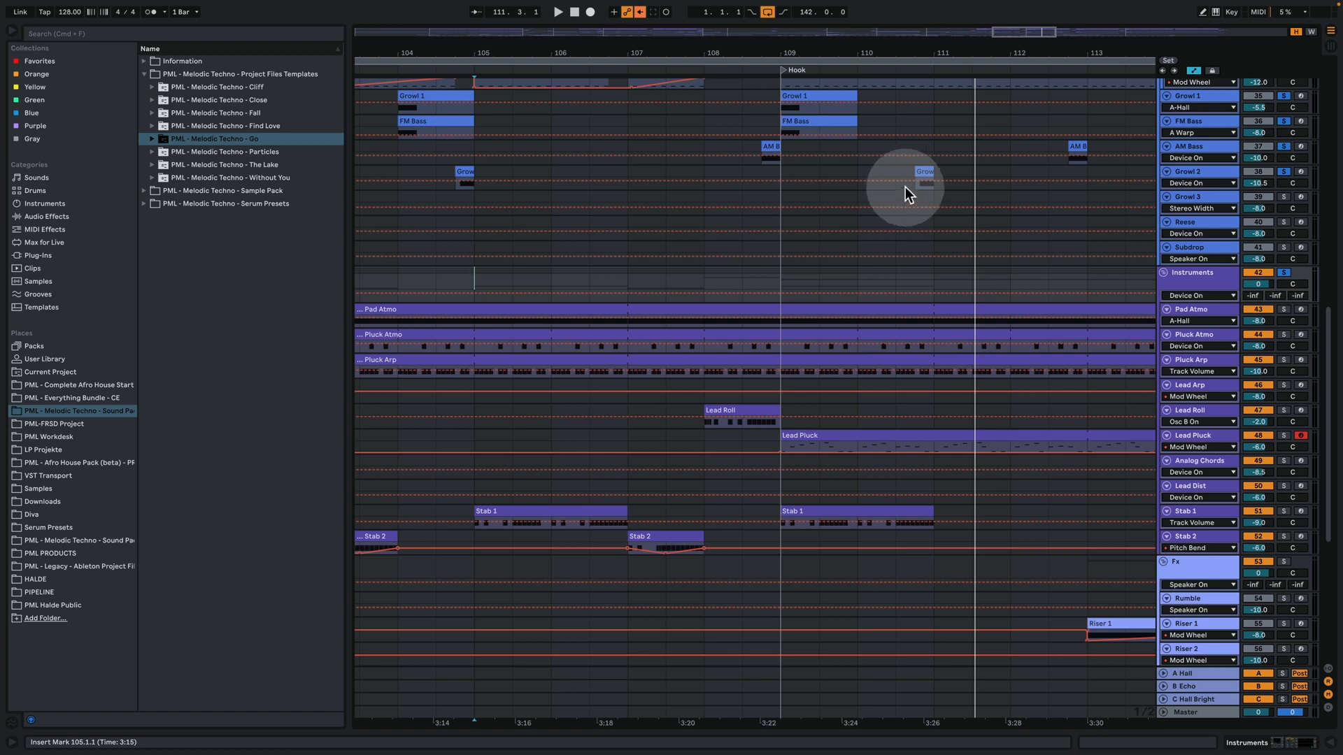
{"action": "key", "text": "space"}
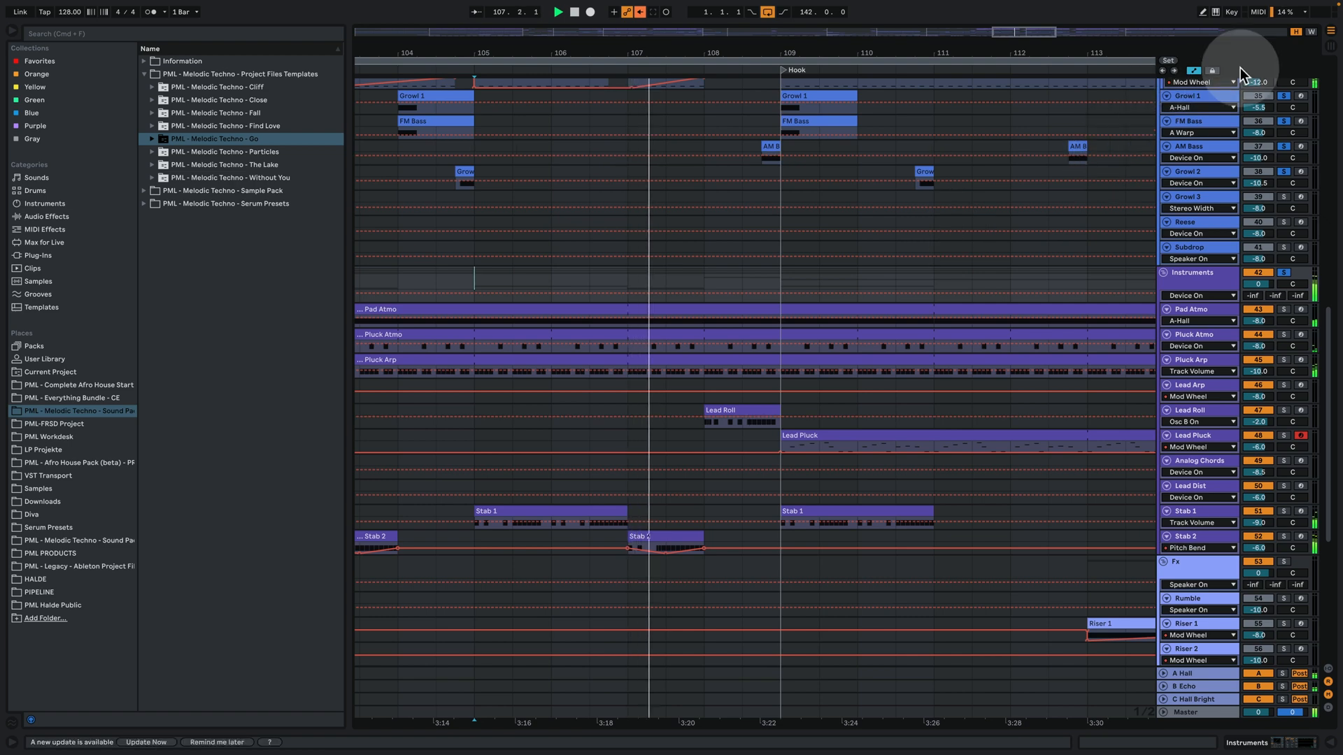
{"action": "left_click", "coordinate": [1194, 71]}
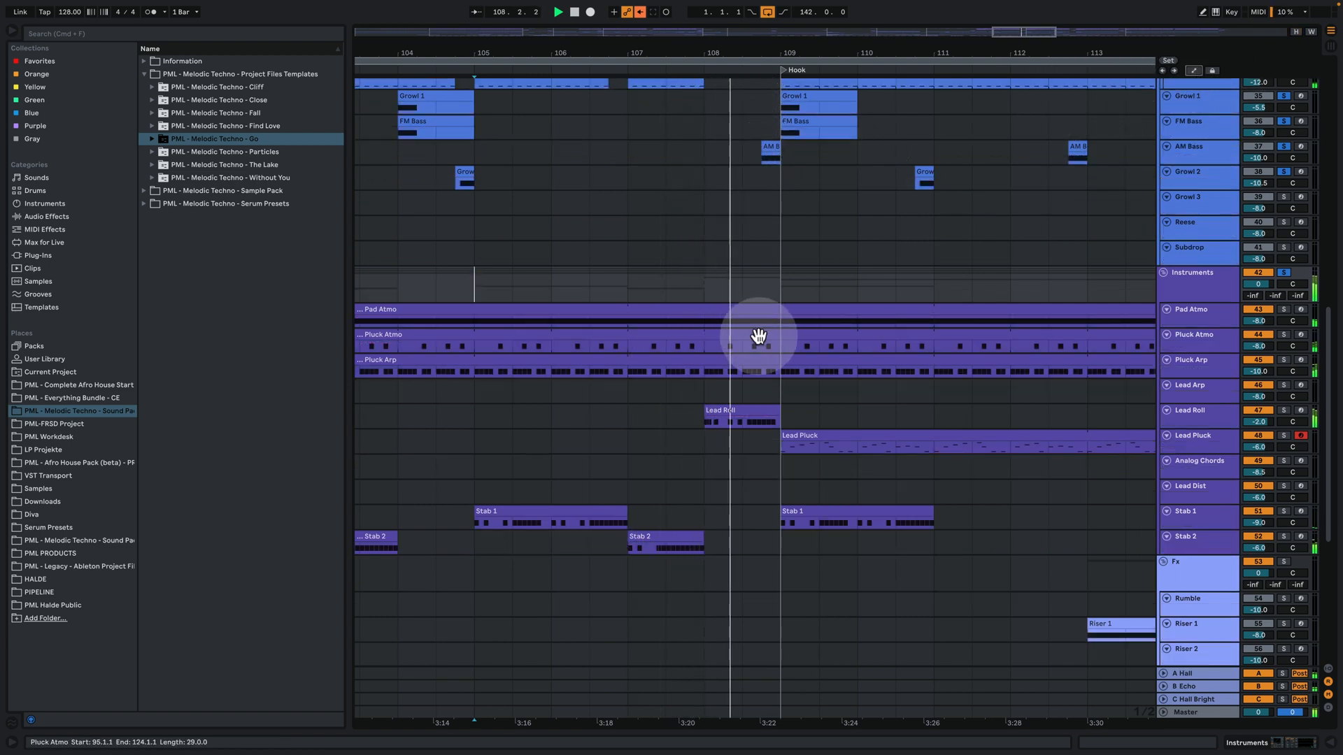
{"action": "scroll", "coordinate": [779, 317], "scroll_direction": "up", "scroll_amount": 3}
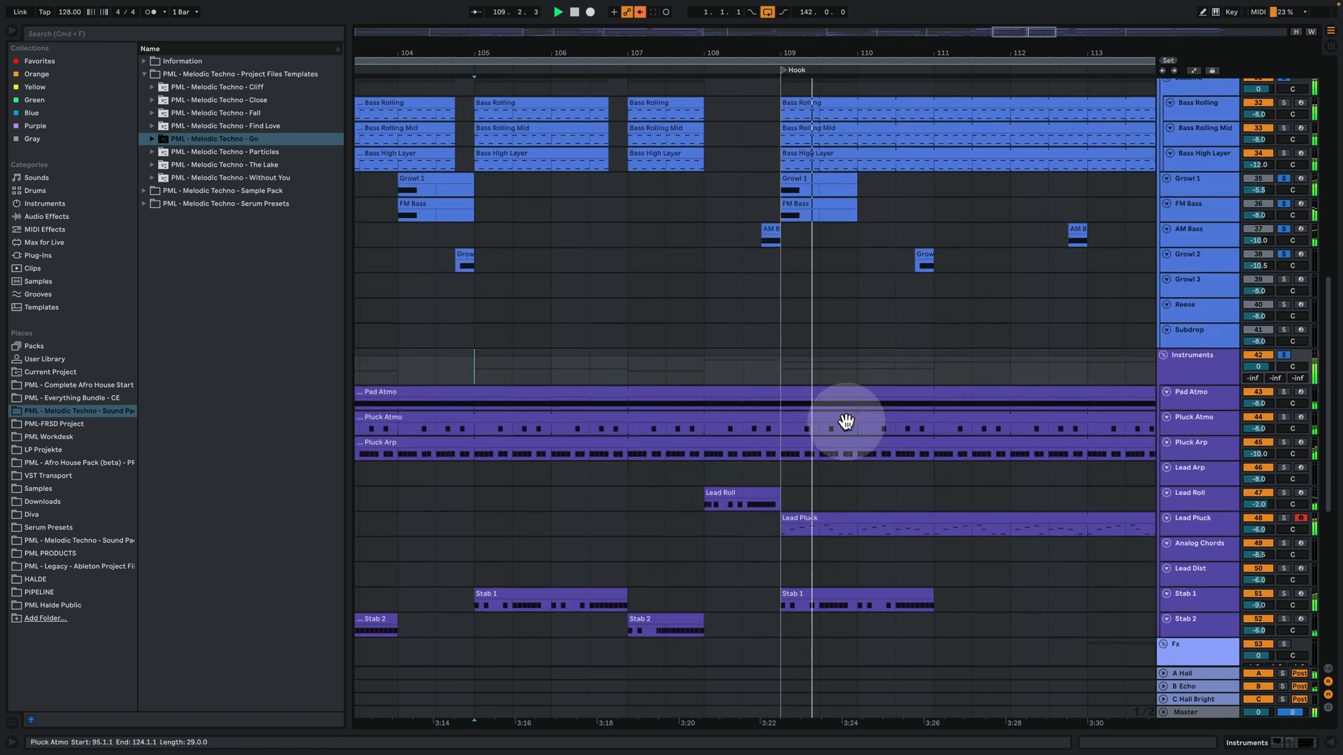
{"action": "scroll", "coordinate": [868, 378], "scroll_direction": "down", "scroll_amount": 1}
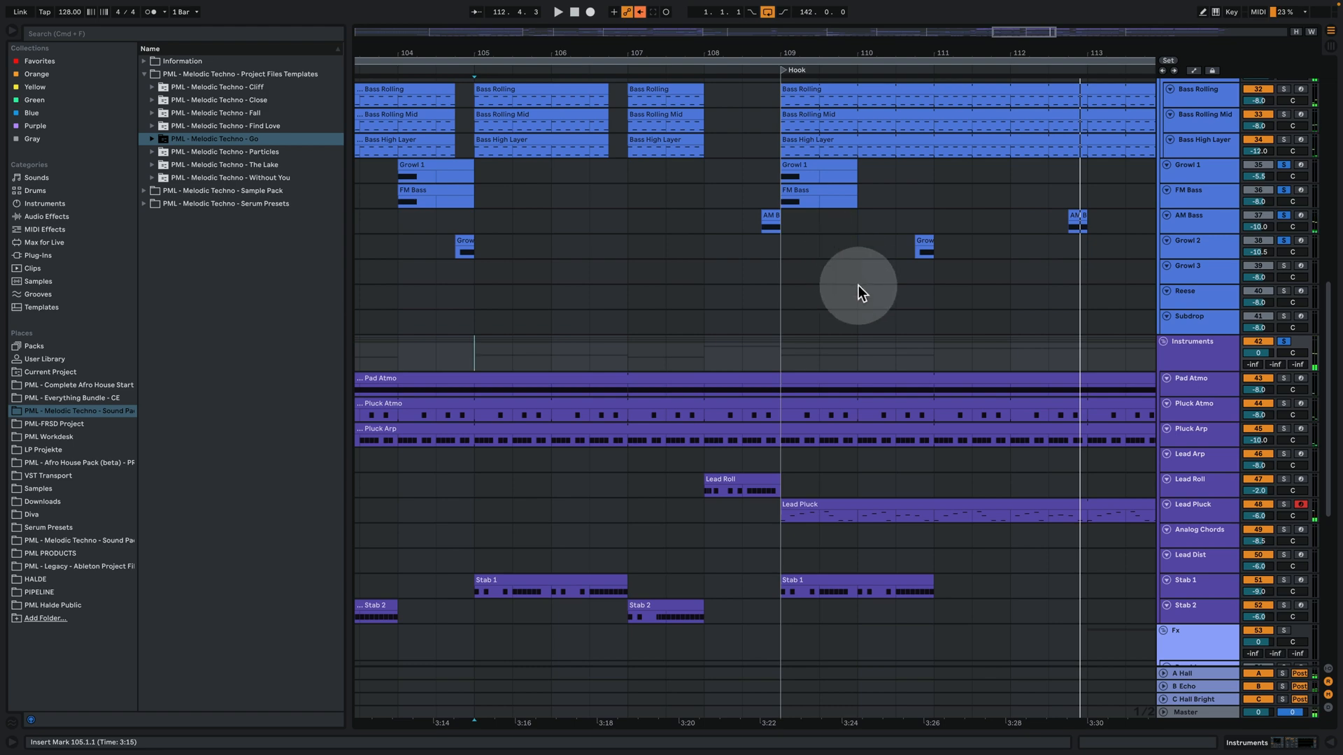
Solo the Vocal Lead Filter track and play it from the Hook at bar 109
{"action": "scroll", "coordinate": [1024, 439], "scroll_direction": "down", "scroll_amount": 5}
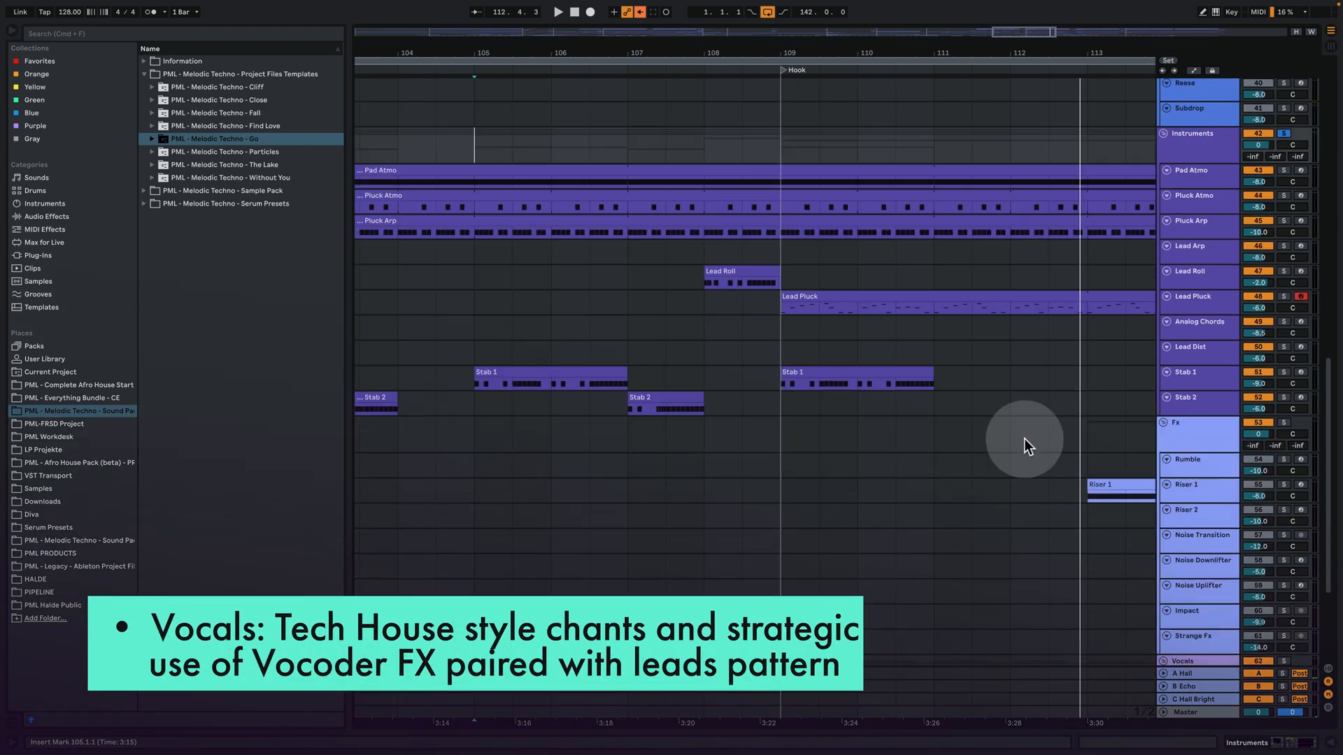
{"action": "scroll", "coordinate": [1021, 444], "scroll_direction": "down", "scroll_amount": 5}
{"action": "key", "text": "space"}
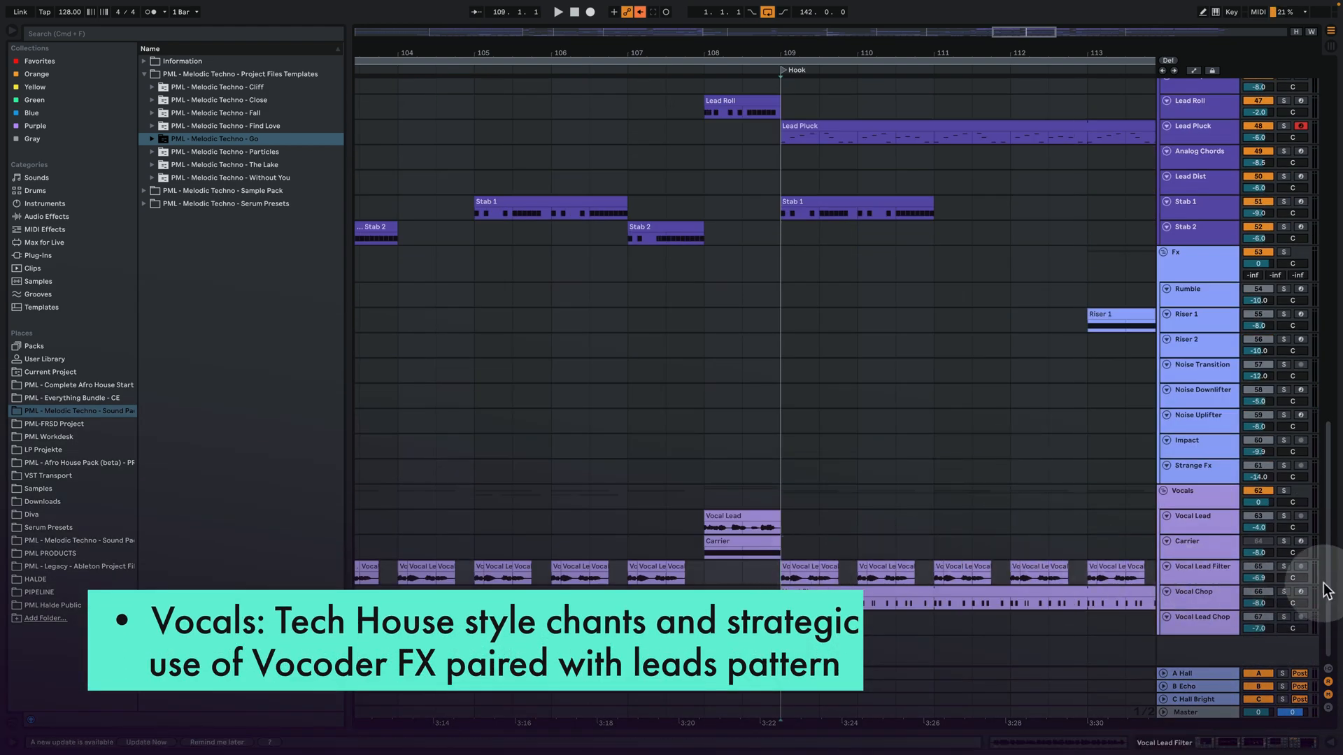
{"action": "left_click", "coordinate": [1284, 566]}
{"action": "key", "text": "space"}
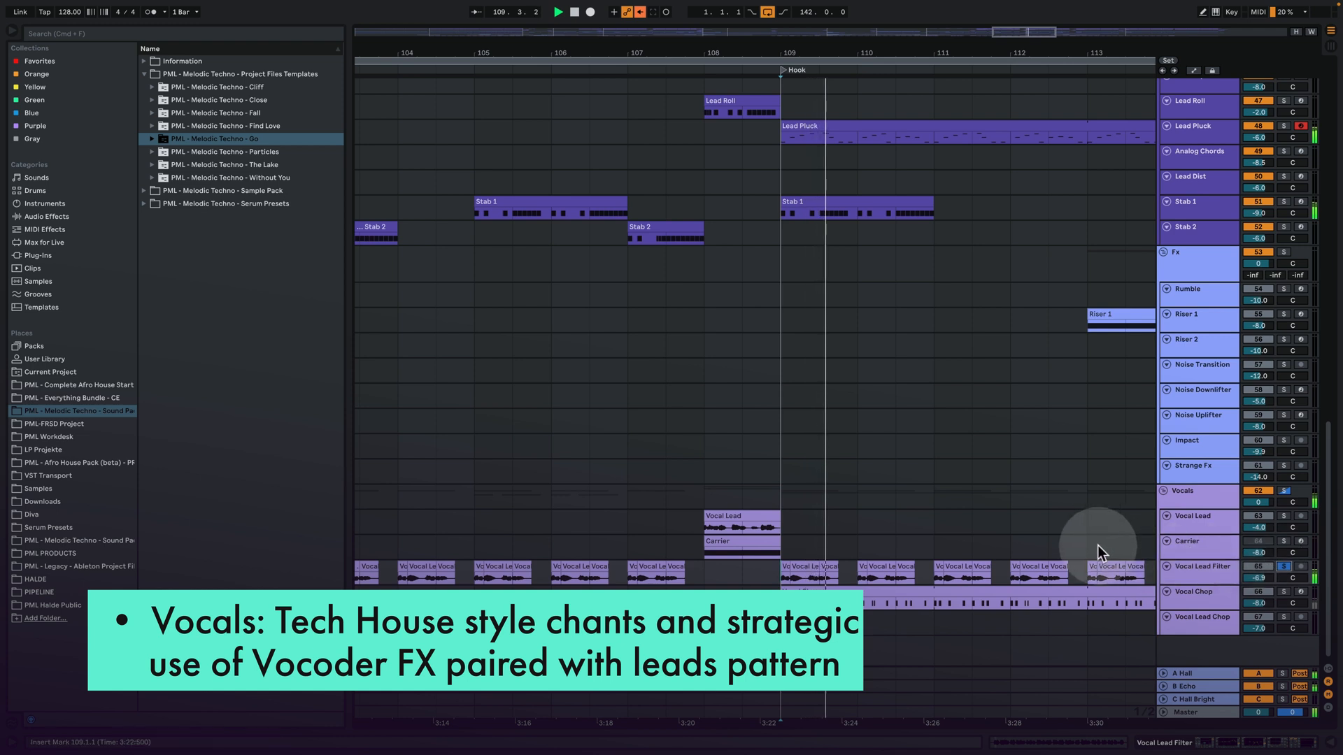
Add the Vocal Lead track to the solo and play the layers from bar 108
{"action": "left_click", "coordinate": [703, 525]}
{"action": "key", "text": "space"}
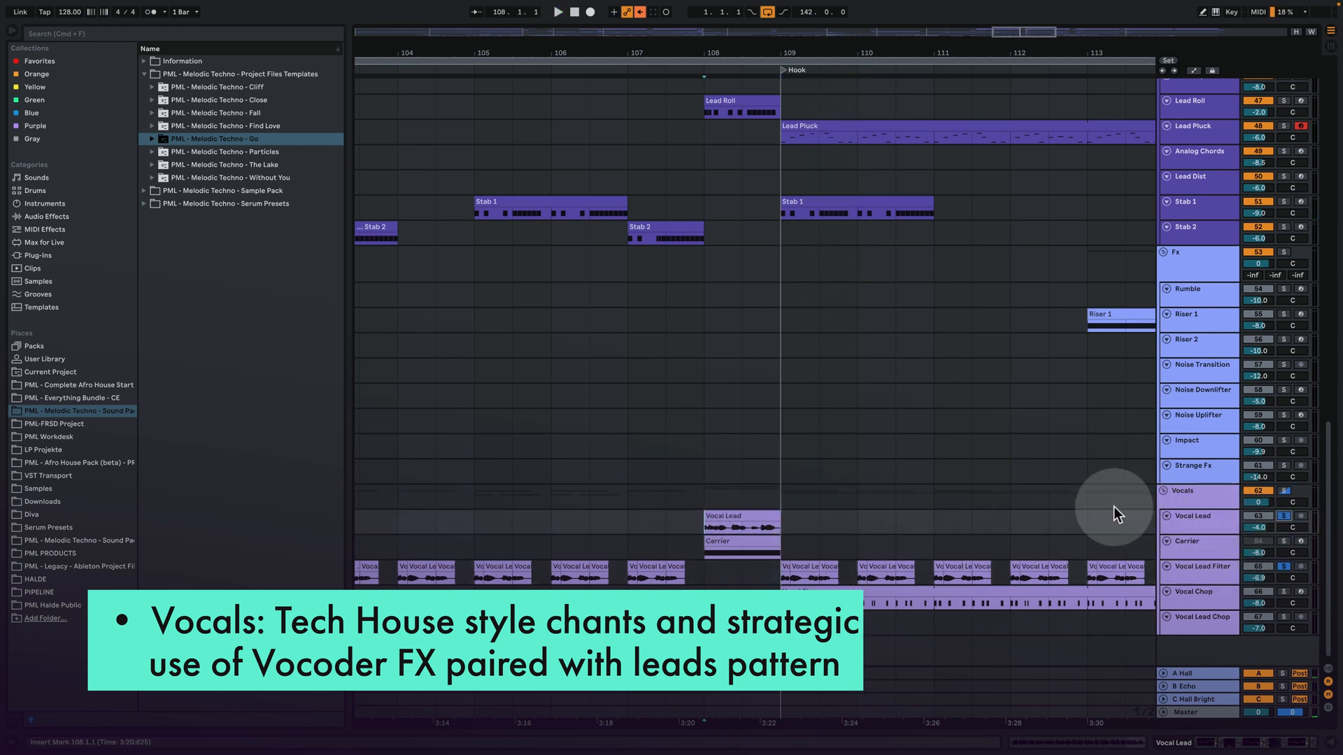
{"action": "scroll", "coordinate": [776, 574], "scroll_direction": "up", "scroll_amount": 1}
{"action": "key", "text": "space"}
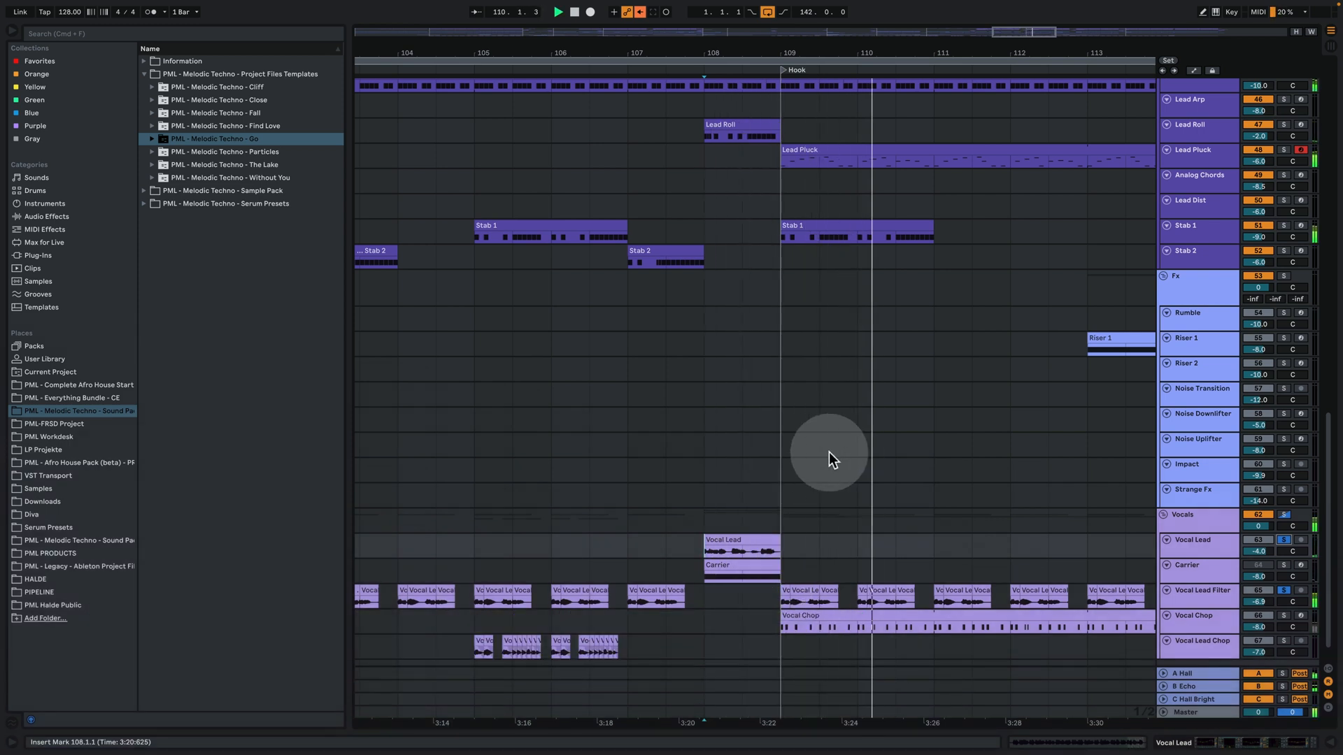
Add the Vocal Chop track to the solo, play the layers from bar 108, and stop at bar 113
{"action": "left_click_drag", "start_coordinate": [818, 59], "coordinate": [818, 49]}
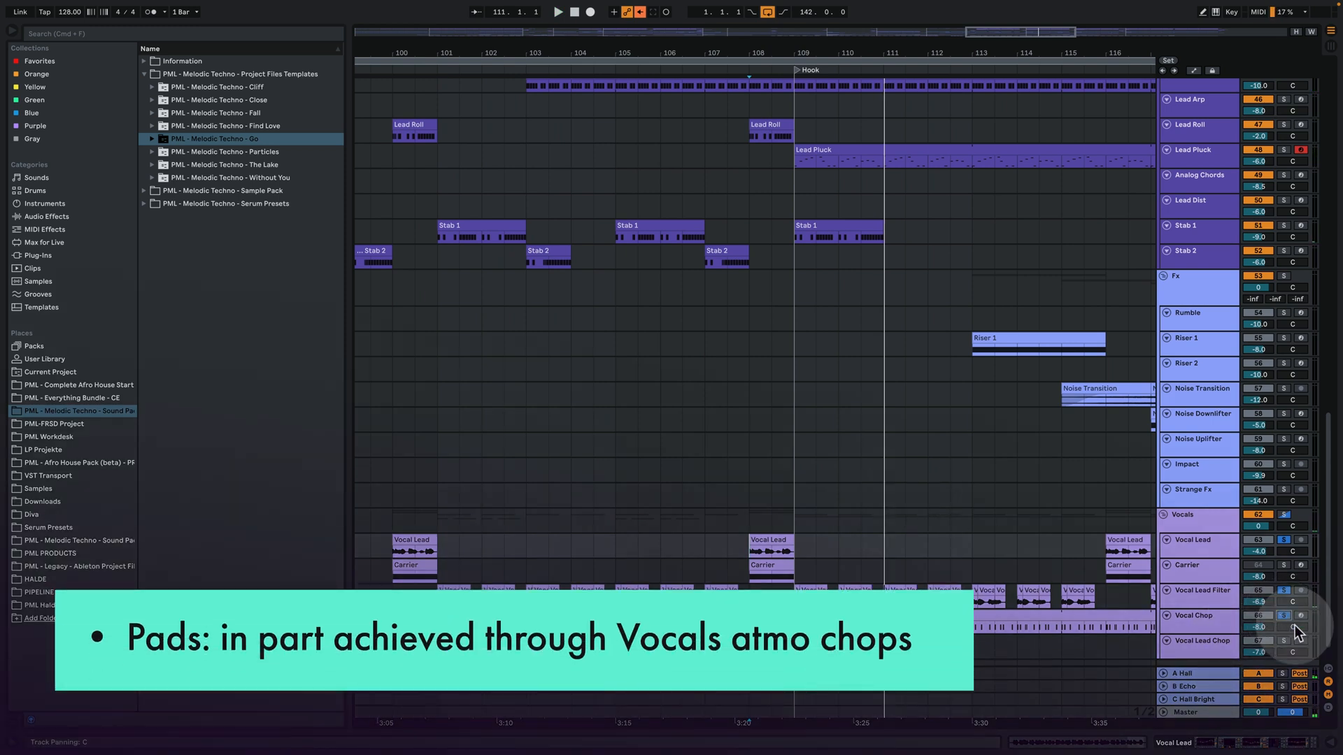
{"action": "left_click_drag", "start_coordinate": [765, 46], "coordinate": [761, 26]}
{"action": "left_click_drag", "start_coordinate": [646, 57], "coordinate": [646, 54]}
{"action": "key", "text": "space"}
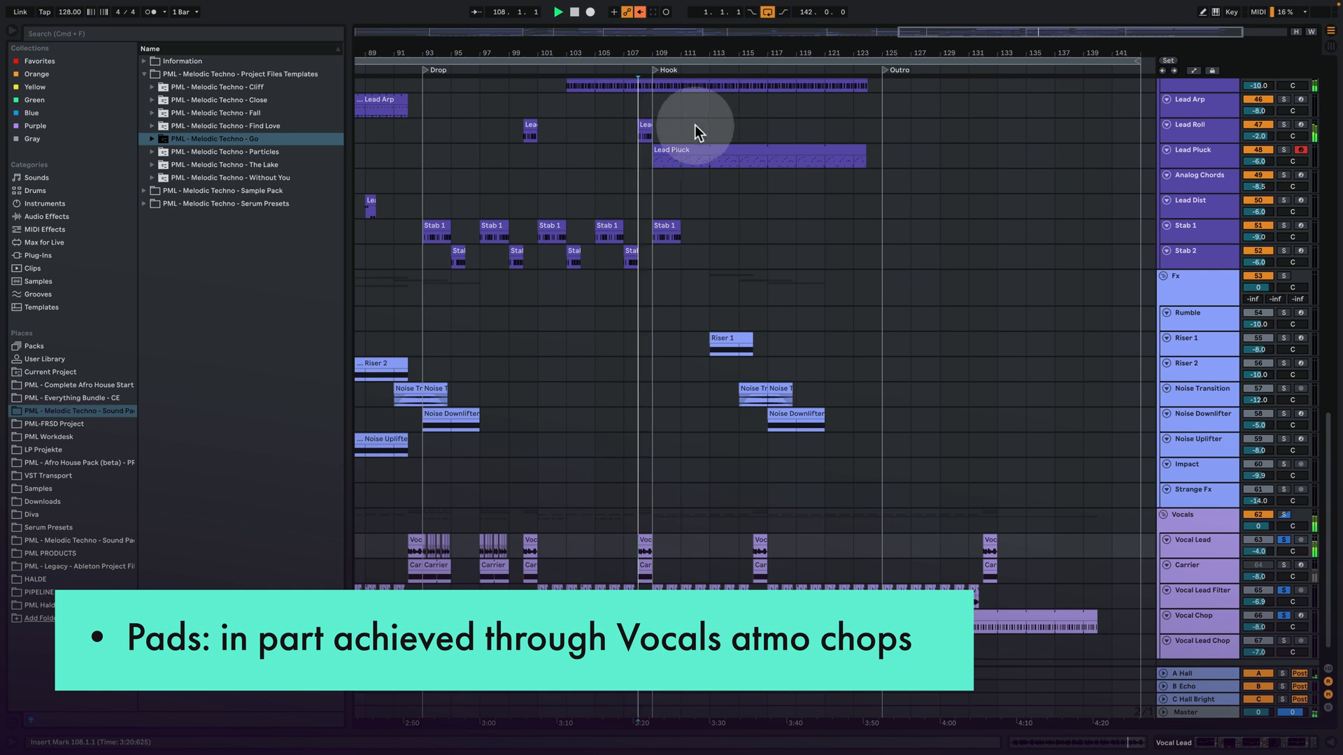
{"action": "scroll", "coordinate": [686, 212], "scroll_direction": "up", "scroll_amount": 5}
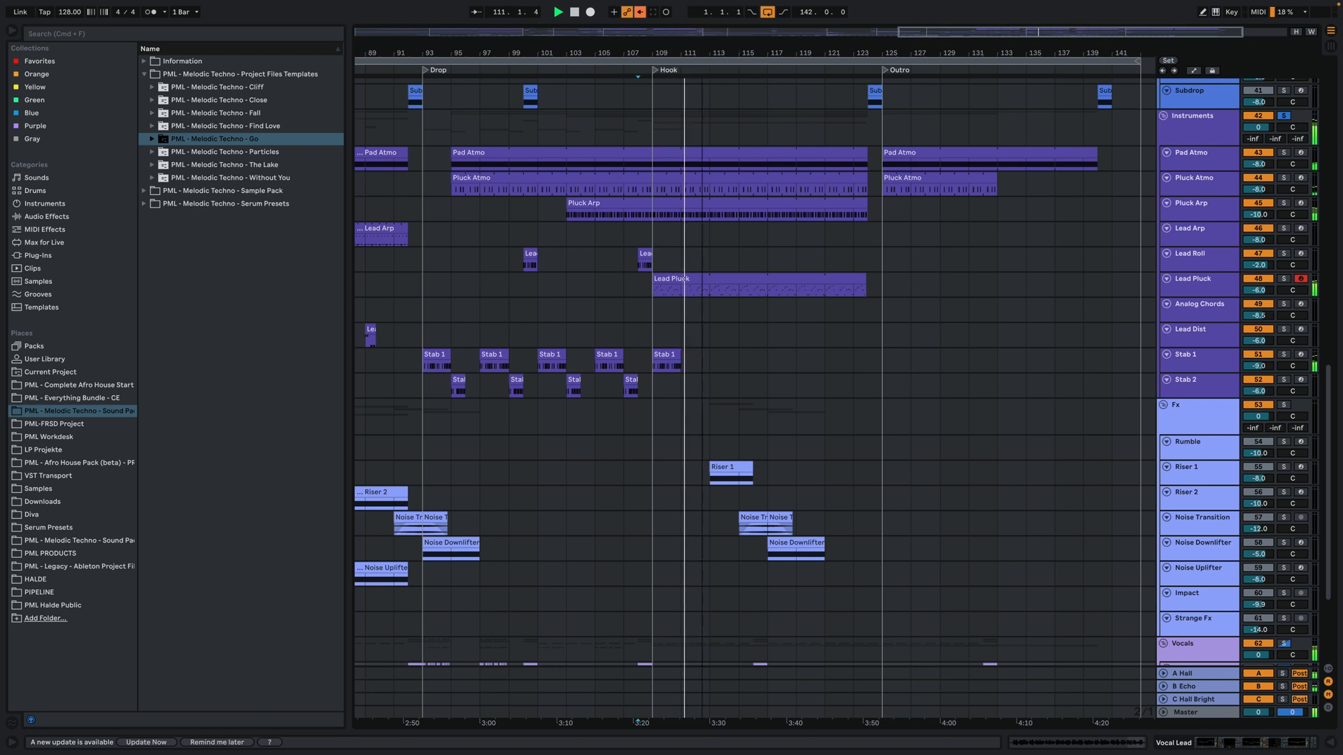
{"action": "left_click_drag", "start_coordinate": [699, 52], "coordinate": [853, 52]}
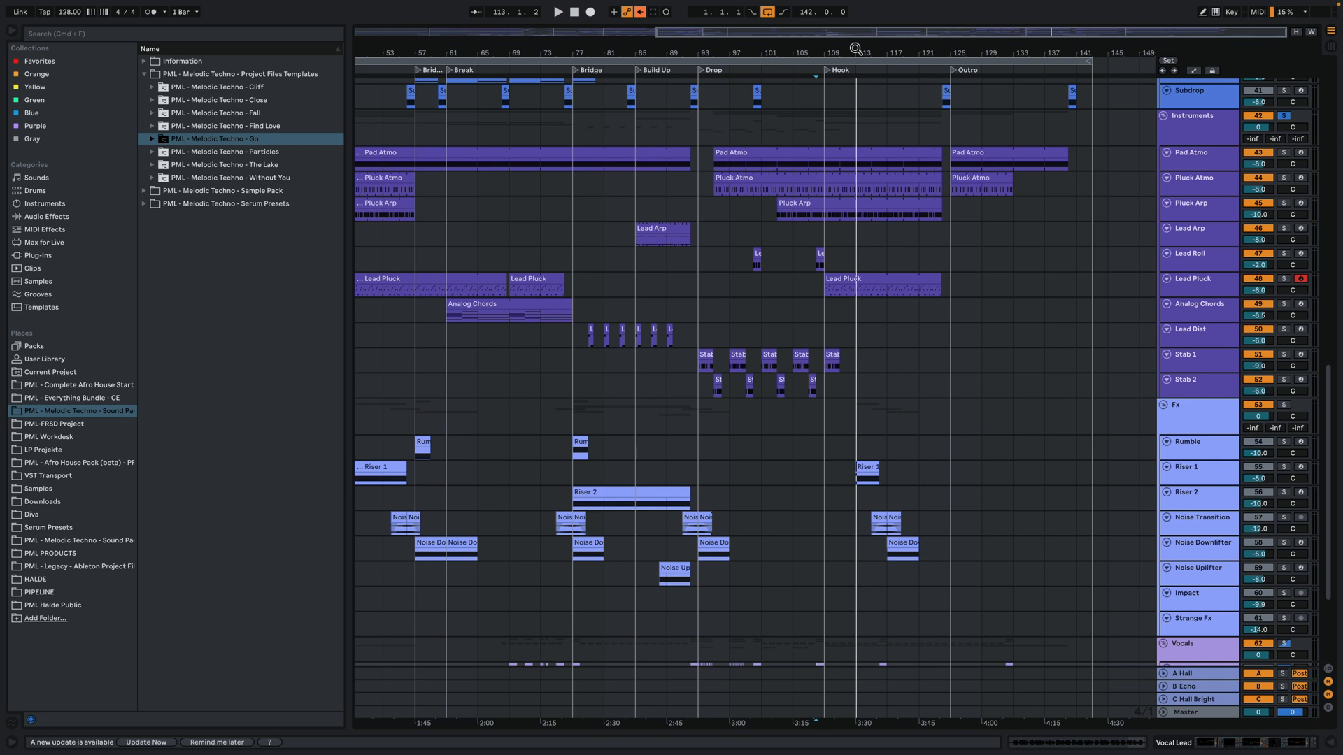
Highlight the Stab 1 and Lead Dist tracks, and inspect the FM Bass track's patch in the Serum synth window
{"action": "left_click", "coordinate": [1194, 366]}
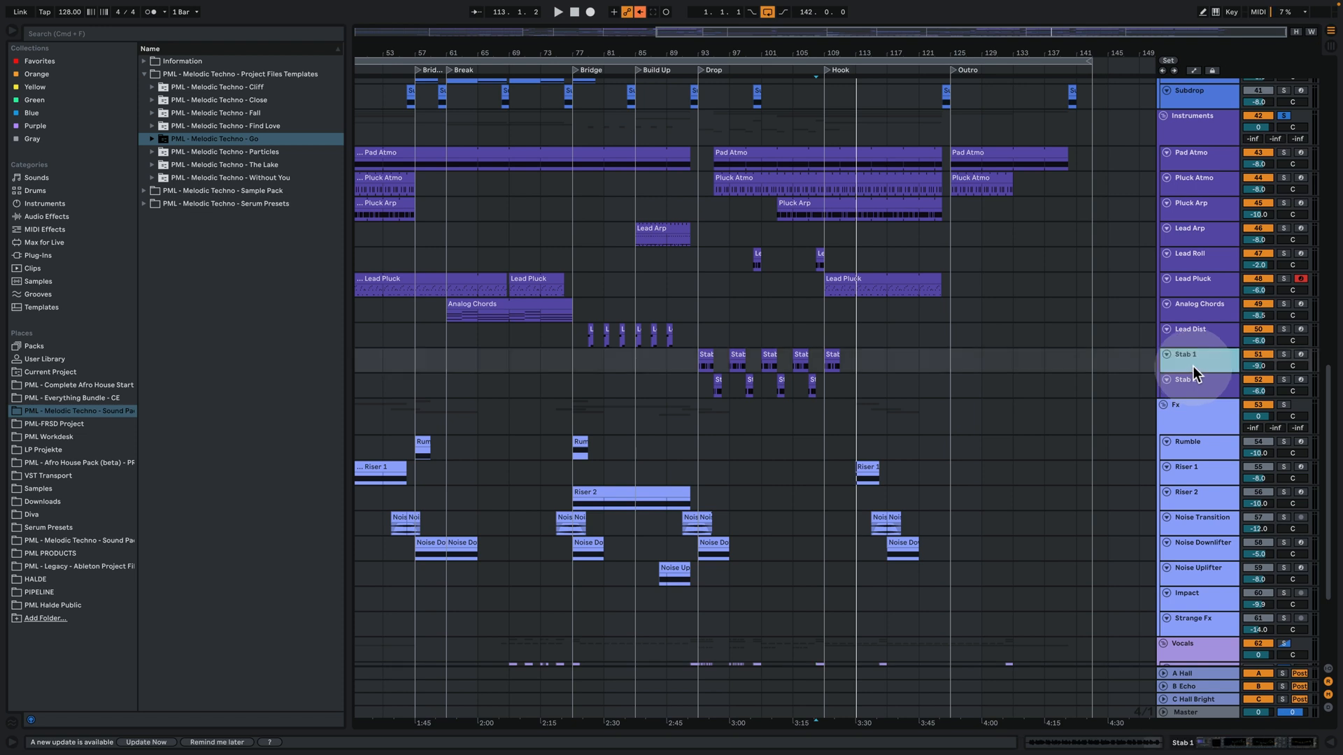
{"action": "left_click", "coordinate": [1195, 334]}
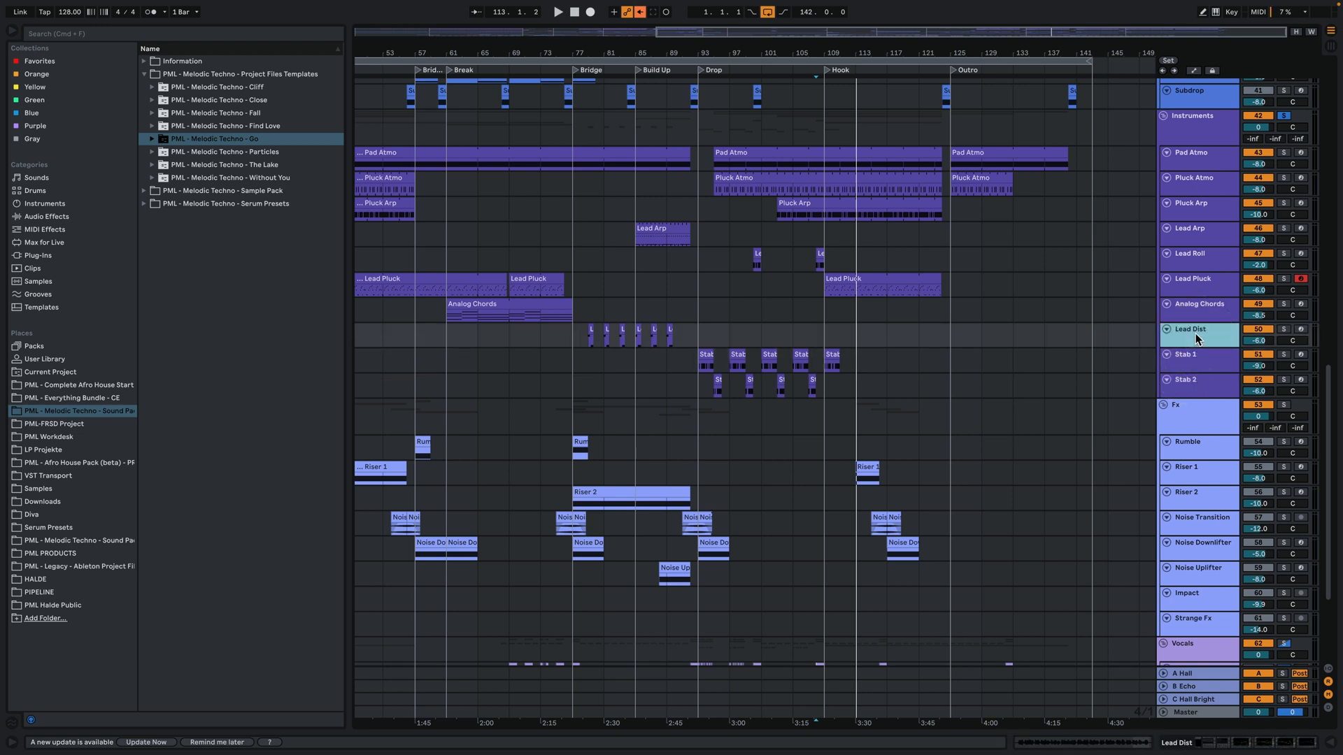
{"action": "scroll", "coordinate": [1176, 305], "scroll_direction": "up", "scroll_amount": 5}
{"action": "scroll", "coordinate": [1207, 213], "scroll_direction": "up", "scroll_amount": 2}
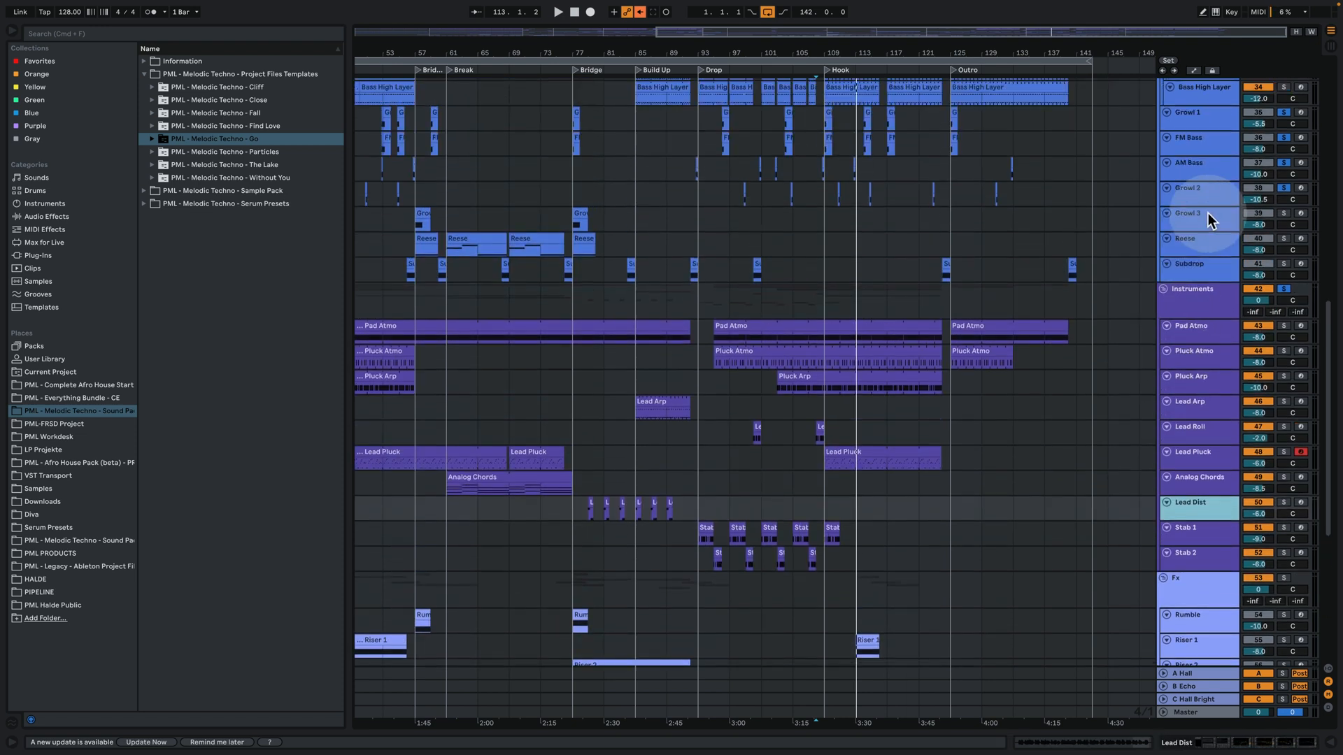
{"action": "double_click", "coordinate": [1188, 139]}
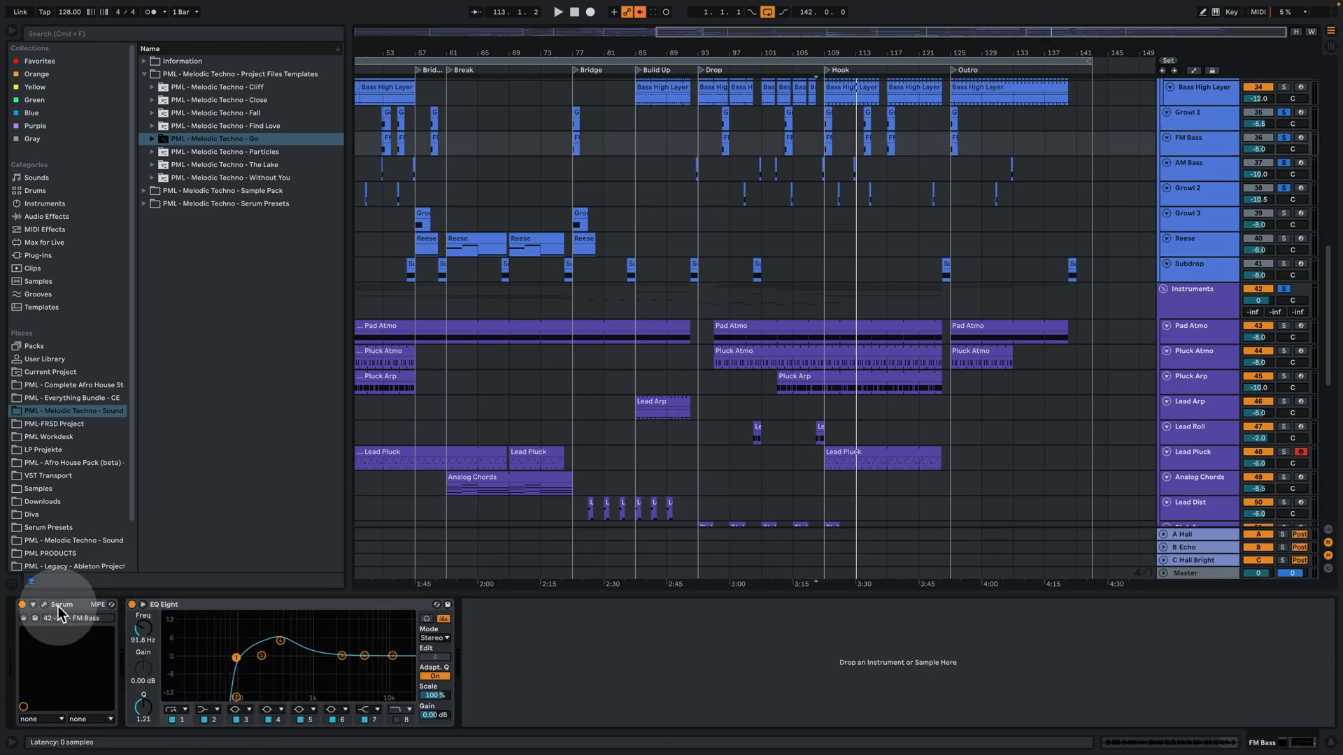
{"action": "left_click", "coordinate": [45, 605]}
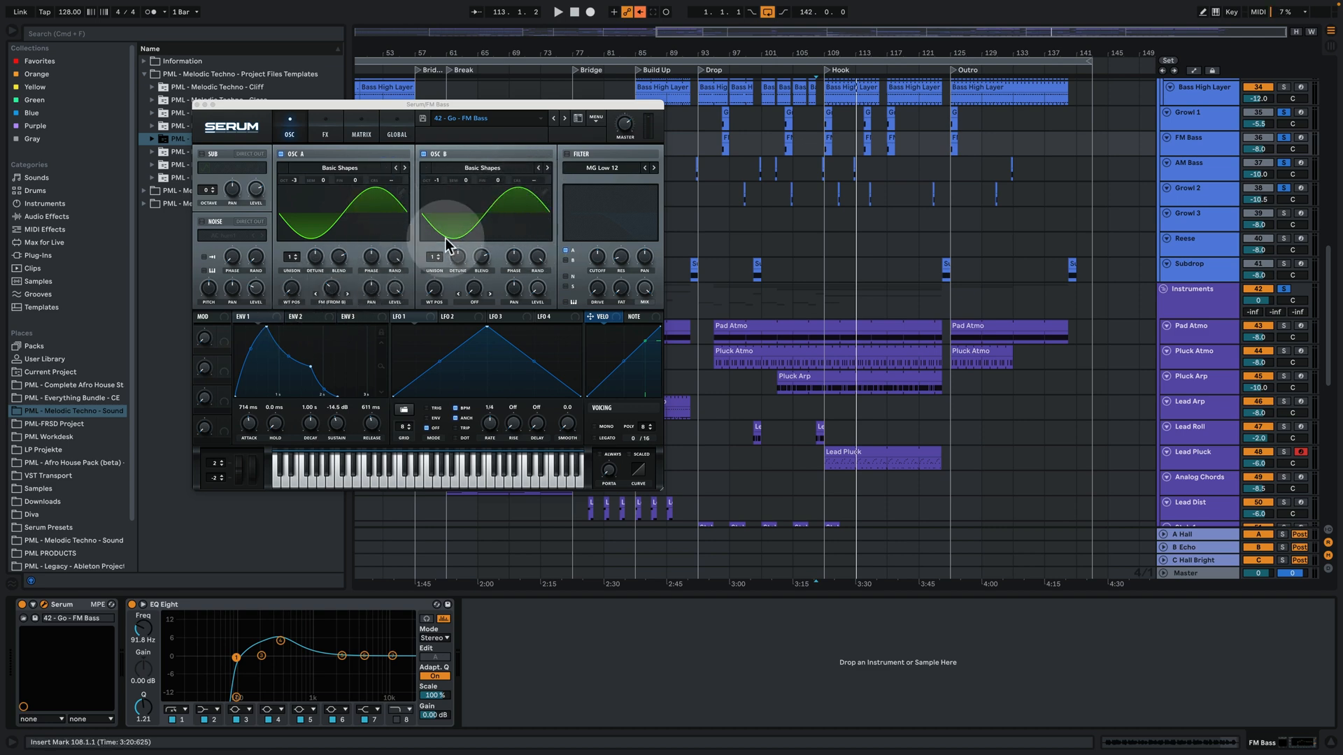
{"action": "left_click", "coordinate": [196, 104]}
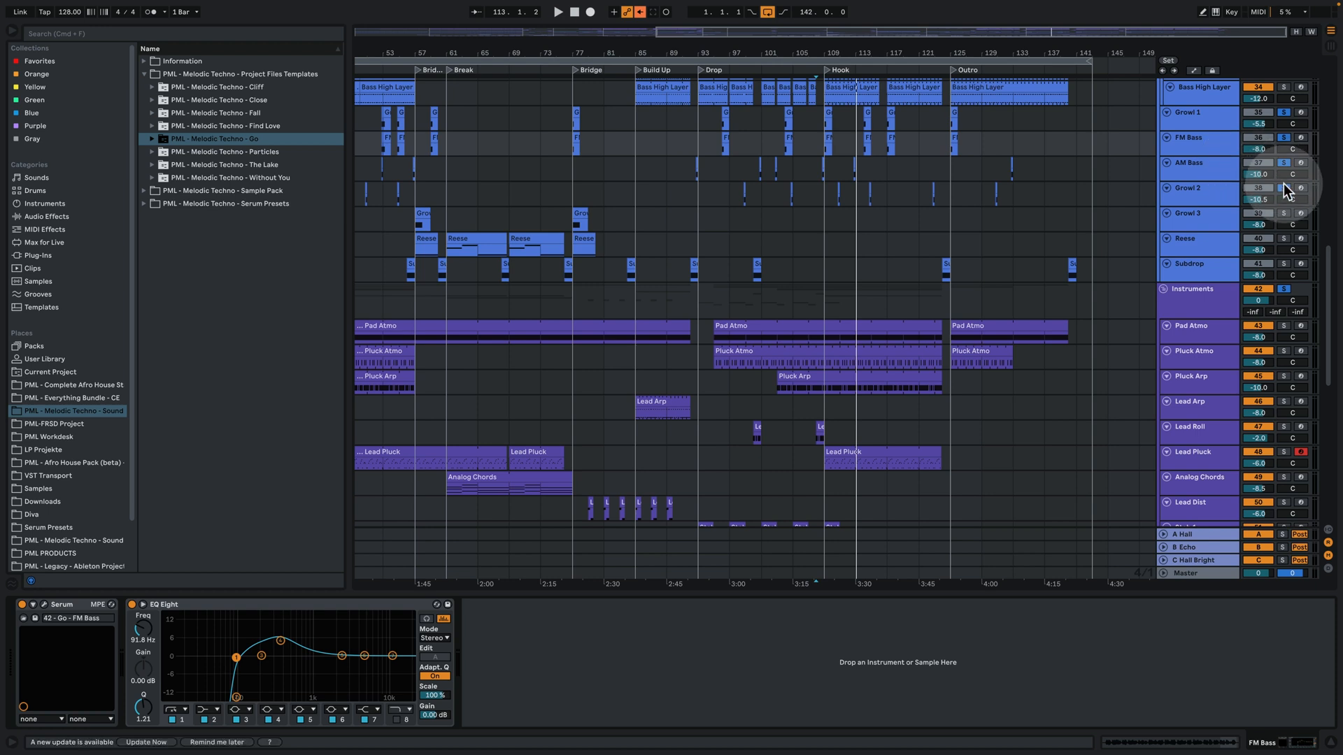
Clear the active solos, and select the Melodic Techno Start to Finish Academy Vol. 2 (PML324) folder in a widened Everything Bundle browser
{"action": "left_click_drag", "start_coordinate": [690, 42], "coordinate": [845, 22]}
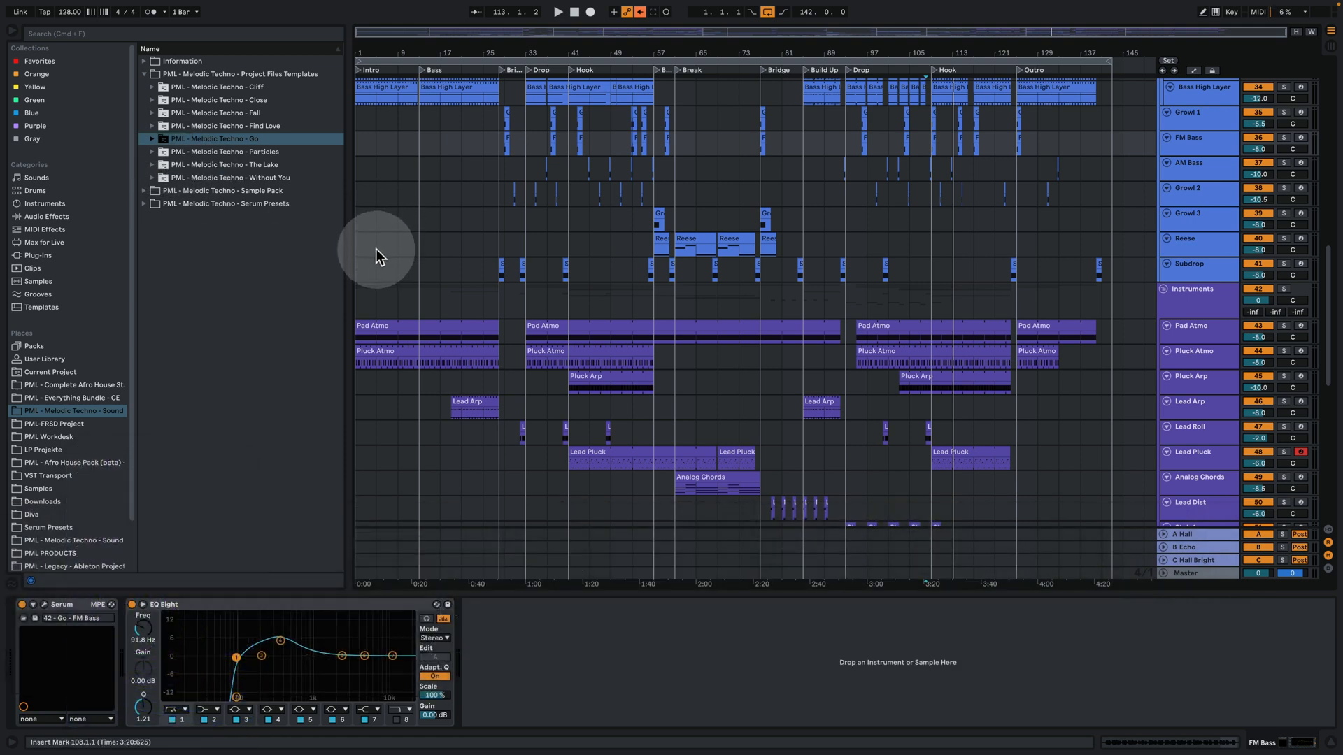
{"action": "left_click", "coordinate": [110, 397]}
{"action": "left_click_drag", "start_coordinate": [345, 170], "coordinate": [464, 171]}
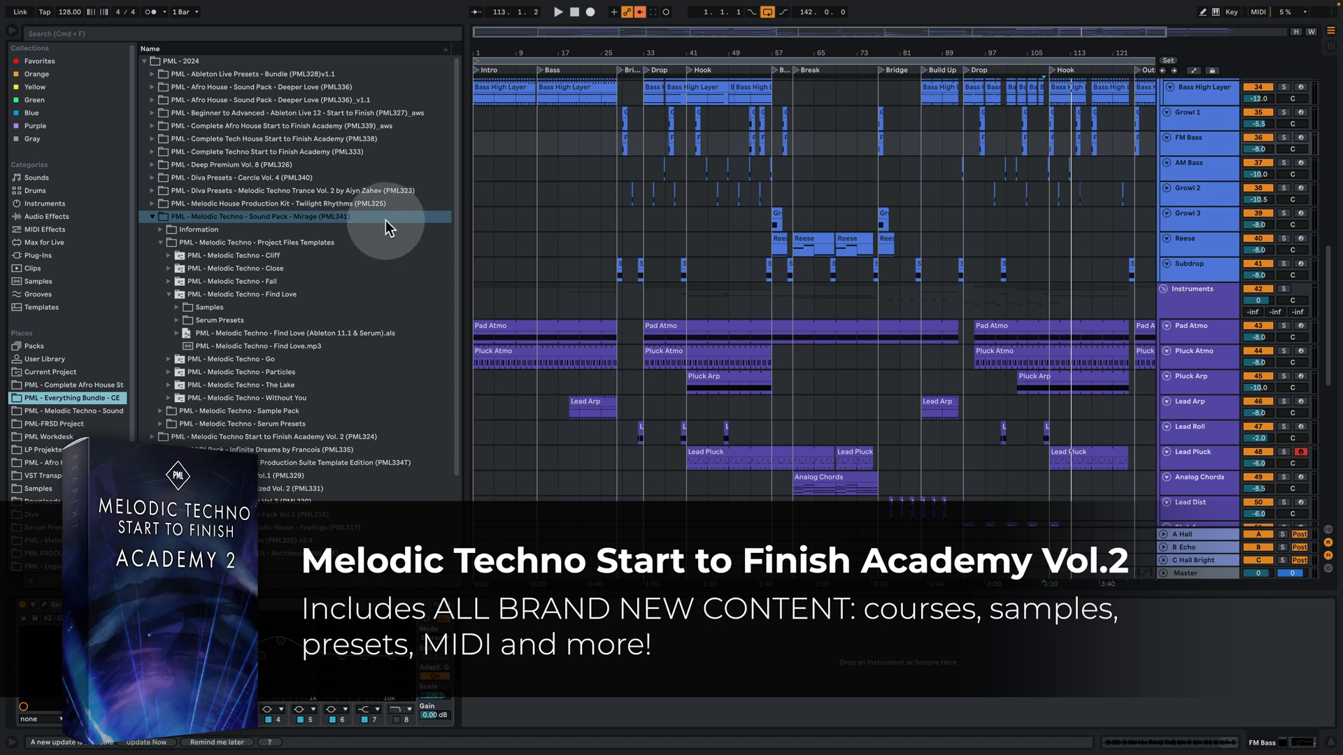
{"action": "left_click", "coordinate": [353, 437]}
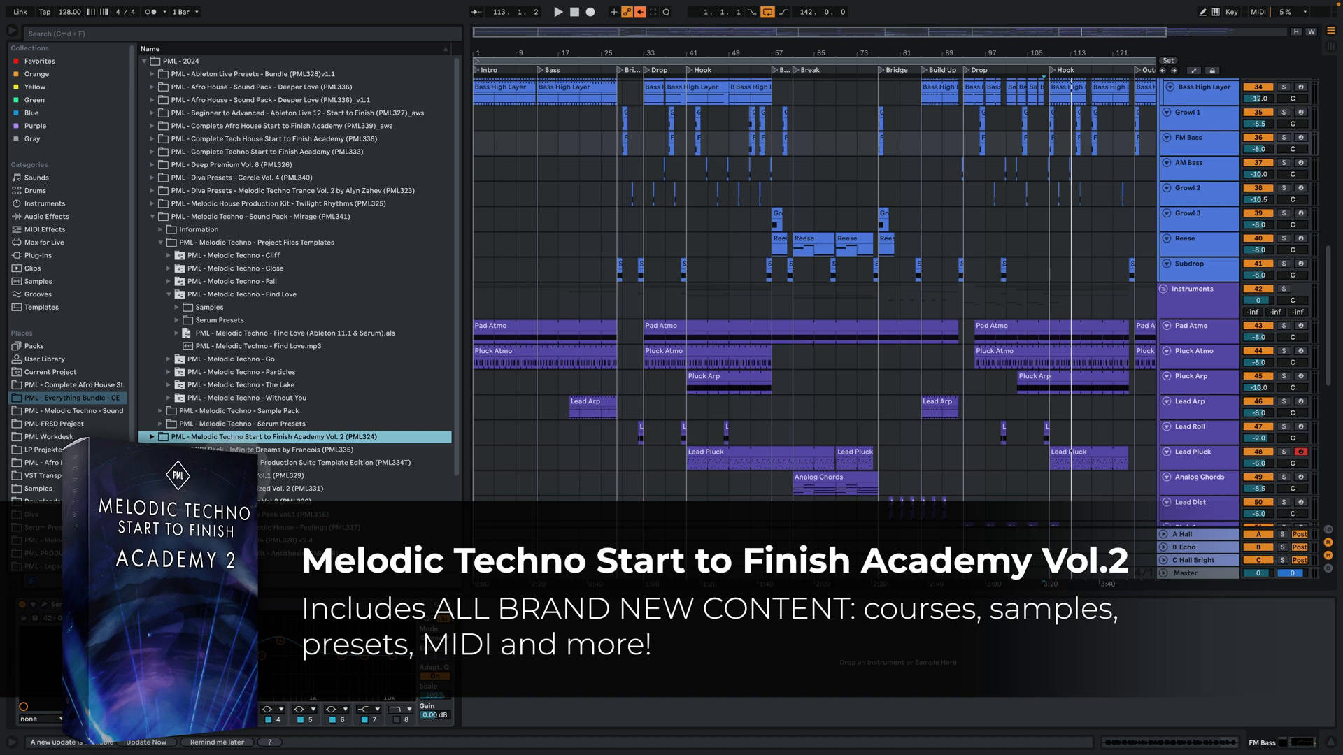
{"action": "left_click", "coordinate": [495, 347]}
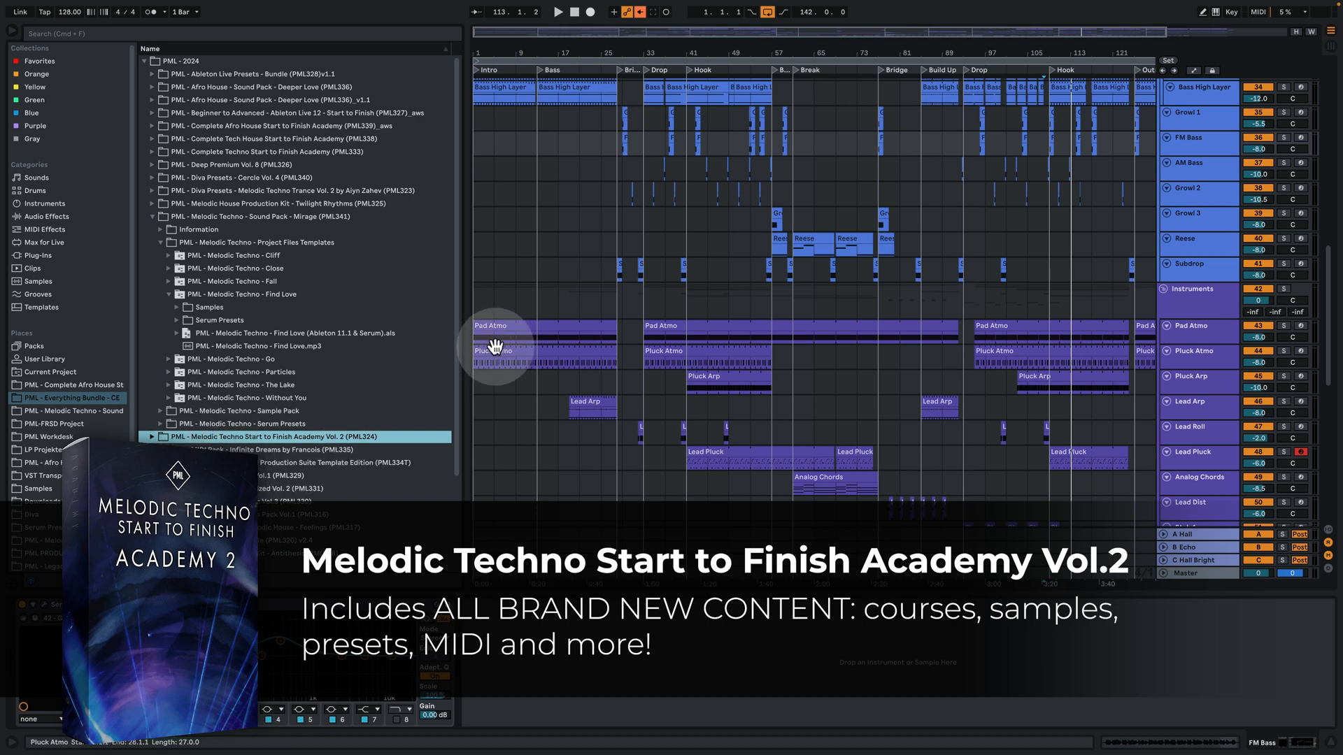
{"action": "left_click", "coordinate": [503, 325]}
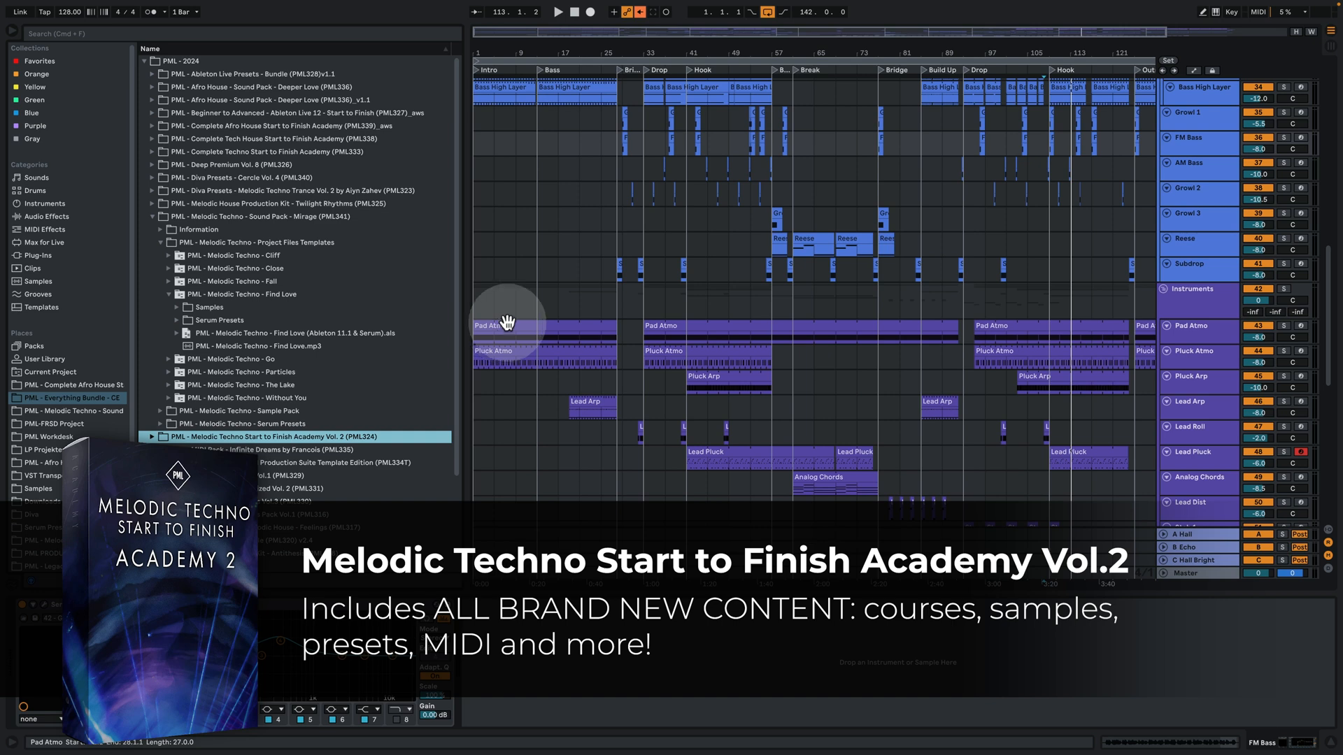
{"action": "left_click", "coordinate": [487, 308]}
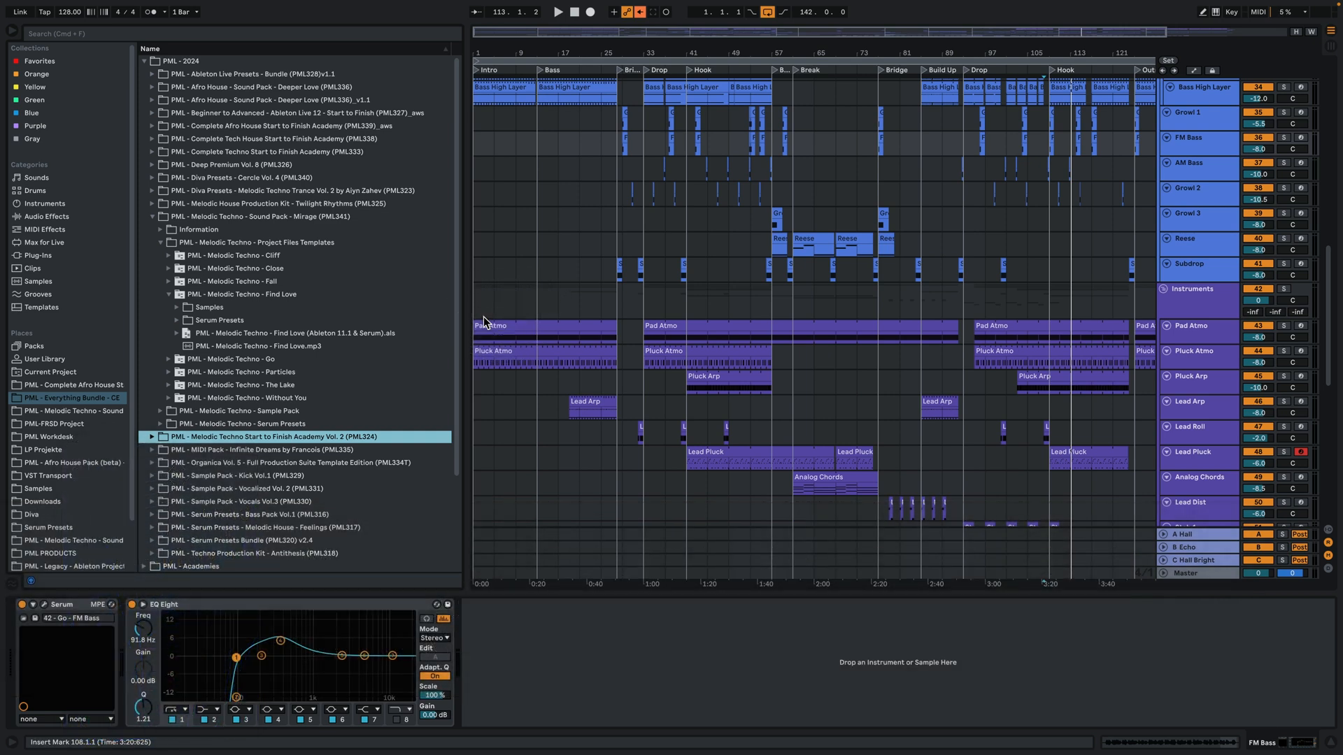
{"action": "left_click", "coordinate": [484, 322]}
{"action": "left_click", "coordinate": [431, 296]}
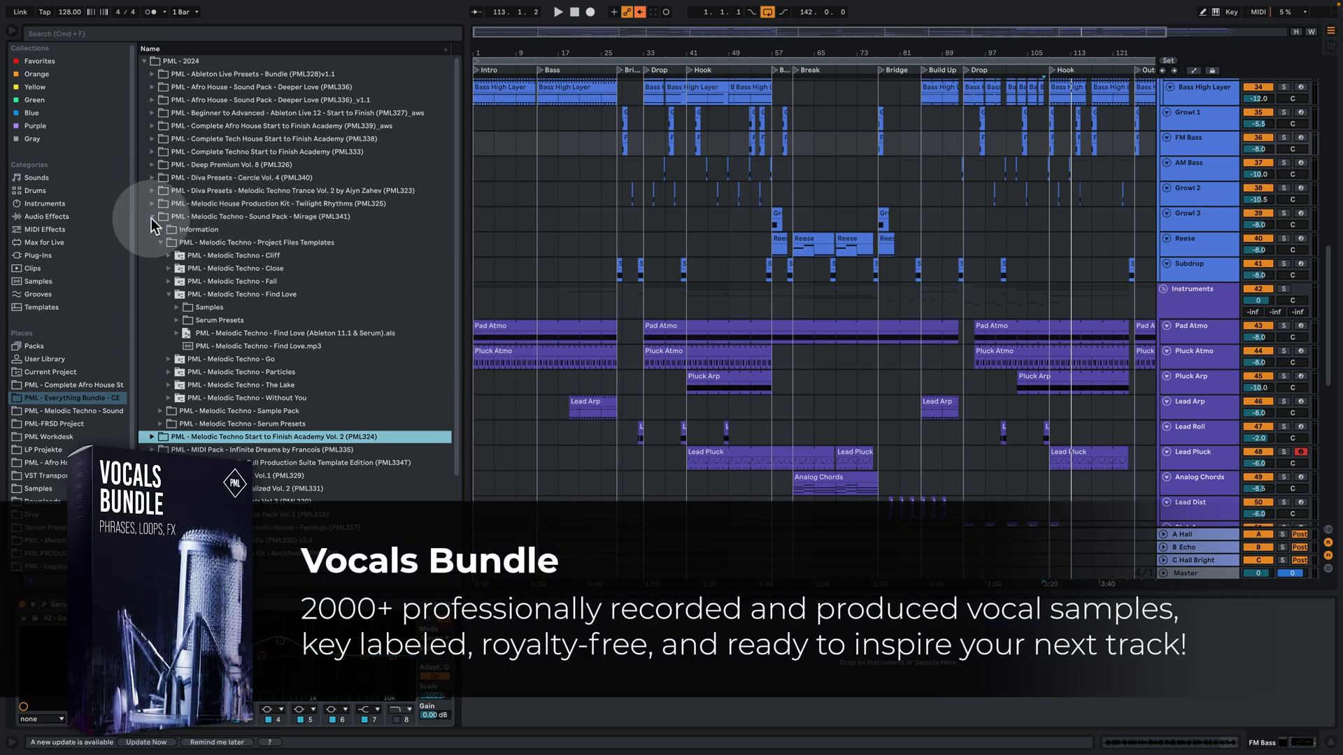
Look over the whole arrangement's tracks, from the Fx and Vocals groups up to the Bass and Drums groups
{"action": "scroll", "coordinate": [888, 483], "scroll_direction": "down", "scroll_amount": 8}
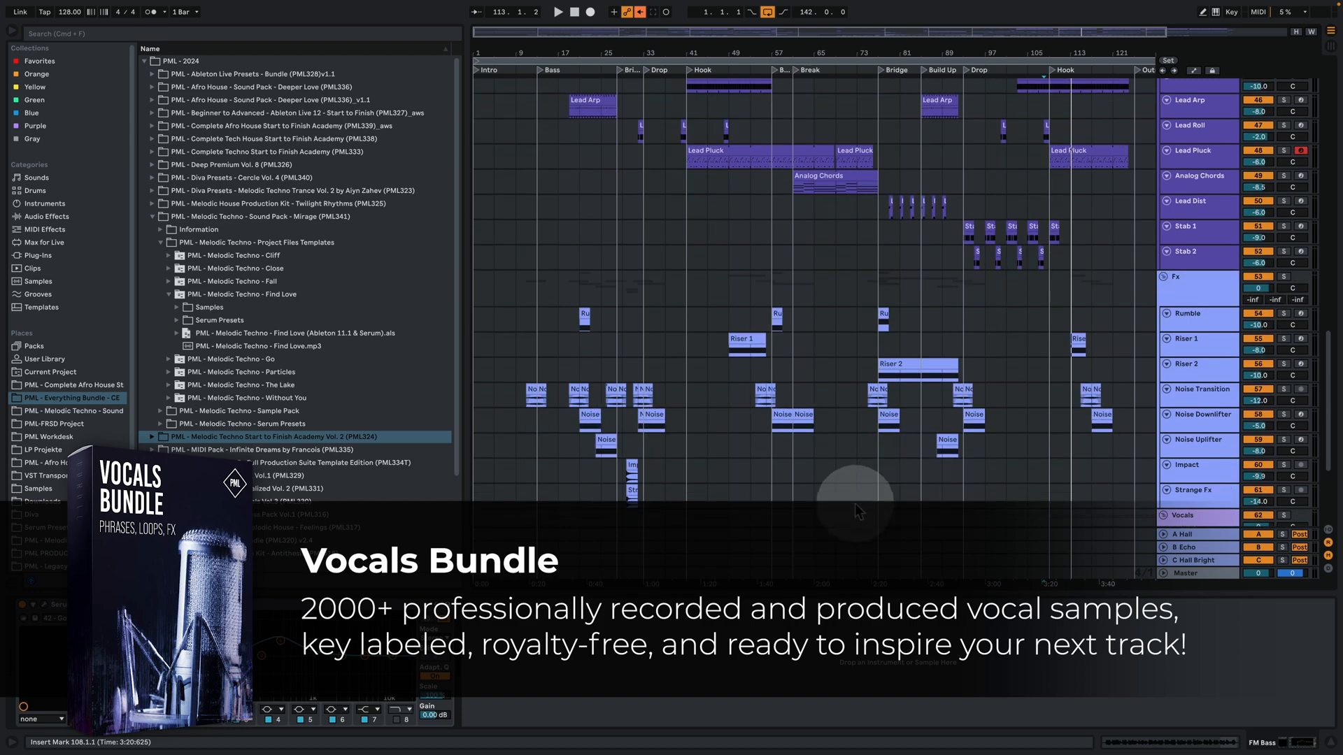
{"action": "scroll", "coordinate": [854, 504], "scroll_direction": "down", "scroll_amount": 4}
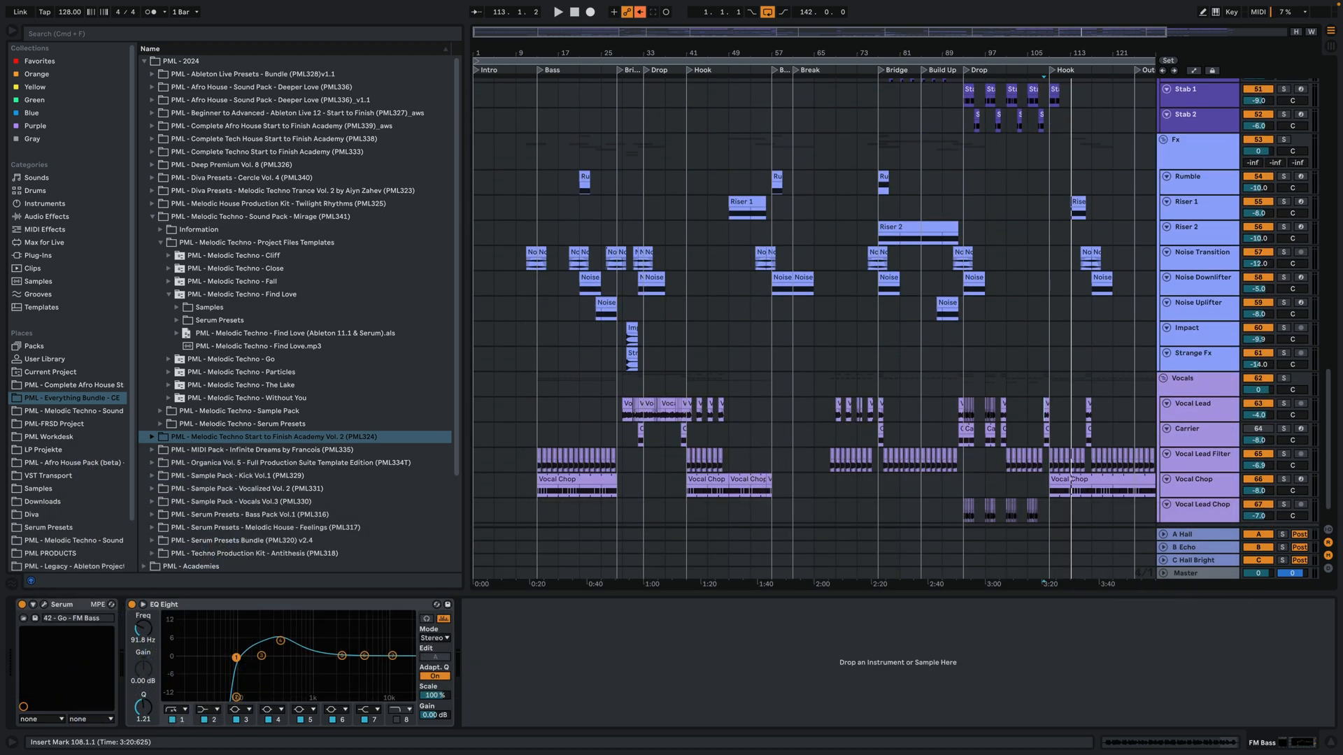
{"action": "scroll", "coordinate": [926, 369], "scroll_direction": "up", "scroll_amount": 15}
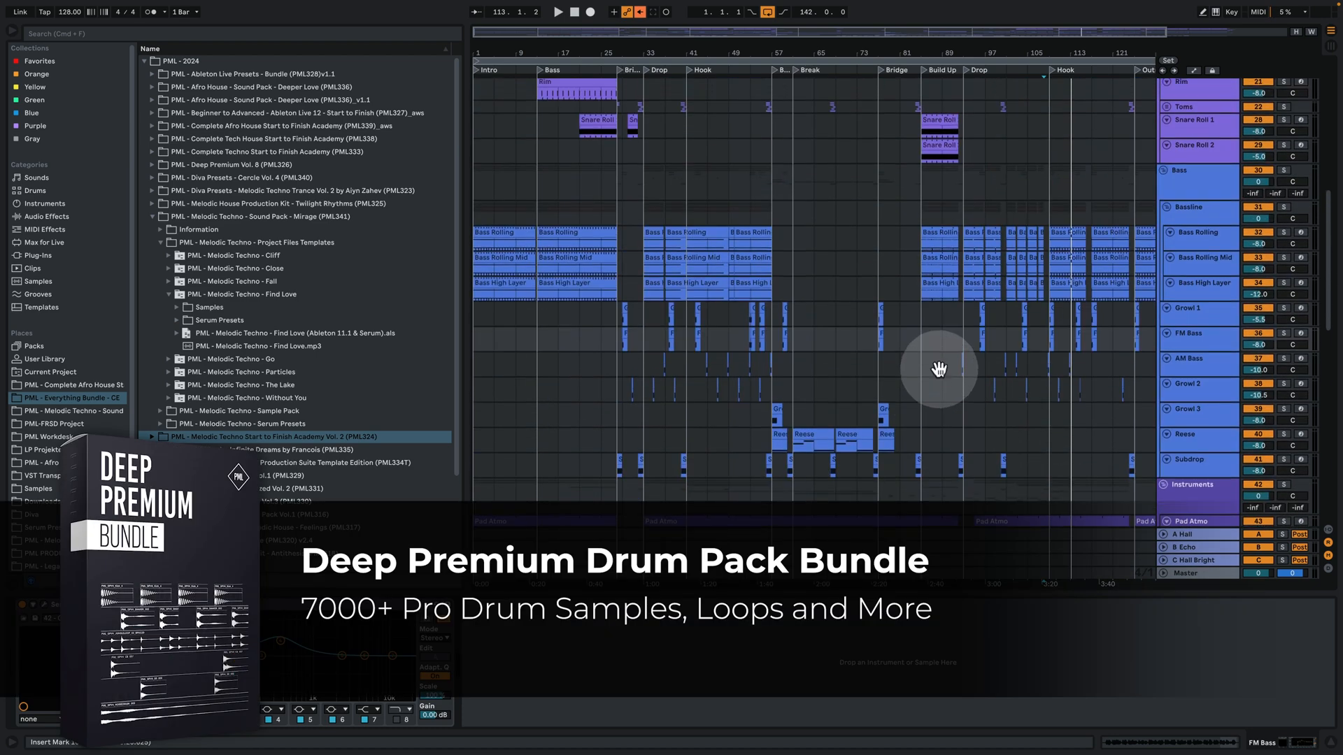
{"action": "scroll", "coordinate": [938, 369], "scroll_direction": "up", "scroll_amount": 10}
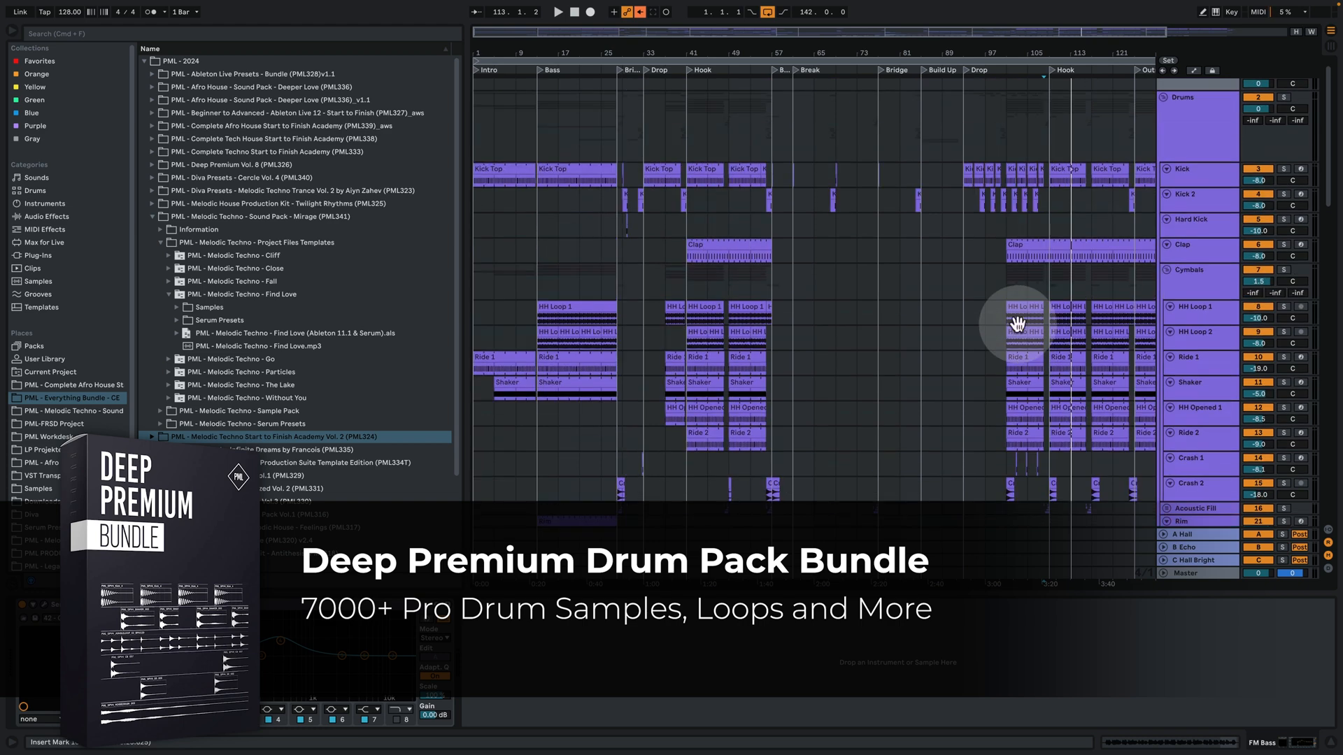
{"action": "scroll", "coordinate": [1017, 324], "scroll_direction": "up", "scroll_amount": 1}
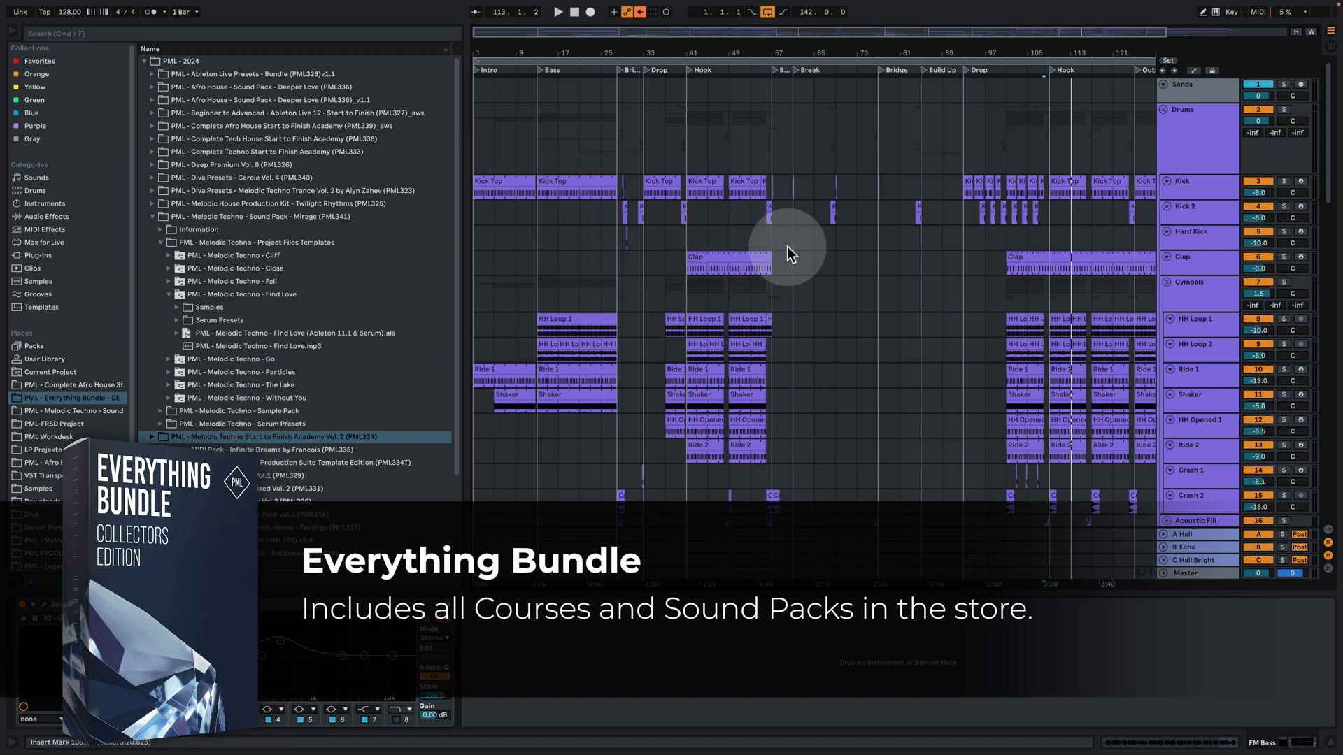
Play the full arrangement from bar 1 and re-enable the overridden automation
{"action": "left_click", "coordinate": [101, 401]}
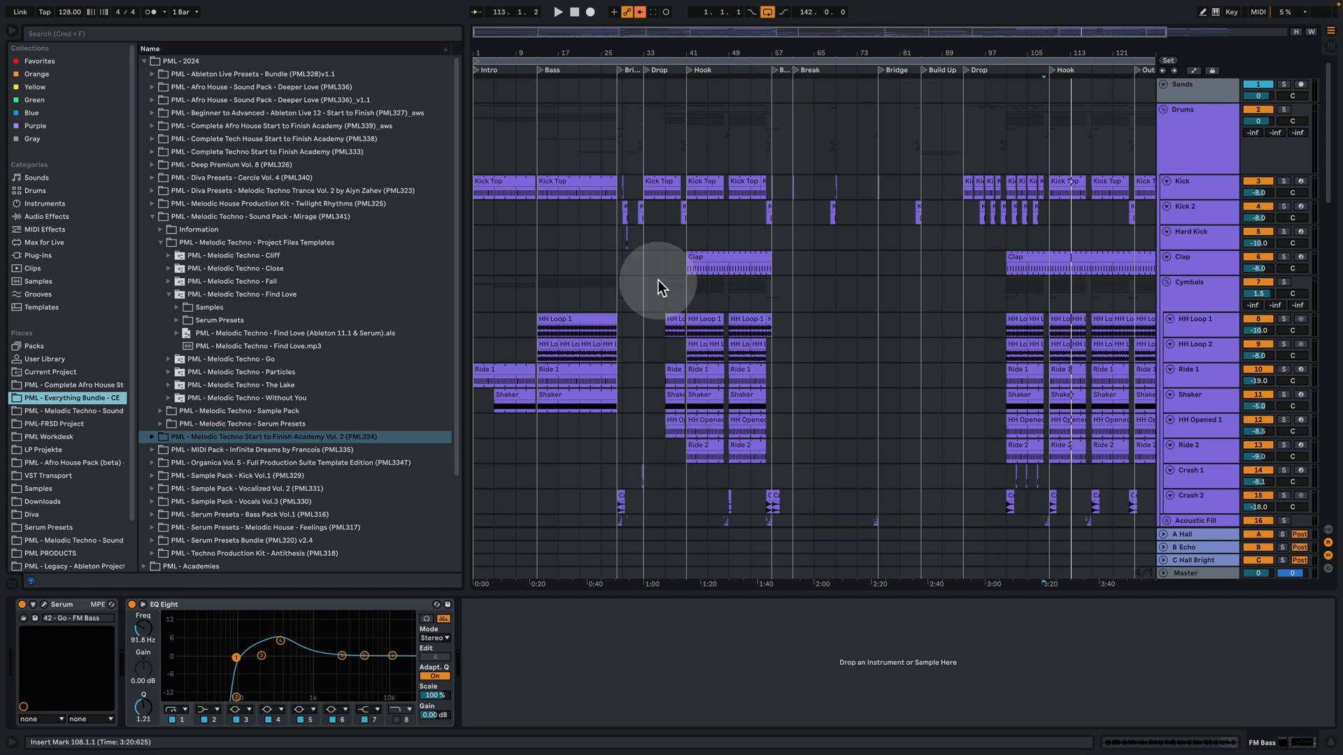
{"action": "left_click", "coordinate": [476, 212]}
{"action": "key", "text": "space"}
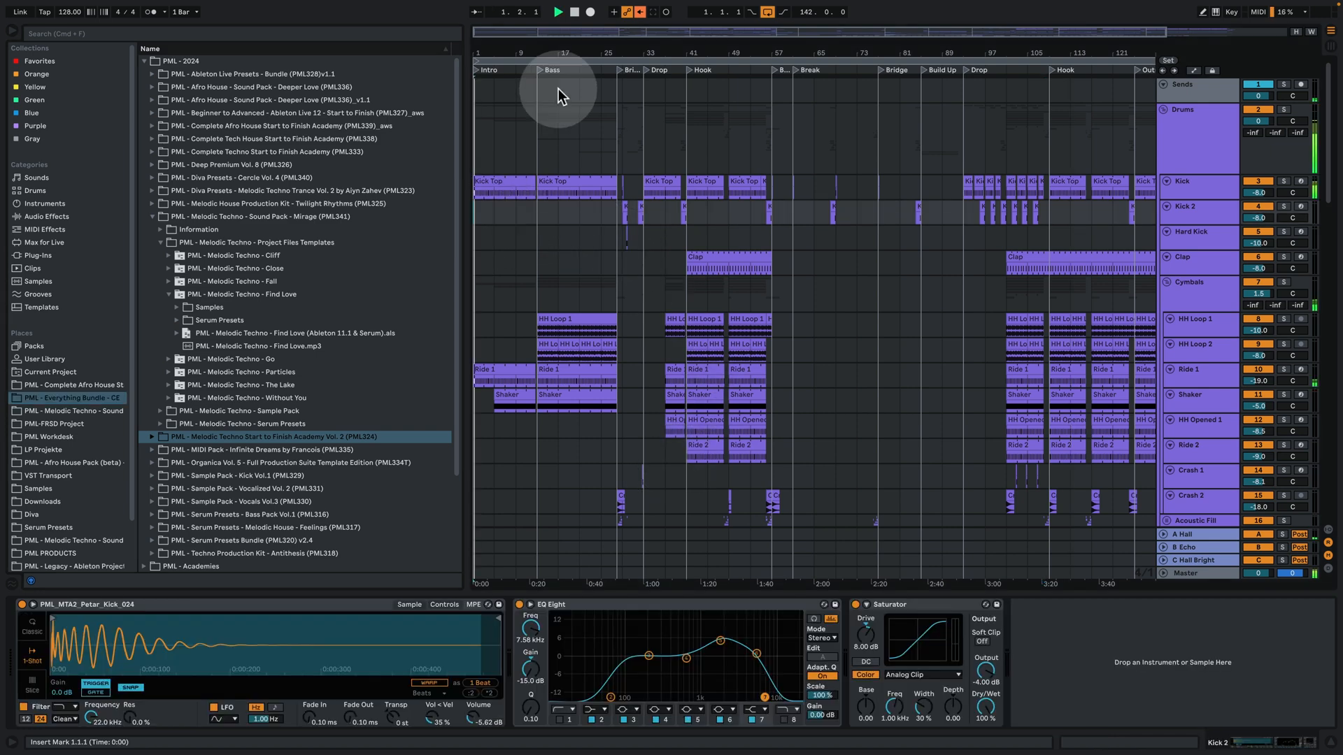
{"action": "left_click", "coordinate": [639, 13]}
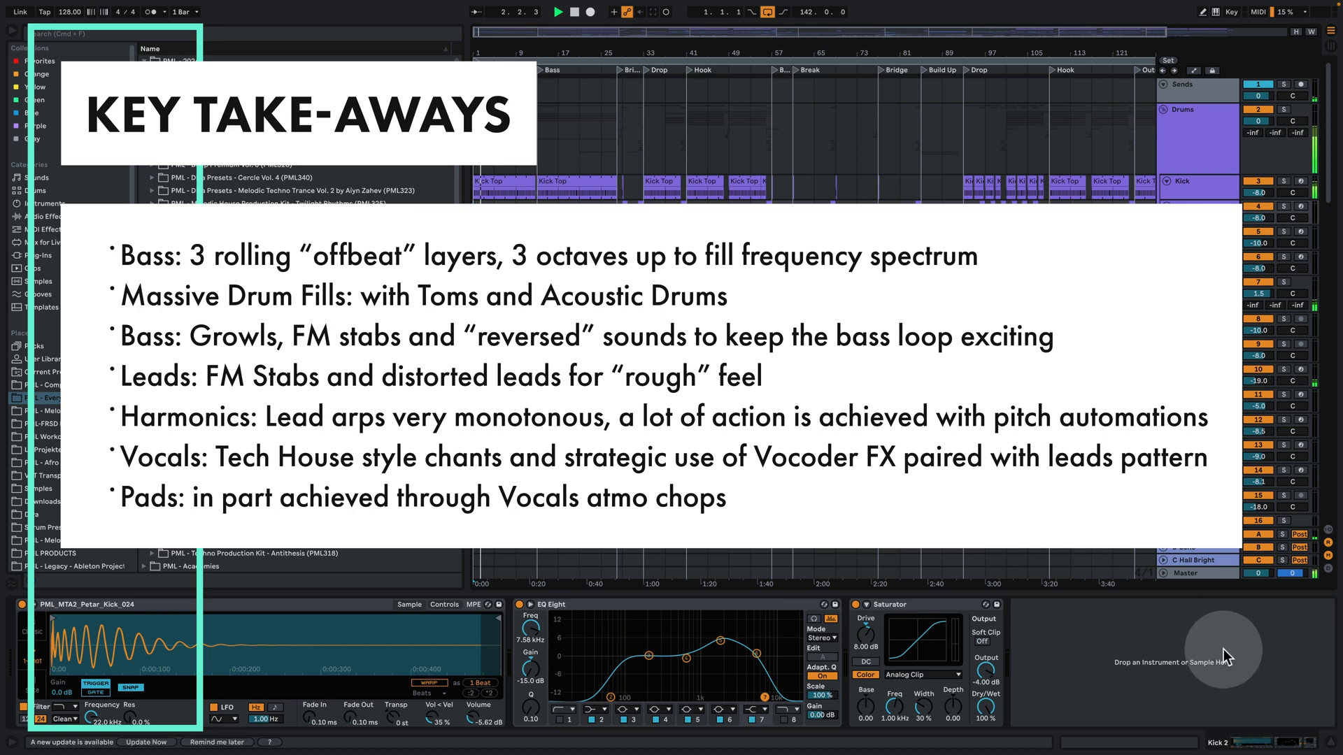
Hide the device view, optimize the arrangement height, and narrow the browser to give the full track more room
{"action": "left_click", "coordinate": [1327, 743]}
{"action": "left_click_drag", "start_coordinate": [754, 50], "coordinate": [754, 28]}
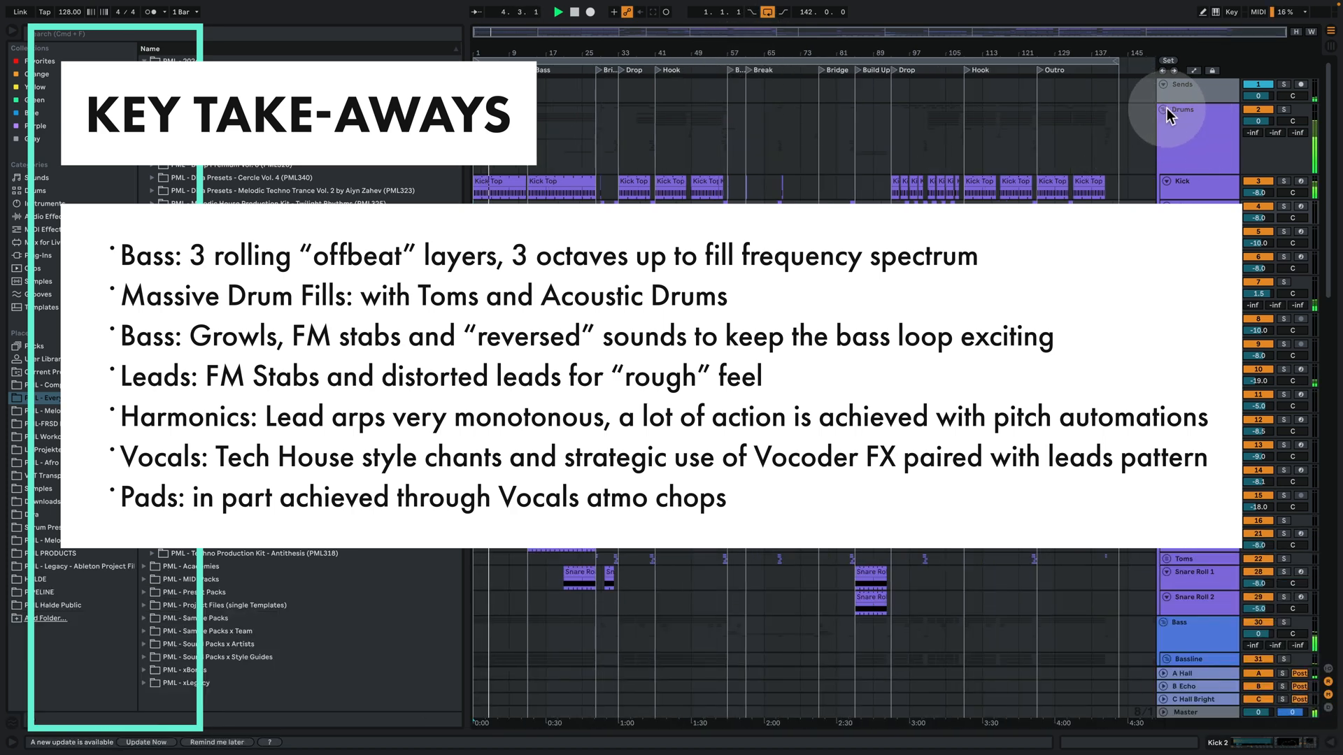
{"action": "left_click", "coordinate": [1221, 128]}
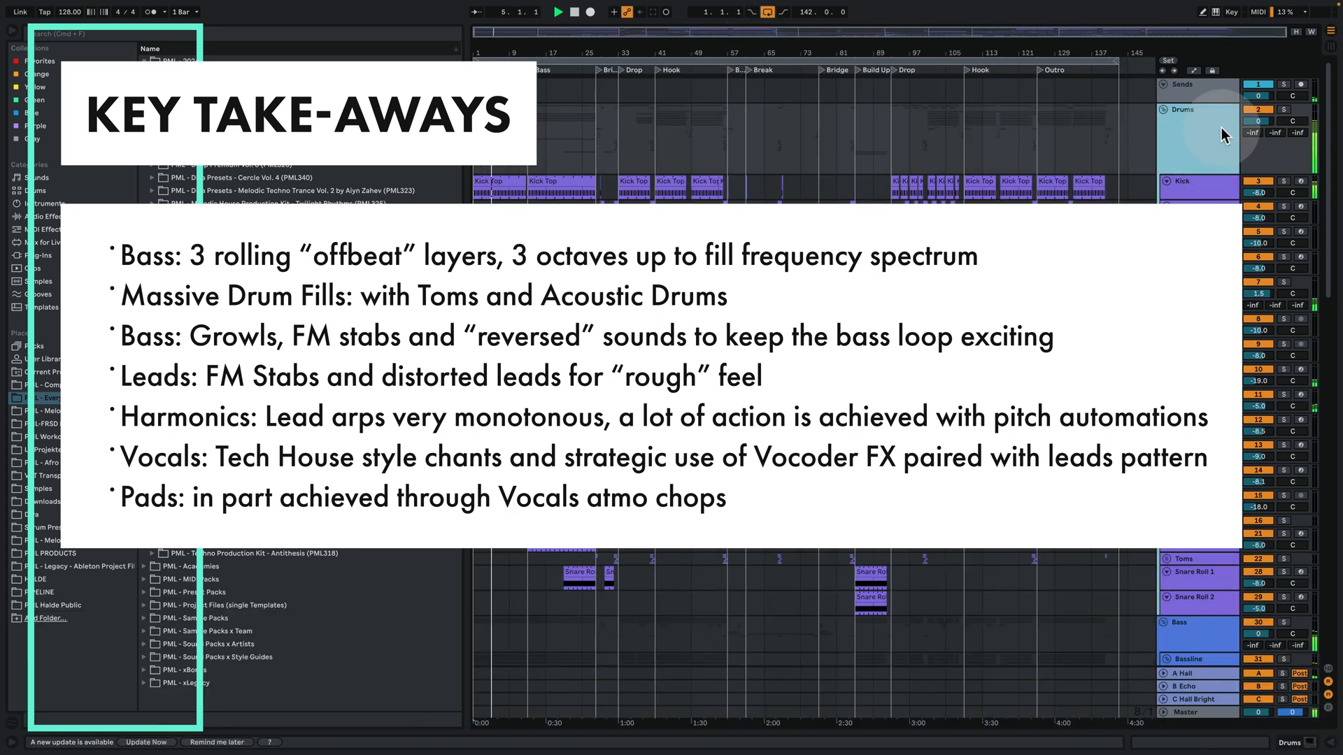
{"action": "left_click", "coordinate": [1296, 32]}
{"action": "left_click_drag", "start_coordinate": [464, 195], "coordinate": [383, 195]}
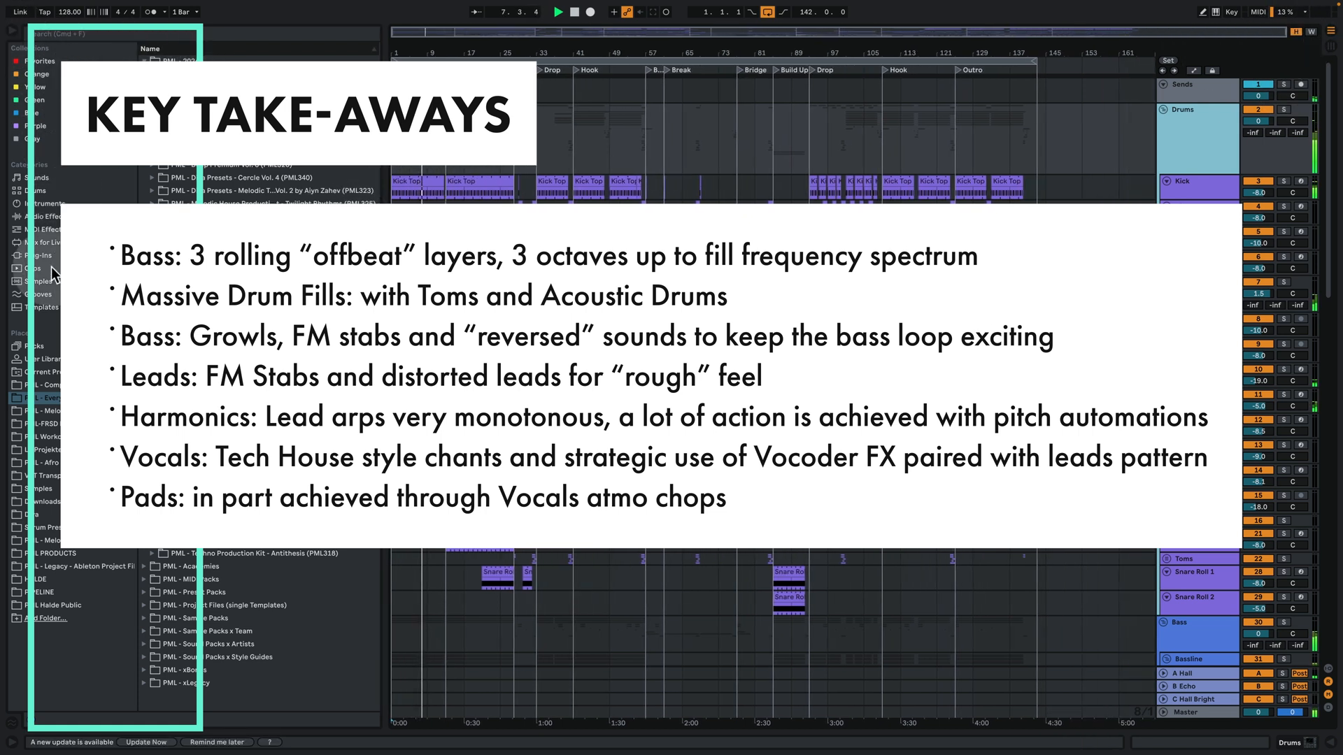
Collapse the Find Love template and the Melodic Techno - Sound Pack - Mirage (PML341) folder in the Everything Bundle browser
{"action": "left_click", "coordinate": [61, 411]}
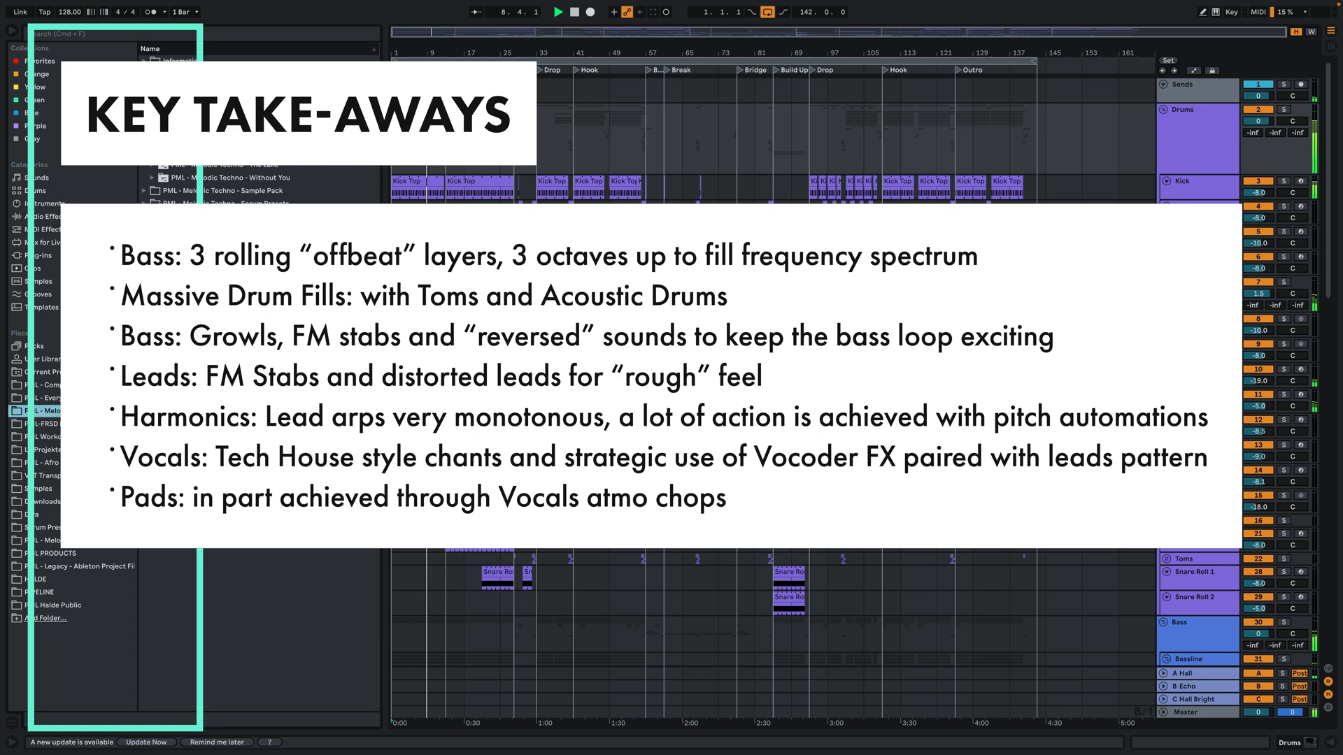
{"action": "left_click", "coordinate": [69, 398]}
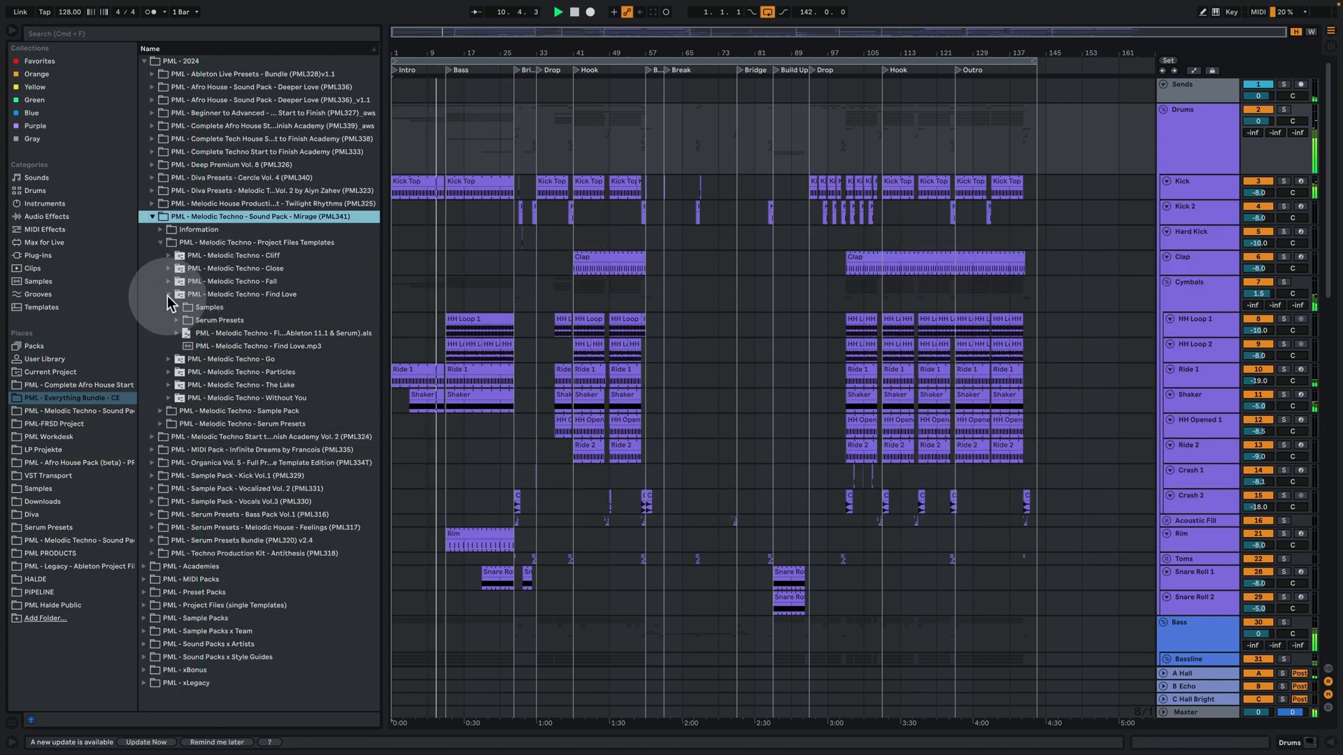
{"action": "left_click", "coordinate": [169, 294]}
{"action": "left_click", "coordinate": [287, 307]}
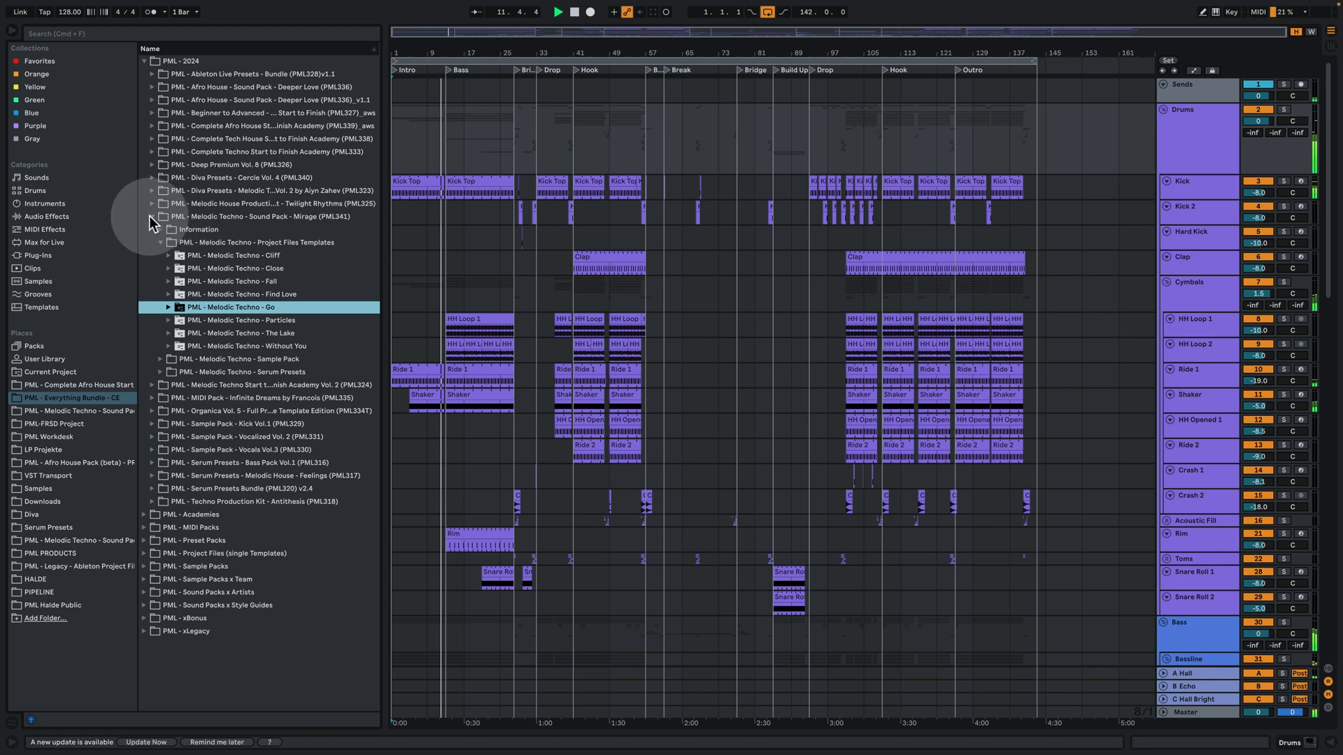
{"action": "left_click", "coordinate": [151, 217]}
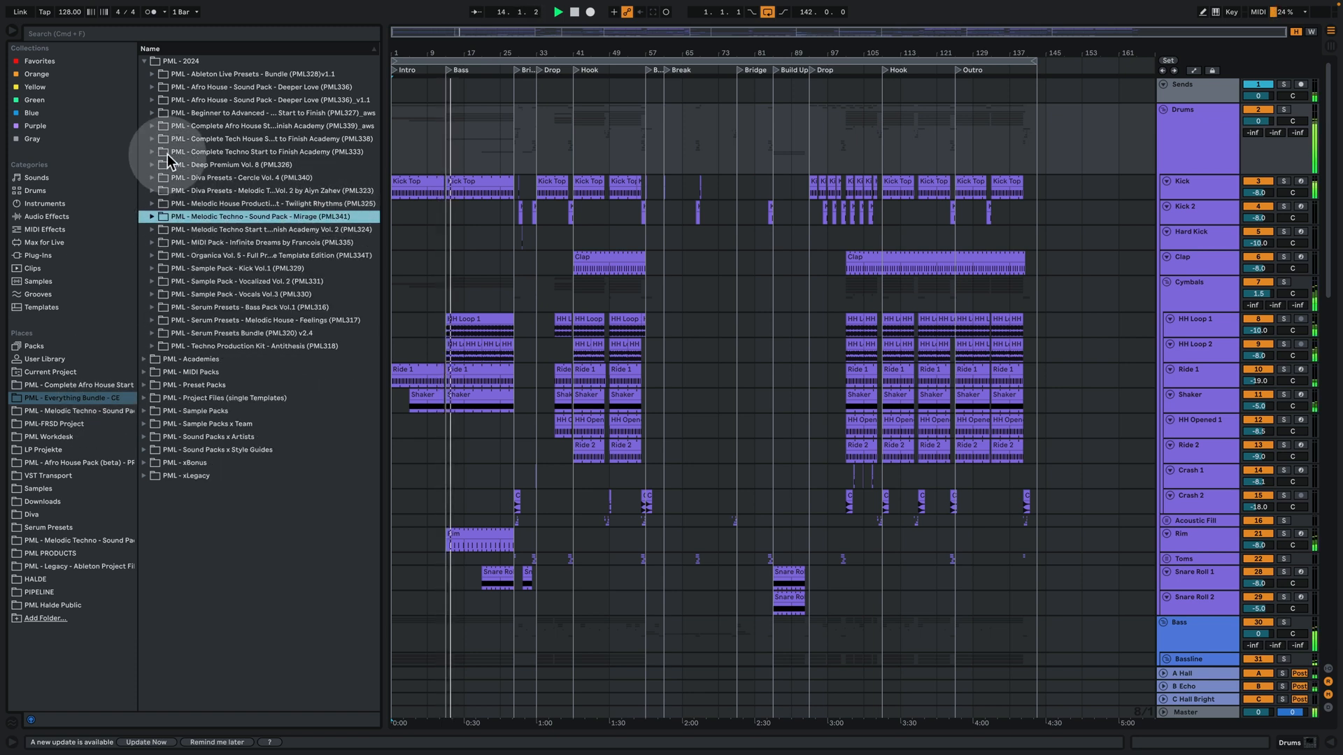
Show the Melodic Techno Sound Pack's contents in the browser and narrow it to give the arrangement more room
{"action": "left_click", "coordinate": [84, 411]}
{"action": "left_click_drag", "start_coordinate": [384, 124], "coordinate": [299, 120]}
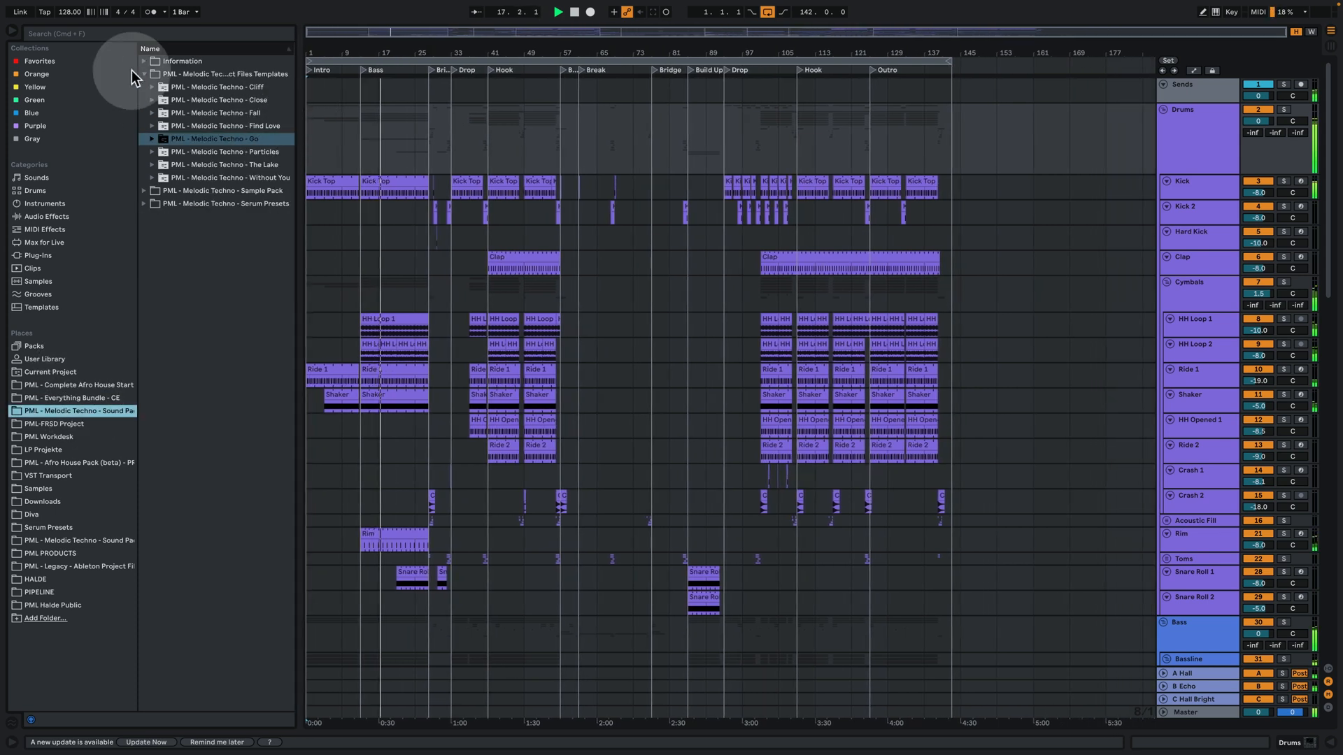
{"action": "left_click_drag", "start_coordinate": [475, 50], "coordinate": [514, 50]}
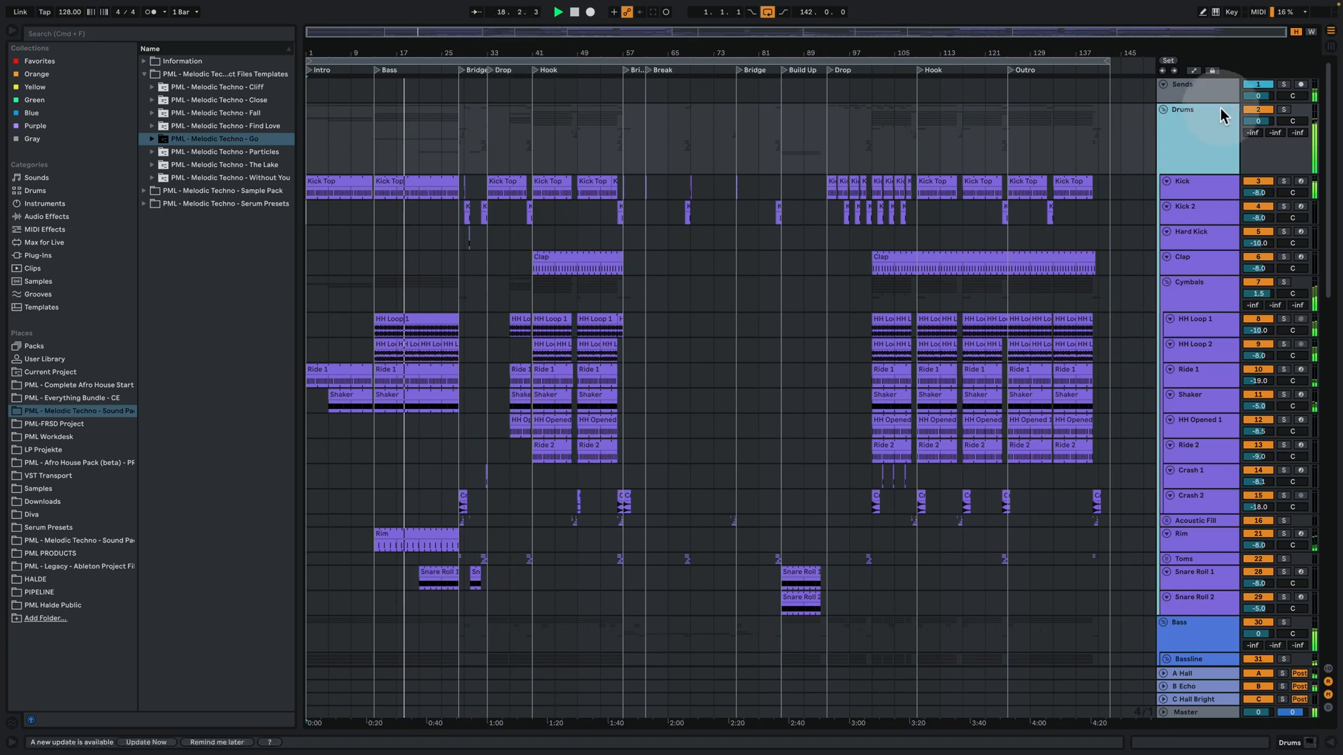
Fold the Drums, Bass and Fx groups in the arrangement
{"action": "left_click", "coordinate": [1163, 110]}
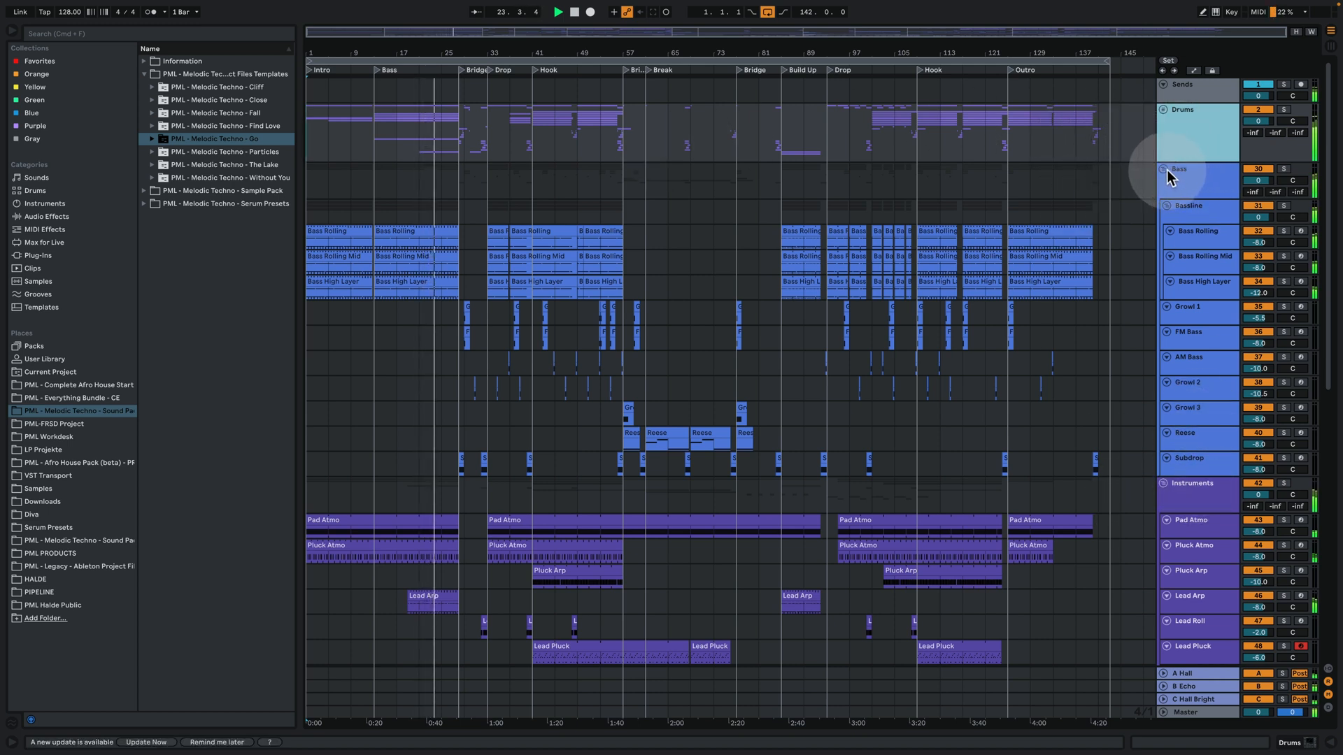
{"action": "left_click", "coordinate": [1187, 194]}
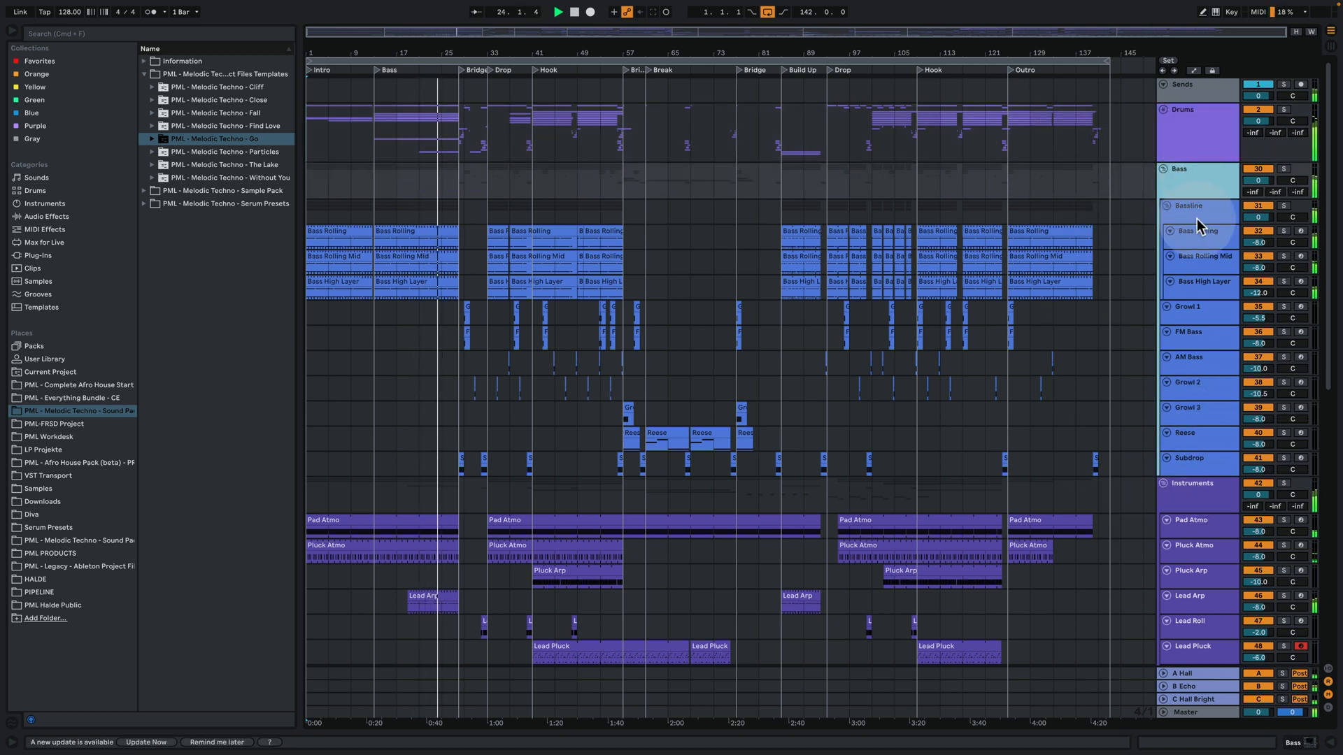
{"action": "left_click", "coordinate": [1200, 459], "text": "shift"}
{"action": "key", "text": "u"}
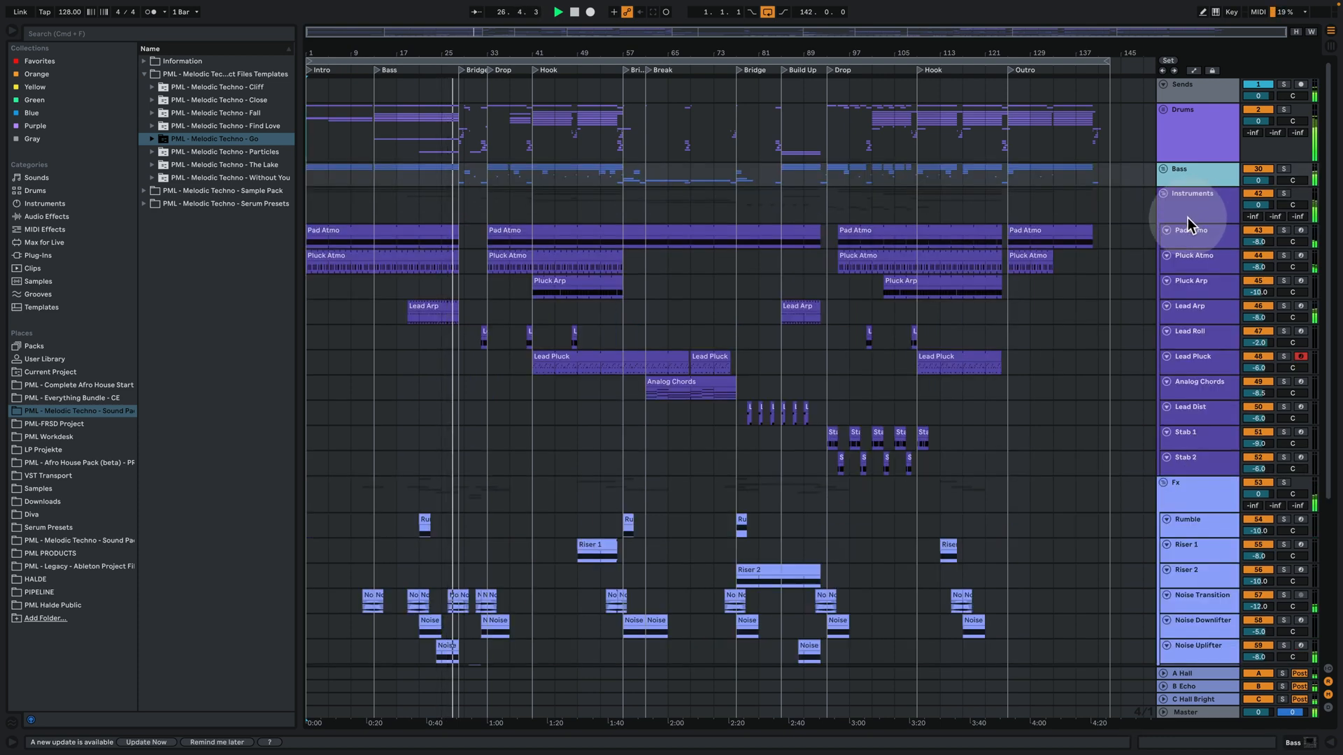
{"action": "left_click", "coordinate": [1191, 489]}
{"action": "left_click", "coordinate": [1163, 482]}
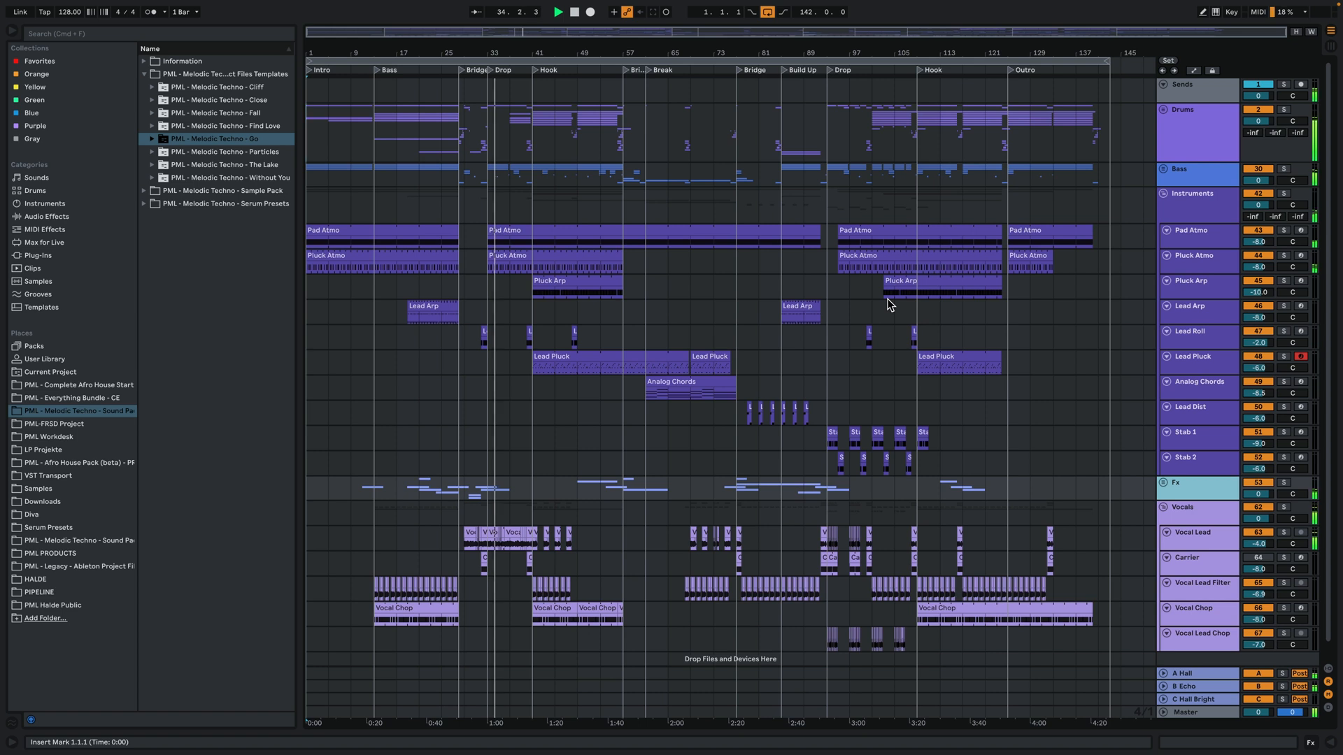
Fold the Pad Atmo, Pluck Atmo and Pluck Arp tracks in the Instruments group and select the Lead Dist track
{"action": "left_click", "coordinate": [846, 292]}
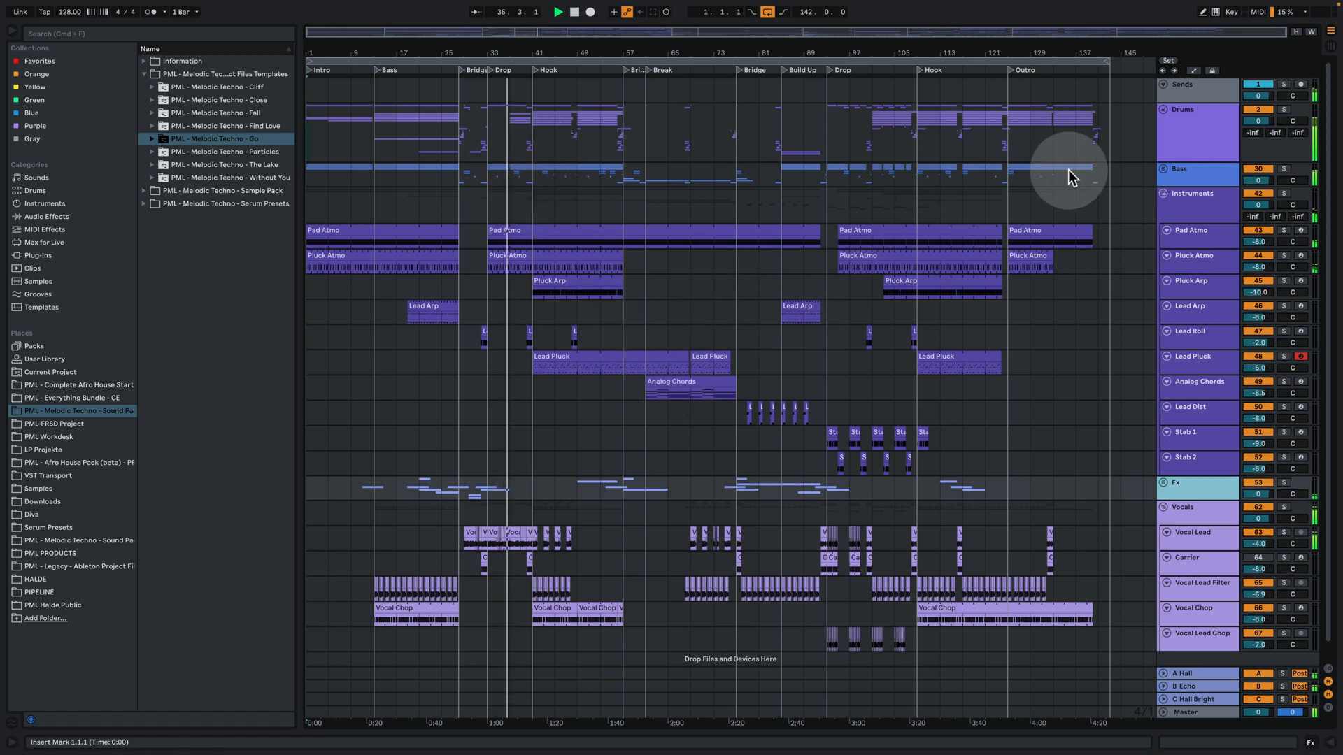
{"action": "left_click_drag", "start_coordinate": [507, 54], "coordinate": [507, 130]}
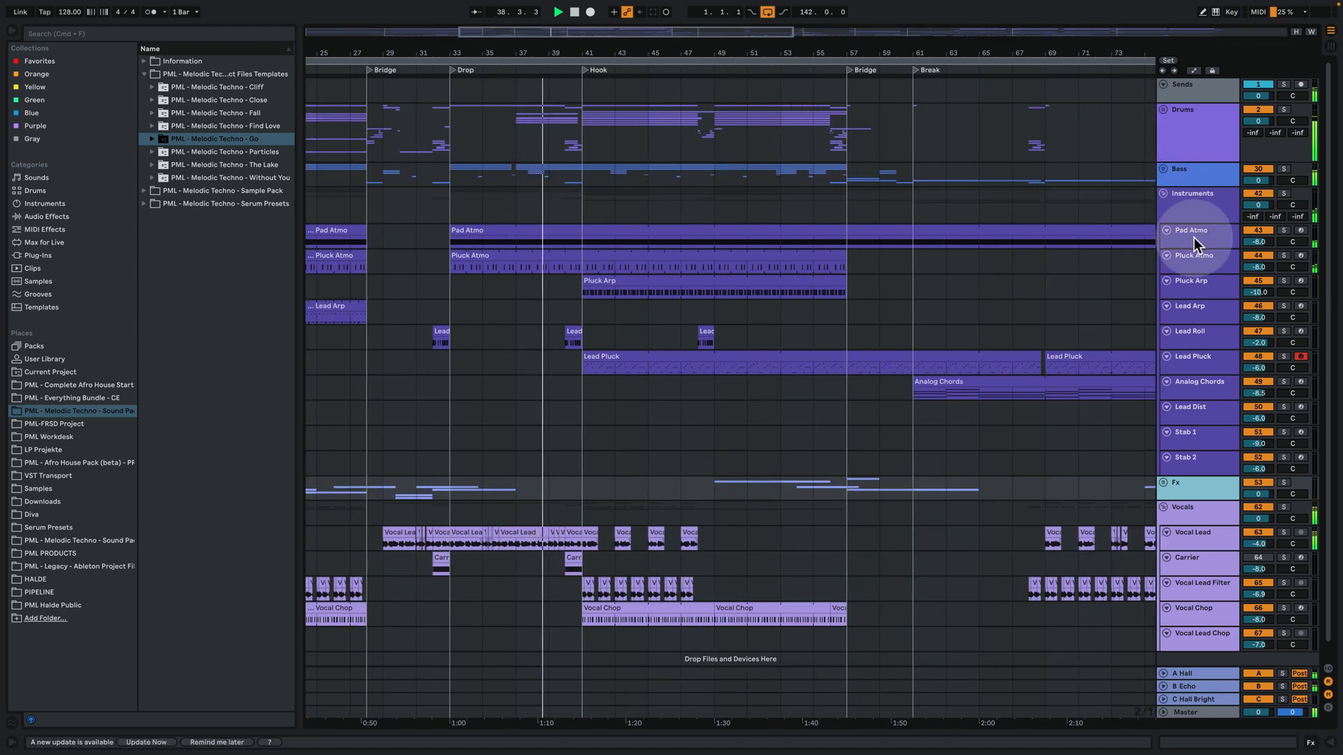
{"action": "left_click", "coordinate": [1167, 255]}
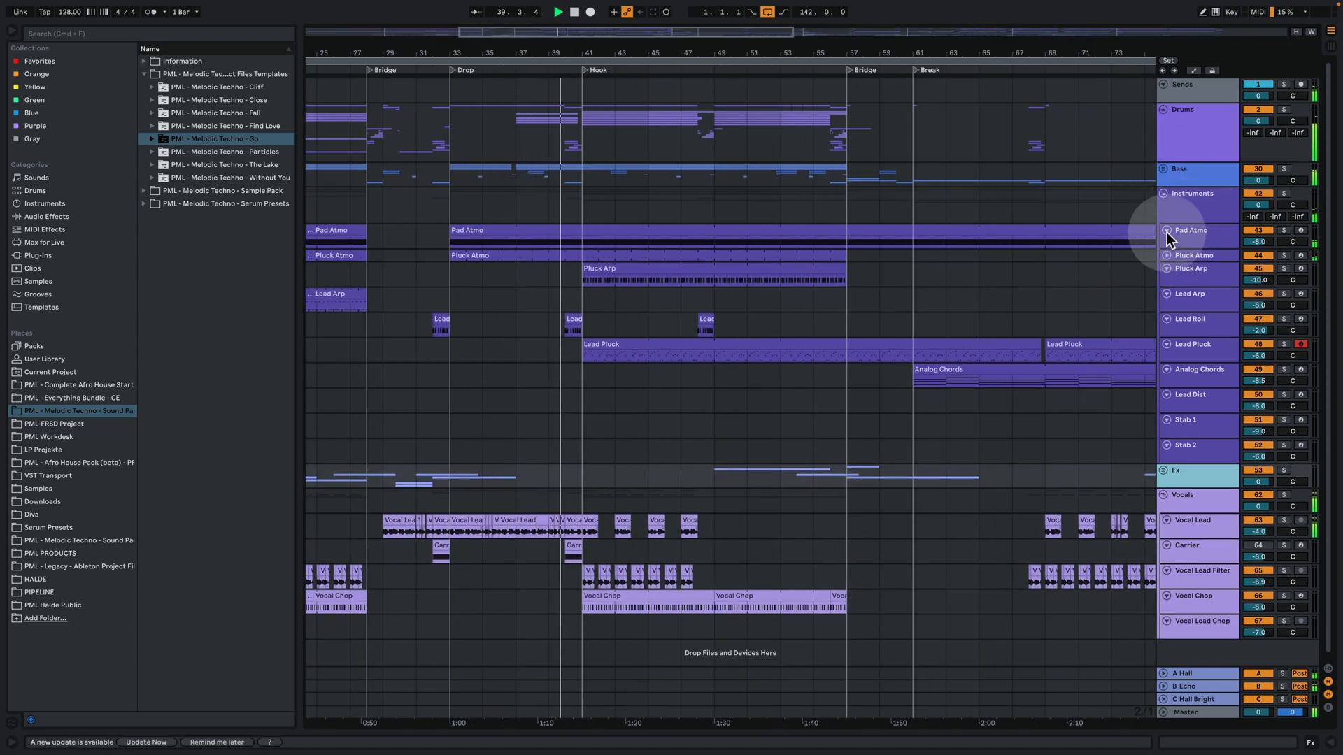
{"action": "left_click", "coordinate": [1167, 230]}
{"action": "left_click", "coordinate": [1167, 256]}
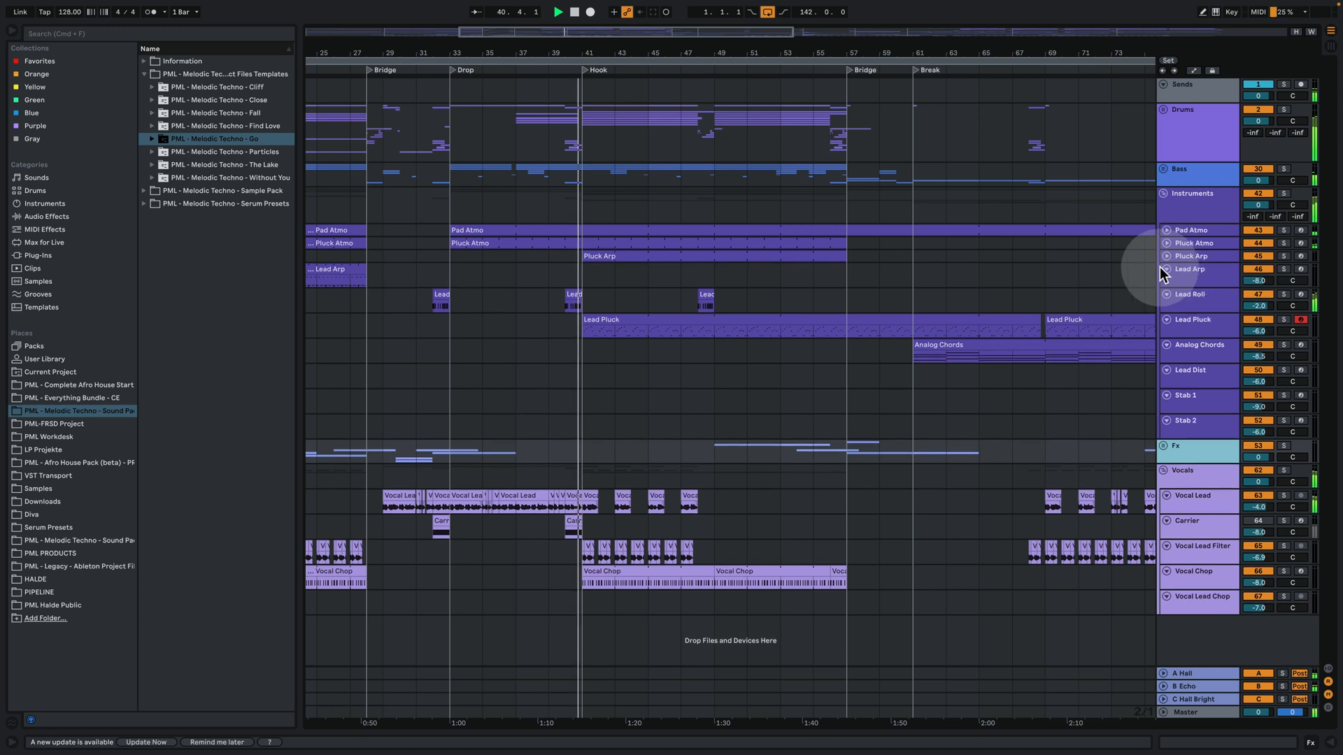
{"action": "left_click", "coordinate": [1187, 375]}
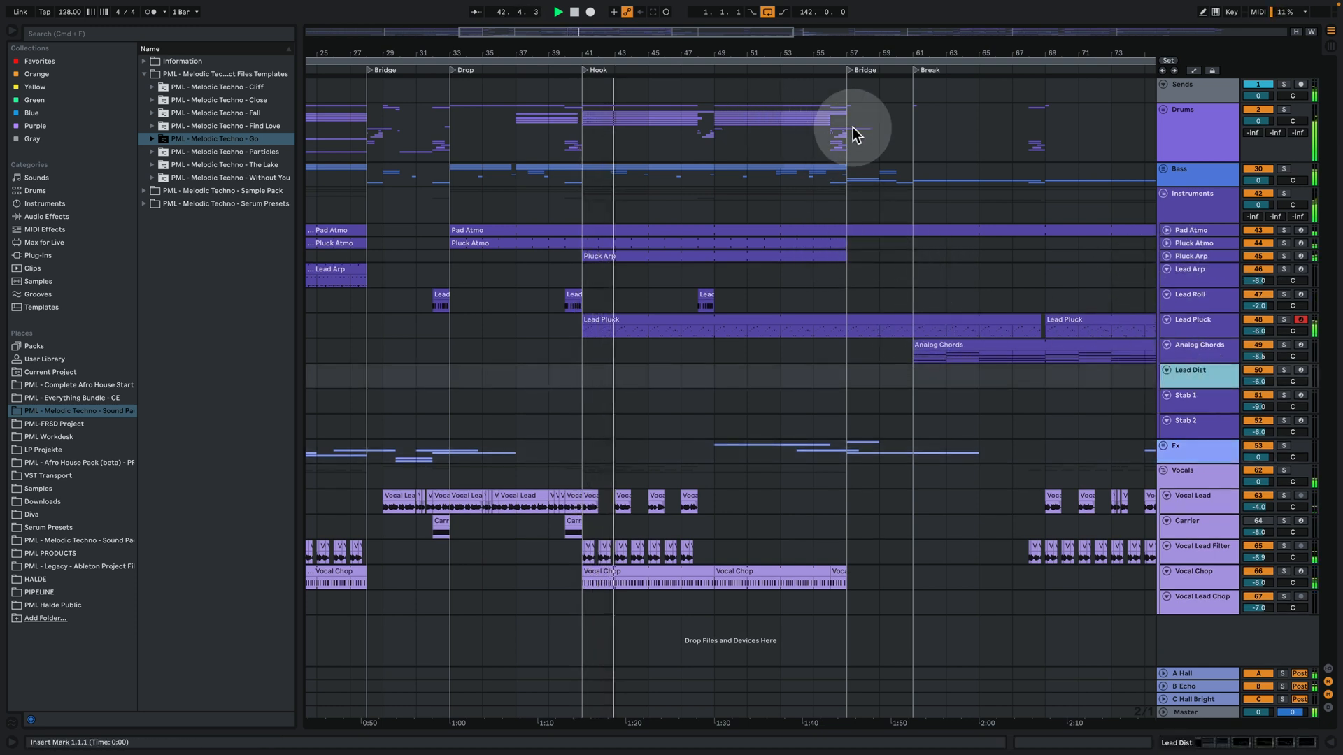
Unfold the Bass group and its Bassline subgroup to show the individual bass layers across the arrangement
{"action": "left_click", "coordinate": [1163, 170]}
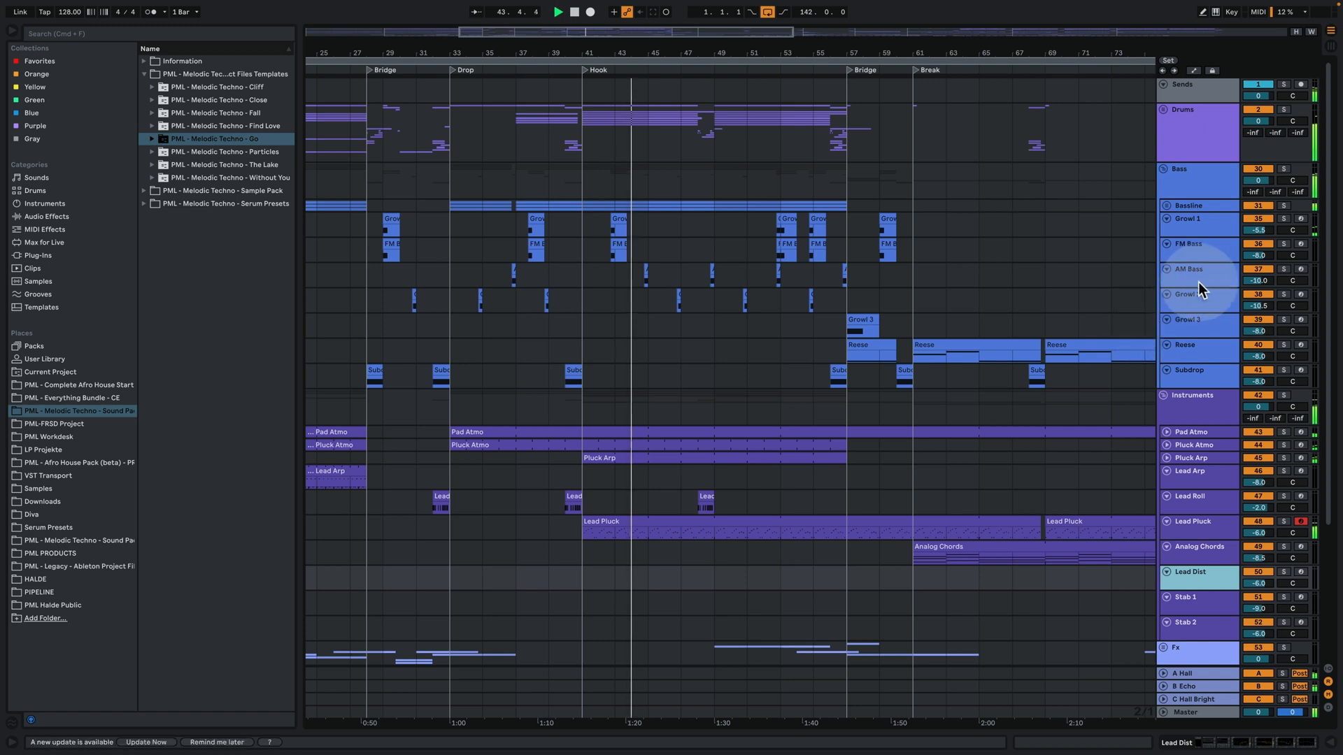
{"action": "left_click", "coordinate": [1166, 206]}
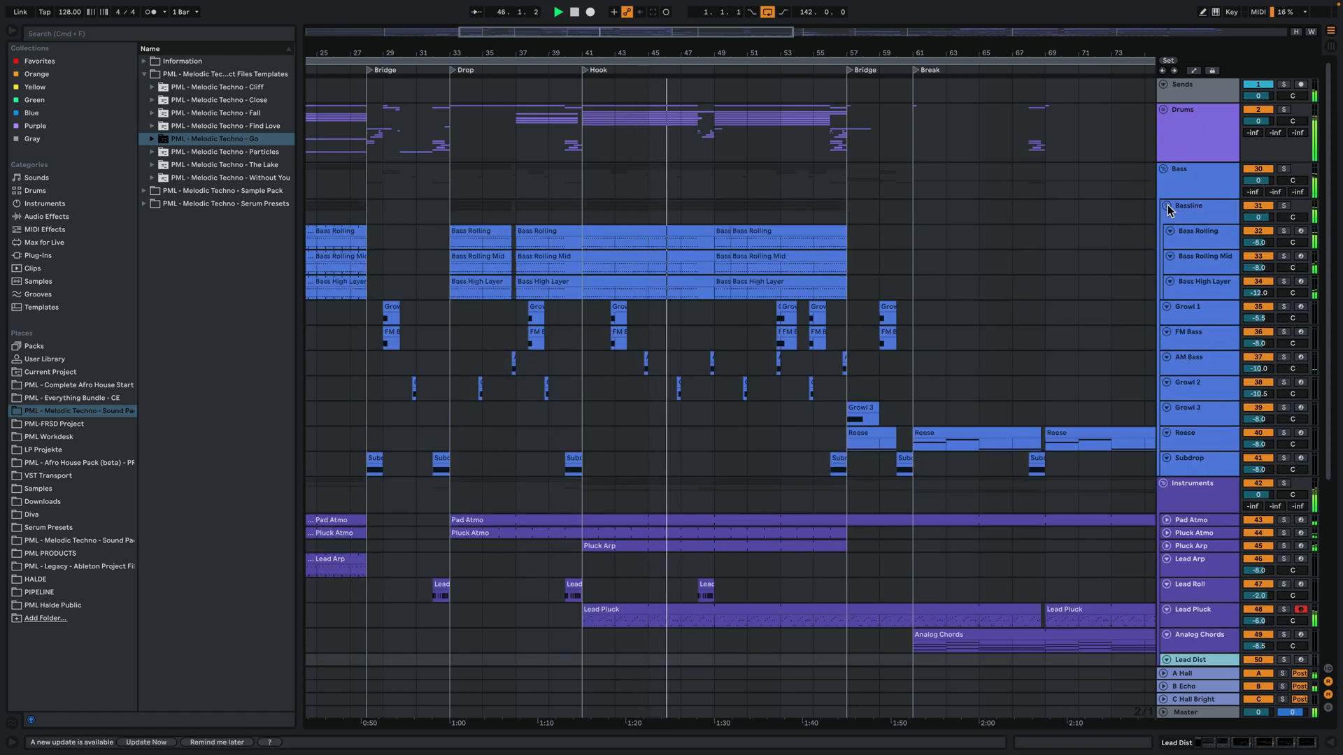
{"action": "left_click_drag", "start_coordinate": [684, 55], "coordinate": [709, 98]}
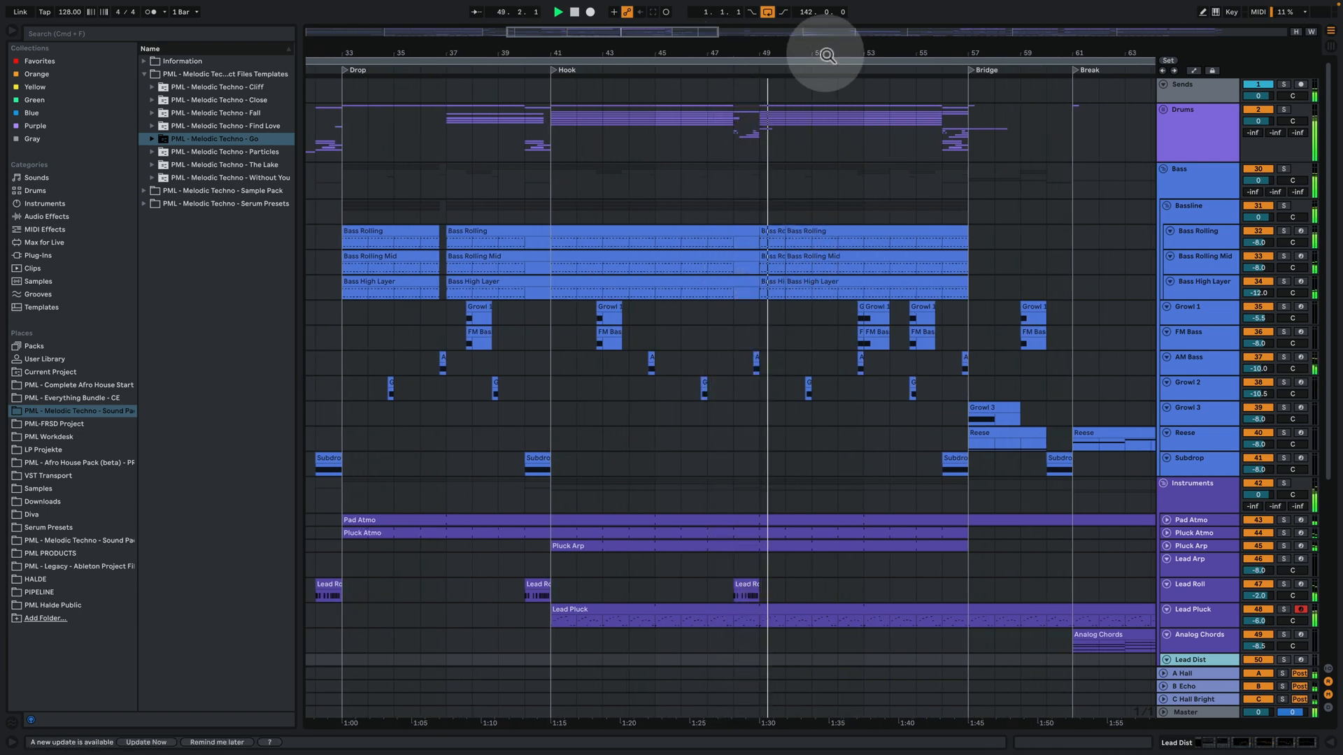
{"action": "left_click_drag", "start_coordinate": [827, 55], "coordinate": [826, 17]}
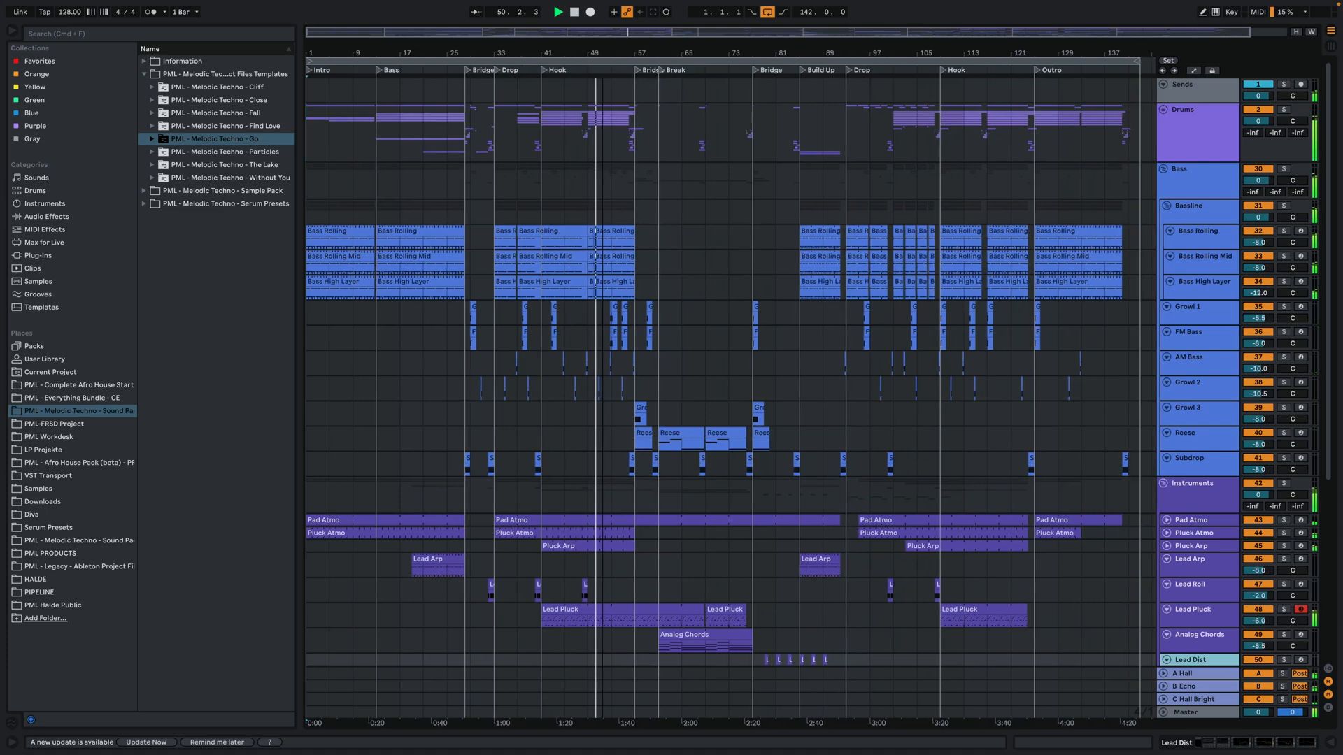
{"action": "left_click", "coordinate": [637, 144]}
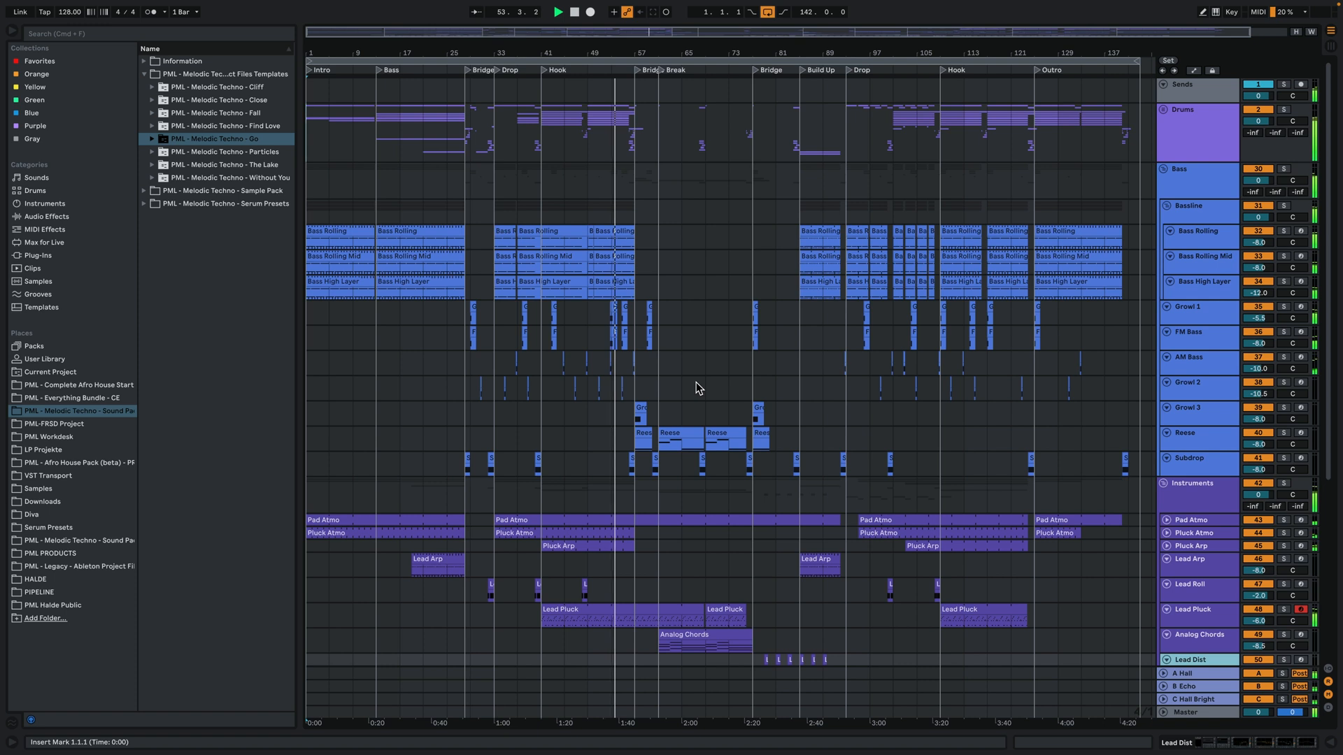
{"action": "left_click", "coordinate": [759, 390]}
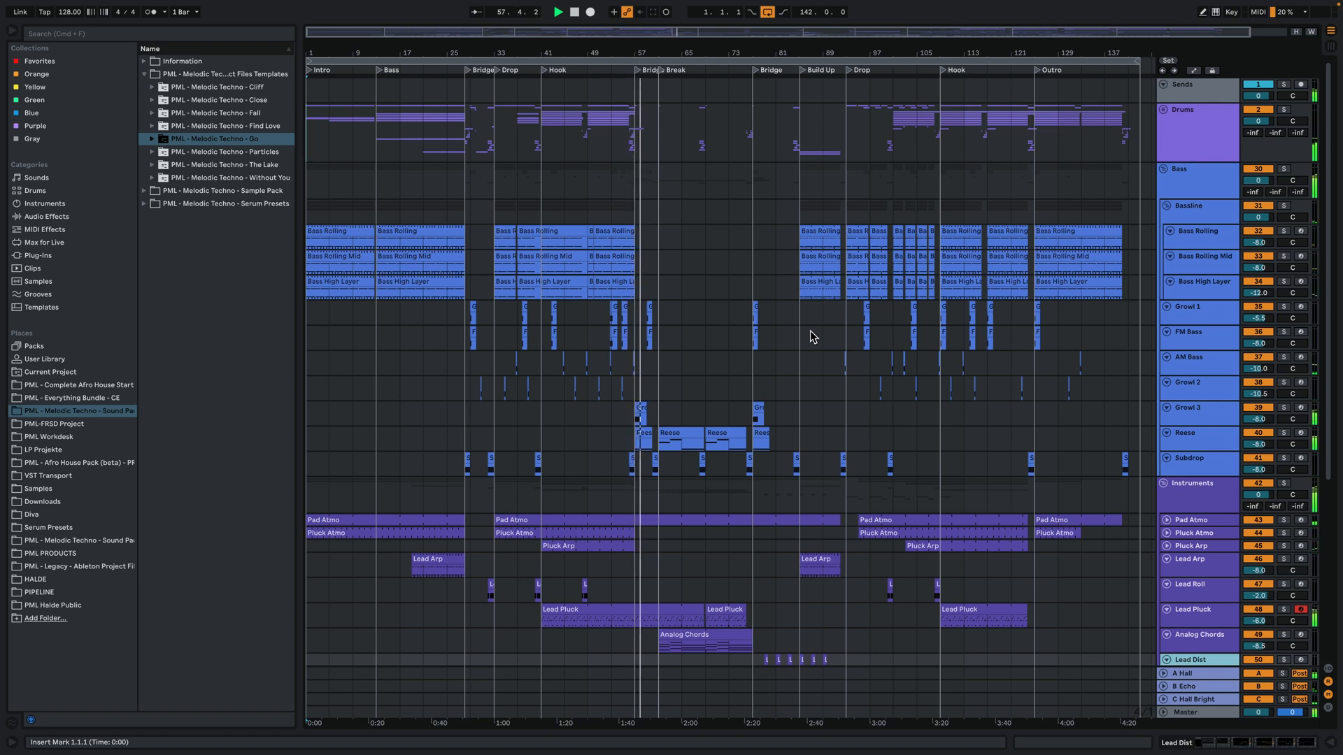
Unfold the Drums group, place the insert marker at 61.2.1 on the Kick track in the Break, and fold the group again
{"action": "left_click_drag", "start_coordinate": [684, 46], "coordinate": [685, 168]}
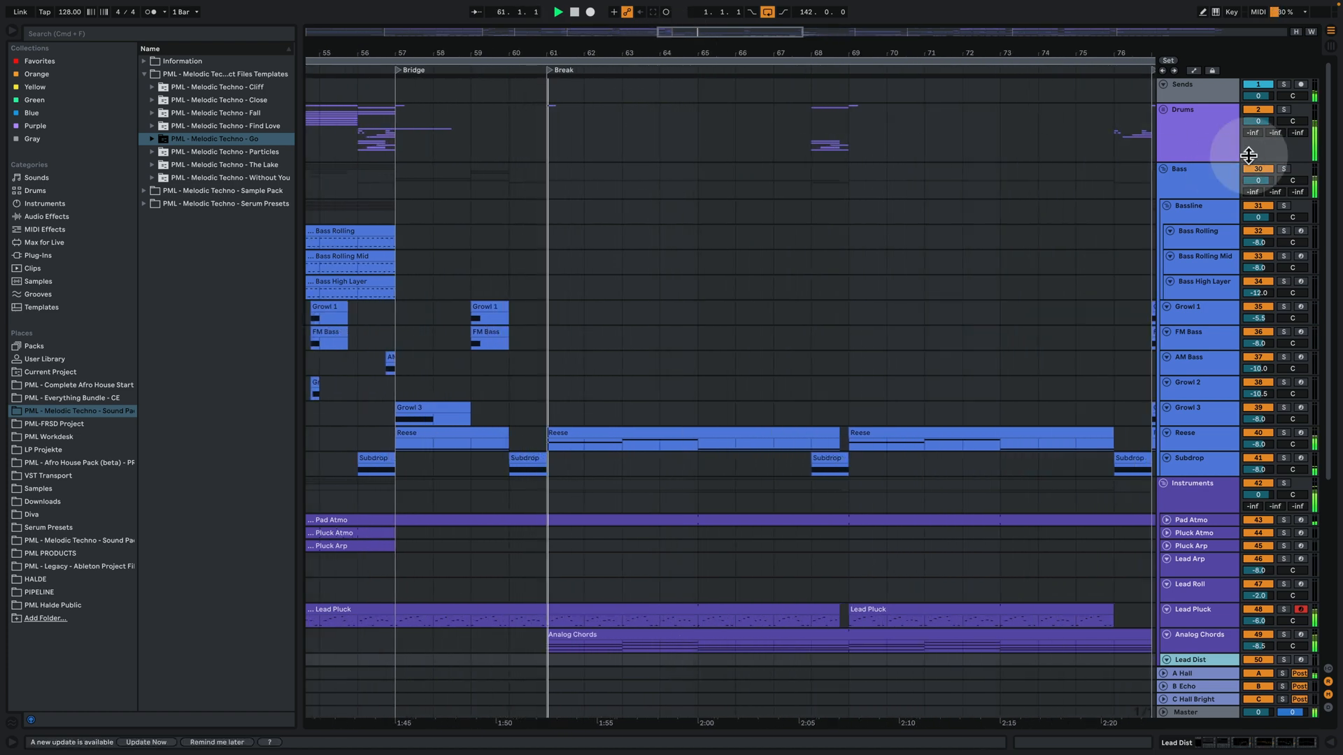
{"action": "left_click", "coordinate": [1163, 110]}
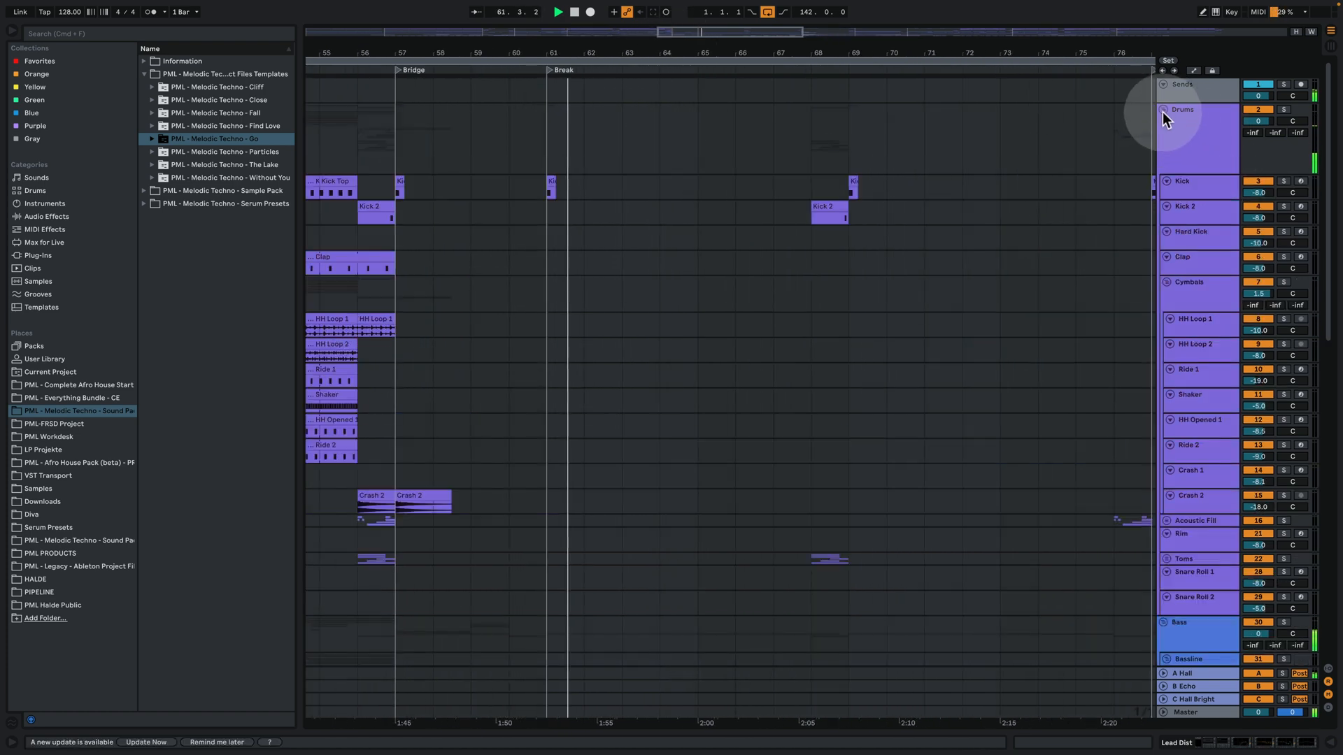
{"action": "left_click", "coordinate": [552, 190]}
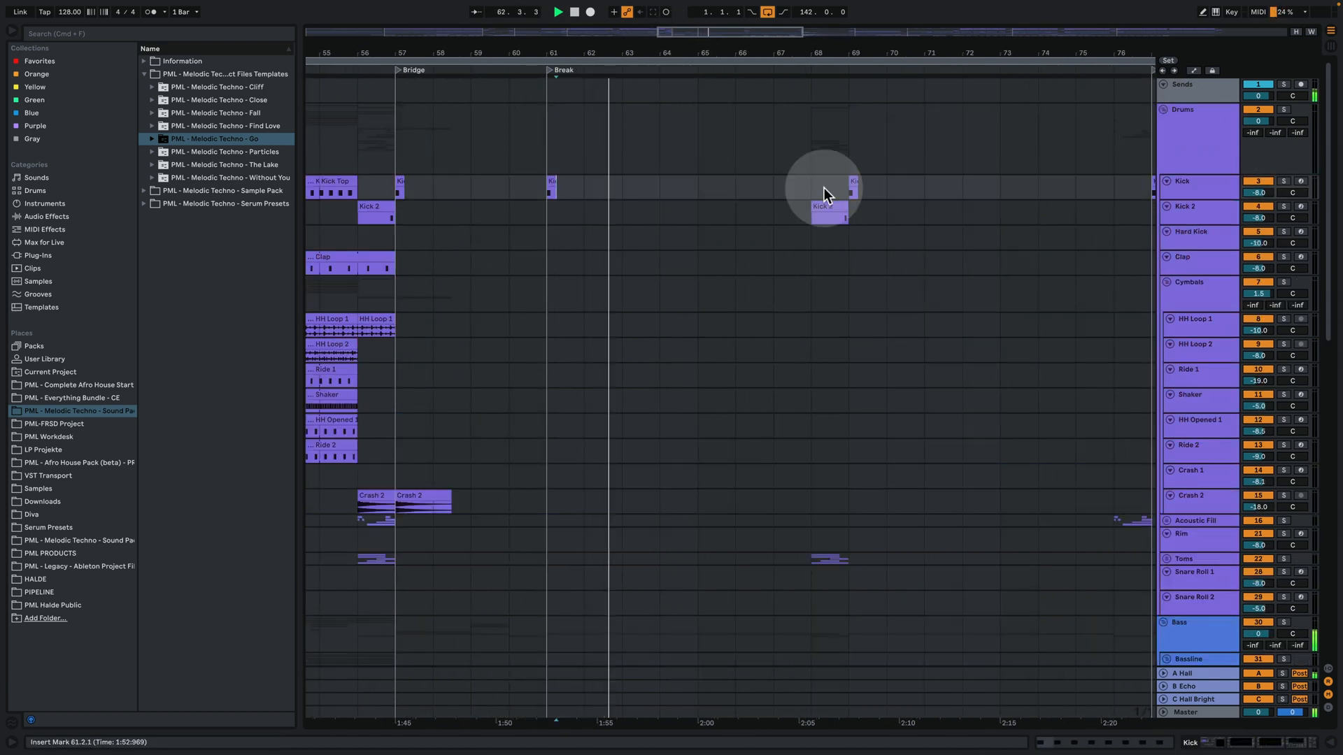
{"action": "left_click", "coordinate": [1164, 110]}
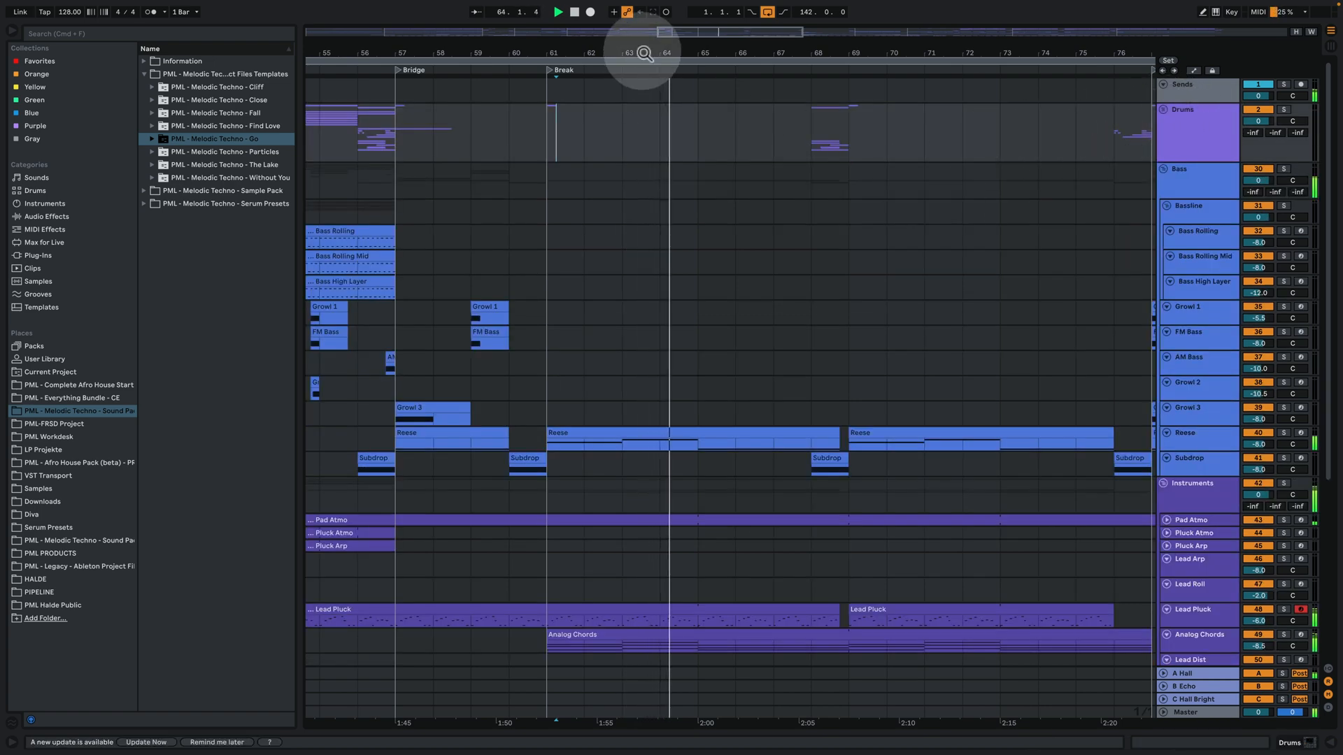
Unfold the Fx group around the Bridge to show its rumble, riser and noise tracks
{"action": "left_click_drag", "start_coordinate": [638, 48], "coordinate": [745, 284]}
{"action": "scroll", "coordinate": [745, 284], "scroll_direction": "down", "scroll_amount": 5}
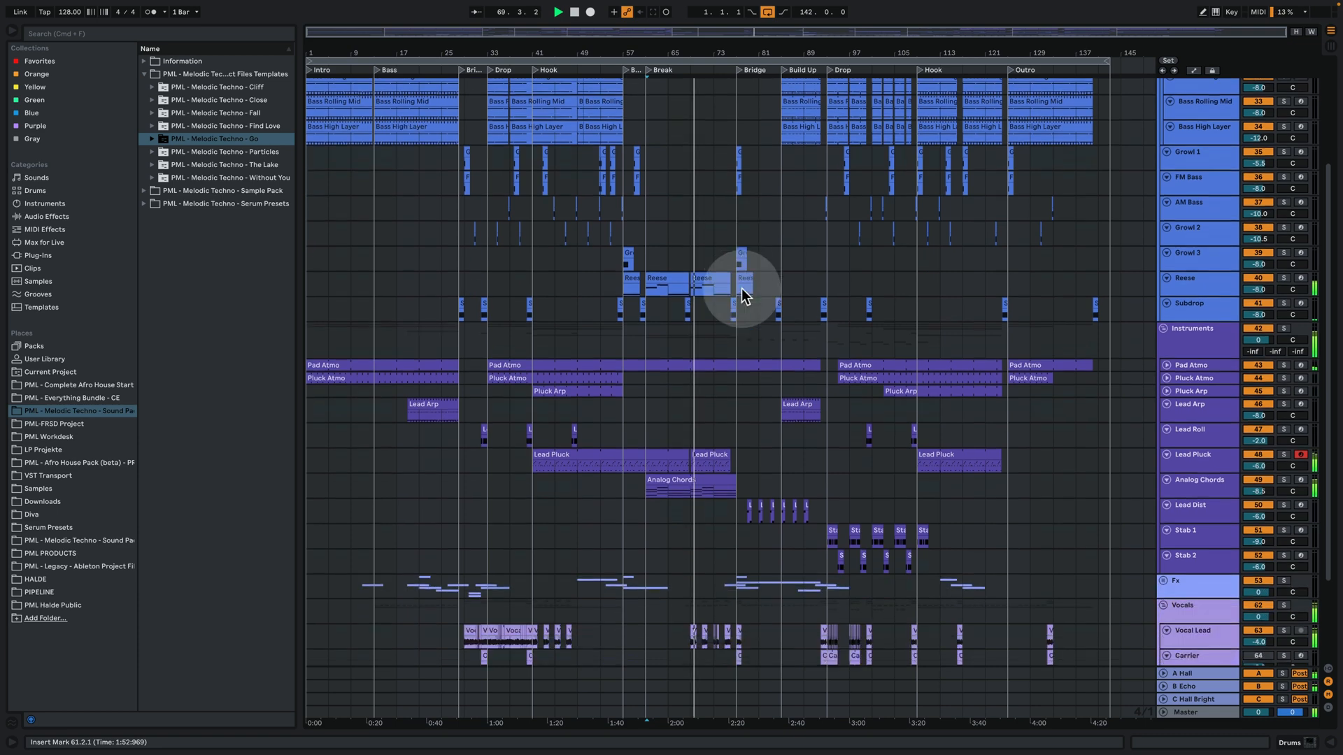
{"action": "scroll", "coordinate": [742, 288], "scroll_direction": "down", "scroll_amount": 2}
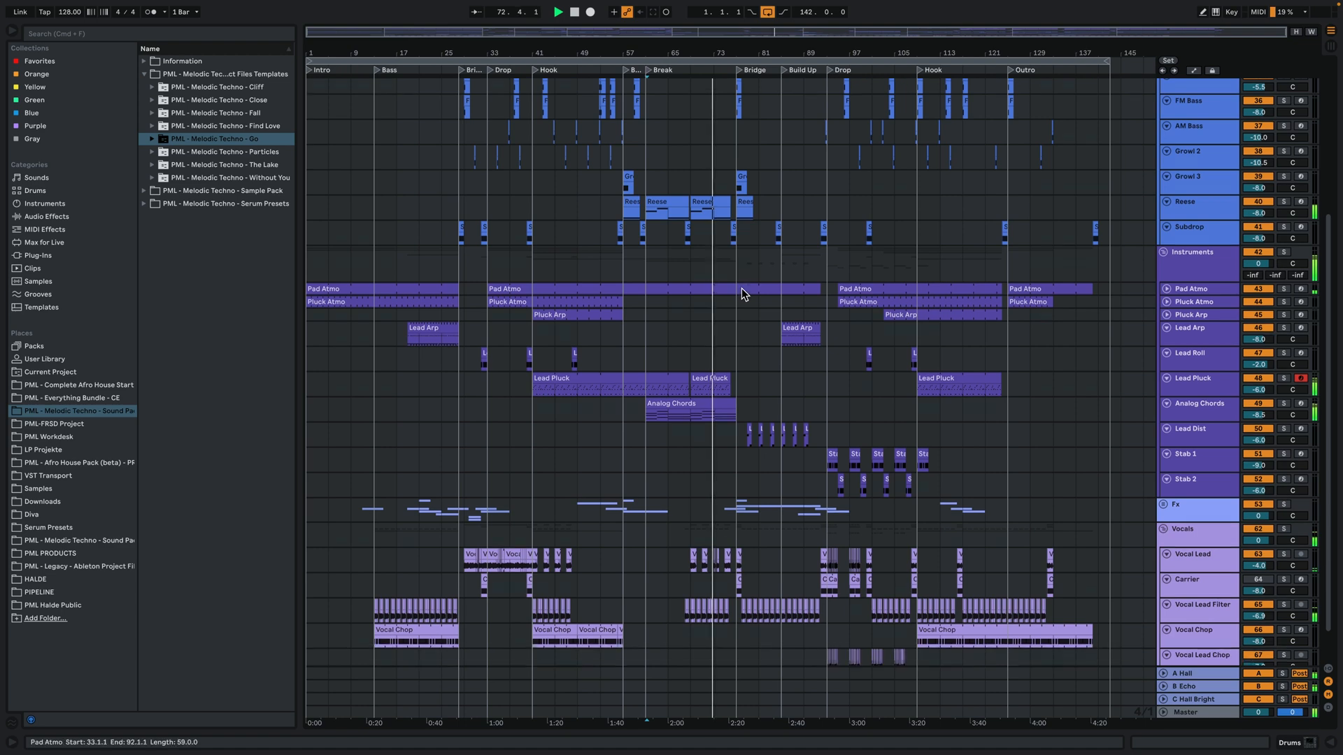
{"action": "scroll", "coordinate": [742, 288], "scroll_direction": "down", "scroll_amount": 2}
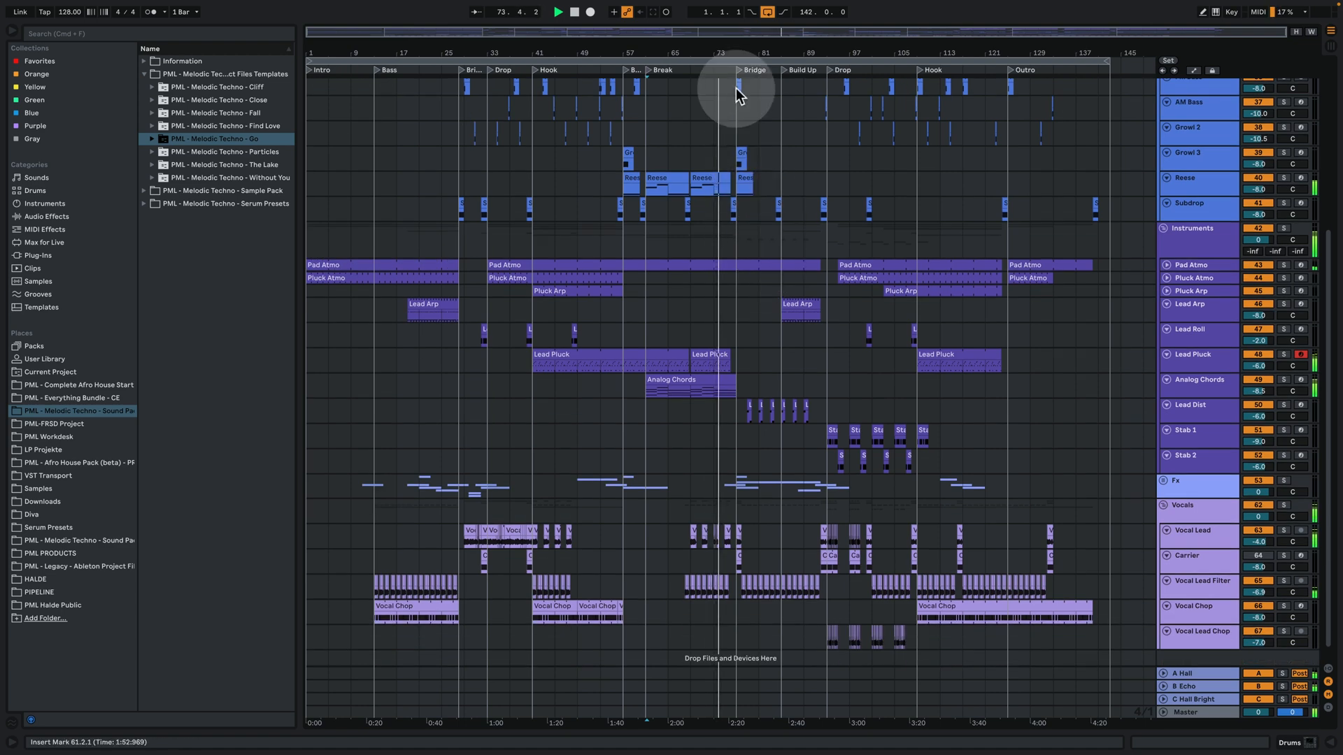
{"action": "left_click_drag", "start_coordinate": [762, 48], "coordinate": [701, 49]}
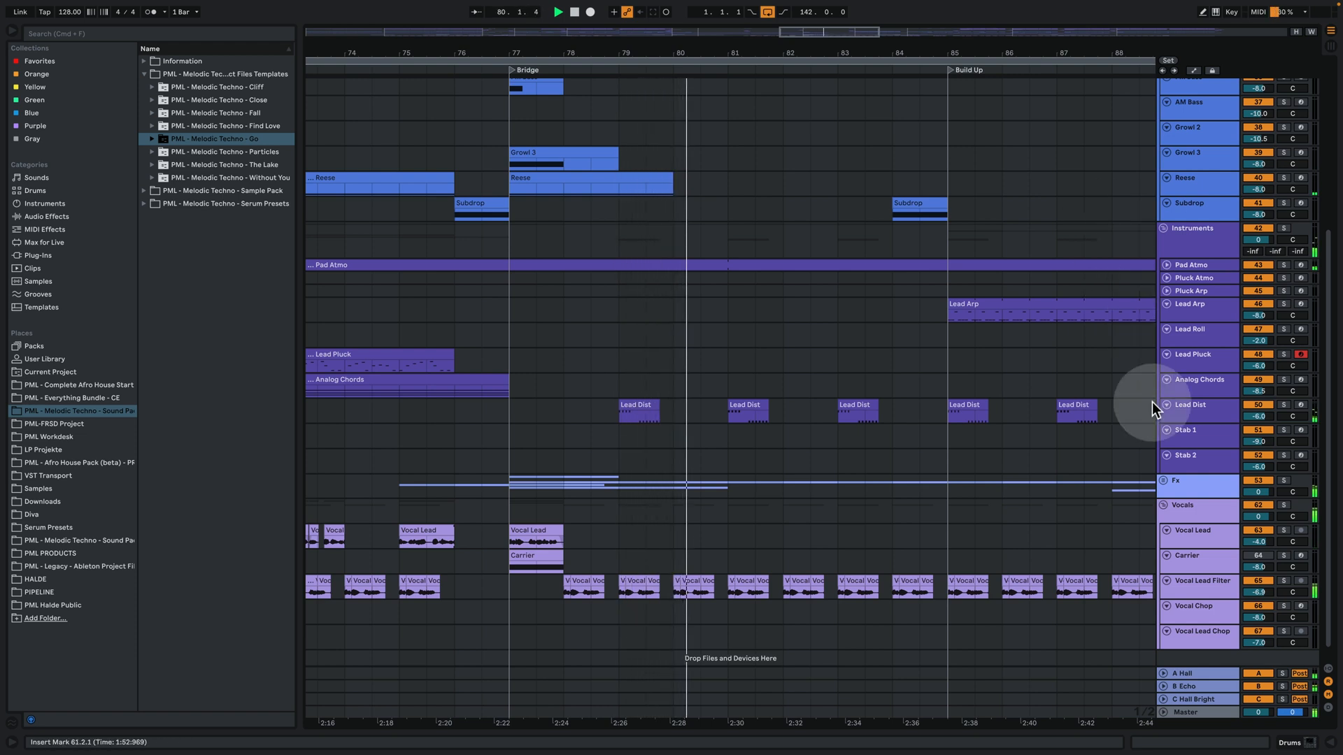
{"action": "left_click", "coordinate": [1161, 481]}
{"action": "scroll", "coordinate": [797, 391], "scroll_direction": "down", "scroll_amount": 3}
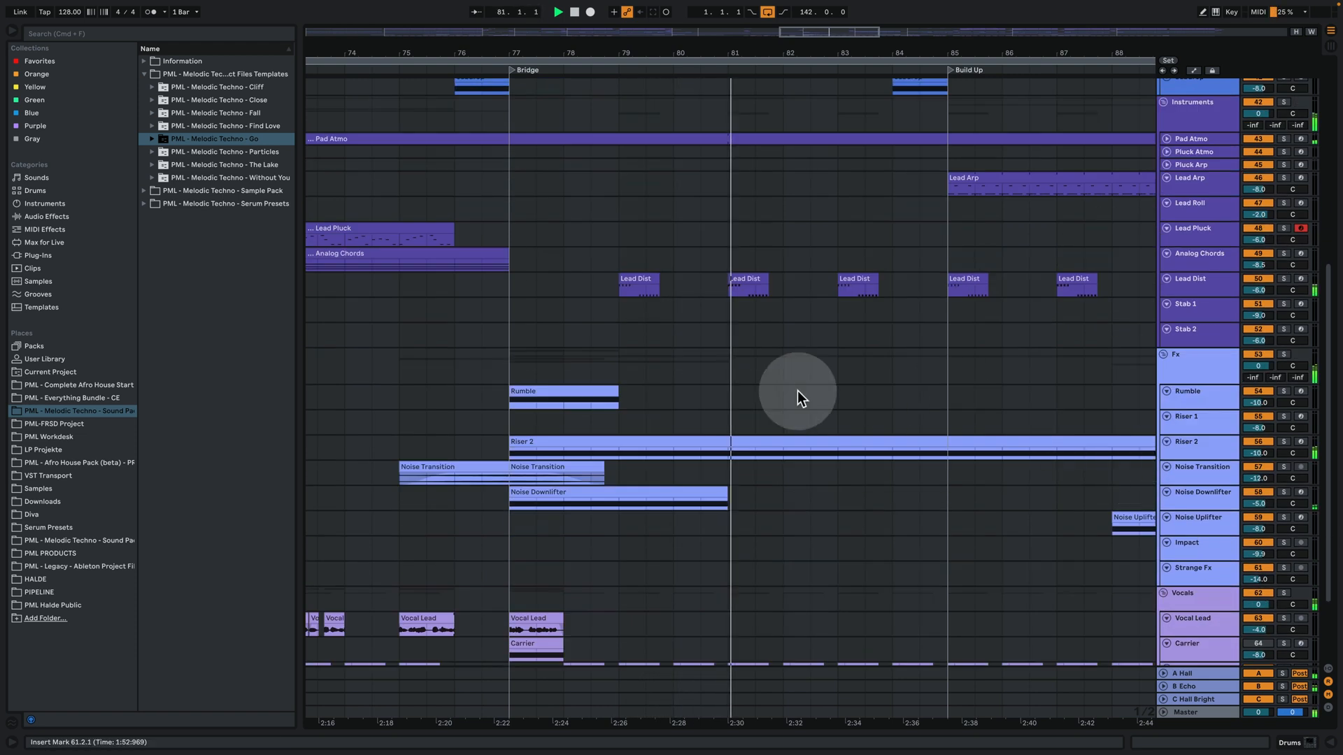
Select the Riser 2 clip, inspect its track's Serum device heading into the Build Up, and hide the device view again
{"action": "left_click", "coordinate": [747, 451]}
{"action": "double_click", "coordinate": [1198, 444]}
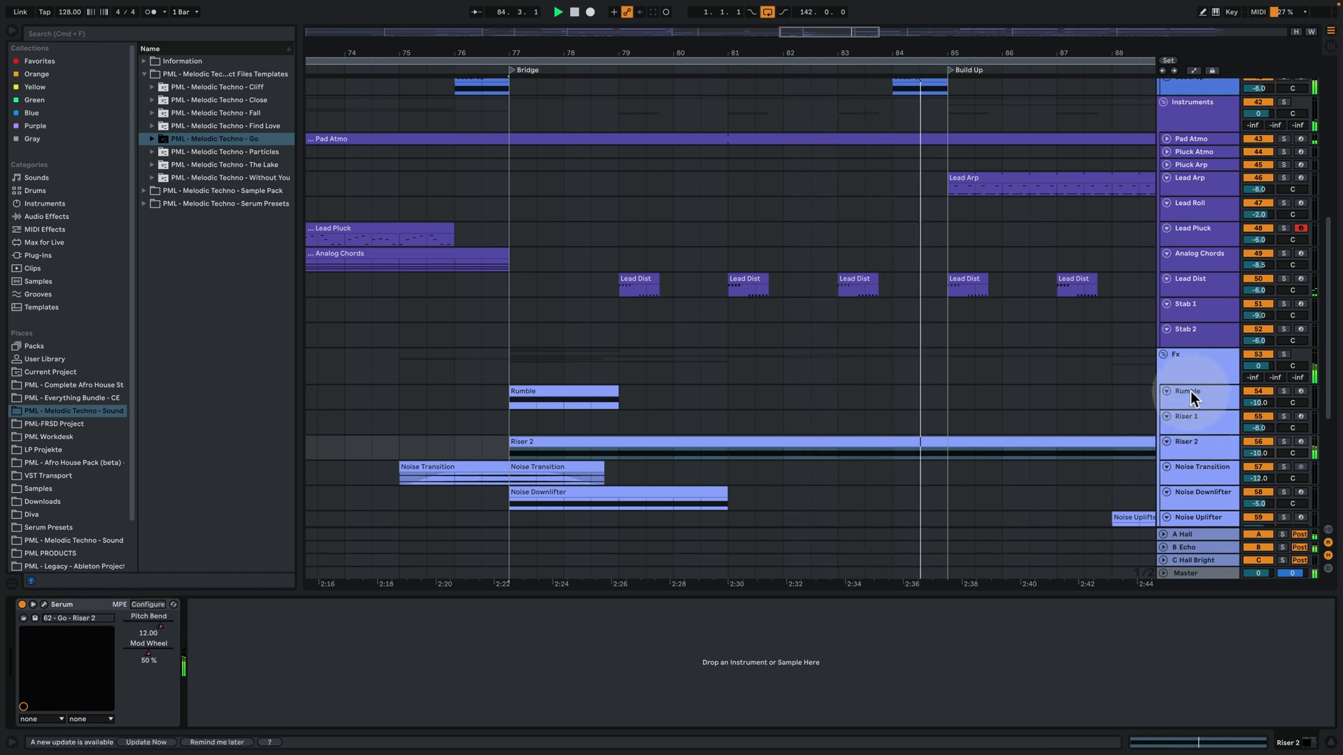
{"action": "left_click_drag", "start_coordinate": [909, 52], "coordinate": [731, 14]}
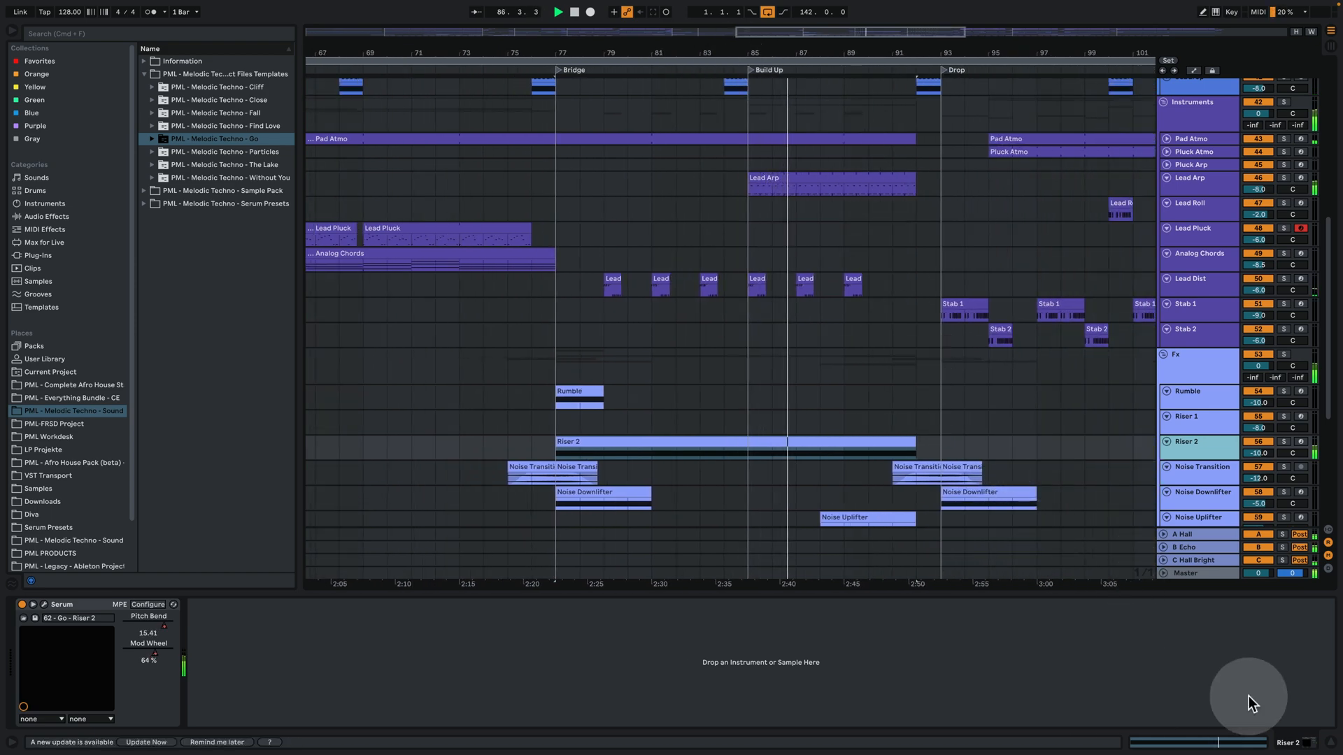
{"action": "left_click", "coordinate": [1331, 743]}
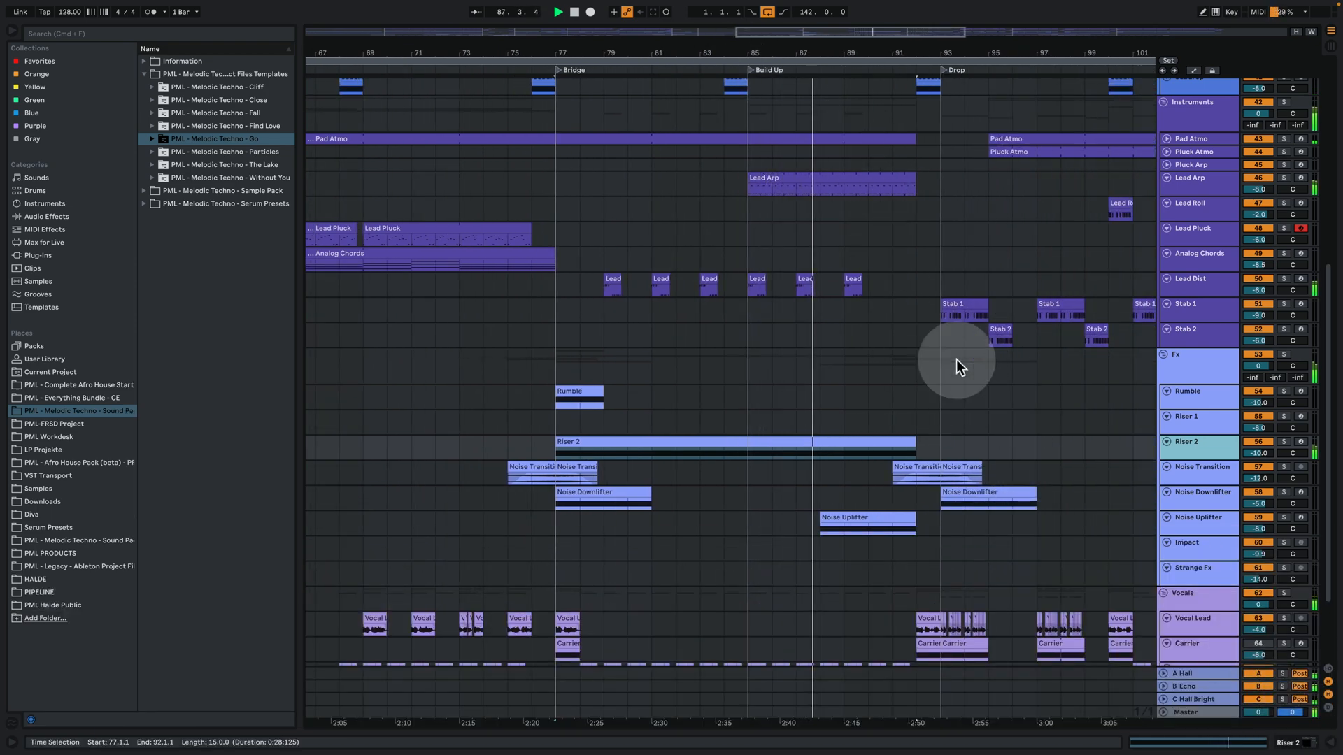